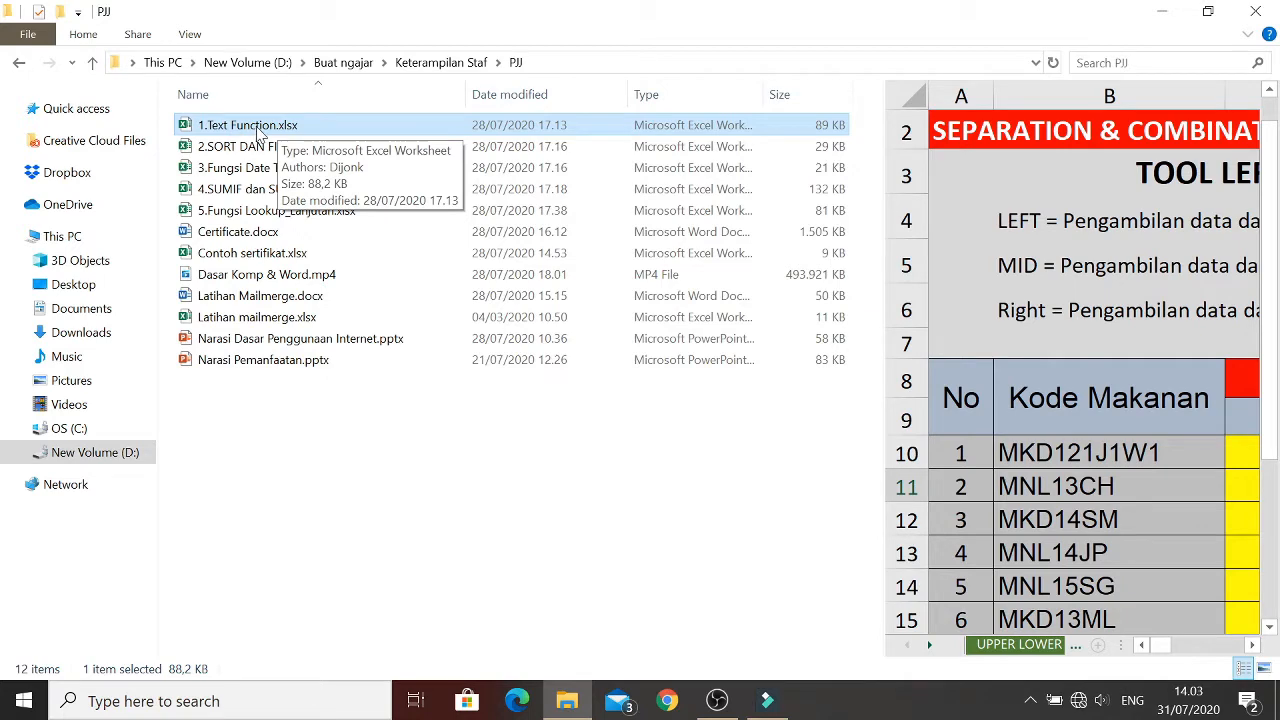
Open the workbook 1.Text Function.xlsx, look through its sheets and display the UPPER LOWER PROPER sheet
double_click(262, 128)
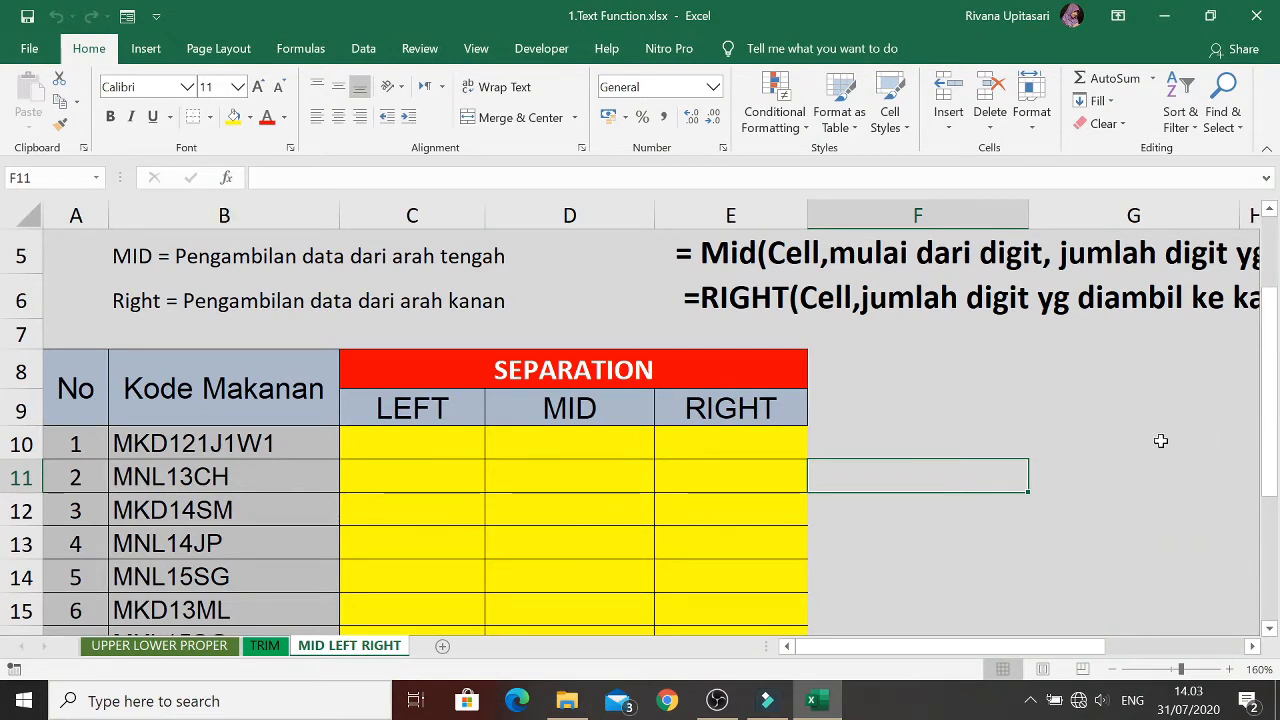
scroll(178, 468, "up", 2)
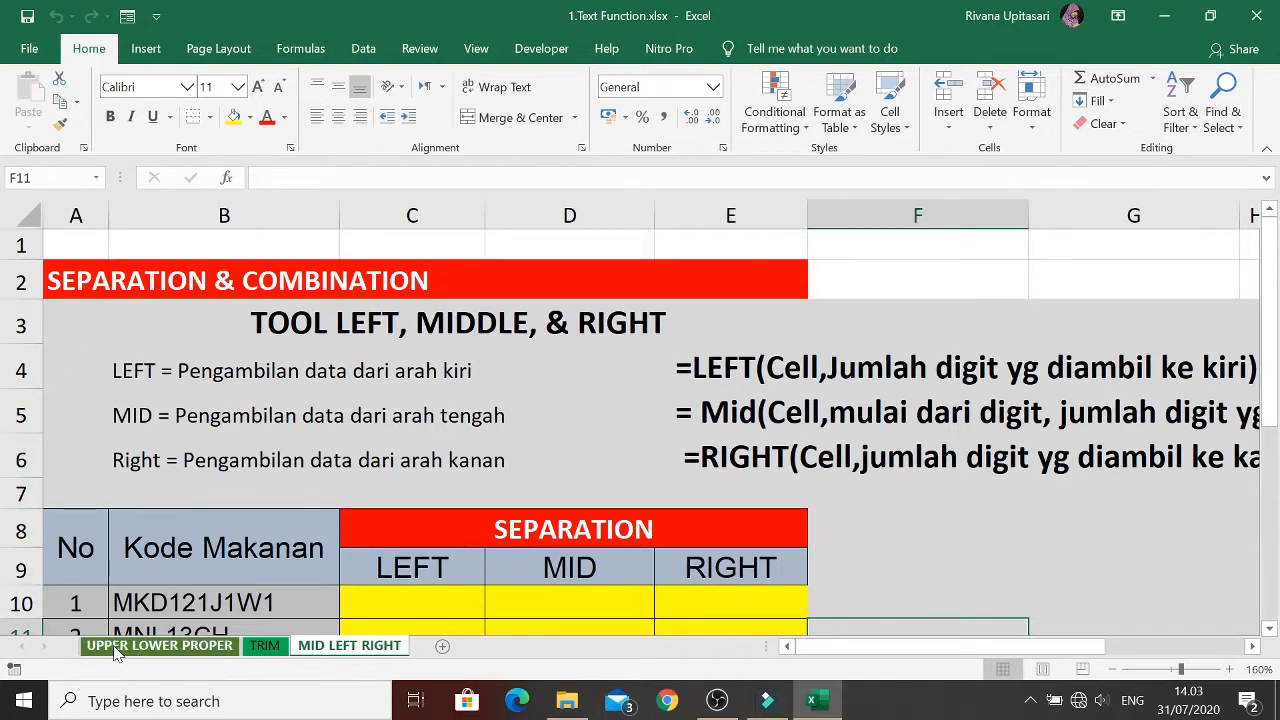
left_click(180, 652)
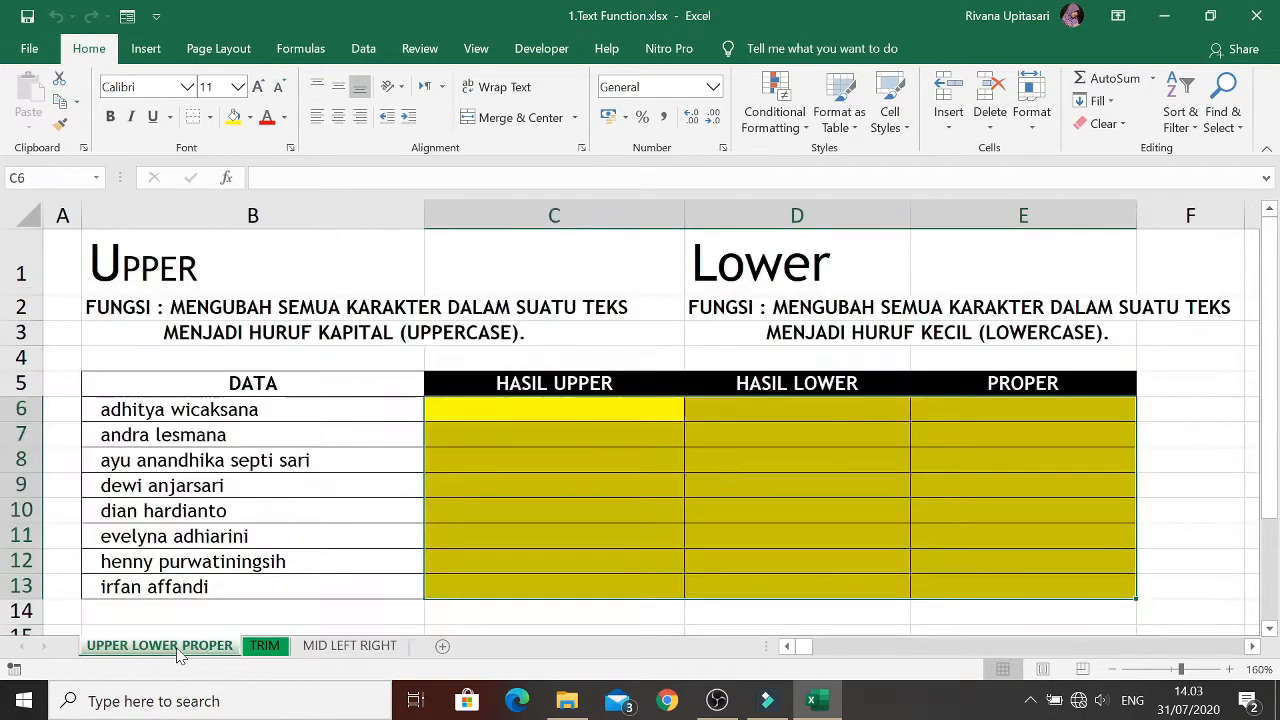
left_click(265, 648)
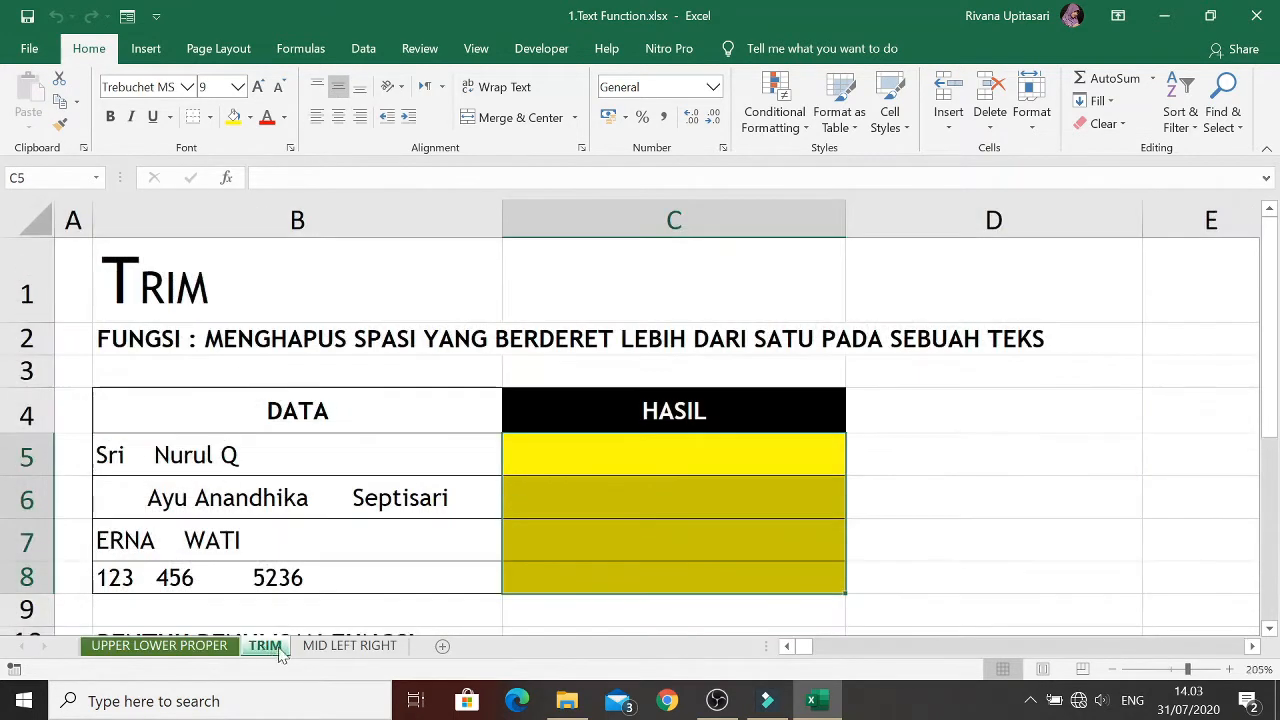
left_click(338, 650)
left_click(185, 652)
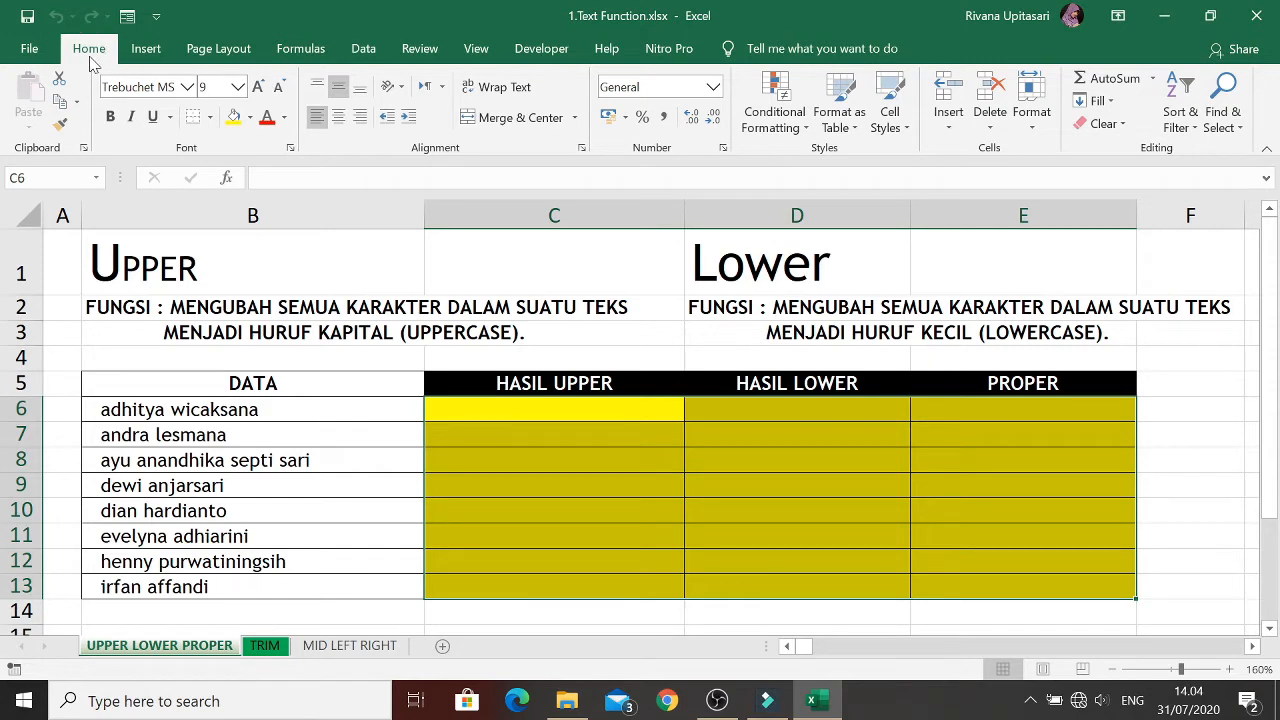
left_click(148, 55)
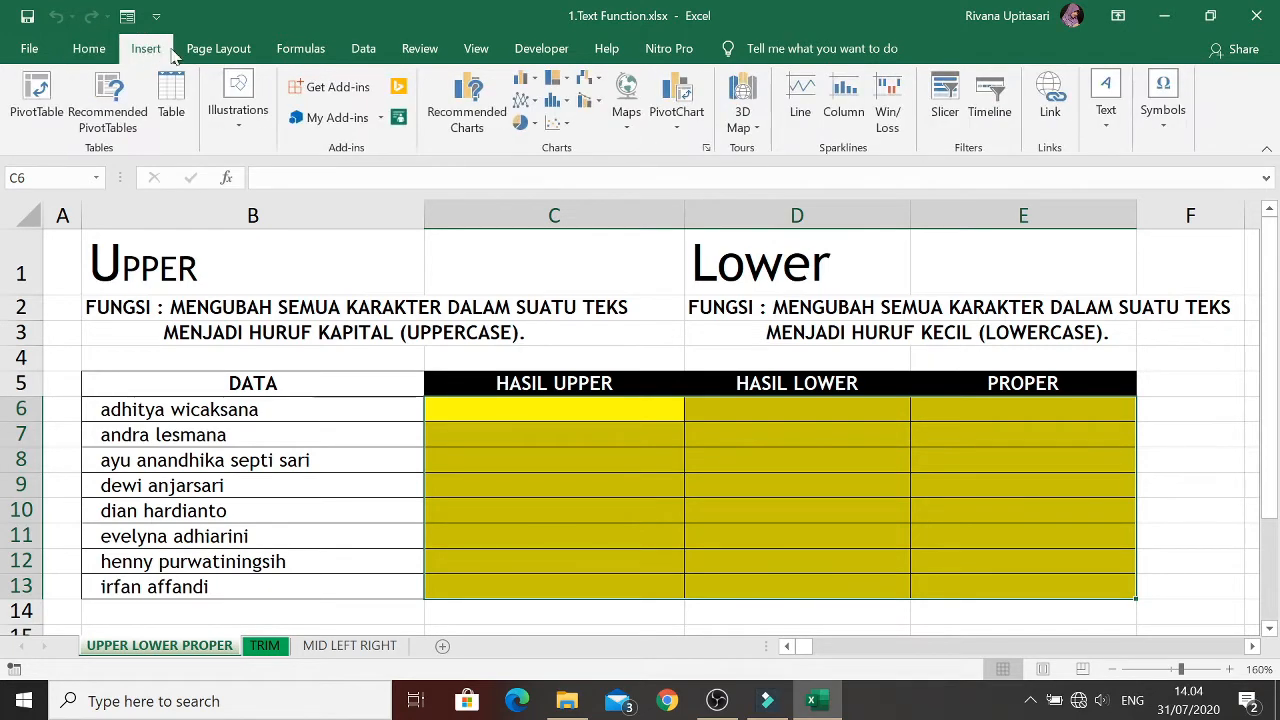
left_click(220, 52)
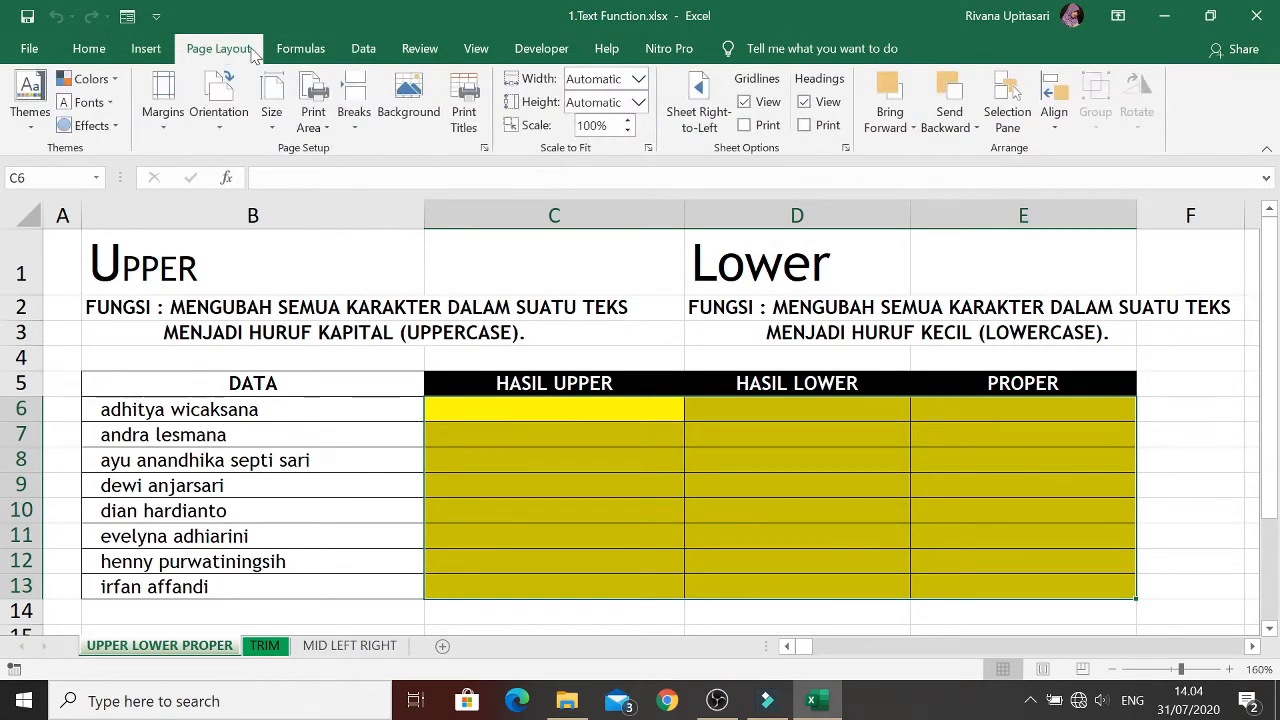
left_click(301, 50)
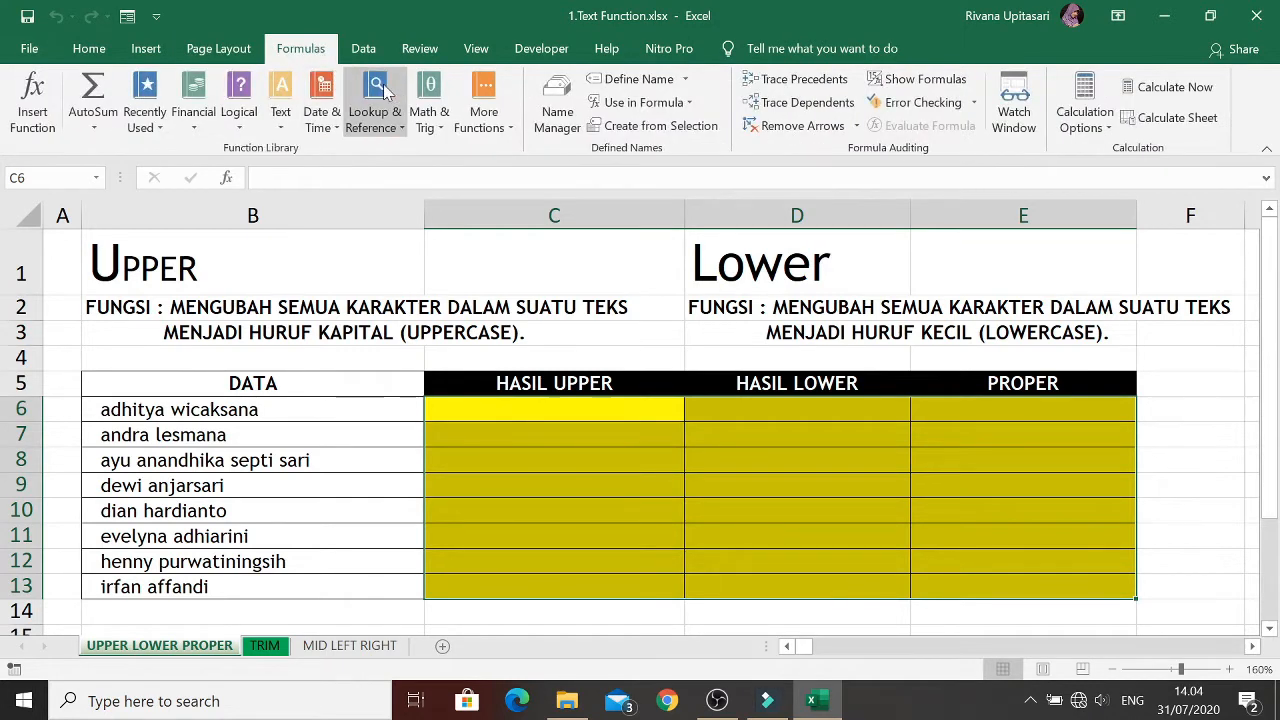
left_click(364, 52)
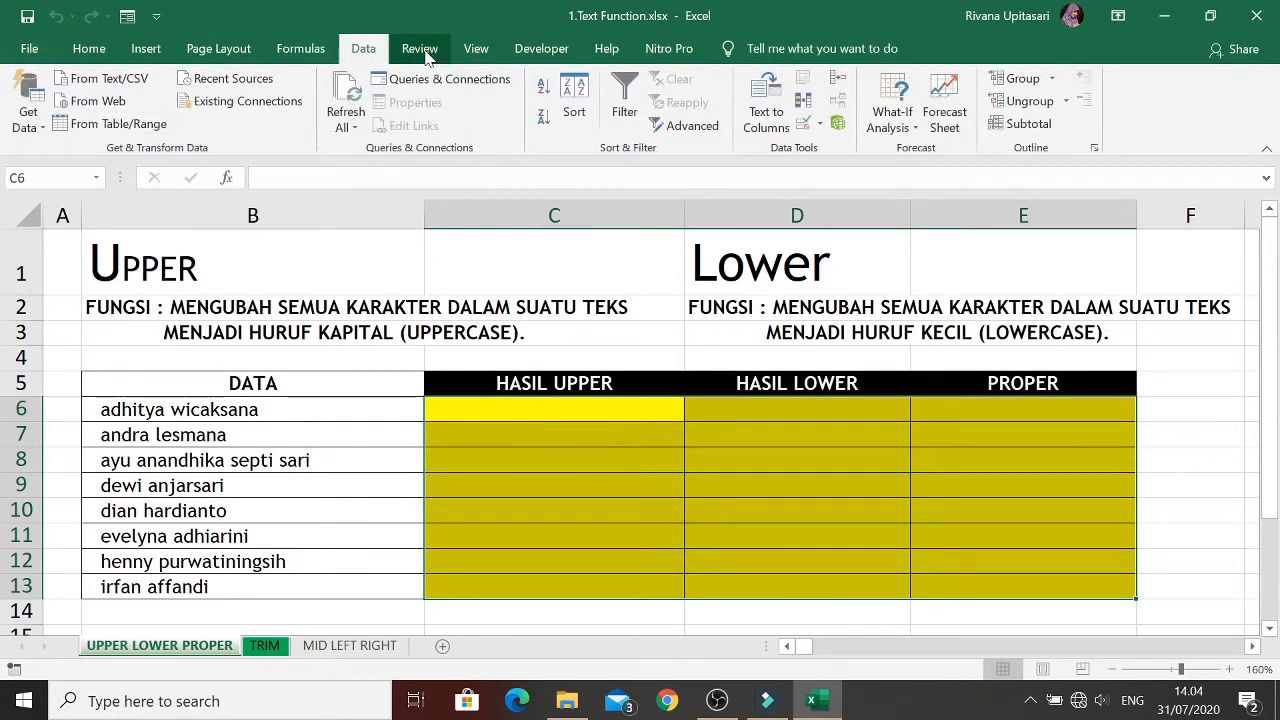
left_click(425, 53)
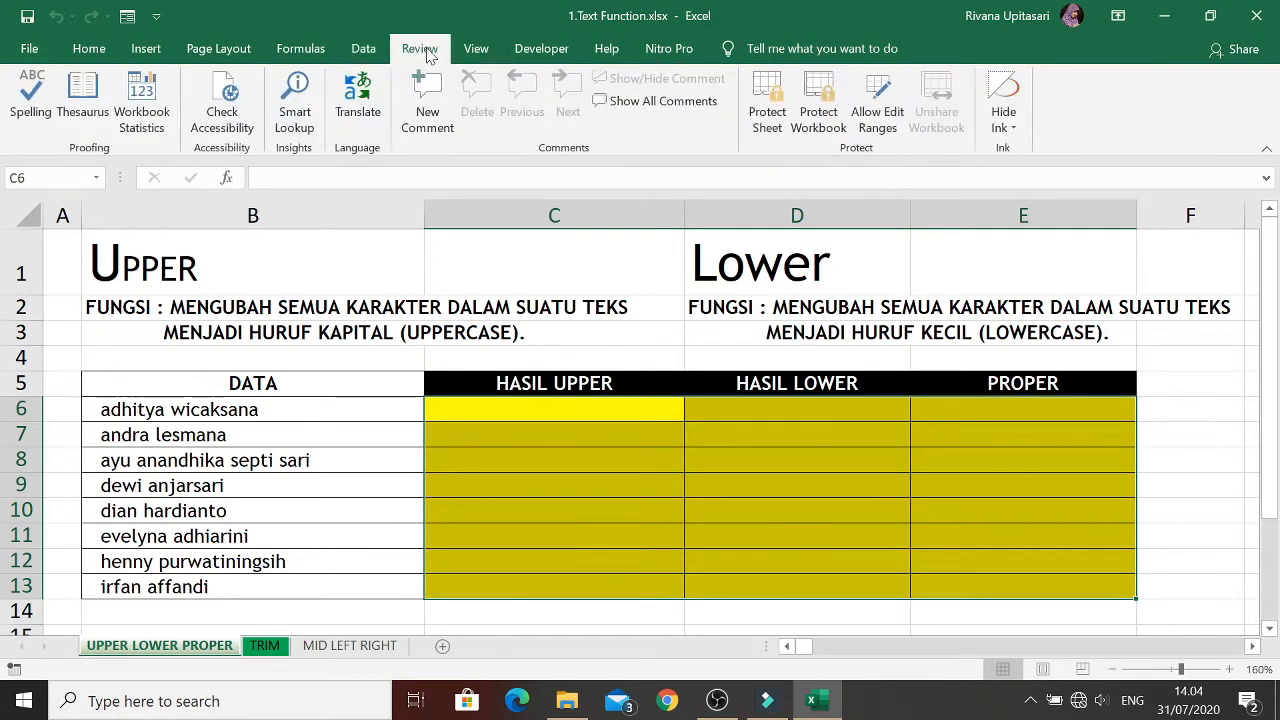
left_click(481, 57)
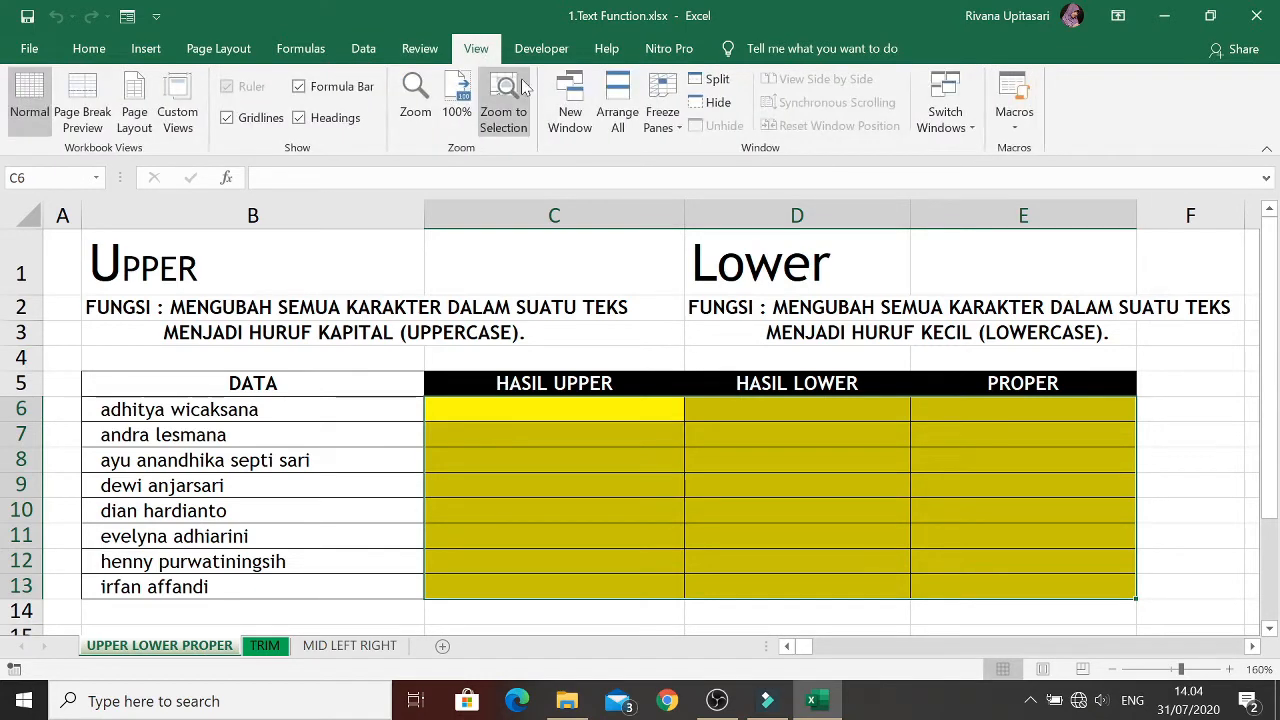
left_click(606, 49)
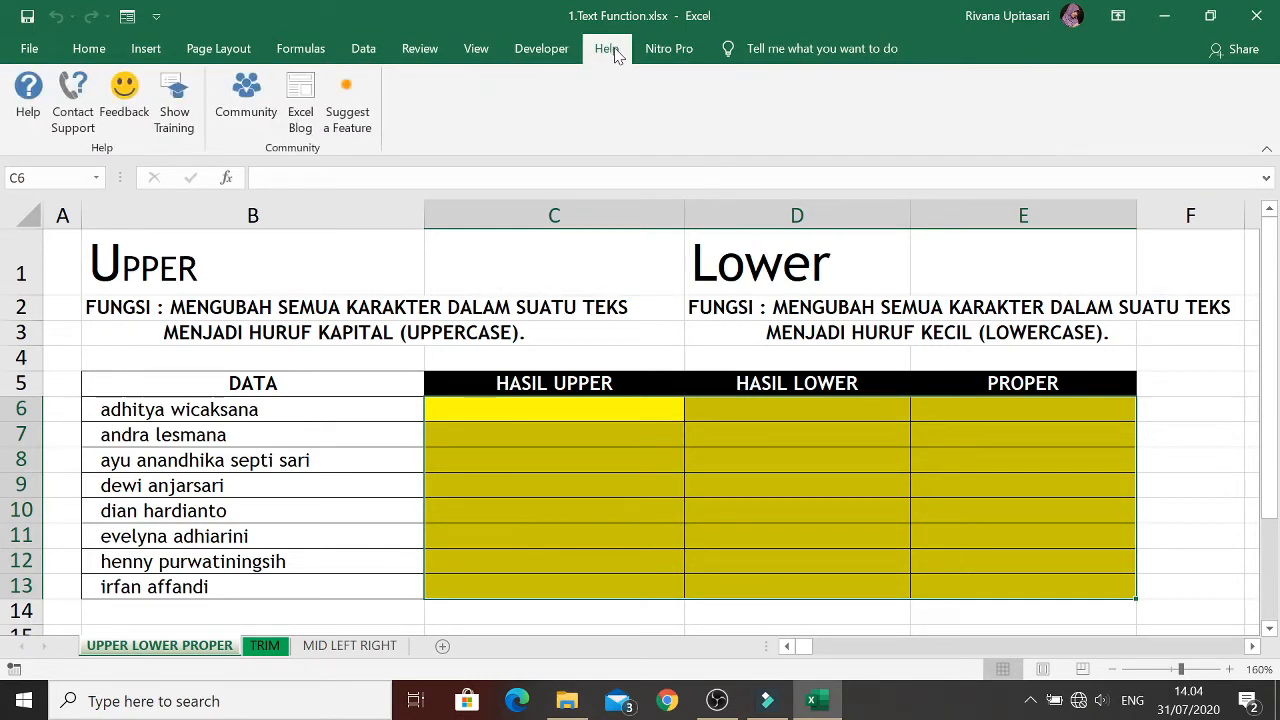
left_click(541, 49)
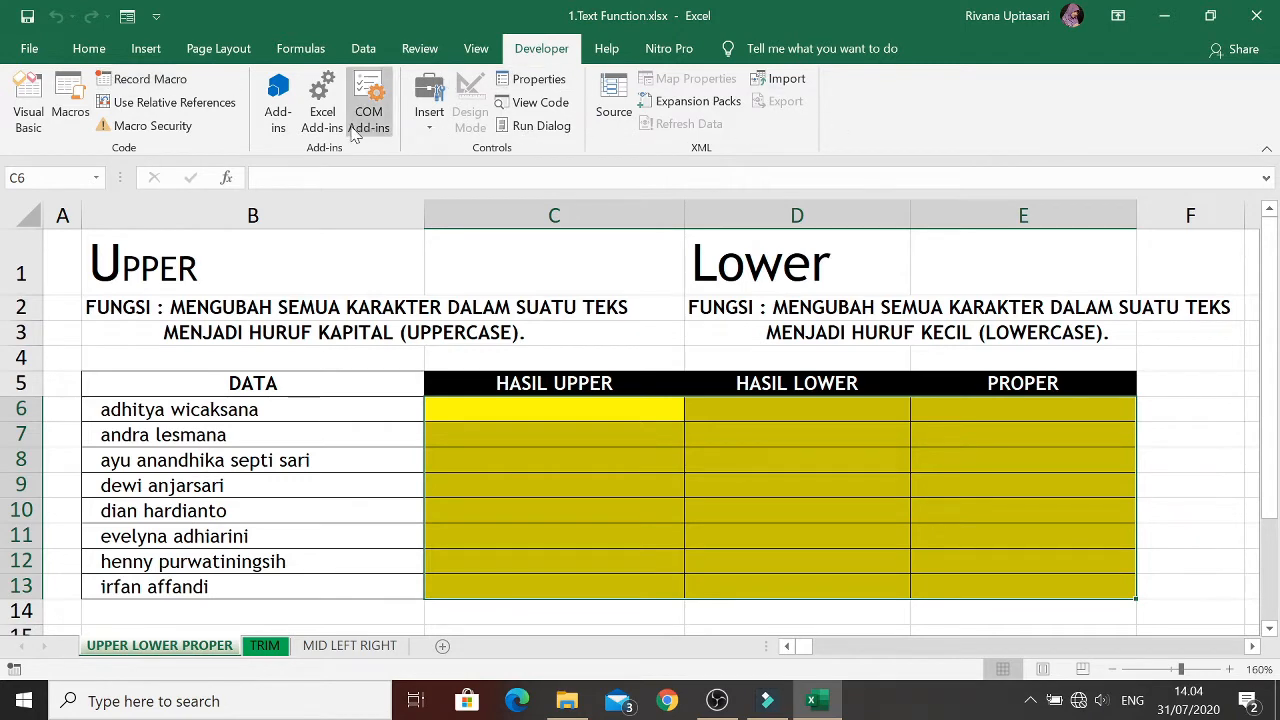
left_click(88, 48)
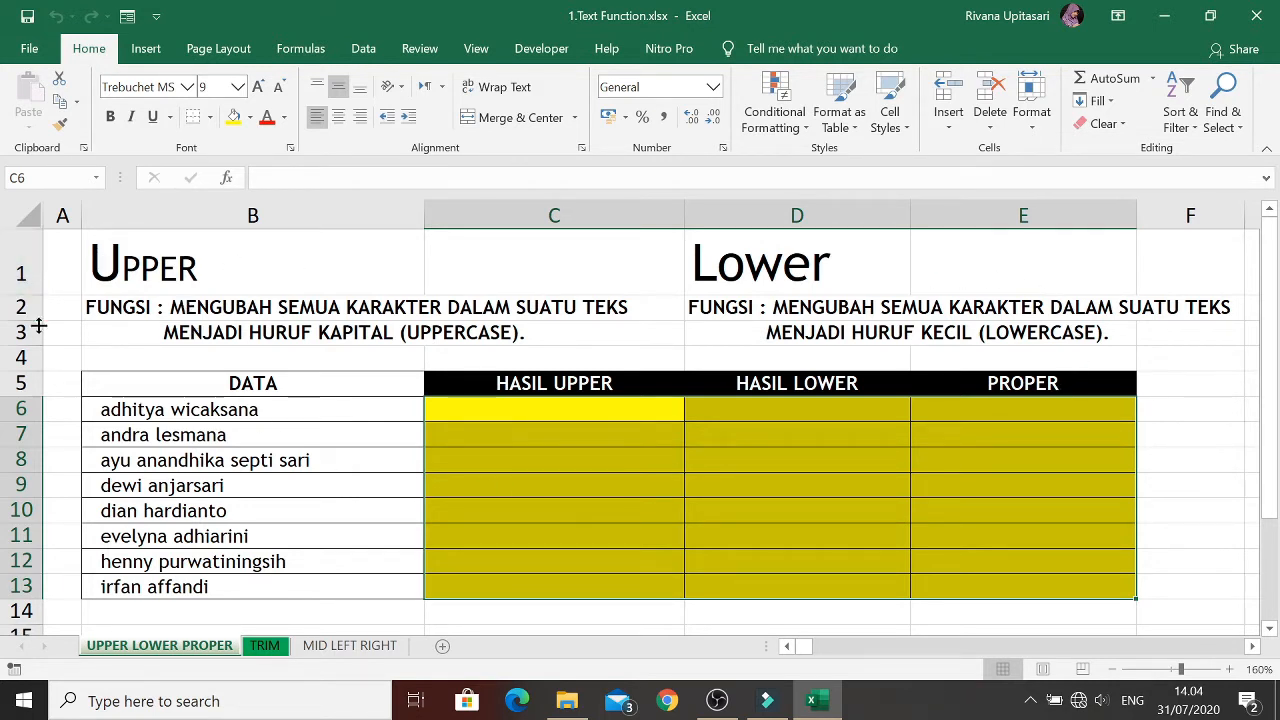
left_click(324, 362)
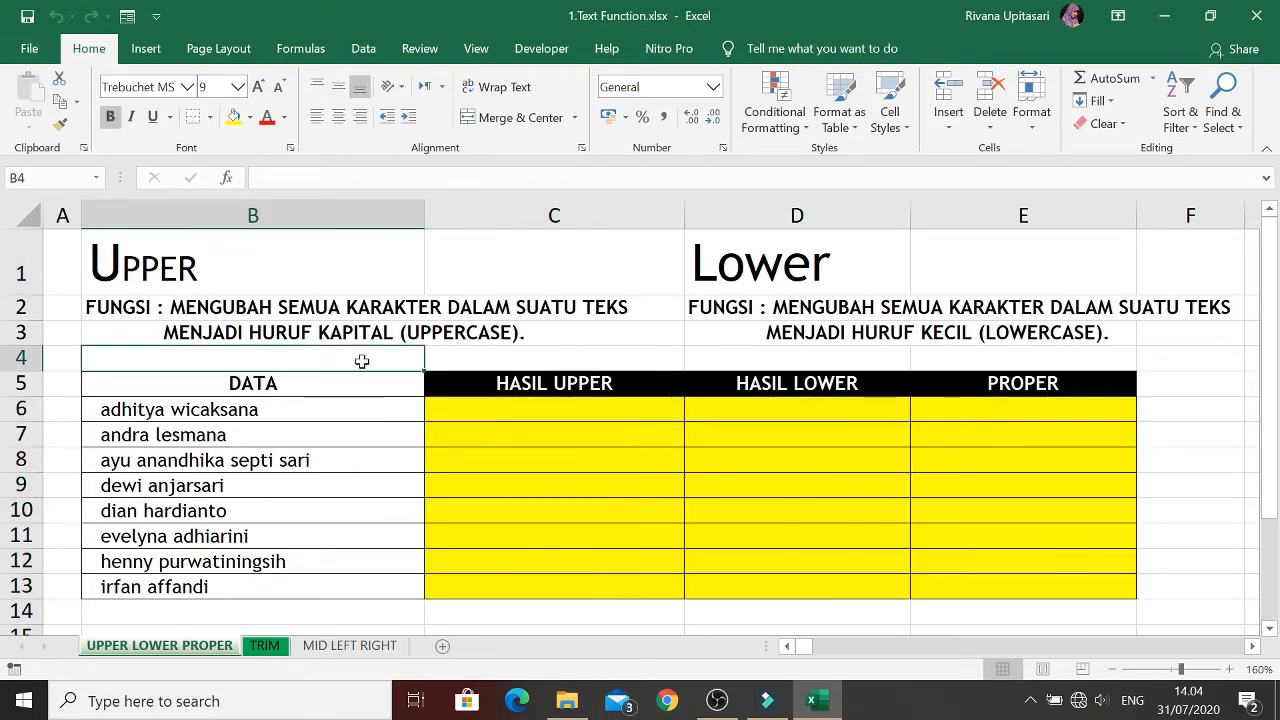
left_click(504, 360)
left_click(500, 403)
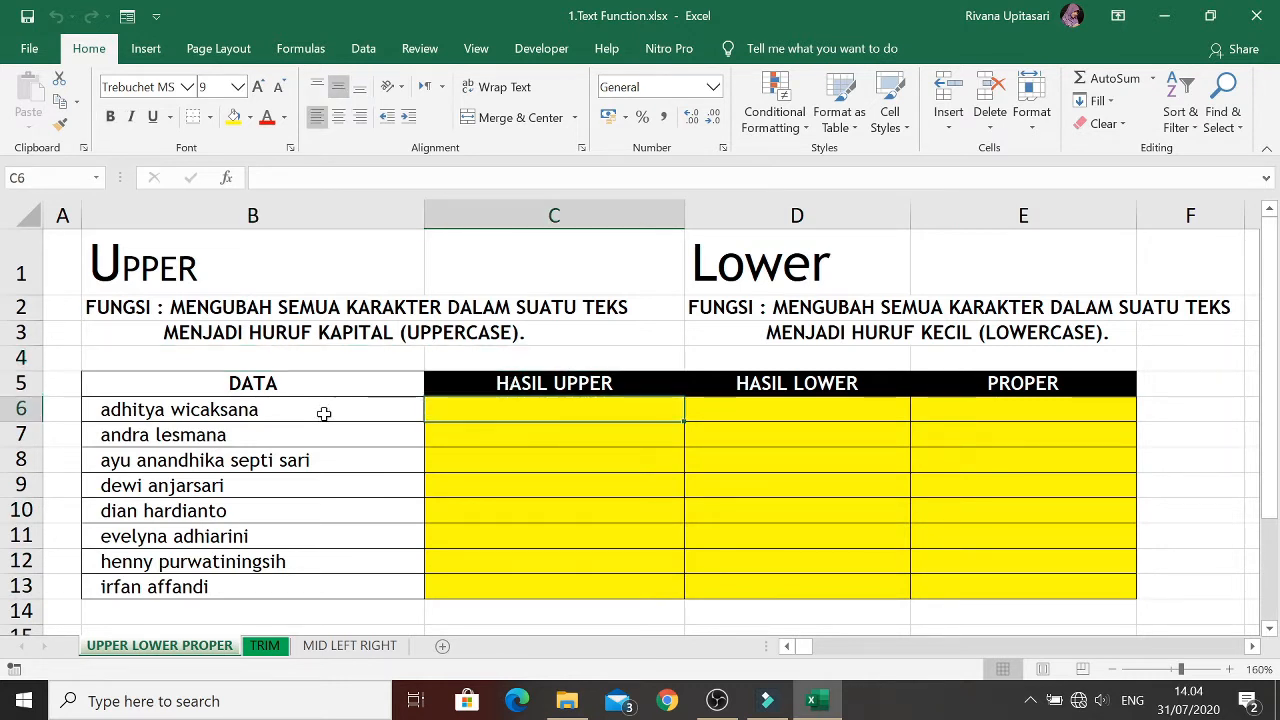
left_click(335, 414)
left_click(555, 422)
left_click(534, 436)
left_click(538, 412)
left_click(523, 436)
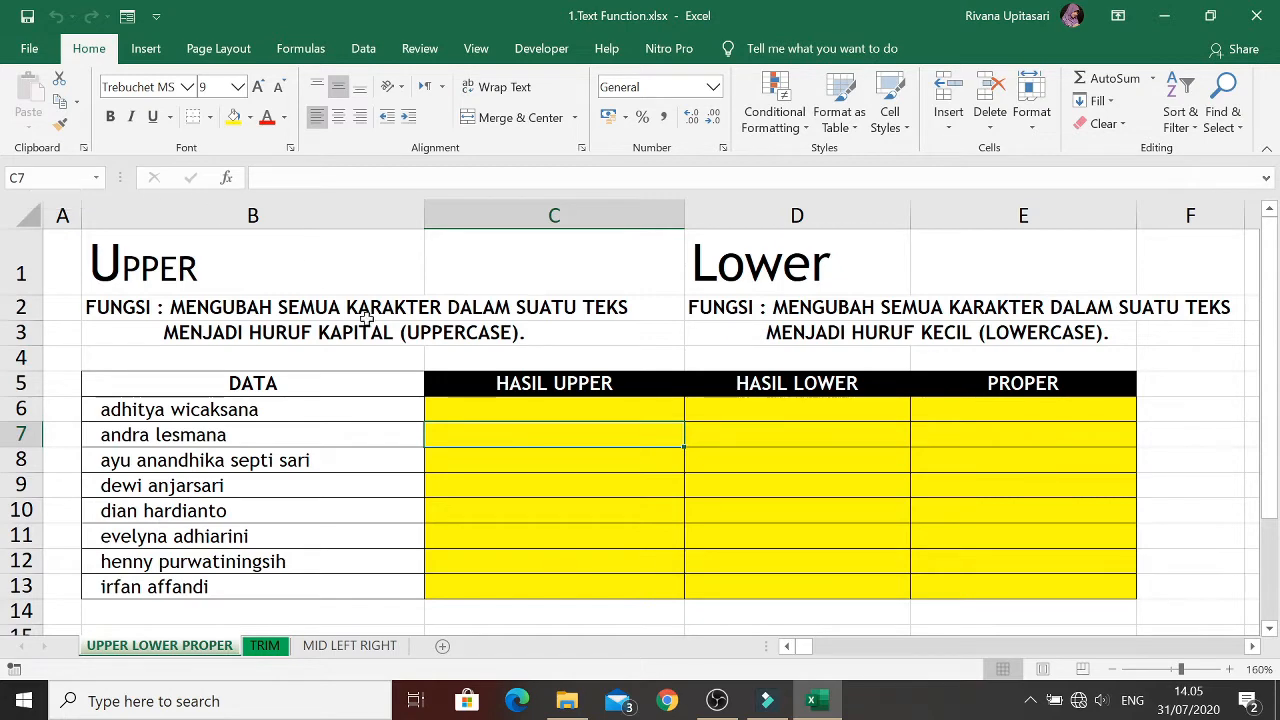
left_click(487, 412)
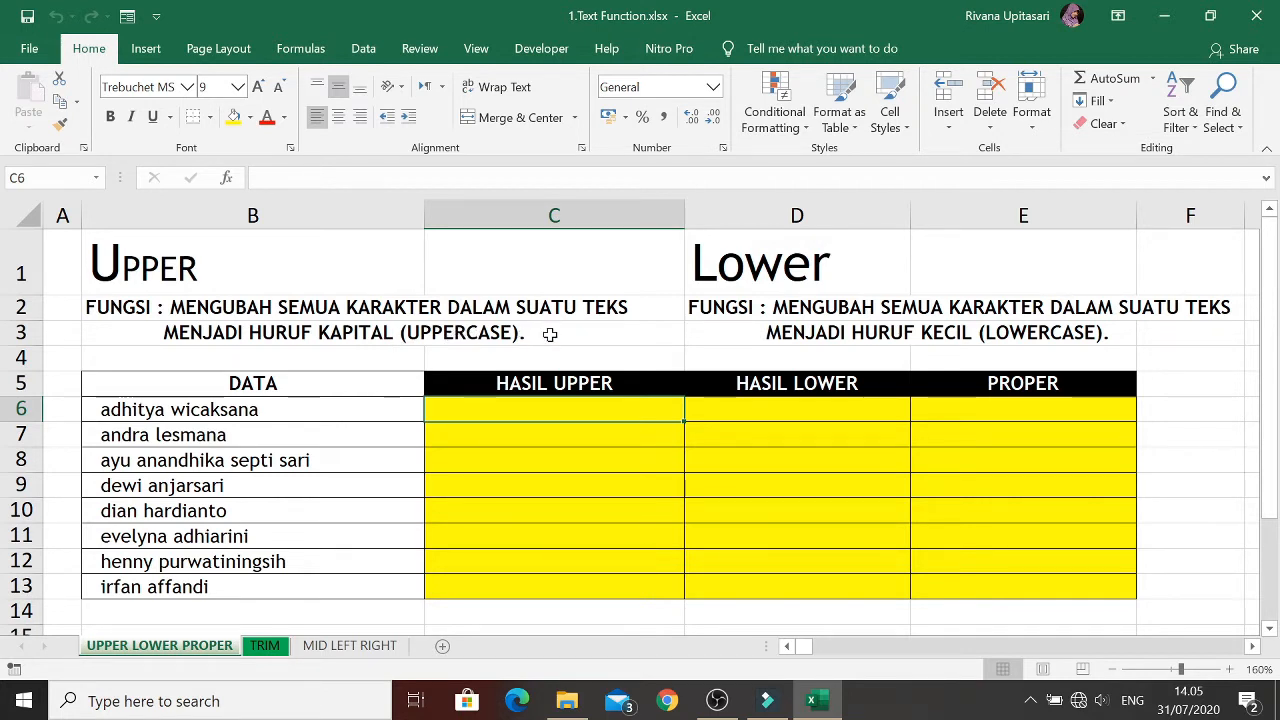
left_click_drag(329, 411, 305, 587)
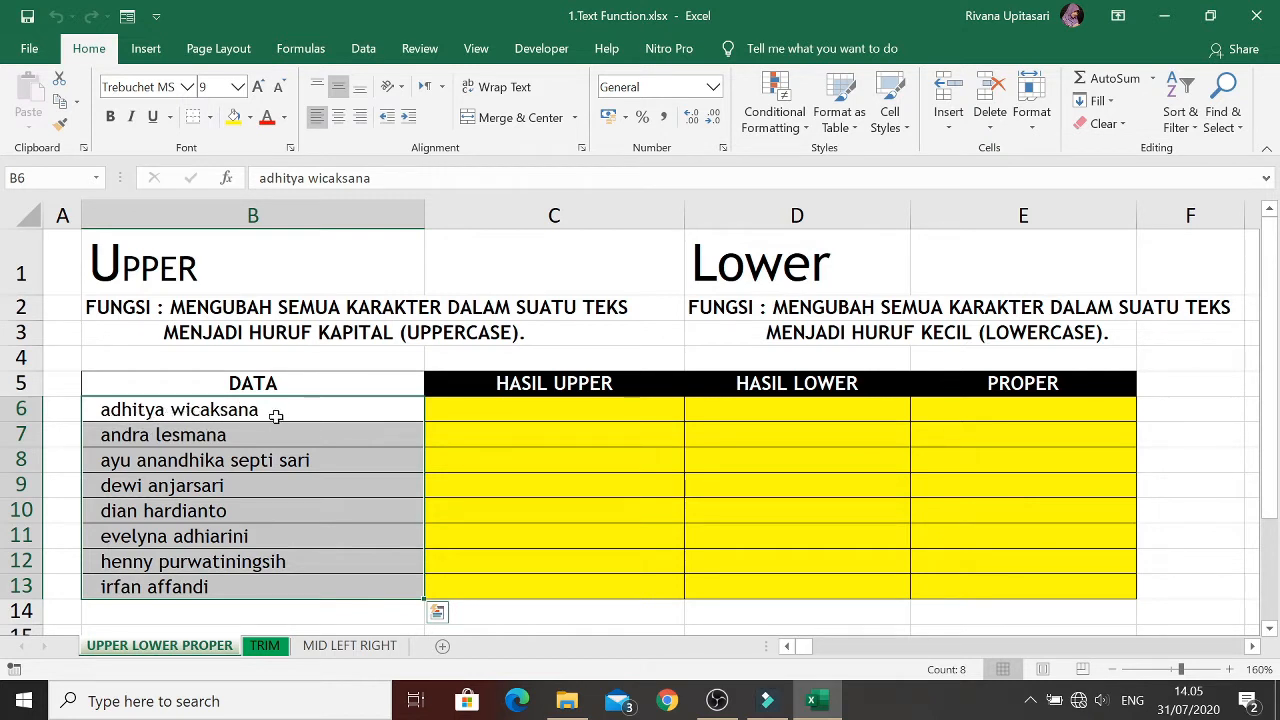
left_click(478, 412)
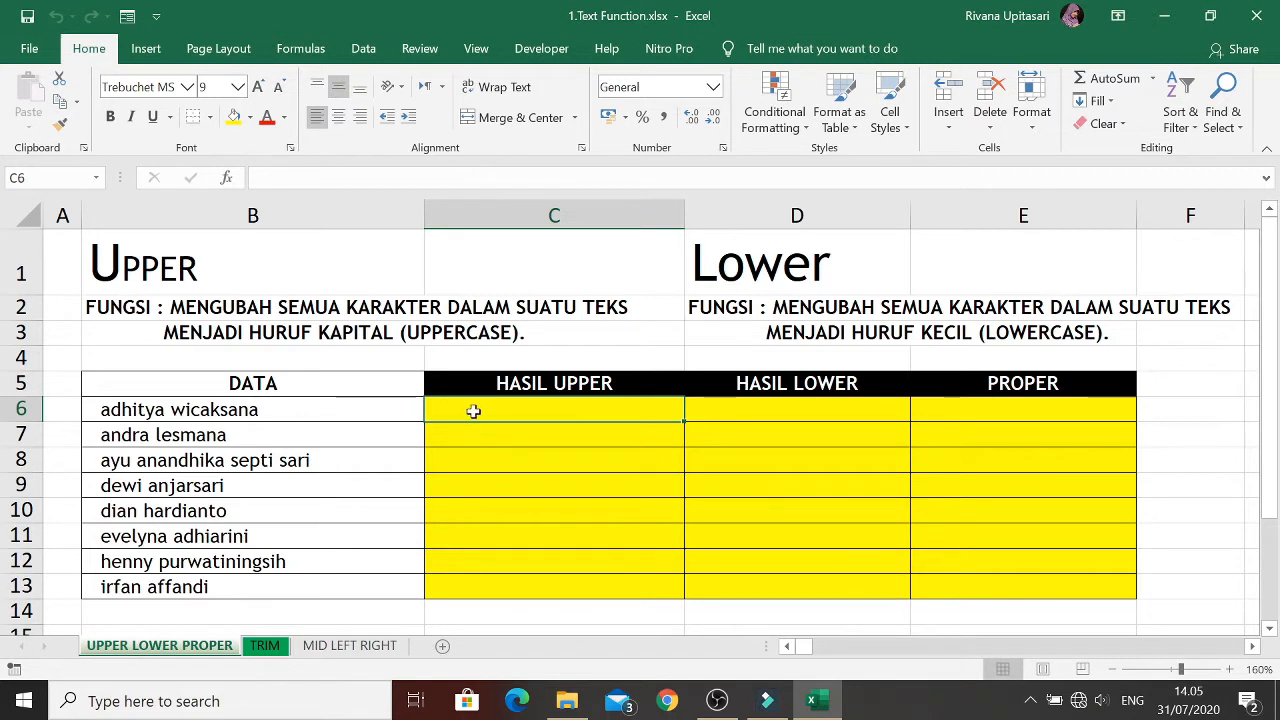
left_click(135, 268)
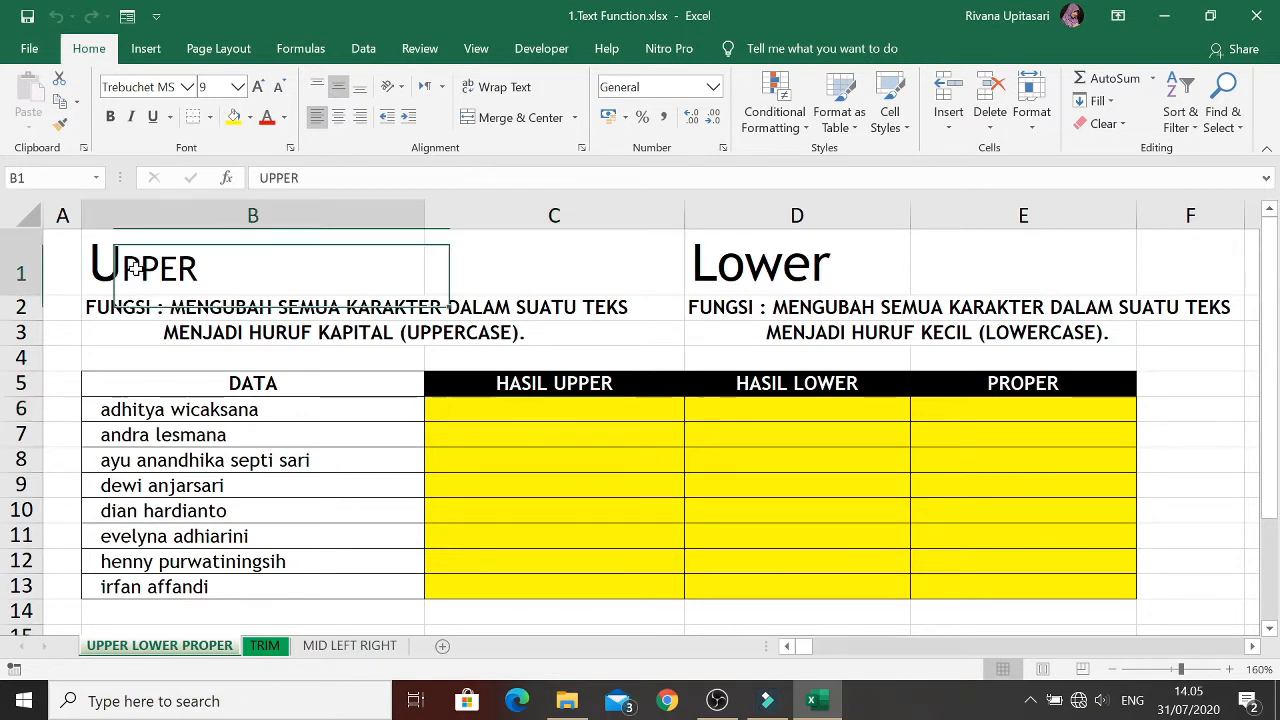
Enter the formula =UPPER(B6) in cell C6 to convert the first name under DATA to capitals
left_click(457, 415)
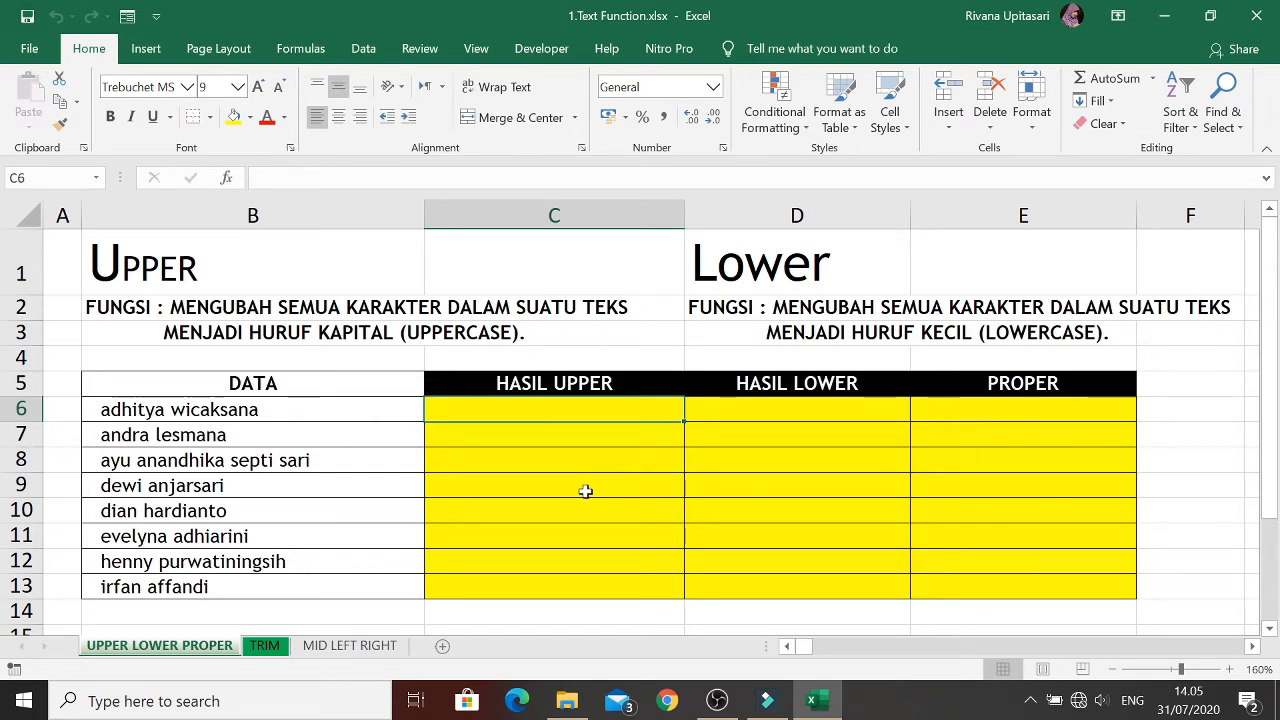
type("=")
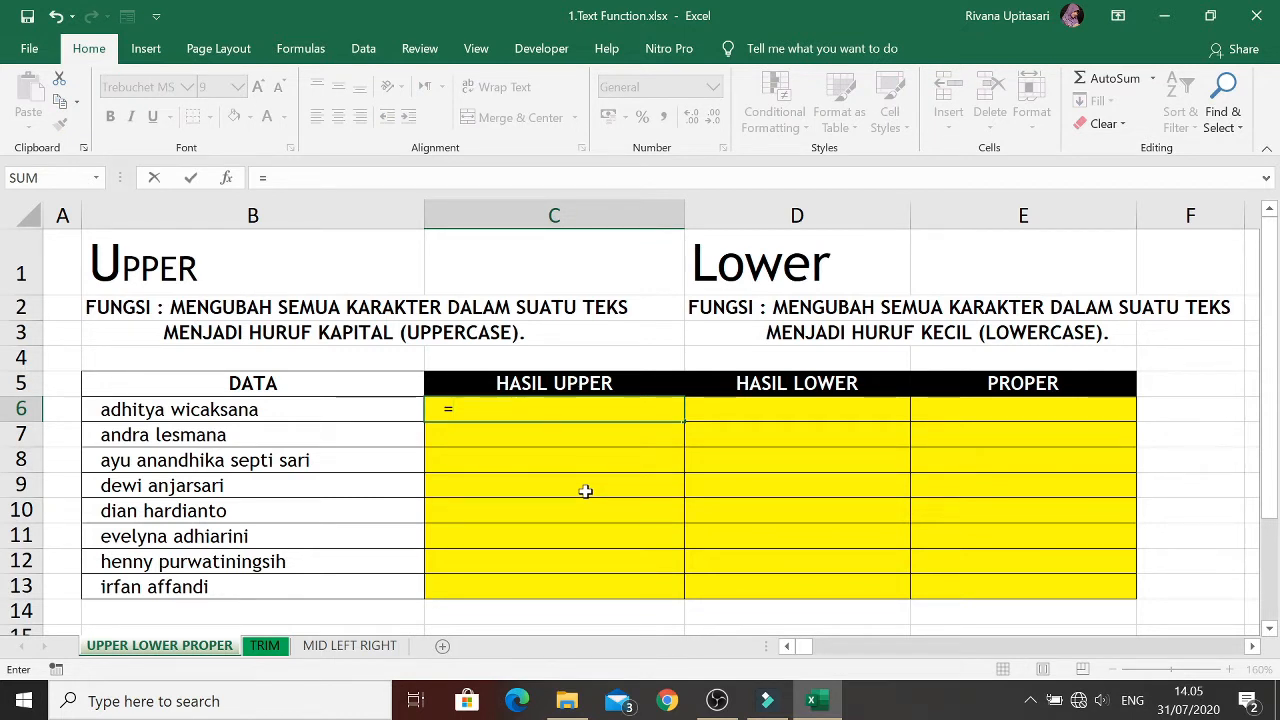
type("up")
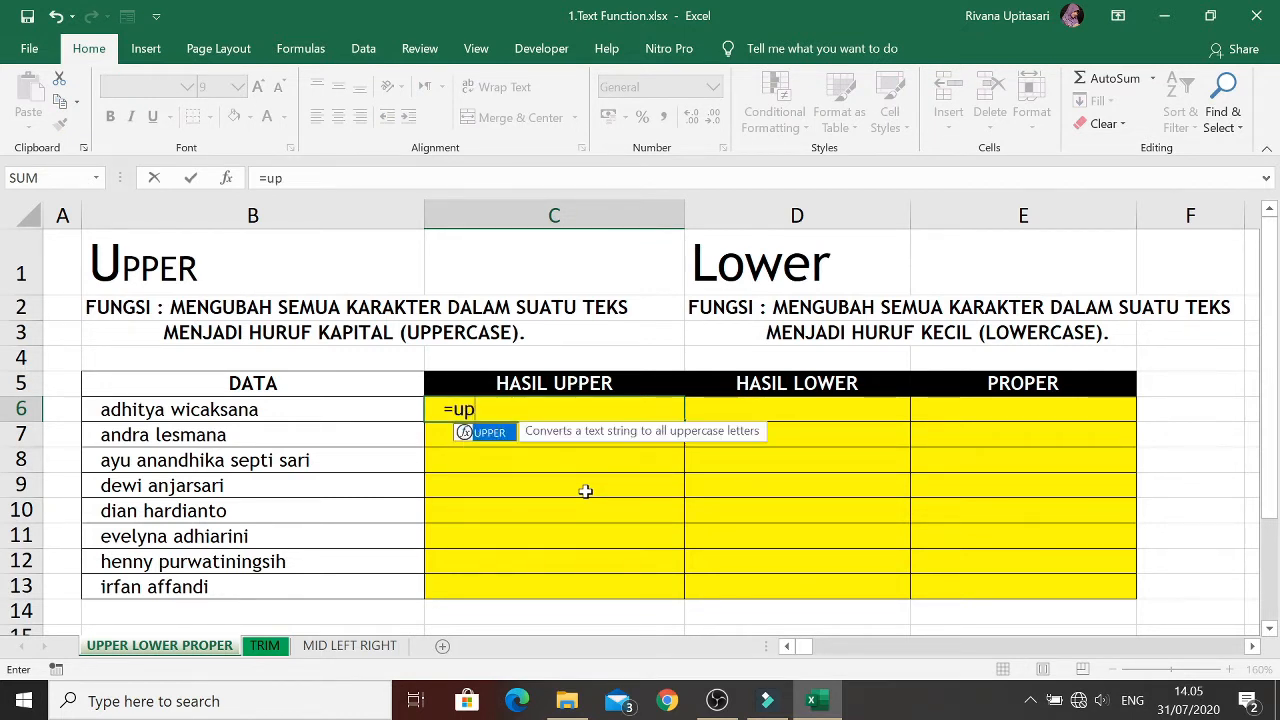
type("per")
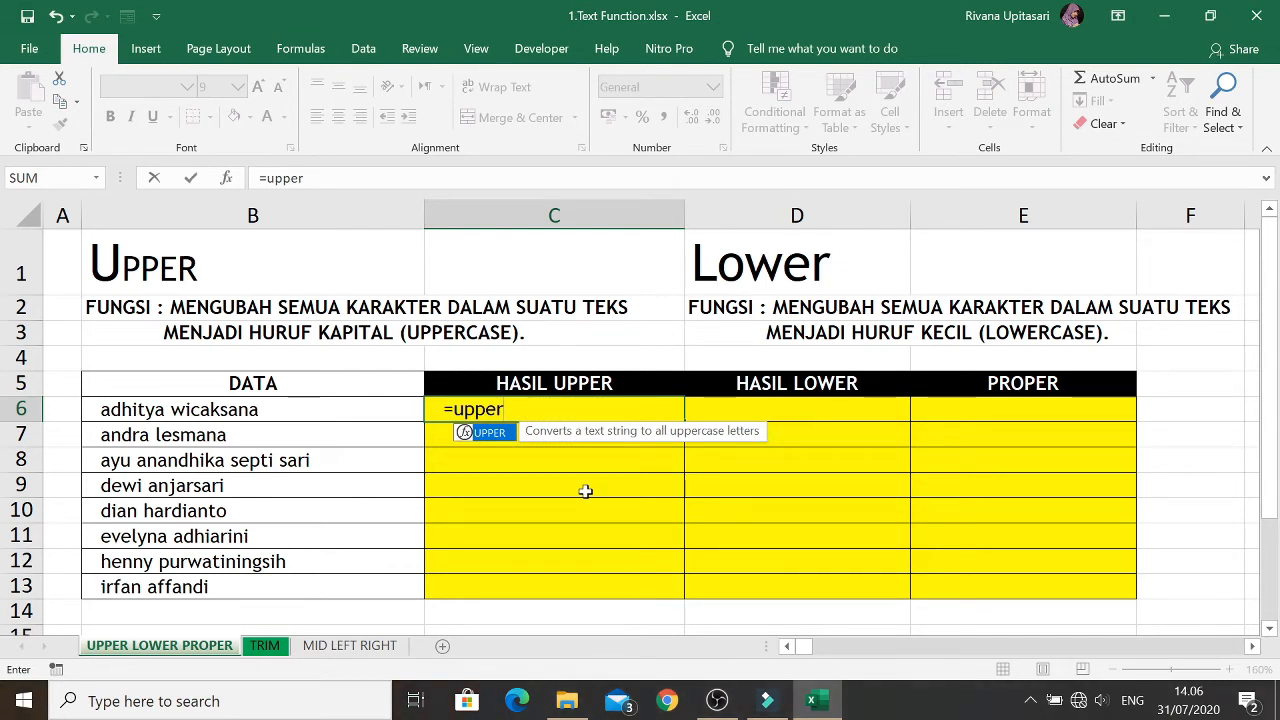
type("(")
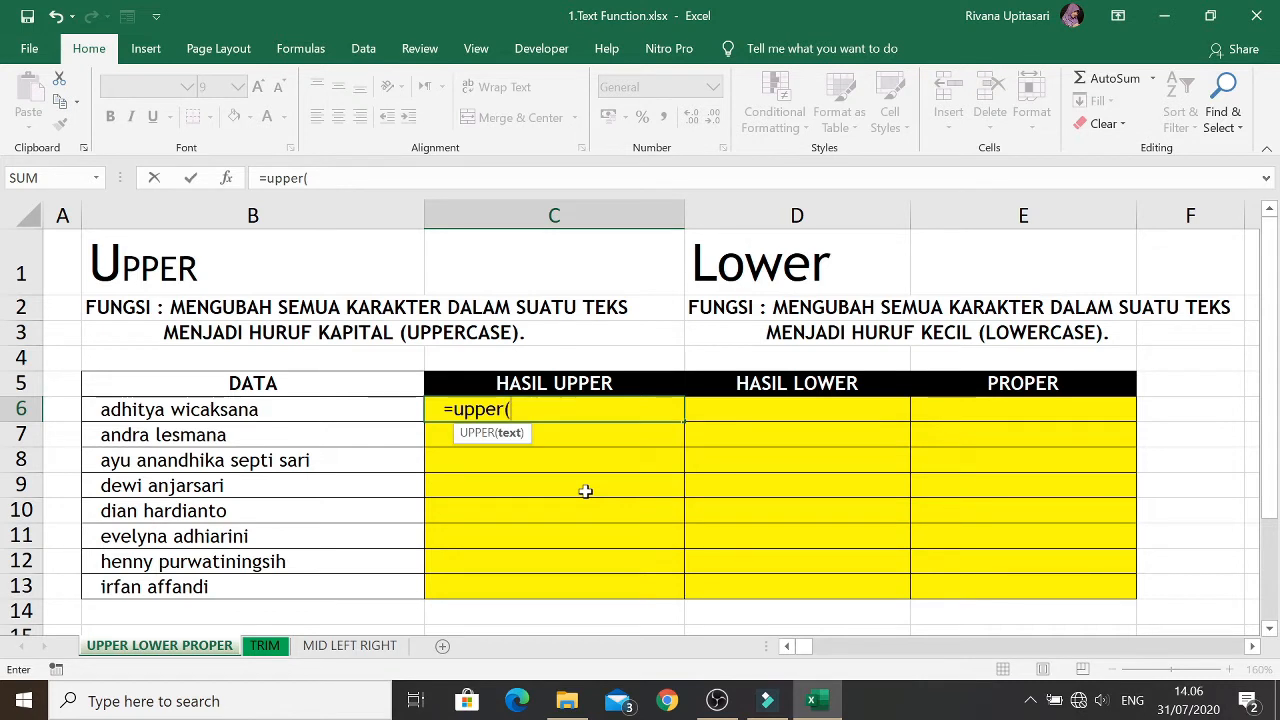
left_click(295, 411)
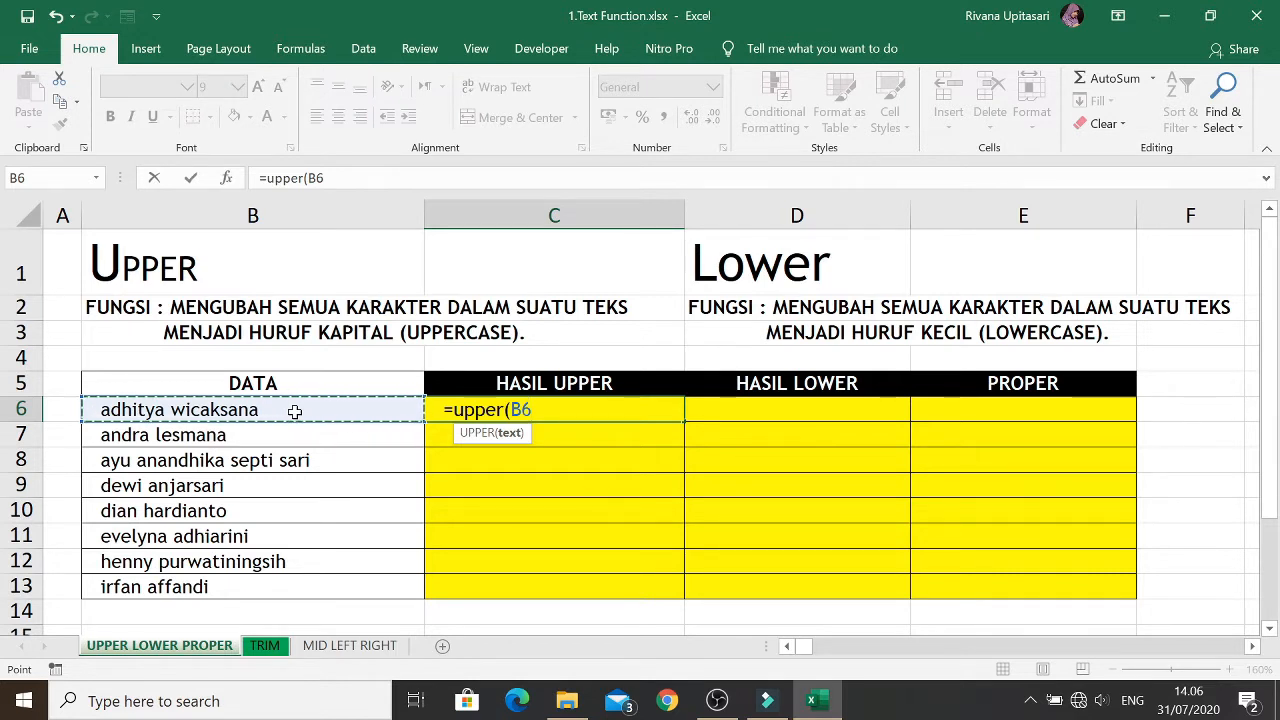
type(")")
key("Return")
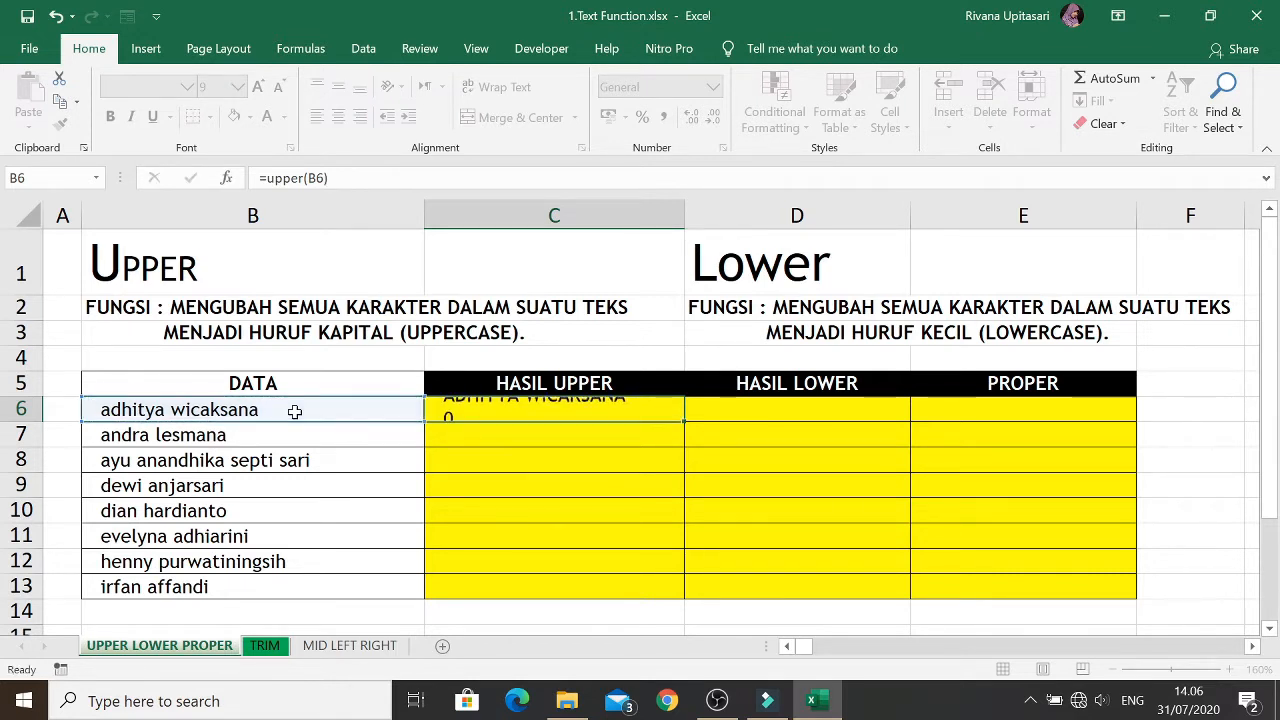
key("Up")
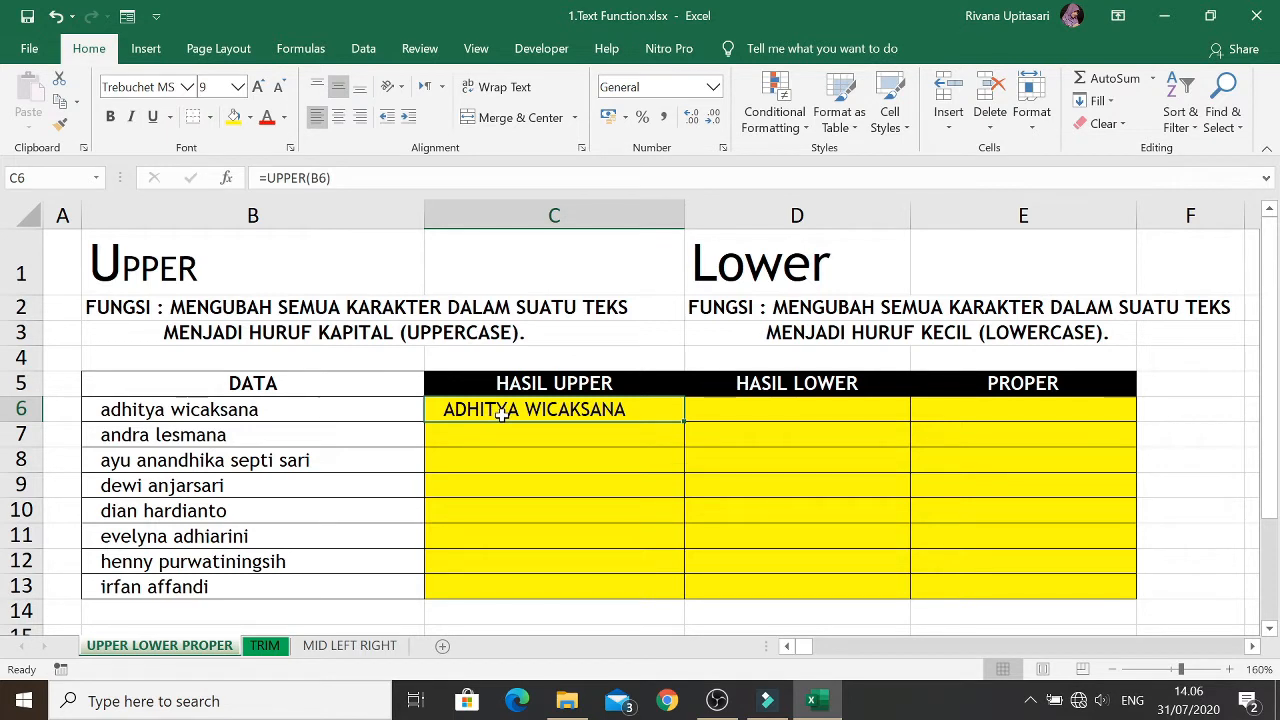
Enter a LOWER formula in cell D6 that converts the text of C6 to lowercase
left_click(772, 414)
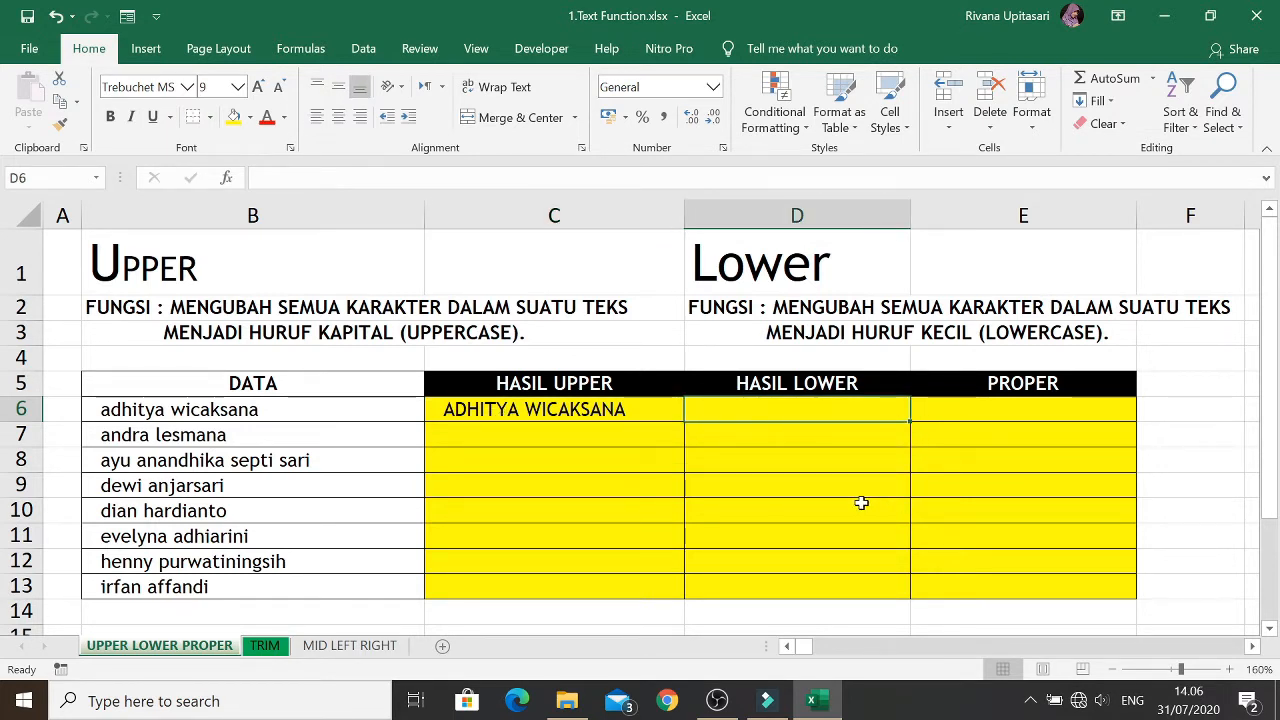
type("=")
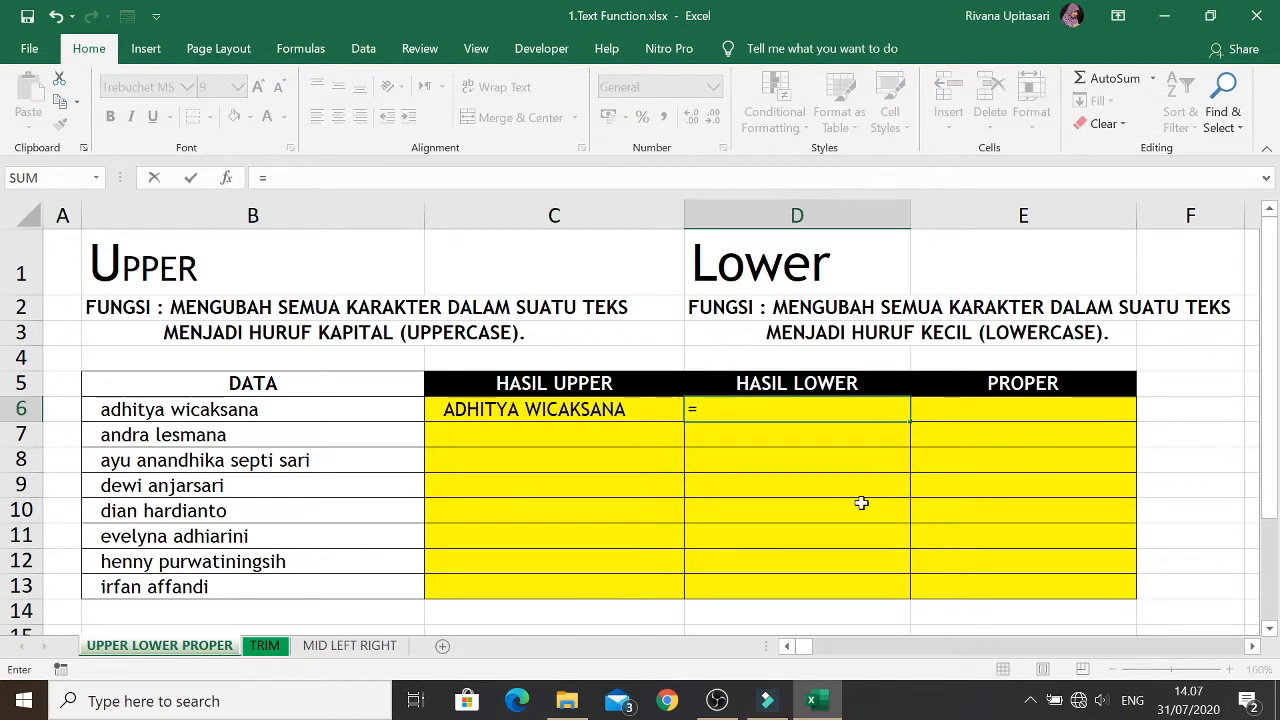
type("lower")
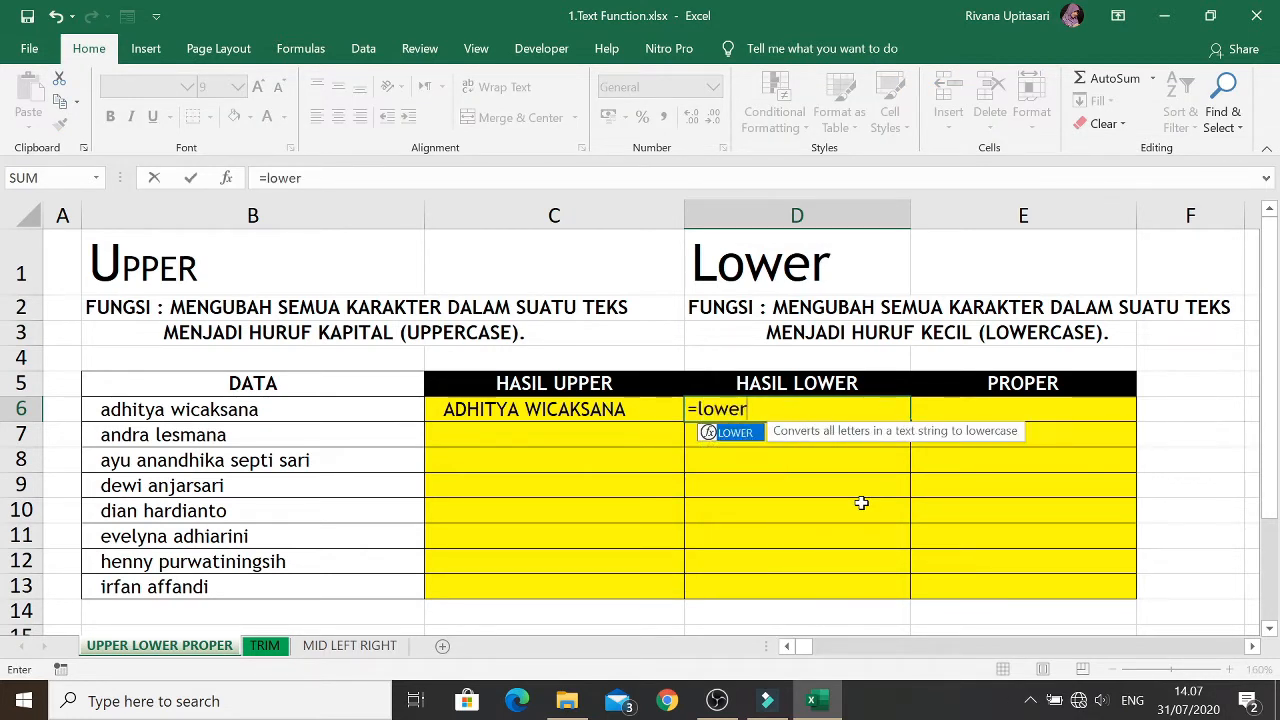
type("(")
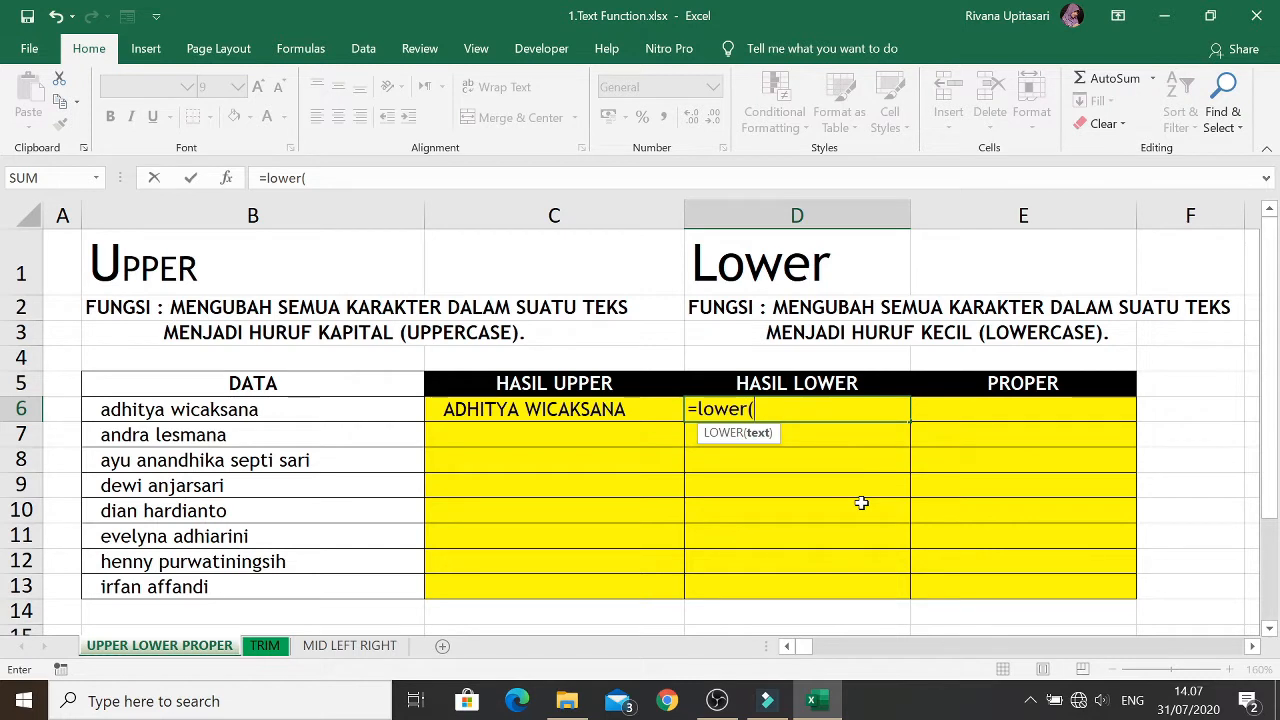
key("Left")
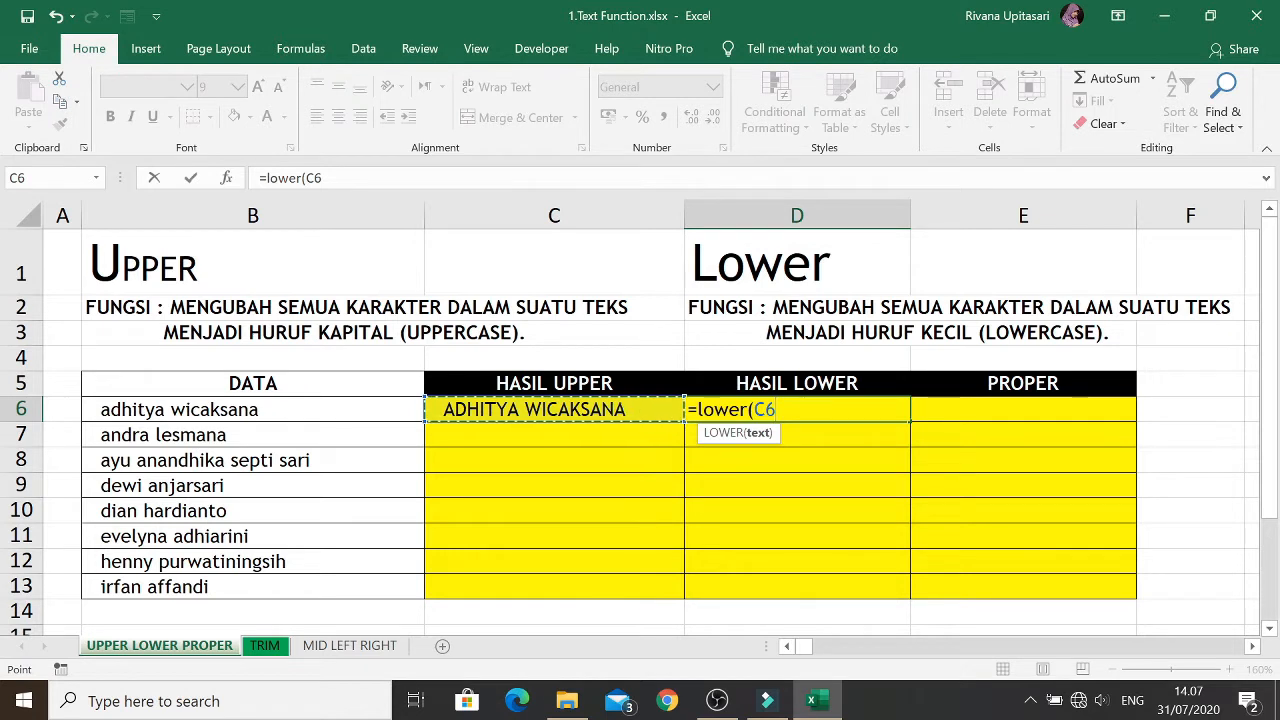
key("Return")
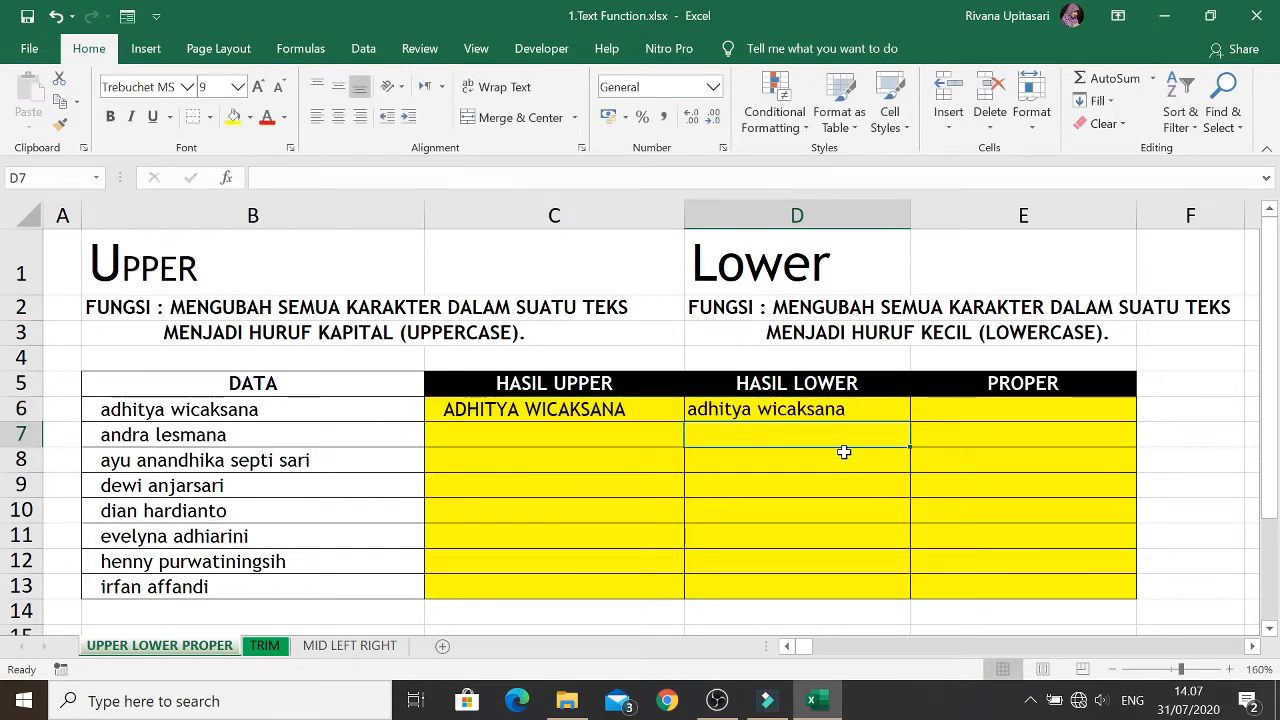
Select cell E6 under PROPER and read the PROPER function's description in row 2, starting at column H
left_click(866, 409)
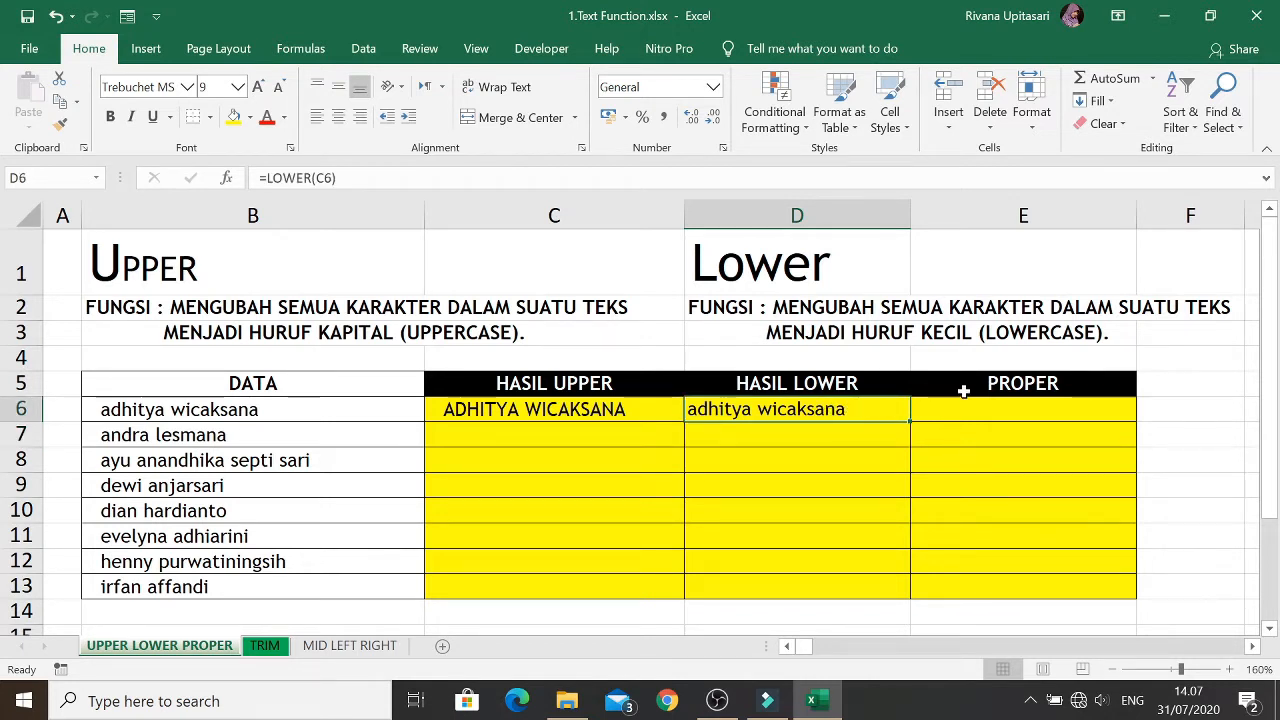
left_click(1058, 409)
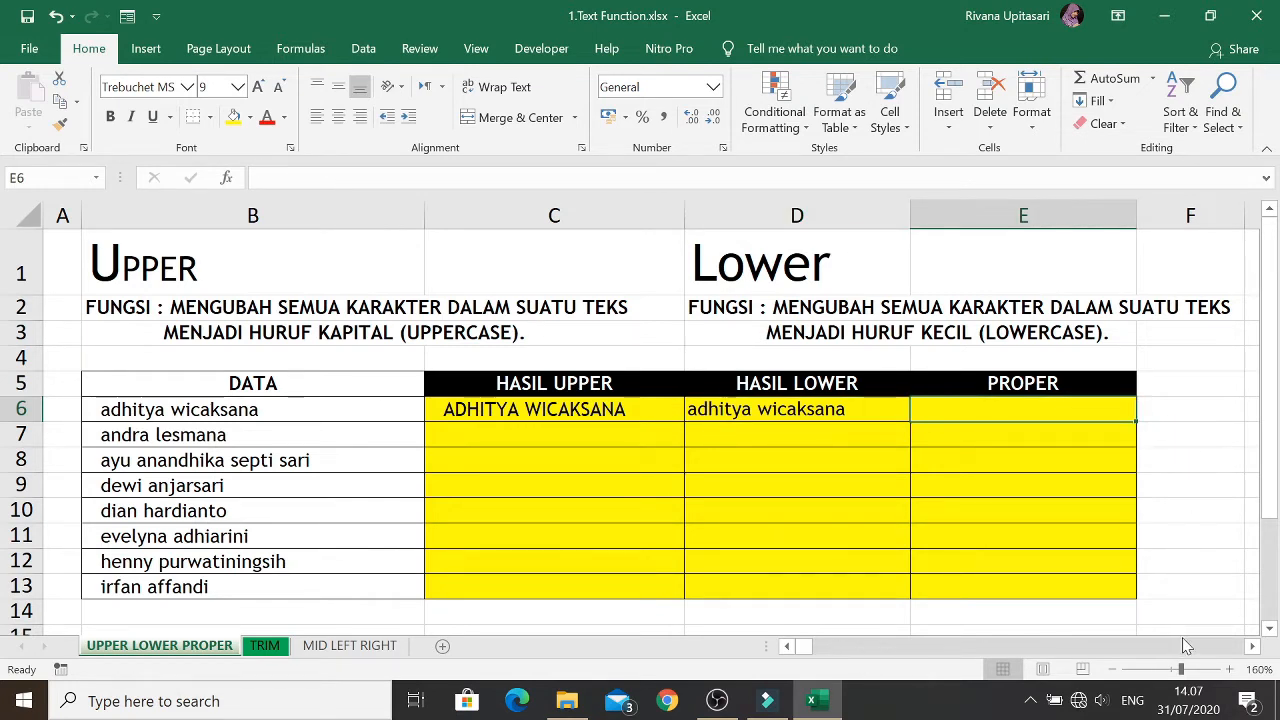
left_click(1253, 646)
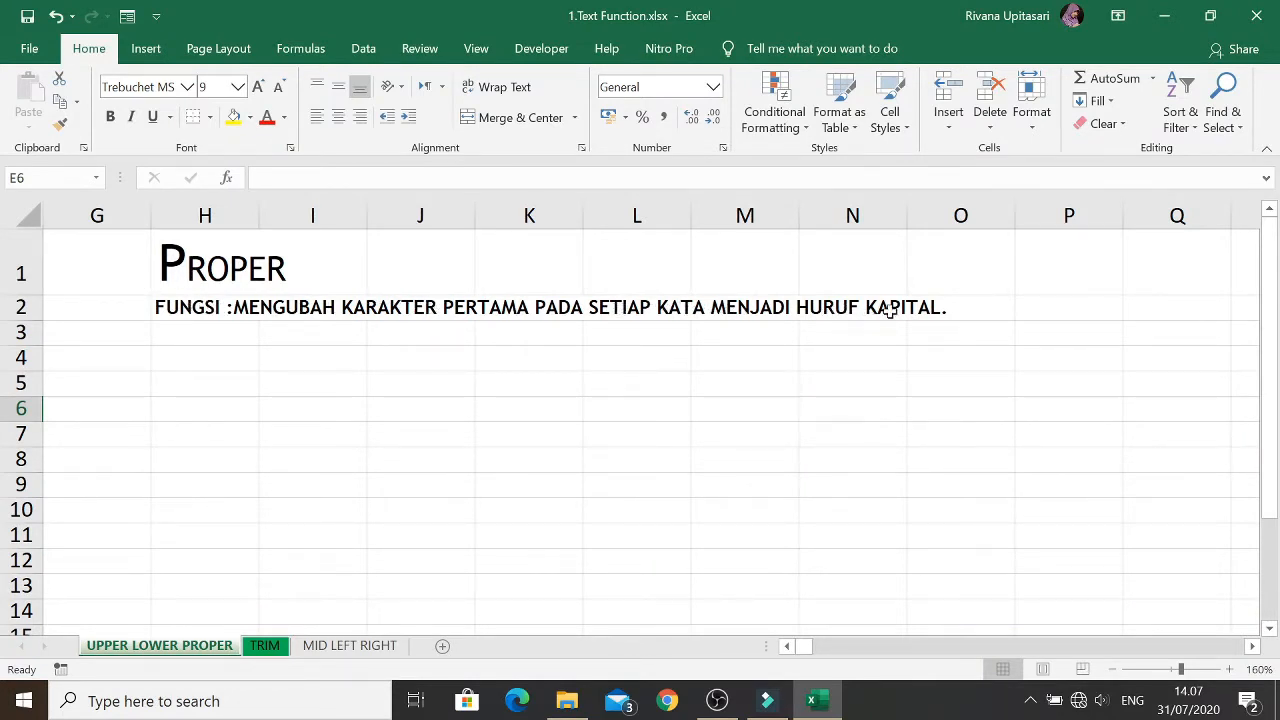
left_click(787, 647)
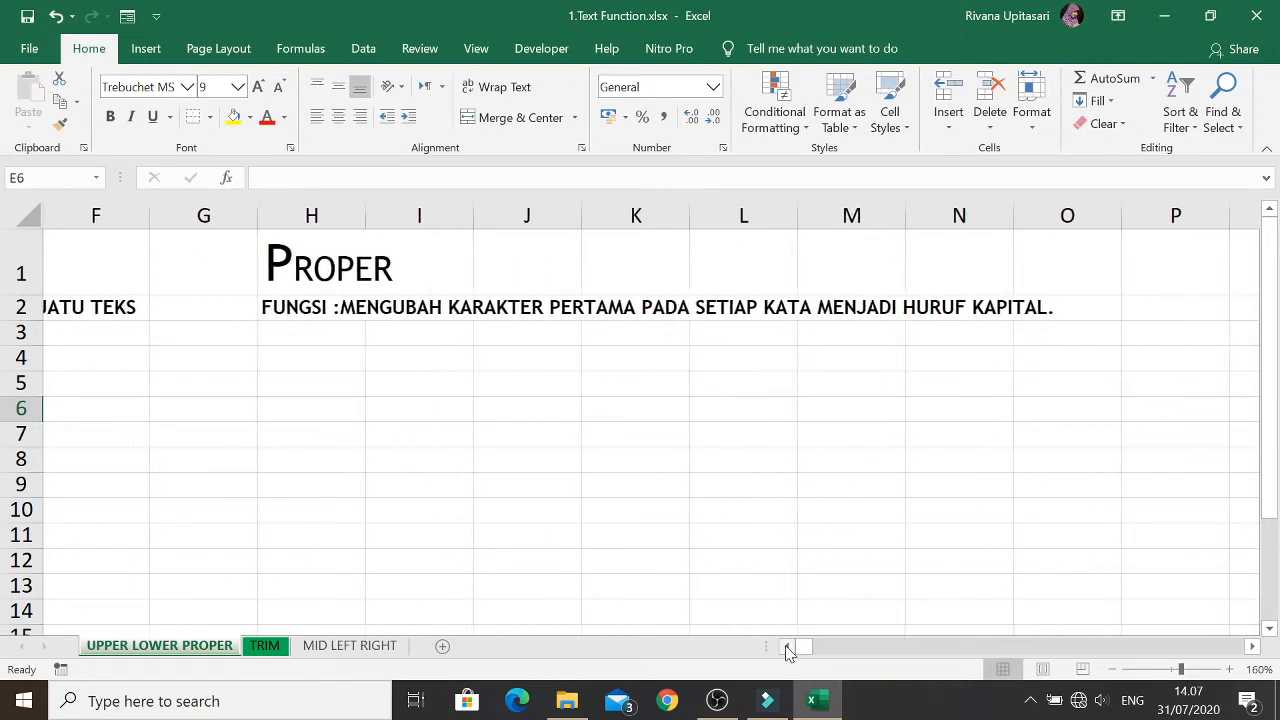
left_click(787, 647)
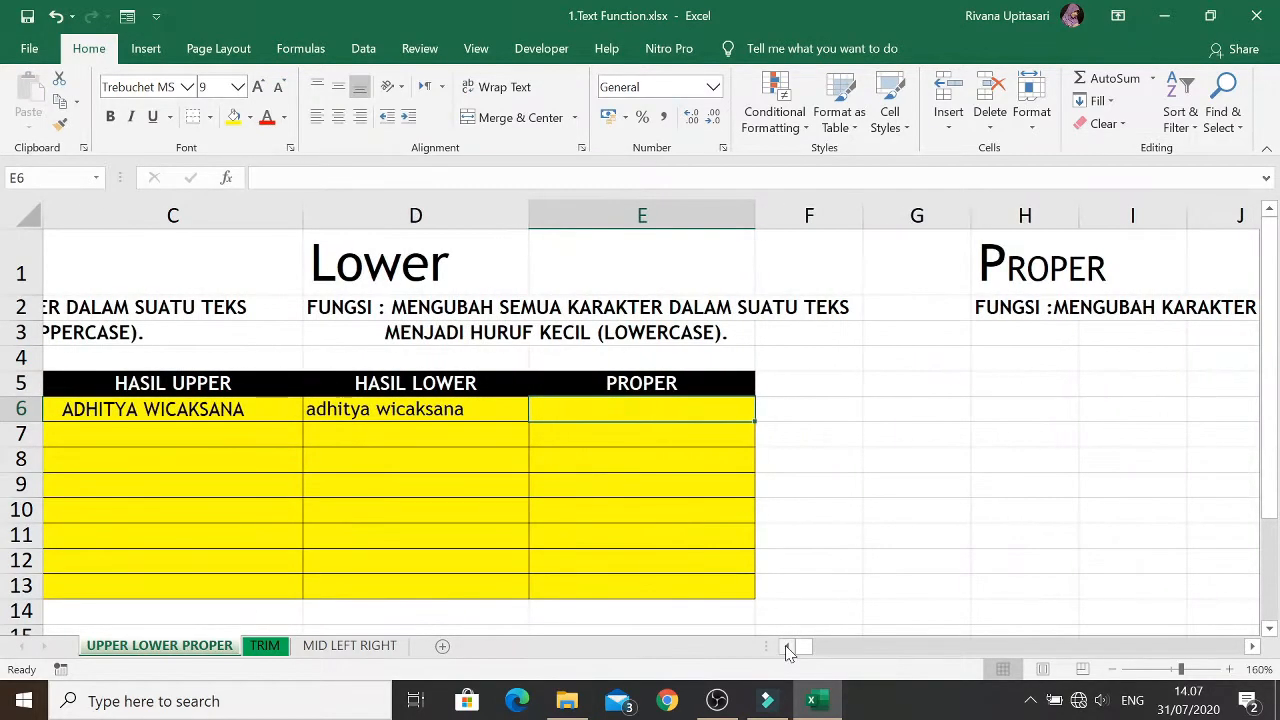
left_click(787, 647)
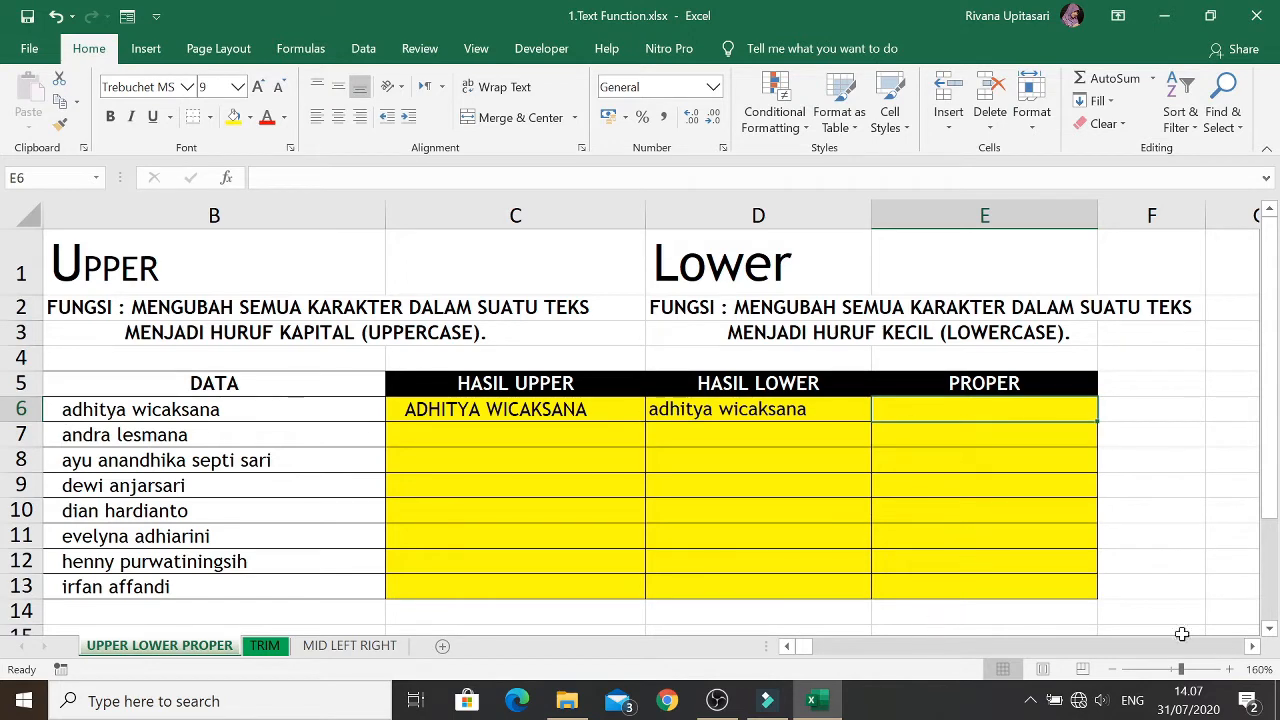
left_click(1252, 647)
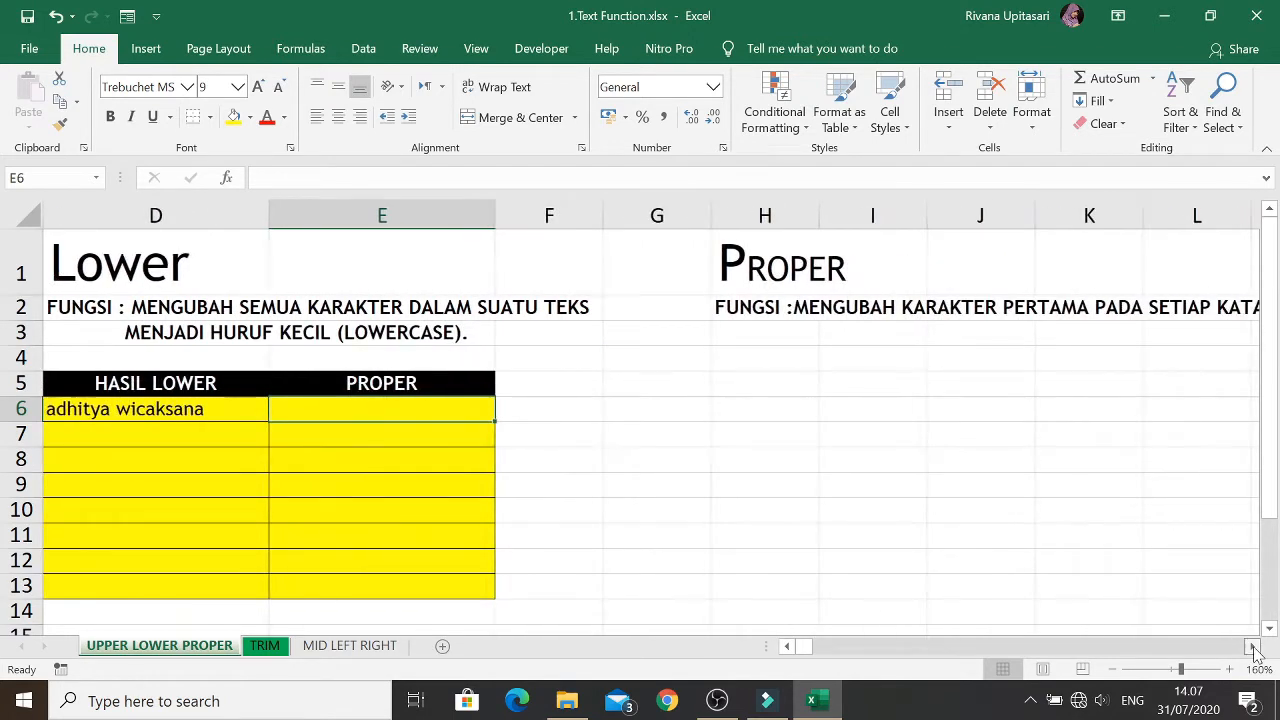
left_click(1253, 648)
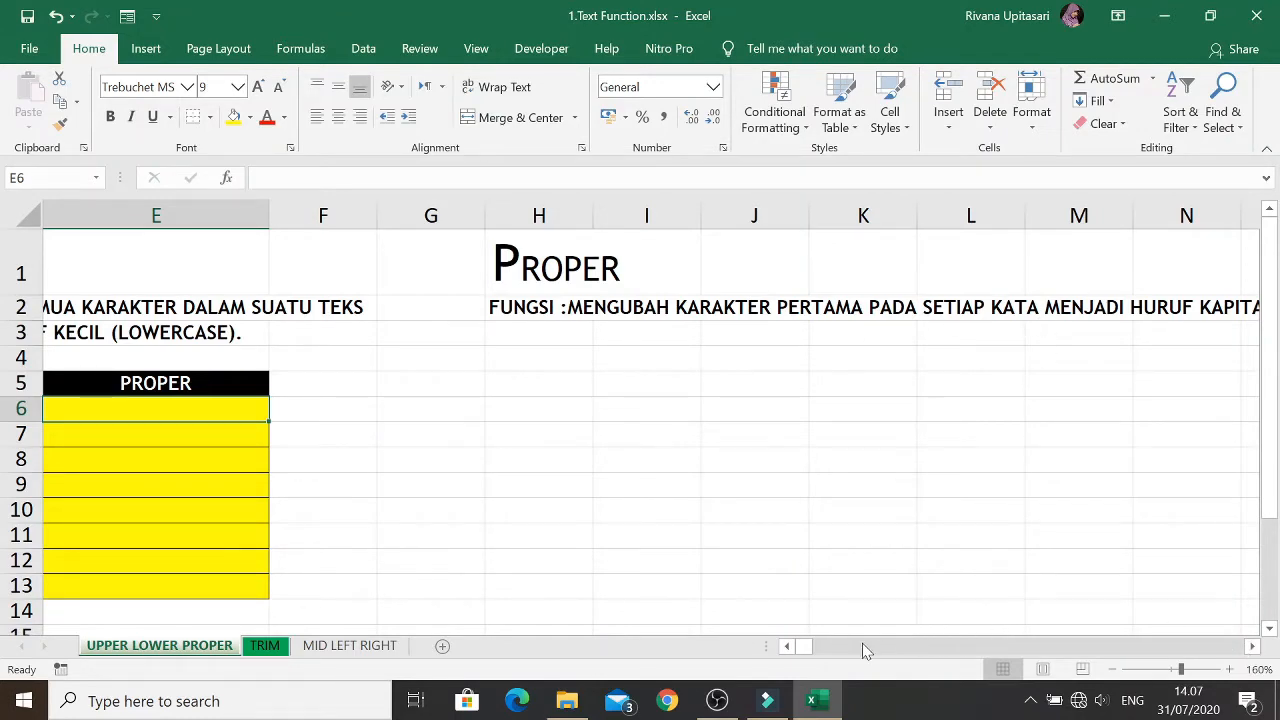
left_click(789, 647)
left_click(789, 647)
left_click(789, 647)
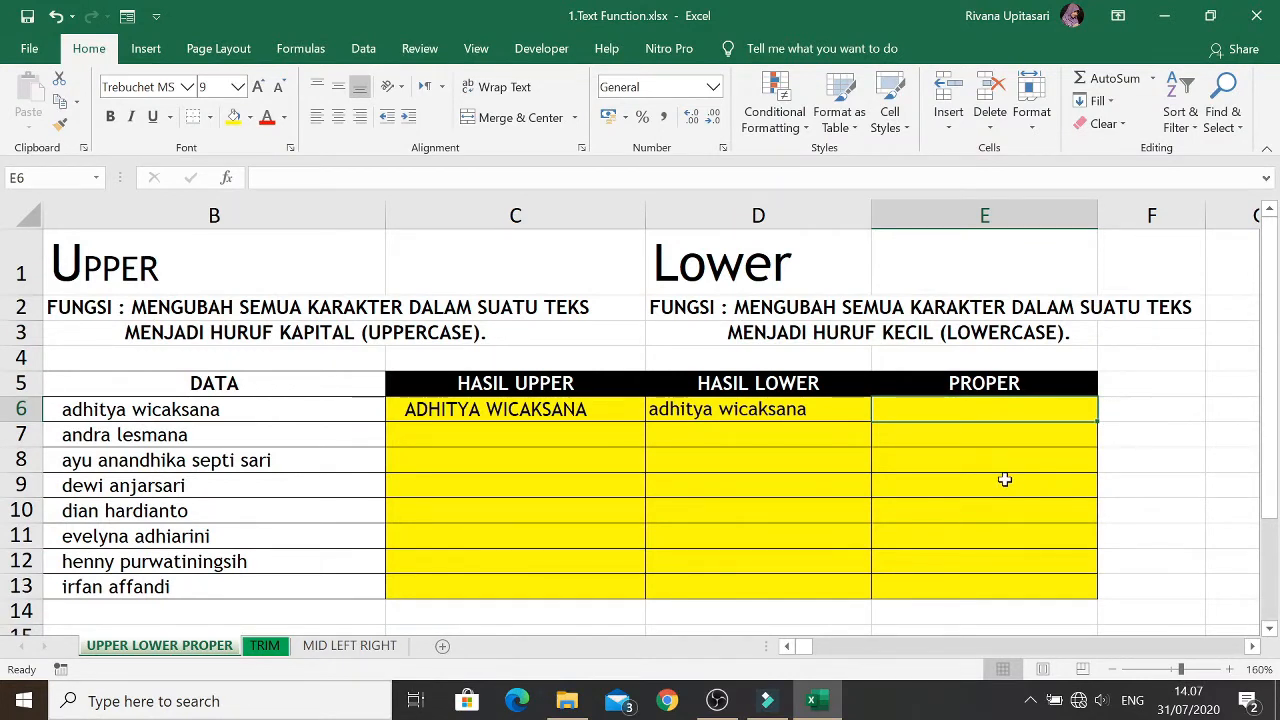
Enter the formula =PROPER(B6) in cell E6 to capitalize the first letter of each word in the first name
type("=")
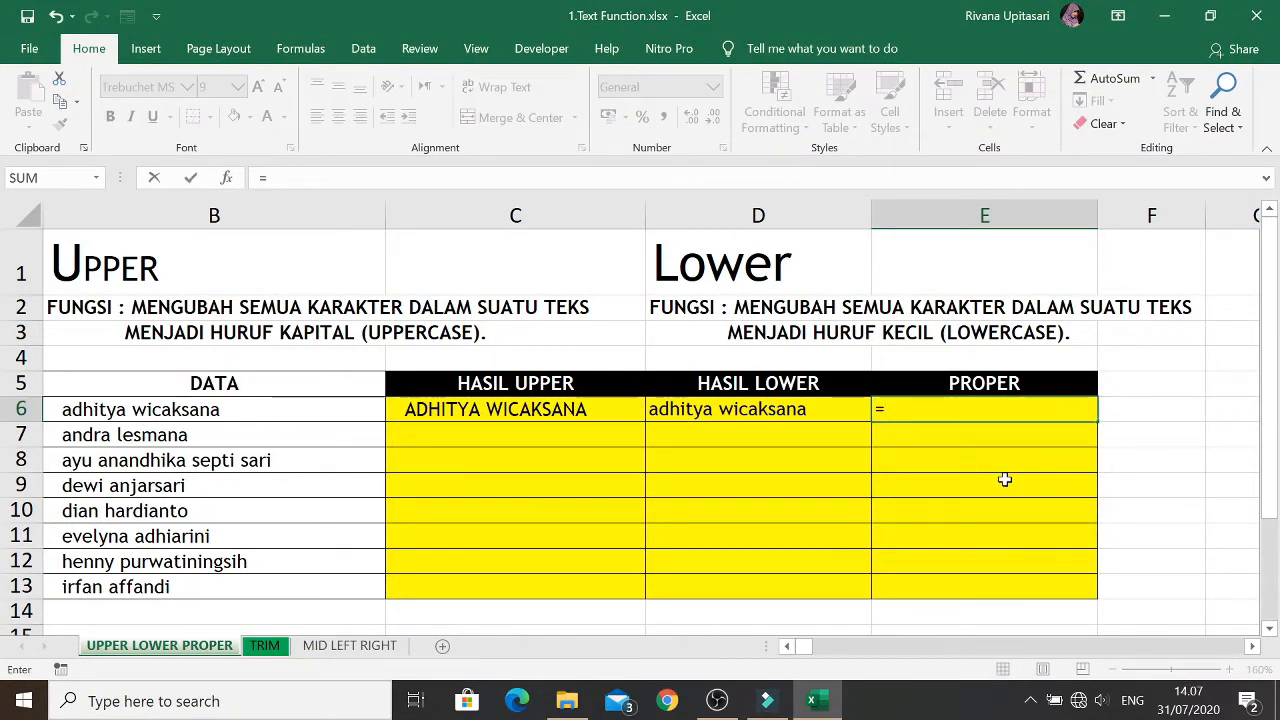
type("pr")
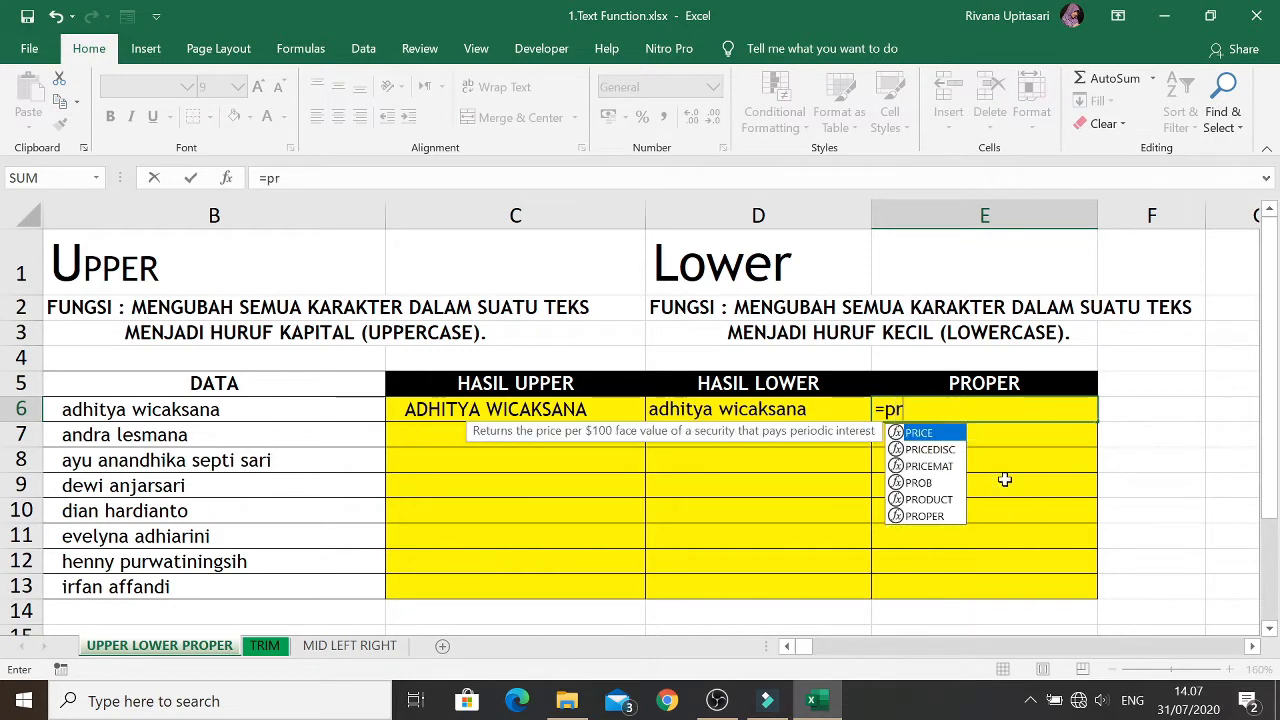
type("oper")
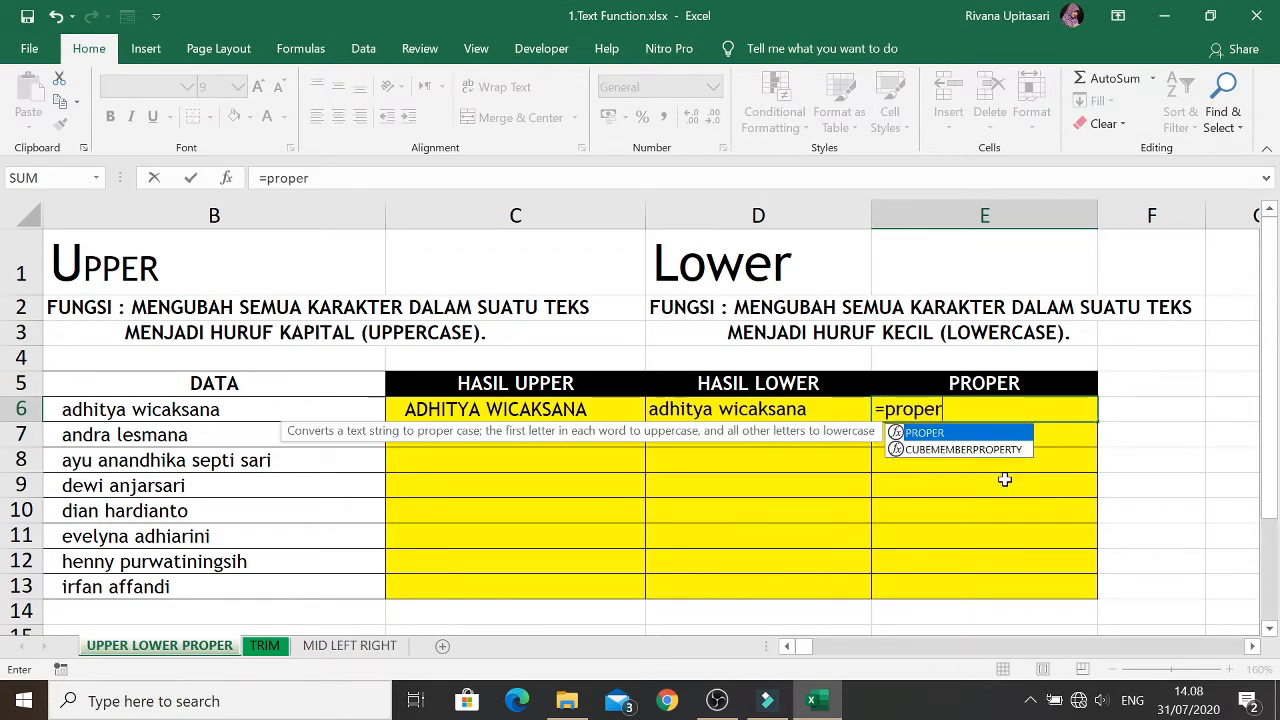
type("(")
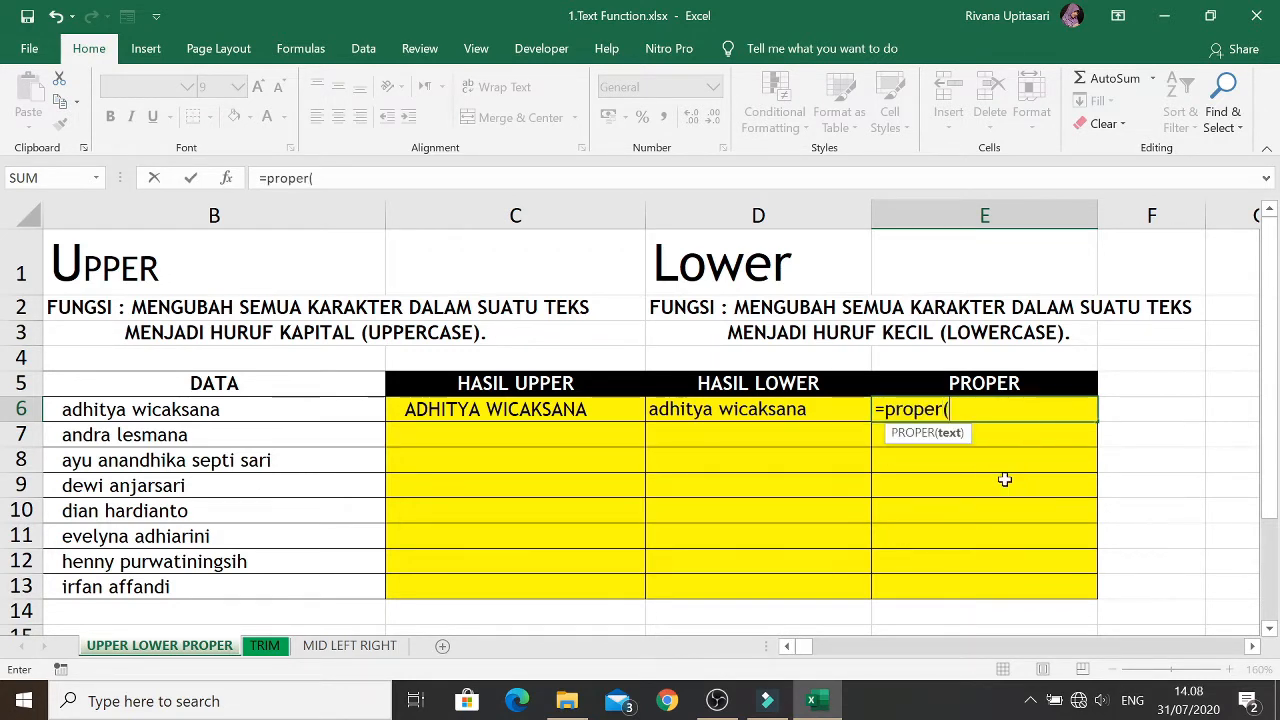
key("Left")
key("Left")
key("Left")
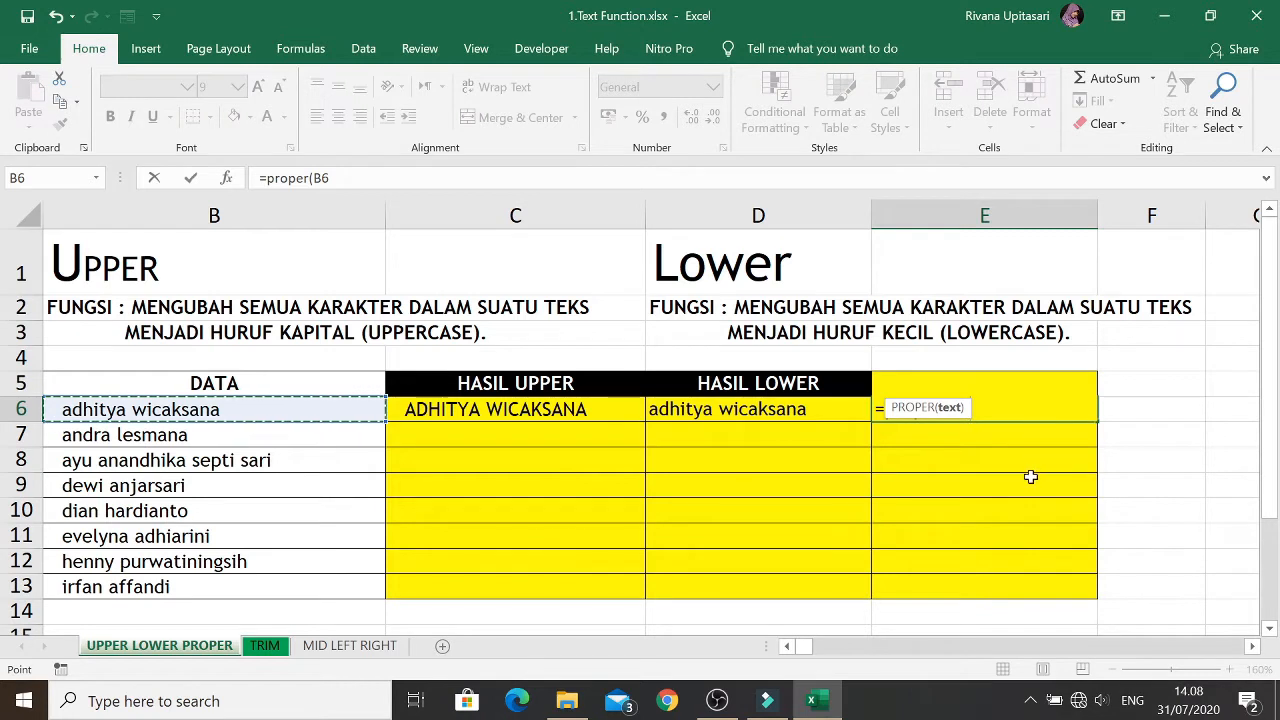
key("Return")
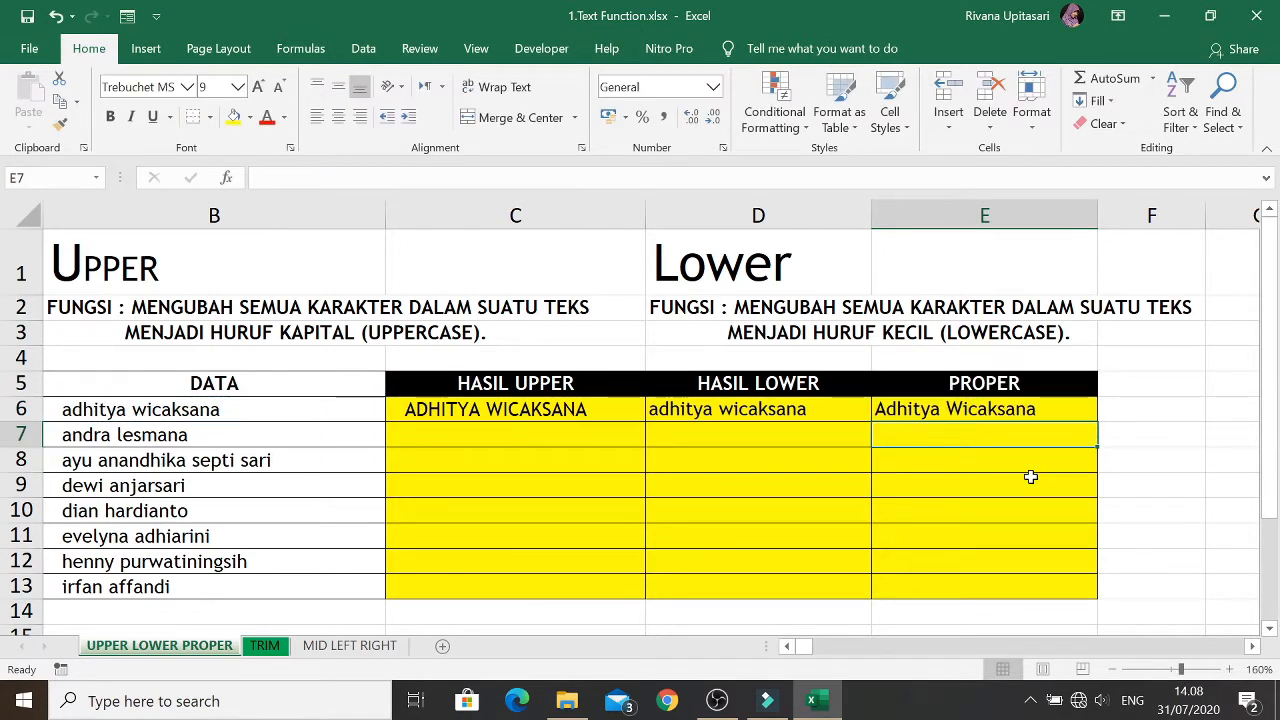
Fill the UPPER, LOWER and PROPER formulas in C6:E6 down to row 13
left_click(1049, 412)
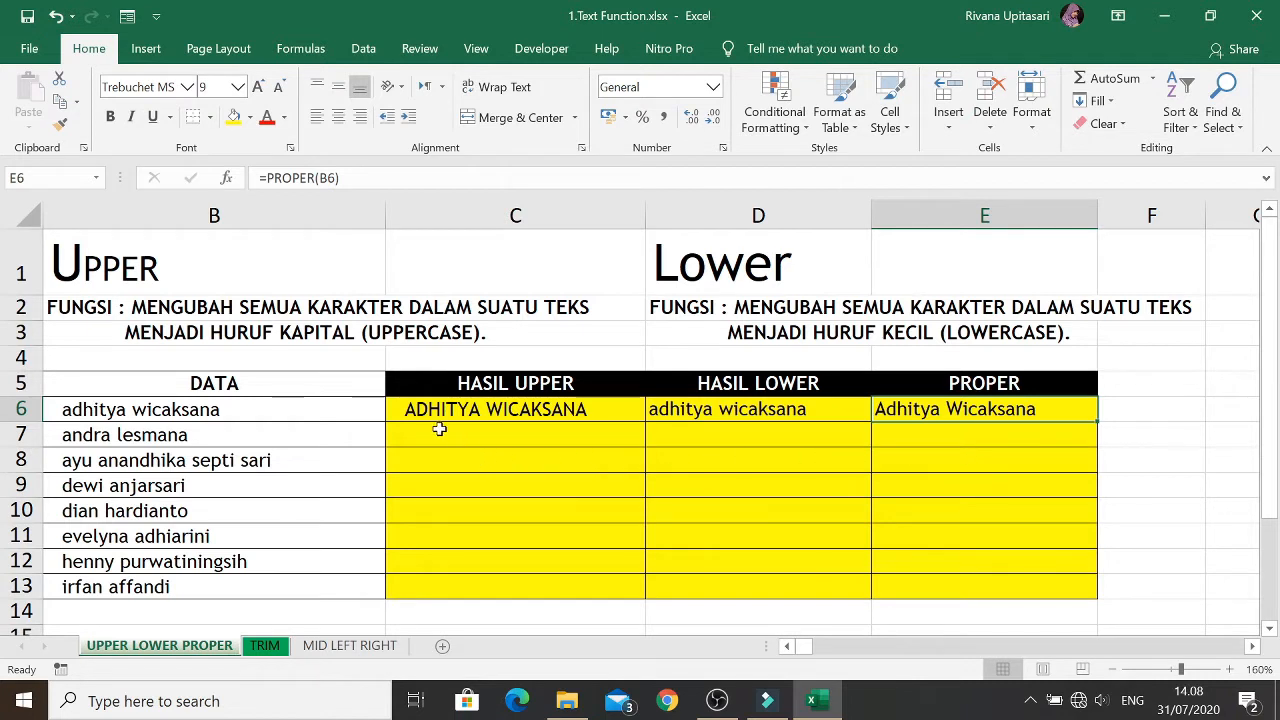
left_click_drag(432, 409, 951, 407)
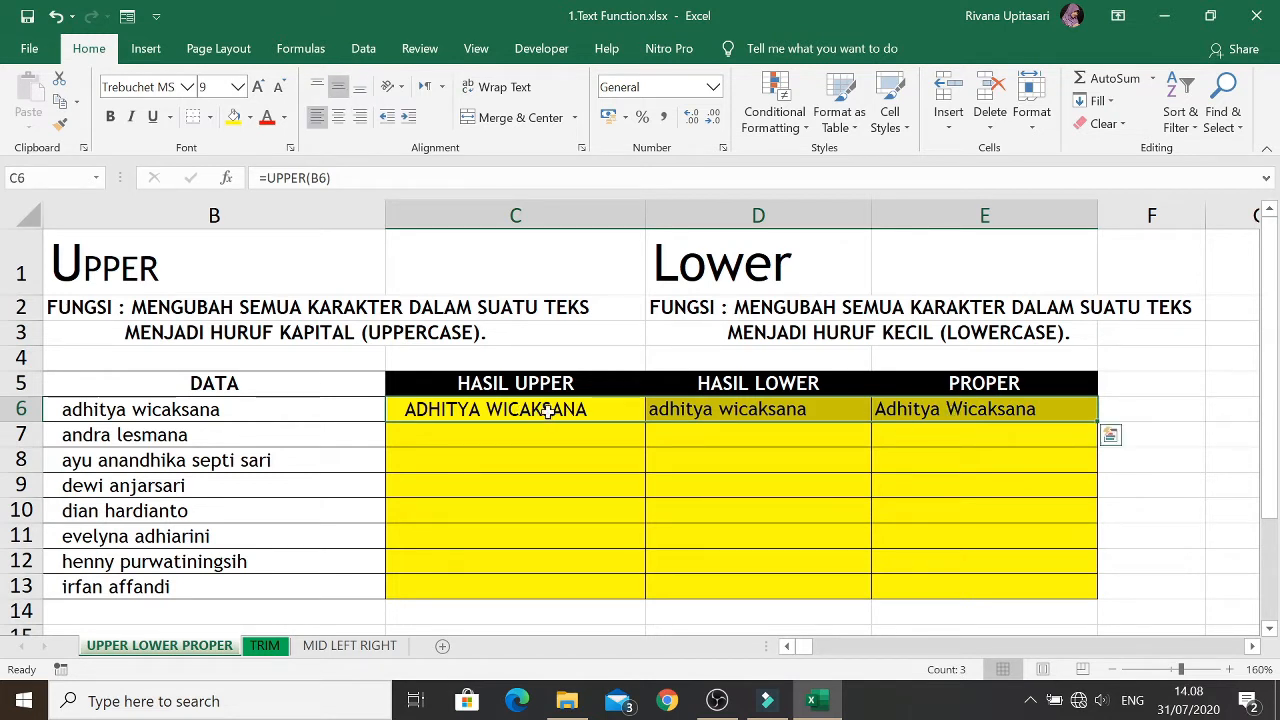
left_click(540, 410)
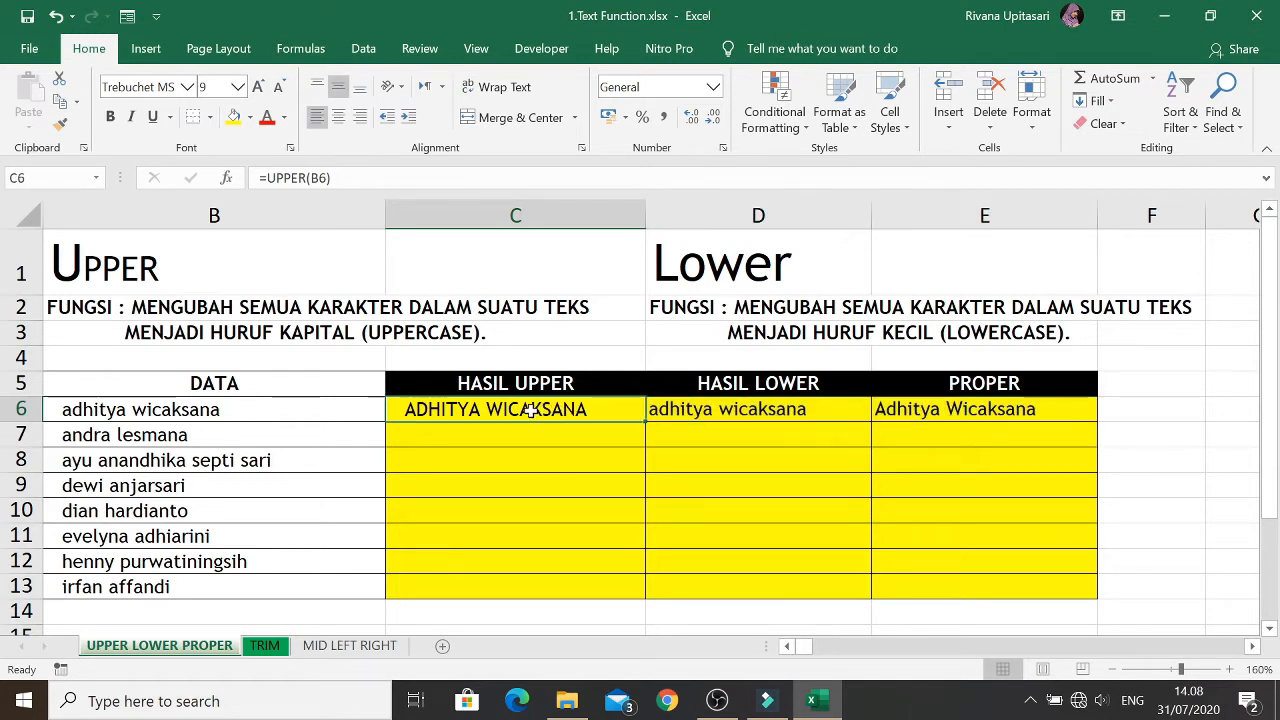
left_click_drag(530, 410, 955, 418)
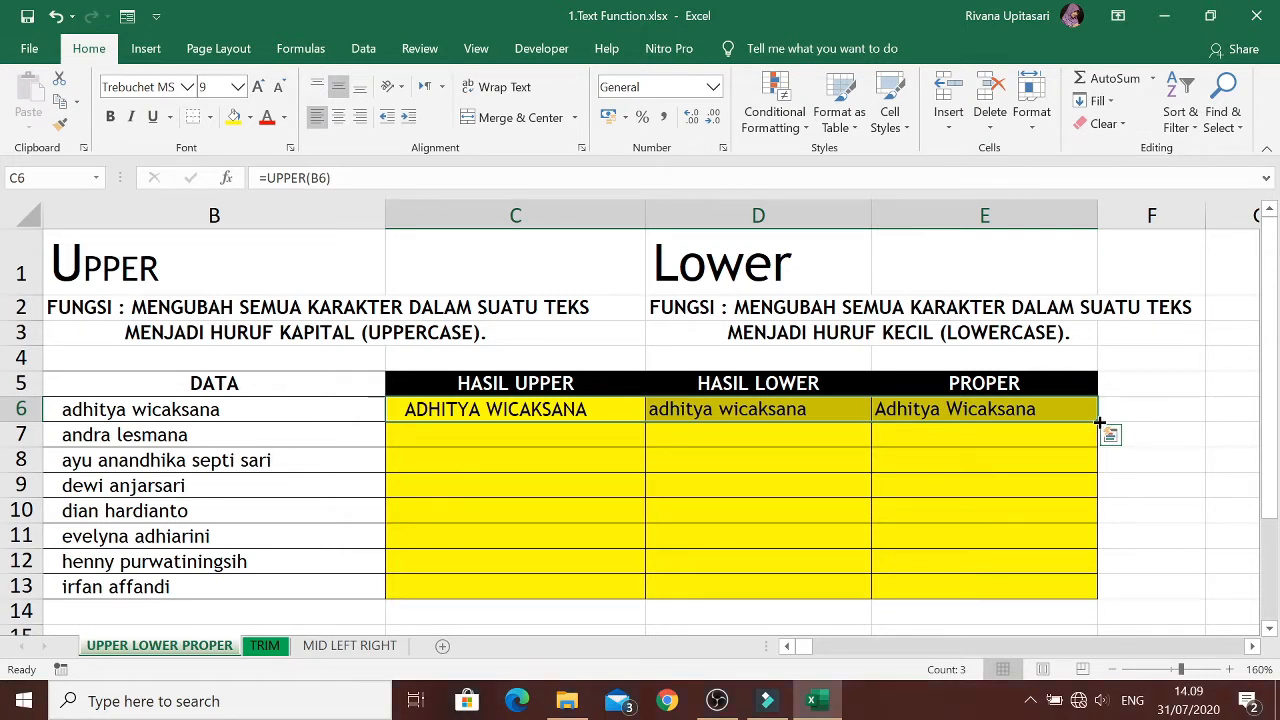
left_click_drag(1100, 424, 1091, 593)
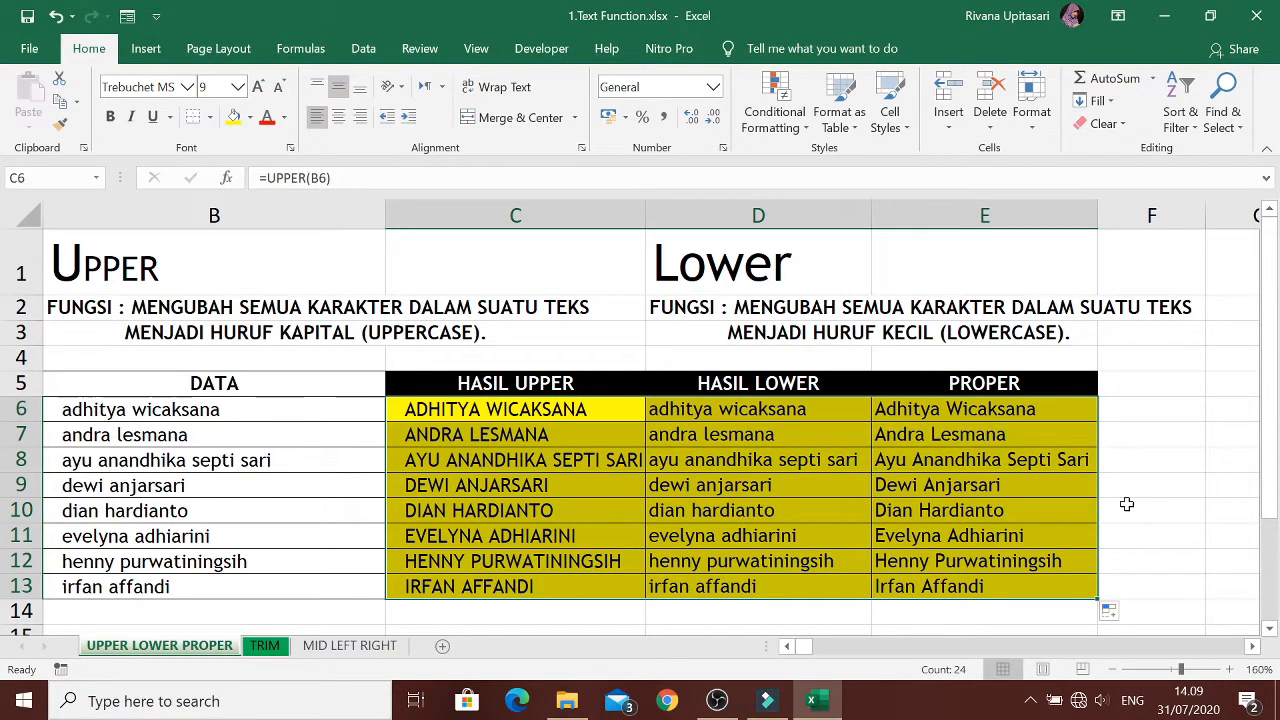
Review the function syntax below the table, and switch to the TRIM sheet to look at its data in B5:B8
scroll(1137, 494, "down", 2)
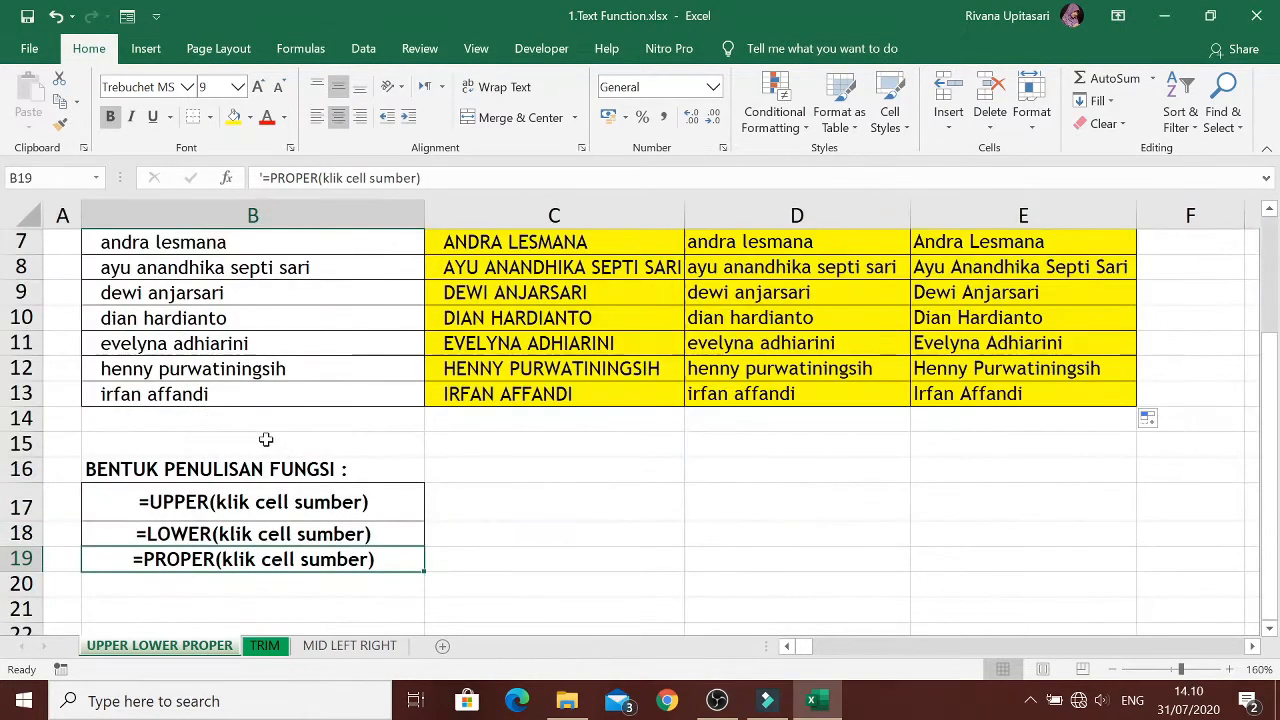
scroll(394, 440, "up", 2)
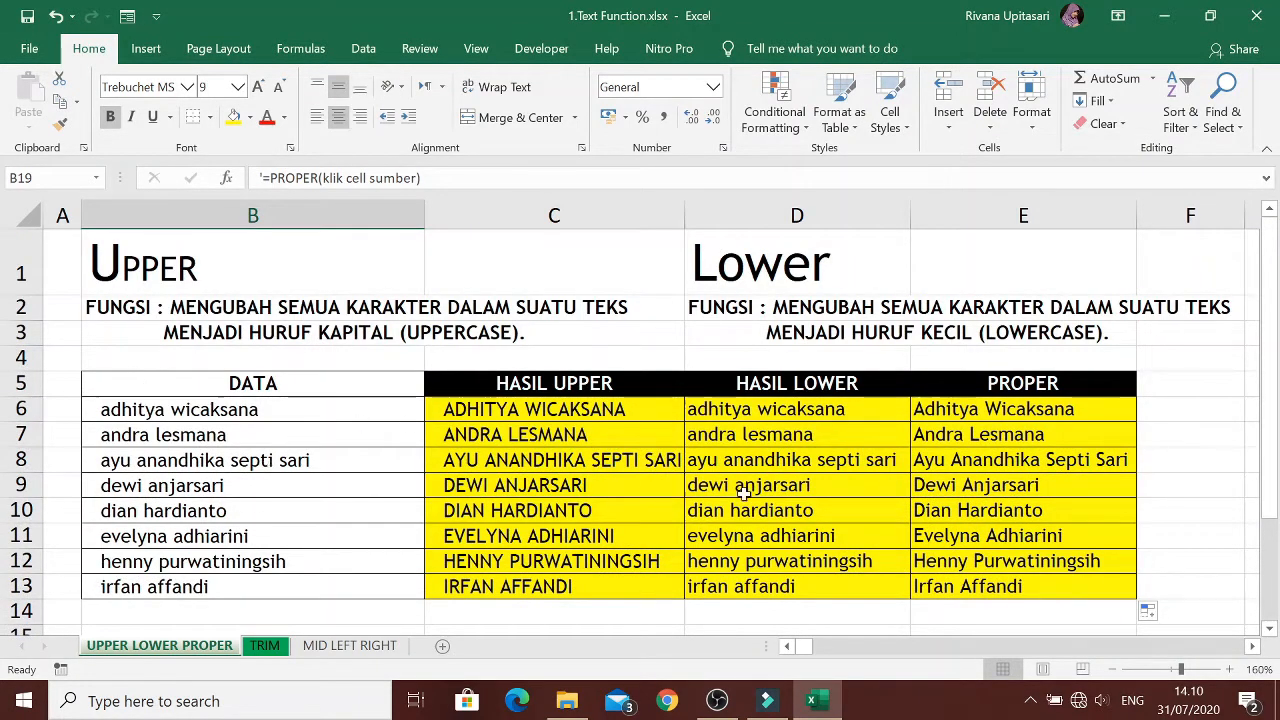
left_click(266, 646)
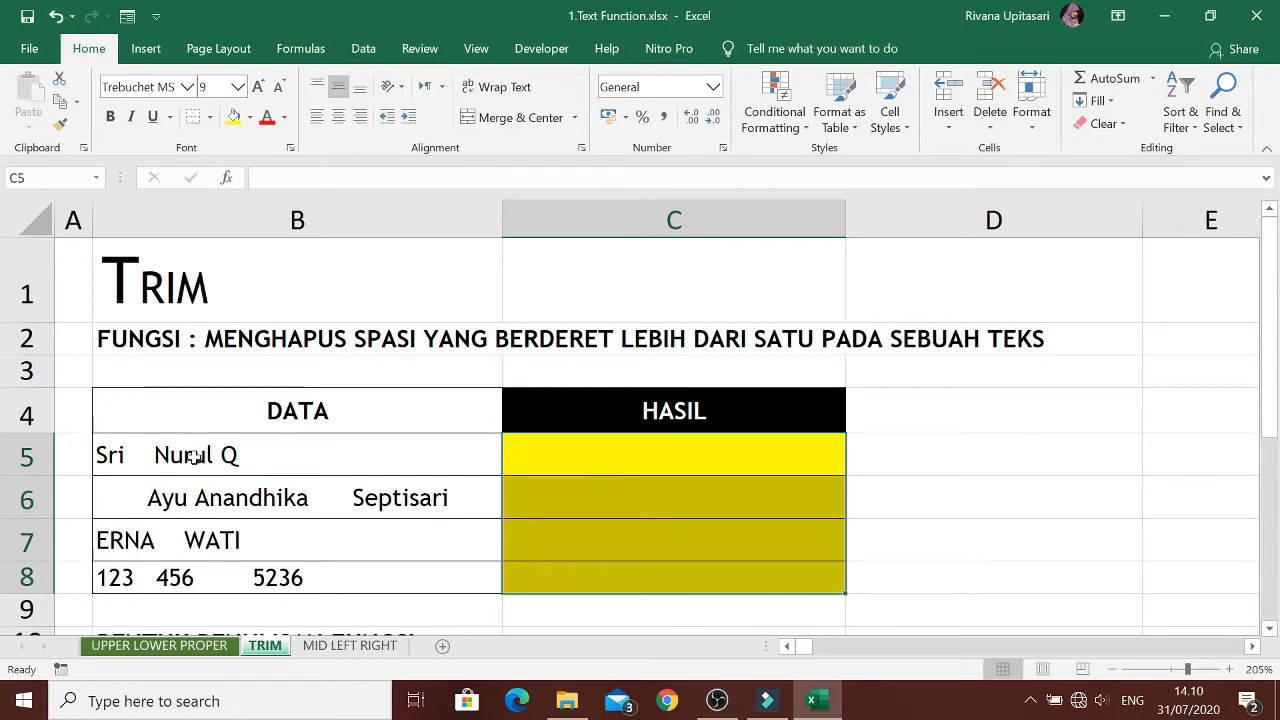
left_click_drag(304, 454, 280, 582)
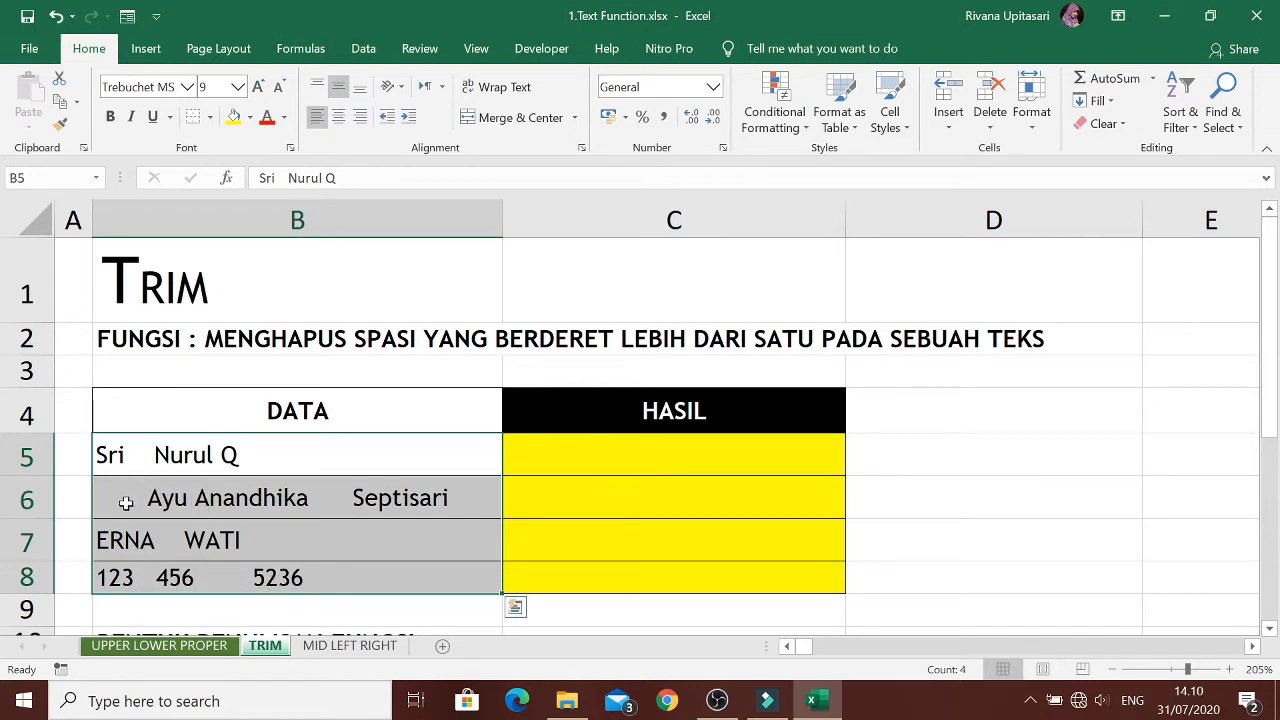
left_click(138, 462)
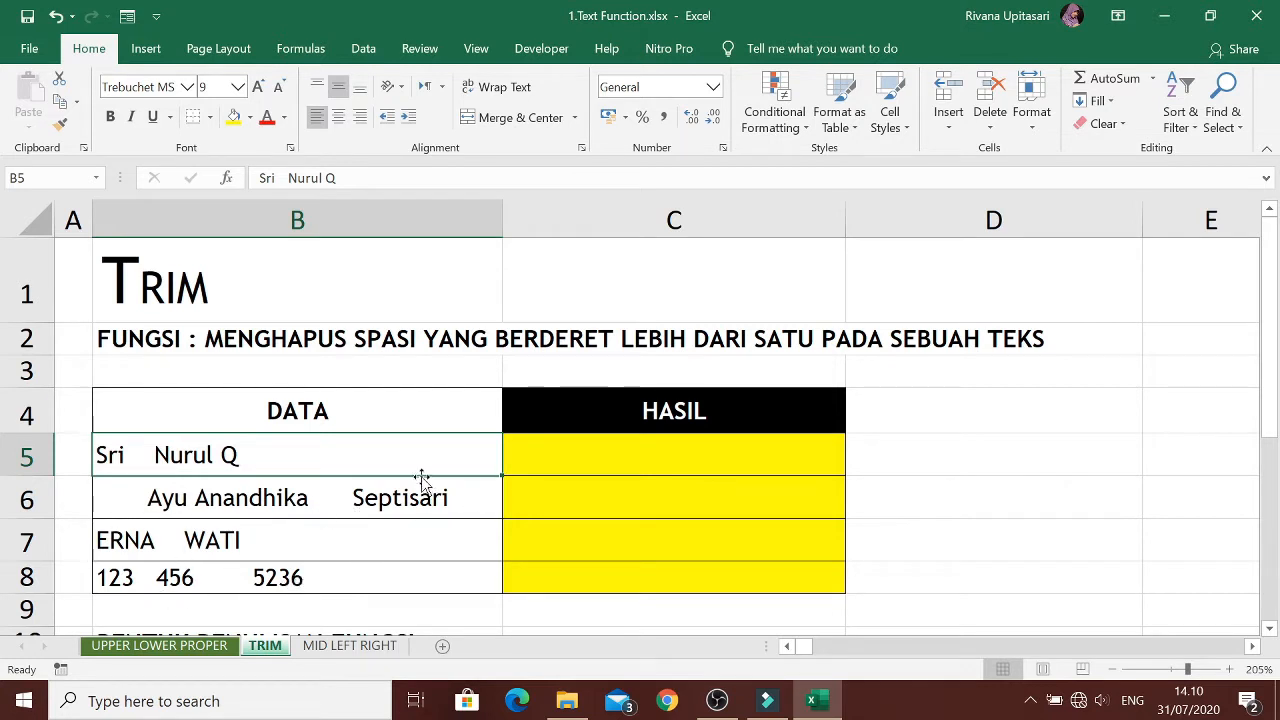
Enter the formula =TRIM(B5) in cell C5 under HASIL and fill it down to C8
left_click(727, 458)
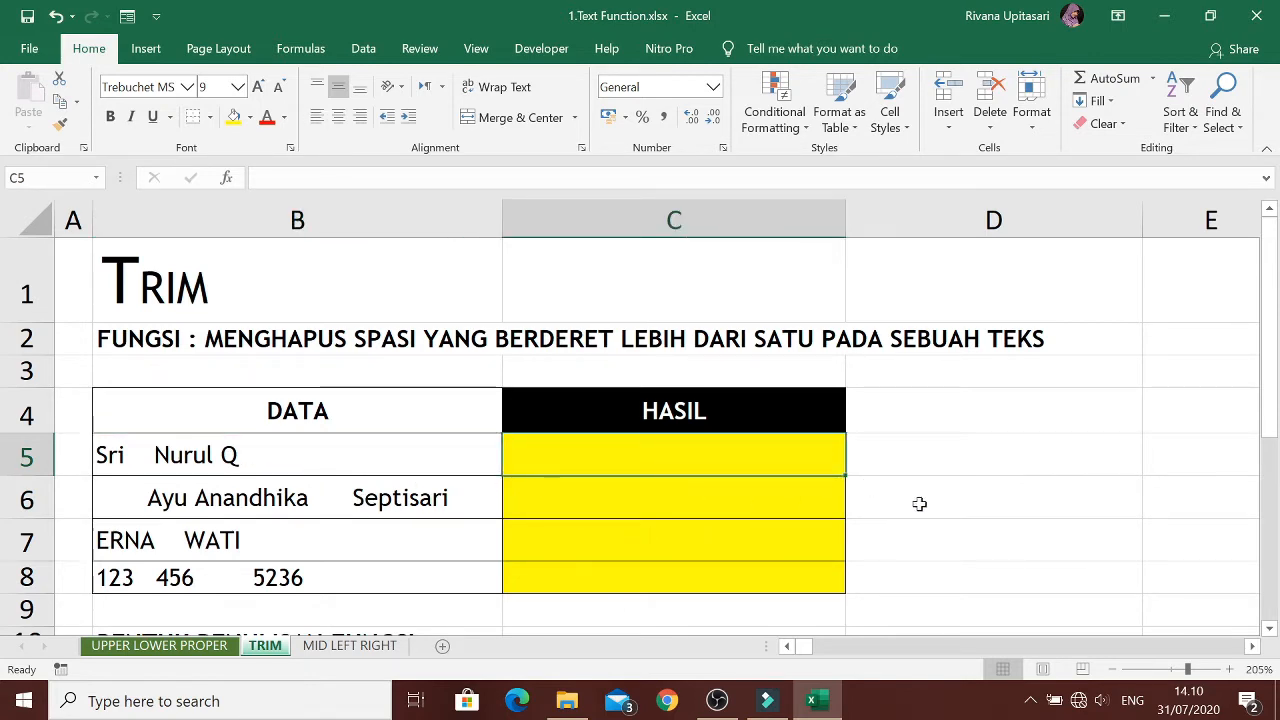
scroll(919, 504, "down", 1)
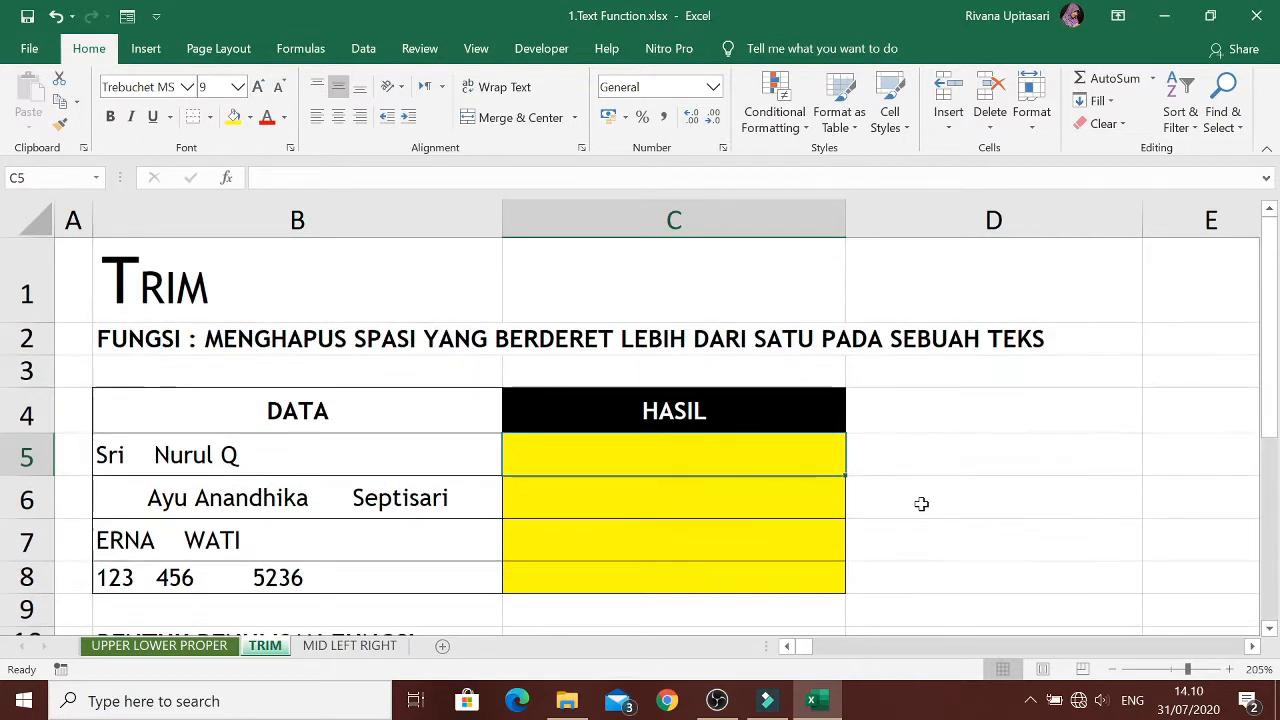
scroll(920, 505, "down", 1)
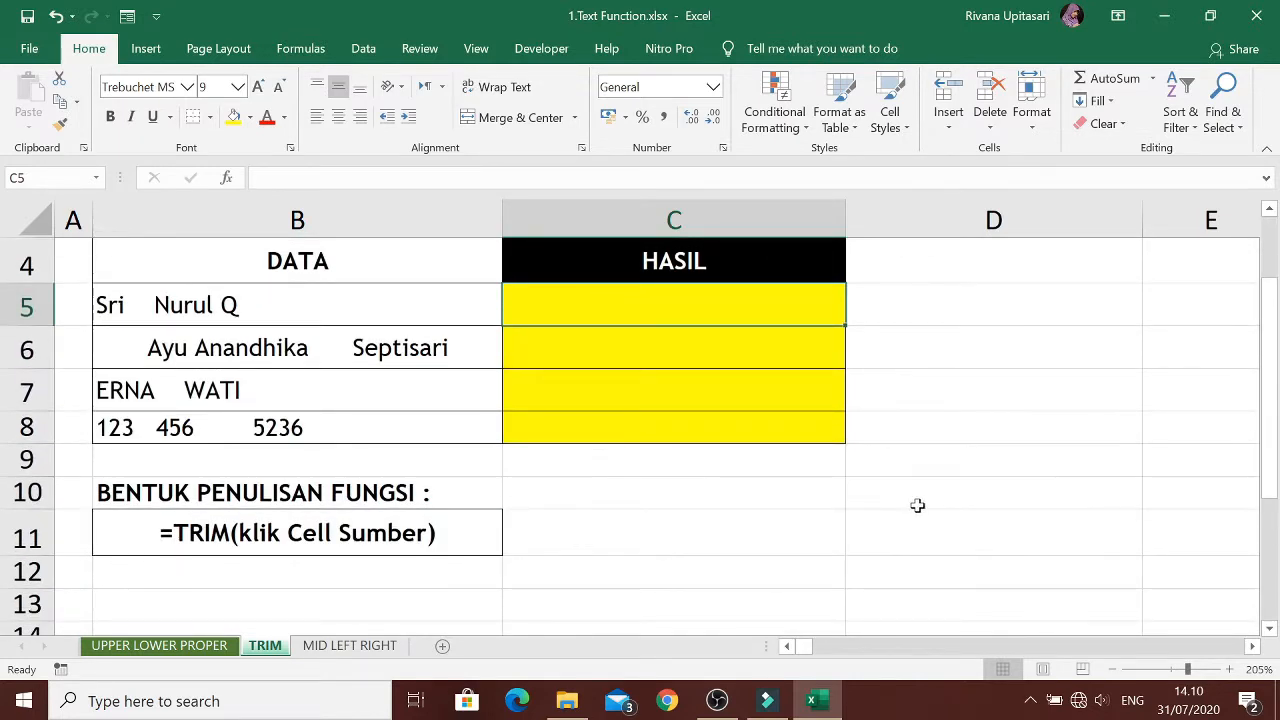
type("=tr")
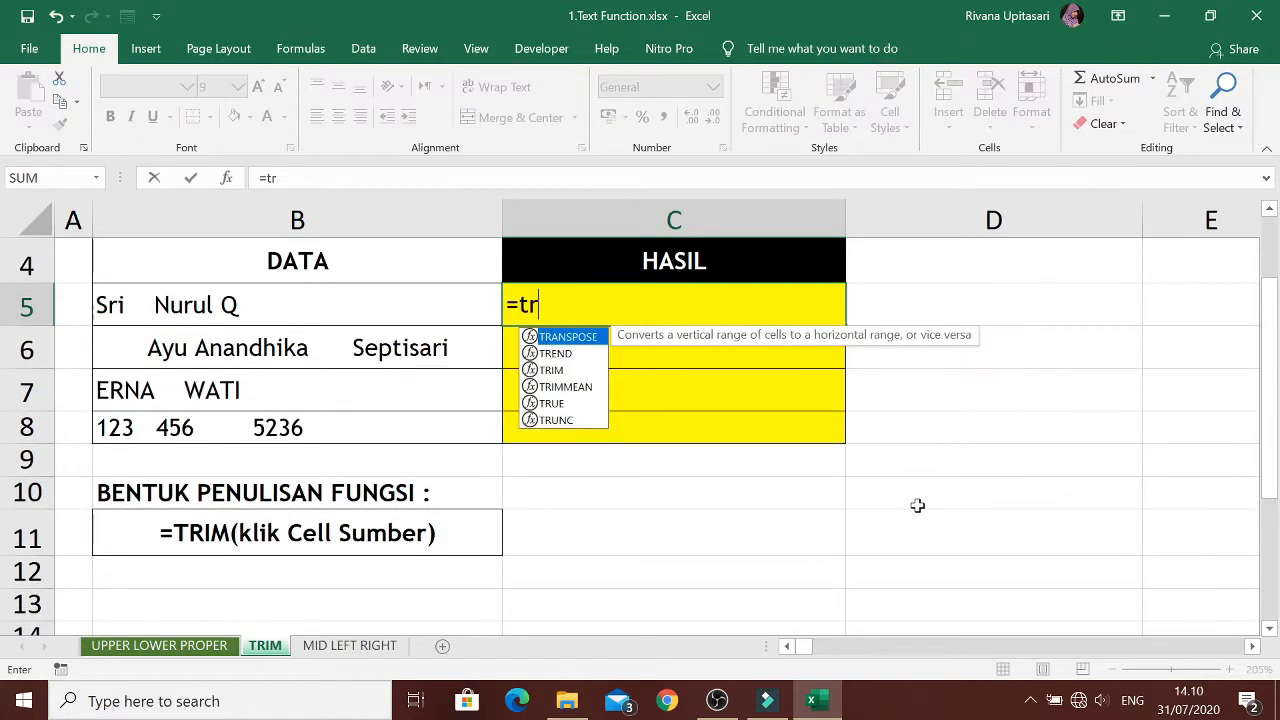
type("im")
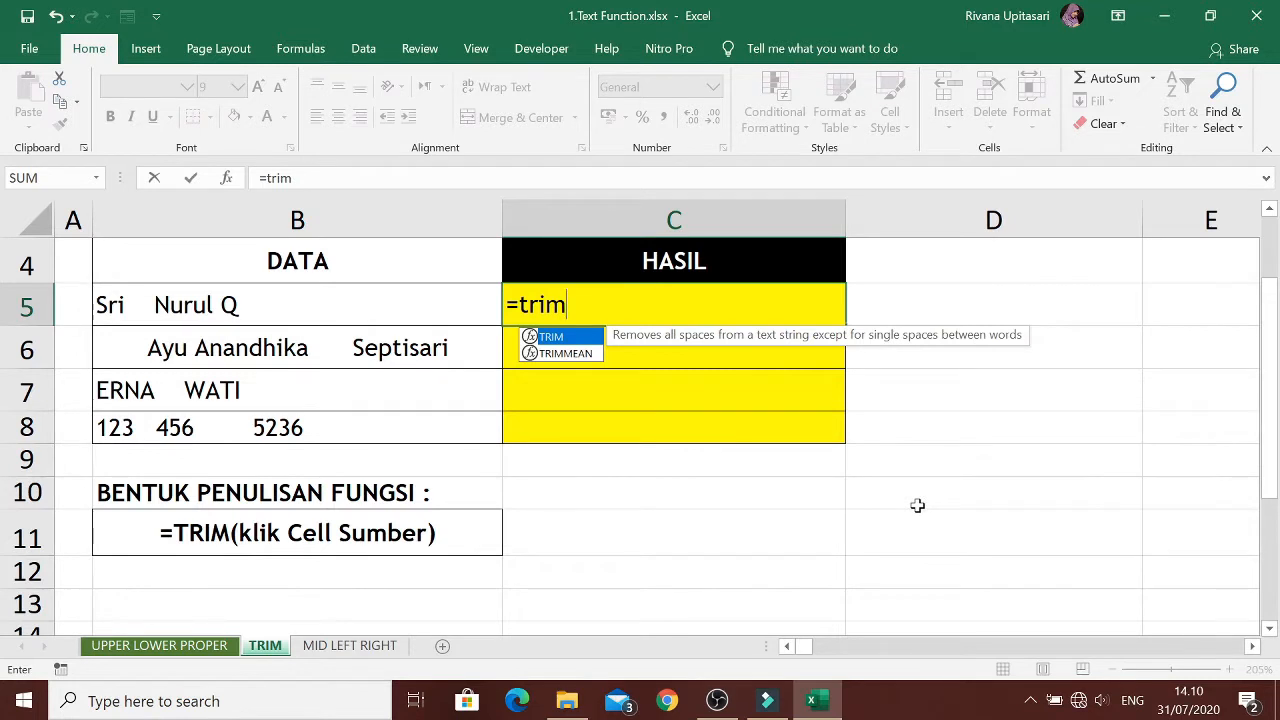
type("(")
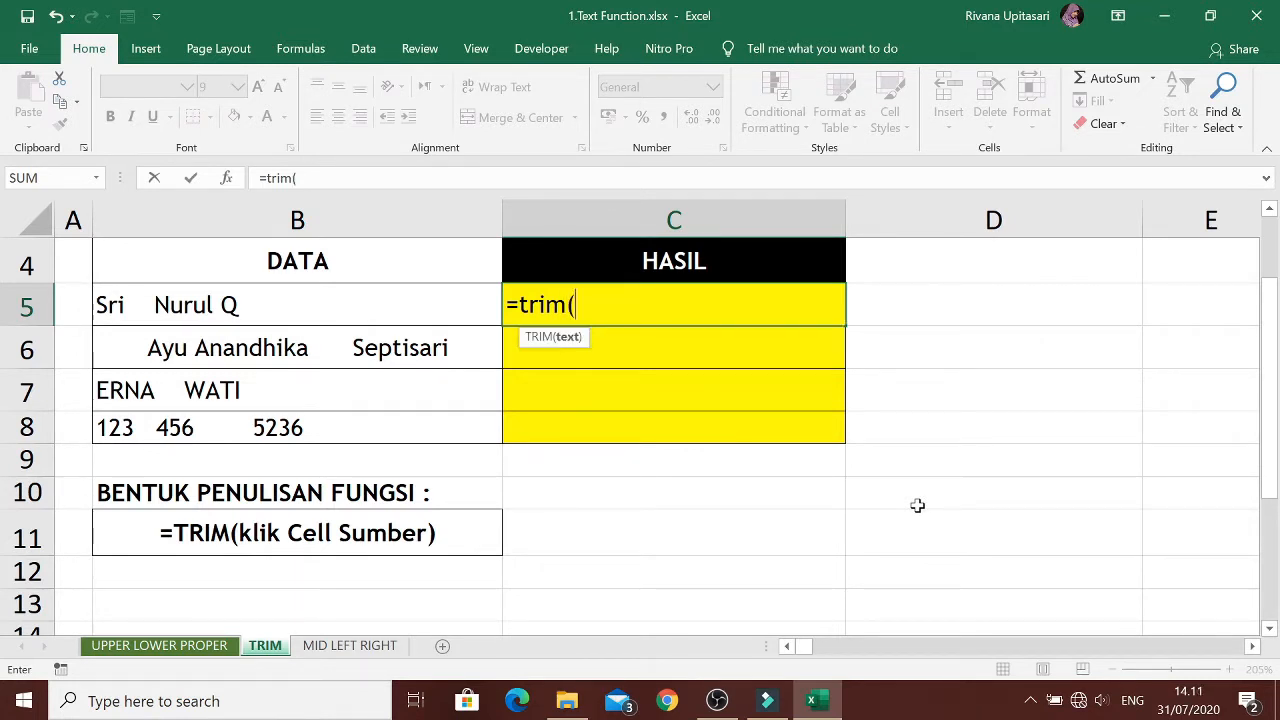
left_click(380, 300)
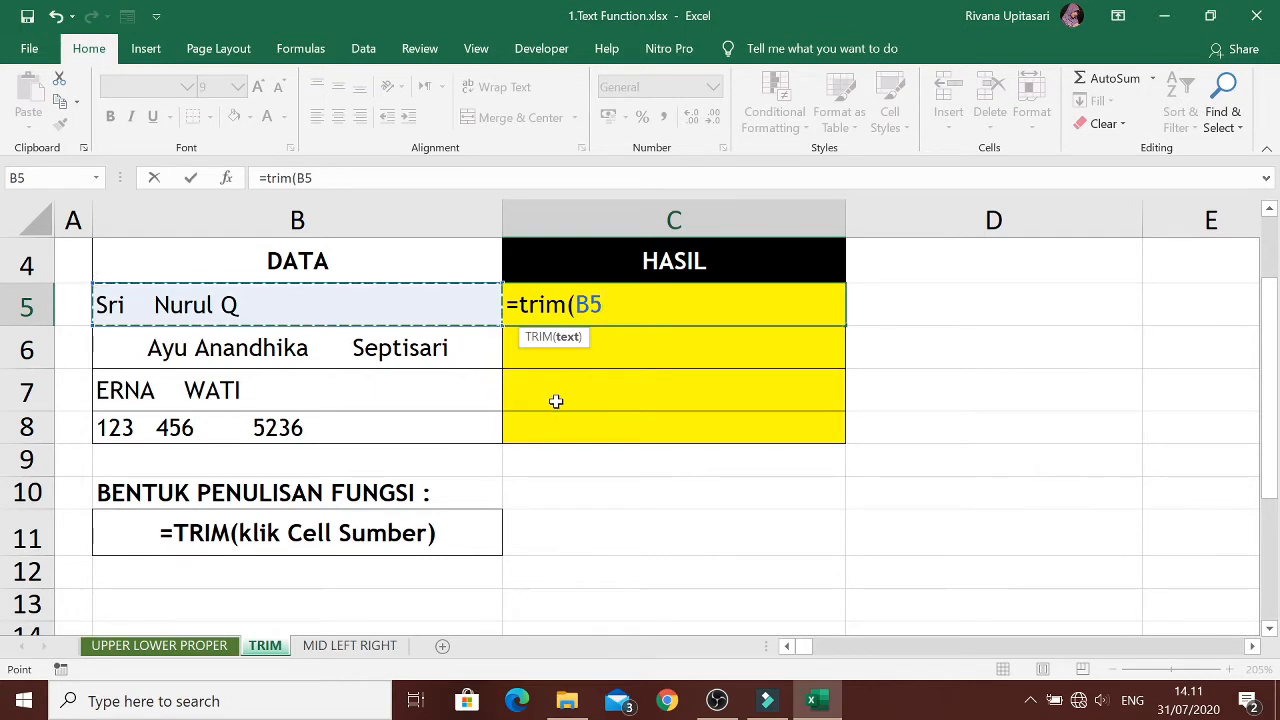
key("Return")
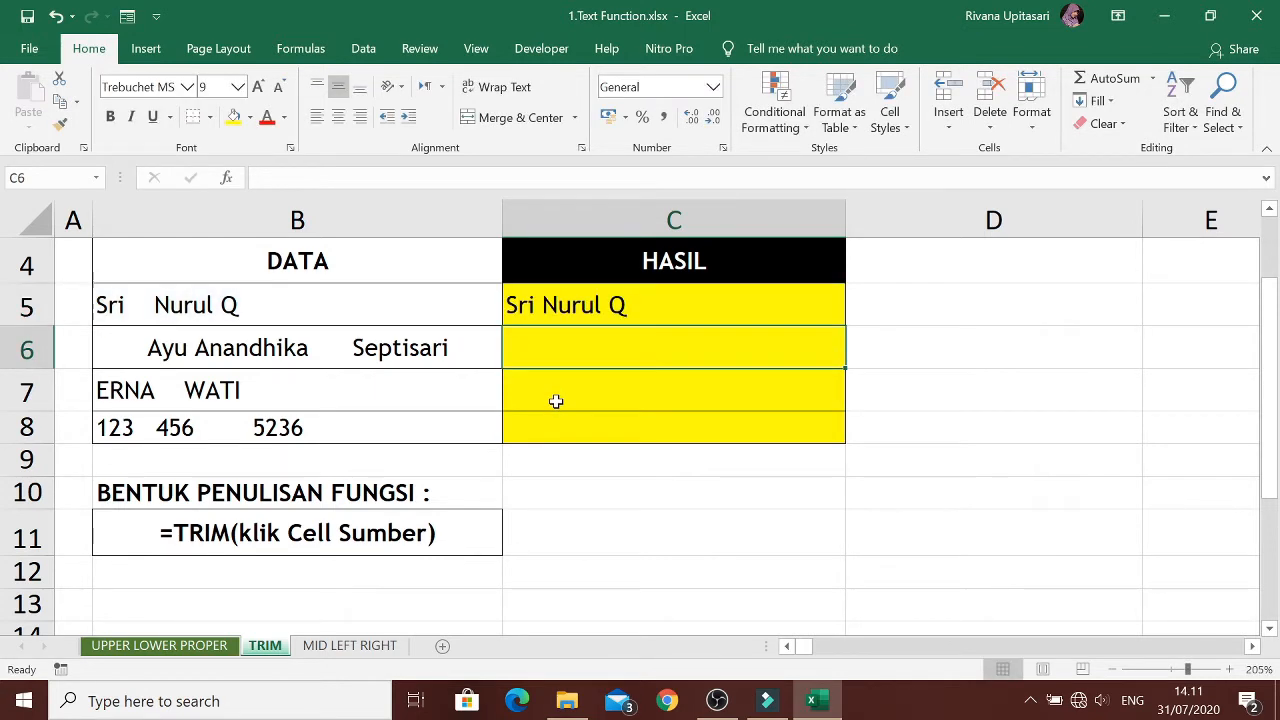
key("Up")
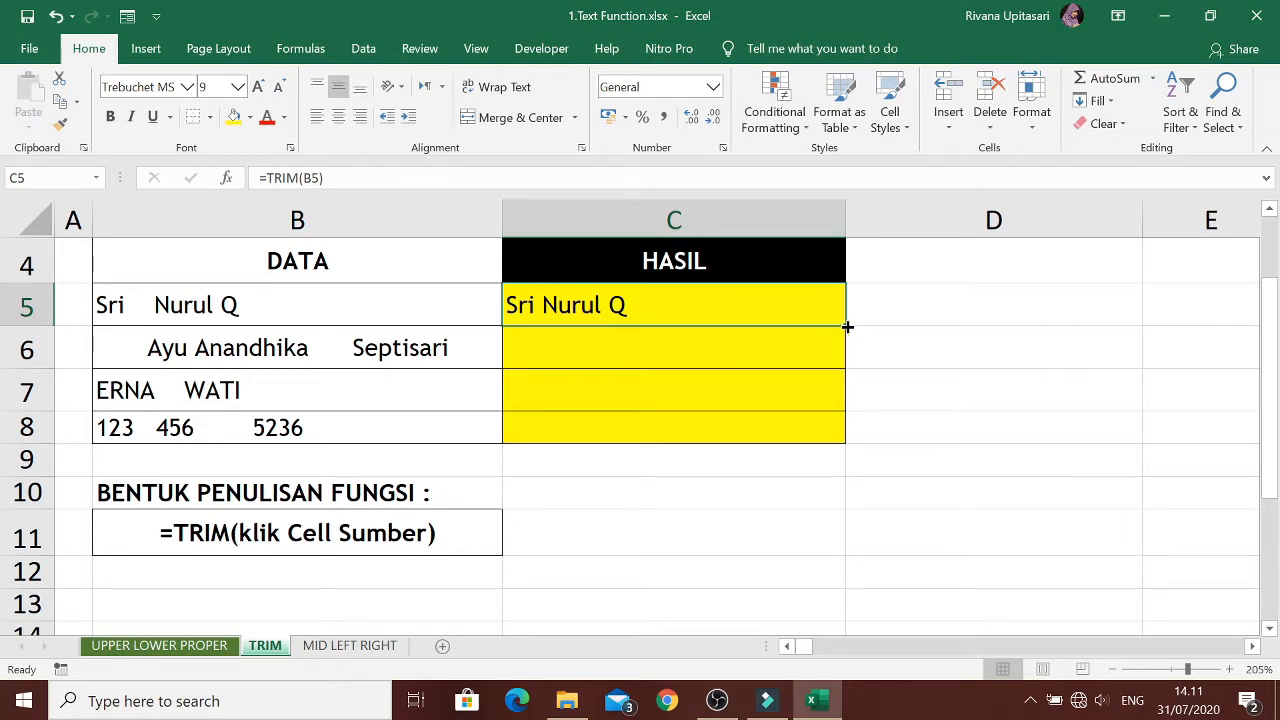
left_click_drag(847, 326, 846, 431)
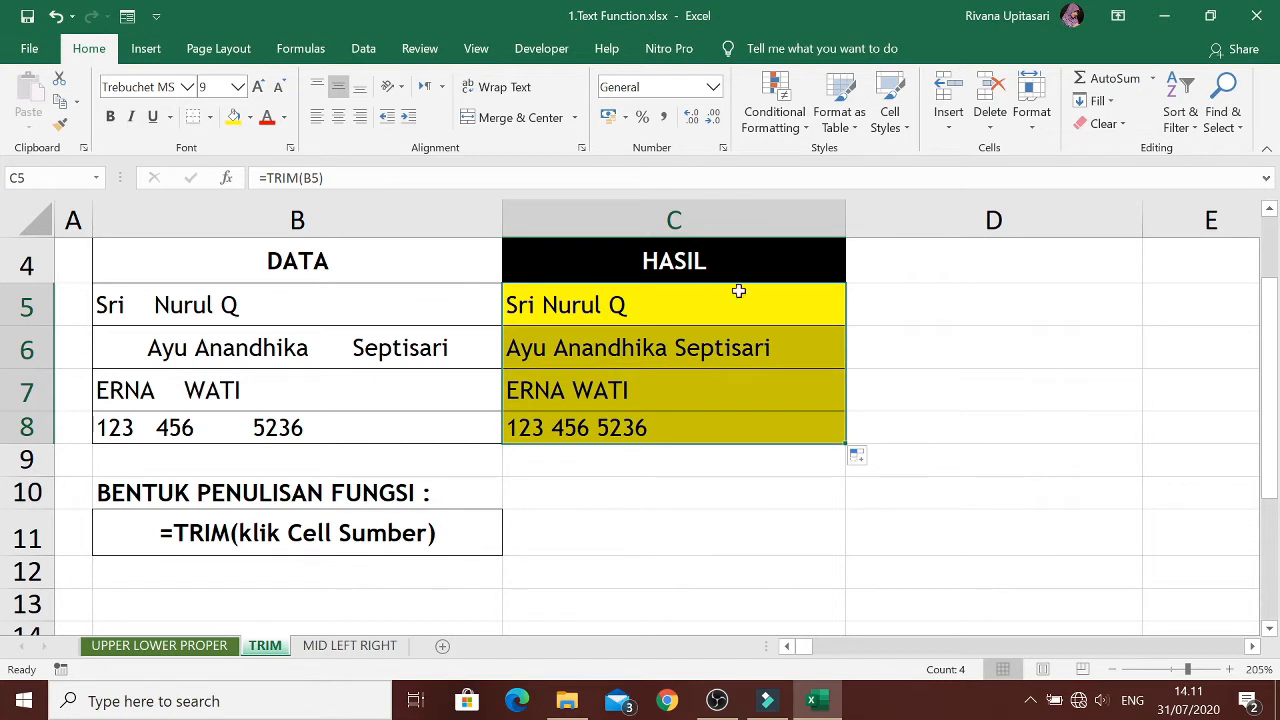
Review the trimmed results in C5:C8 against the source data and the TRIM syntax written below the table
left_click(911, 426)
left_click_drag(605, 318, 585, 428)
left_click(508, 468)
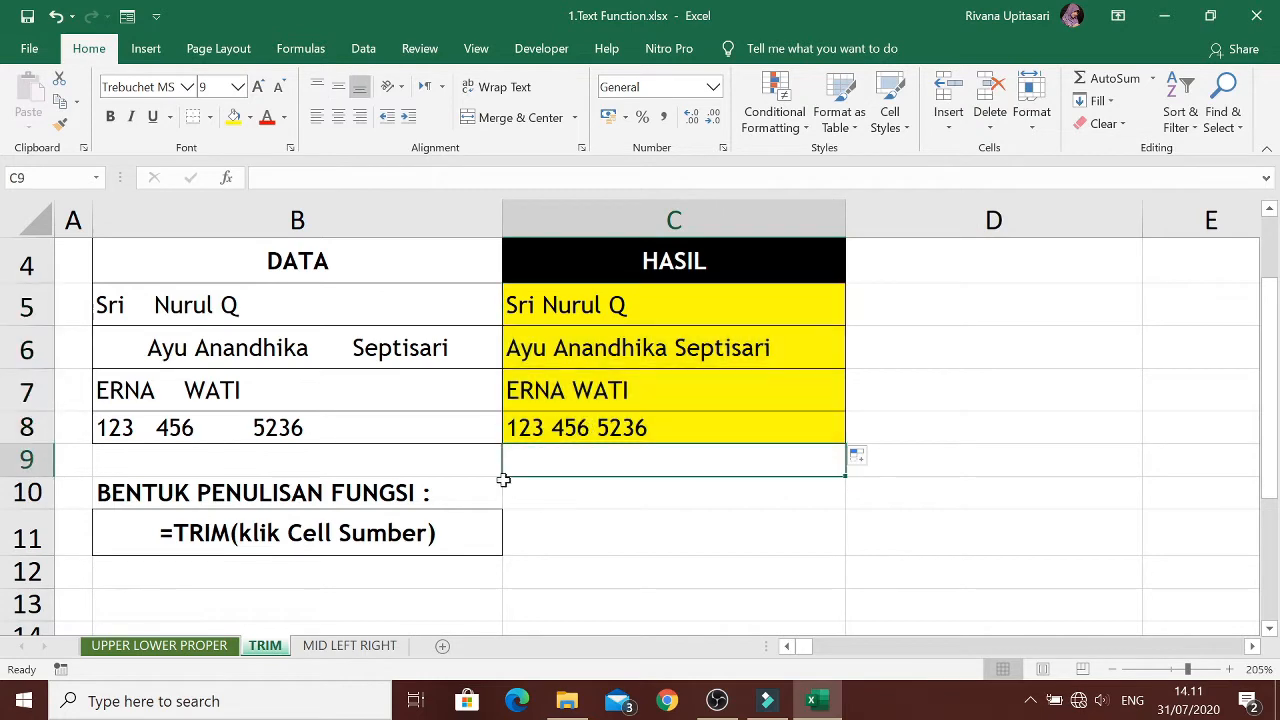
scroll(400, 415, "up", 1)
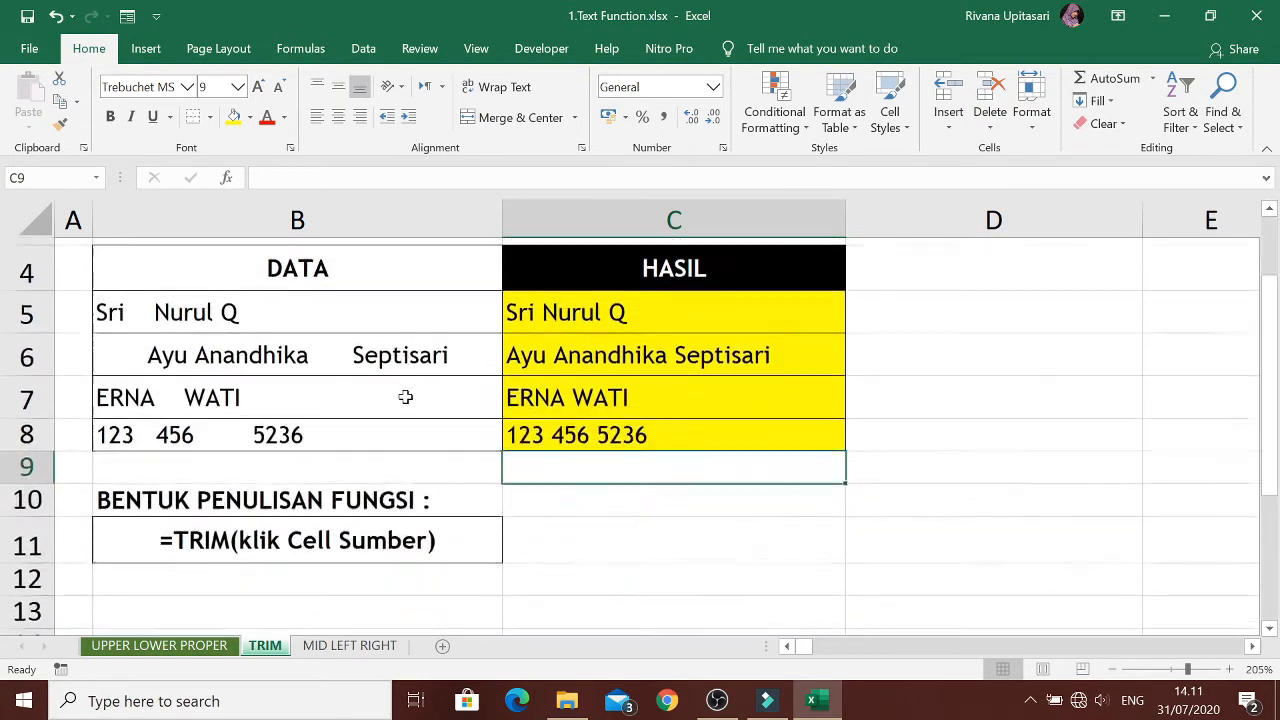
scroll(400, 400, "down", 1)
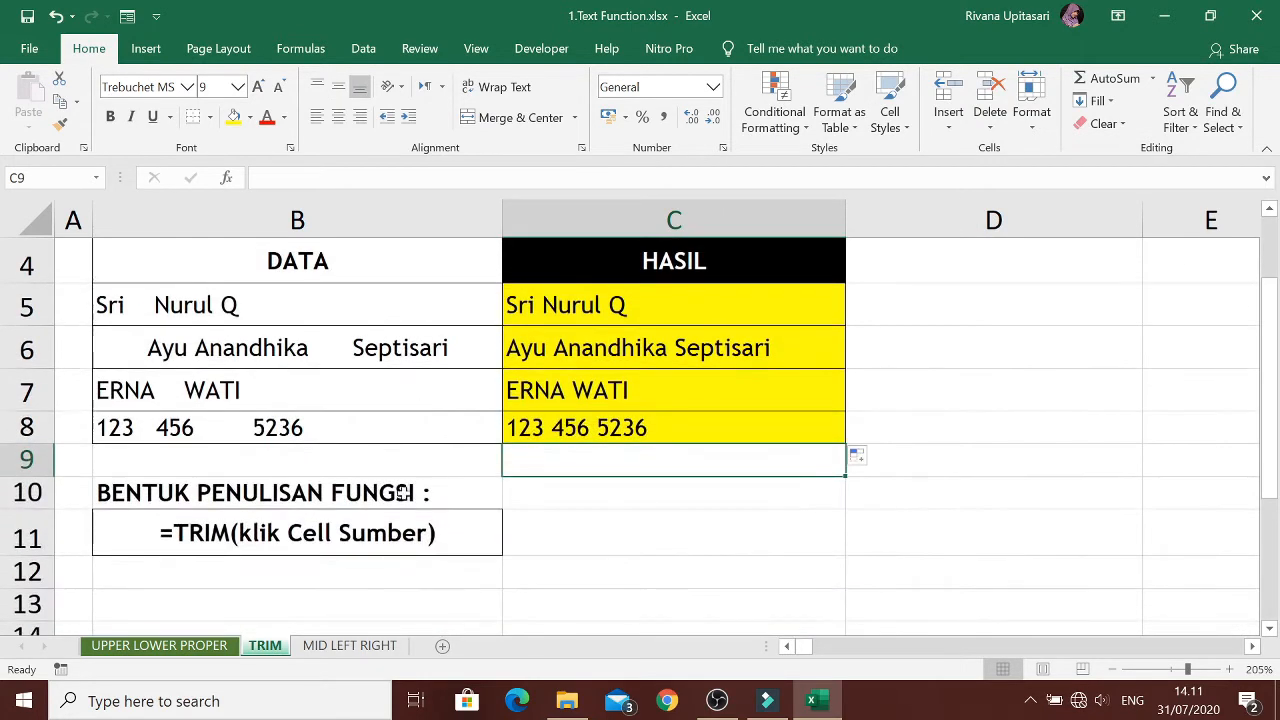
Switch to the MID LEFT RIGHT sheet and examine the function explanations and the Kode Makanan table with its SEPARATION columns
left_click(355, 648)
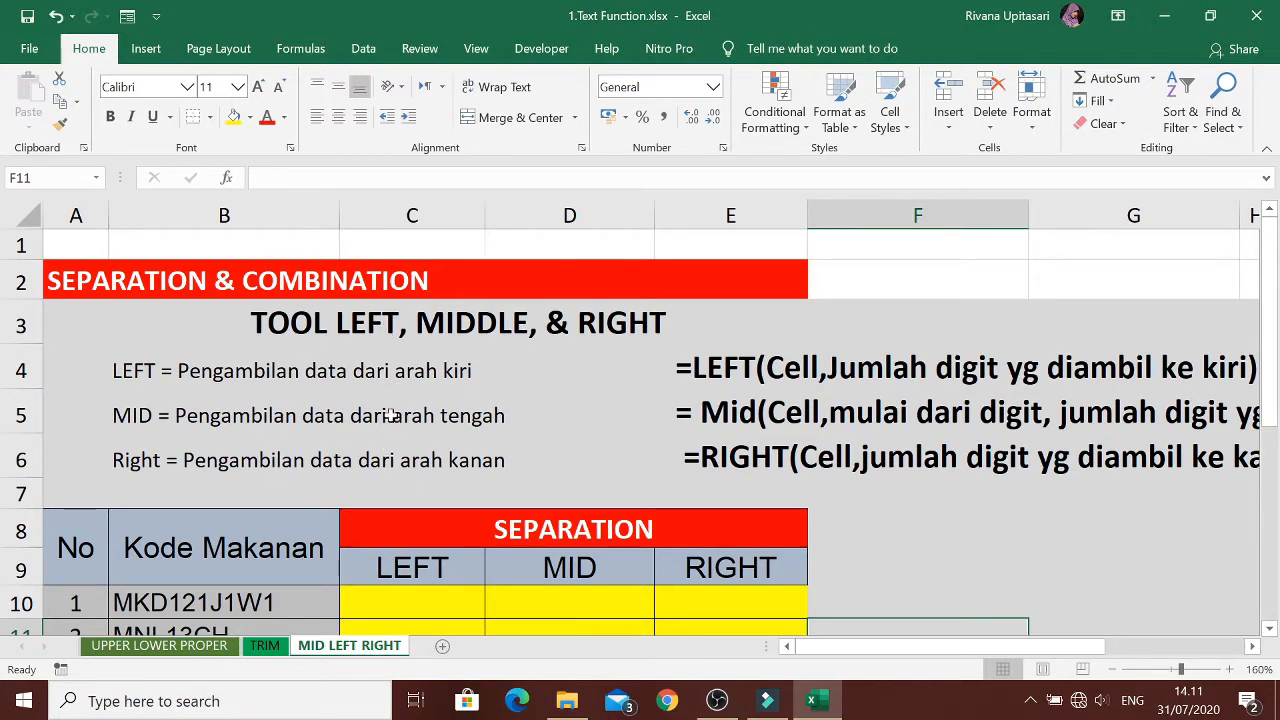
scroll(405, 401, "down", 1)
scroll(405, 401, "down", 2)
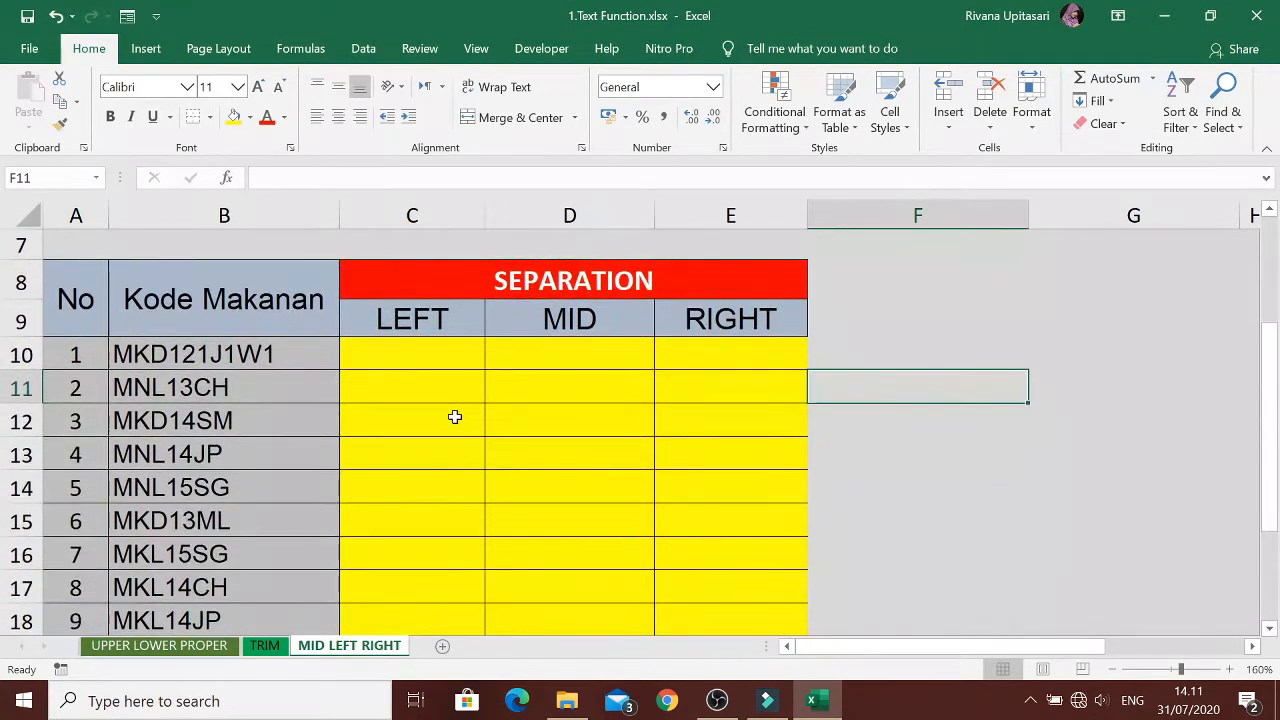
scroll(414, 417, "down", 2)
scroll(411, 420, "up", 4)
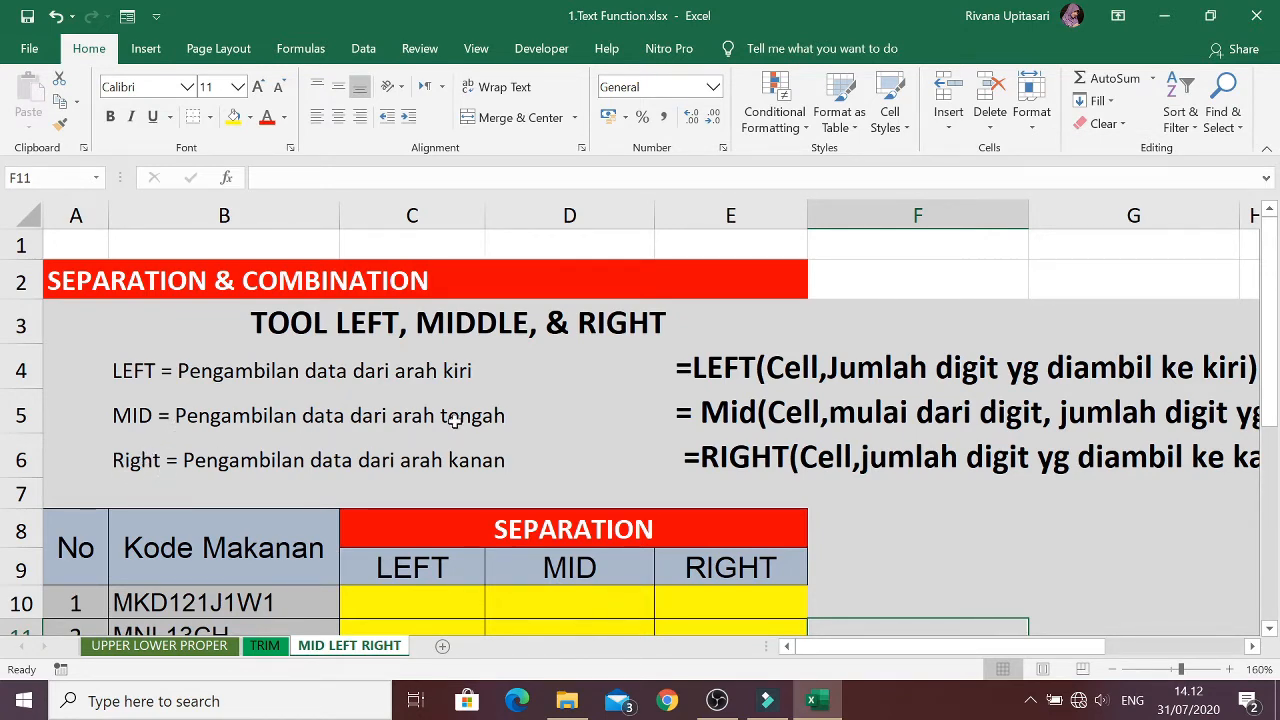
scroll(444, 424, "down", 1)
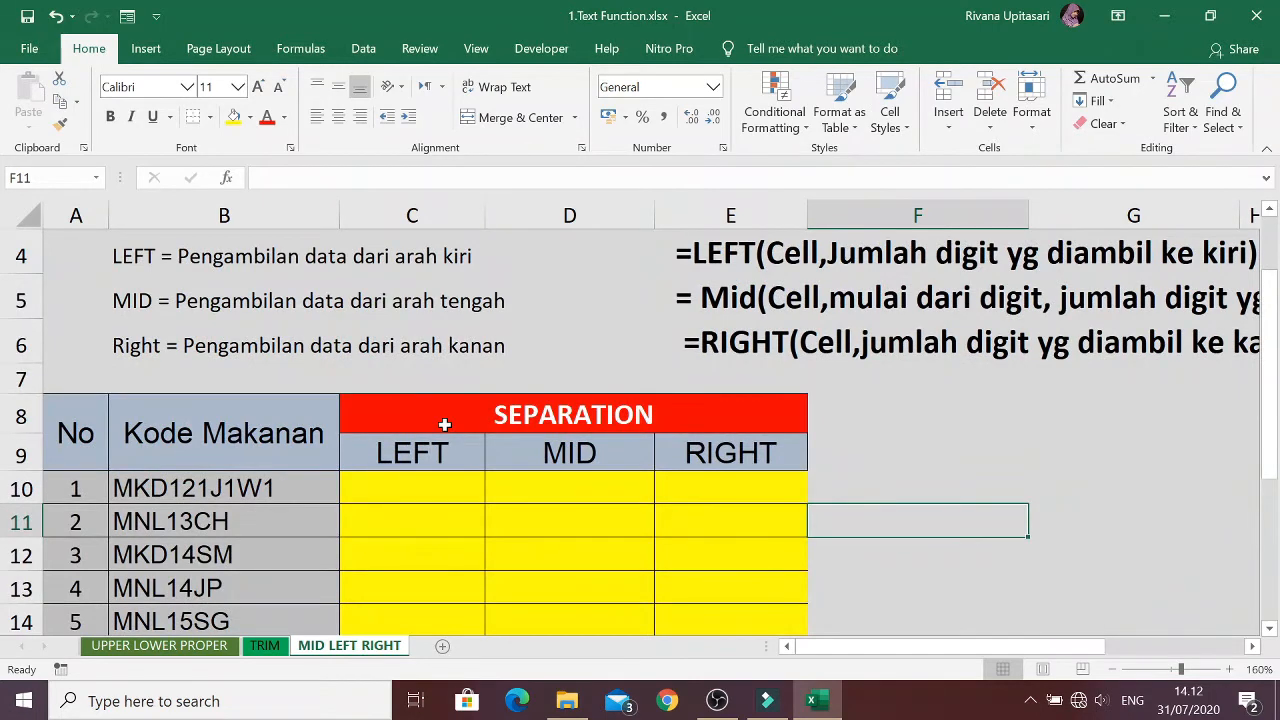
scroll(444, 424, "down", 1)
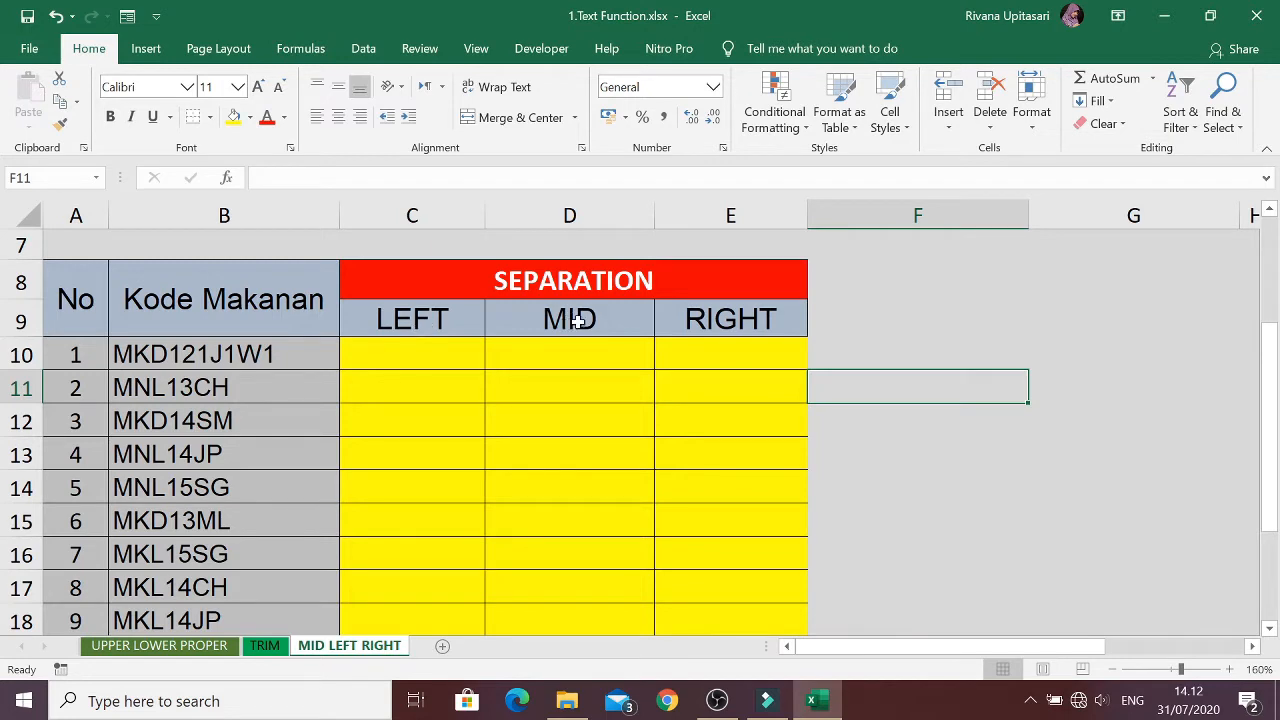
scroll(466, 372, "down", 4)
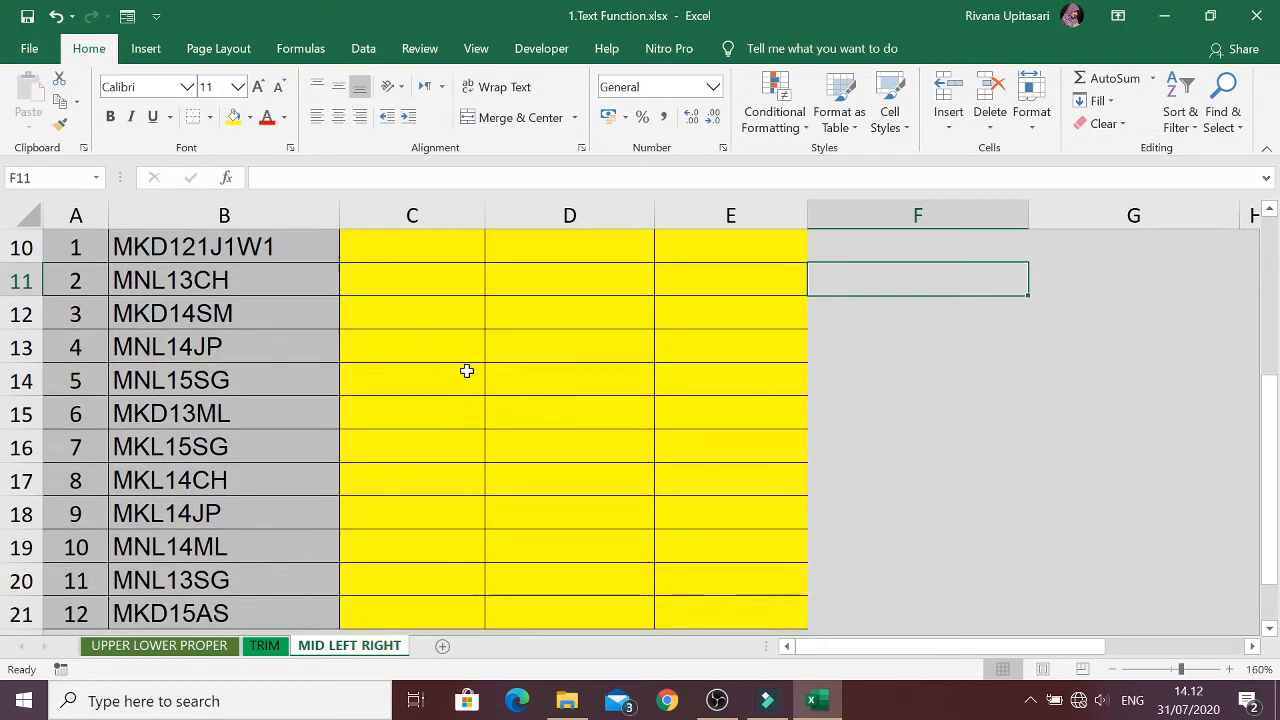
scroll(466, 376, "up", 3)
scroll(466, 376, "up", 1)
Enter the formula =LEFT(B10;3) in cell C10 to extract the first three characters of the food code
left_click(414, 354)
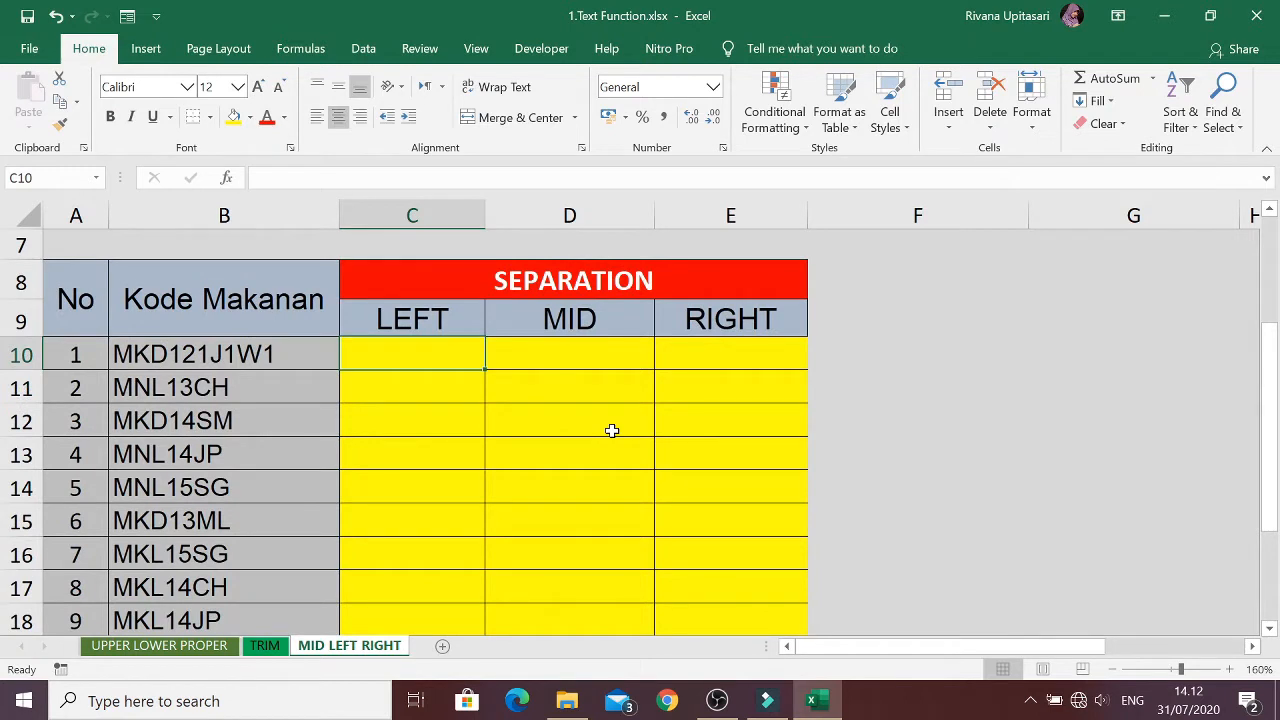
type("=")
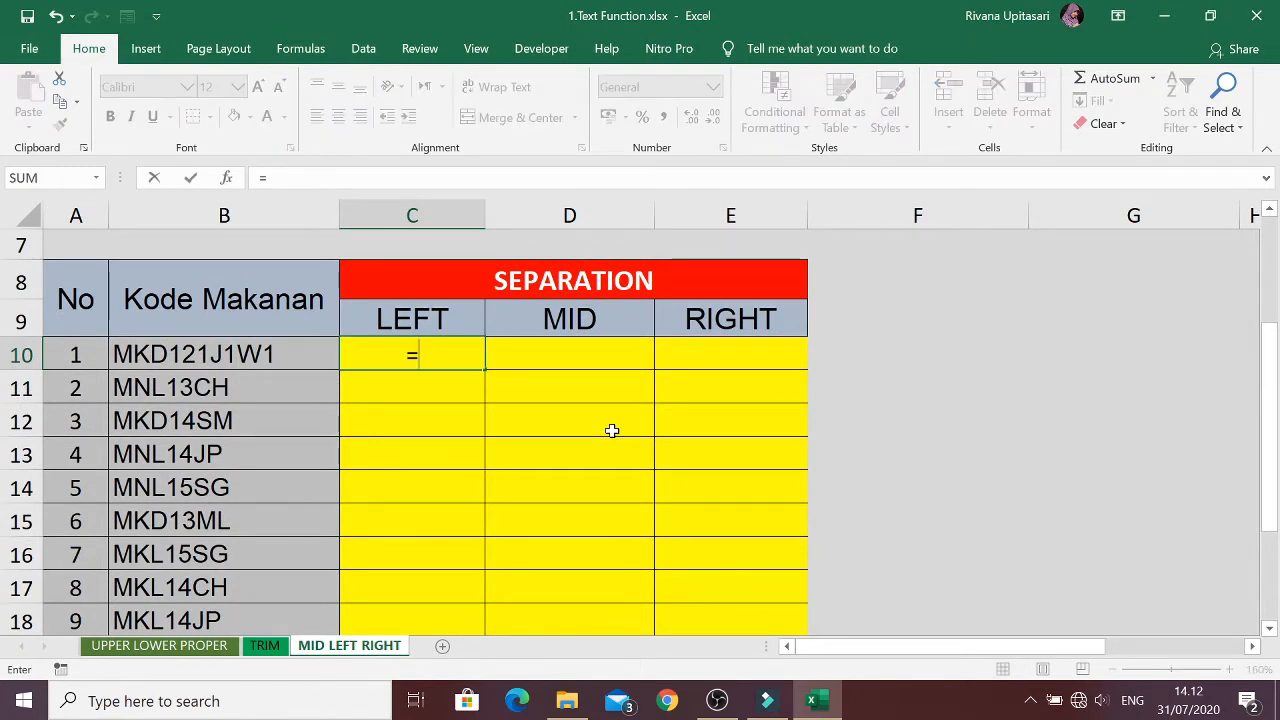
type("left")
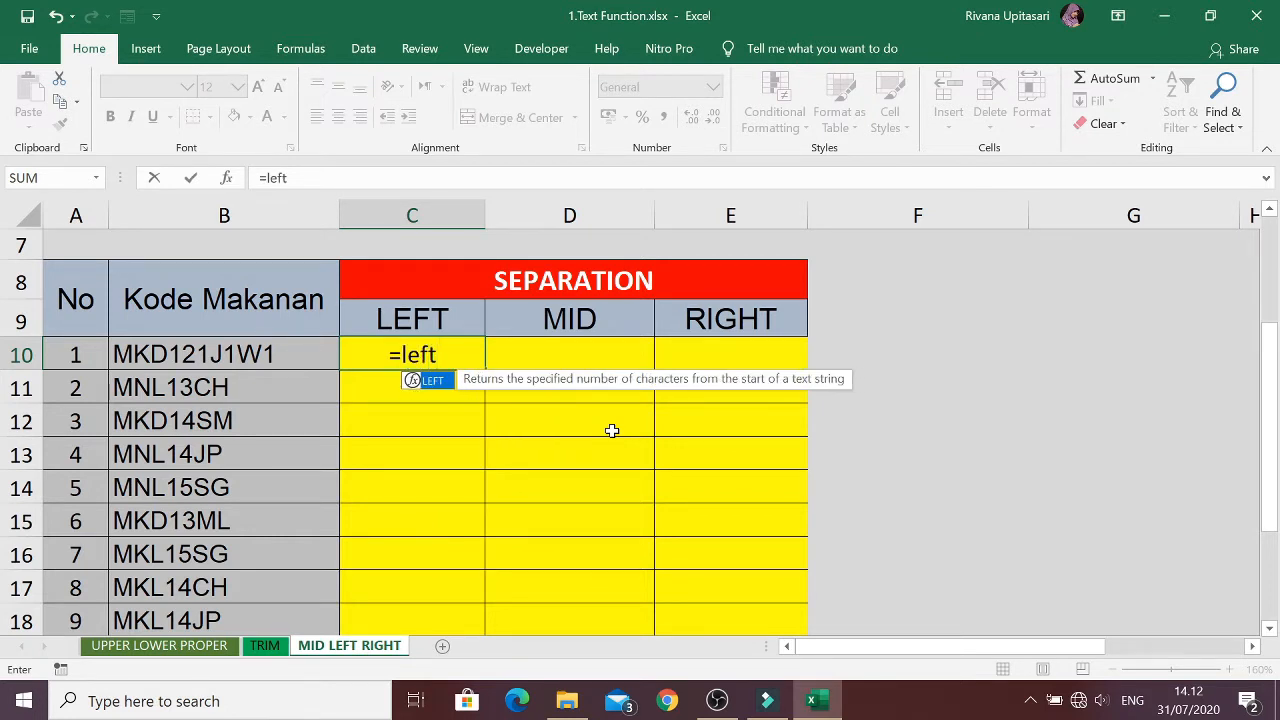
type("(")
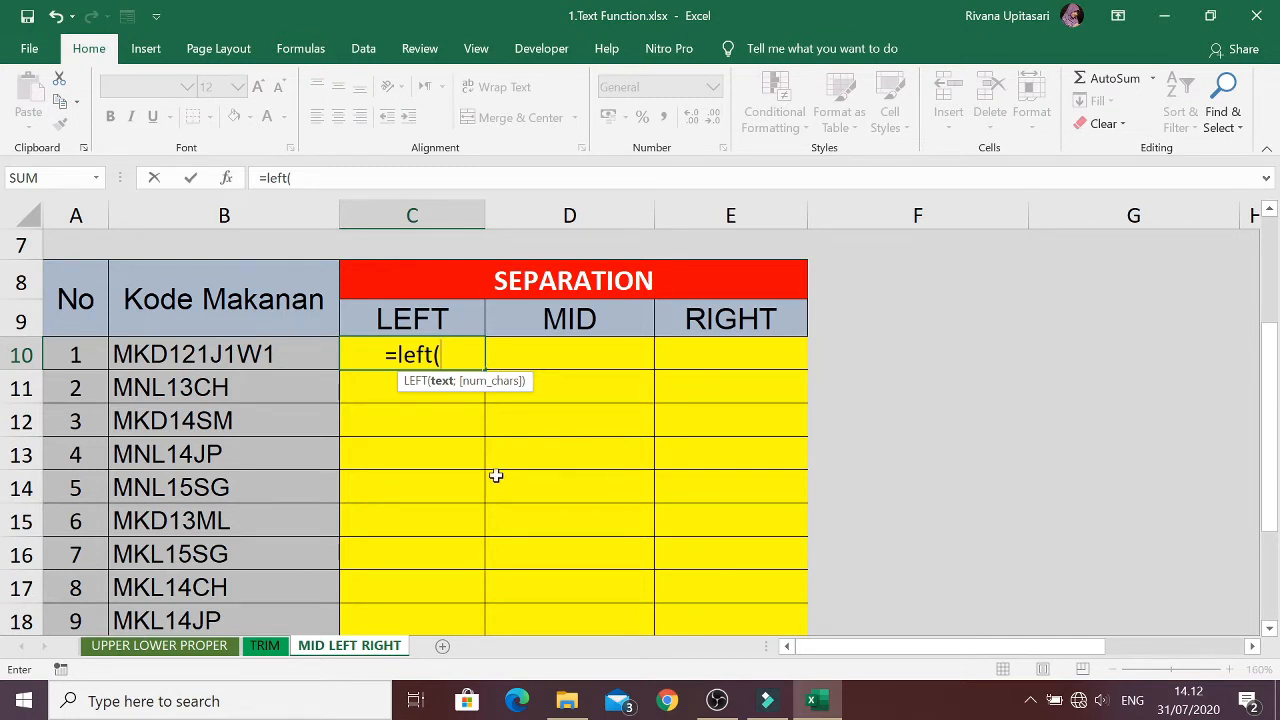
left_click(247, 357)
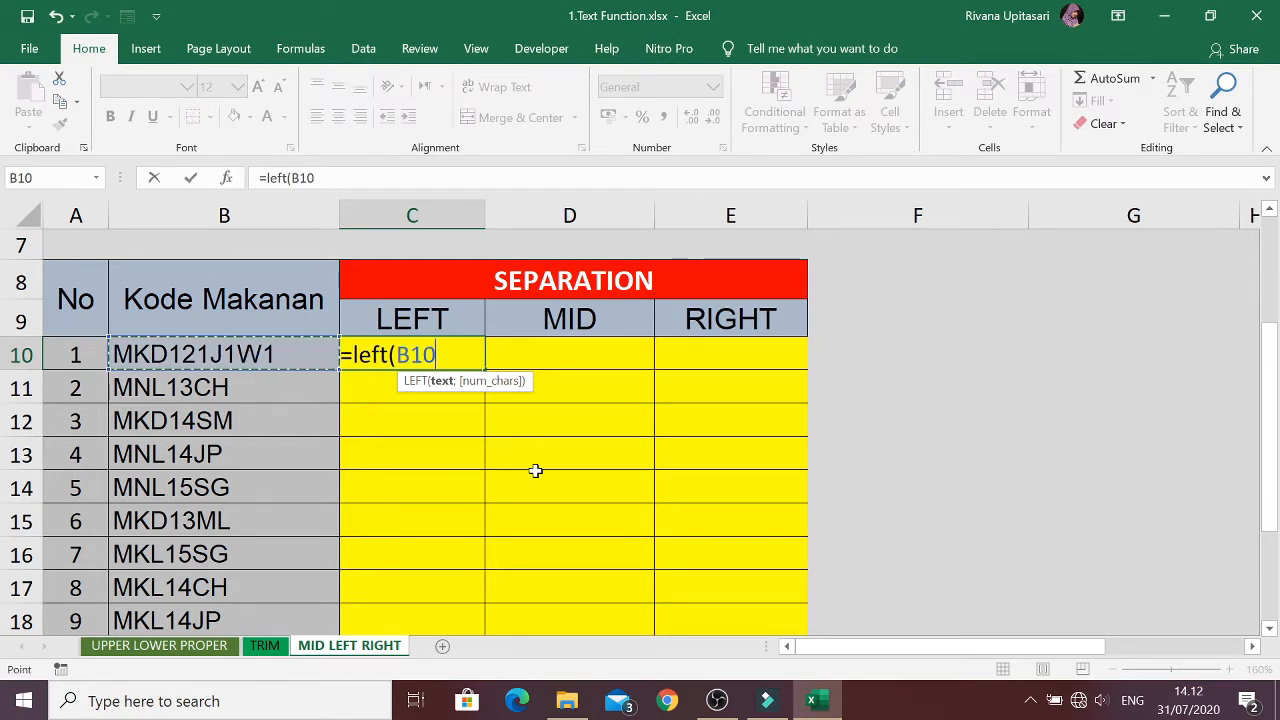
type(";")
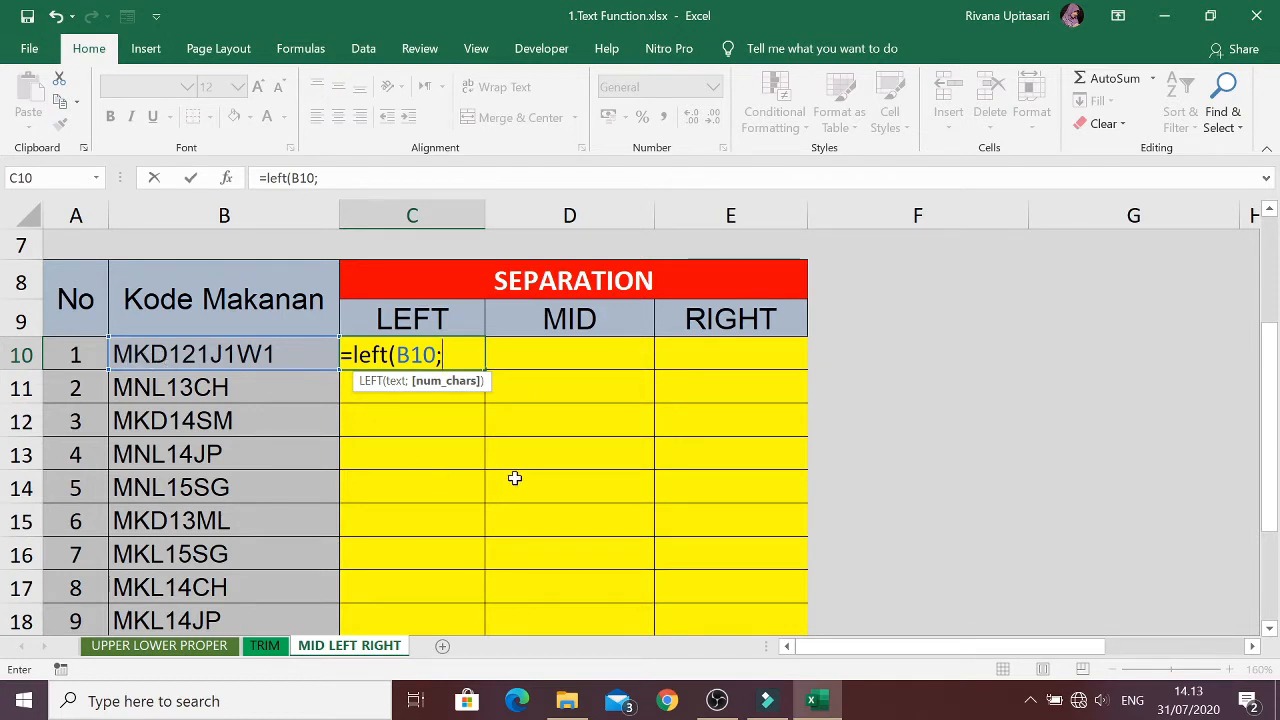
type("3)")
key("Return")
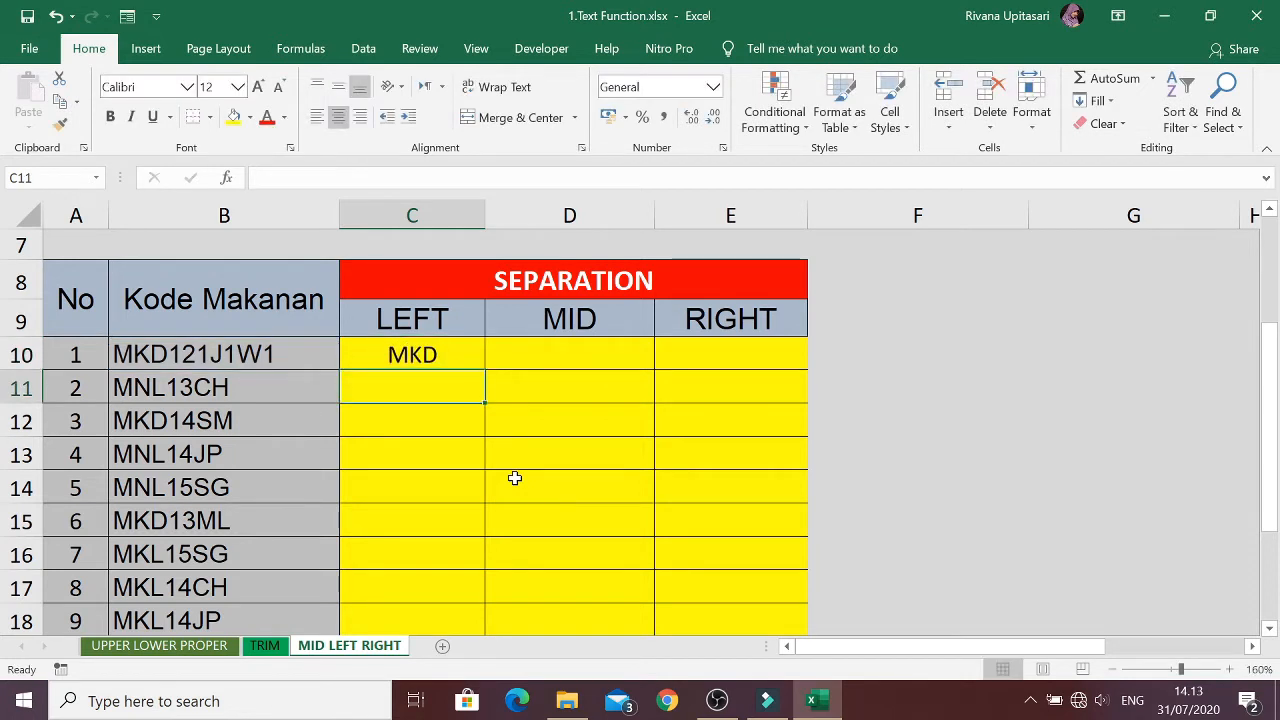
key("Up")
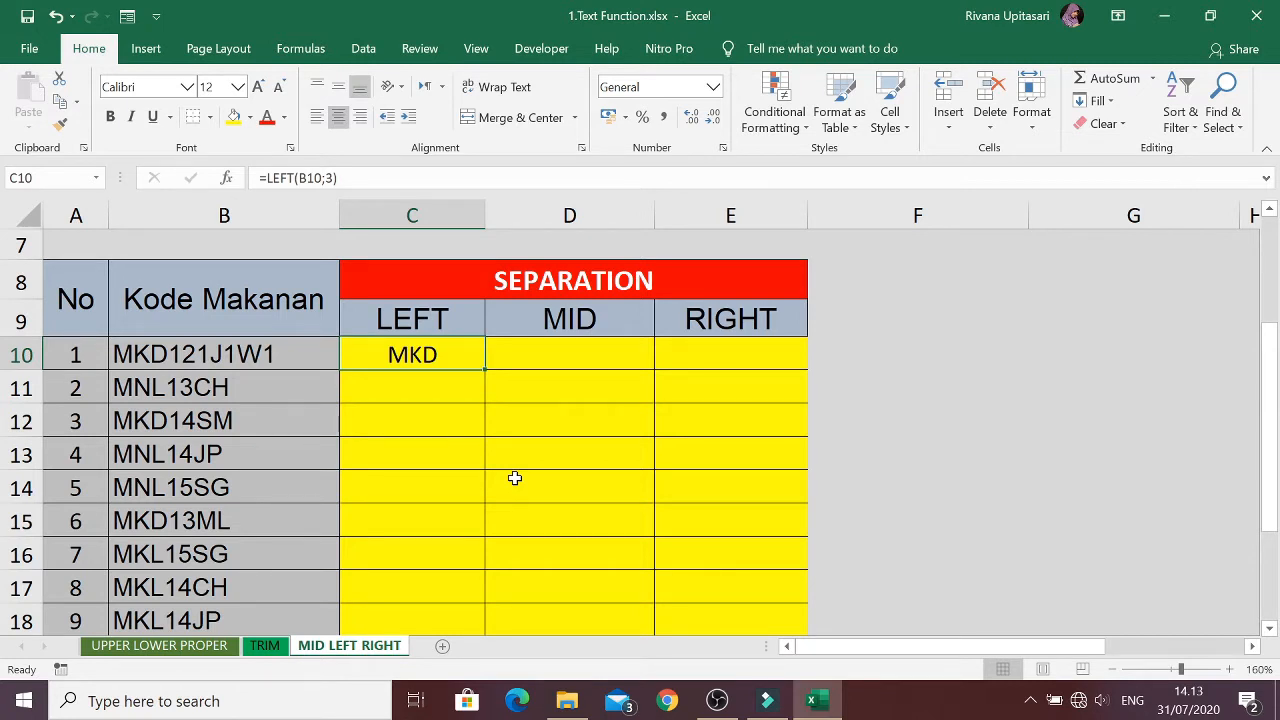
Enter the formula =MID(B10;4;2) in cell D10 to extract two characters of the food code starting at the fourth
key("Right")
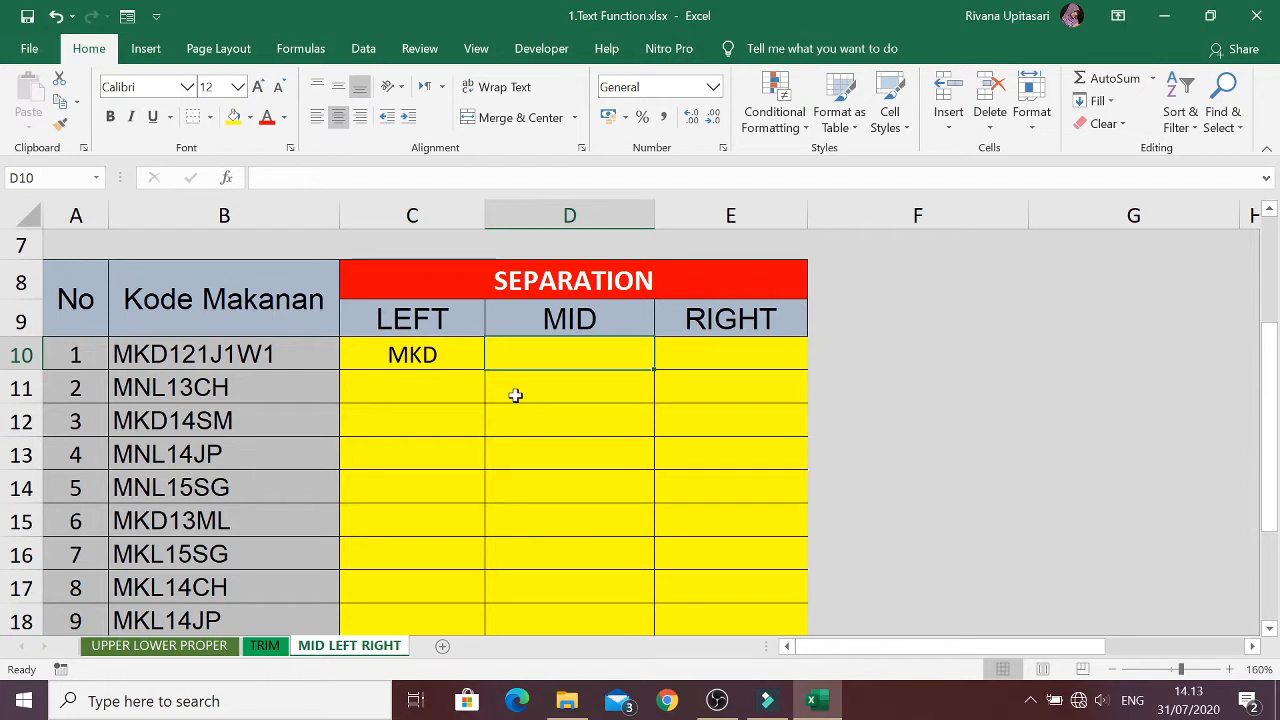
type("=")
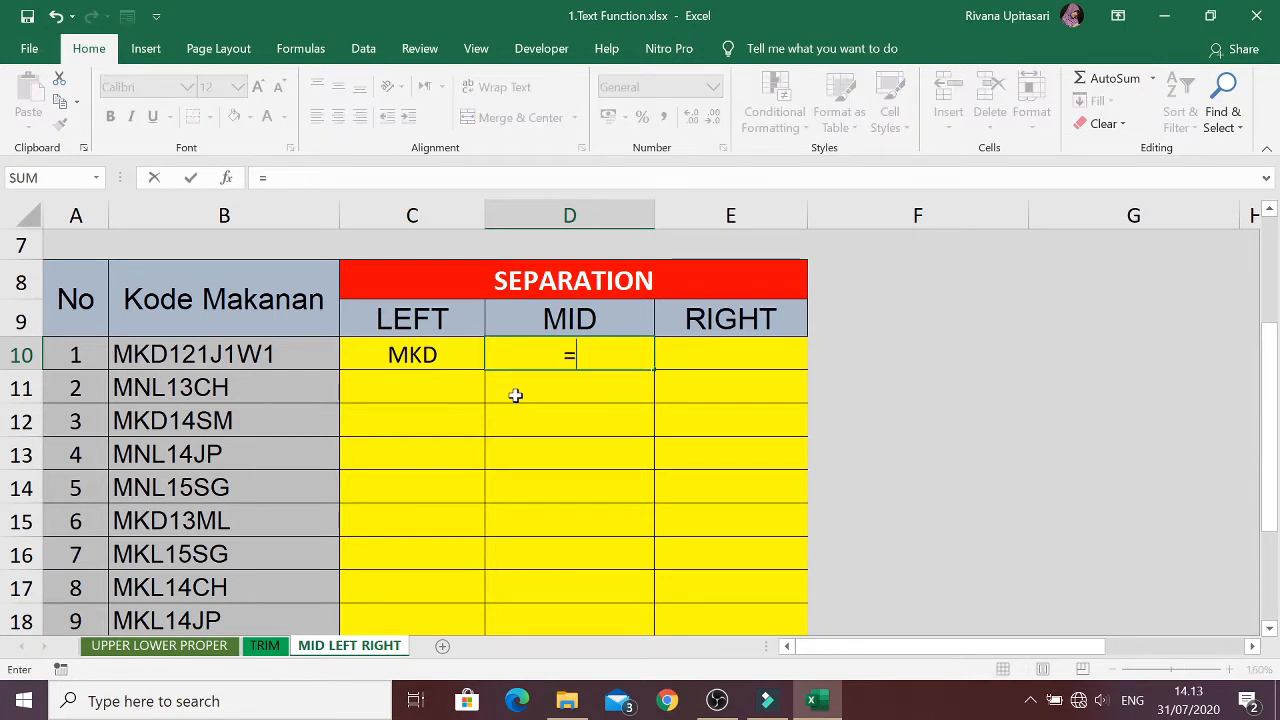
type("mid")
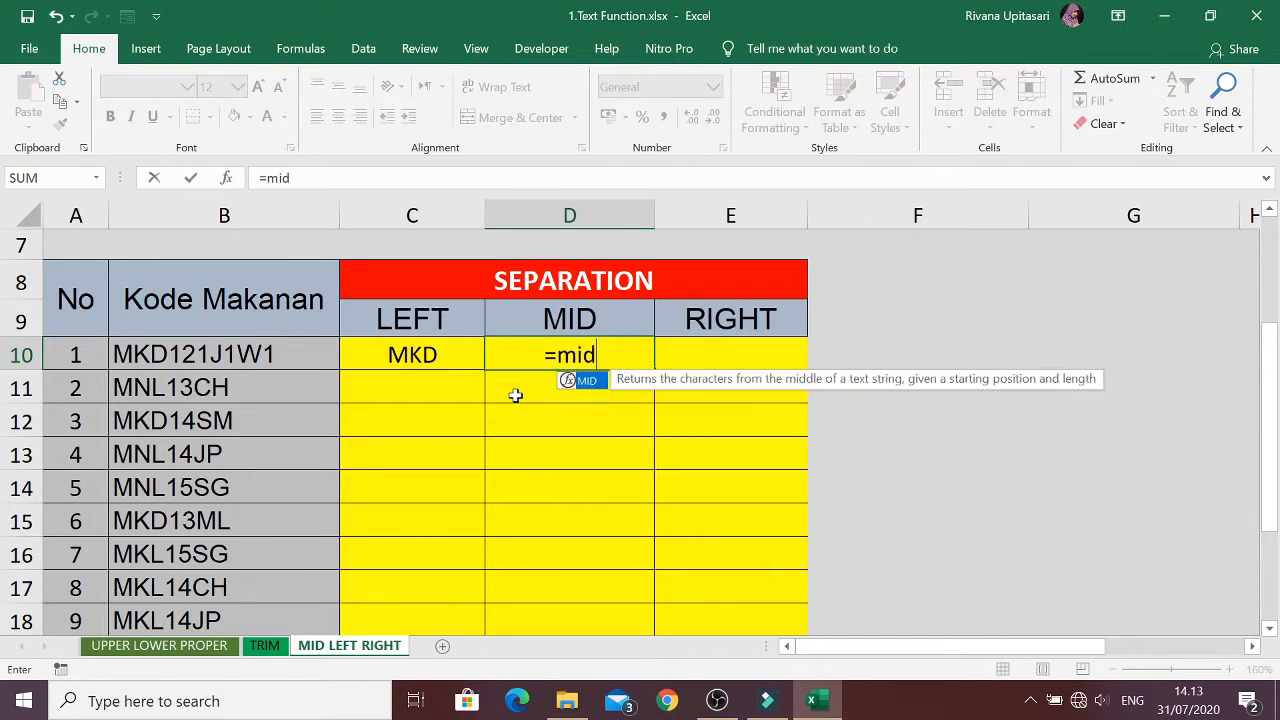
type("(")
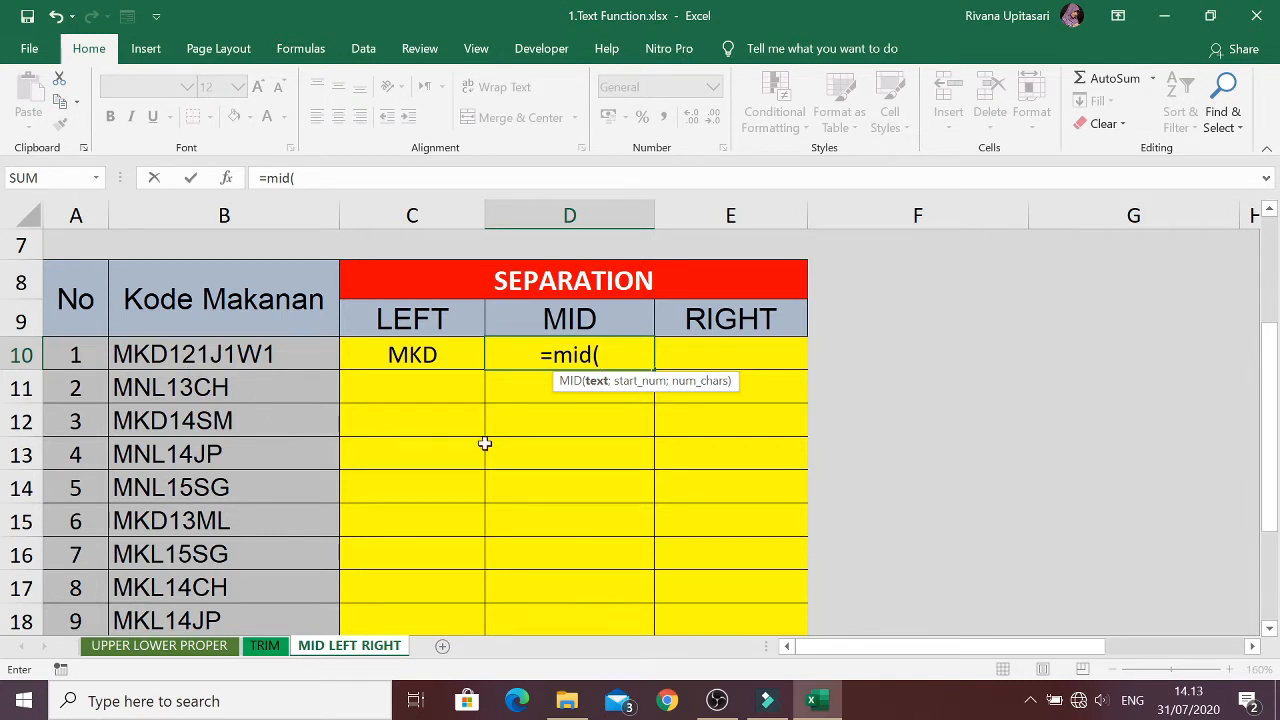
left_click(172, 354)
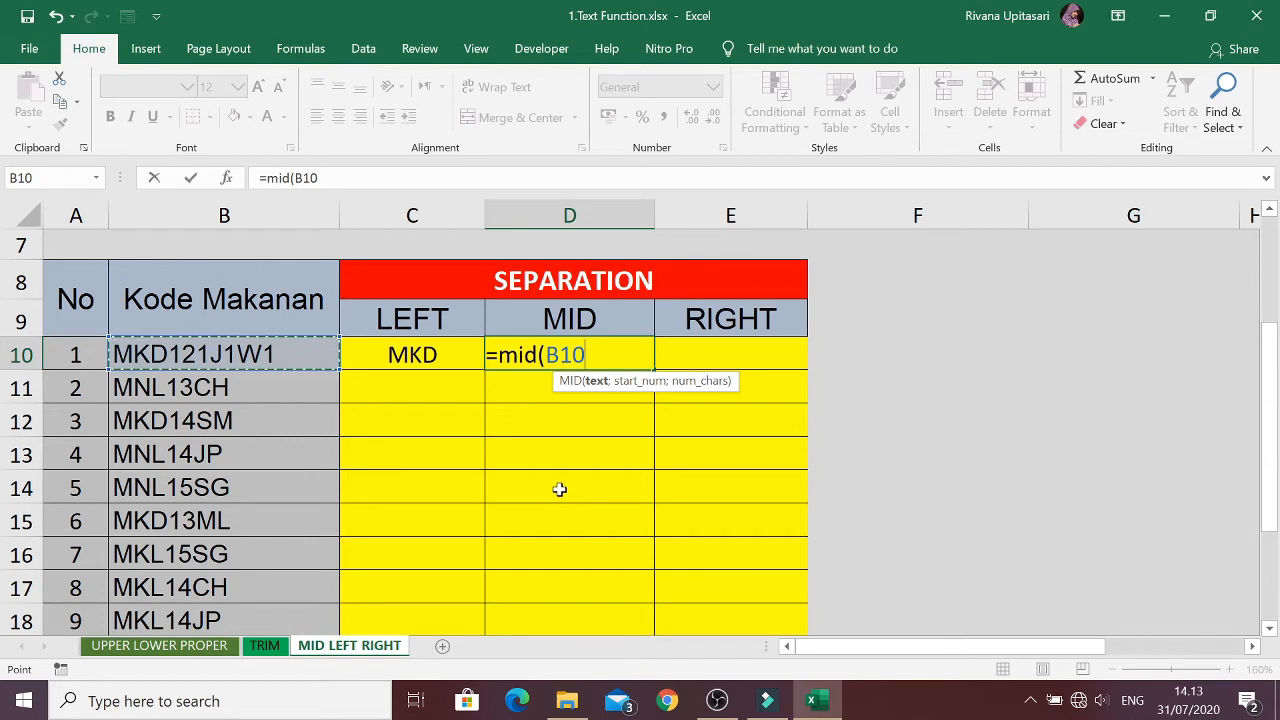
type(";")
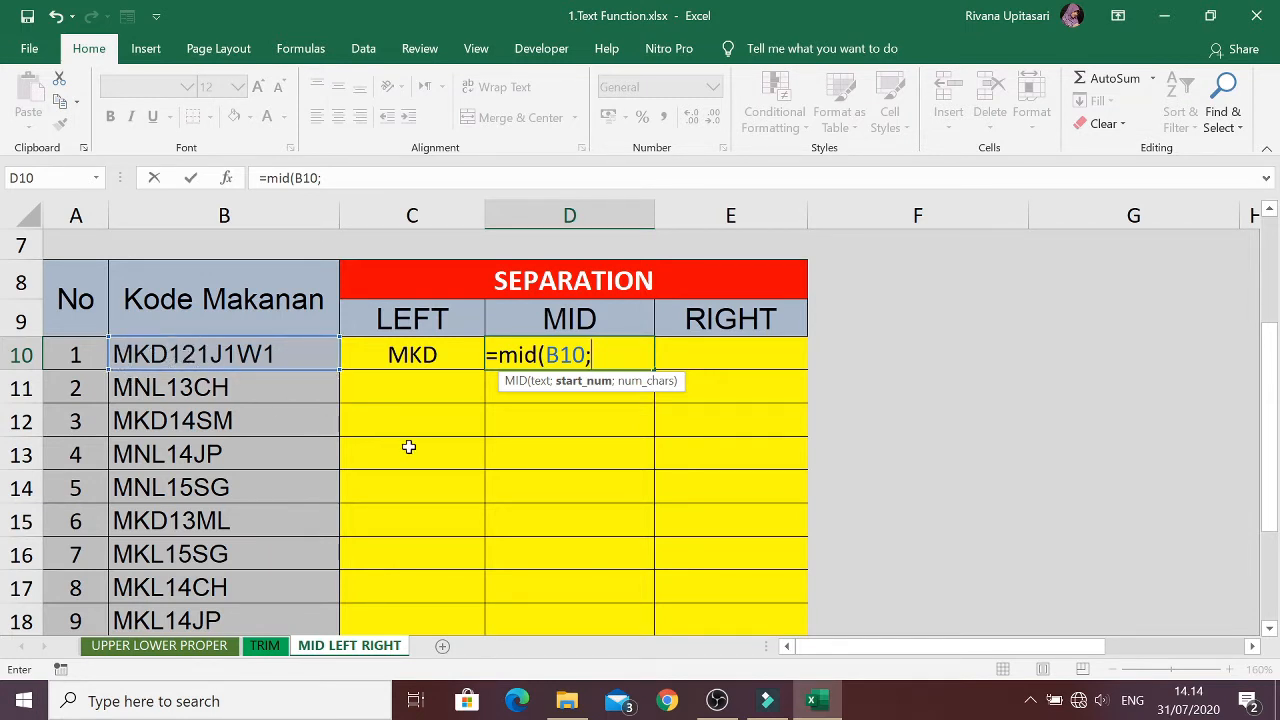
type("4;")
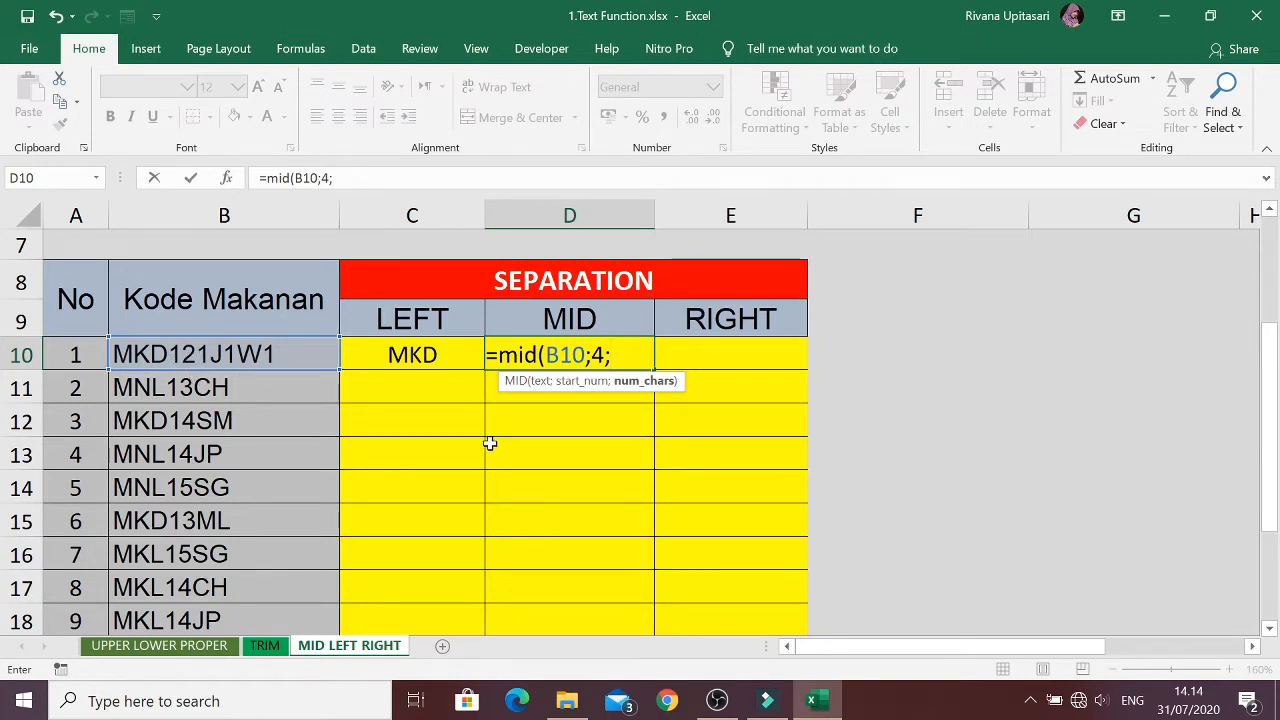
type("2)")
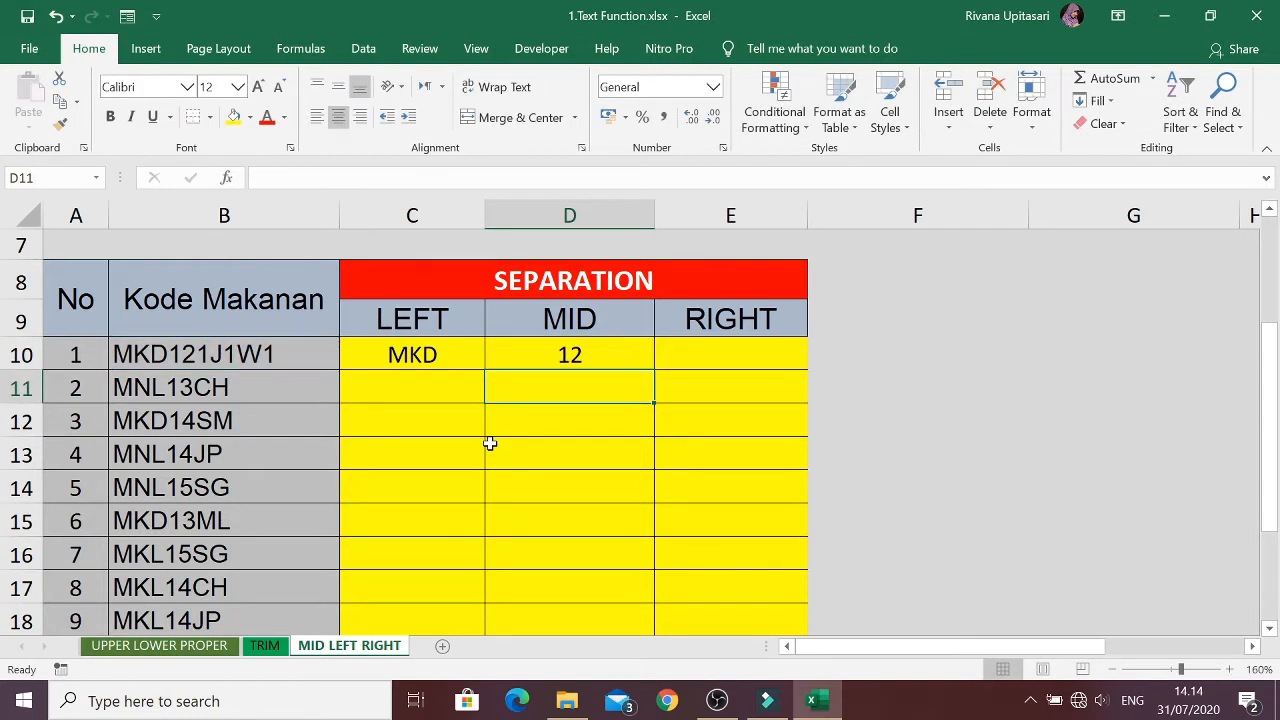
key("Up")
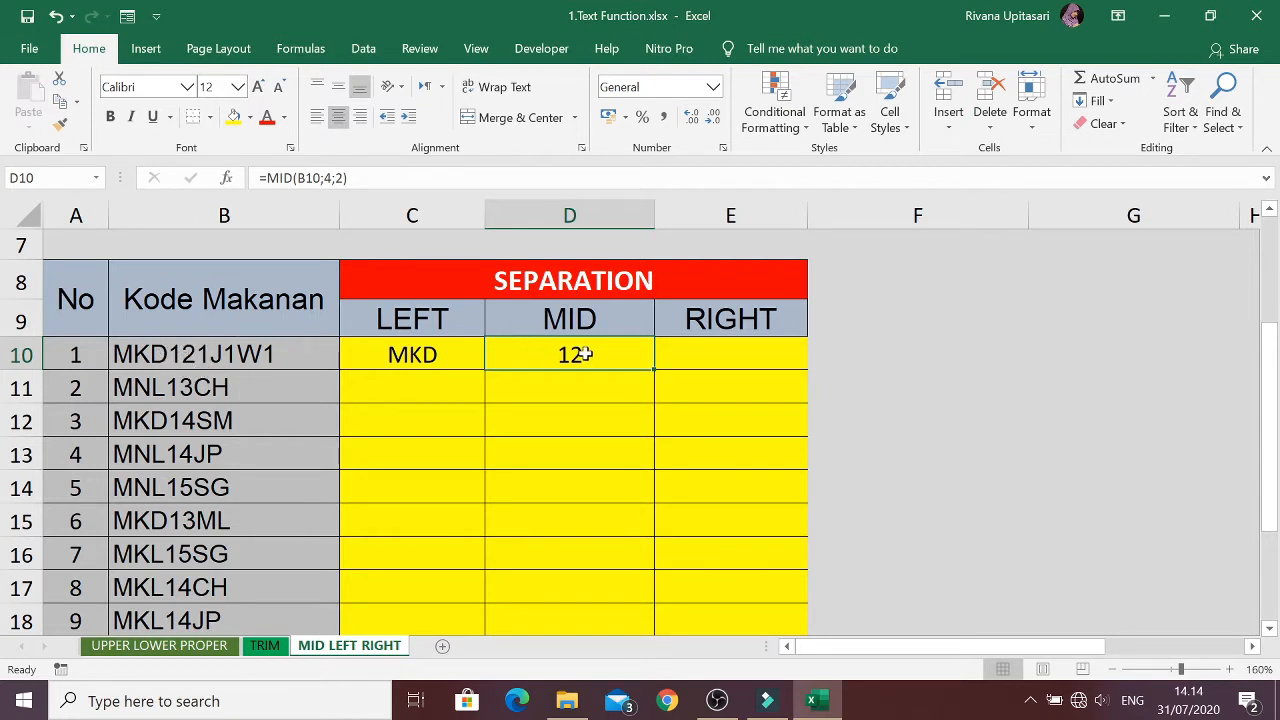
Enter the formula =RIGHT(B10;2) in cell E10 to extract the last two characters of the food code
left_click(746, 352)
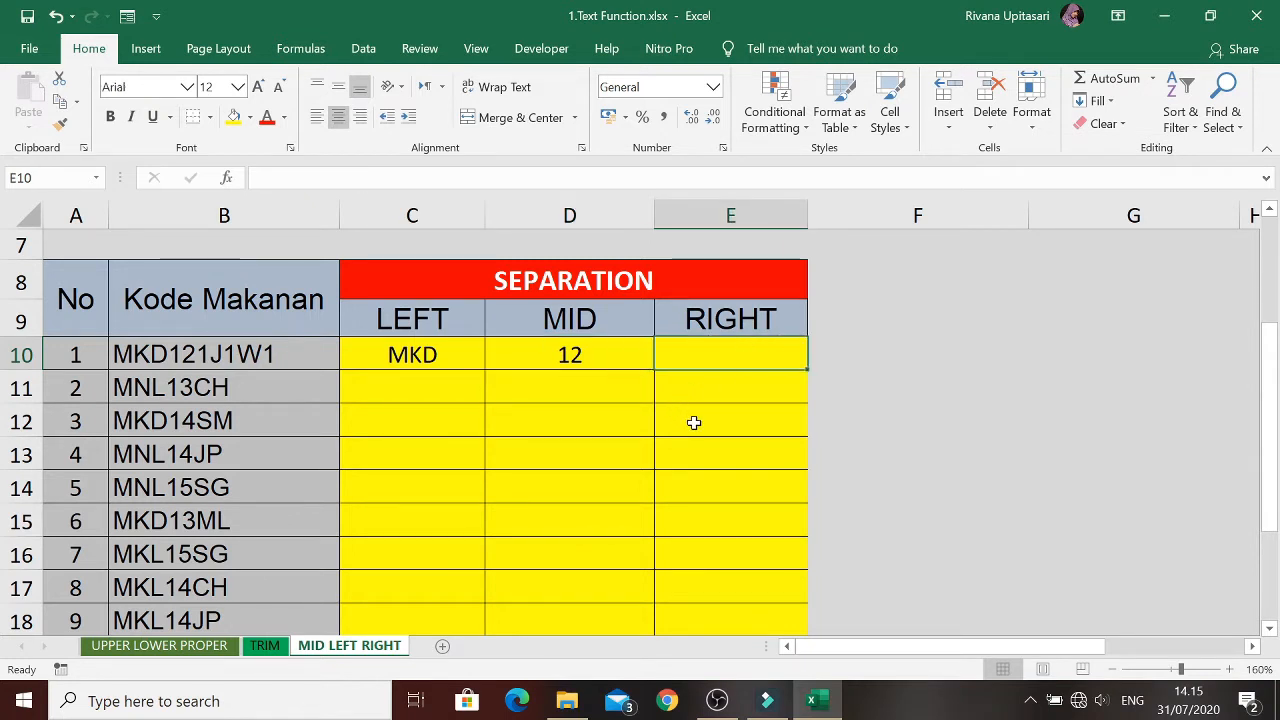
type("=")
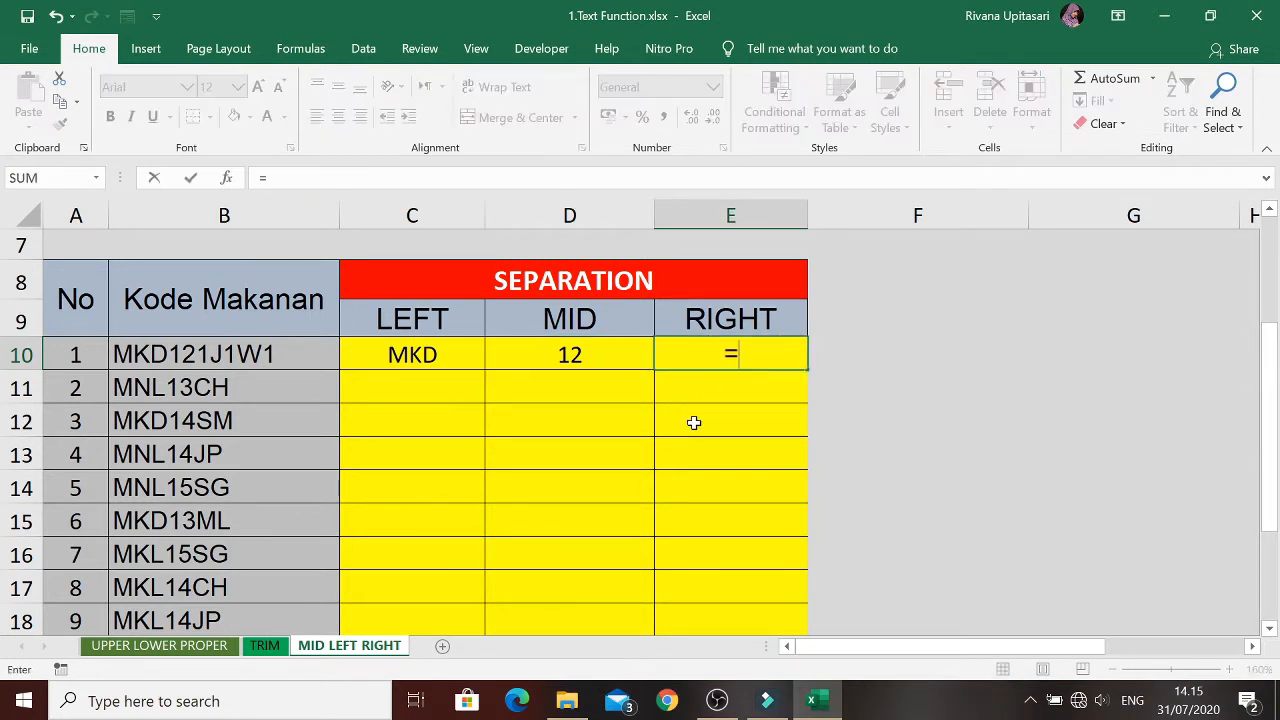
type("r")
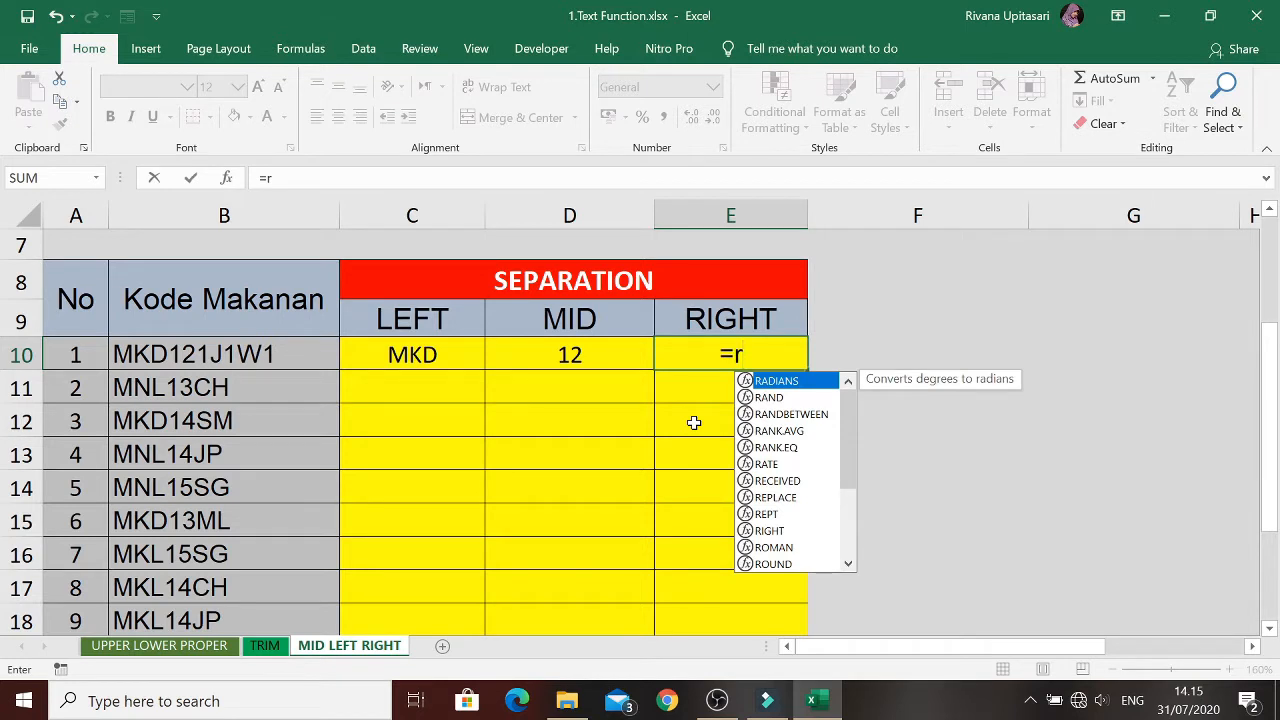
type("ight")
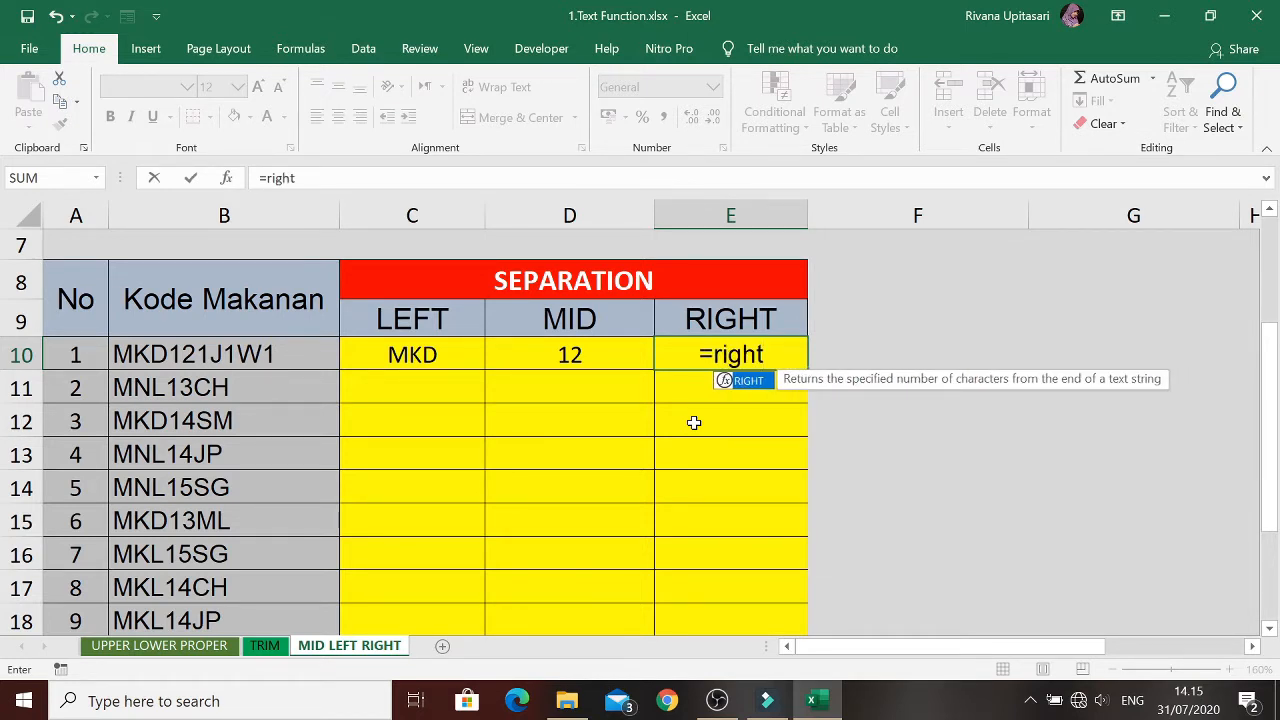
type("(")
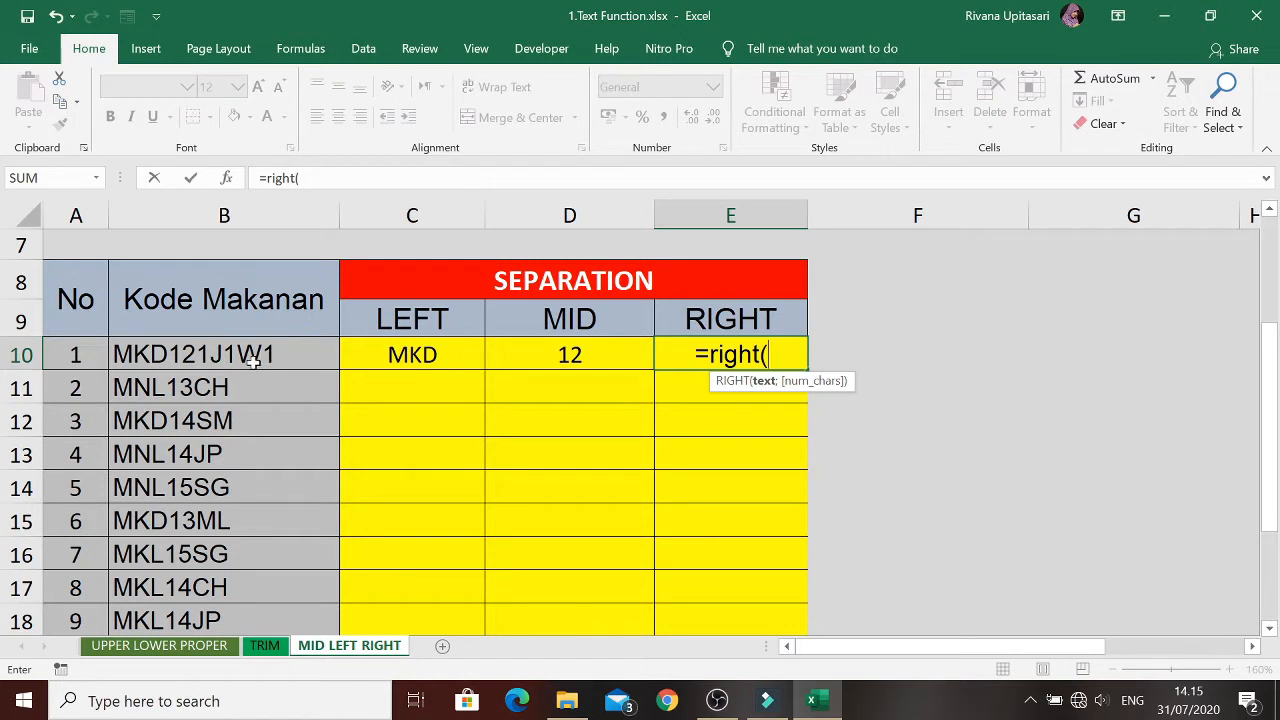
left_click(179, 352)
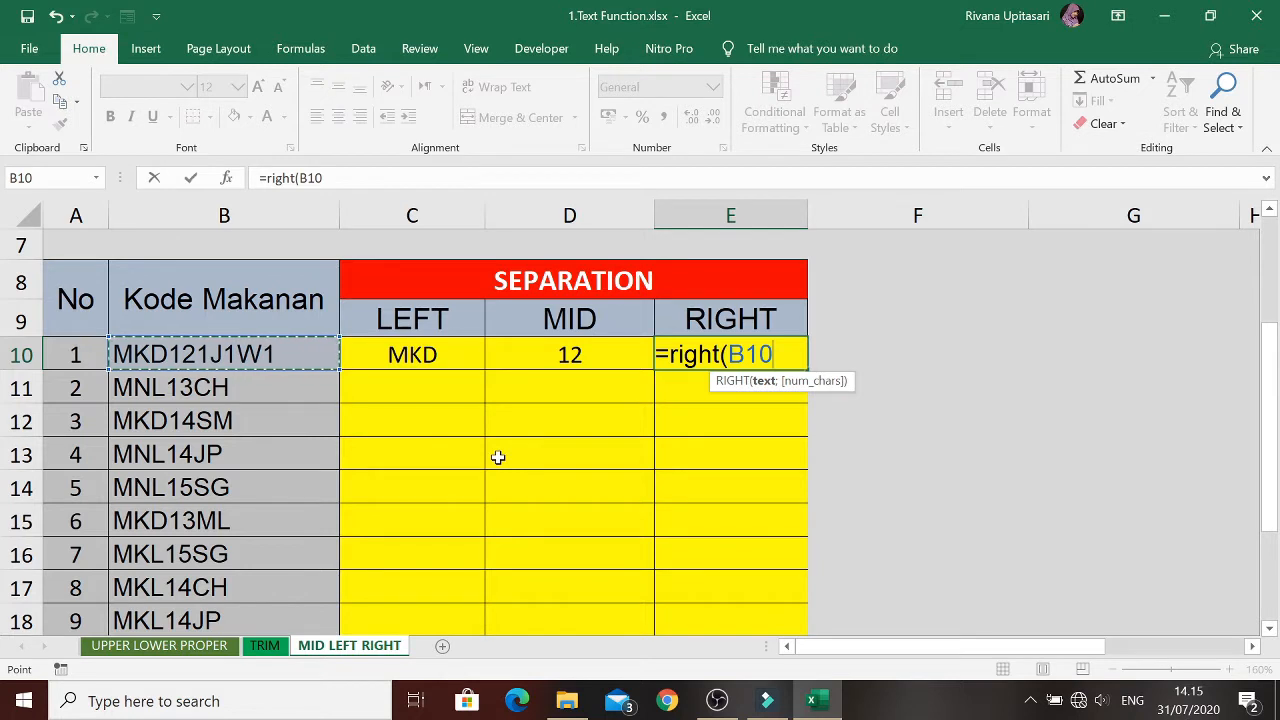
type(";2")
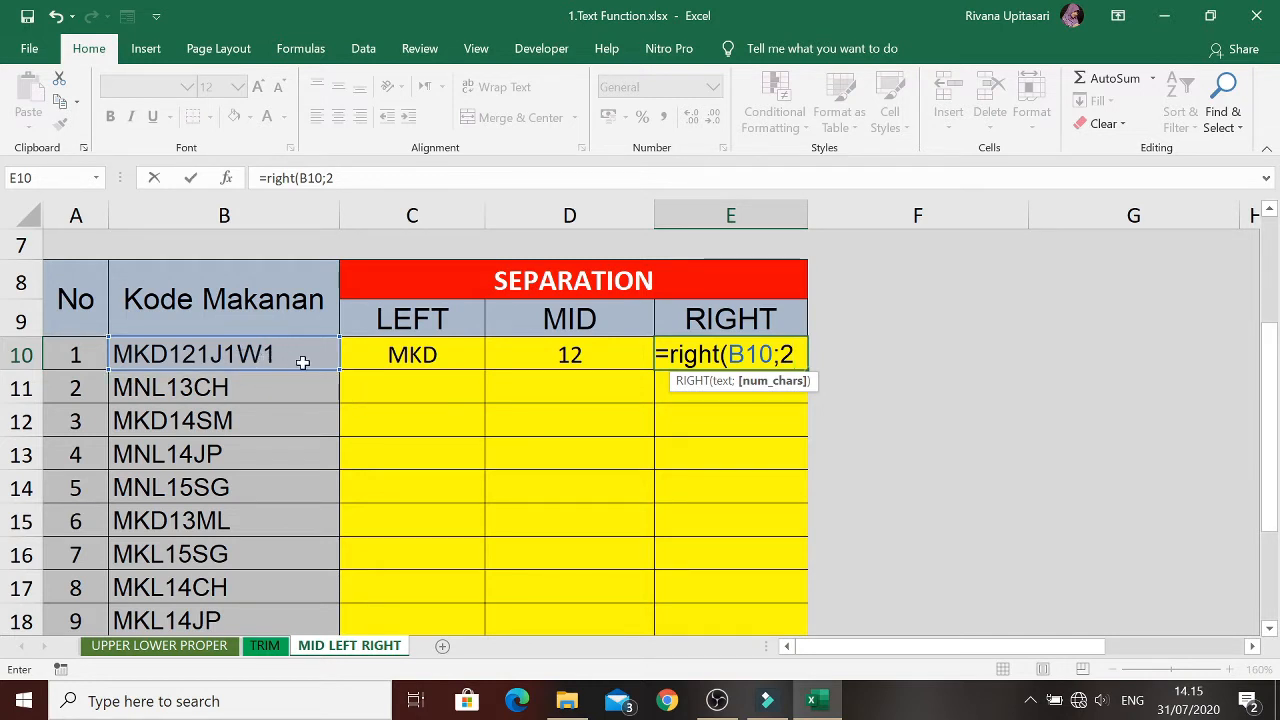
key("Return")
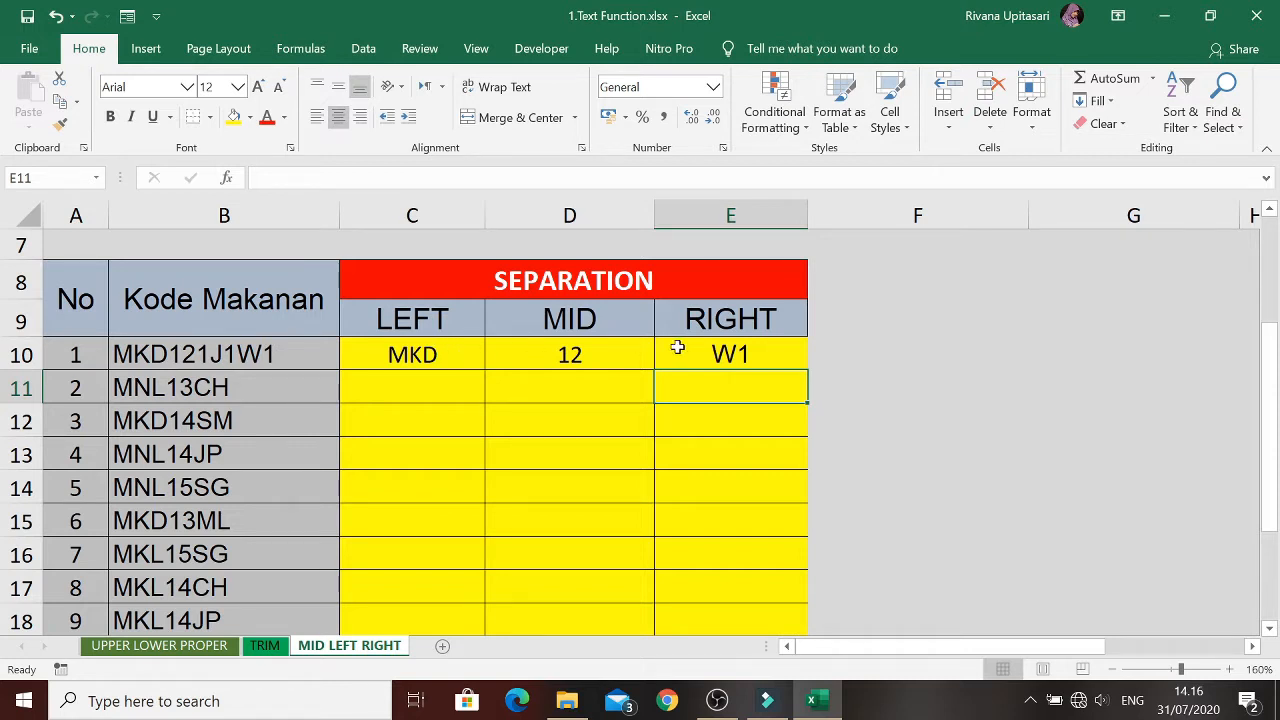
Fill the LEFT, MID and RIGHT formulas from C10:E10 down through row 21 for all food codes
left_click_drag(460, 355, 726, 354)
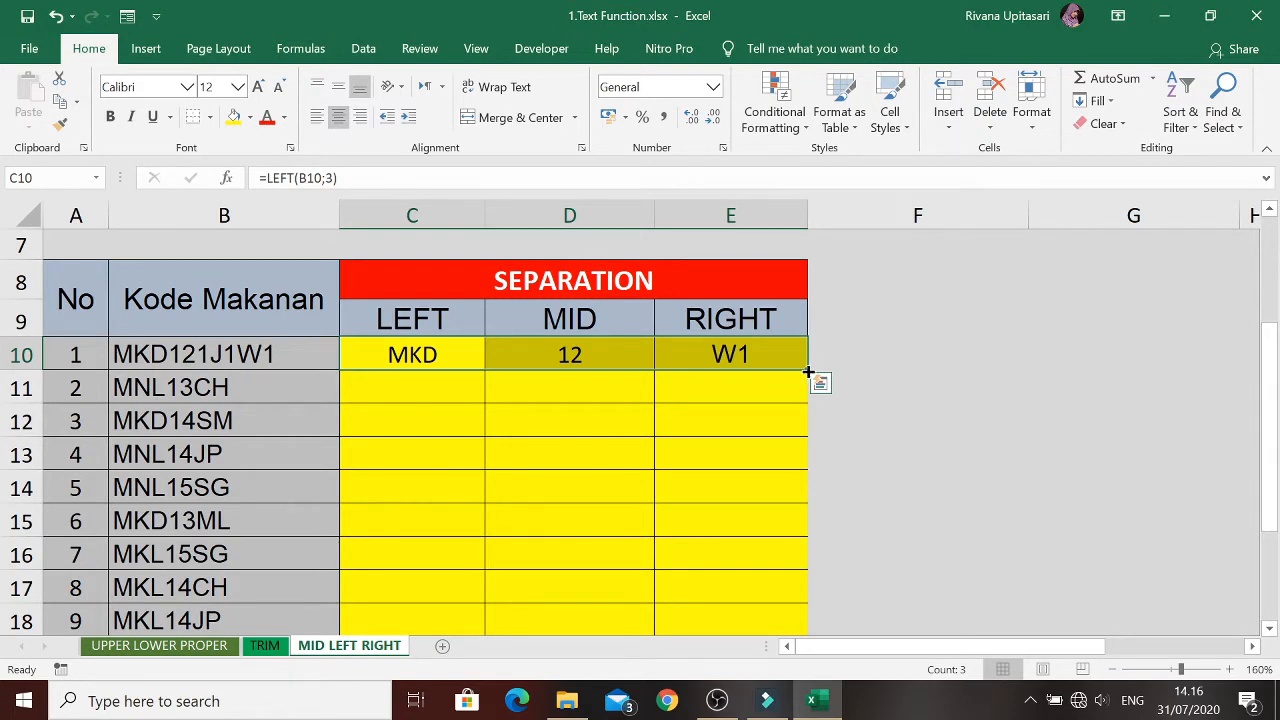
left_click_drag(808, 372, 807, 596)
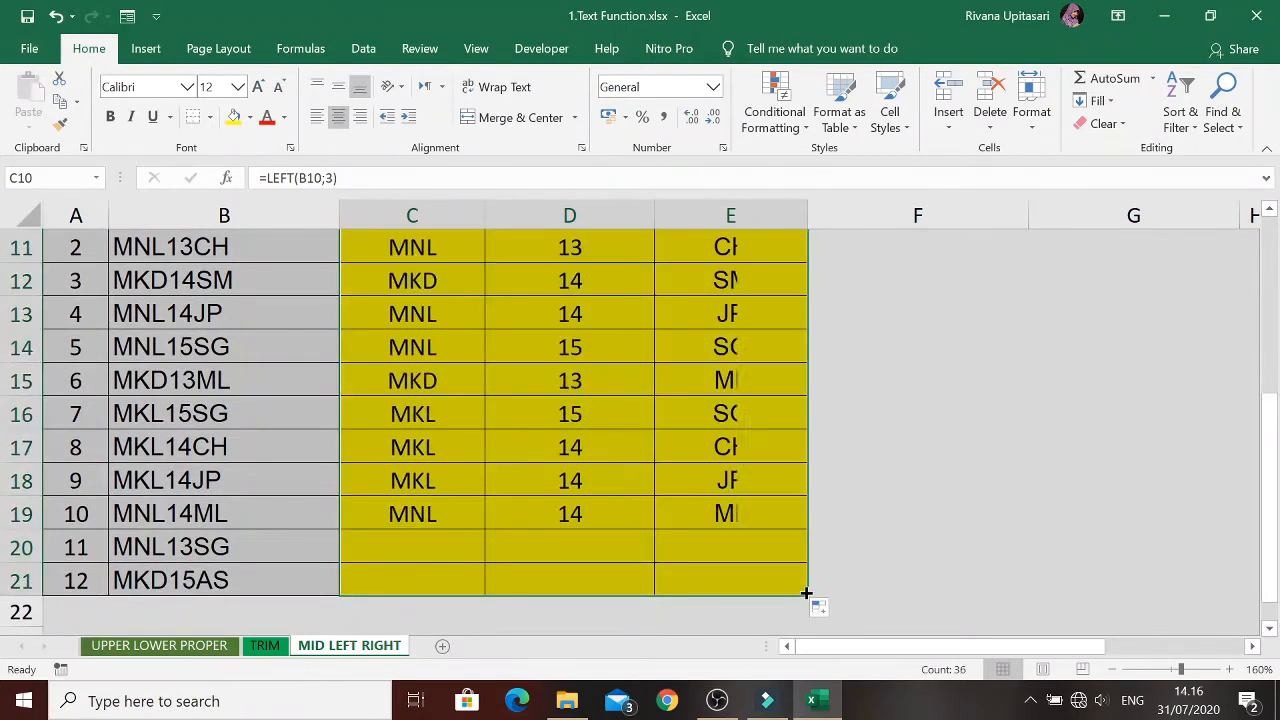
scroll(857, 432, "up", 1)
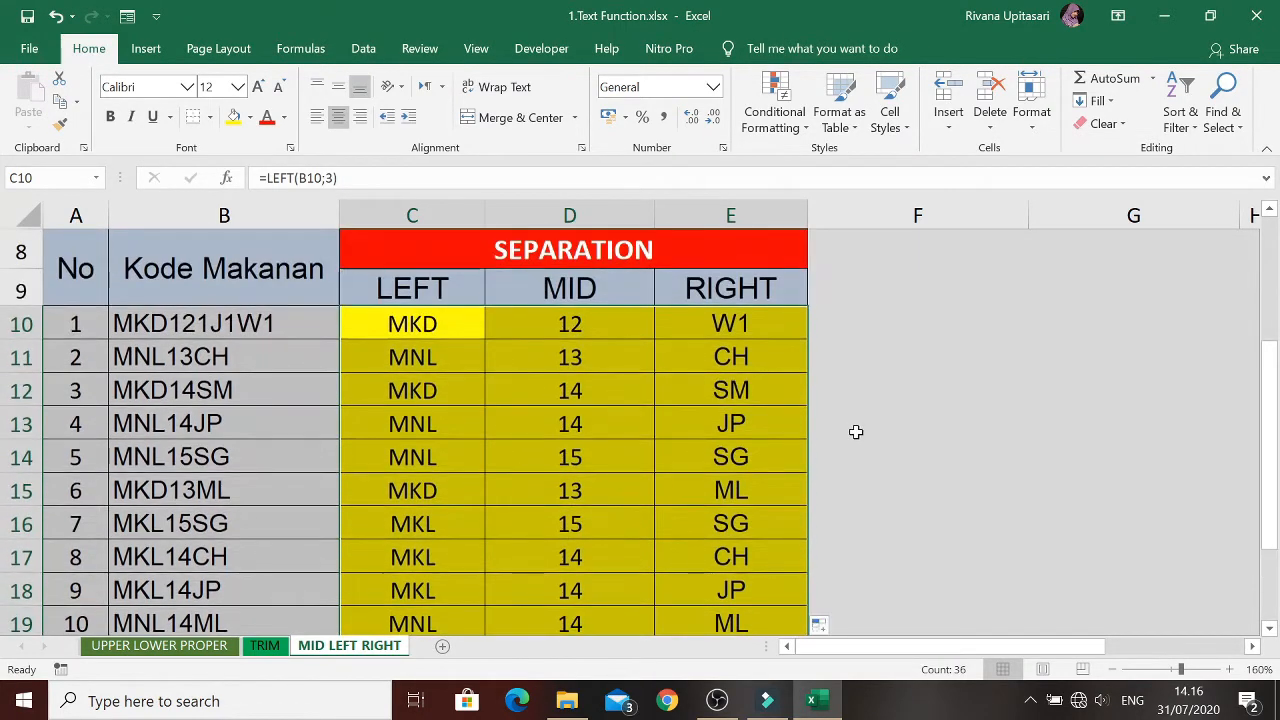
left_click(758, 378)
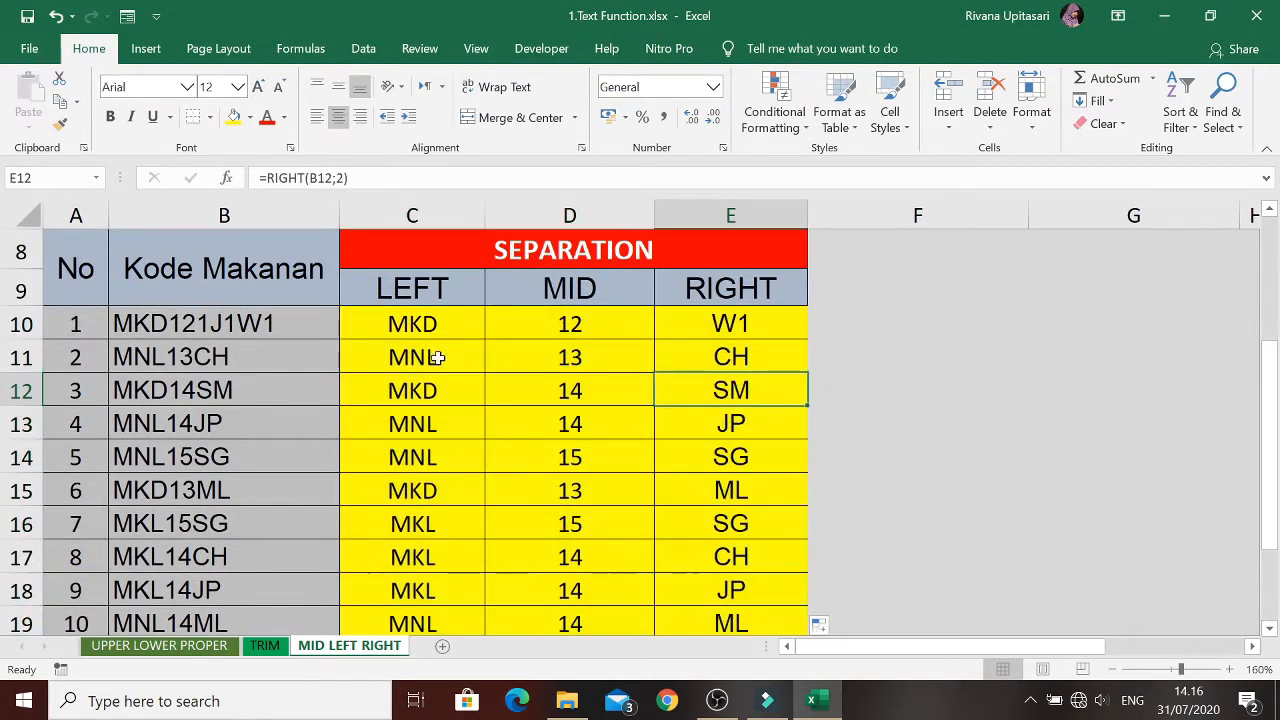
Review the completed SEPARATION table and close the 1.Text Function.xlsx workbook, saving its changes
scroll(654, 443, "down", 2)
scroll(651, 445, "up", 3)
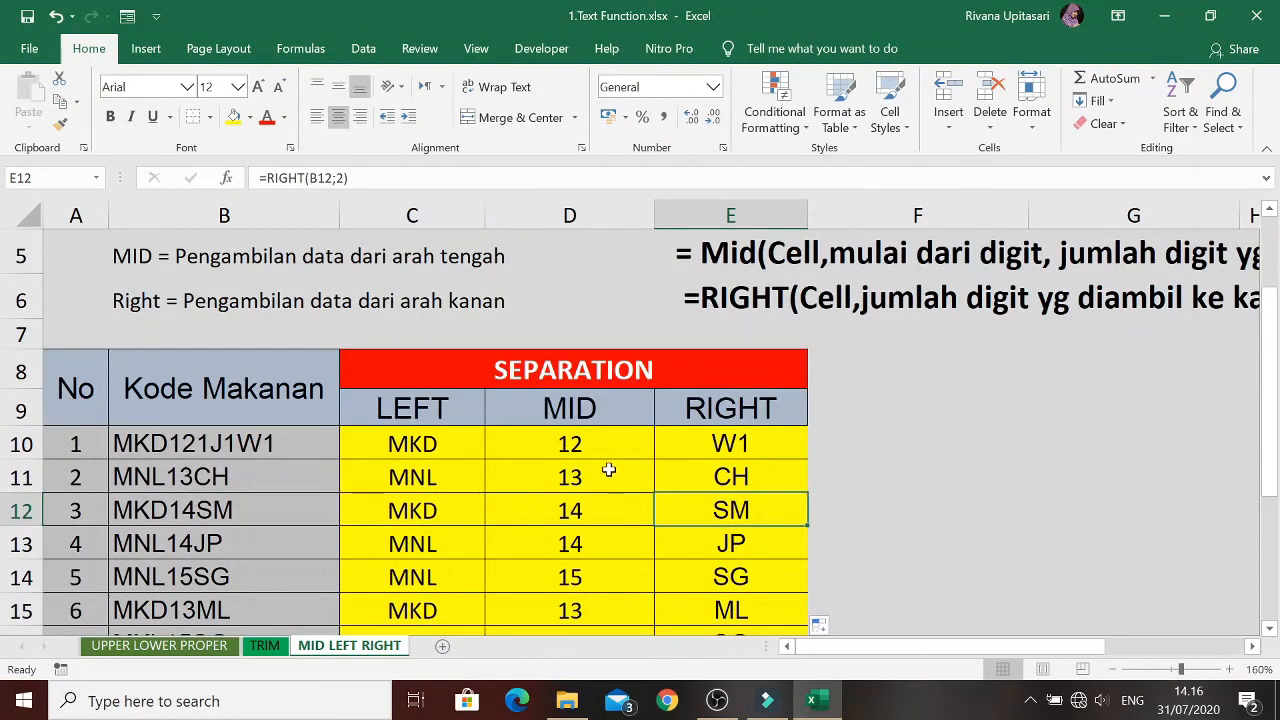
scroll(616, 393, "down", 1)
scroll(690, 503, "up", 3)
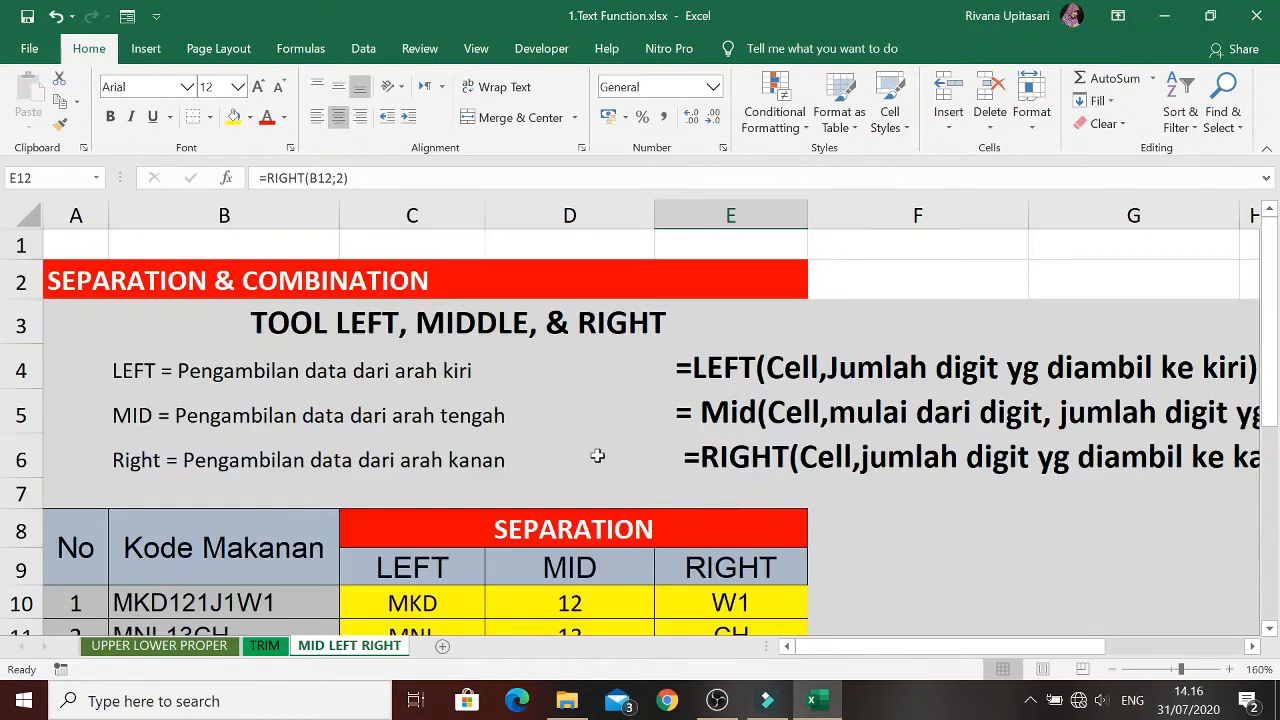
scroll(686, 462, "down", 3)
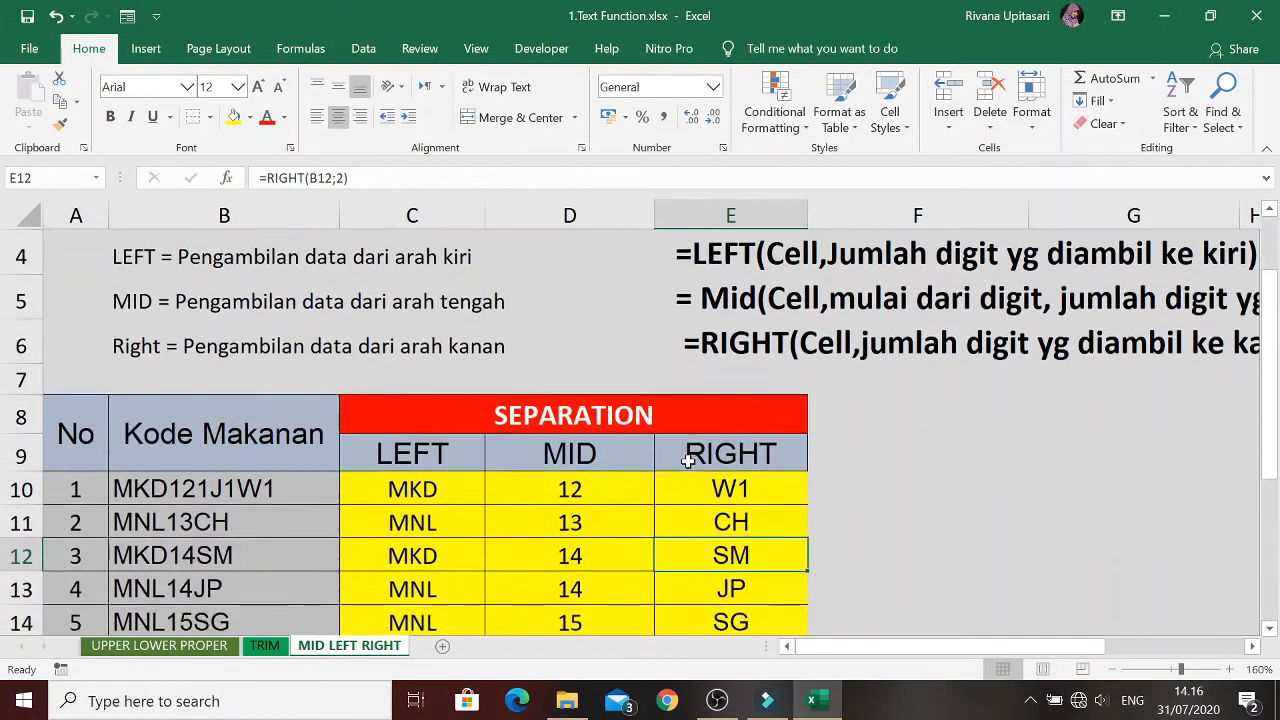
left_click(1258, 15)
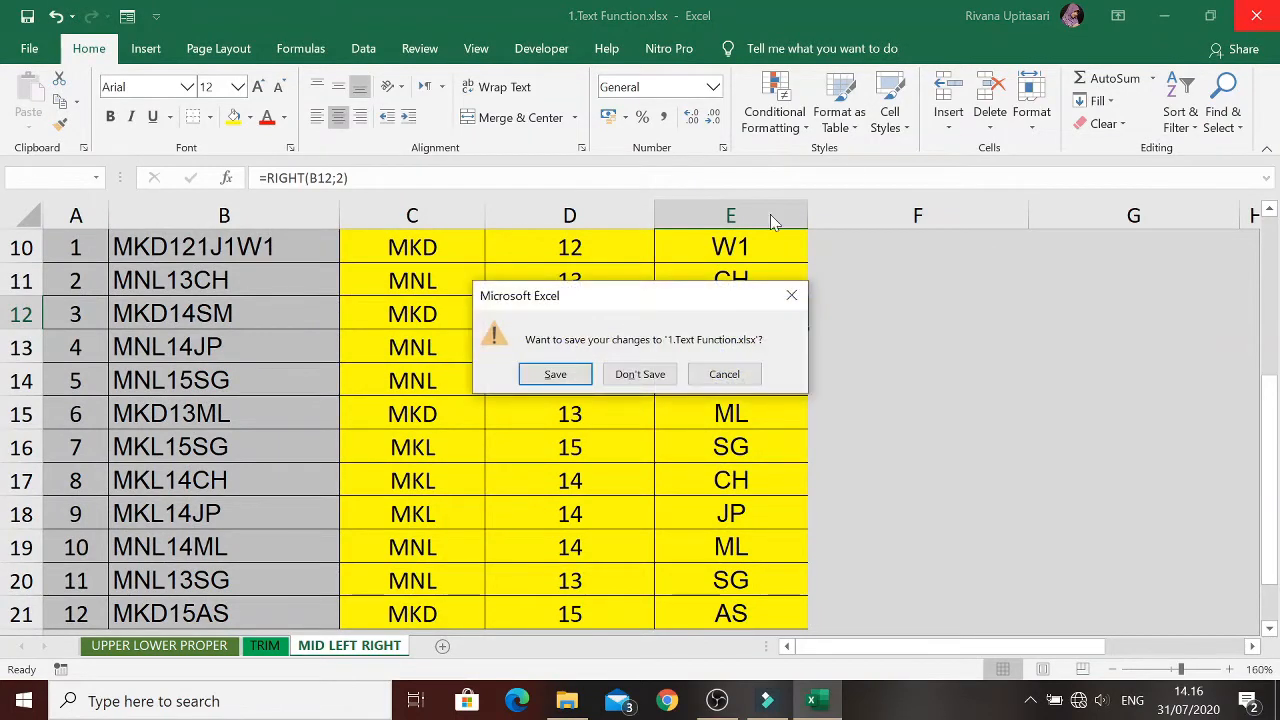
left_click(559, 373)
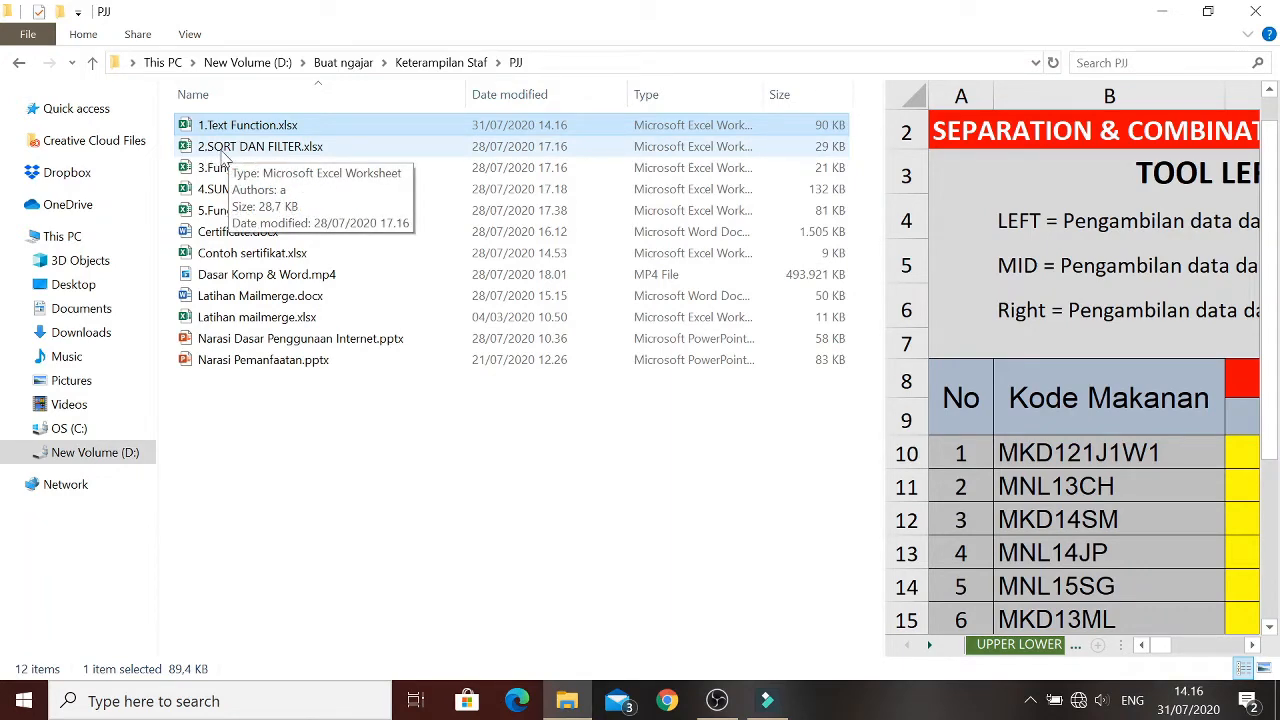
Open the workbook 2.SORT DAN FILTER.xlsx from the PJJ folder and look over its VLOOKUP sheet
left_click(279, 148)
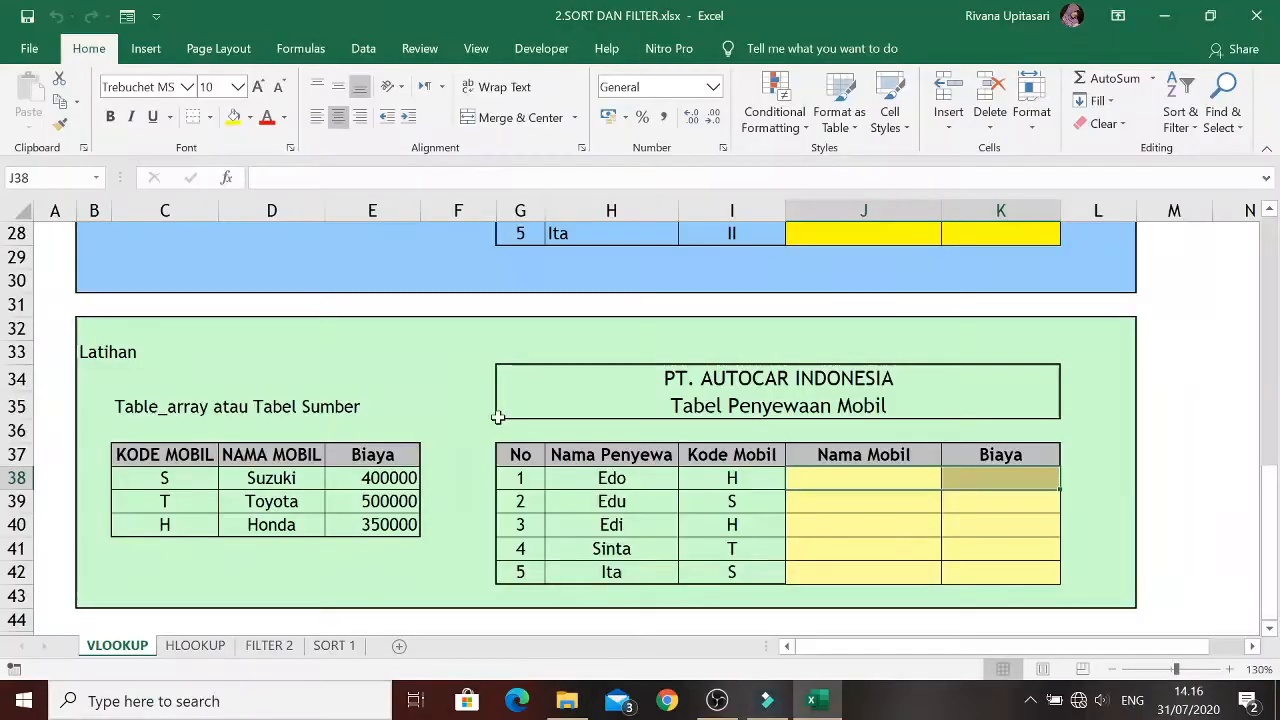
scroll(460, 425, "up", 12)
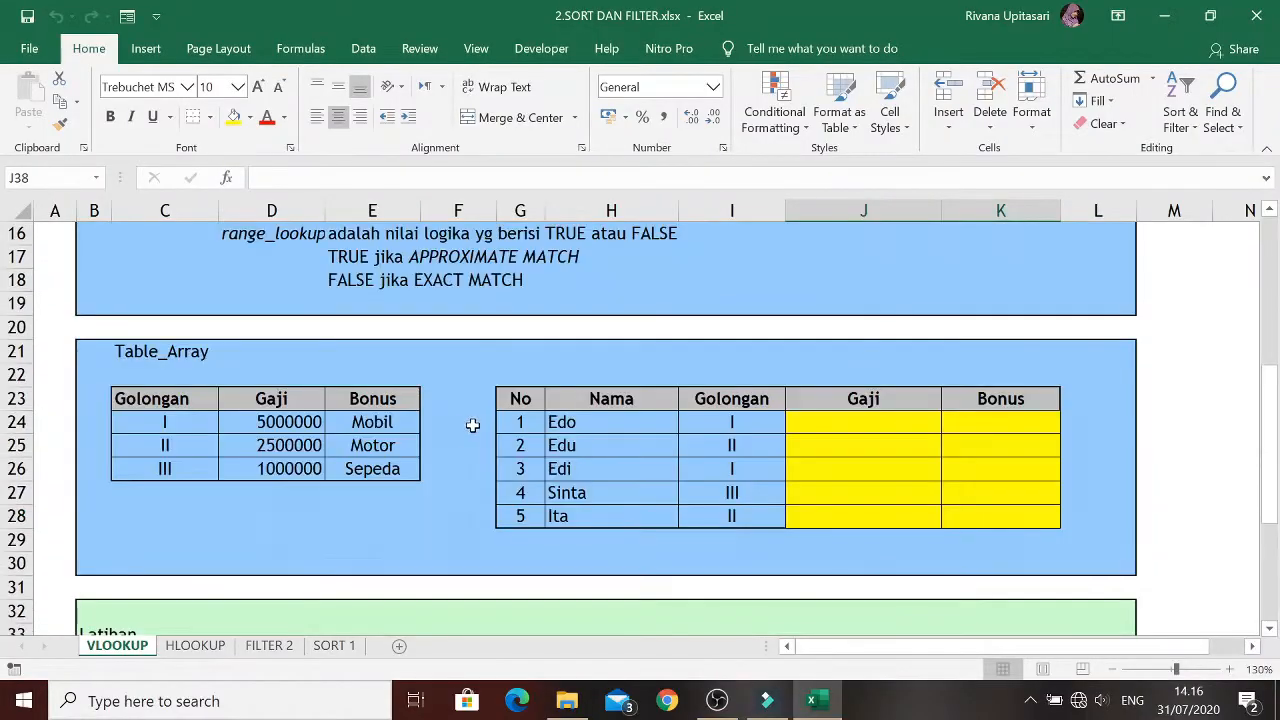
scroll(366, 463, "down", 5)
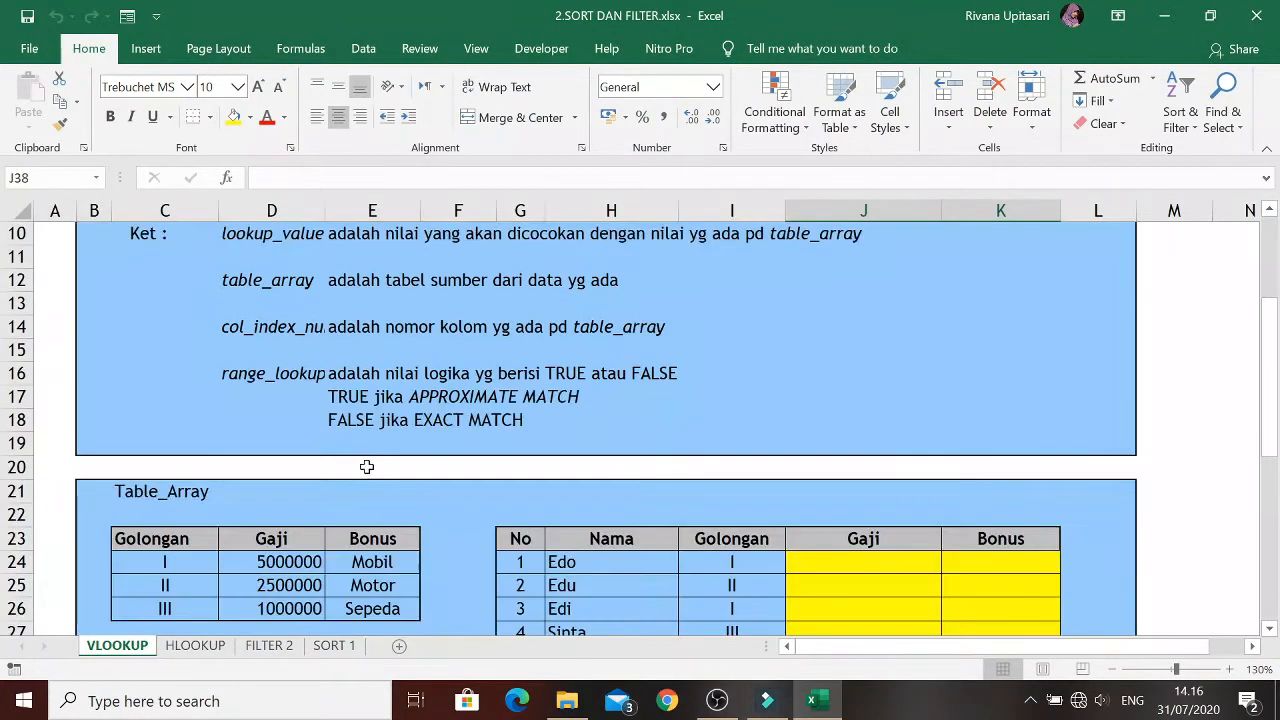
scroll(394, 512, "down", 2)
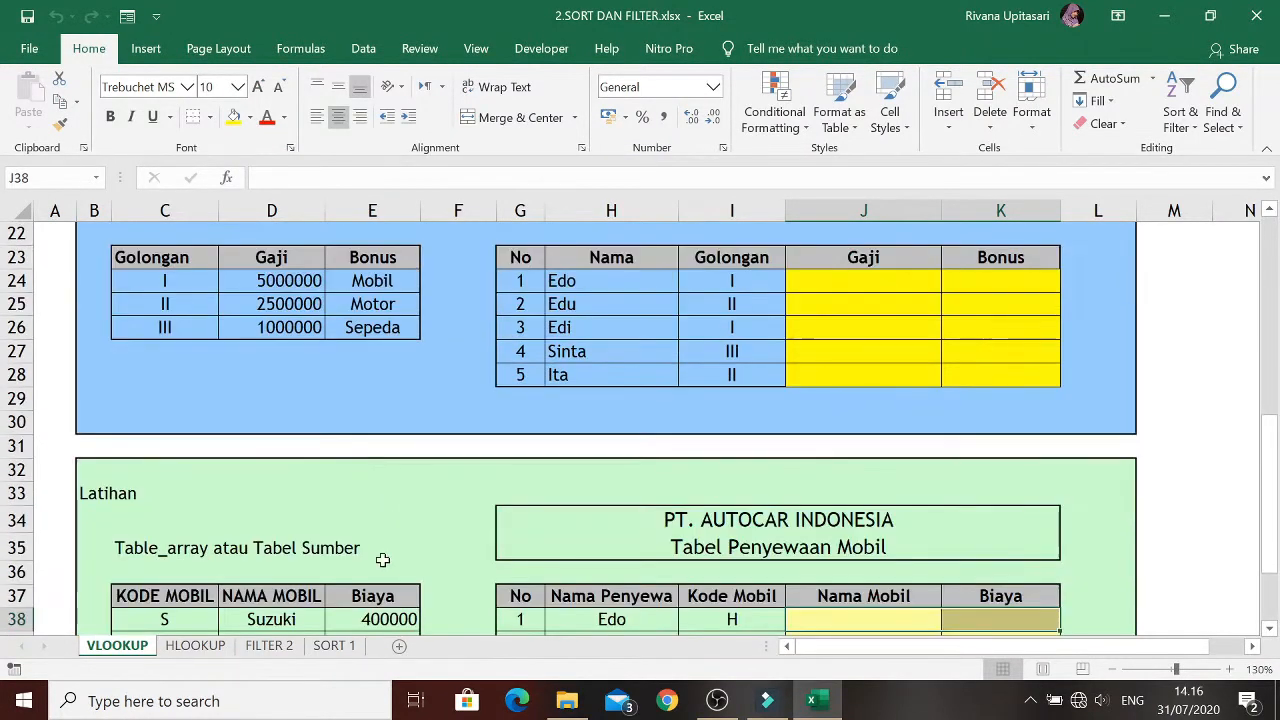
Switch to the SORT 1 sheet and examine the SORT explanation, the sales table and the Latihan exercises
left_click(334, 646)
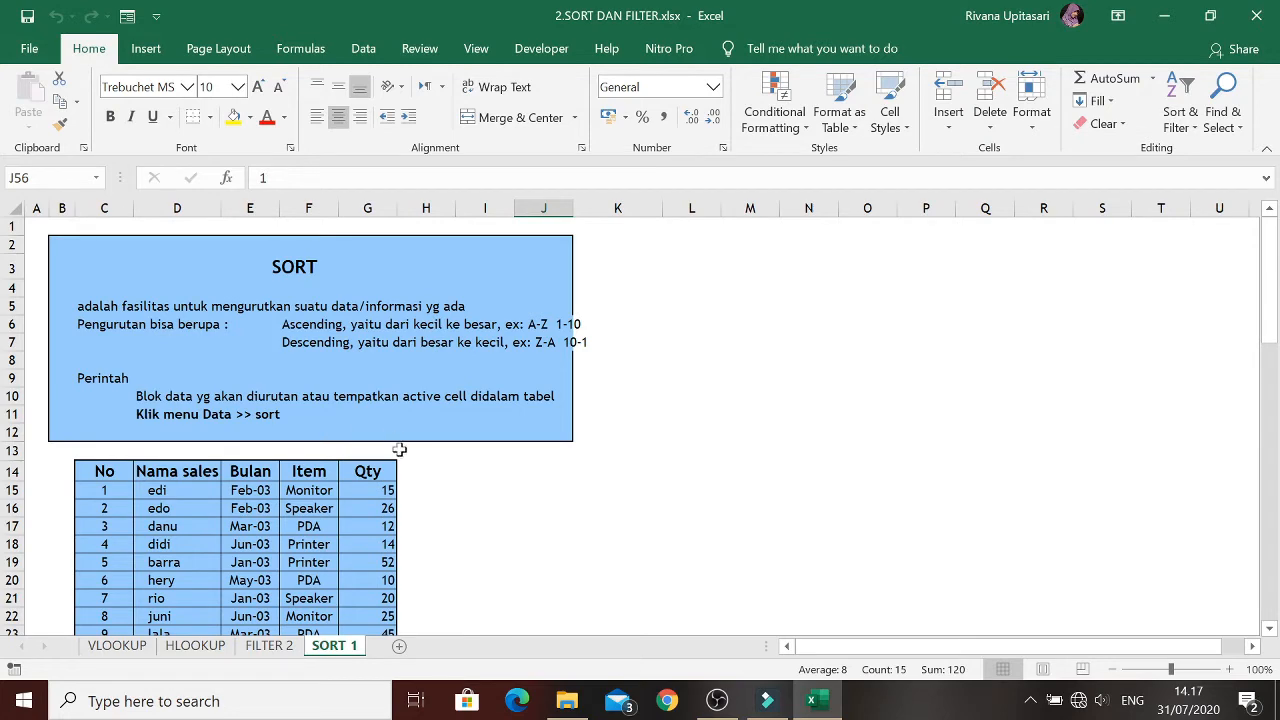
scroll(312, 443, "down", 8)
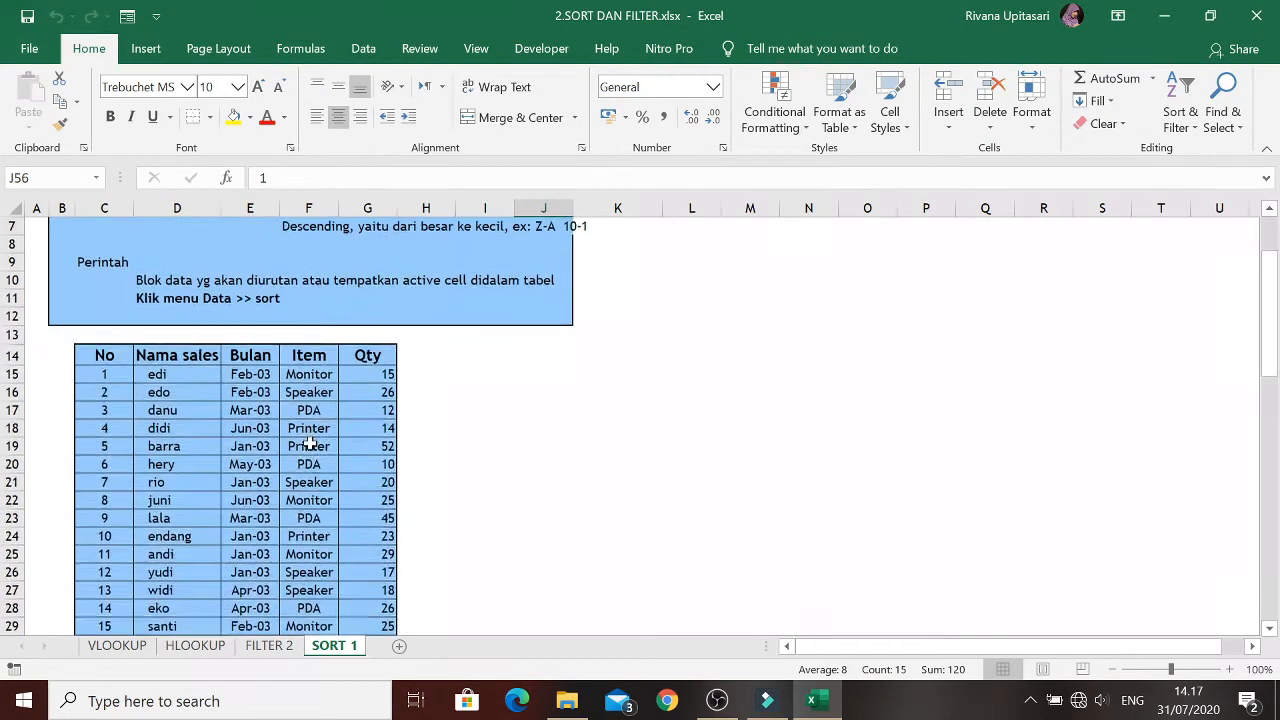
scroll(308, 443, "down", 2)
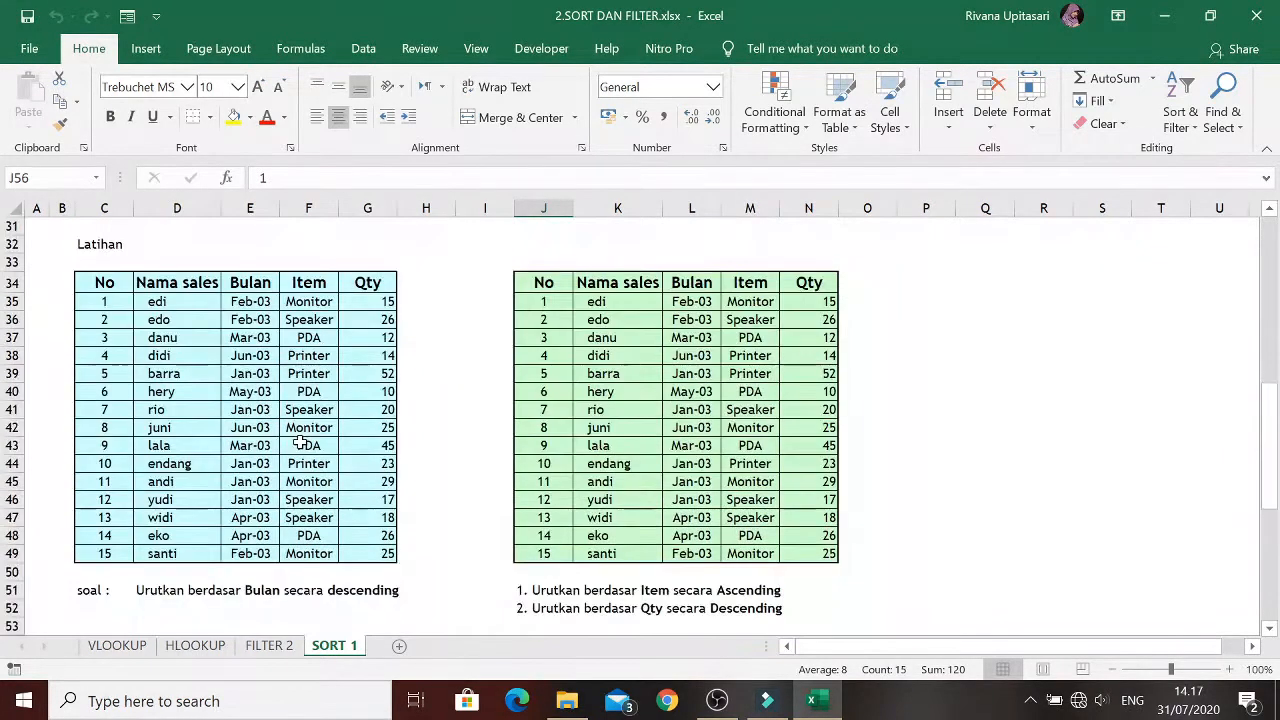
scroll(336, 443, "up", 7)
scroll(340, 443, "up", 3)
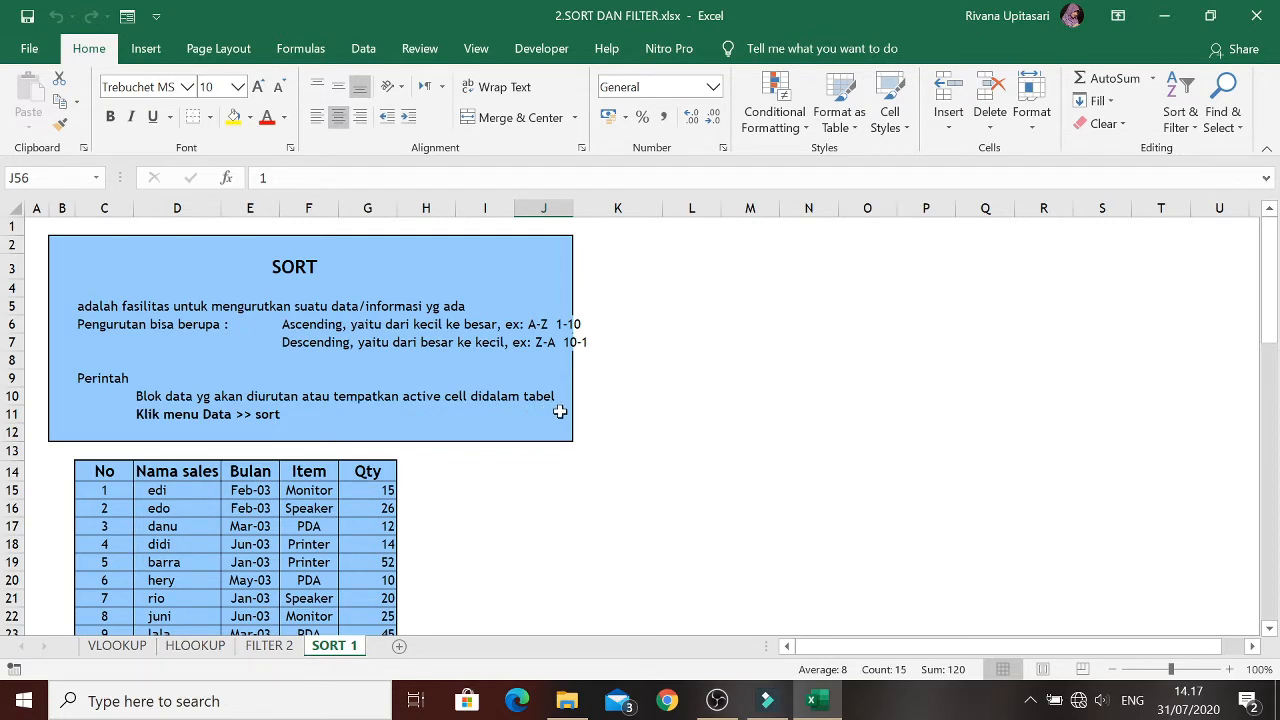
scroll(393, 430, "down", 1)
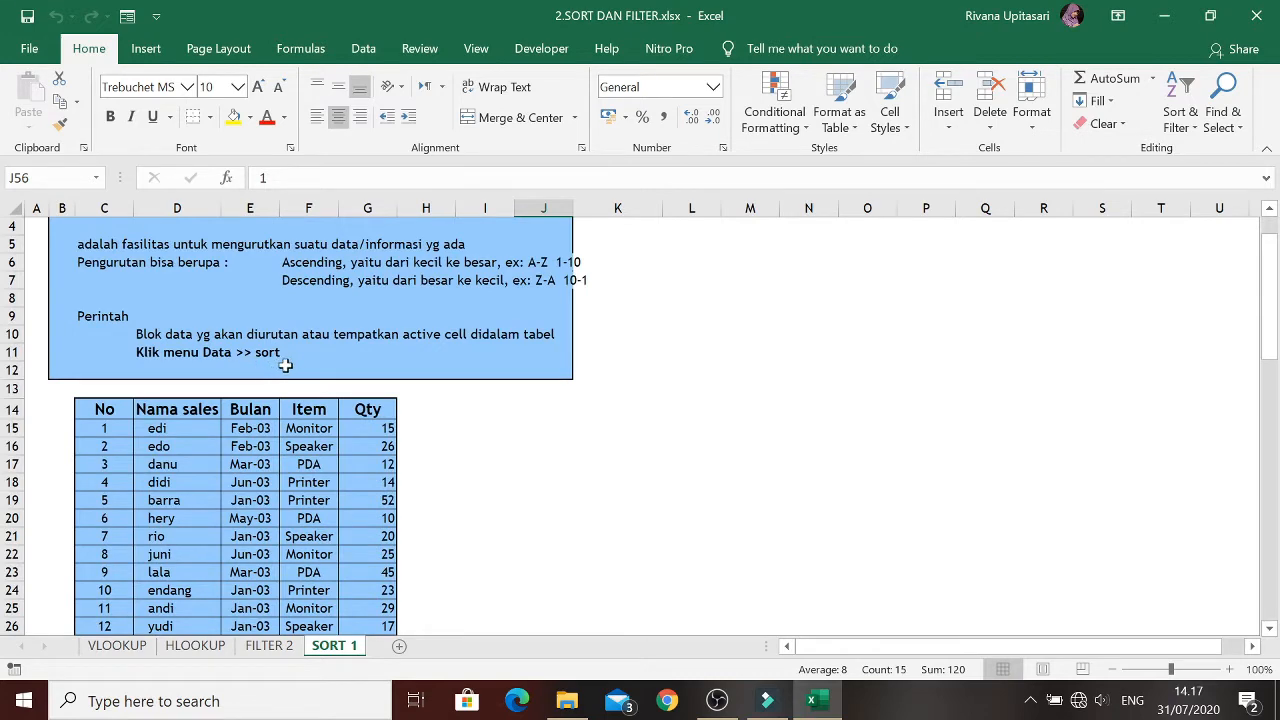
scroll(395, 358, "down", 2)
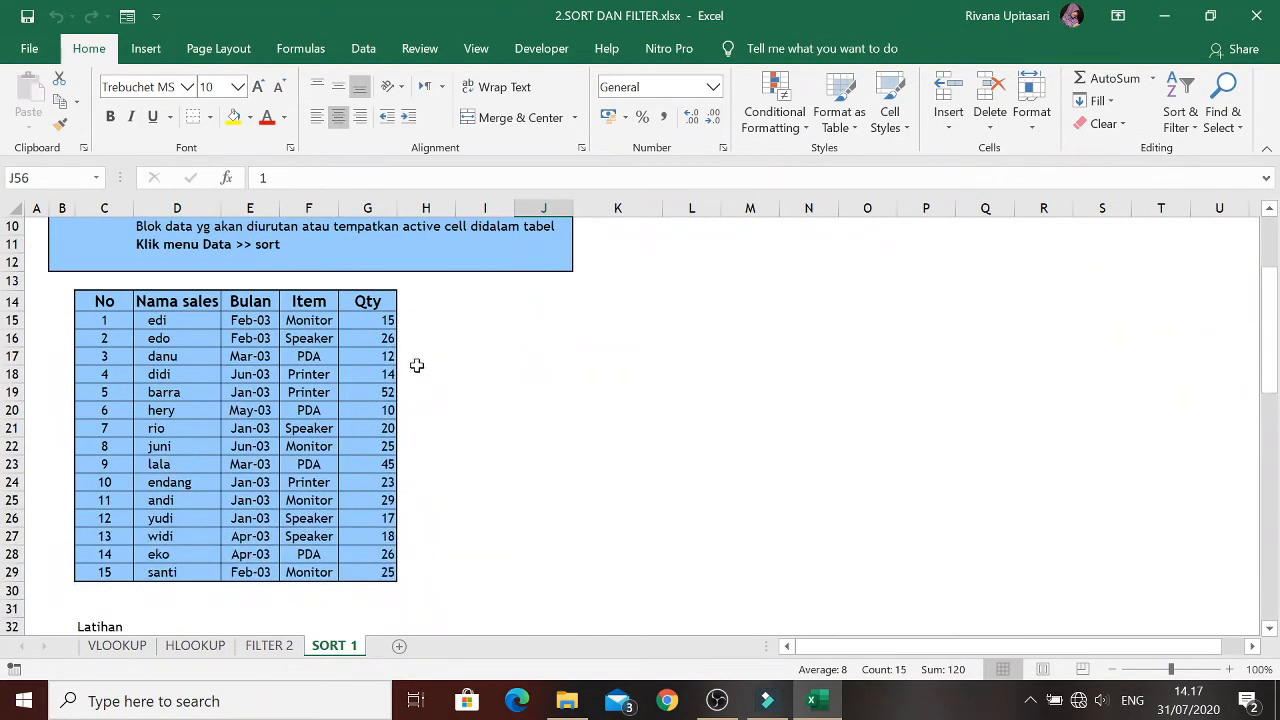
scroll(416, 366, "down", 1)
scroll(414, 366, "up", 1)
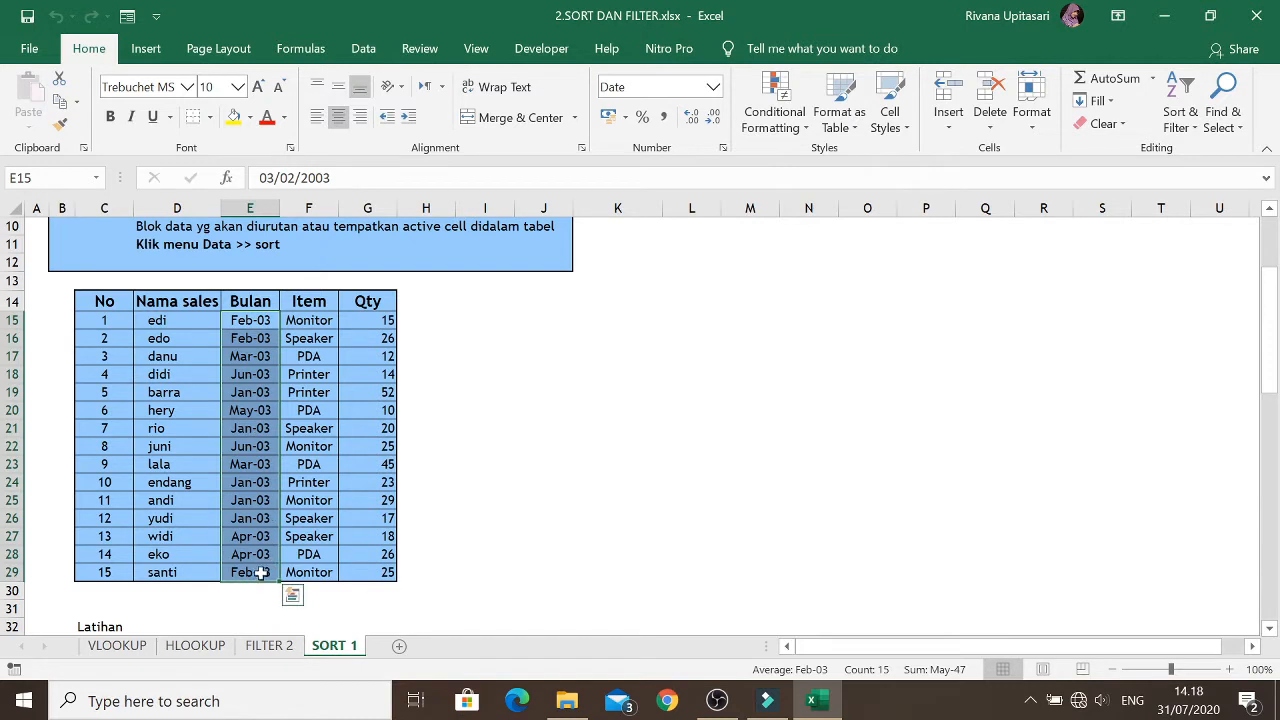
Sort the blue sales table by the Bulan values in E15:E29 from oldest to newest, expanding the selection to adjacent data
left_click(192, 336)
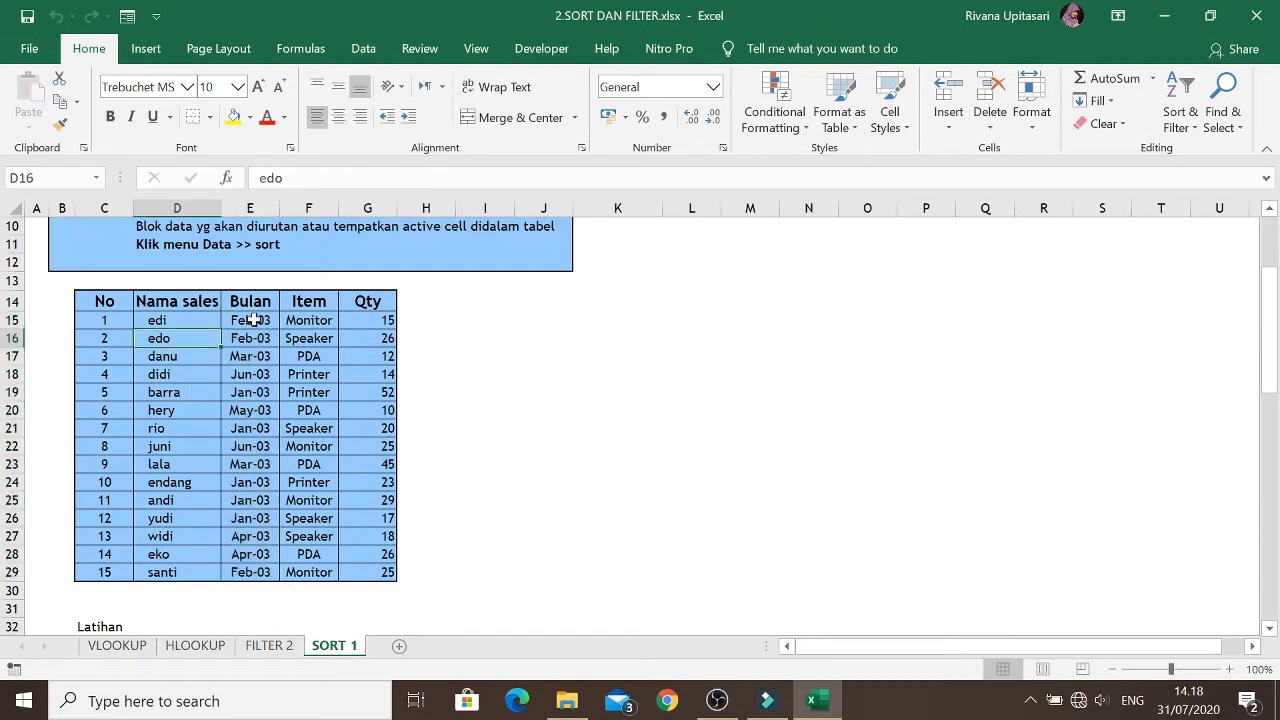
left_click_drag(253, 319, 244, 571)
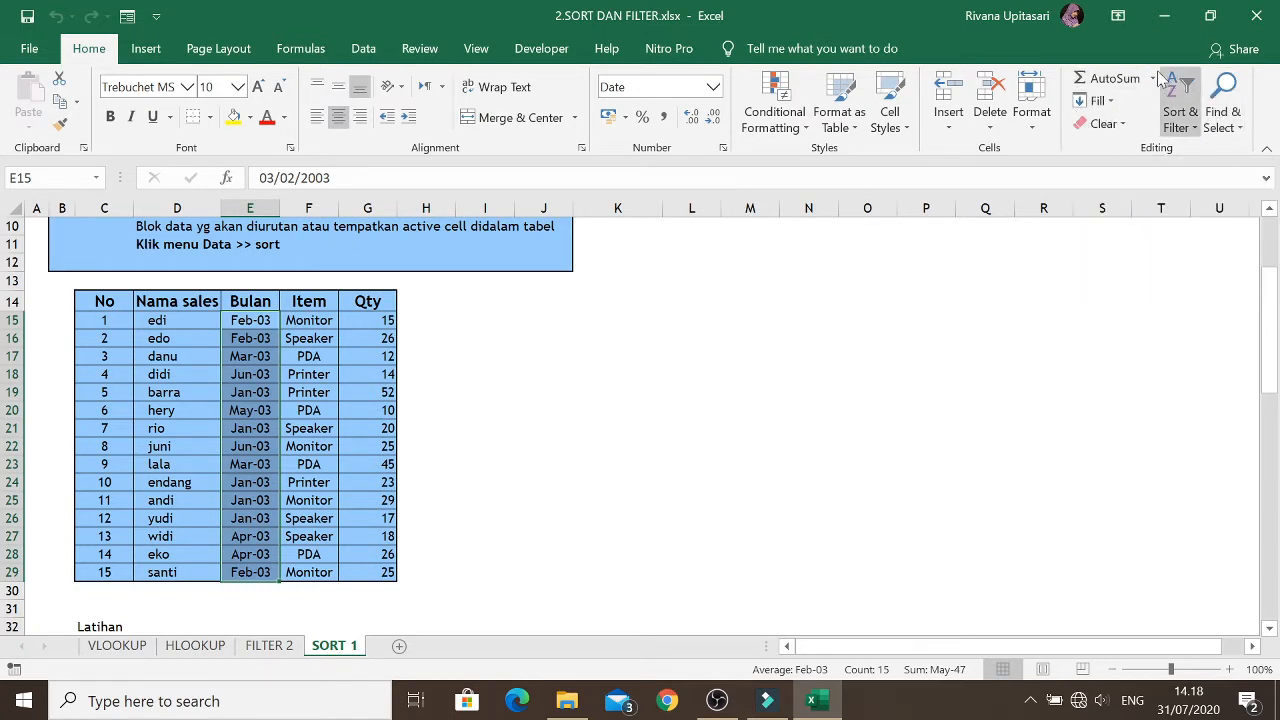
left_click(1192, 122)
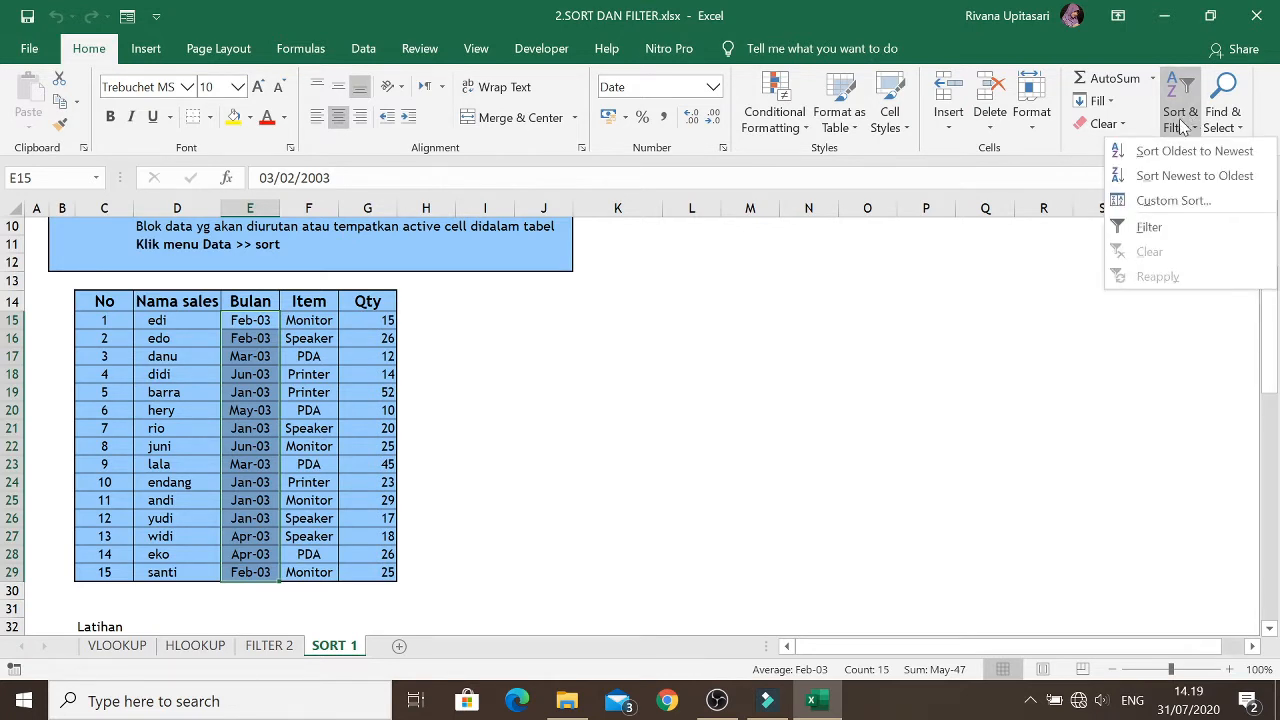
left_click(1127, 155)
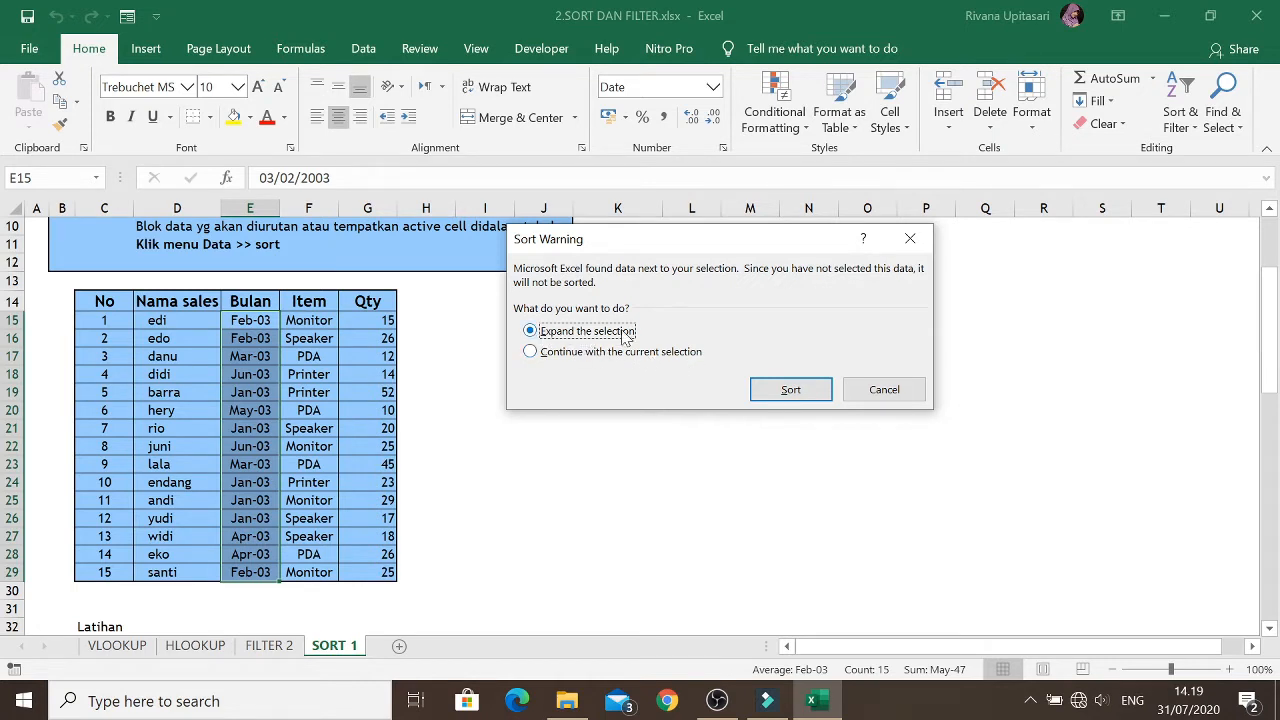
left_click(790, 390)
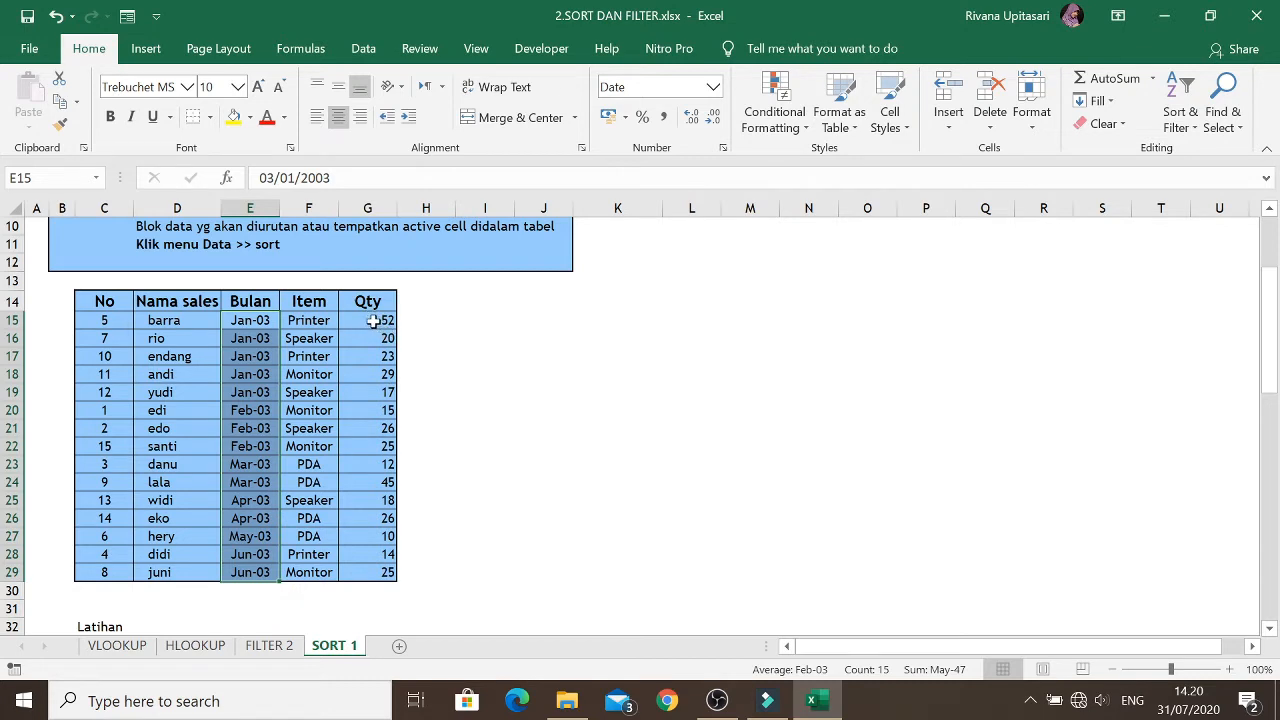
Sort the blue sales table by the Qty values in G15:G29 from largest to smallest, expanding the selection to adjacent data
left_click_drag(373, 321, 380, 572)
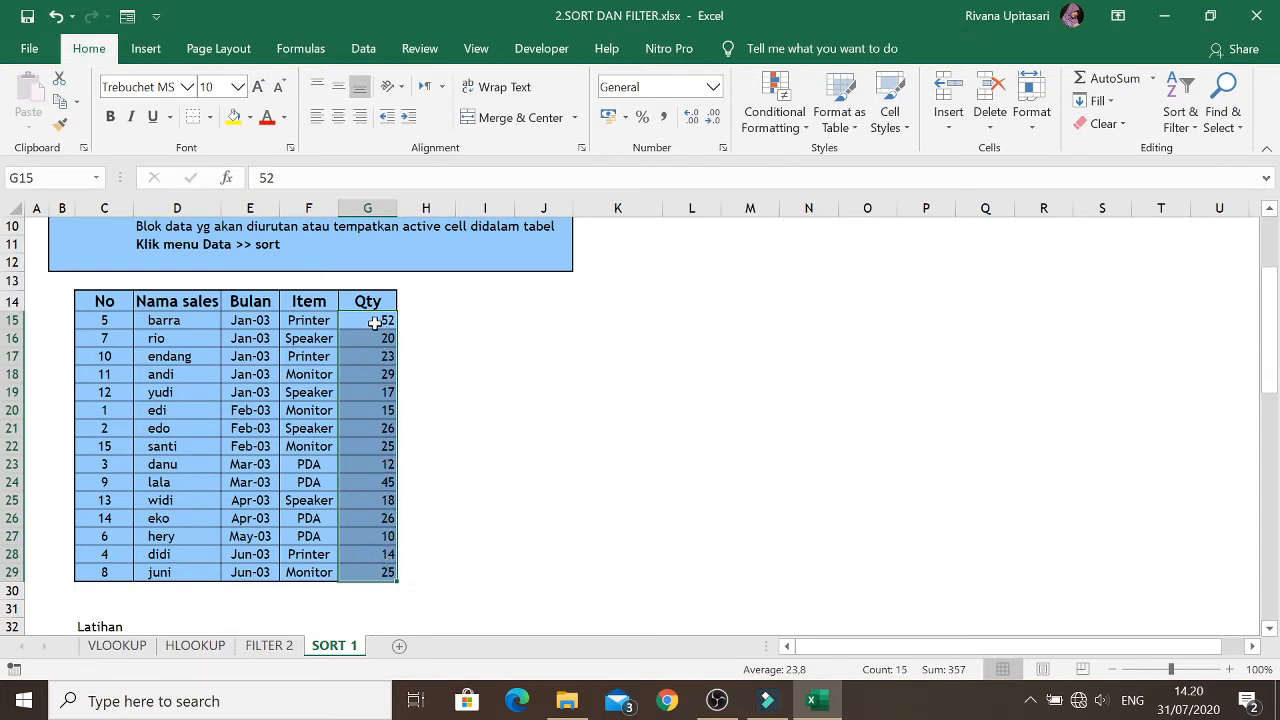
left_click(445, 340)
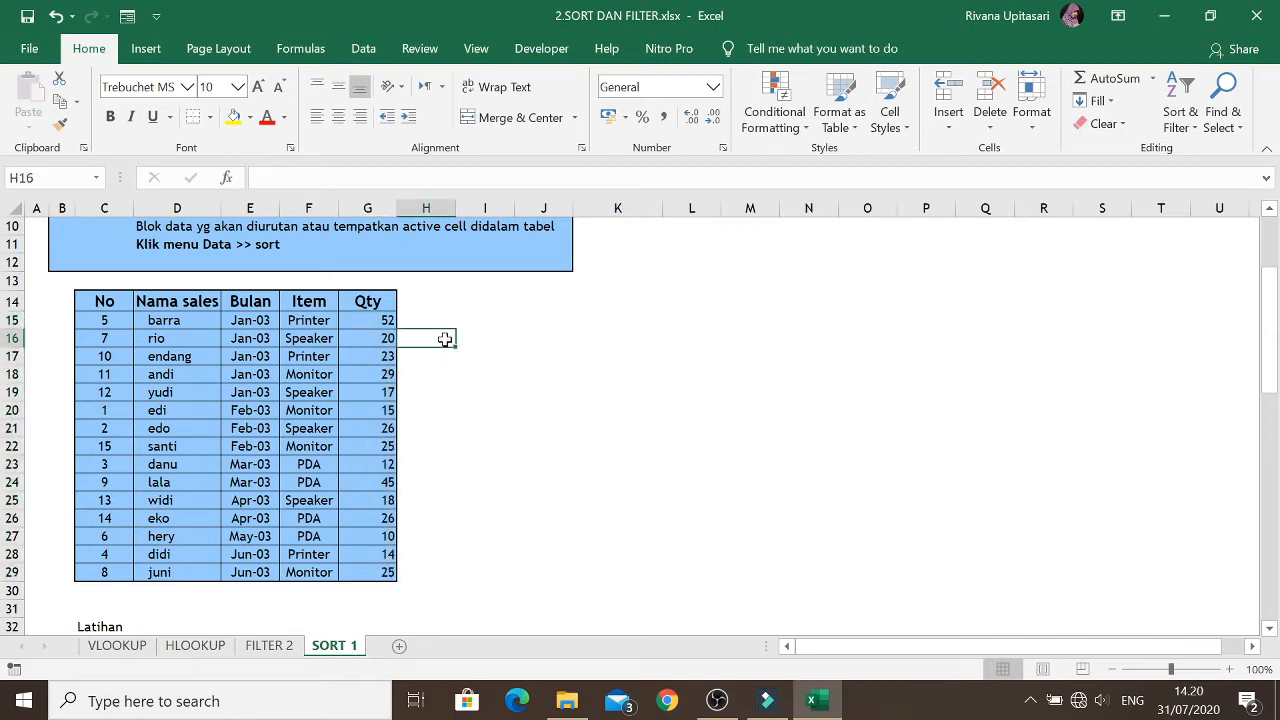
left_click_drag(380, 322, 378, 572)
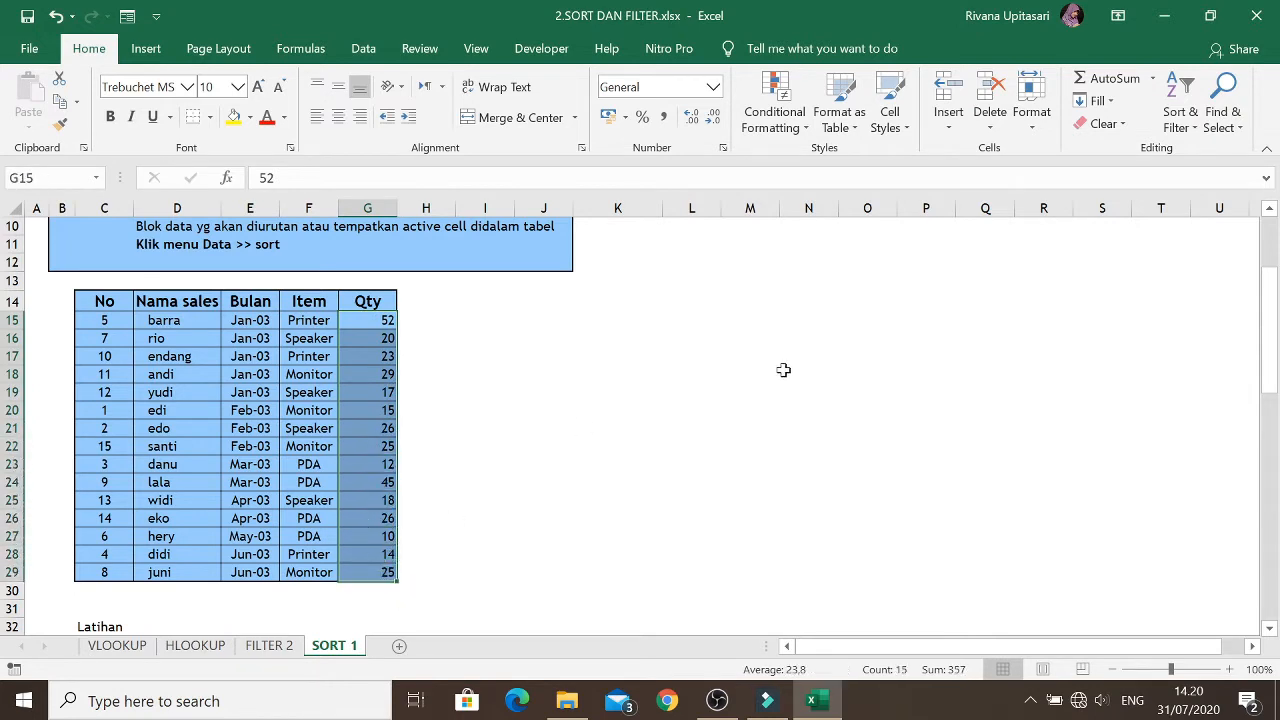
left_click(1186, 118)
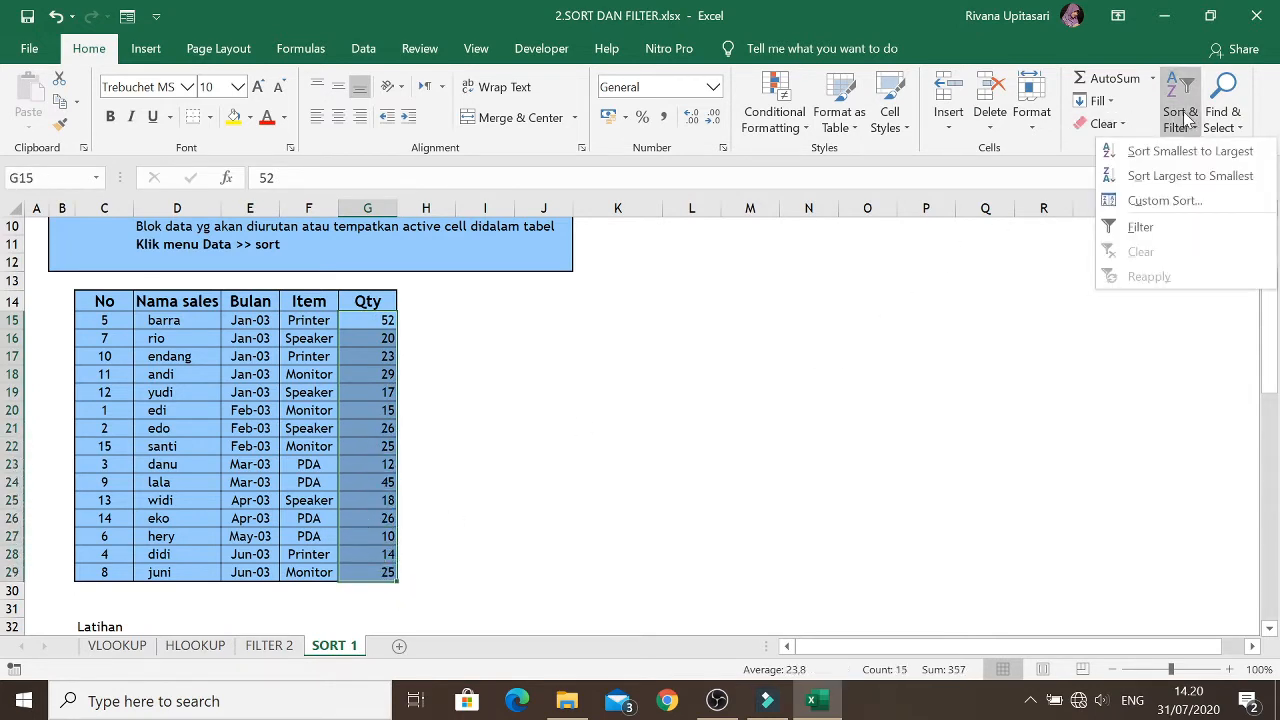
left_click(1163, 178)
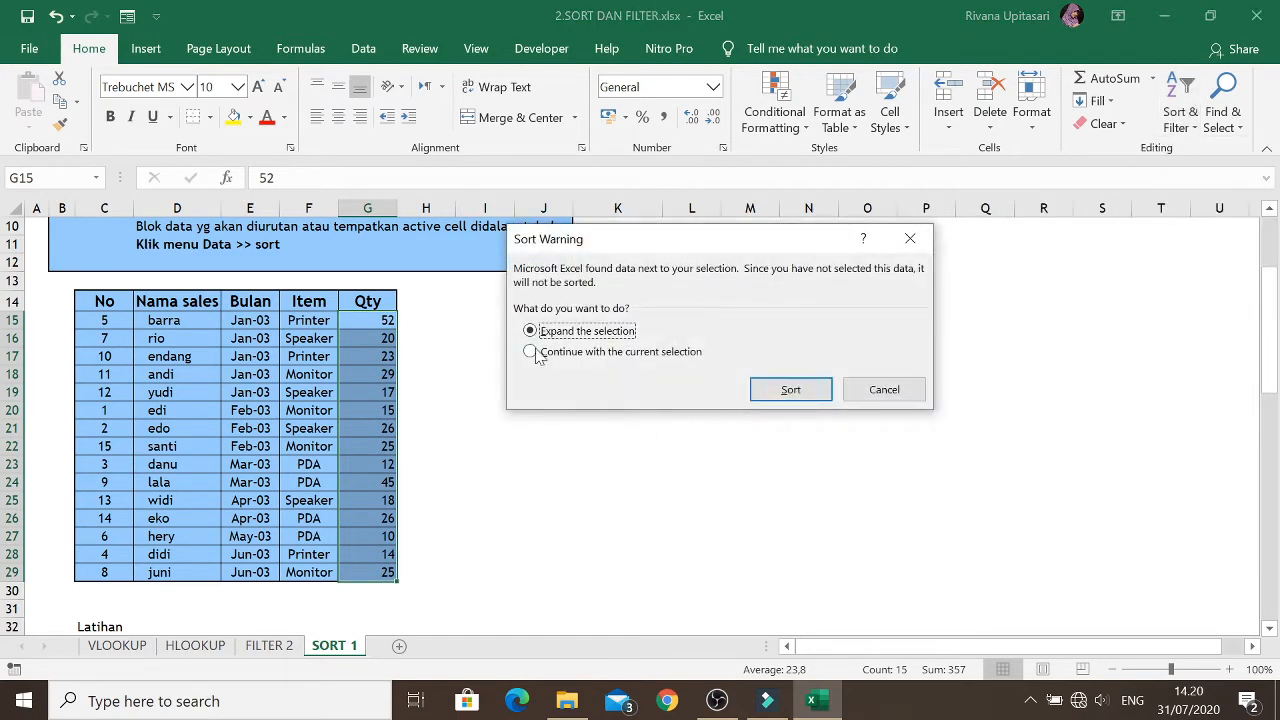
left_click(800, 394)
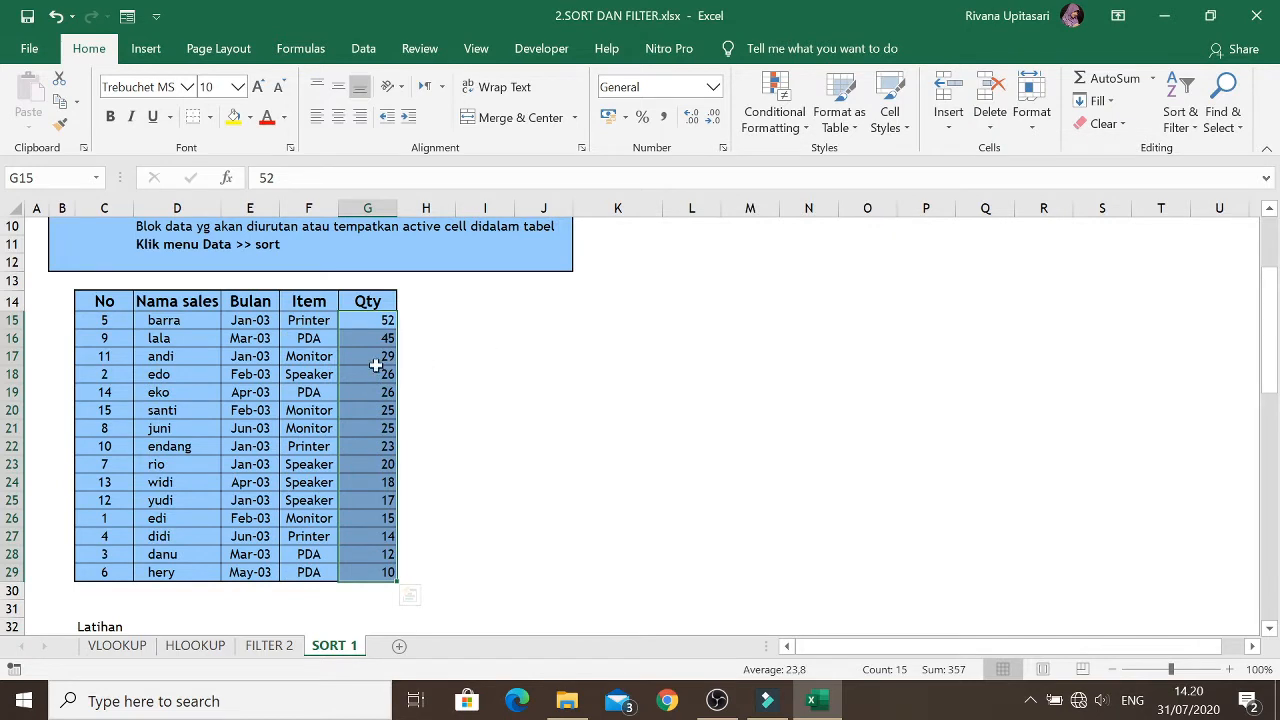
left_click(361, 320)
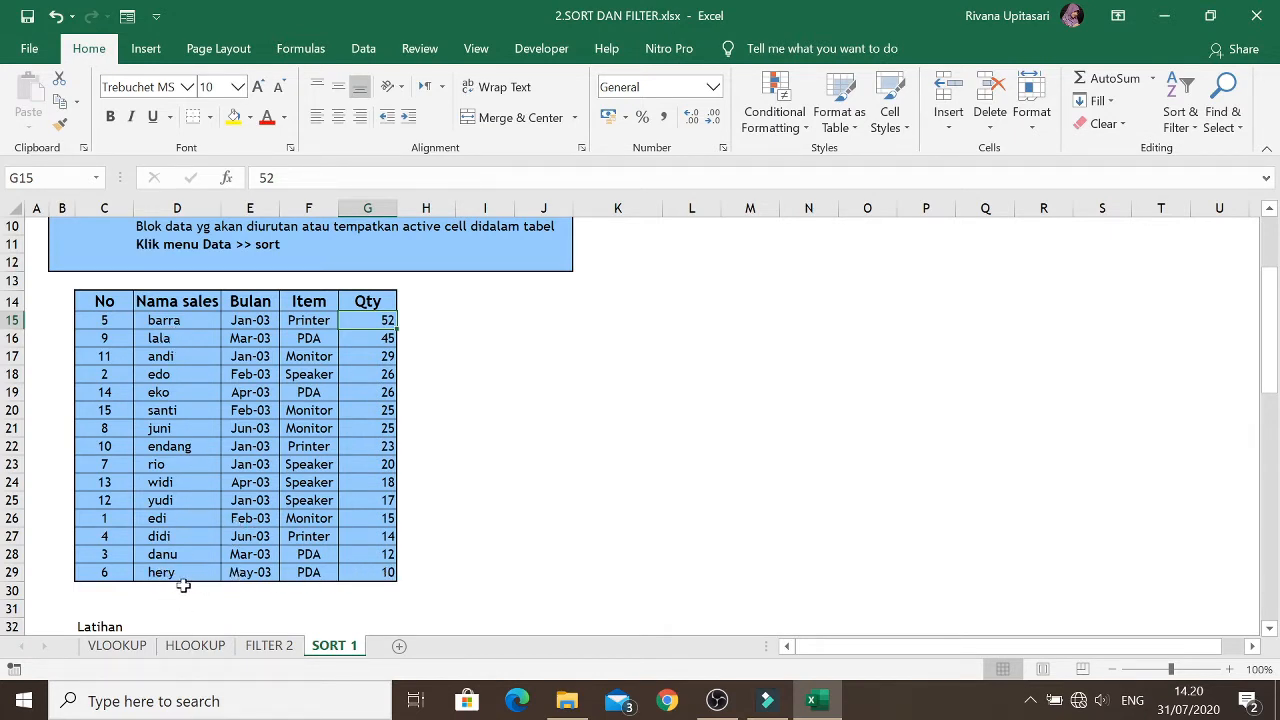
Examine the two Latihan tables and the sorting instructions beneath them
scroll(423, 377, "down", 5)
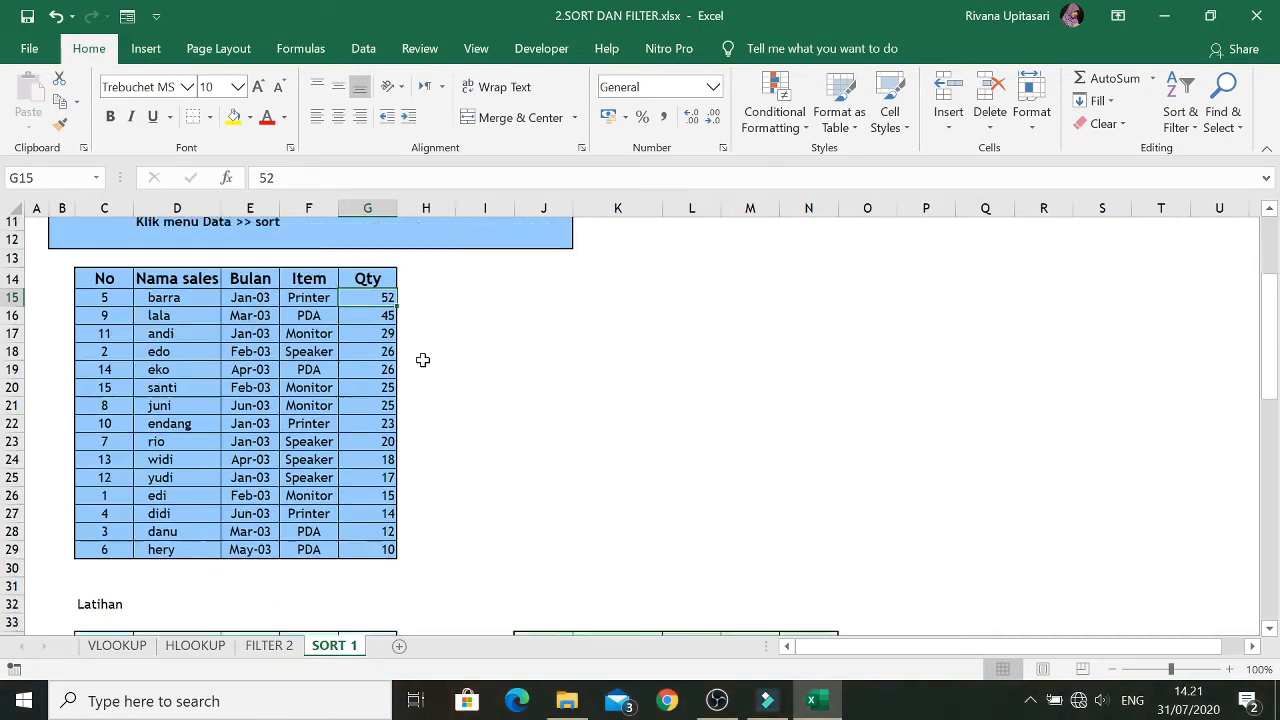
scroll(452, 366, "down", 1)
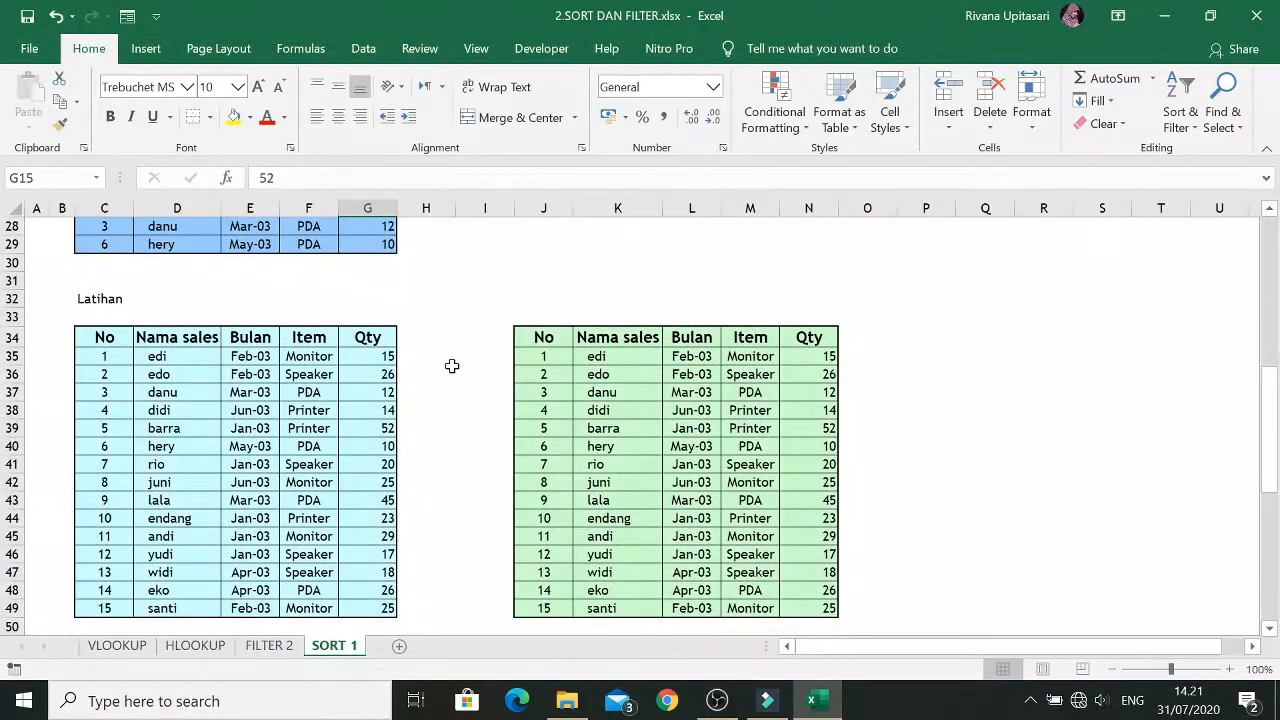
scroll(452, 366, "down", 1)
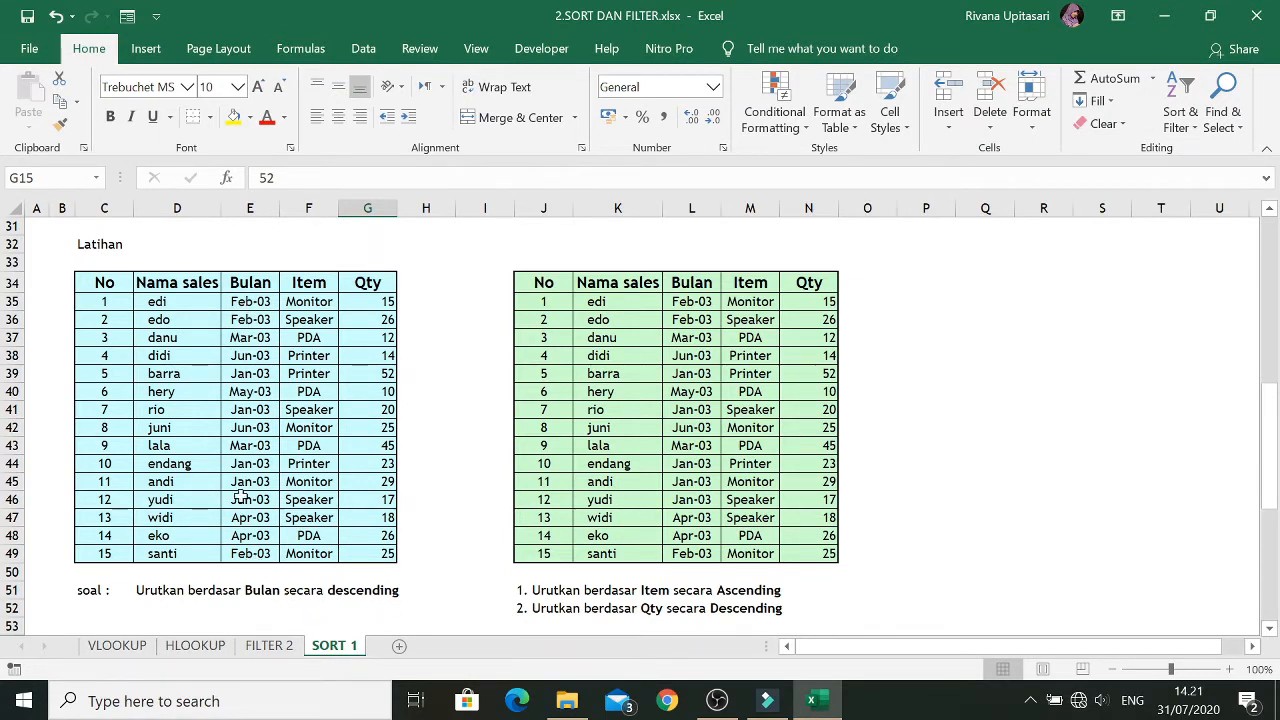
Sort the blue Latihan table by the Bulan values in E35:E49 from newest to oldest, expanding the selection to adjacent data
left_click_drag(250, 301, 250, 567)
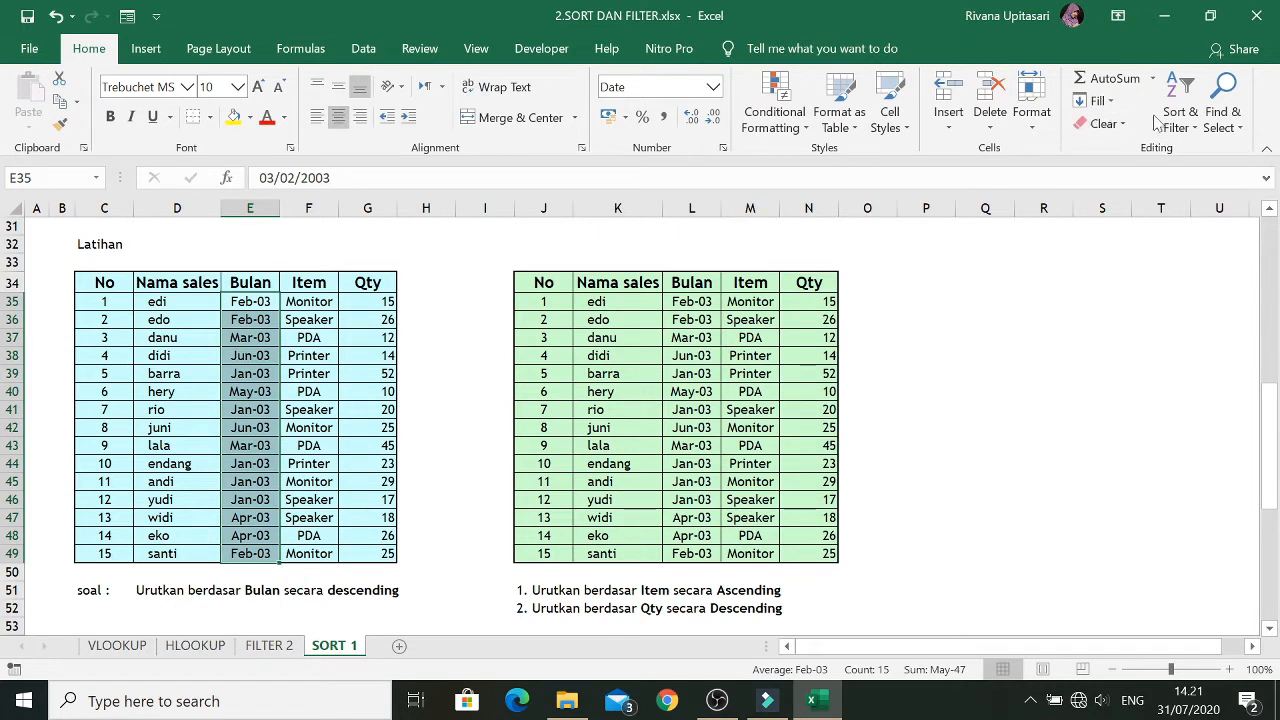
left_click(1184, 130)
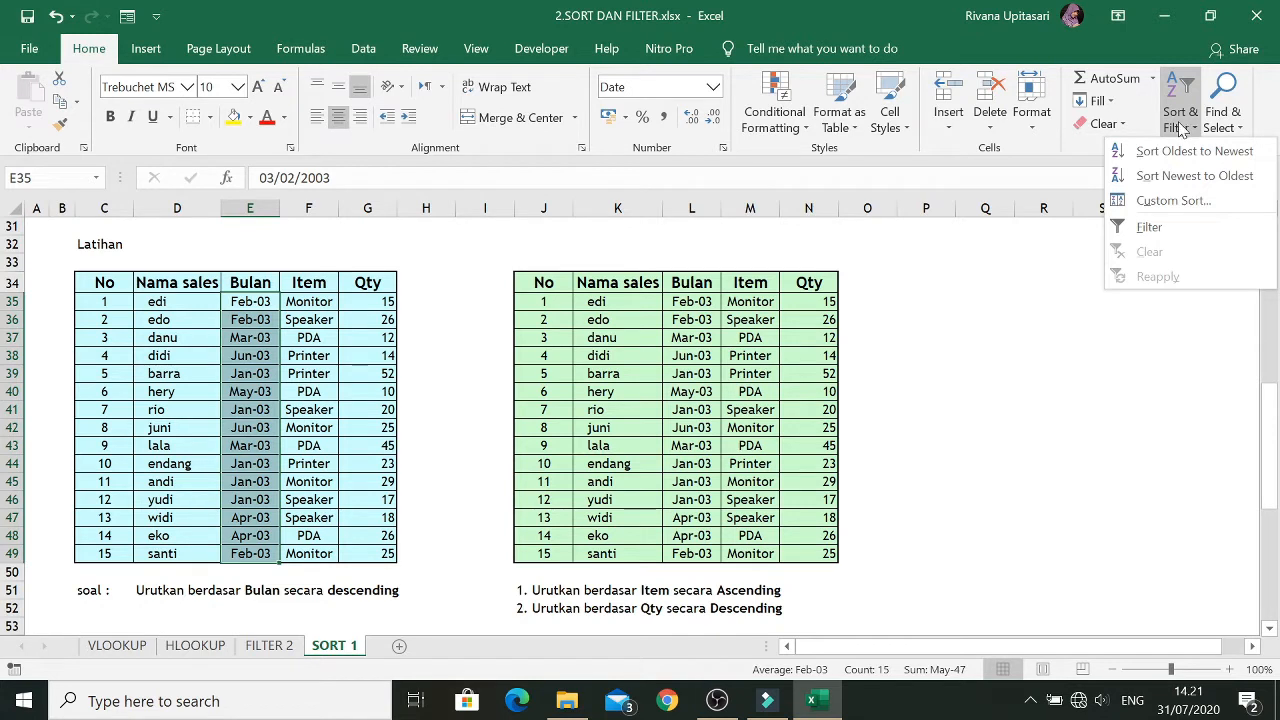
left_click(1120, 177)
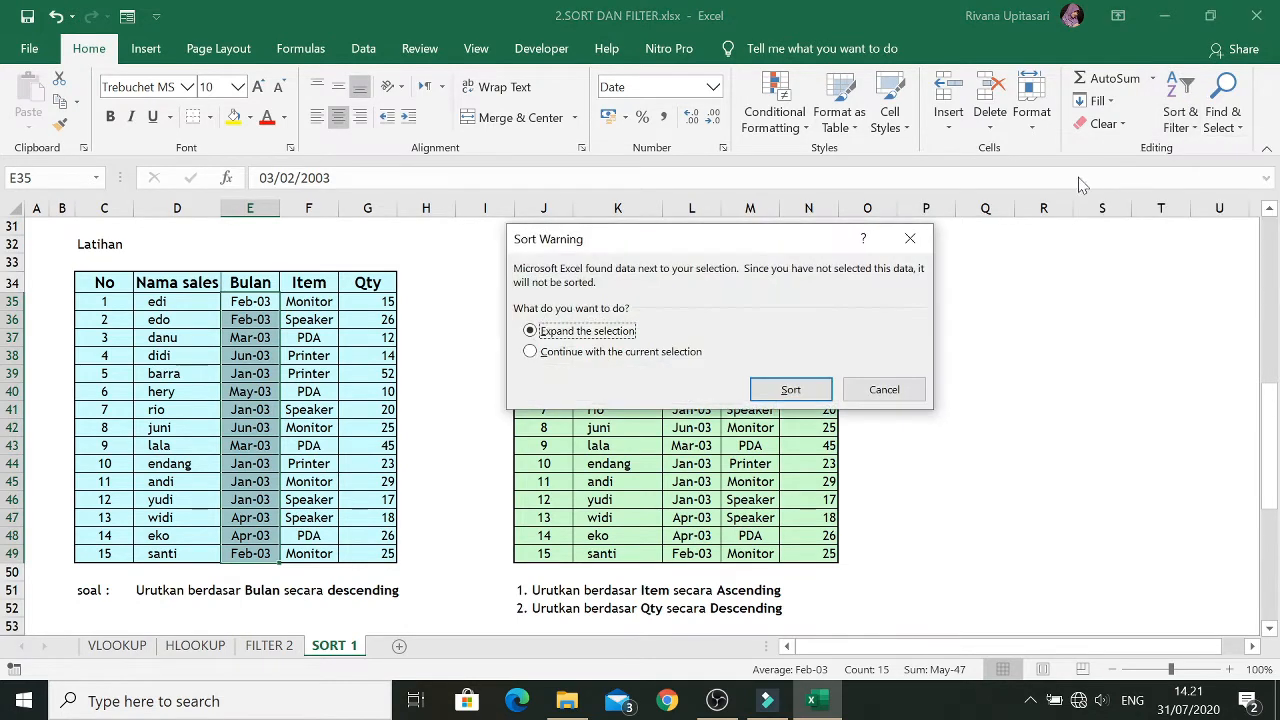
left_click(790, 390)
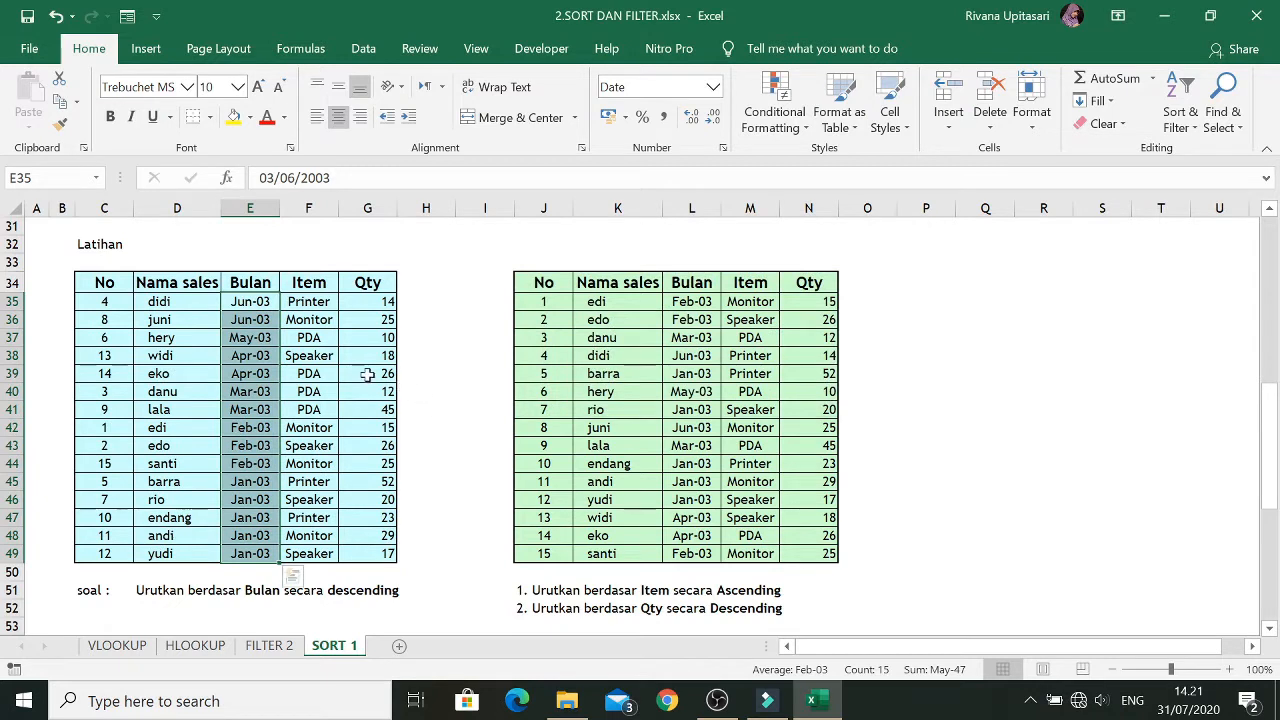
left_click(220, 301)
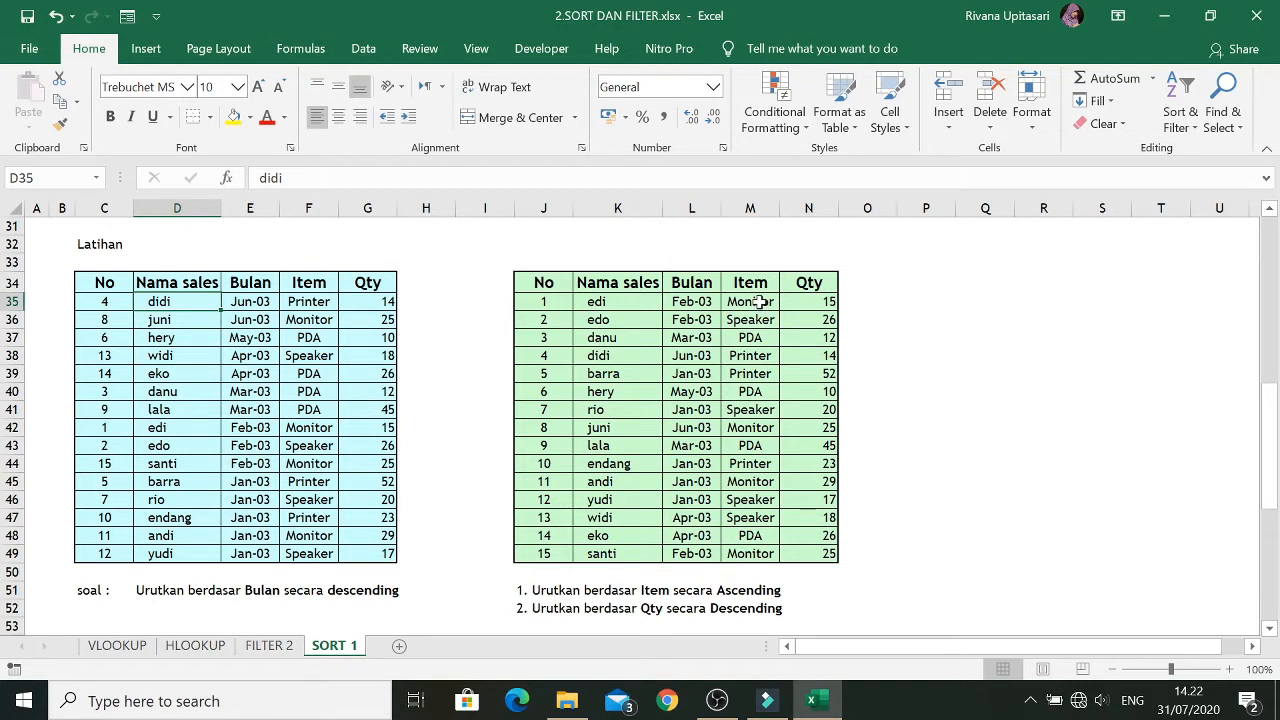
Sort the green Latihan table by the Item values in M35:M49 from A to Z, expanding the selection to adjacent data
left_click_drag(764, 301, 750, 551)
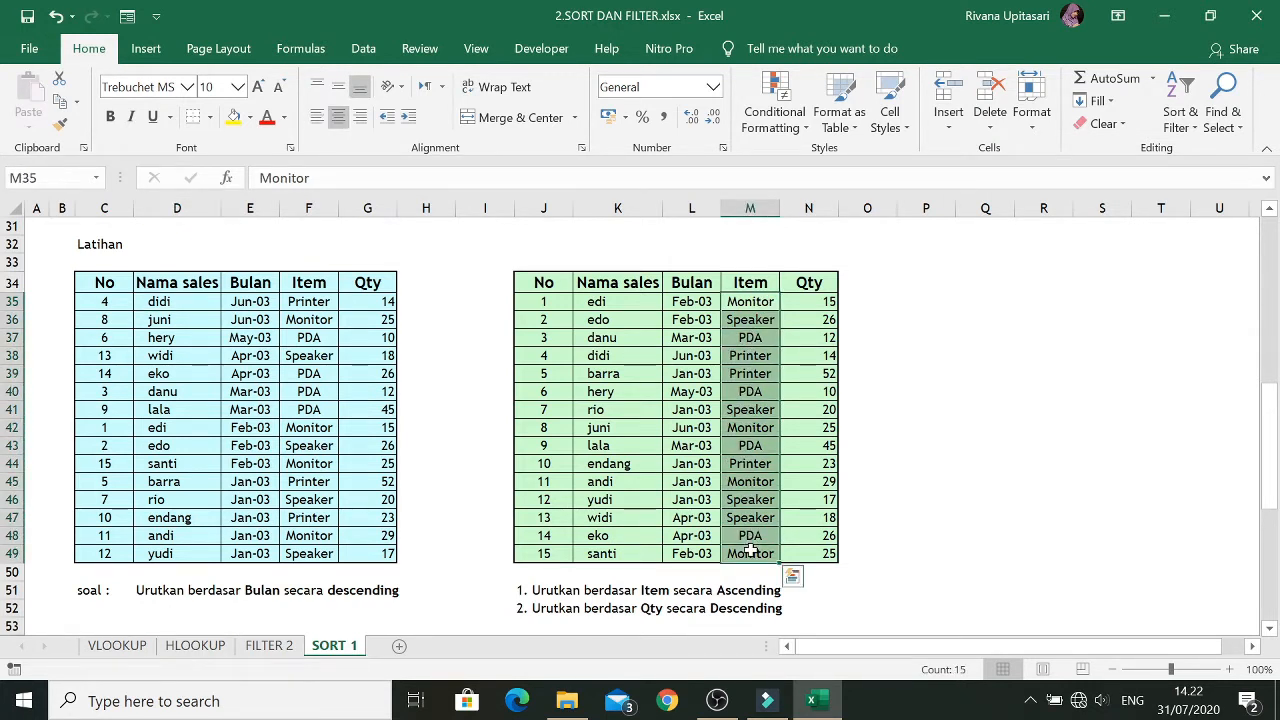
left_click(1182, 127)
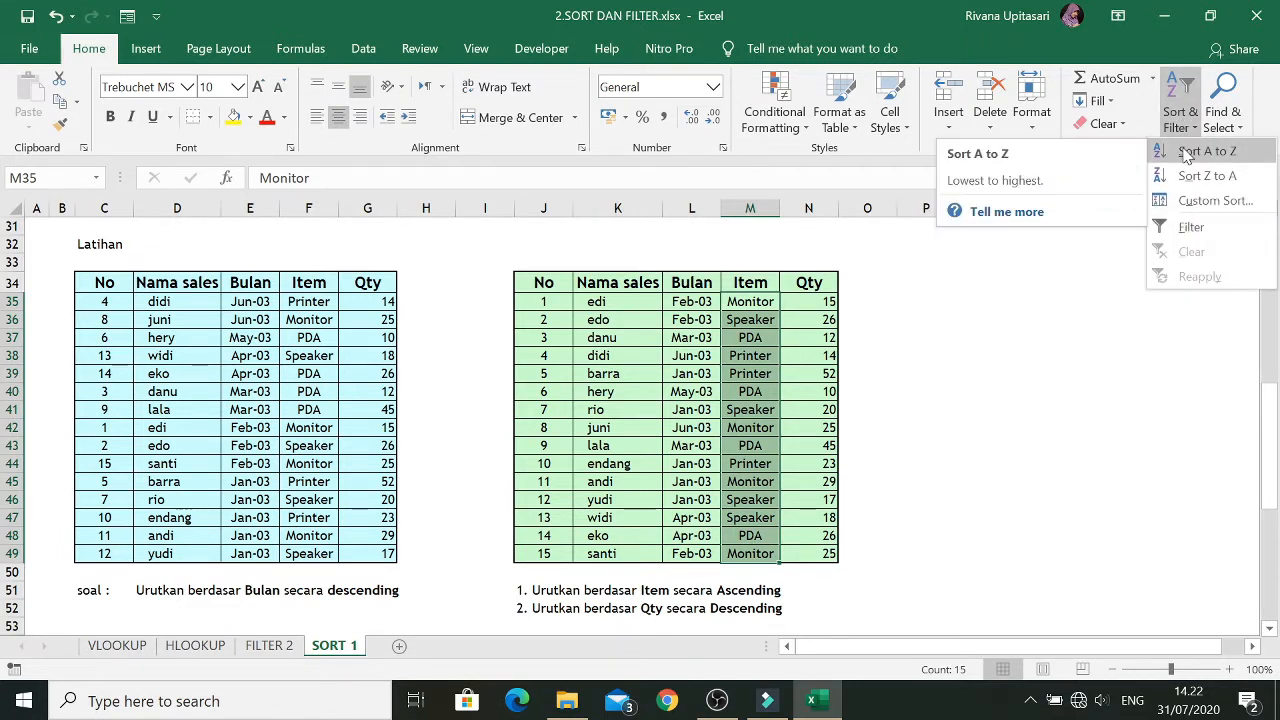
left_click(1200, 151)
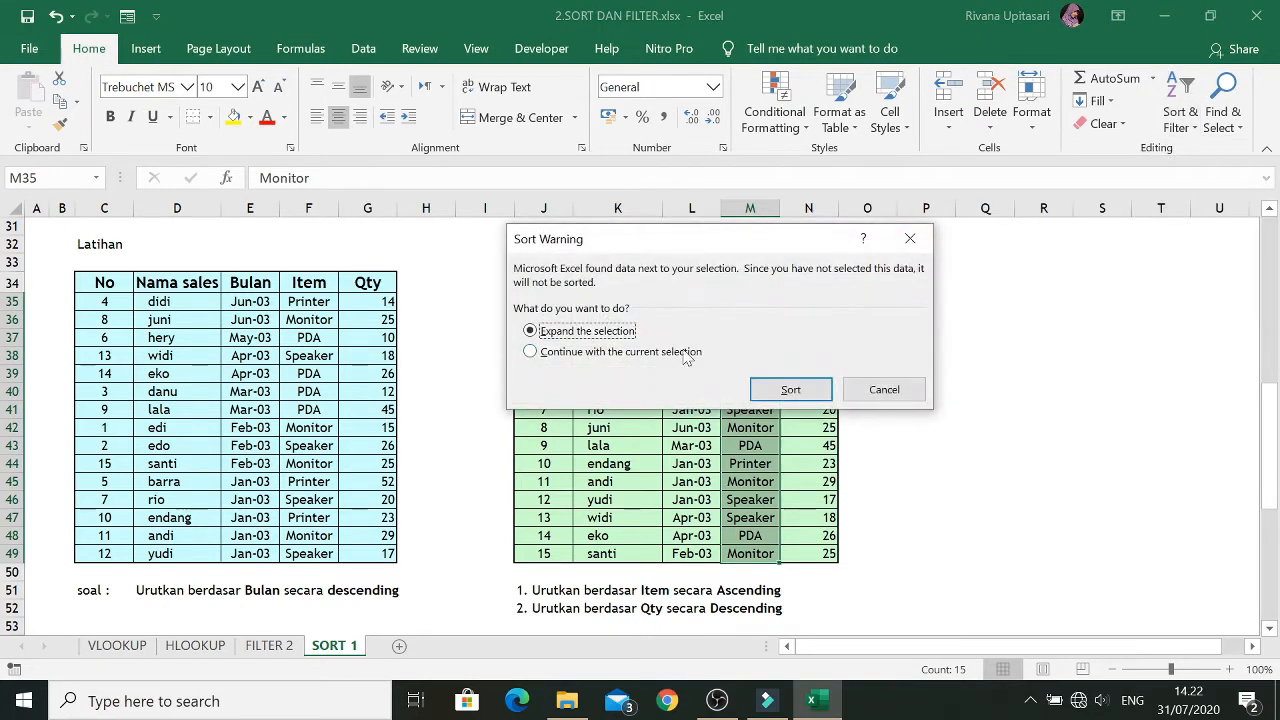
left_click(790, 390)
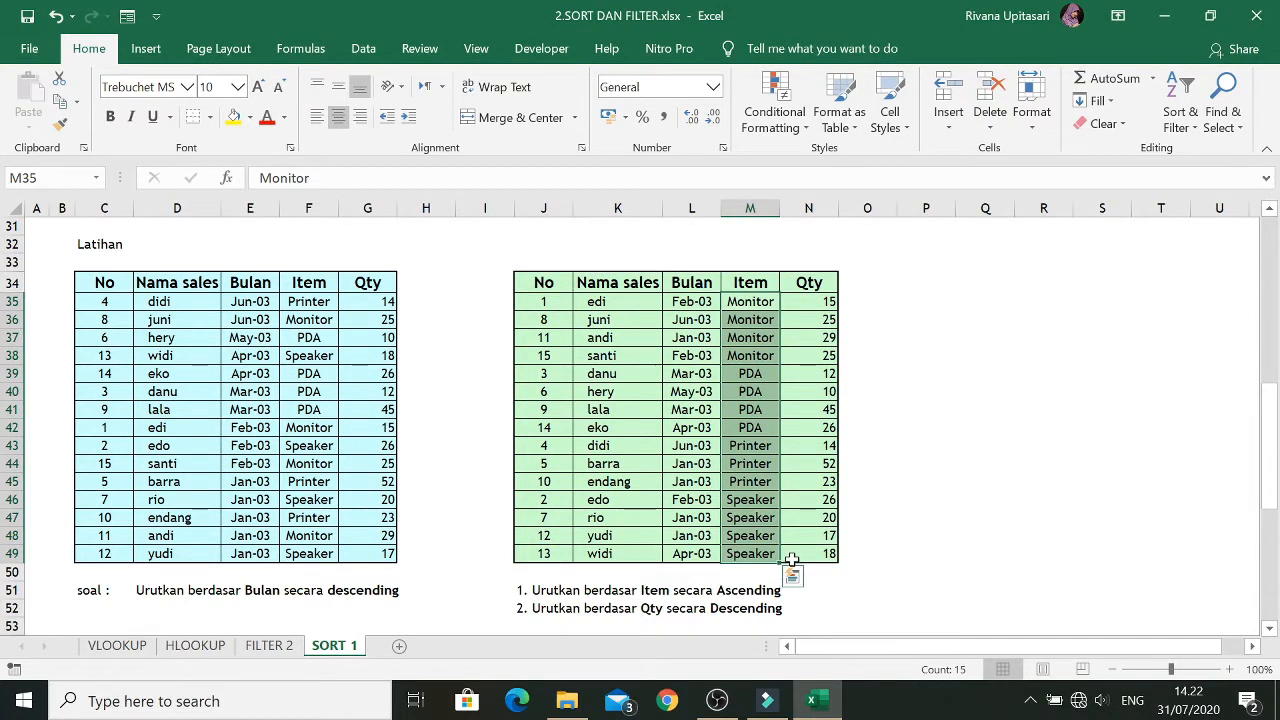
left_click(932, 517)
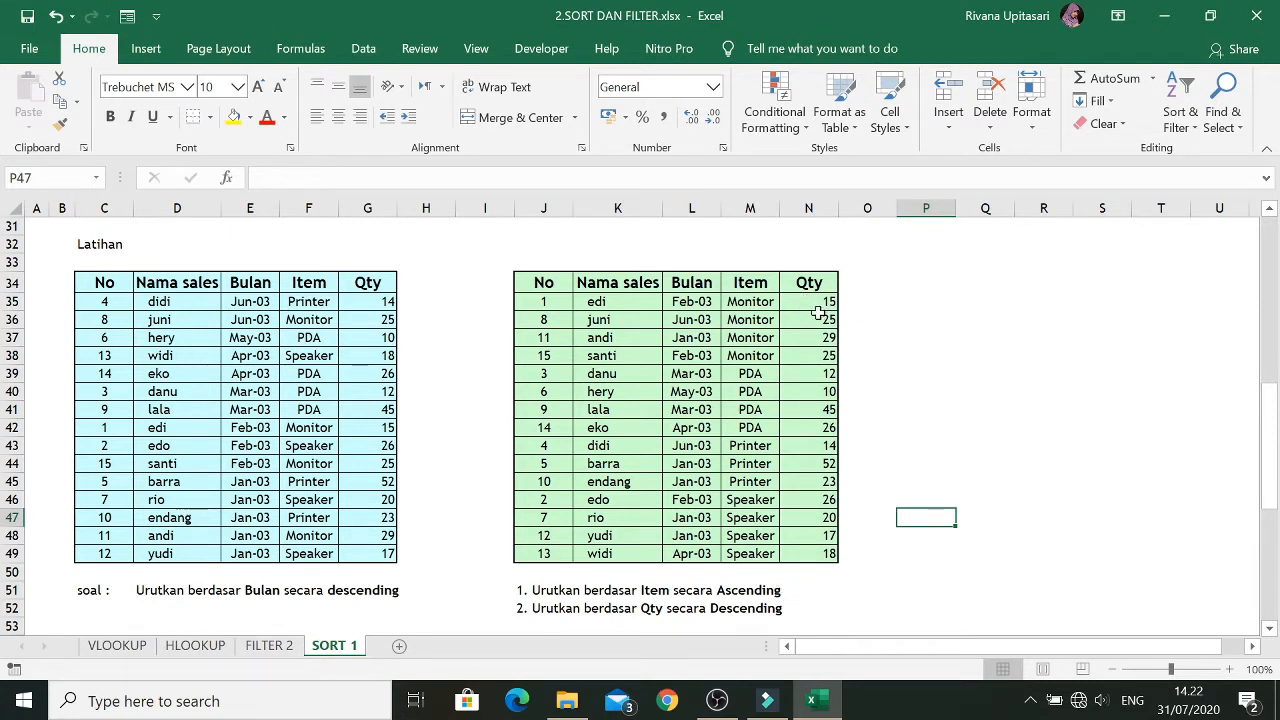
Sort the green Latihan table by the Qty values in N35:N49 from largest to smallest, expanding the selection to adjacent data
left_click_drag(808, 301, 818, 553)
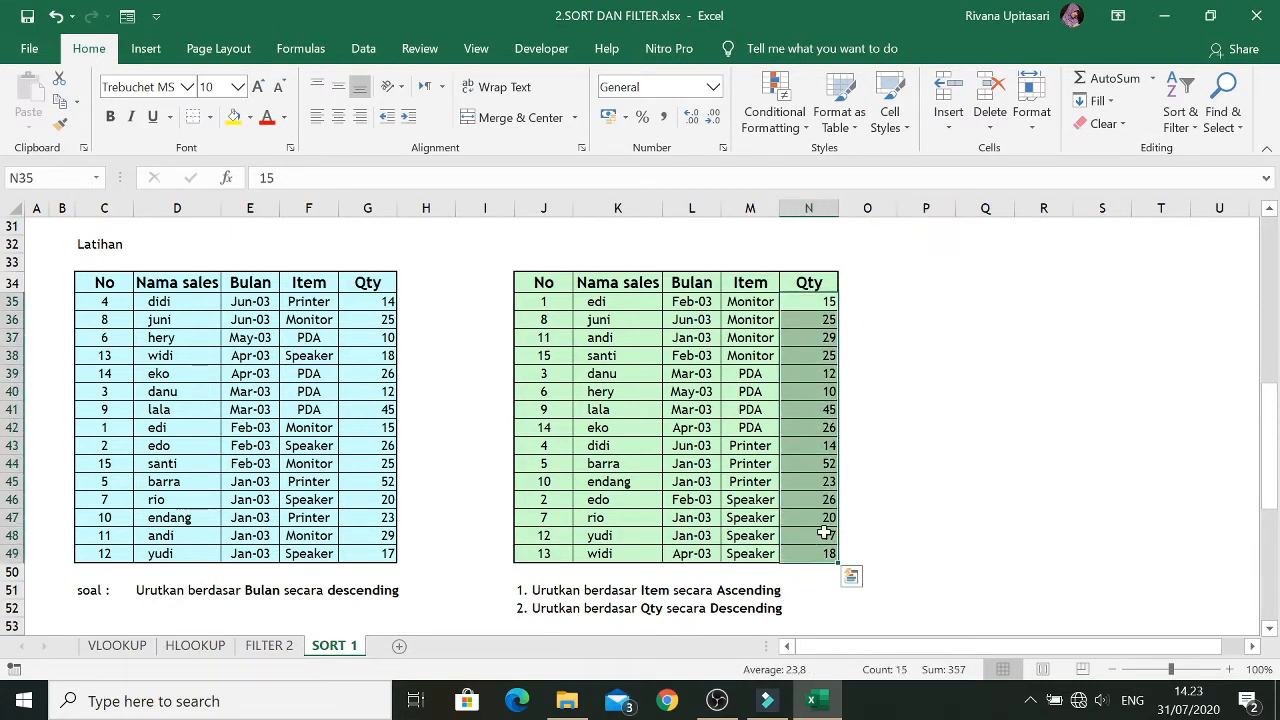
left_click(1182, 127)
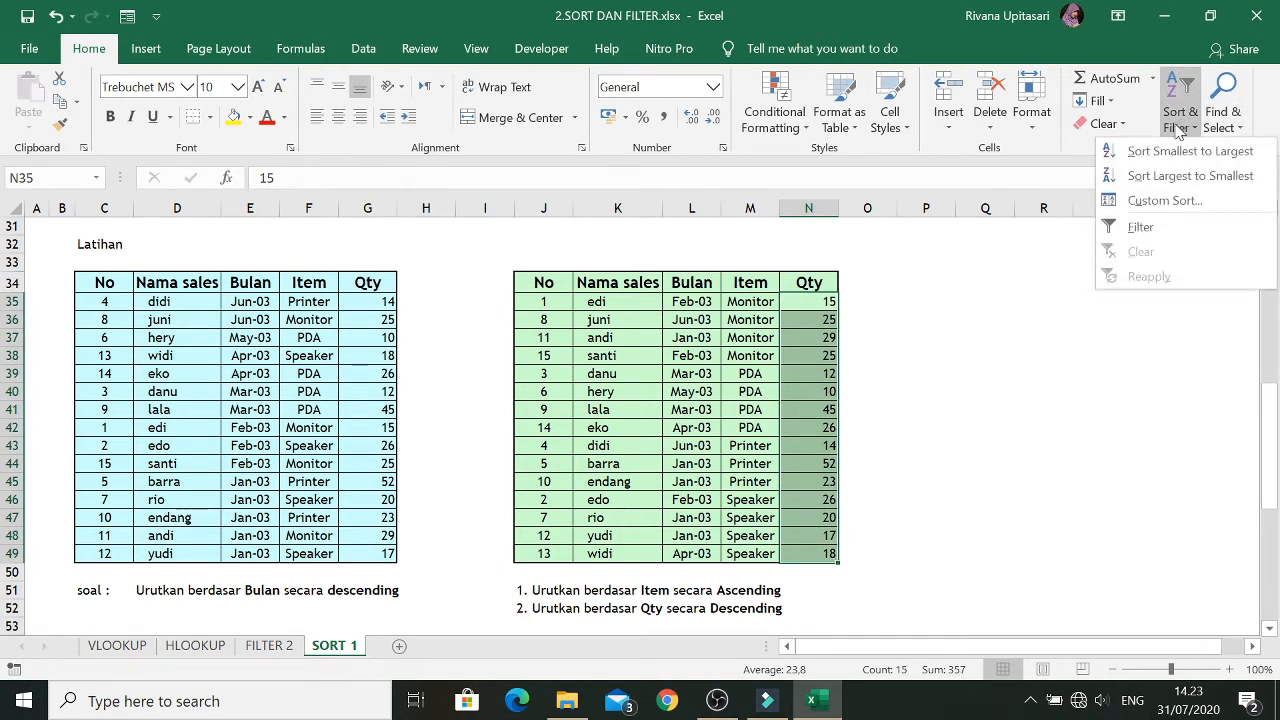
left_click(1113, 178)
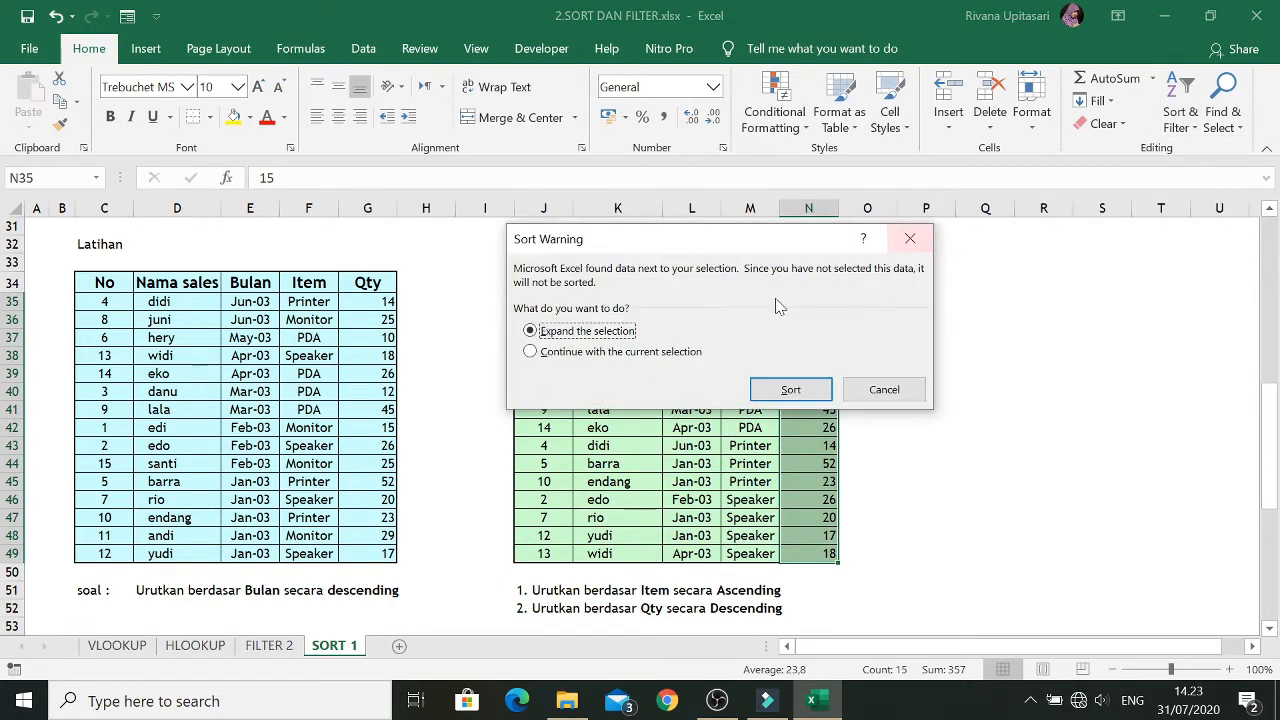
left_click(816, 390)
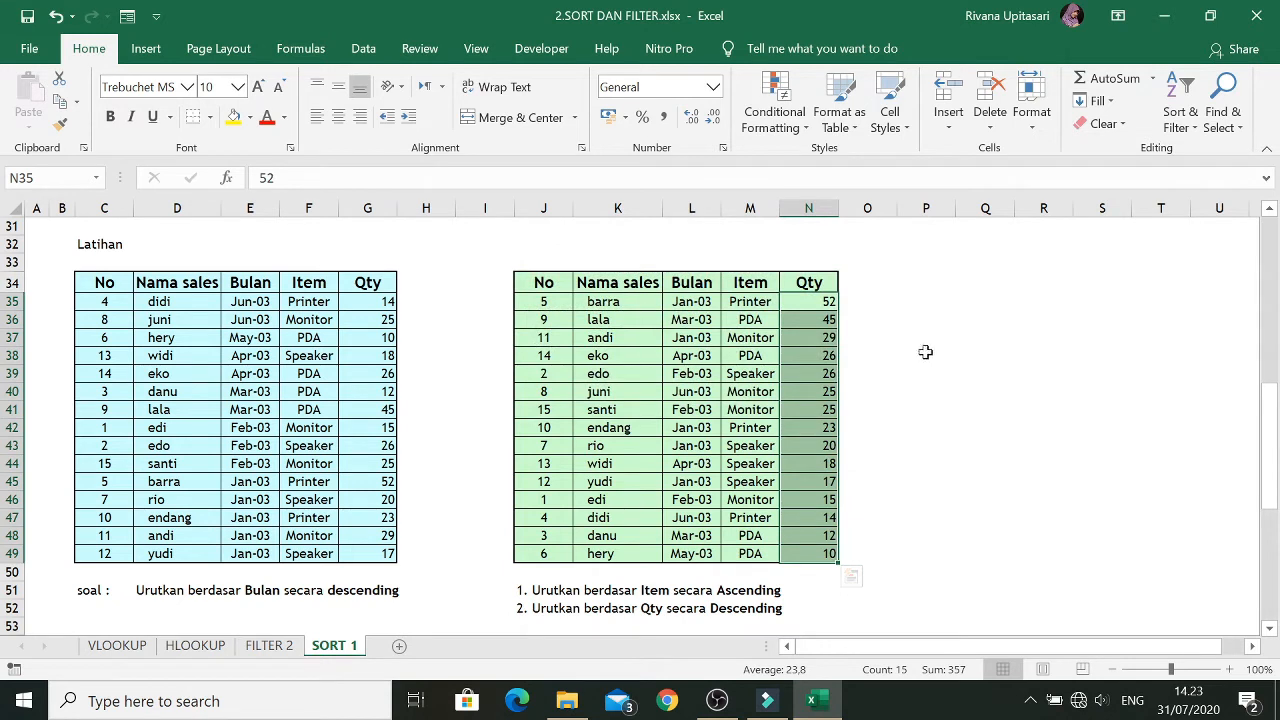
left_click(830, 306)
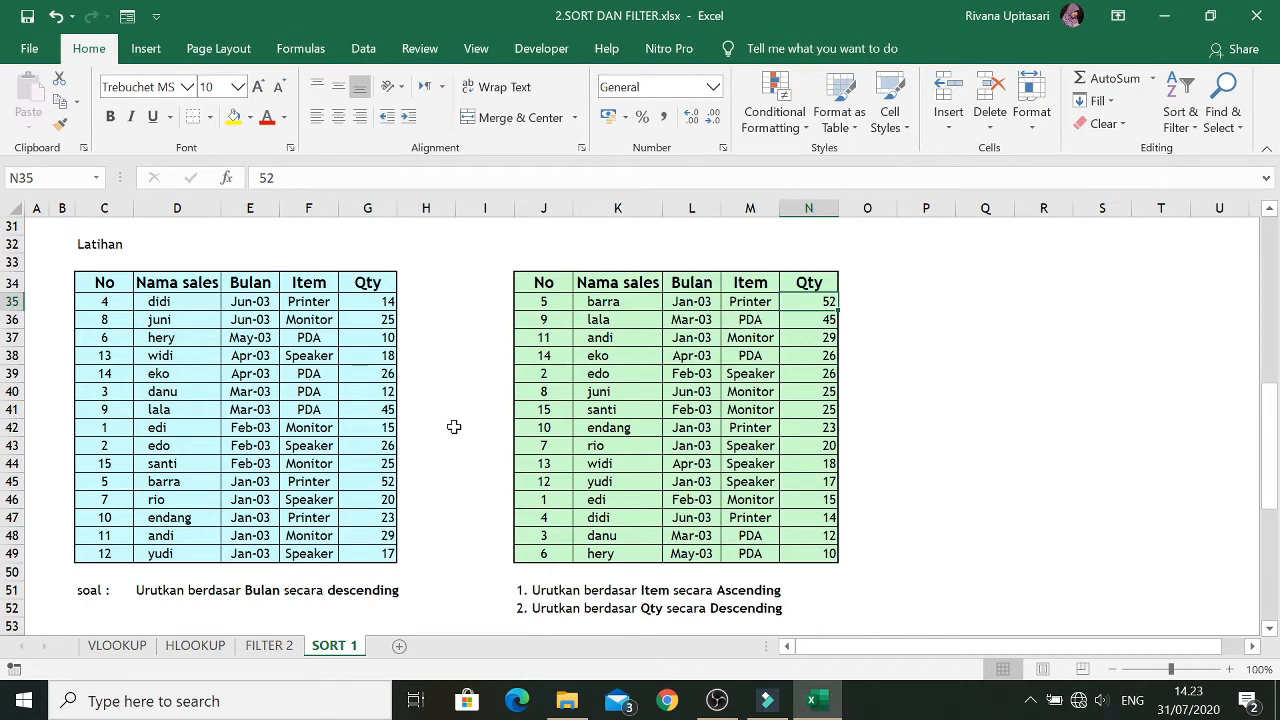
Sort the orange exercise table by the Bulan values in E56:E70 from oldest to newest, expanding the selection to adjacent data
scroll(454, 427, "down", 7)
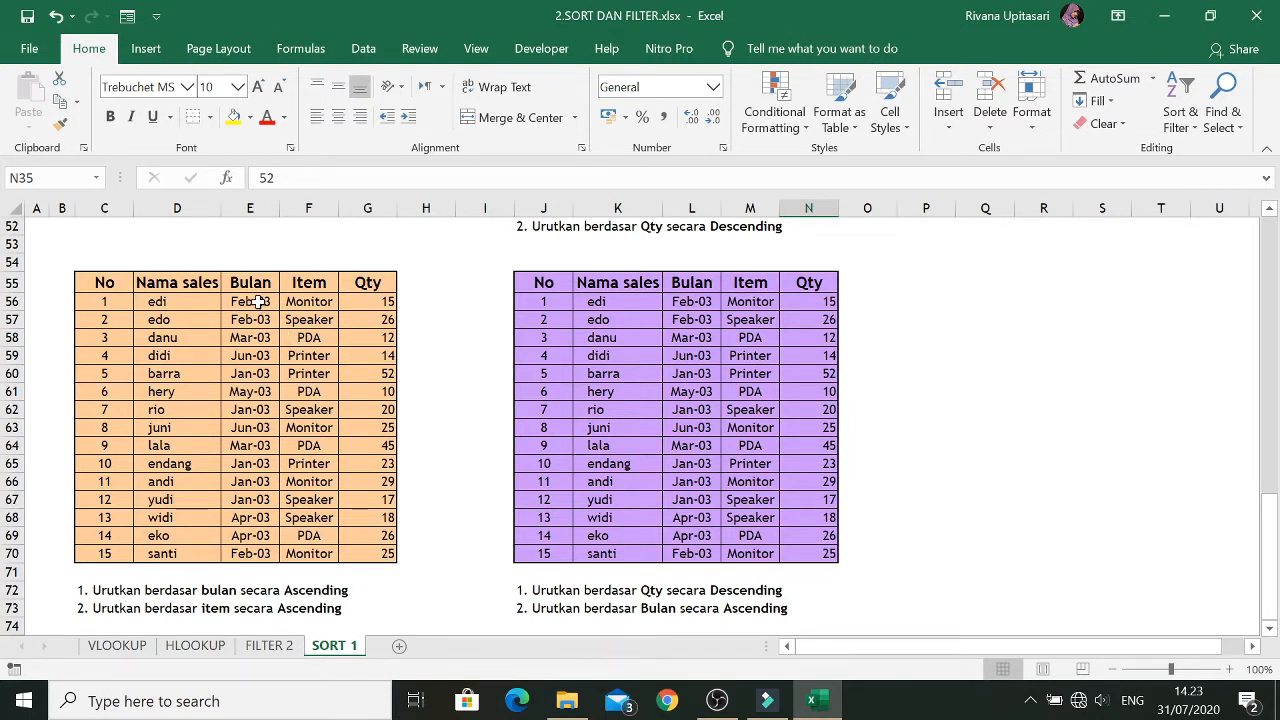
left_click_drag(258, 303, 265, 556)
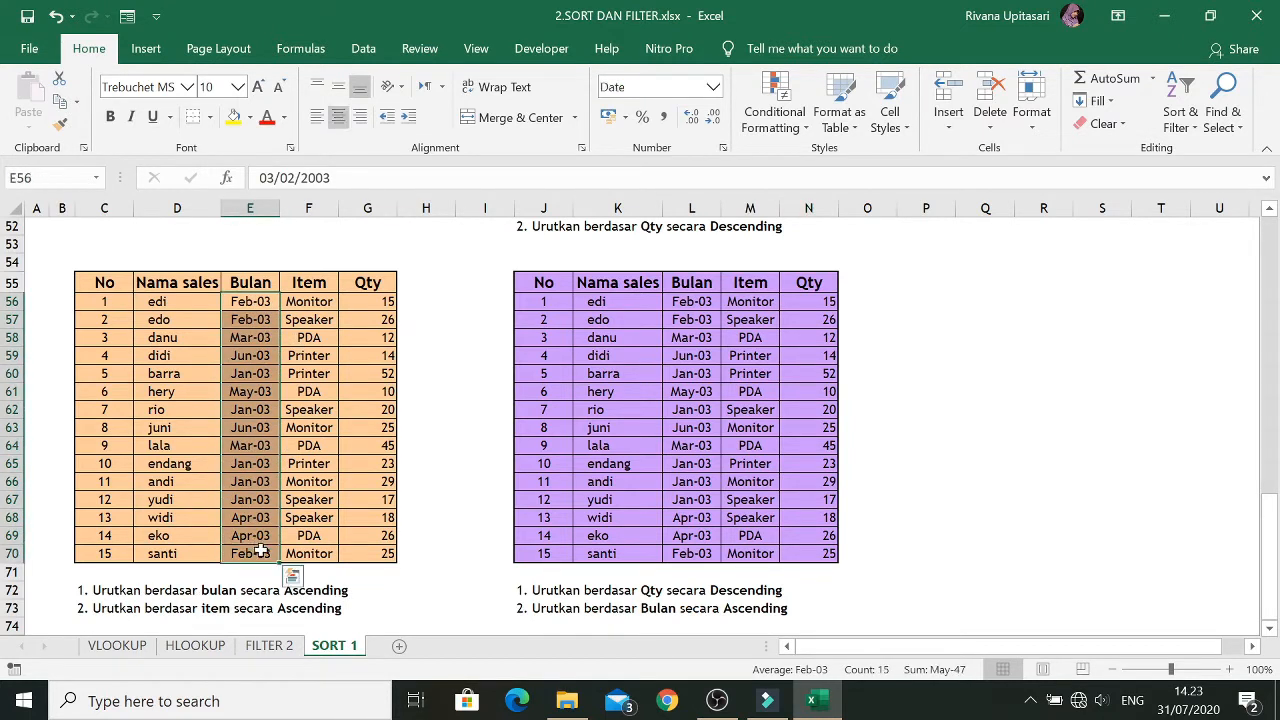
left_click(1182, 118)
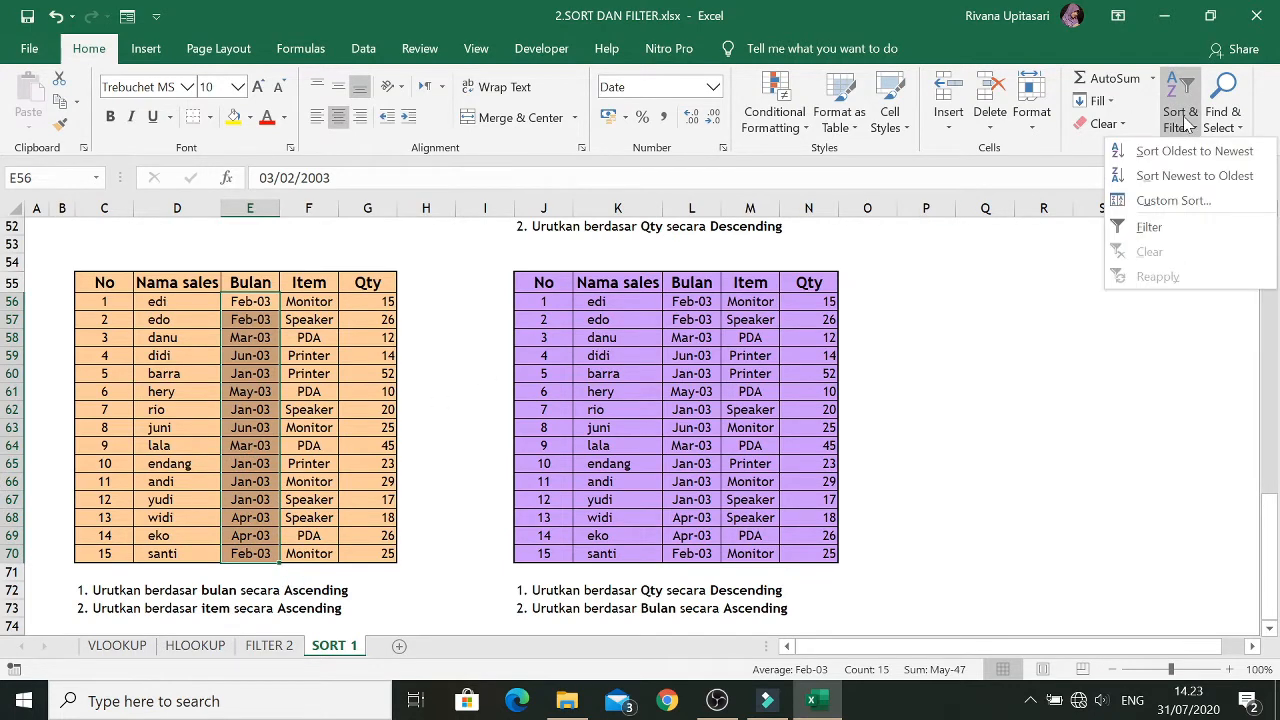
left_click(1128, 160)
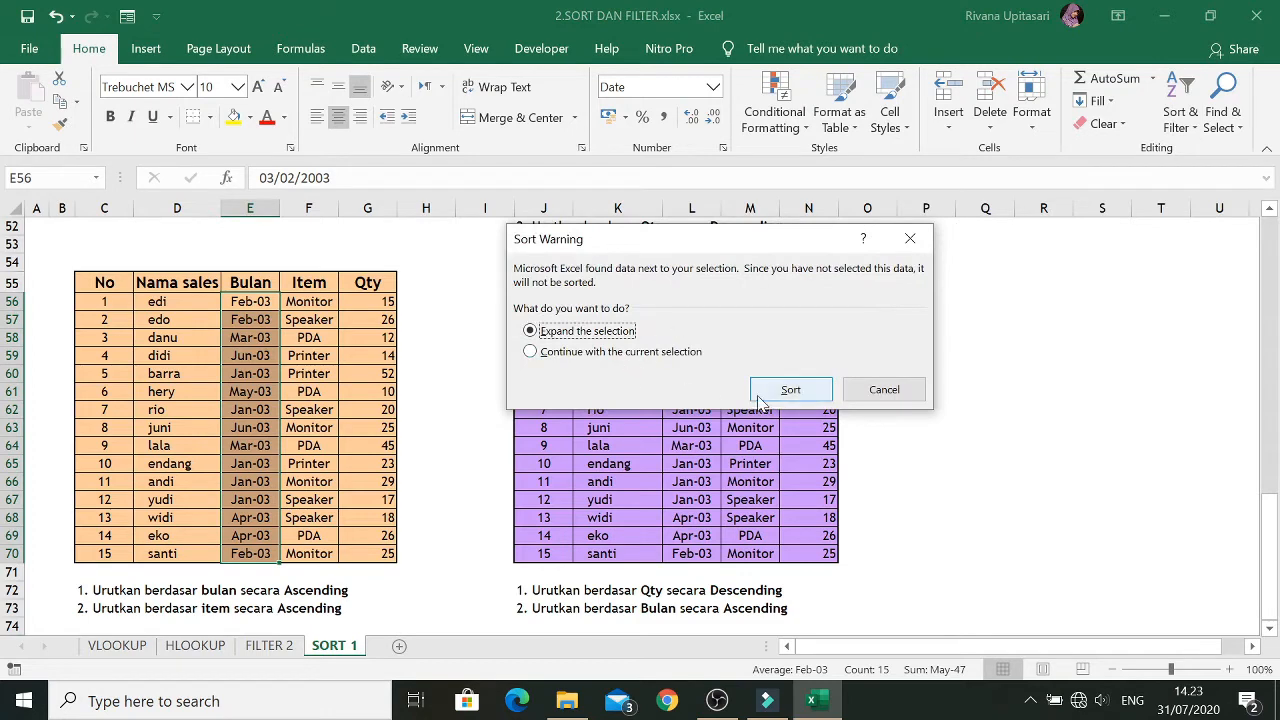
left_click(813, 394)
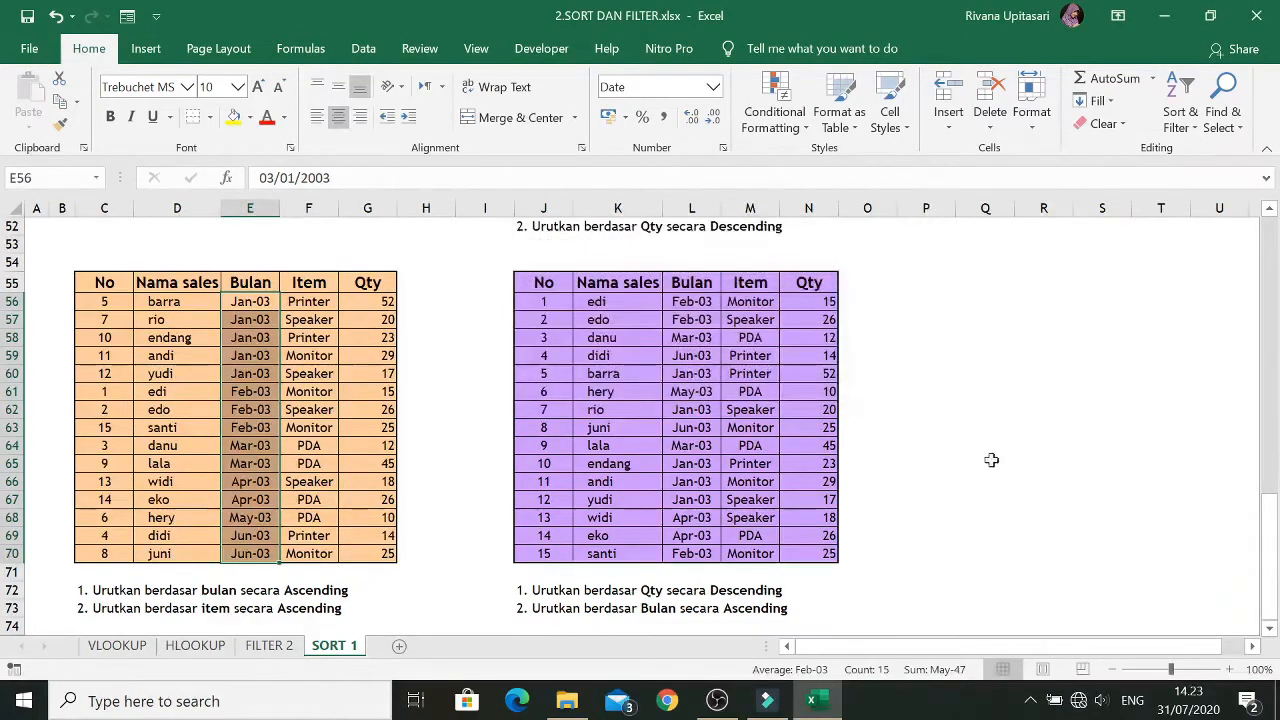
left_click(162, 304)
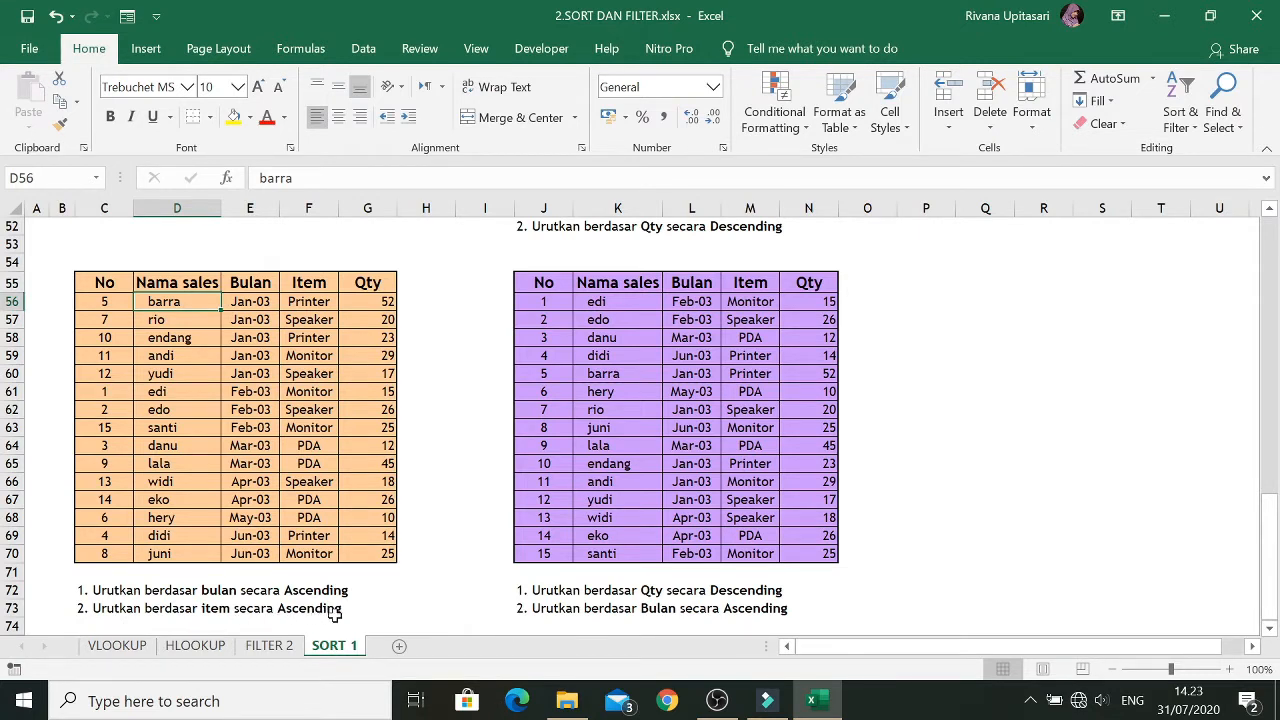
Sort the orange exercise table by the Item values in F56:F70 from A to Z, expanding the selection to adjacent data
left_click(316, 302)
left_click_drag(316, 302, 306, 545)
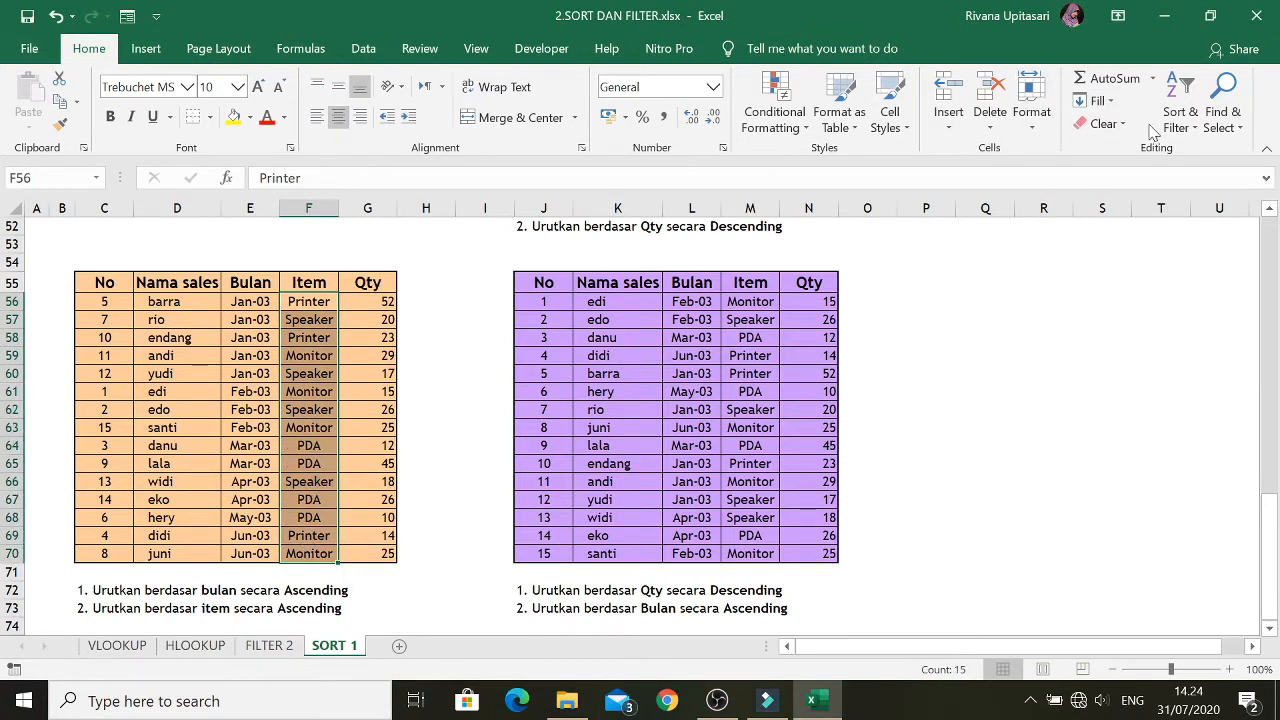
left_click(1182, 126)
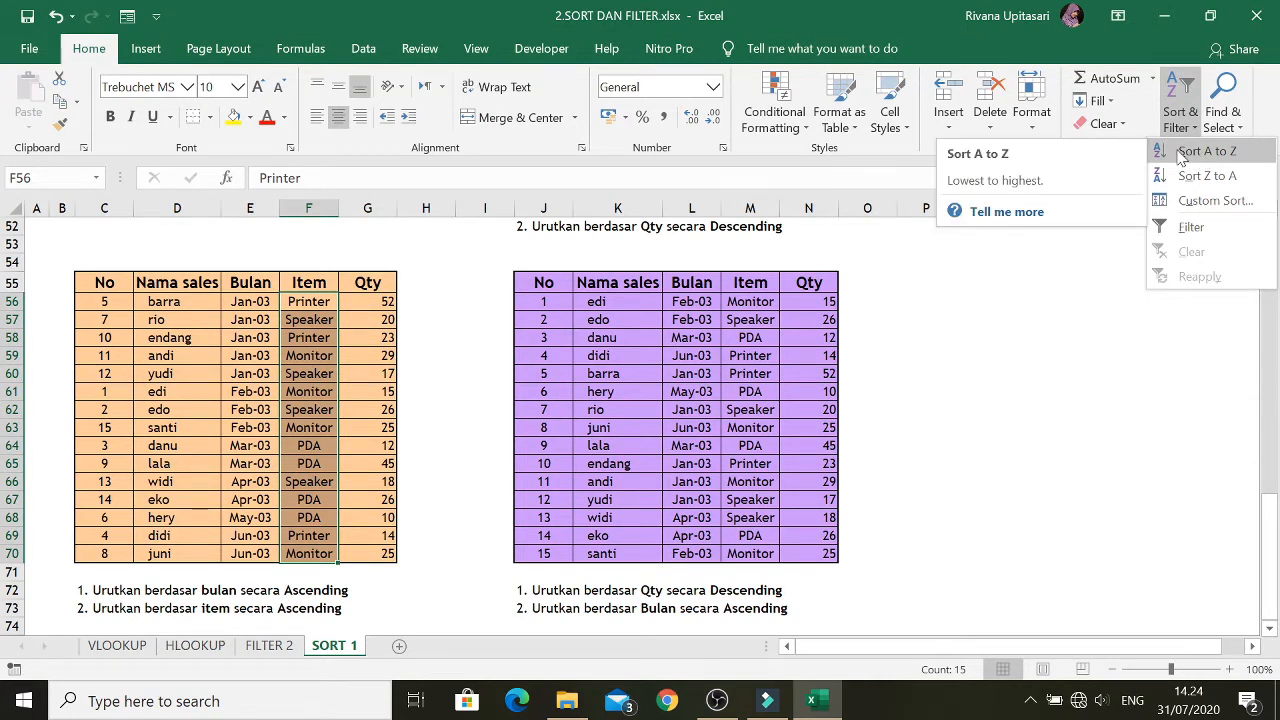
left_click(1181, 153)
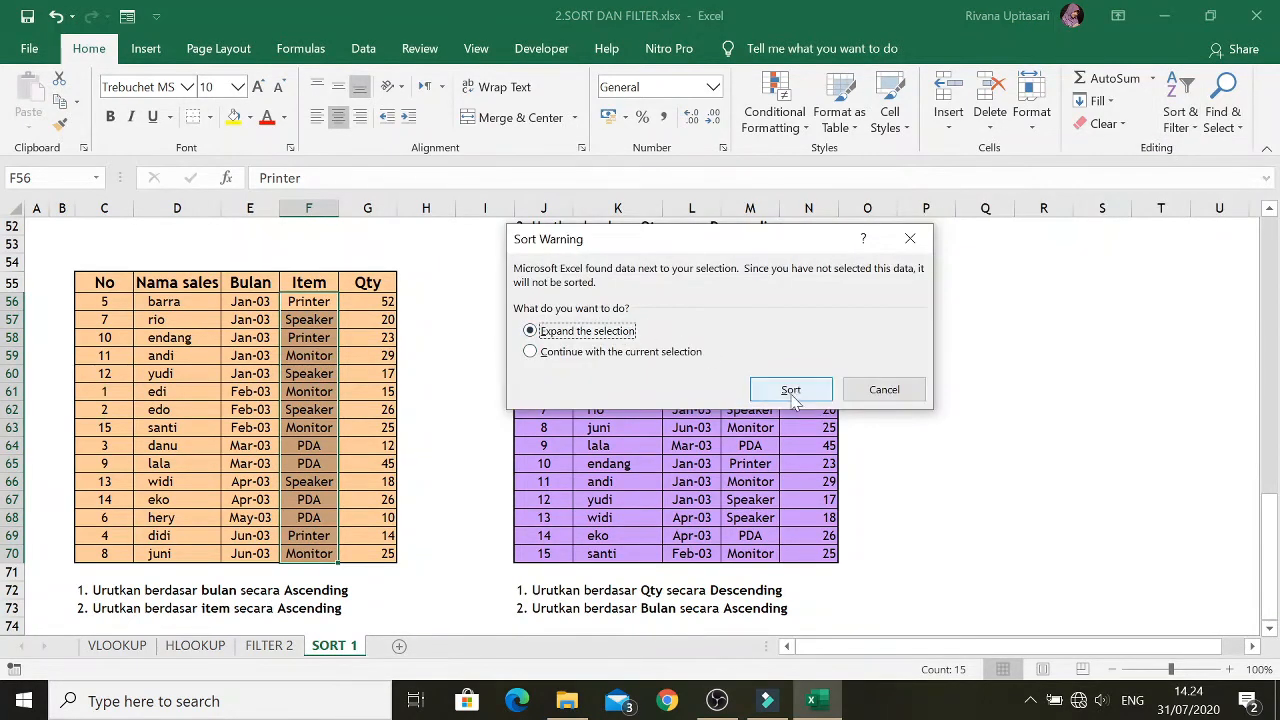
left_click(809, 392)
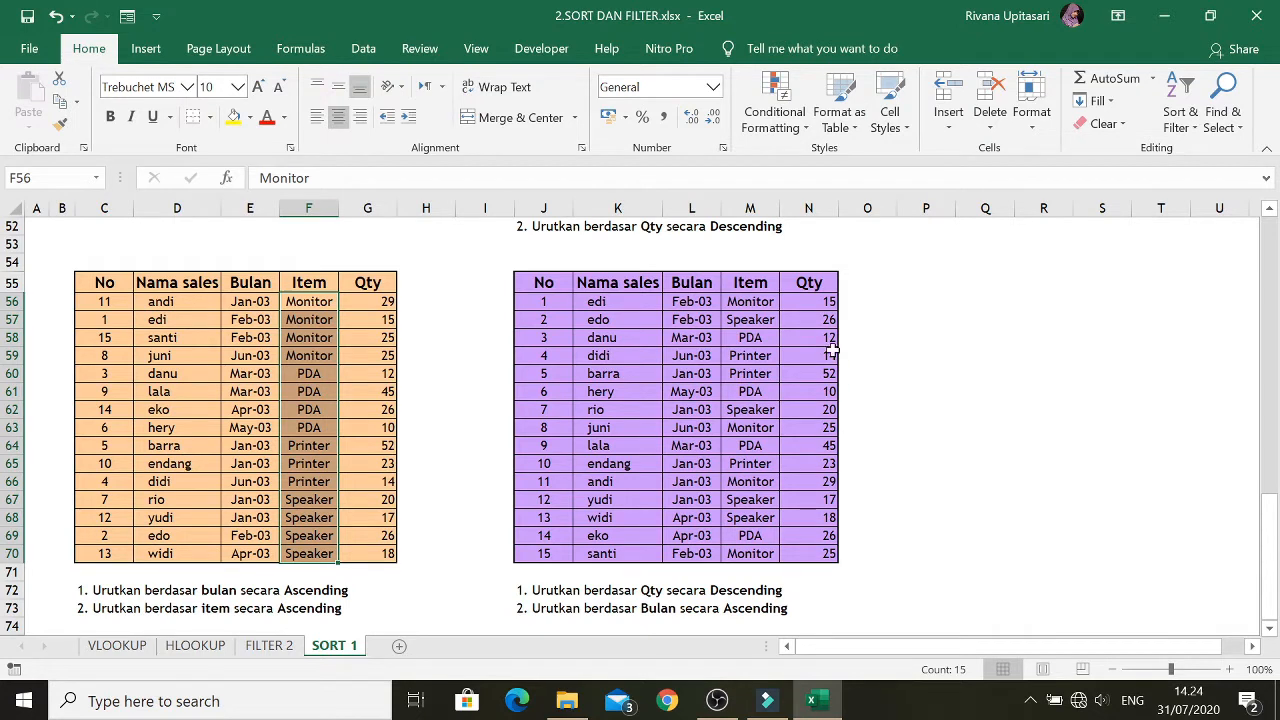
Sort the purple exercise table by the Qty values in N56:N70 from largest to smallest, expanding the selection to adjacent data
left_click_drag(808, 301, 820, 556)
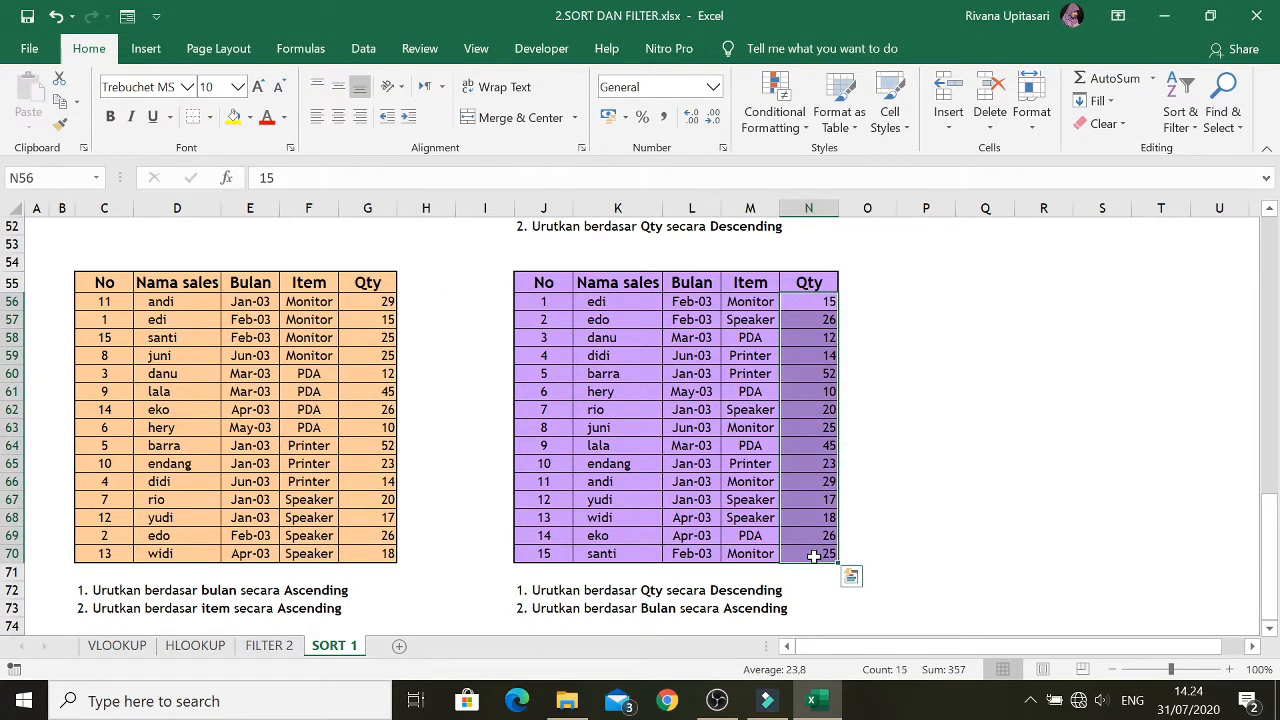
left_click(1181, 125)
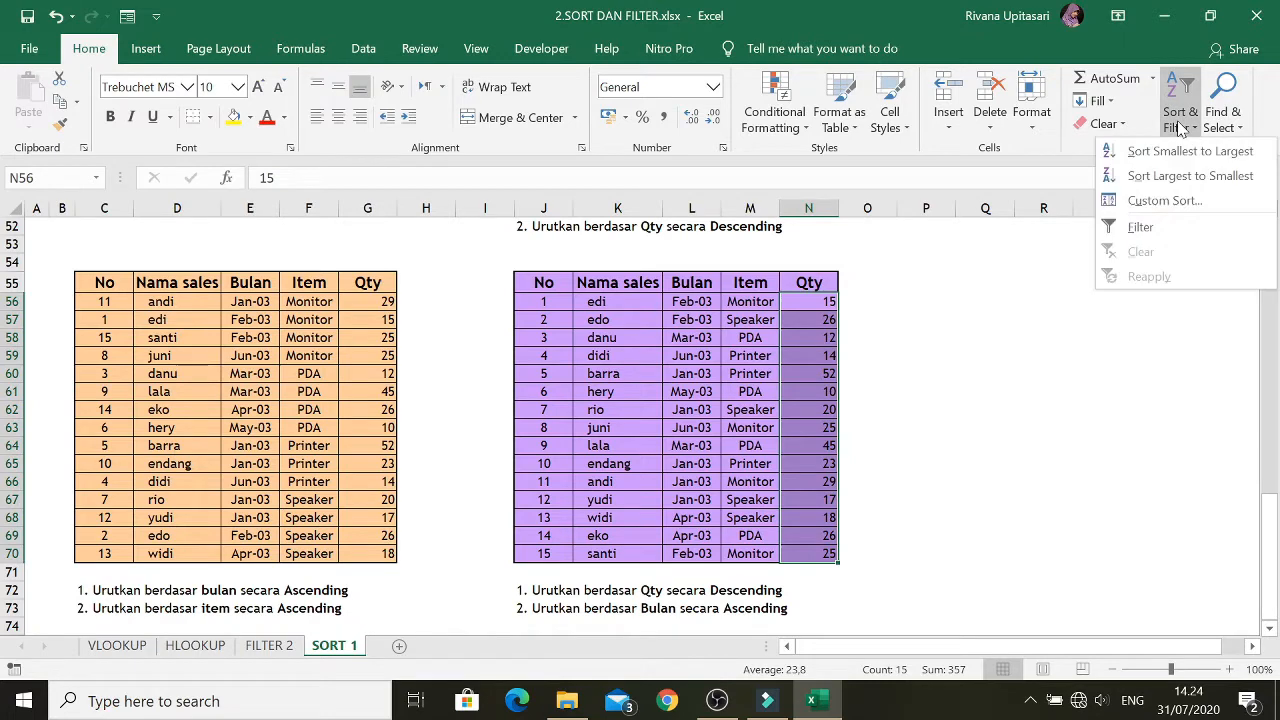
left_click(1124, 180)
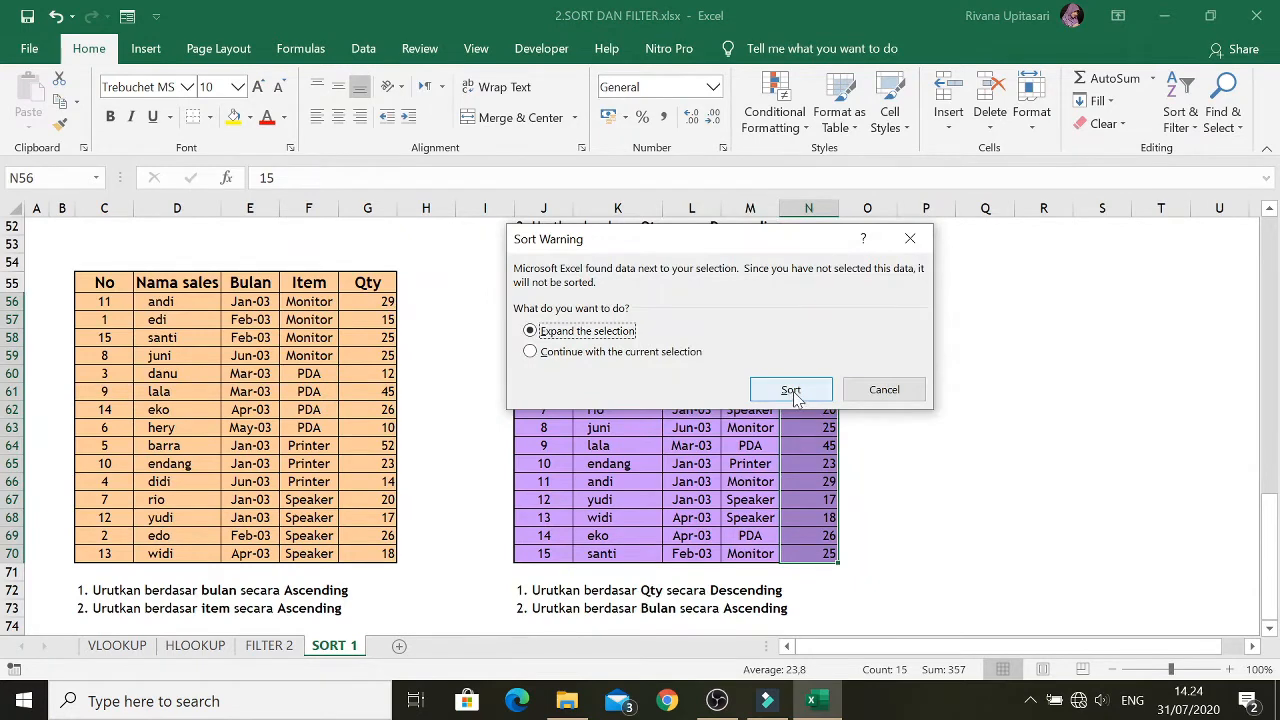
left_click(791, 391)
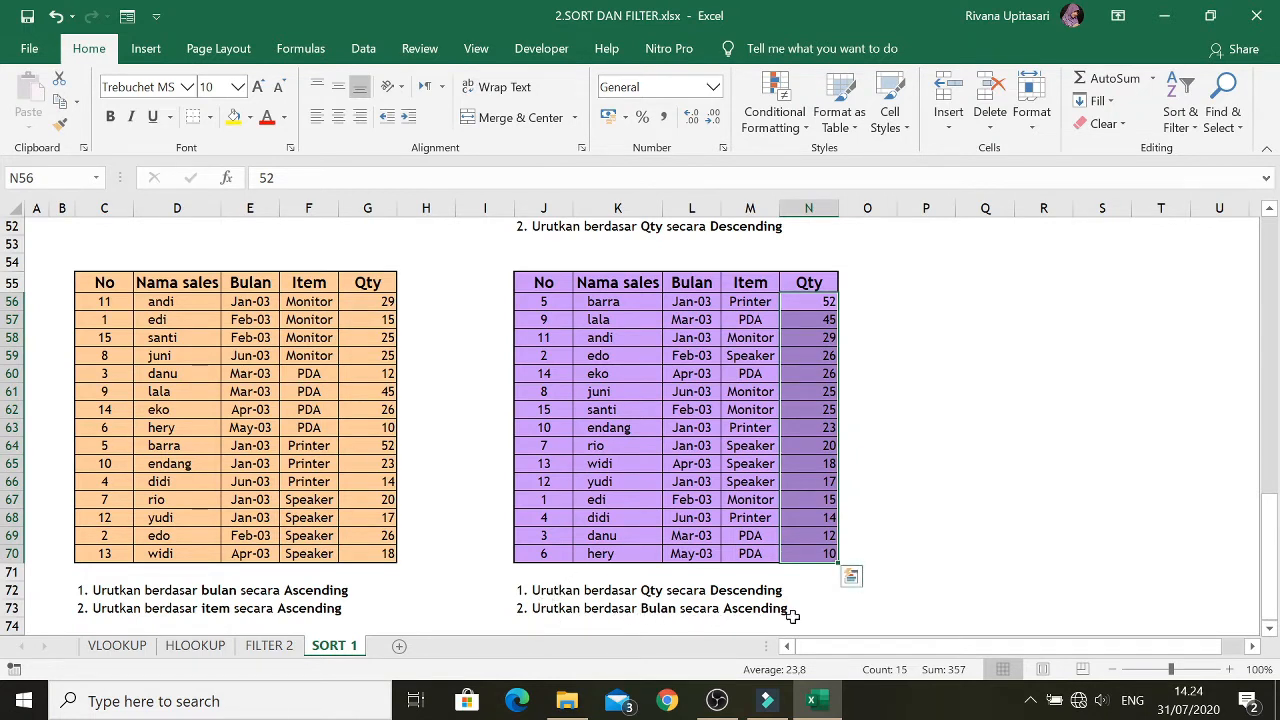
Sort the purple exercise table by the Bulan values in L56:L70 from oldest to newest, expanding the selection to adjacent data
left_click_drag(691, 301, 689, 555)
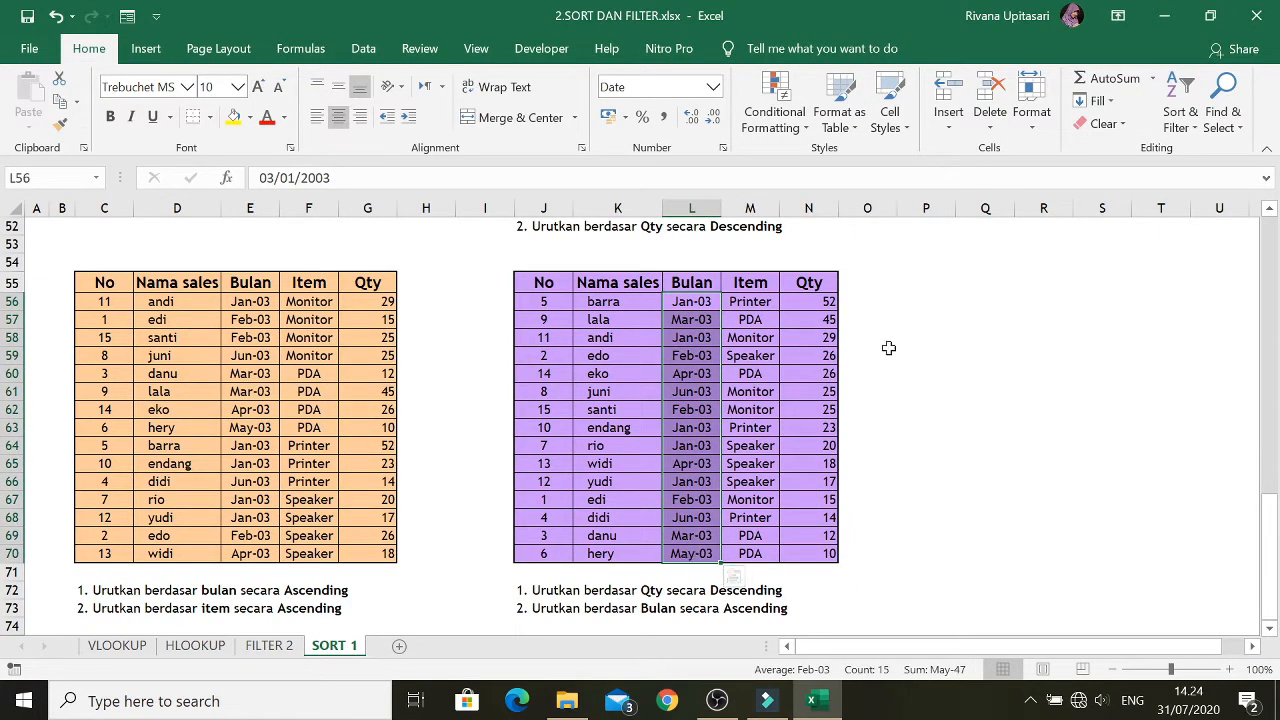
left_click(1186, 127)
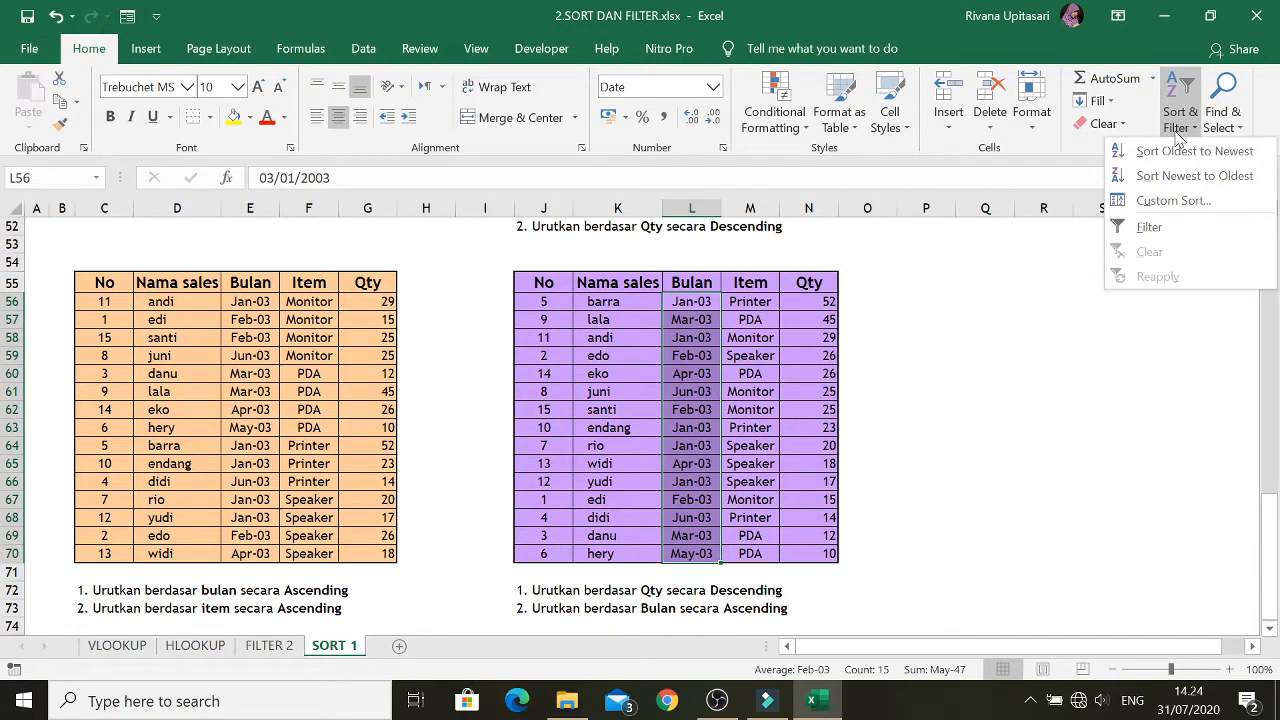
left_click(1160, 152)
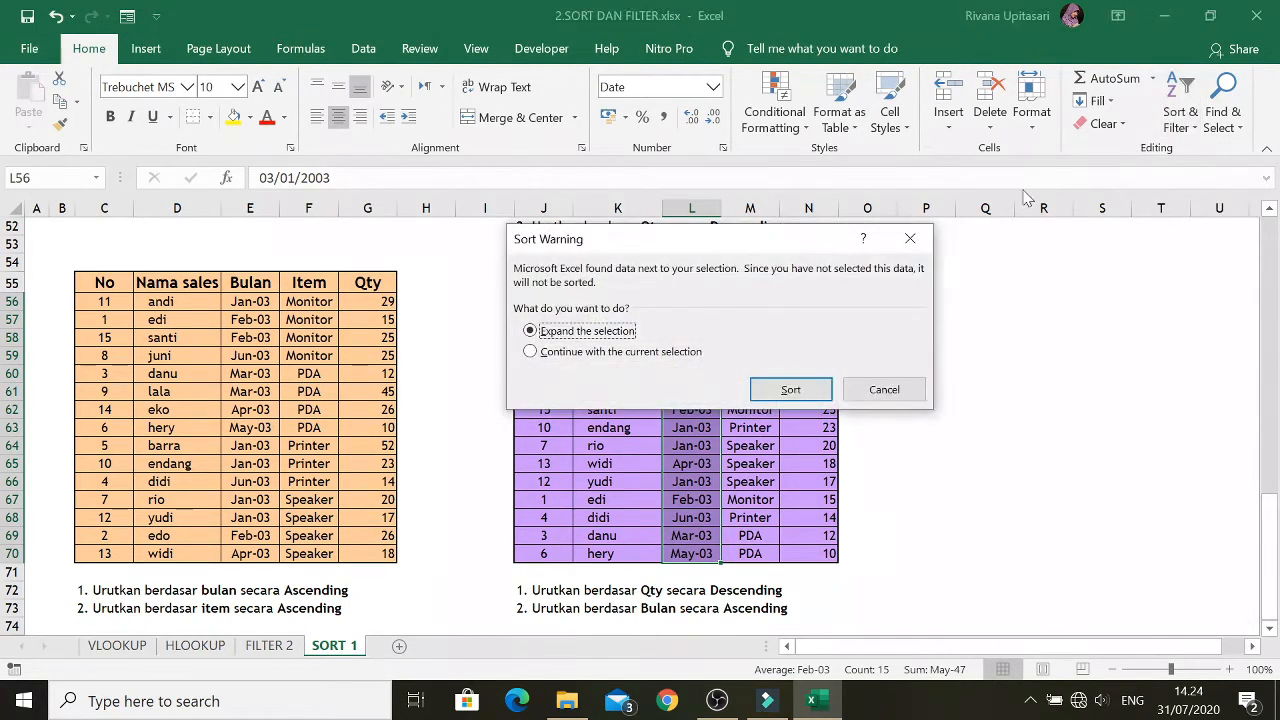
left_click(790, 390)
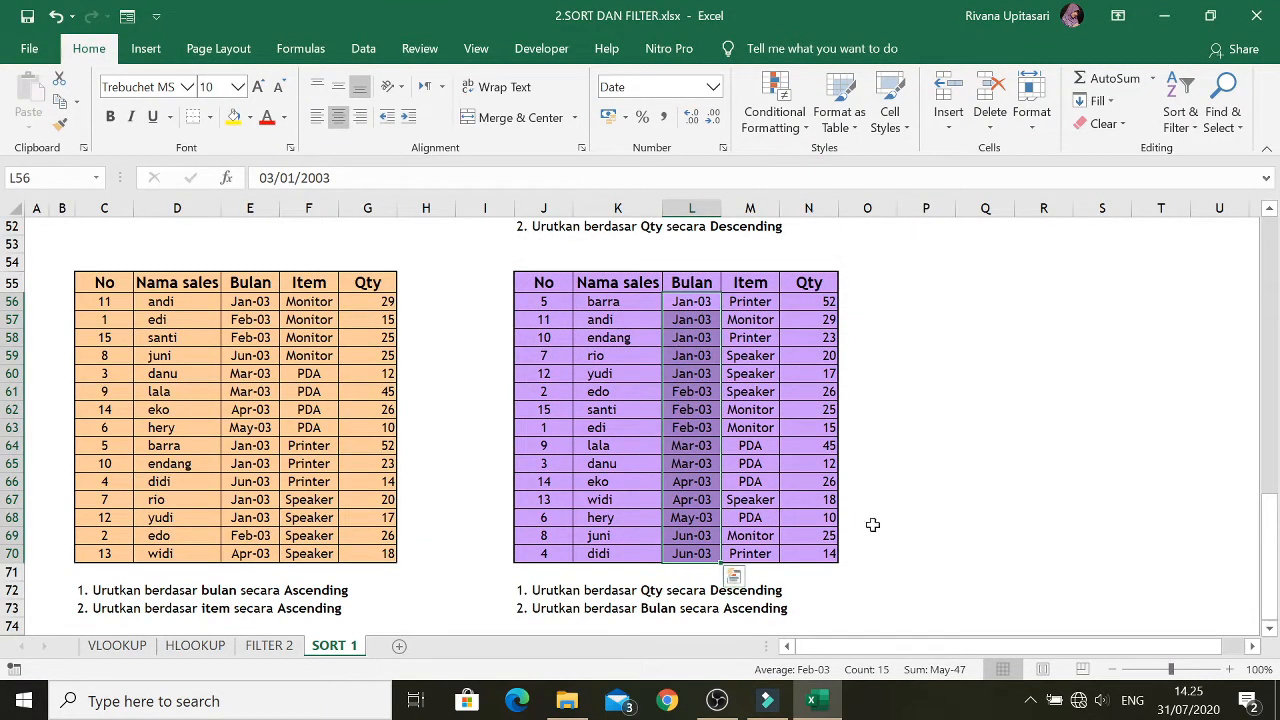
Switch to the FILTER 2 sheet and view the beginning of the Sales Summary for February table
scroll(871, 523, "down", 2)
scroll(866, 514, "up", 1)
scroll(863, 507, "up", 7)
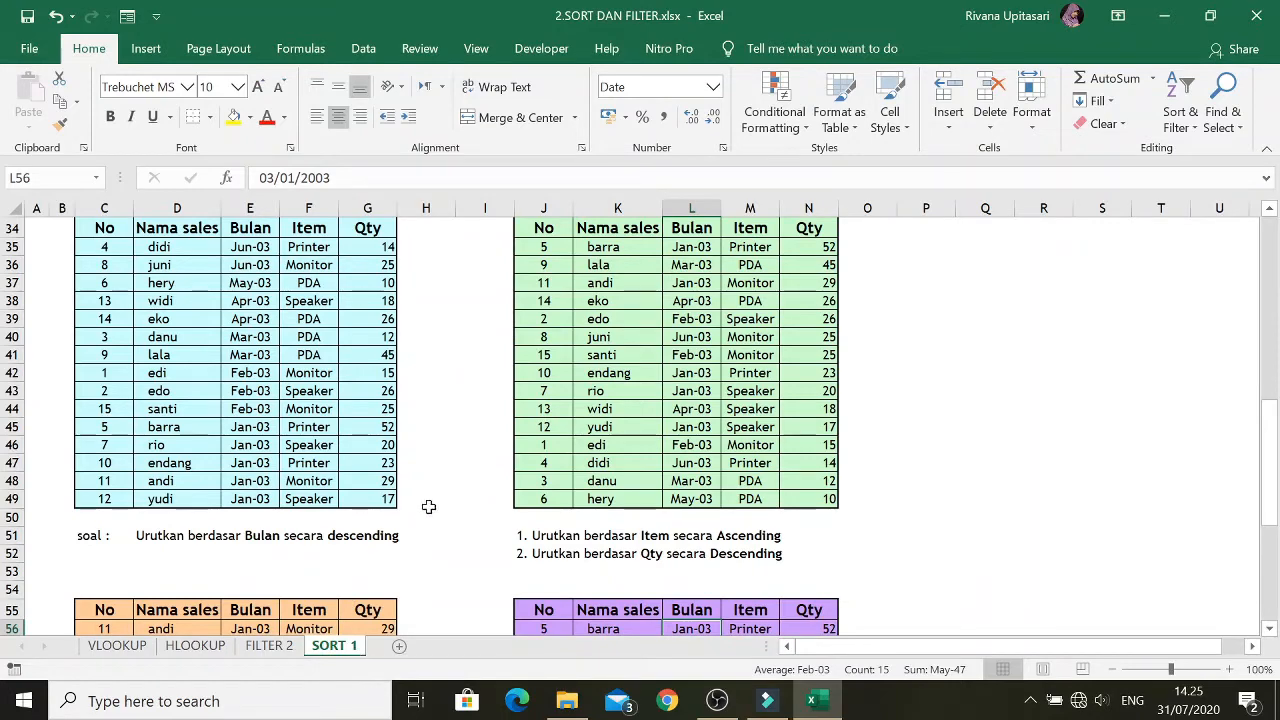
left_click(266, 646)
scroll(258, 468, "up", 11)
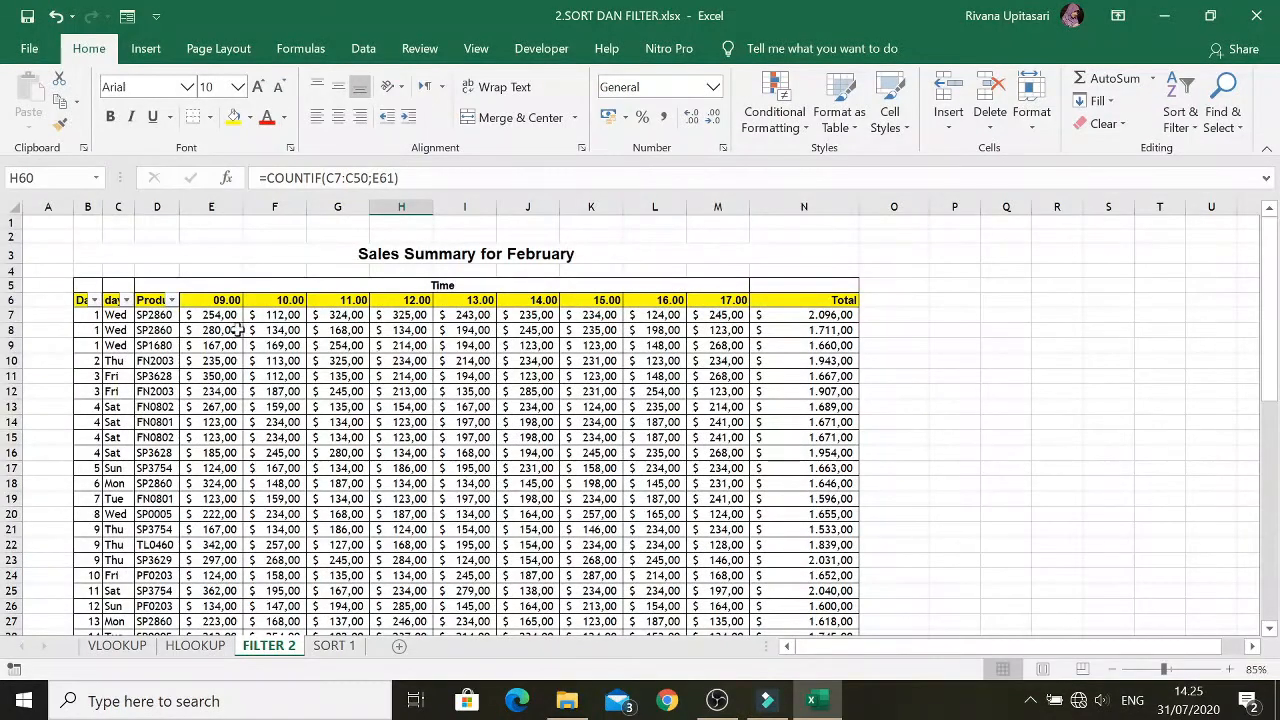
Examine the Sales Summary for February table from its headers down to the total row and the criteria cells below it
scroll(258, 345, "down", 2)
scroll(258, 345, "up", 2)
scroll(255, 392, "down", 10)
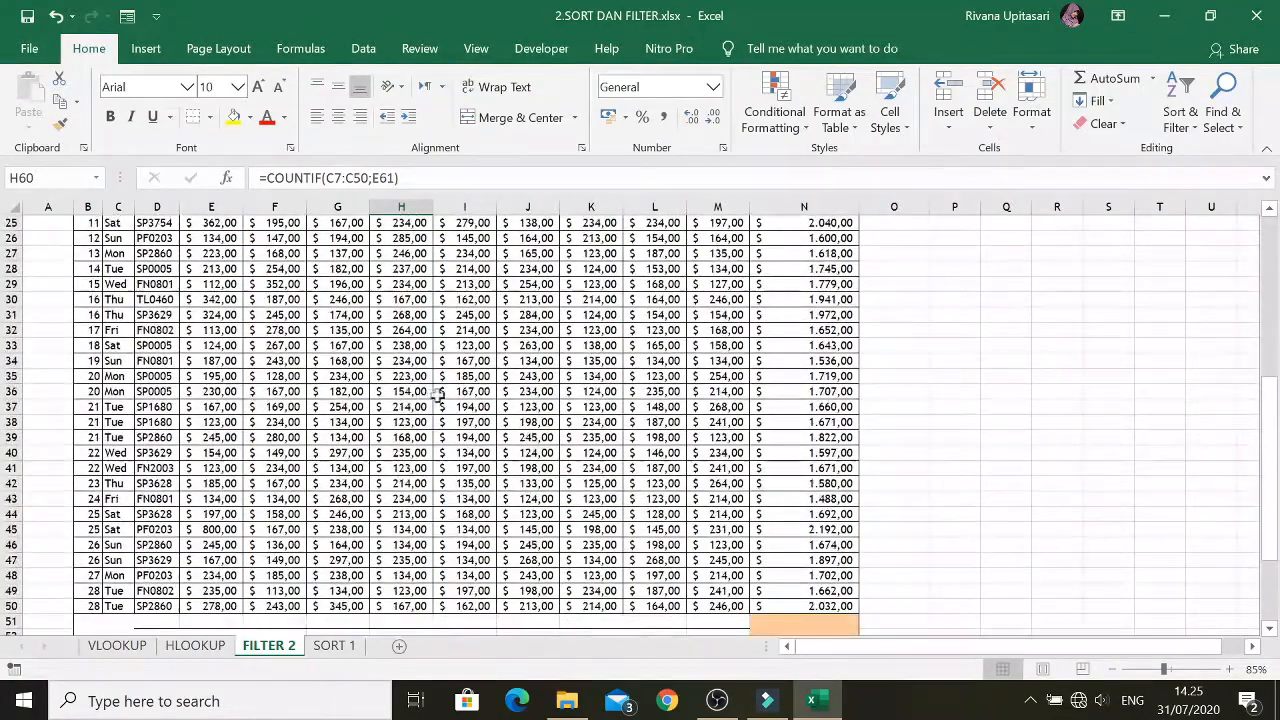
scroll(316, 388, "down", 3)
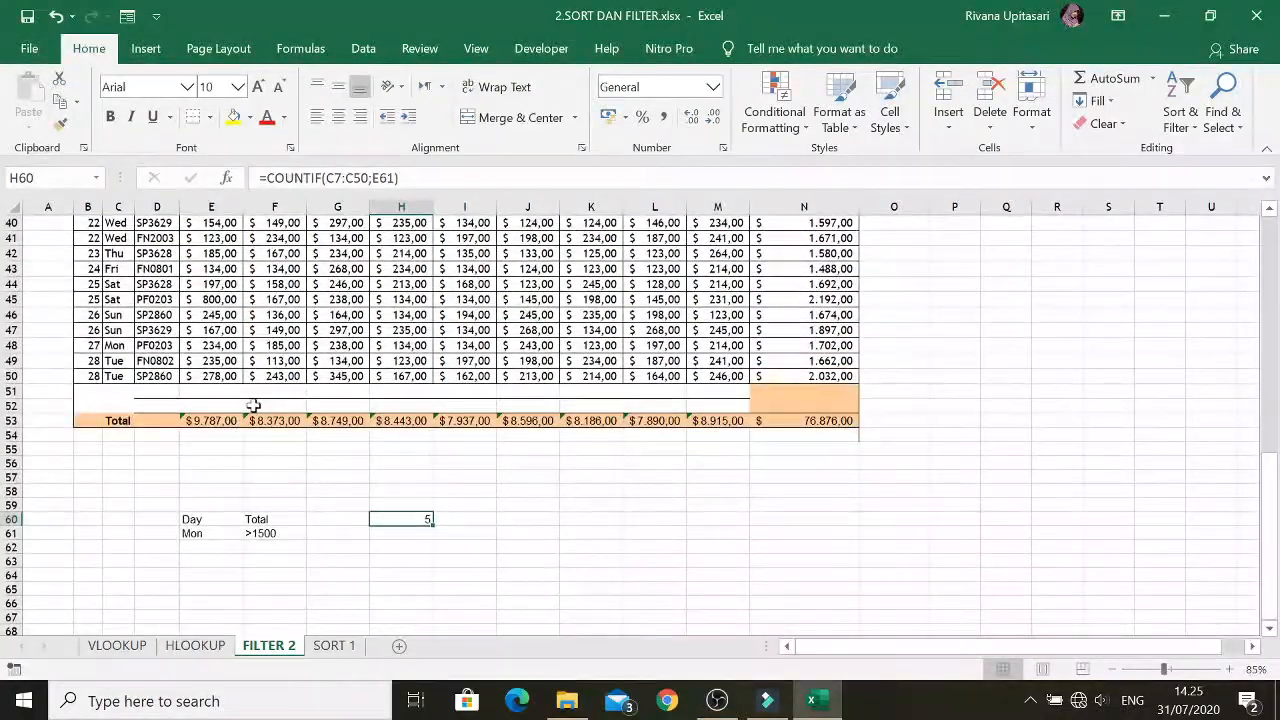
scroll(250, 400, "up", 4)
scroll(250, 400, "up", 10)
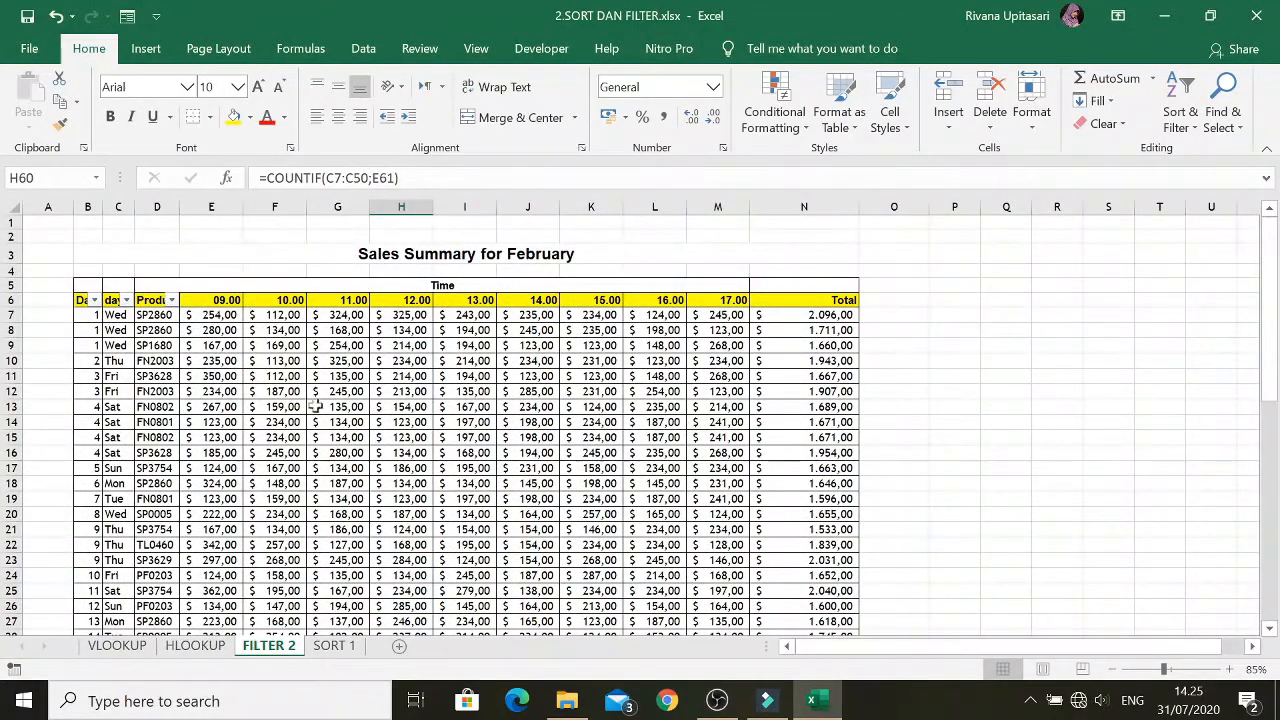
scroll(218, 381, "down", 1)
scroll(218, 381, "down", 3)
scroll(218, 381, "up", 4)
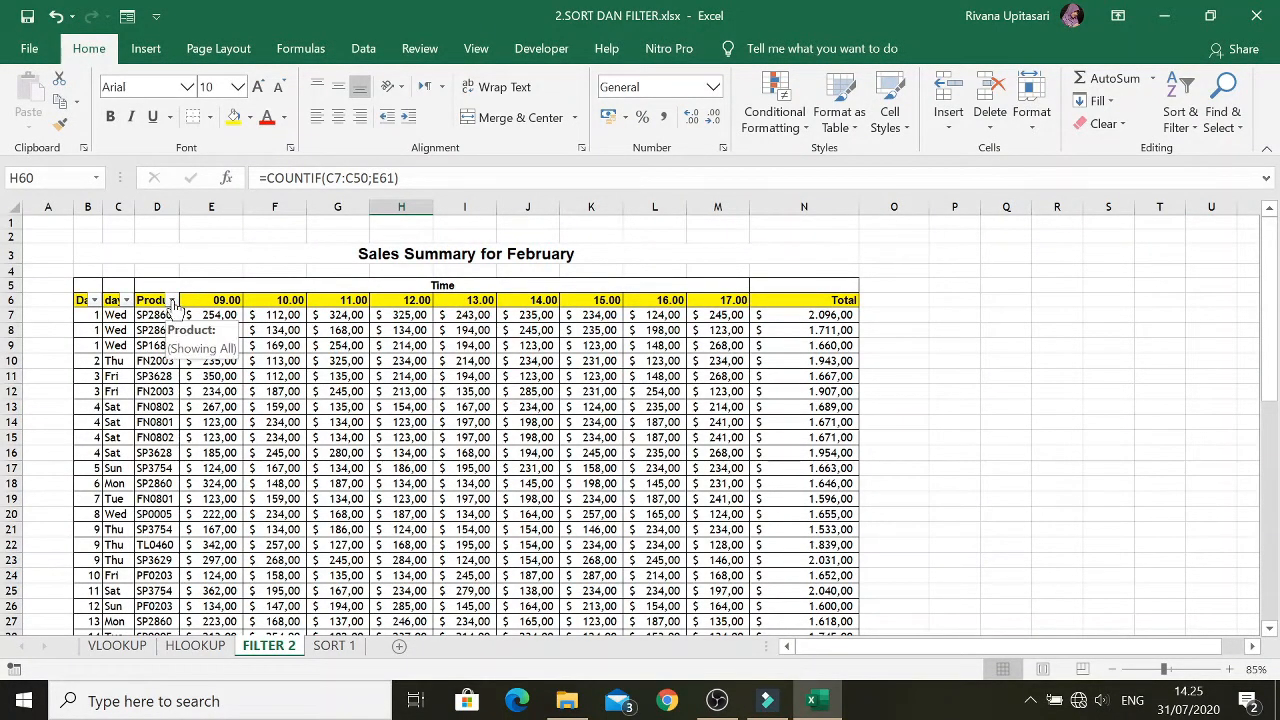
Inspect the available filter options for the Date, day and Product columns without applying any of them
left_click(94, 301)
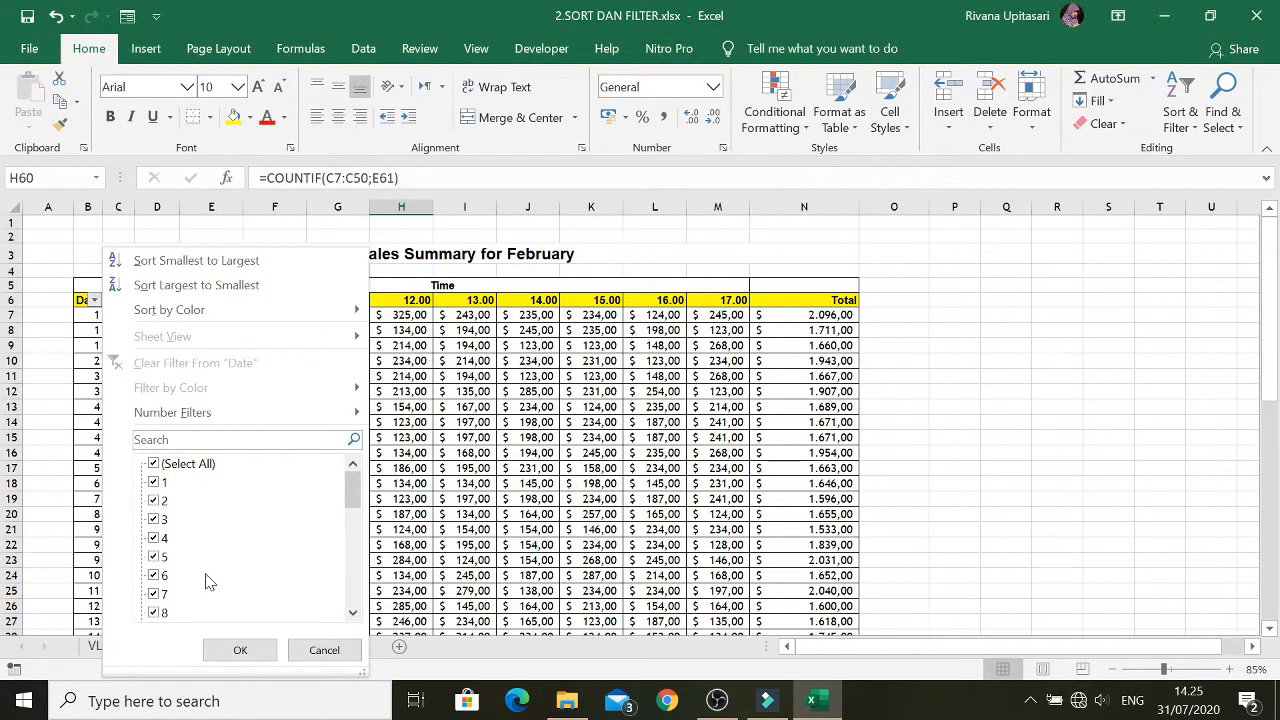
left_click(324, 650)
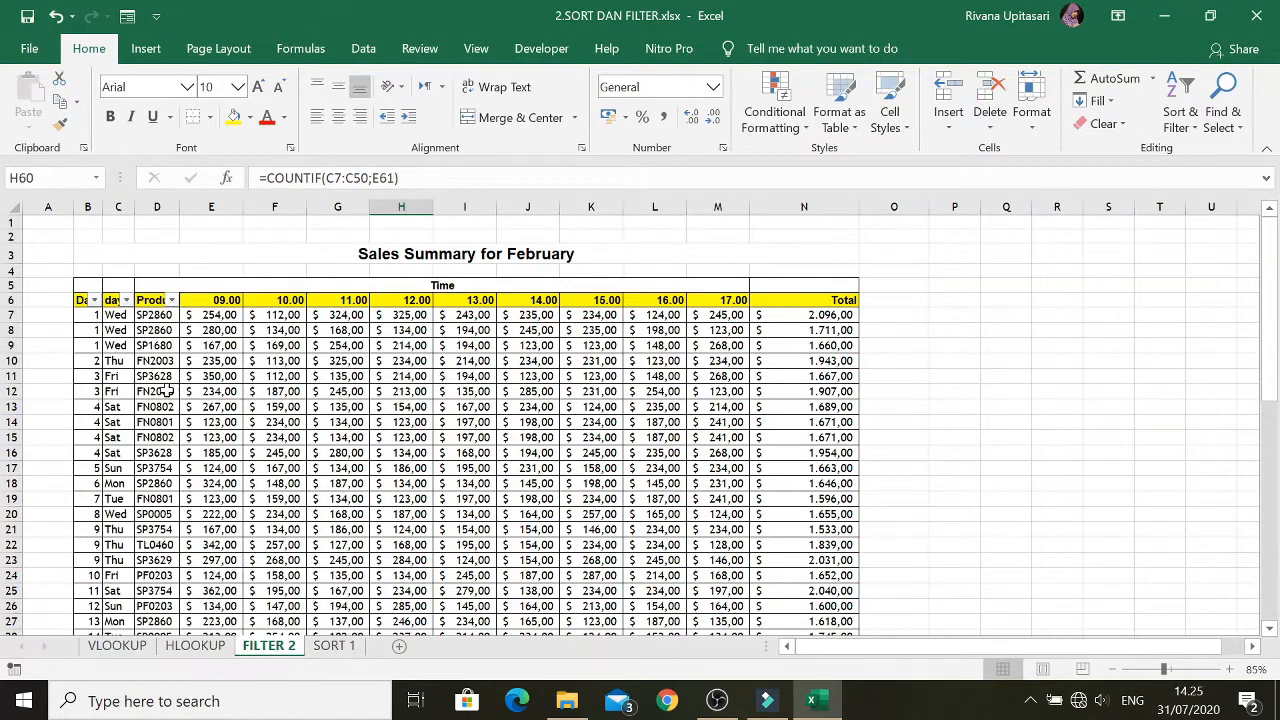
left_click(126, 300)
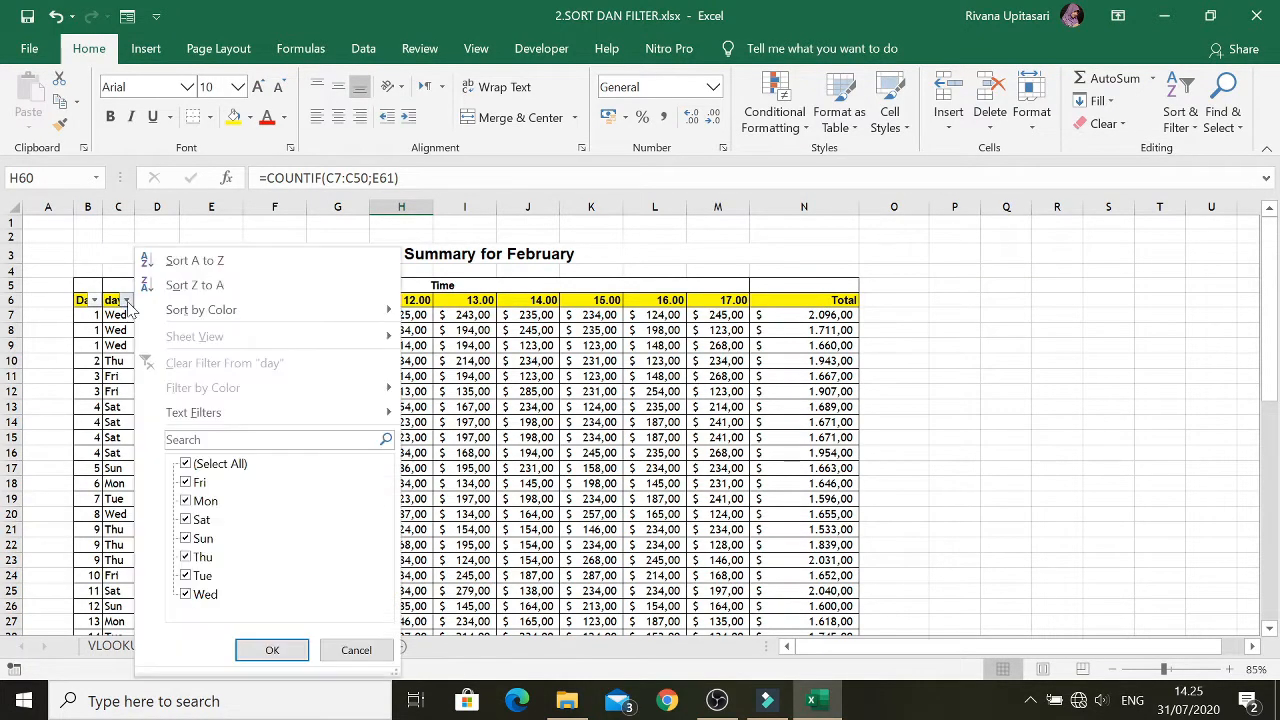
left_click(356, 650)
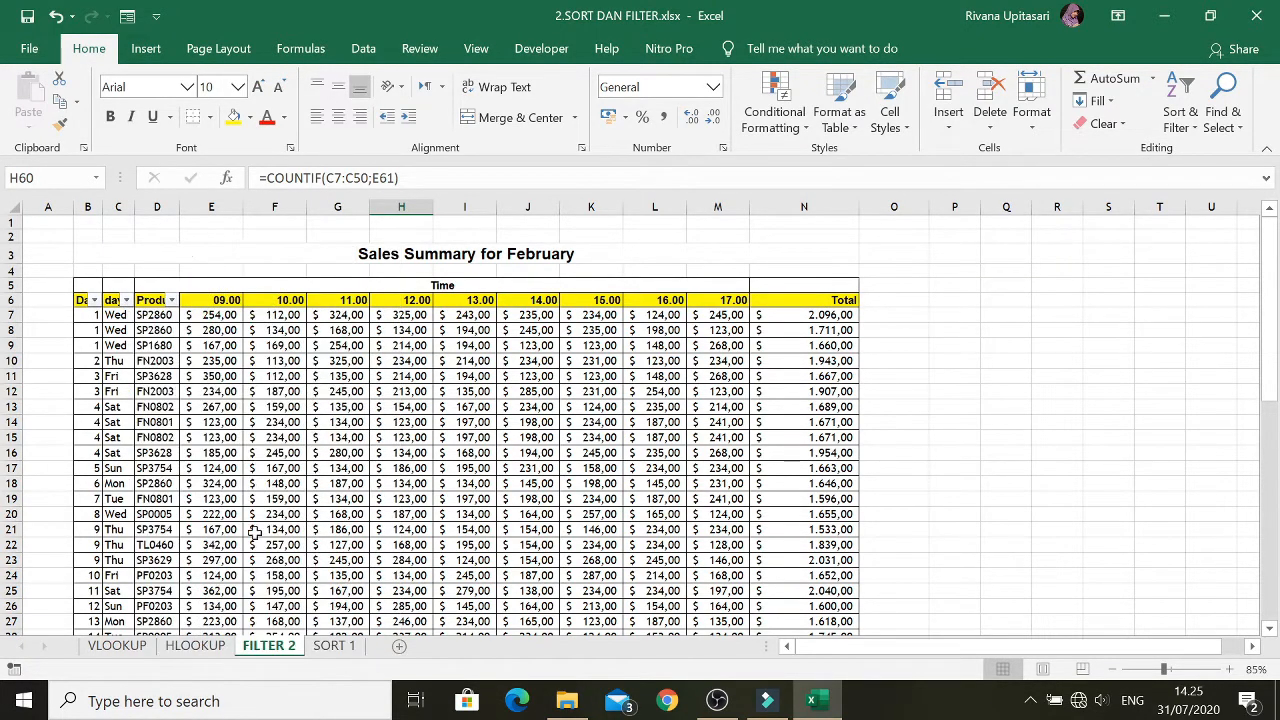
left_click(172, 300)
left_click(401, 651)
Remove the filter from the Date, day and Product headers in B6:D6
left_click_drag(79, 298, 157, 300)
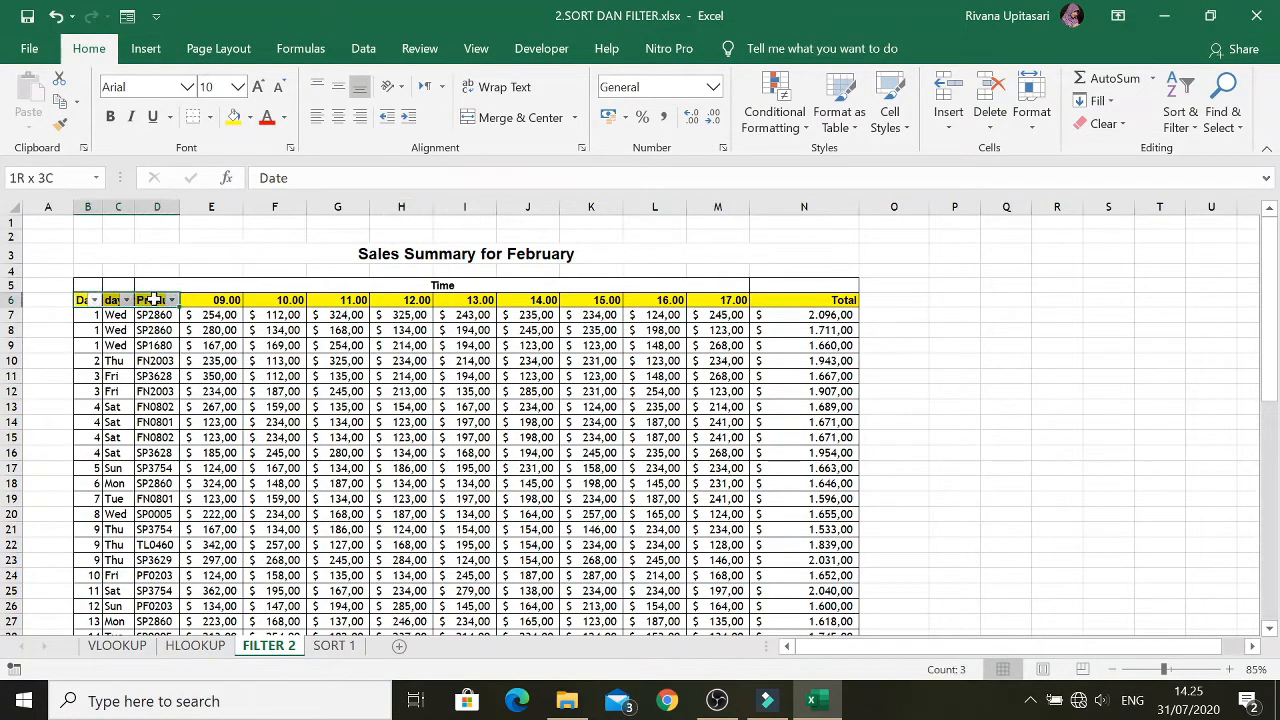
left_click(1180, 122)
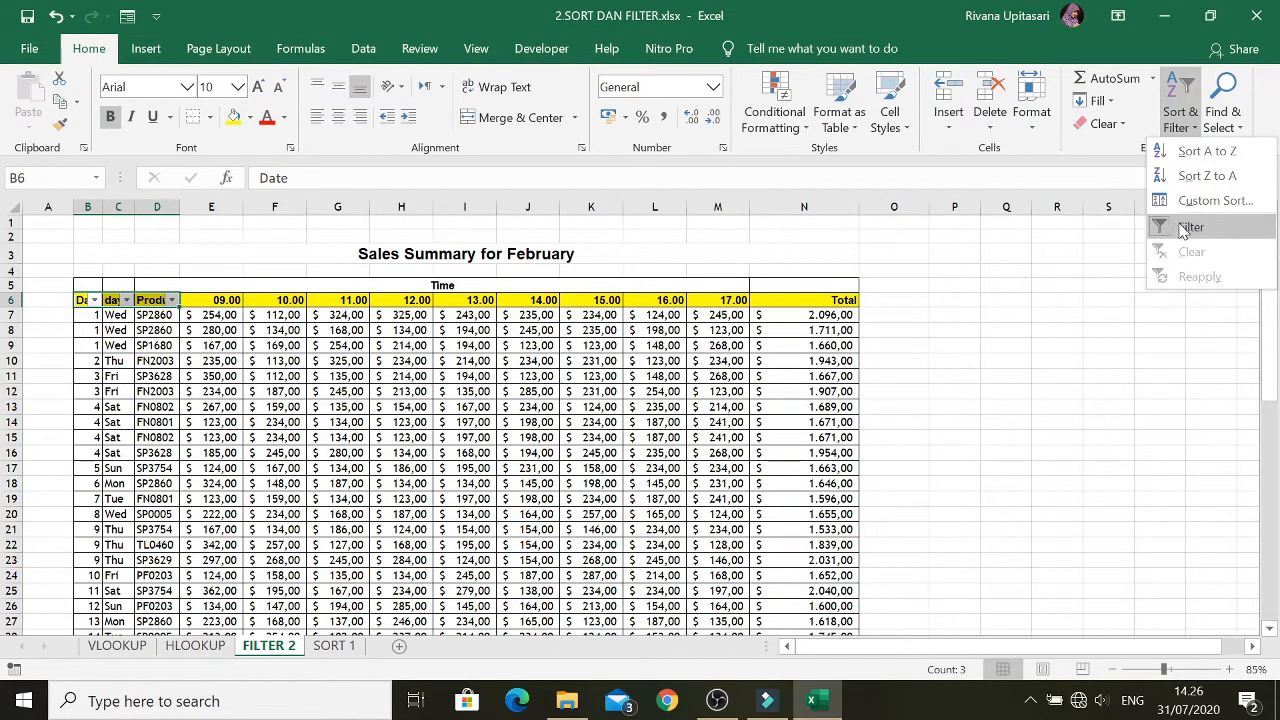
left_click(1196, 228)
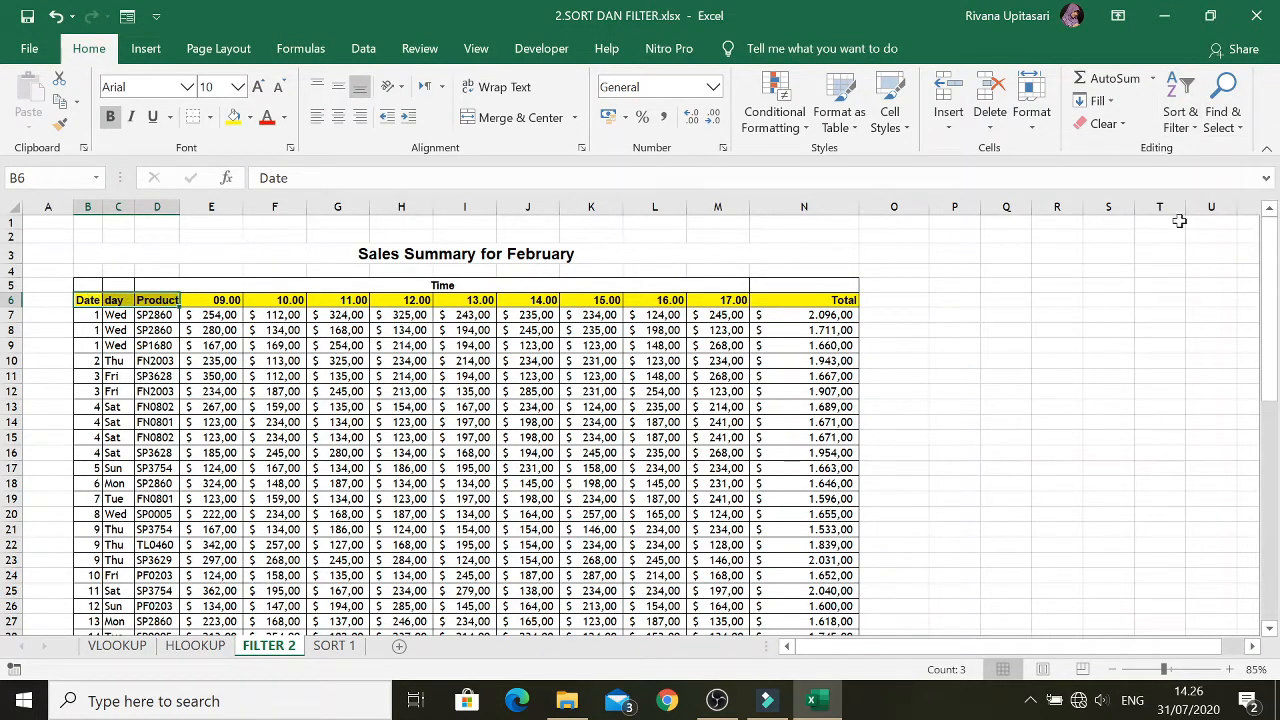
Apply a filter to the Date, day and Product headers in B6:D6
left_click(92, 318)
left_click_drag(88, 300, 180, 309)
left_click(1180, 112)
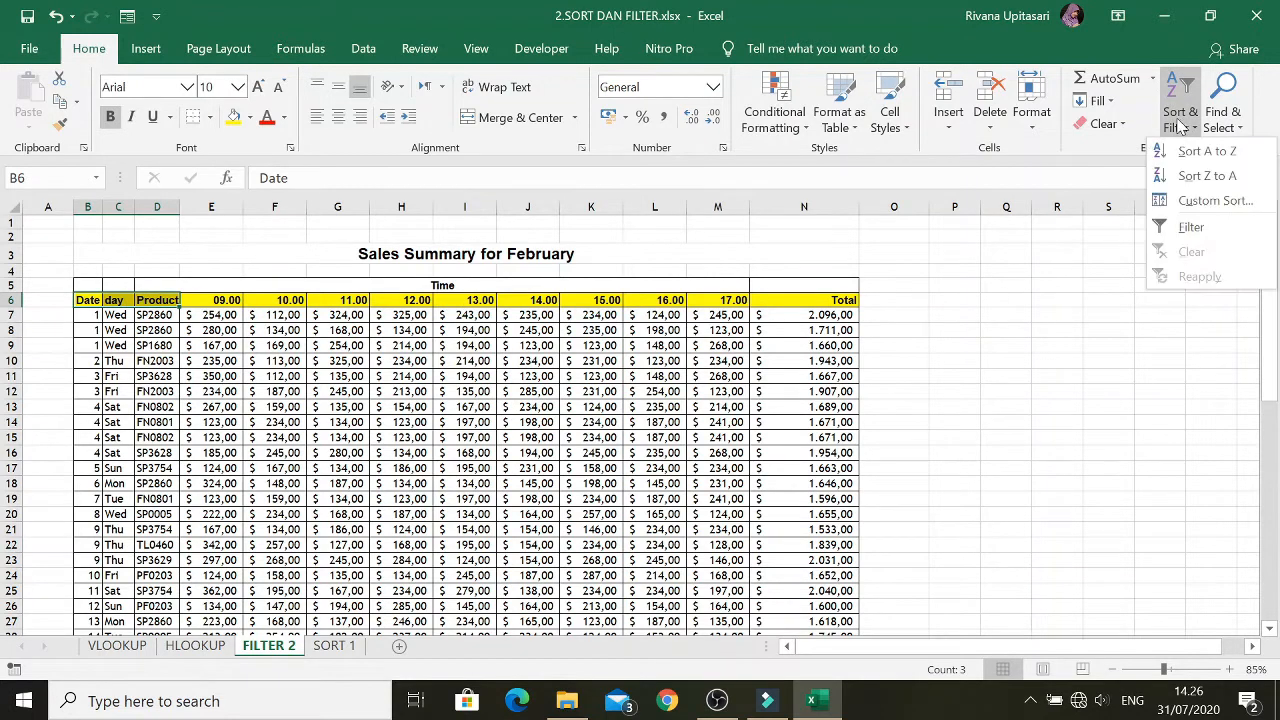
left_click(1200, 228)
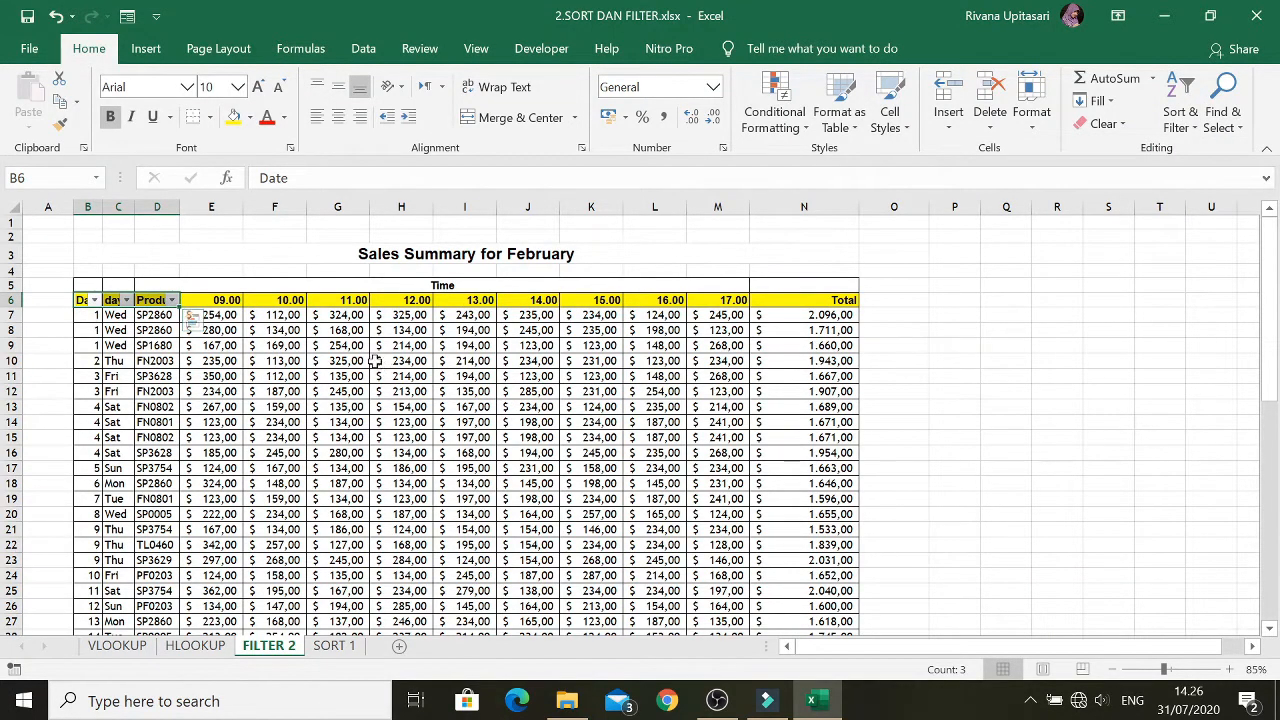
Filter the day column of the sales table to show only the Wed rows
scroll(100, 388, "down", 4)
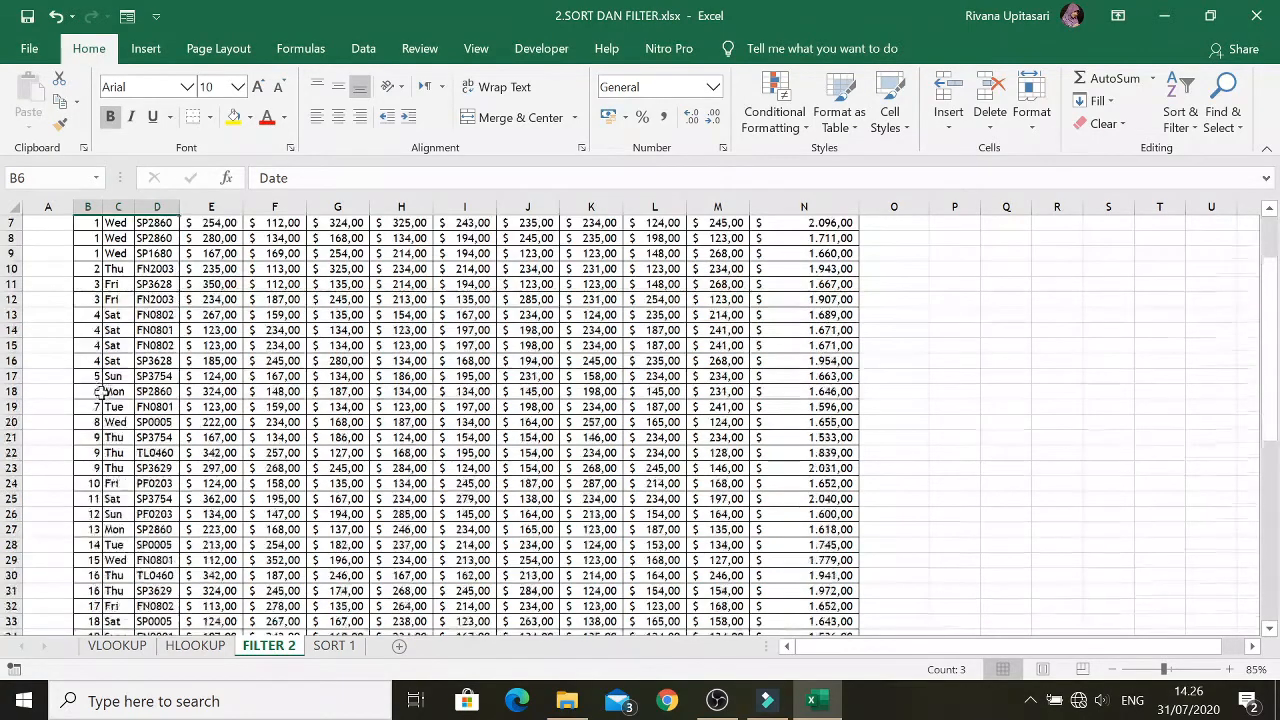
scroll(100, 388, "down", 4)
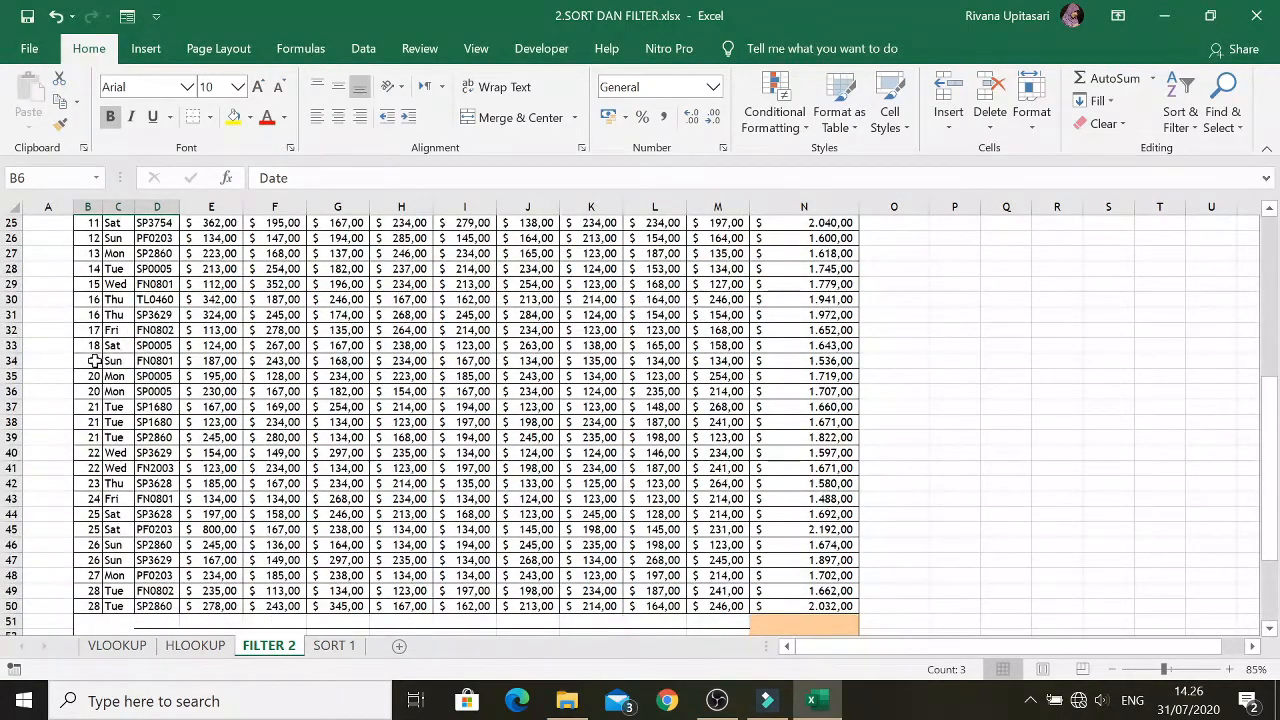
scroll(110, 350, "up", 4)
scroll(110, 345, "up", 4)
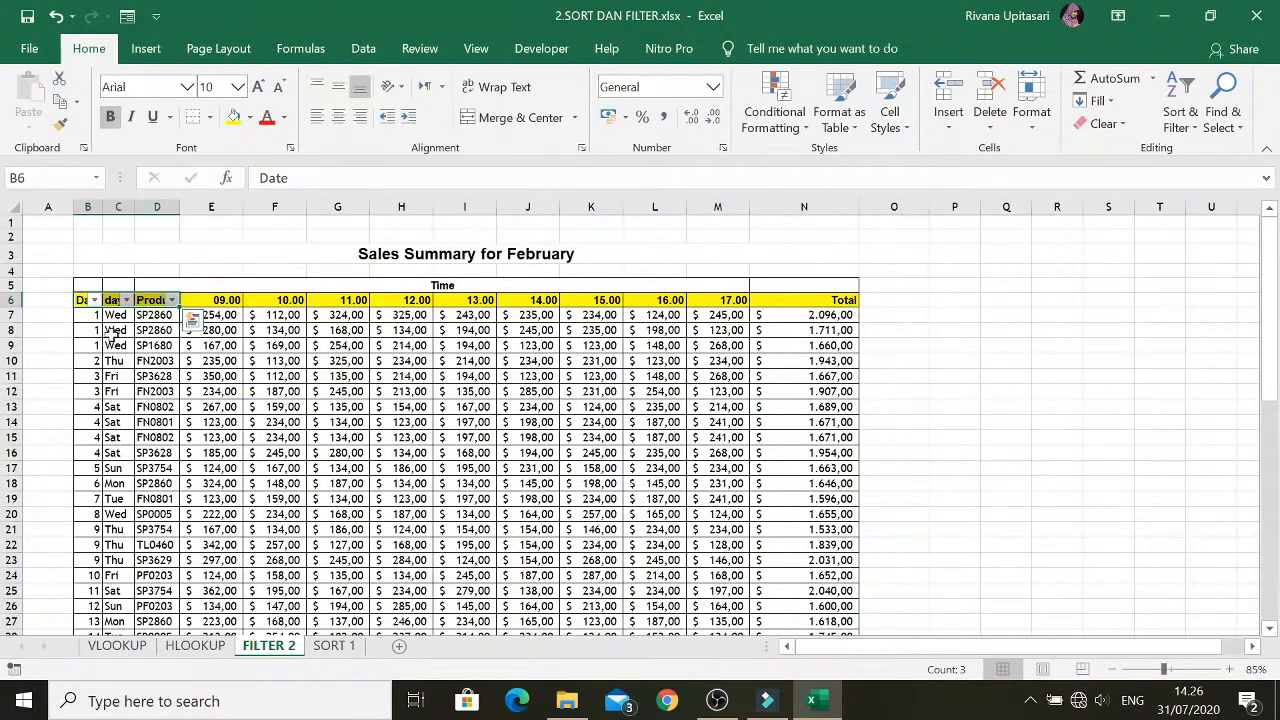
left_click(112, 332)
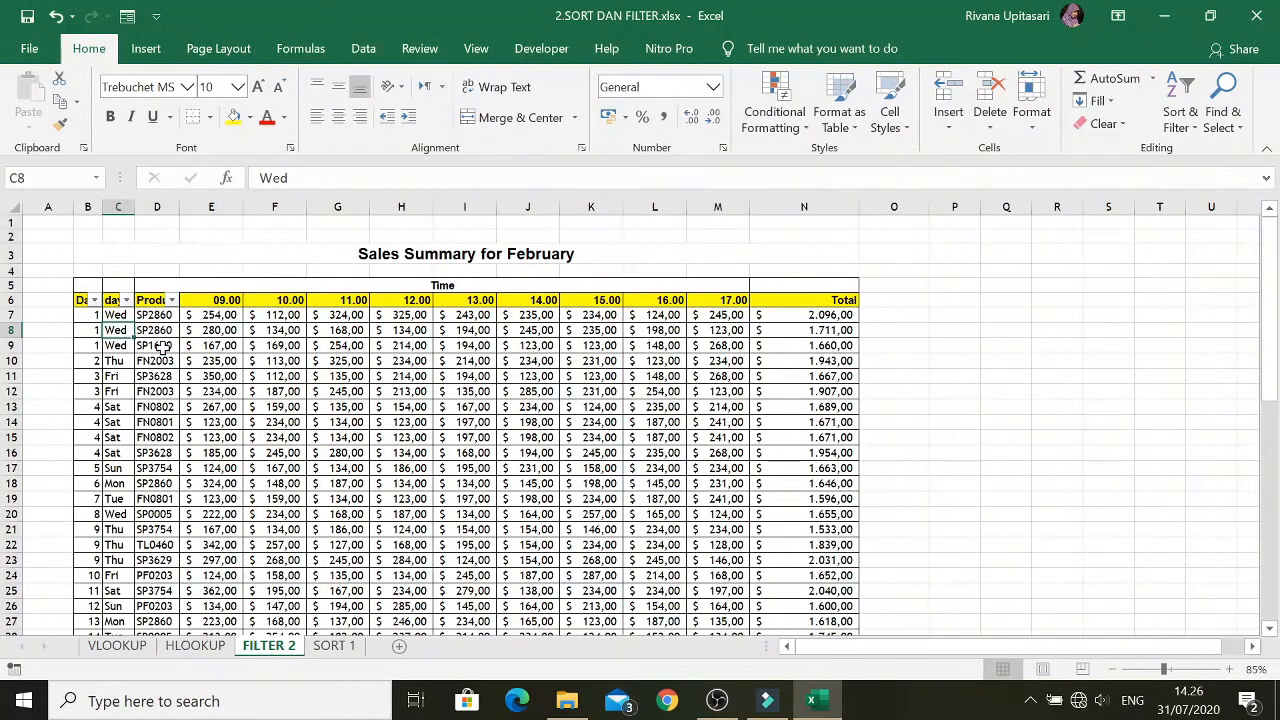
left_click(158, 330)
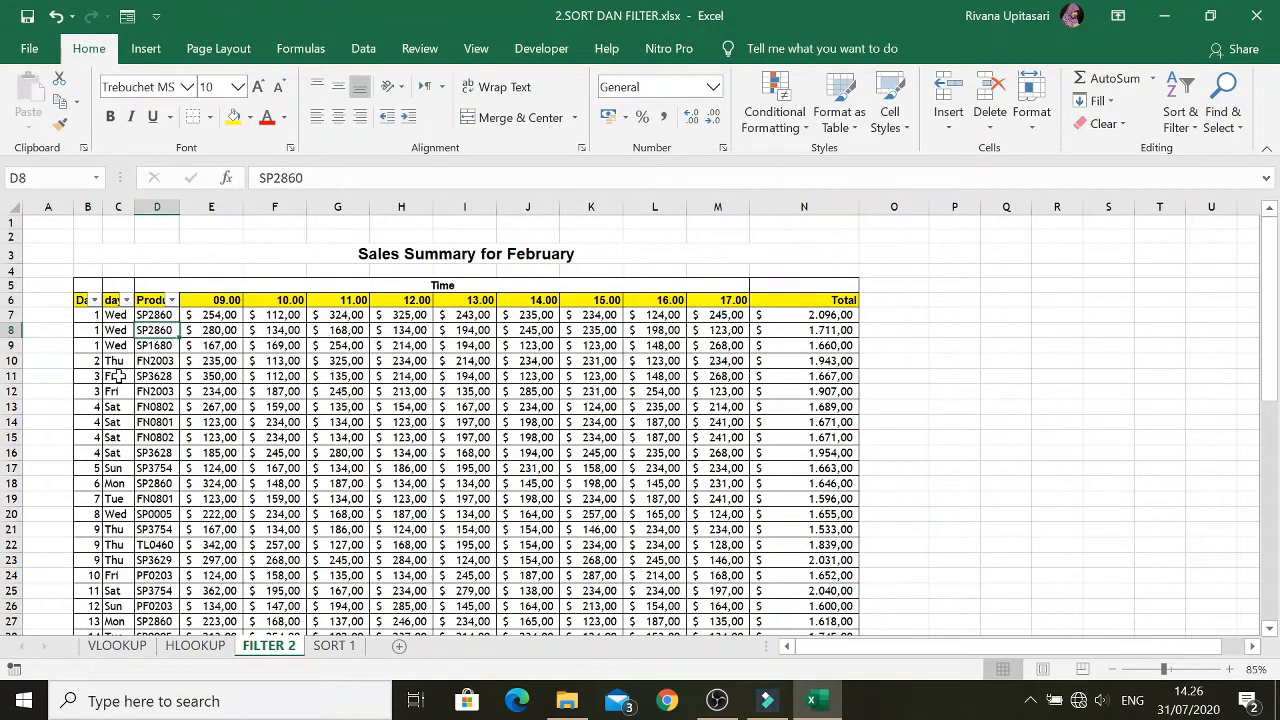
left_click(126, 300)
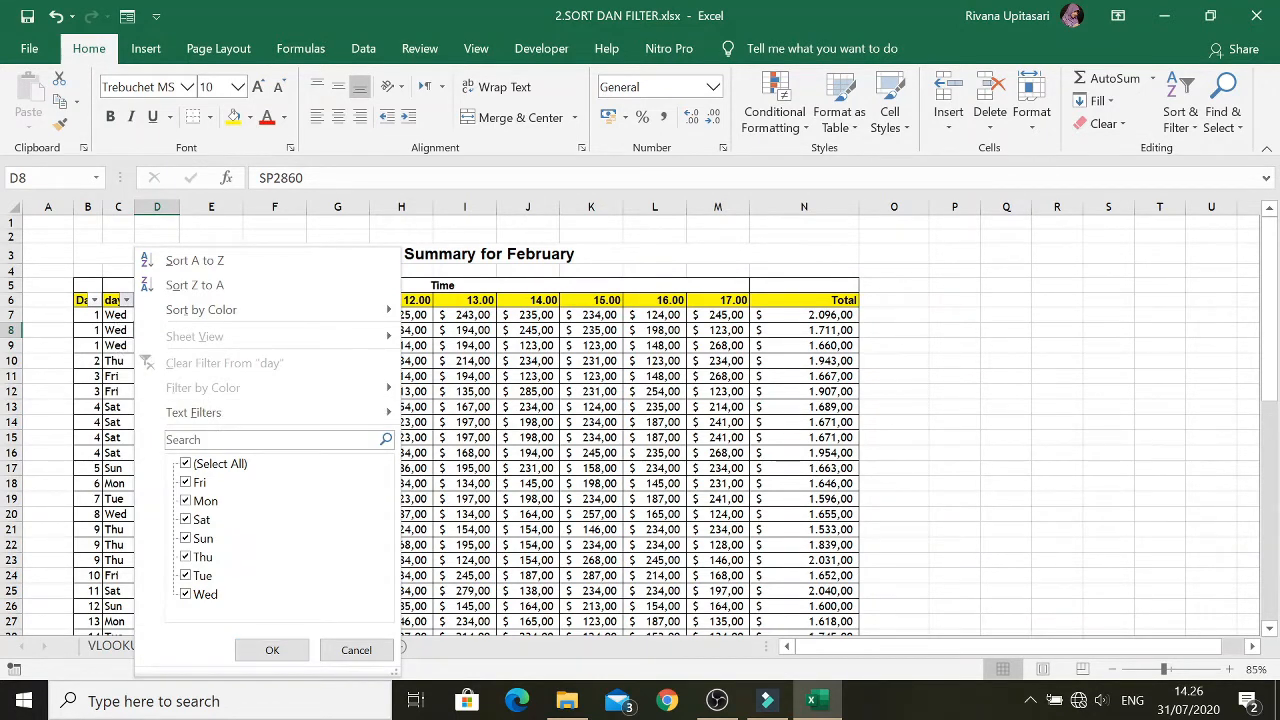
left_click(186, 464)
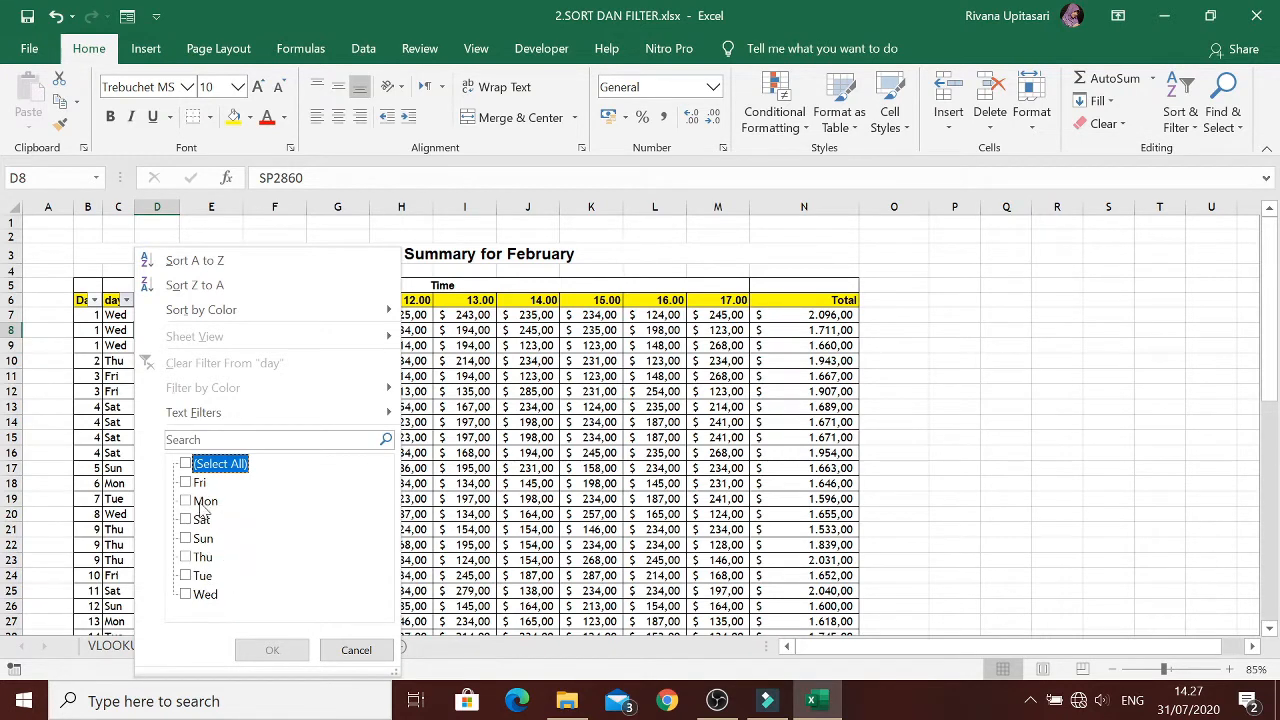
left_click(185, 595)
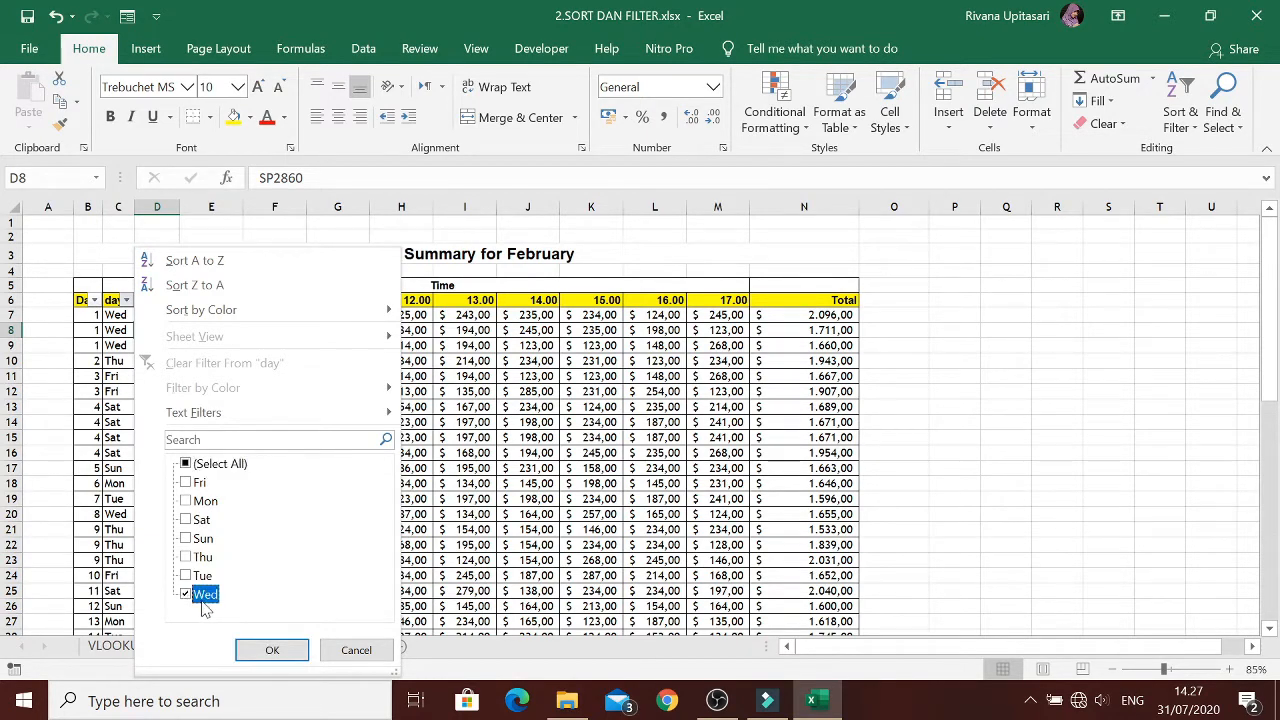
left_click(272, 650)
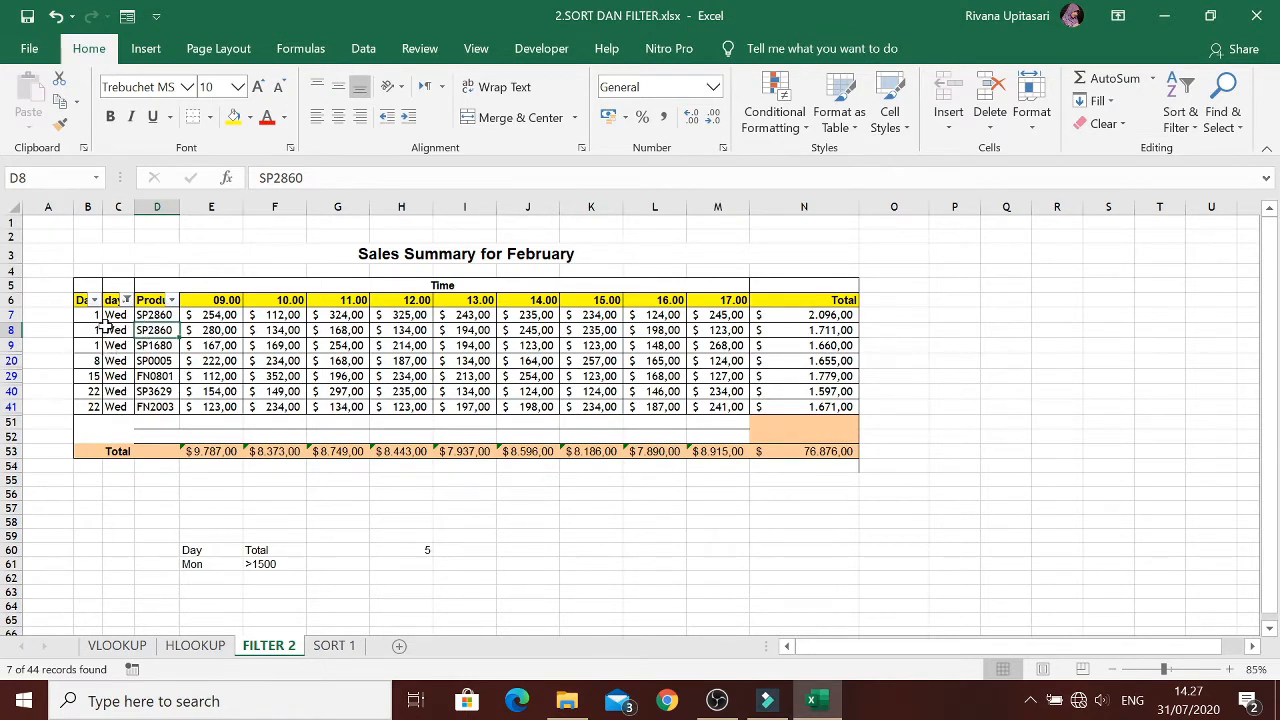
Clear the Wed filter from the day column and look over the full sales table
left_click(126, 300)
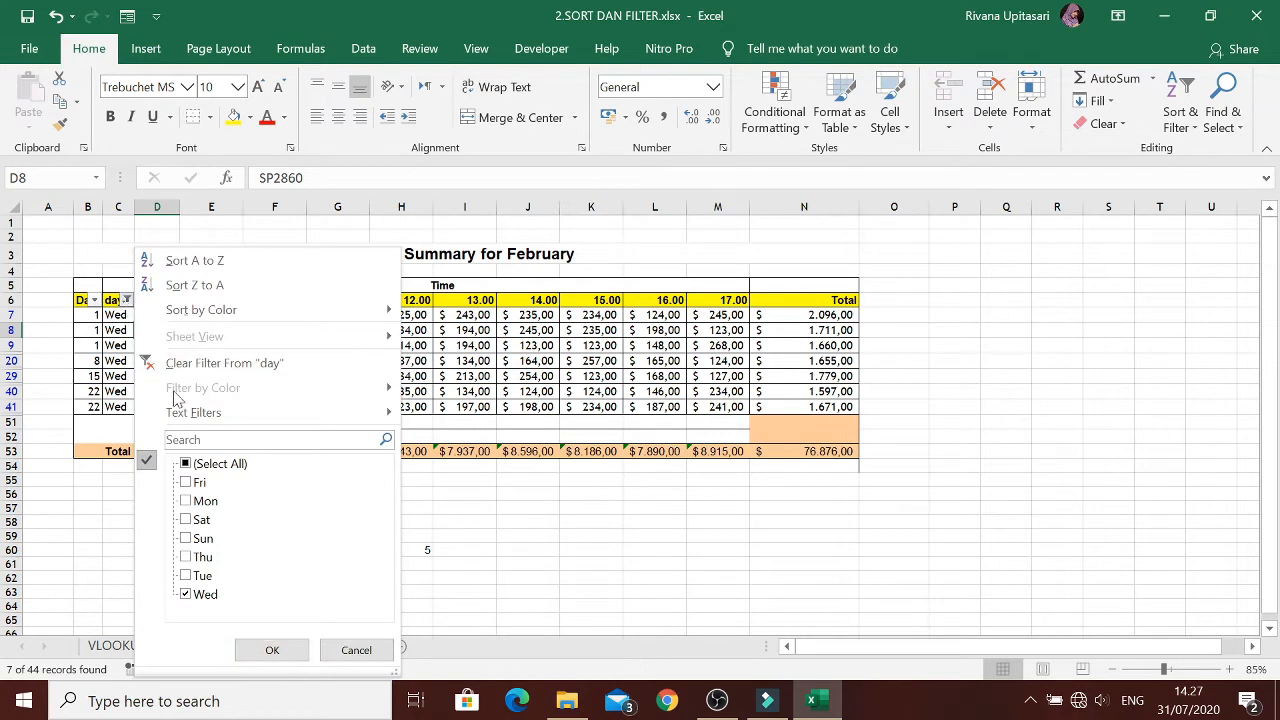
left_click(278, 368)
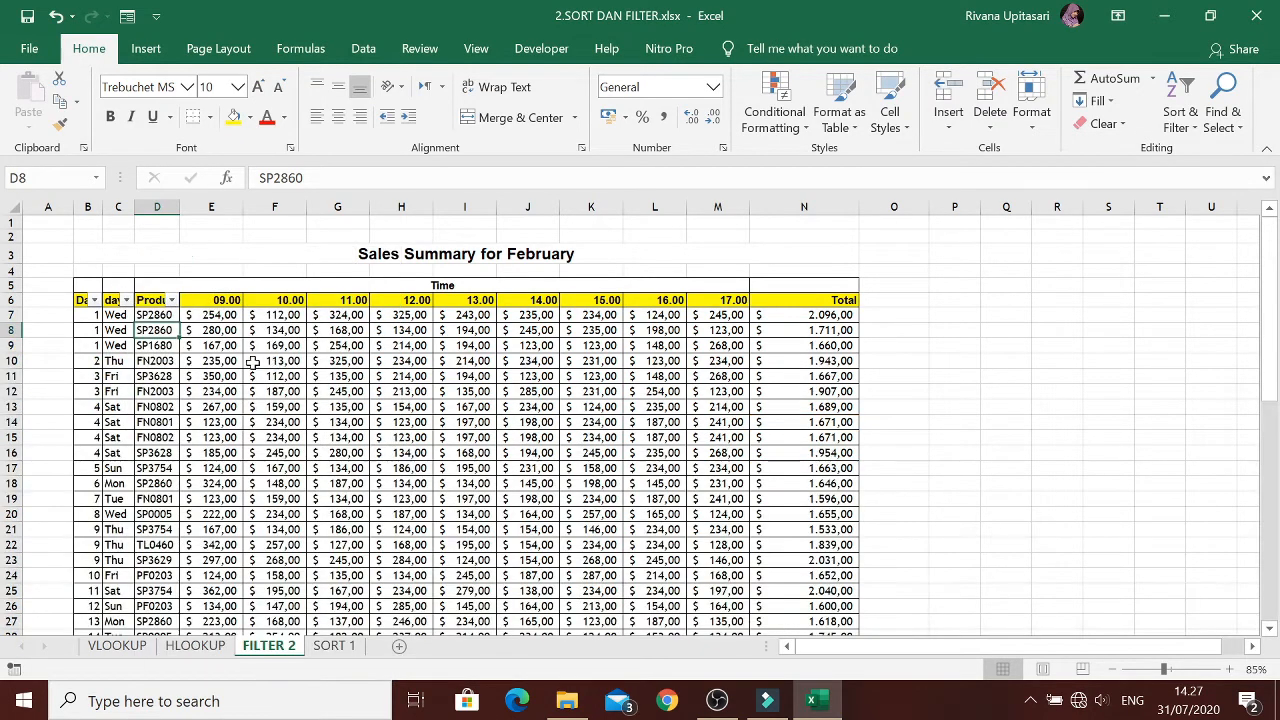
scroll(157, 364, "down", 7)
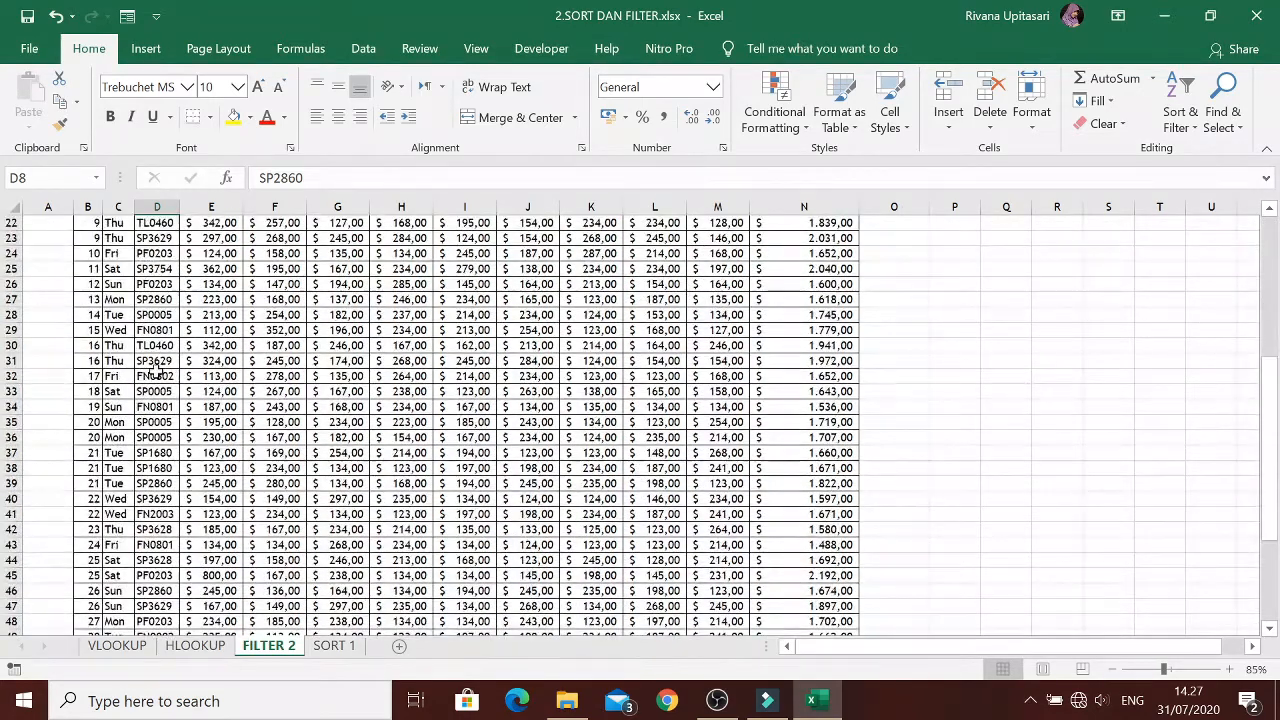
scroll(157, 366, "down", 3)
scroll(157, 368, "up", 10)
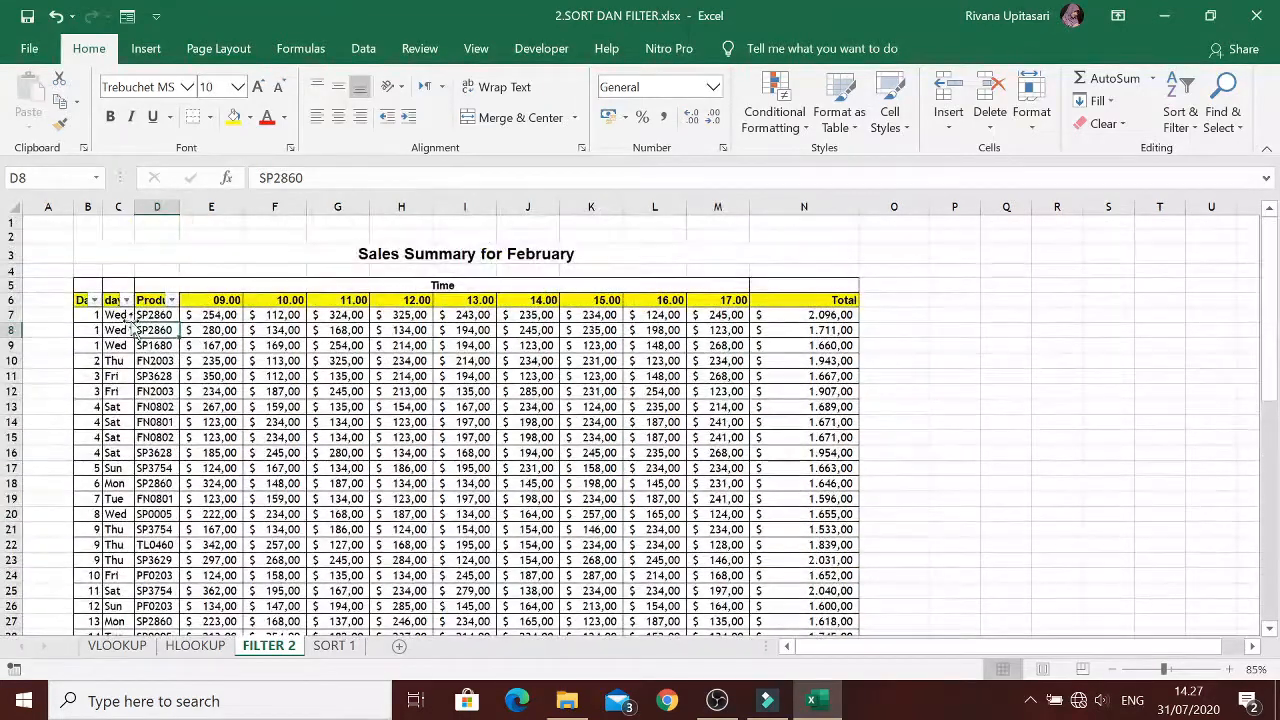
Filter the day column of the sales table to show only the Fri rows
left_click(126, 302)
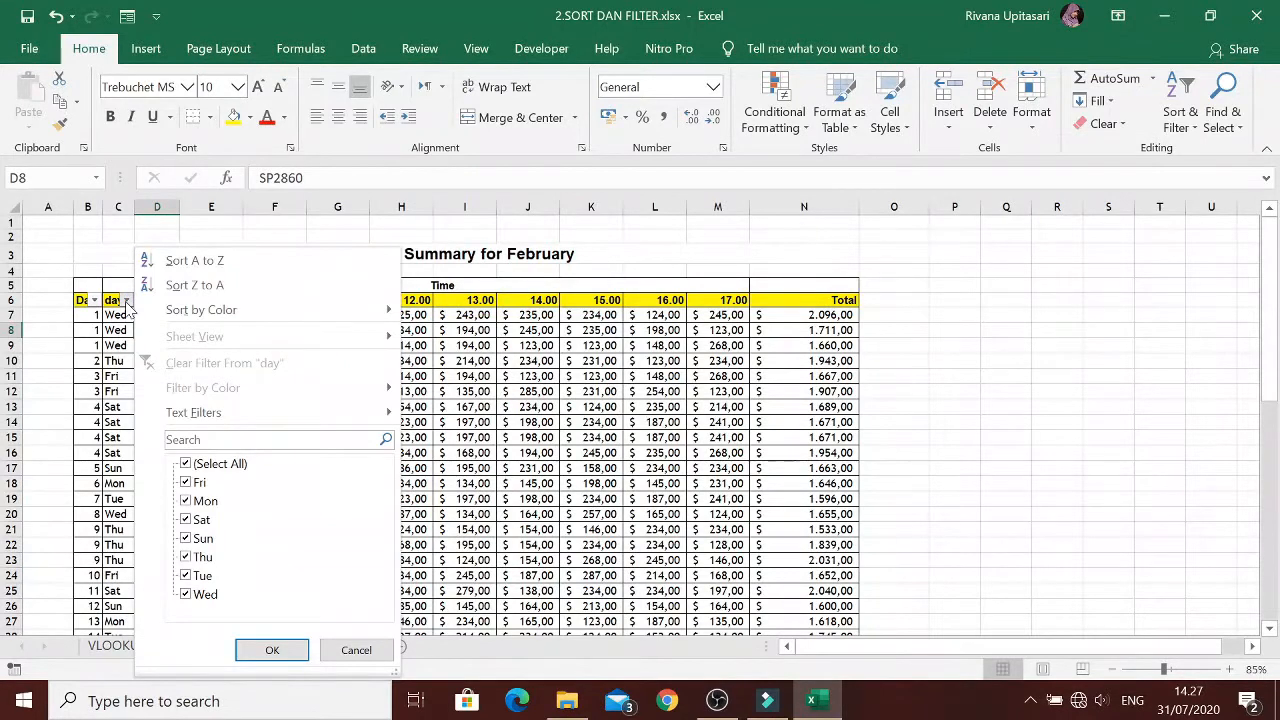
left_click(186, 465)
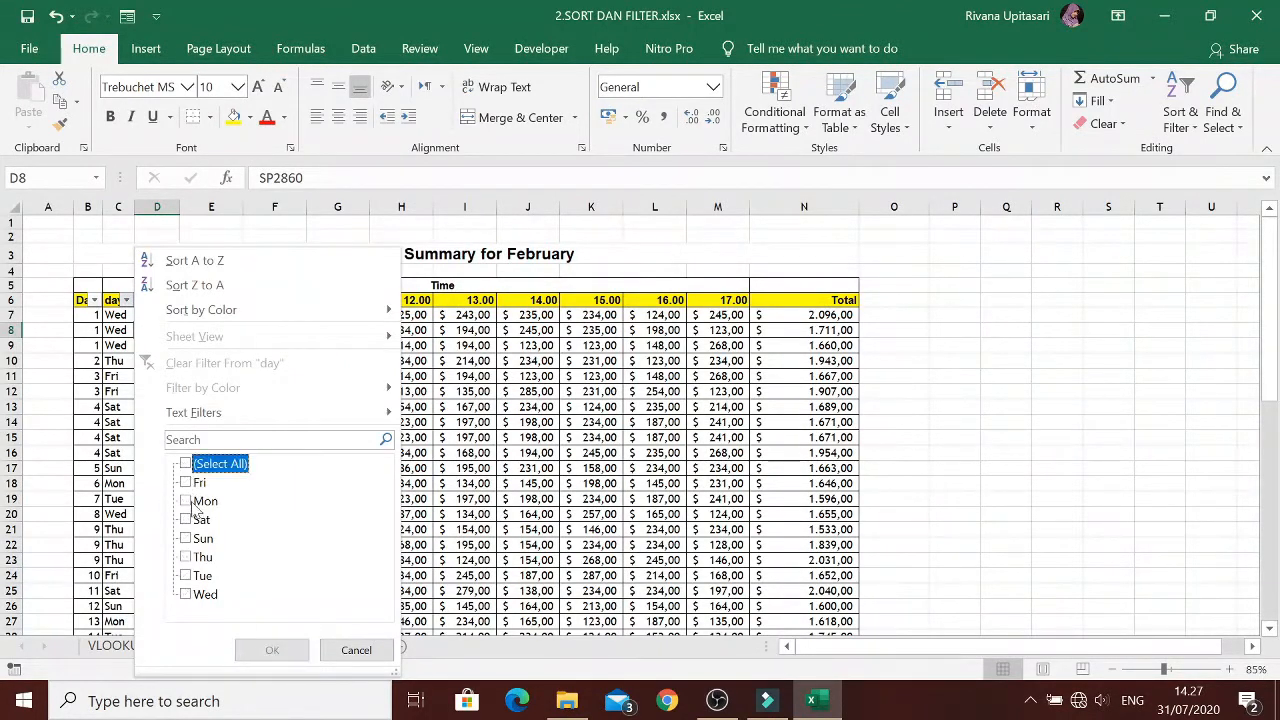
left_click(186, 484)
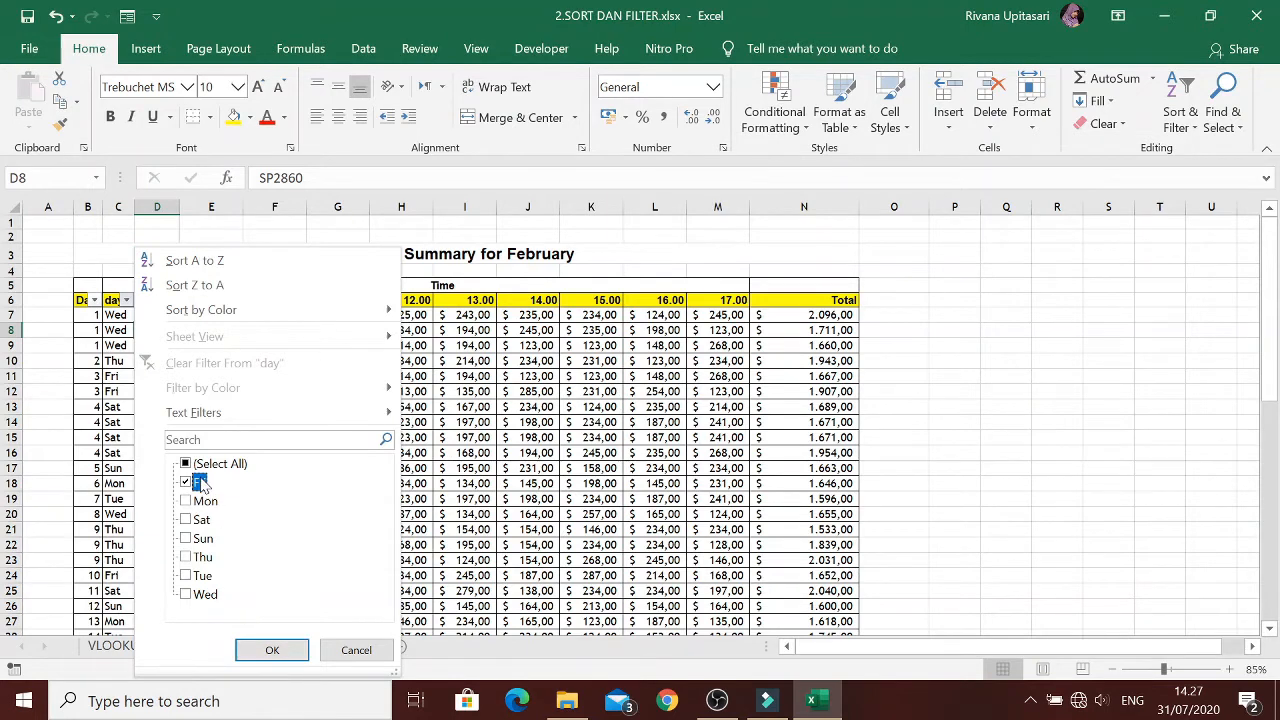
left_click(272, 650)
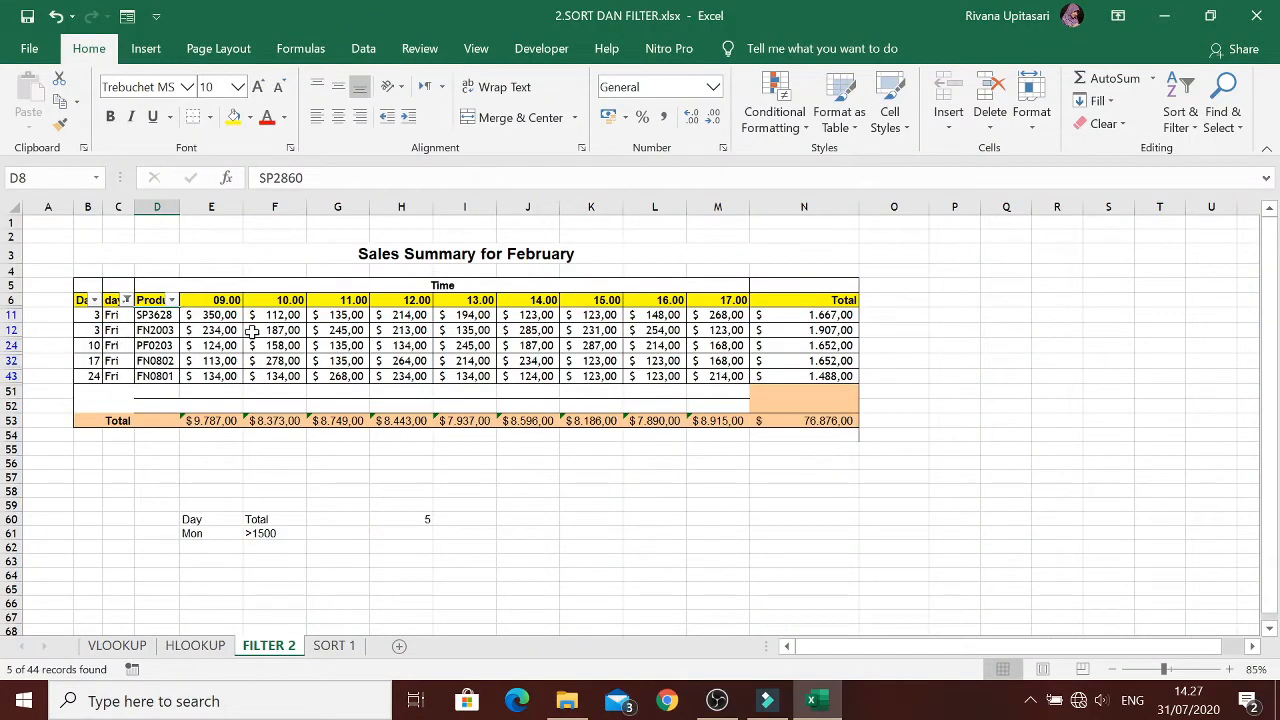
Clear the Fri filter from the day column and view the Day and Total criteria cells below the sales table
left_click(126, 300)
left_click(153, 364)
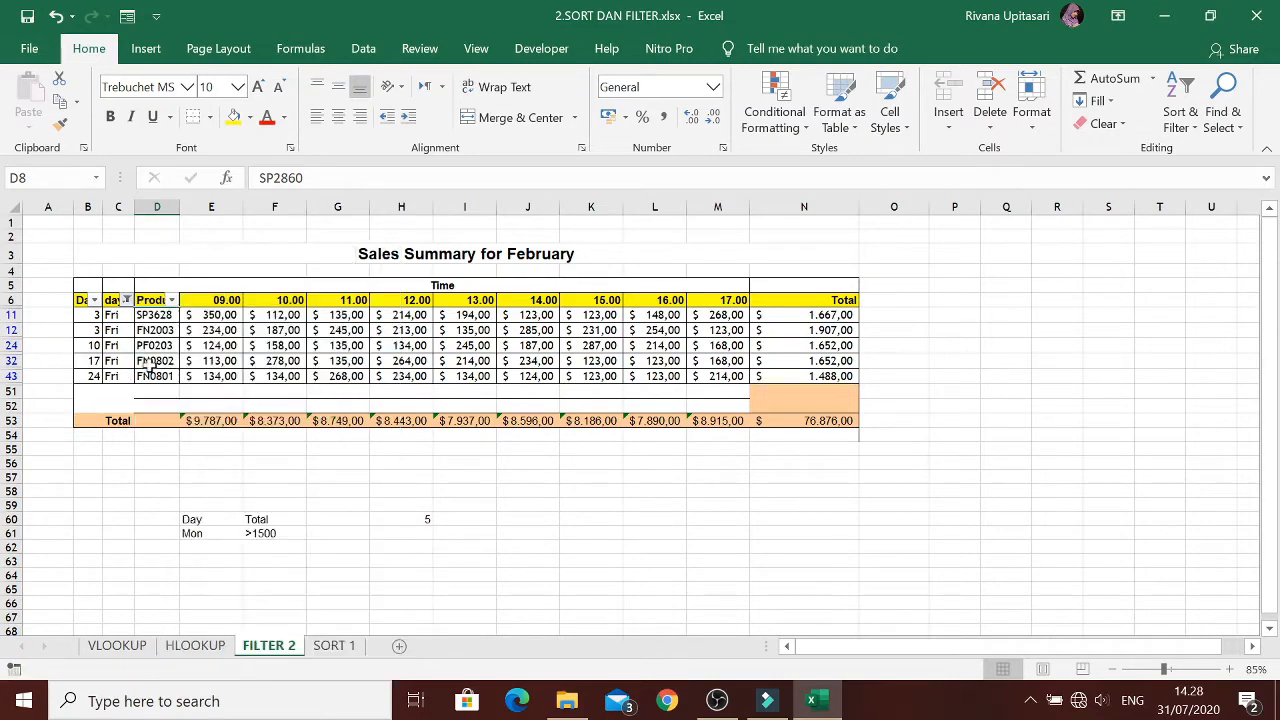
scroll(265, 445, "down", 6)
scroll(265, 445, "down", 5)
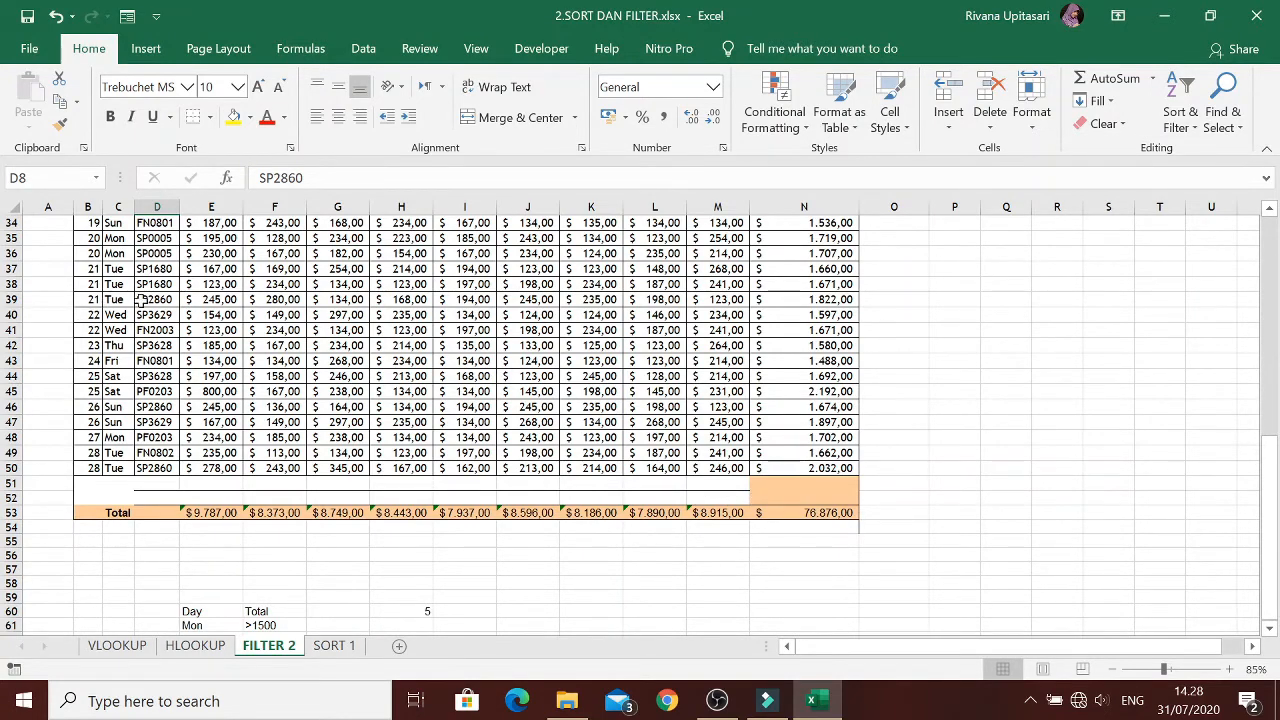
scroll(140, 300, "up", 11)
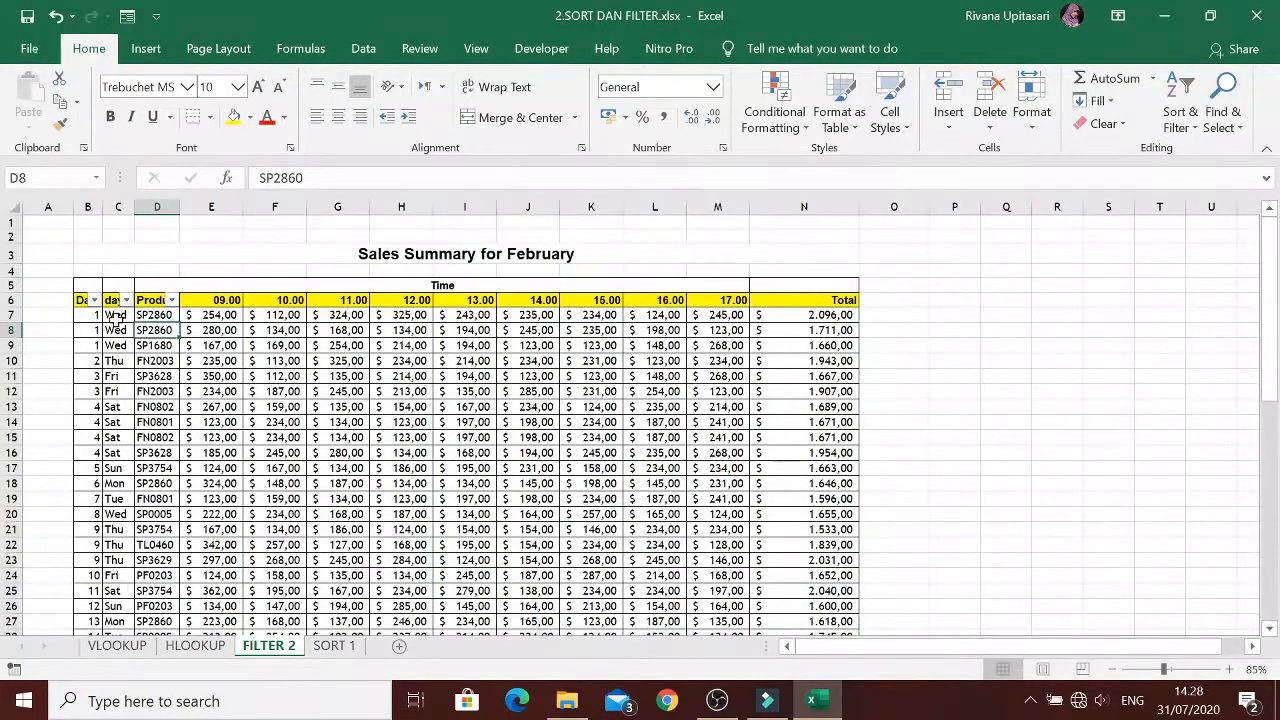
scroll(167, 440, "down", 4)
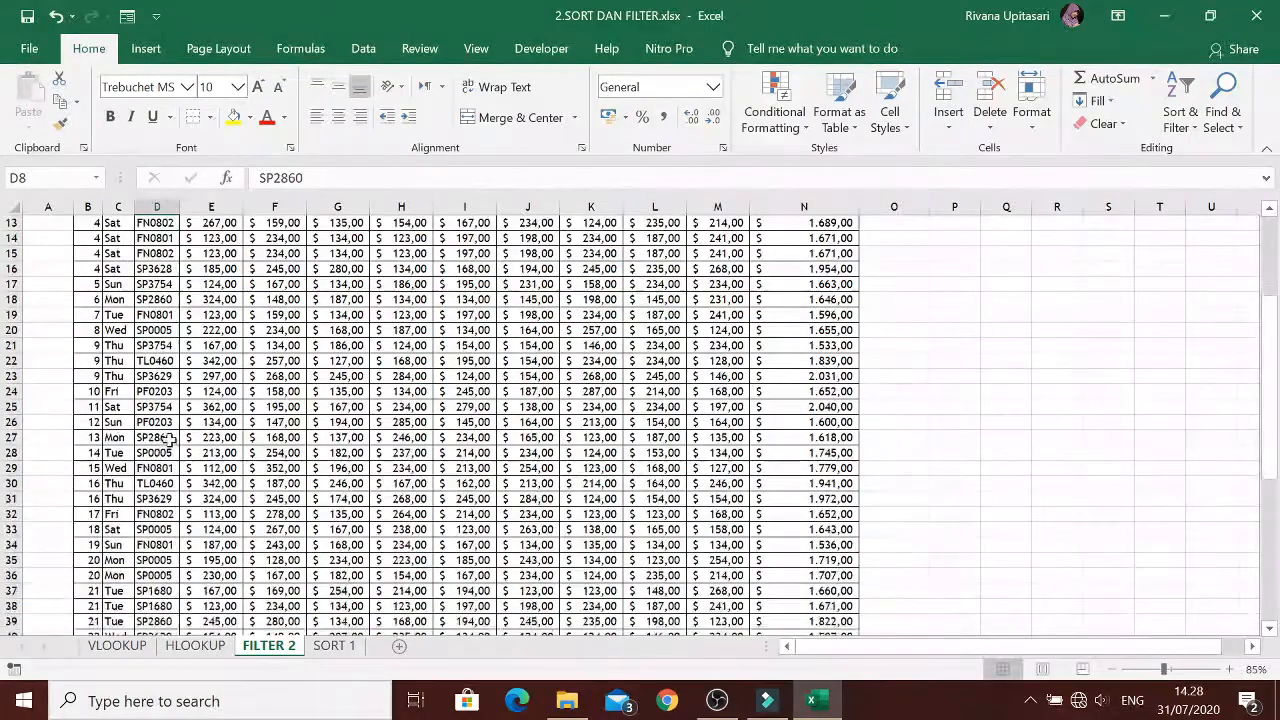
scroll(167, 440, "down", 9)
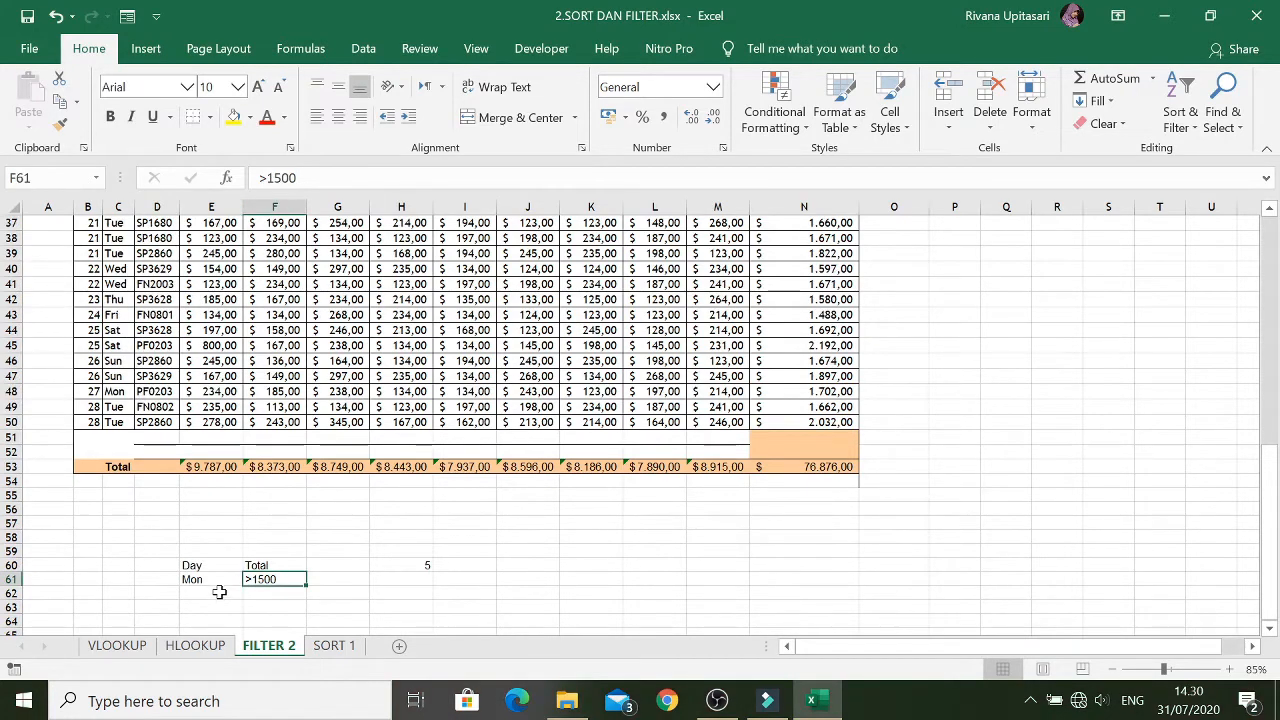
Open the HLOOKUP sheet and read the function's syntax and argument notes down to the Table_Array example
left_click(212, 650)
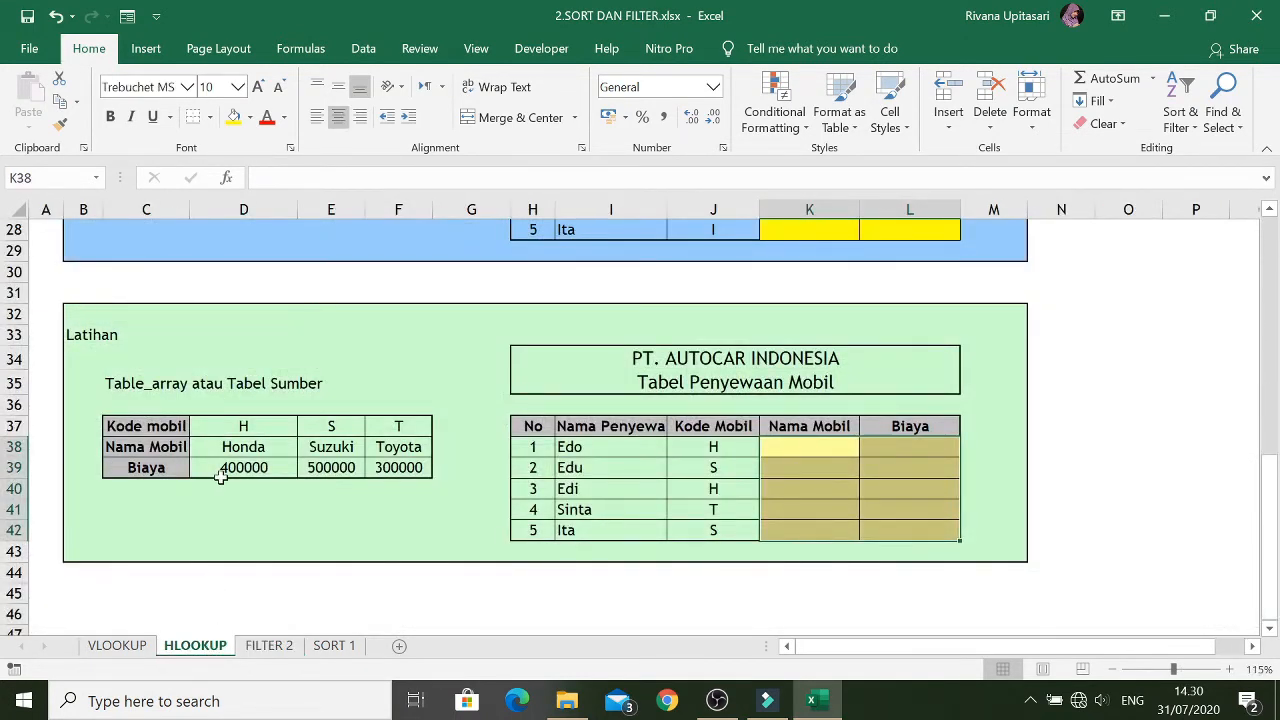
scroll(240, 440, "up", 9)
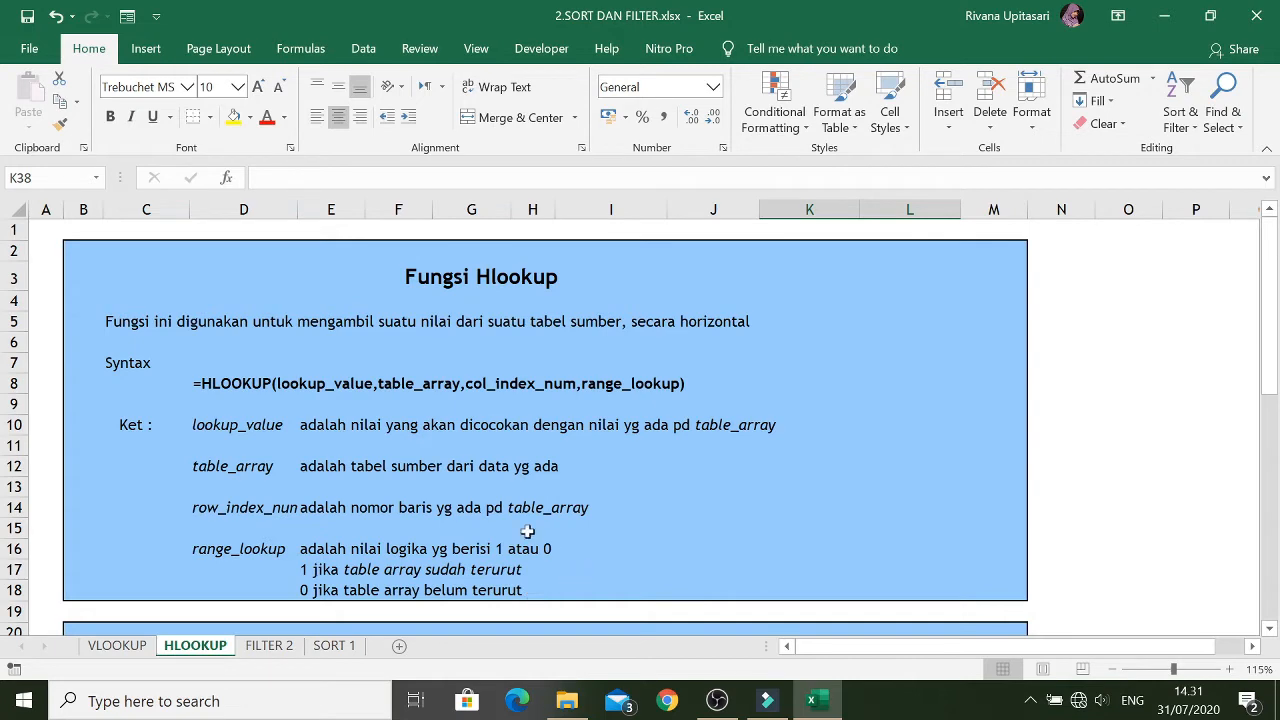
scroll(461, 506, "down", 5)
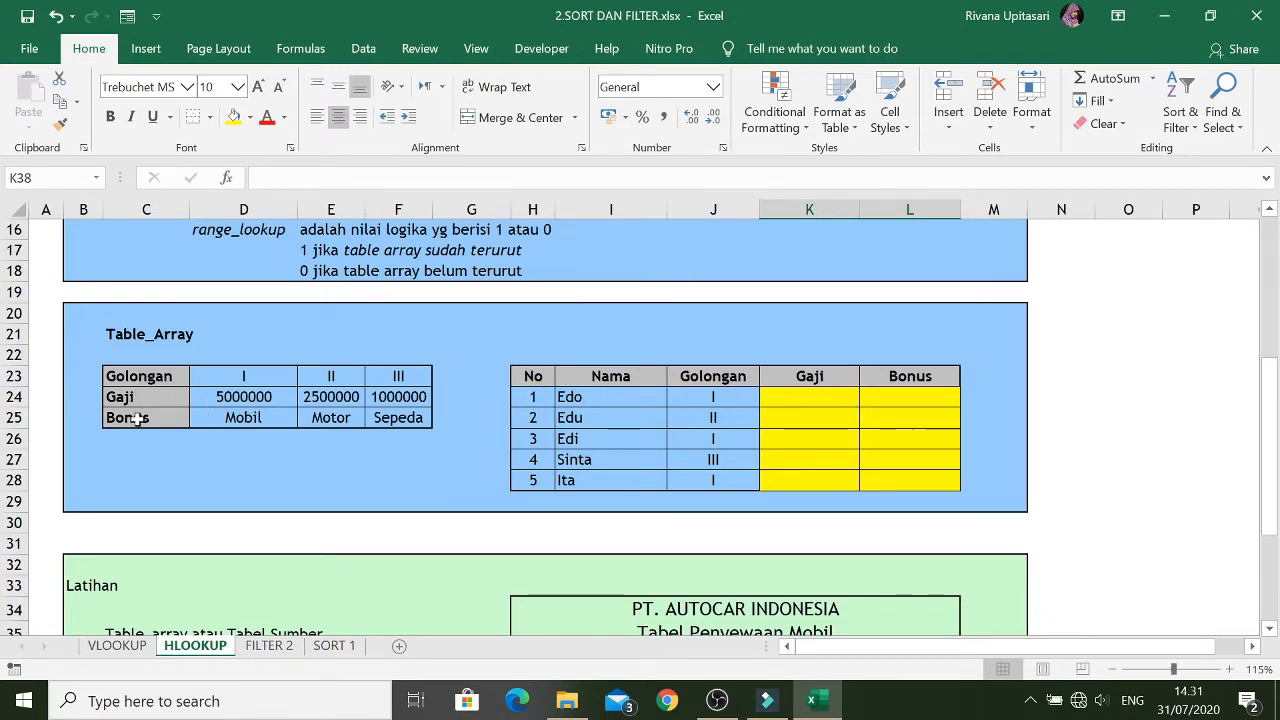
Enter =HLOOKUP(J24;D23:F25;2;1) in K24 to look up the first employee's Gaji from the source table
left_click(830, 398)
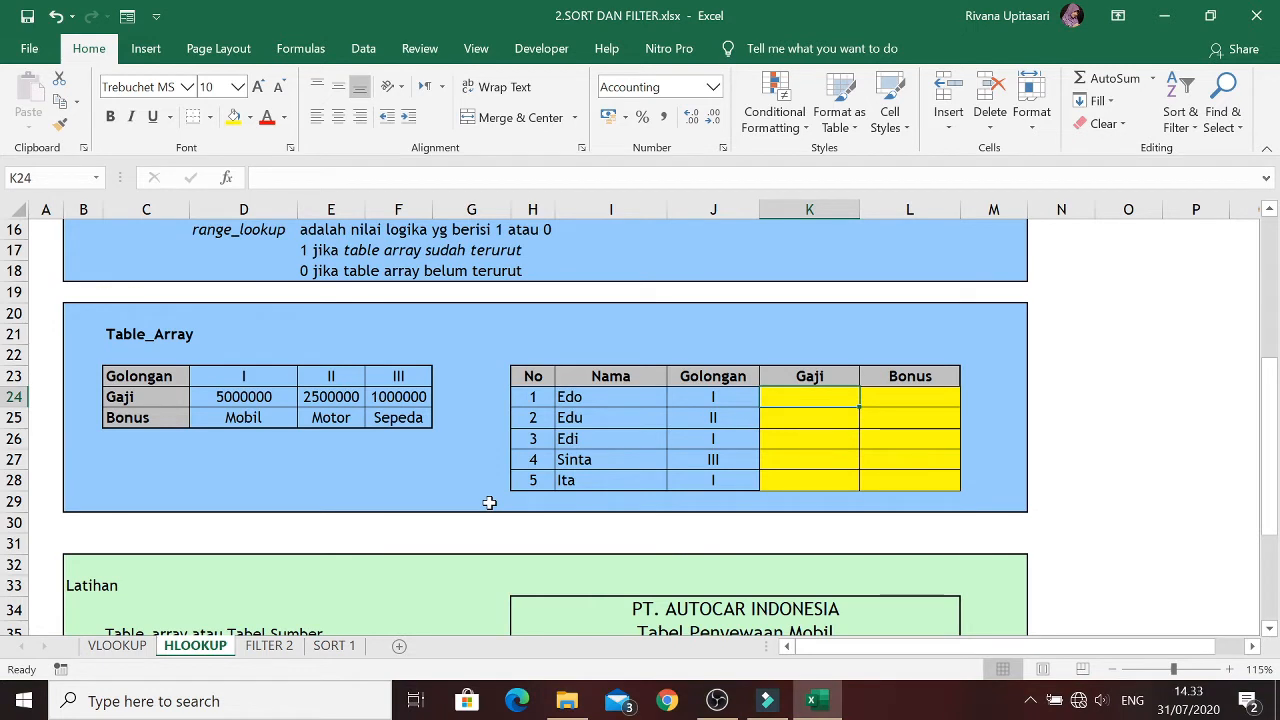
type("=")
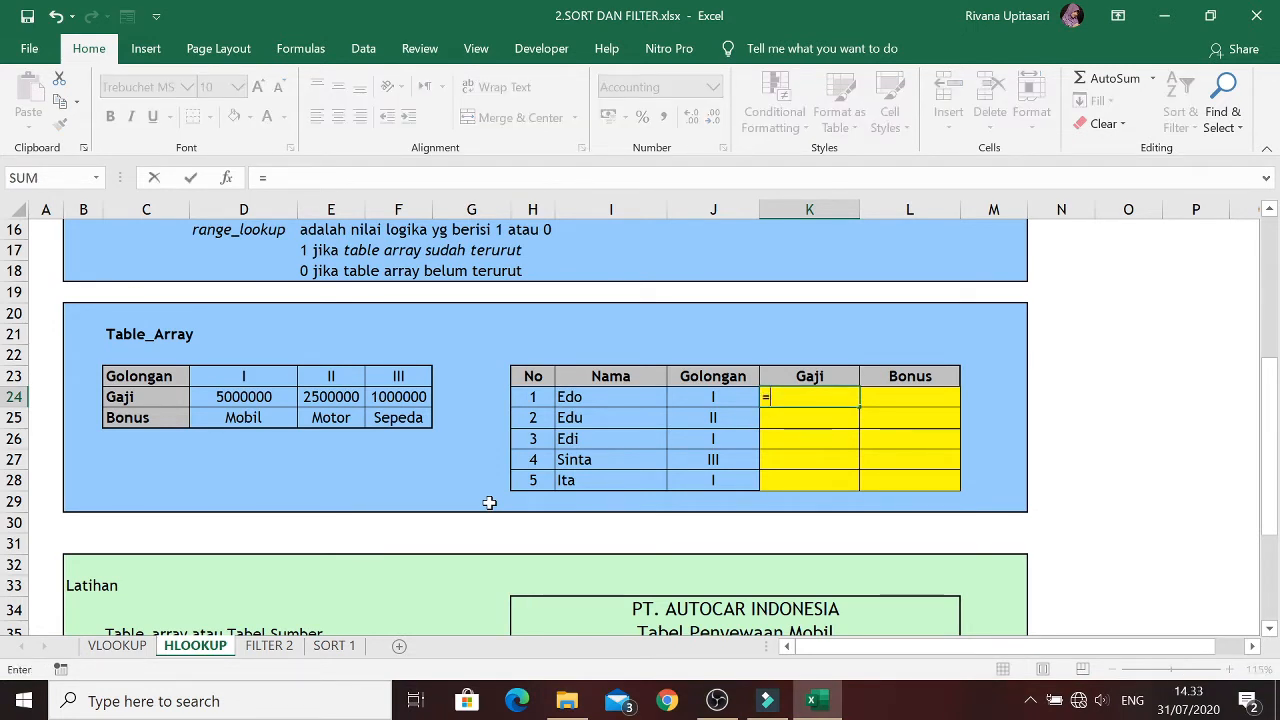
type("hlook")
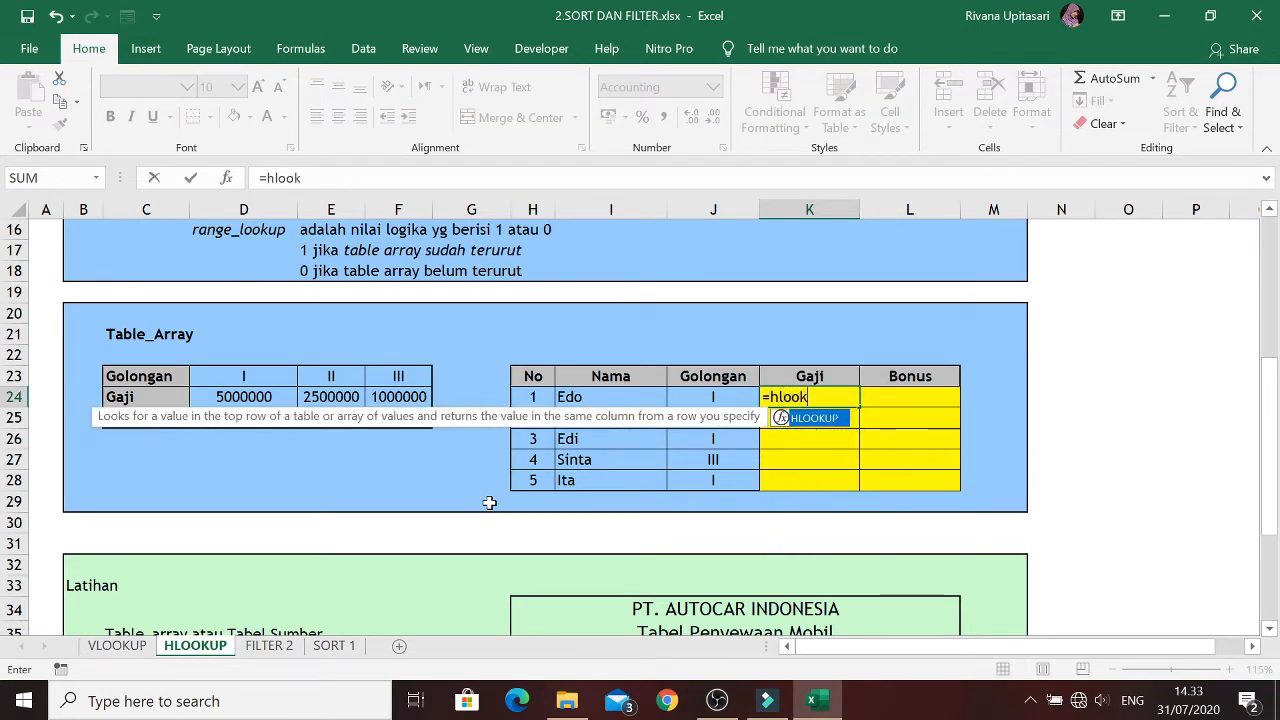
type("up(")
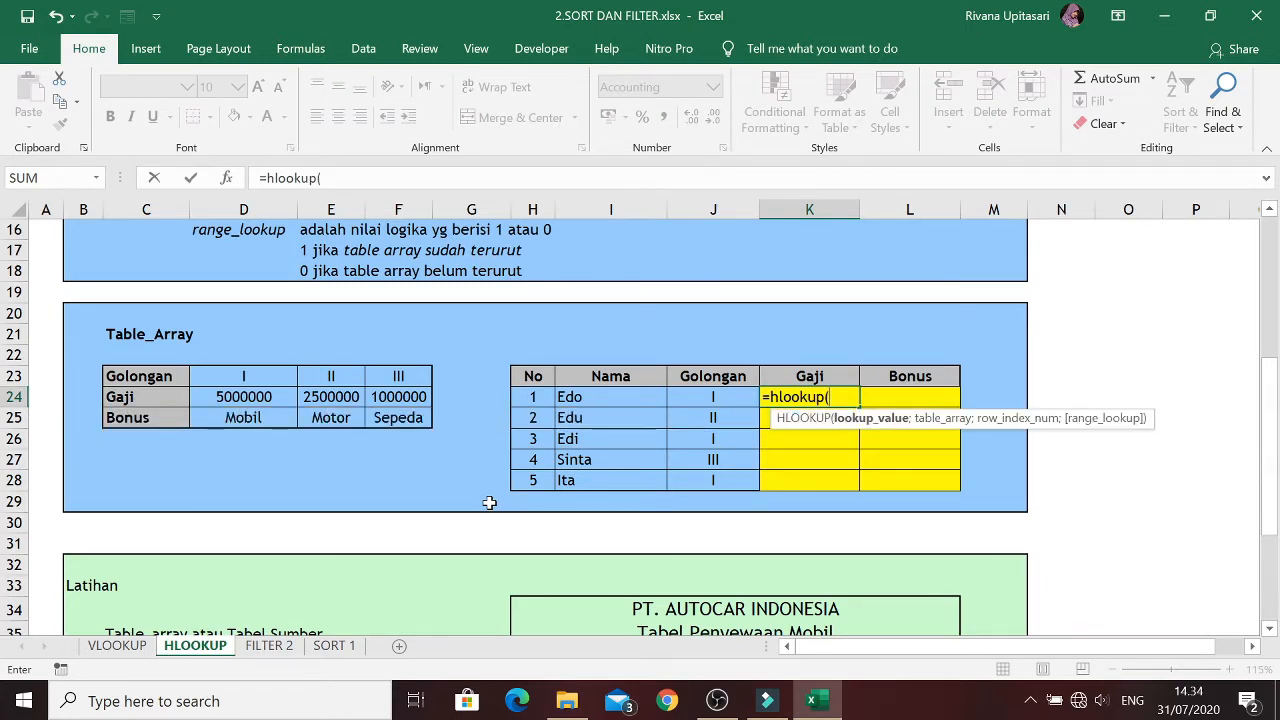
key("Left")
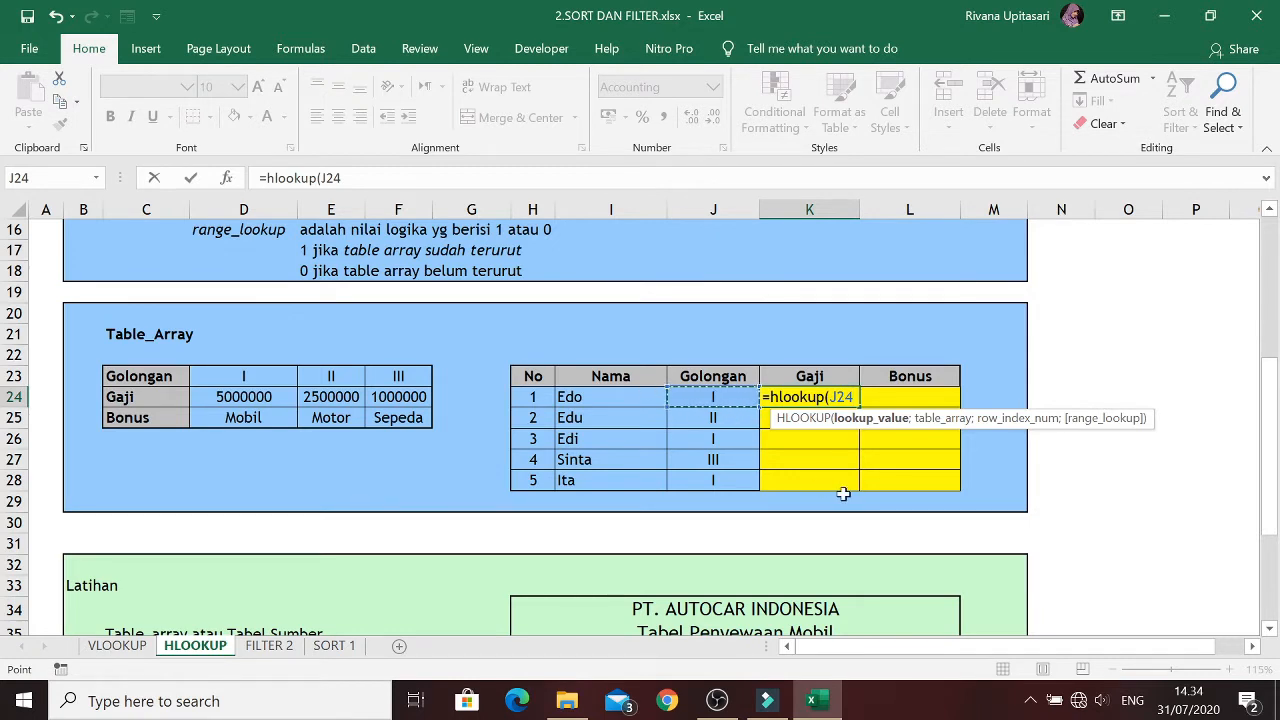
type(";")
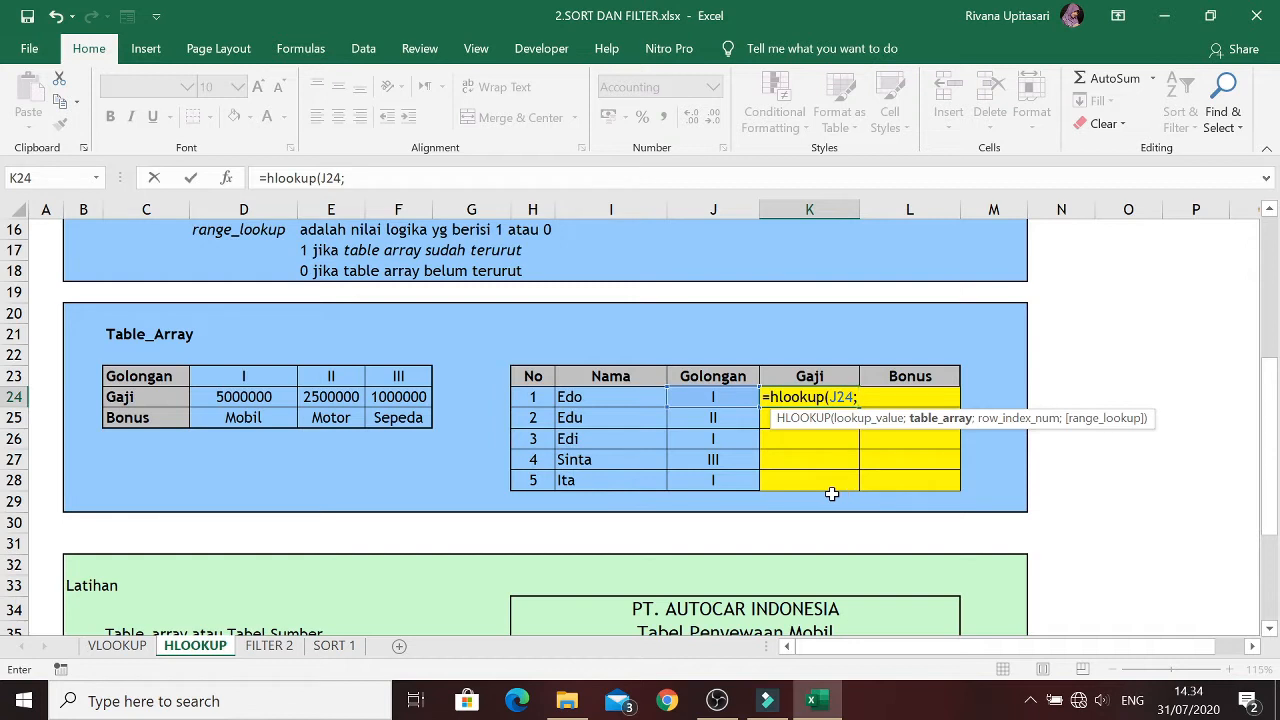
left_click_drag(245, 377, 395, 418)
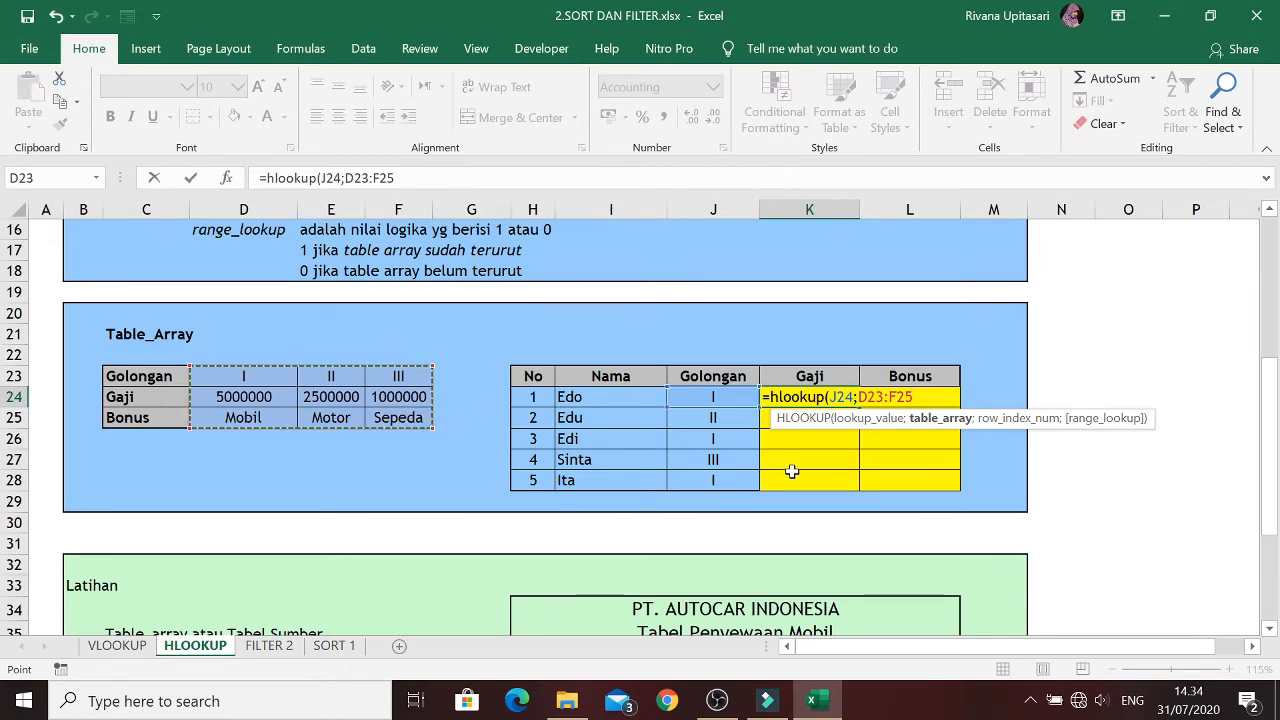
type(";2")
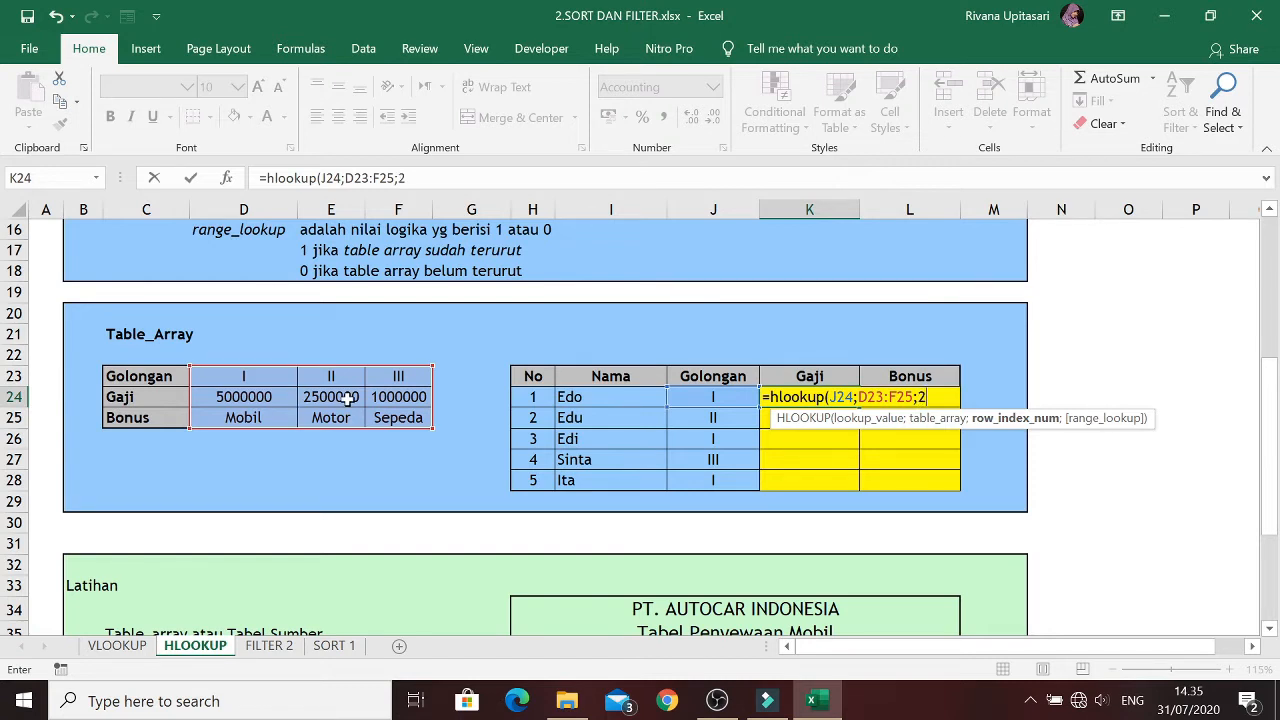
type(";1")
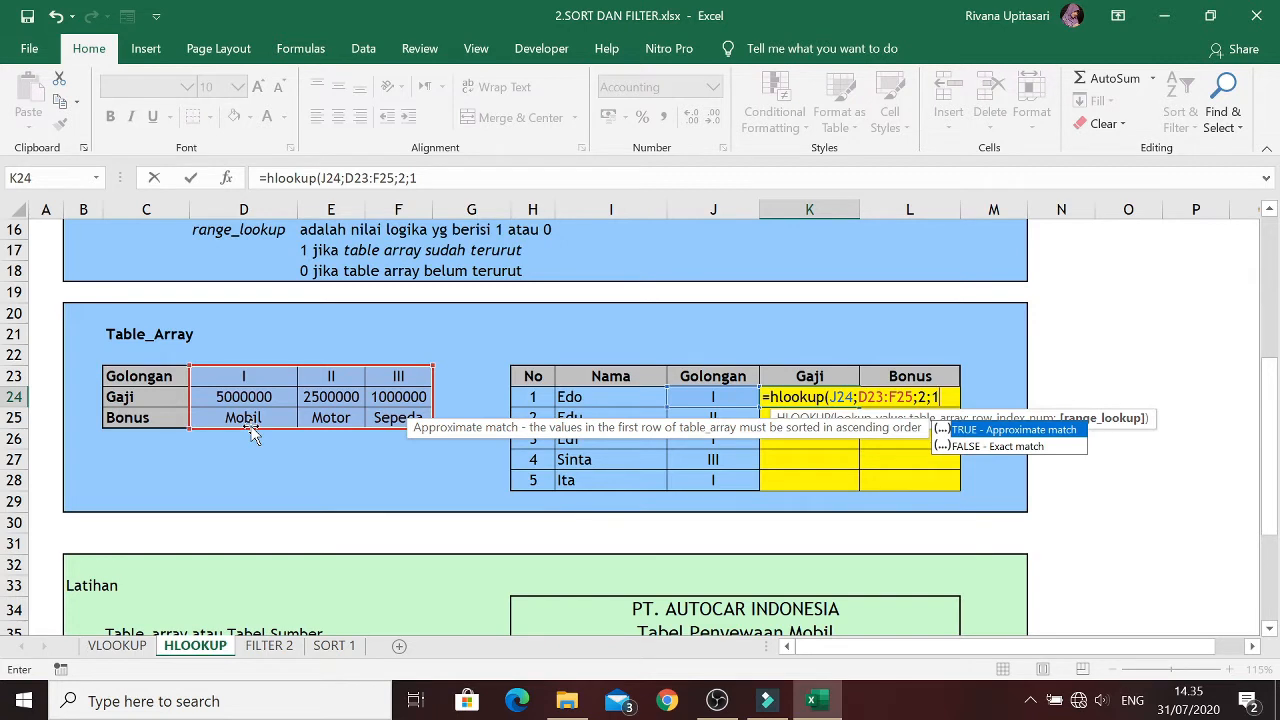
type(")")
key("Return")
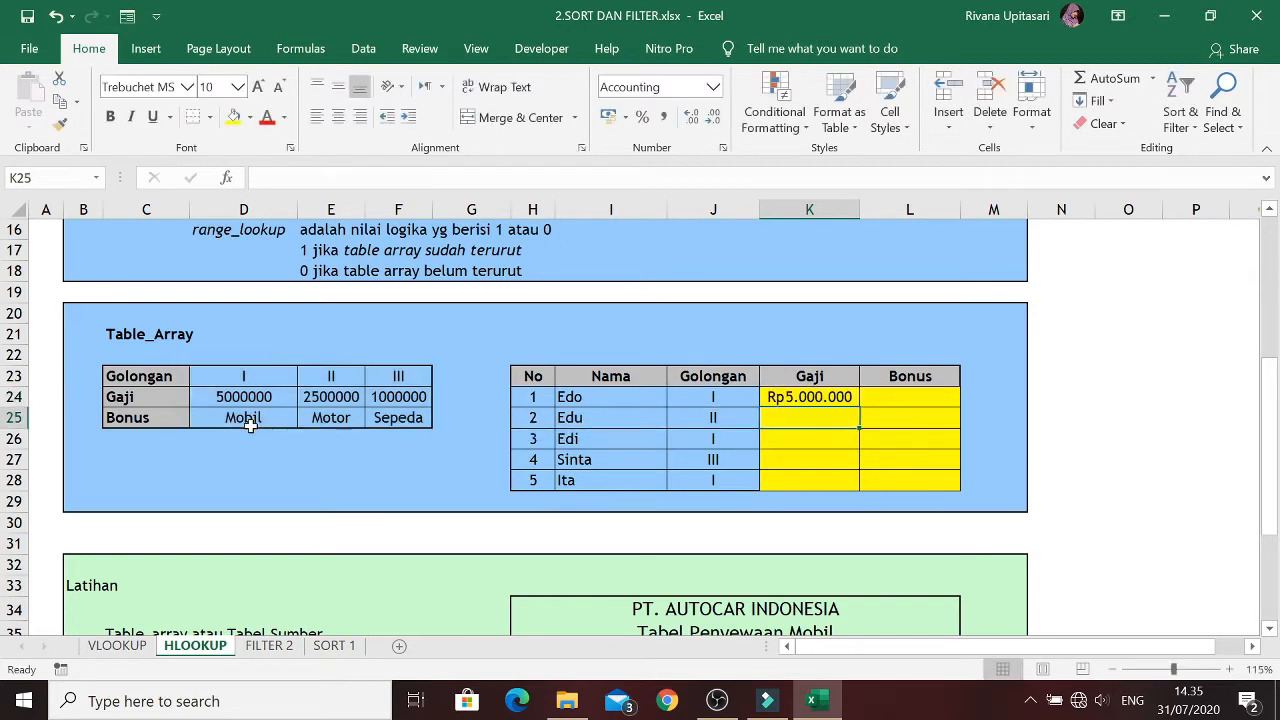
Check the Gaji result in K24 against its Golongan in J24 and the source table value in D24
key("Up")
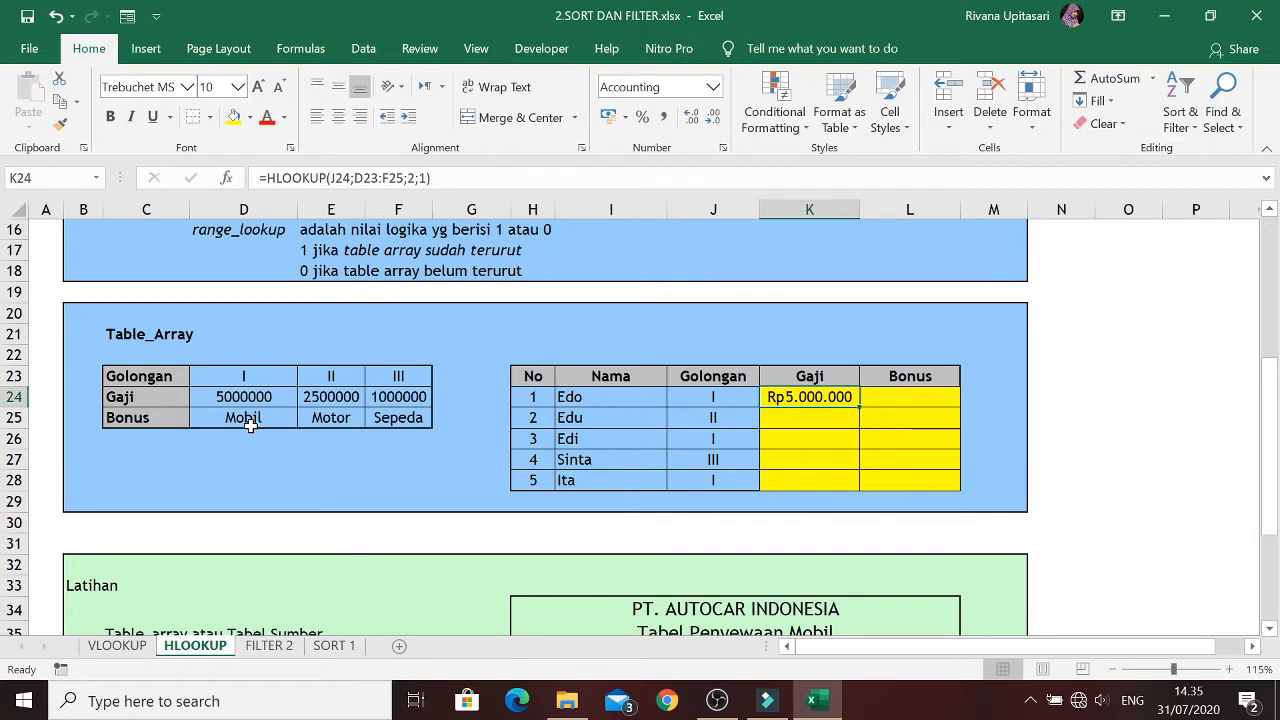
key("Left")
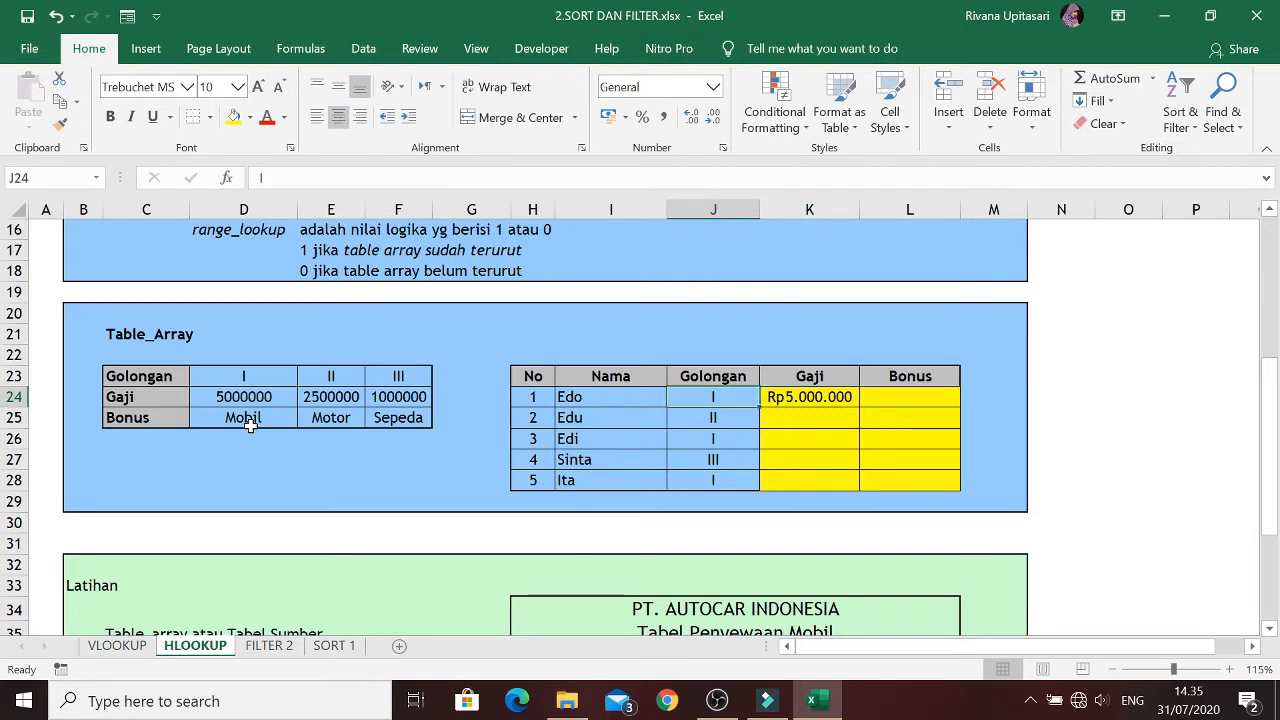
key("Left")
key("Left")
key("Left")
key("Left")
key("Left")
key("Left")
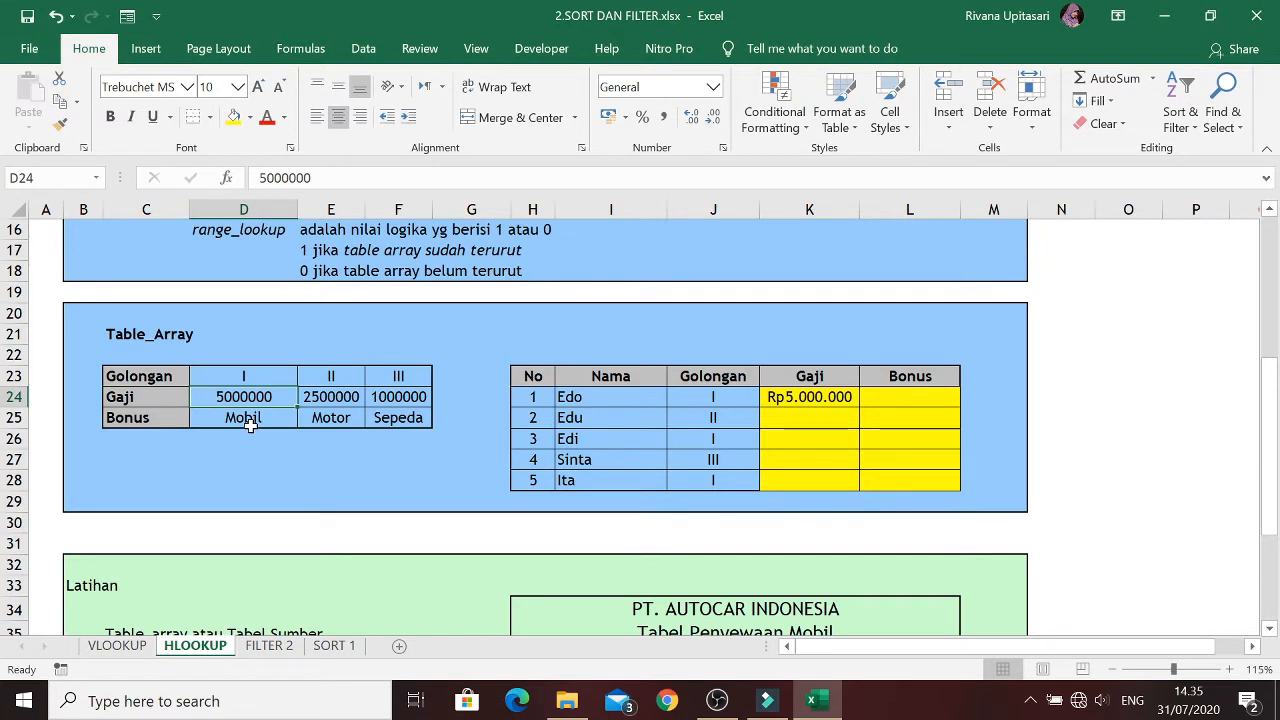
left_click(814, 400)
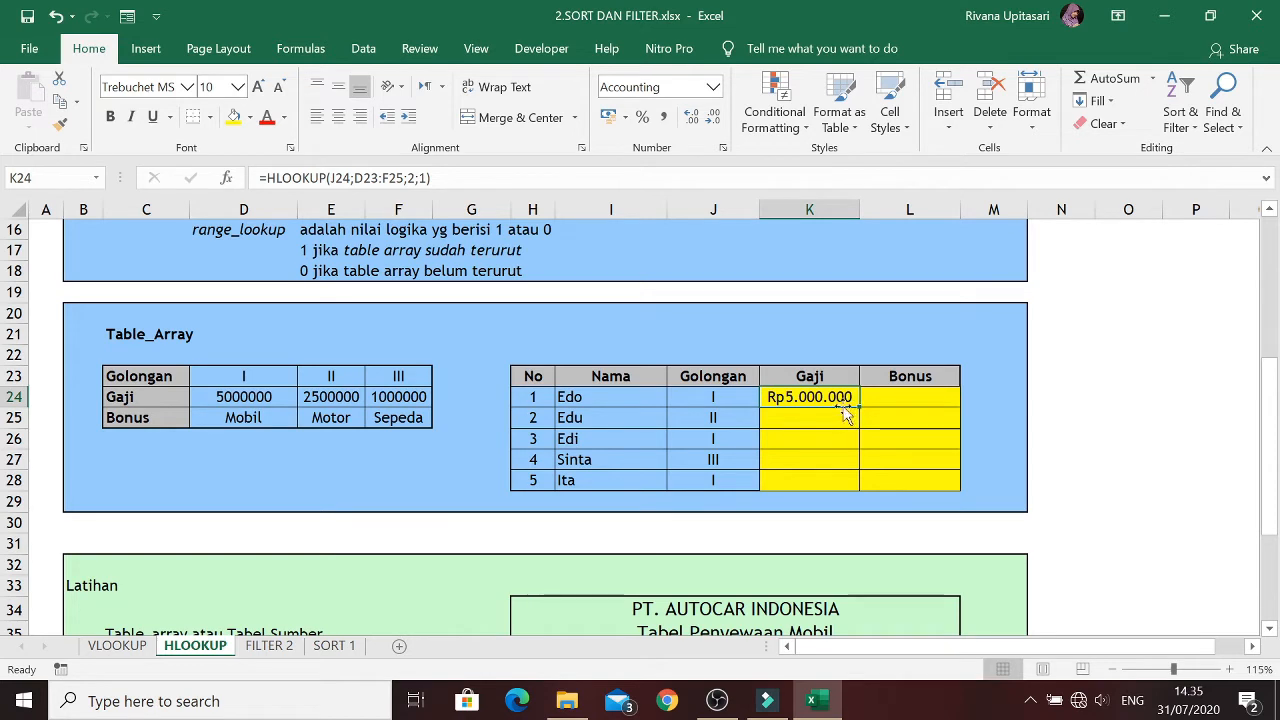
Enter =HLOOKUP(J24;D23:F25;3;1) in L24 to look up the first employee's Bonus from the source table
left_click(912, 399)
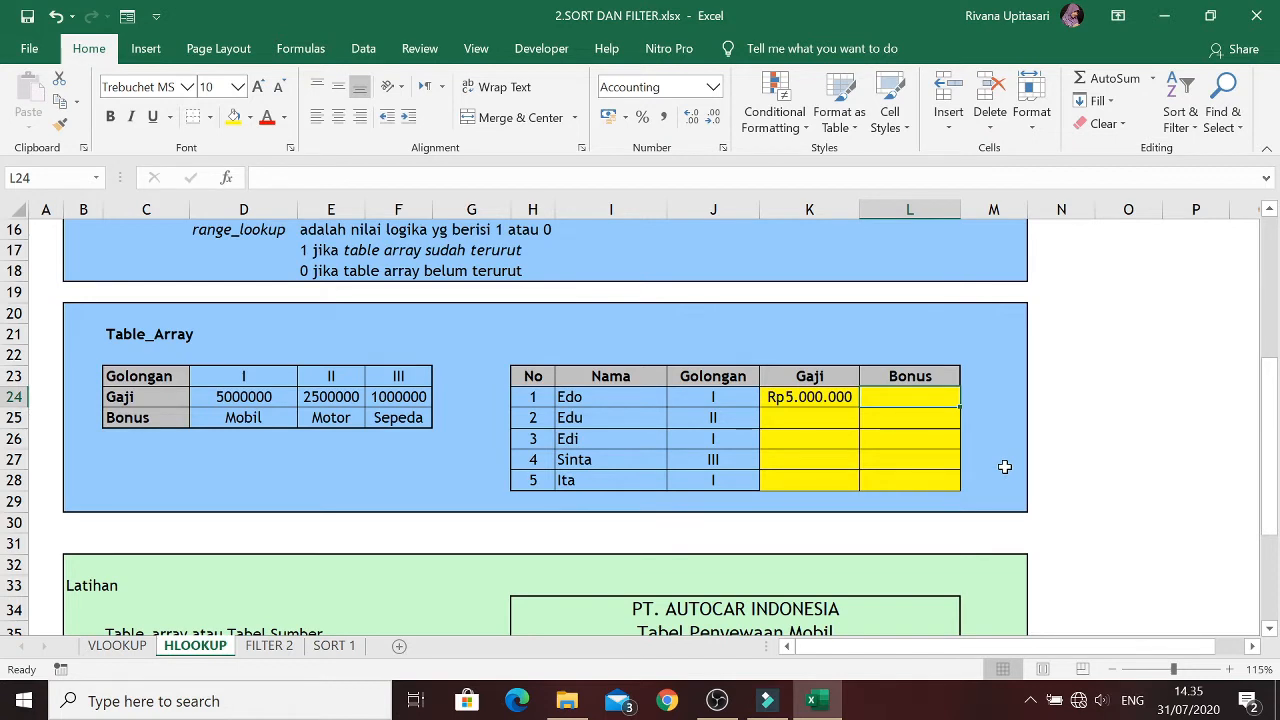
type("=")
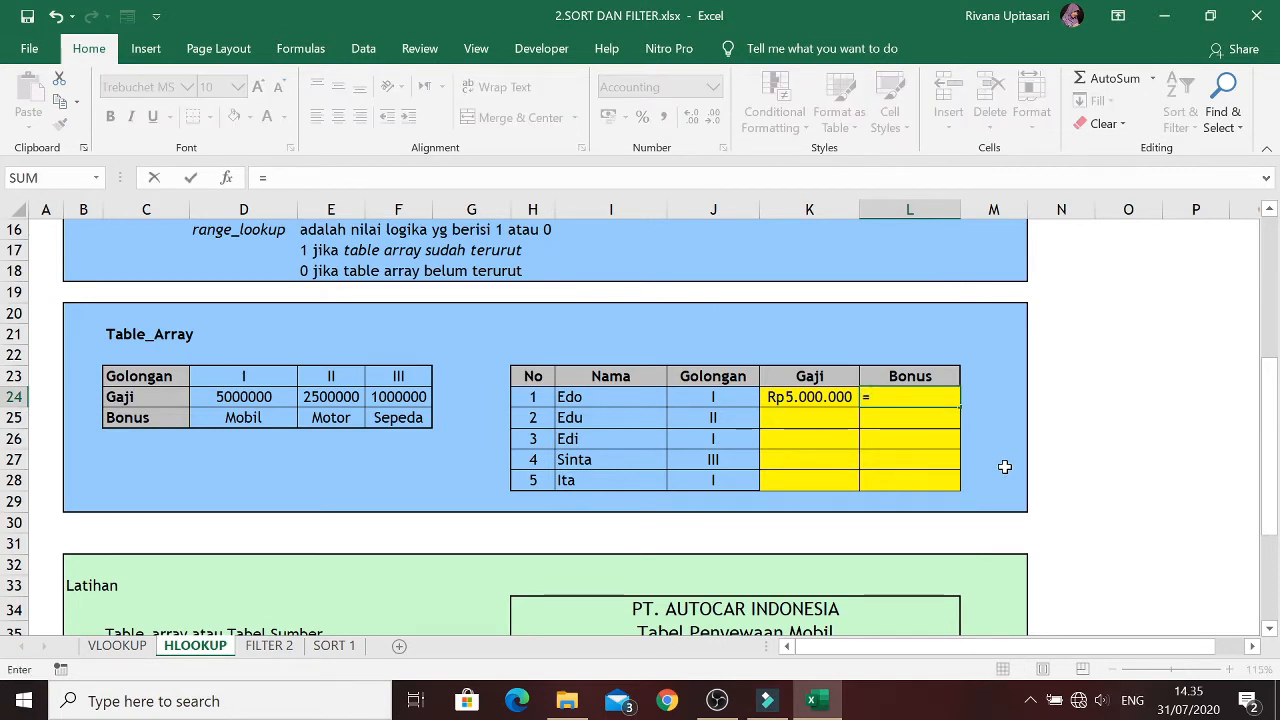
type("hlookup(")
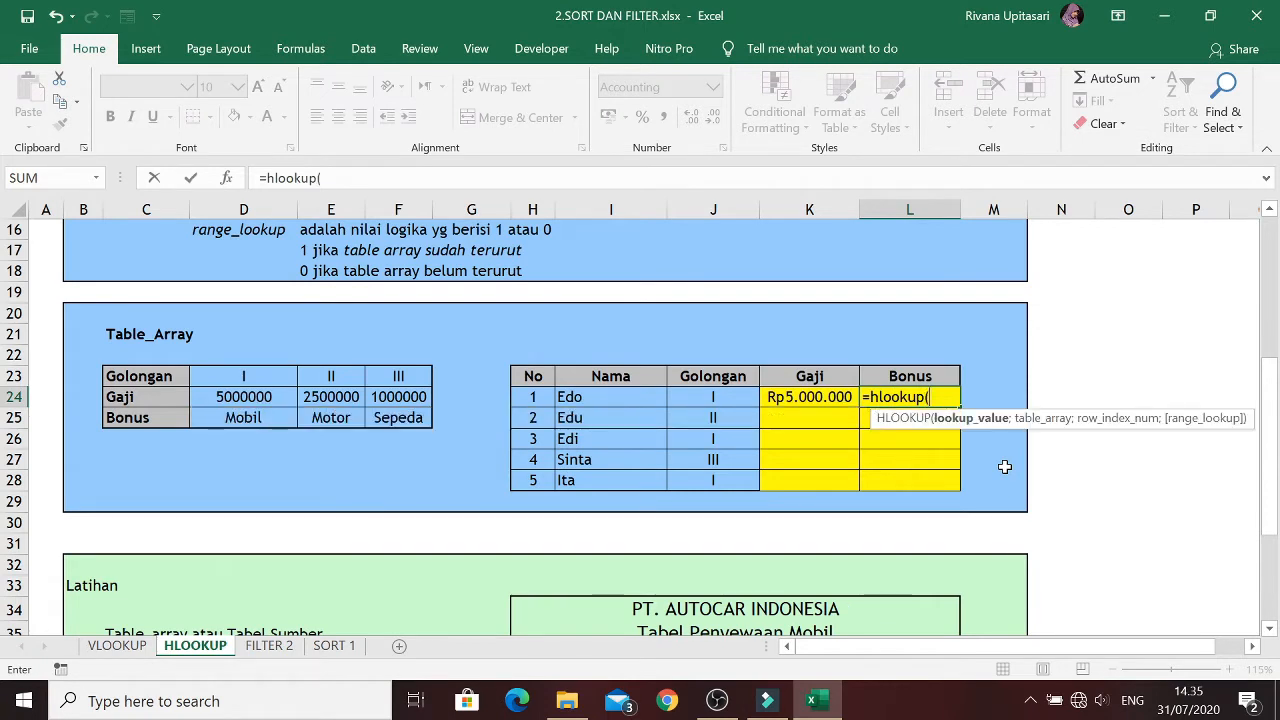
key("Left")
key("Left")
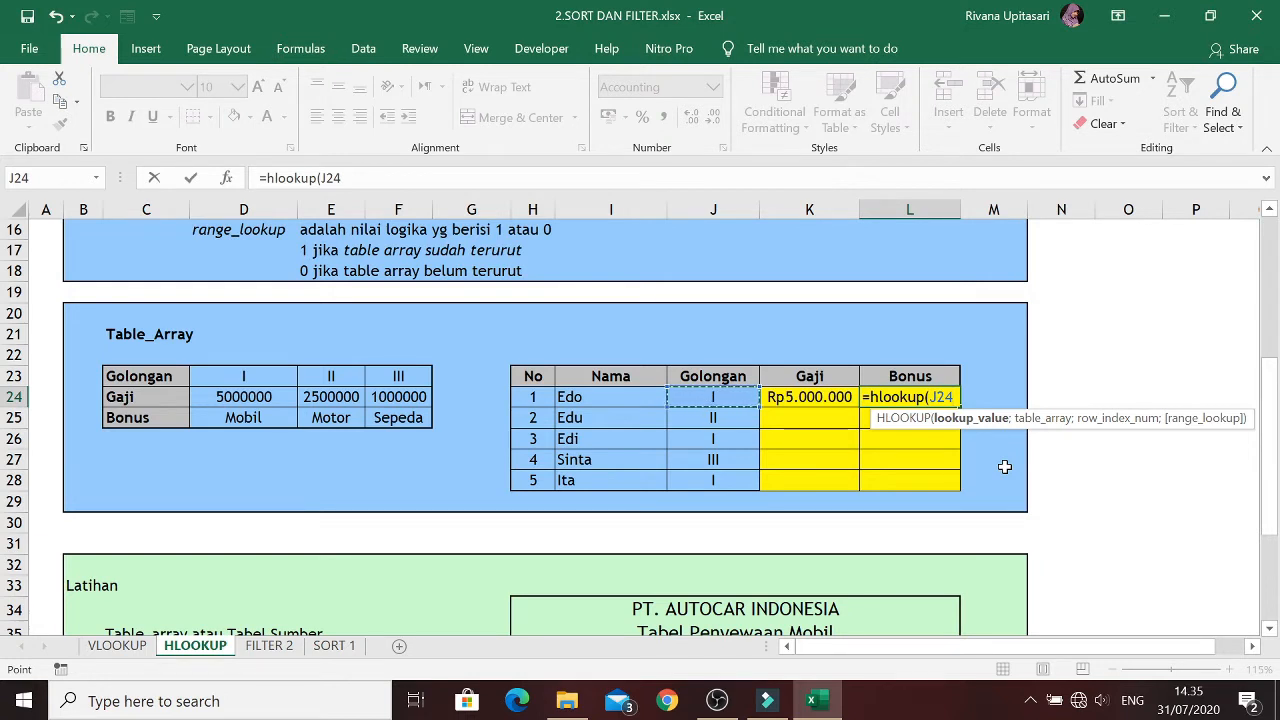
type(";")
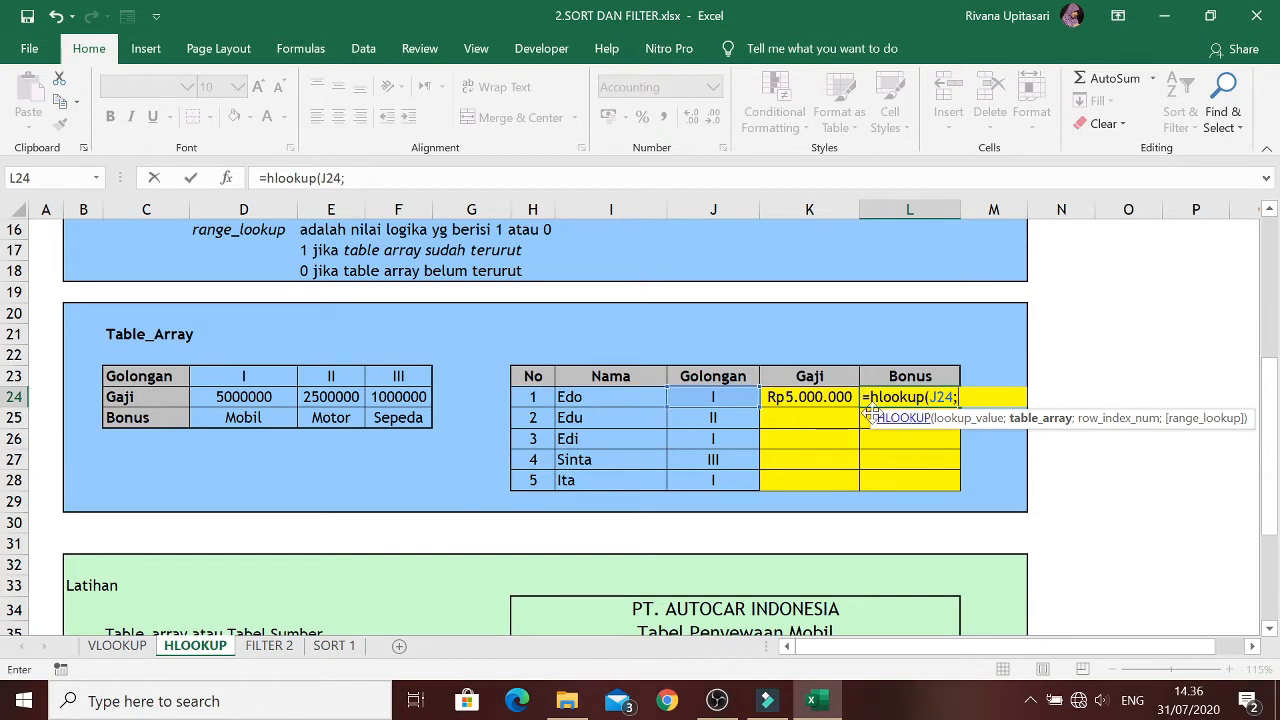
left_click_drag(243, 381, 400, 418)
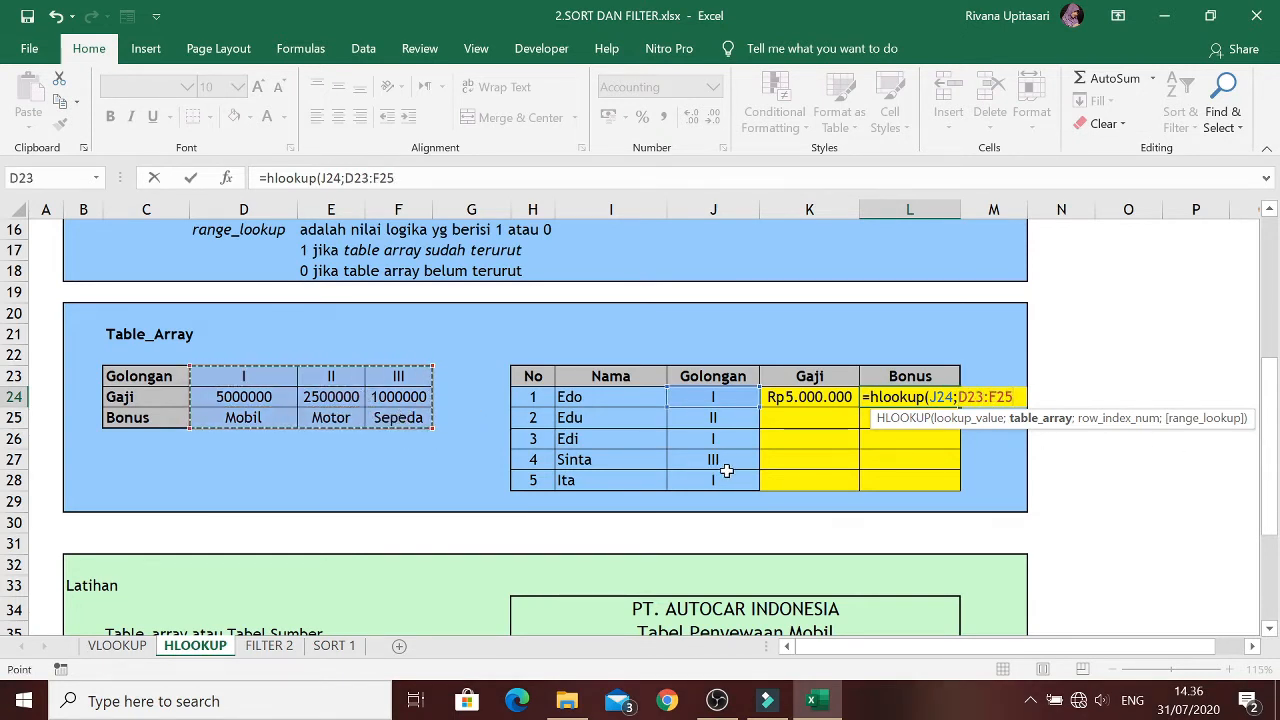
type(";")
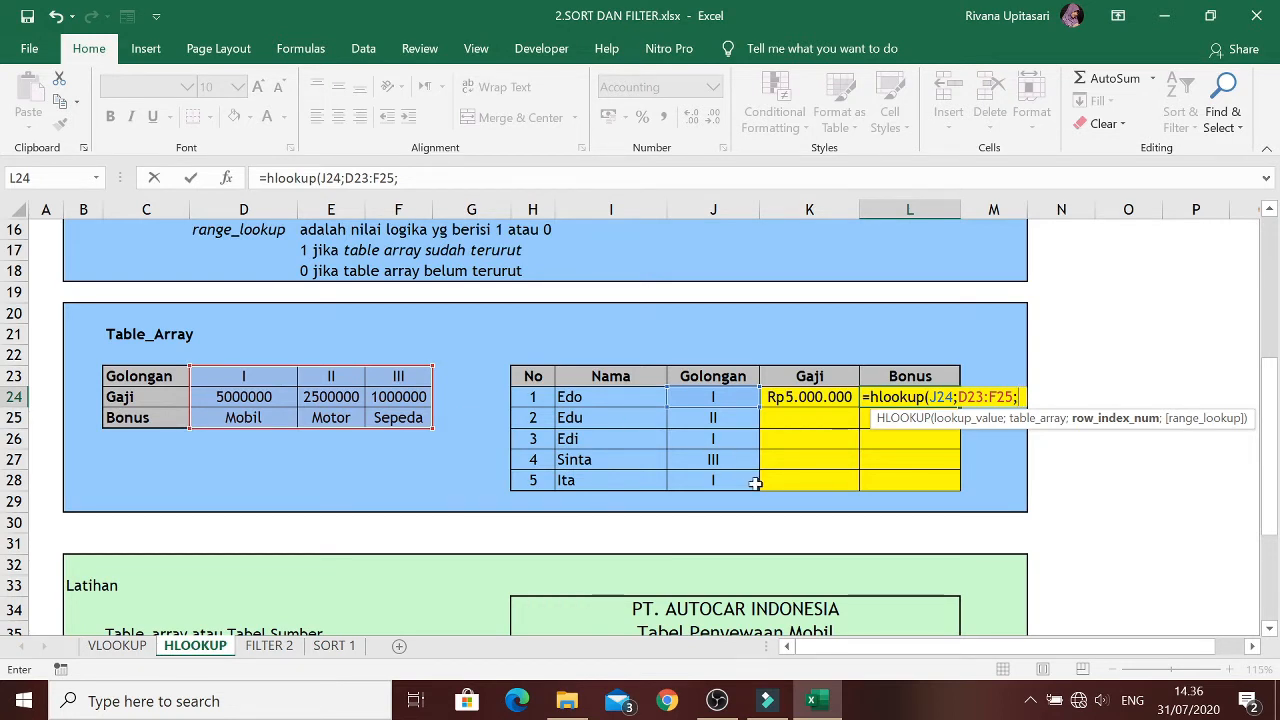
type("3")
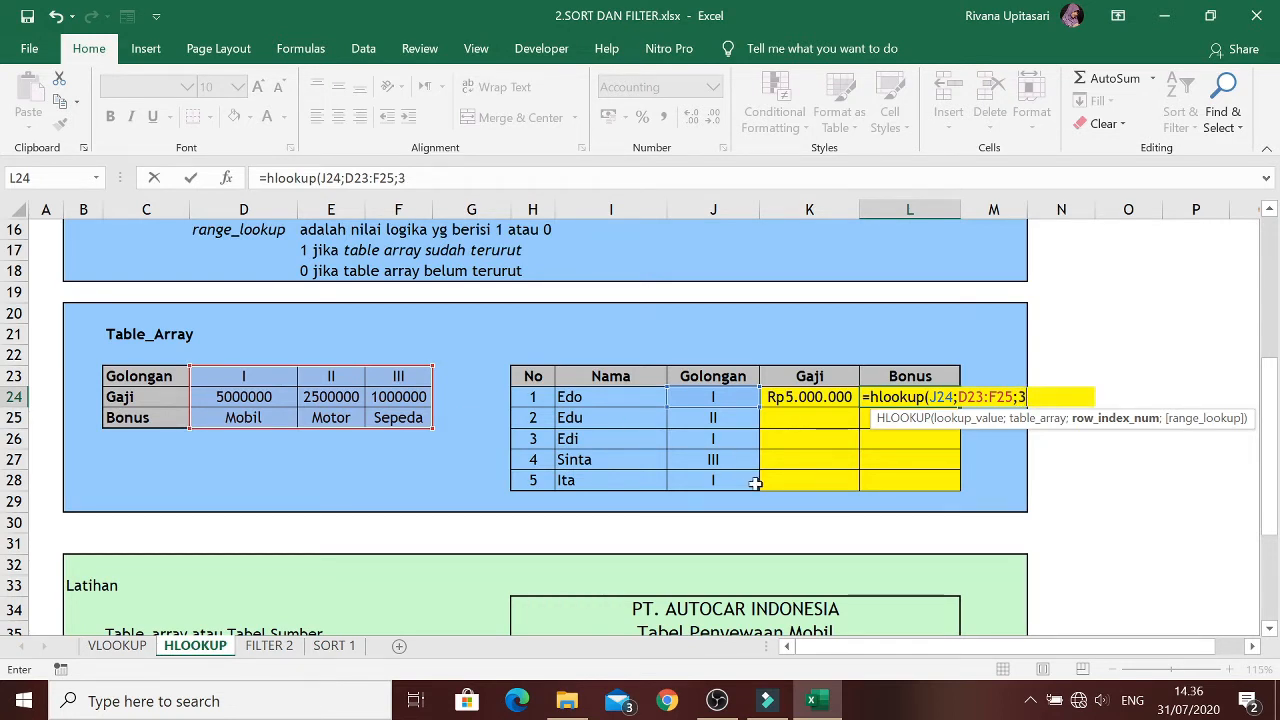
type(";")
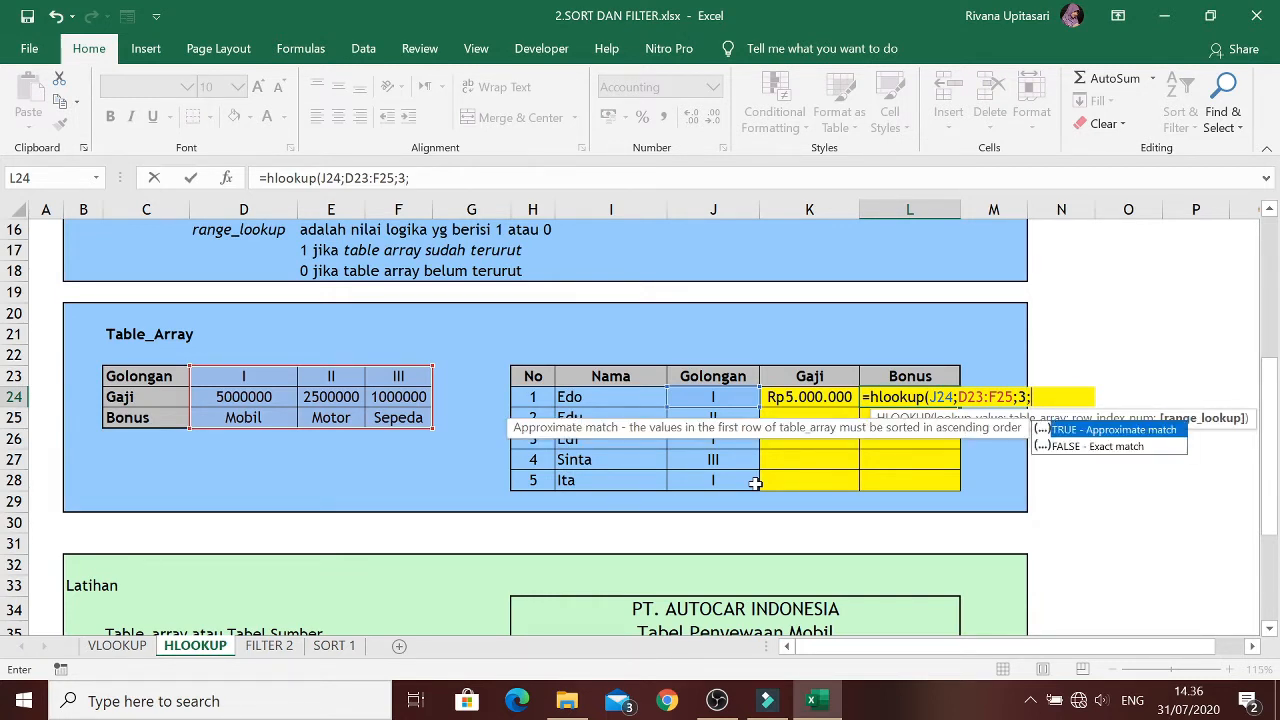
type("1)")
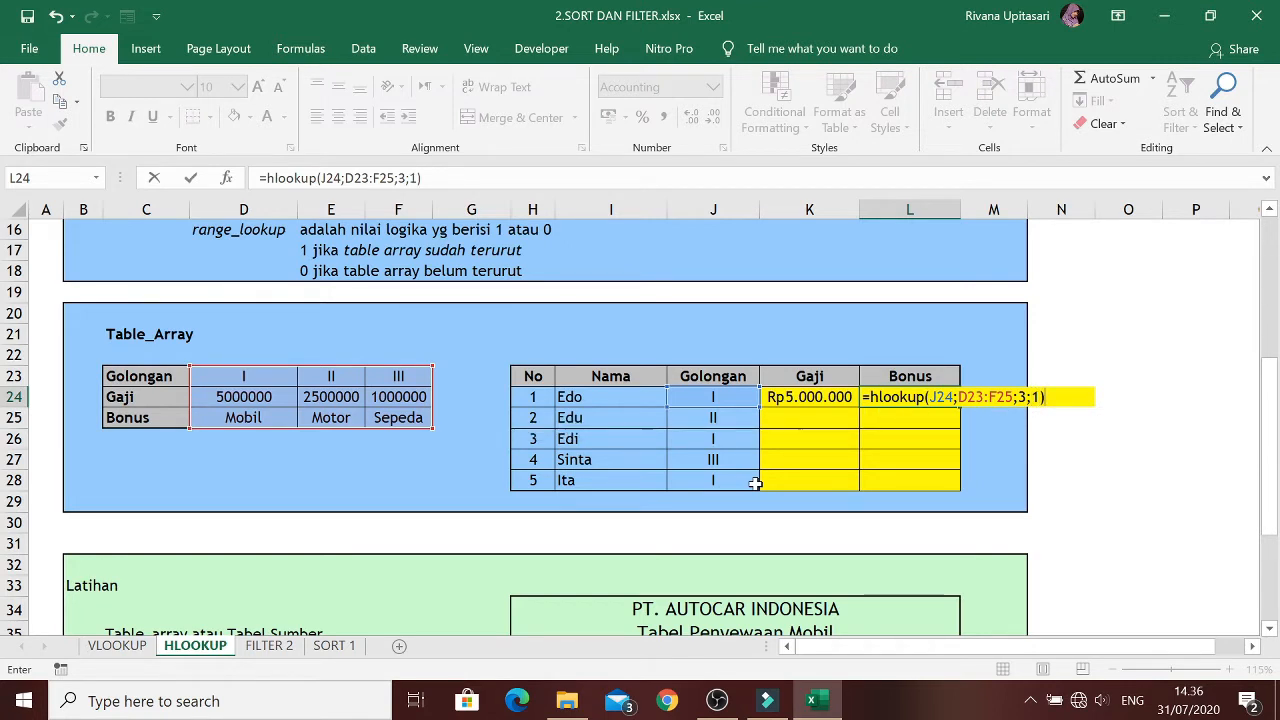
key("Return")
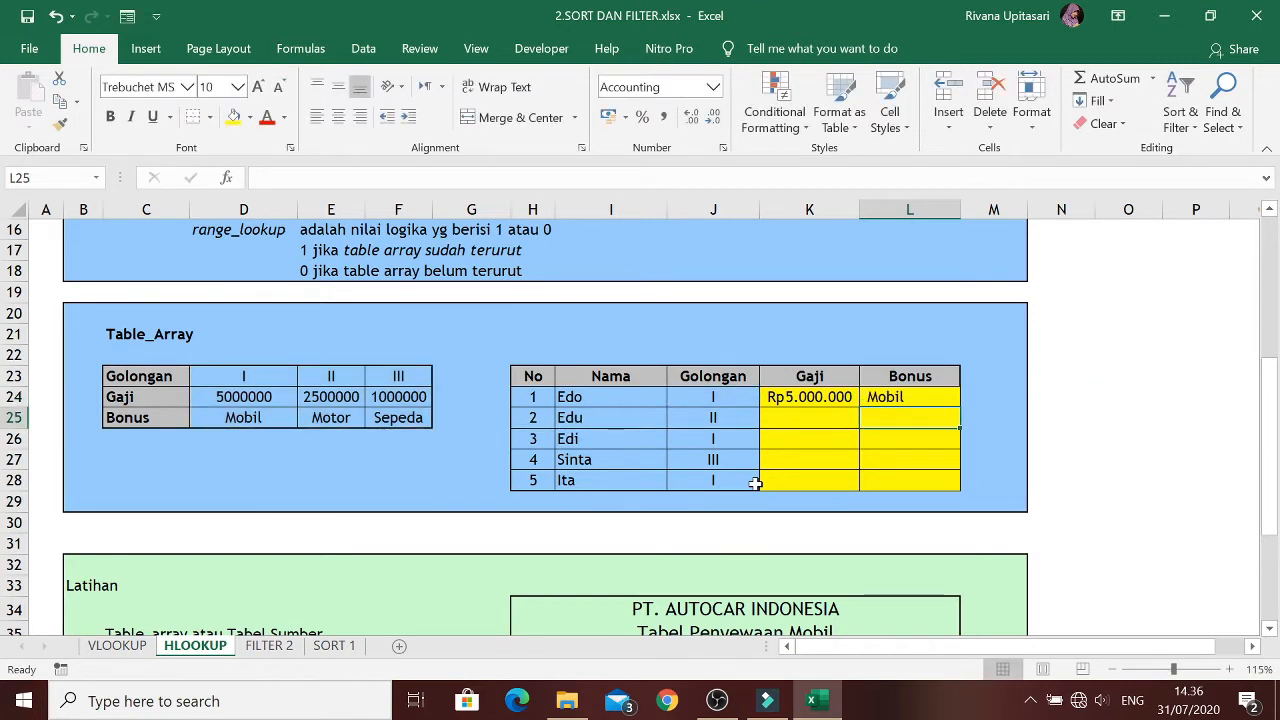
Copy the Gaji and Bonus formulas from K24:L24 down through row 28
key("Up")
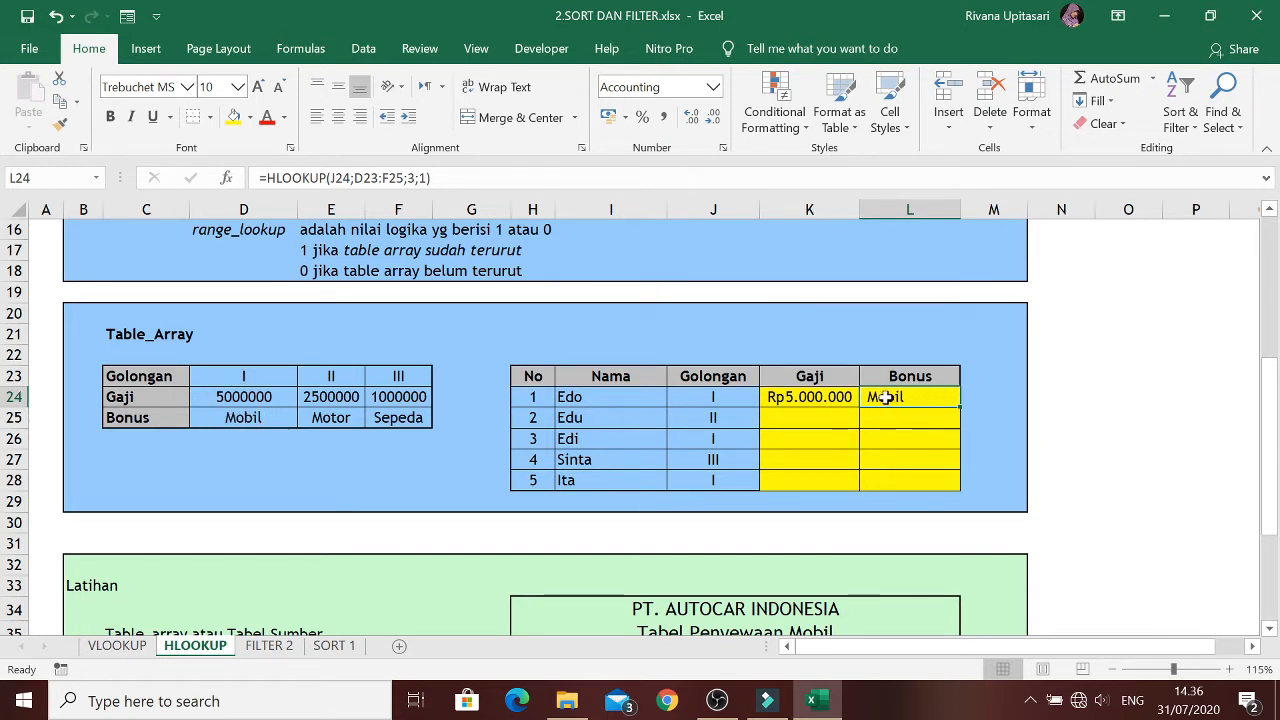
left_click(851, 397)
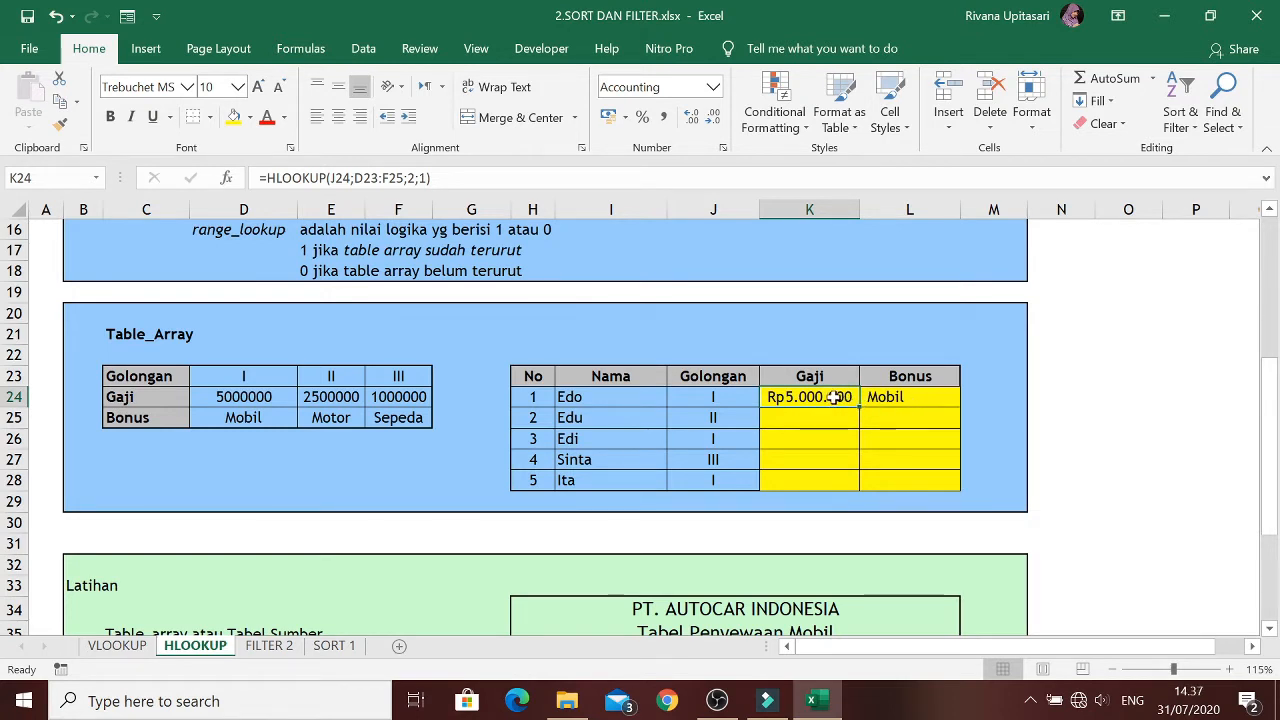
mouse_move(833, 397)
left_mouse_down()
mouse_move(895, 397)
mouse_move(957, 434)
mouse_move(956, 490)
left_mouse_up()
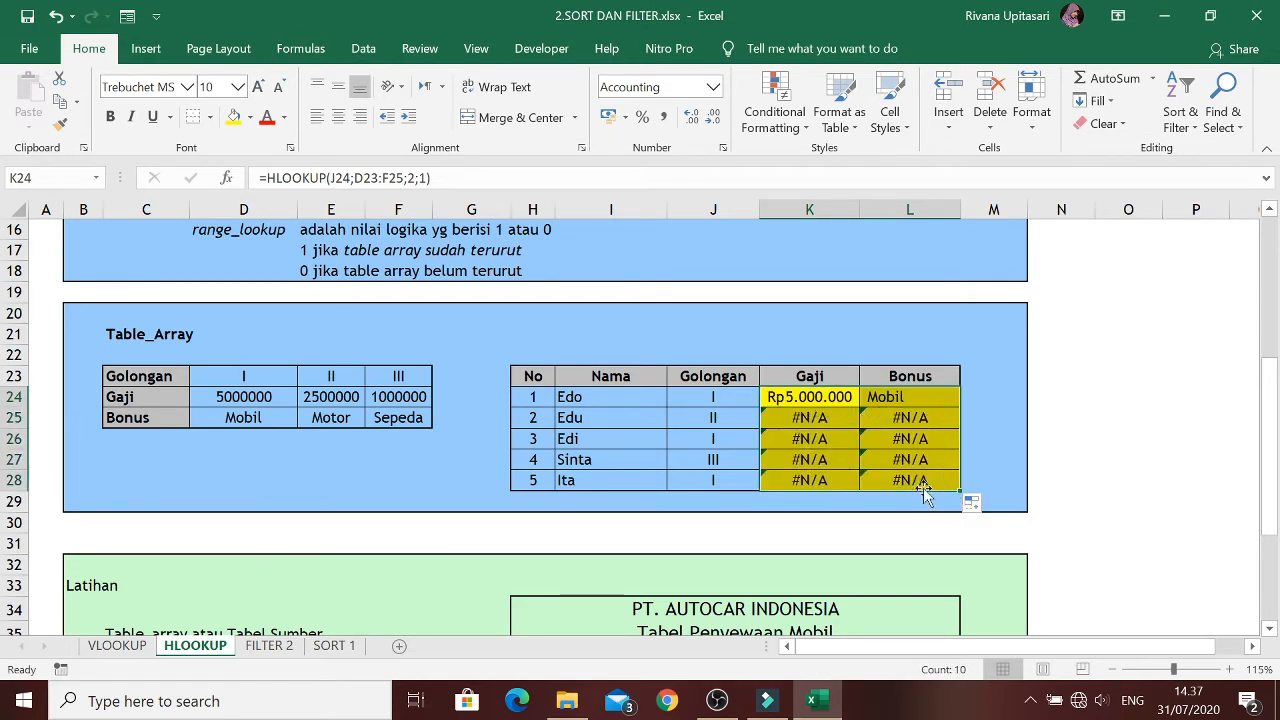
Inspect the table_array reference in the copied Gaji formula in K25 without changing it
left_click(814, 419)
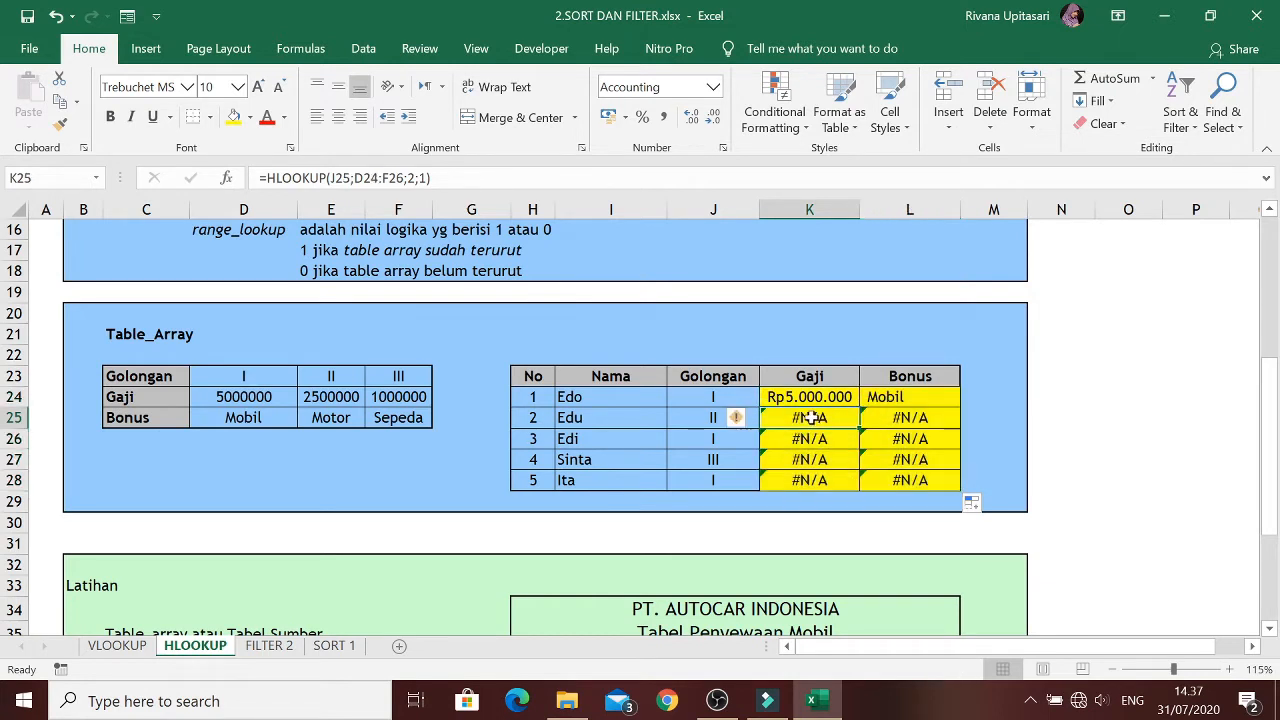
key("F2")
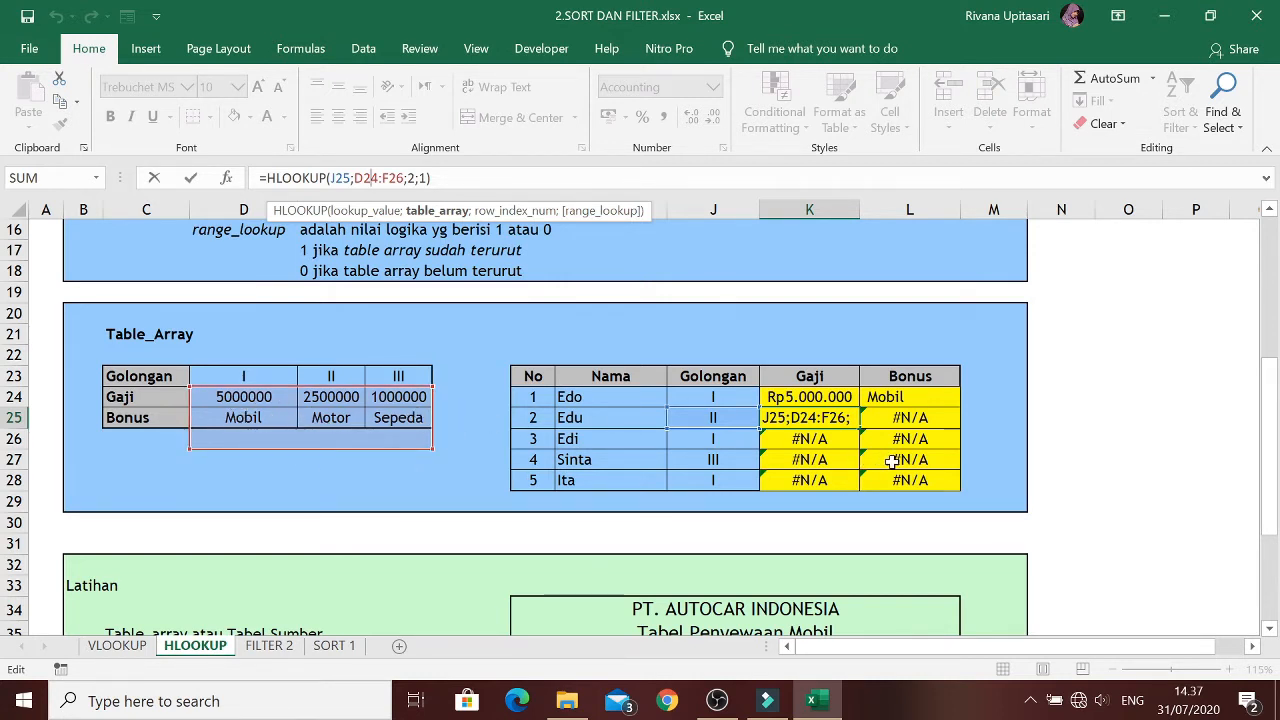
key("Escape")
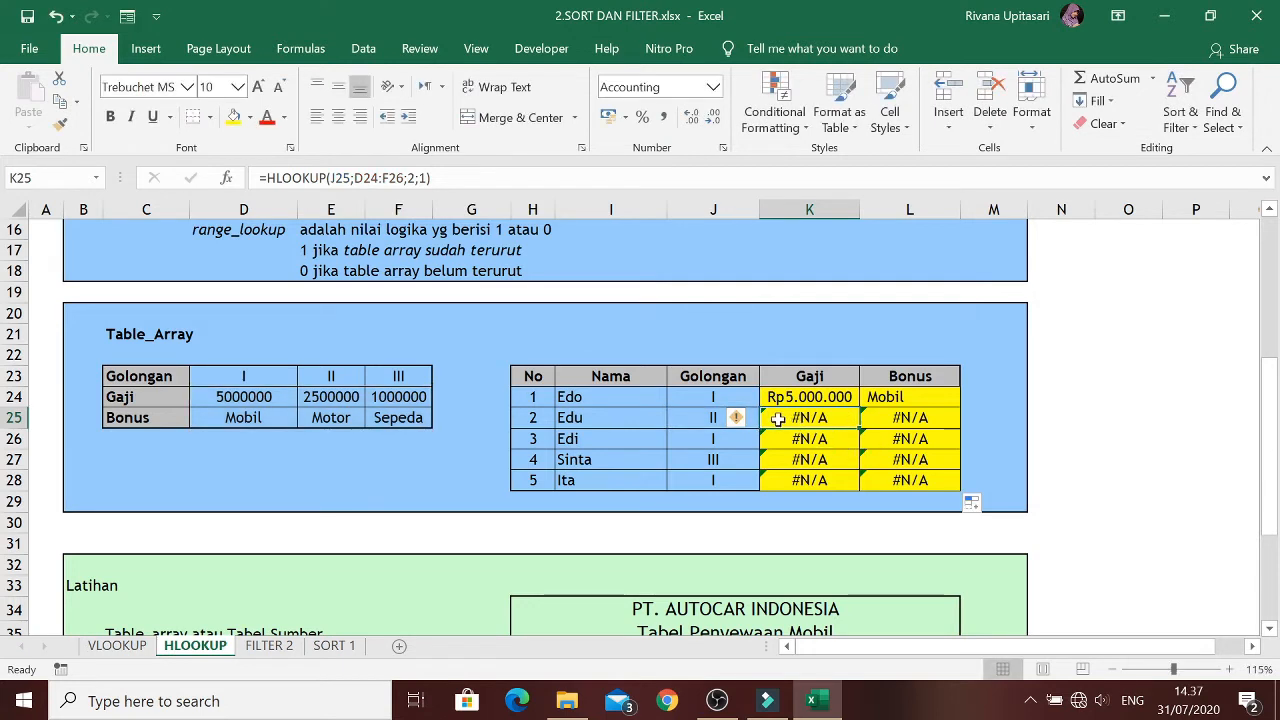
Clear the copied formulas from K25:L28 and make the table_array in K24's Gaji formula absolute as $D$23:$F$25
left_click_drag(778, 420, 918, 480)
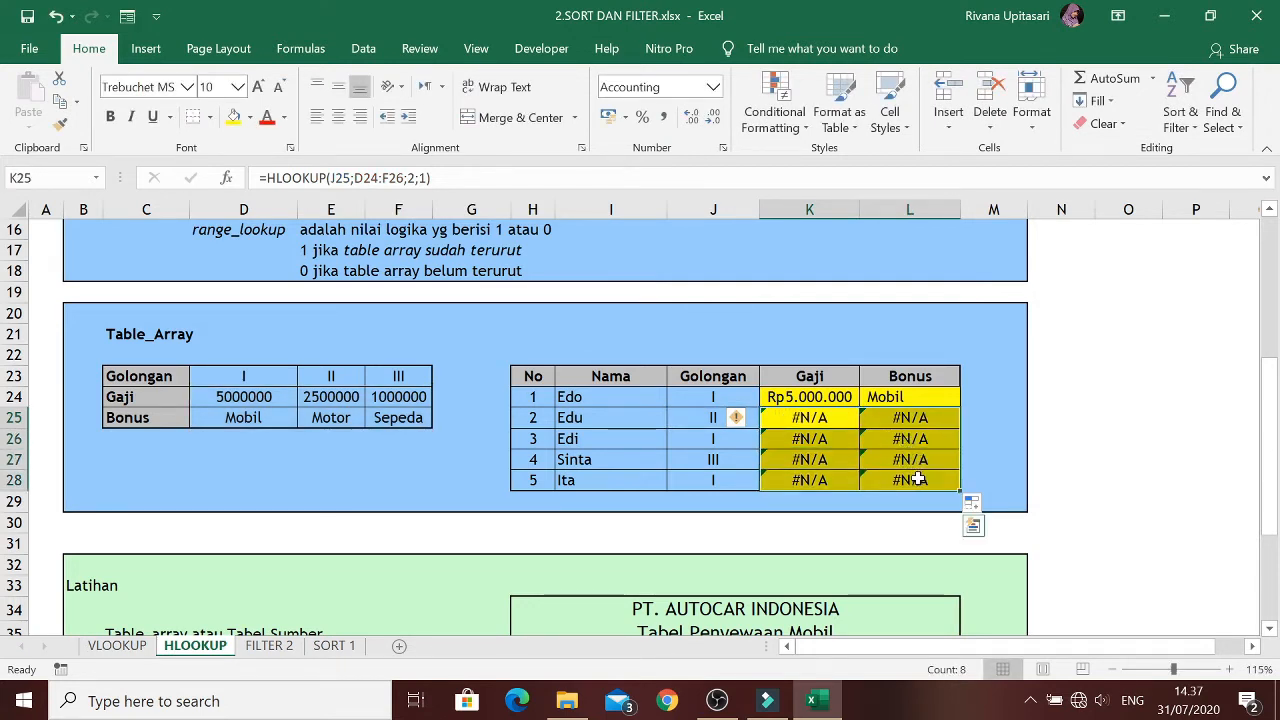
key("Delete")
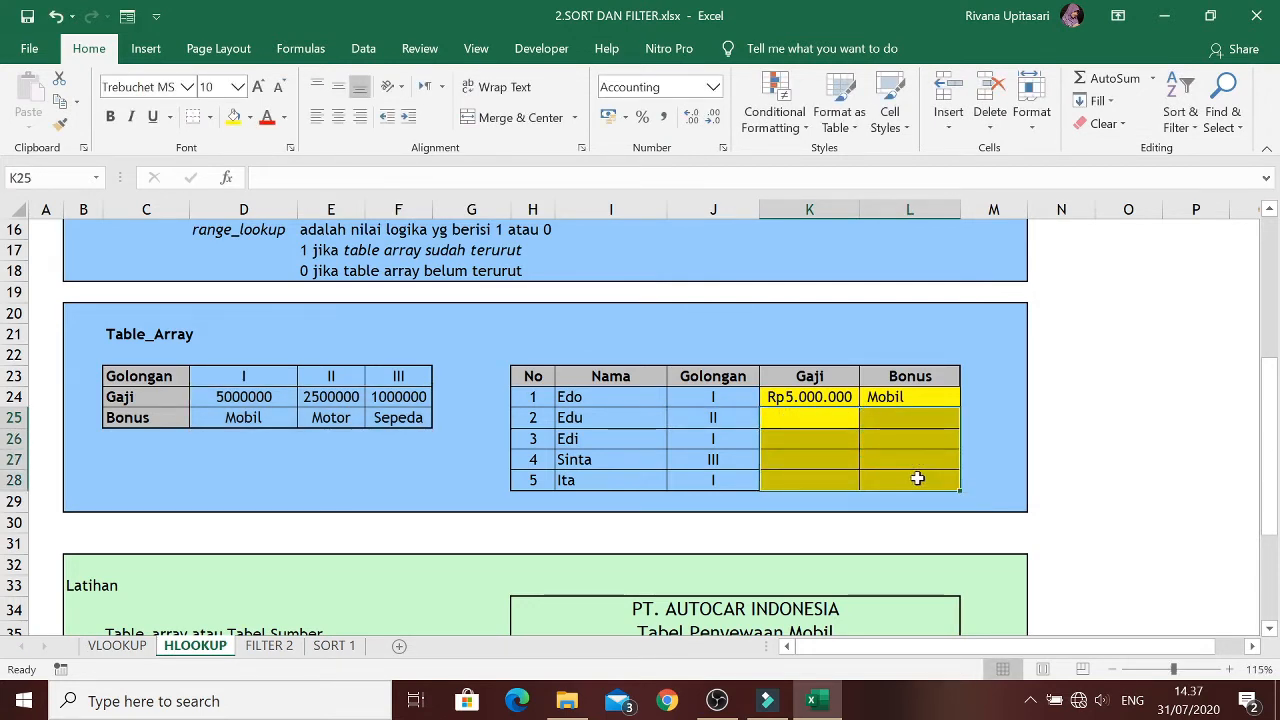
left_click(843, 398)
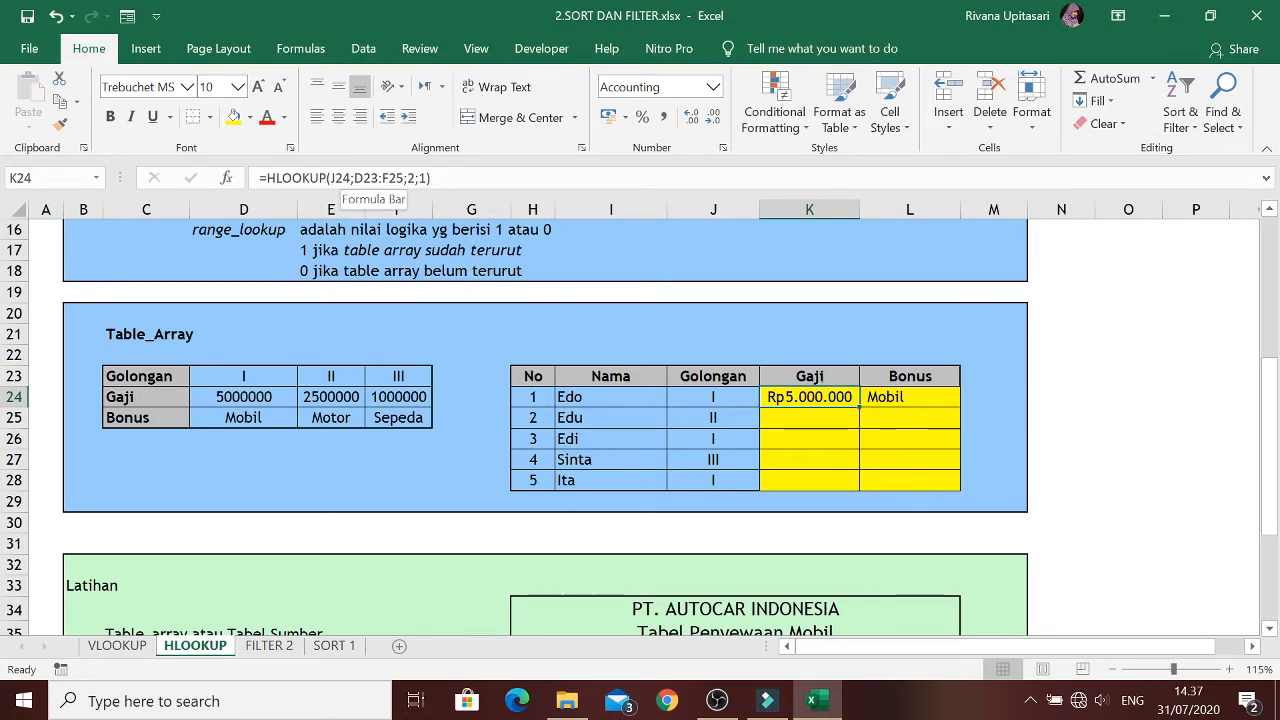
double_click(848, 398)
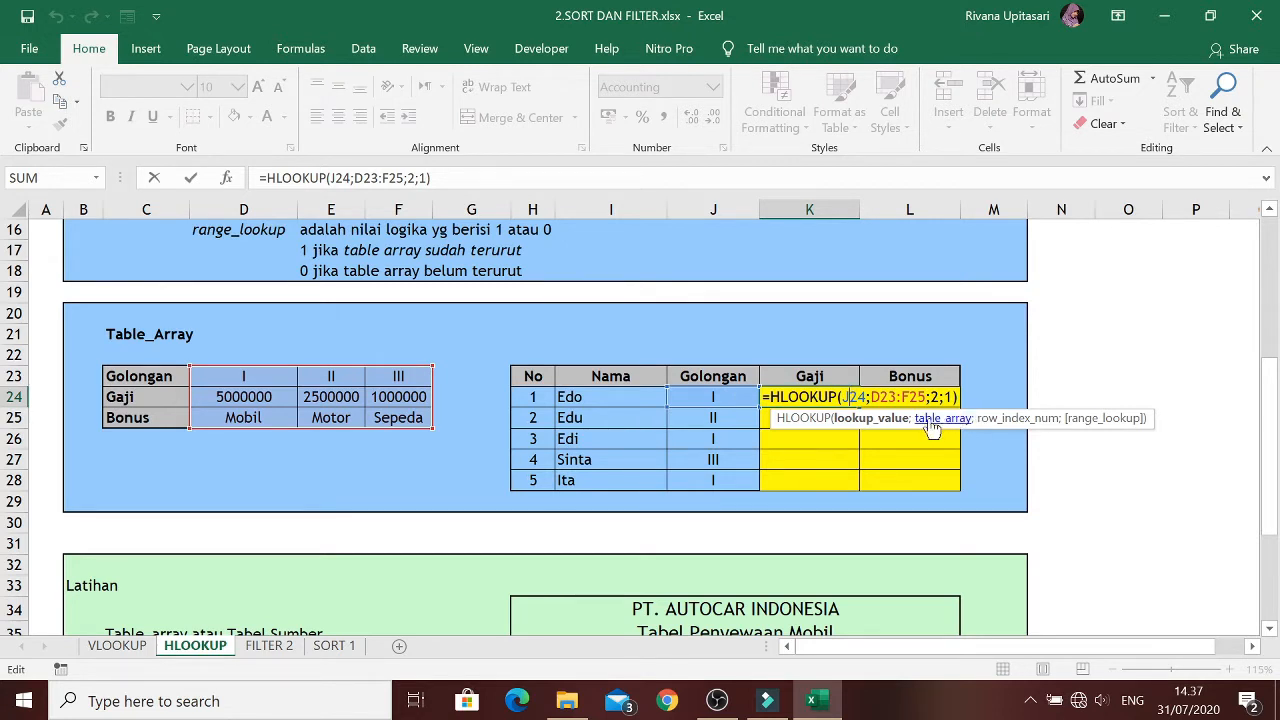
left_click(870, 397)
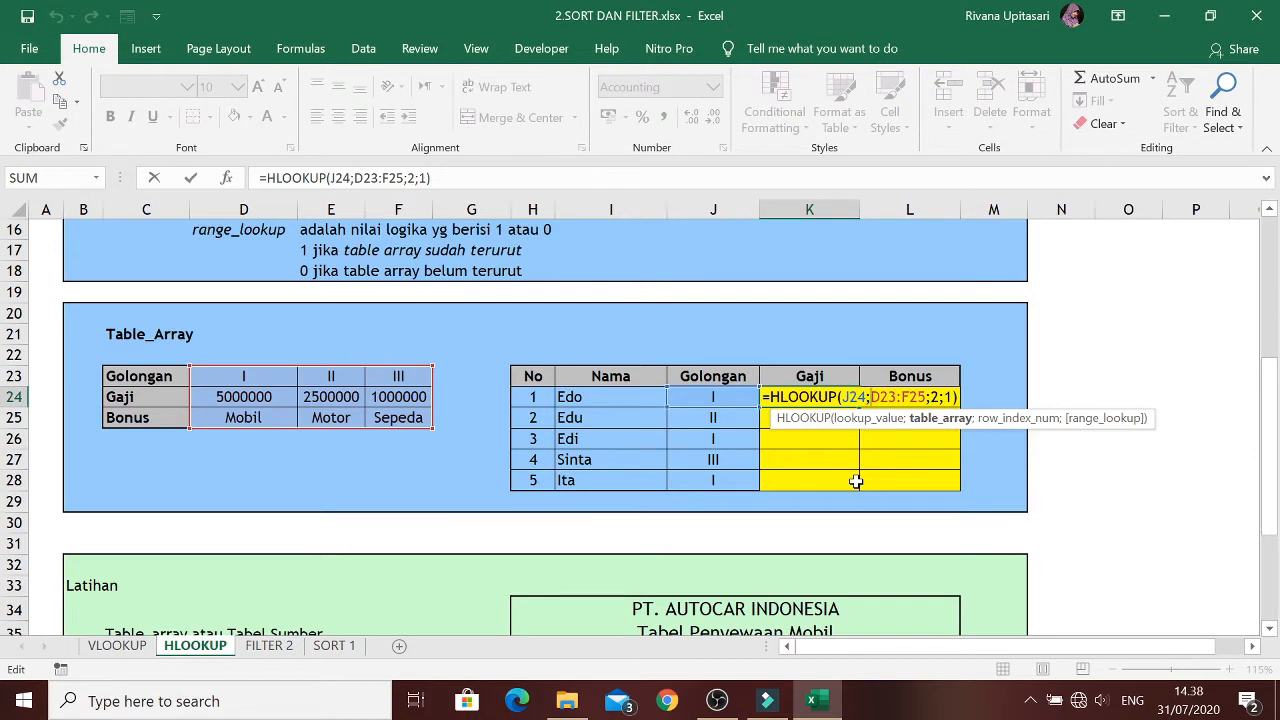
type("$")
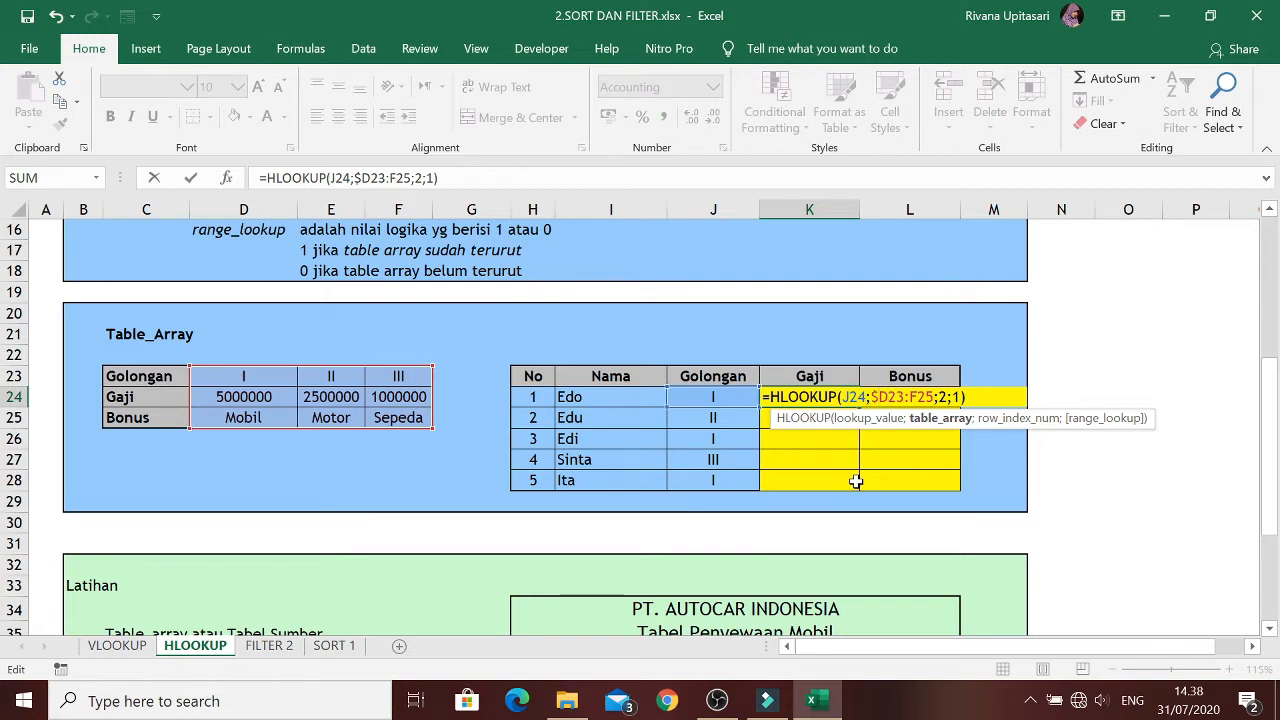
type("$D")
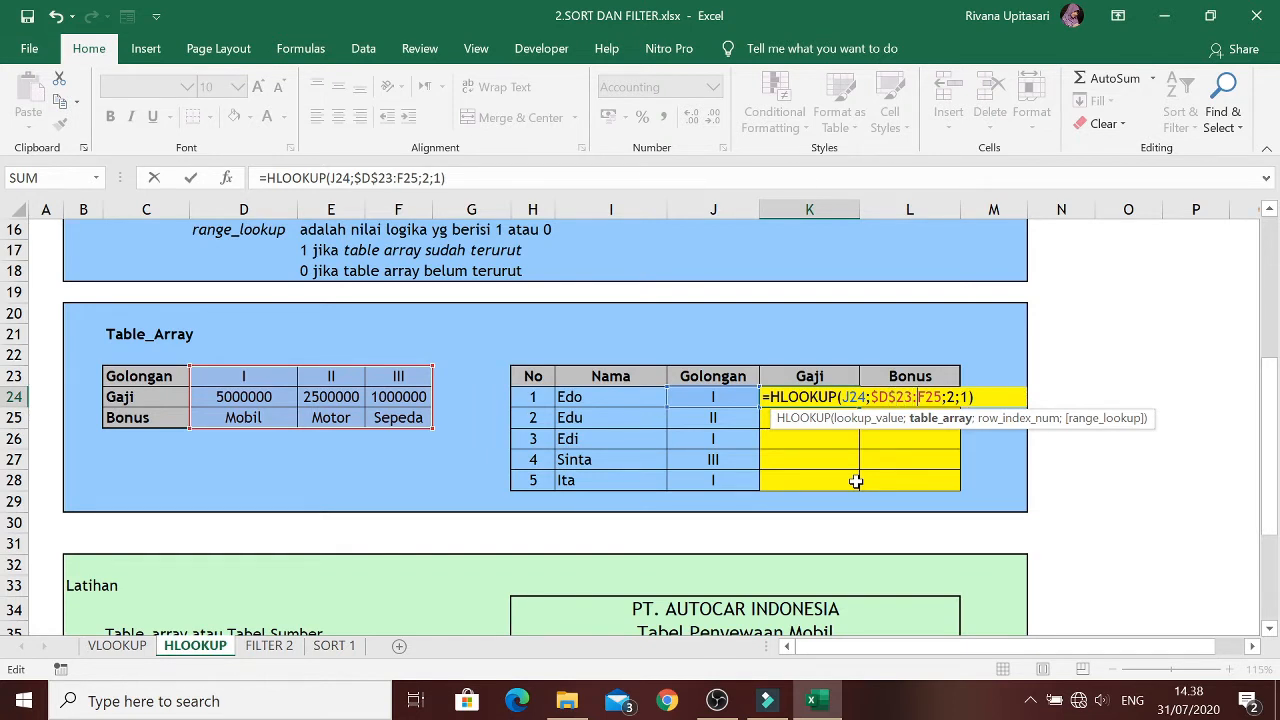
type("$23:")
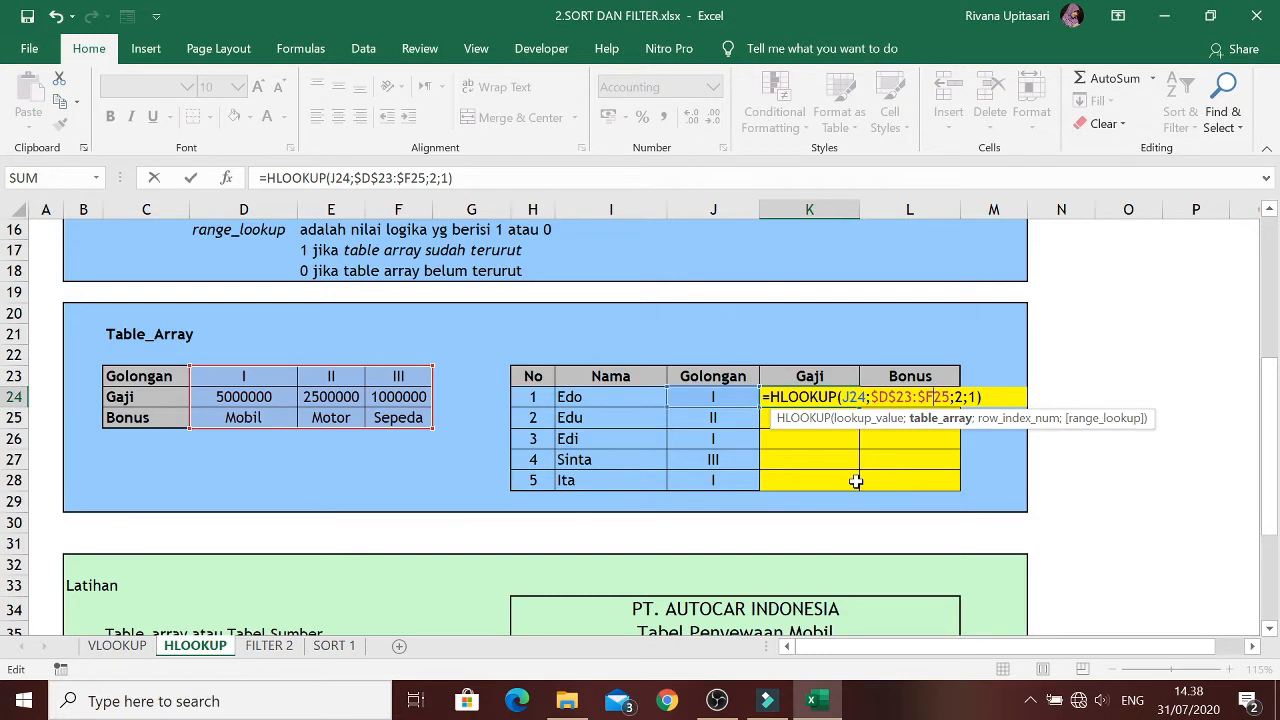
type("$")
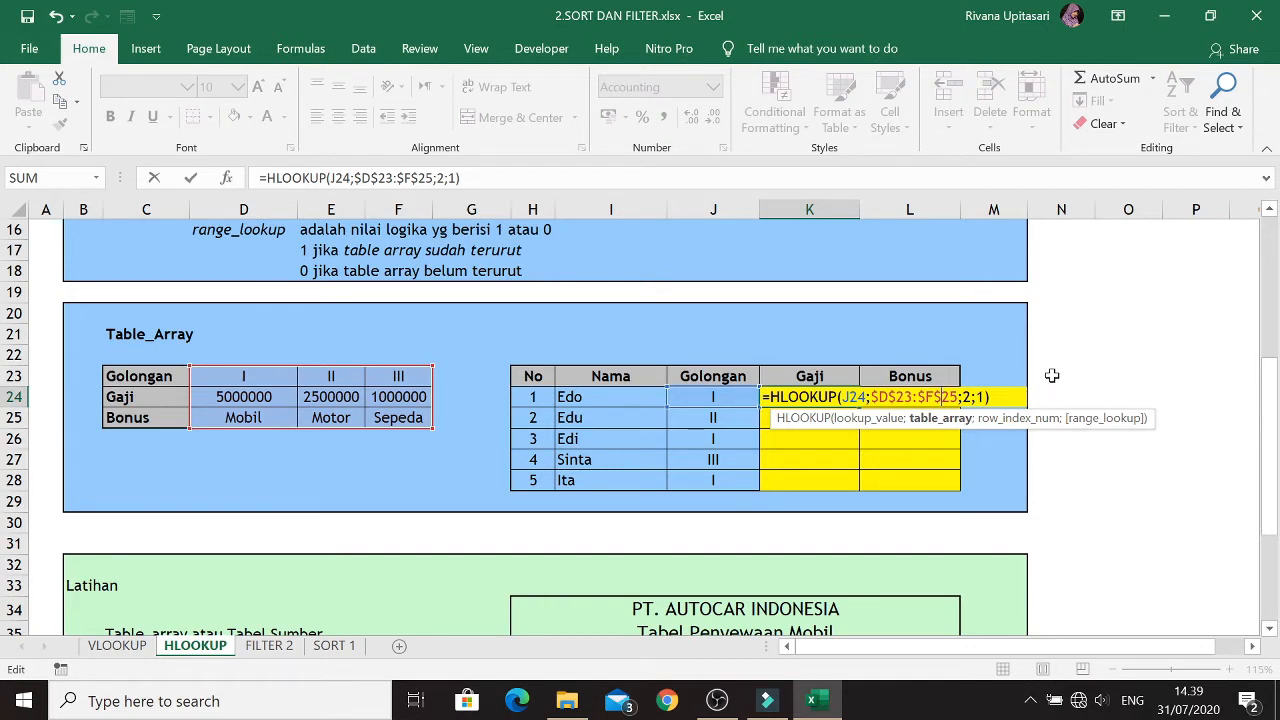
key("ctrl+Return")
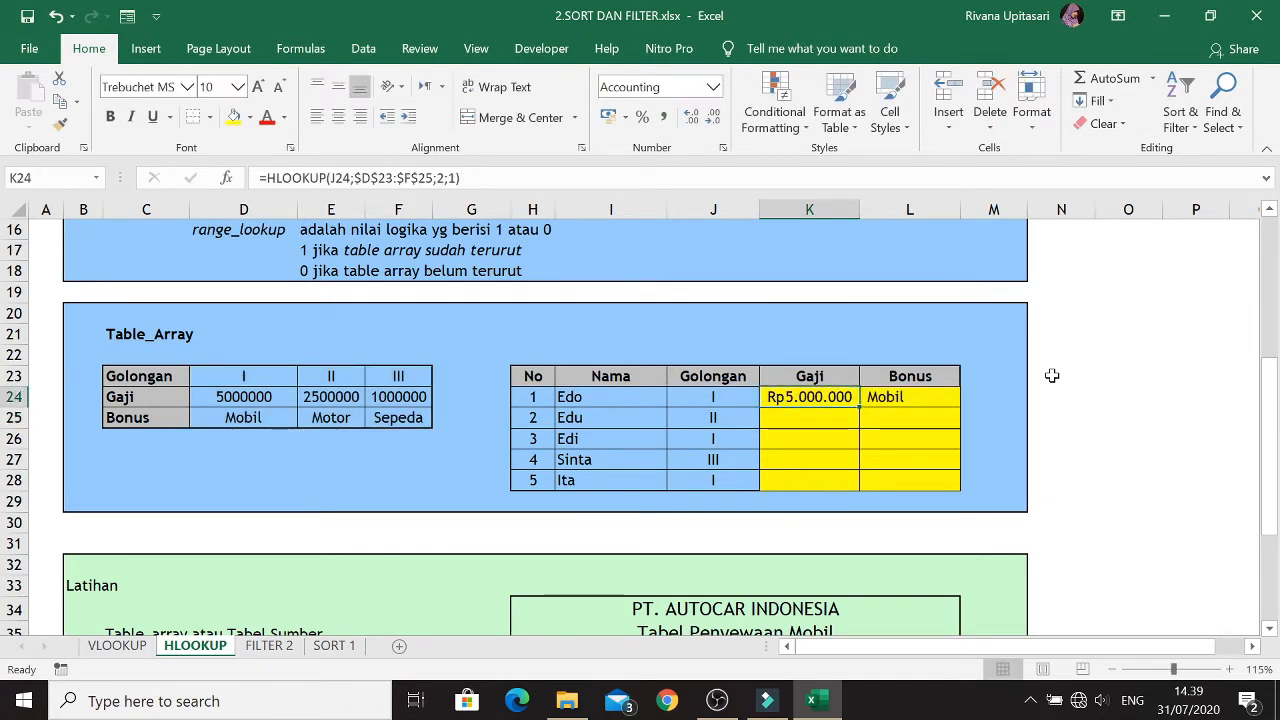
Make the table_array in the Bonus formula in L24 absolute so it reads =HLOOKUP(J24;$D$23:$F$25;3;1)
key("Right")
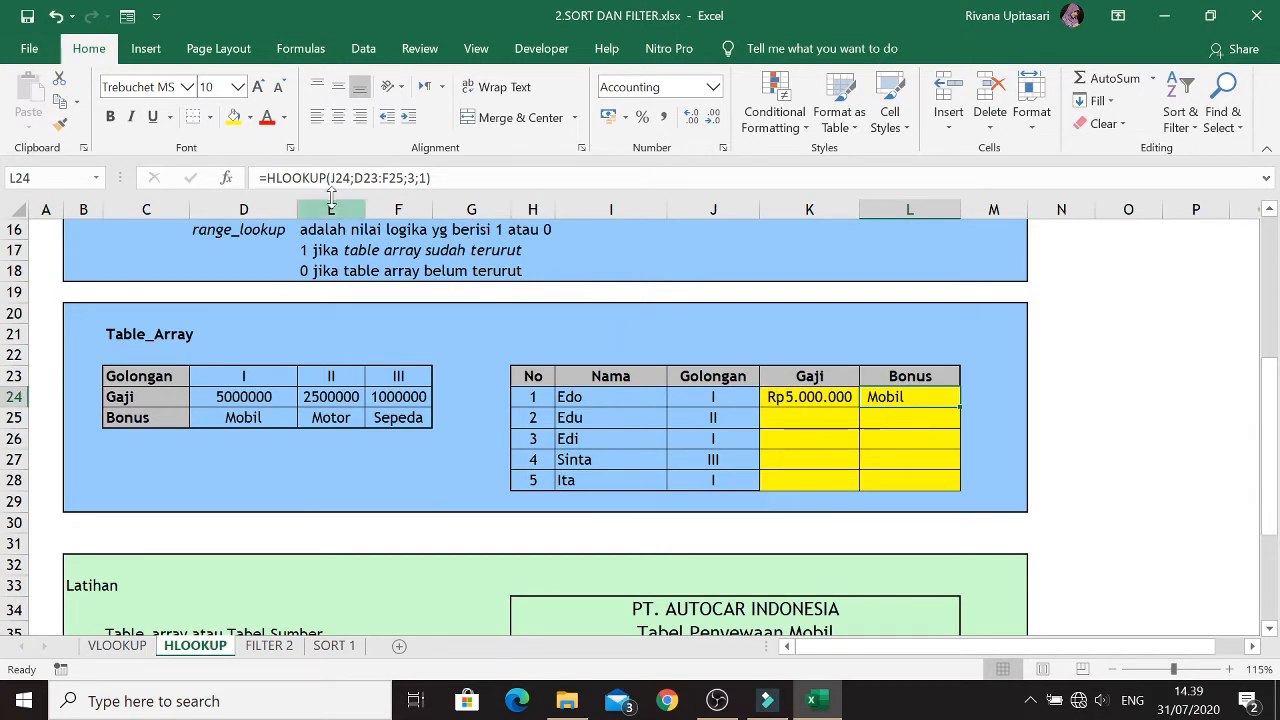
left_click(372, 186)
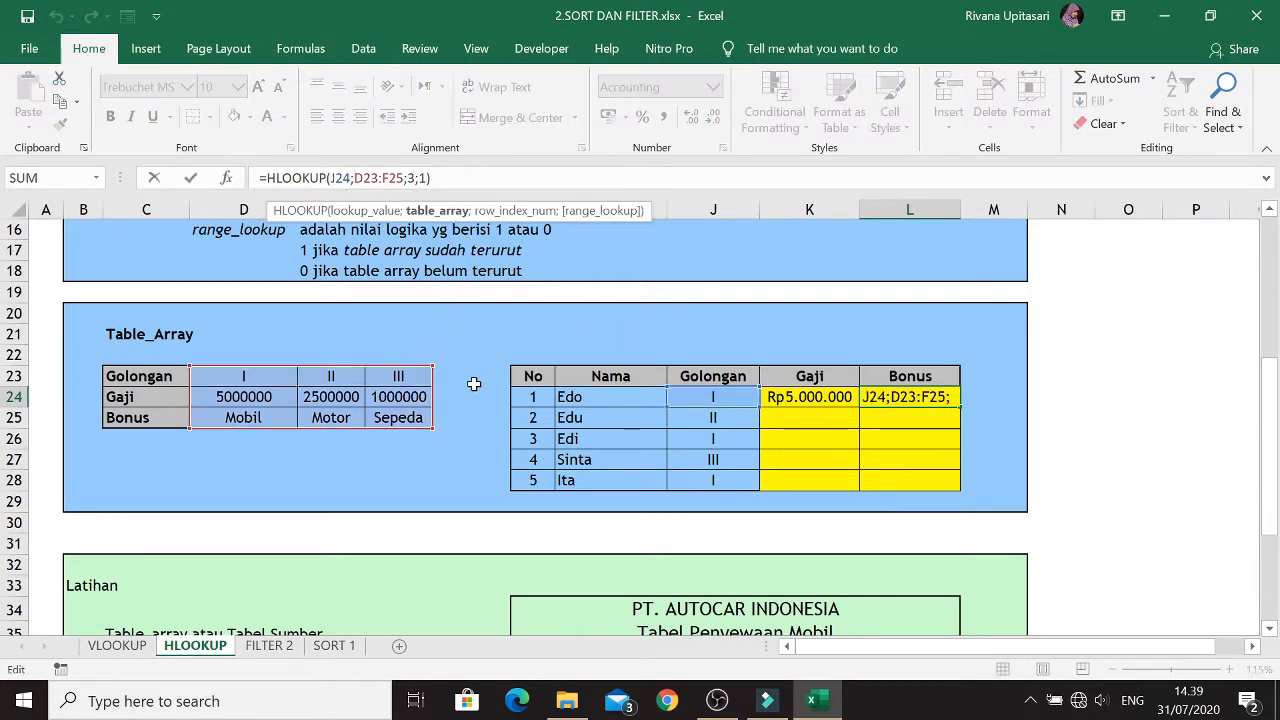
type("$")
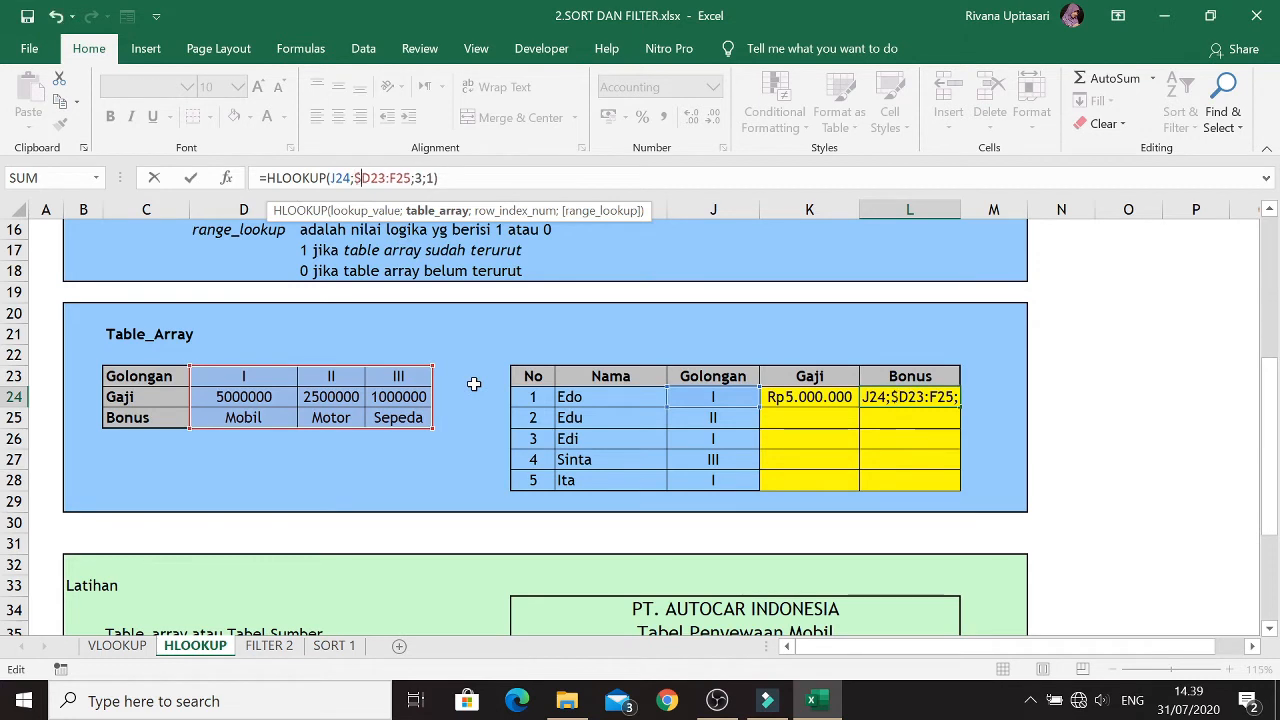
key("Right")
type("$")
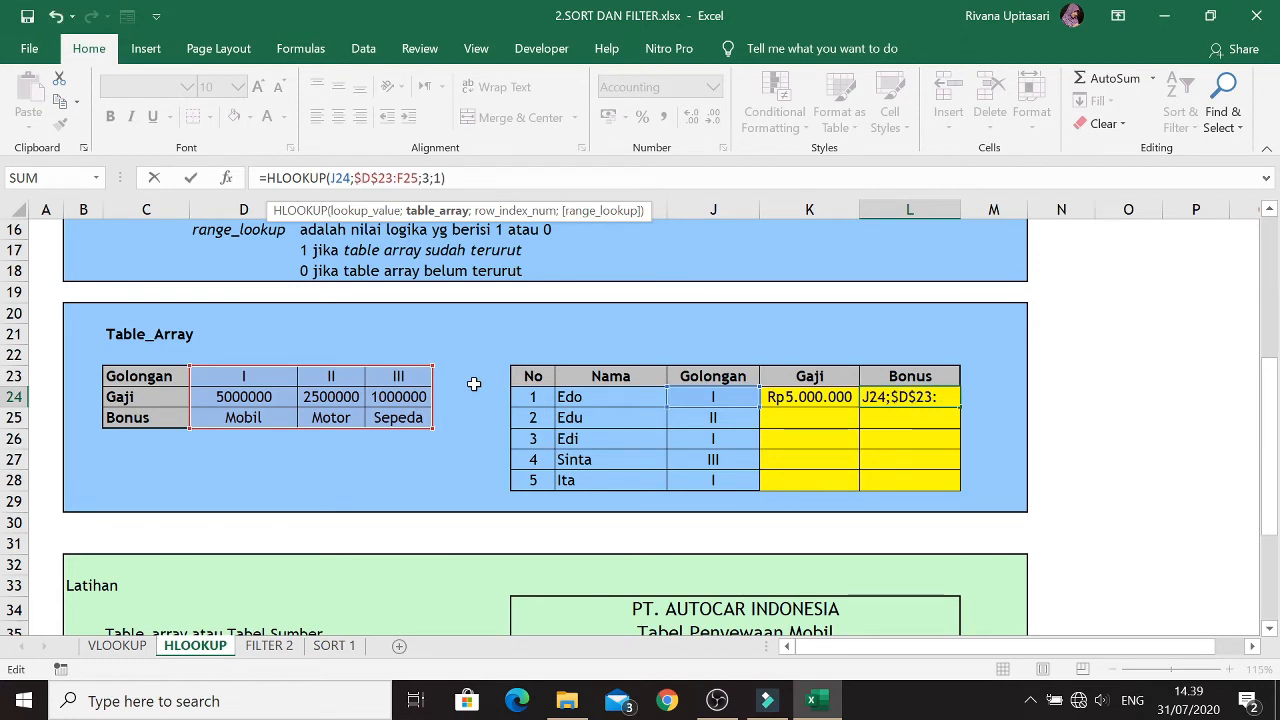
key("Right")
key("Right")
key("Right")
type("$")
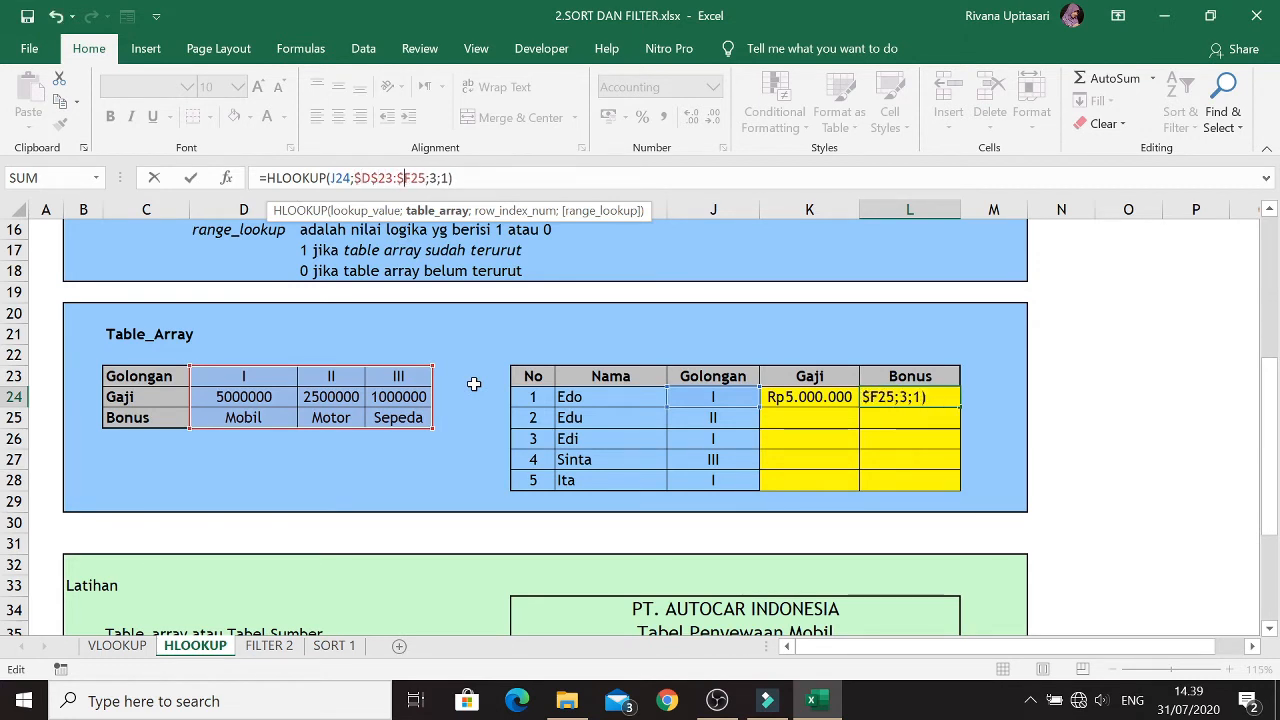
type("$")
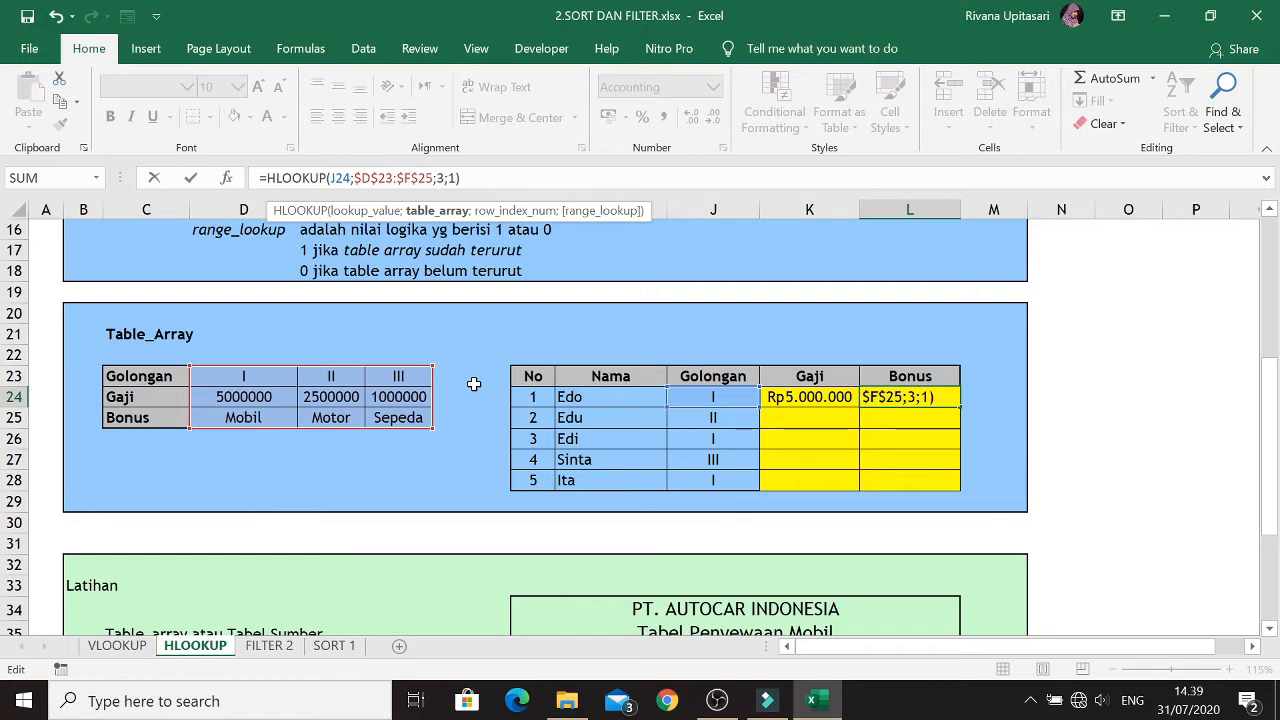
key("Return")
Copy the corrected Gaji and Bonus formulas from K24:L24 down through row 28 and review the filled range
key("Left")
key("Up")
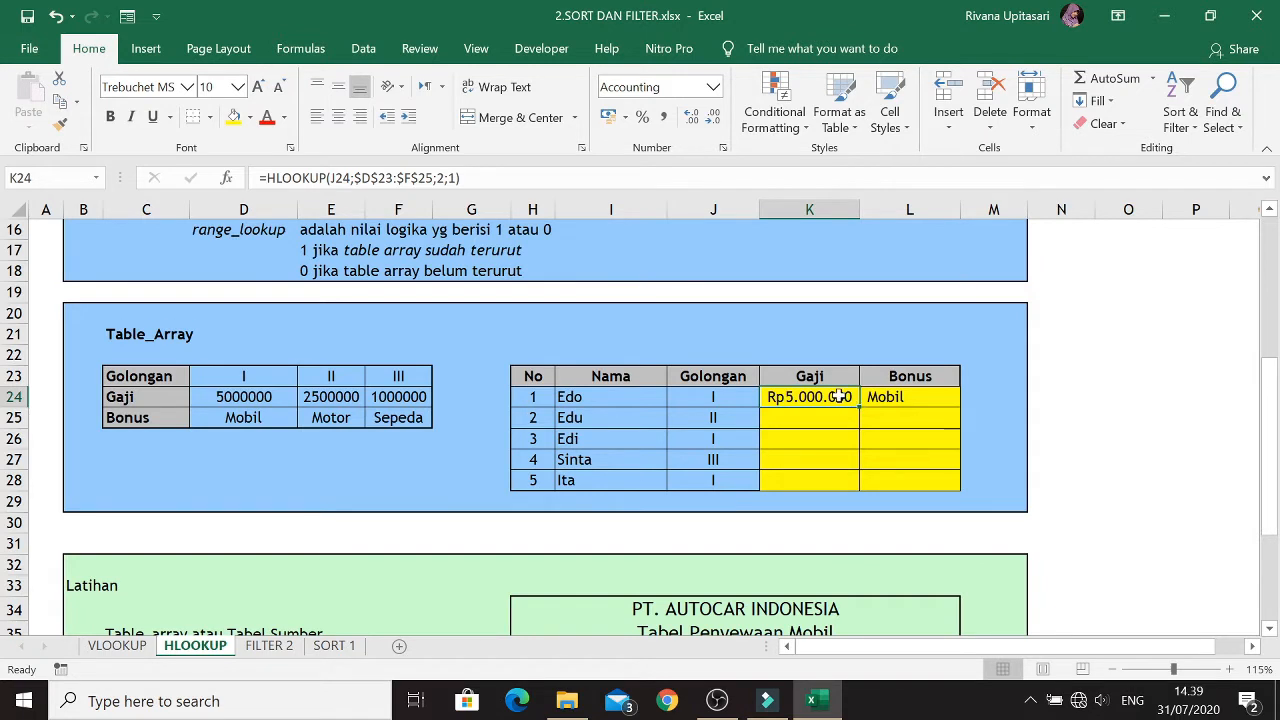
left_click_drag(838, 396, 897, 397)
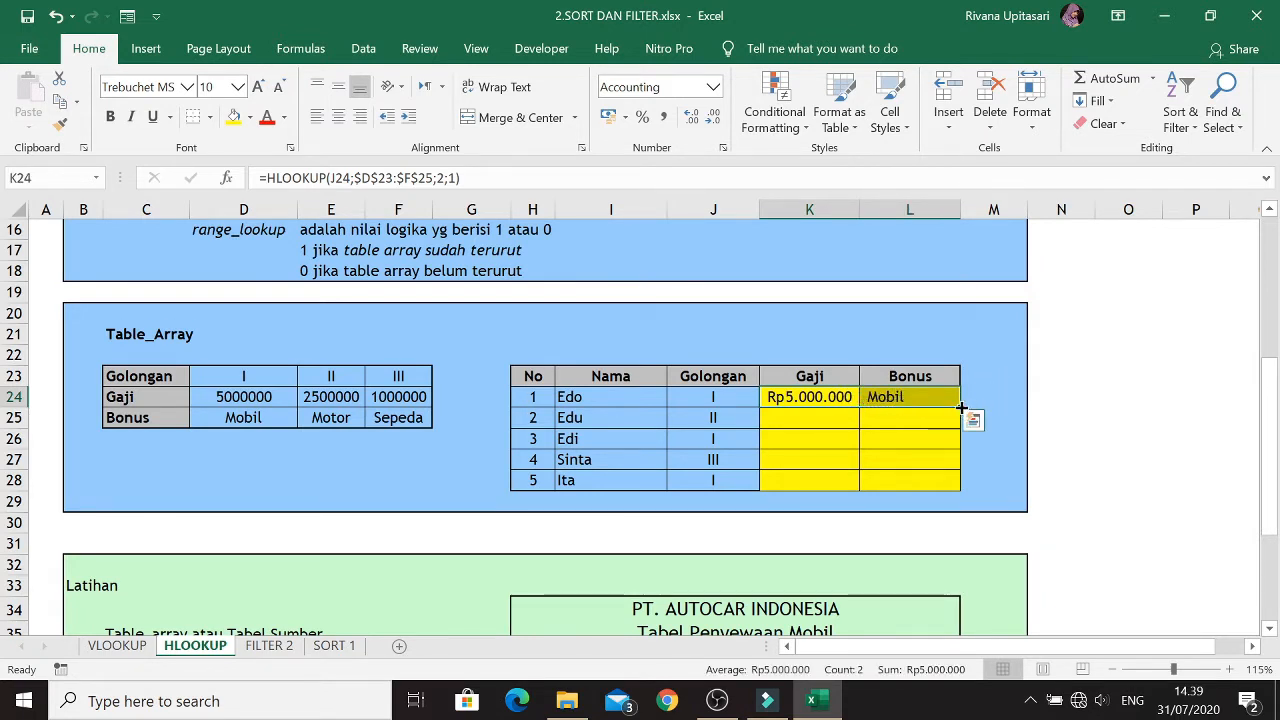
left_click_drag(960, 407, 958, 490)
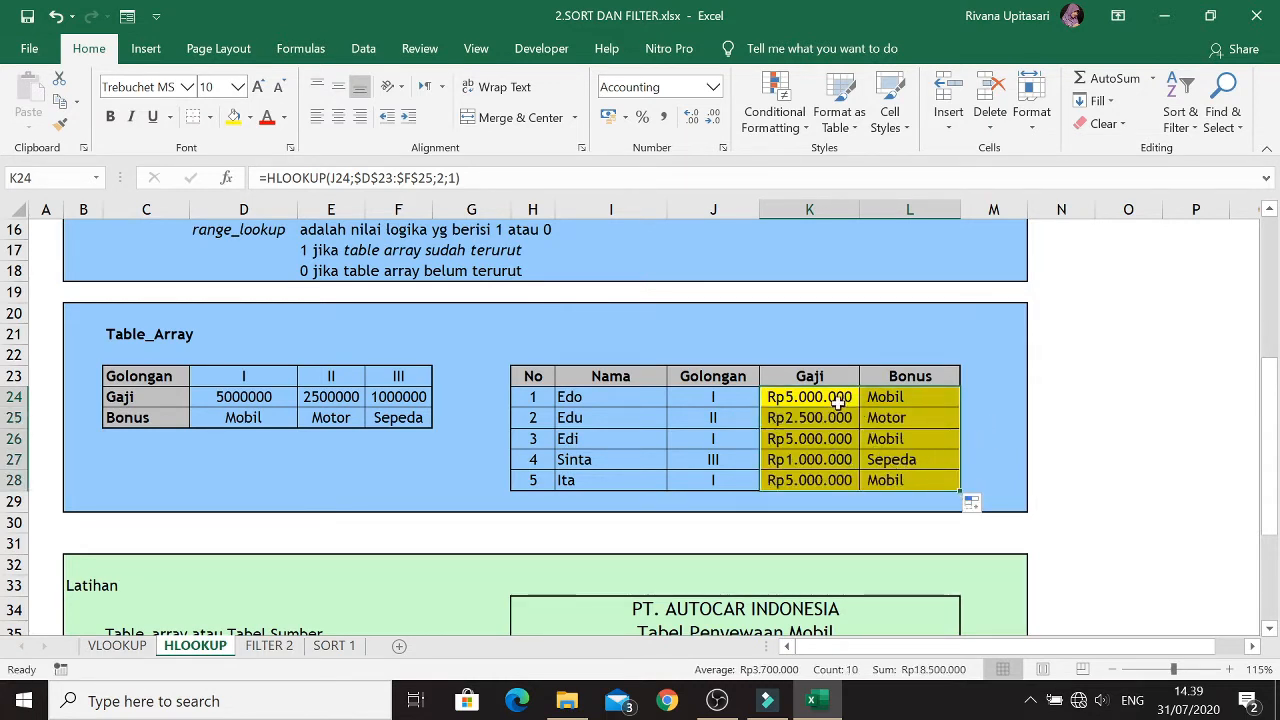
left_click(924, 440)
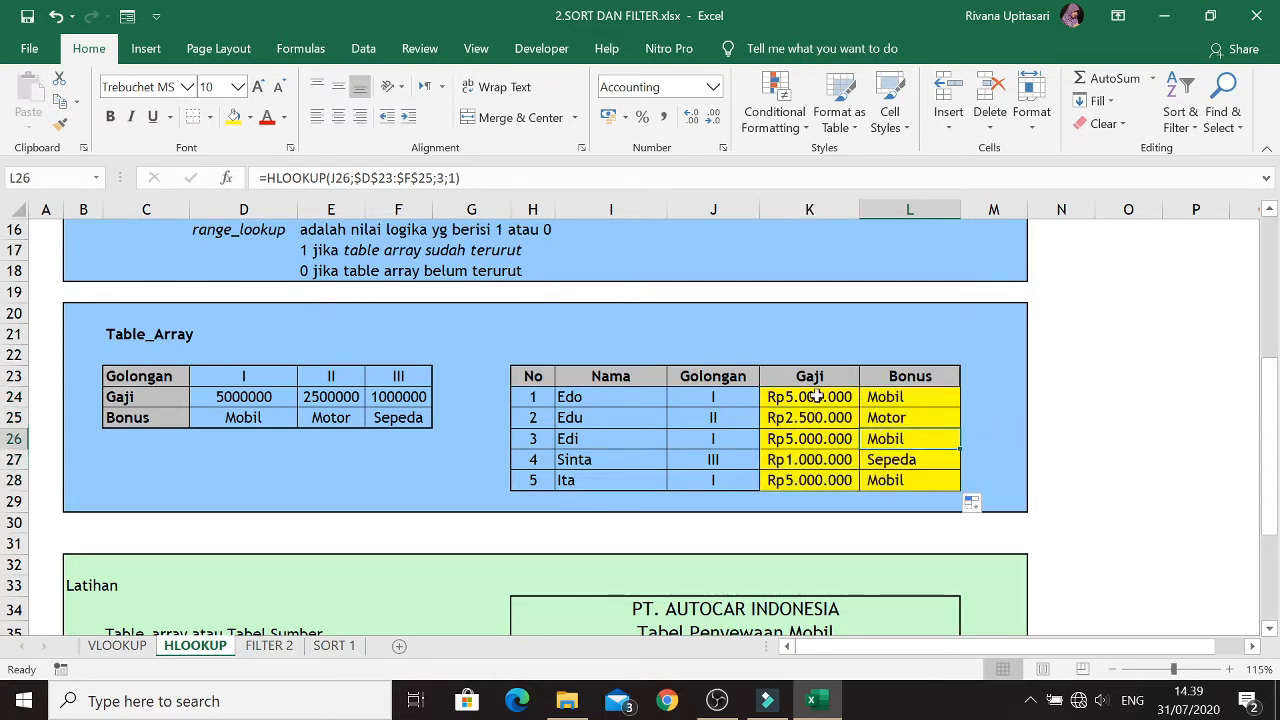
left_click_drag(816, 396, 886, 480)
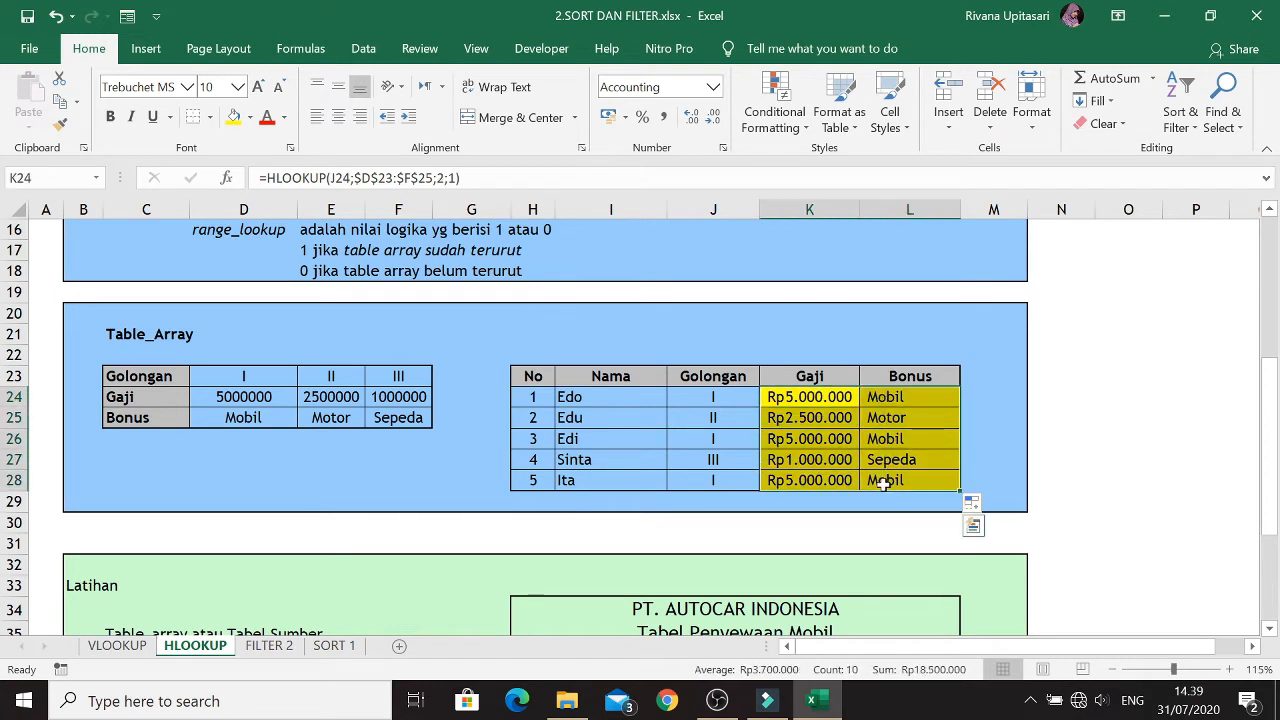
left_click(982, 429)
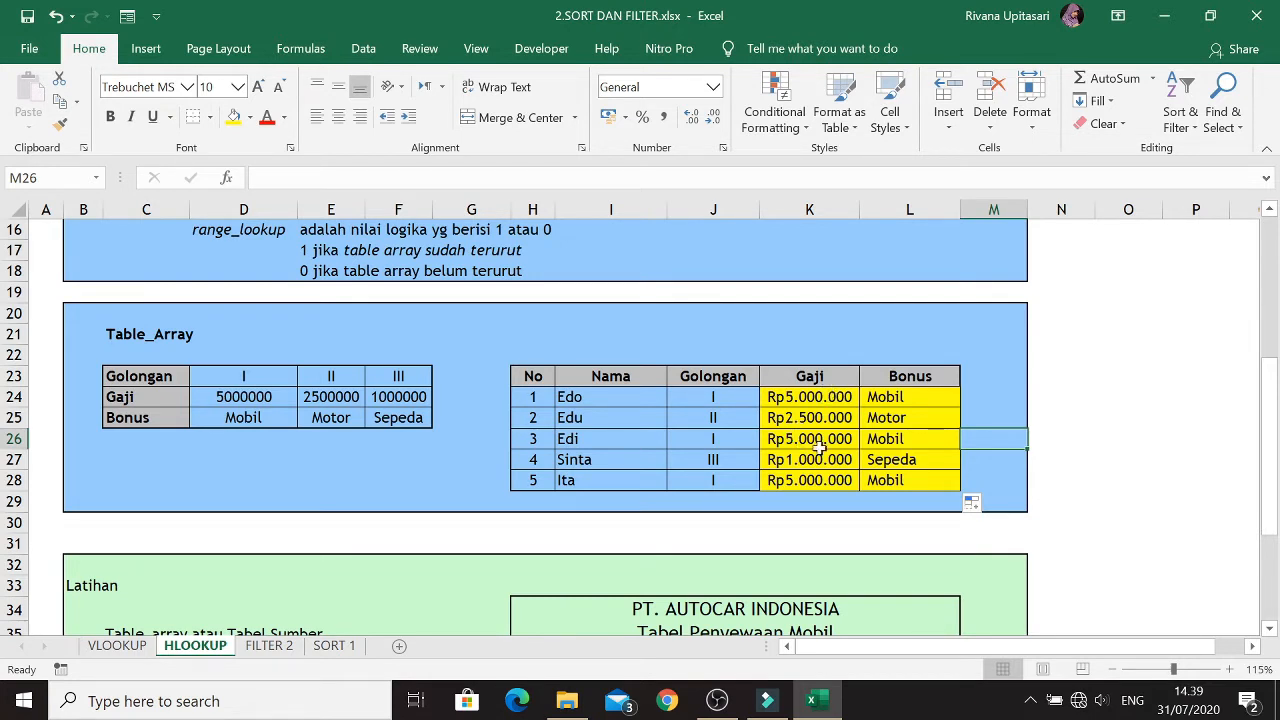
Enter =HLOOKUP(J38;D37:F39;2;1) in K38 to look up the first renter's Nama Mobil in the Latihan table
scroll(530, 425, "down", 4)
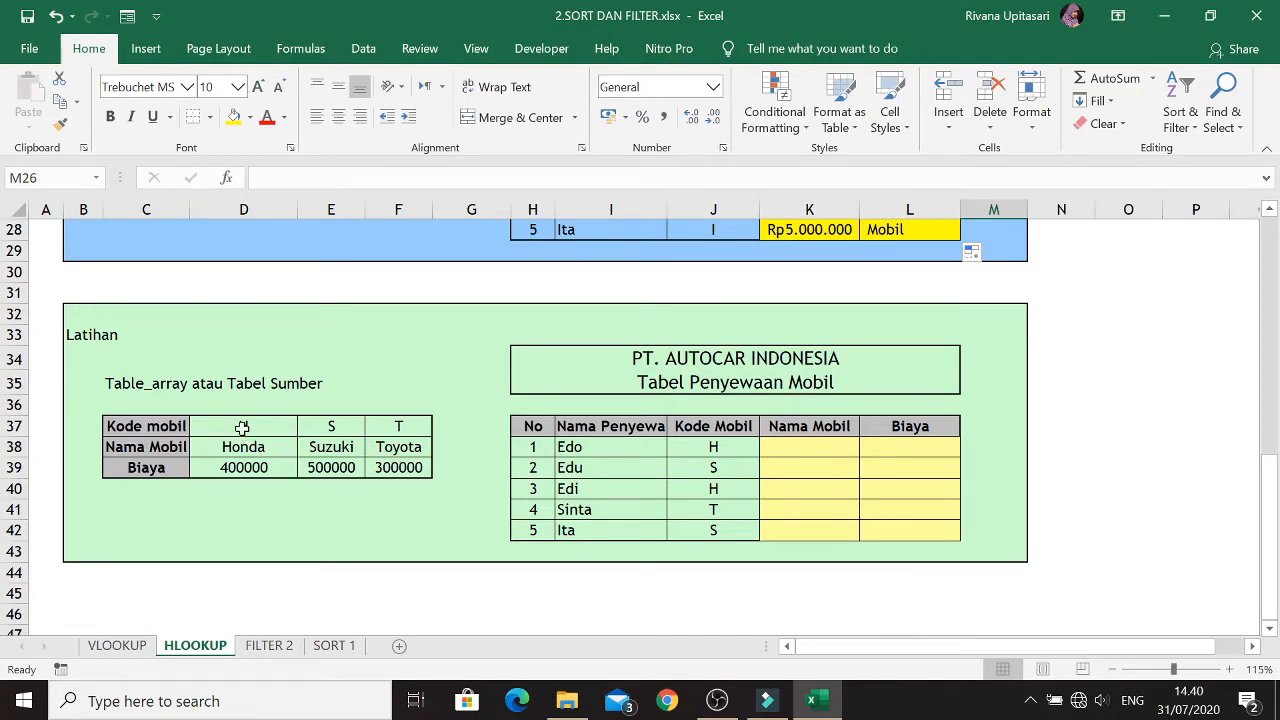
left_click(832, 444)
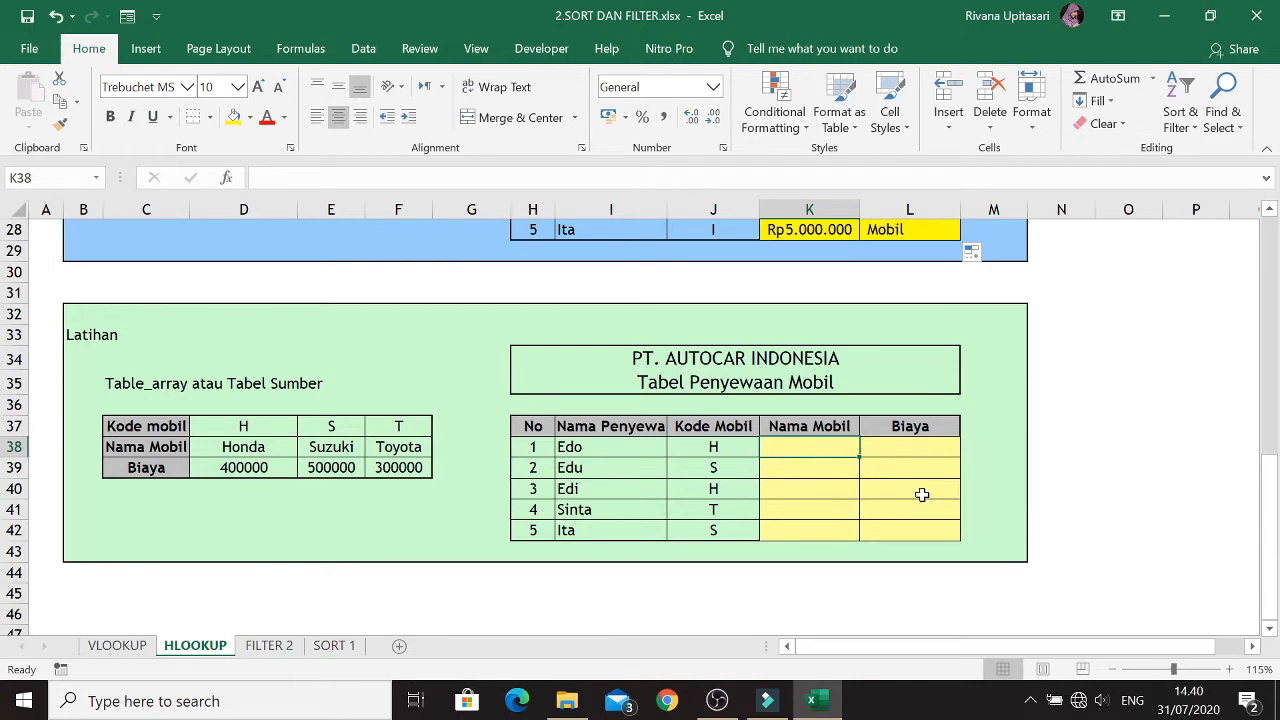
type("=")
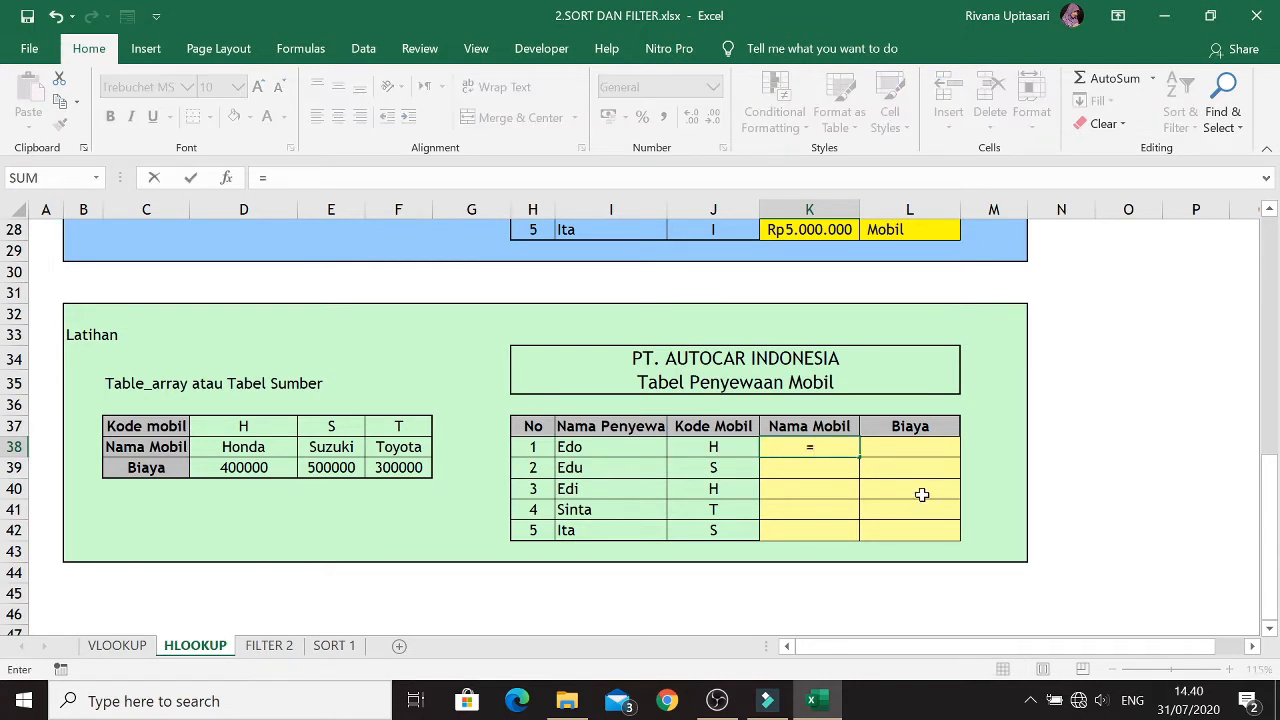
type("hlookup")
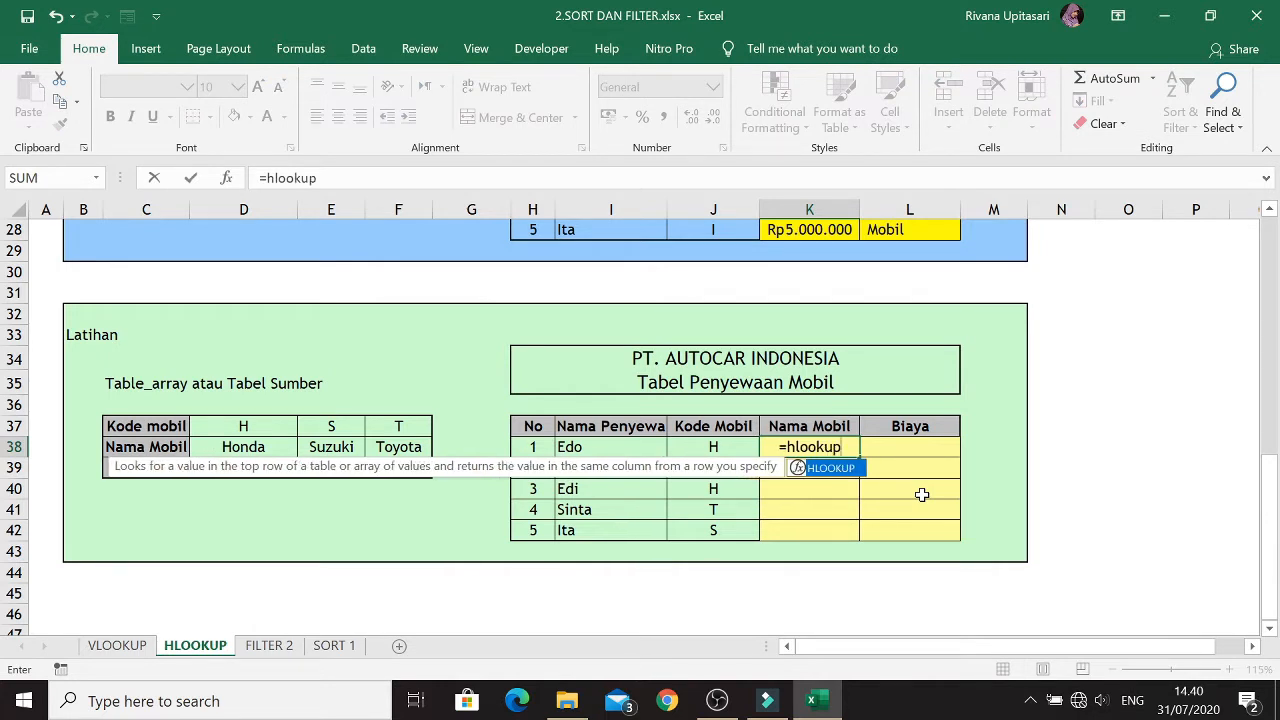
type("(")
key("Left")
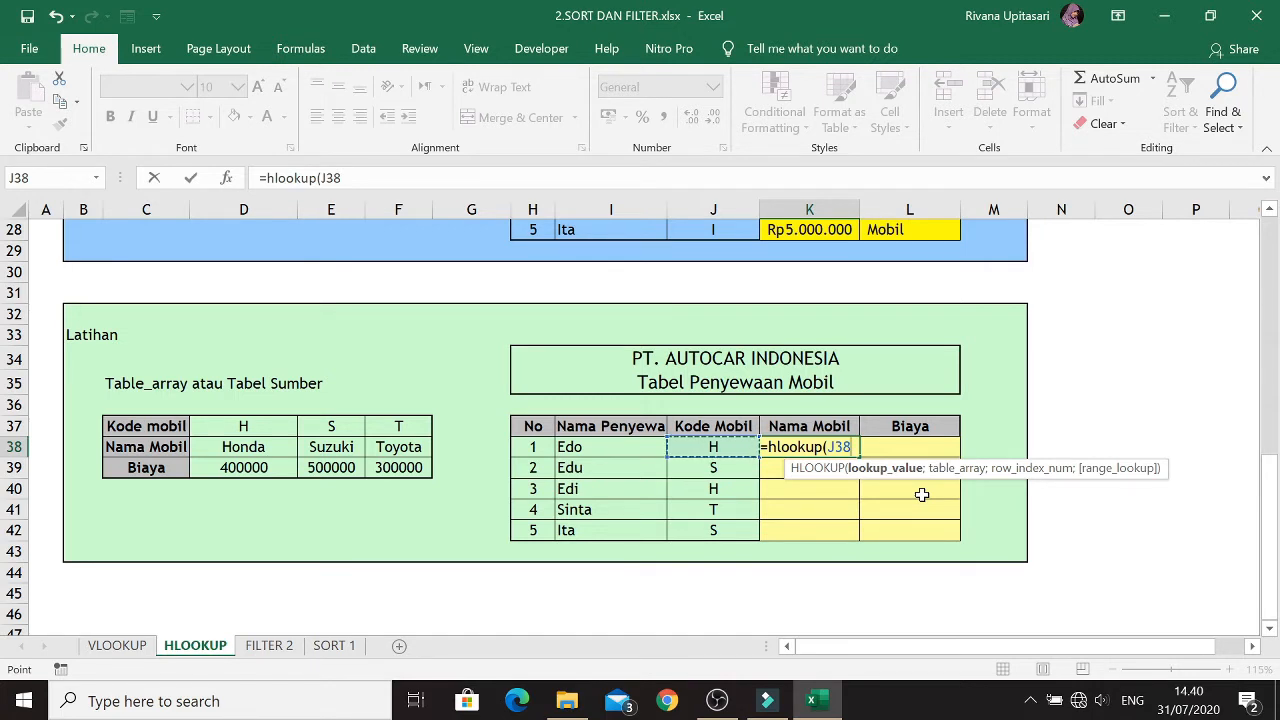
type(";")
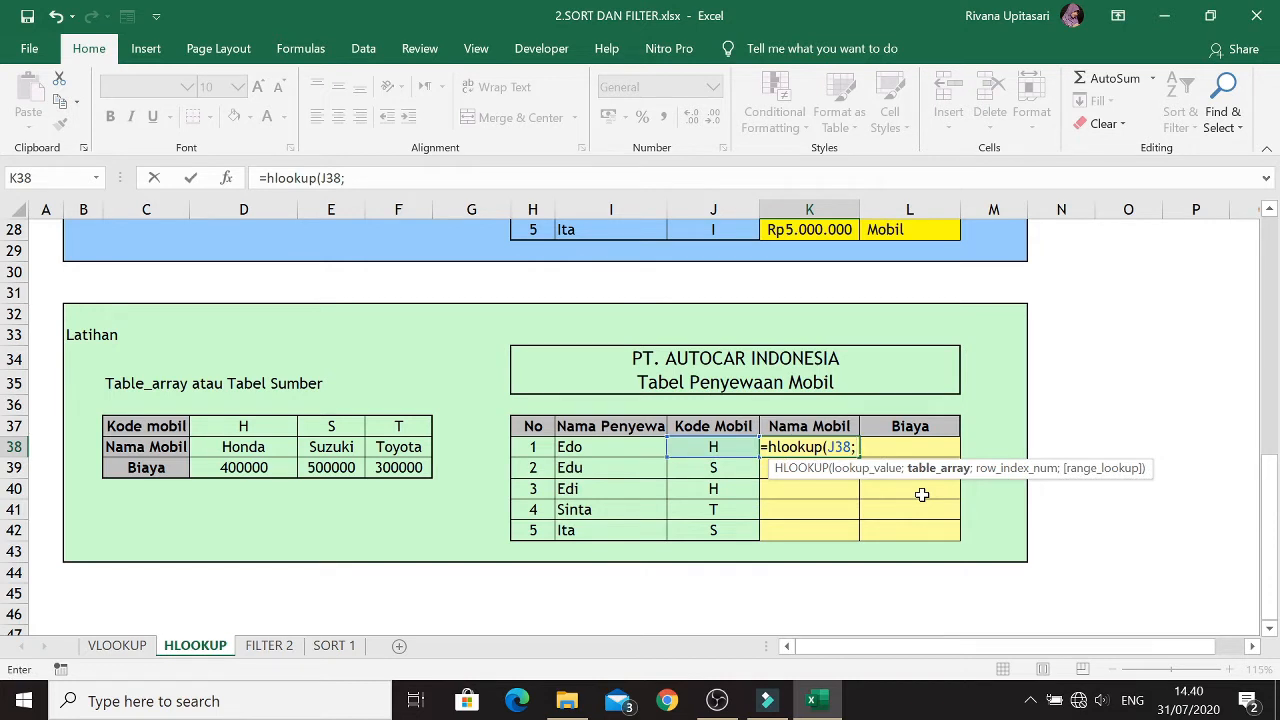
left_click_drag(243, 425, 395, 470)
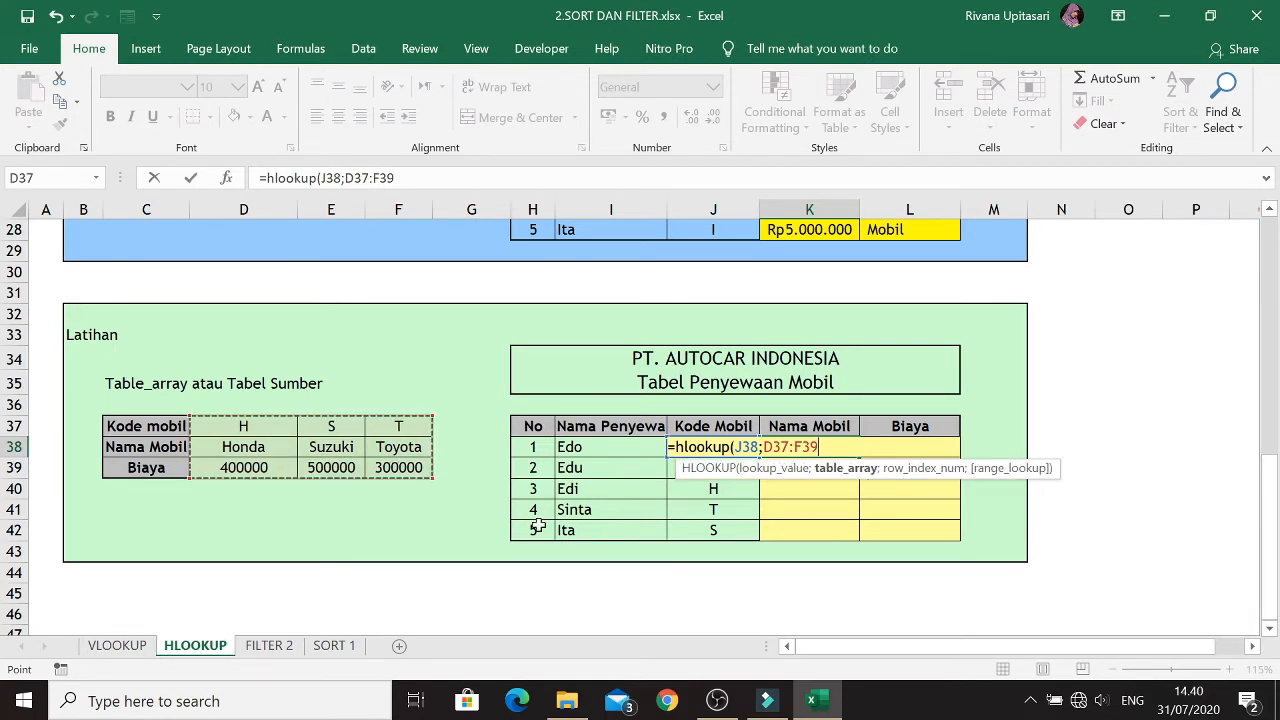
type(";")
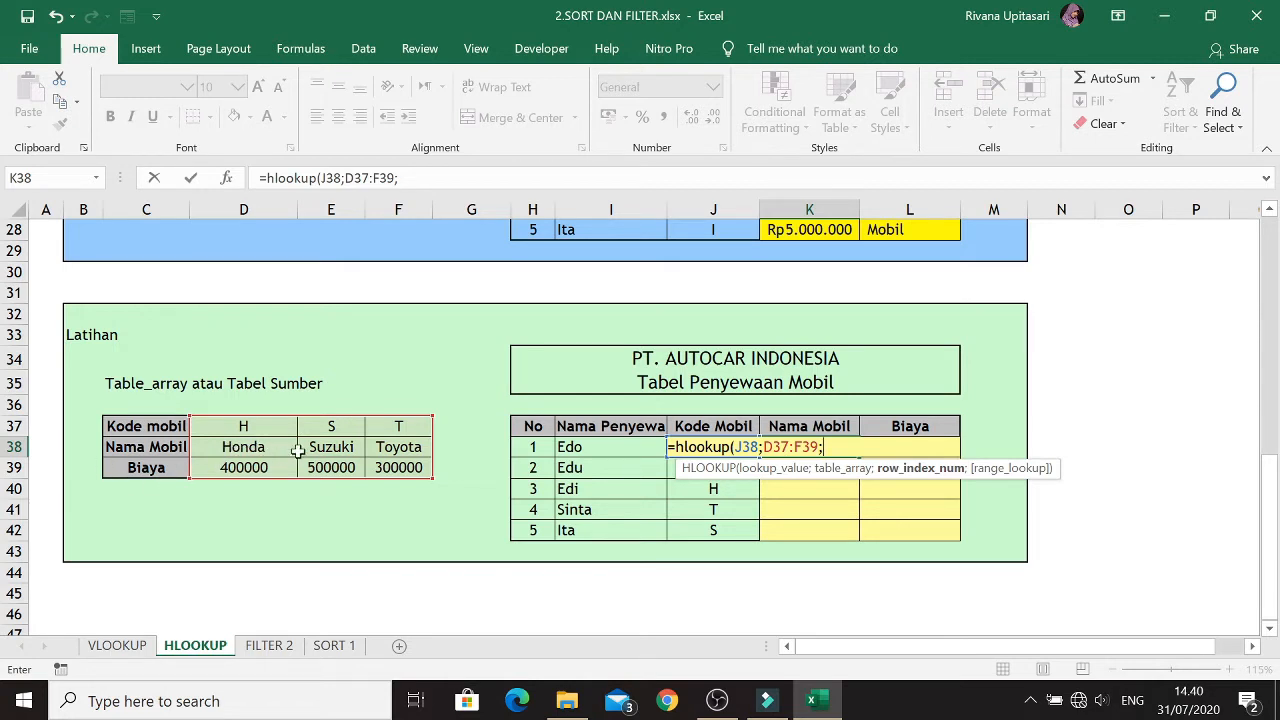
type("2")
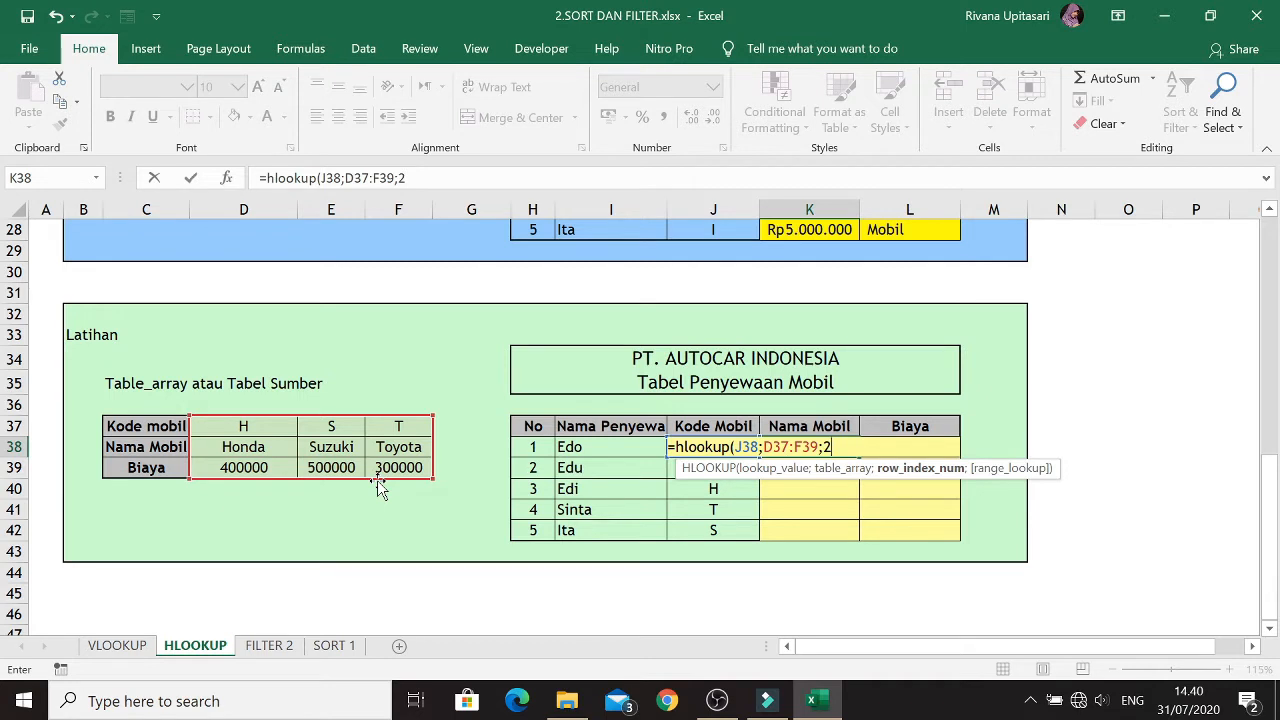
type(";")
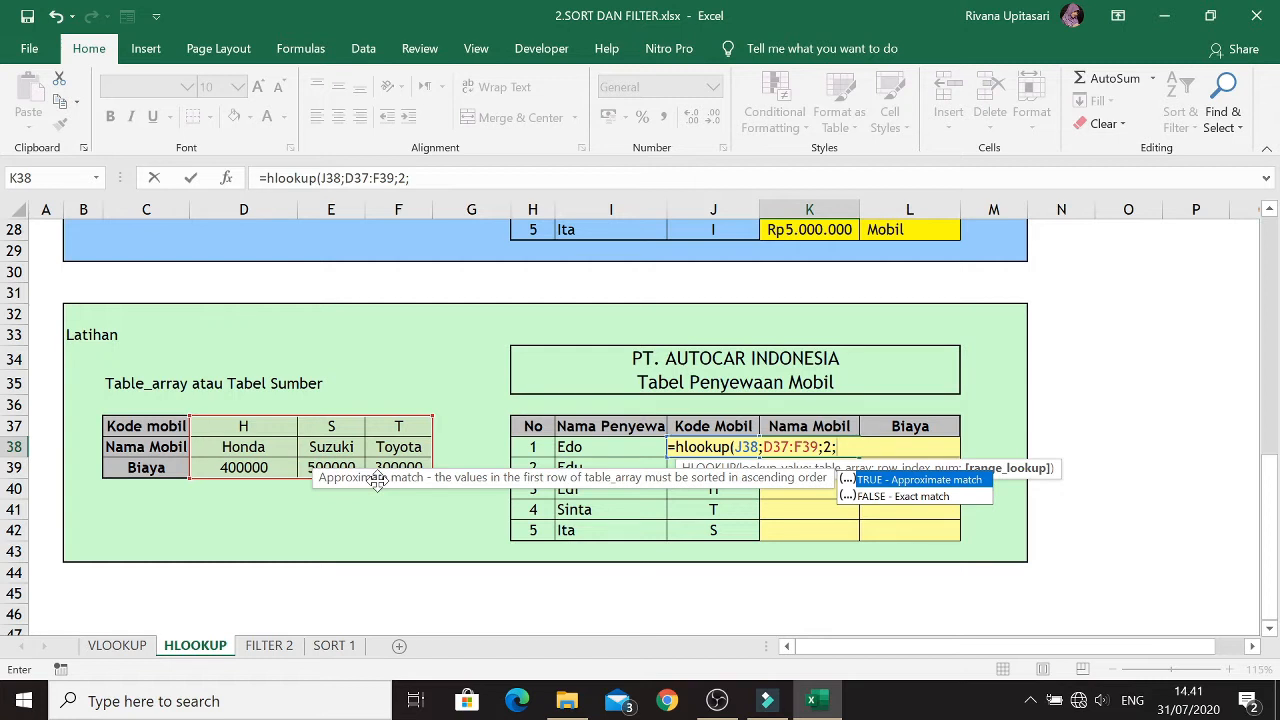
type("1")
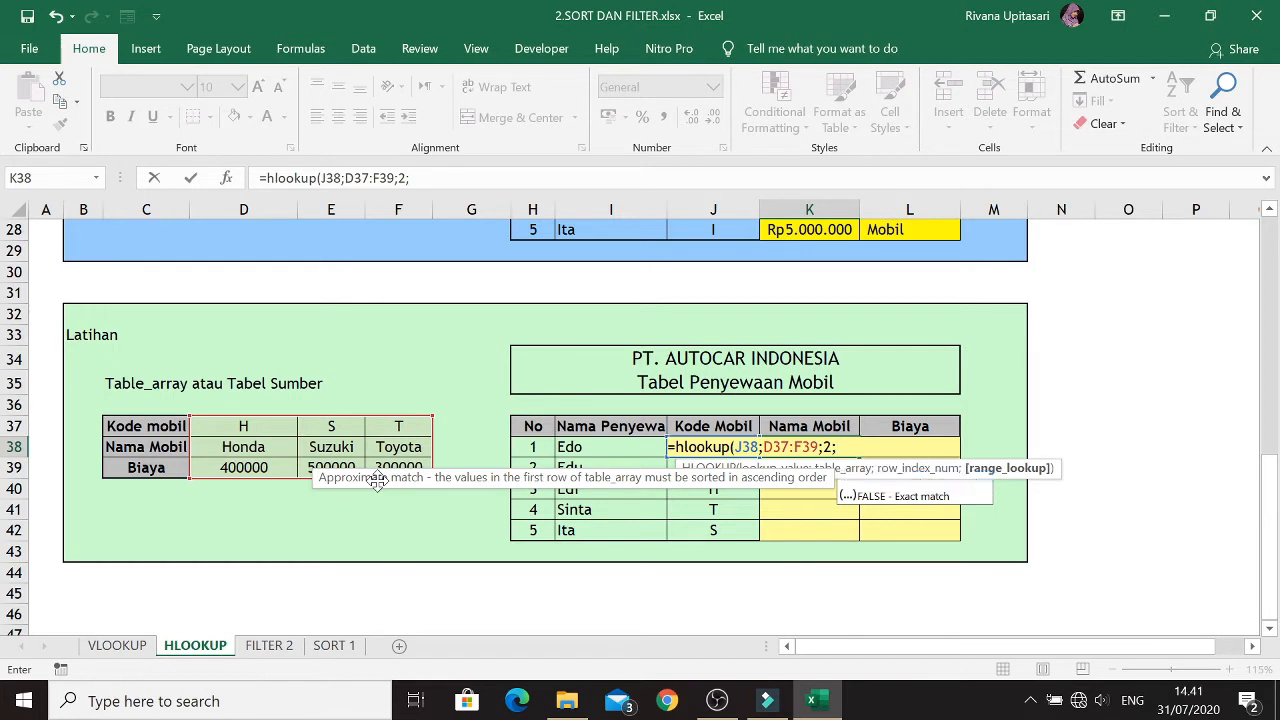
type(")")
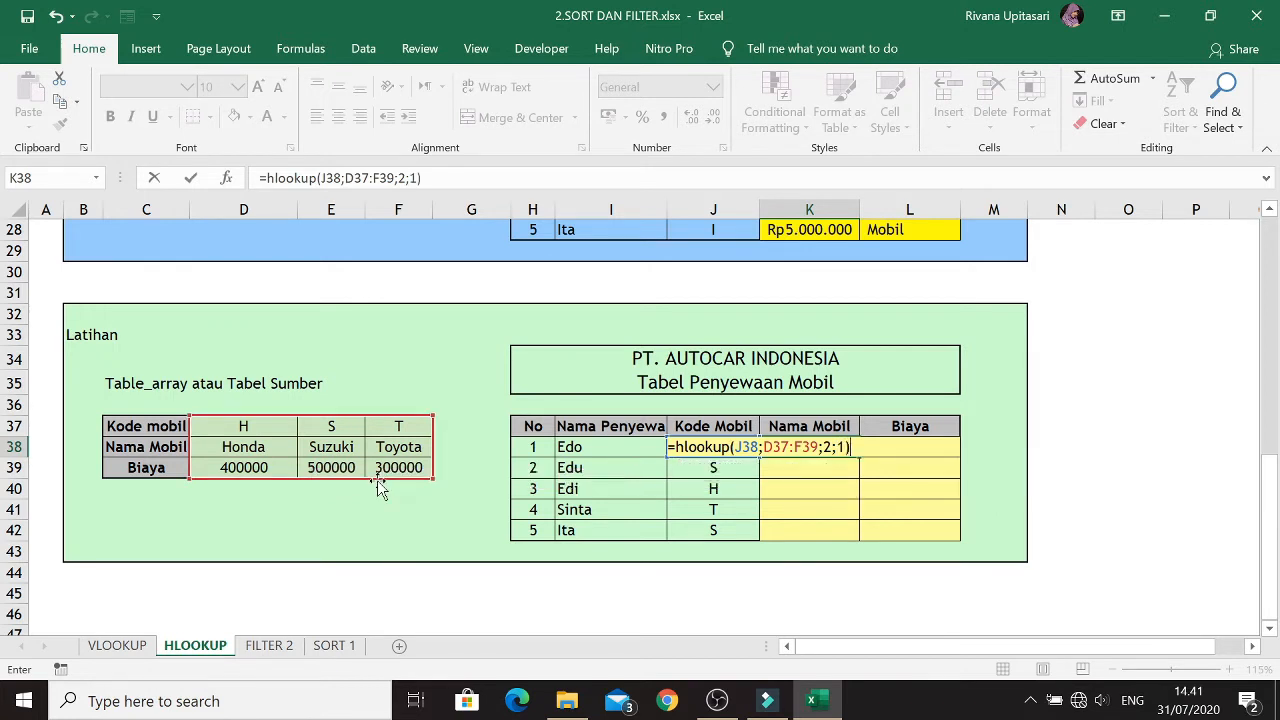
key("Return")
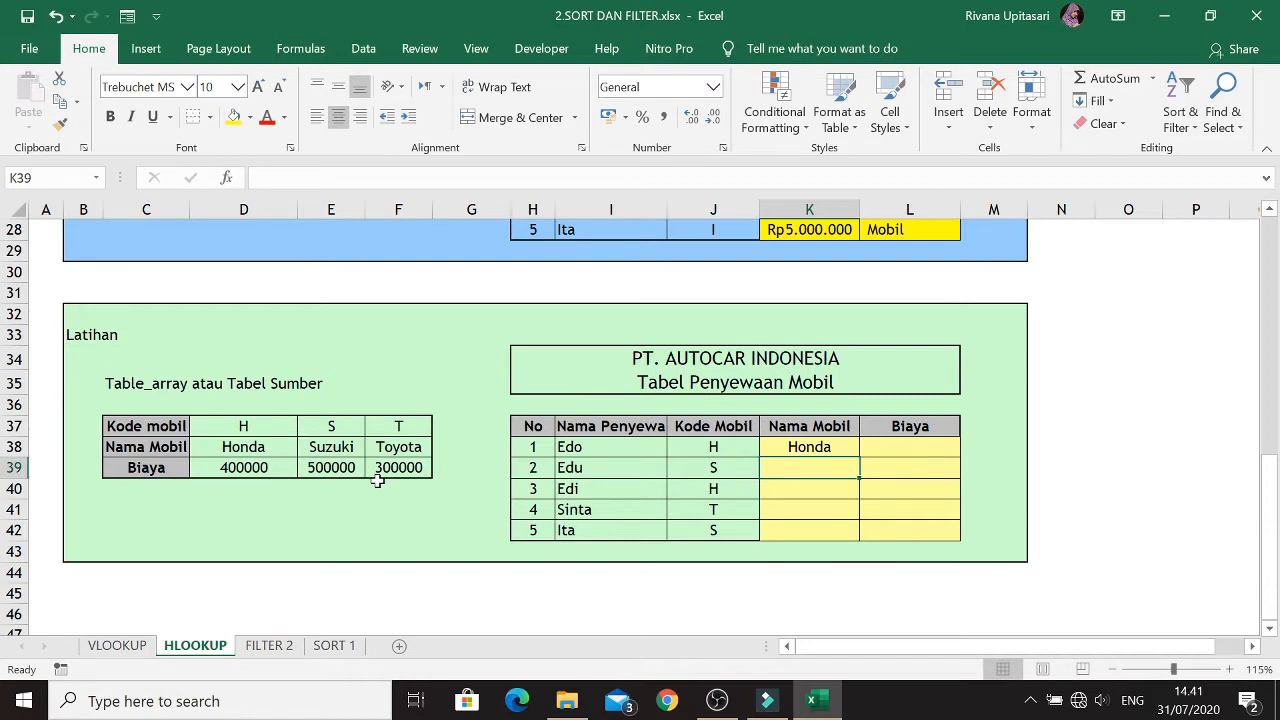
Enter =HLOOKUP(J38;D37:F39;3;1) in L38 to look up the first renter's Biaya in the Latihan table
key("Up")
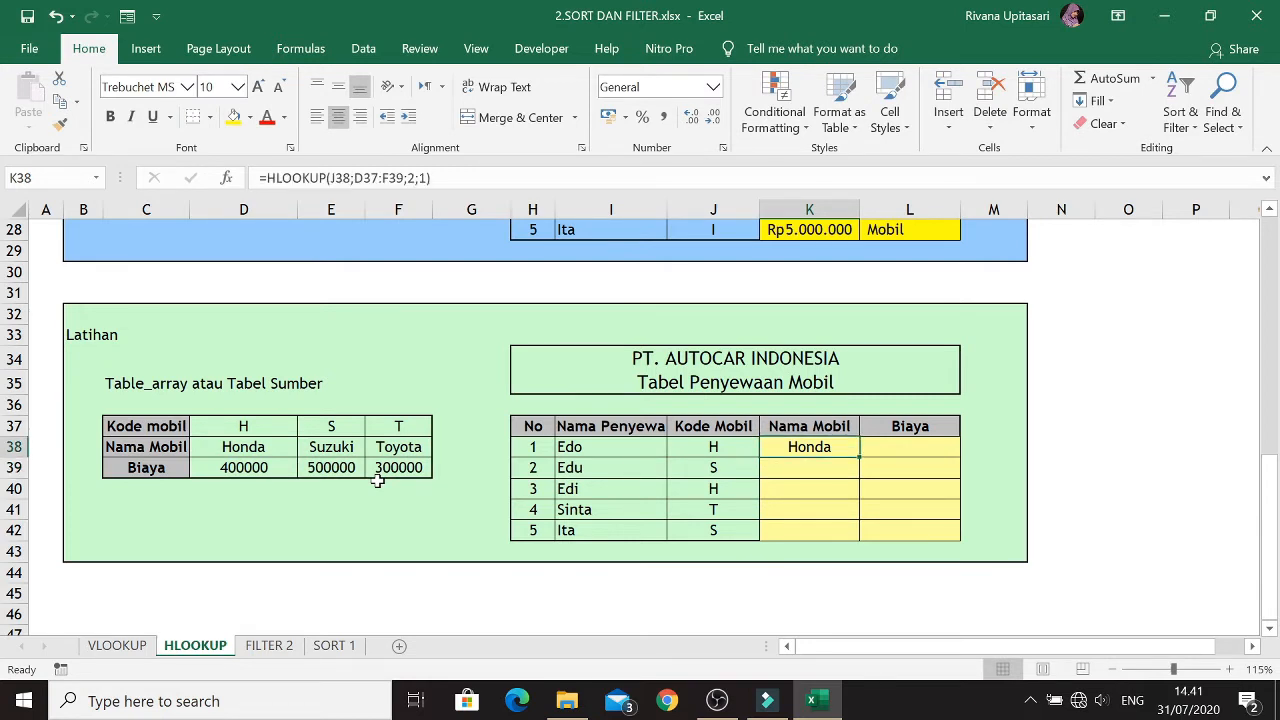
key("Right")
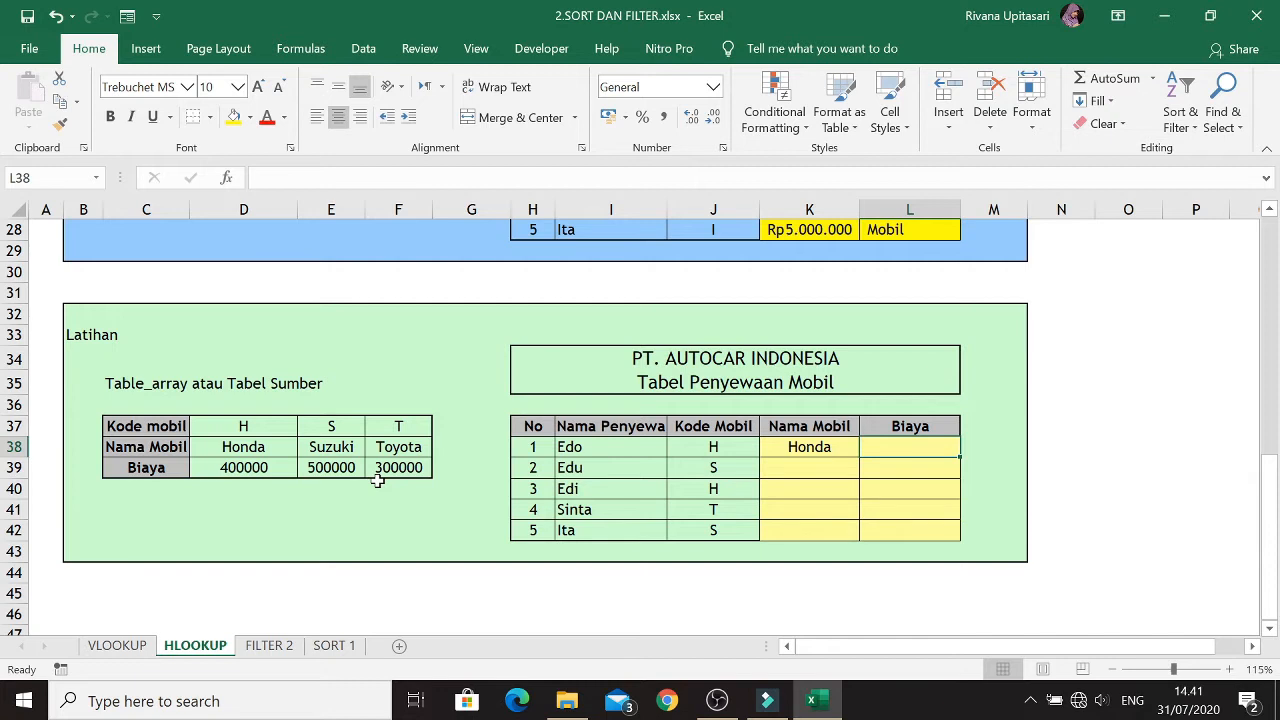
type("=")
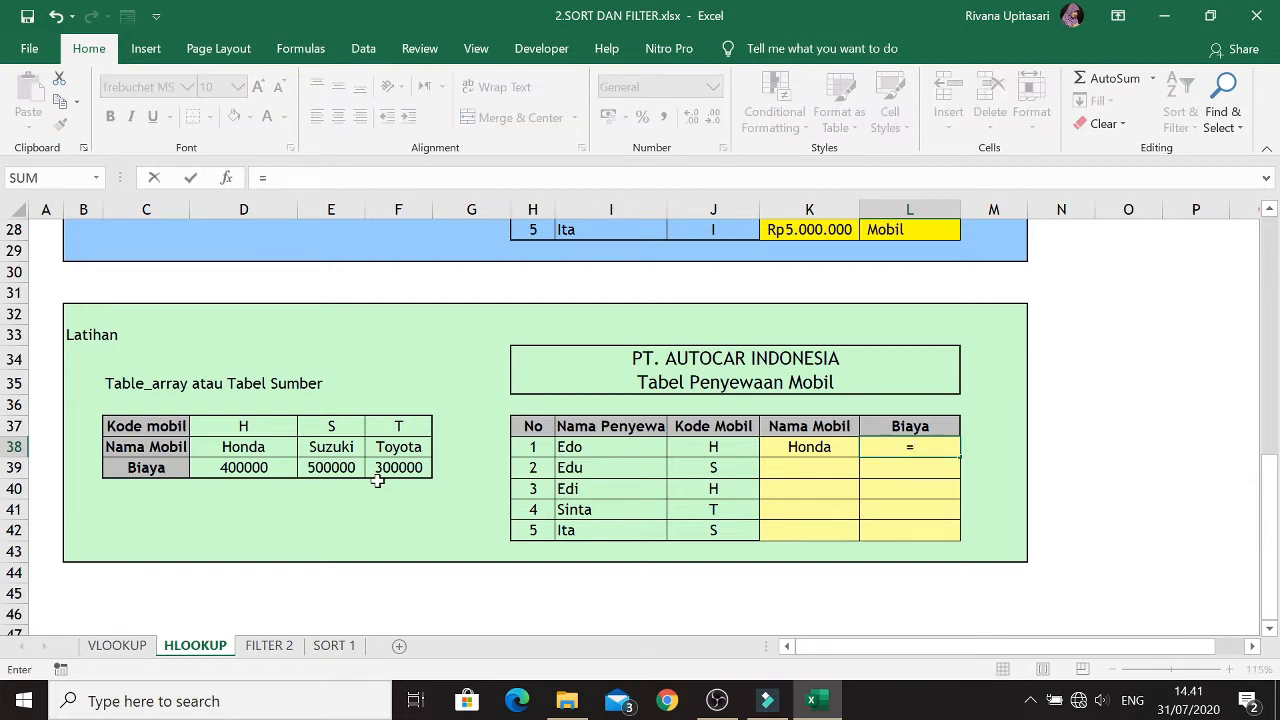
type("hloo")
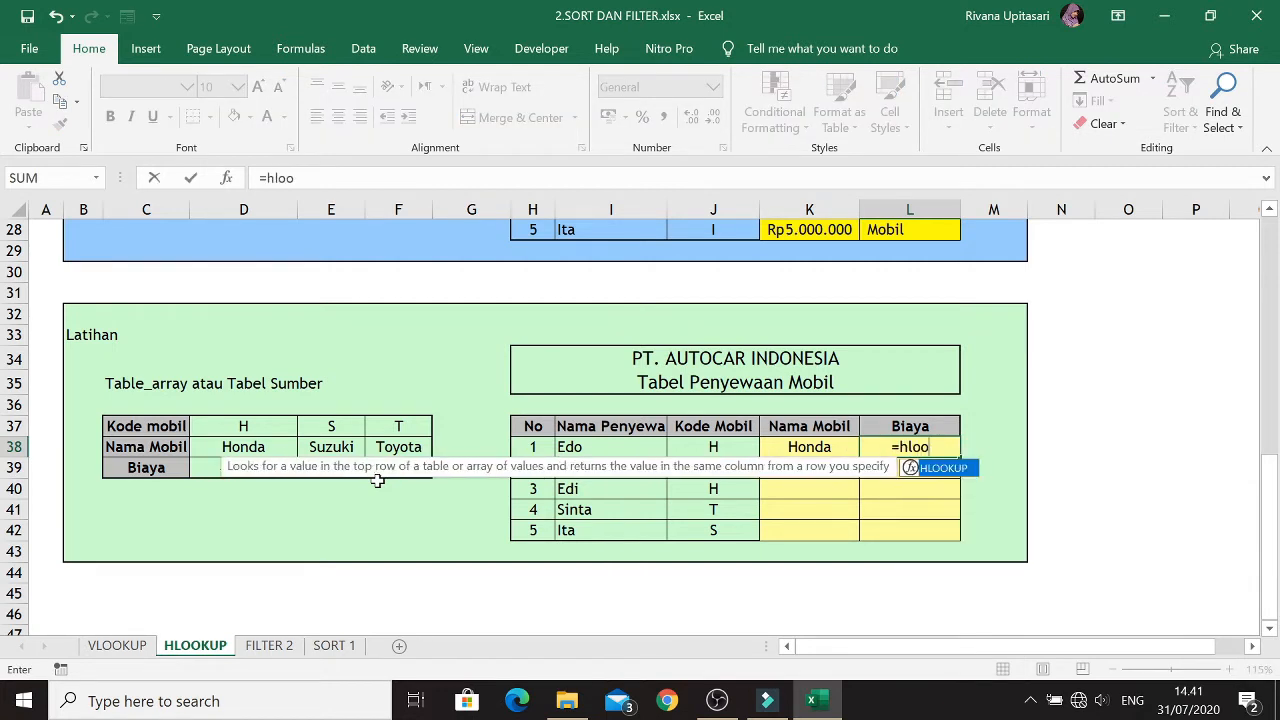
type("kup(")
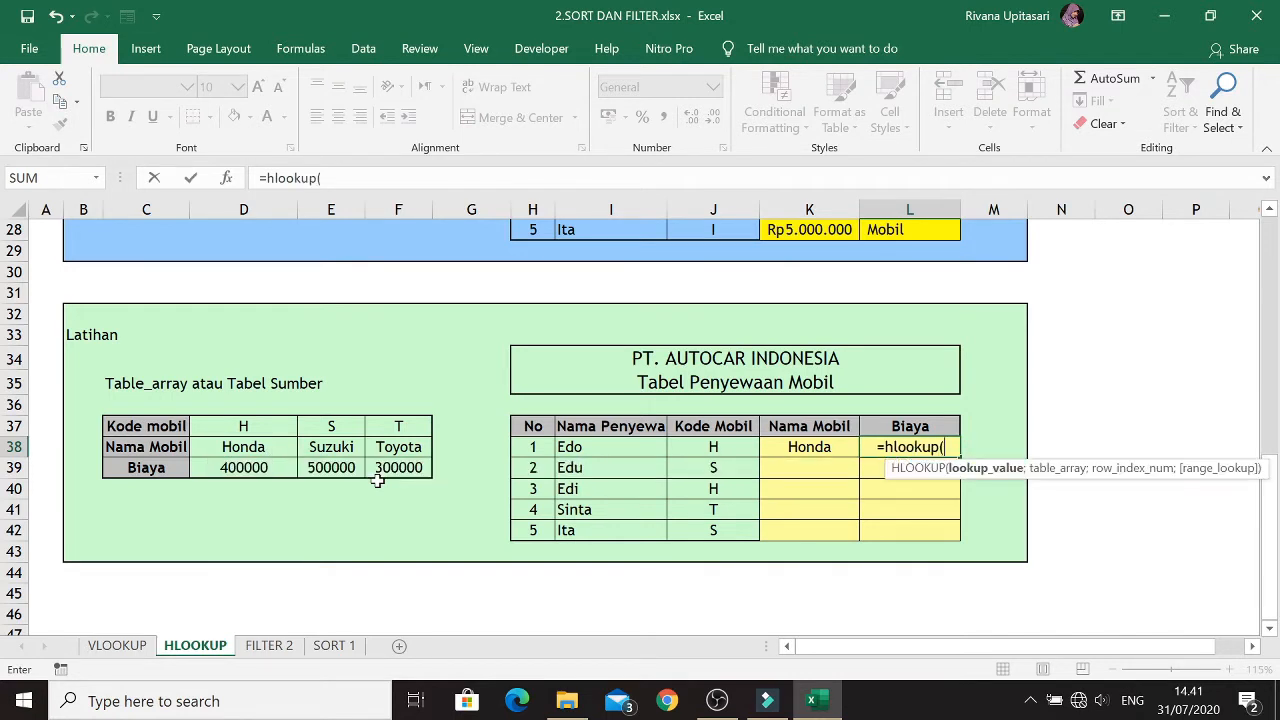
key("Left")
key("Left")
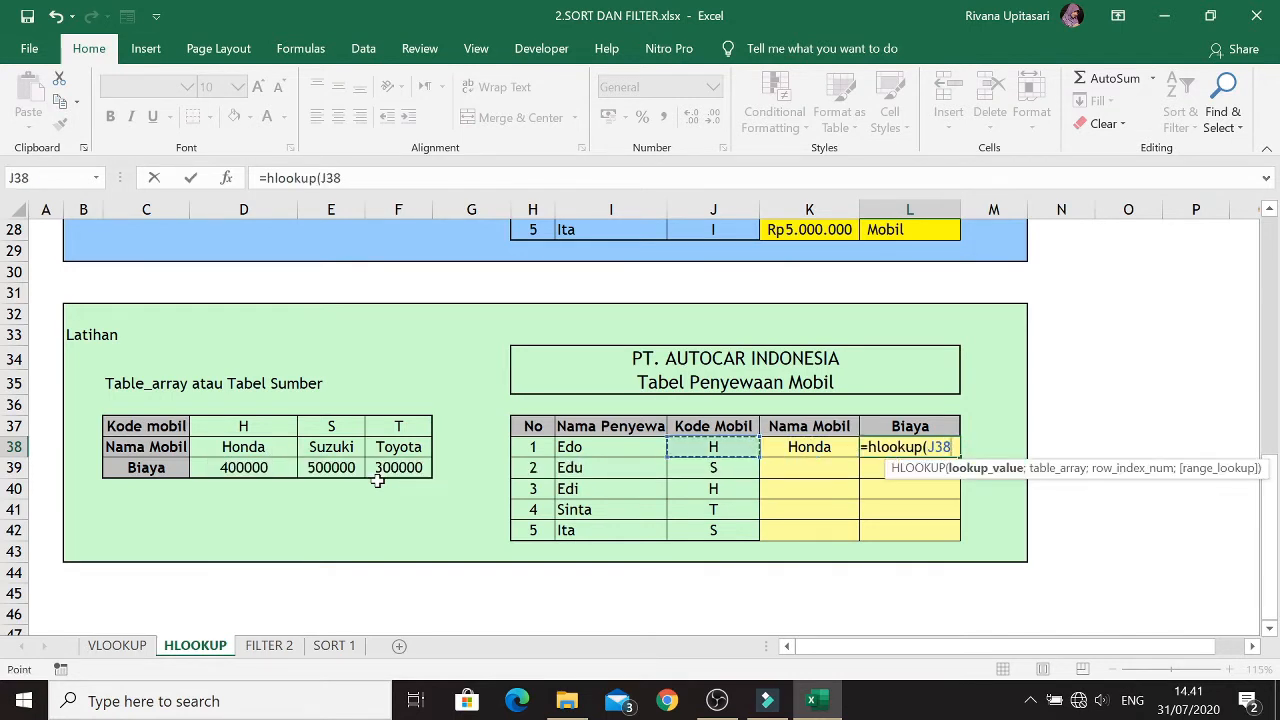
type(";")
key("Left")
key("Left")
key("Left")
key("Left")
key("Left")
key("Left")
key("Left")
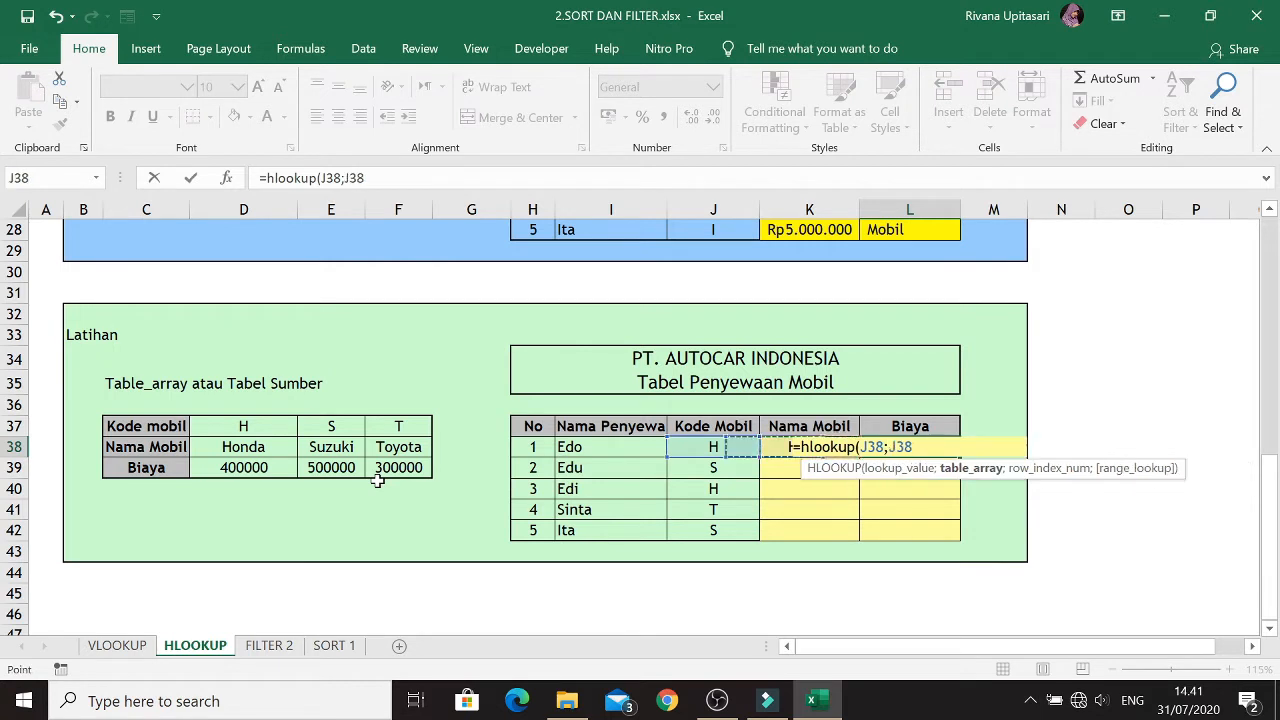
key("Left")
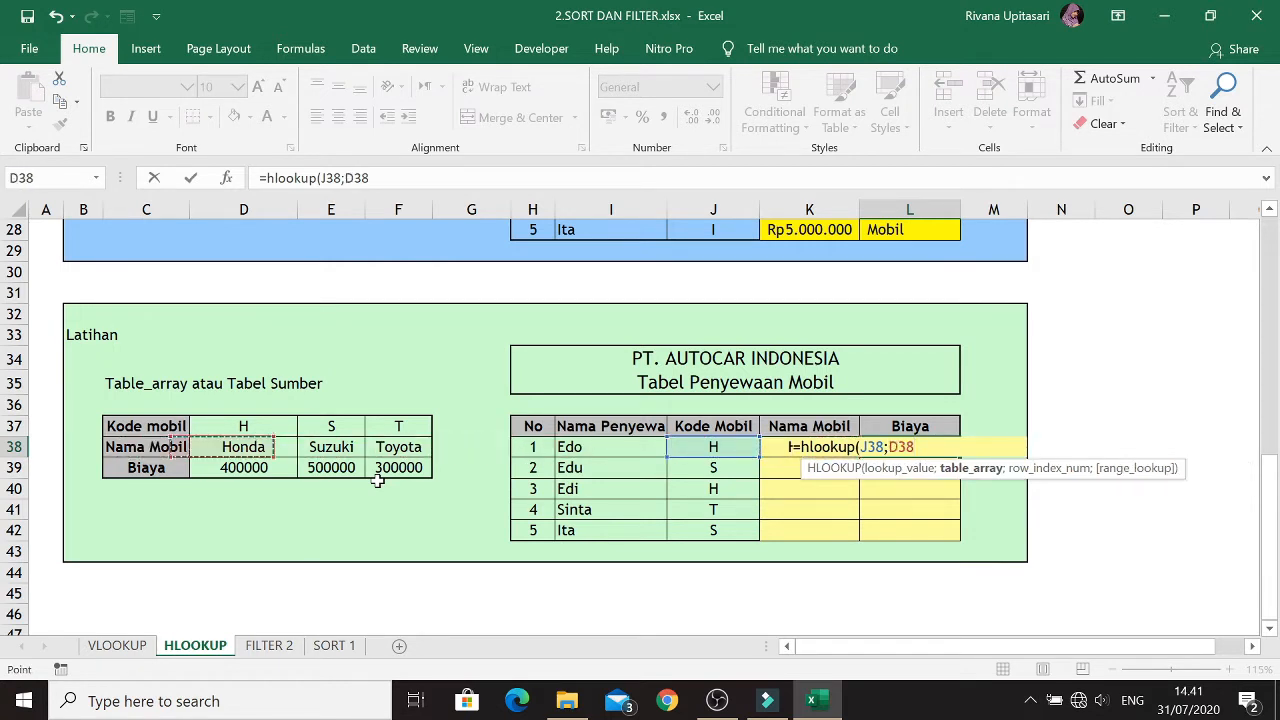
key("Up")
key("shift+Right")
key("shift+Right")
key("shift+Down")
key("shift+Down")
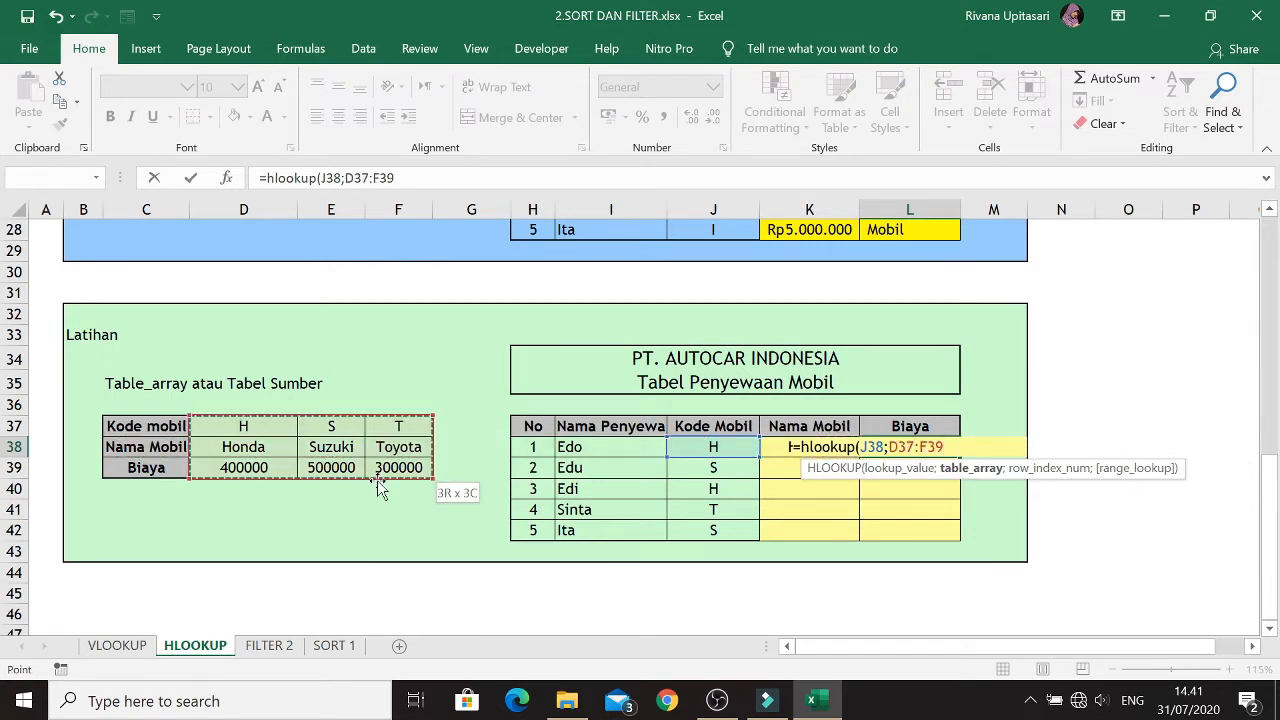
type(";")
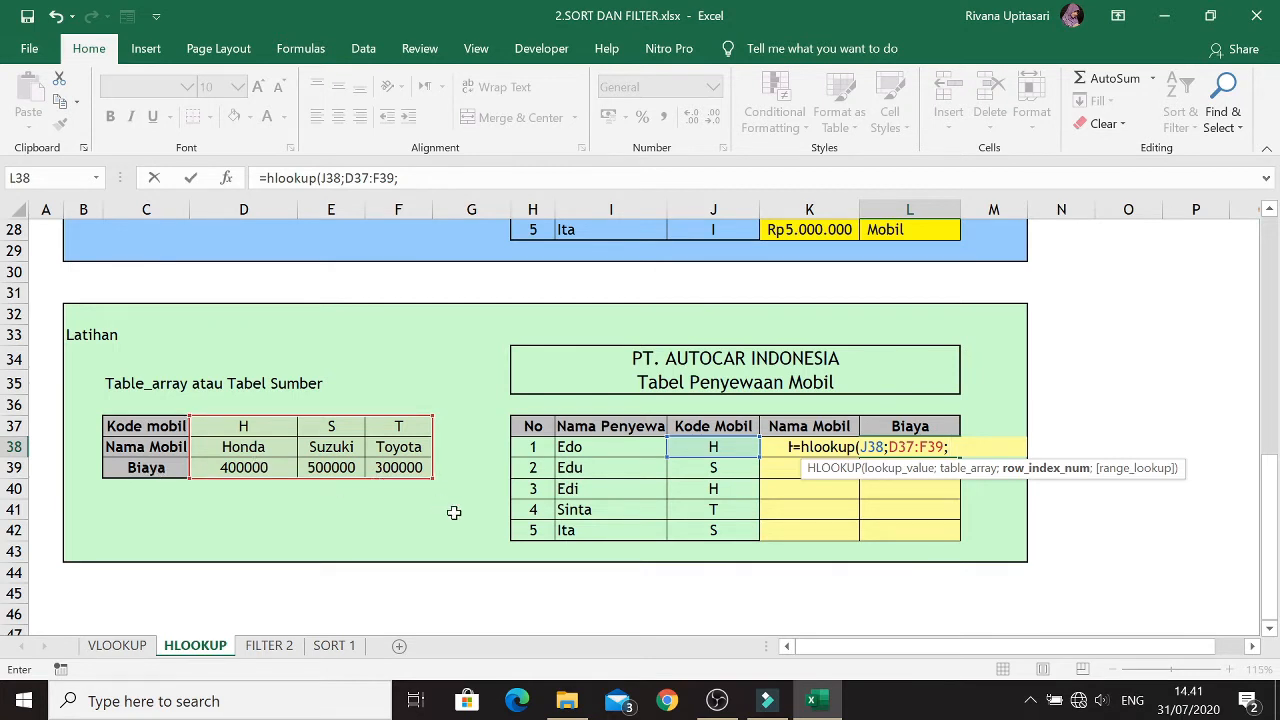
type("3;")
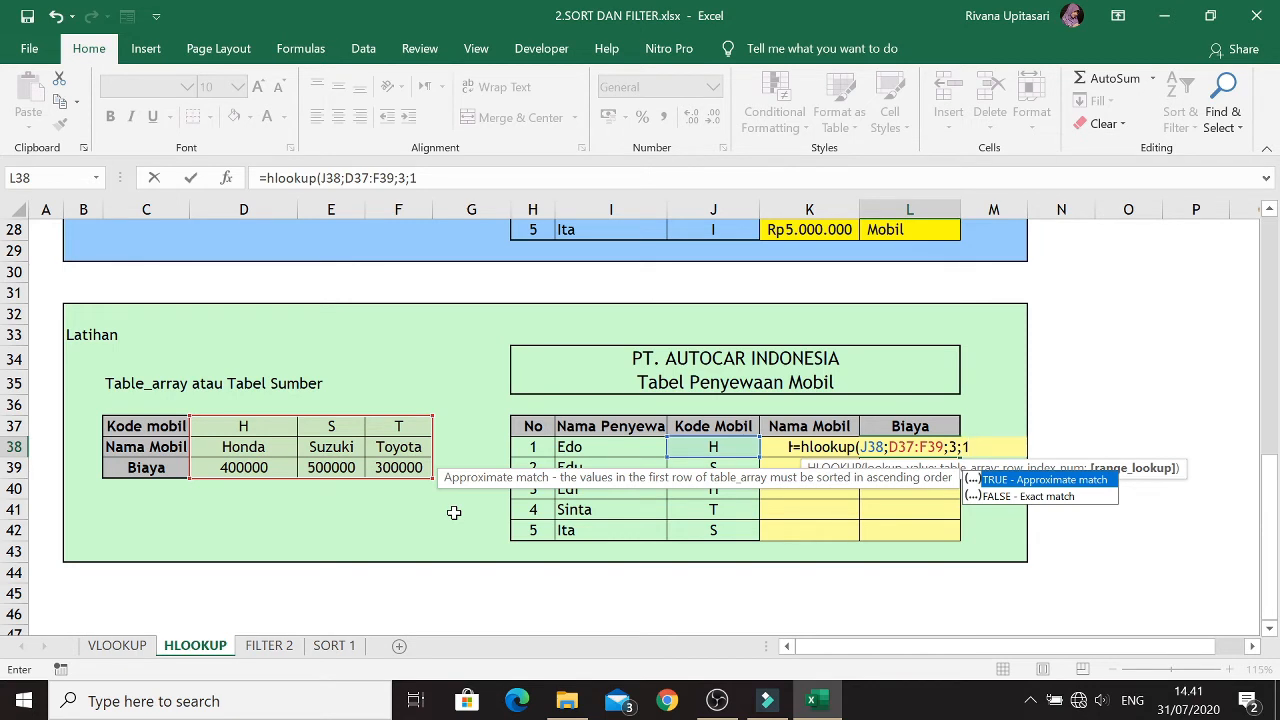
type("1)")
key("Return")
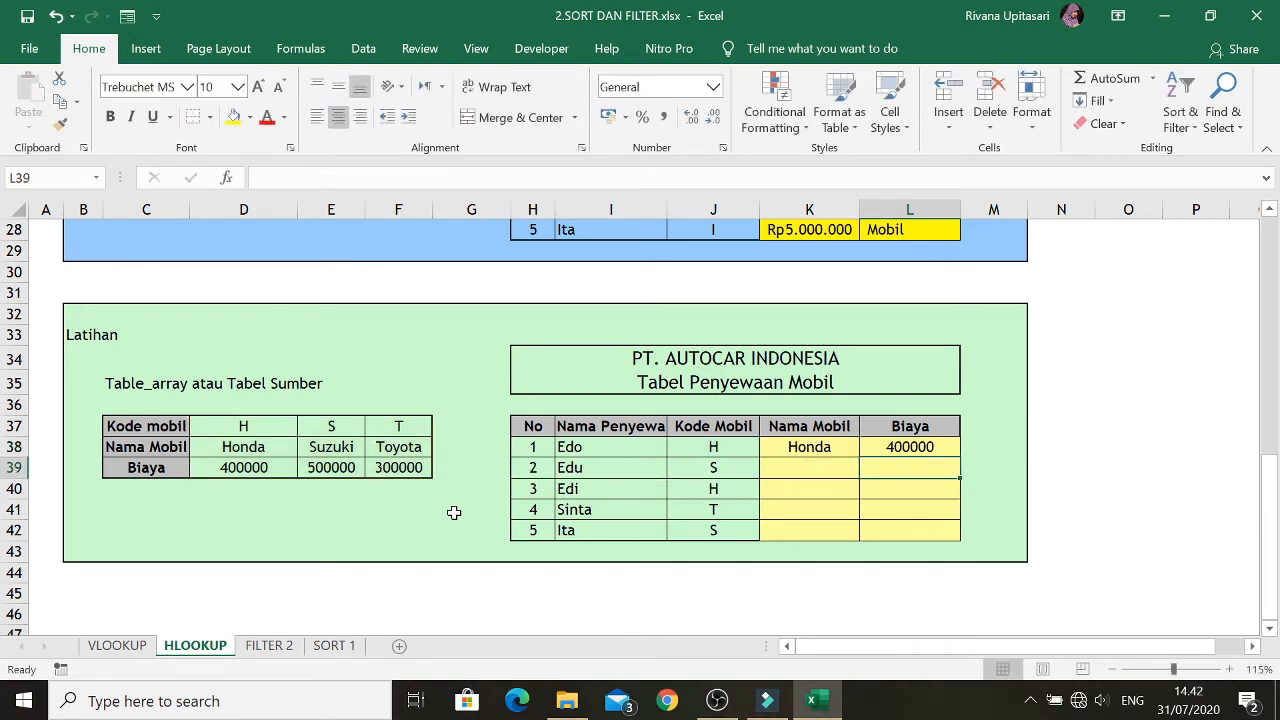
Make the table_array in K38's Nama Mobil formula absolute so it reads =HLOOKUP(J38;$D$37:$F$39;2;1)
key("Up")
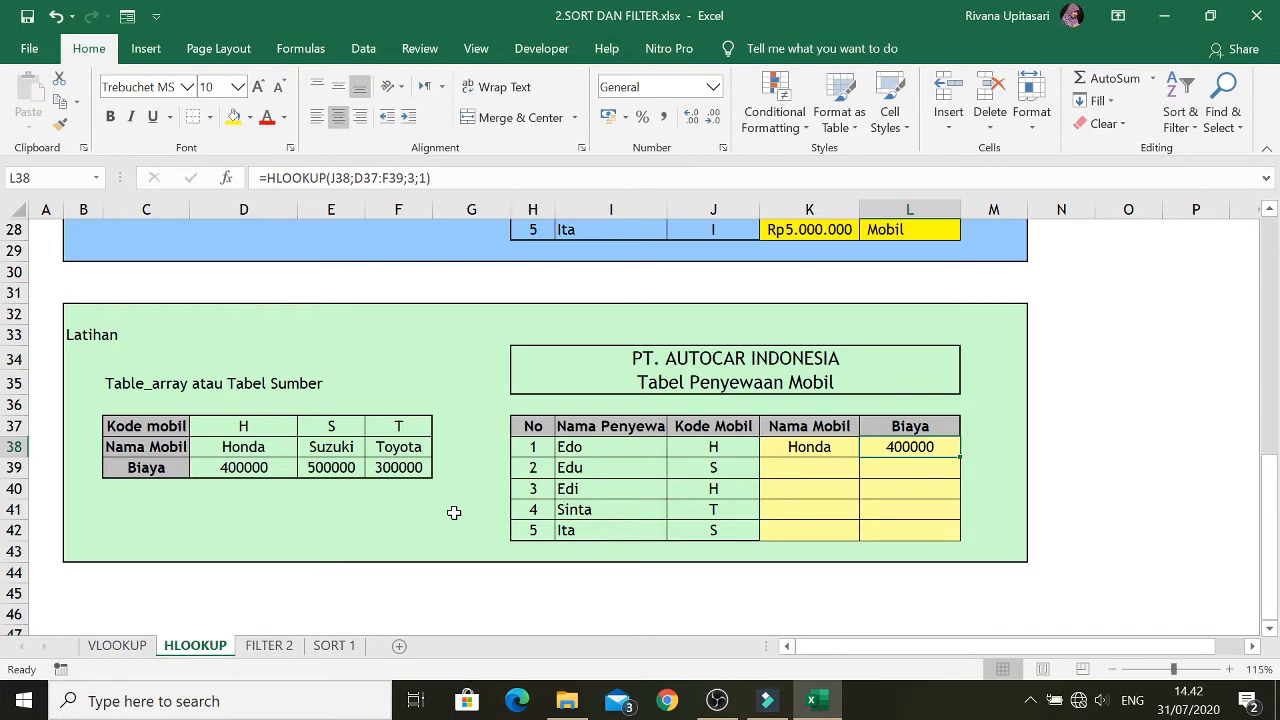
key("Left")
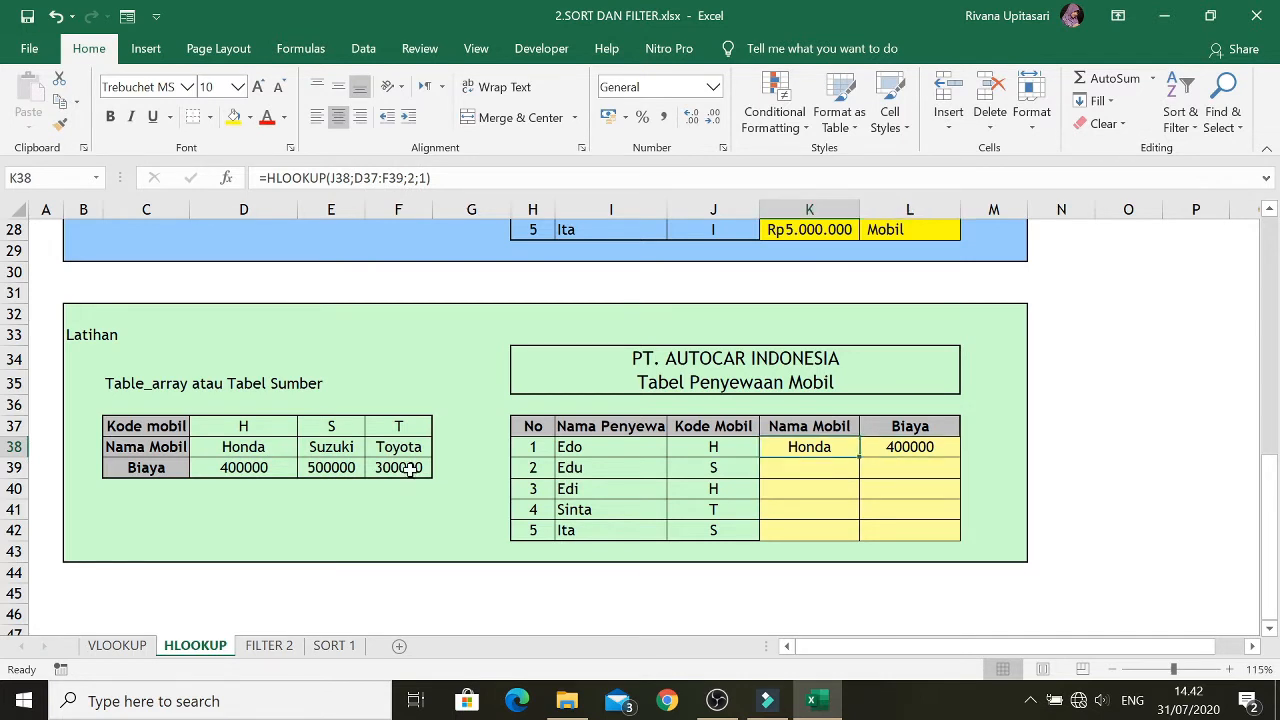
left_click(353, 178)
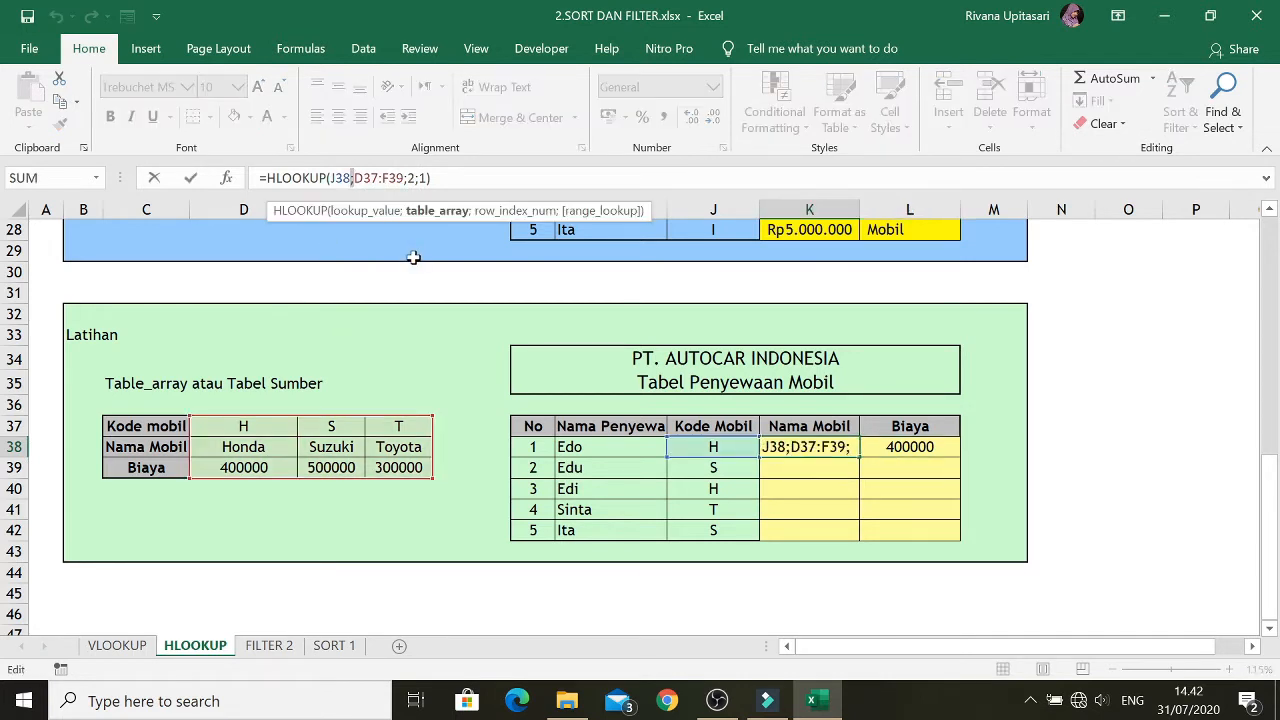
type("$")
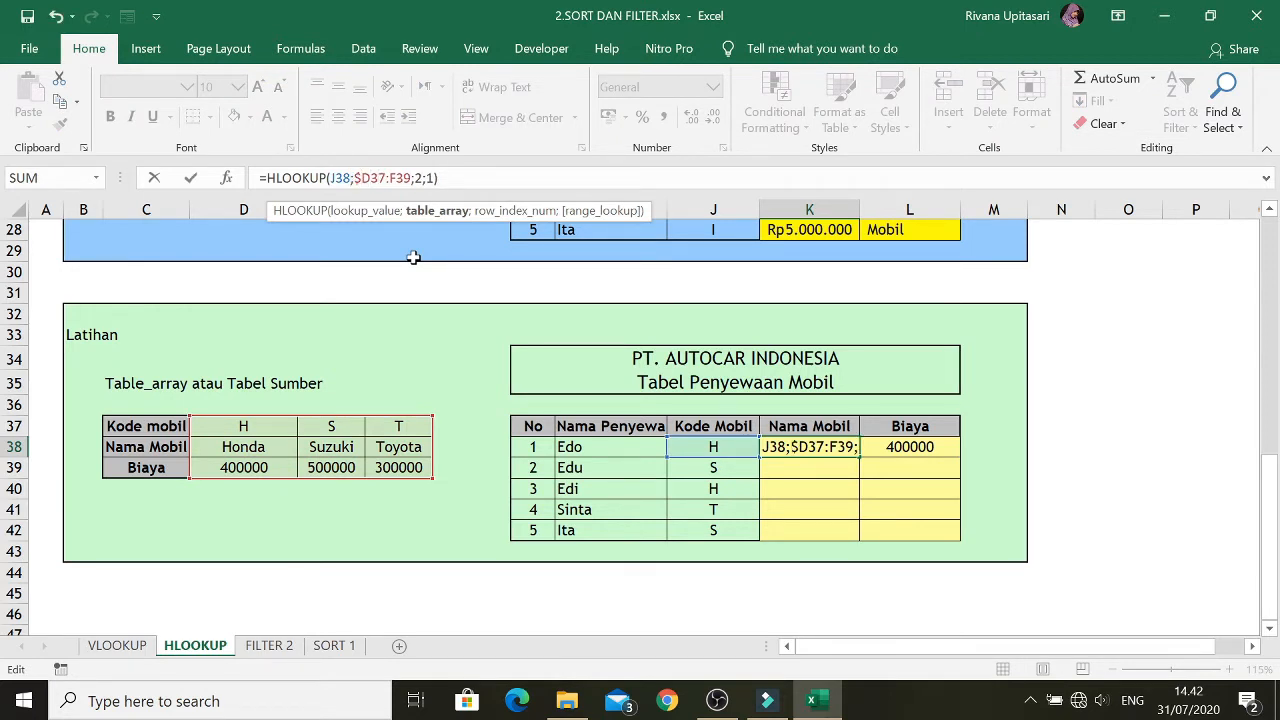
key("Right")
type("$")
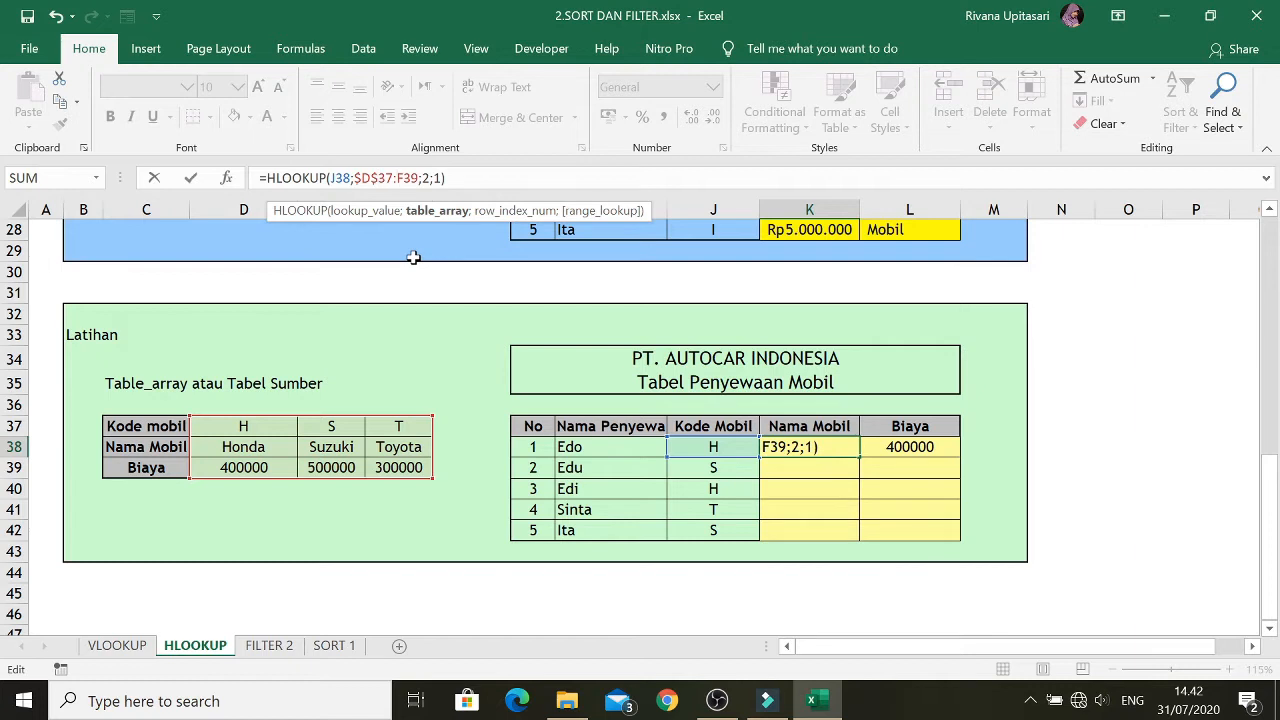
type("$D")
type("$F$")
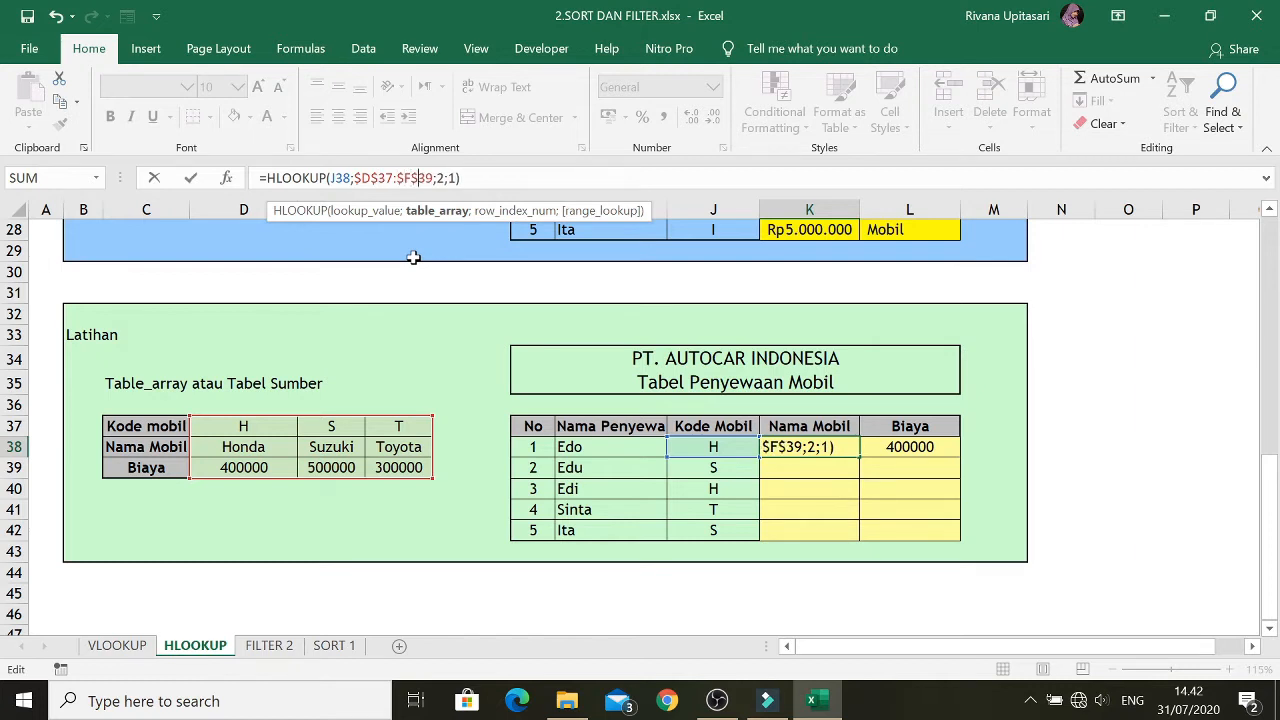
key("Return")
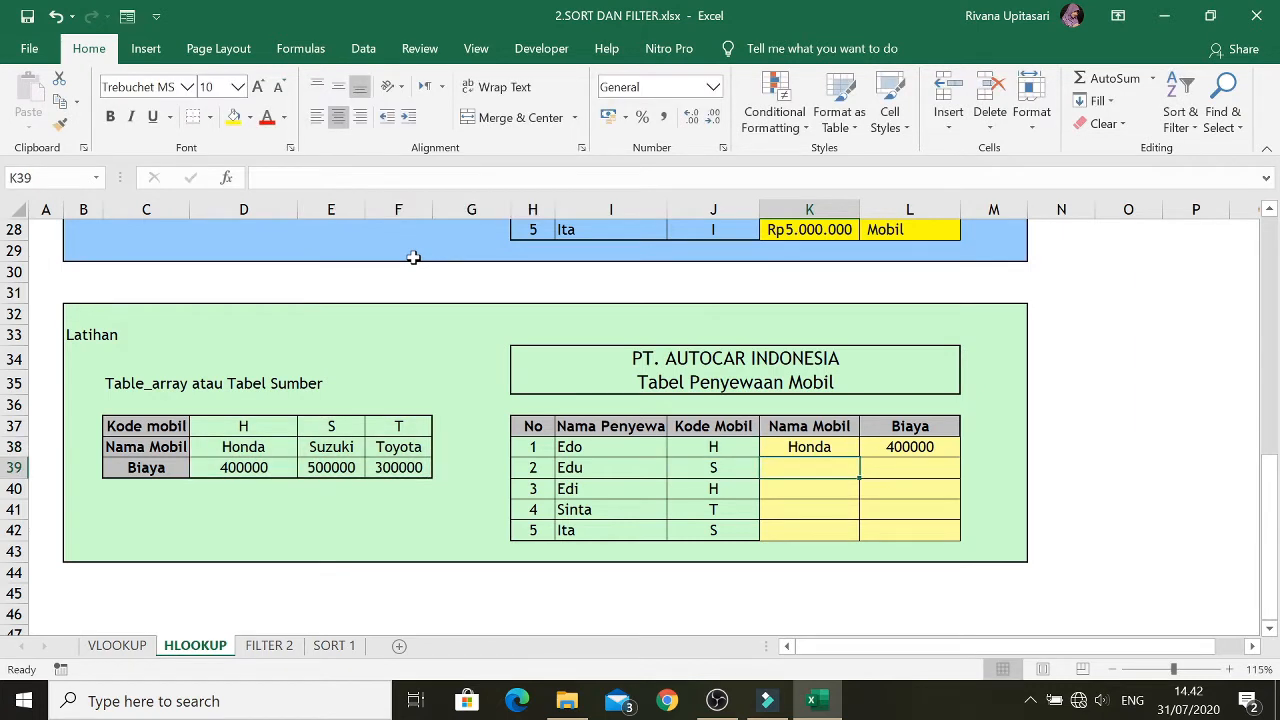
Make the table_array in L38's Biaya formula absolute as $D$37:$F$39, keeping row index 3
key("Up")
key("Right")
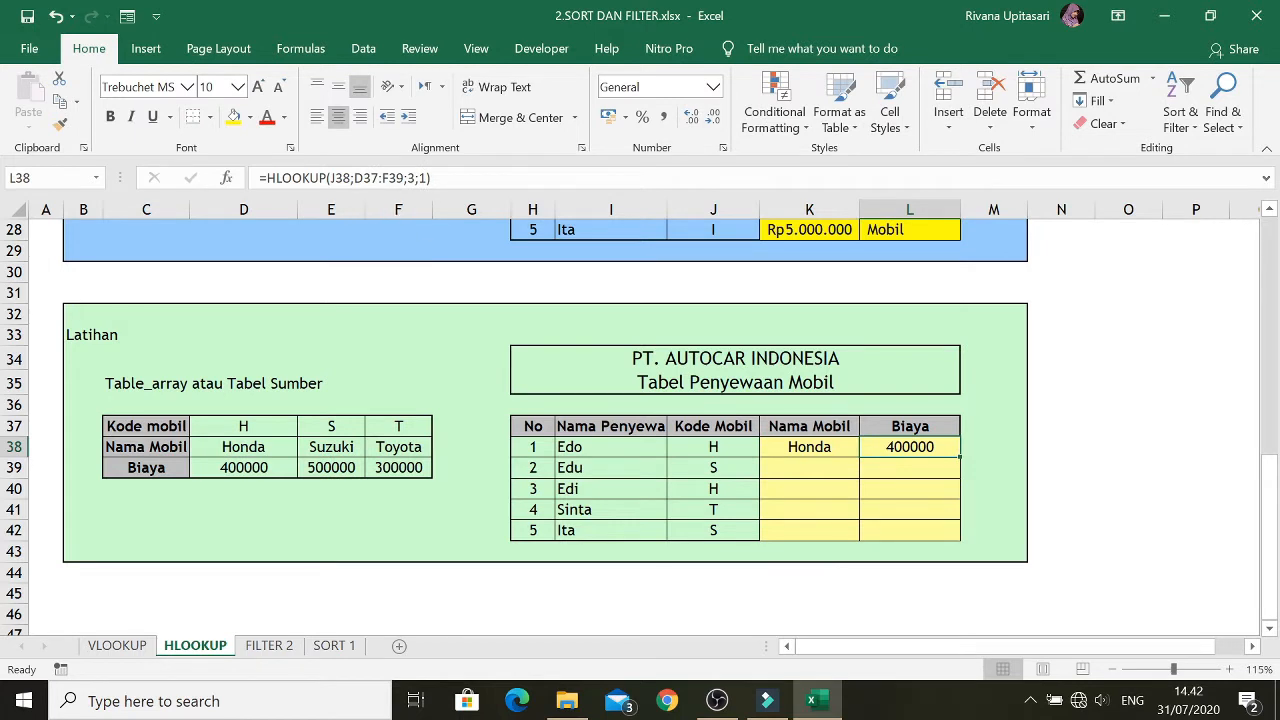
left_click(353, 178)
type("$")
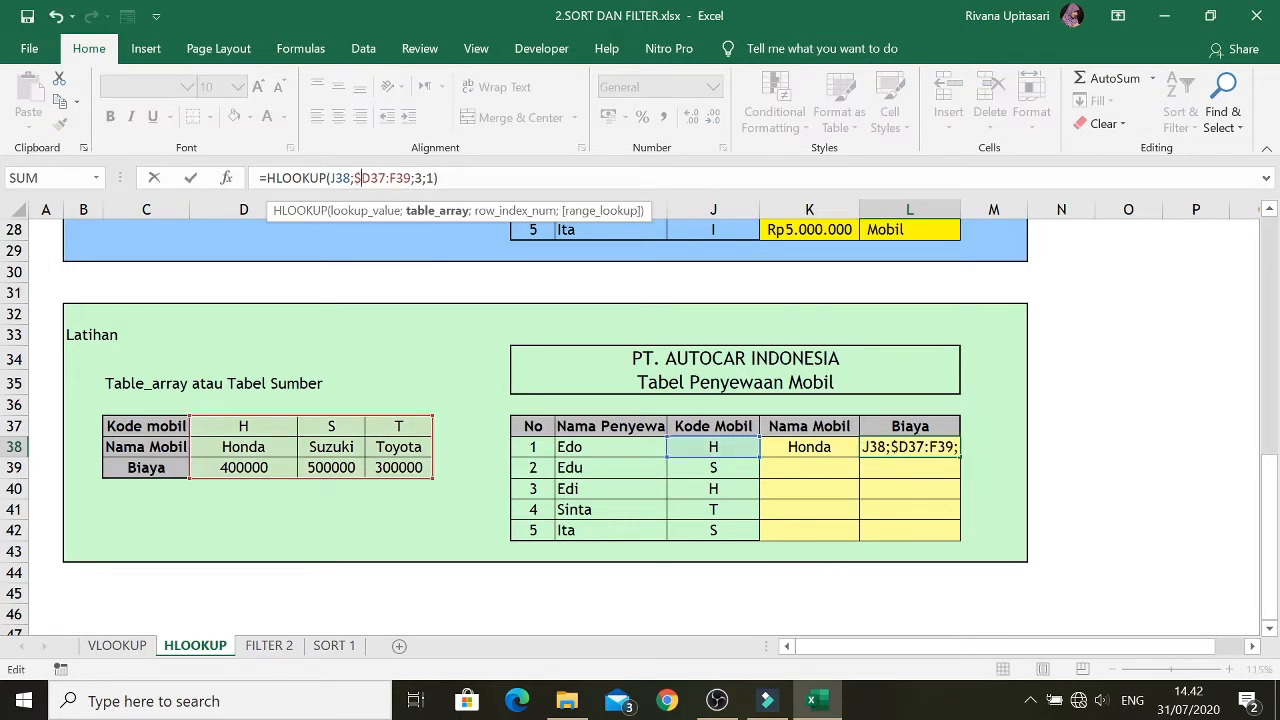
key("Right")
type("$")
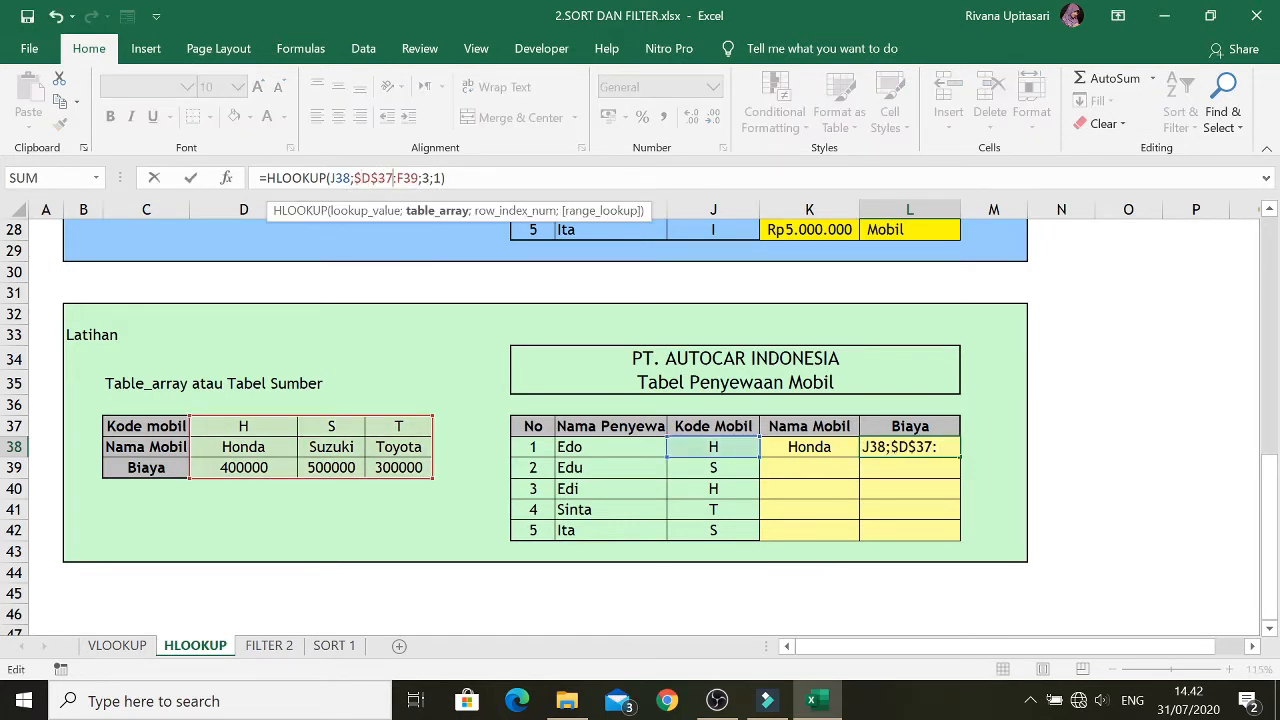
key("Right")
type("$D")
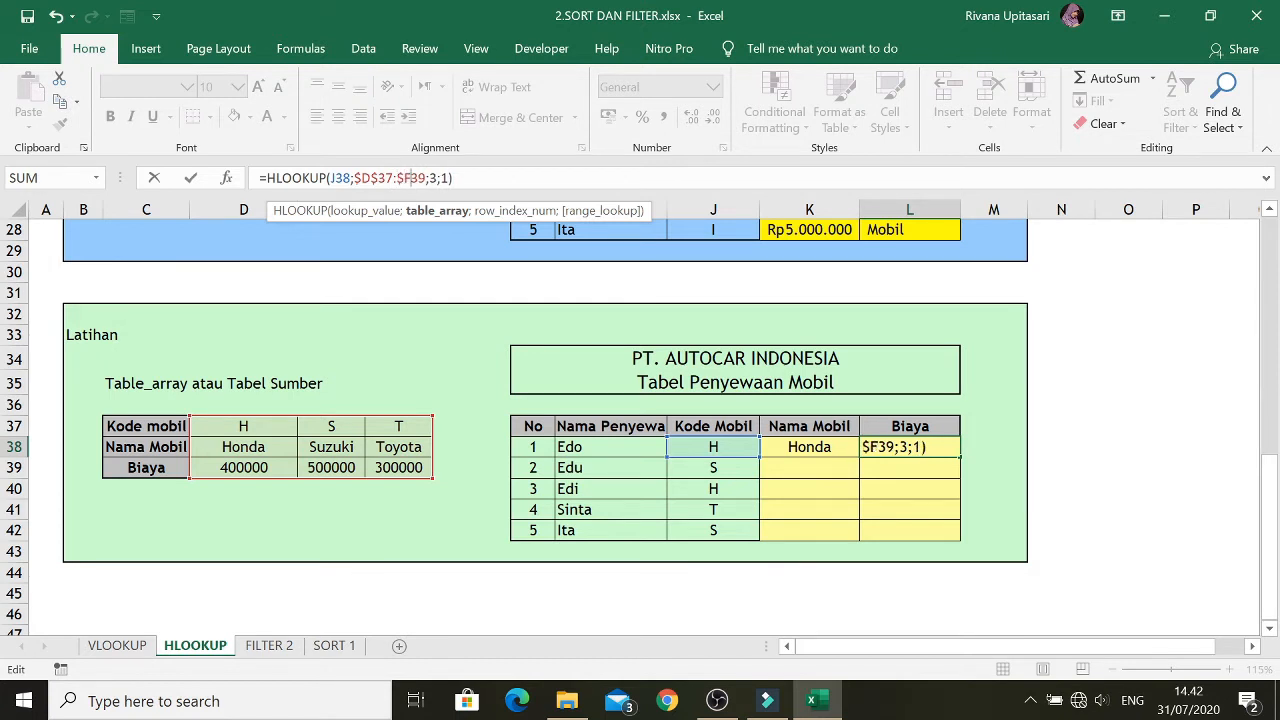
type("$")
key("Return")
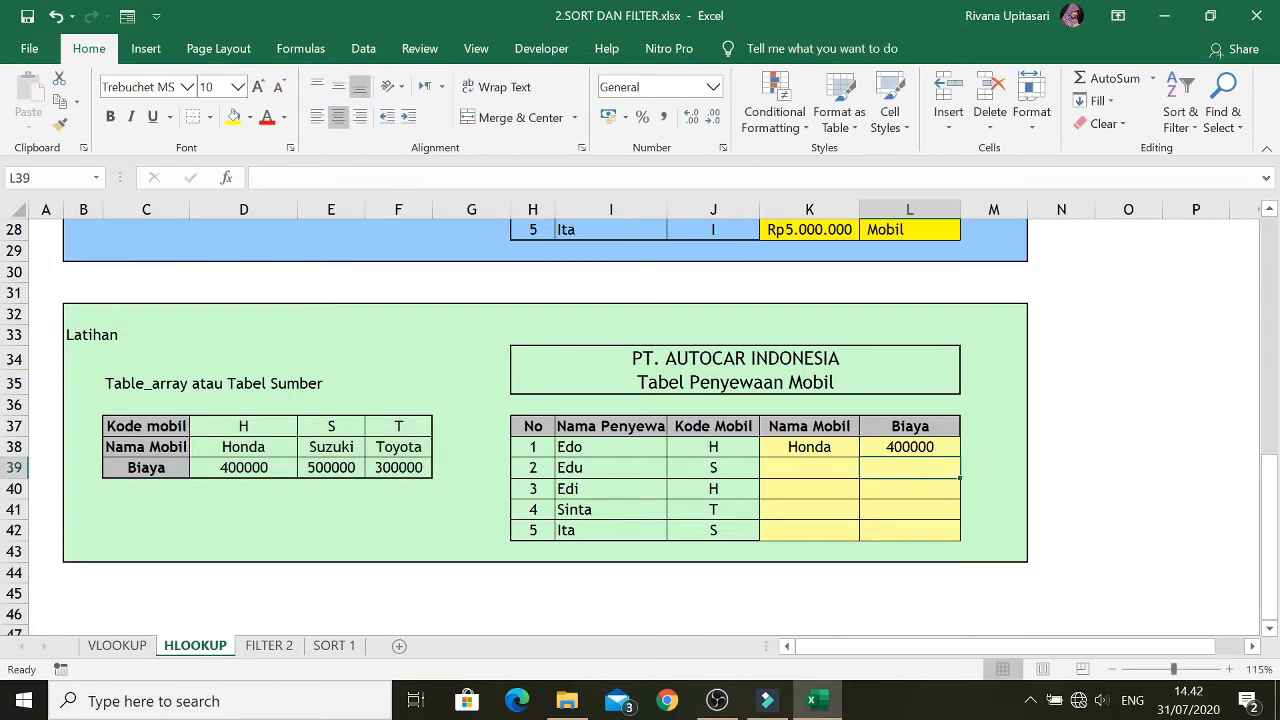
Copy the Nama Mobil and Biaya formulas from K38:L38 down through row 42 and recheck the formula in K38
key("Left")
key("Up")
key("shift+Right")
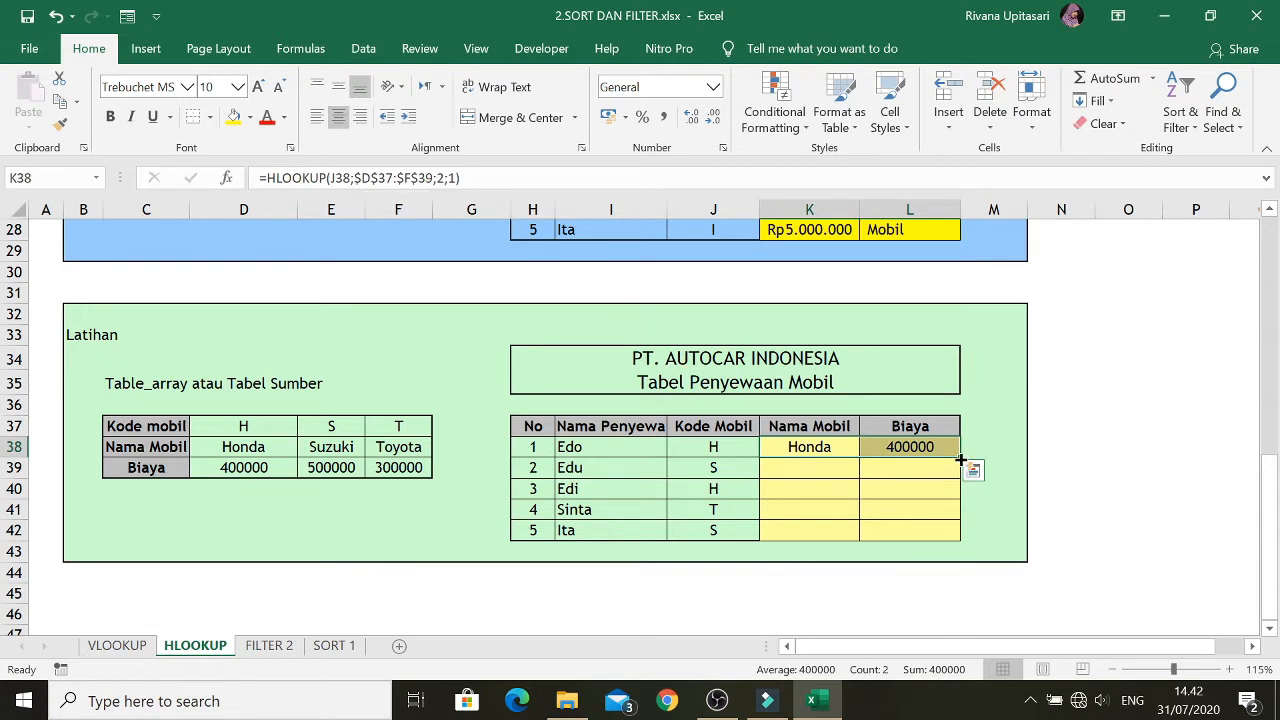
left_click_drag(960, 459, 958, 542)
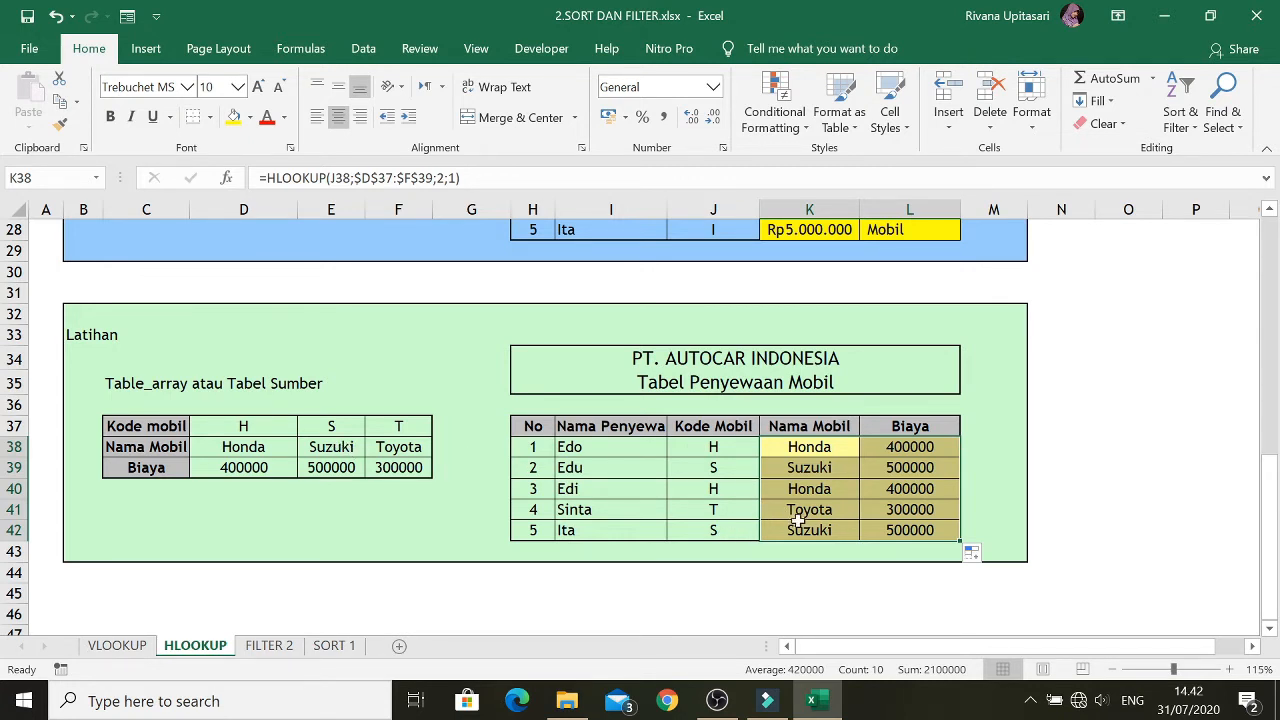
left_click(795, 447)
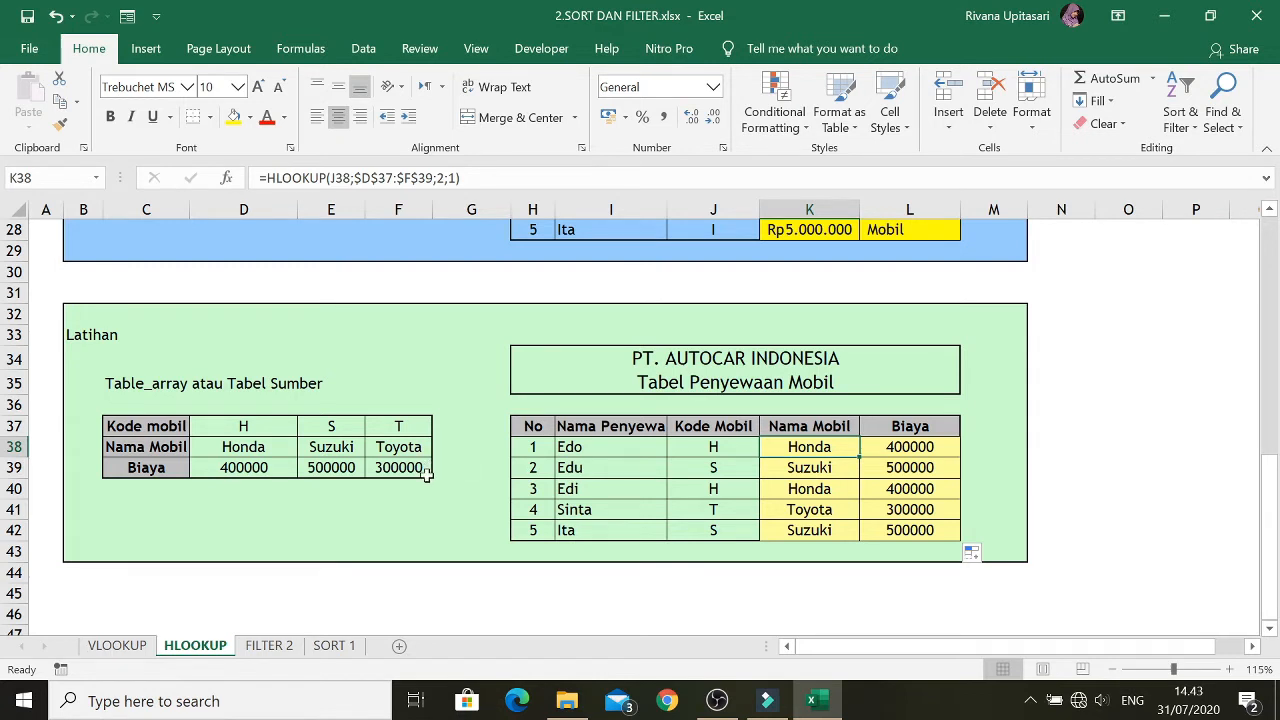
Review the syntax and argument explanations on the VLOOKUP sheet, then select the first empty Gaji cell, J24
left_click(119, 647)
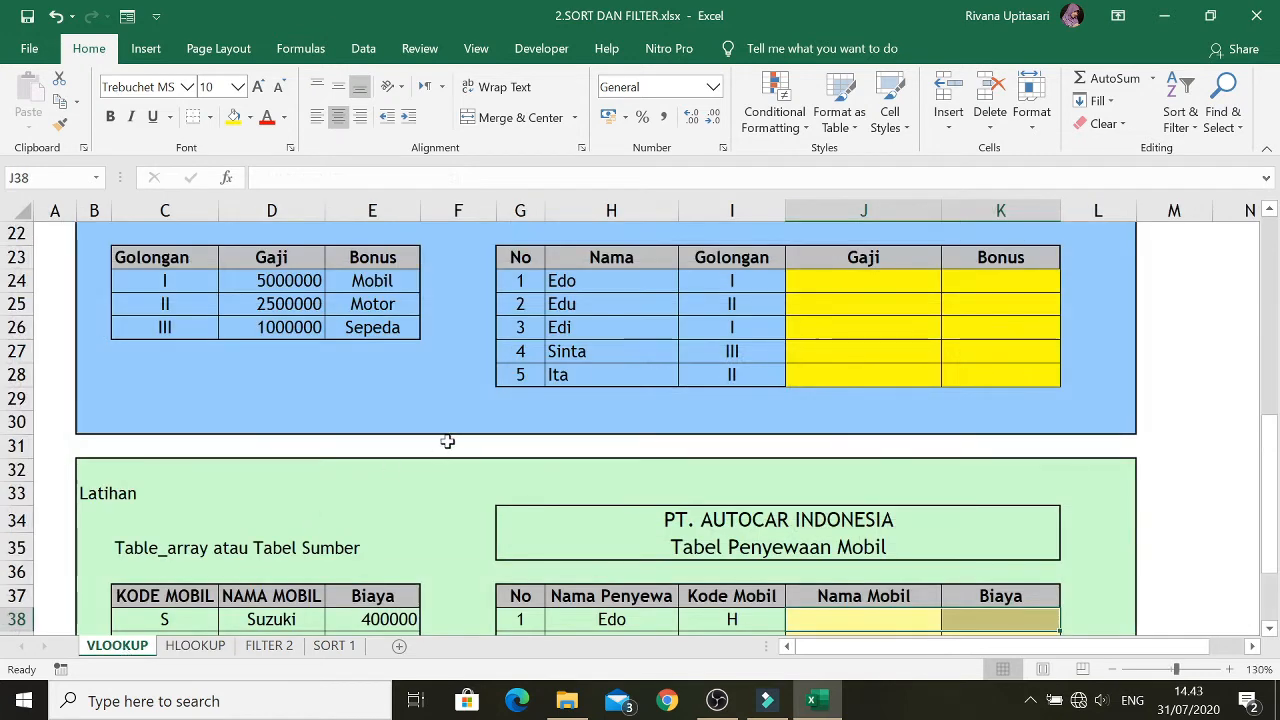
scroll(445, 437, "up", 4)
scroll(445, 436, "up", 3)
scroll(445, 430, "down", 1)
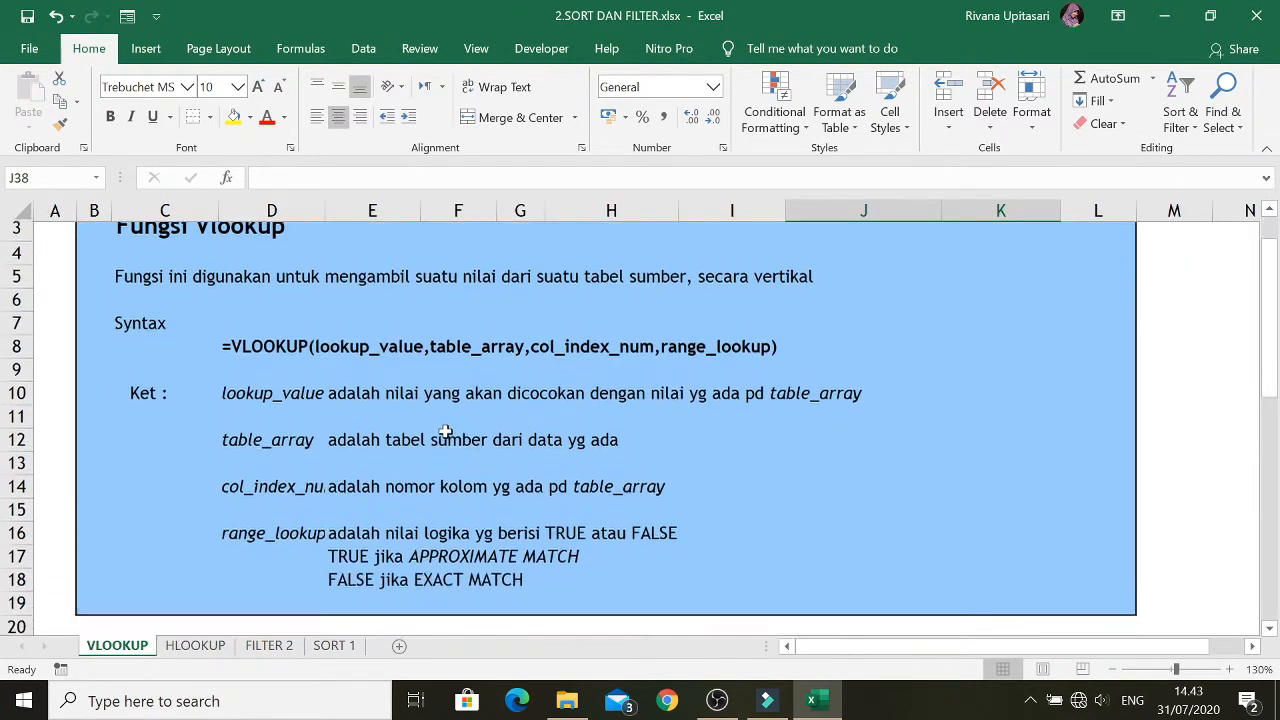
scroll(445, 429, "up", 1)
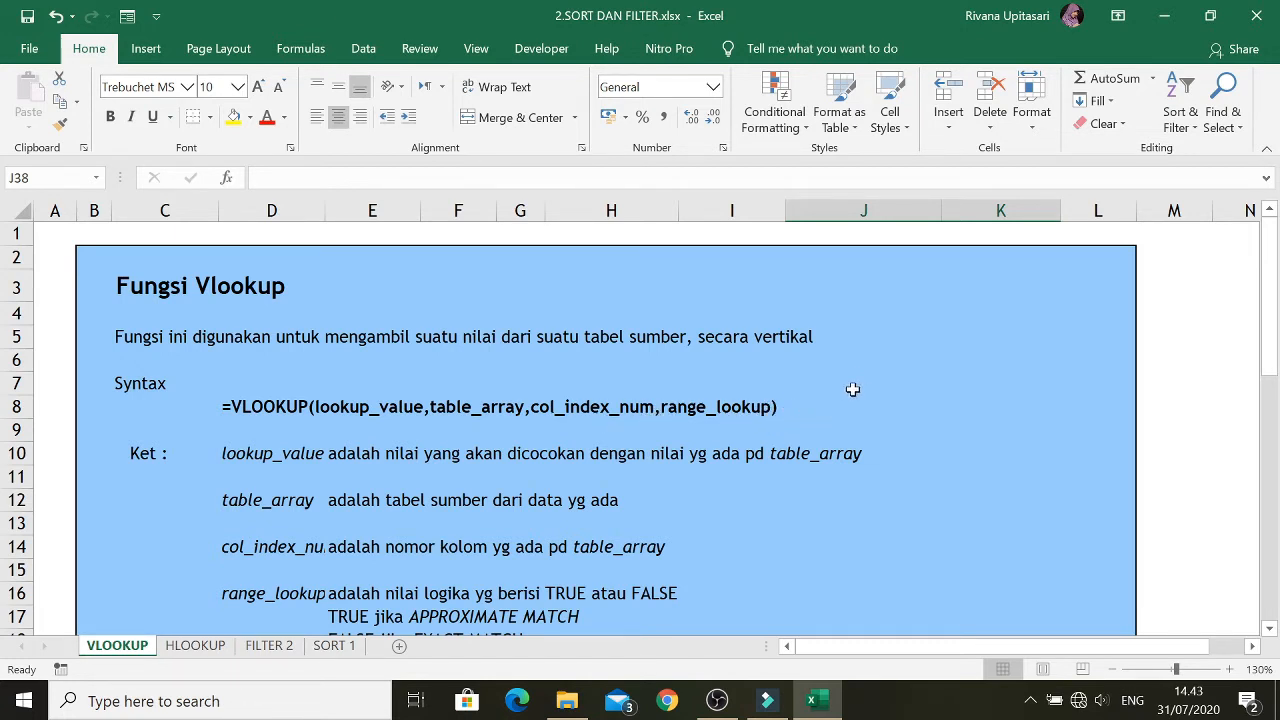
scroll(571, 414, "down", 1)
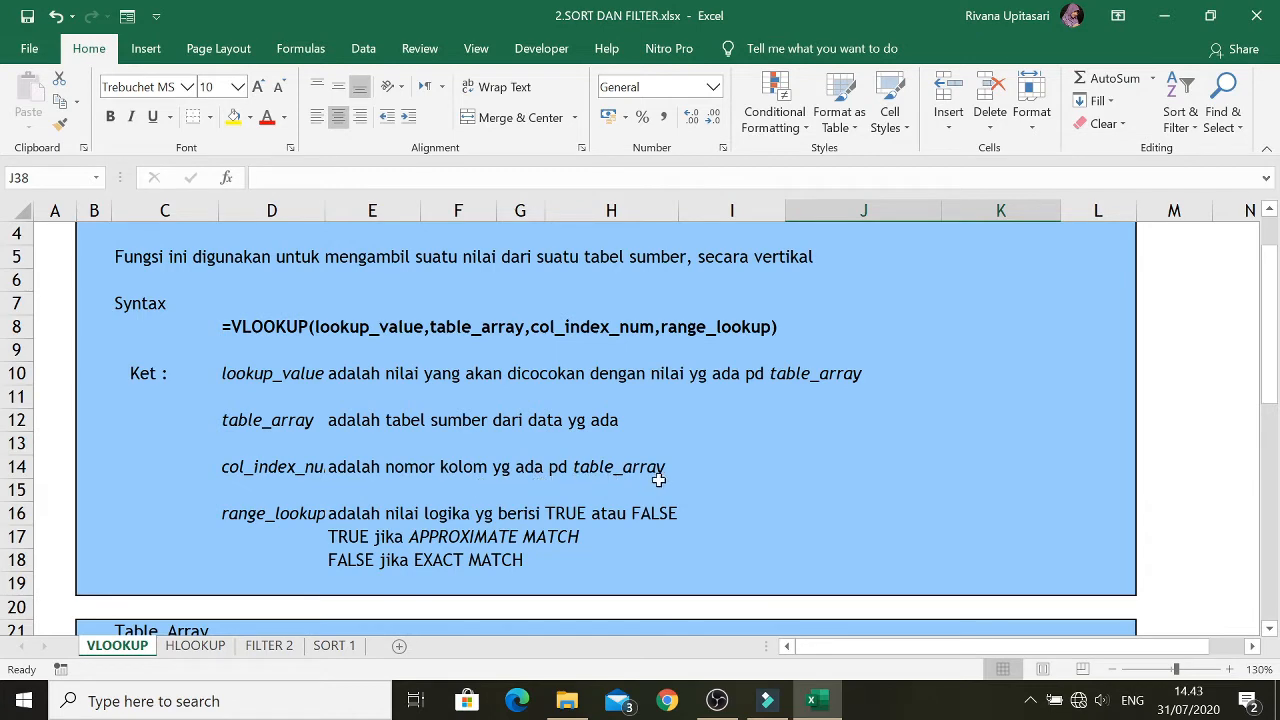
scroll(644, 480, "down", 1)
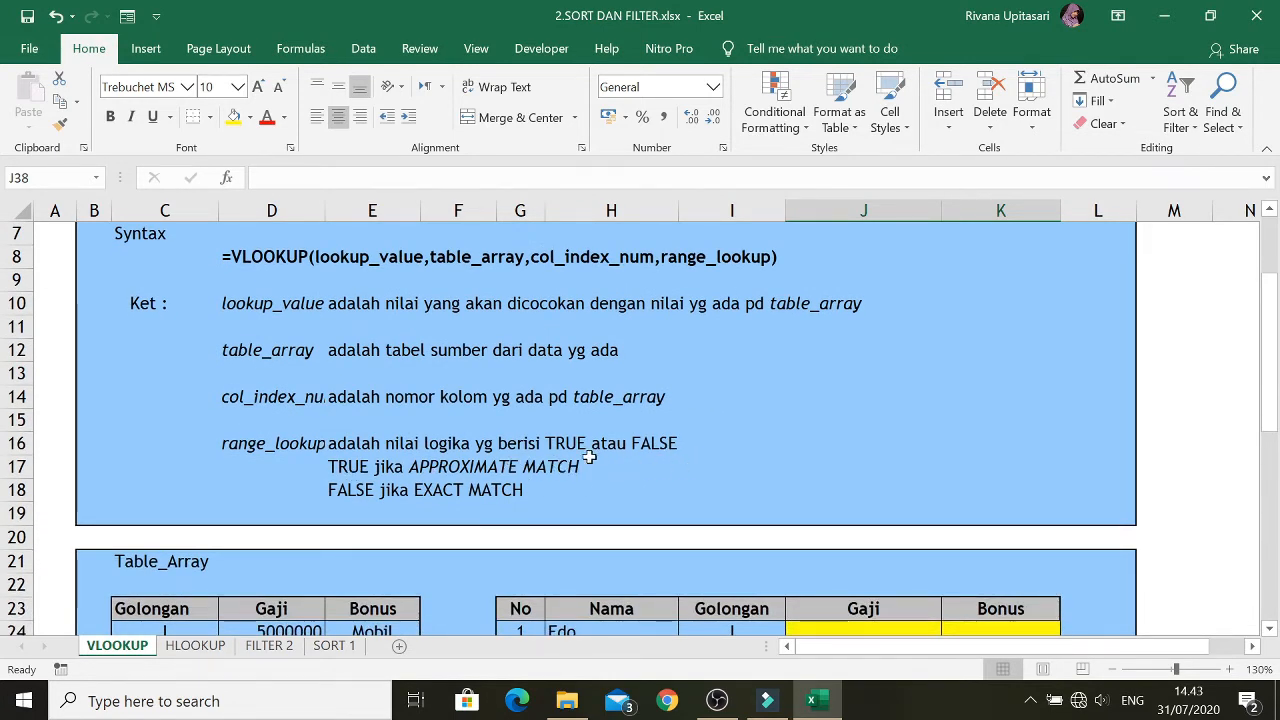
scroll(634, 457, "down", 1)
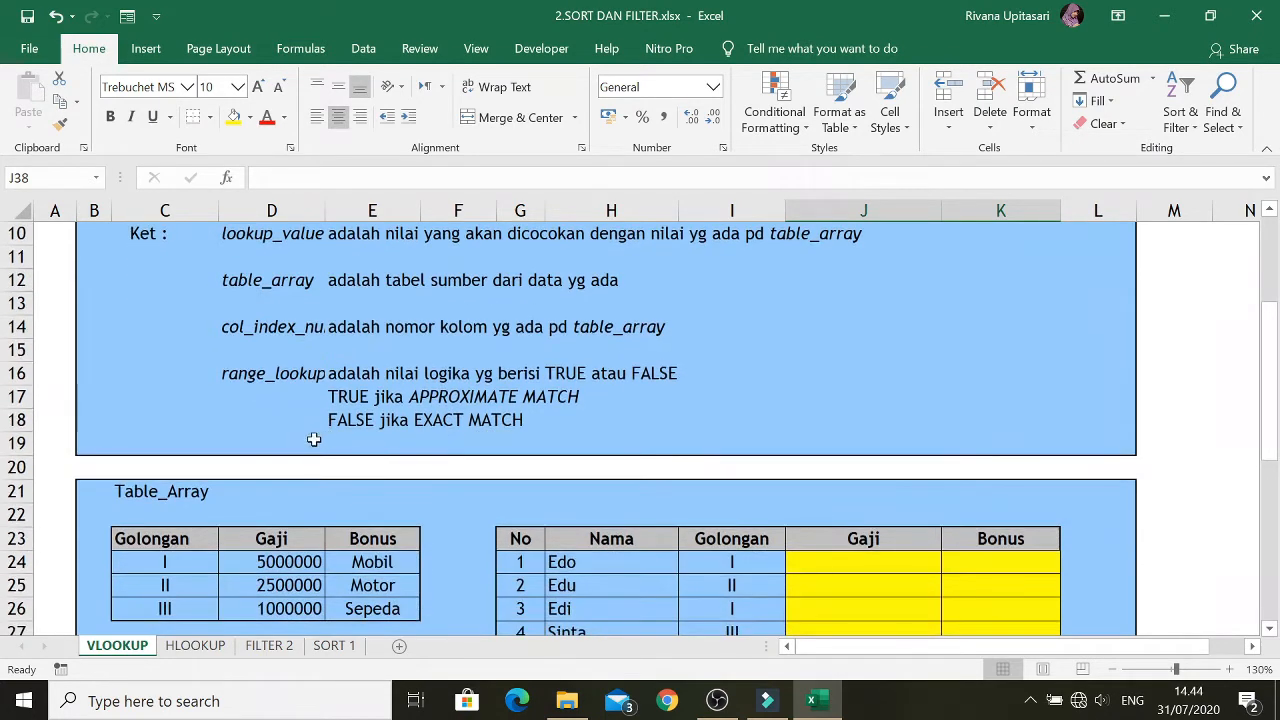
scroll(313, 440, "down", 2)
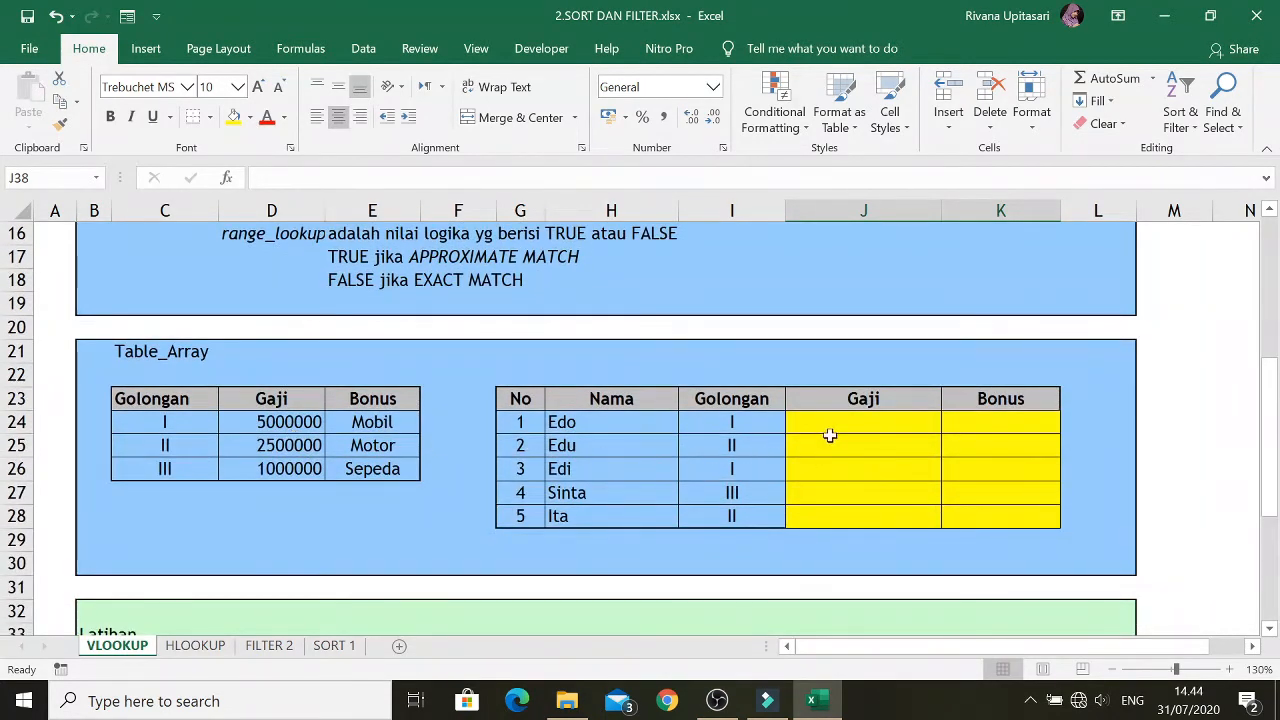
left_click(830, 432)
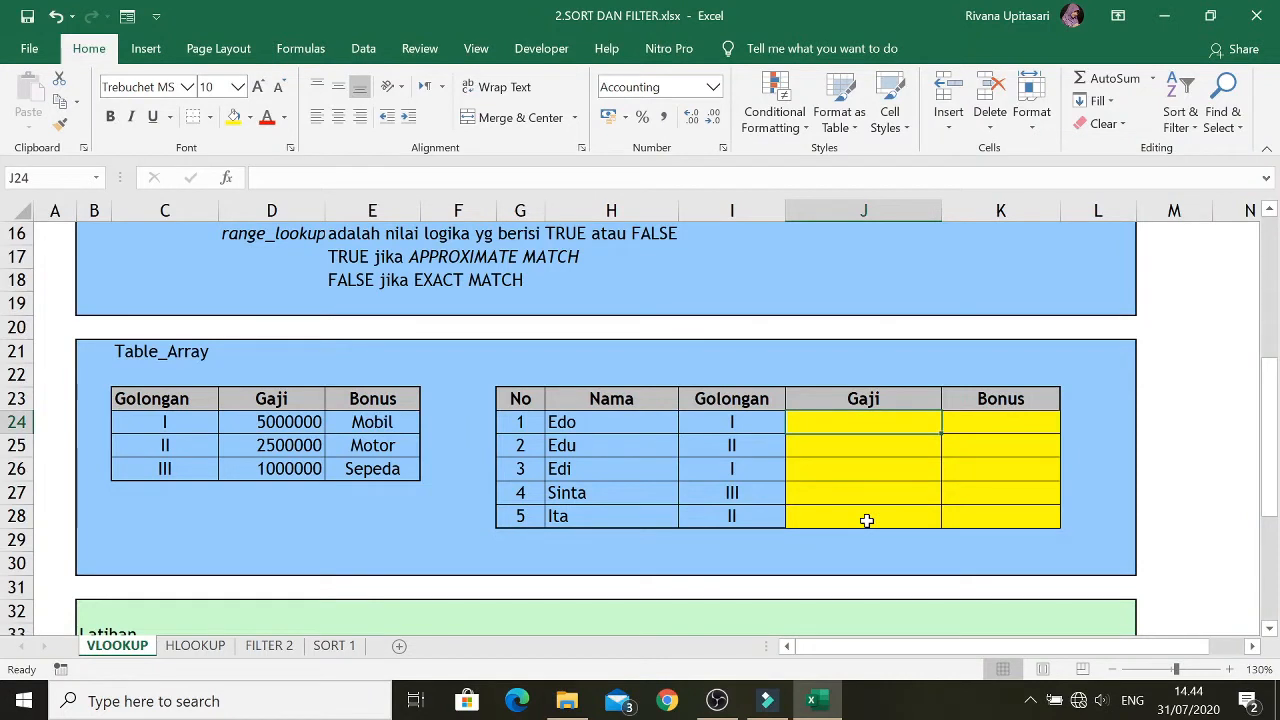
Start a VLOOKUP formula in the first Gaji cell, J24, with the Golongan in I24 as lookup_value
type("=")
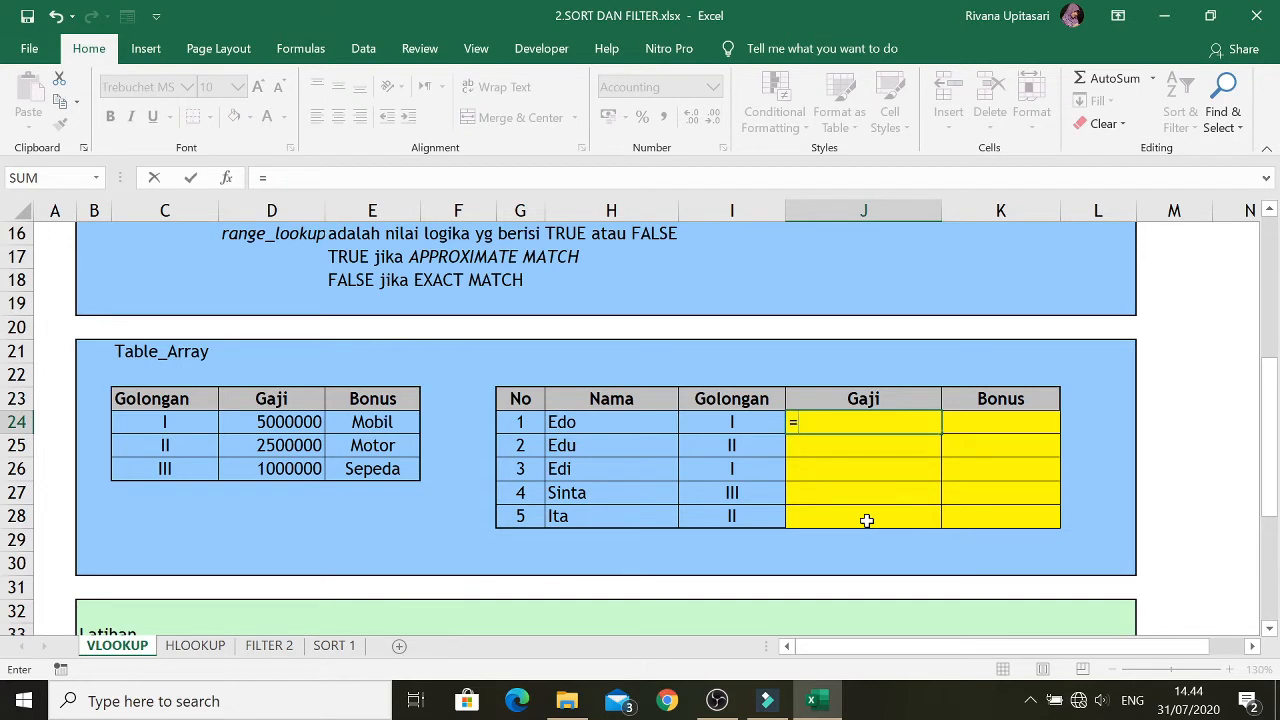
type("vlook")
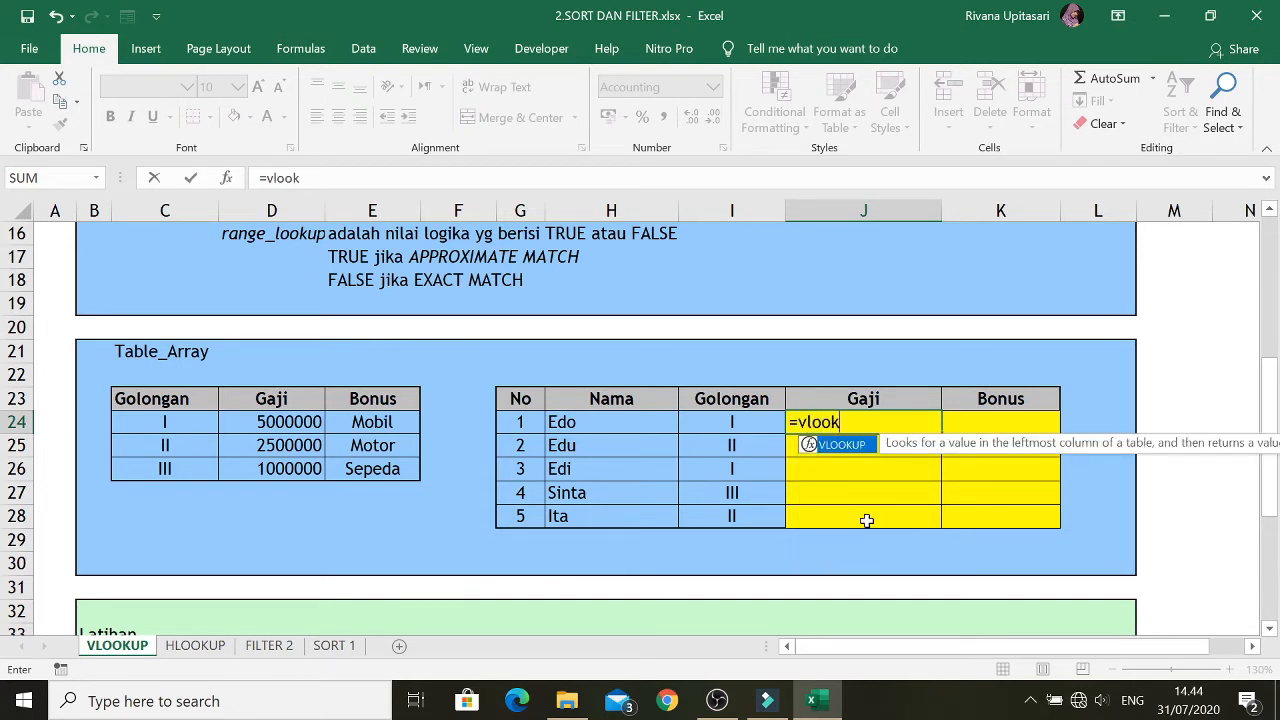
type("up(")
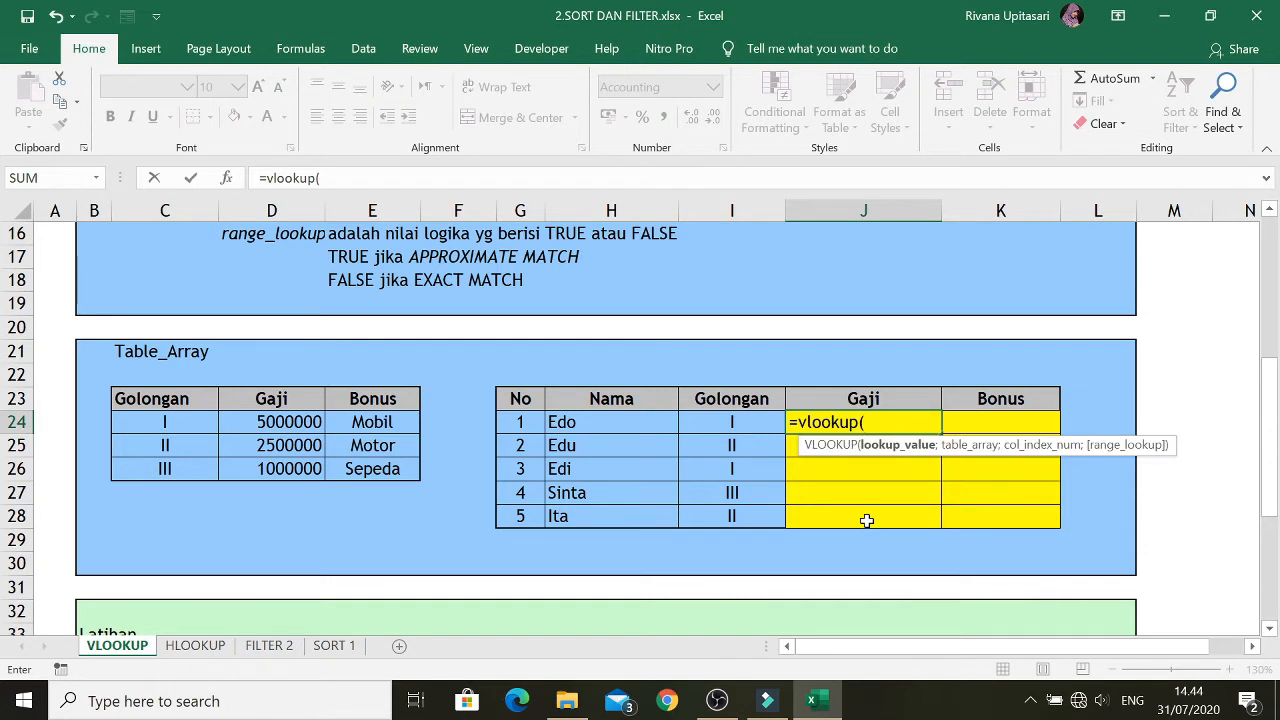
key("Left")
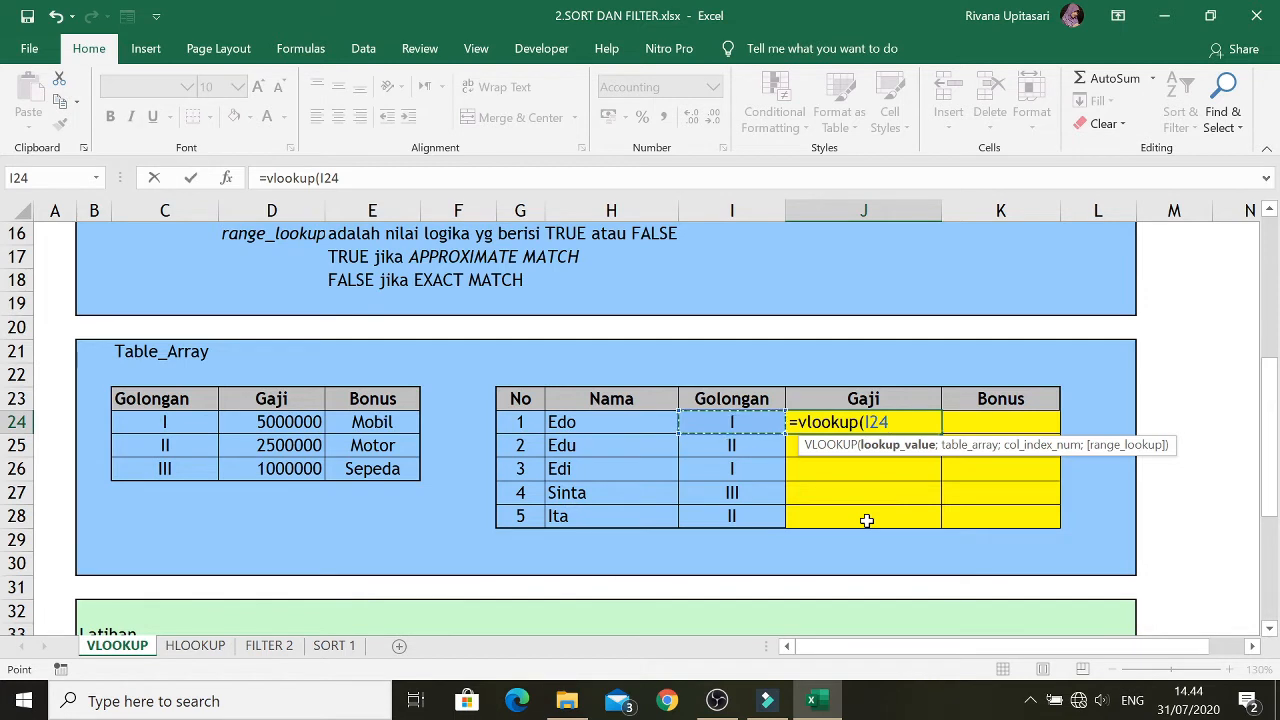
type(";")
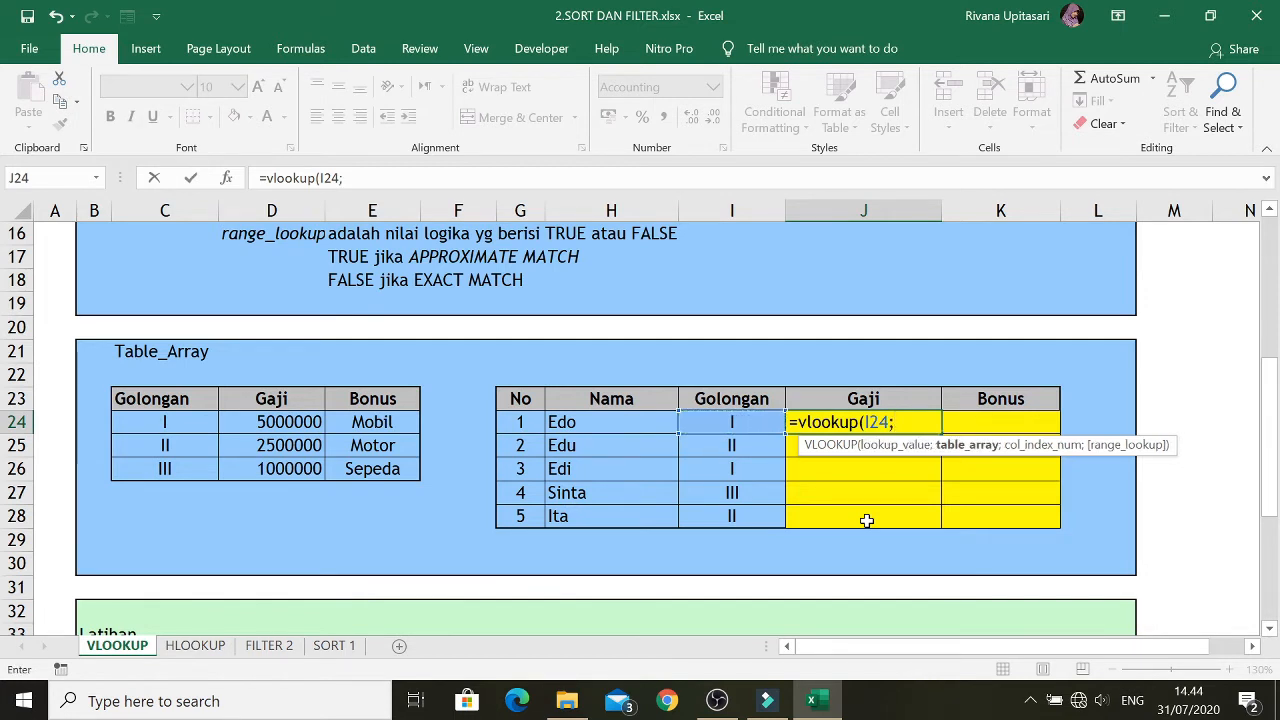
Set the table_array of J24's VLOOKUP to the Golongan table's data rows, C24:E26
key("Left")
key("Left")
key("Left")
key("Left")
key("Left")
key("Left")
key("Left")
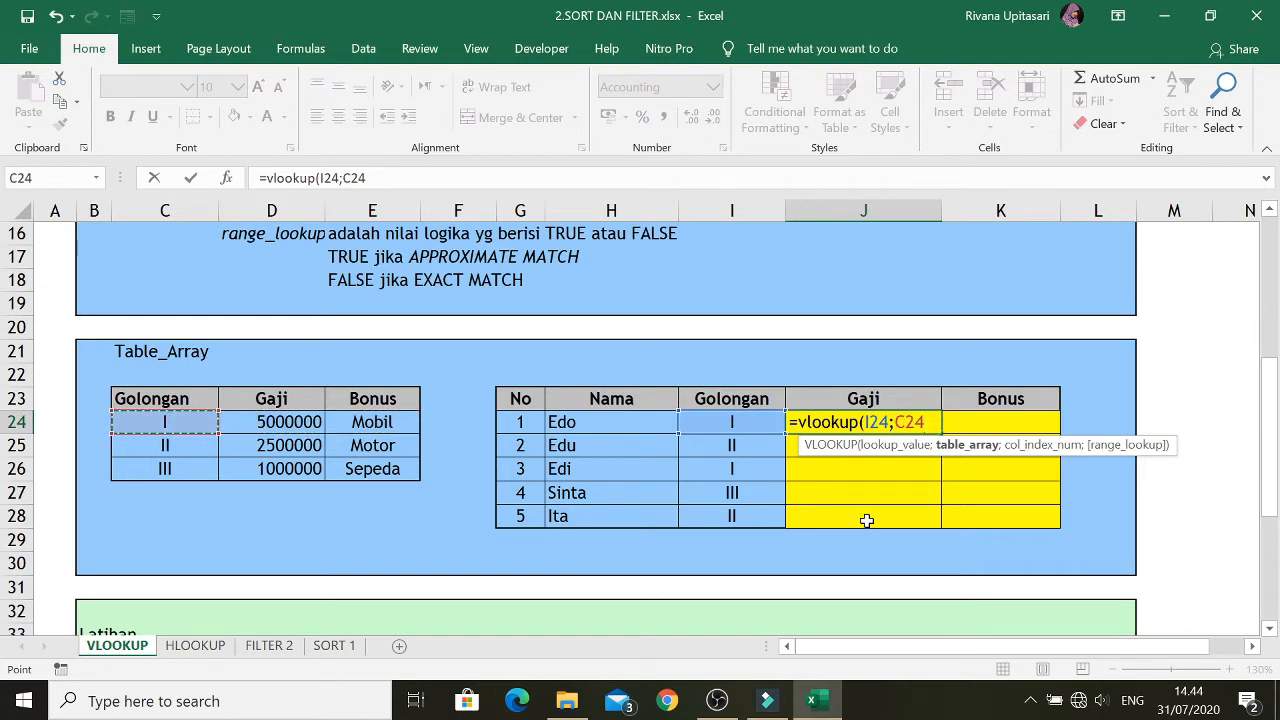
key("shift+Right")
key("shift+Right")
key("shift+Down")
key("shift+Down")
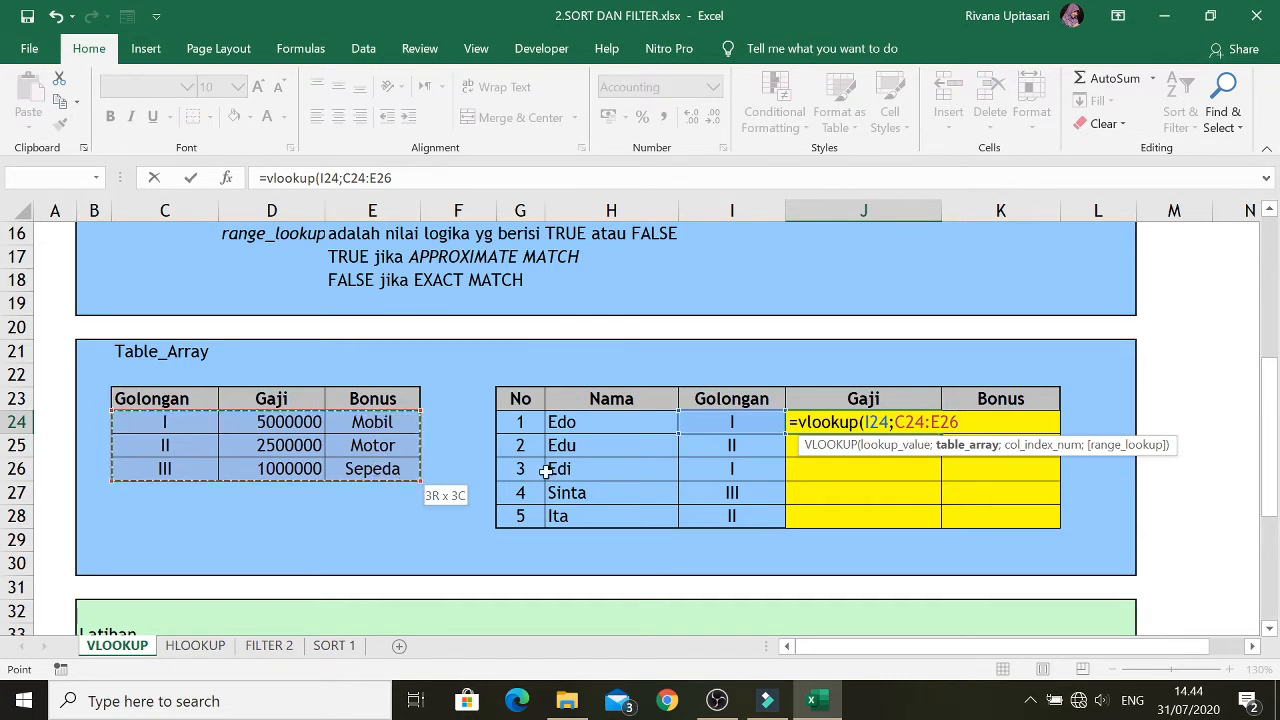
Complete J24's Gaji formula with column index 2 and range_lookup 1, giving =VLOOKUP(I24;C24:E26;2;1)
type(";2")
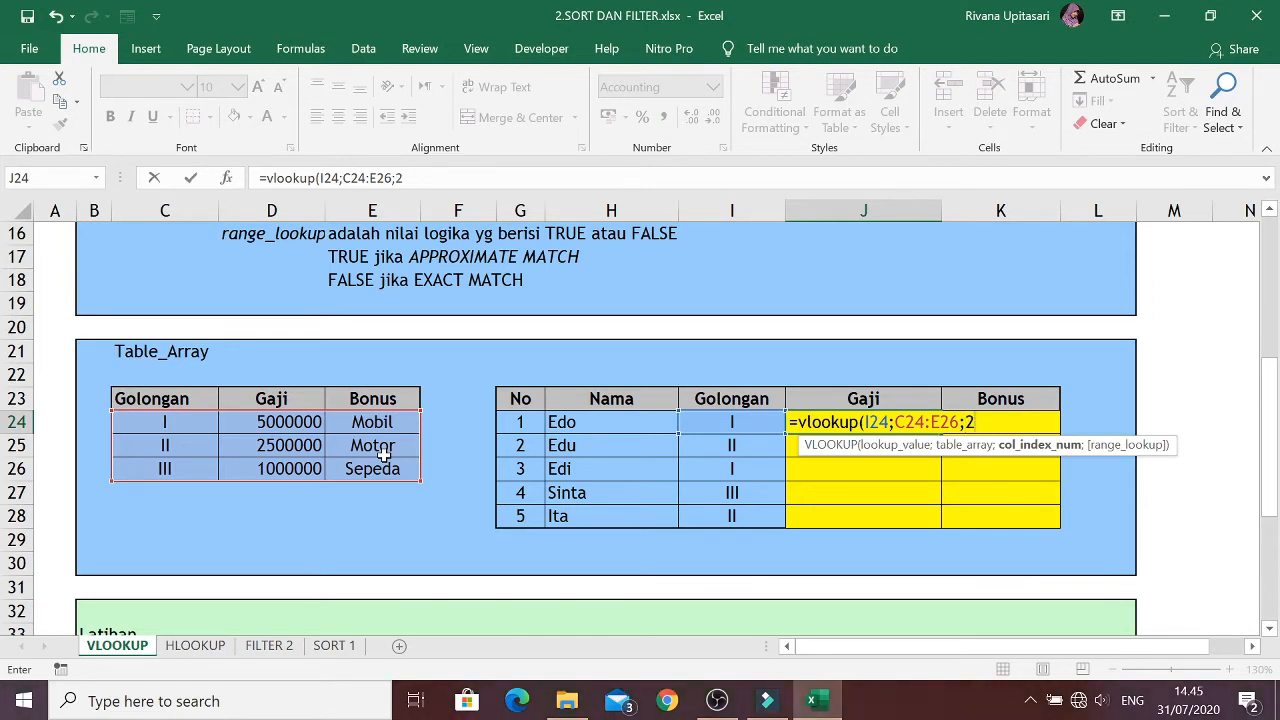
type(";")
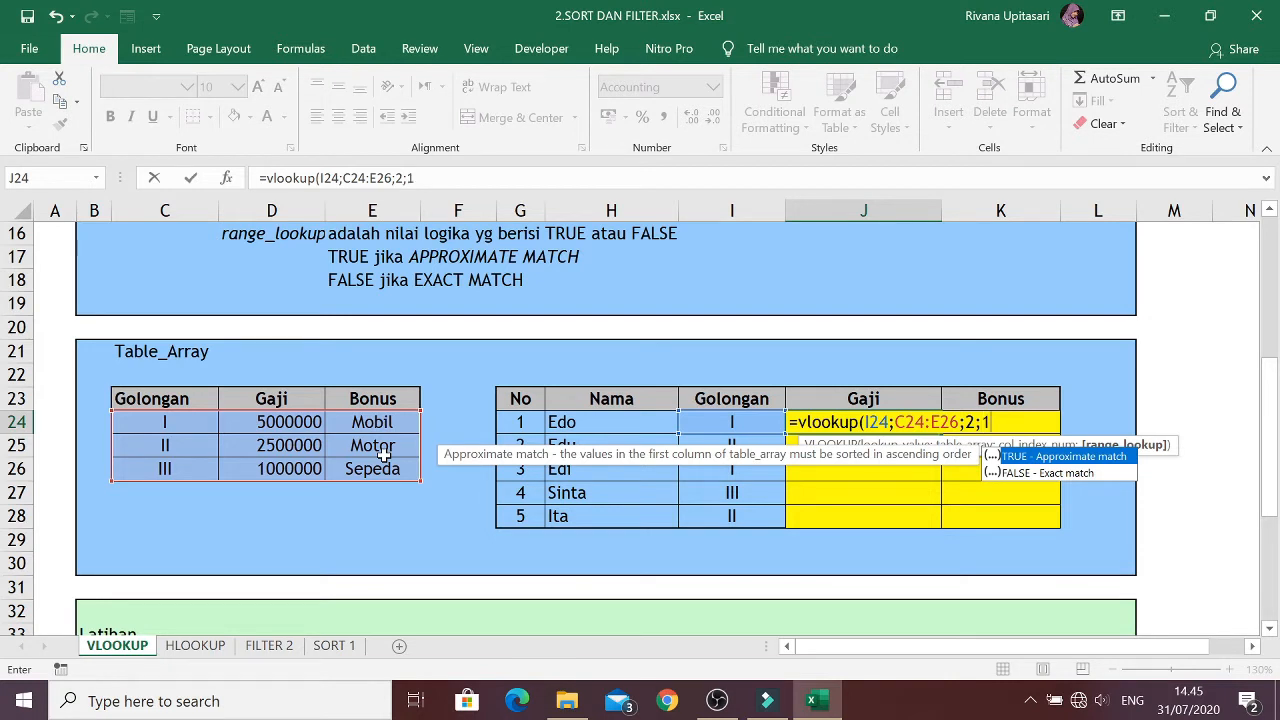
type("1)")
key("Return")
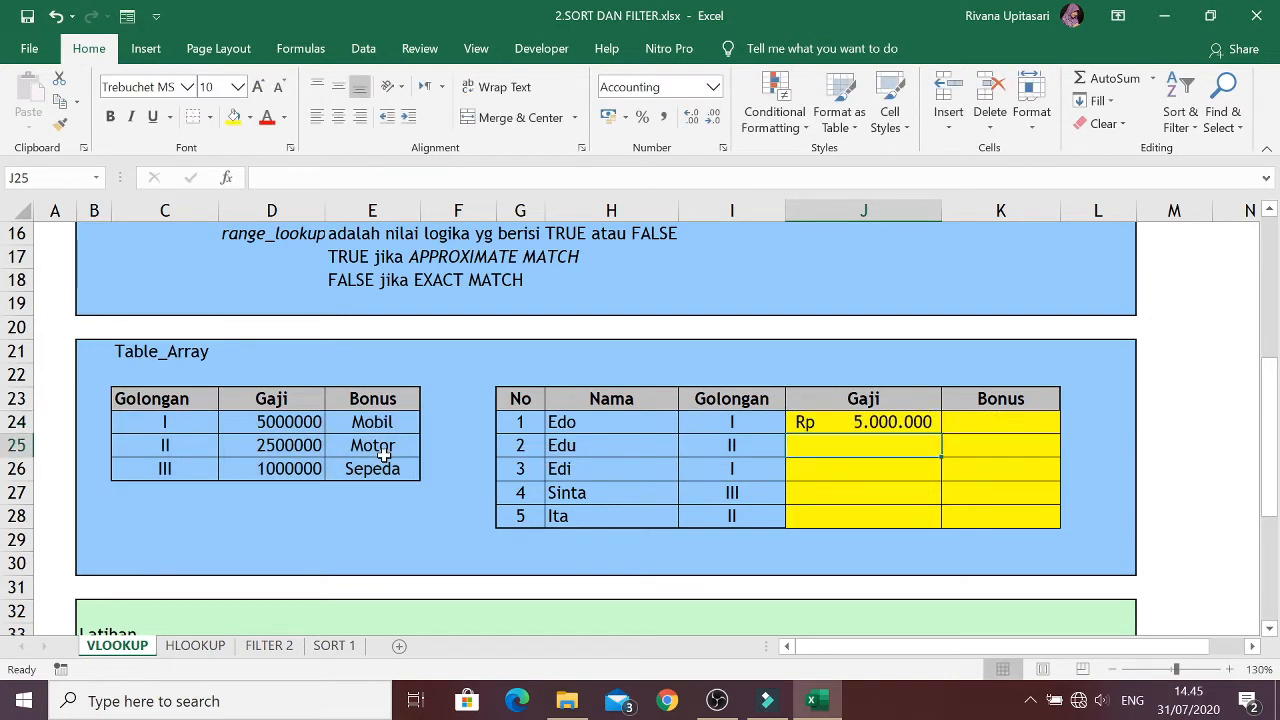
key("Up")
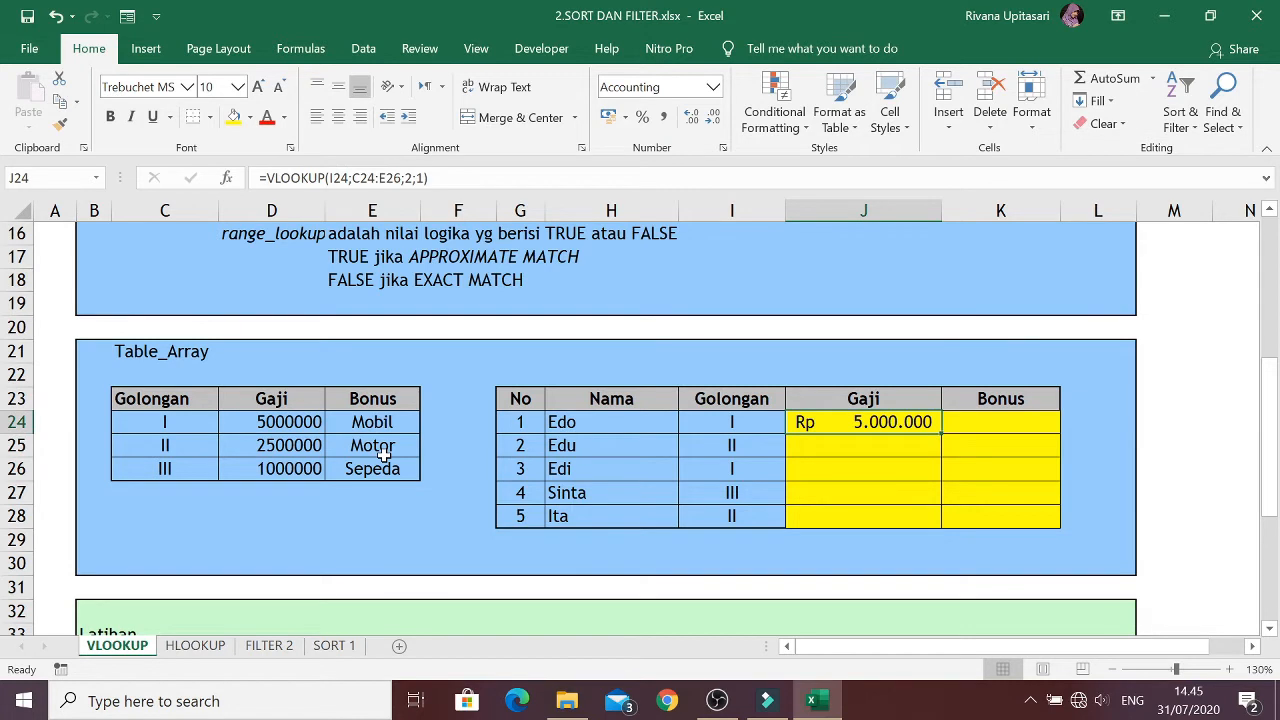
Start a VLOOKUP formula in the first Bonus cell, K24, with I24 as lookup_value
key("Right")
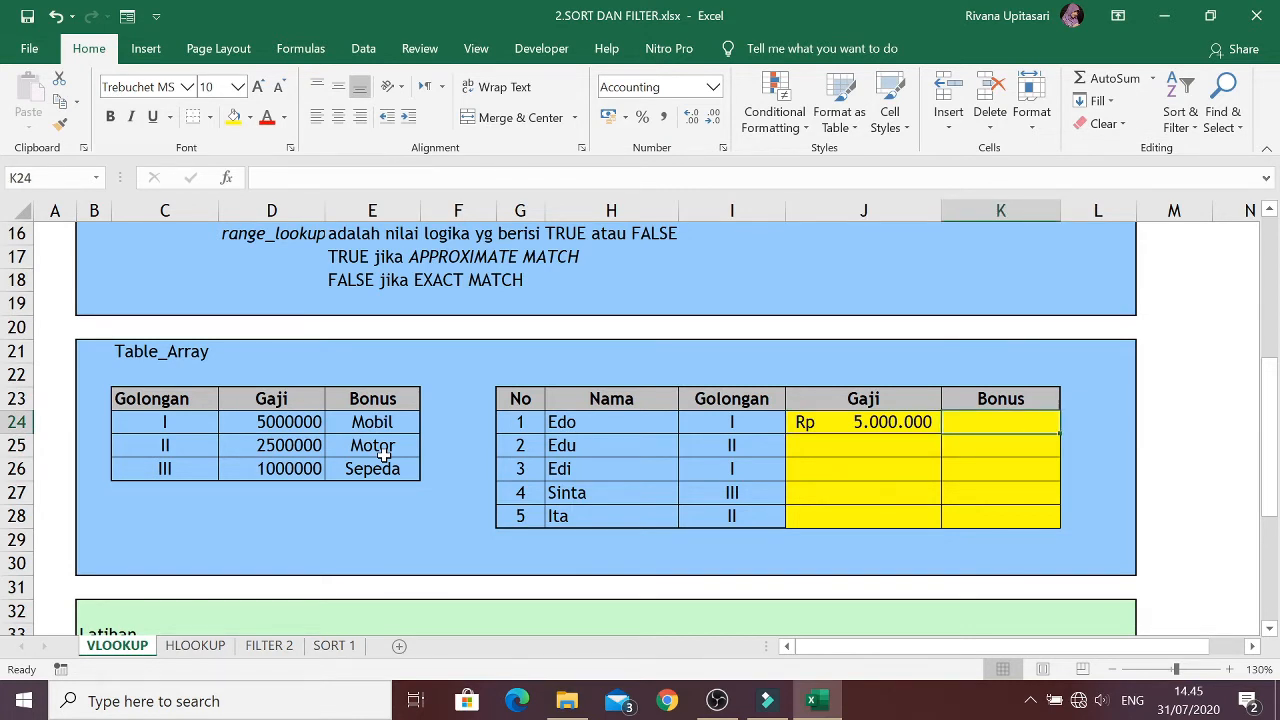
type("=vlo")
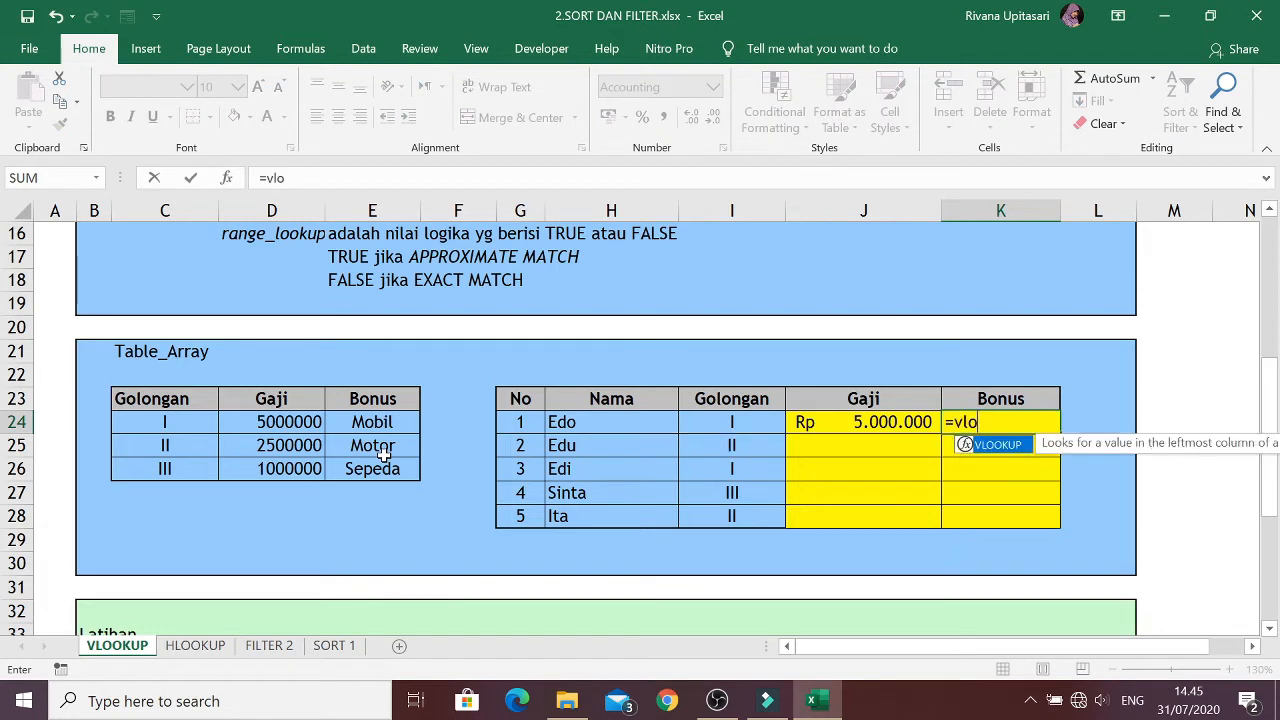
type("okup(")
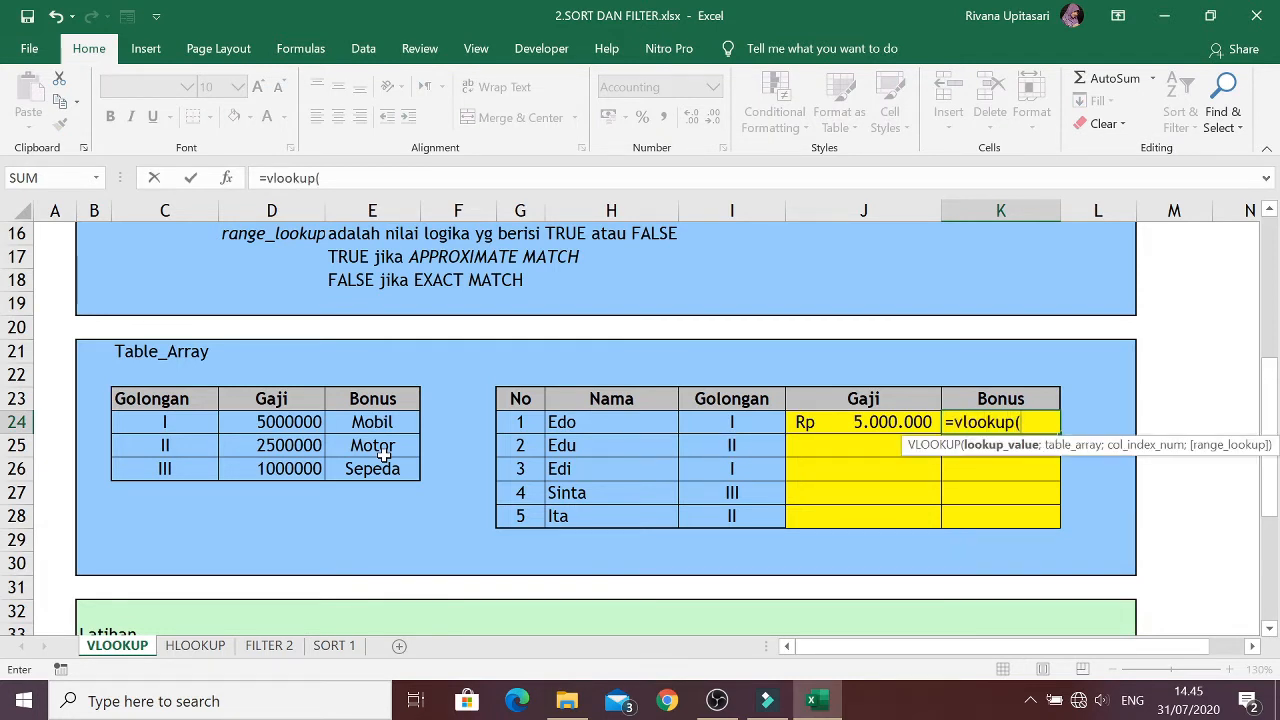
key("Left")
key("Left")
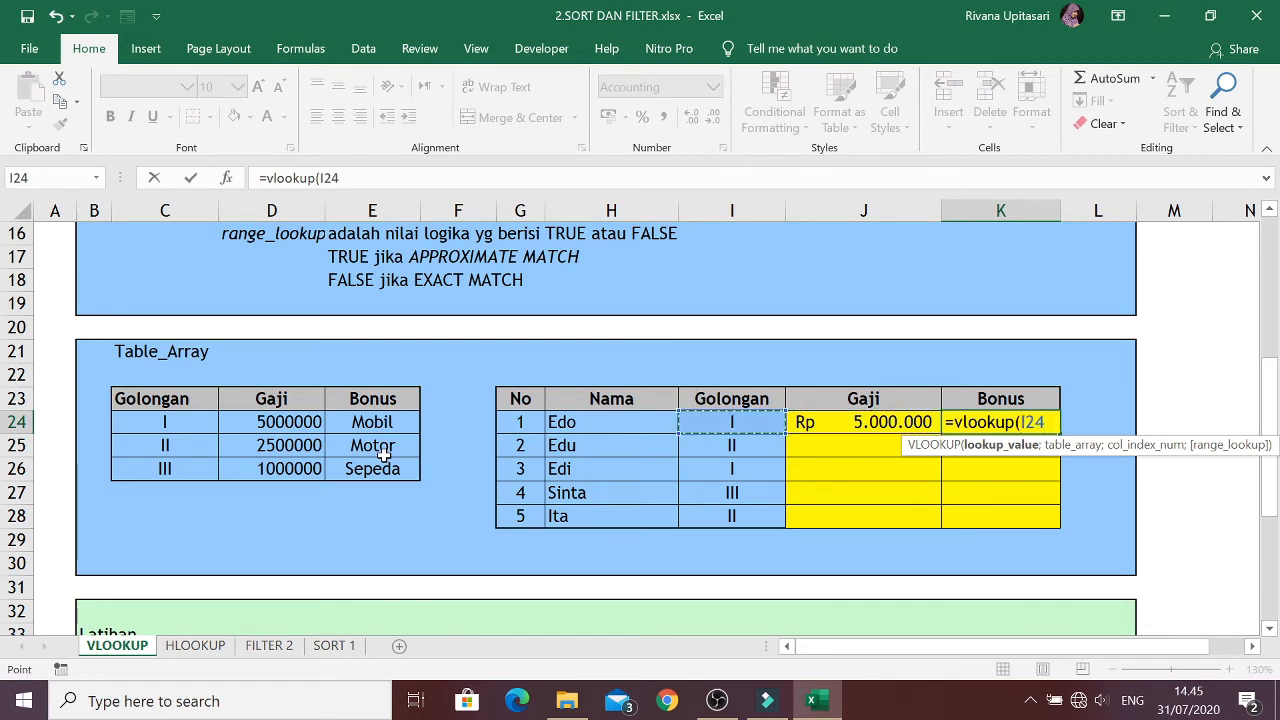
type(";")
Set the table_array of K24's VLOOKUP to the Golongan table range C24:E26
key("Left")
key("Left")
key("Left")
key("Left")
key("Left")
key("Left")
key("Left")
key("Left")
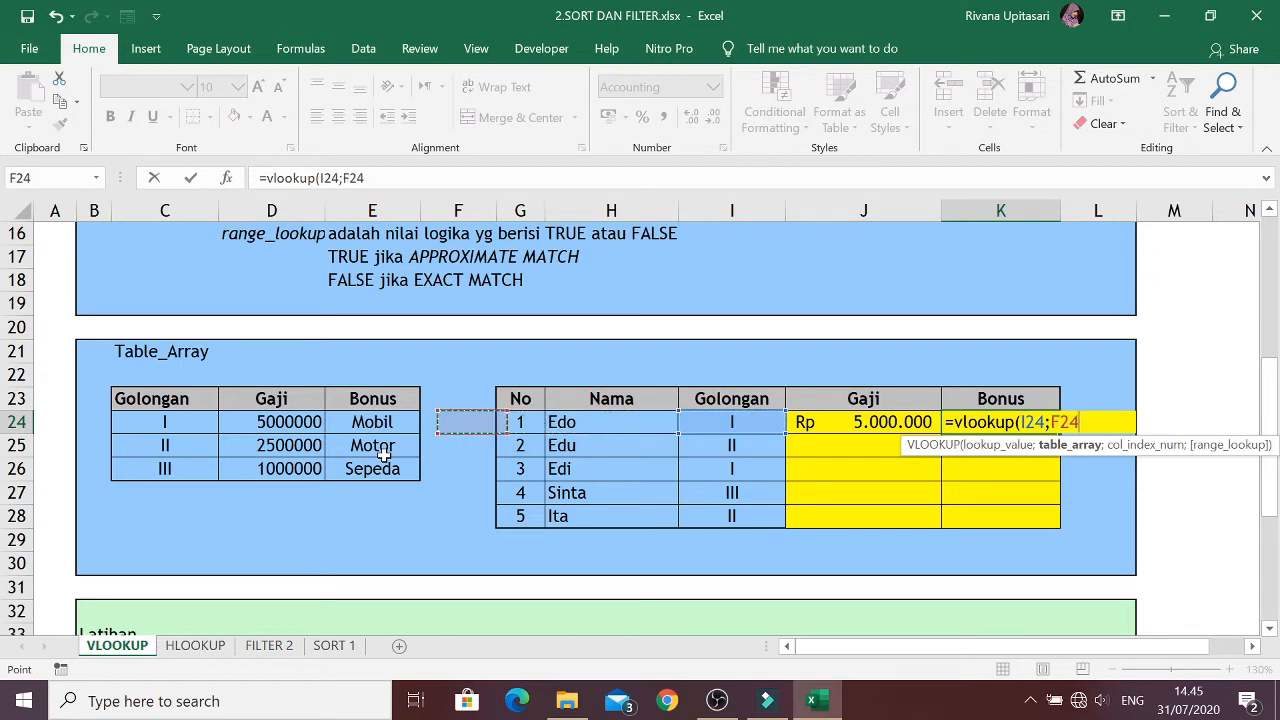
key("shift+Right")
key("shift+Right")
key("shift+Right")
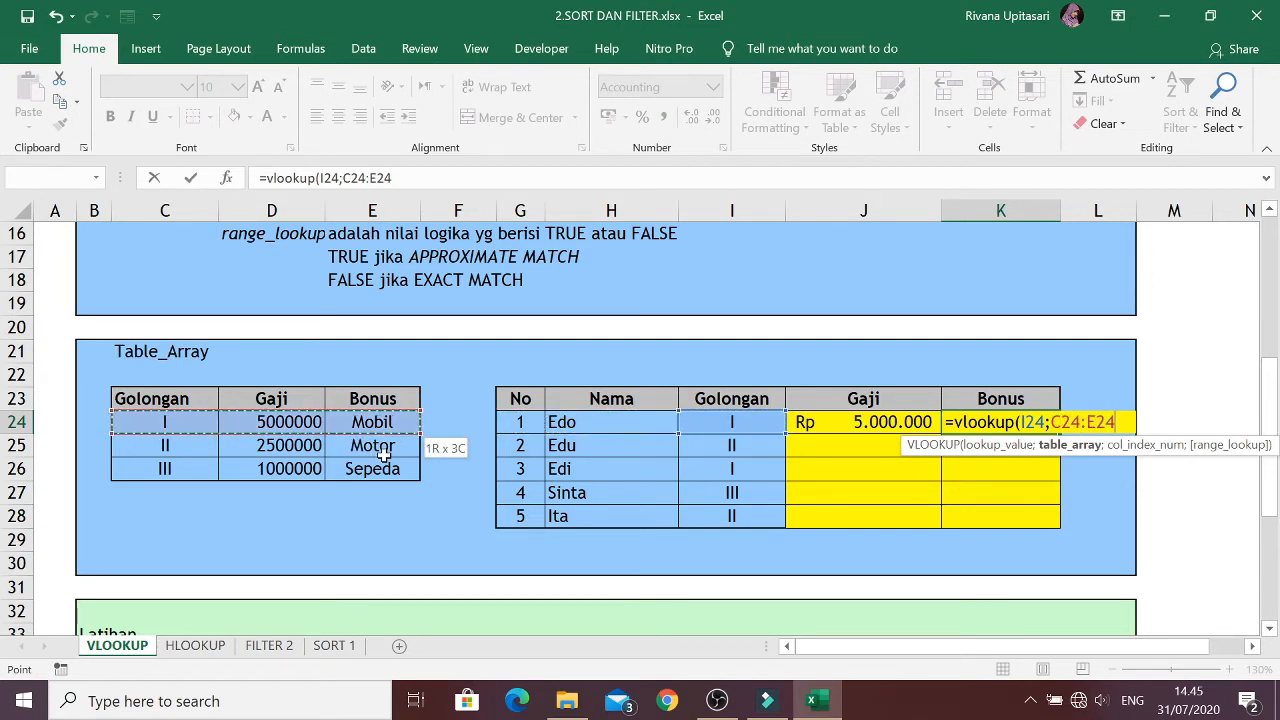
key("shift+Left")
key("shift+Down")
key("shift+Down")
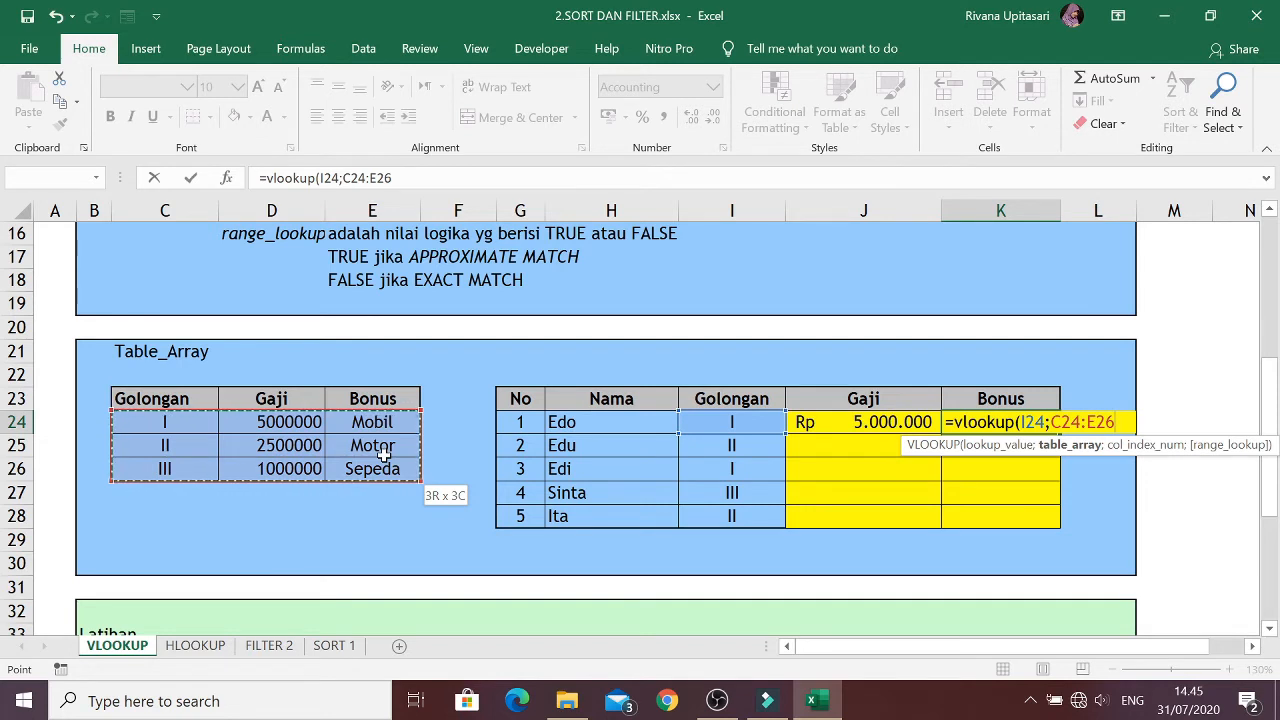
Complete K24's Bonus formula with column index 3 and range_lookup 1, giving =VLOOKUP(I24;C24:E26;3;1)
type(";")
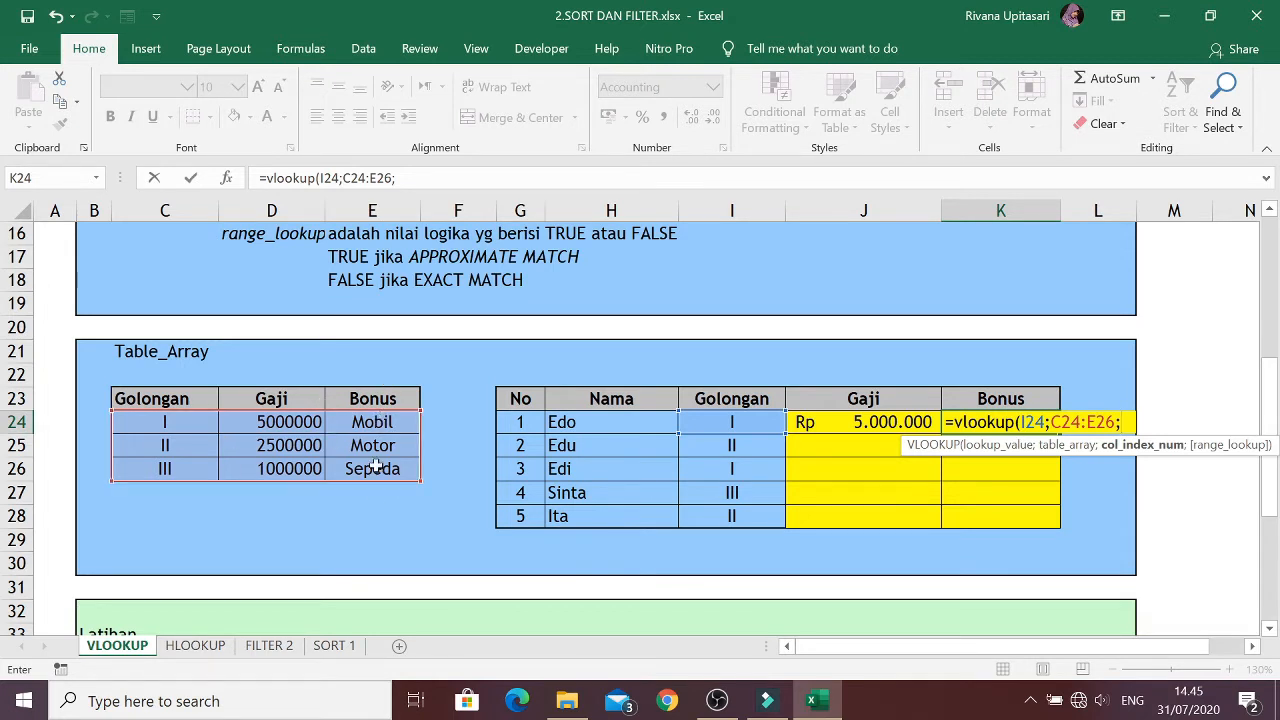
type("3;")
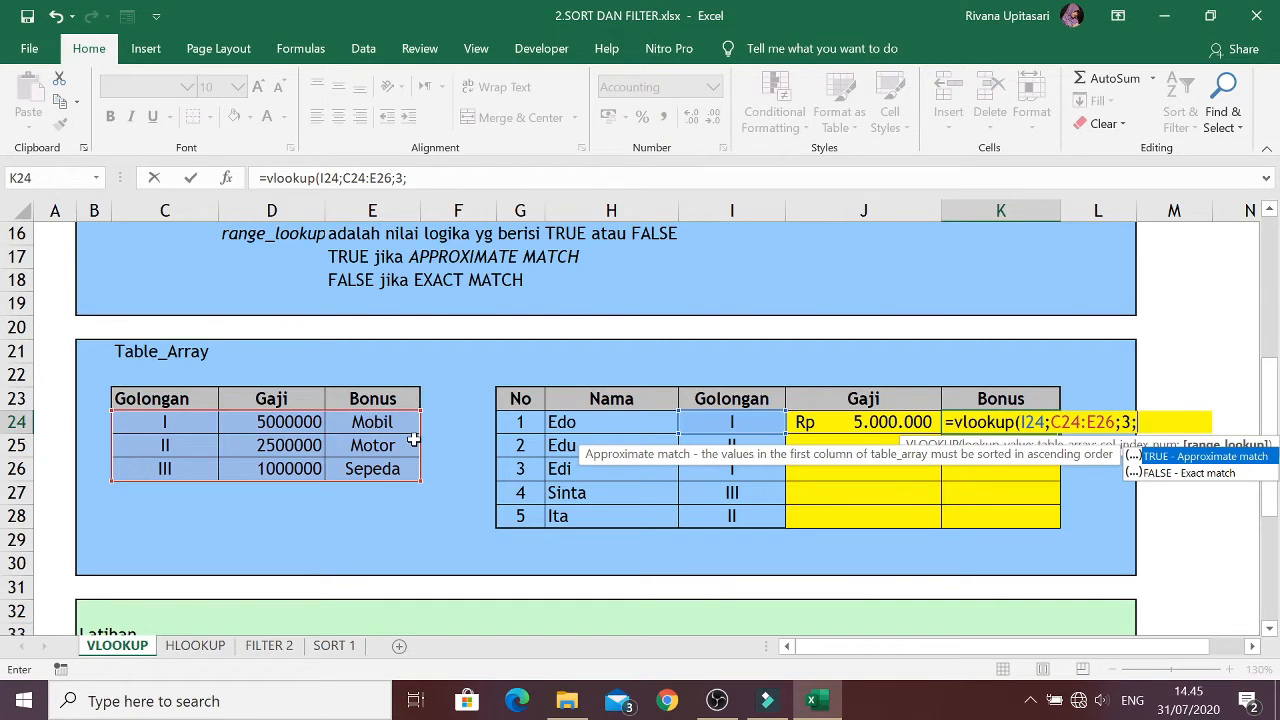
type("1)")
key("Return")
key("Up")
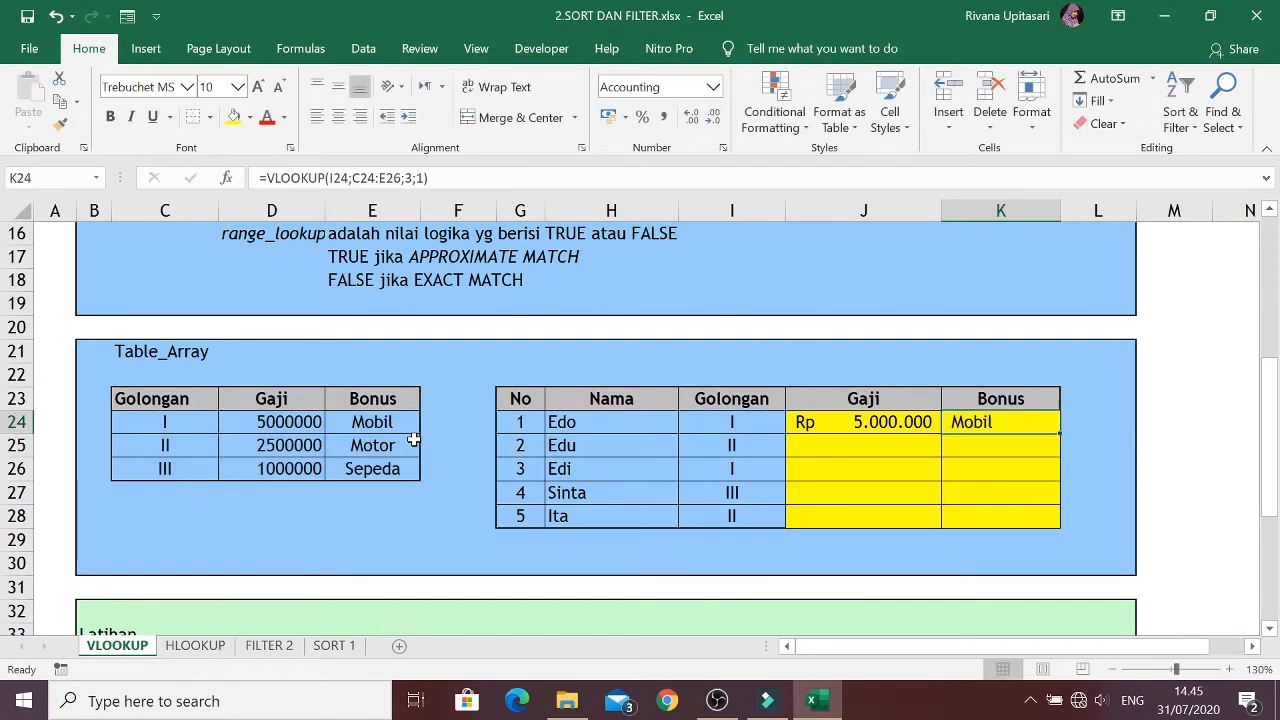
Make the table_array in J24's Gaji formula absolute so it reads =VLOOKUP(I24;$C$24:$E$26;2;1)
key("Left")
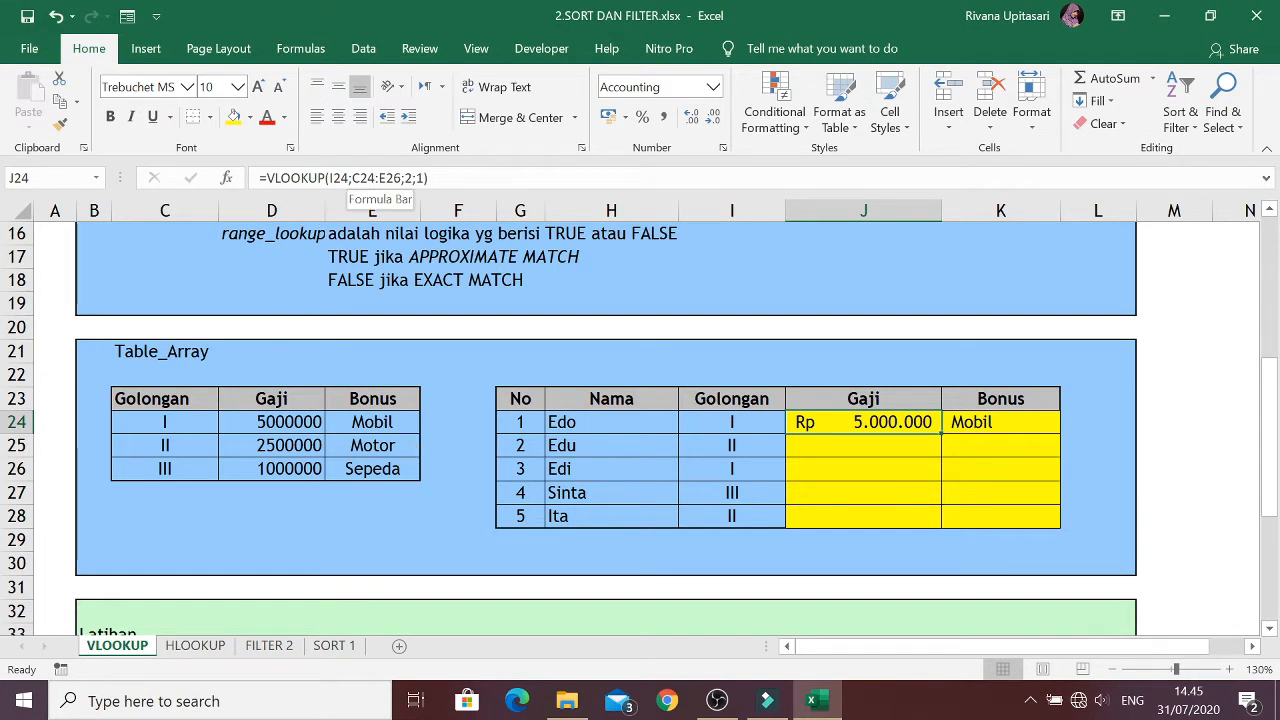
left_click(365, 178)
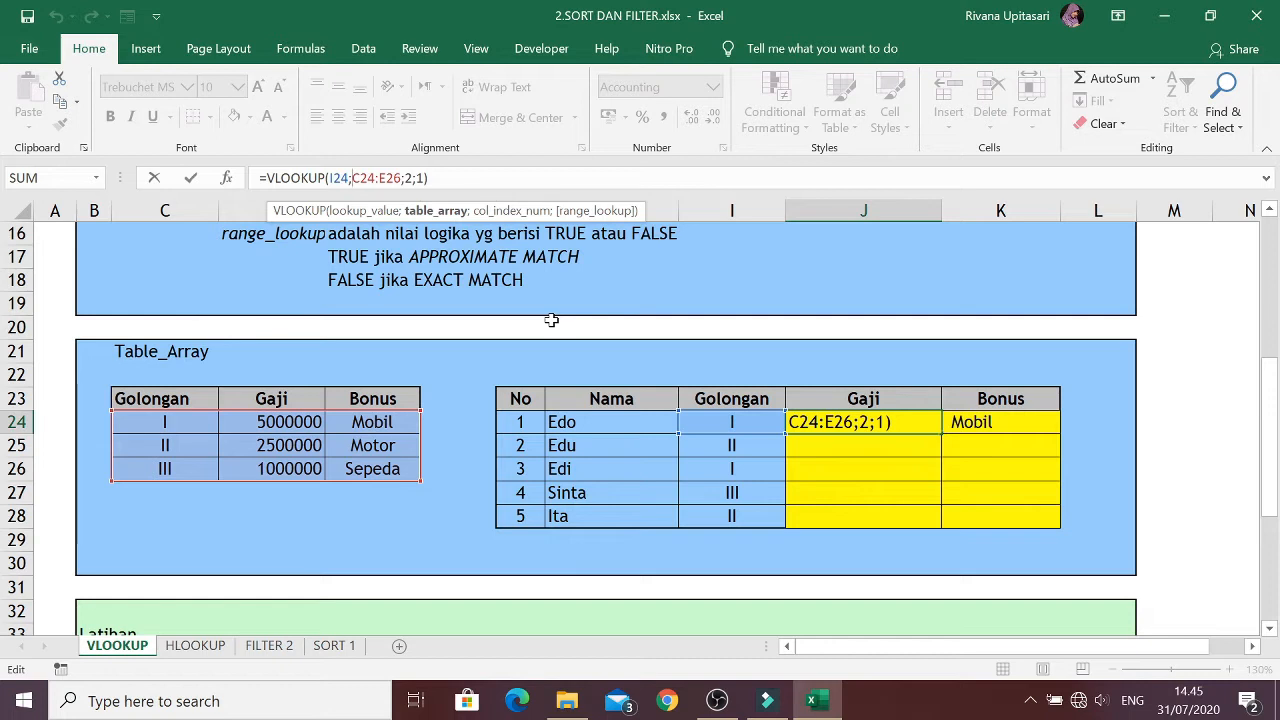
type("$")
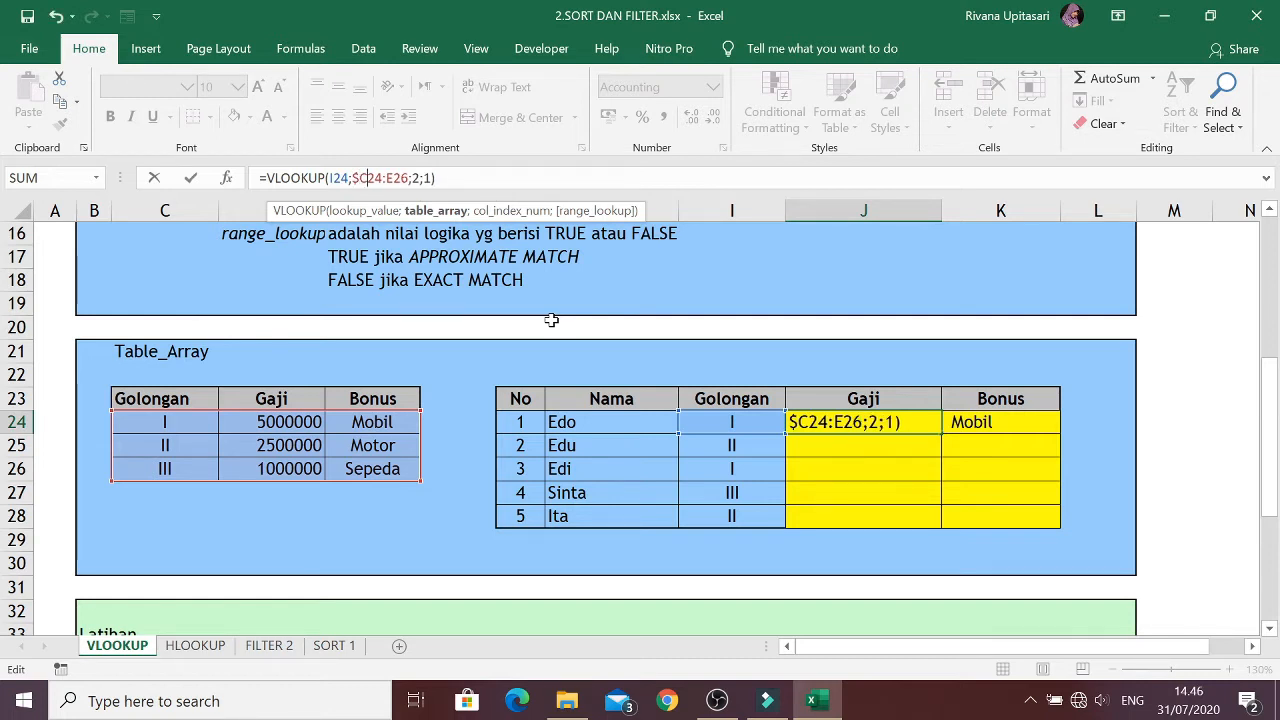
key("Right")
type("$C")
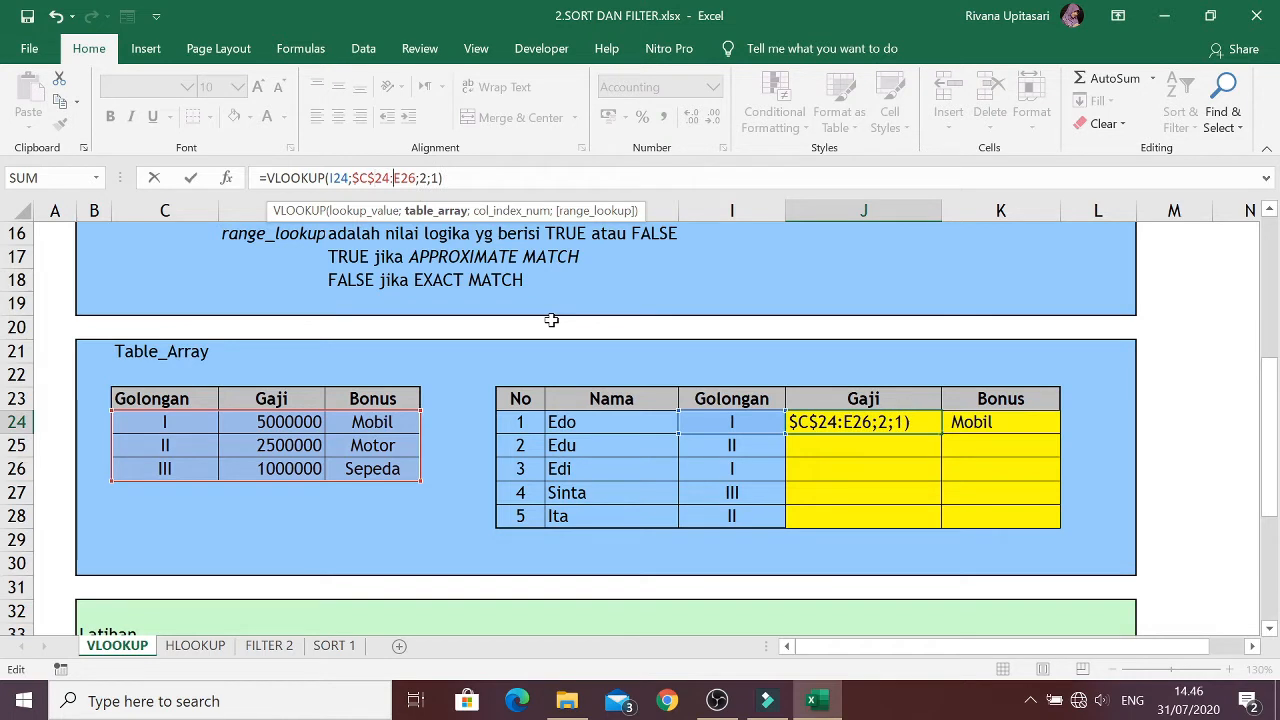
type("$")
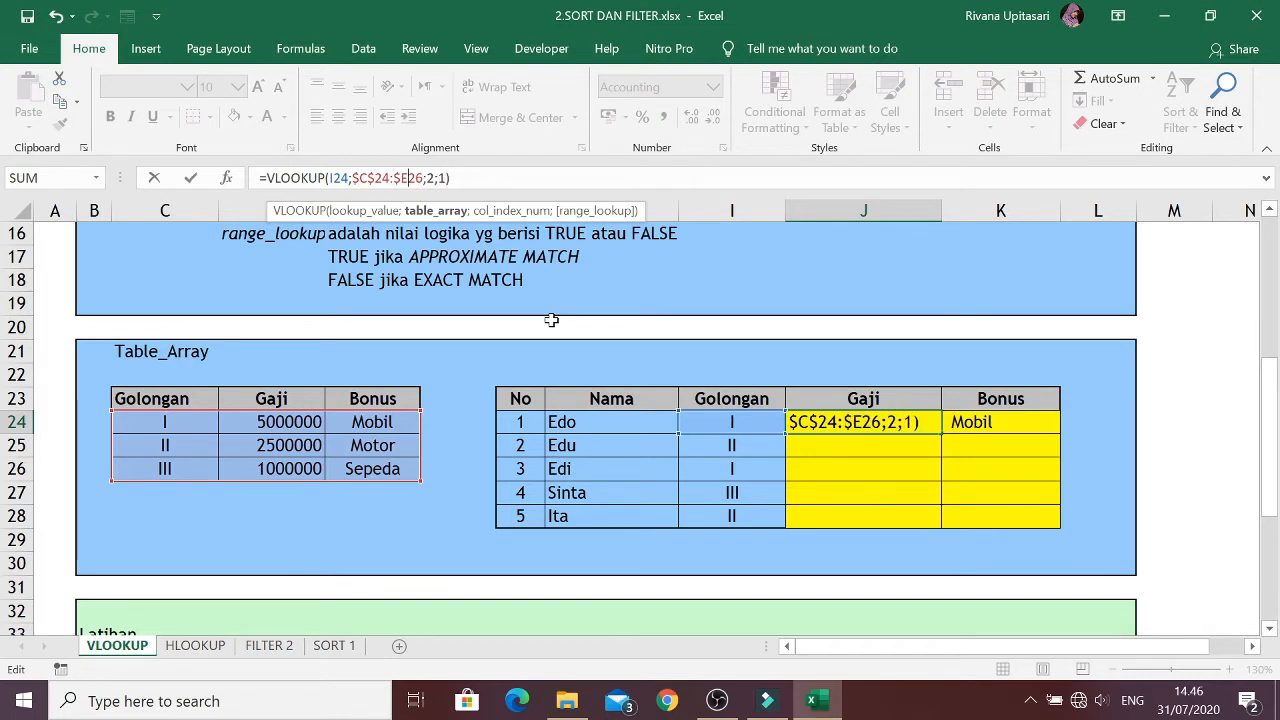
key("Right")
type("$")
key("ctrl+Return")
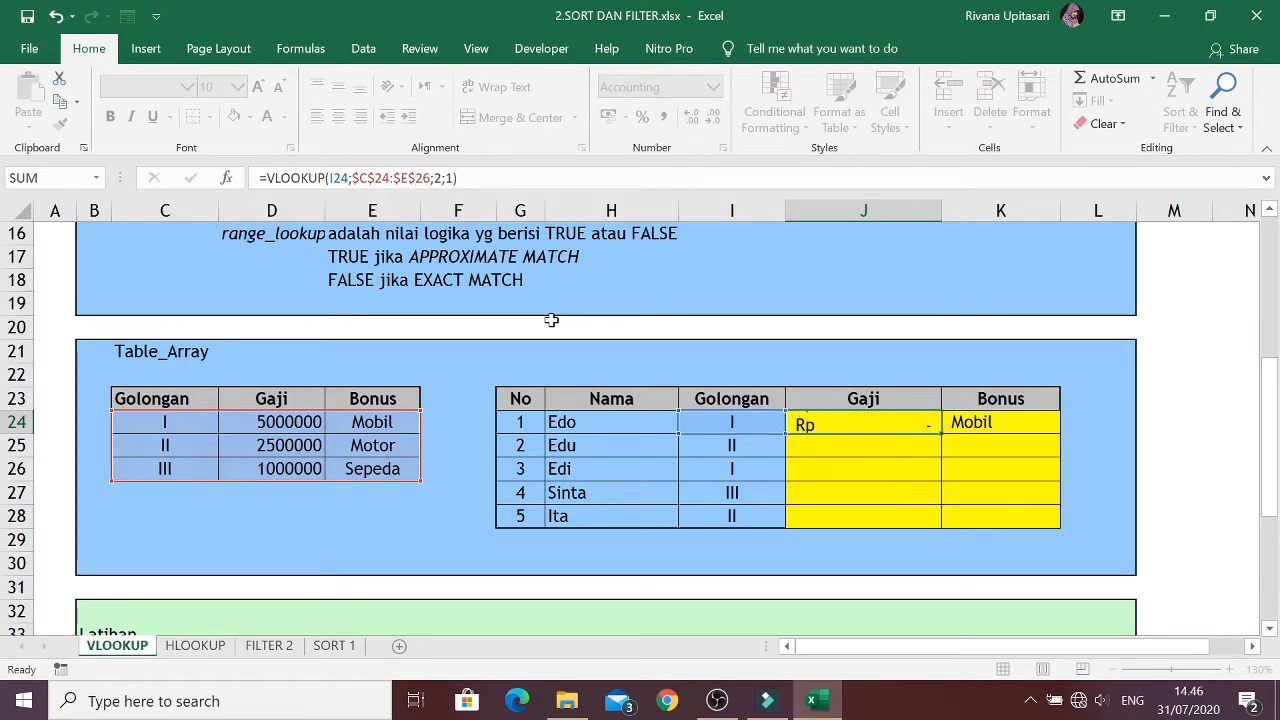
Make the table_array in K24's Bonus formula absolute as $C$24:$E$26, keeping column index 3
key("Right")
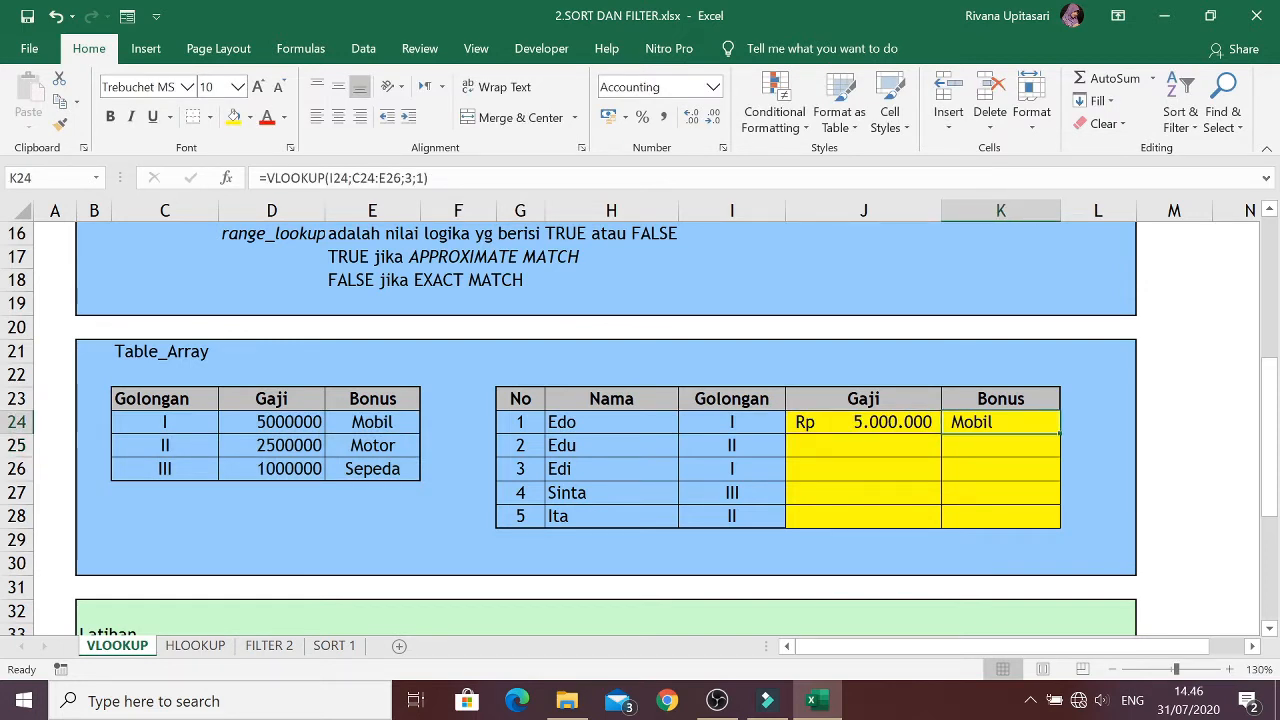
left_click(352, 178)
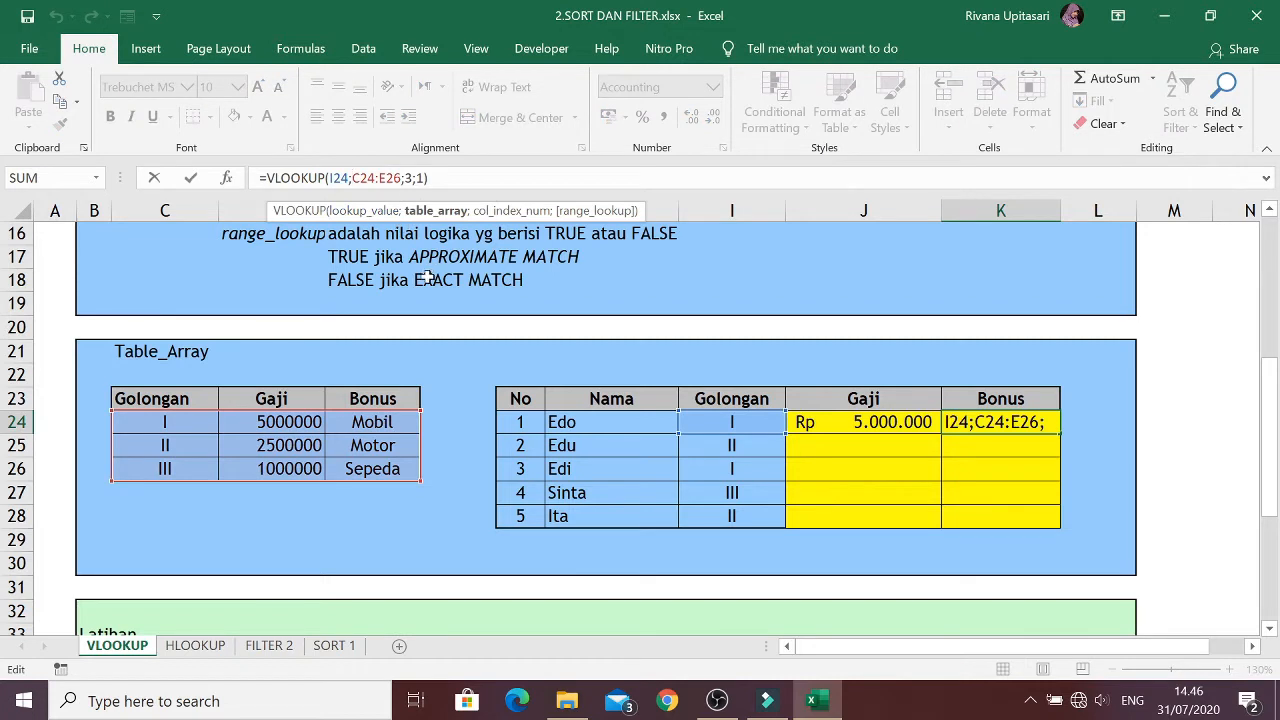
type("$")
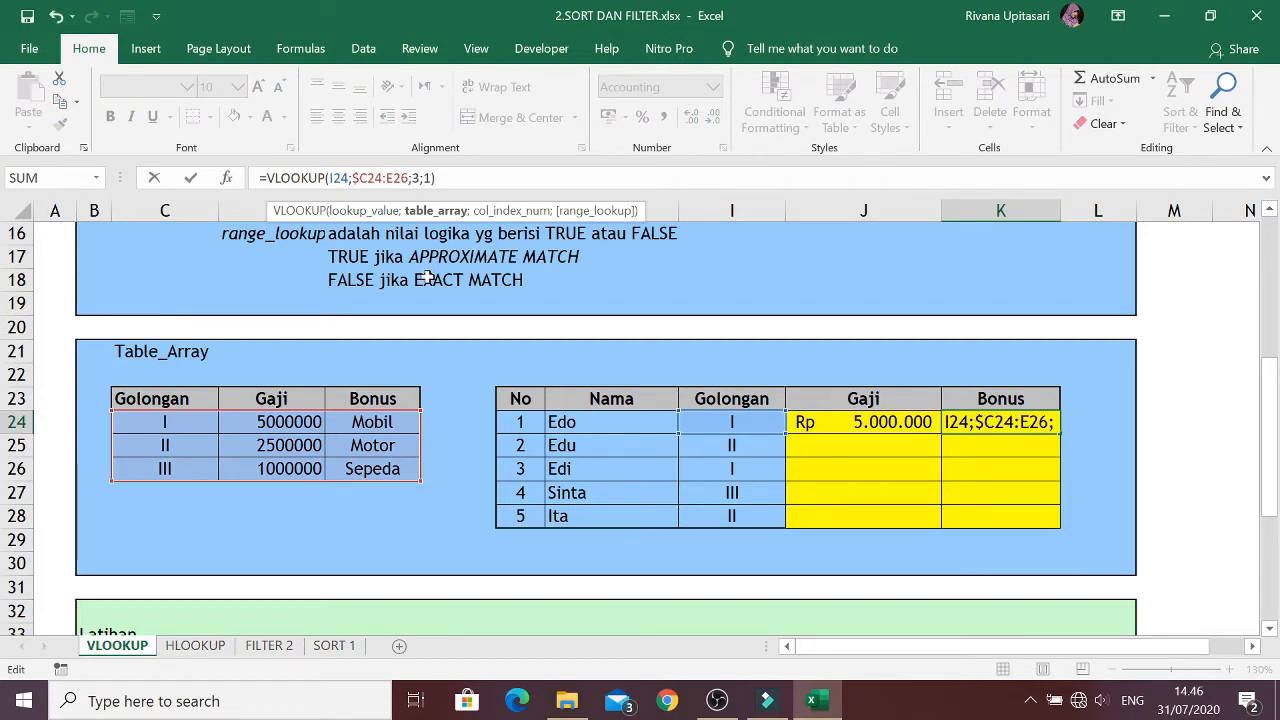
key("Right")
type("$")
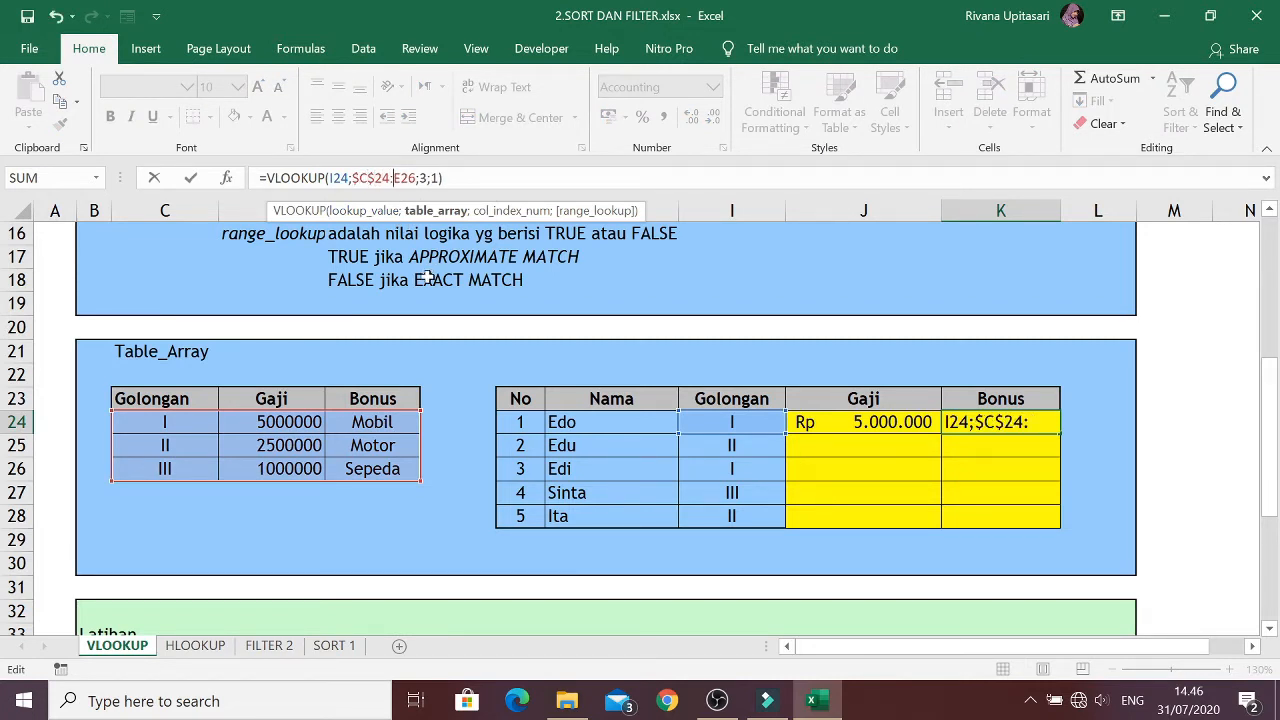
key("Right")
key("Right")
key("Right")
type("$")
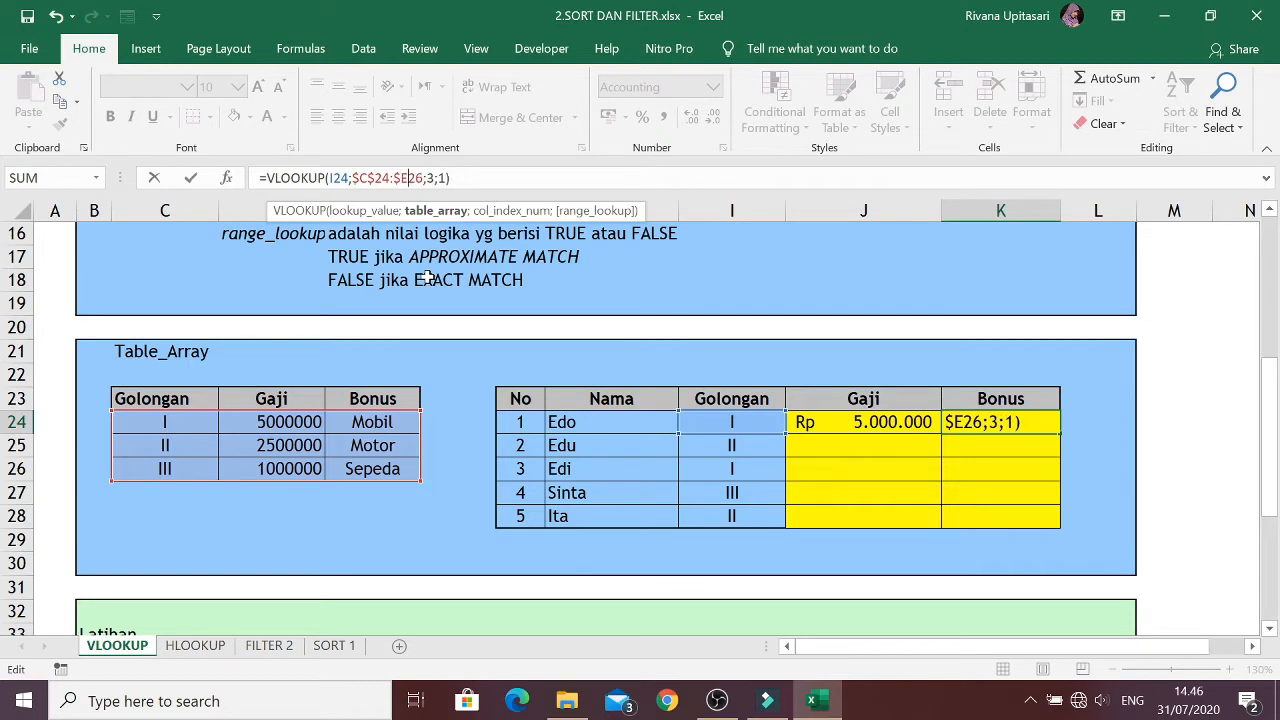
key("Right")
type("$")
key("Return")
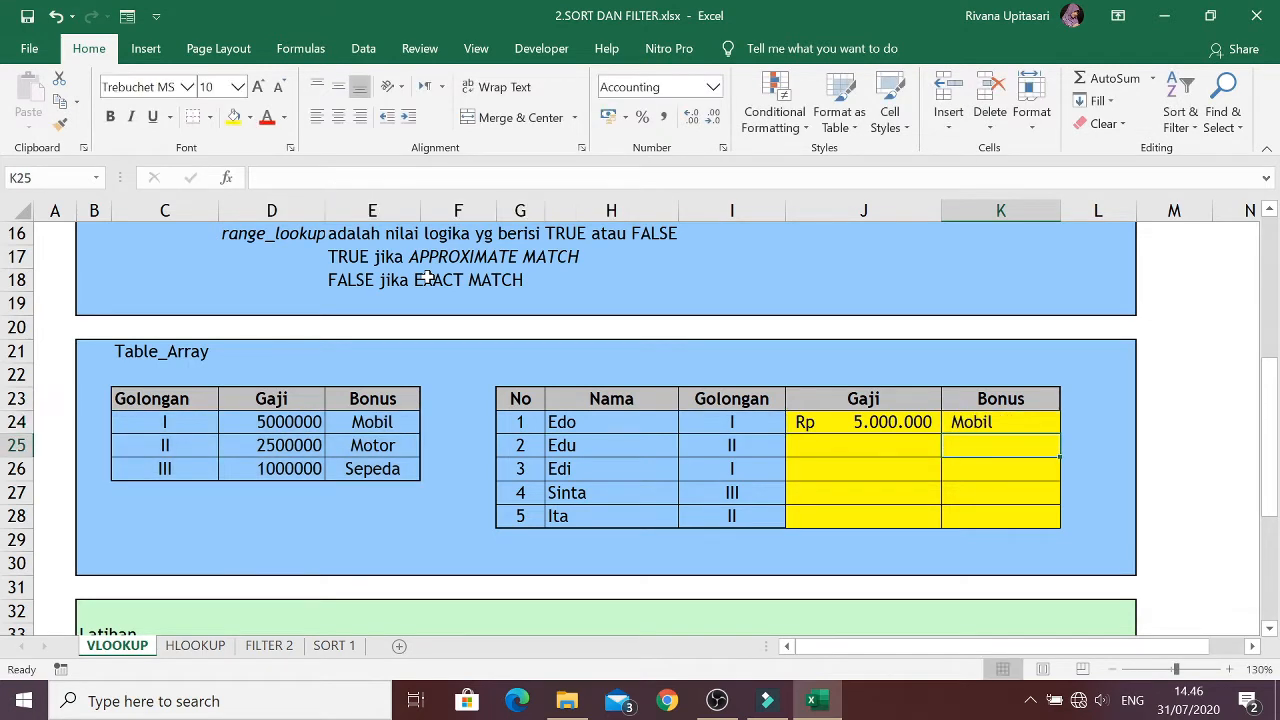
Copy the Gaji and Bonus formulas from J24:K24 down through row 28
key("Left")
key("Up")
key("shift+Right")
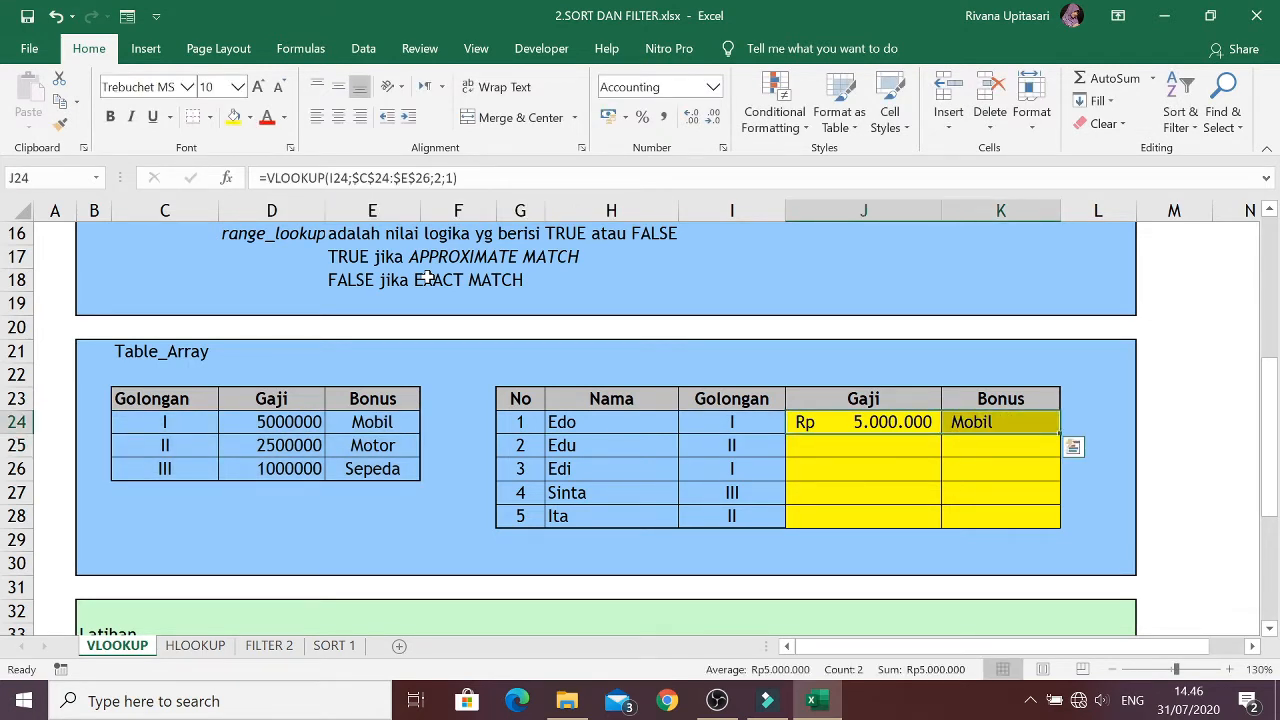
left_click_drag(1059, 433, 1055, 526)
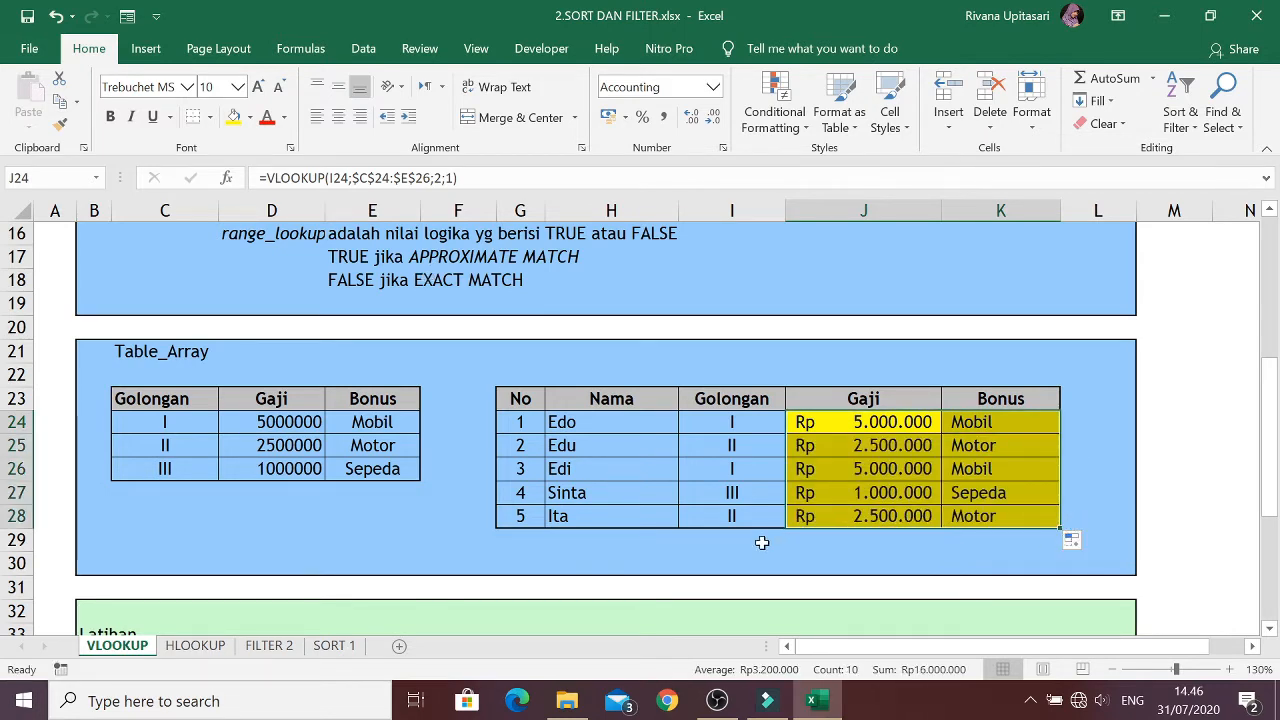
Start a VLOOKUP formula in J38 of the Latihan table's Nama Mobil column, with I38 as the lookup_value
scroll(660, 451, "down", 4)
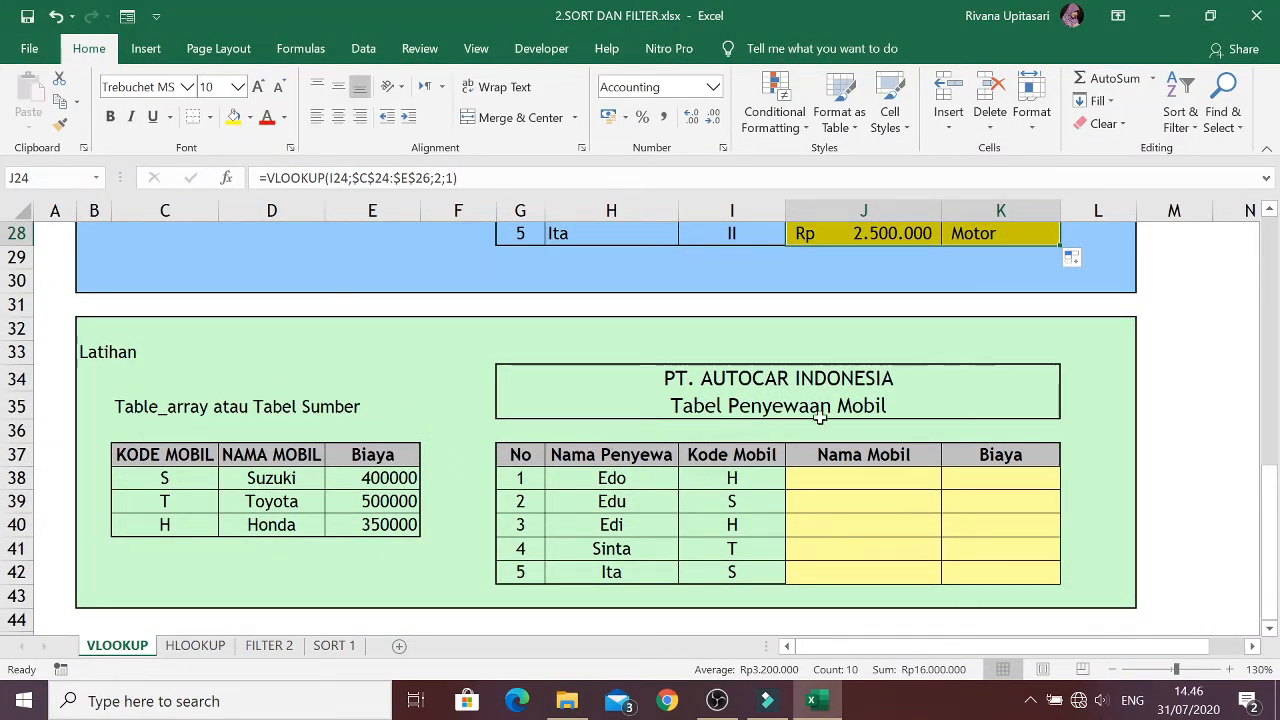
left_click(846, 478)
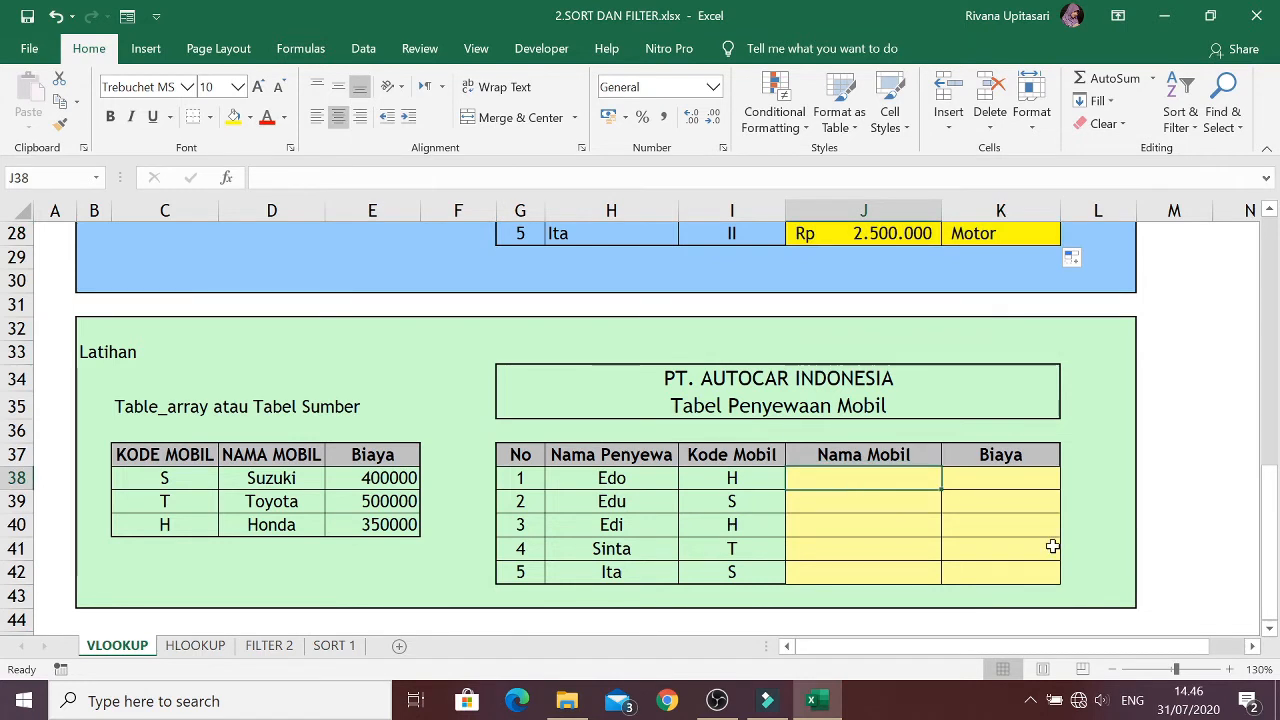
type("=vlo")
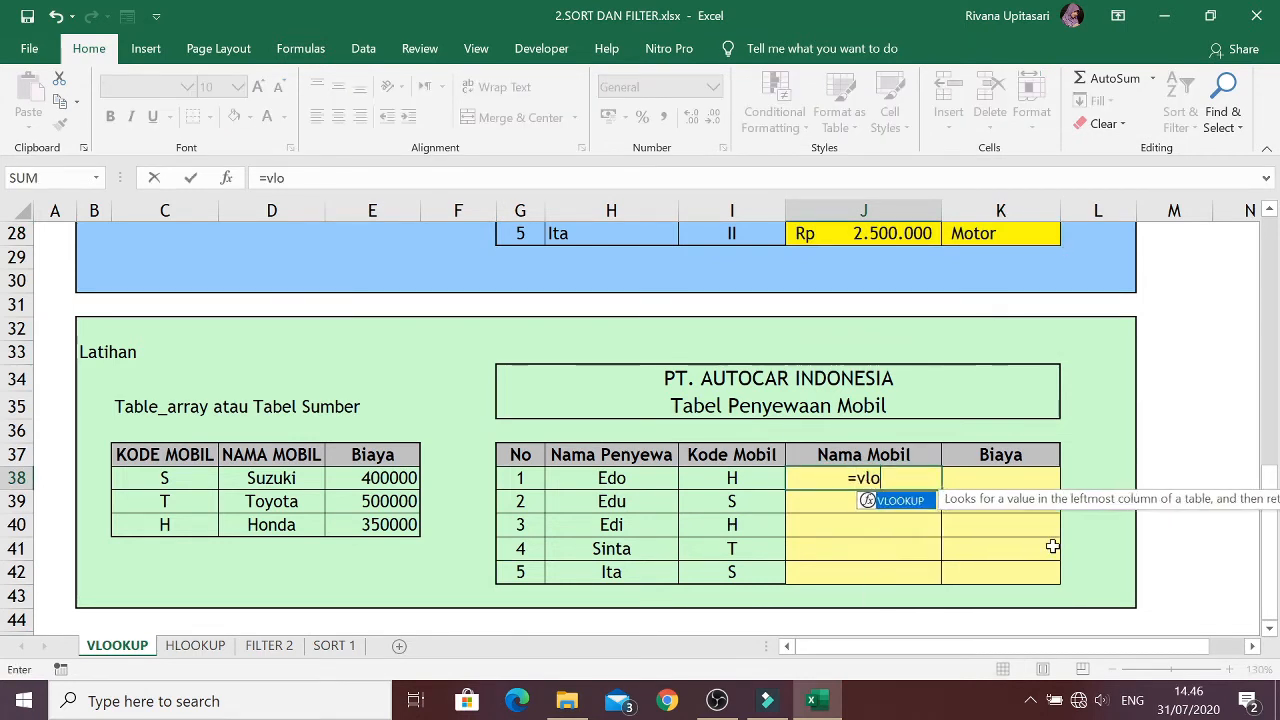
type("okup")
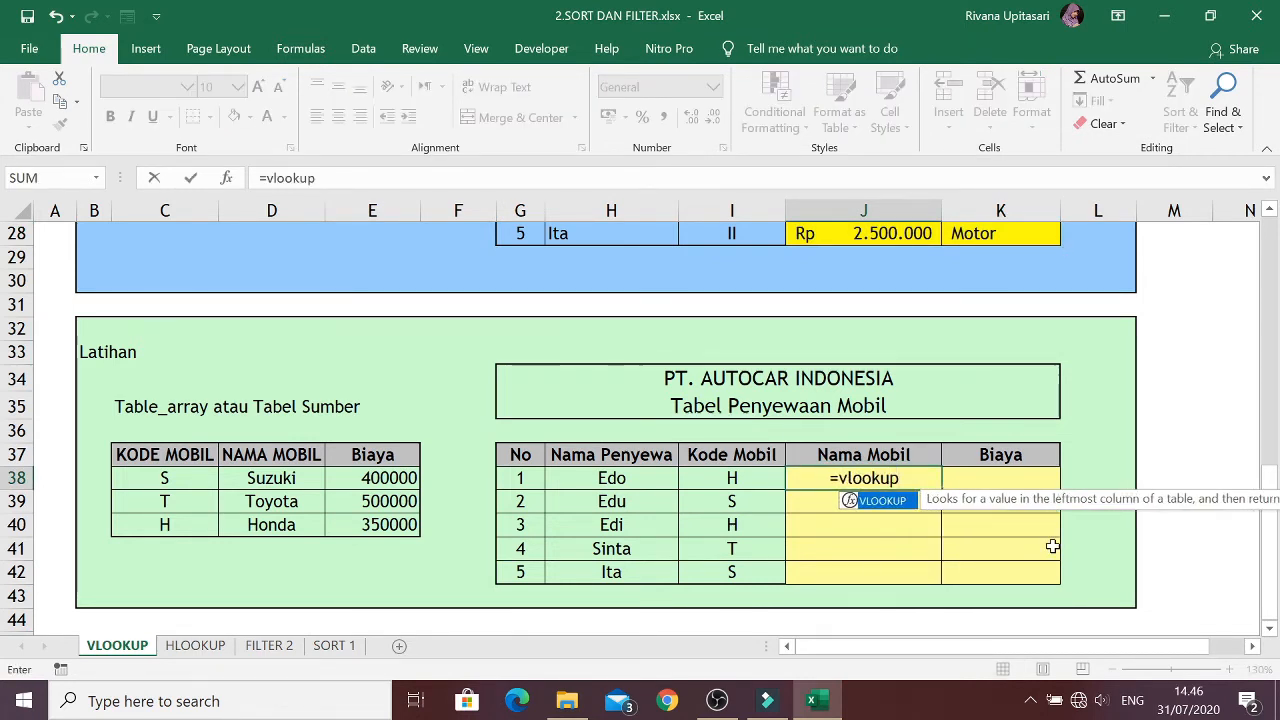
type("(")
key("Left")
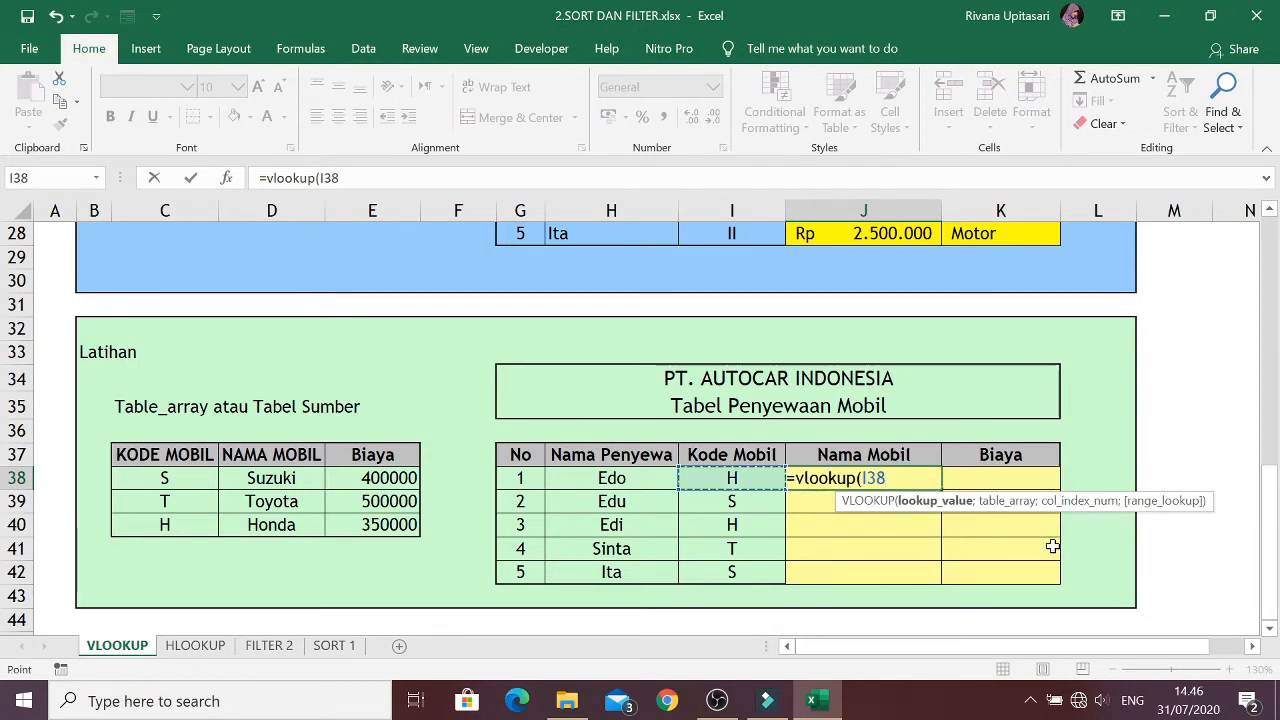
type(";")
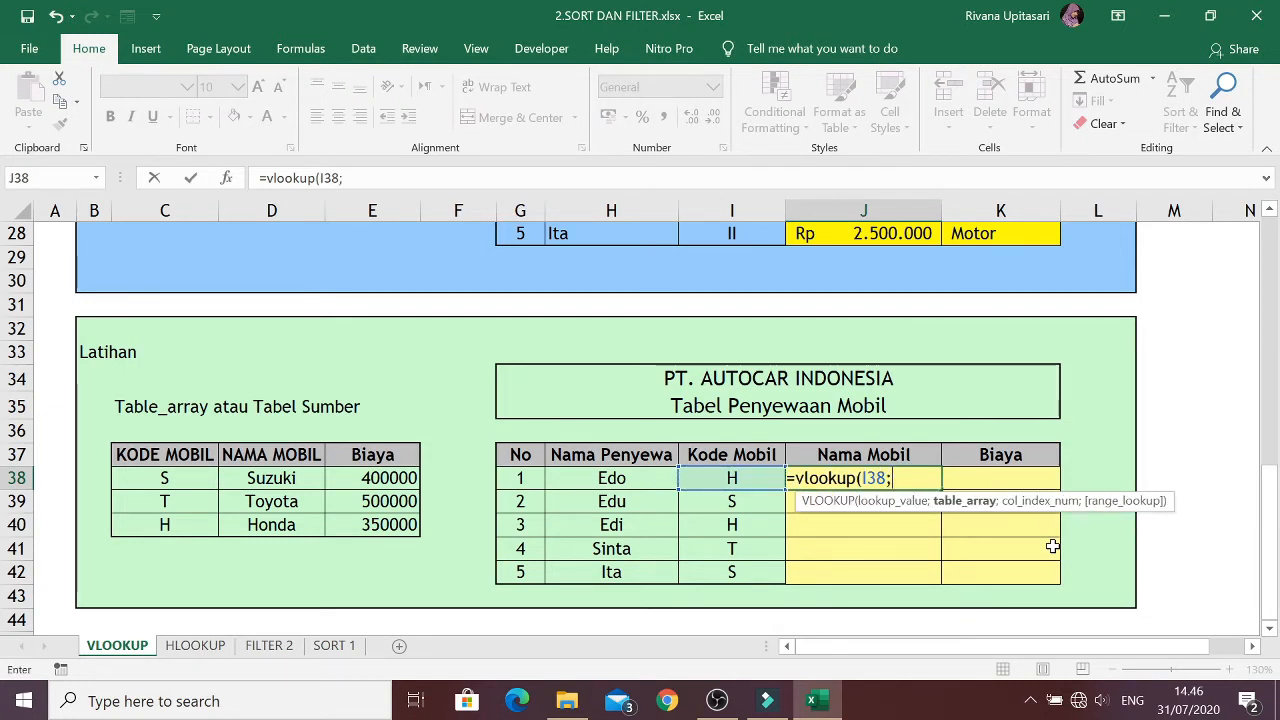
Set the source table range C38:E40 as the table_array of J38's VLOOKUP formula, ready for the column index
key("Left")
key("Left")
key("Left")
key("Left")
key("Left")
key("Left")
key("Left")
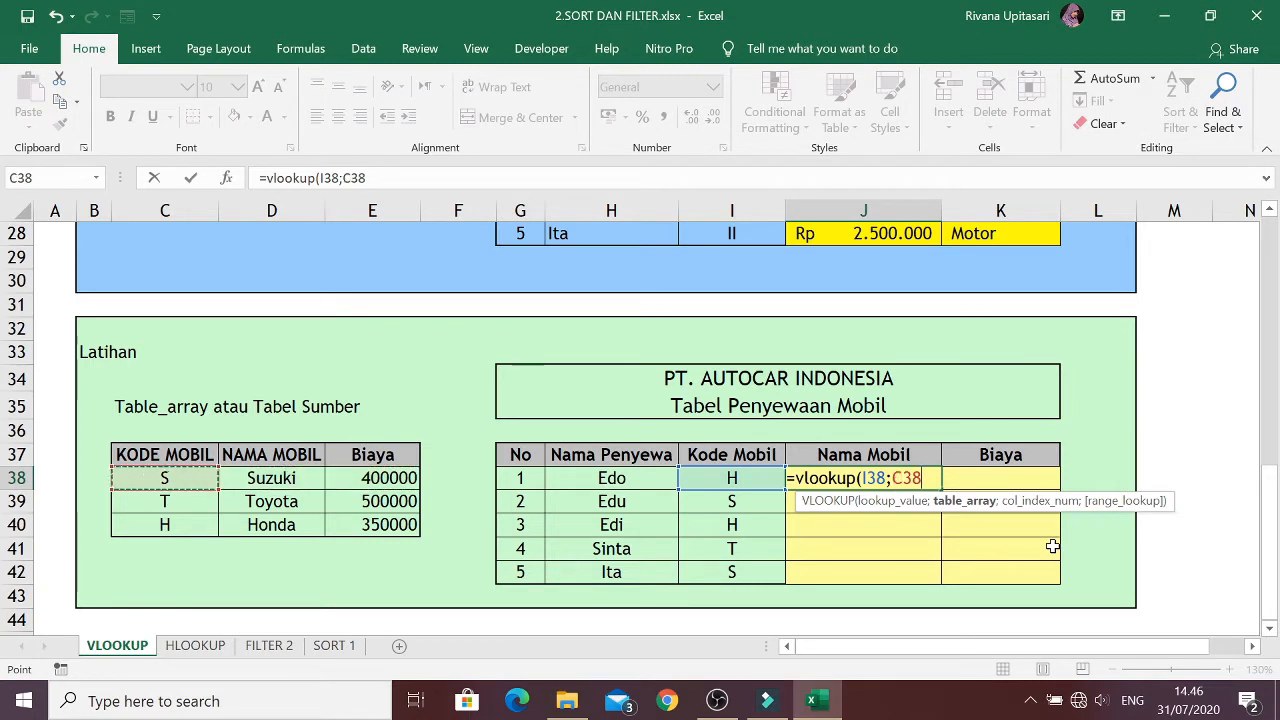
key("shift+Right")
key("shift+Right")
key("shift+Down")
key("shift+Down")
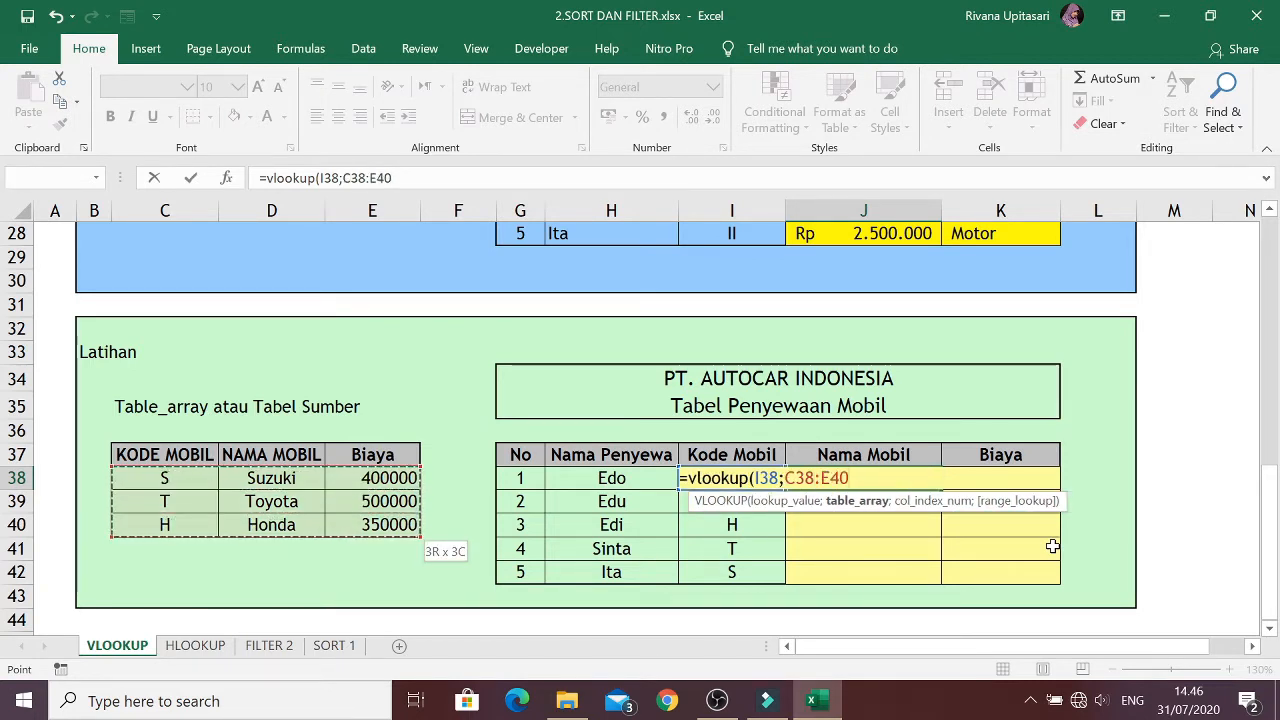
type(";")
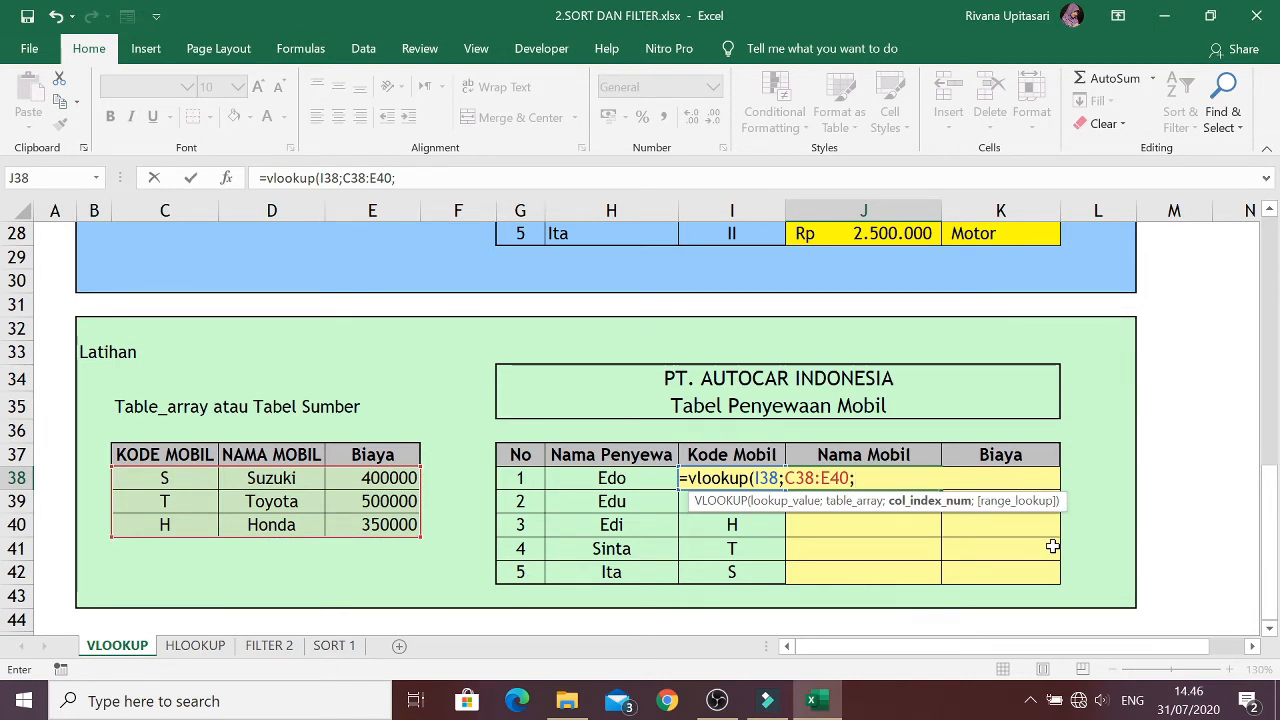
Complete the VLOOKUP formula in J38 with column index 2 and range lookup 1
type("2;")
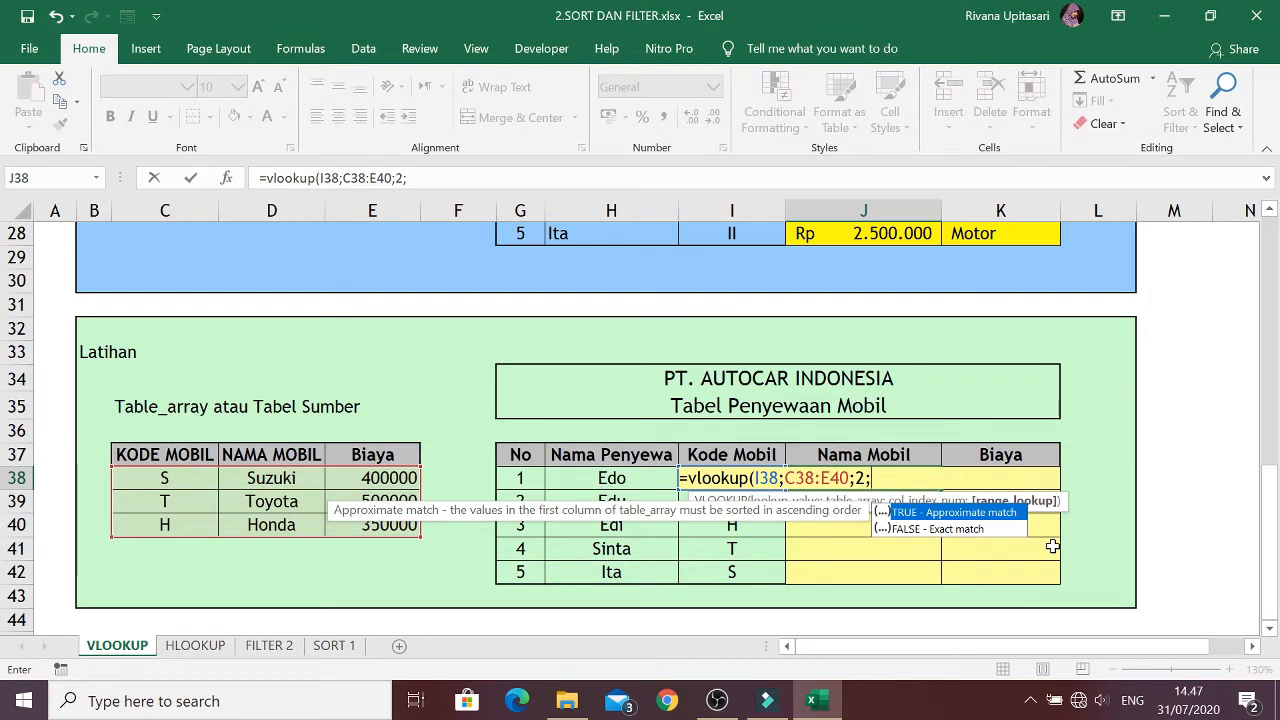
type("1)")
key("ctrl+Return")
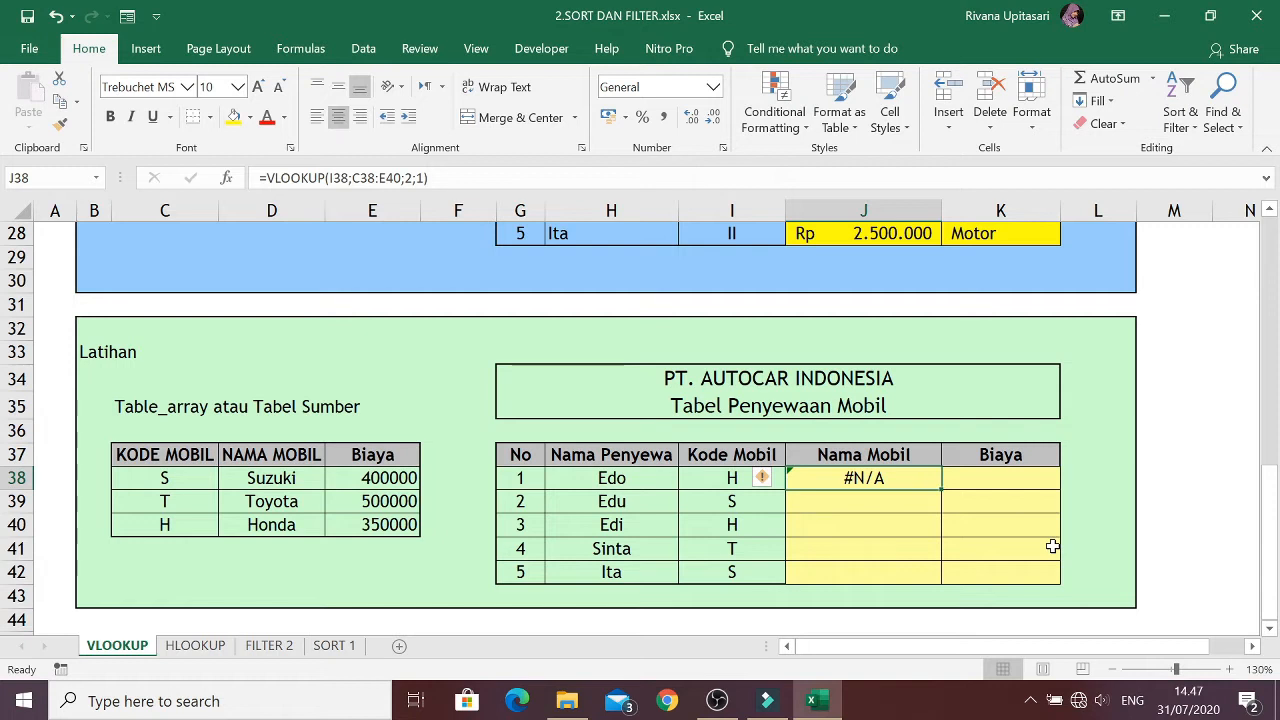
Change the range lookup argument of the VLOOKUP formula in J38 to 0
key("F2")
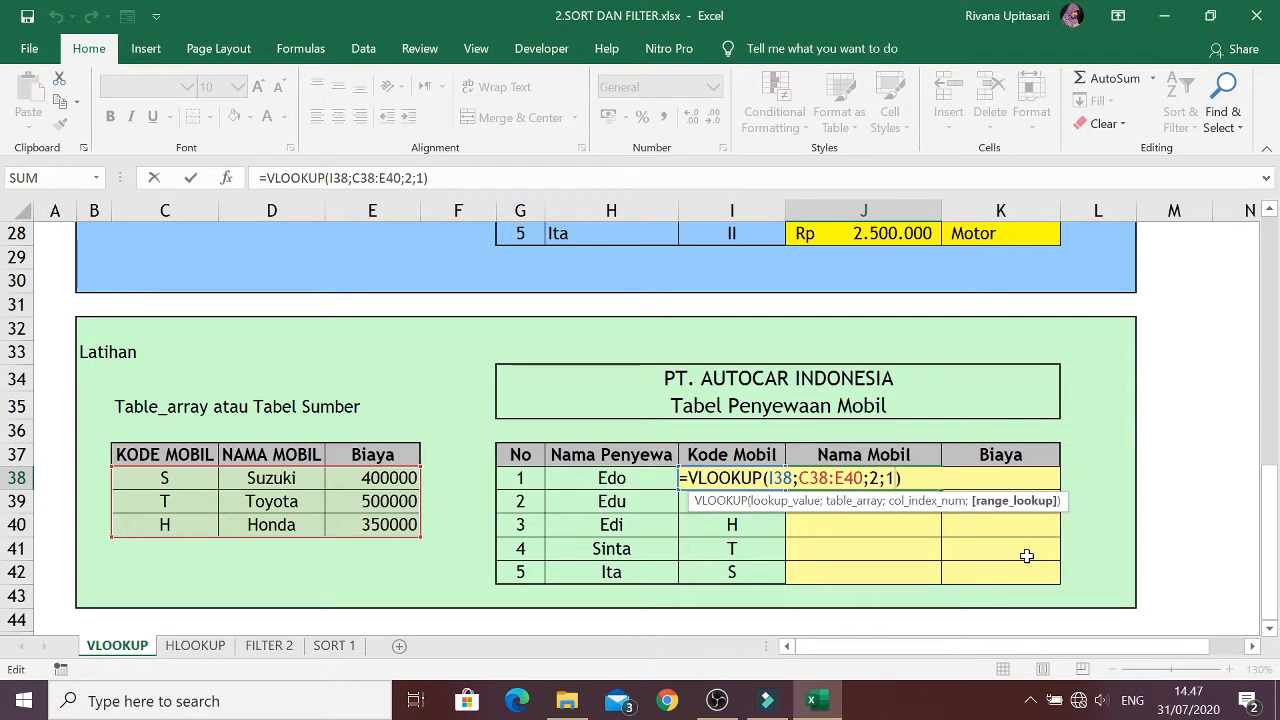
key("BackSpace")
type("0")
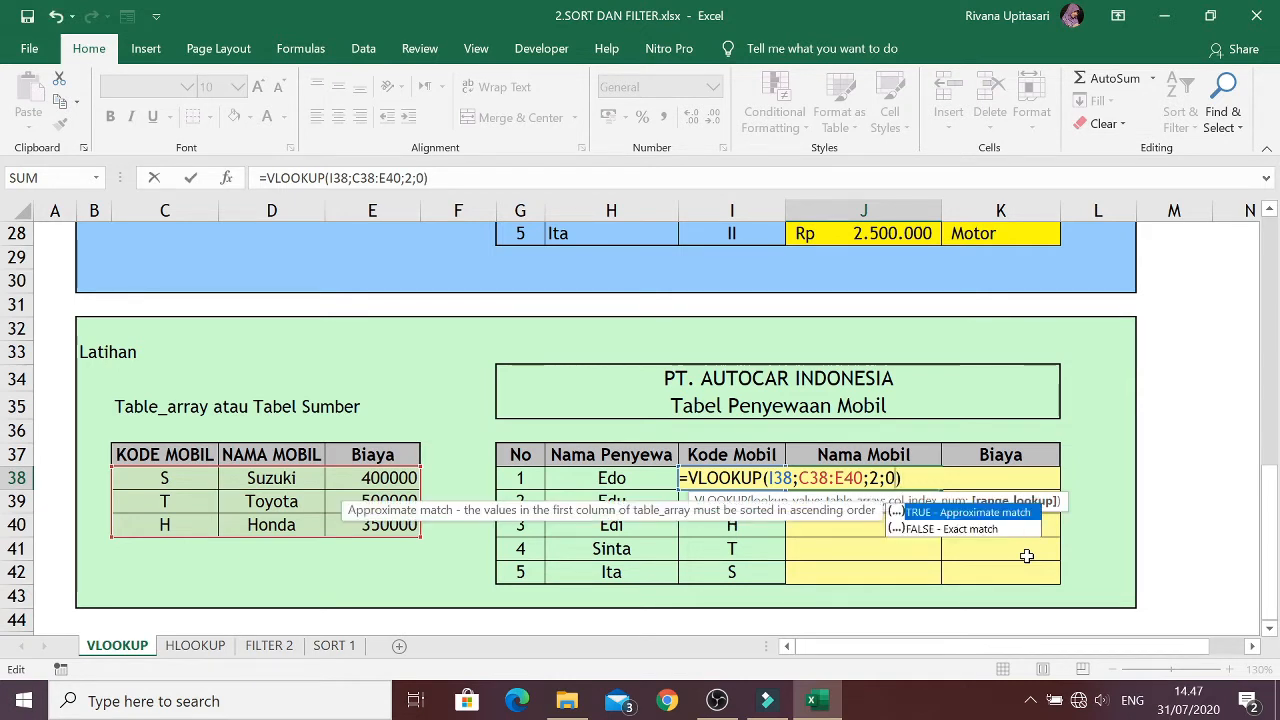
key("Return")
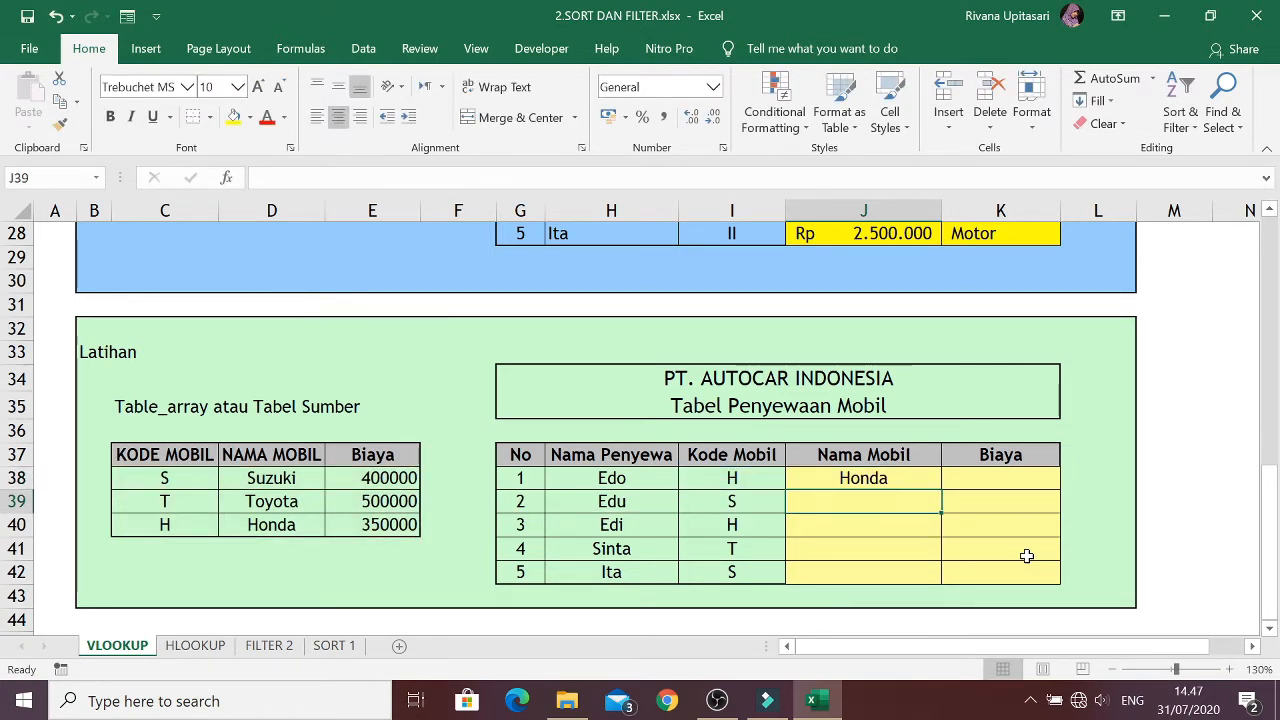
key("Up")
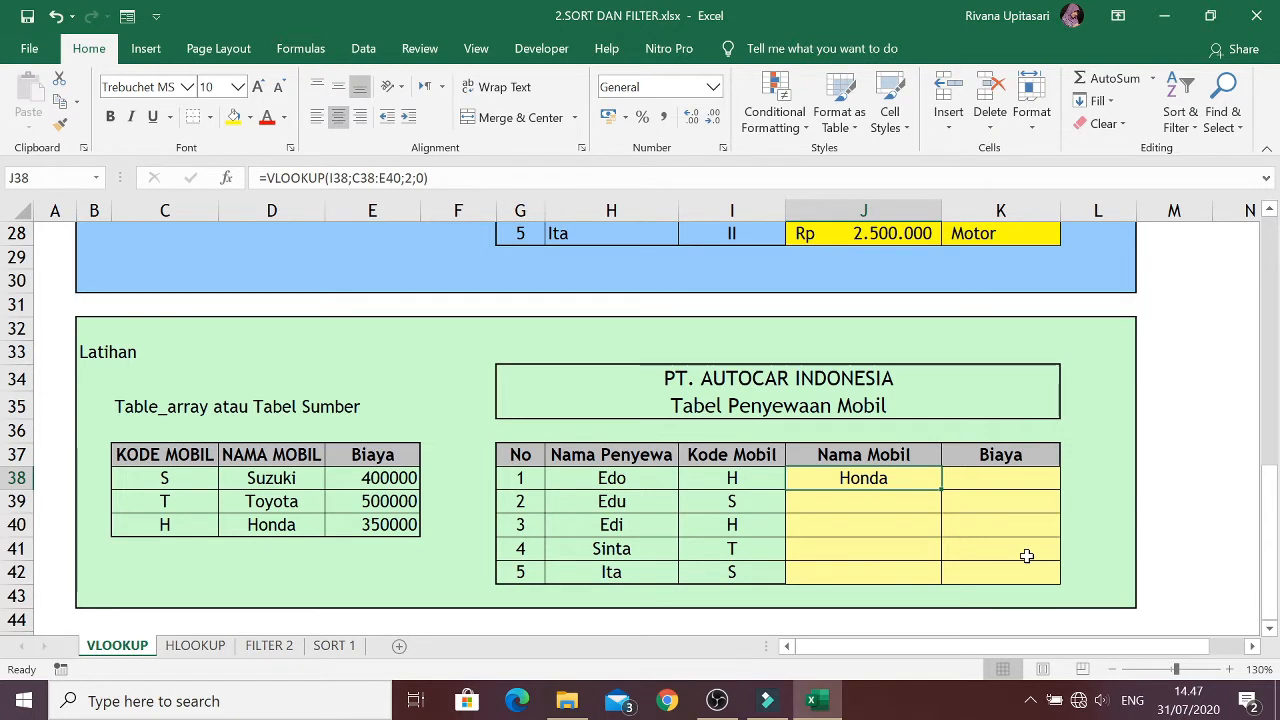
key("Down")
key("Up")
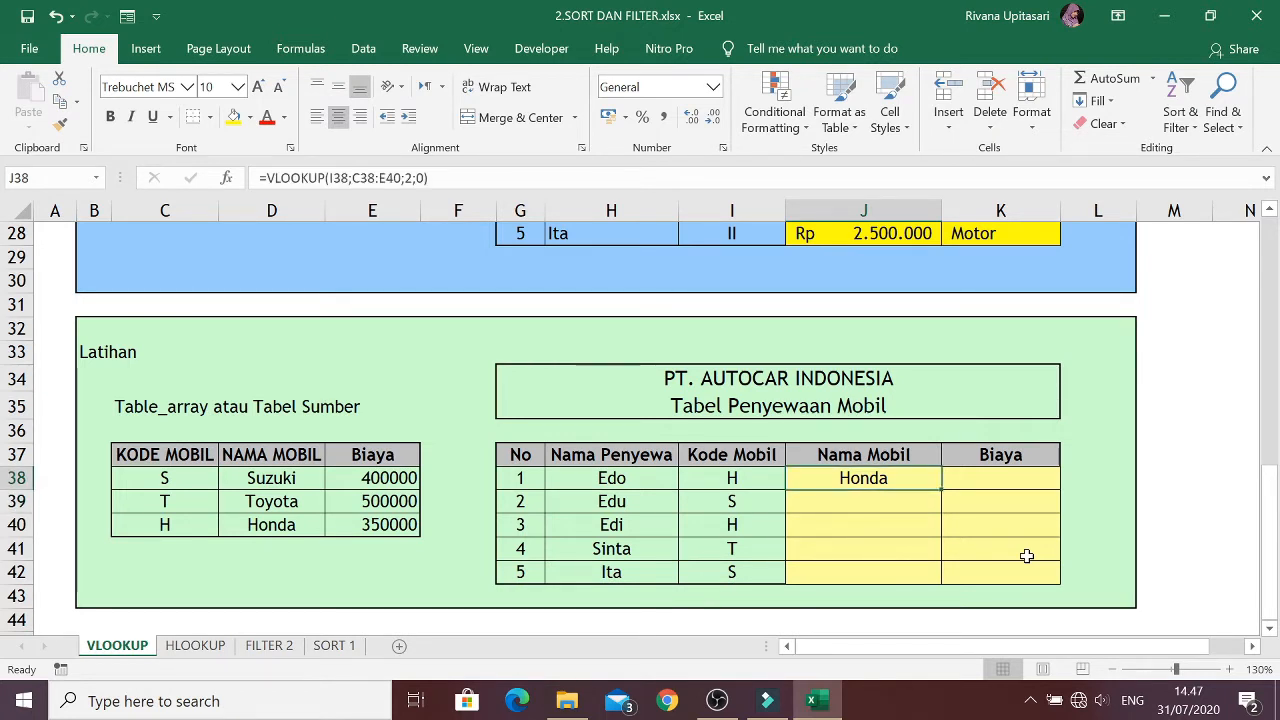
Start a VLOOKUP formula in K38 with I38 as the lookup value and C38:E40 as the table array
key("Right")
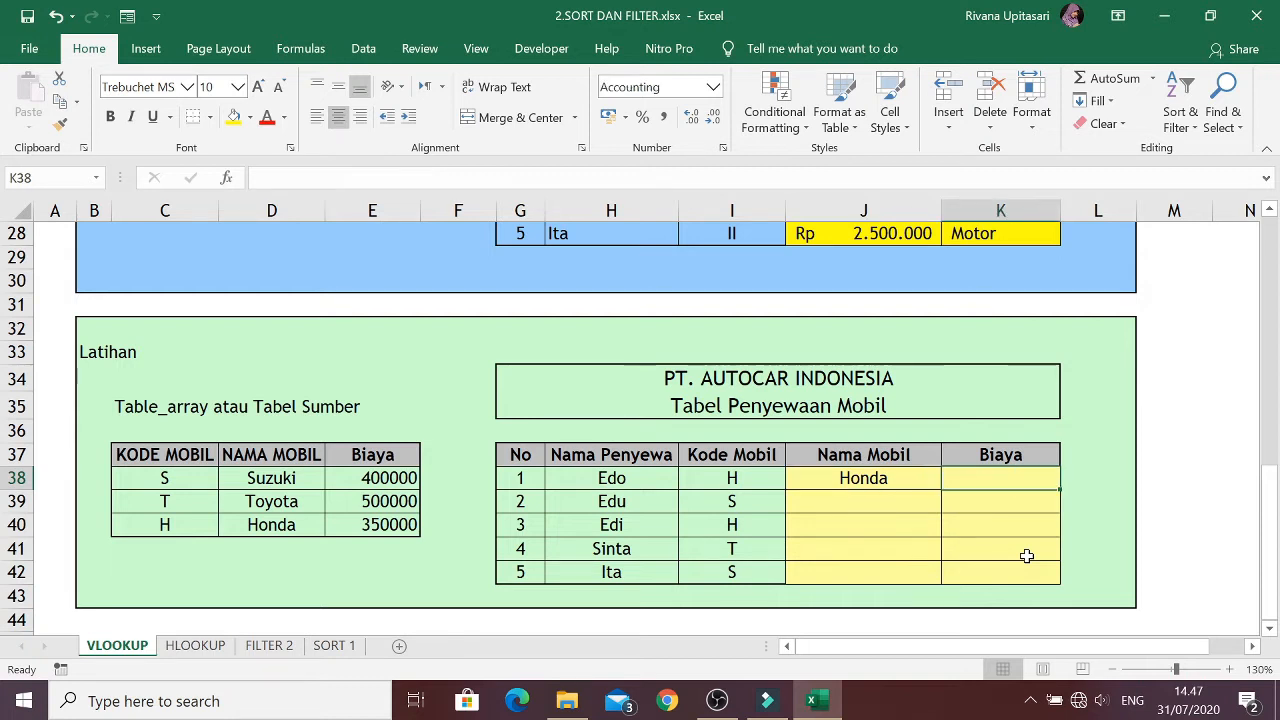
type("=v")
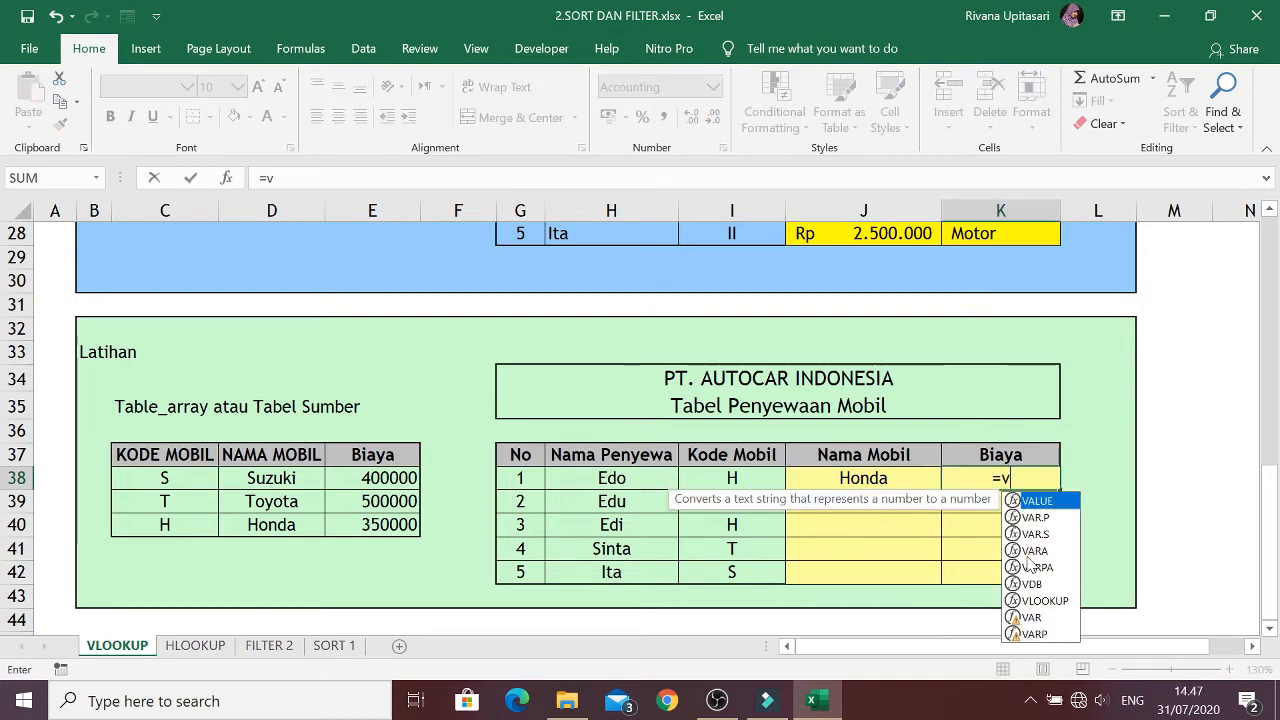
type("lookup(")
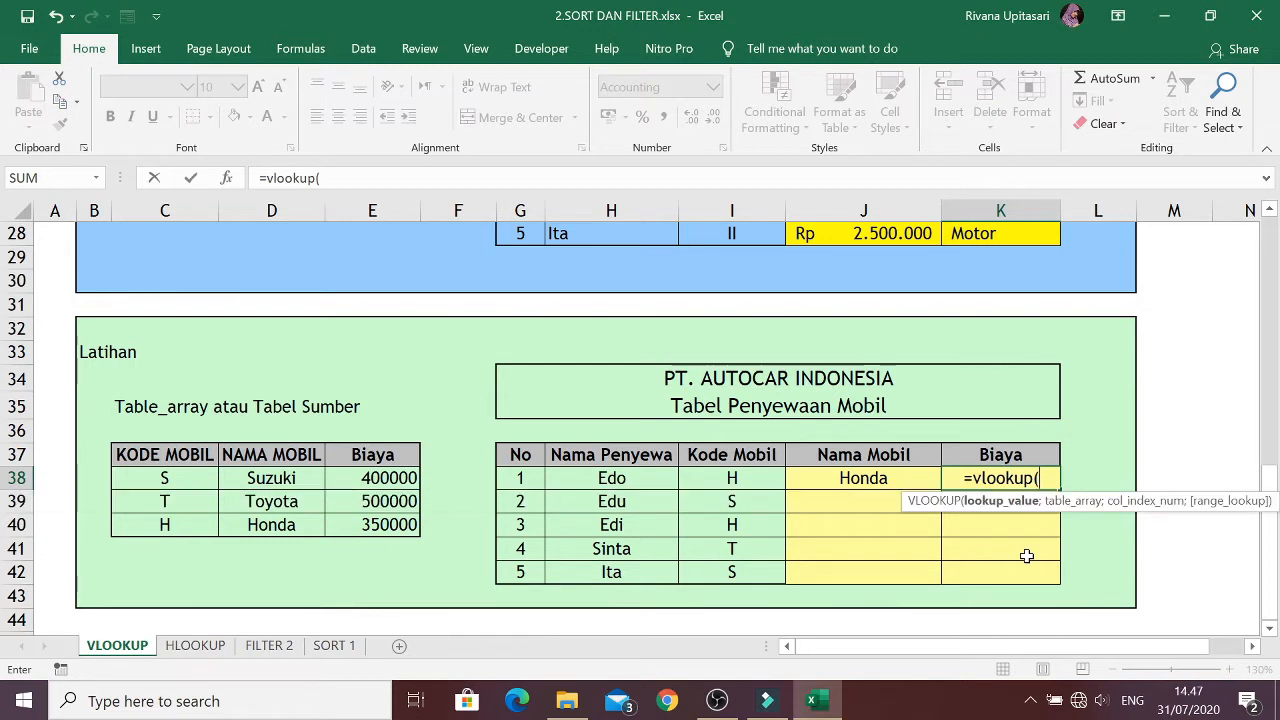
key("Left")
key("Left")
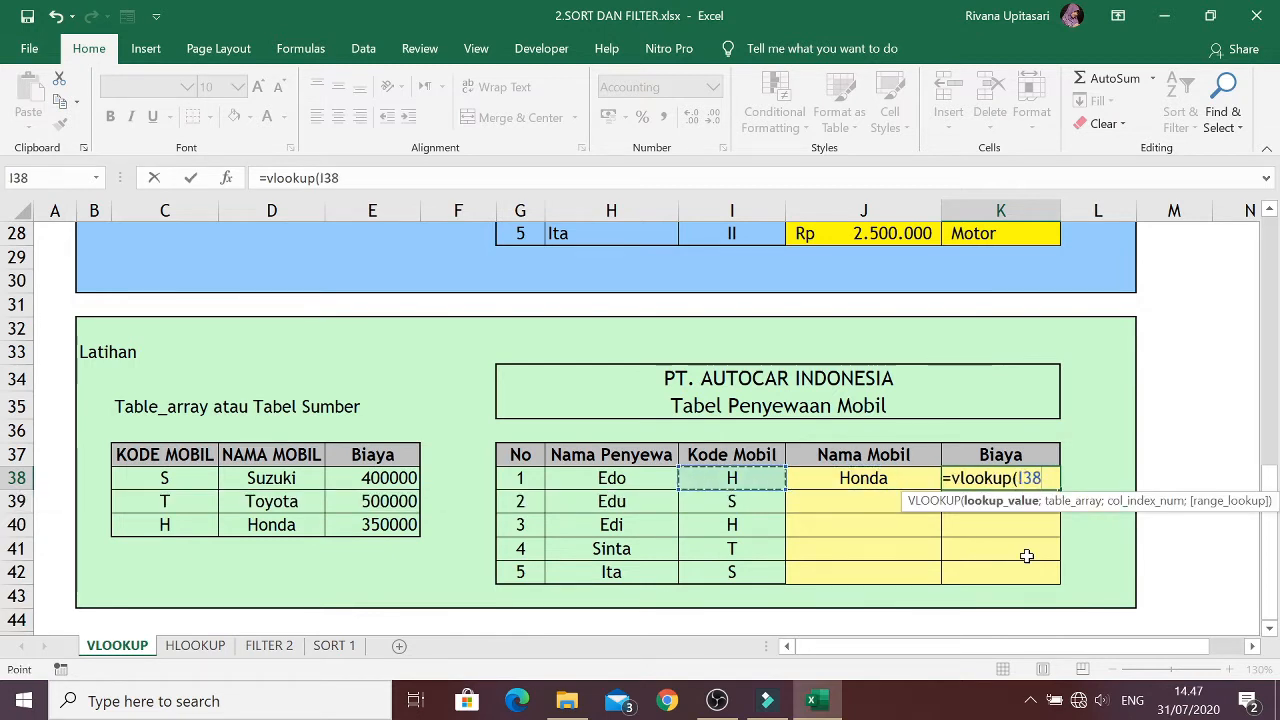
type(";")
key("Left")
key("Left")
key("Left")
key("Left")
key("Left")
key("Left")
key("Left")
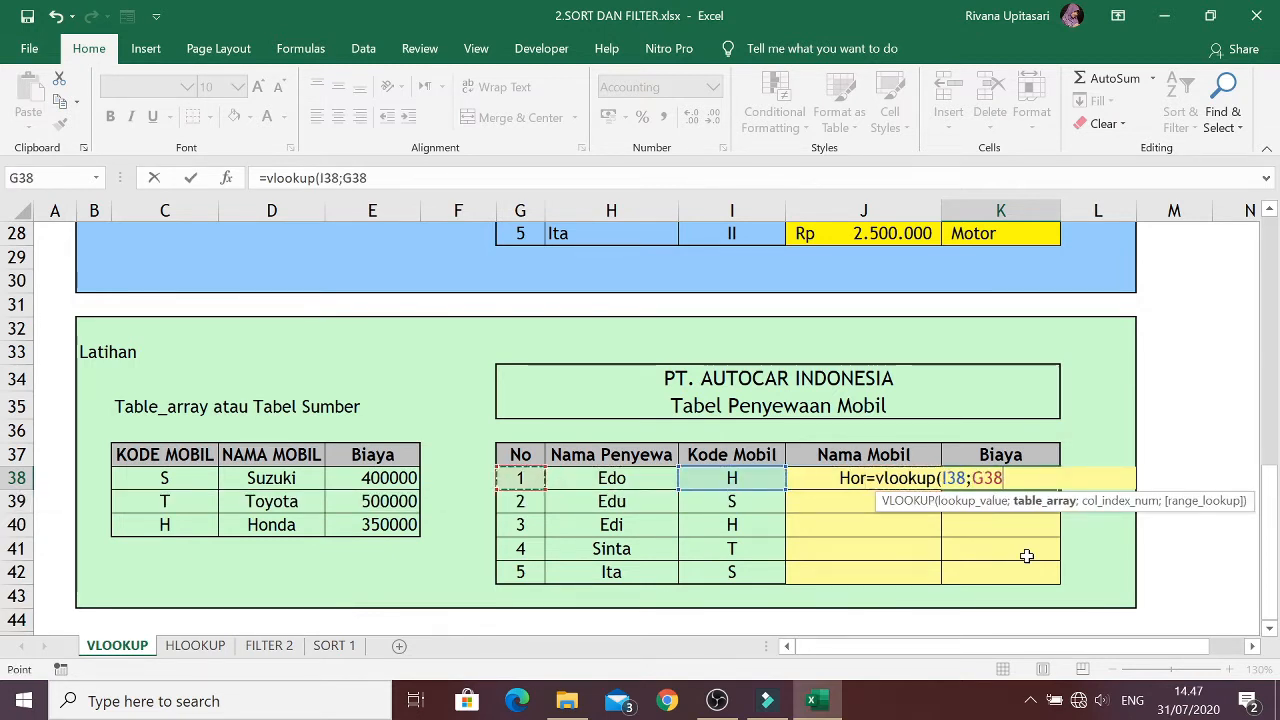
key("Left")
key("shift+Right")
key("shift+Right")
key("shift+Down")
key("shift+Down")
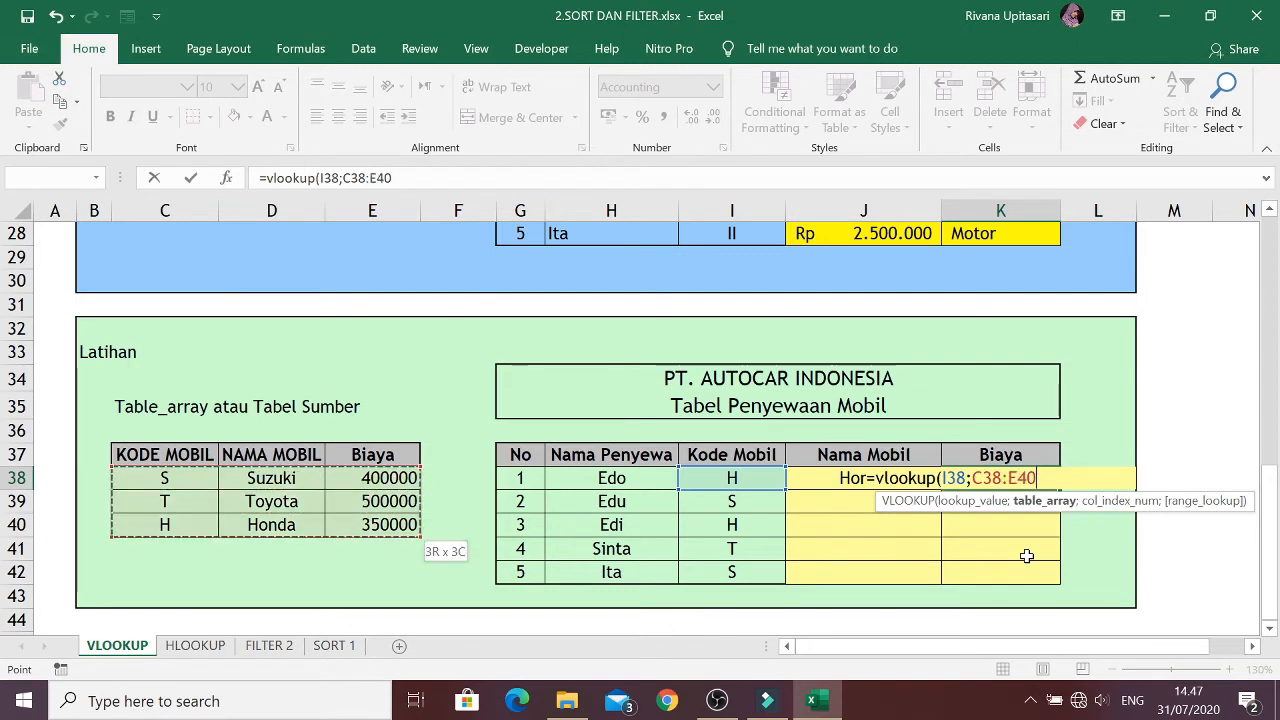
type(";")
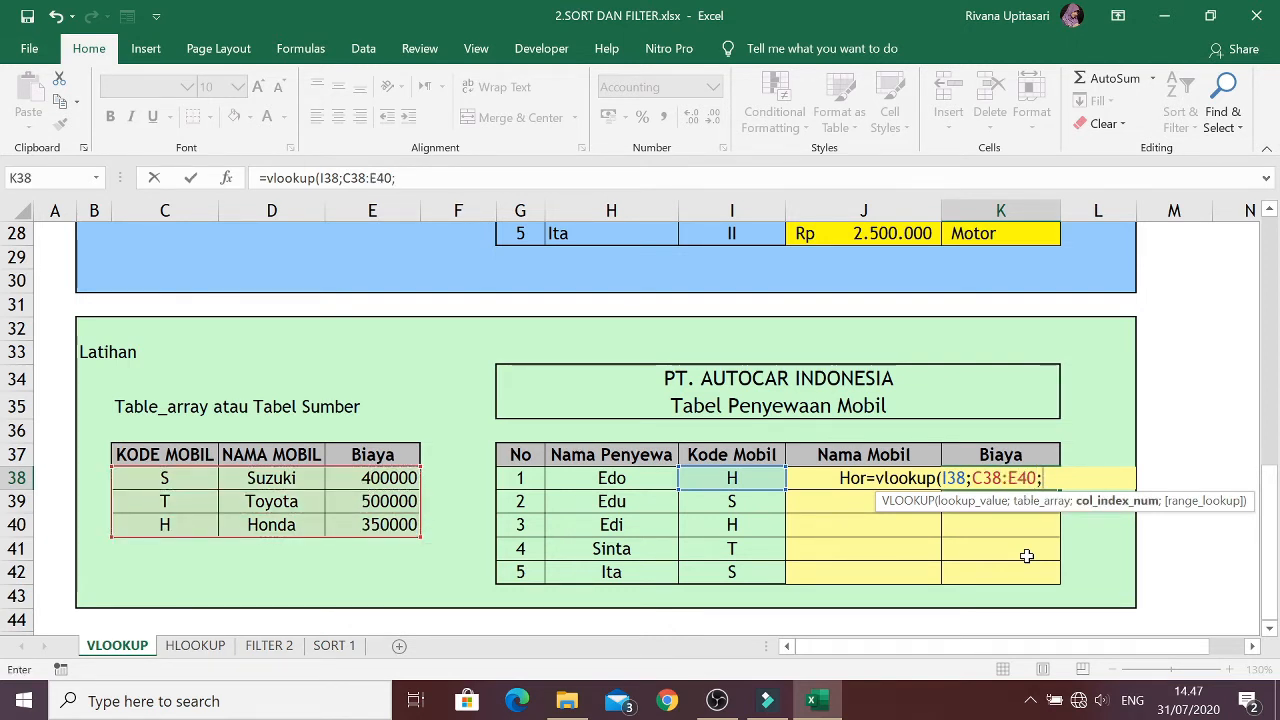
Finish the VLOOKUP formula in K38 with column index 3 and range lookup 0
type("3")
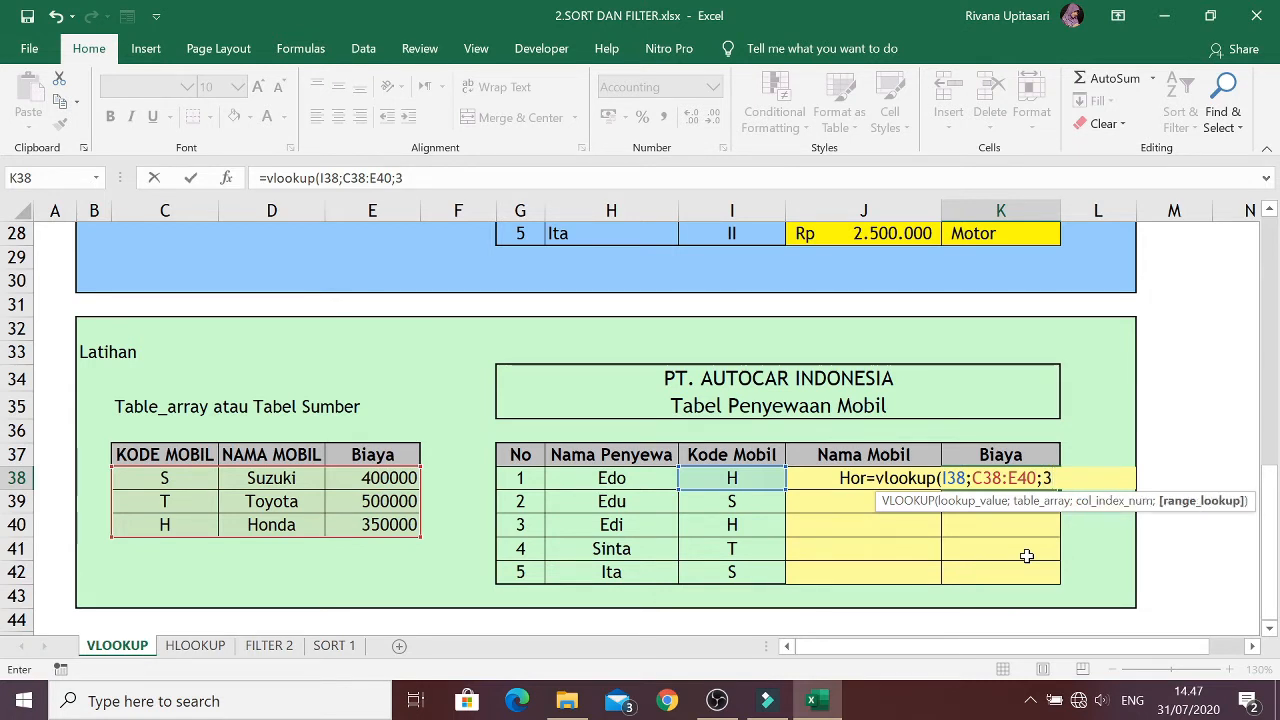
type(";")
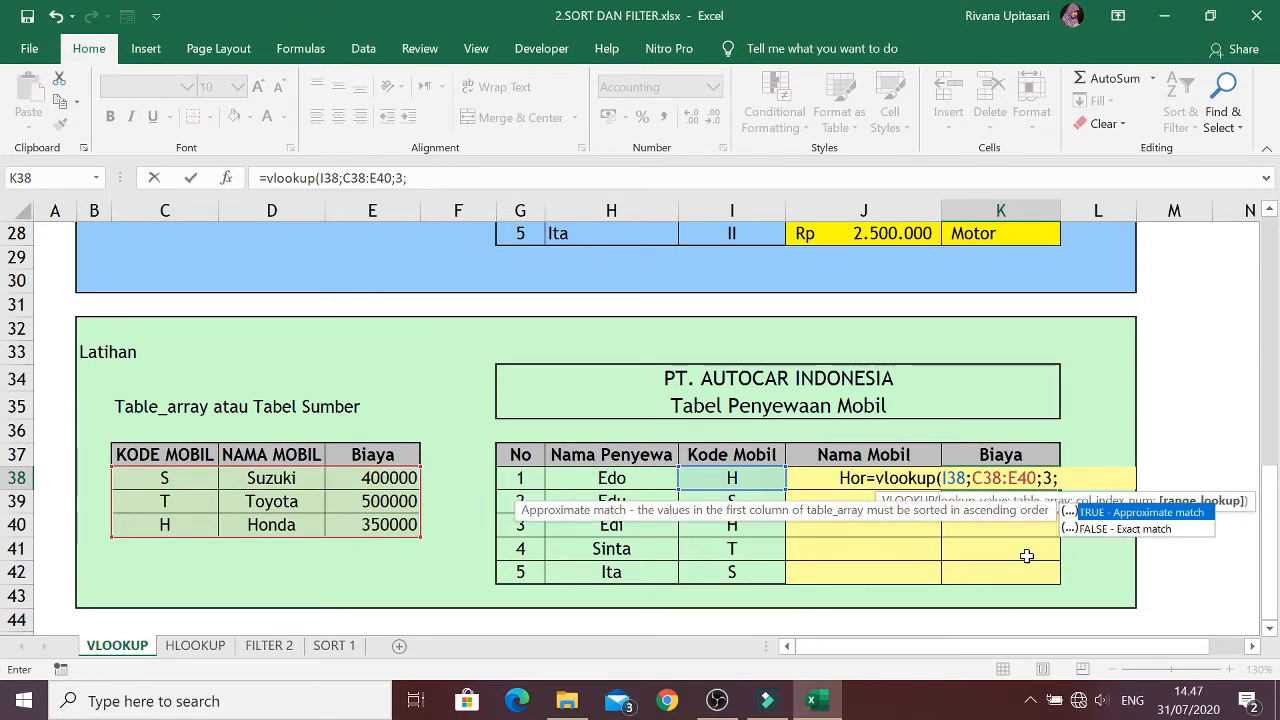
type("0)")
key("Return")
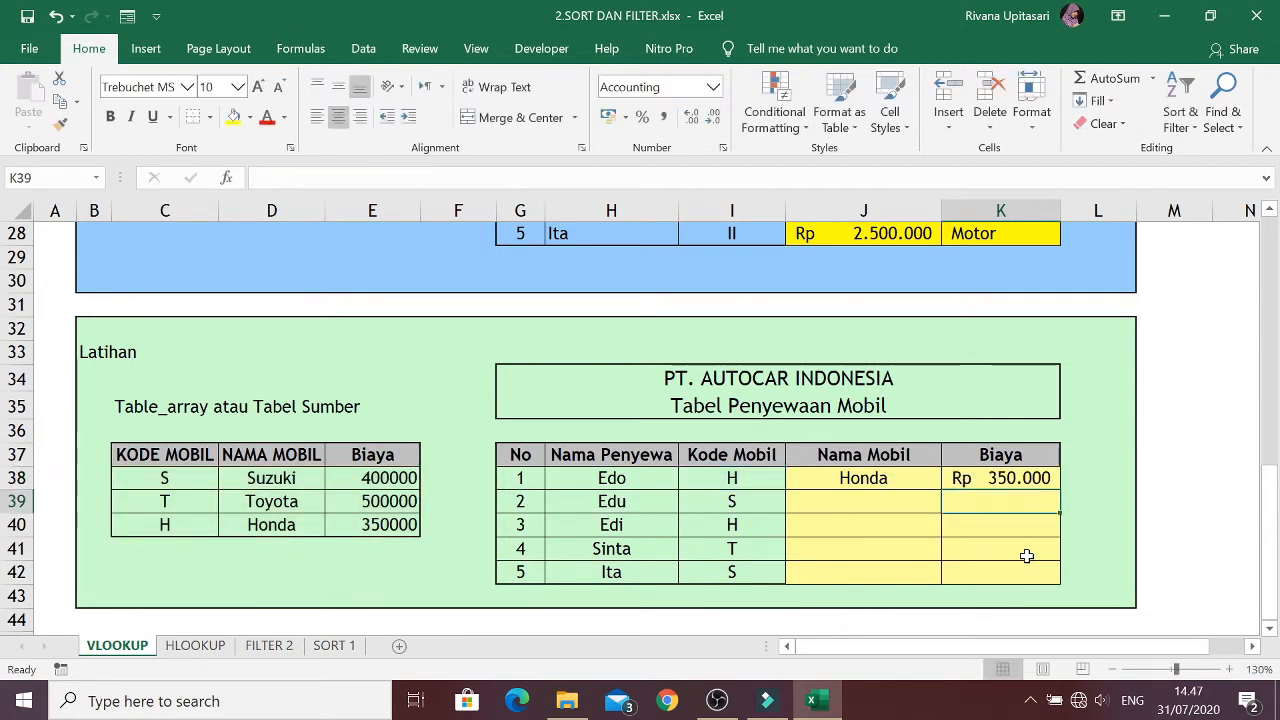
key("Up")
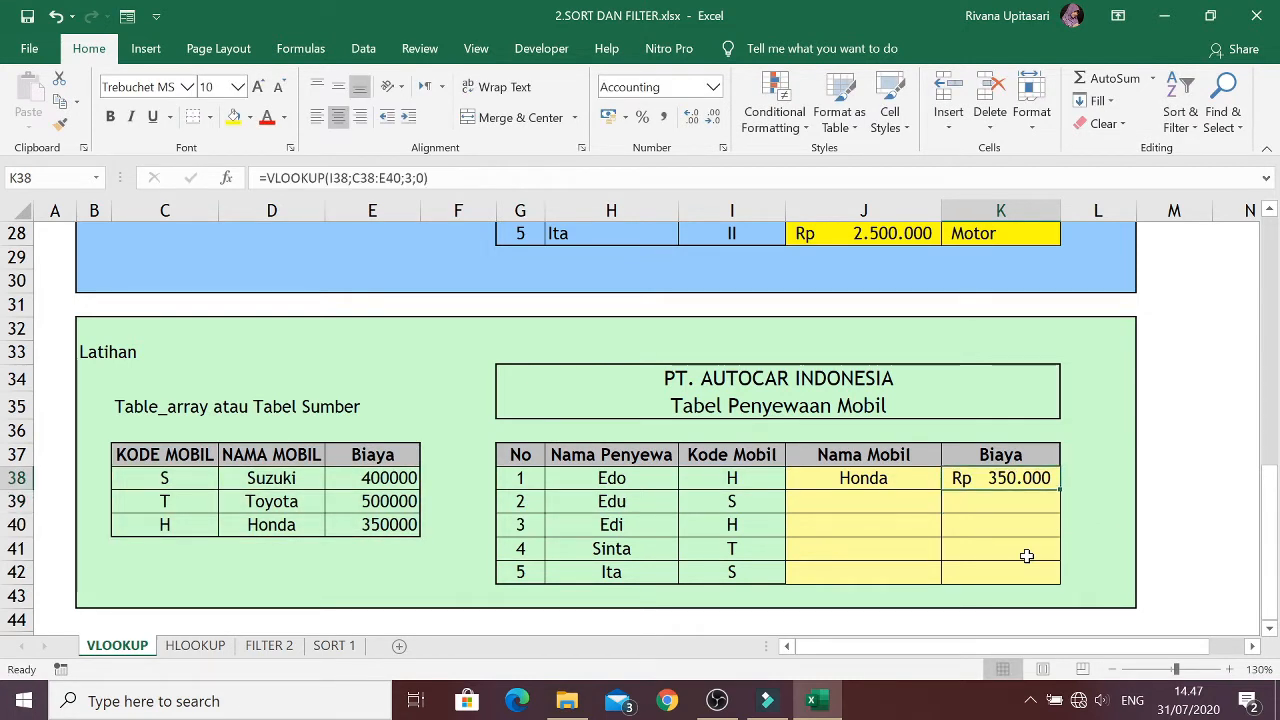
key("Left")
key("shift+Right")
key("Right")
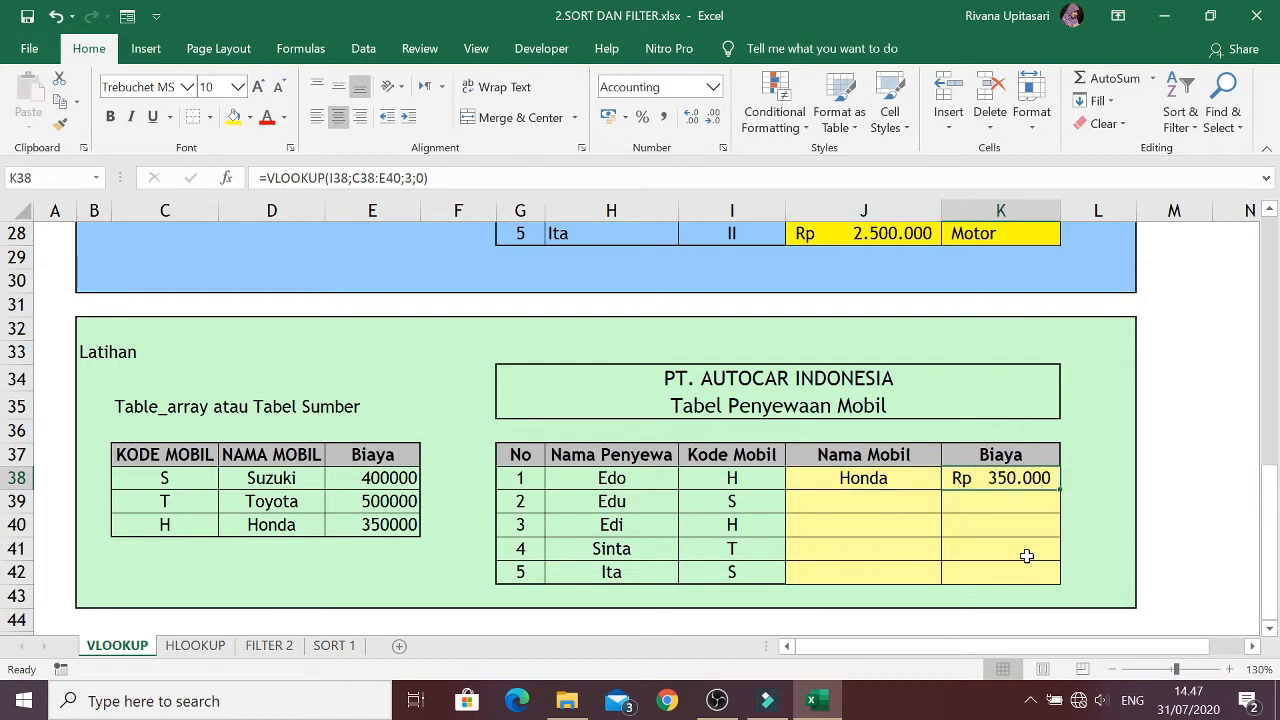
Make the table array in the J38 formula absolute as $C$38:$E$40
key("Left")
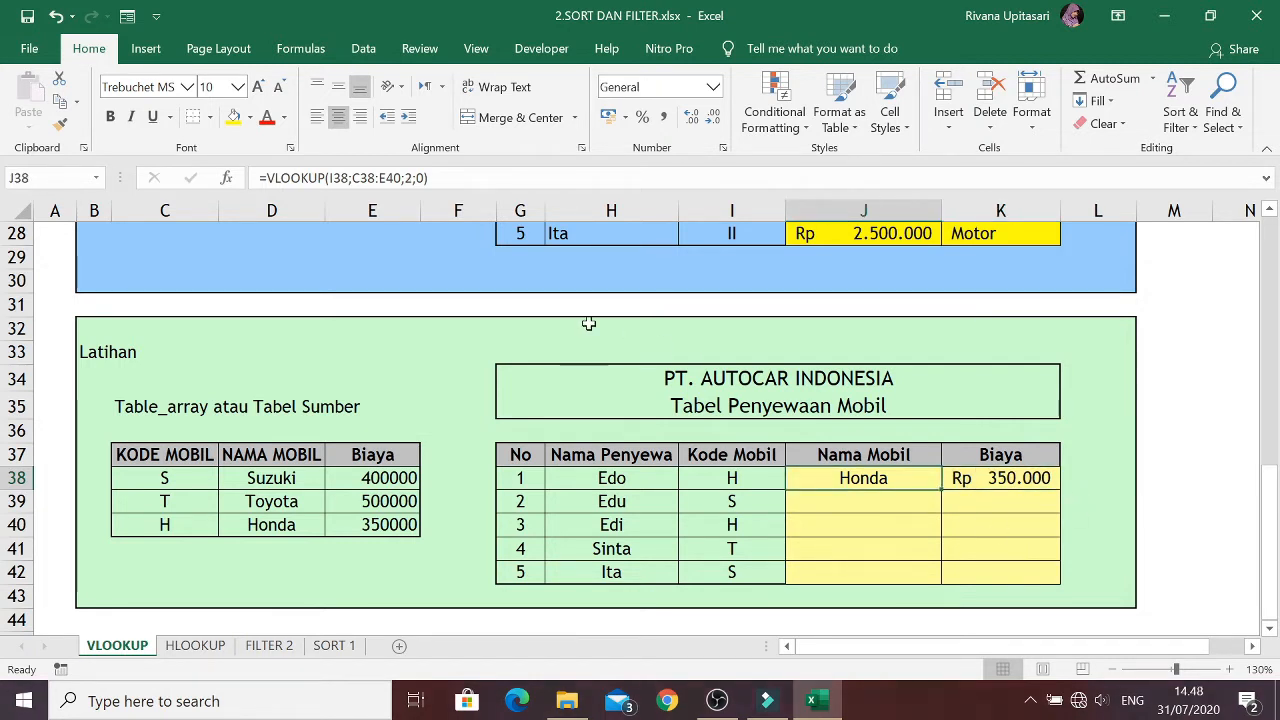
left_click(352, 178)
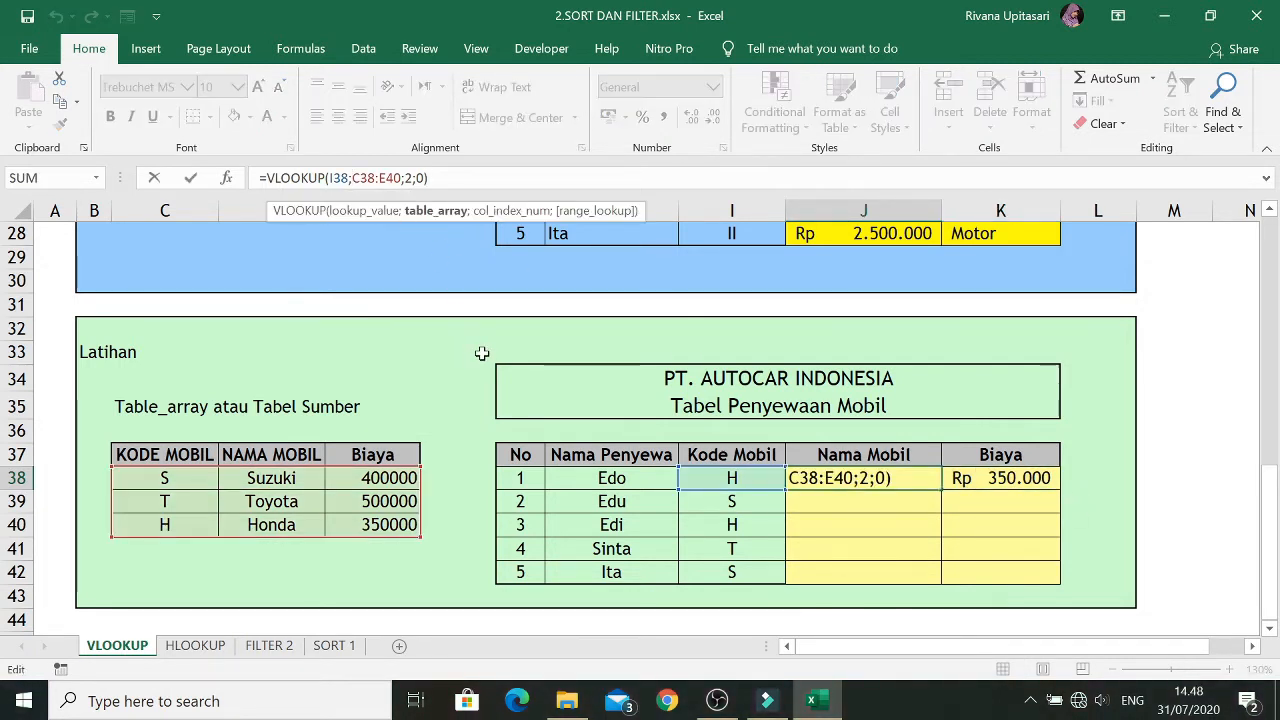
type("$")
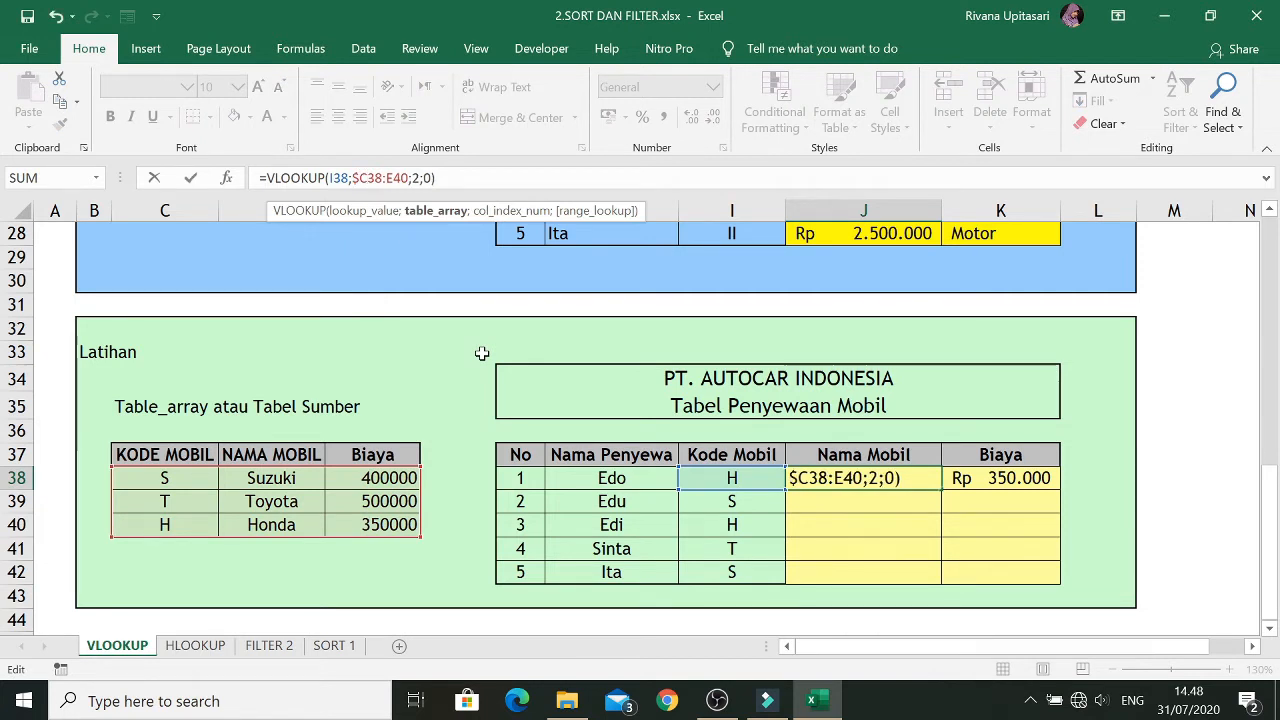
type("$")
type("$")
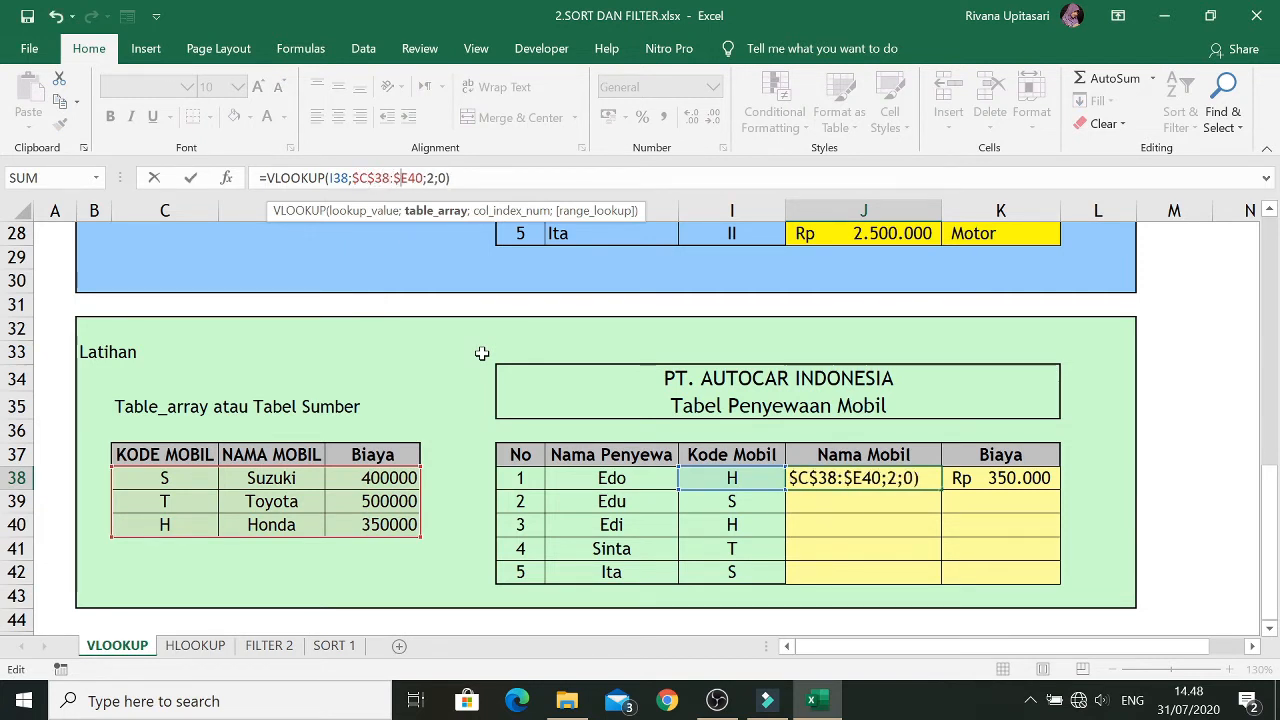
type("$")
key("Return")
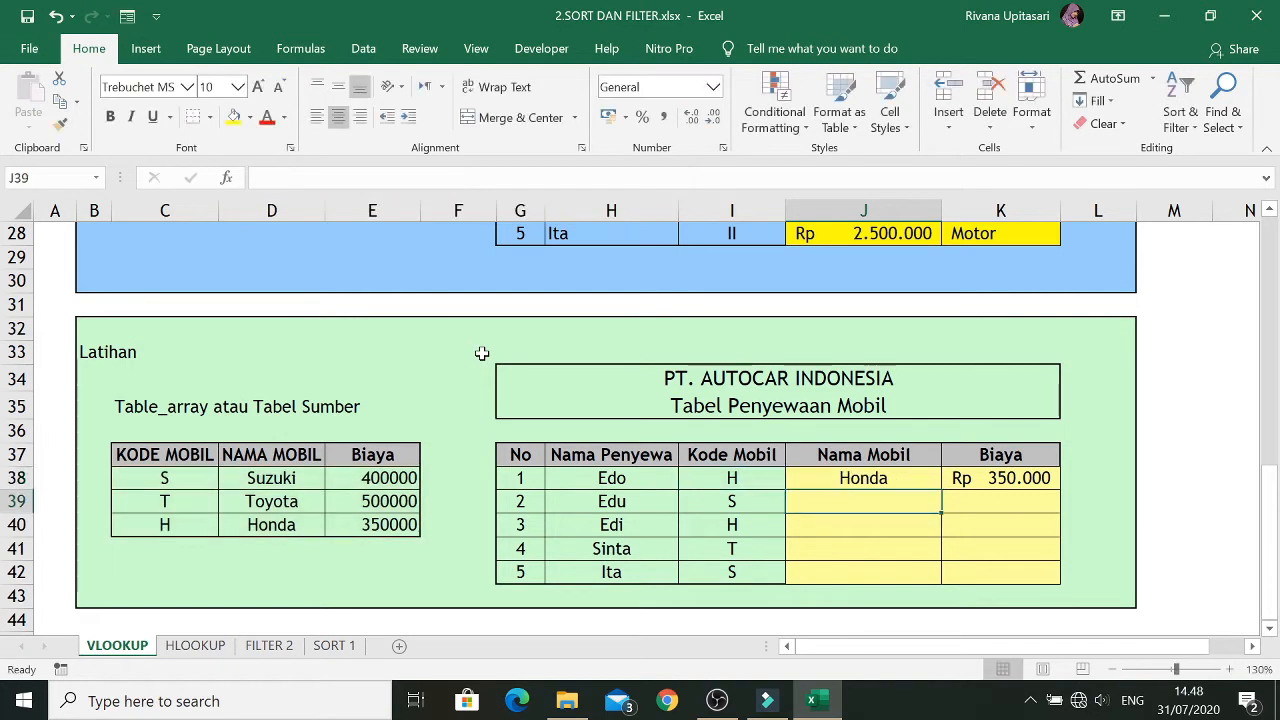
Make the table array in the K38 formula absolute as $C$38:$E$40
key("Up")
key("Right")
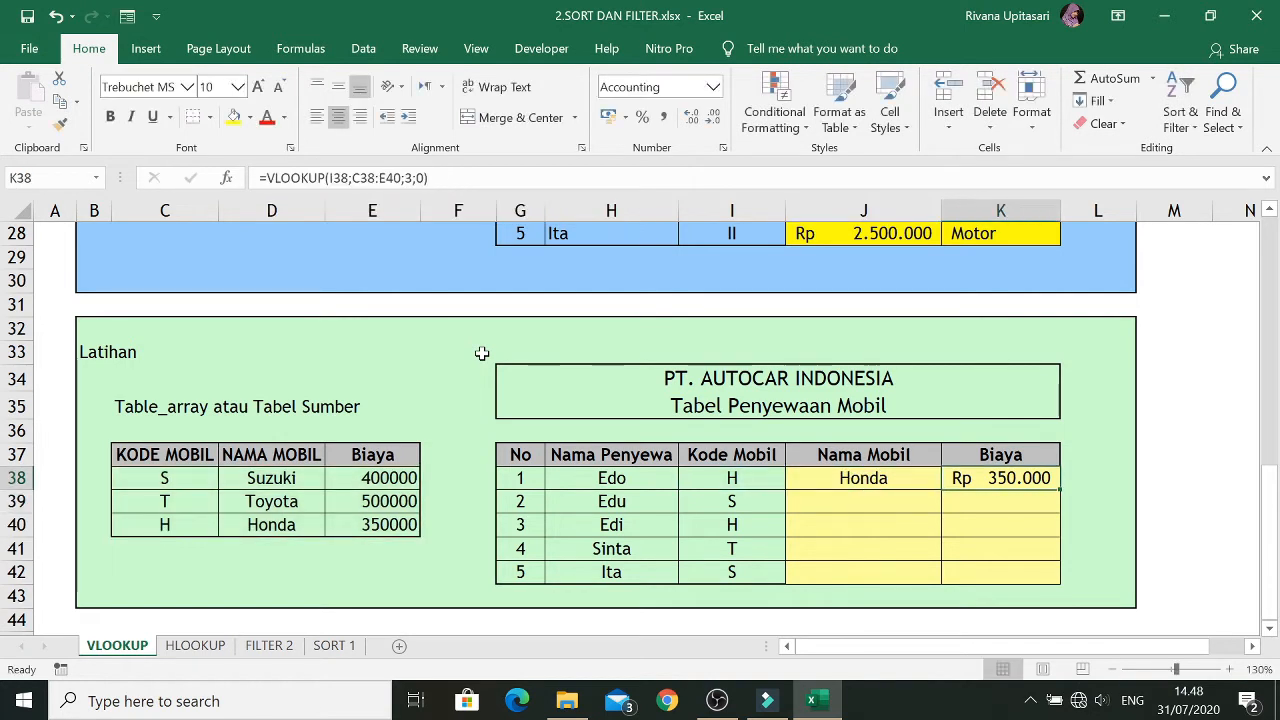
key("F2")
key("Left")
key("Left")
key("Left")
key("Left")
key("Left")
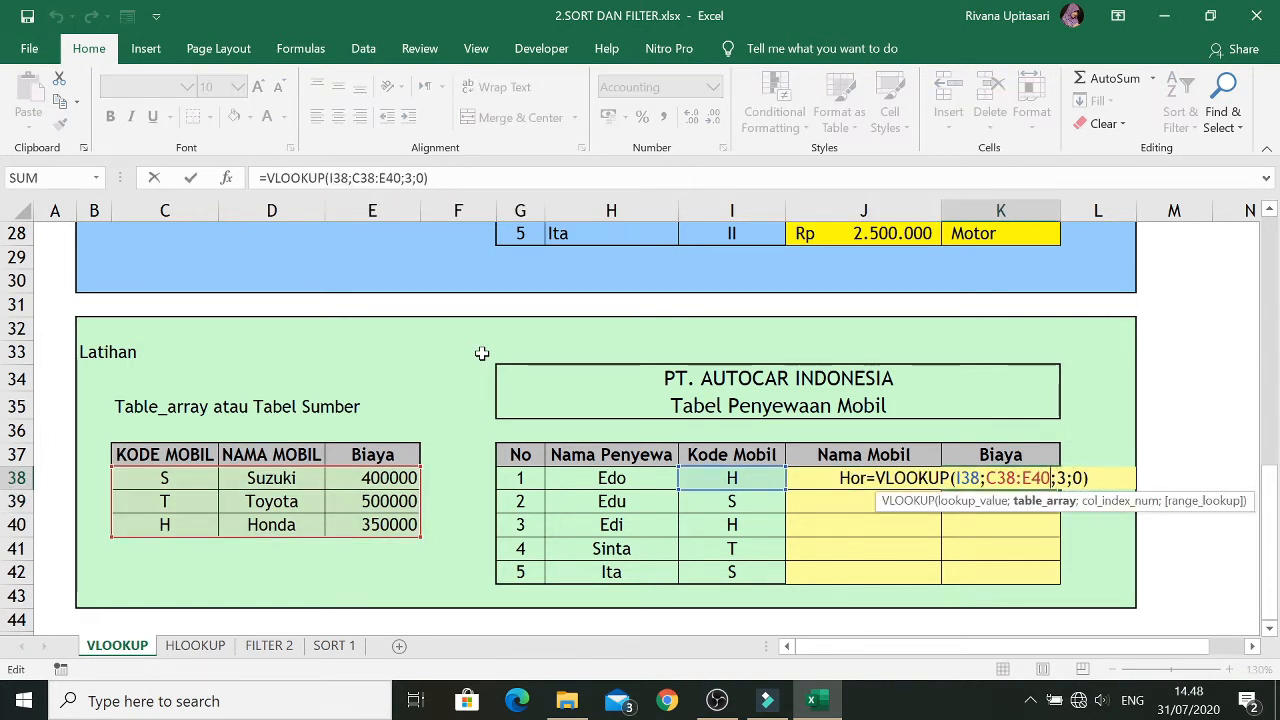
key("Left")
key("Left")
key("Left")
key("Left")
type("$C3")
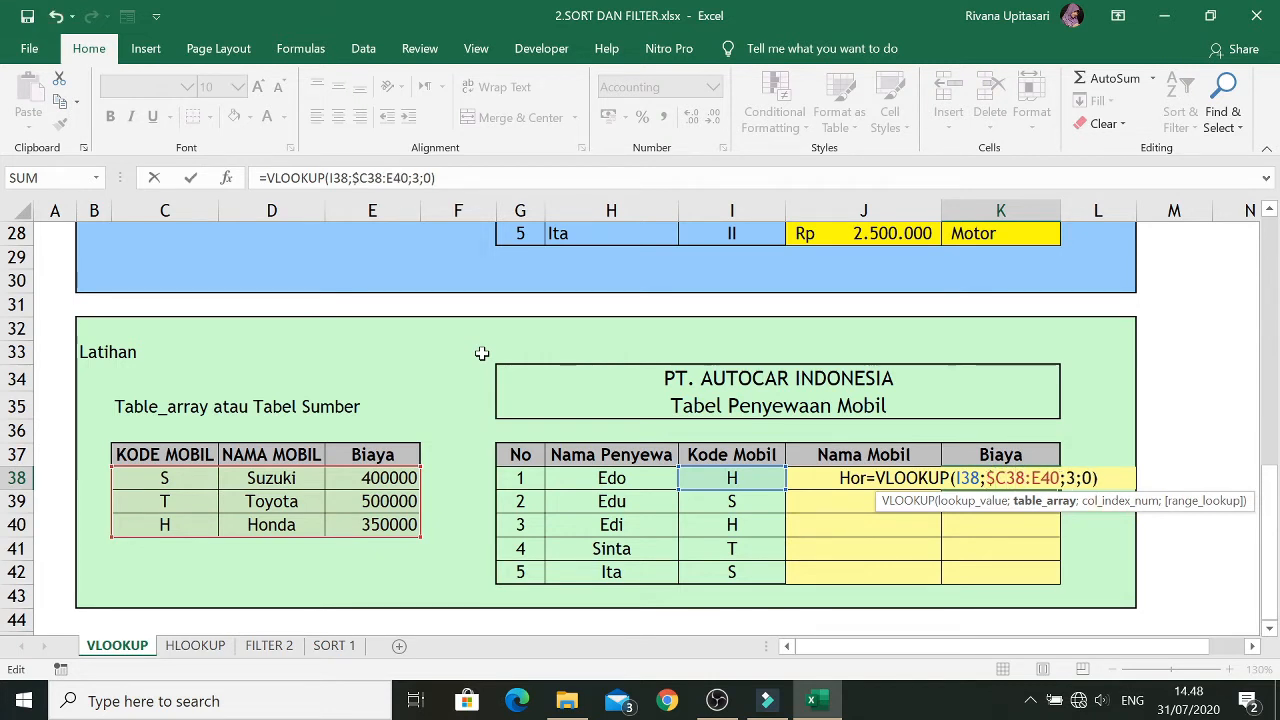
type("#")
key("BackSpace")
key("Left")
type("$C")
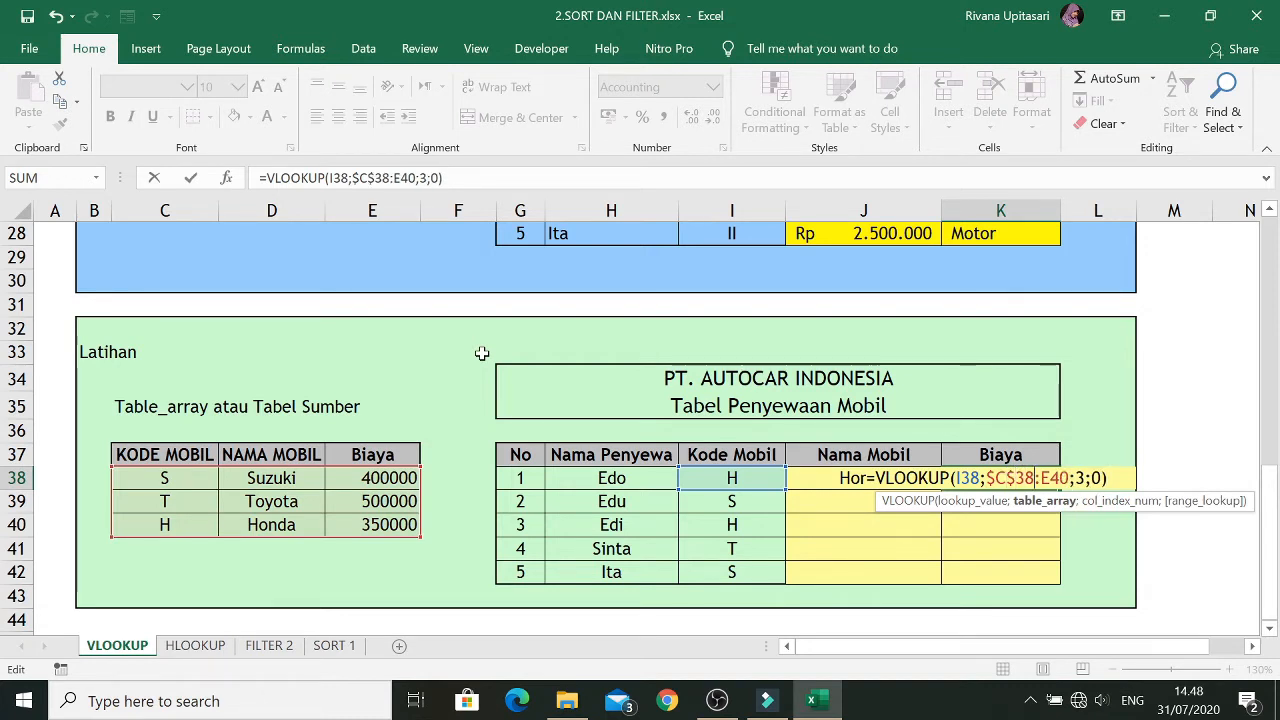
type("$38:")
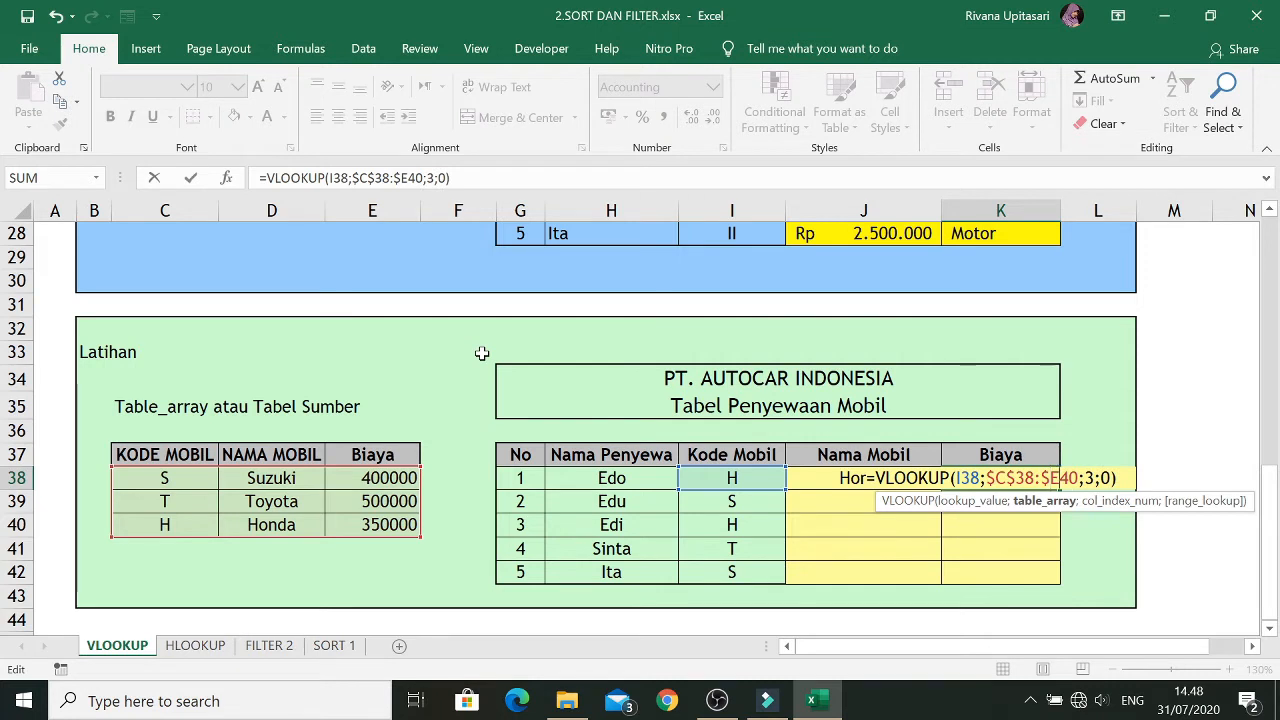
type("$")
key("Return")
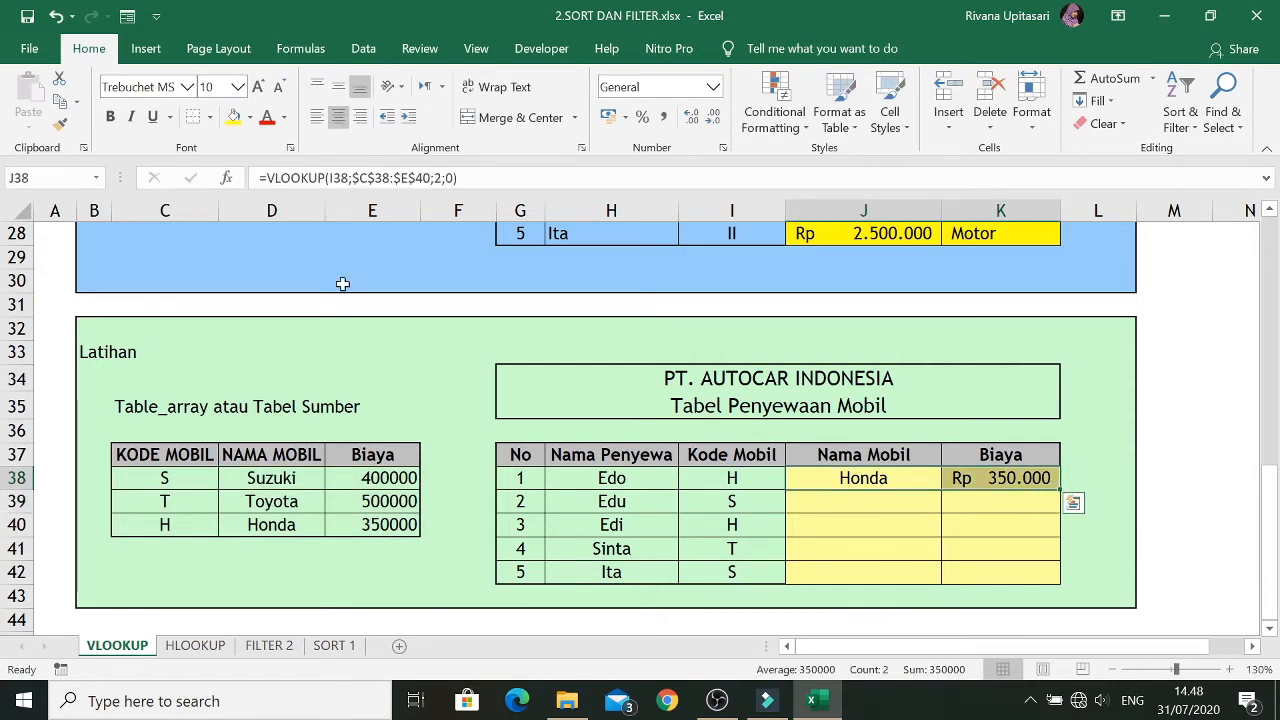
Fill the Nama Mobil and Biaya formulas from J38:K38 down through row 42
left_click_drag(1061, 491, 1062, 584)
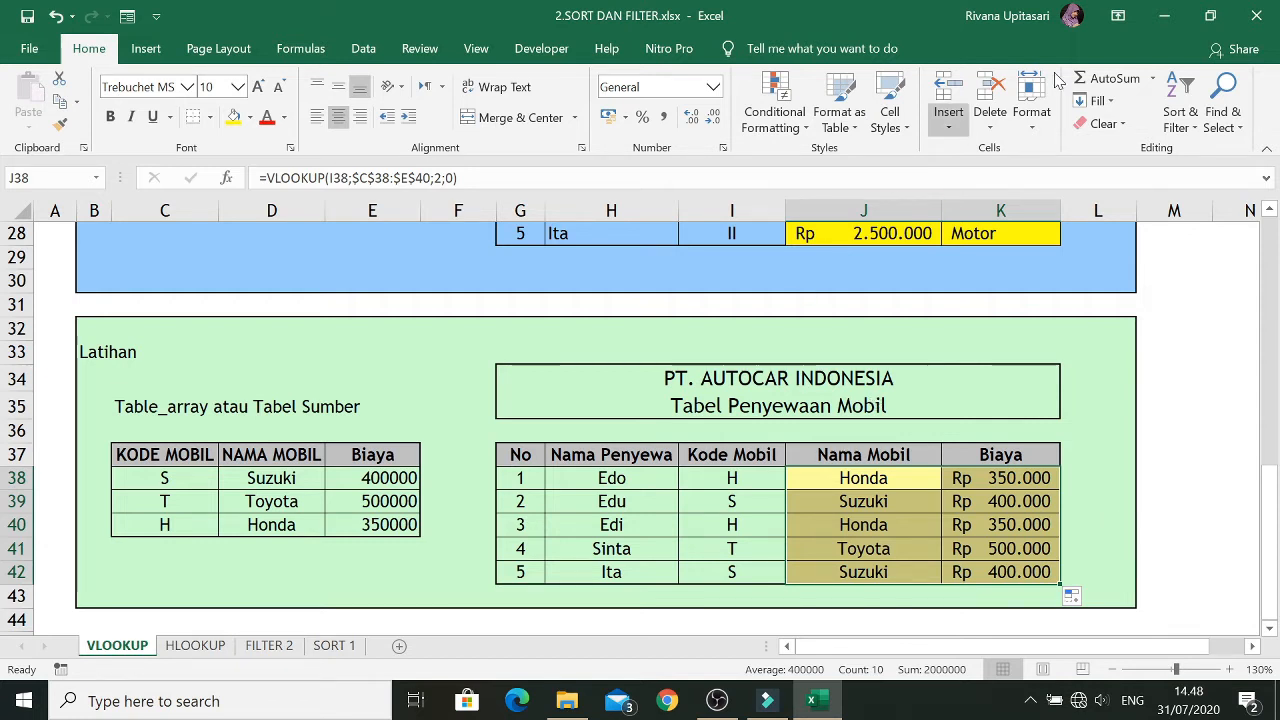
Close 2.SORT DAN FILTER.xlsx with its changes saved and open 3.Fungsi Date Time.xlsx at its DATEDIF table
left_click(1258, 10)
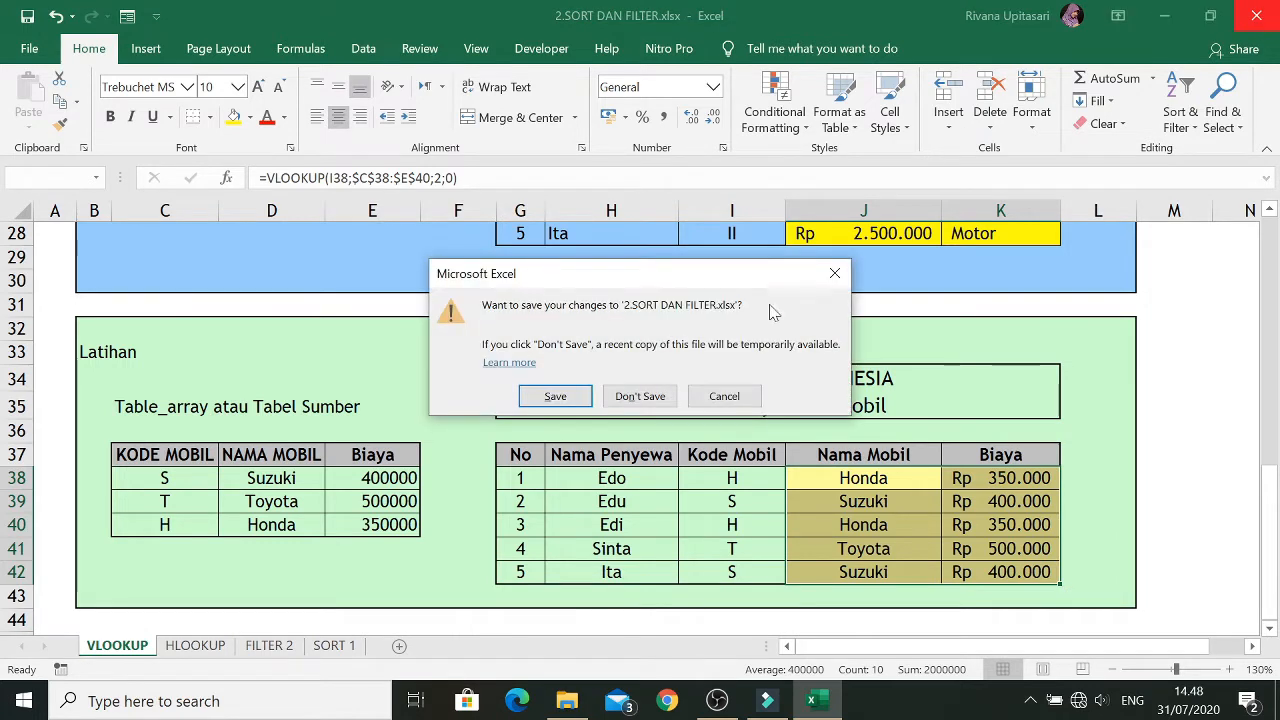
left_click(560, 397)
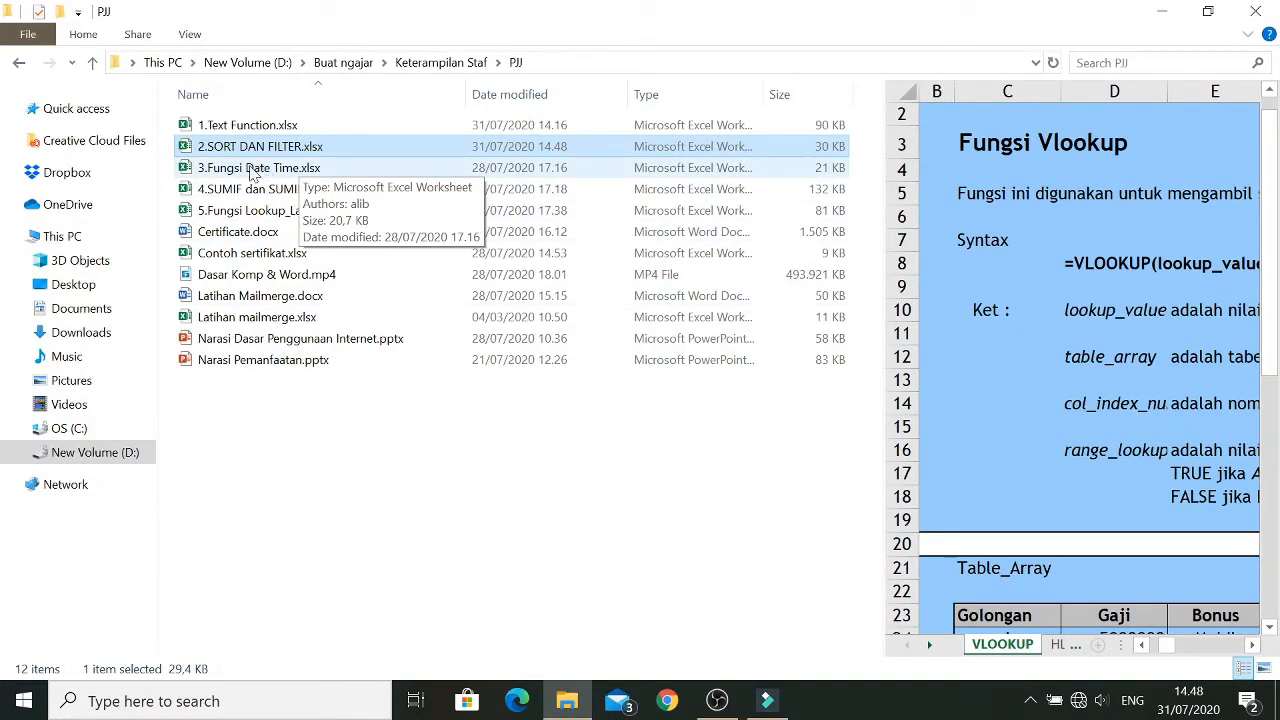
left_click(276, 170)
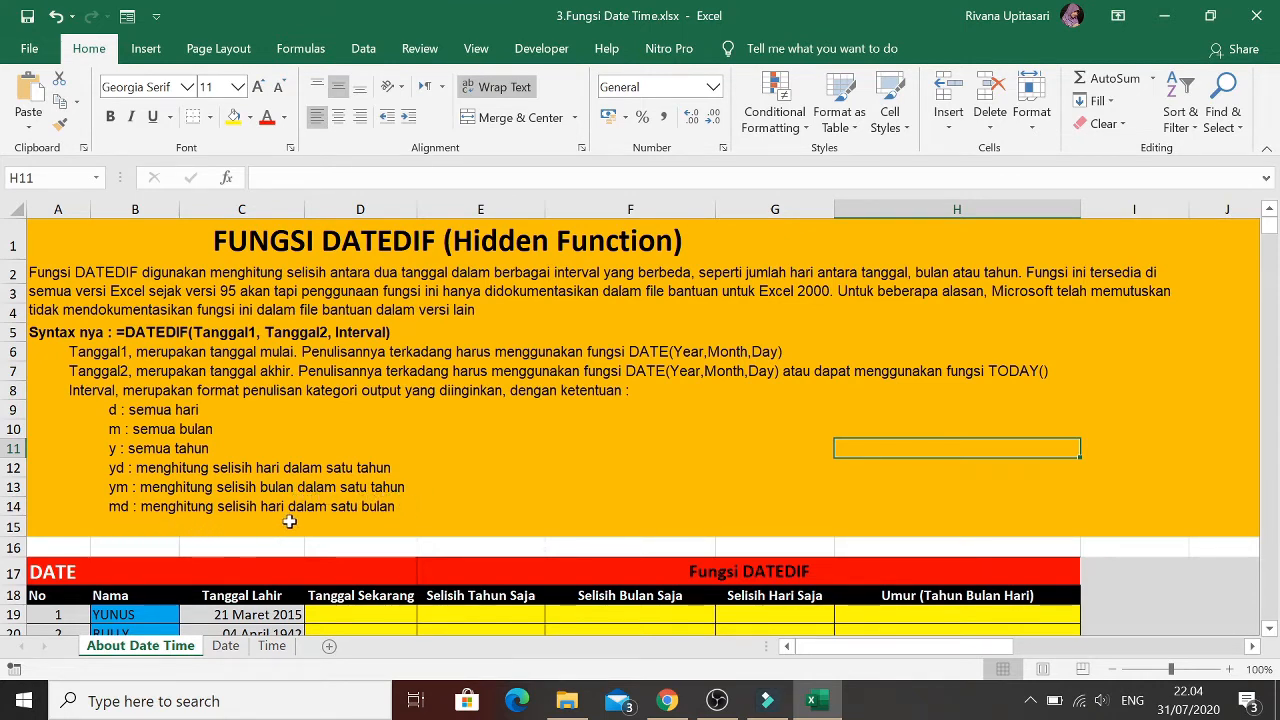
scroll(493, 501, "down", 3)
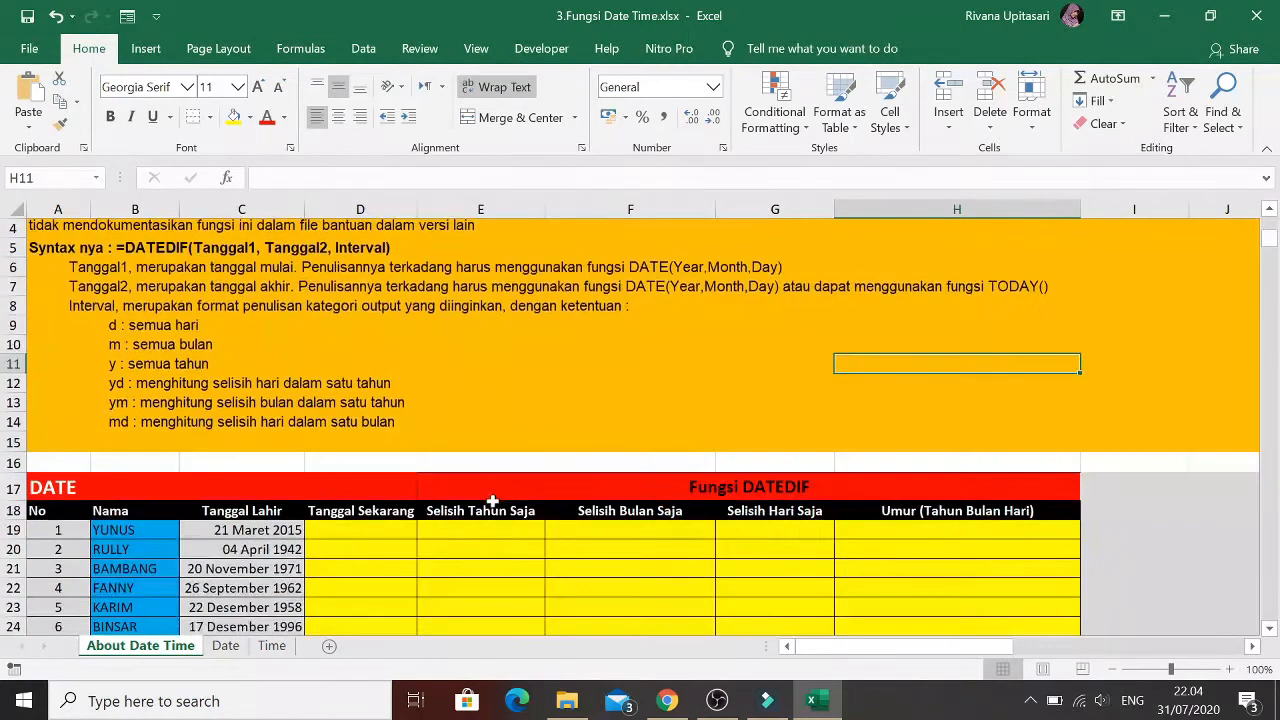
Enter =TODAY() in D19 as the first Tanggal Sekarang value of the DATEDIF table
scroll(493, 501, "down", 2)
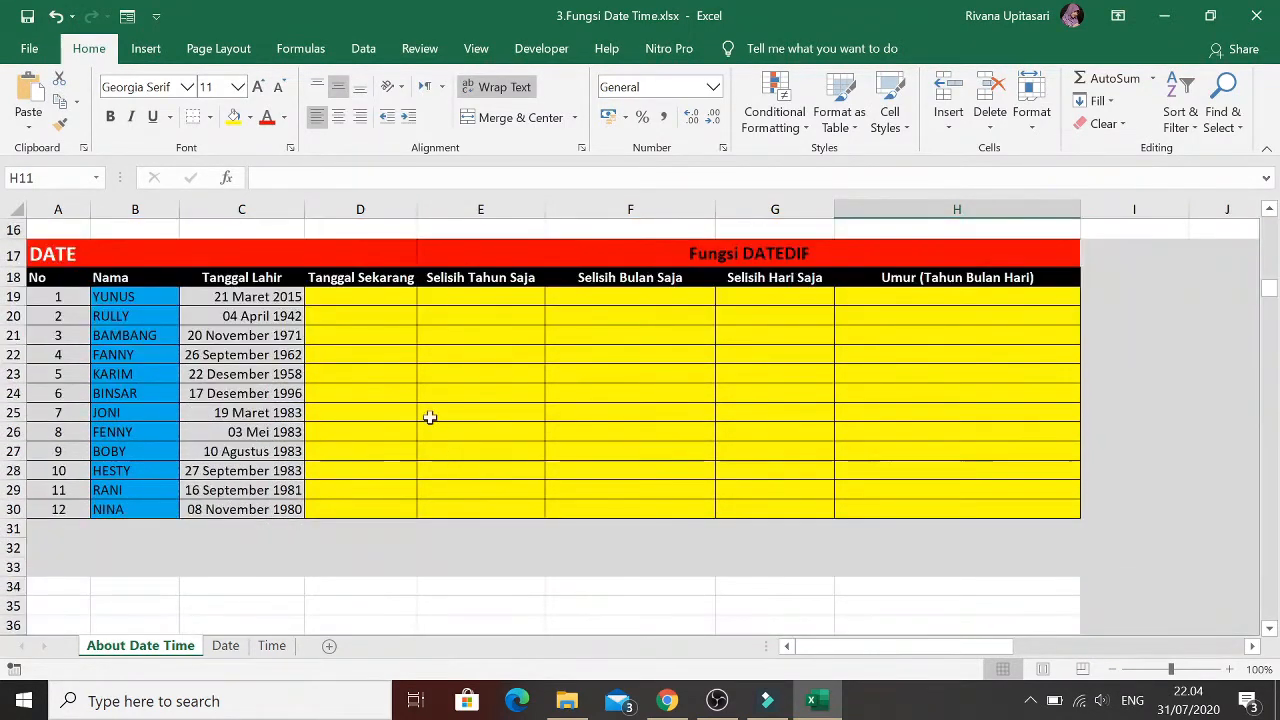
left_click(366, 297)
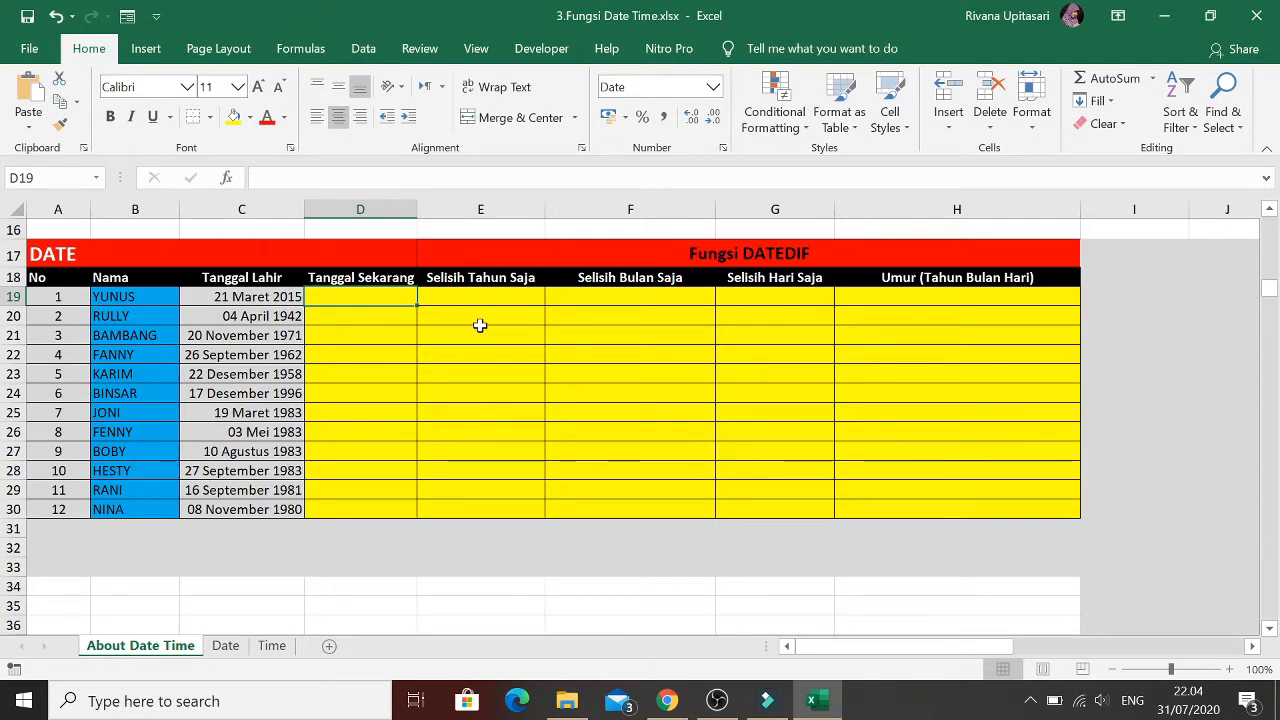
scroll(512, 364, "up", 4)
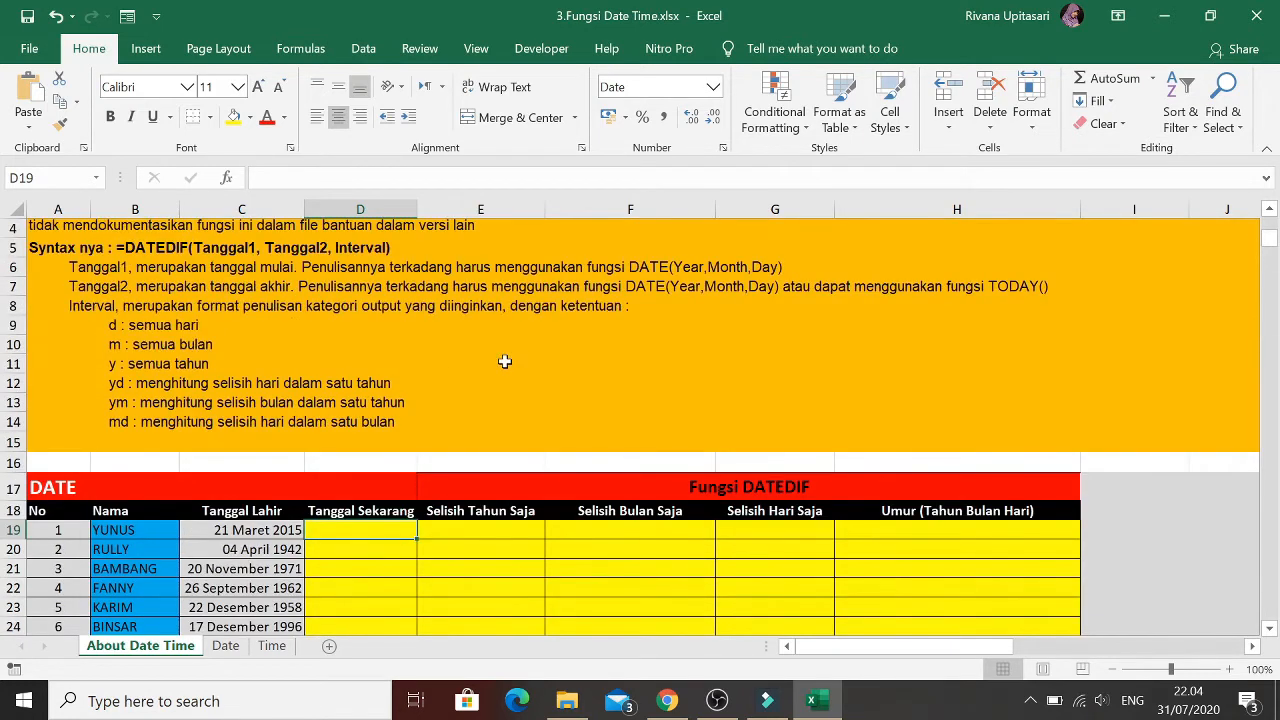
scroll(505, 361, "down", 2)
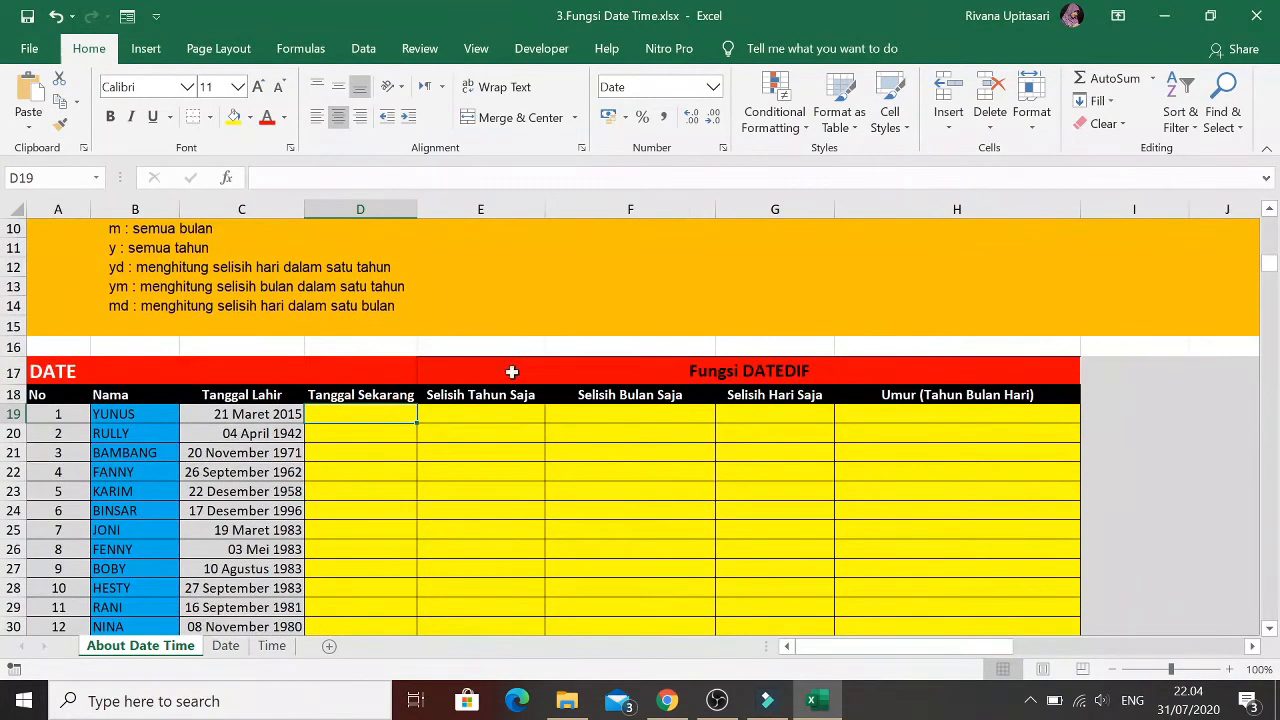
type("=")
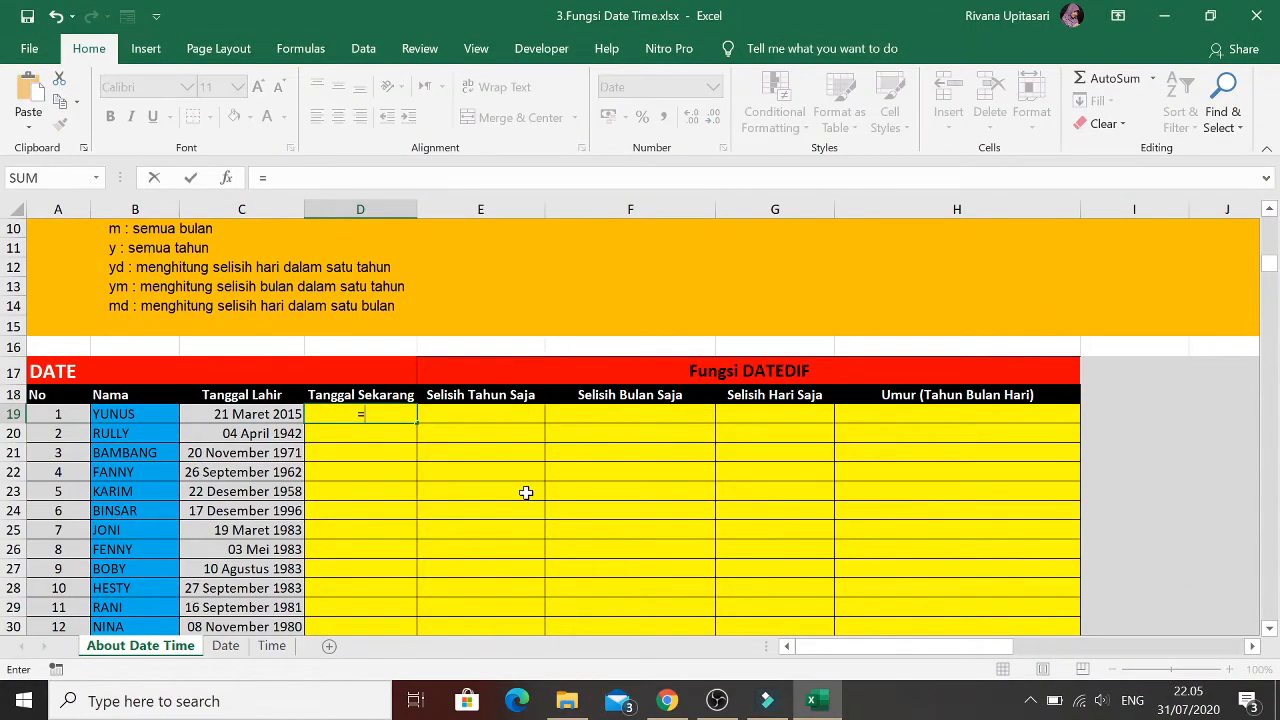
type("to")
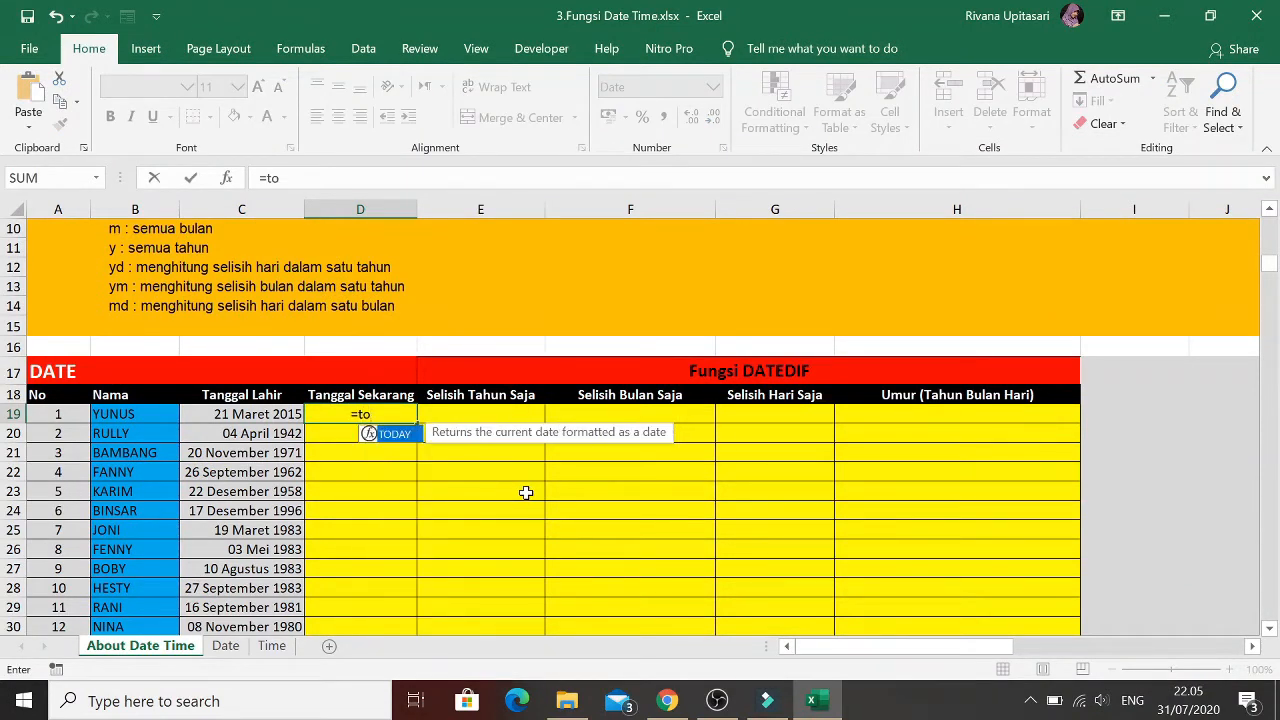
type("day")
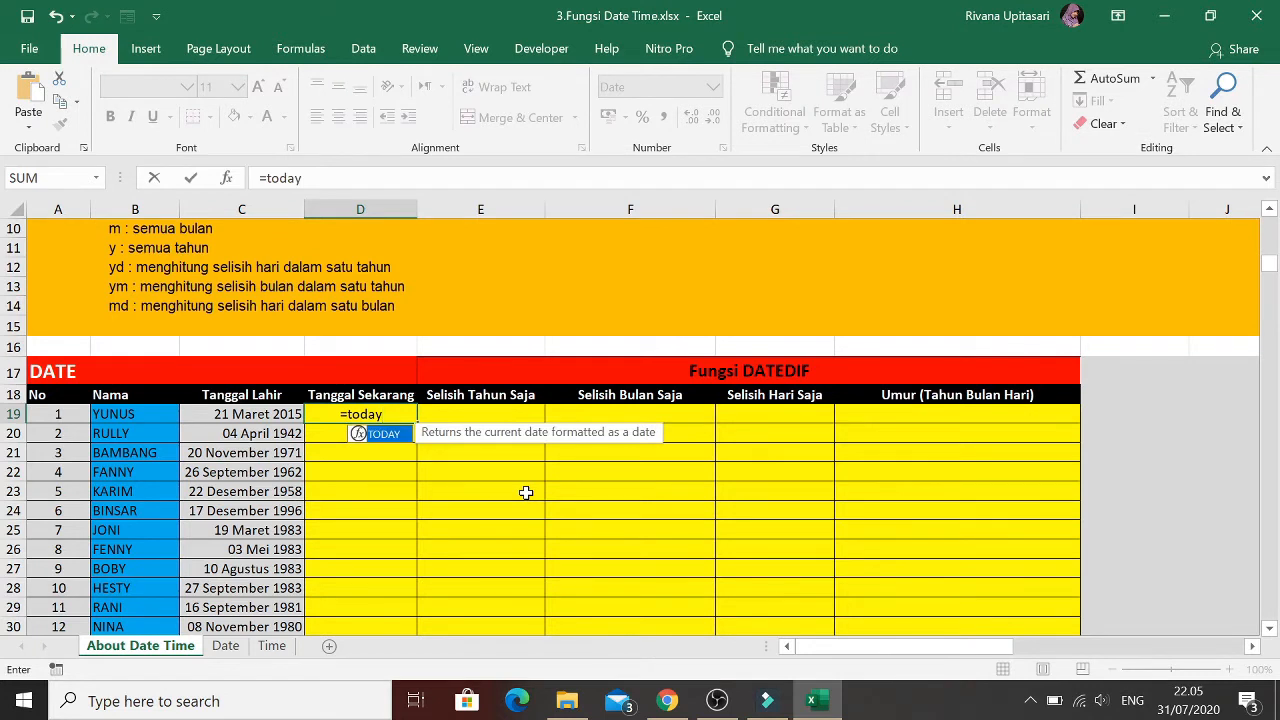
type("()")
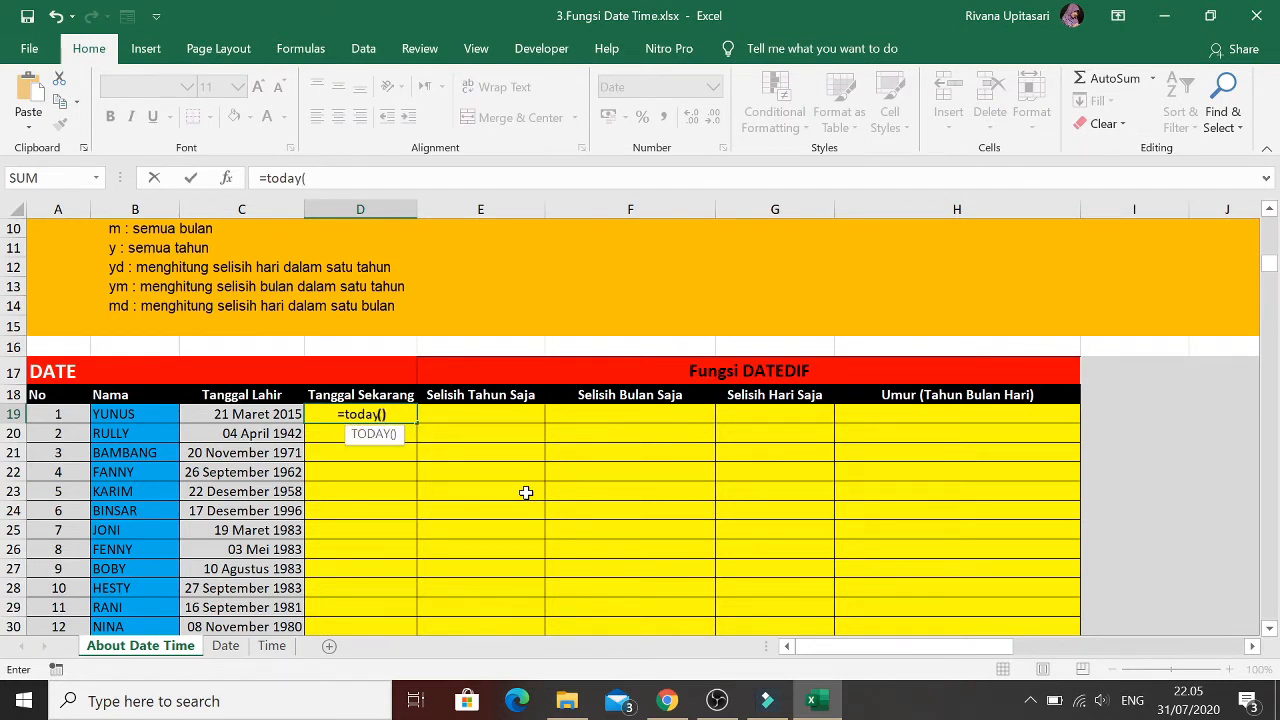
key("Return")
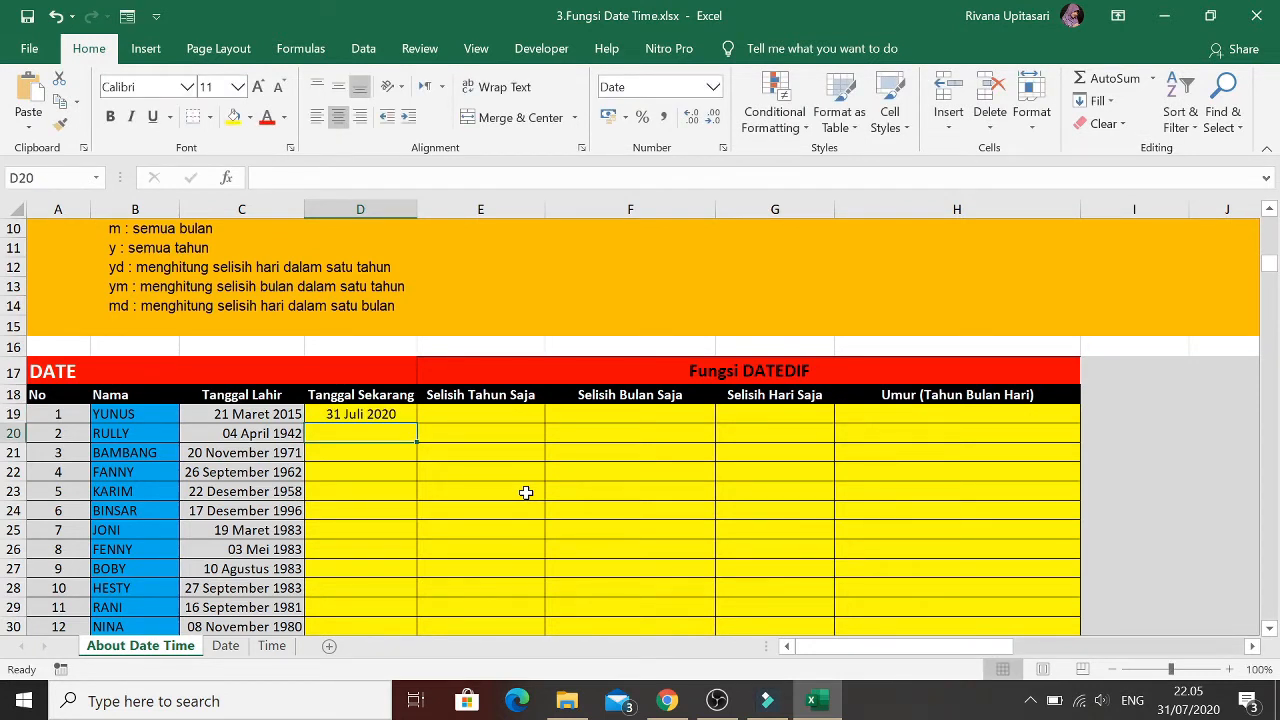
key("Up")
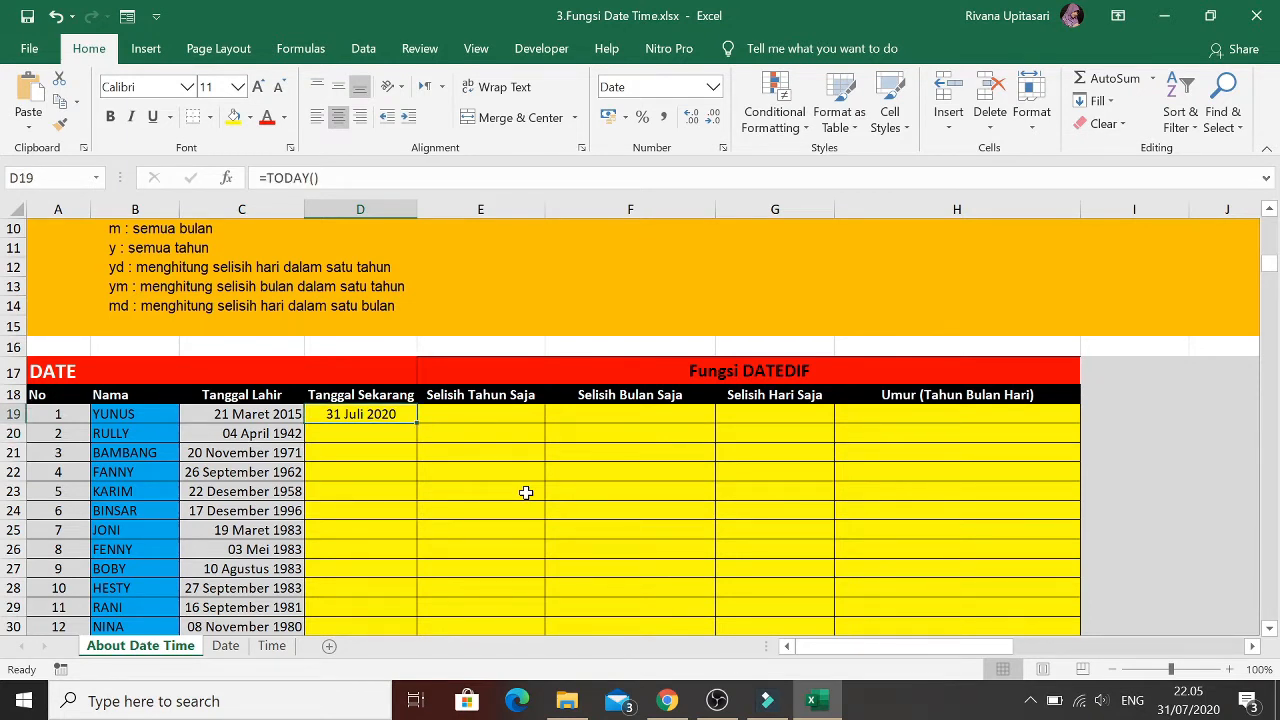
Enter =DATEDIF(C19;D19;"y") in E19 to calculate the Selisih Tahun Saja for the first row
key("Right")
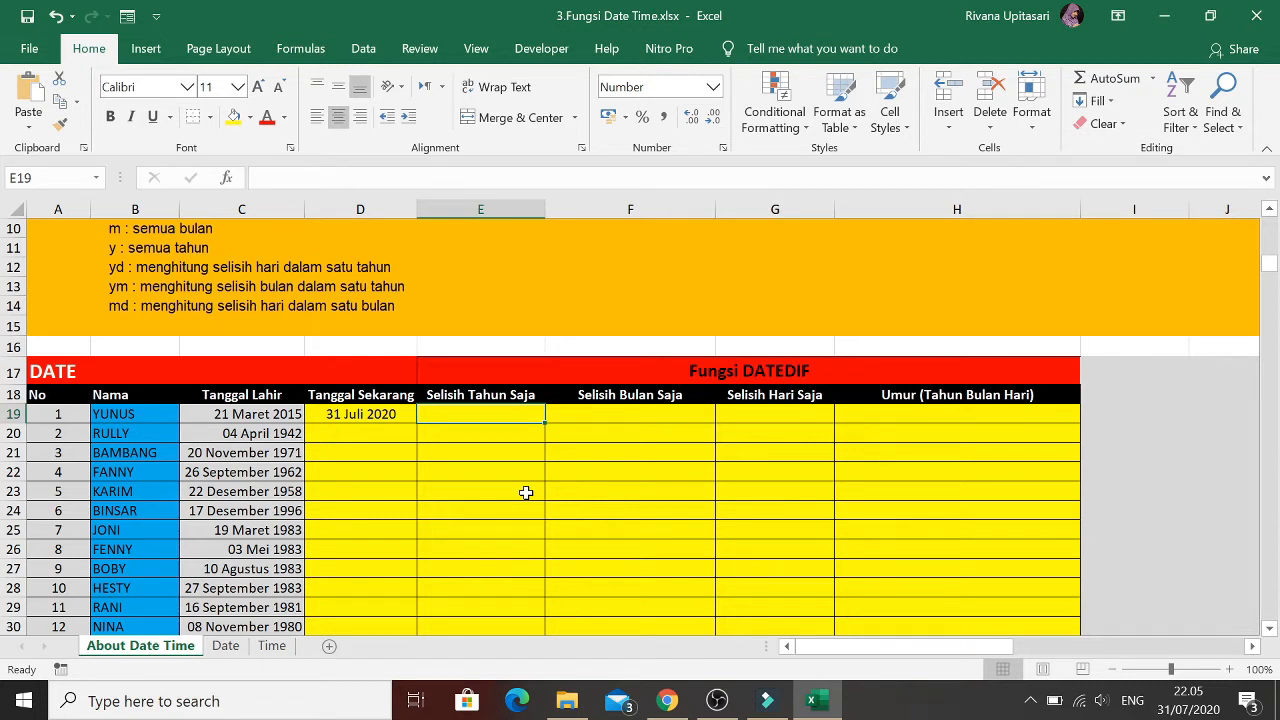
type("=date")
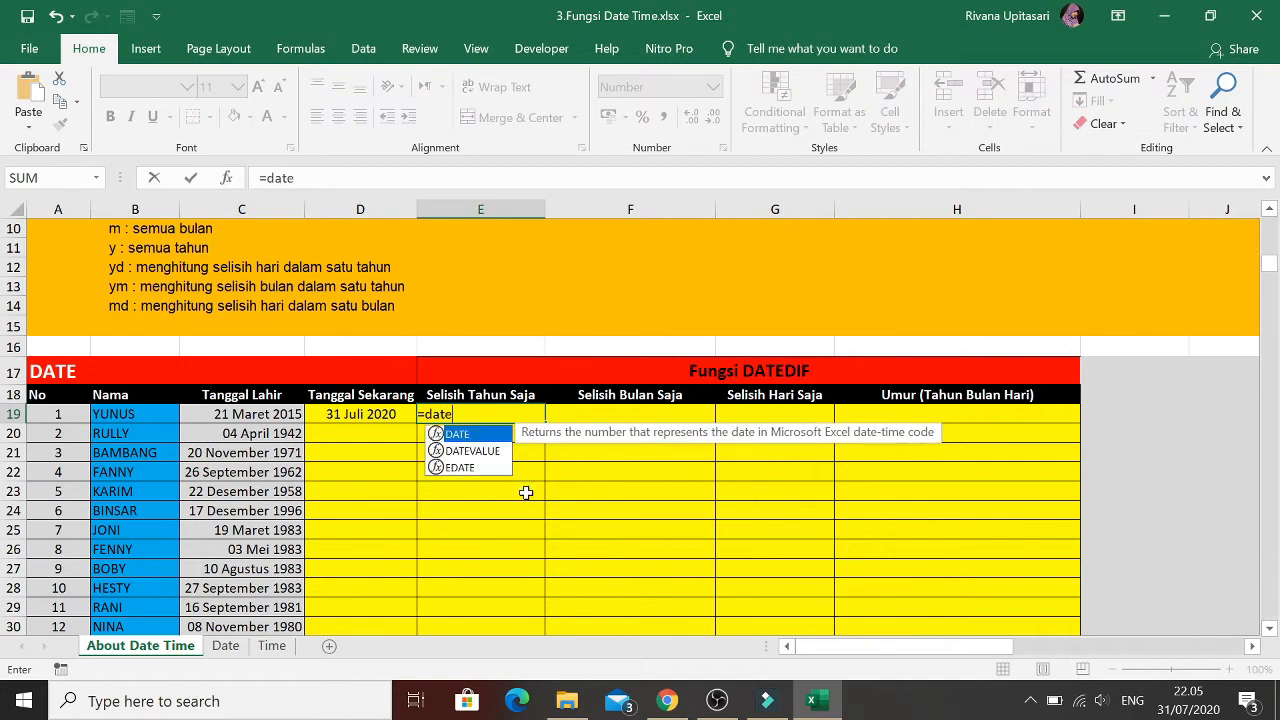
type("dif")
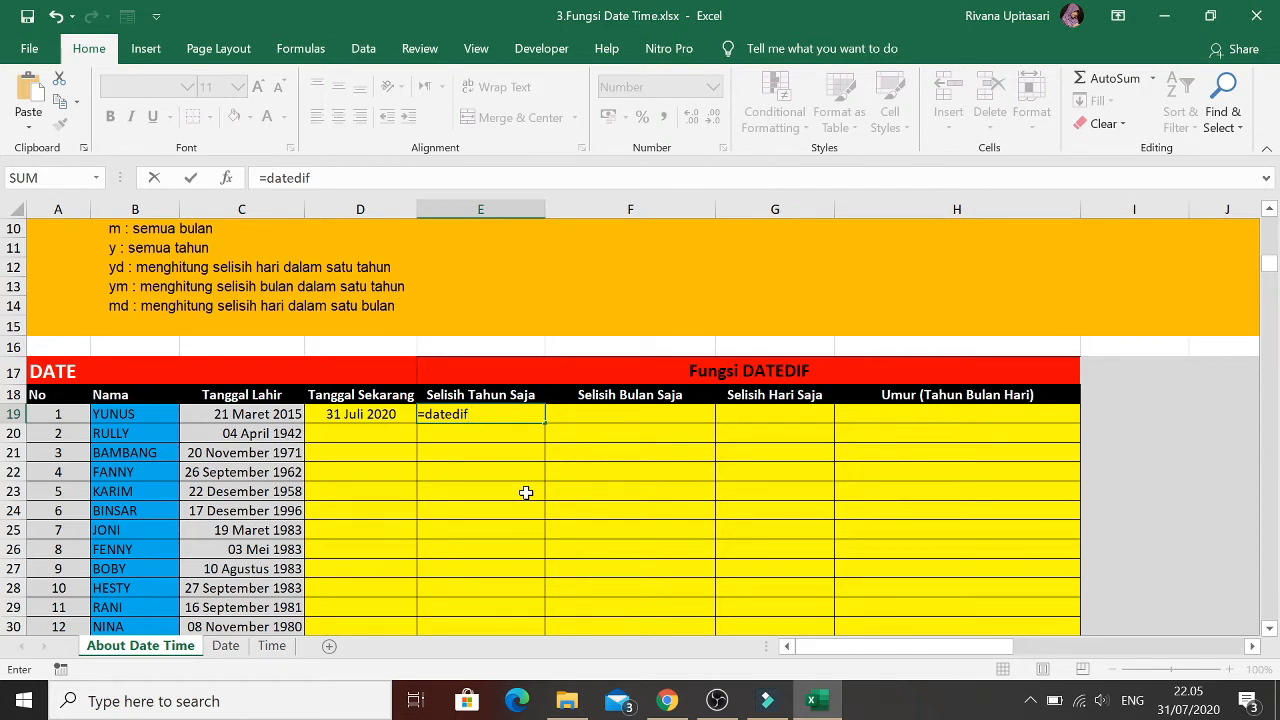
type("(")
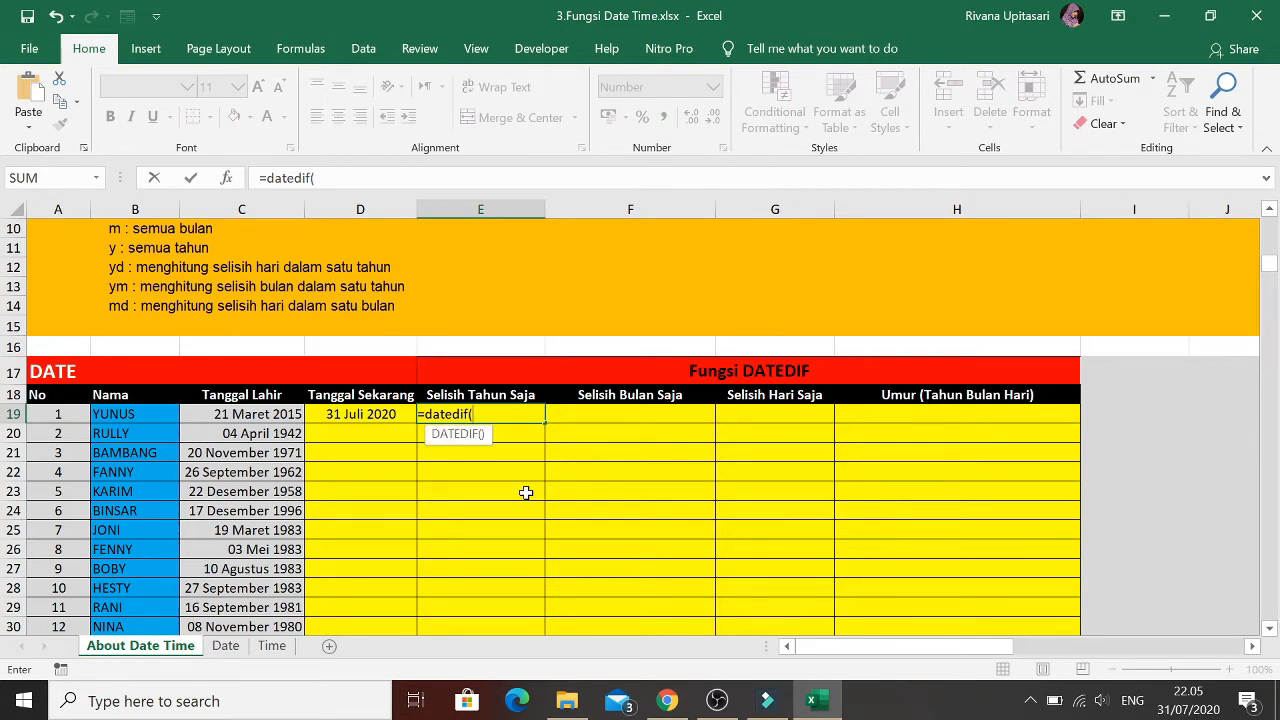
key("Left")
key("Left")
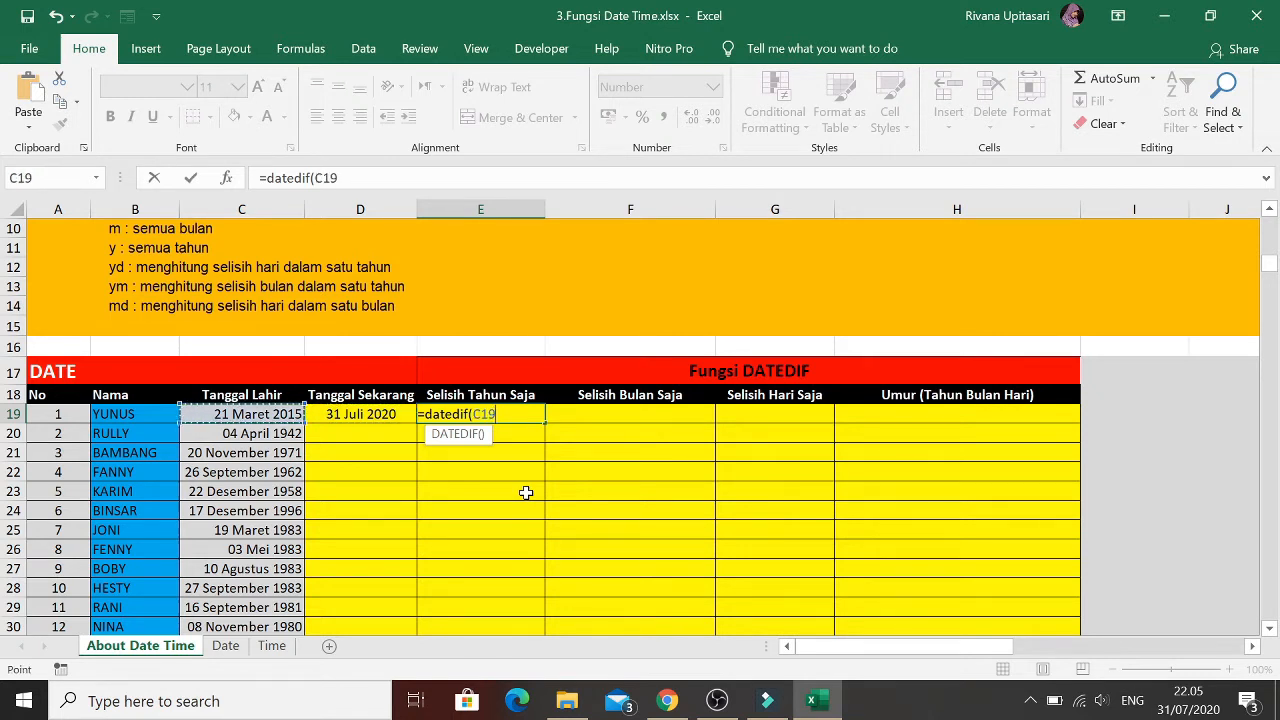
type(";")
key("Left")
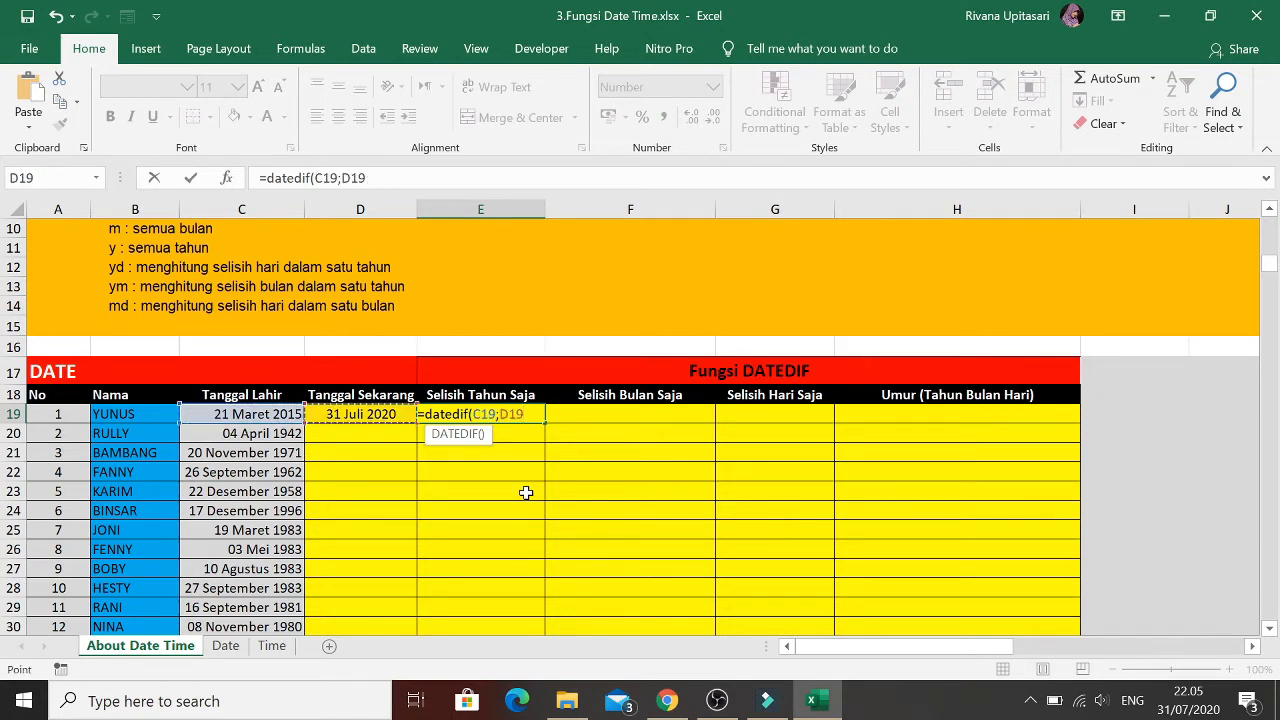
type(";")
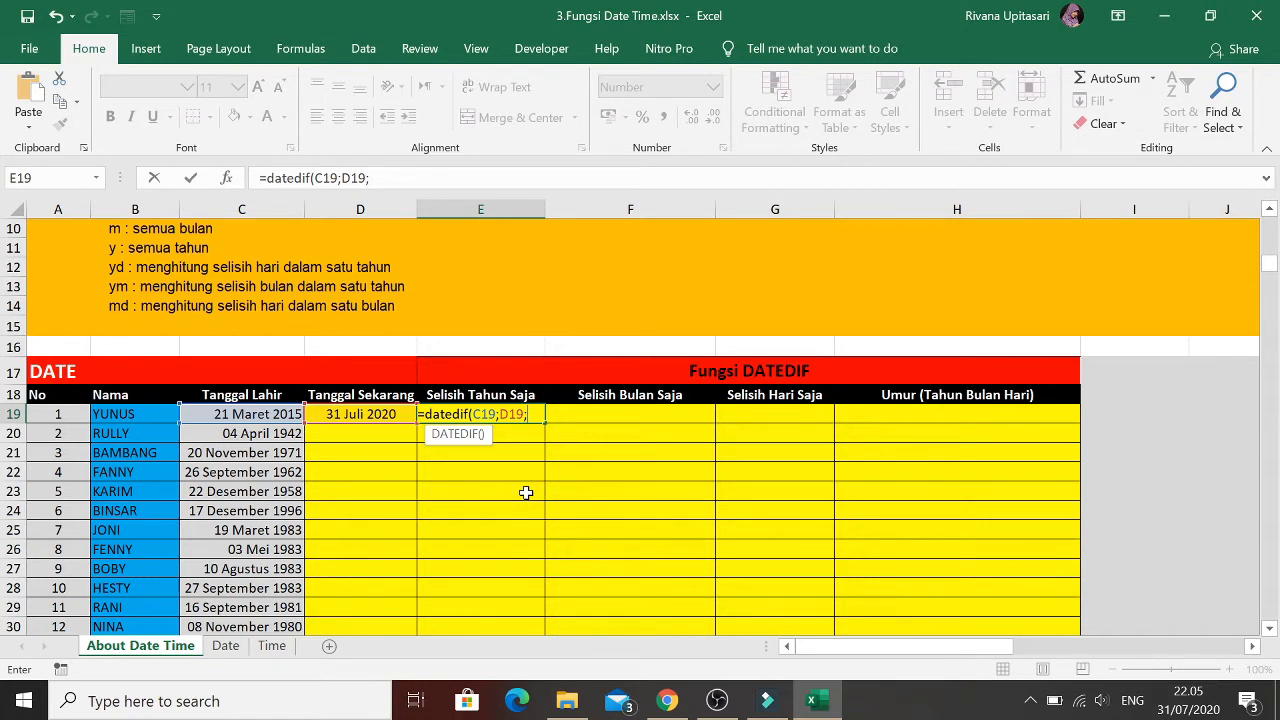
type("\"y\"")
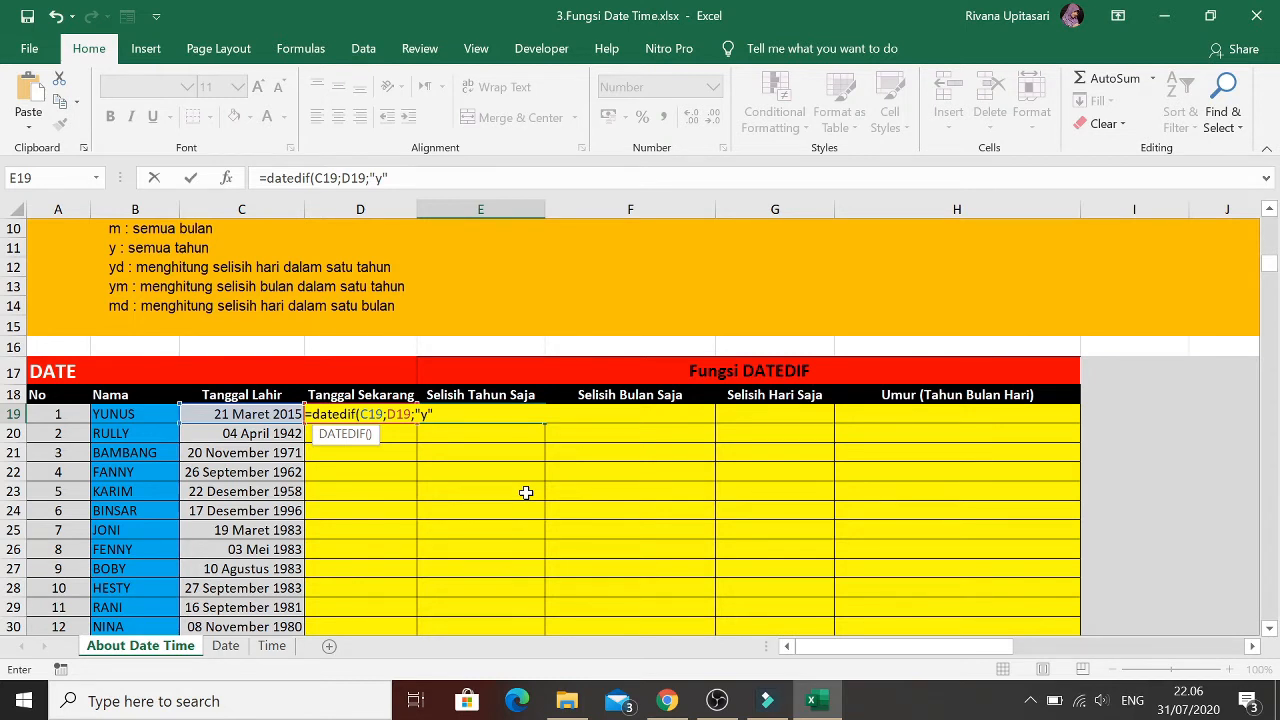
type(")")
key("Return")
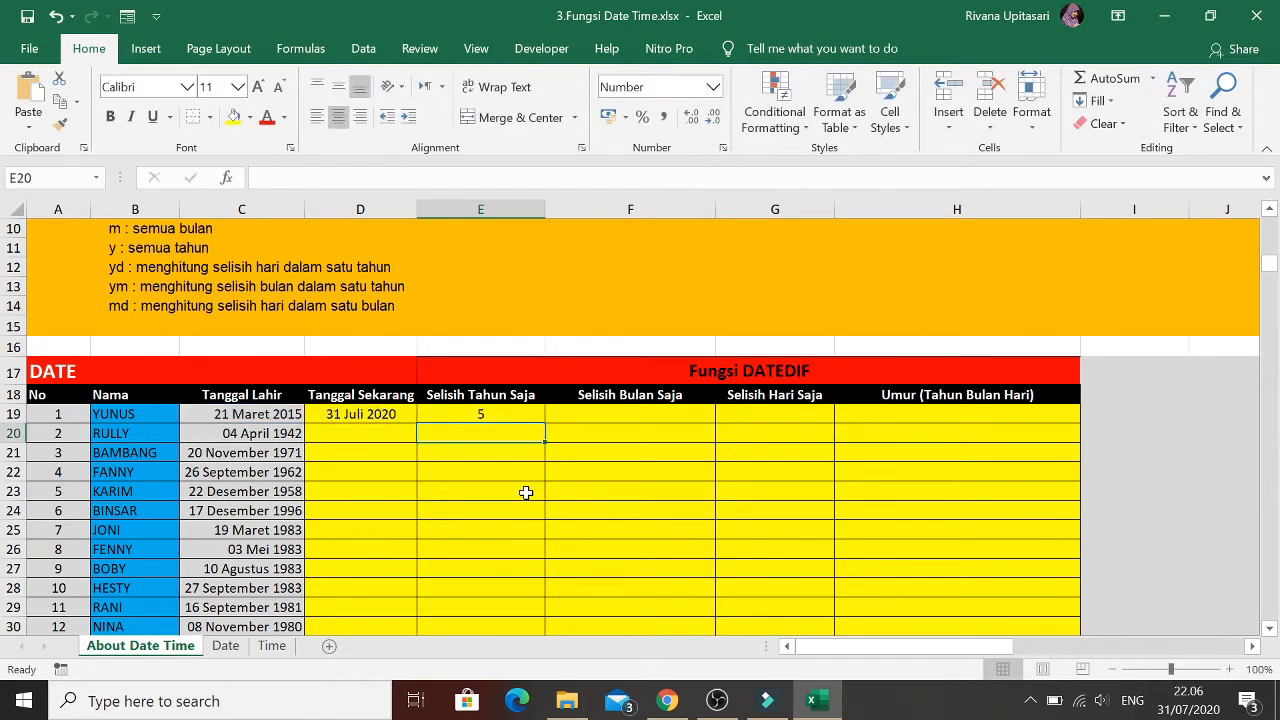
key("Up")
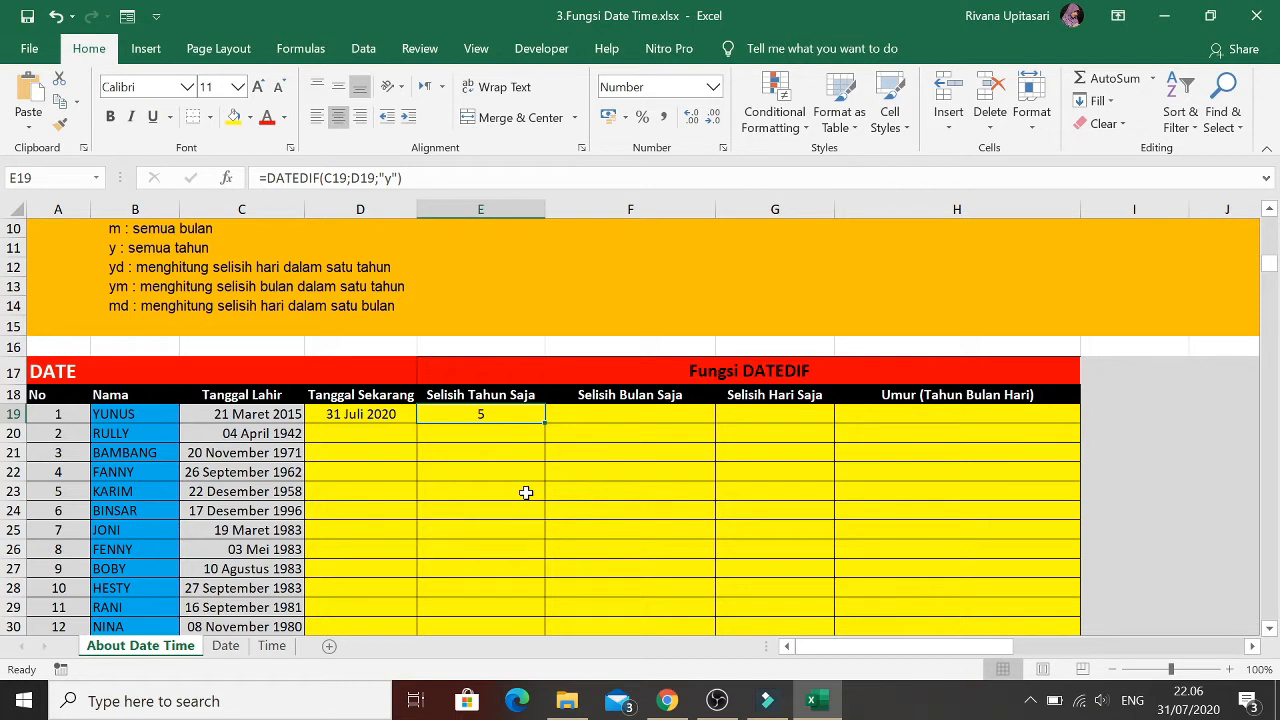
Enter =DATEDIF(C19;D19;"m") in F19 to calculate the Selisih Bulan Saja for the first row
key("Right")
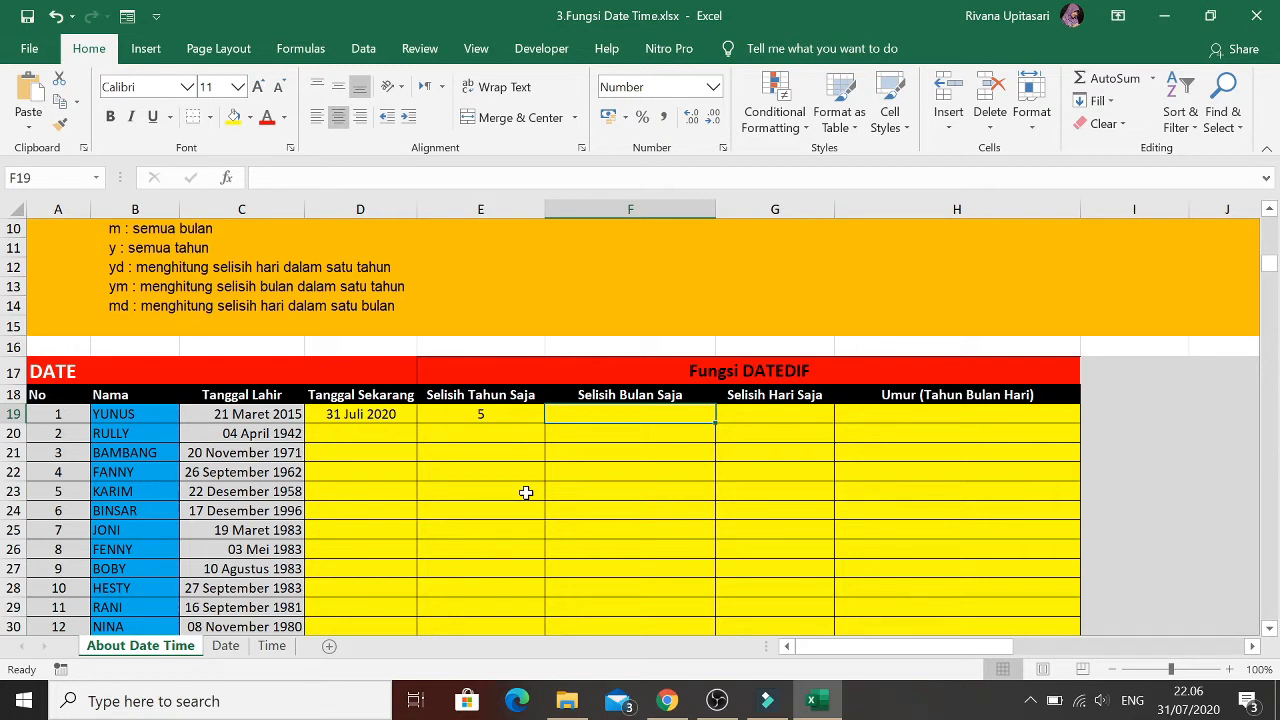
type("=")
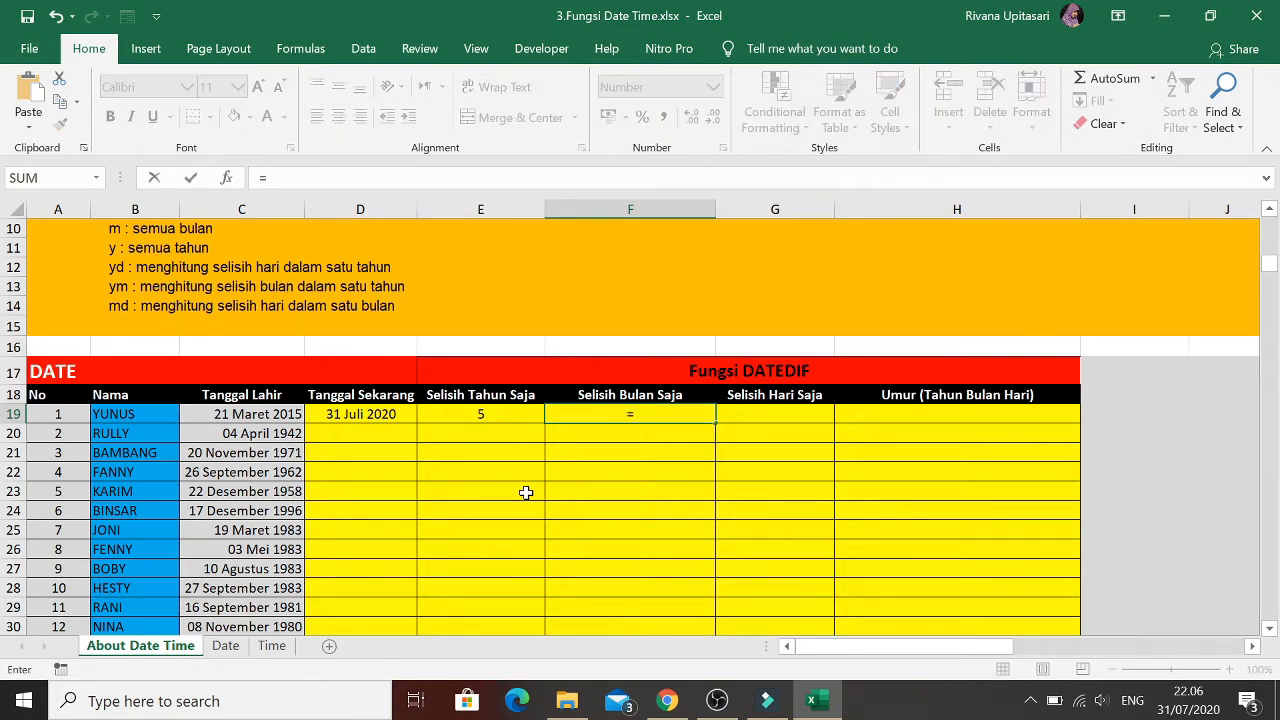
type("dat")
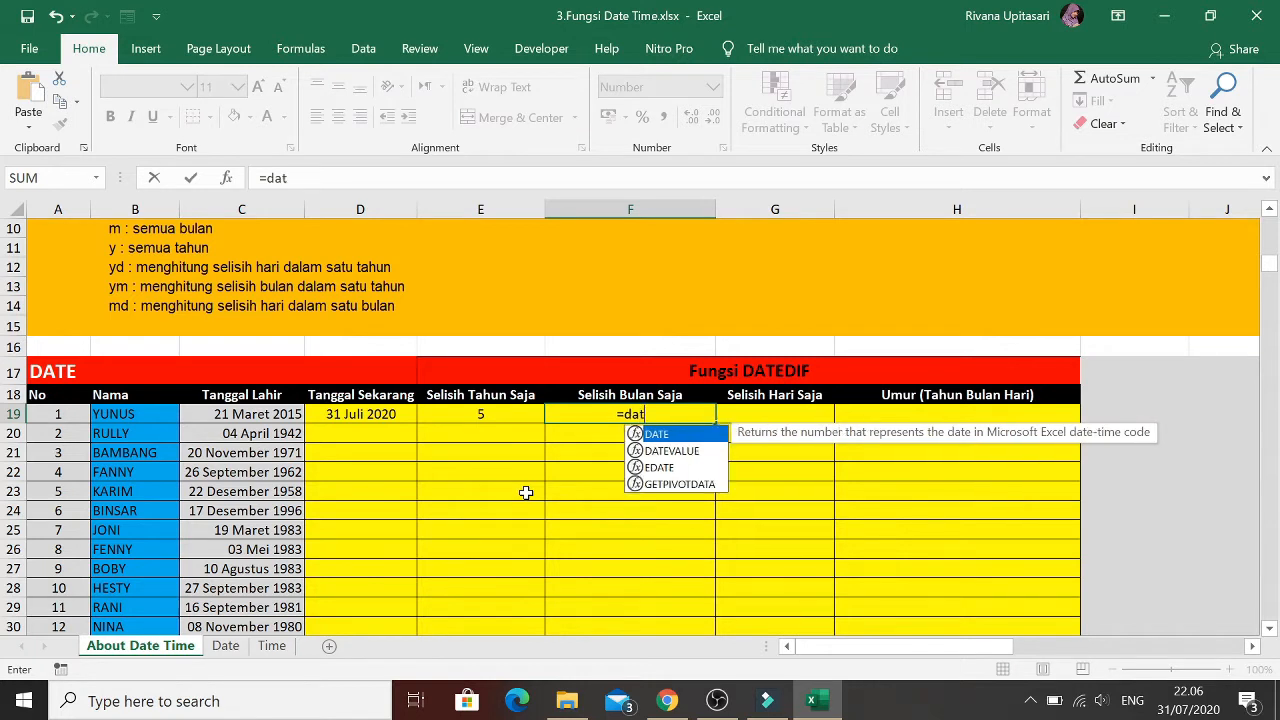
type("edif")
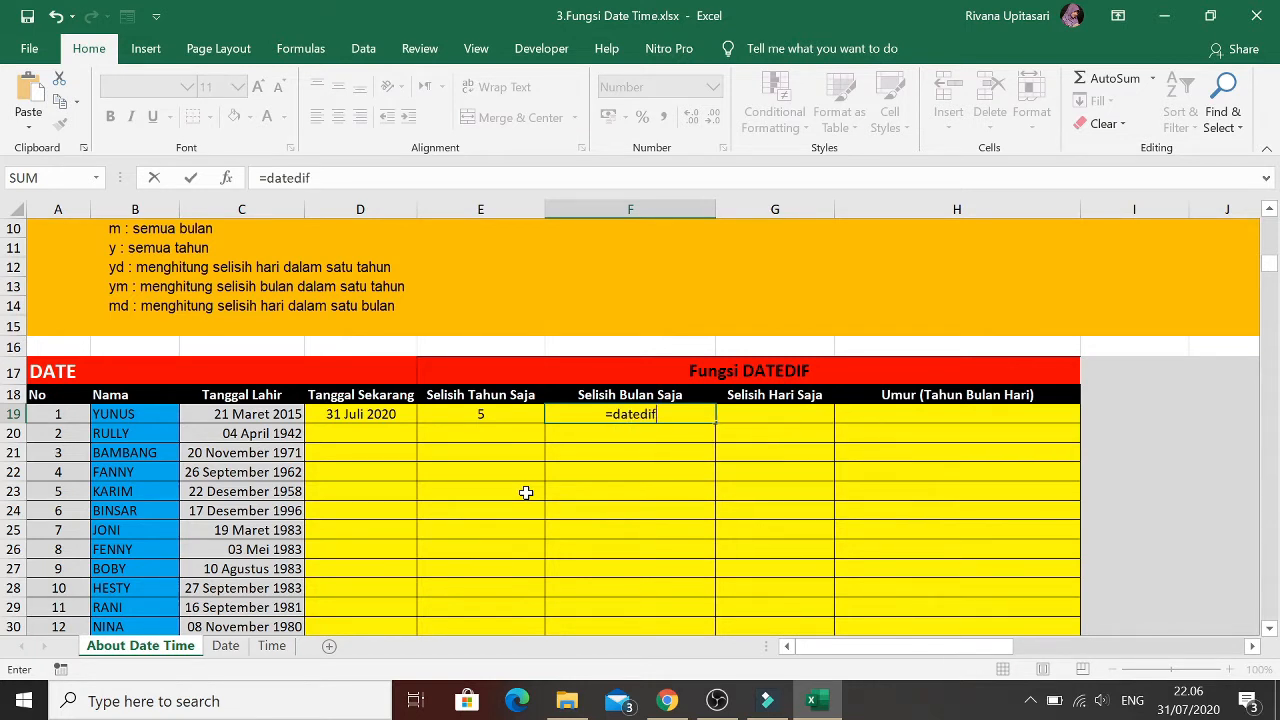
type("(")
key("Left")
key("Left")
key("Left")
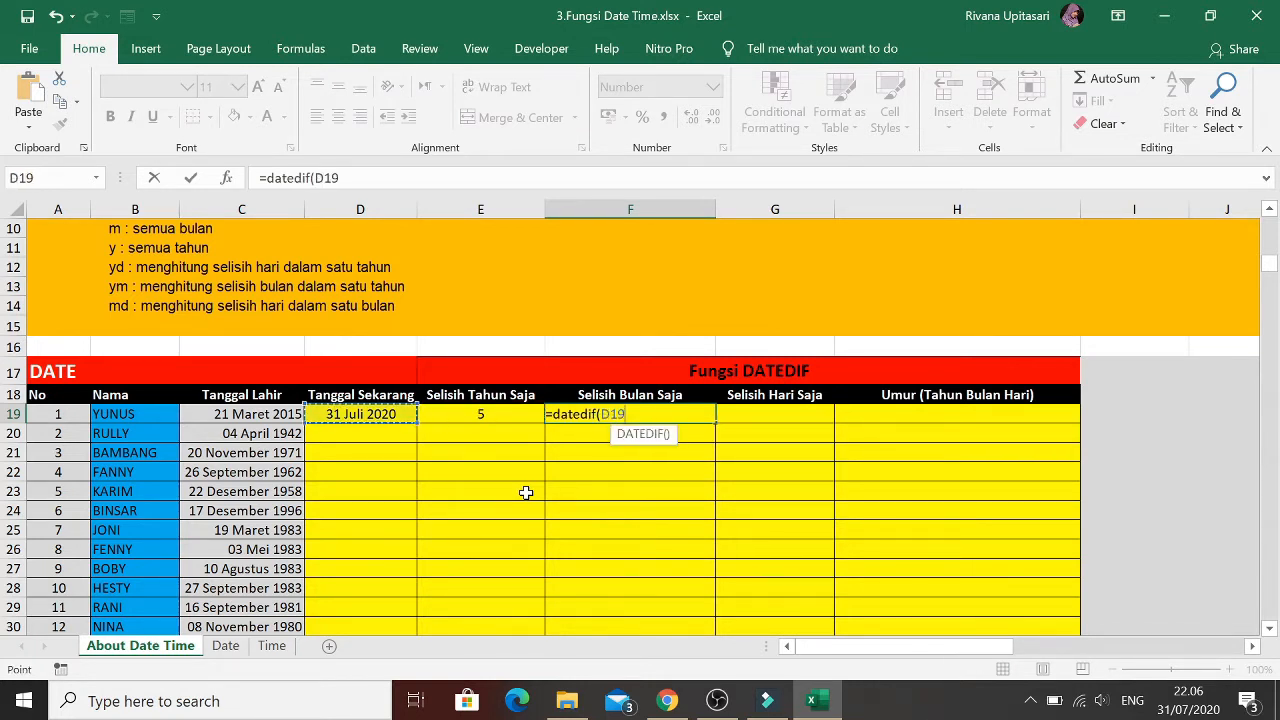
type(";")
key("Left")
key("Left")
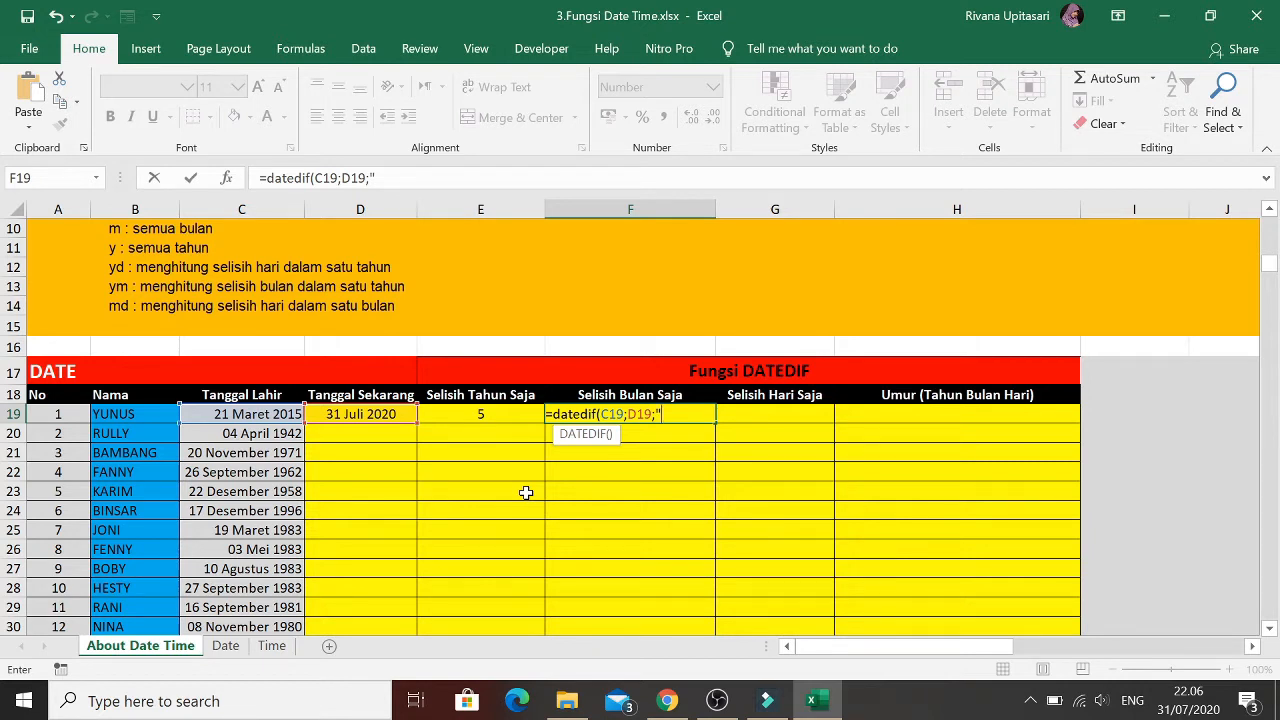
type("m\")")
key("Return")
key("Up")
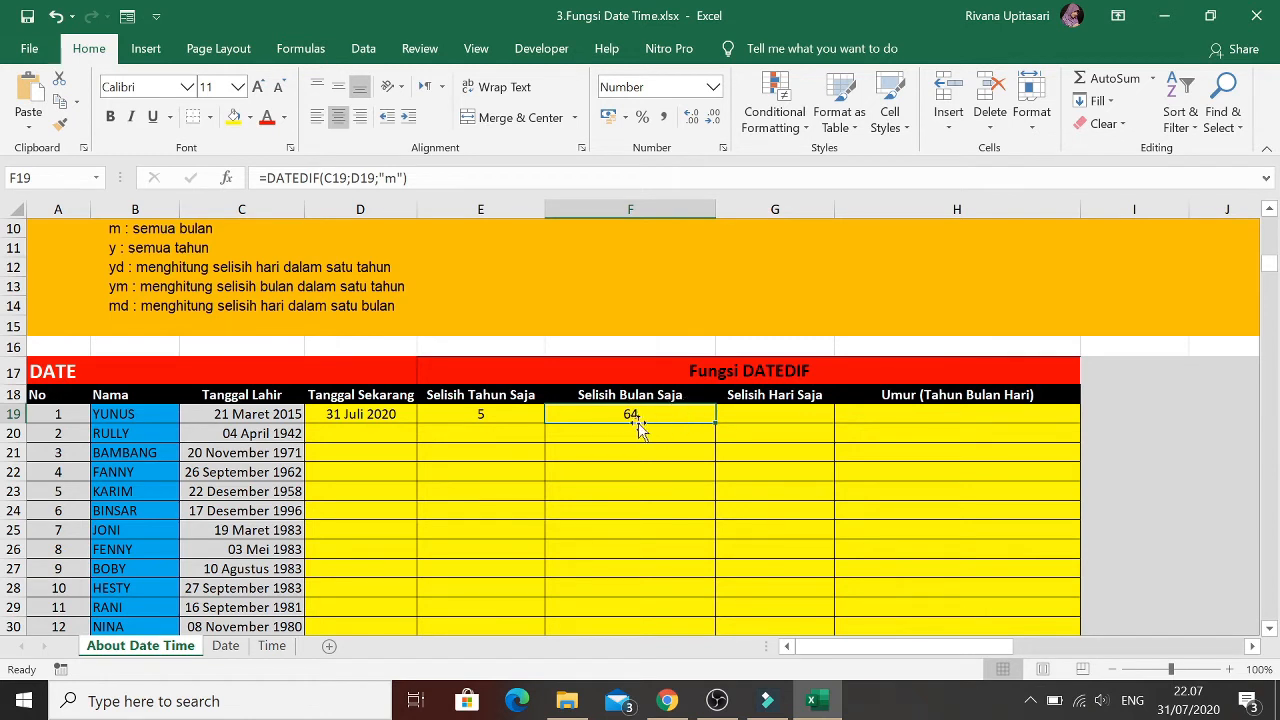
Enter =DATEDIF(C19;D19;"d") in G19 to calculate the Selisih Hari Saja for the first row
left_click(806, 417)
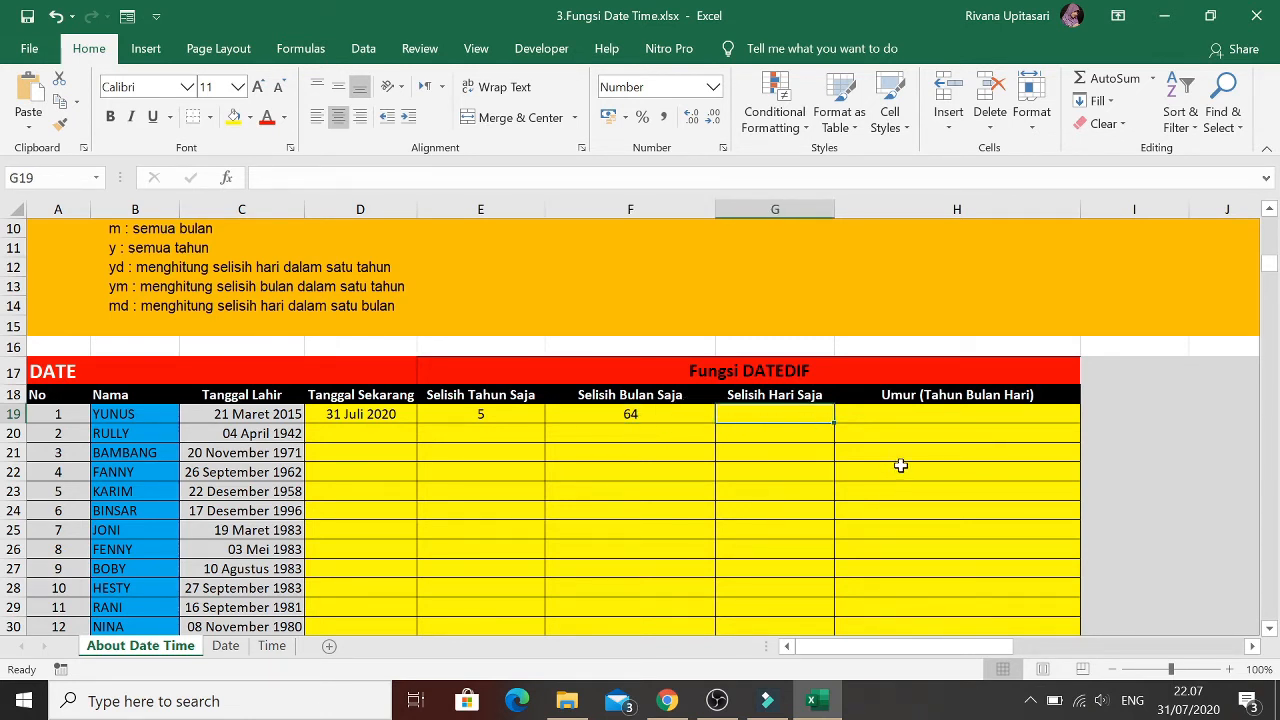
type("=")
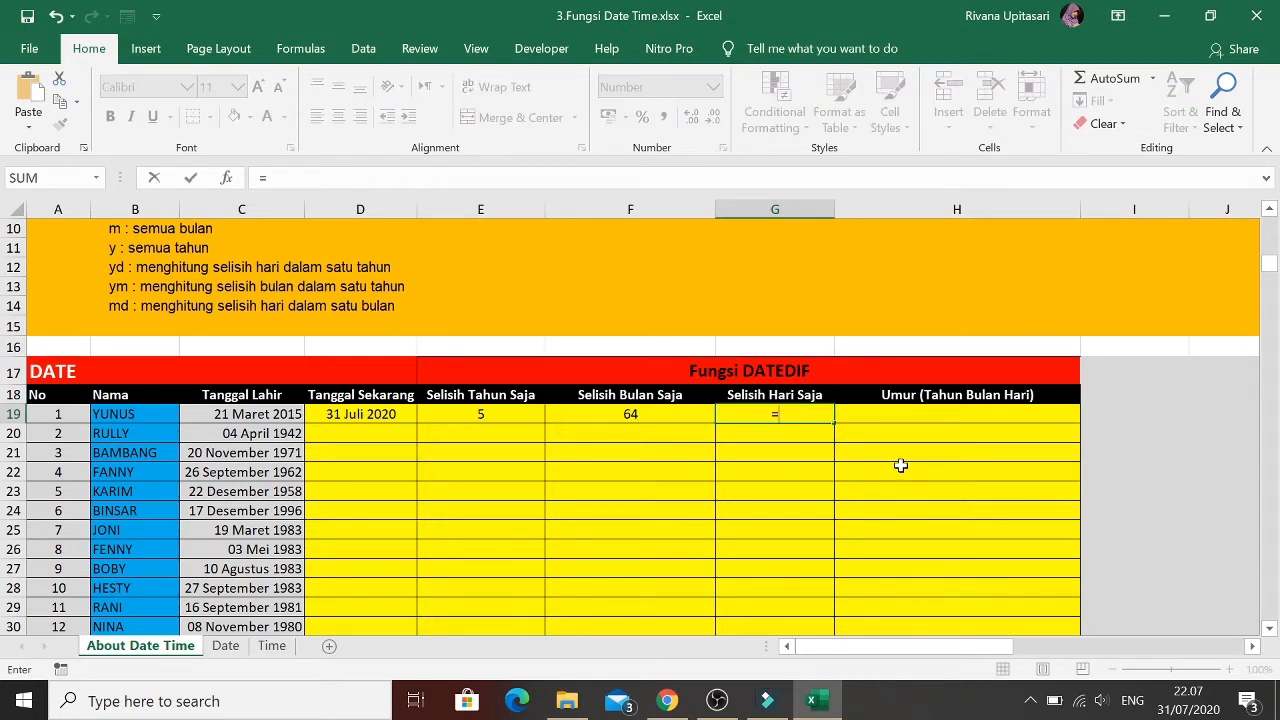
type("datedif(")
key("Left")
key("Left")
key("Left")
key("Left")
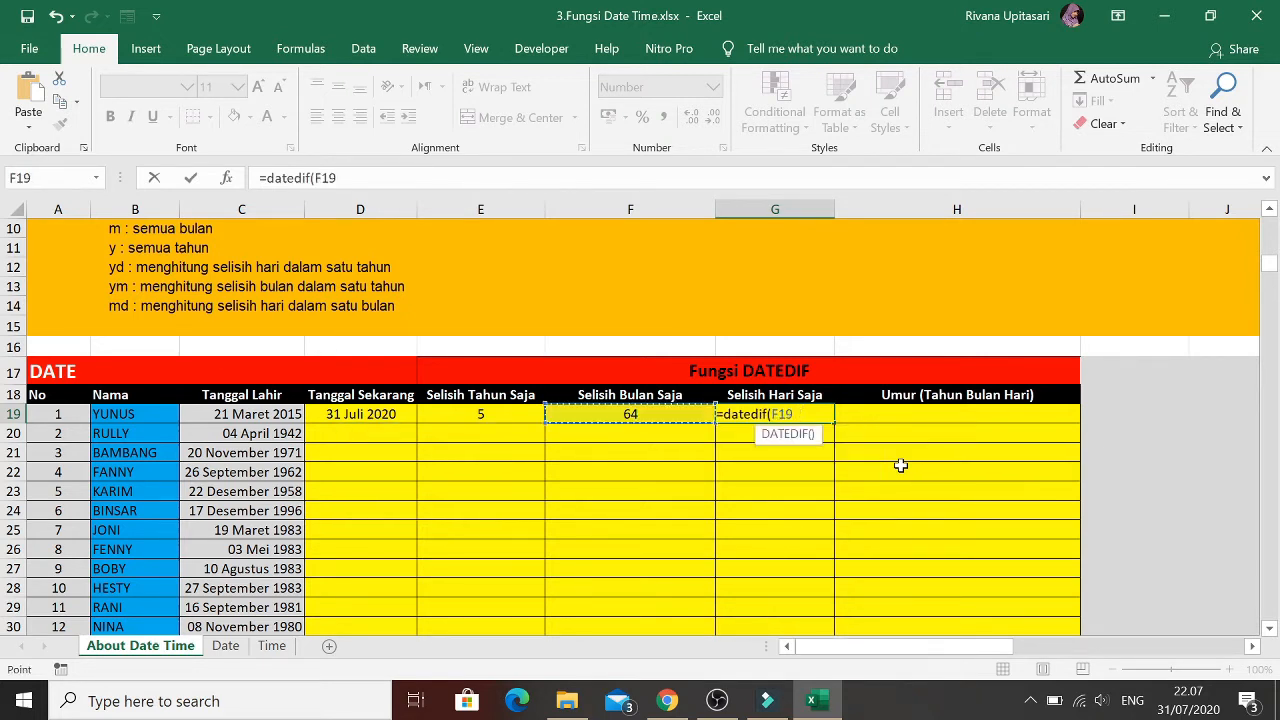
type(";")
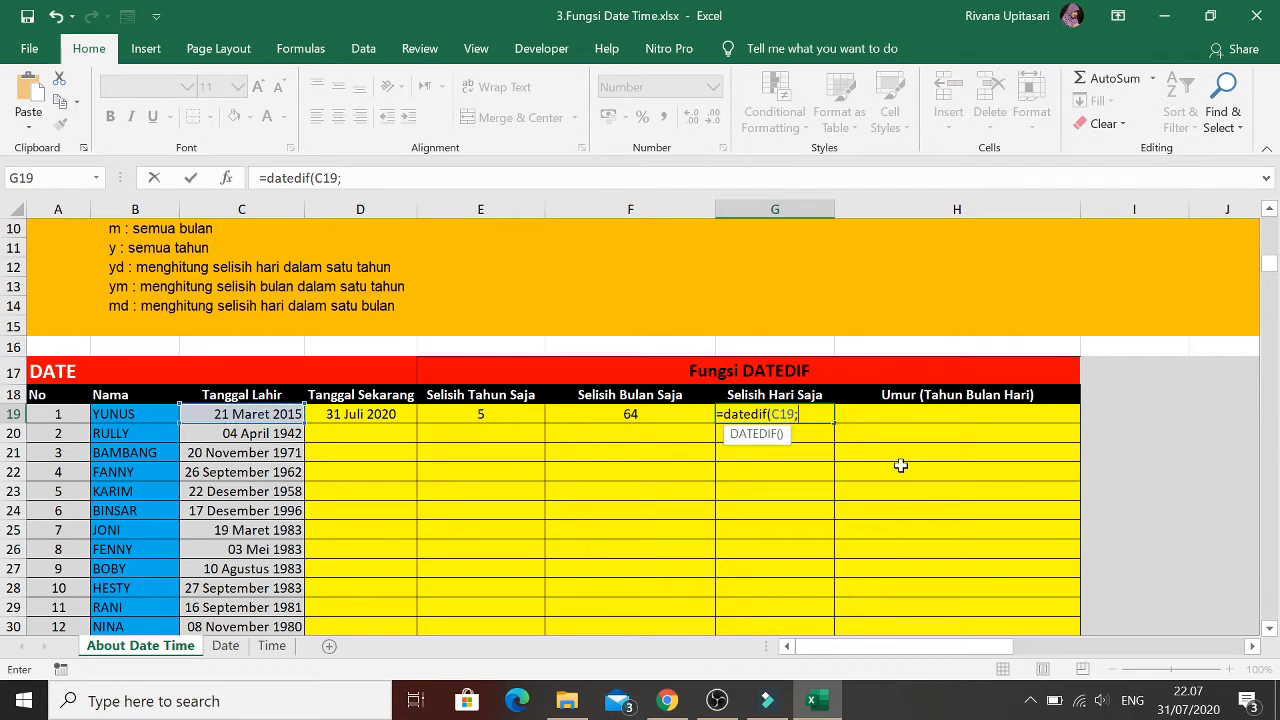
key("Left")
key("Left")
key("Left")
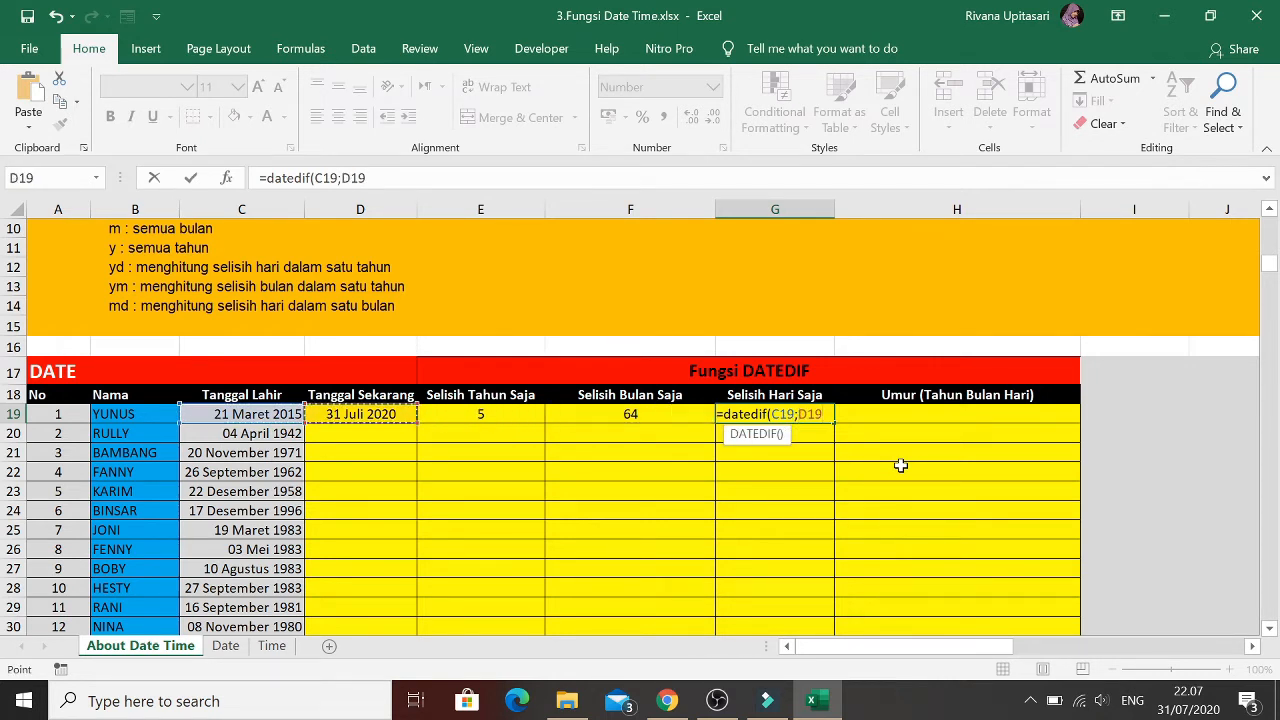
type(";\"")
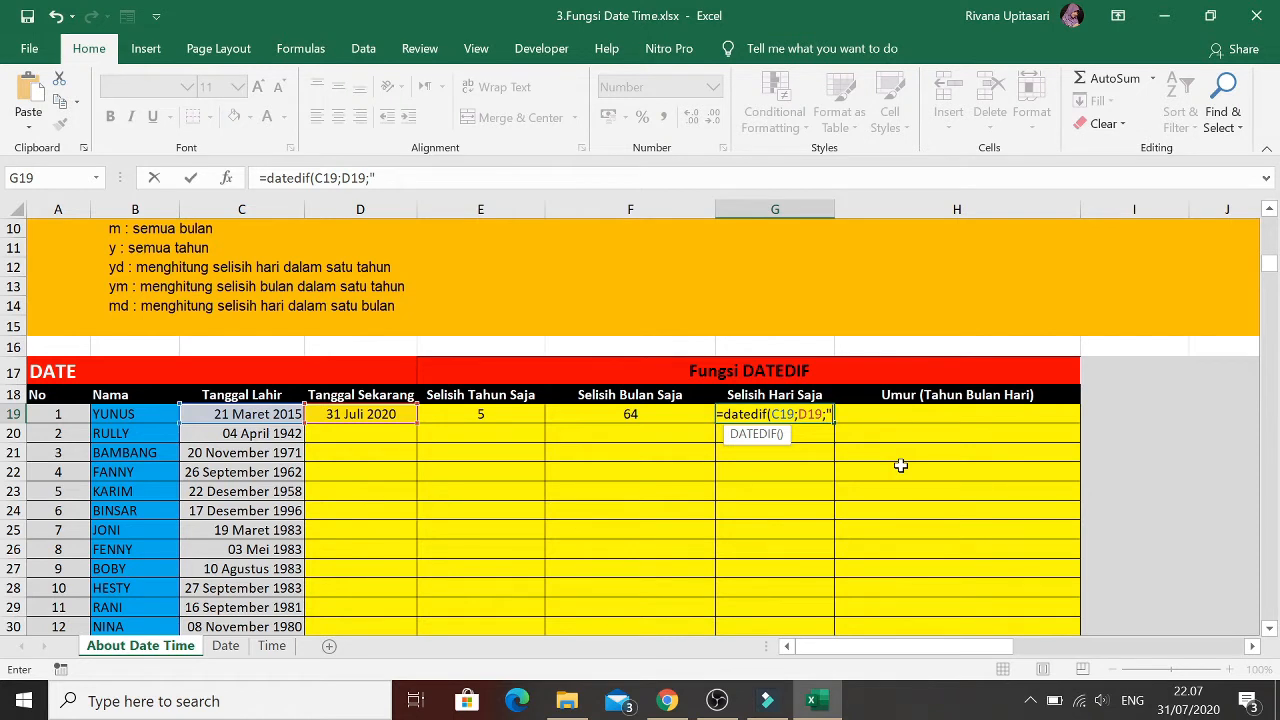
type("d")
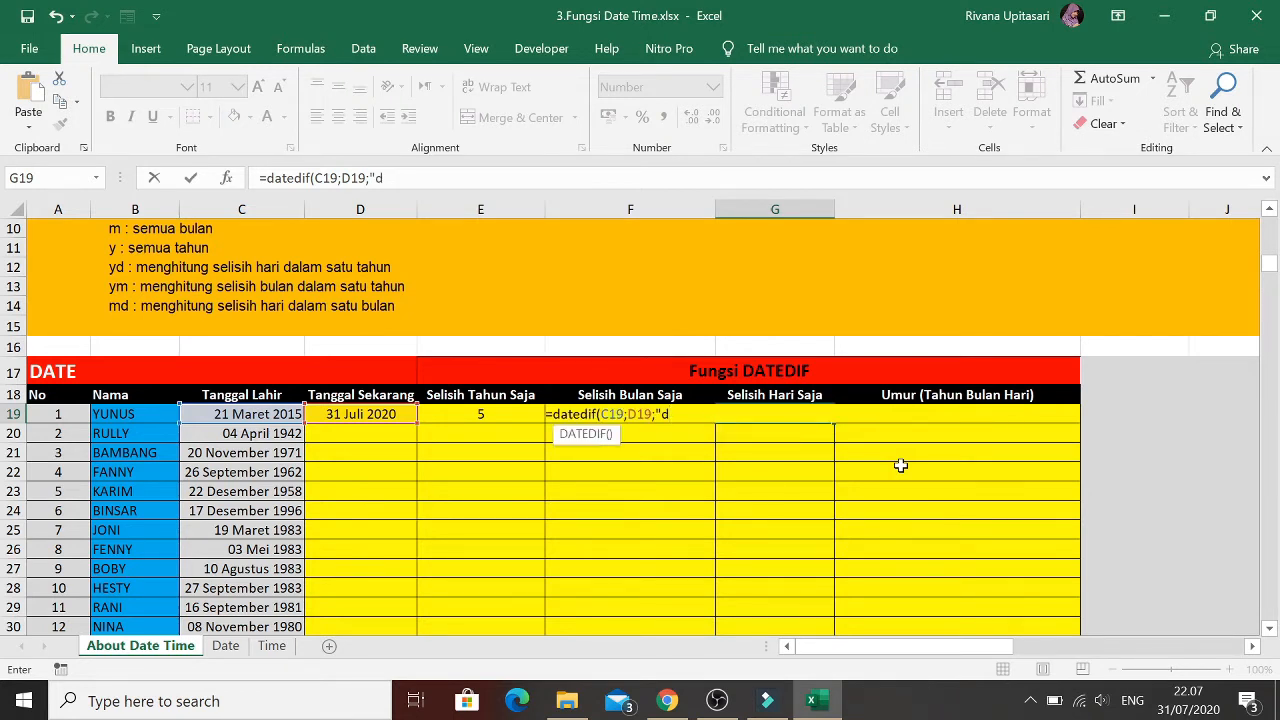
type("\")")
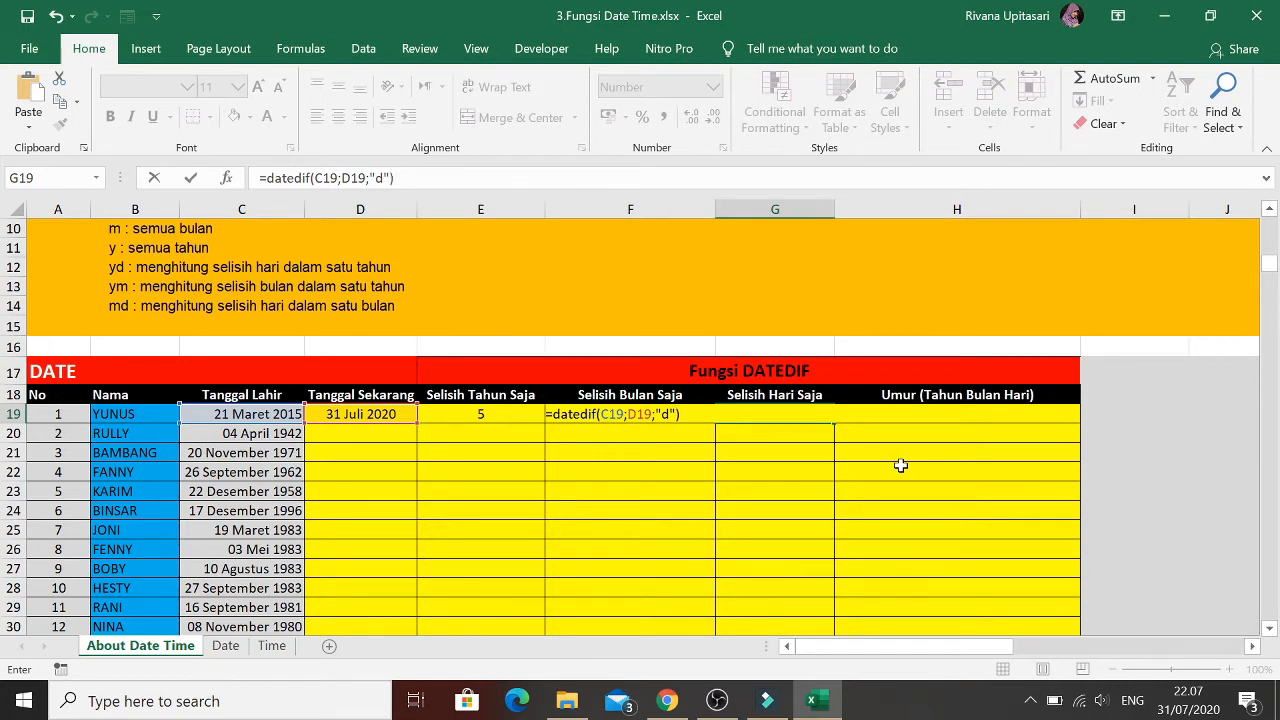
key("Return")
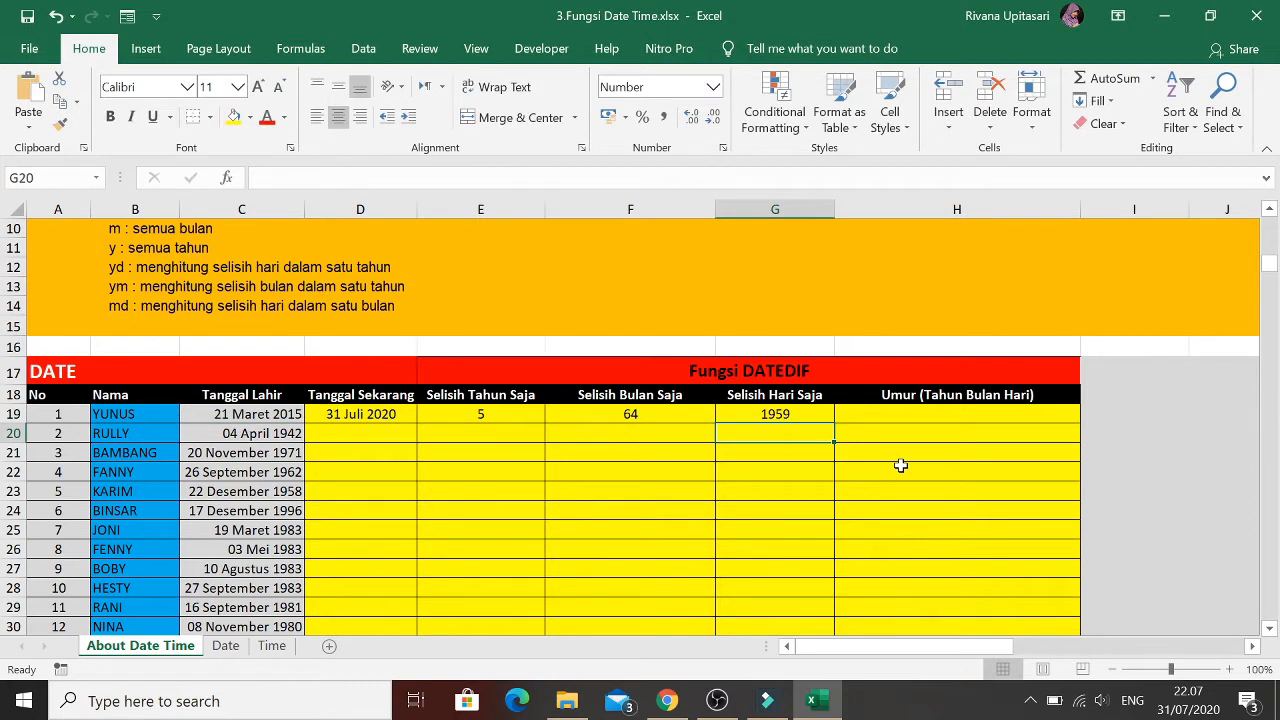
Start the Umur formula in H19 with =DATEDIF(C19;D19;"y")&" tahun"& for the years part
key("Up")
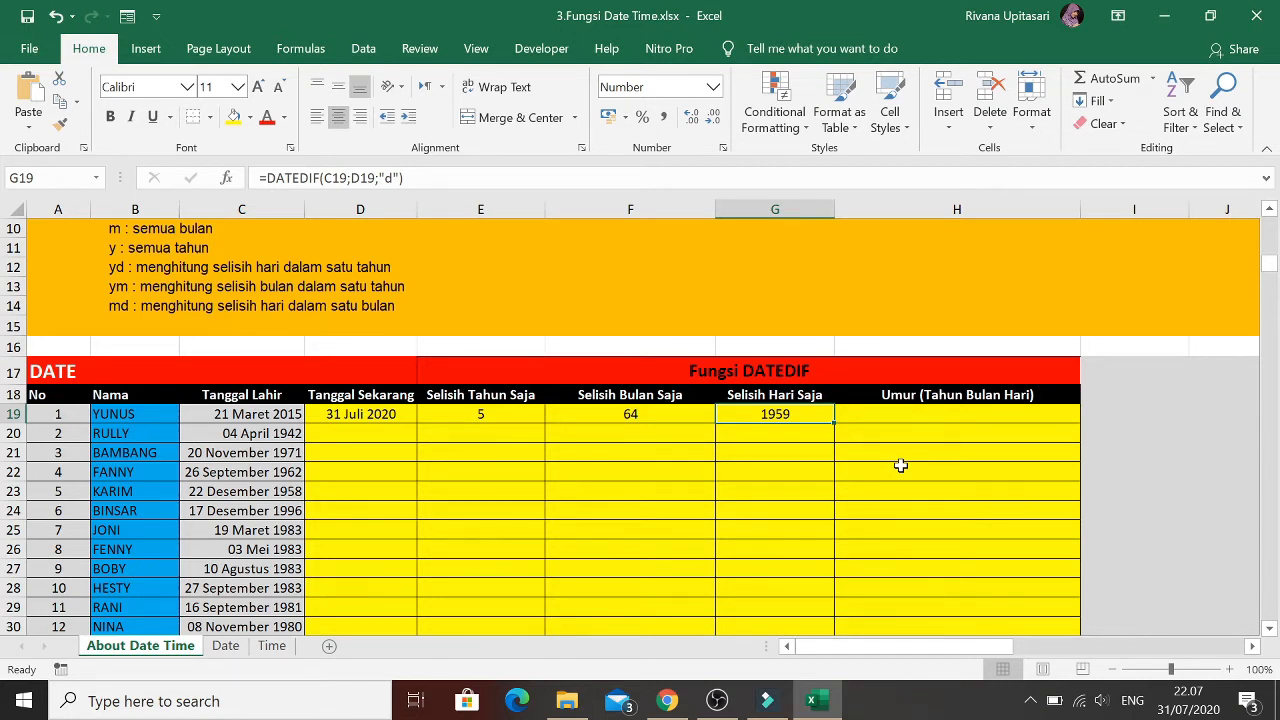
key("Right")
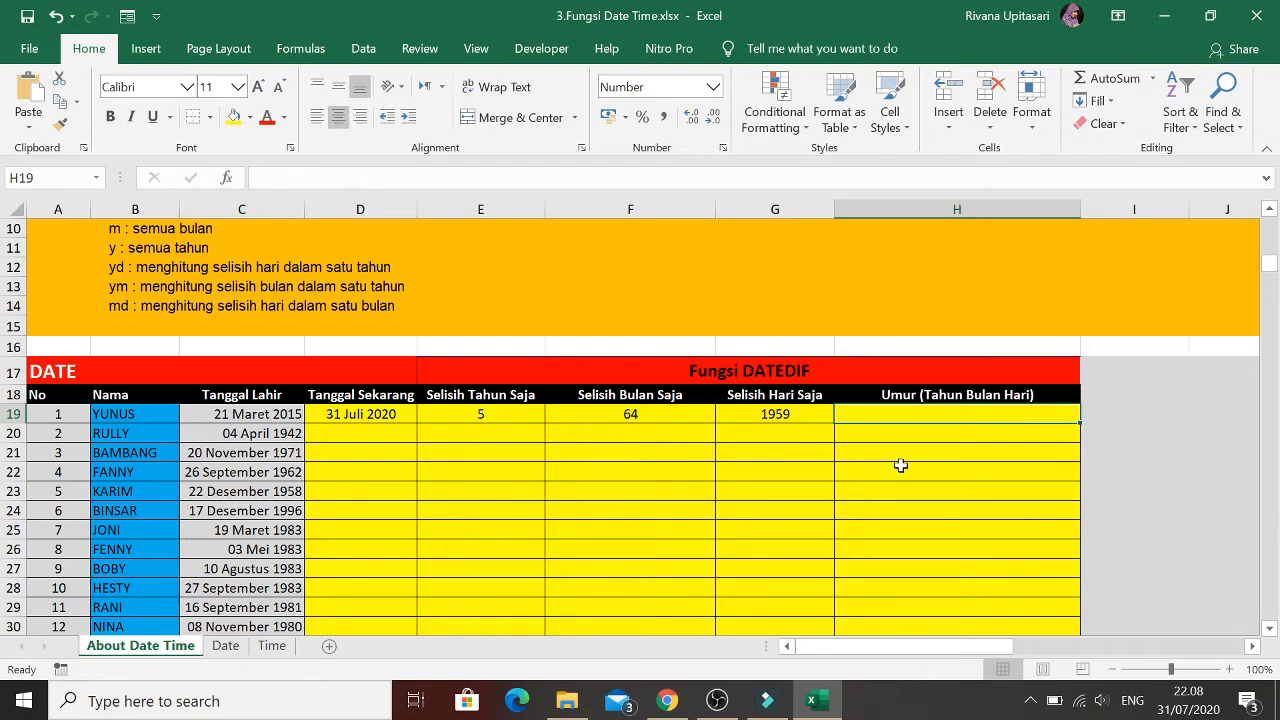
type("=date")
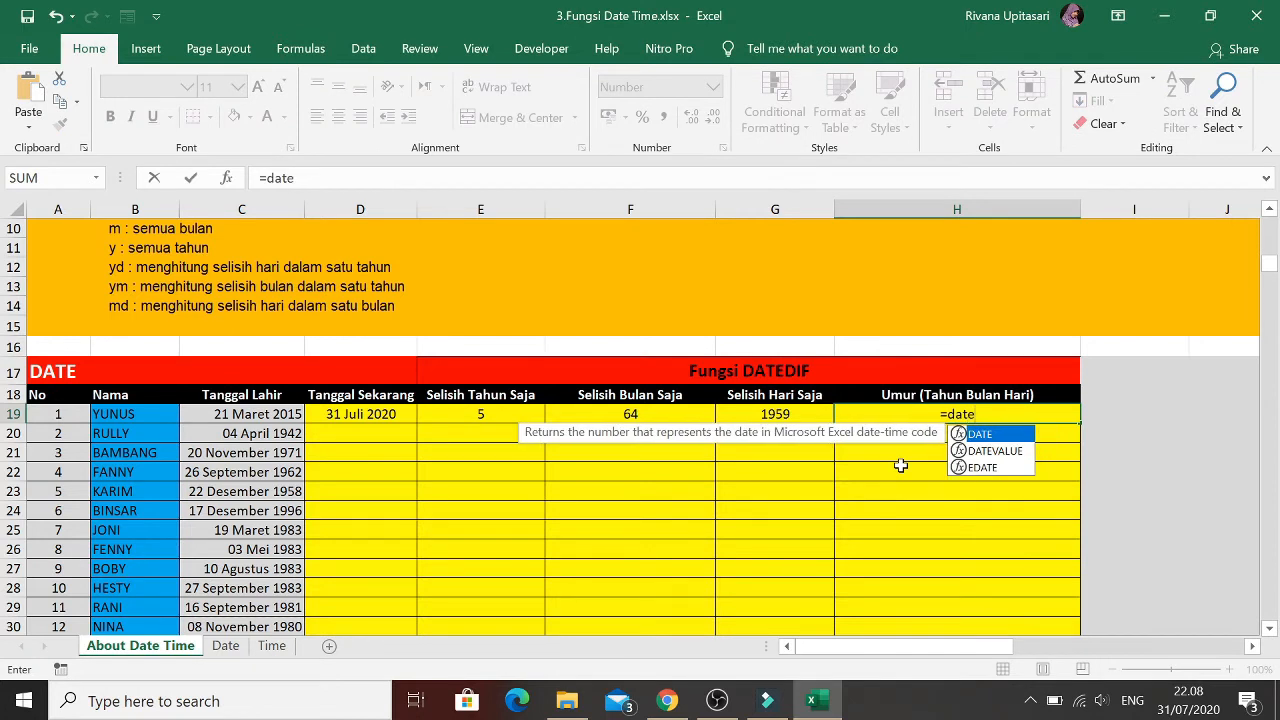
type("dif")
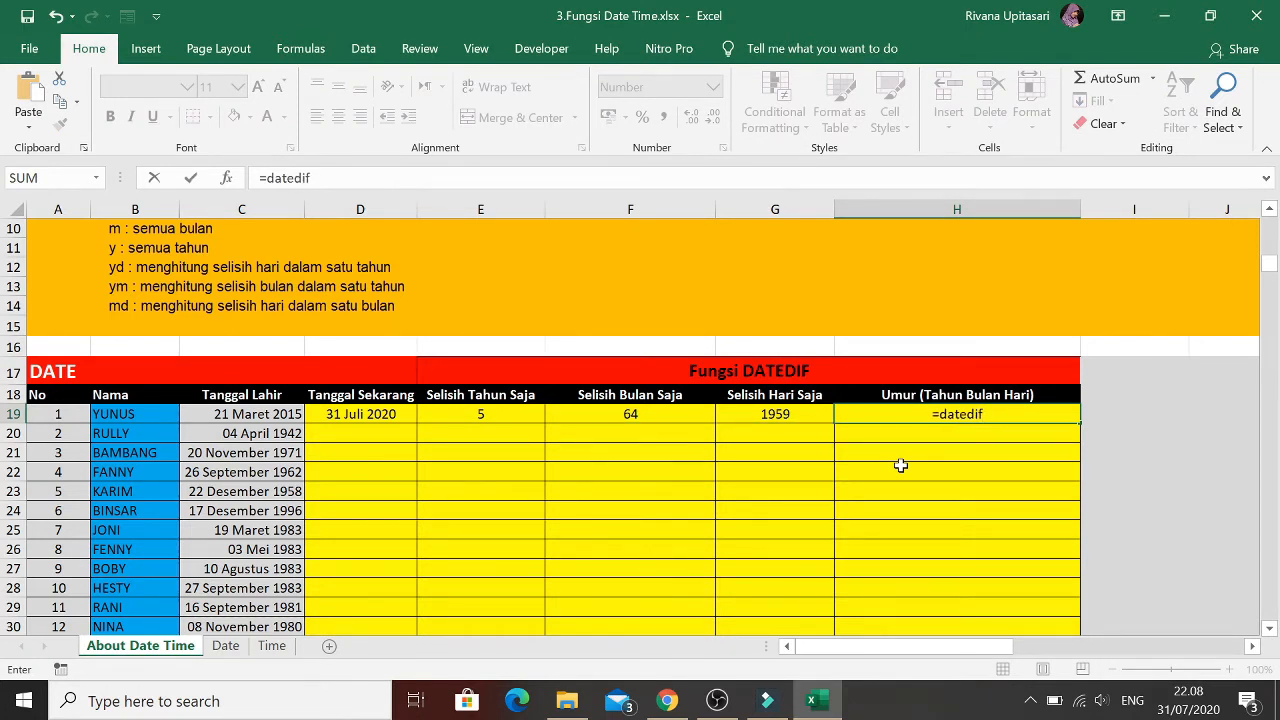
type("(")
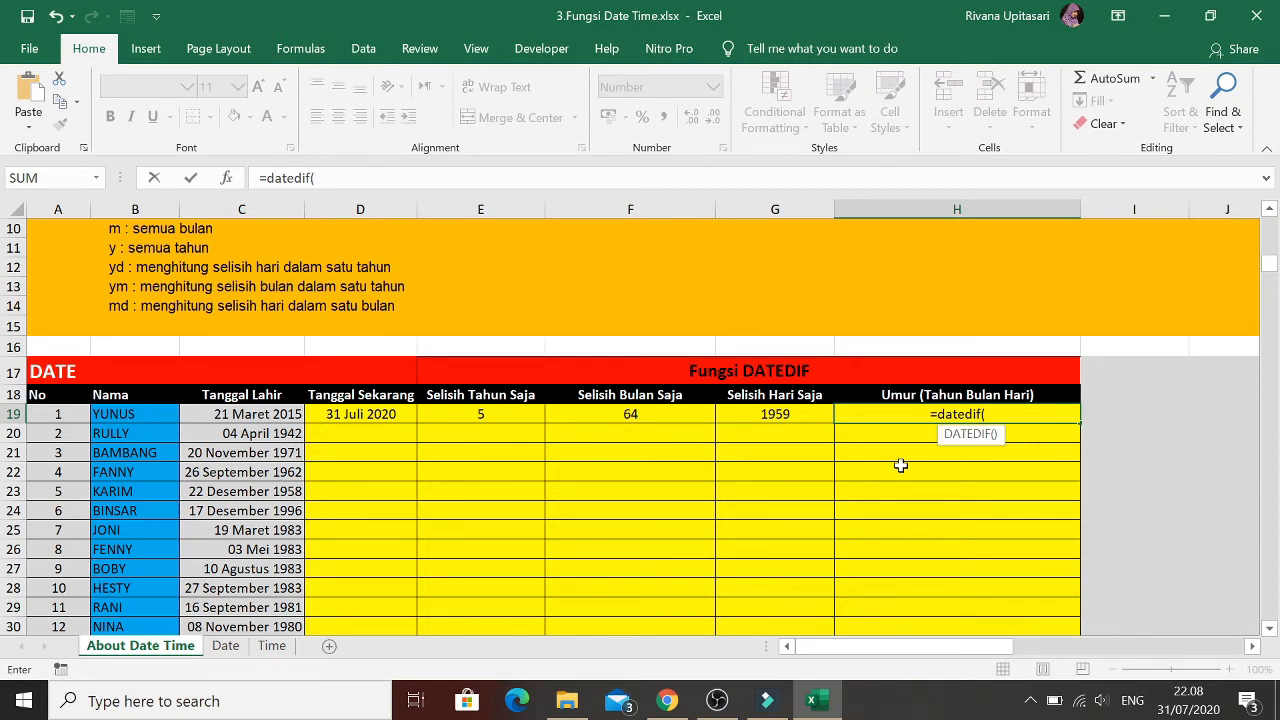
key("Left")
key("Left")
key("Left")
key("Left")
key("Left")
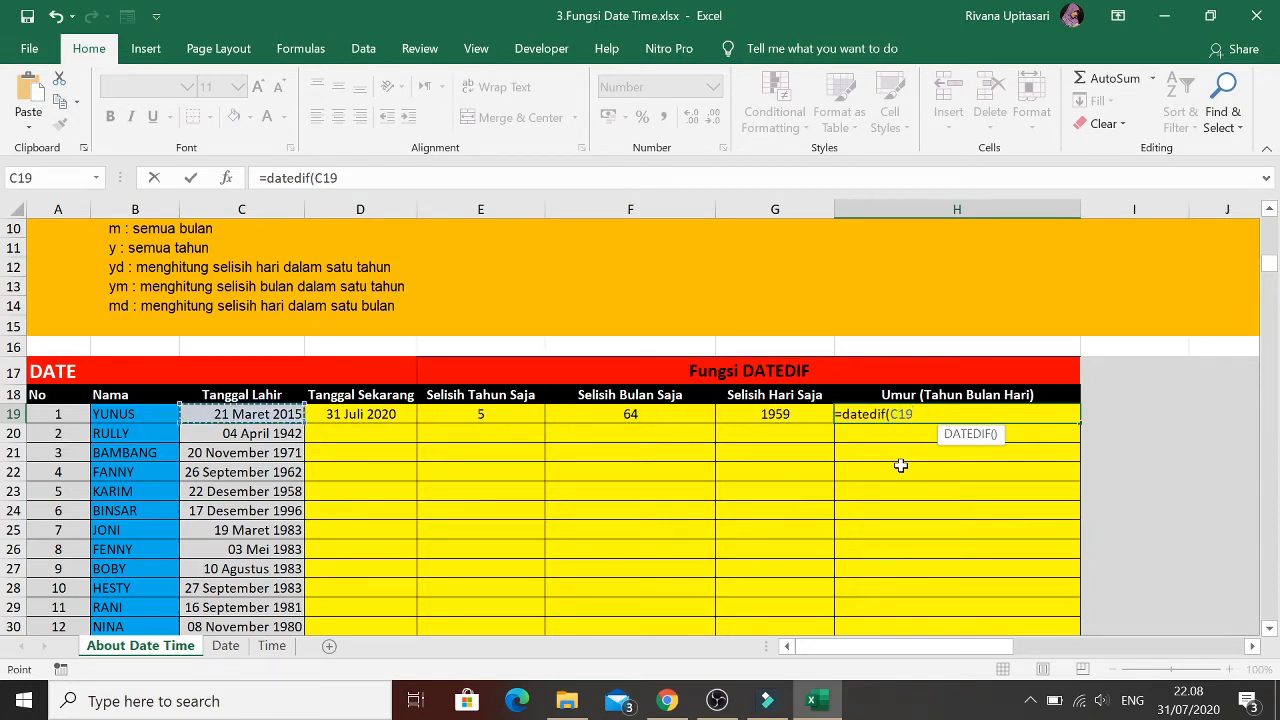
type(";")
key("Left")
key("Left")
key("Left")
key("Left")
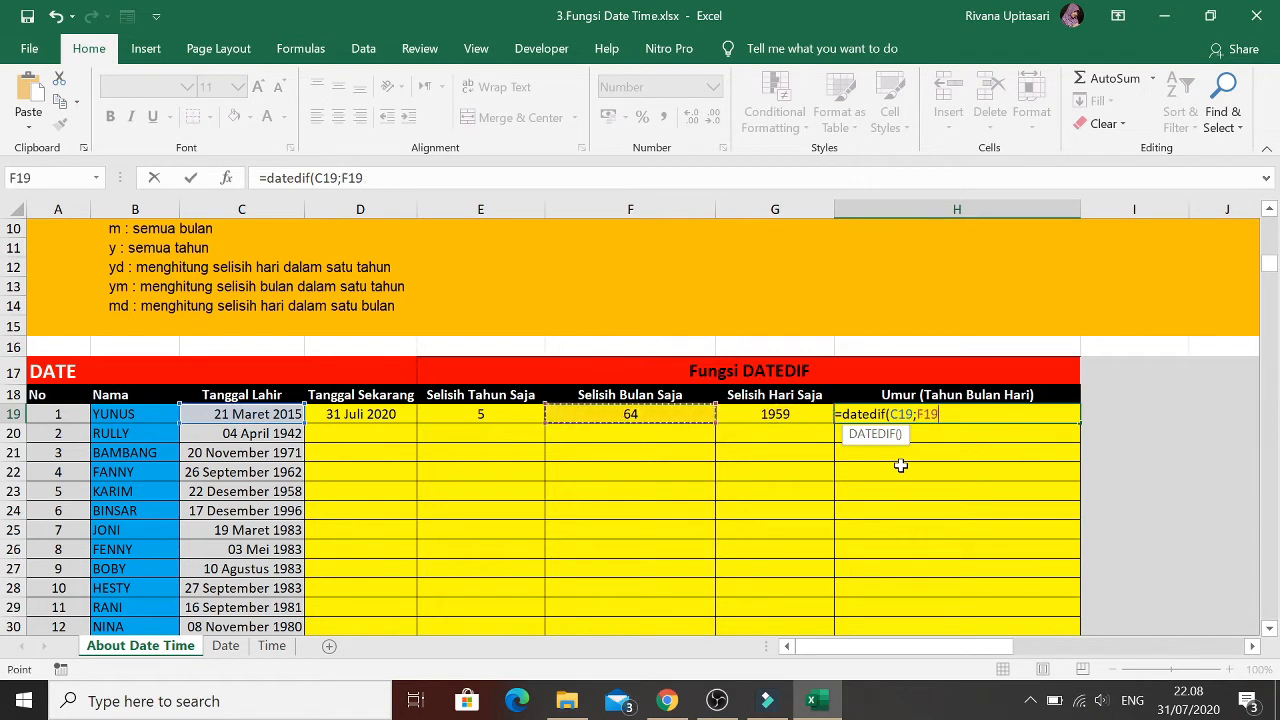
type(";")
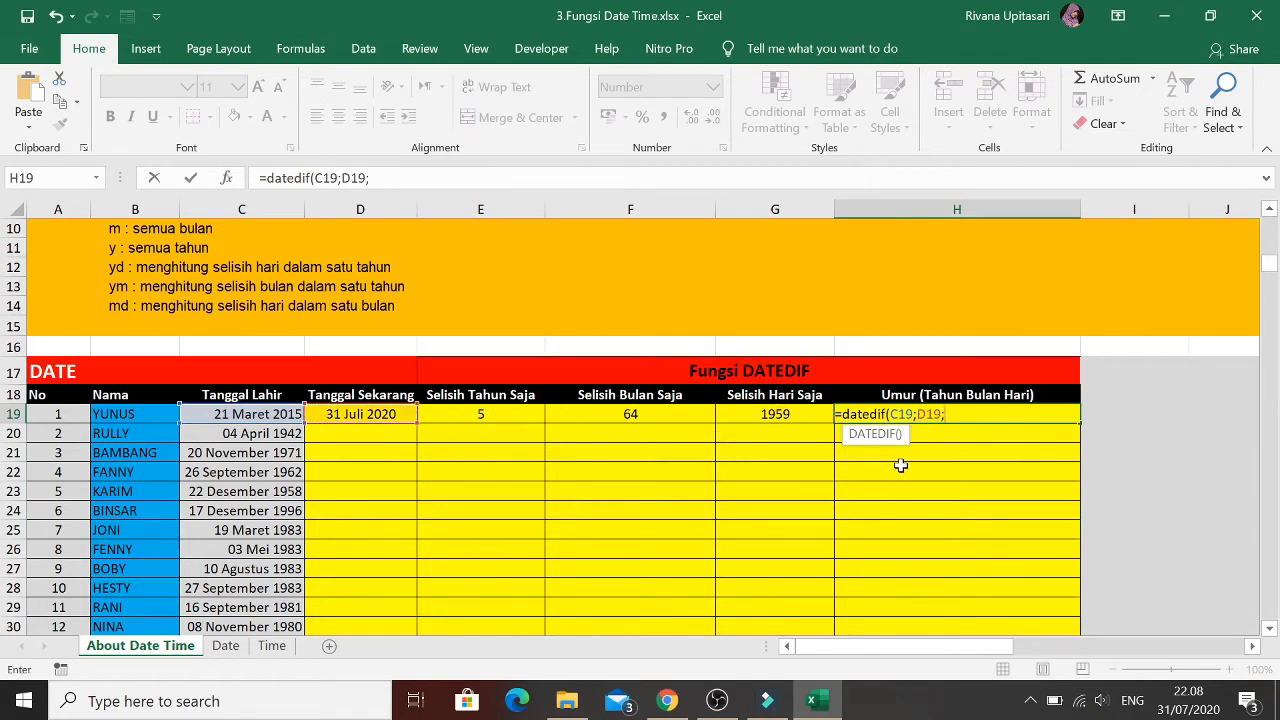
type("\"y\")")
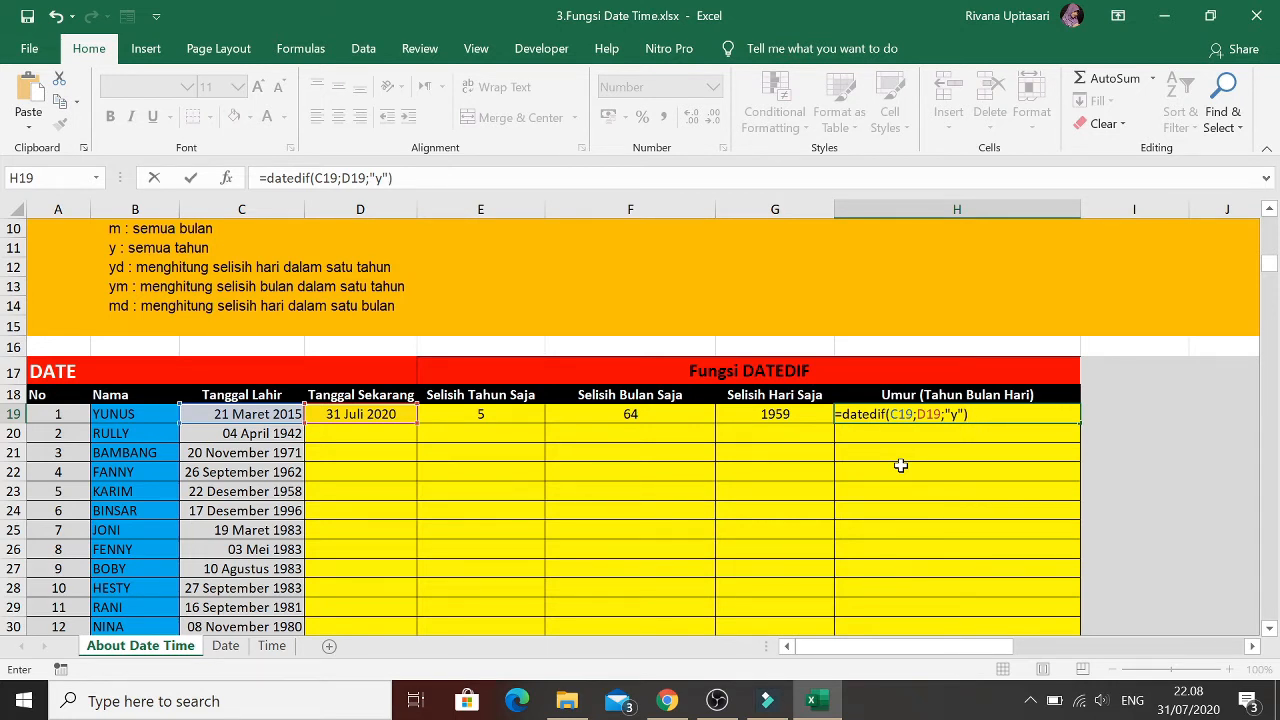
type(";")
type("&")
type("tahun\"&datedi")
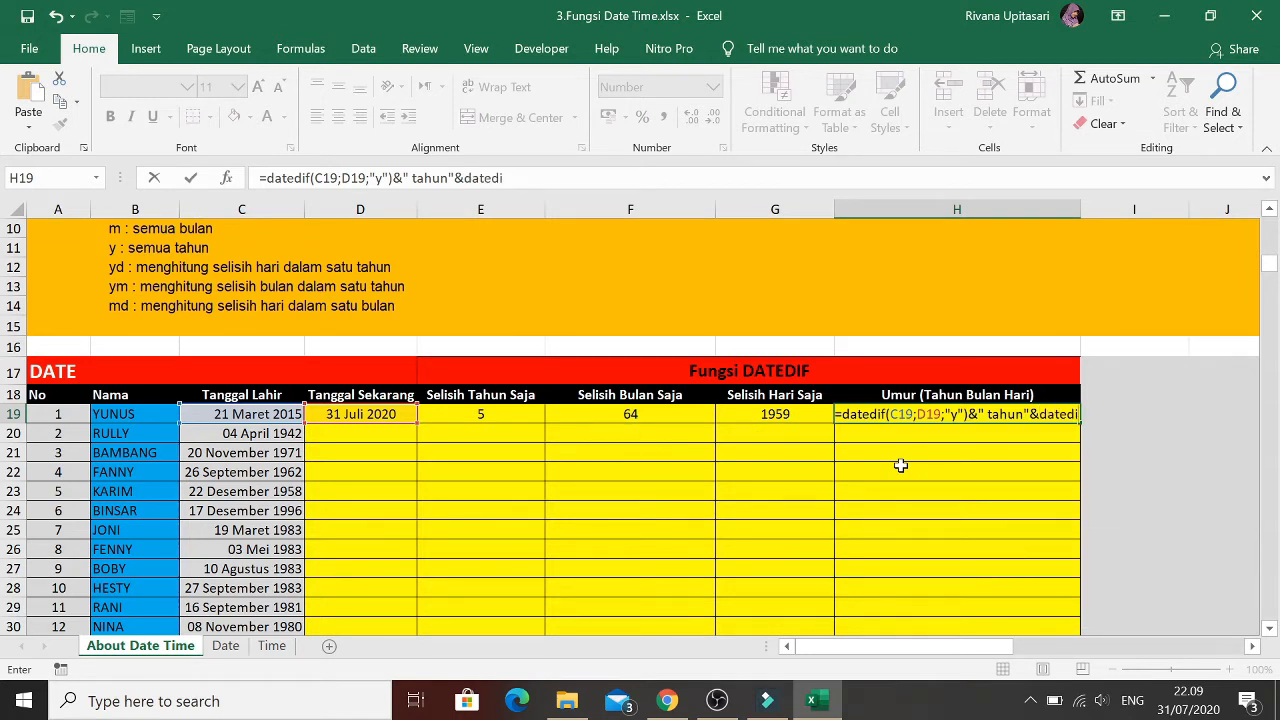
Extend the H19 formula with the months part DATEDIF(C19;D19;"ym")&" bulan"&
type("f")
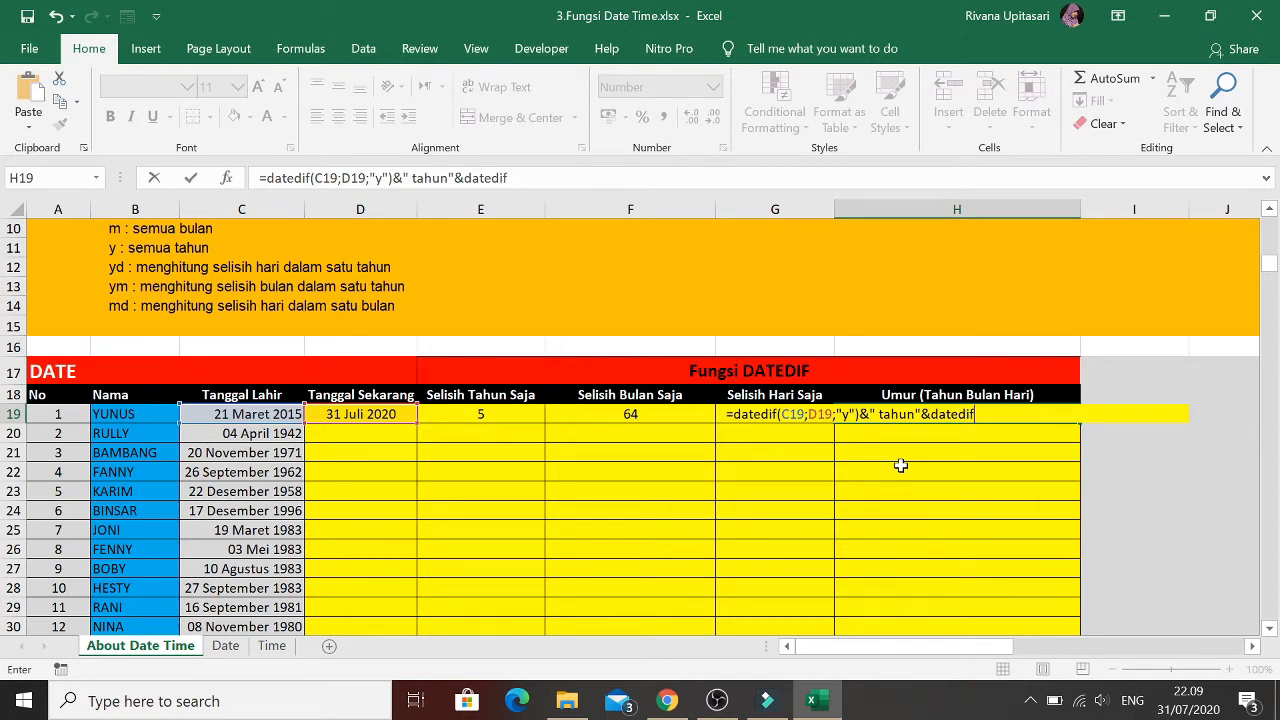
type("(")
key("Left")
key("Left")
key("Left")
key("Left")
key("Left")
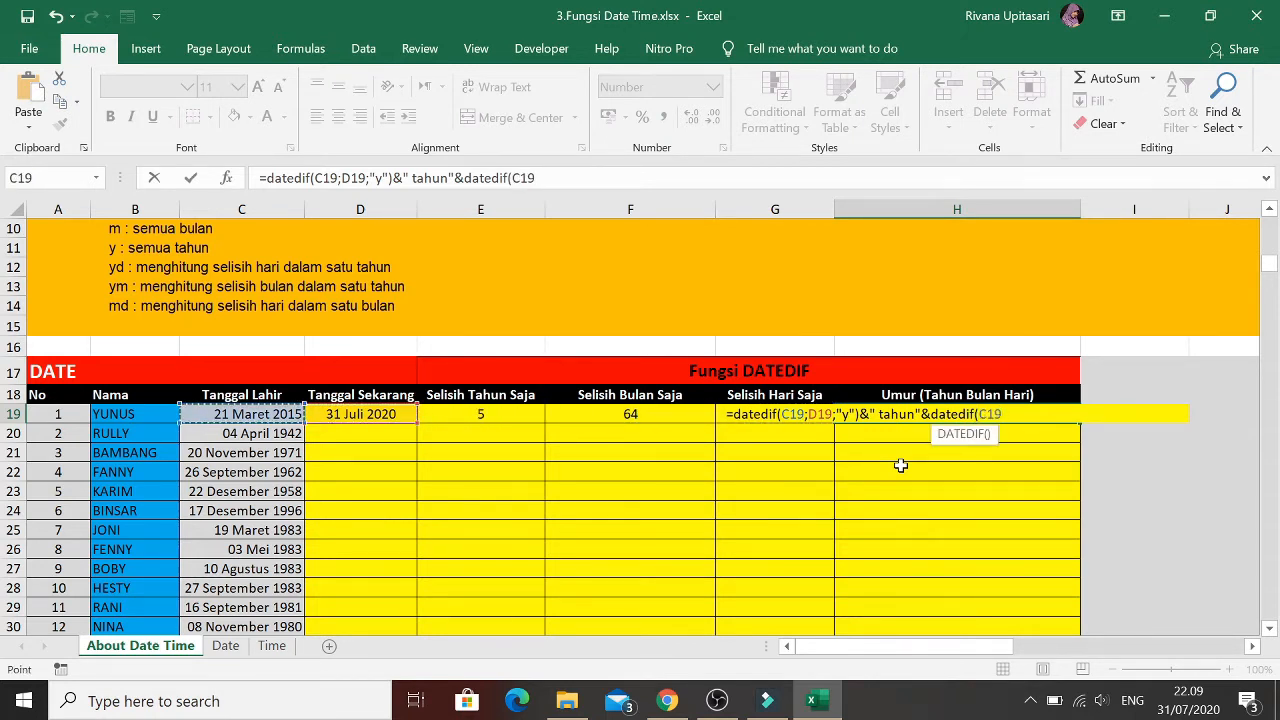
type(";")
key("Left")
key("Left")
key("Left")
key("Left")
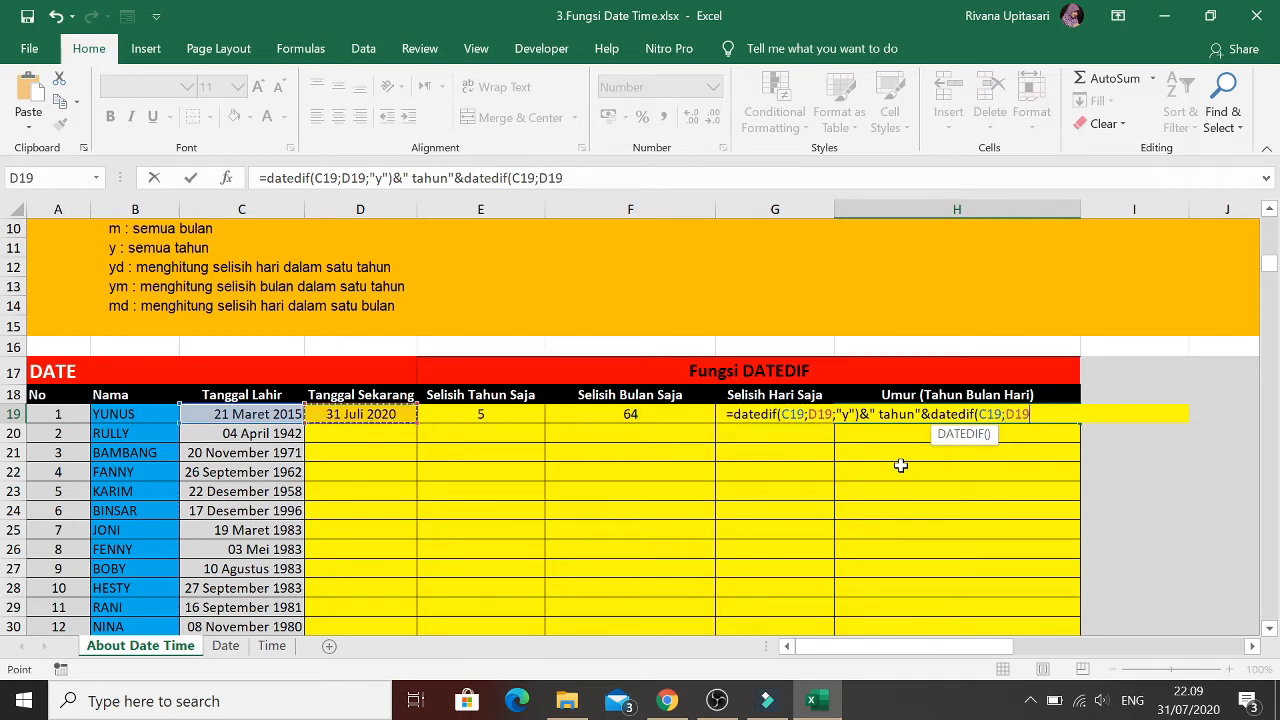
type(";")
type("\"ym")
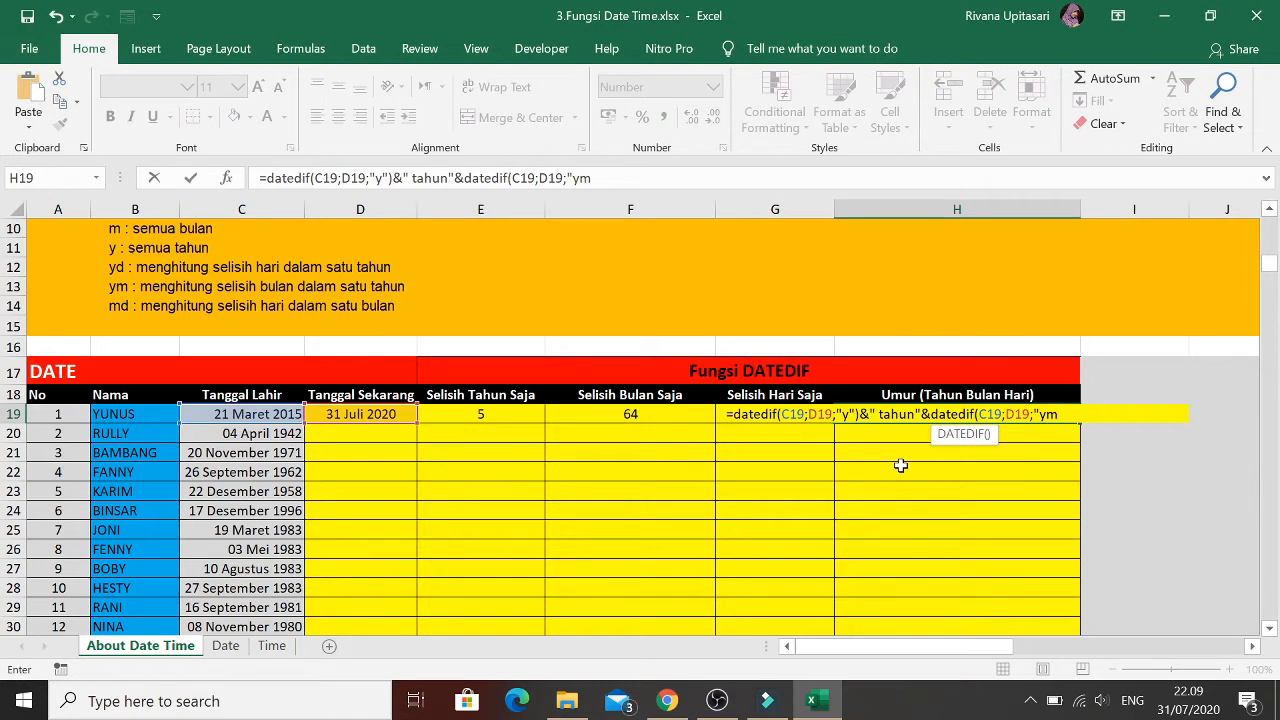
type("\")")
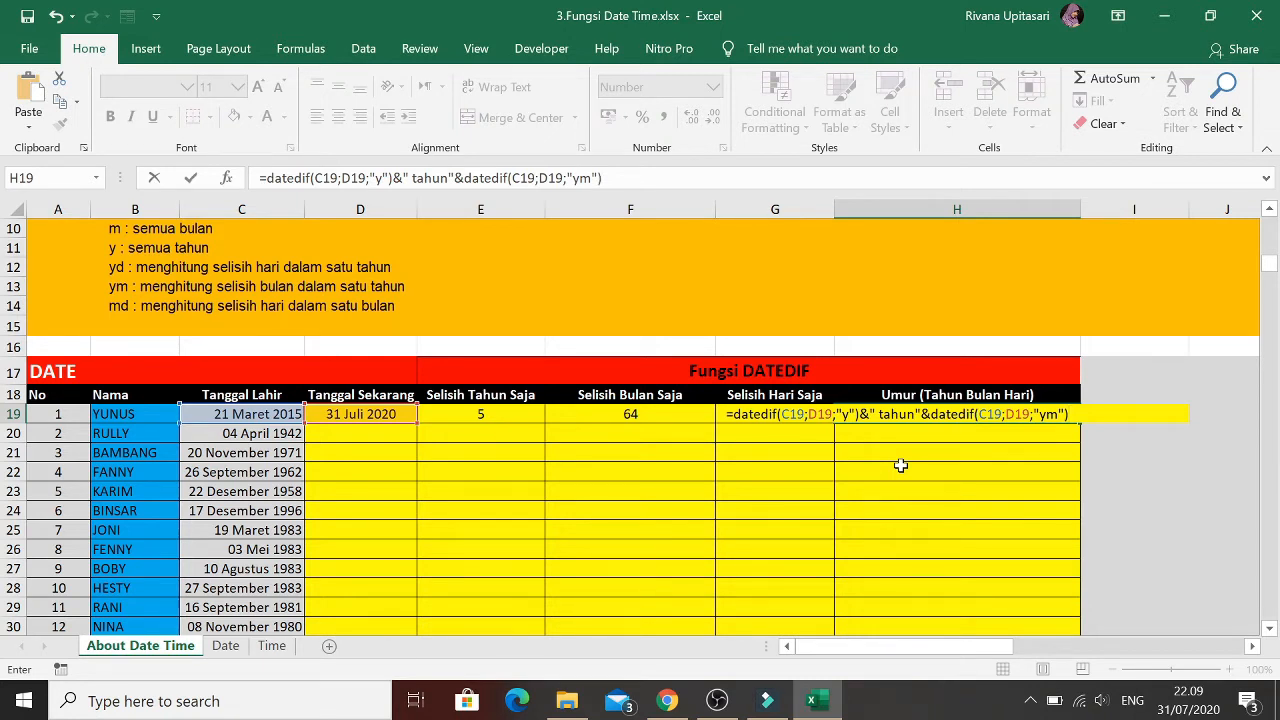
type("&\"")
type("bulan\"")
type("&")
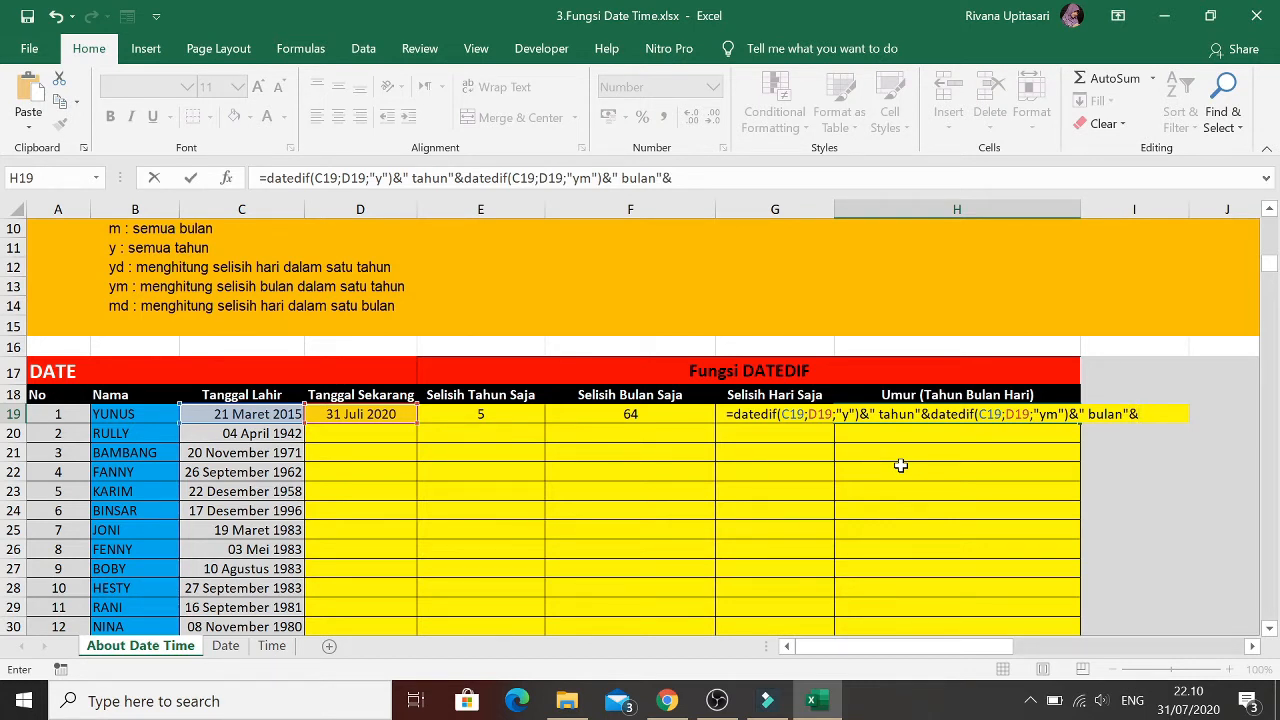
Complete the H19 formula with the days part DATEDIF(C19;D19;"md")&" hari" and commit it
type("datedif(")
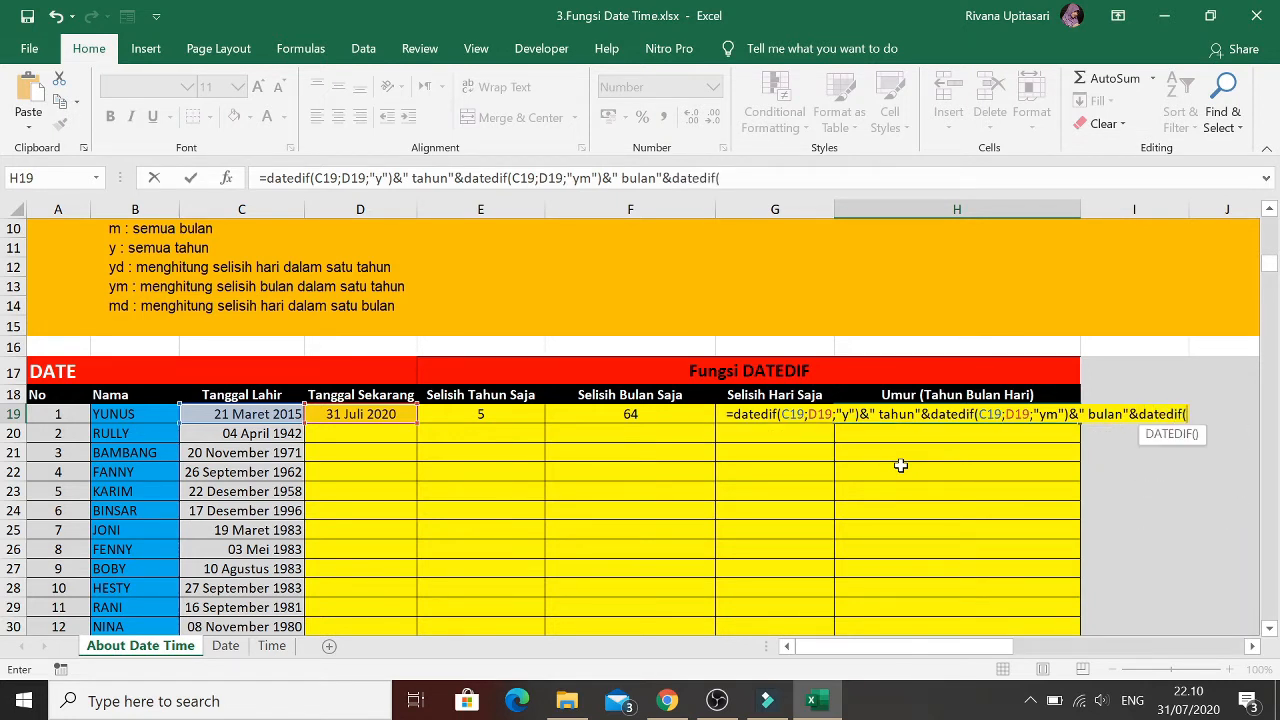
key("Left")
key("Left")
key("Left")
key("Left")
key("Left")
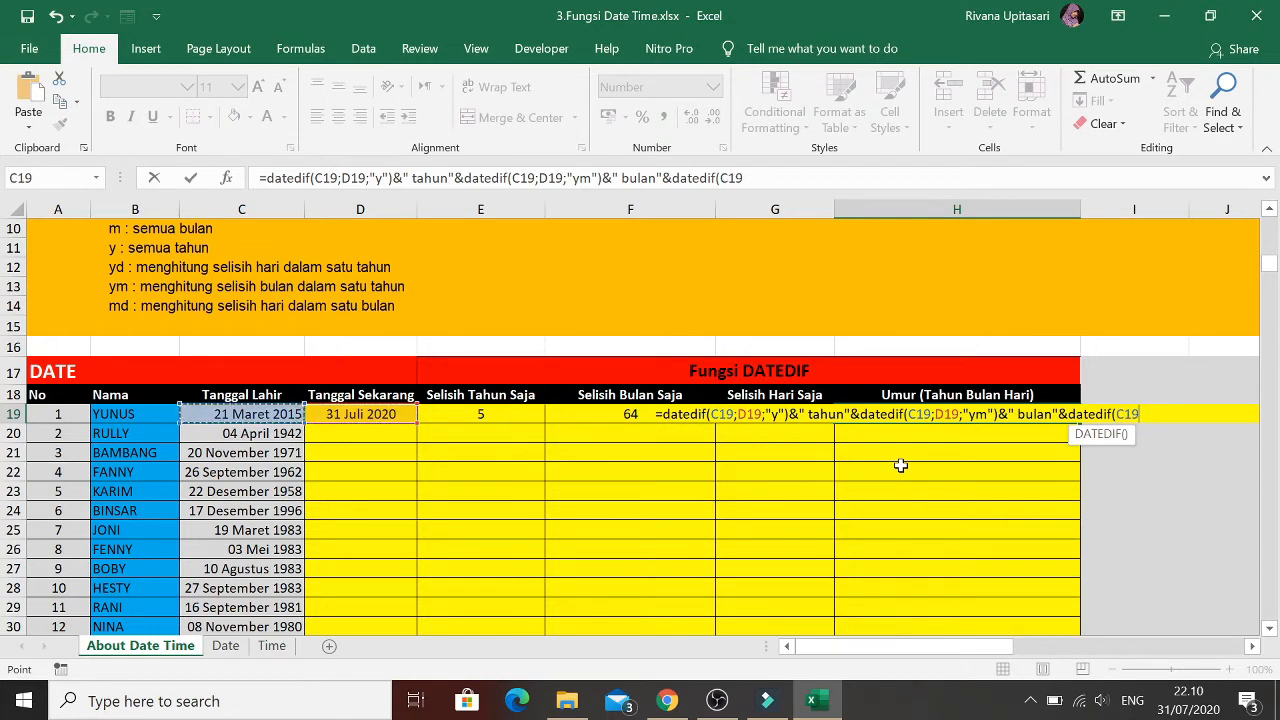
type(";")
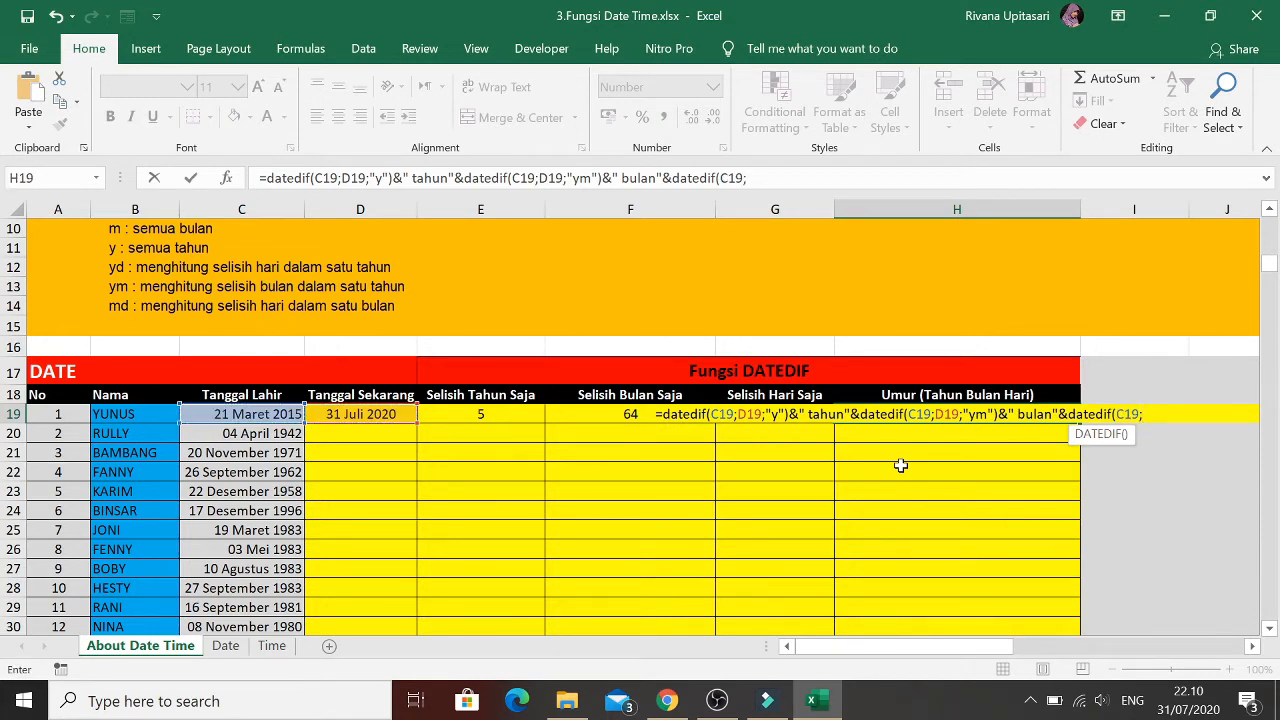
key("Left")
key("Left")
key("Left")
key("Left")
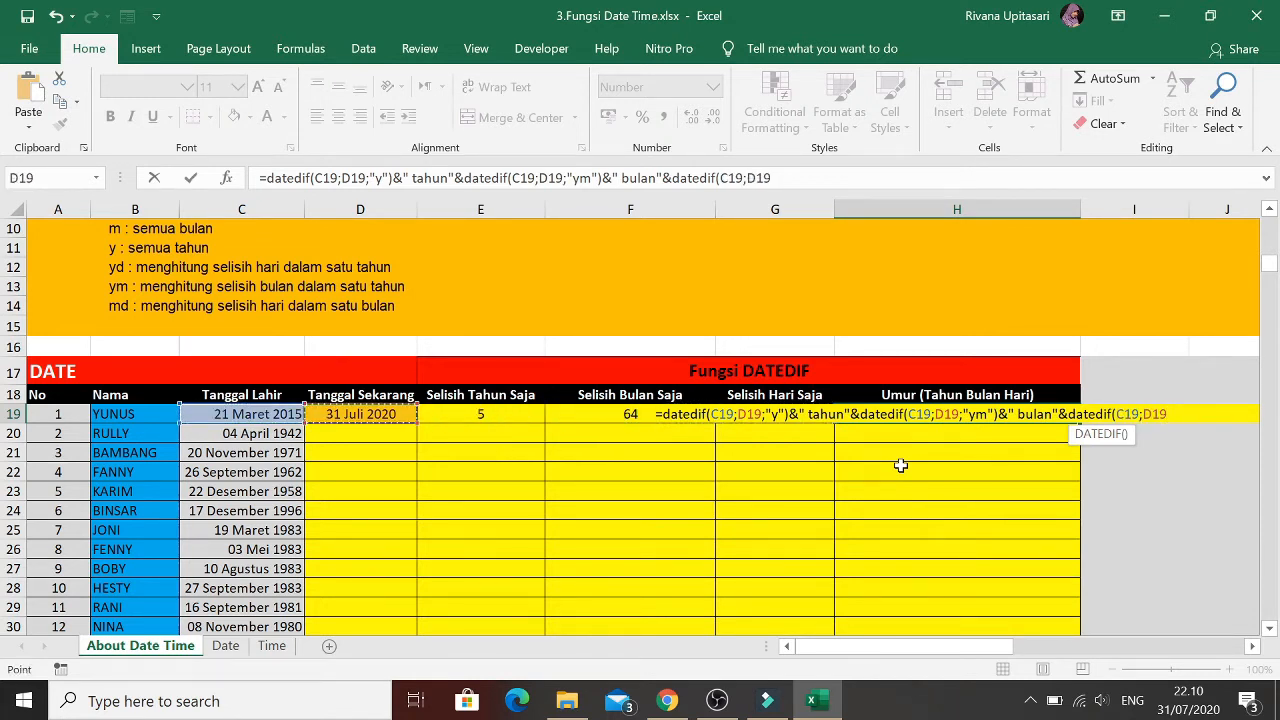
type(";\"md")
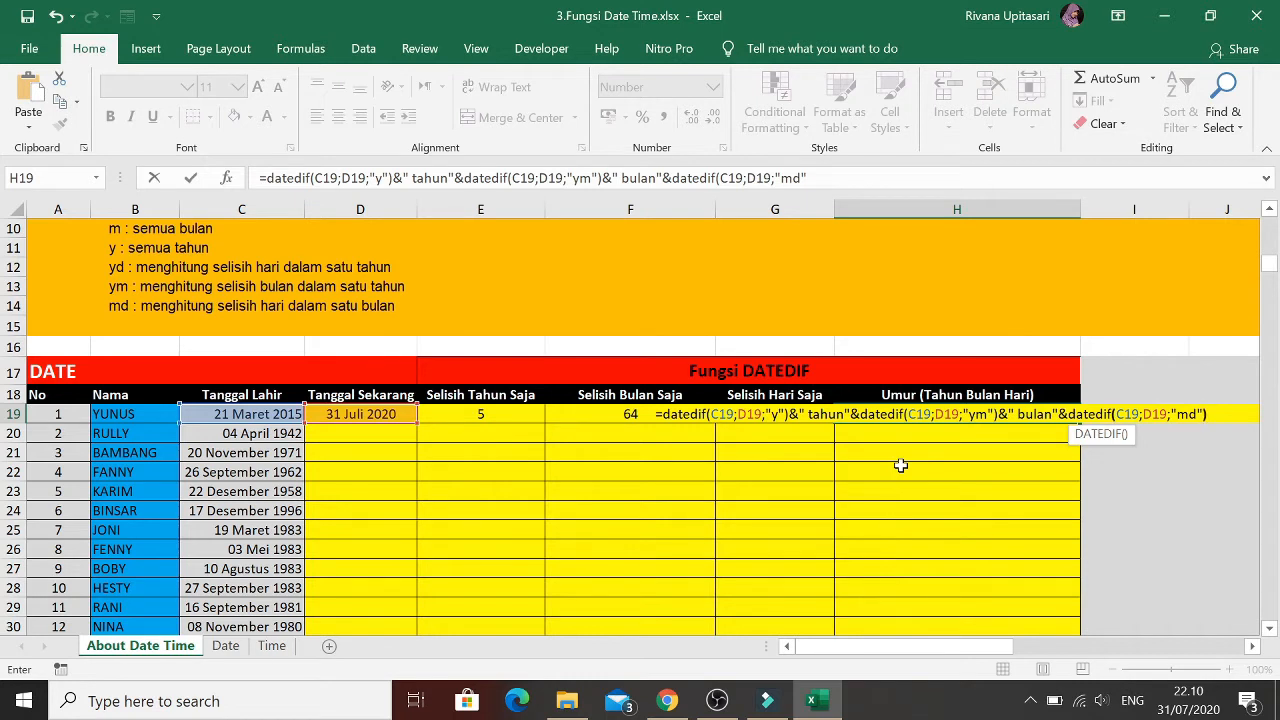
type("&\" hari")
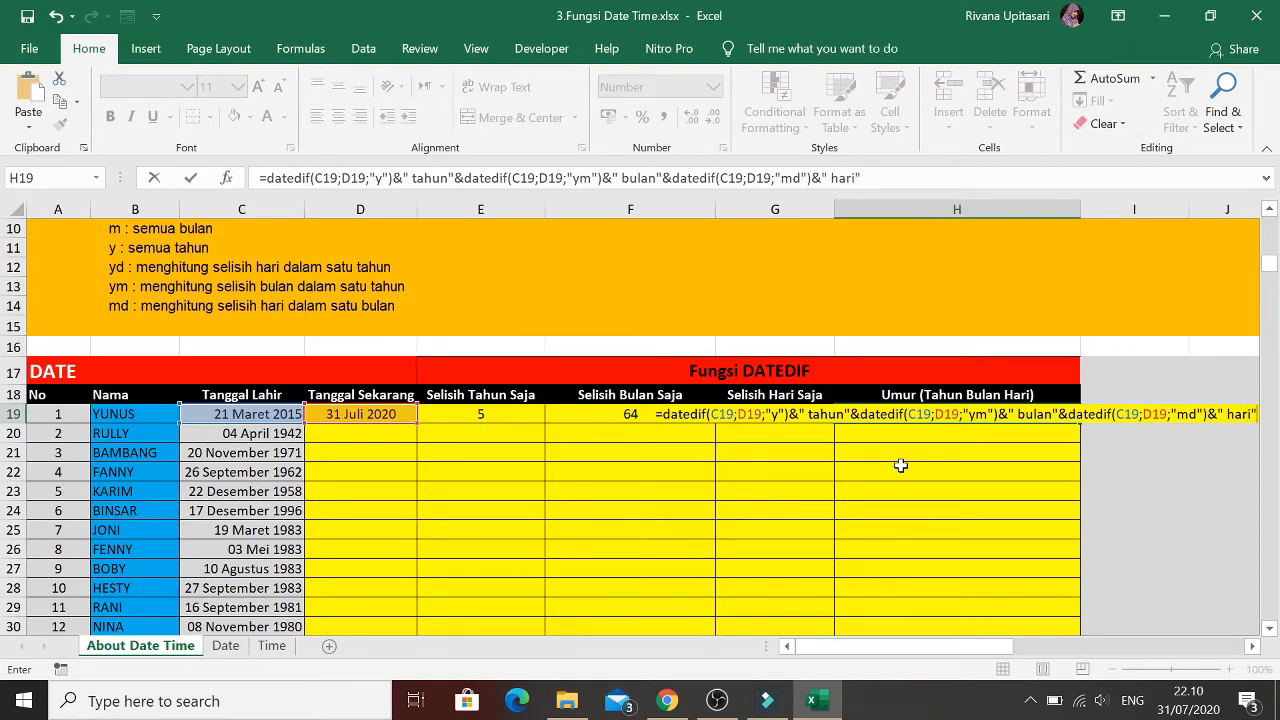
key("Return")
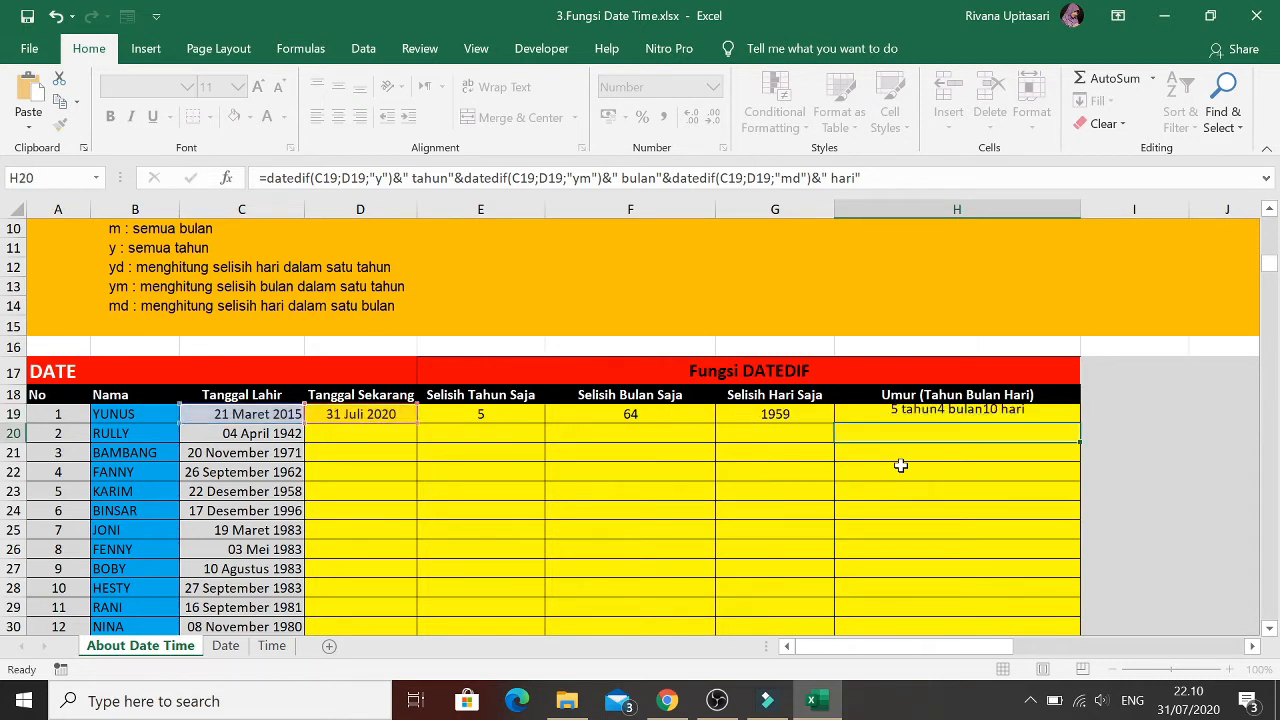
Add a trailing space after "tahun" and after "bulan" in the H19 age formula's text parts
key("Up")
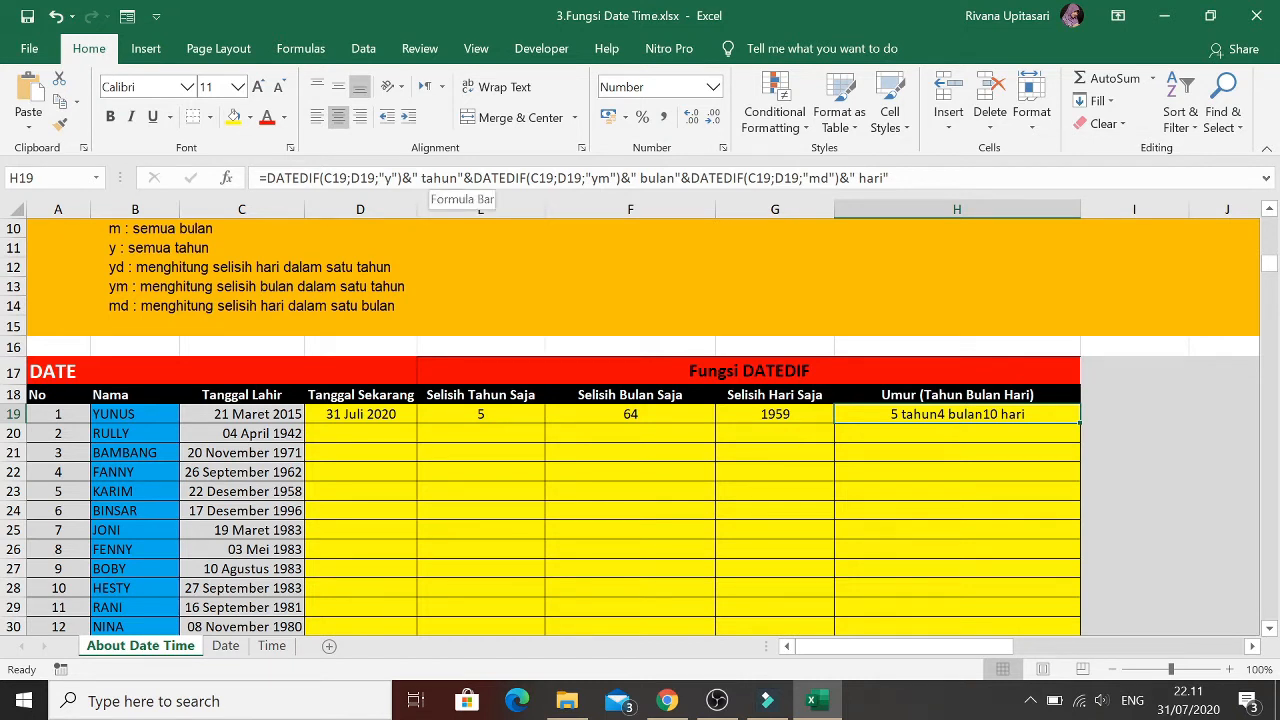
left_click(458, 178)
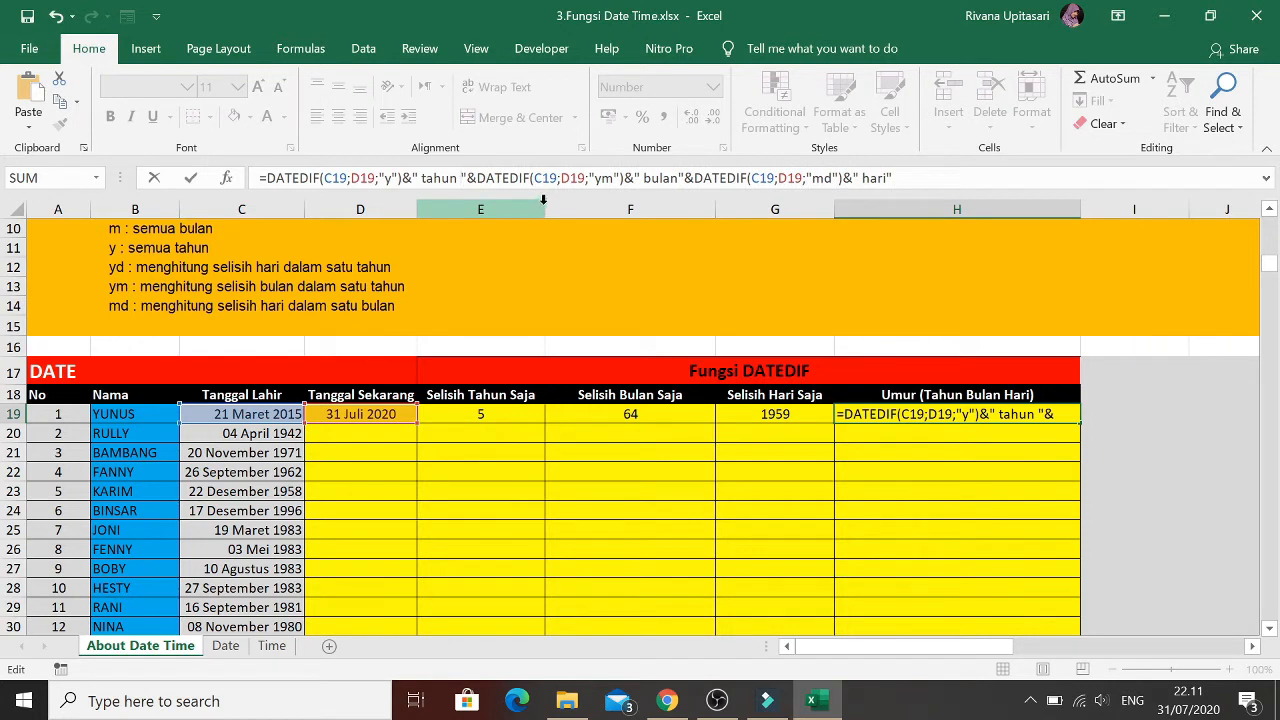
left_click(679, 178)
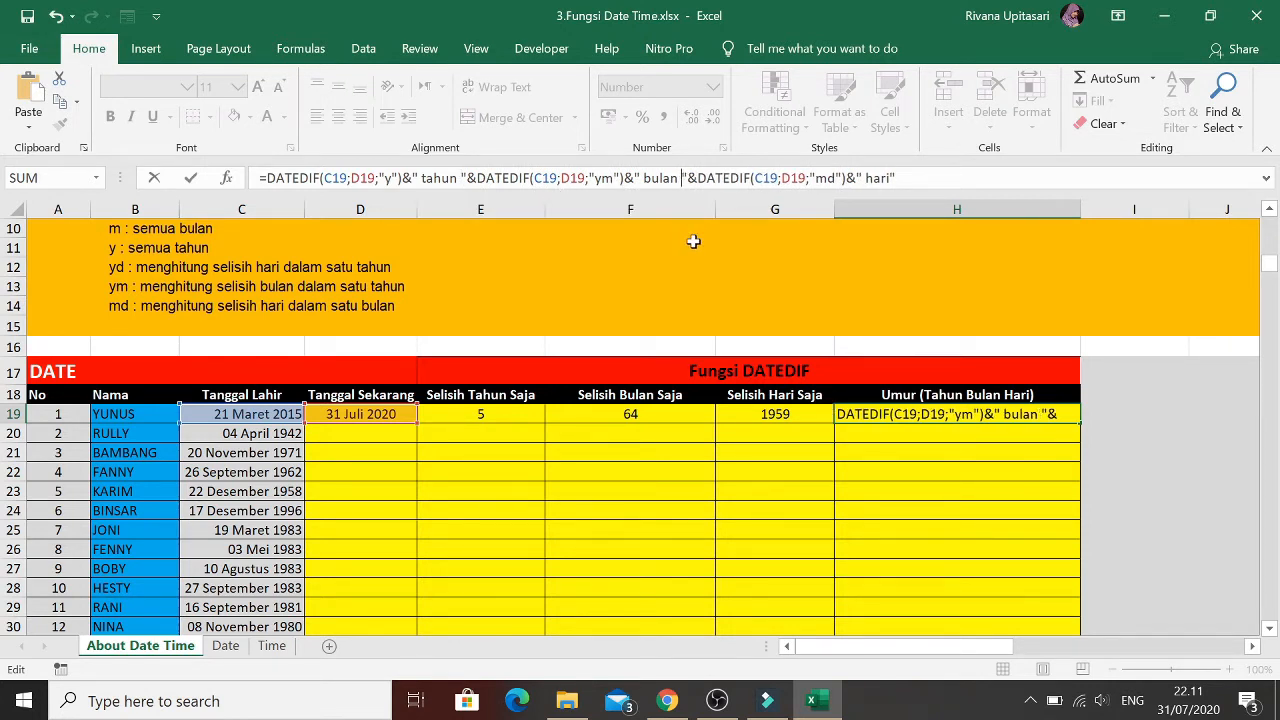
key("Return")
key("Up")
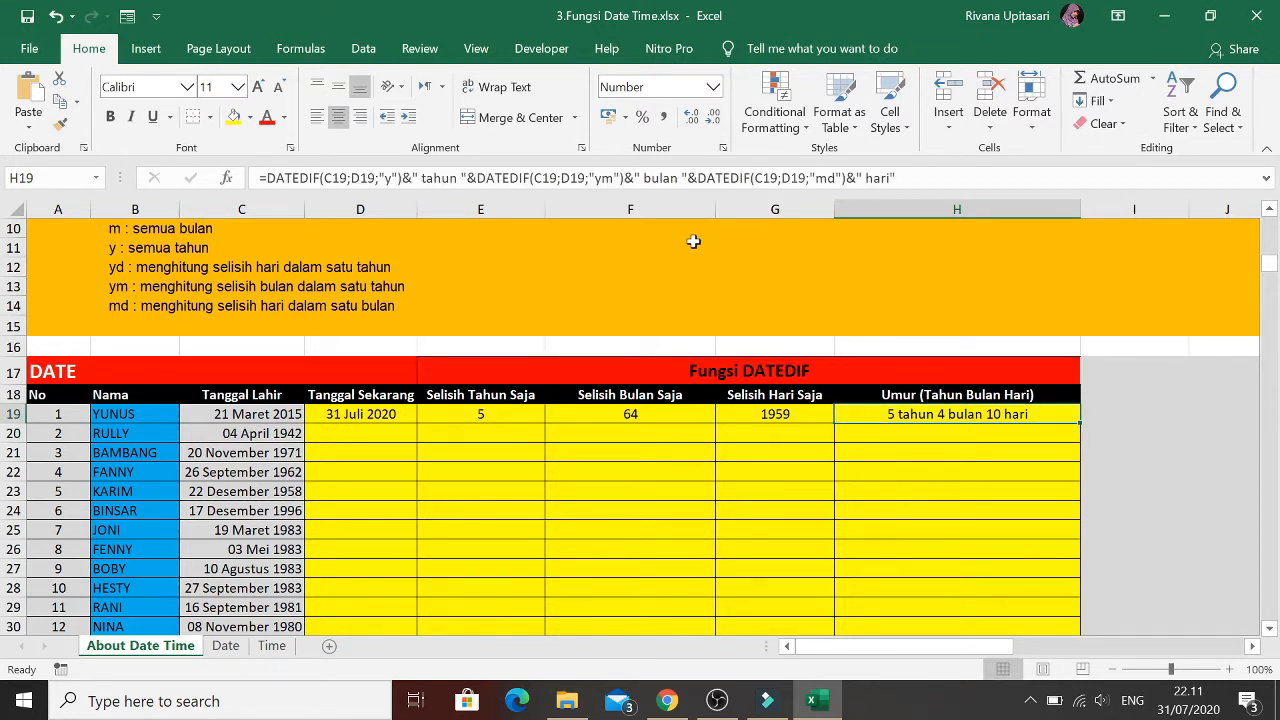
Fill the formulas in D19:H19 down through row 30 to complete the DATEDIF table
key("Left")
key("Left")
key("Left")
key("Left")
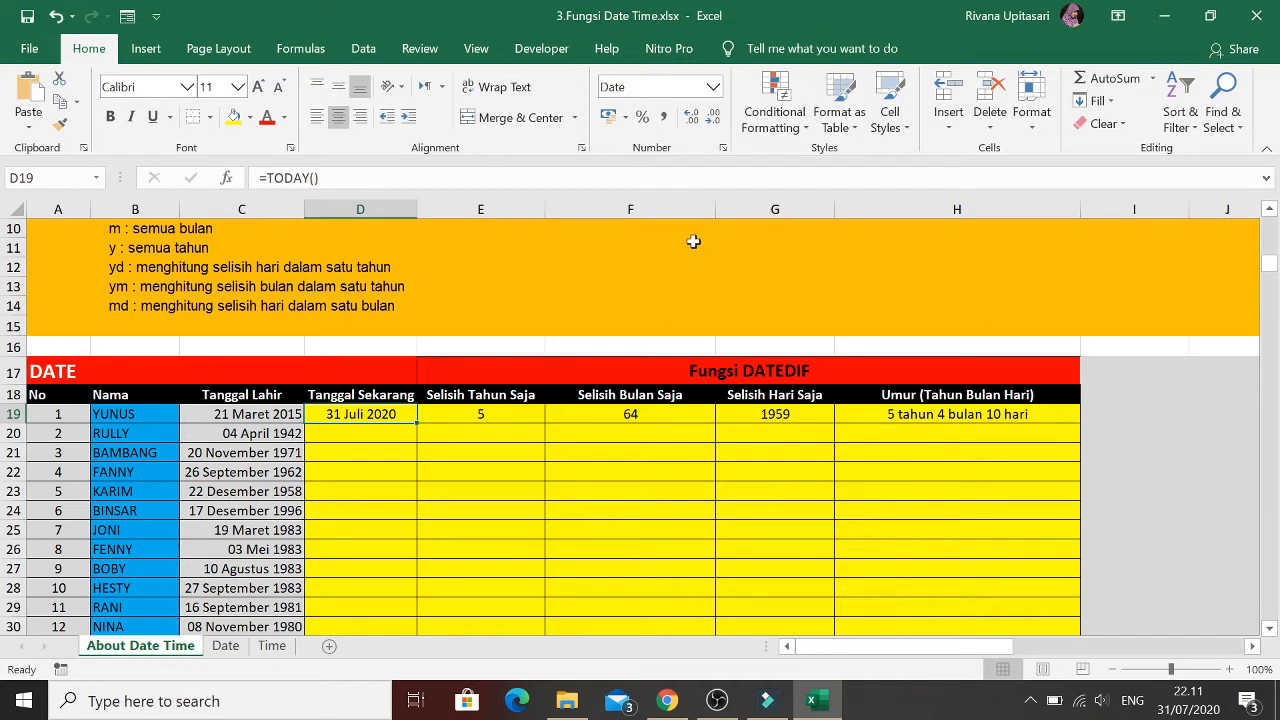
key("shift+Right")
key("shift+Right")
key("shift+Right")
key("shift+Right")
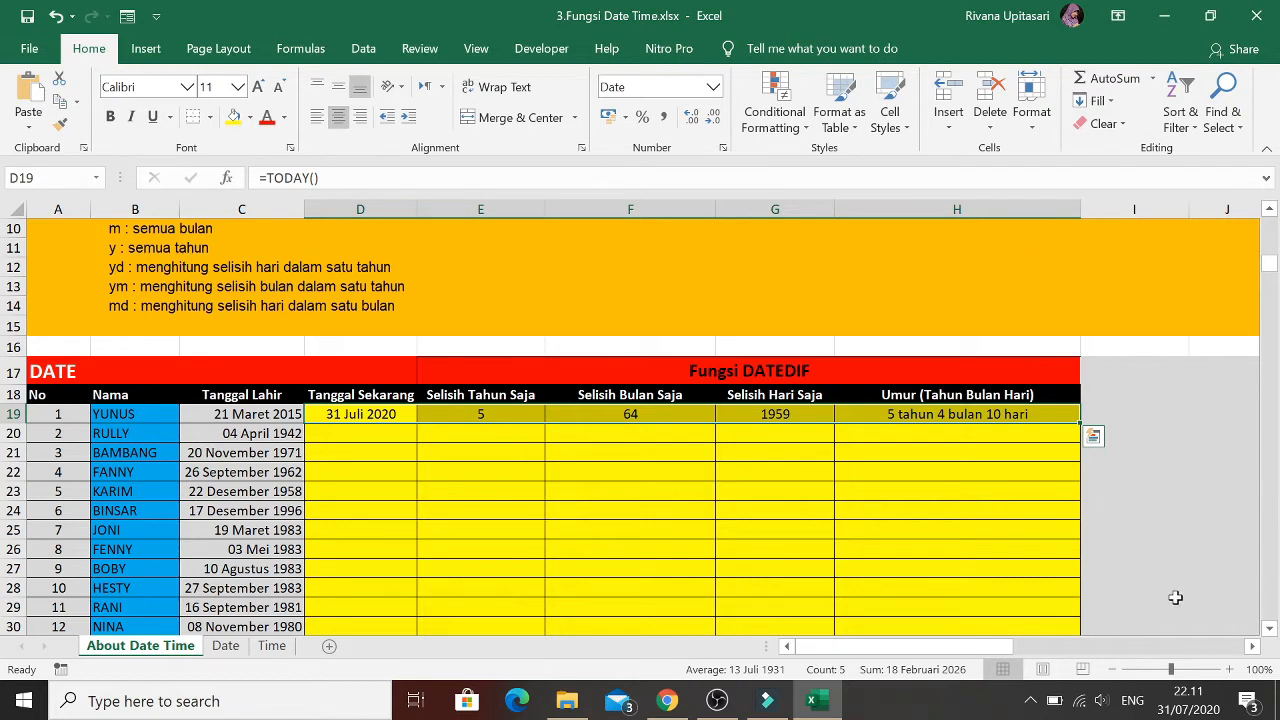
left_click_drag(1080, 423, 1062, 562)
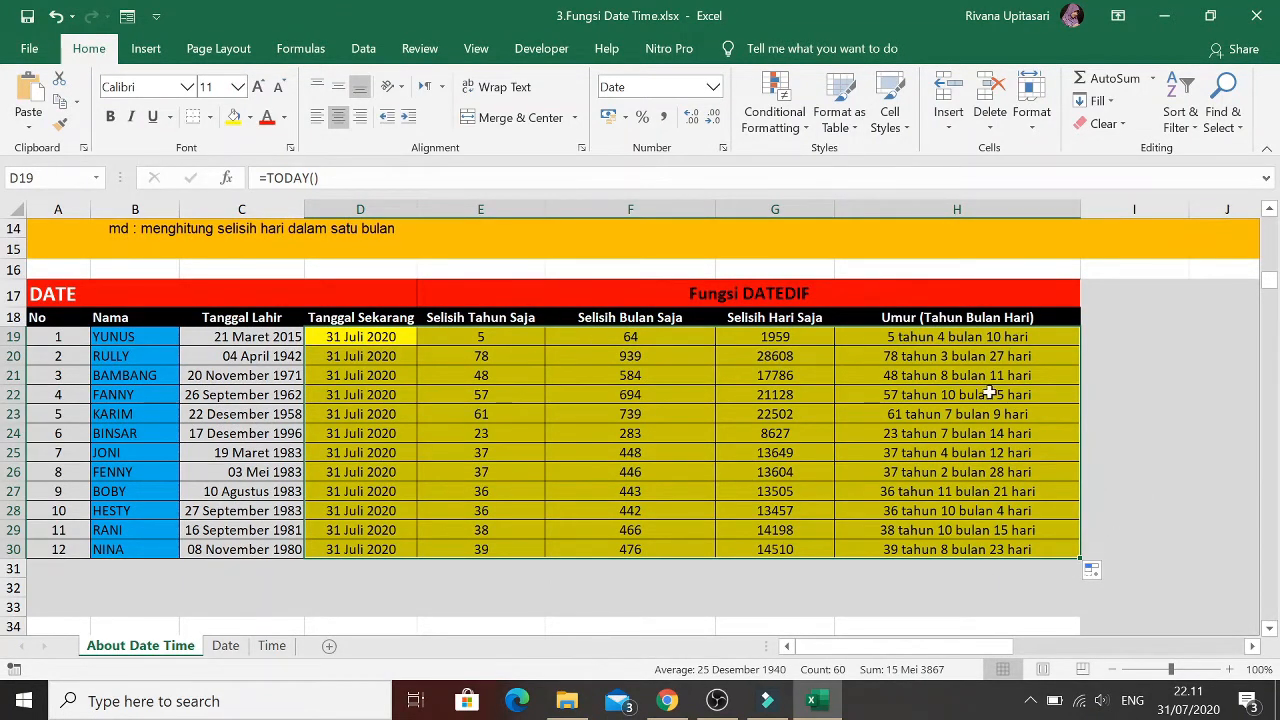
left_click(995, 549)
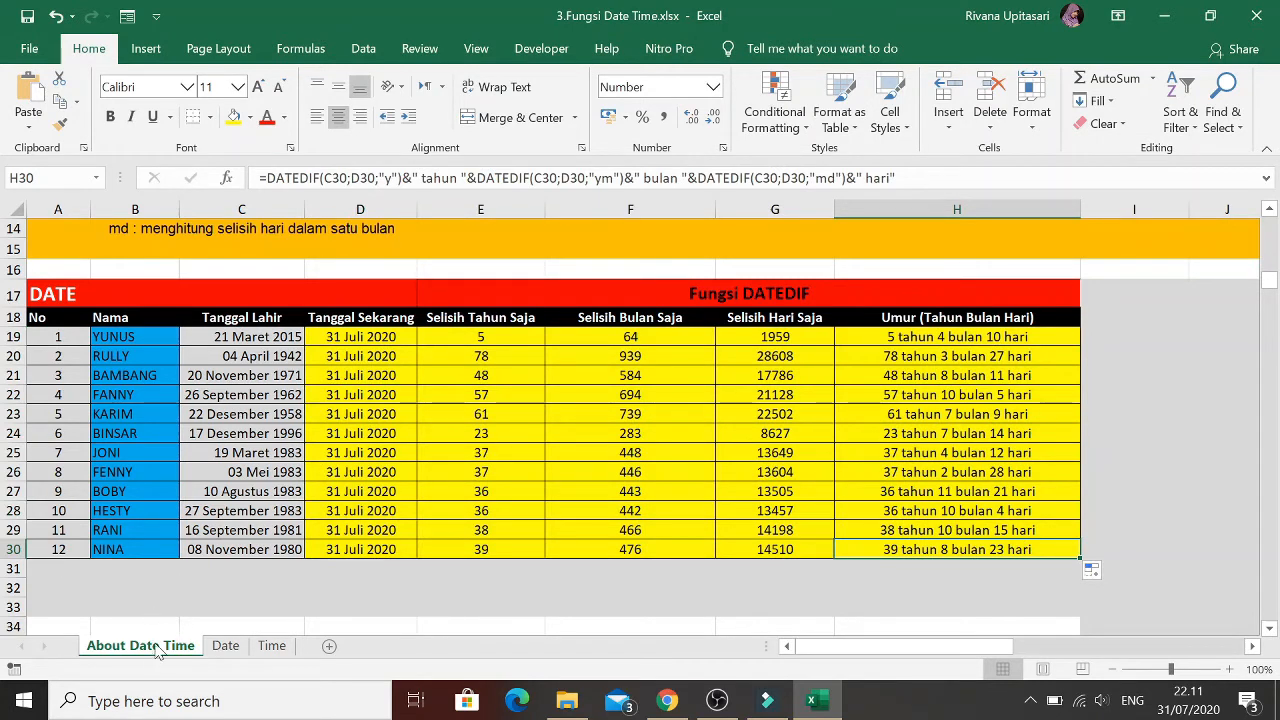
On the Date sheet, start a WORKDAY formula in F13 with D13 as start date and E13 as days
left_click(226, 646)
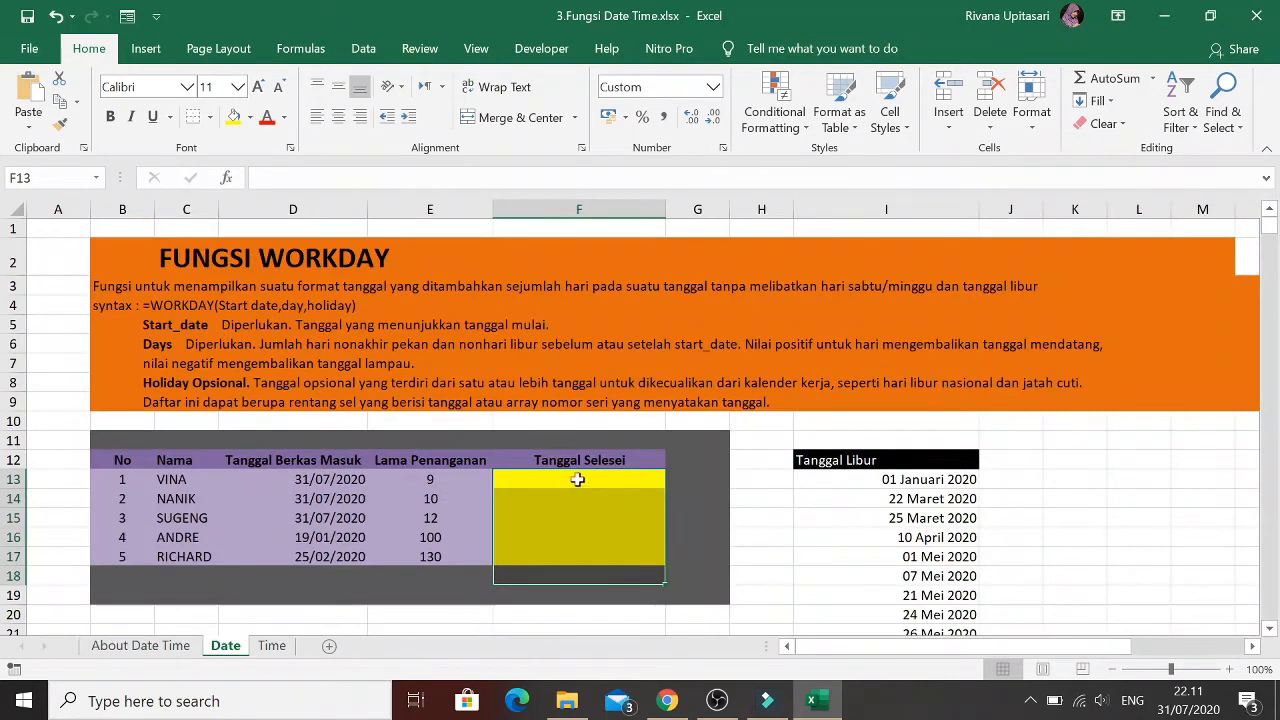
left_click(578, 480)
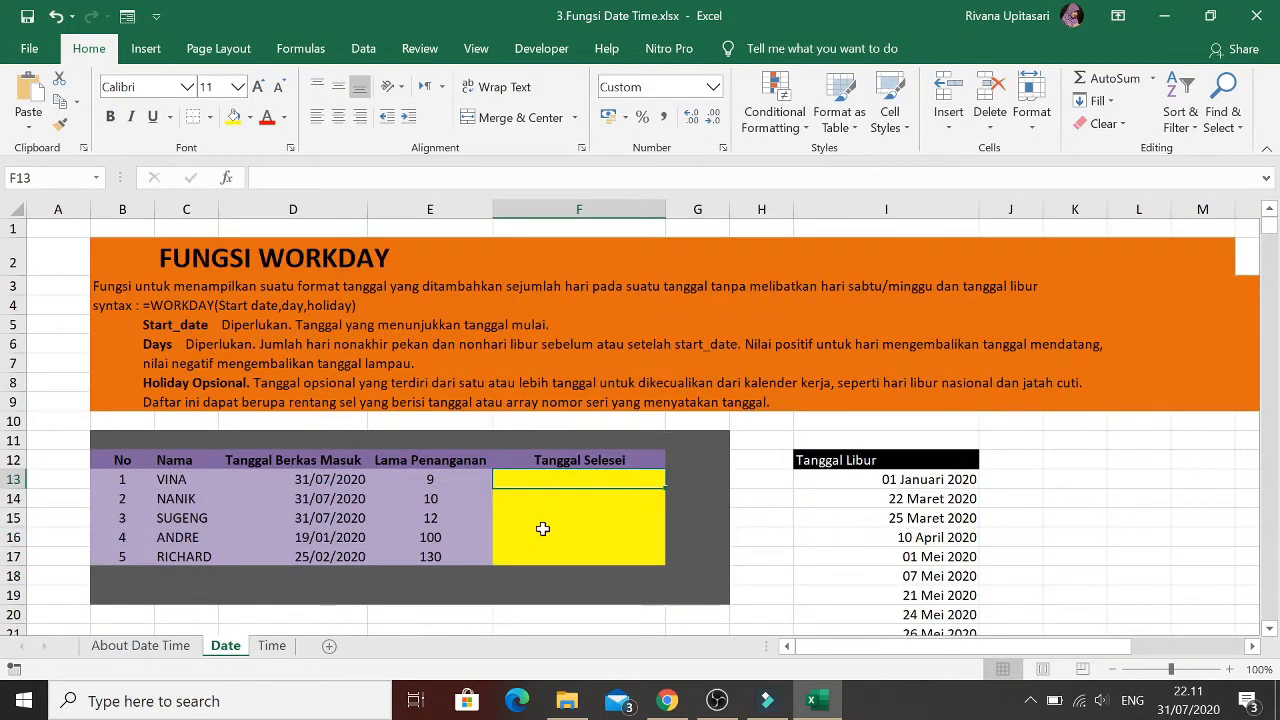
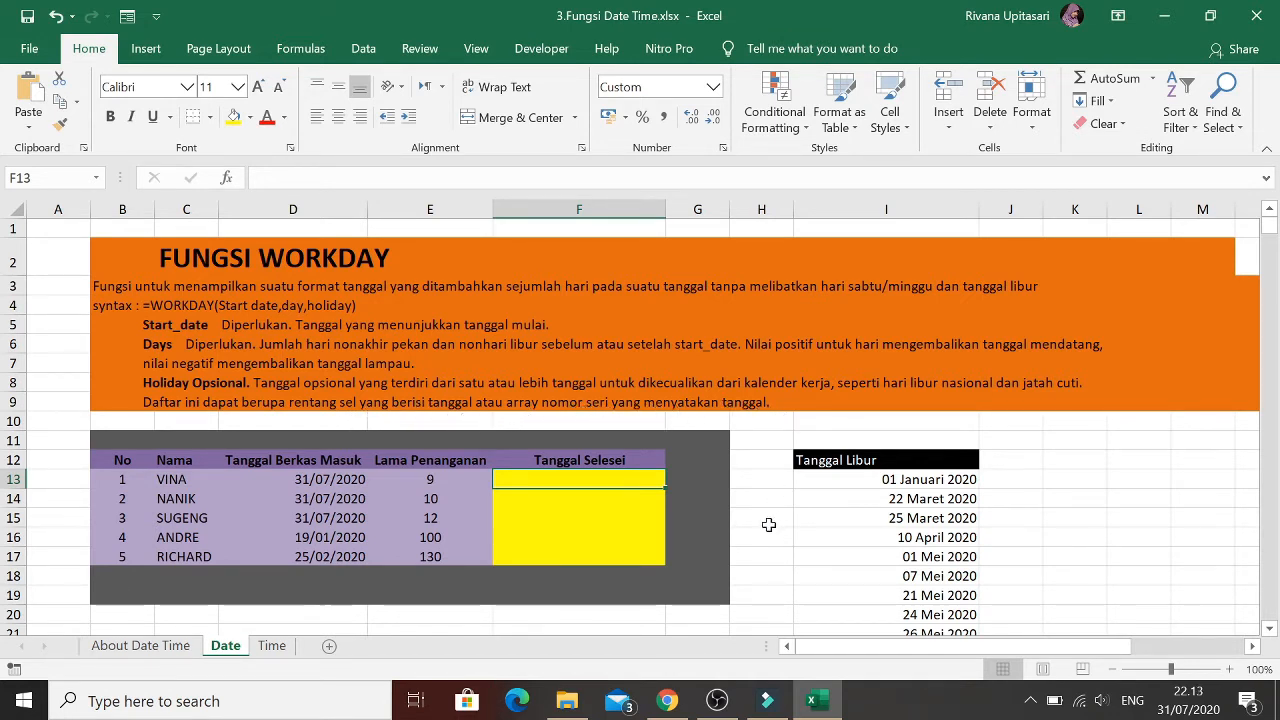
type("=")
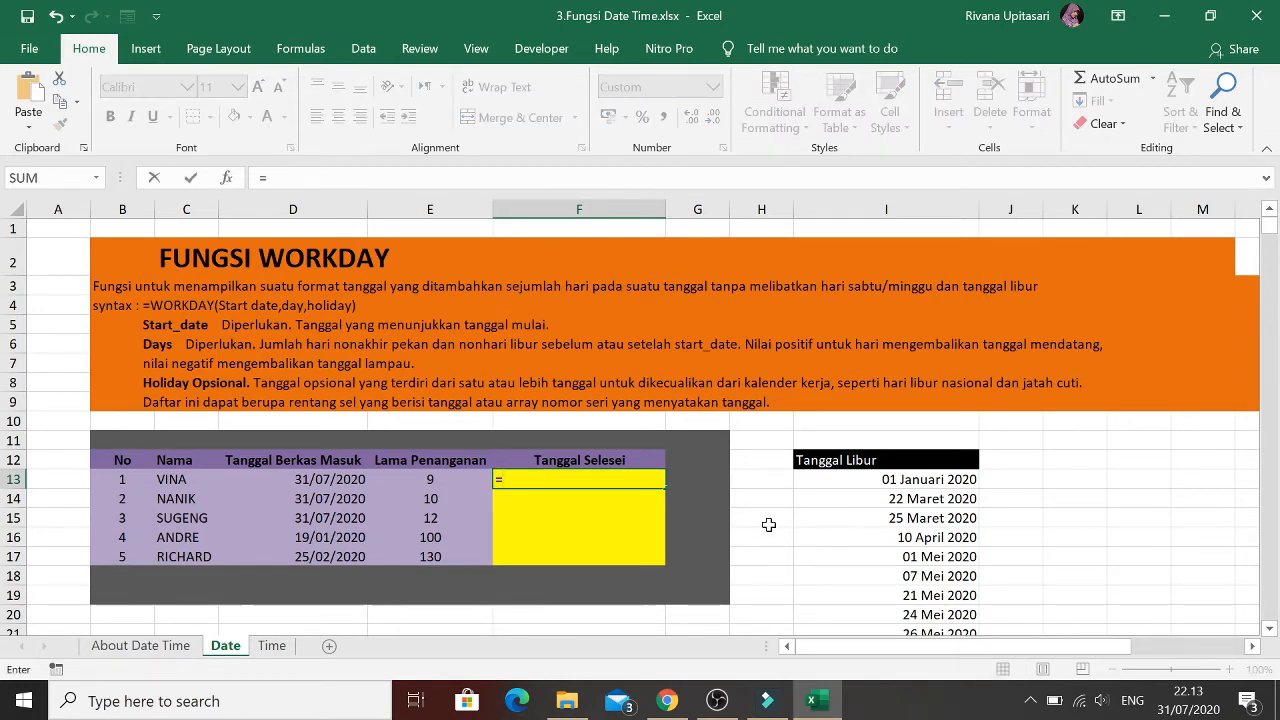
type("work")
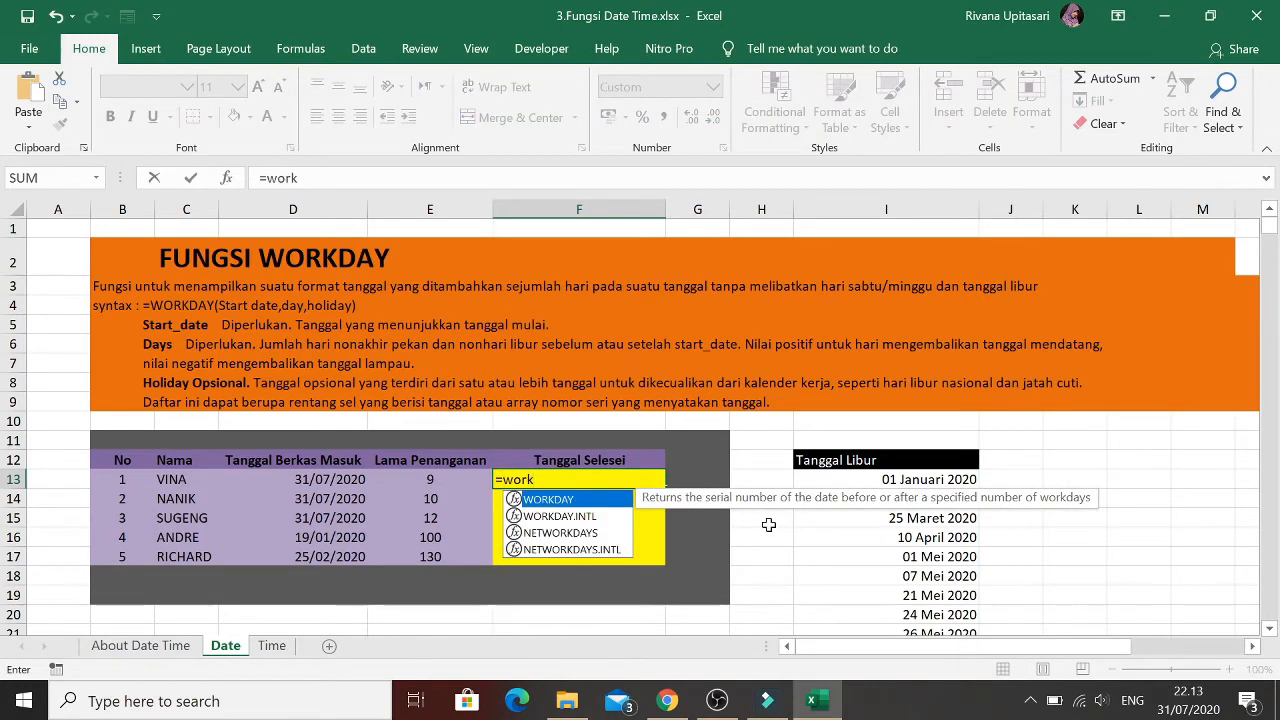
type("day(")
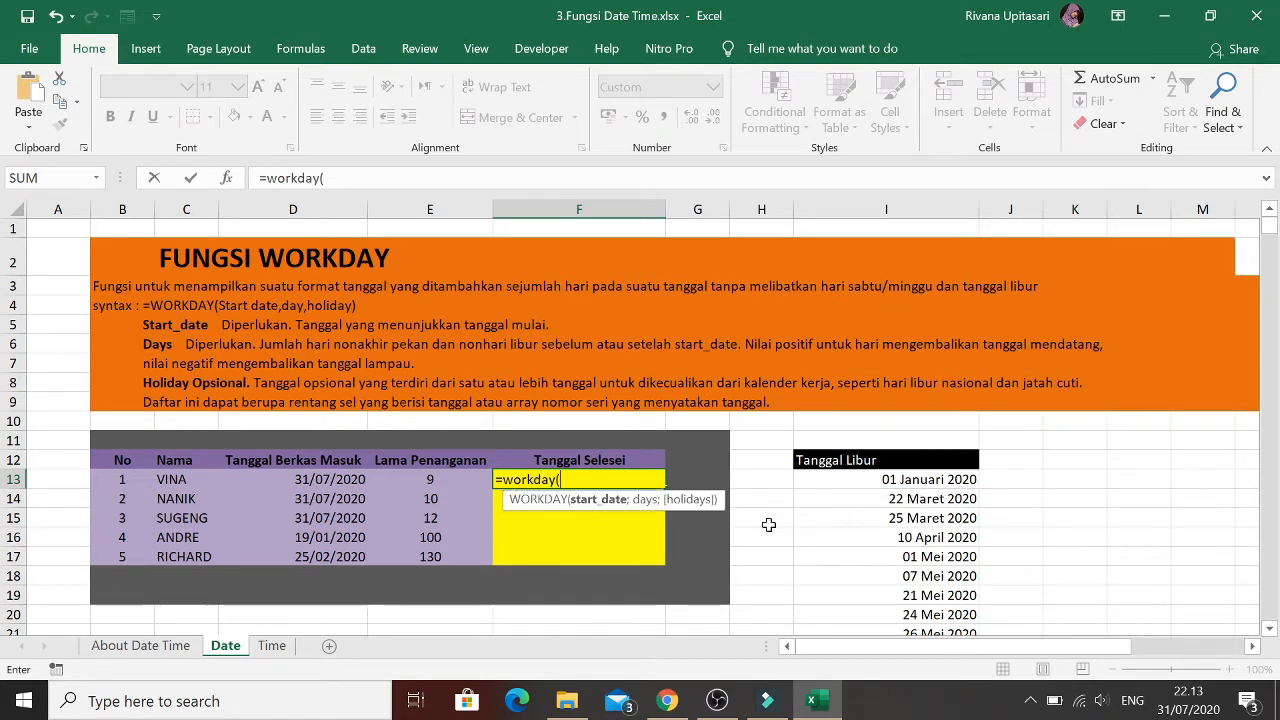
key("Left")
key("Left")
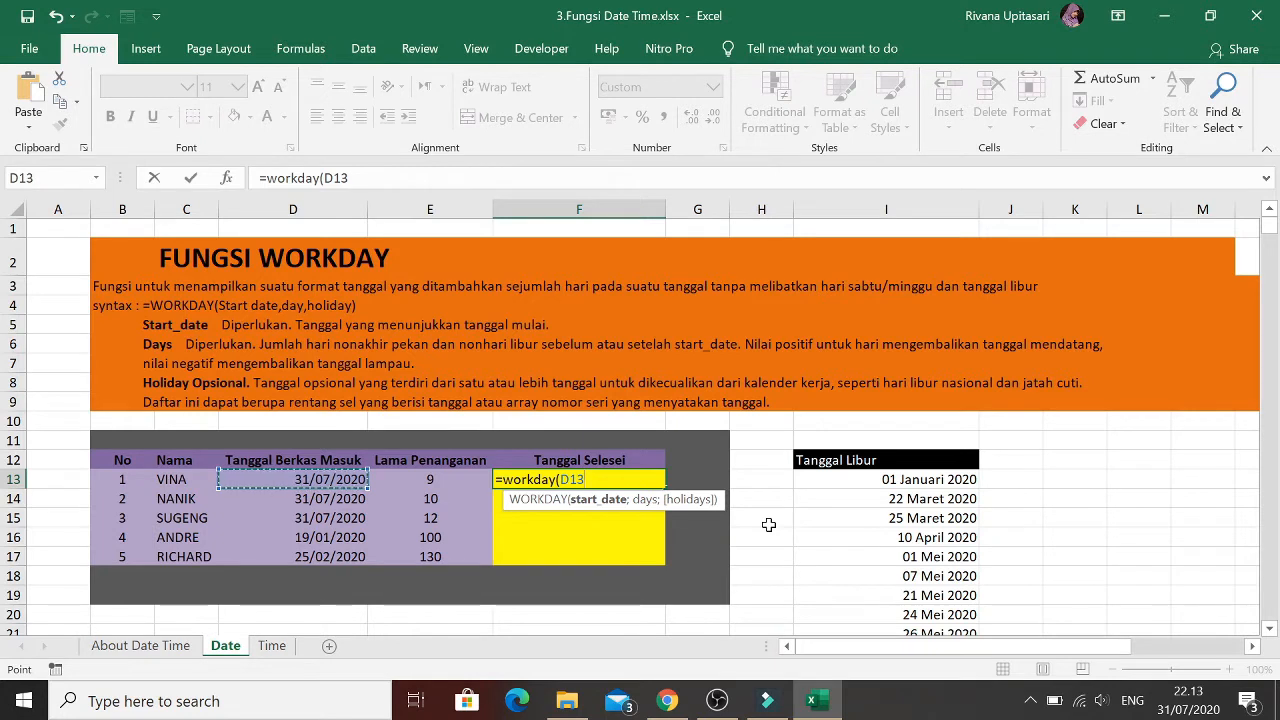
type(";")
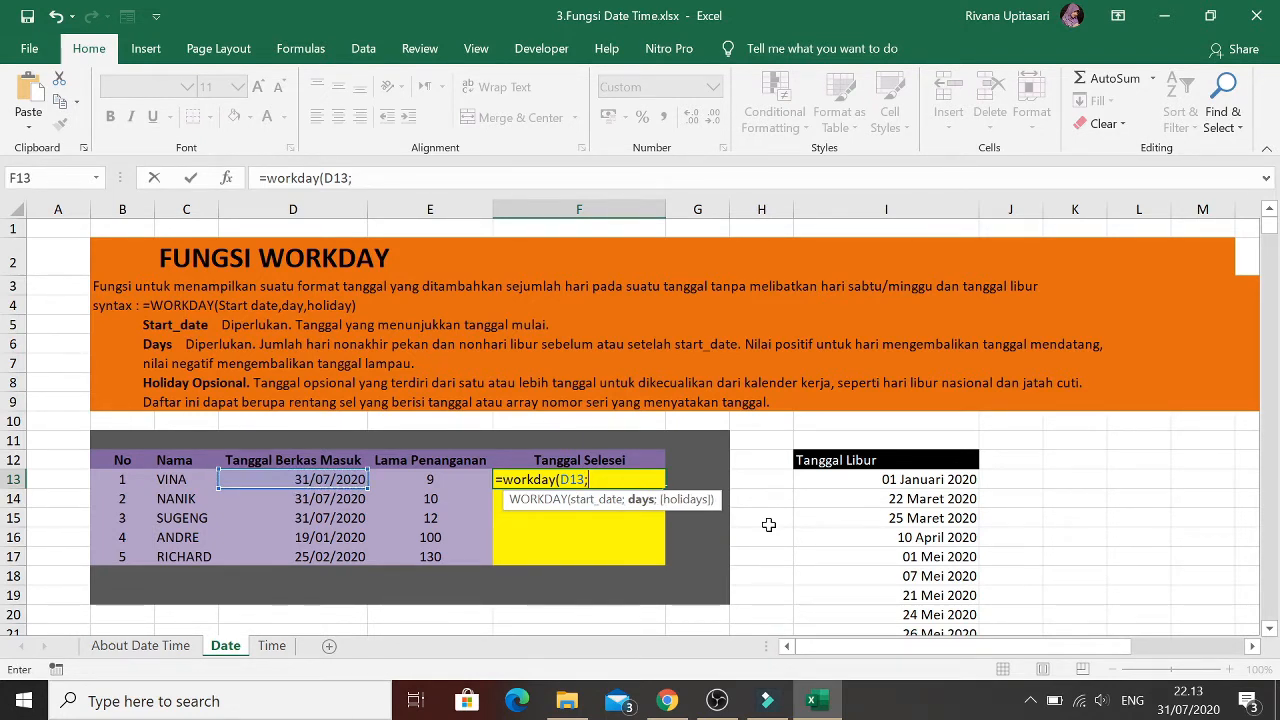
key("Left")
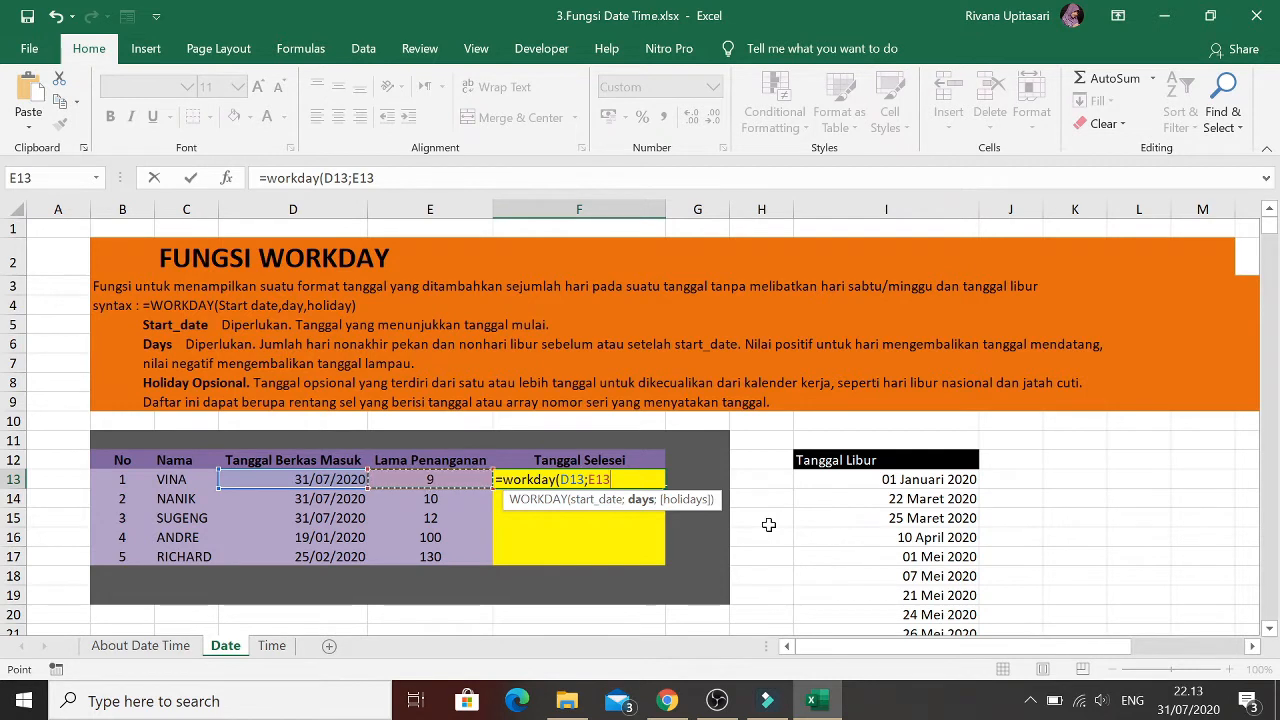
type(";")
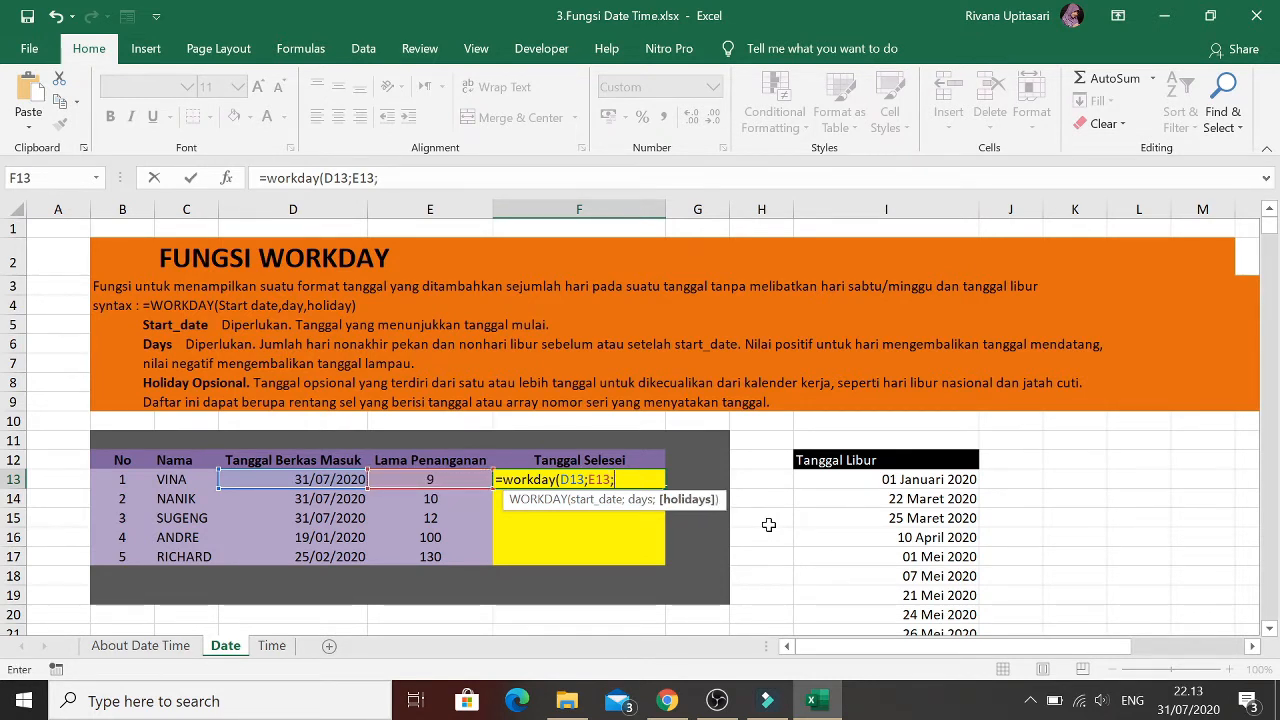
Add the Tanggal Libur range I13:I27 as the holidays argument of the F13 formula and commit it
key("Right")
key("Right")
key("Right")
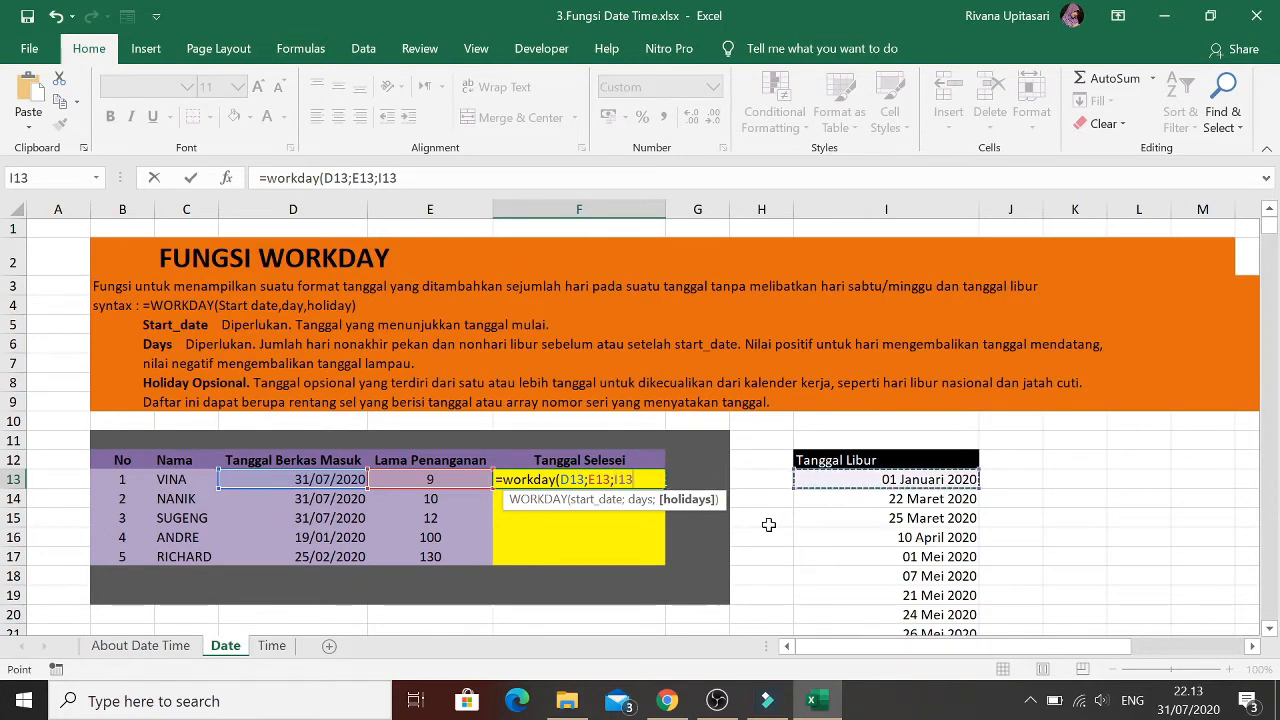
key("ctrl+shift+Down")
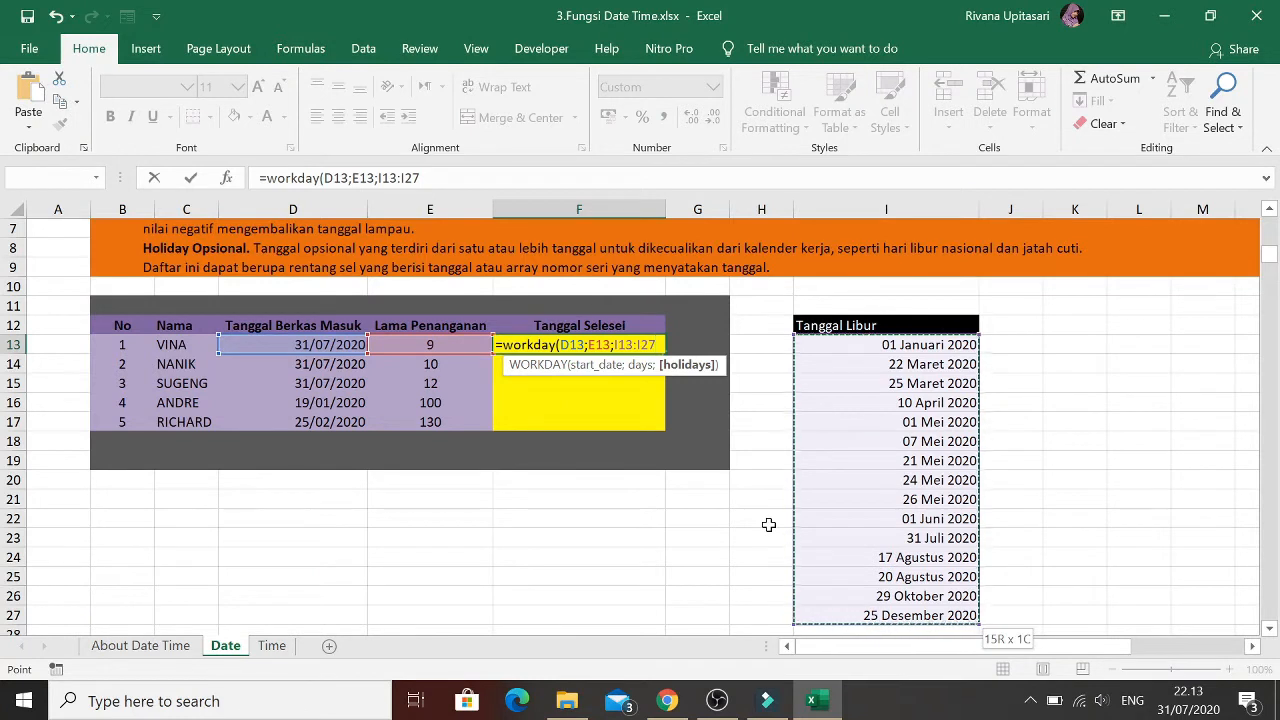
key("F4")
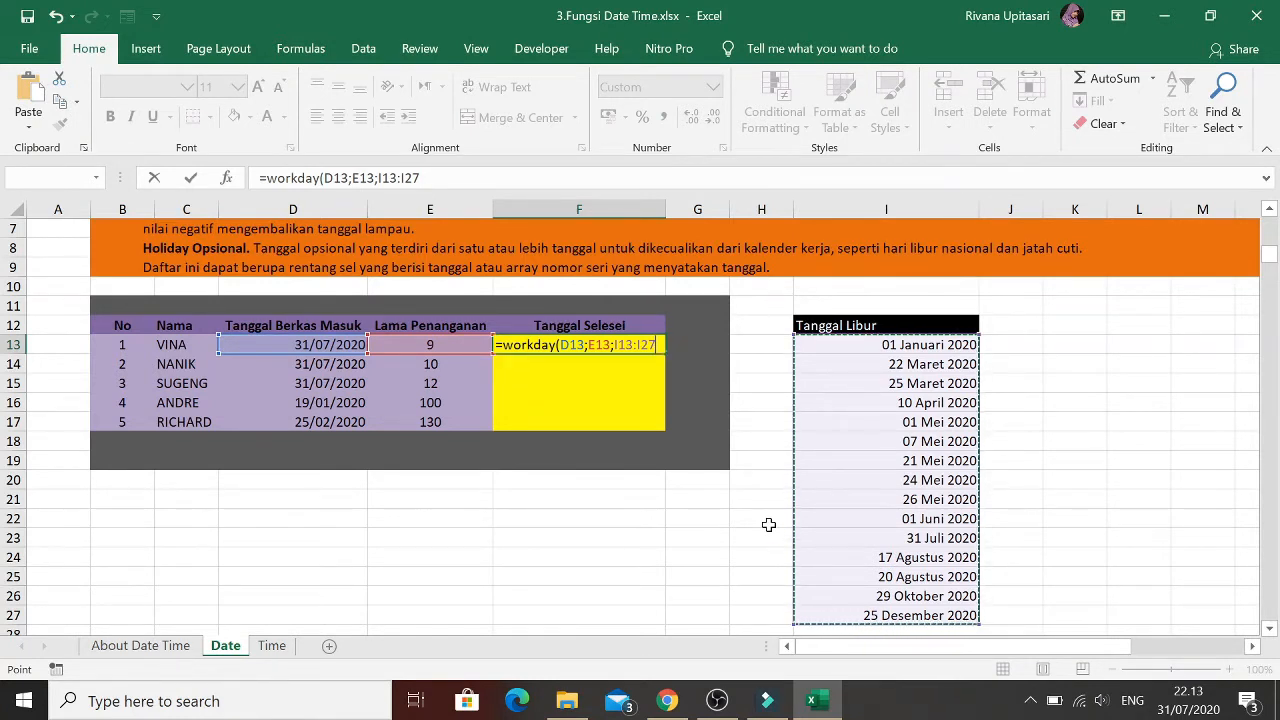
key("Return")
key("Up")
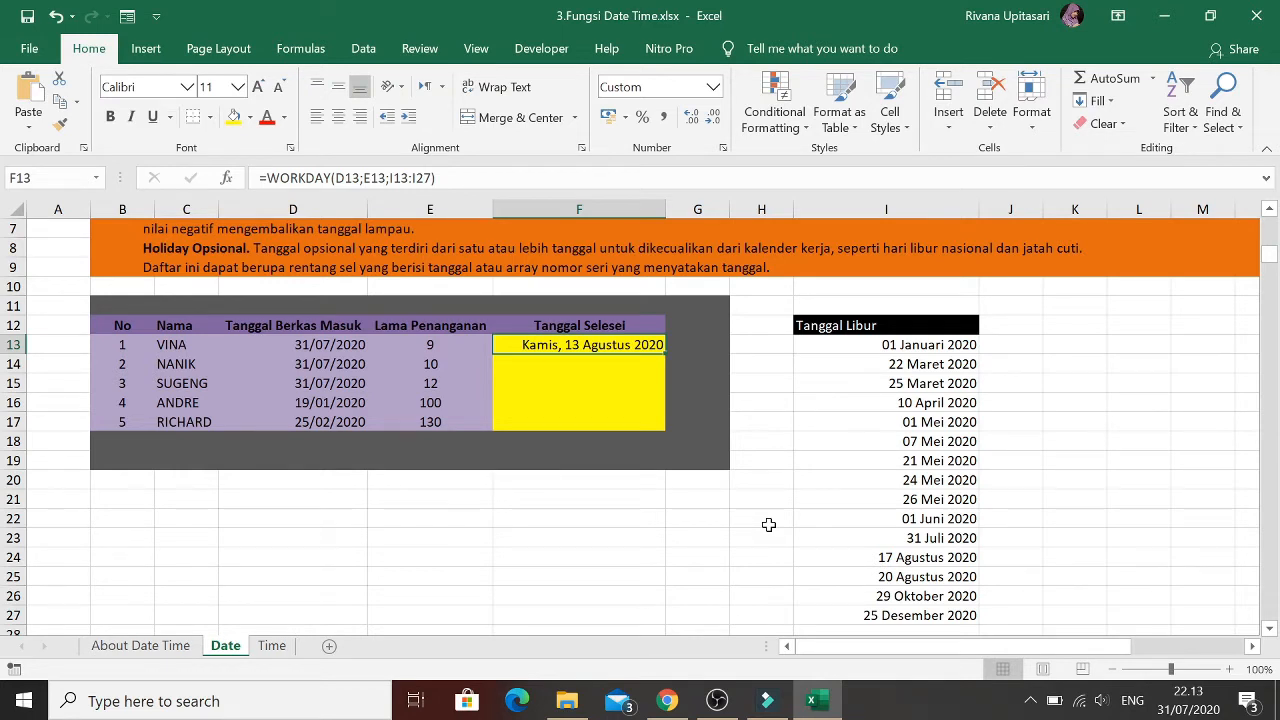
Make the holiday range in the F13 formula absolute so it reads =WORKDAY(D13;E13;$I$13:$I$27)
key("Left")
key("Right")
left_click(877, 351)
key("ctrl+shift+Down")
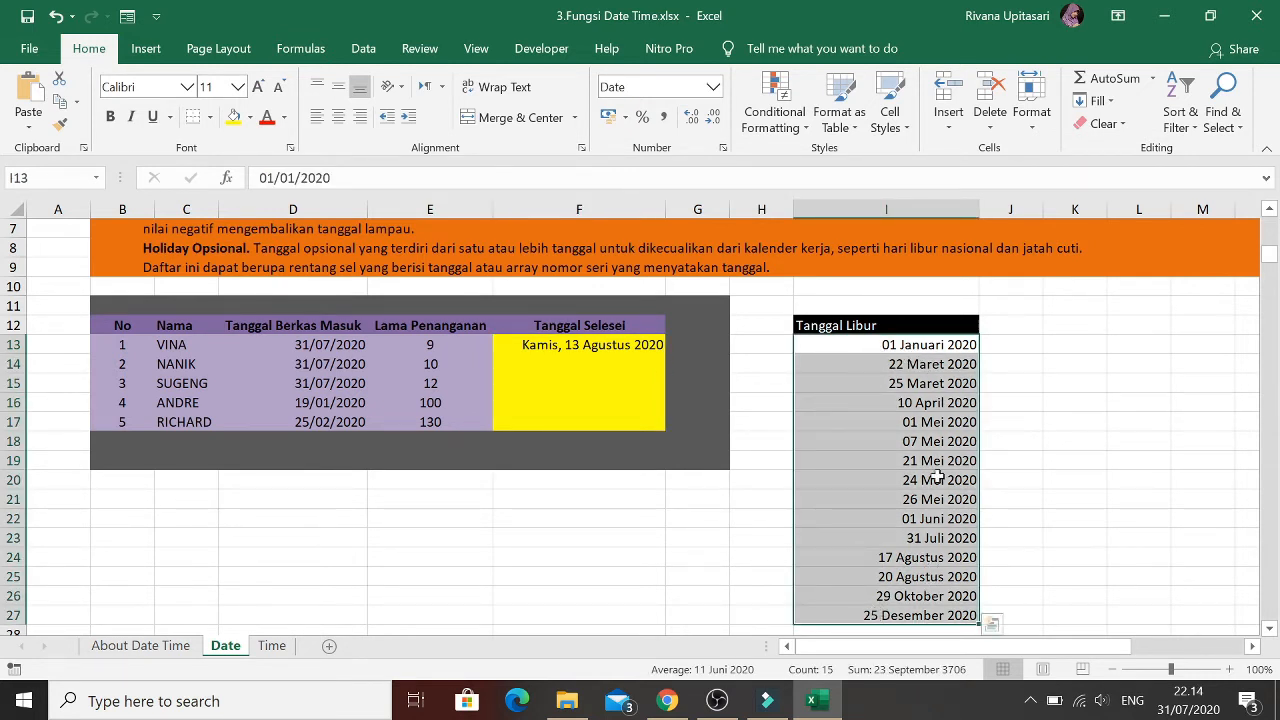
left_click(573, 346)
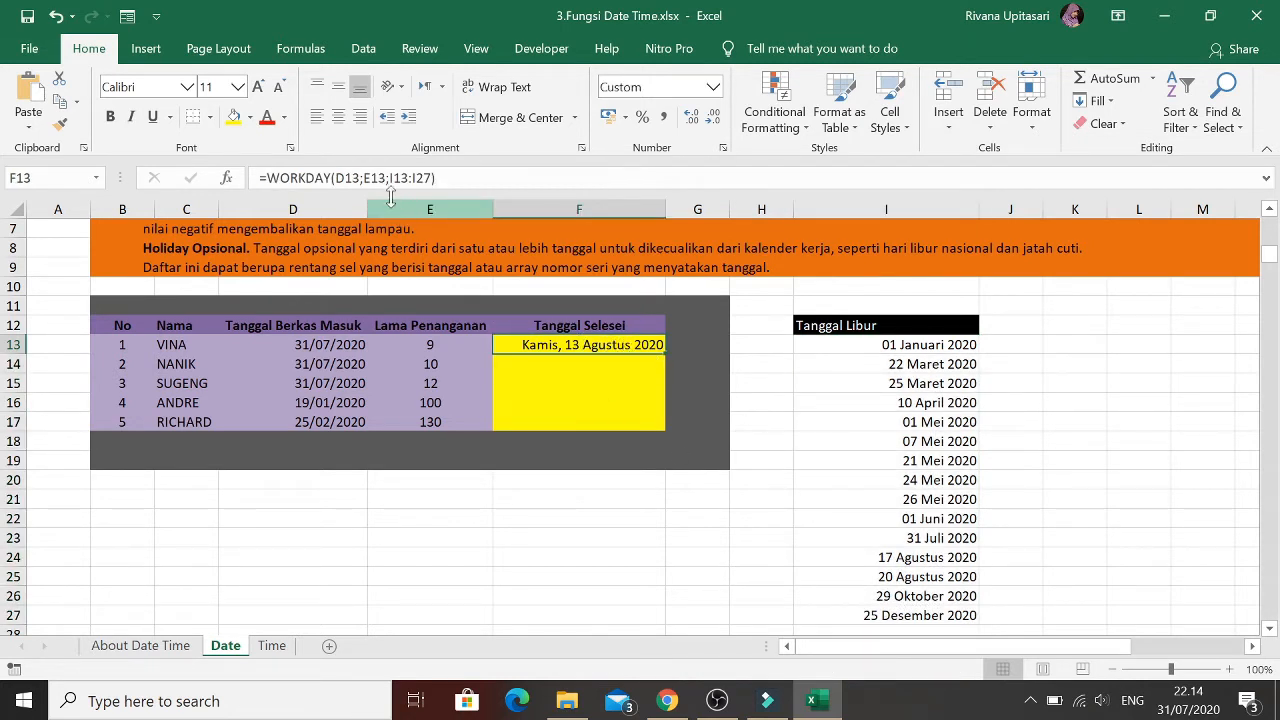
double_click(573, 344)
key("Right")
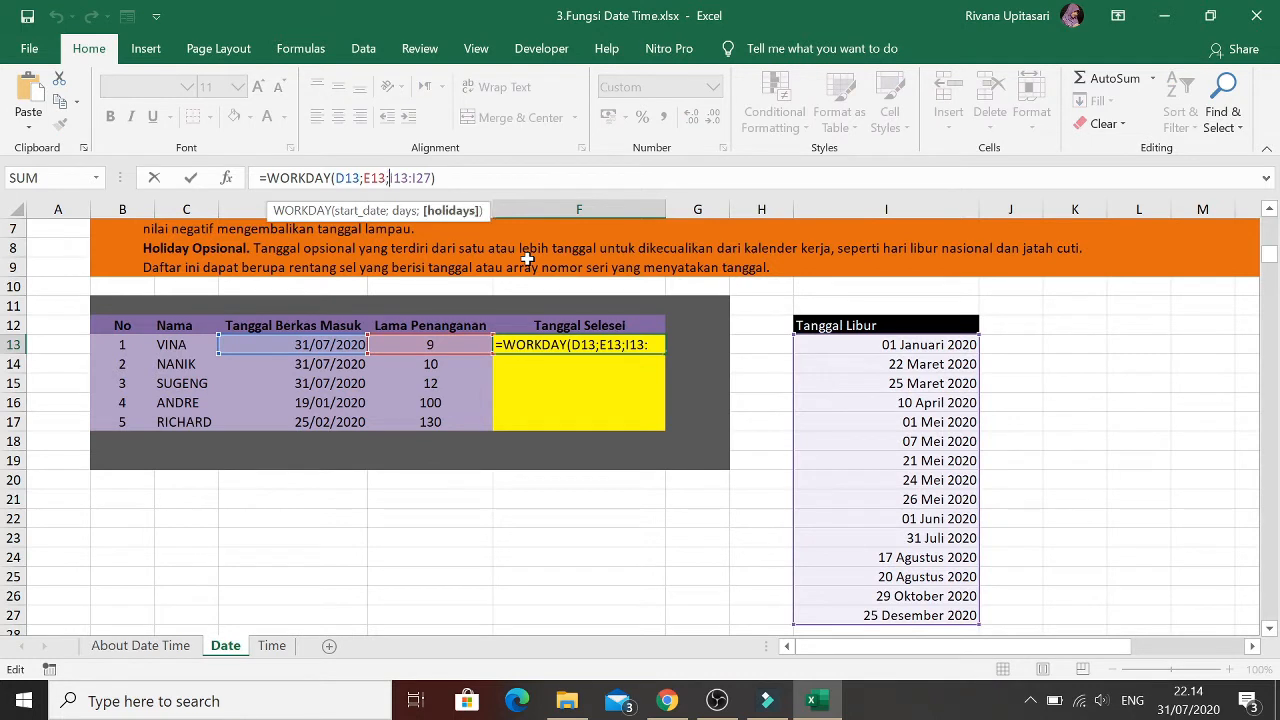
type("$I$")
key("Right")
key("Right")
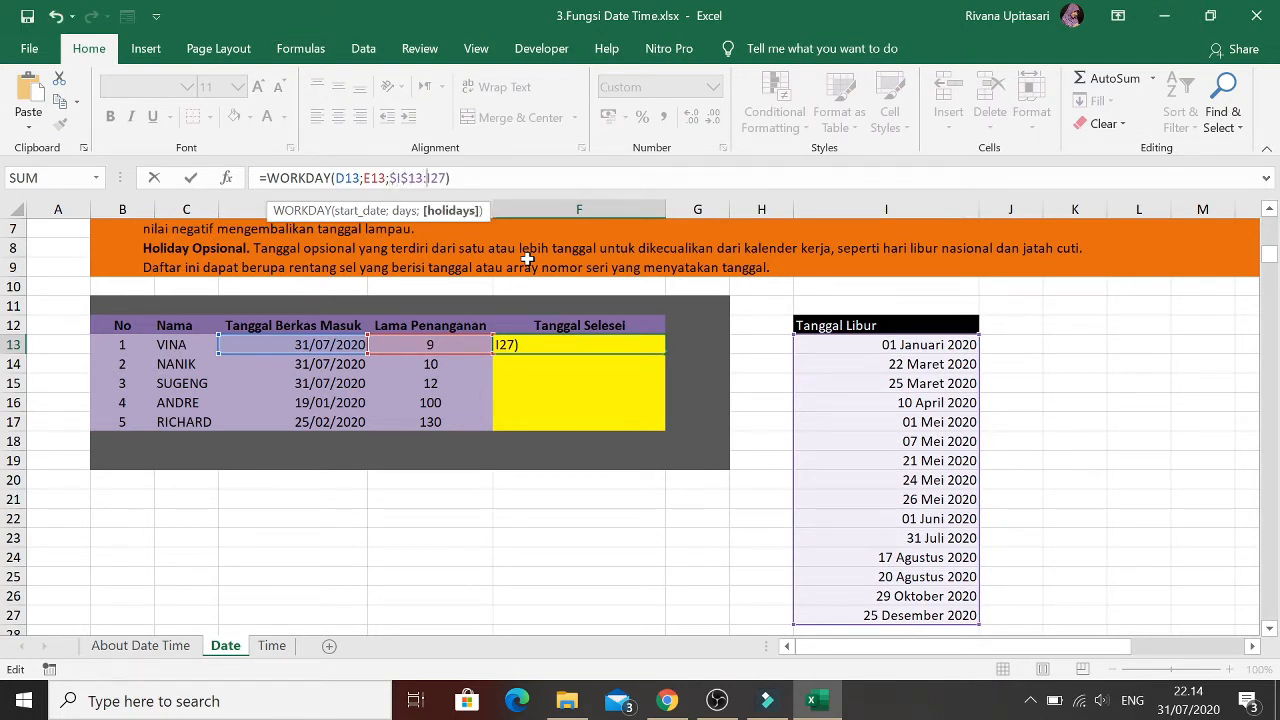
type("$I$")
key("ctrl+Return")
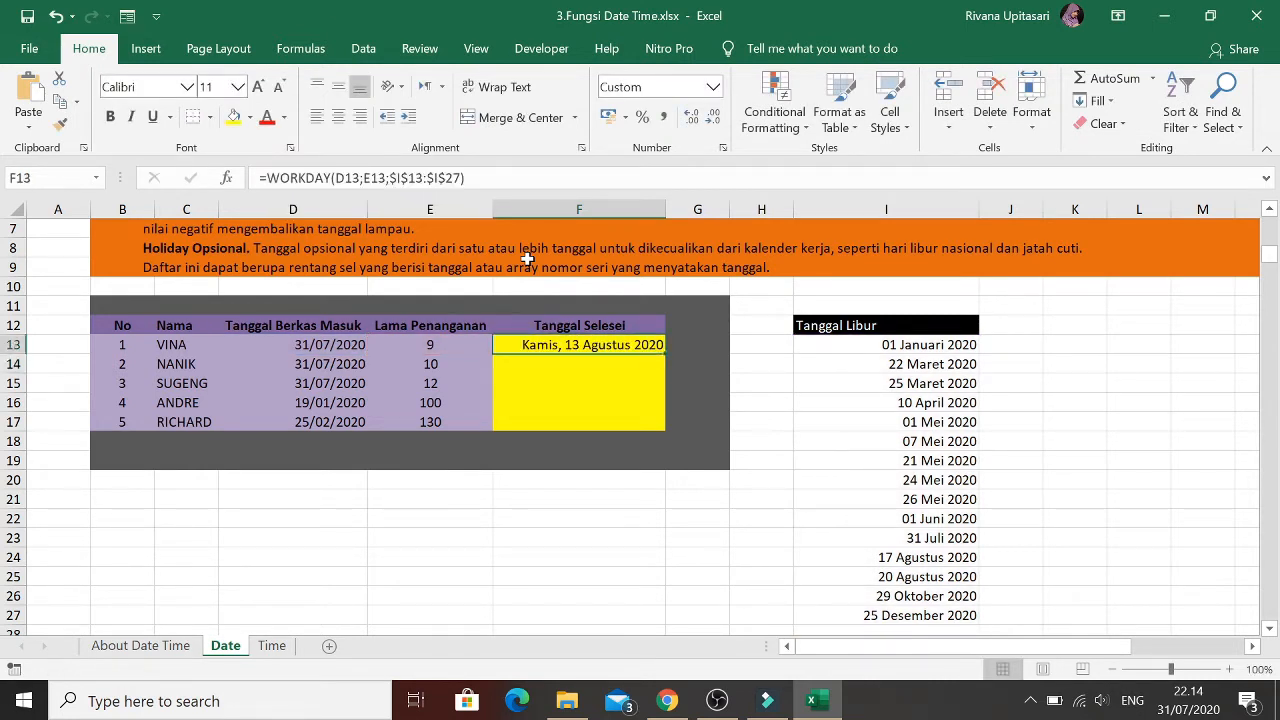
Fill the WORKDAY formula from F13 down to F17 and check the last row's Tanggal Selesei formula
left_click_drag(664, 353, 660, 430)
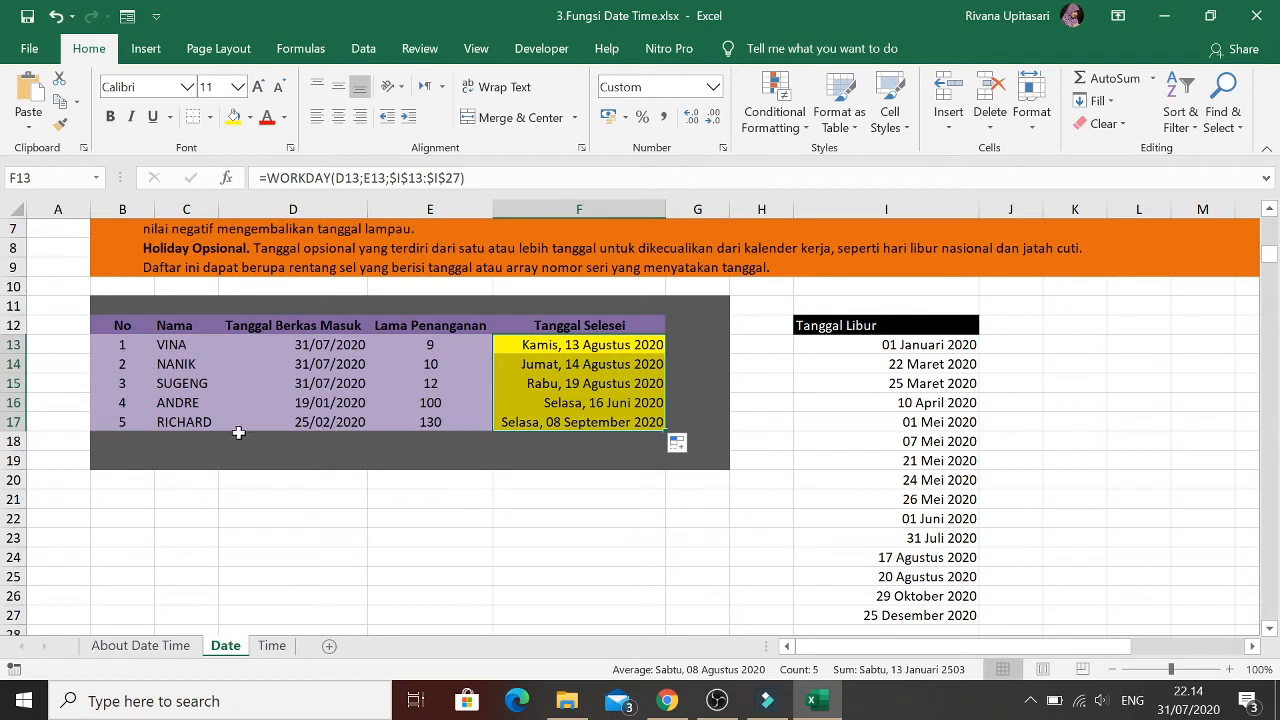
left_click(191, 423)
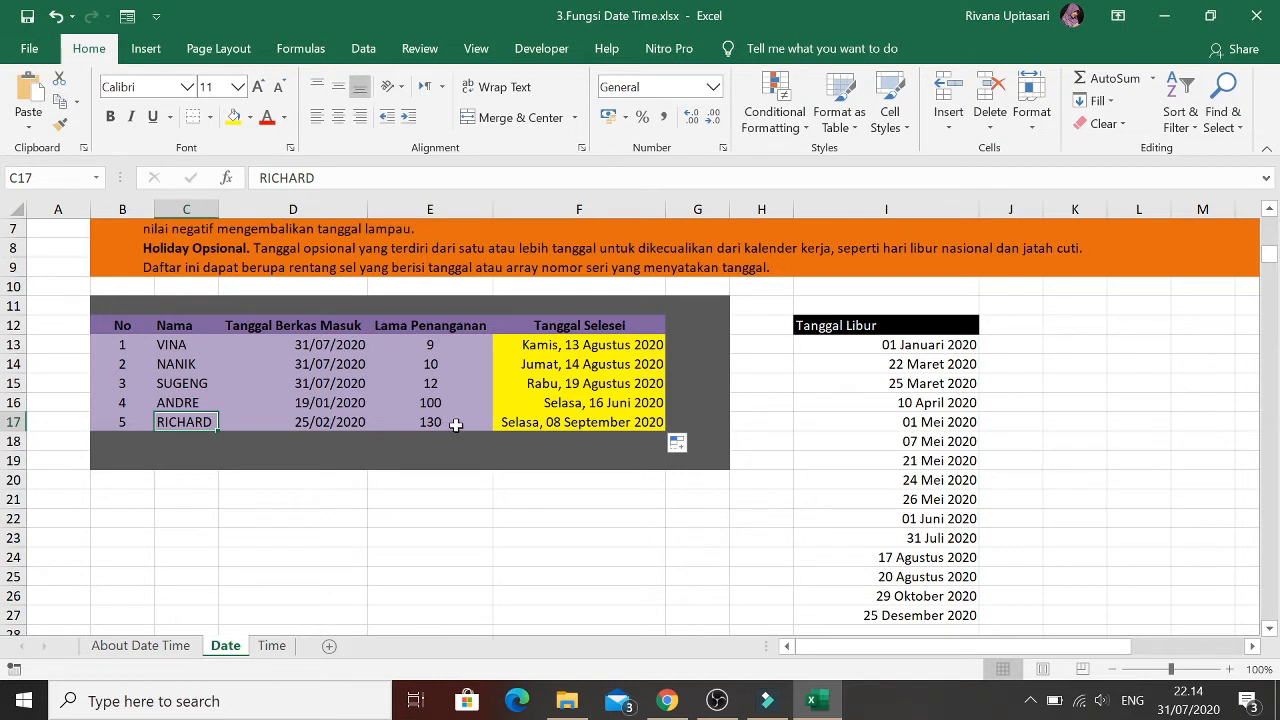
left_click(619, 427)
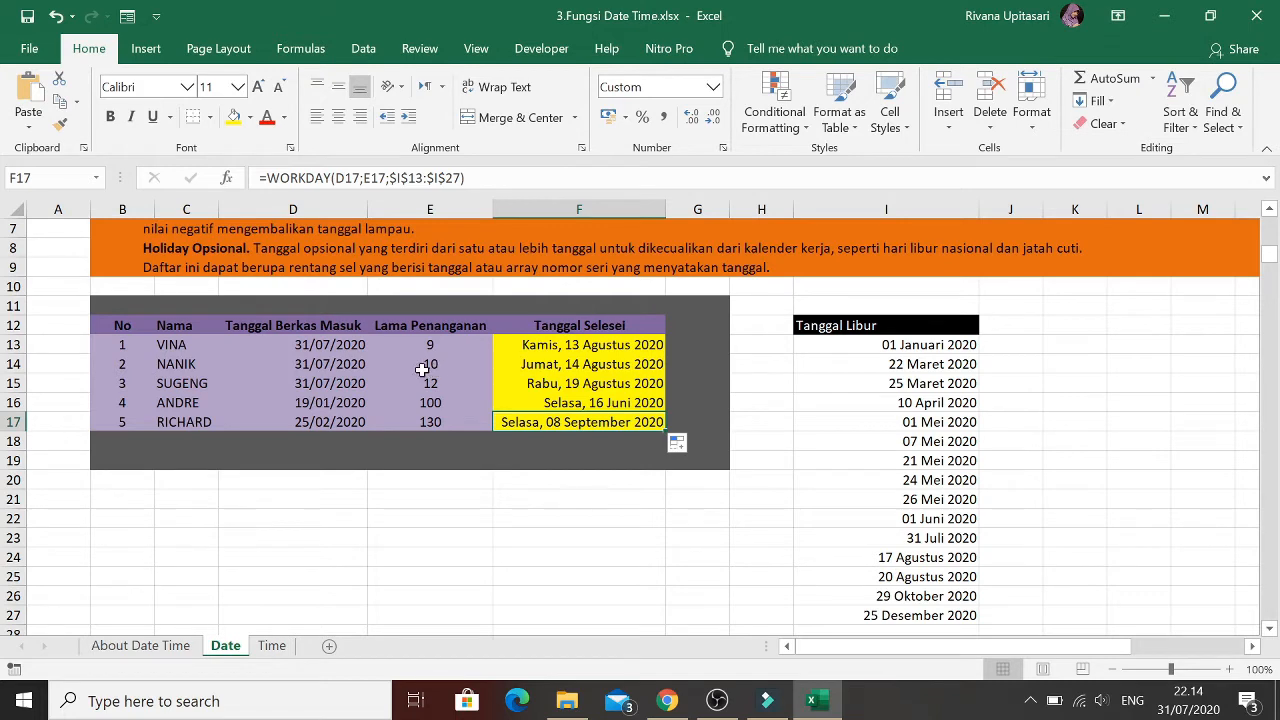
On the Time sheet, start a formula in G7 that subtracts Jam Masuk E7 from Jam Pulang F7
left_click(272, 646)
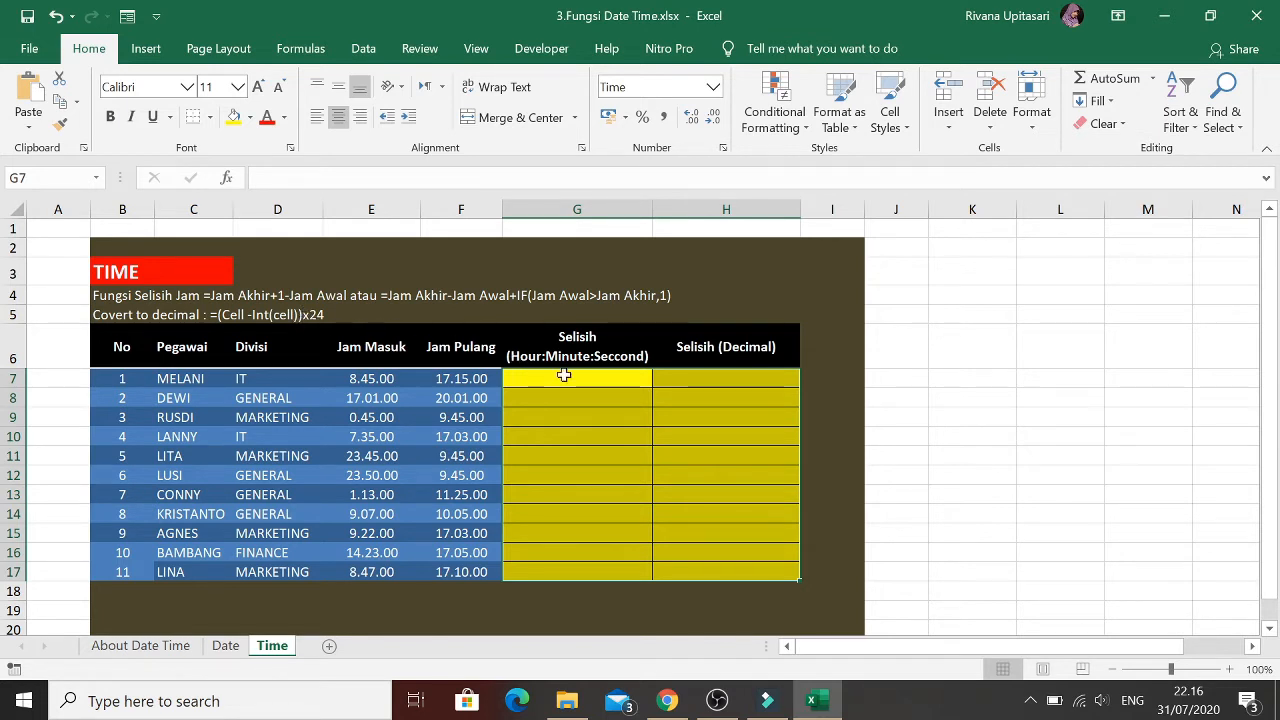
left_click(596, 377)
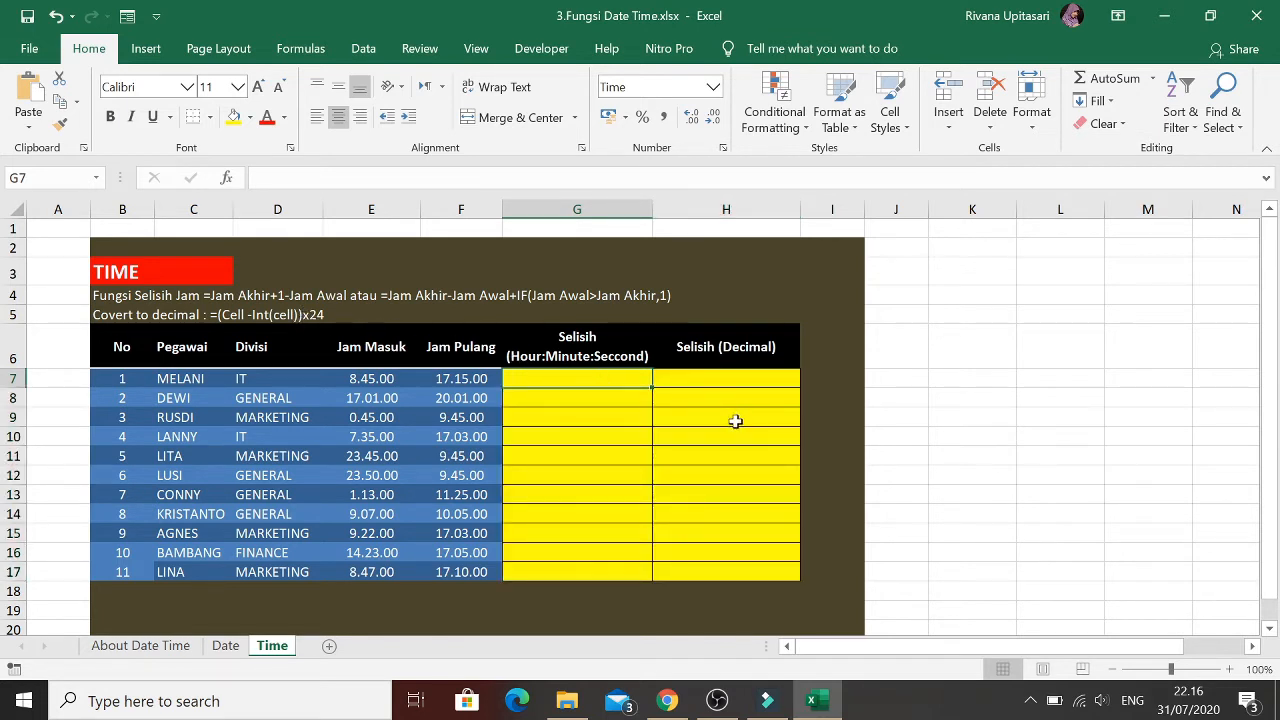
type("=")
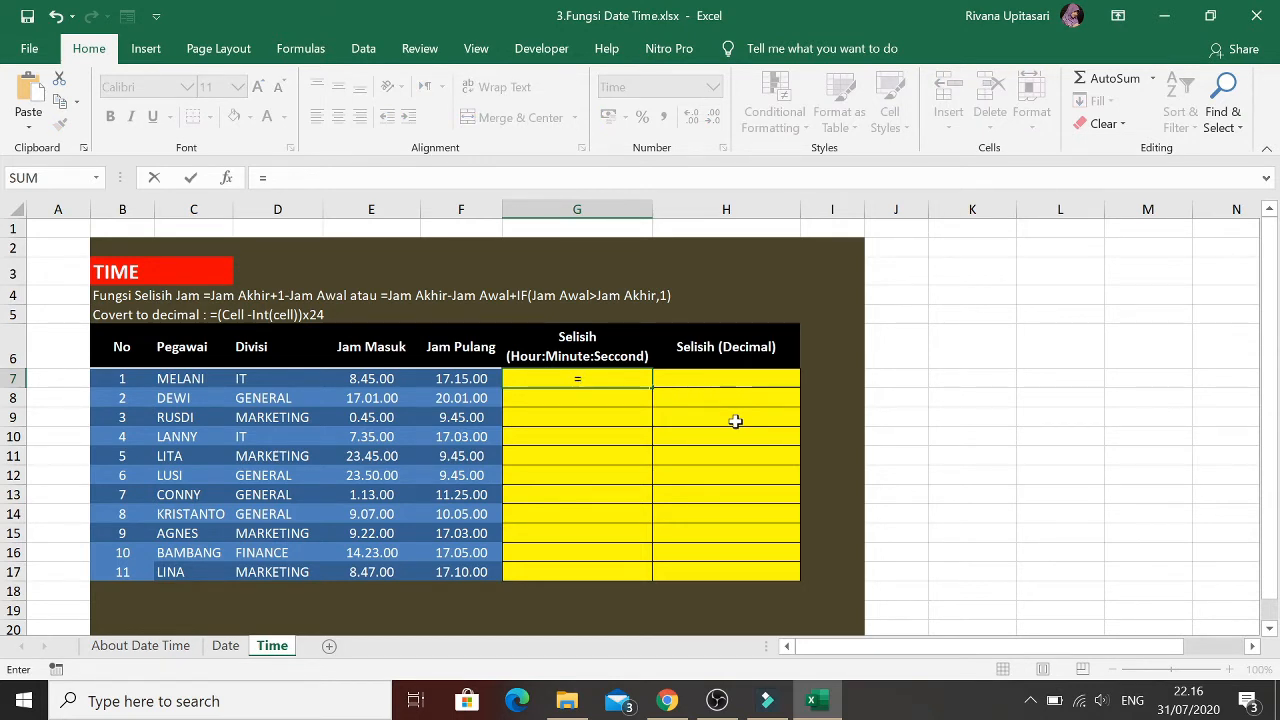
key("Left")
key("Left")
key("Right")
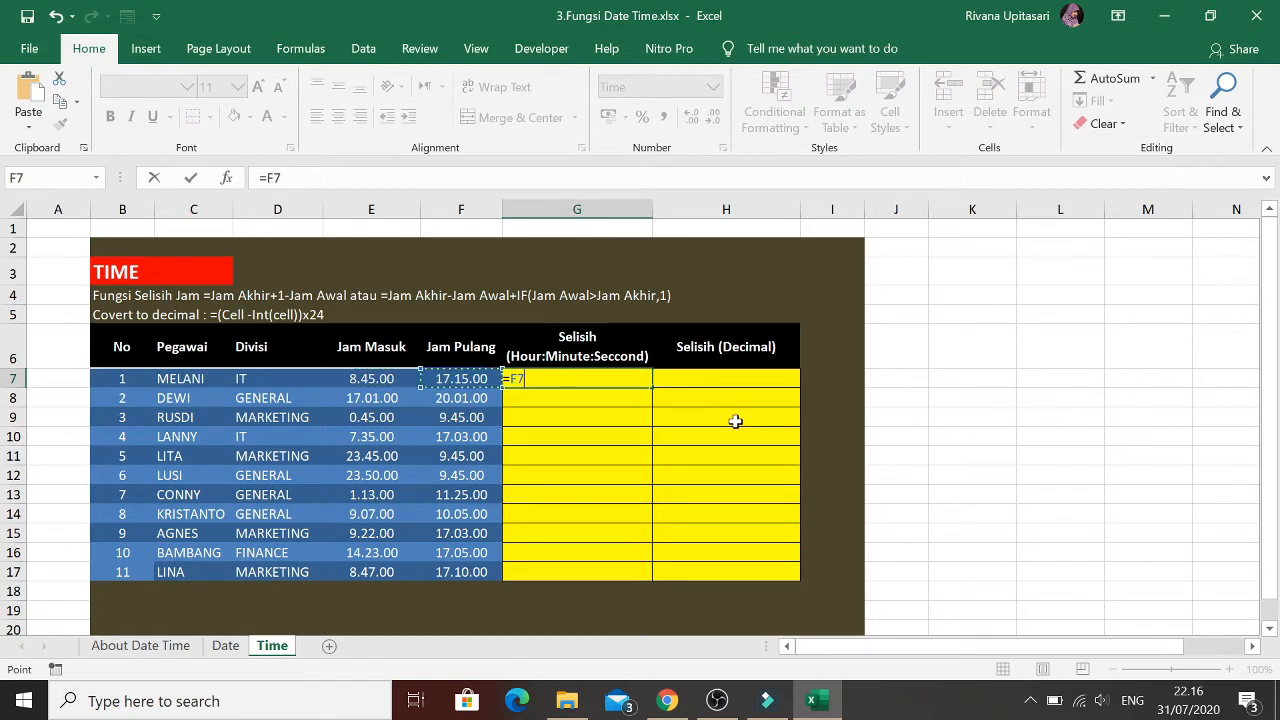
type("-")
key("Left")
key("Left")
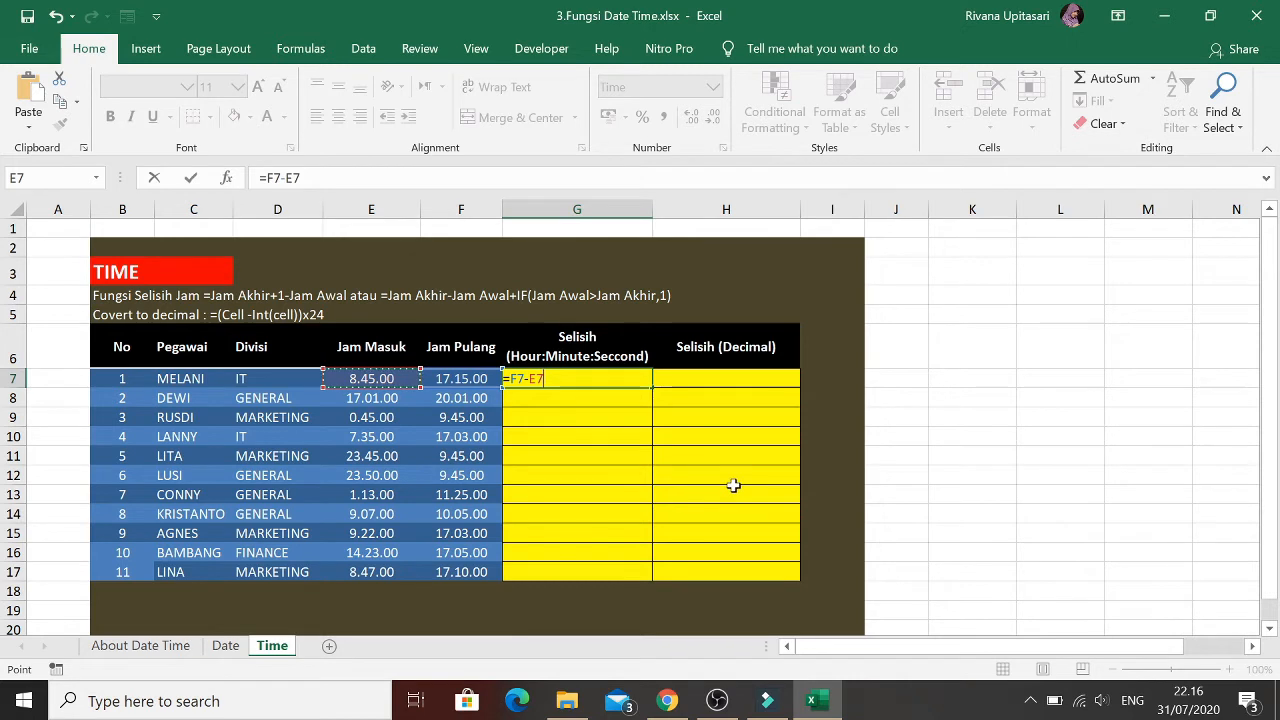
Add the midnight correction IF(E7>F7;1) to the G7 formula and commit it as =F7-E7+IF(E7>F7;1)
type("+i")
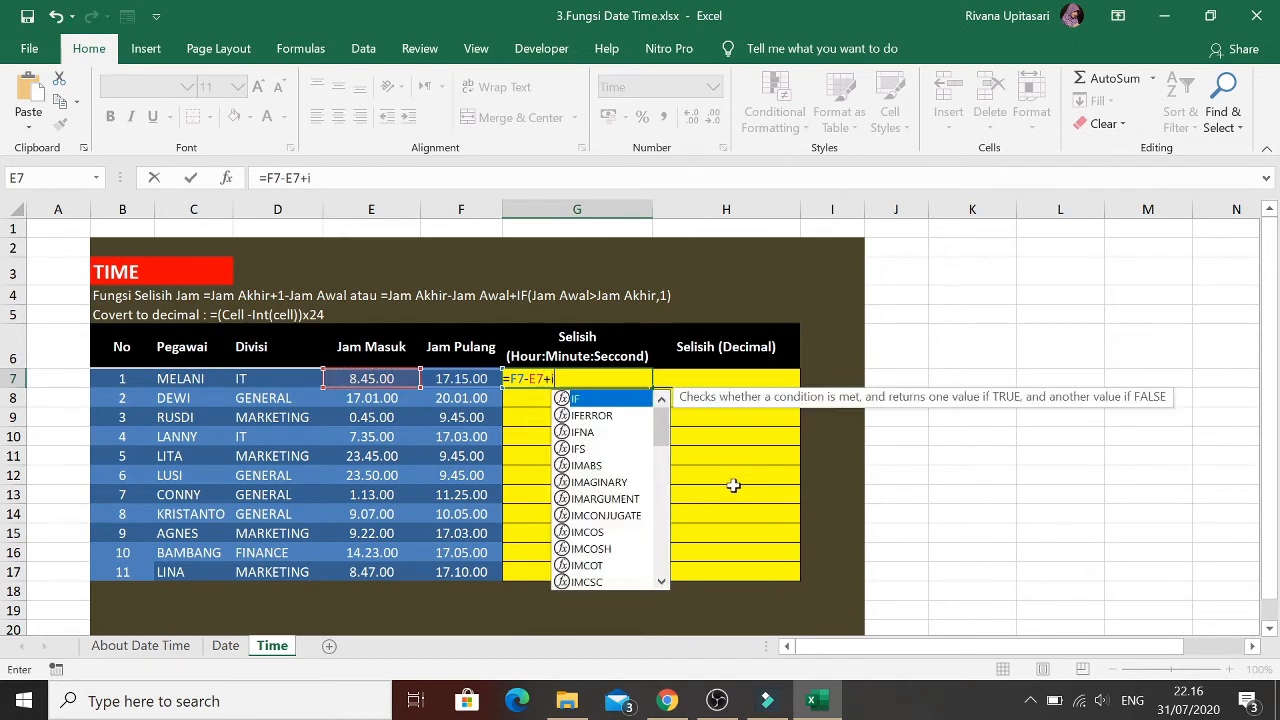
type("f(")
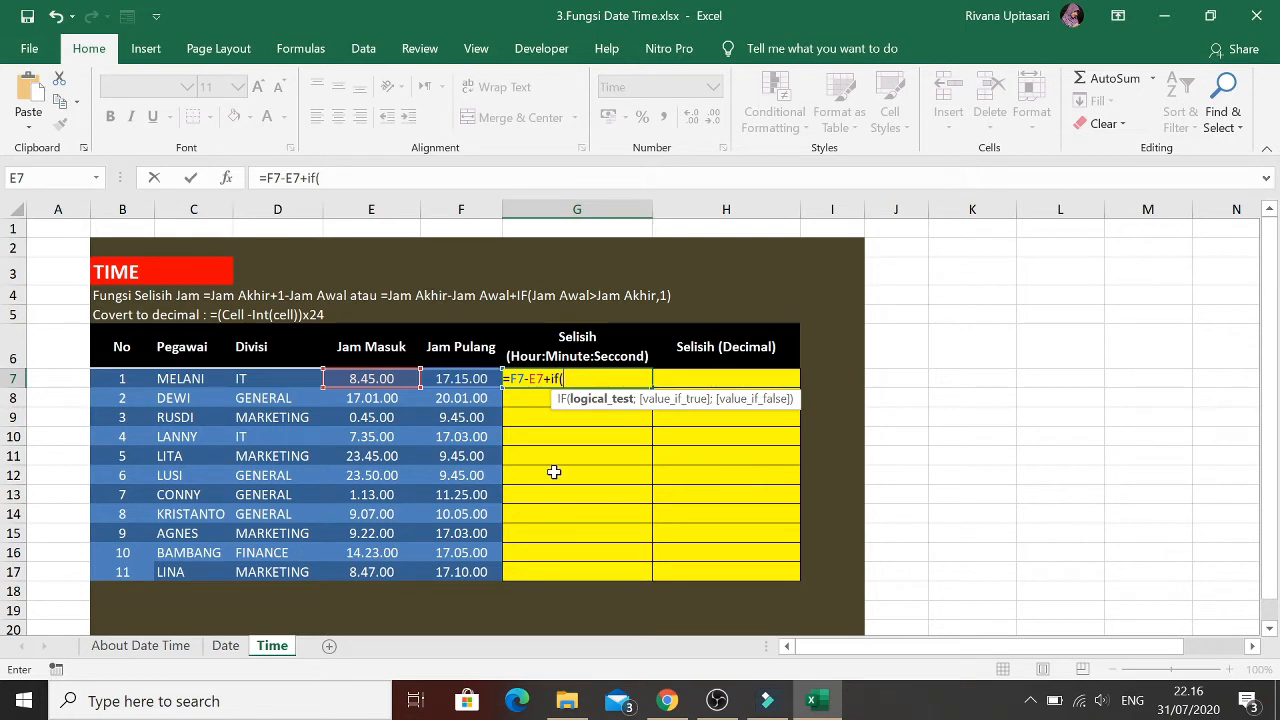
left_click(358, 378)
type(">")
left_click(486, 380)
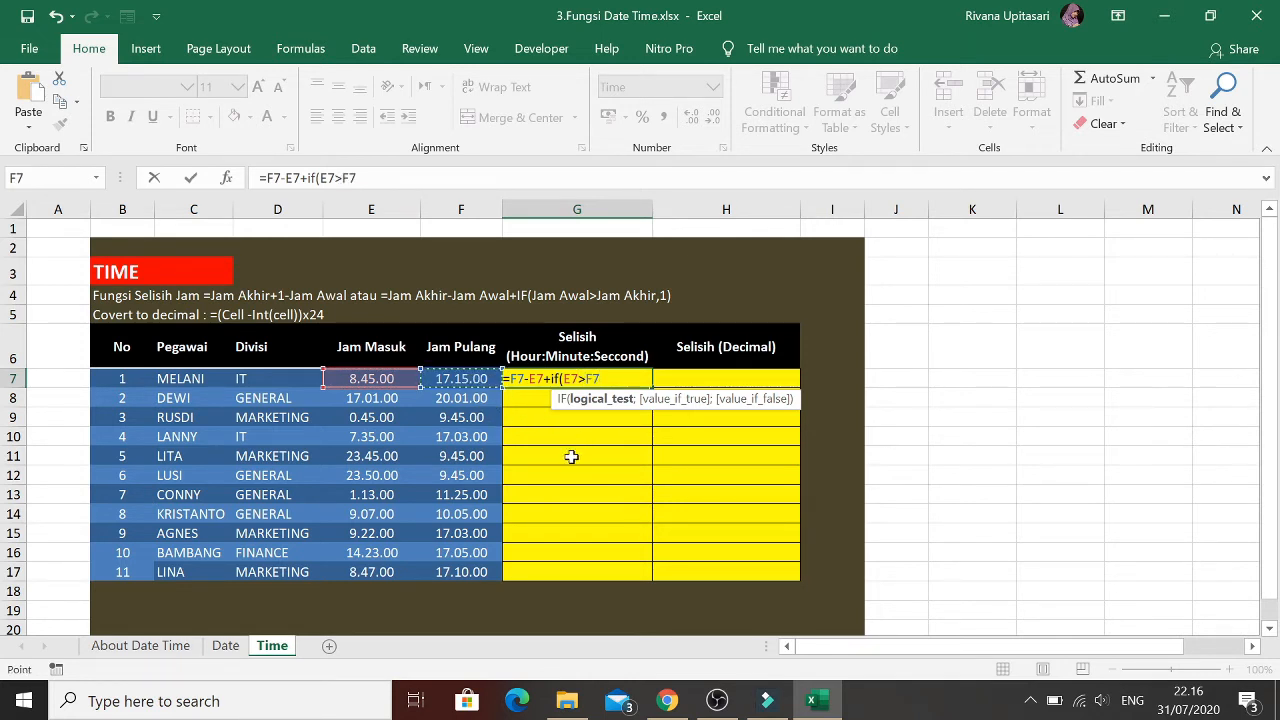
type(",")
type(";")
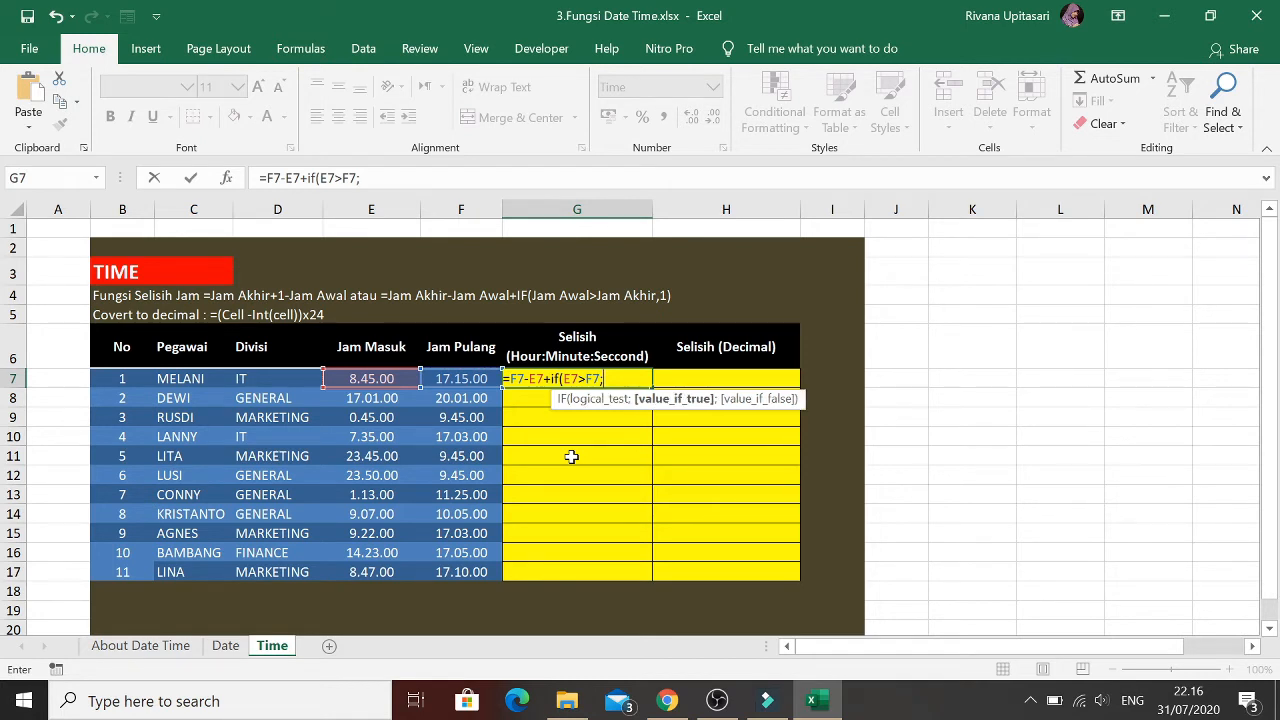
type("1)")
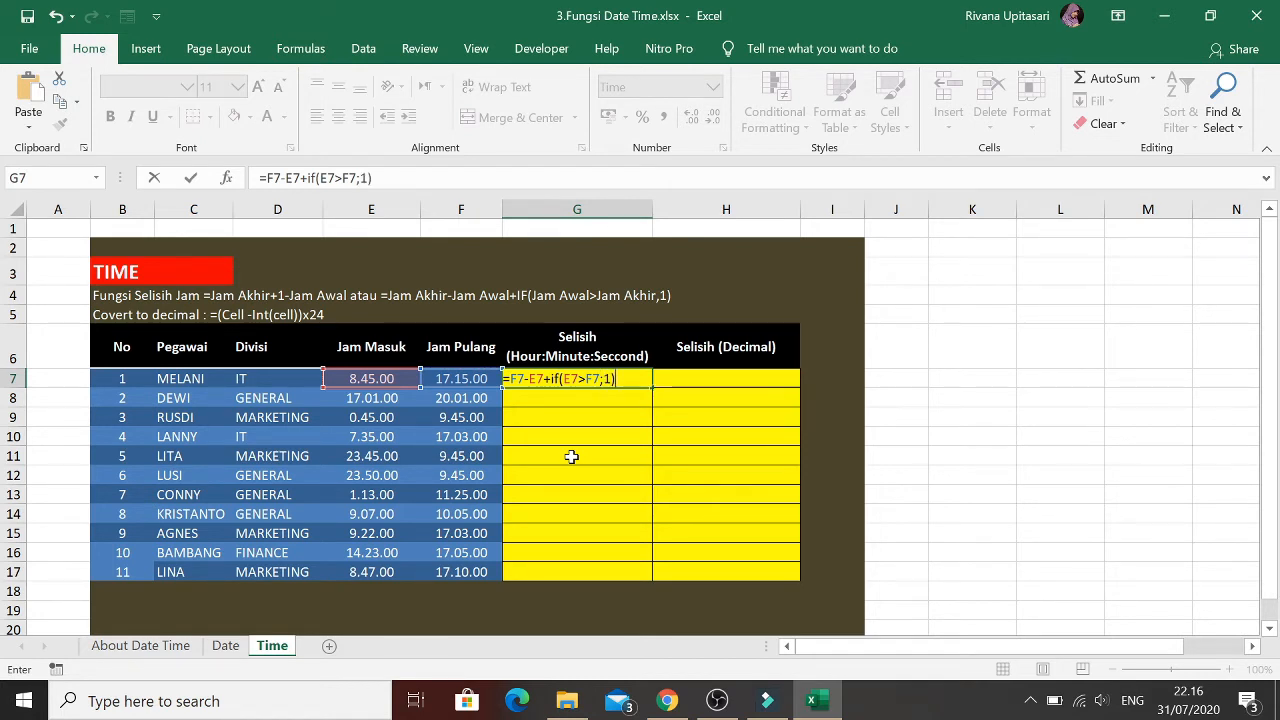
key("ctrl+Return")
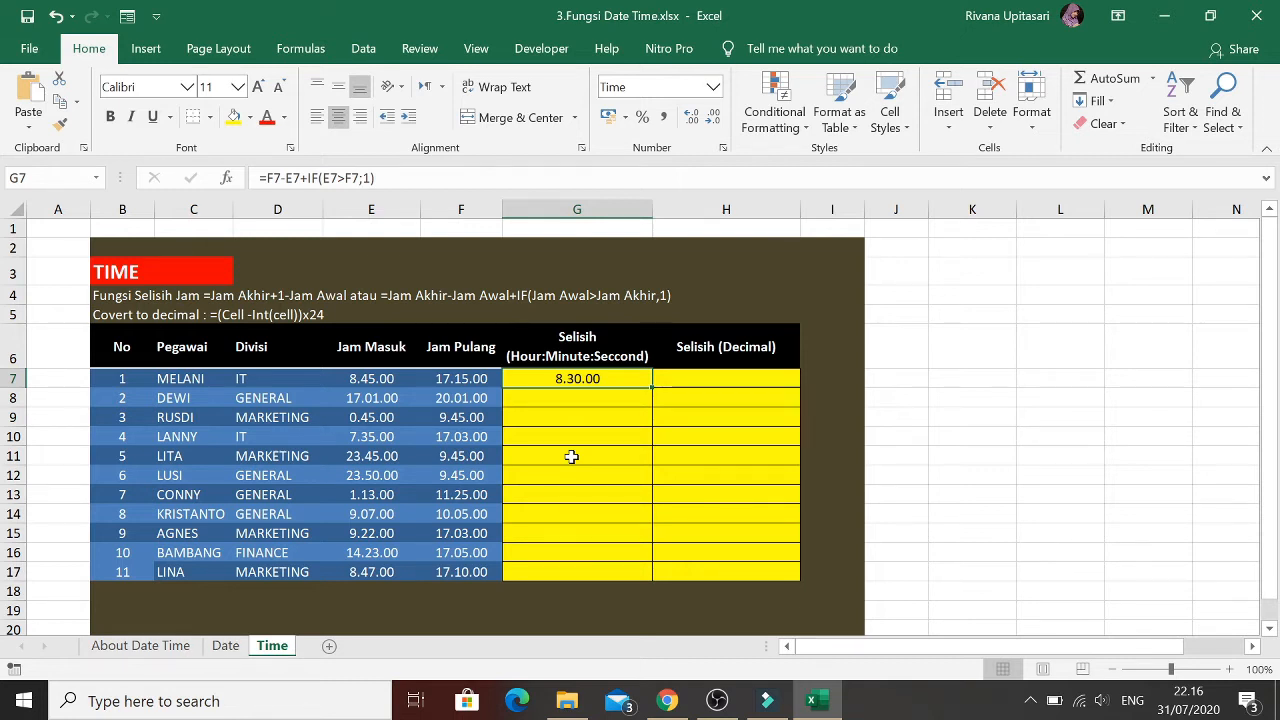
Enter the decimal conversion formula =(G7-INT(G7))*24 in the Selisih (Decimal) cell H7
key("Right")
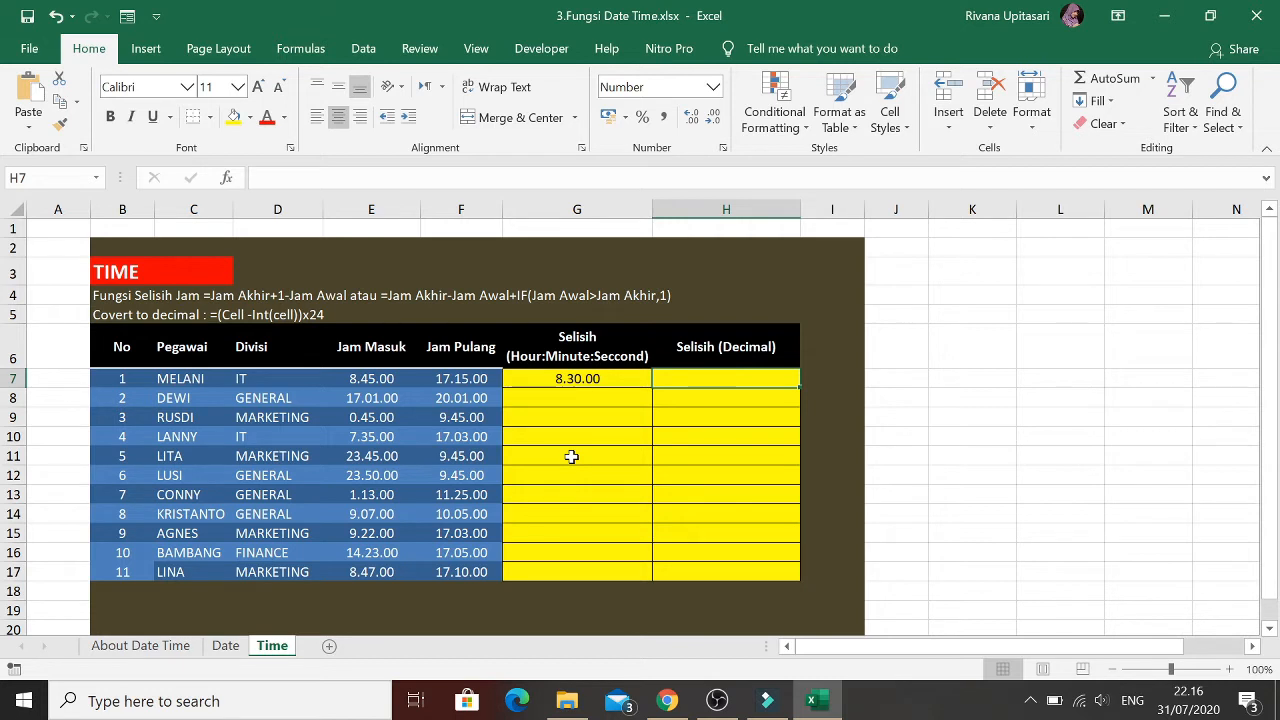
type("=")
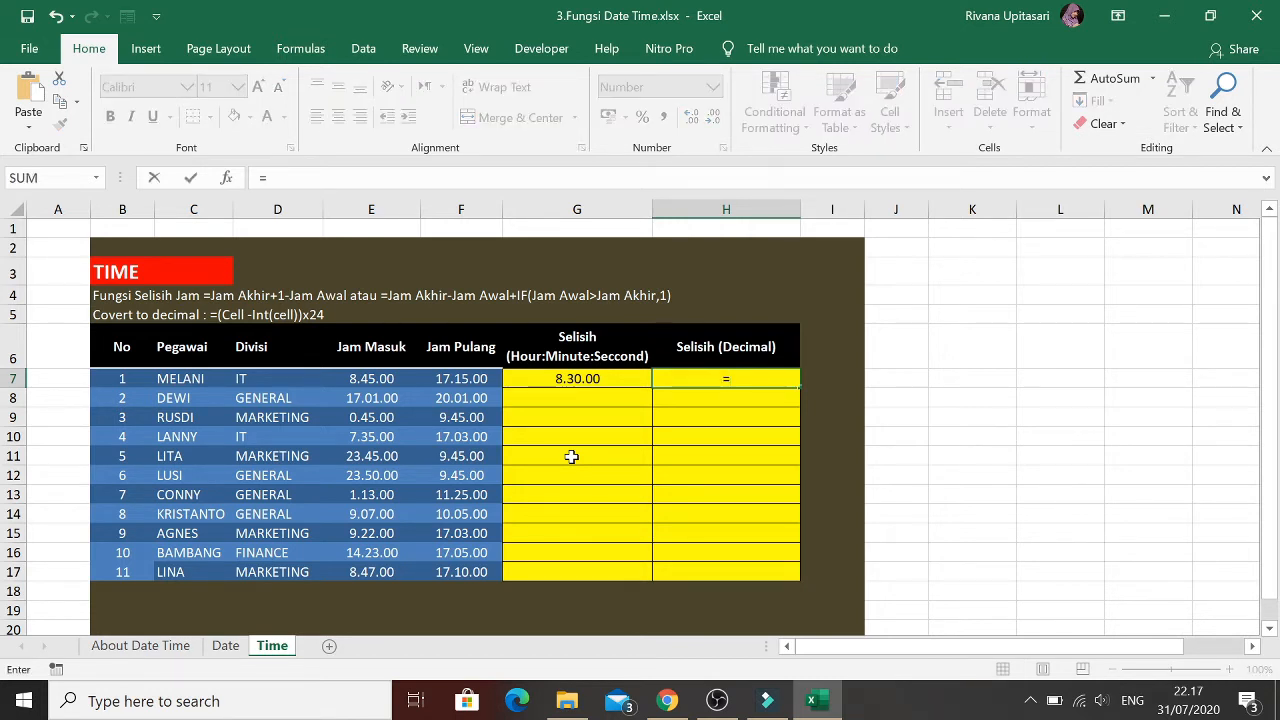
type("(")
key("Left")
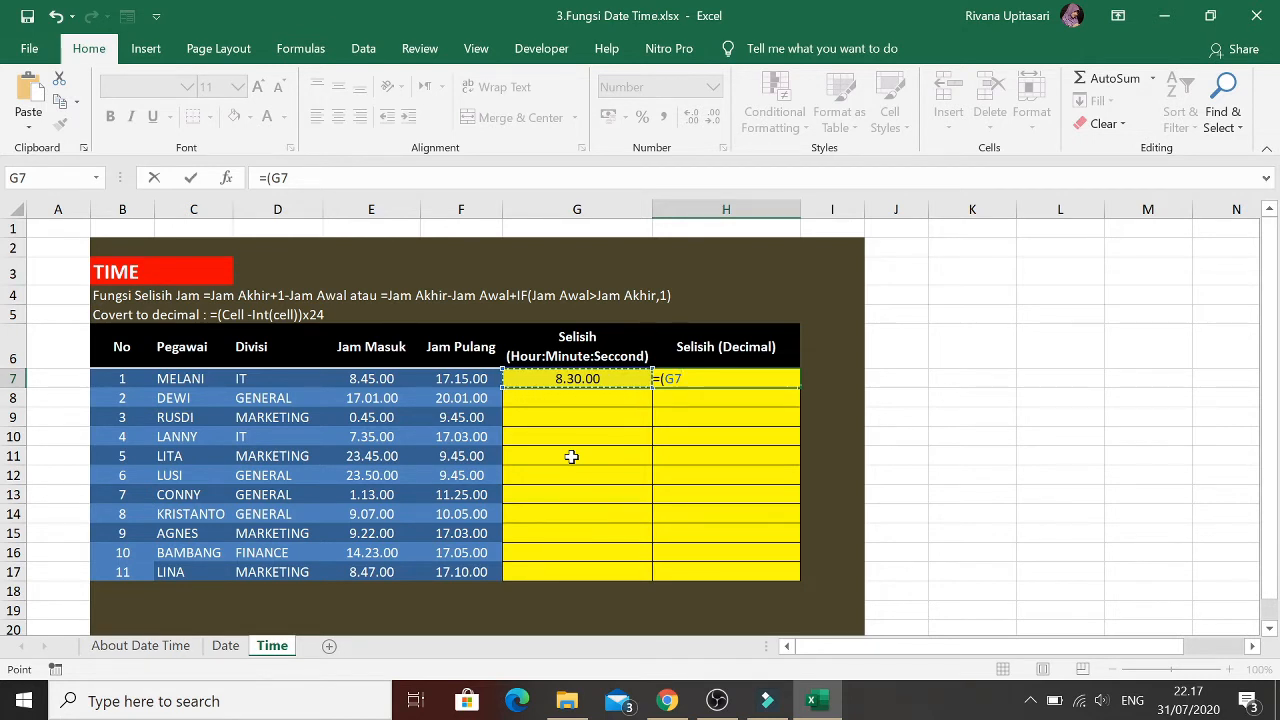
type("-int")
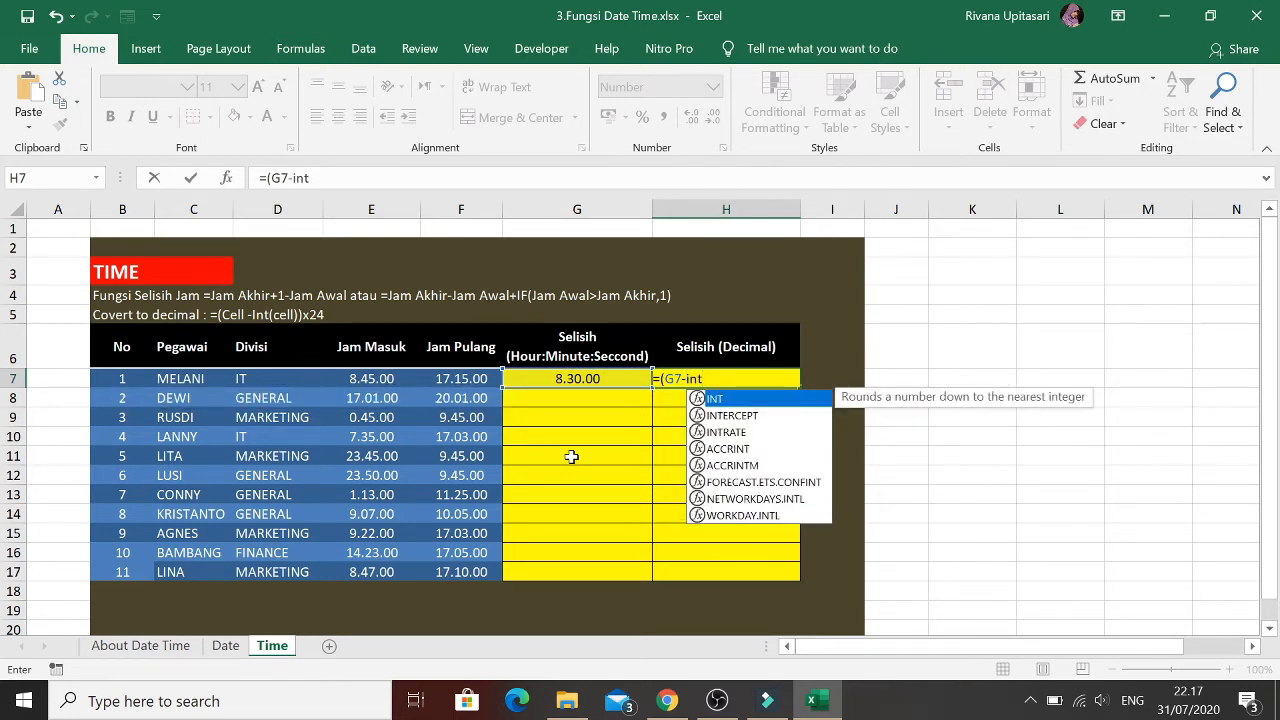
type("(")
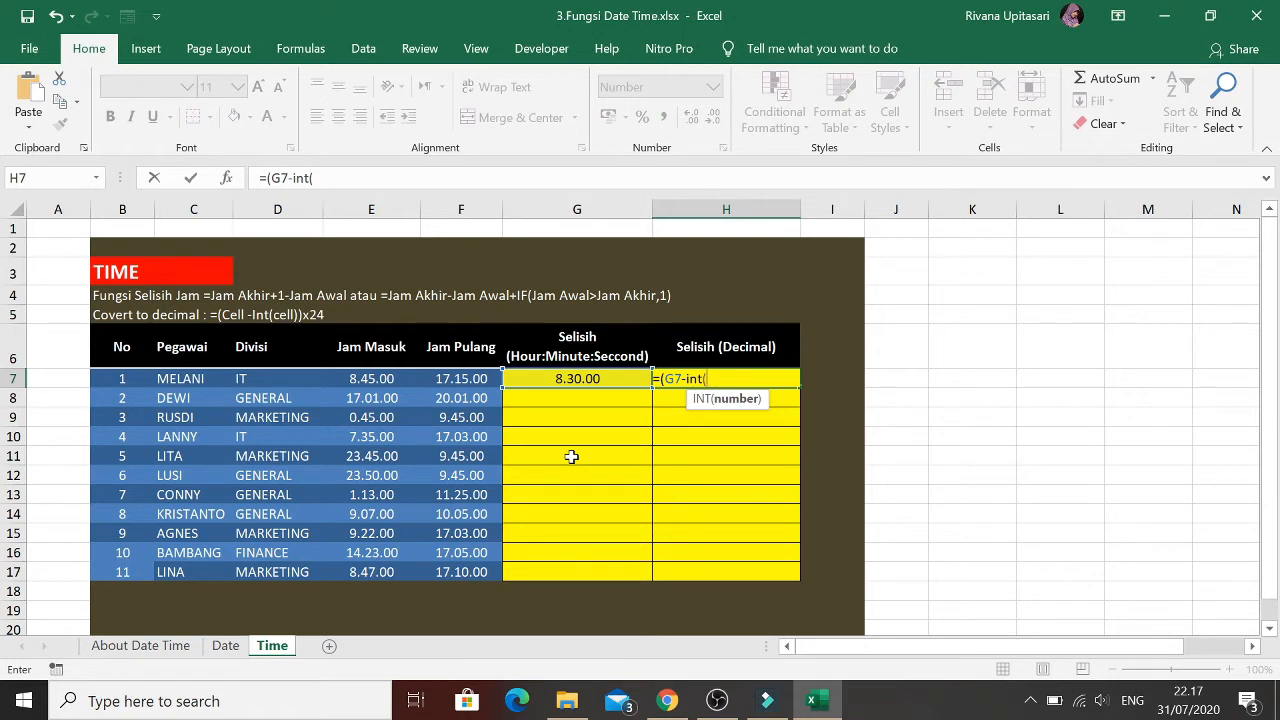
key("Left")
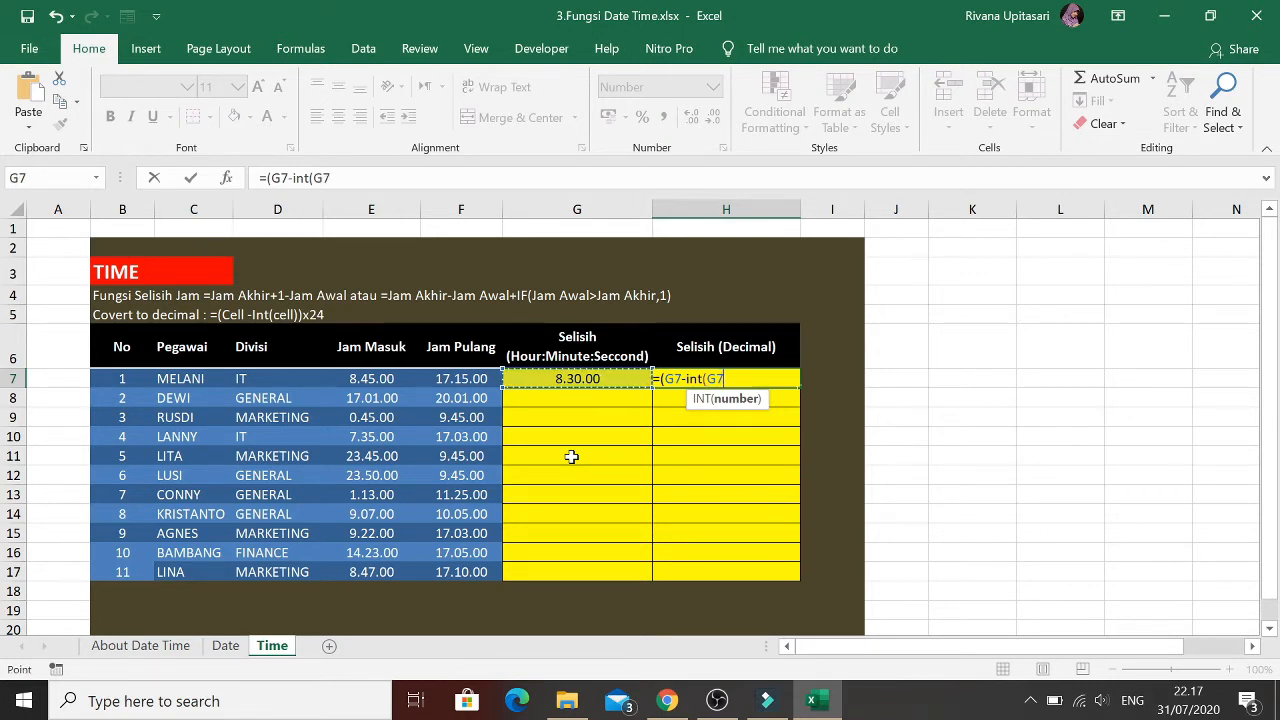
type("))*")
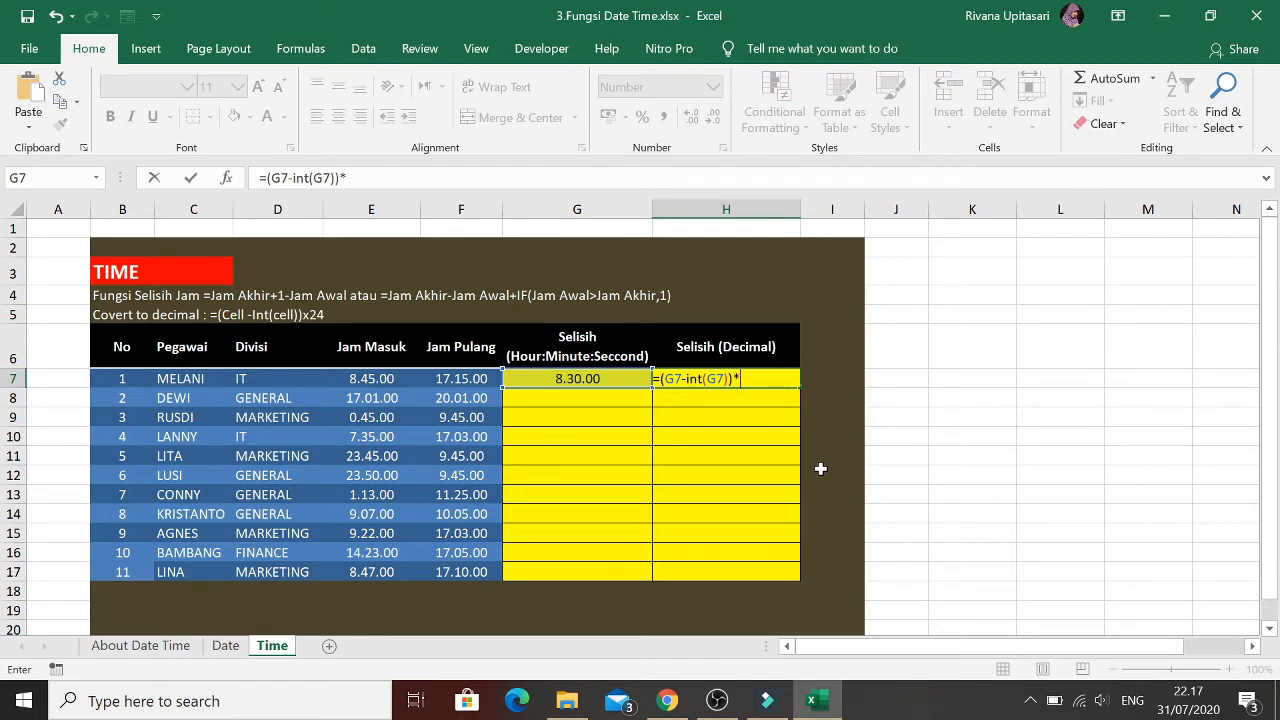
type("24")
key("Return")
key("Up")
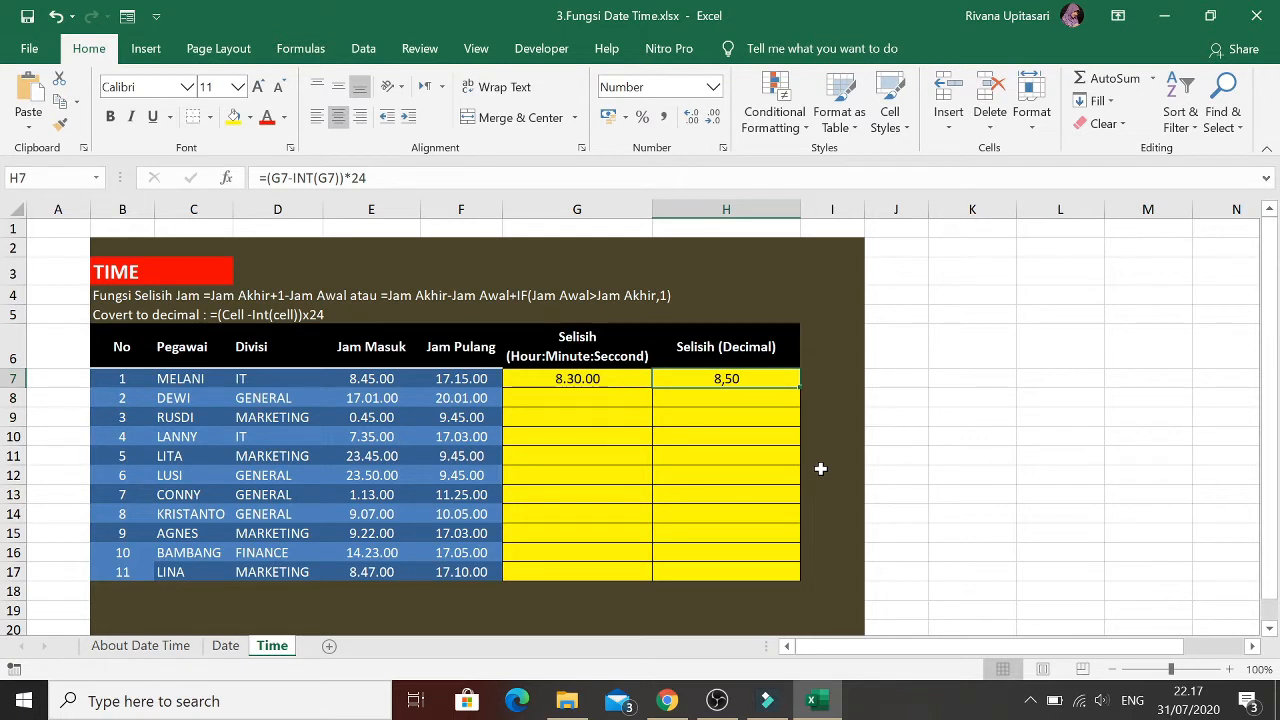
Fill the G7 and H7 time difference formulas together down to row 17
key("Left")
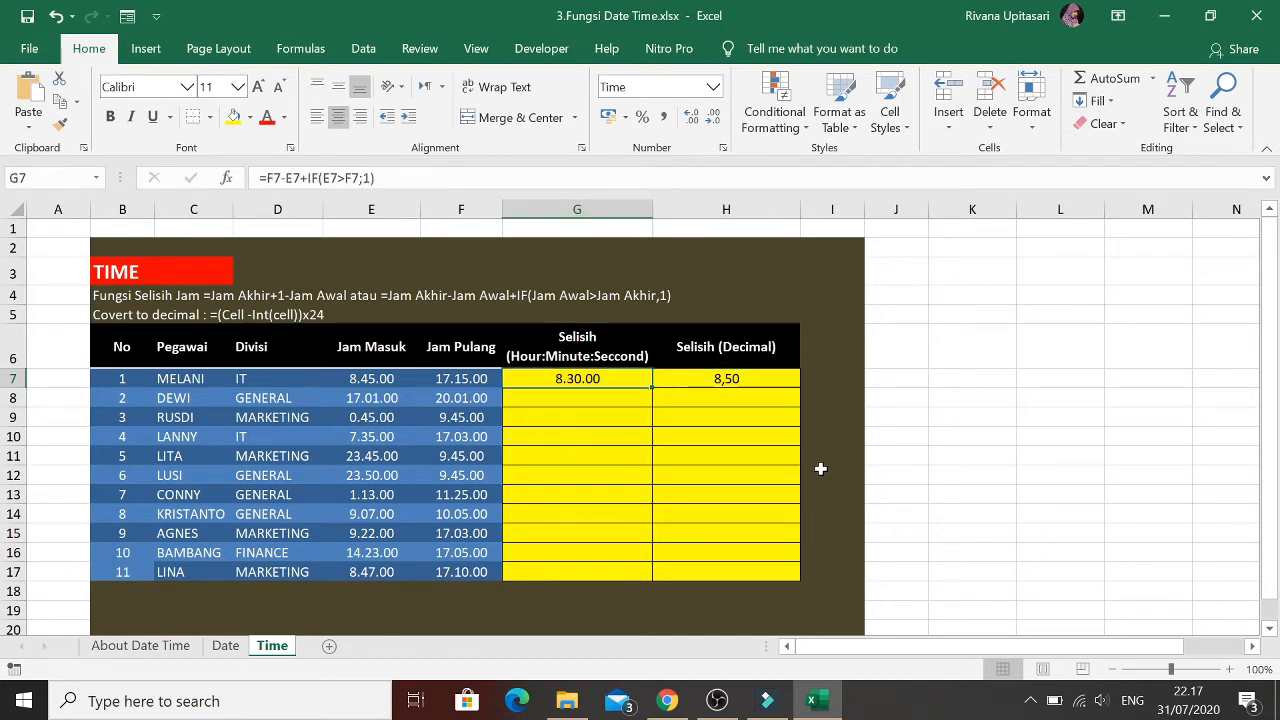
key("Right")
key("Left")
key("shift+Right")
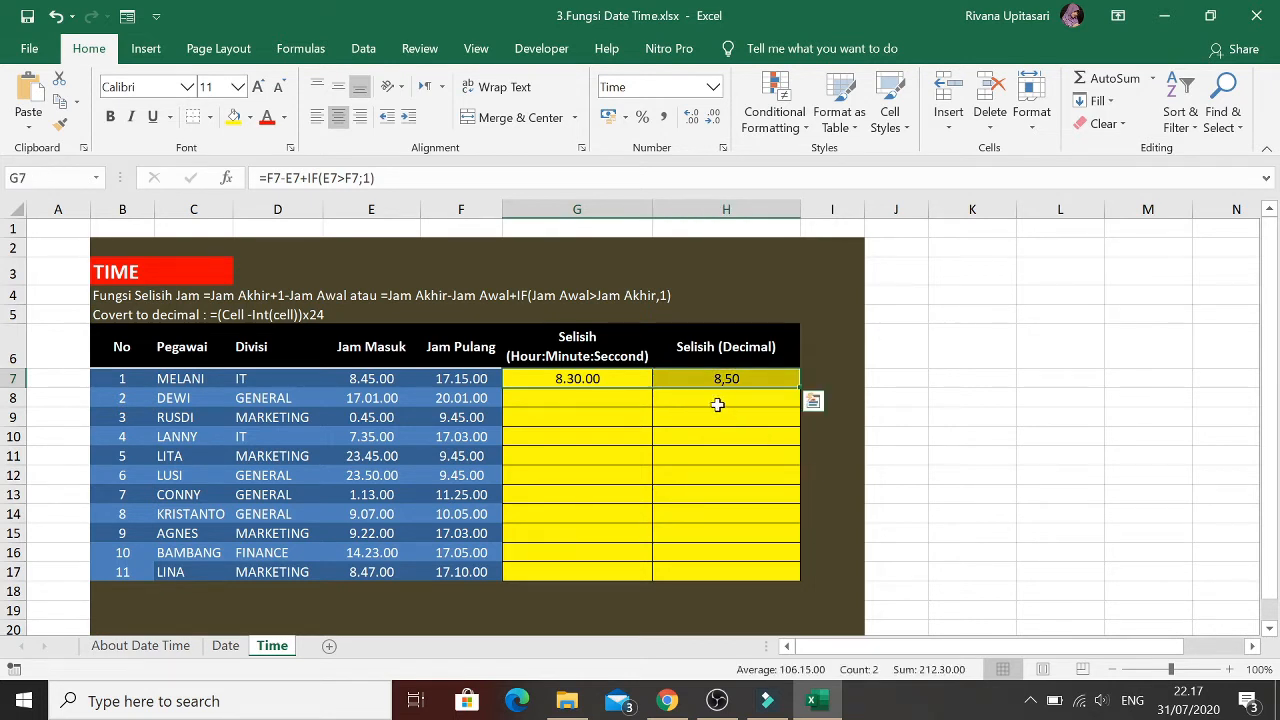
left_click_drag(800, 388, 801, 581)
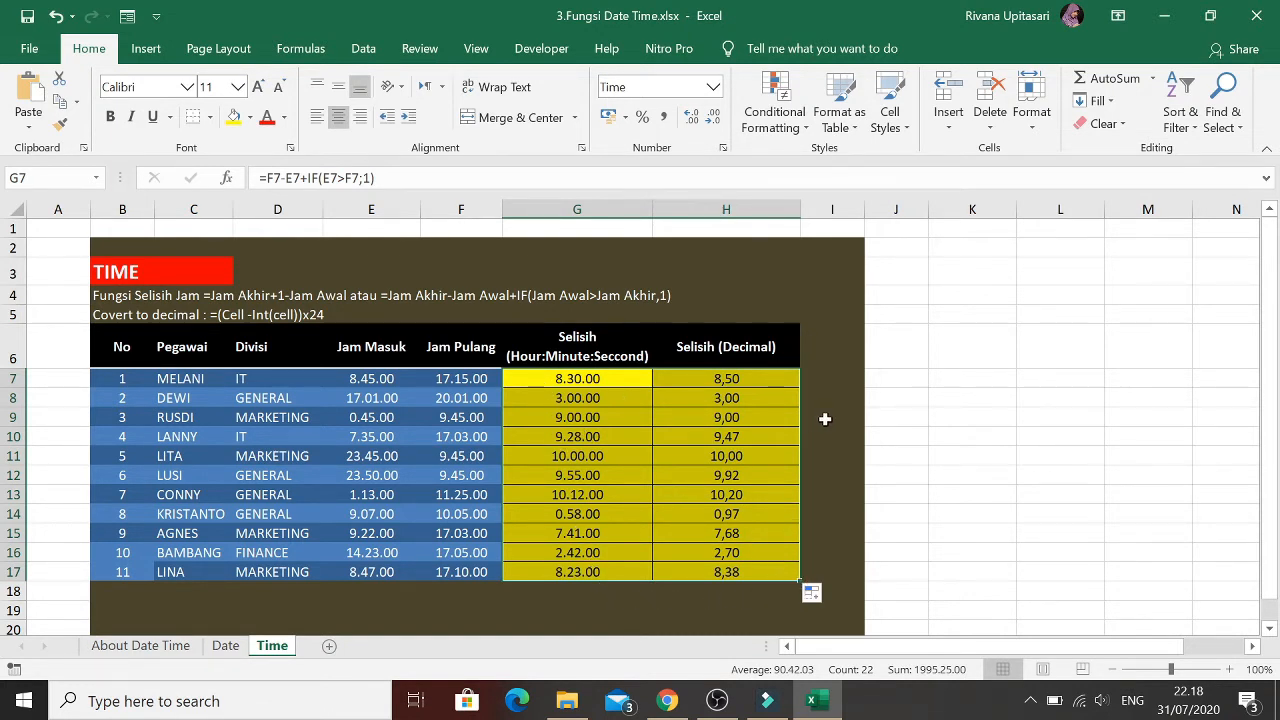
left_click(819, 380)
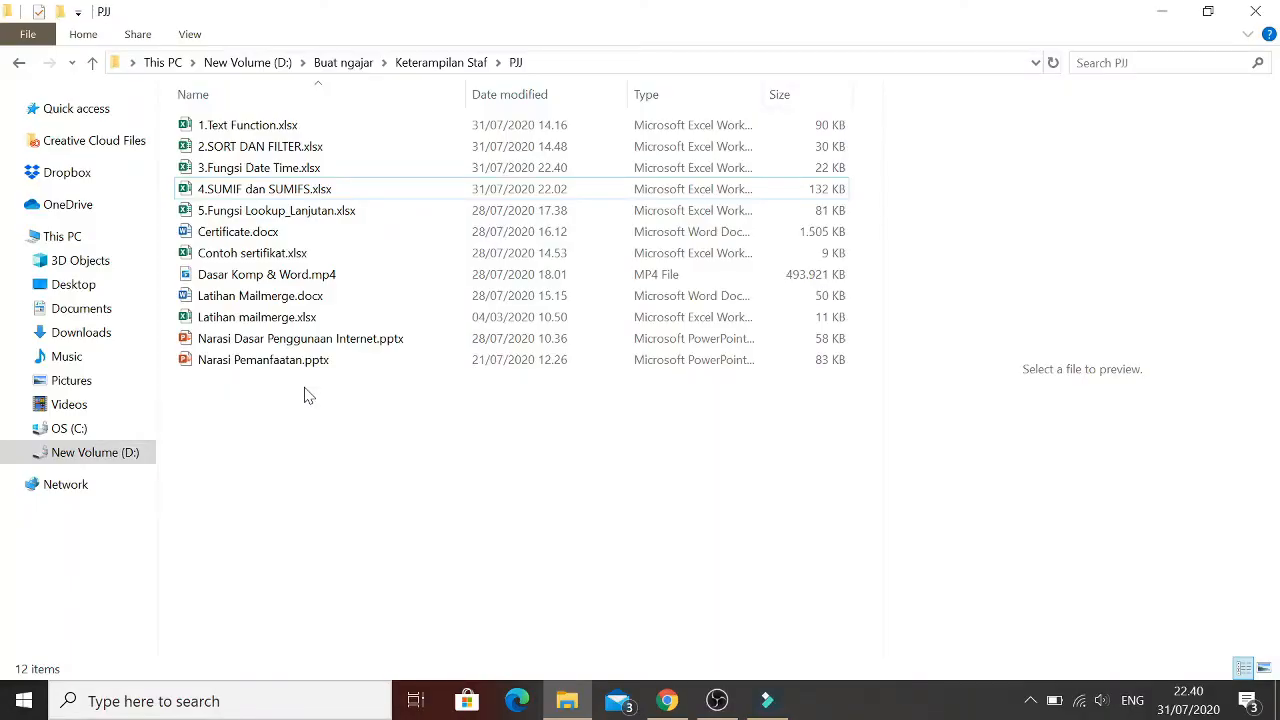
Open 4.SUMIF dan SUMIFS.xlsx from the PJJ folder and review the sales data and the sample formulas beneath it
double_click(258, 191)
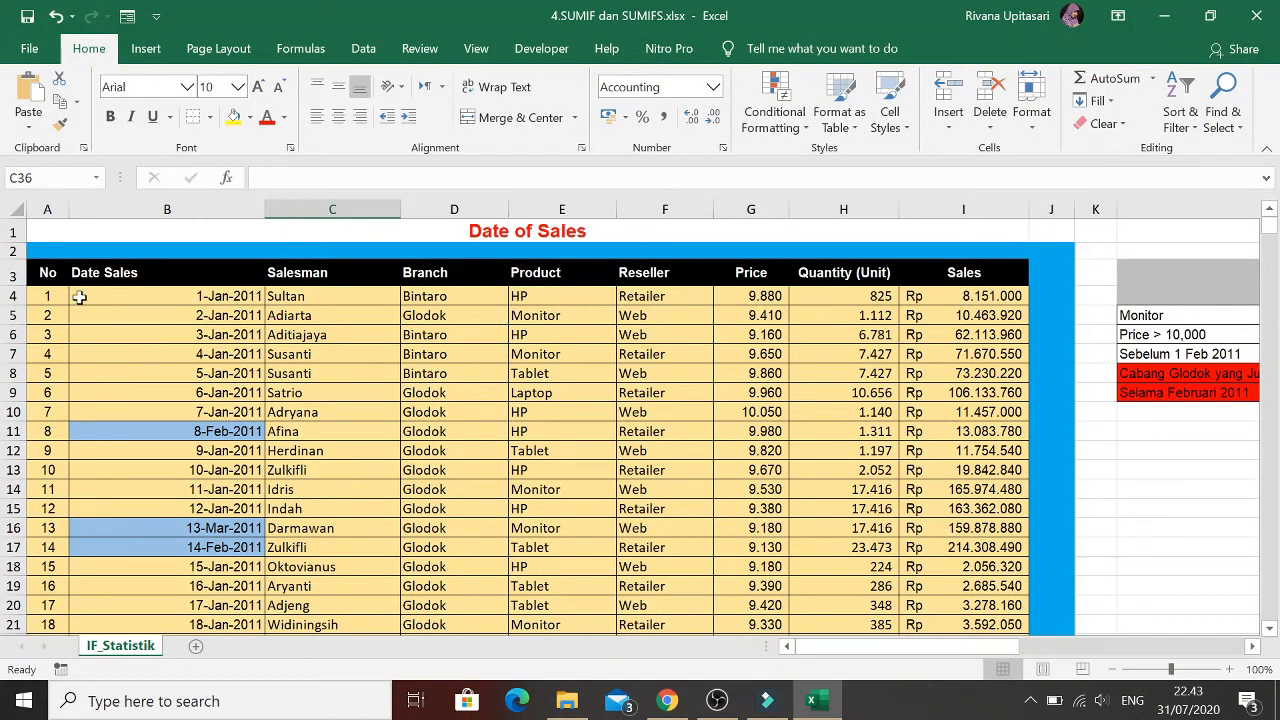
left_click_drag(79, 297, 943, 557)
scroll(465, 480, "down", 2)
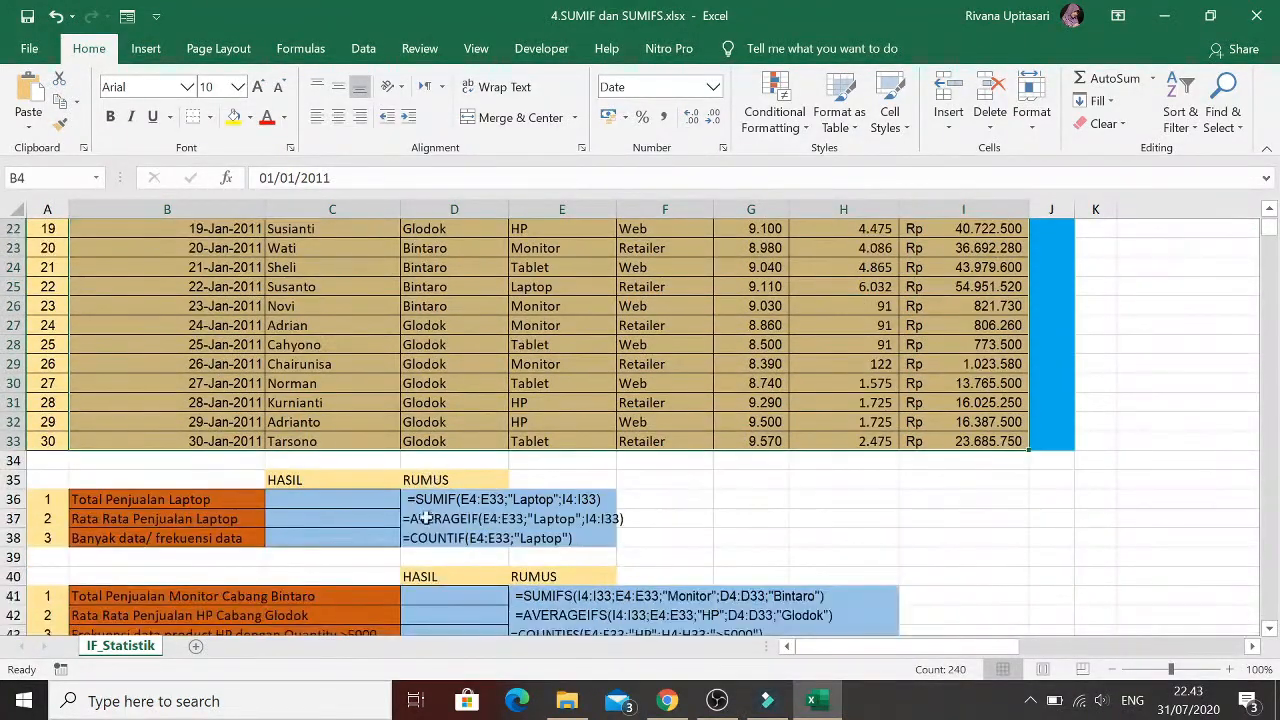
left_click(381, 544)
left_click(445, 543)
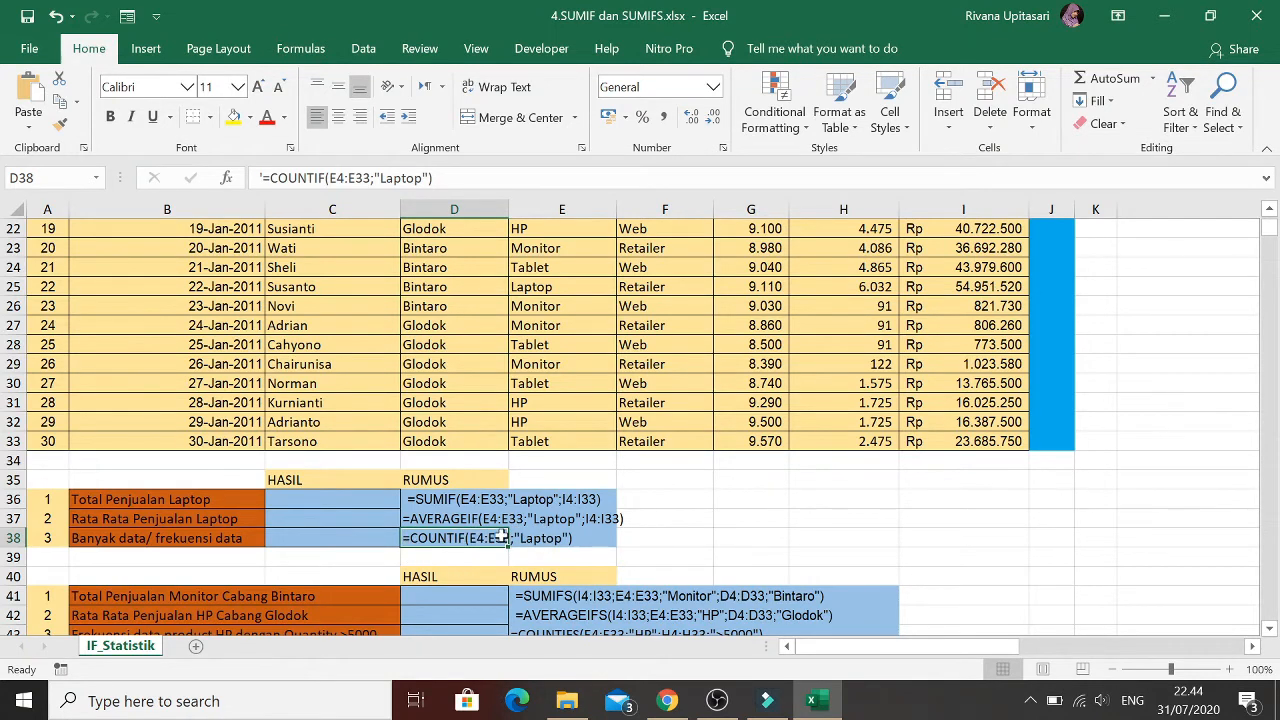
Start a SUMIF formula in the Total Penjualan Laptop result cell C36, with the product column E4:E33 as the criteria range
left_click(370, 500)
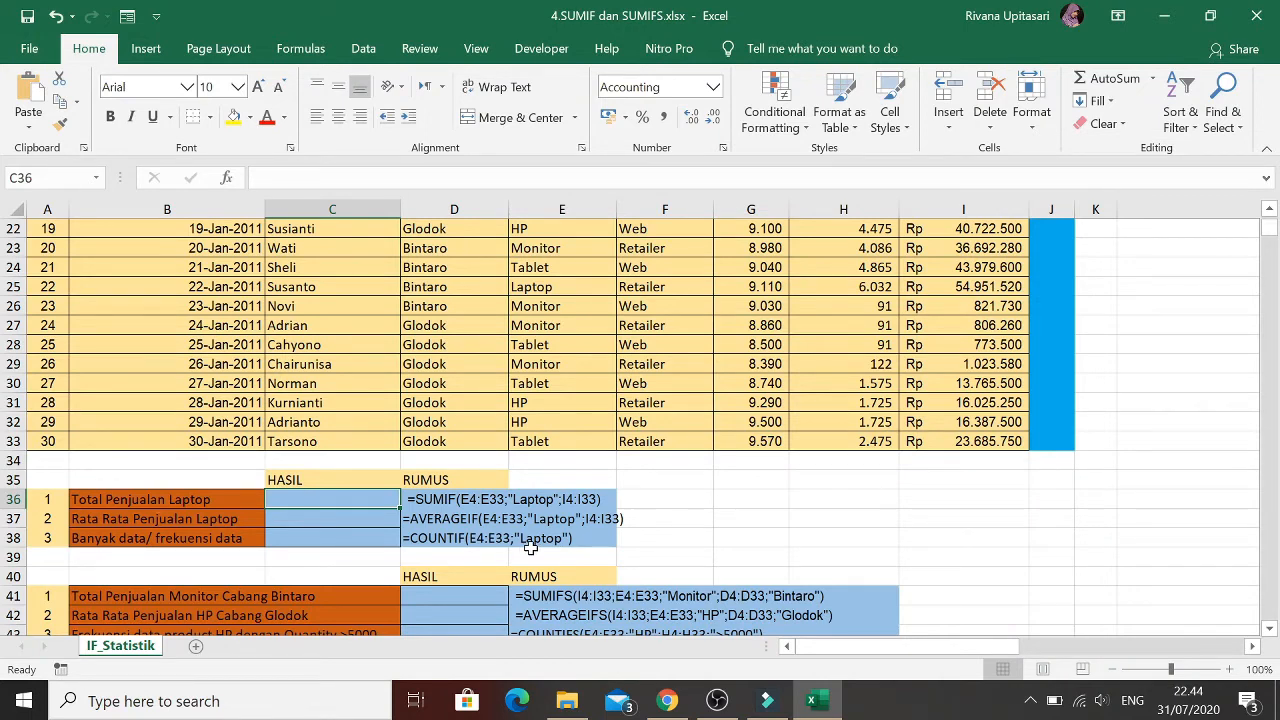
type("=sumi")
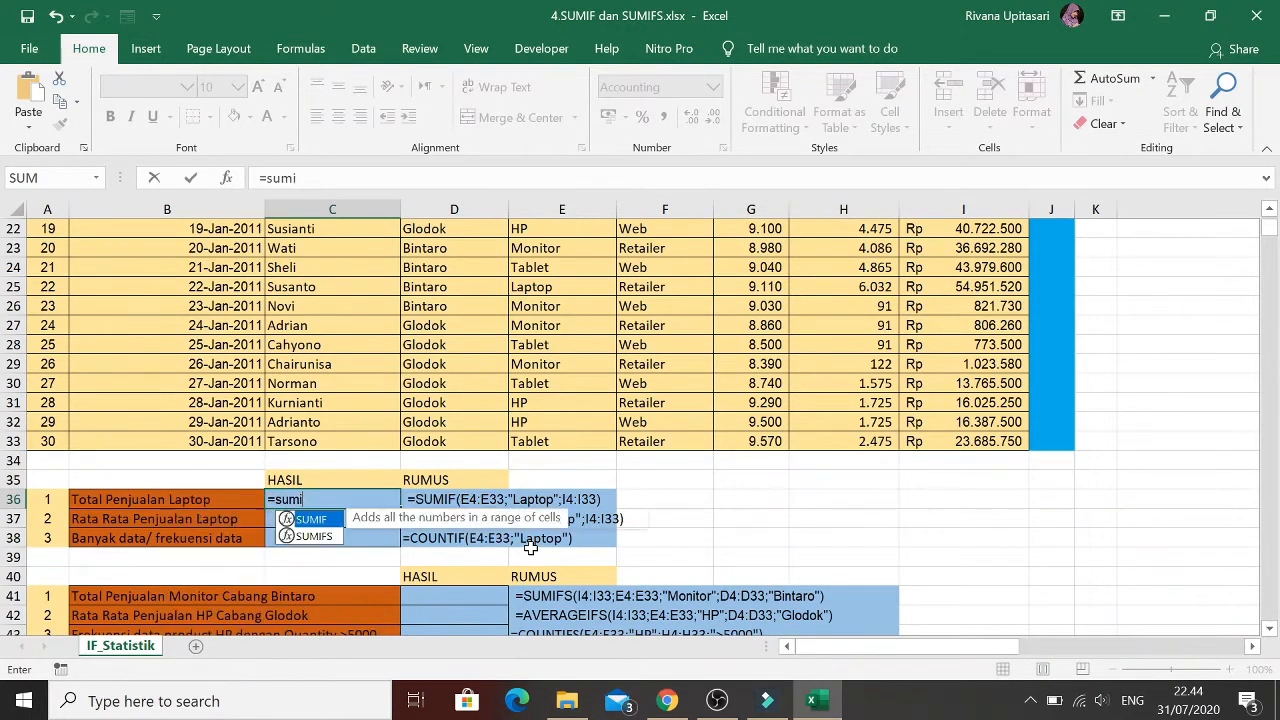
type("f(")
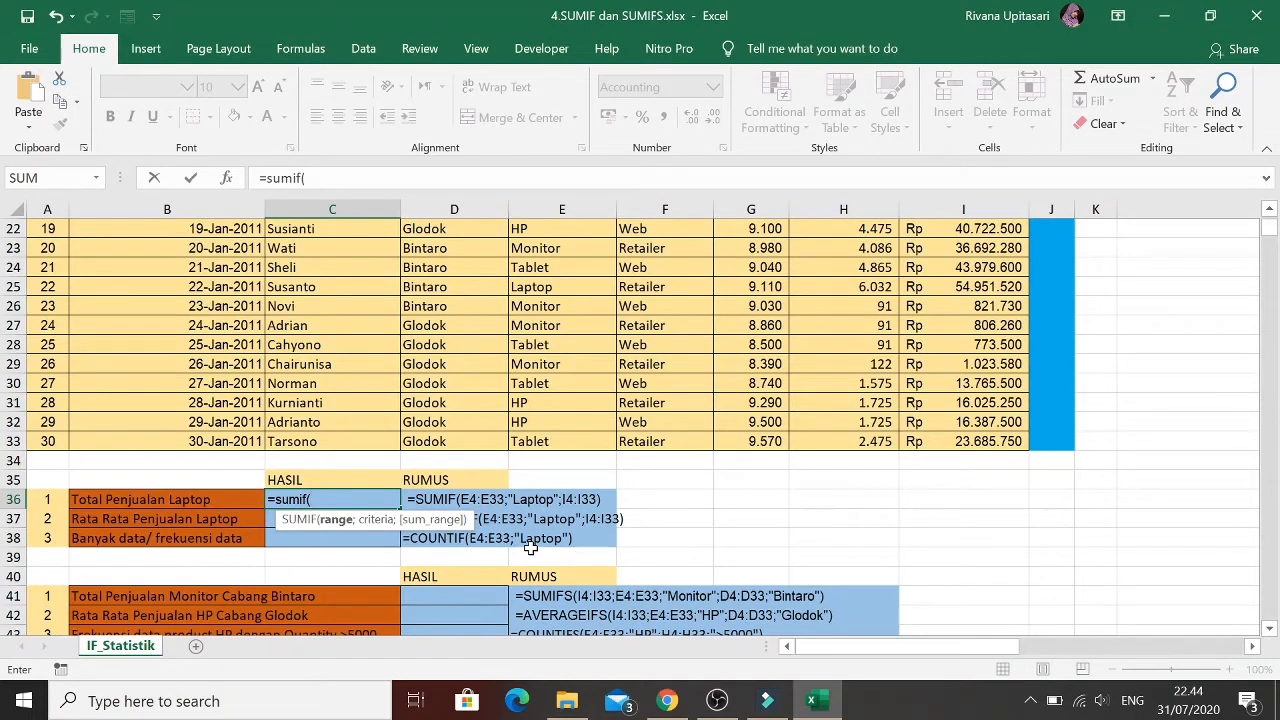
key("Right")
key("Up")
key("Up")
key("Up")
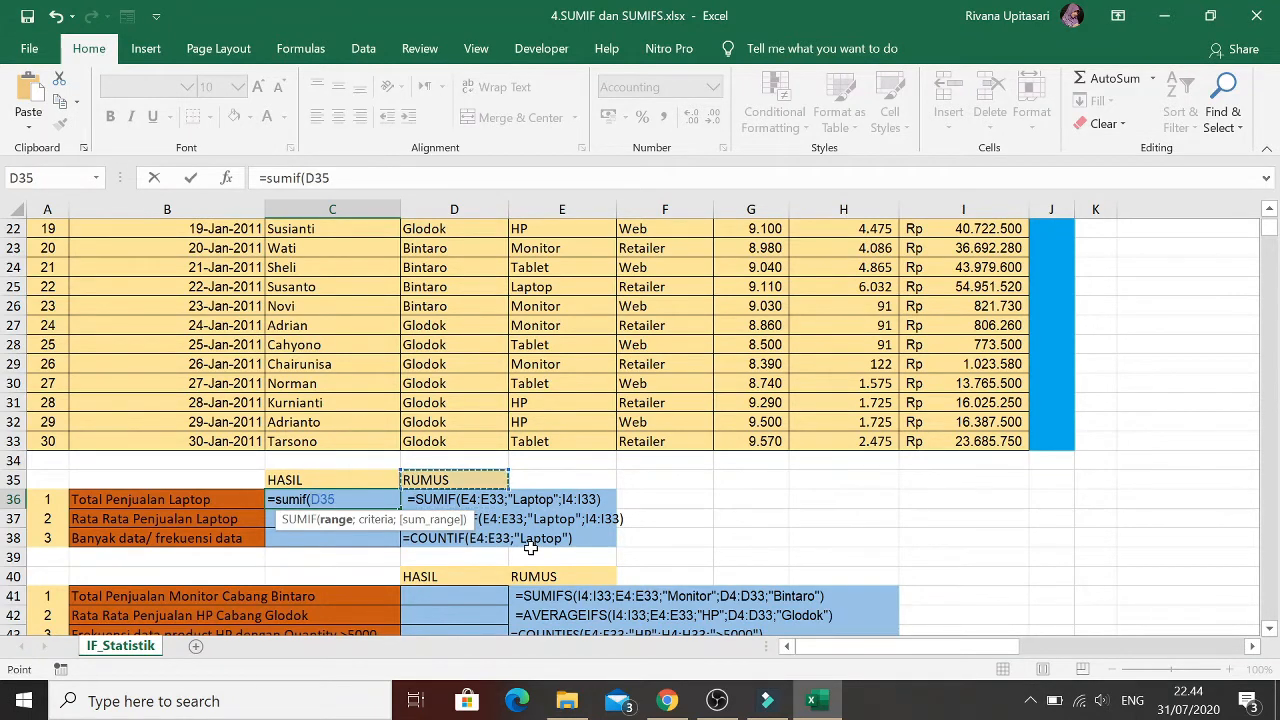
key("Right")
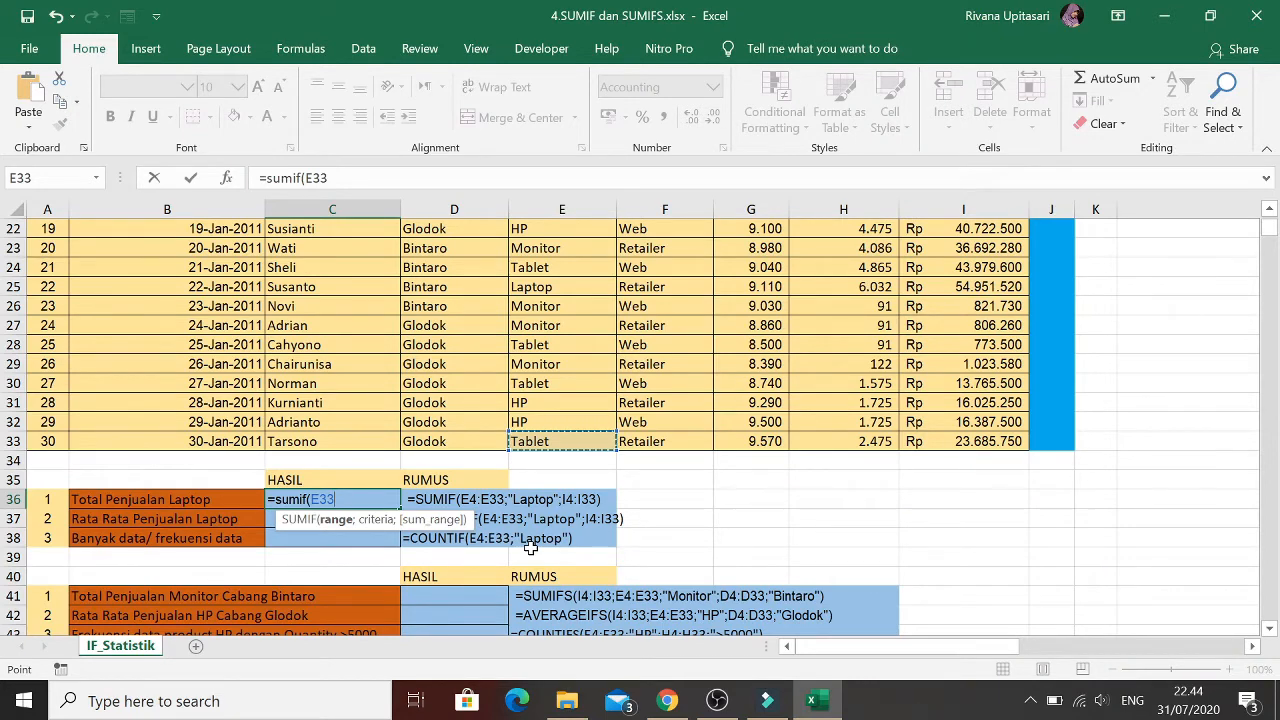
key("ctrl+shift+Up")
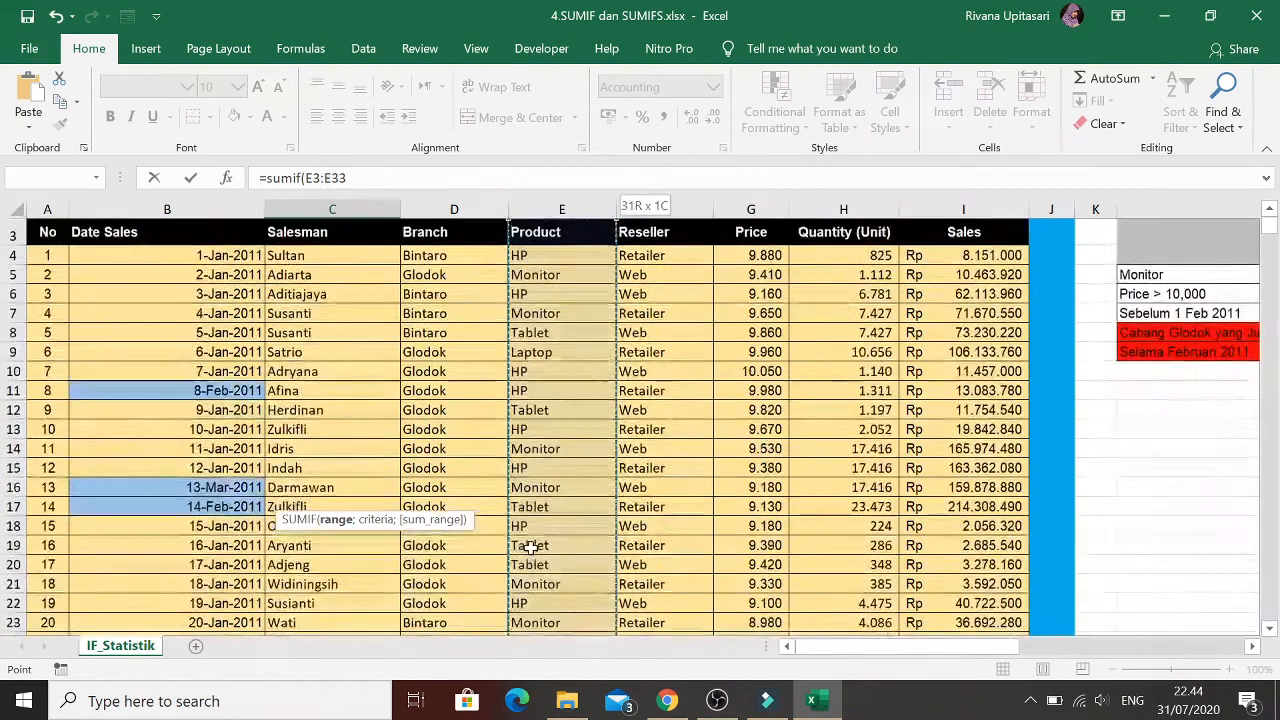
key("shift+Down")
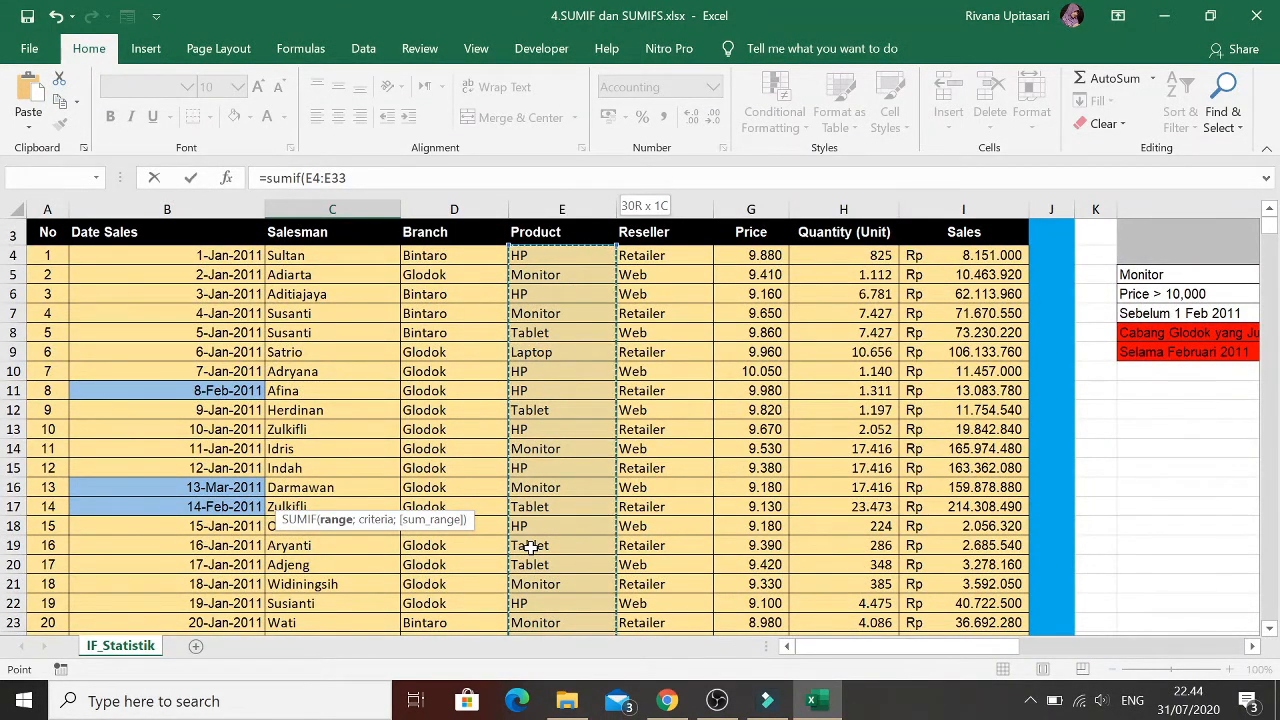
type(";")
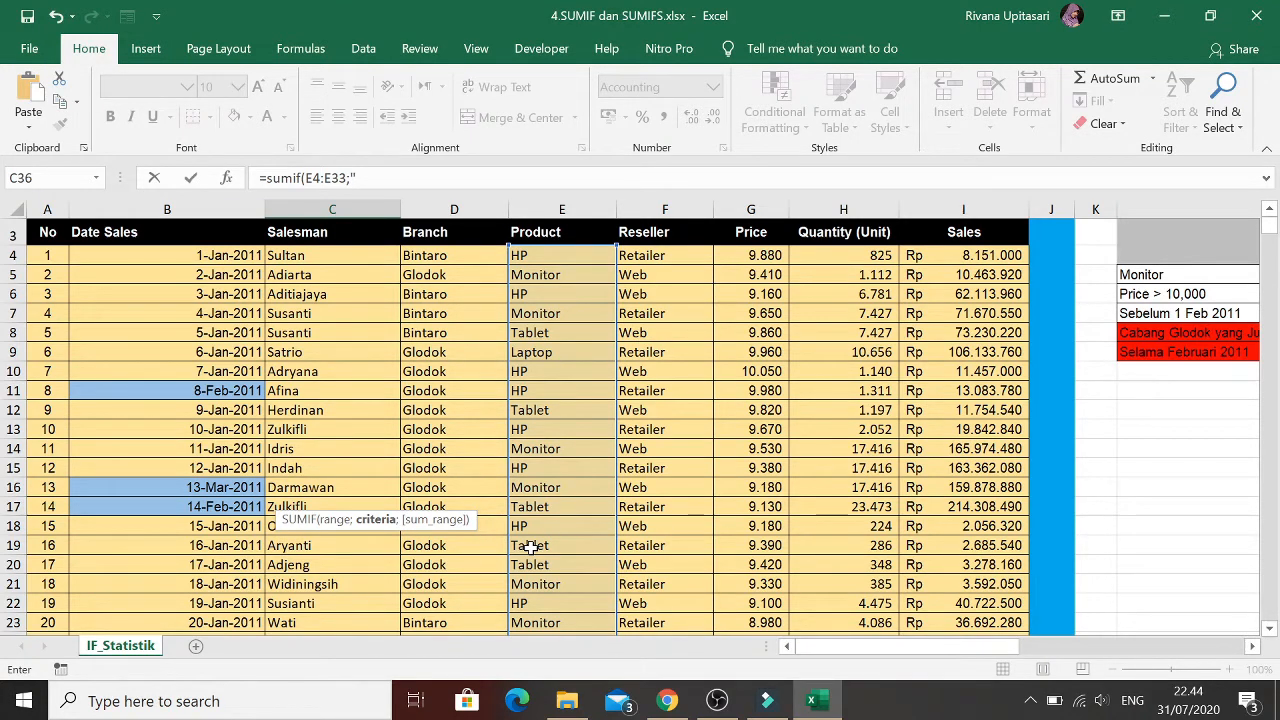
Complete the C36 SUMIF formula with the criterion "laptop" and the sales column I4:I33 as sum range, and commit it
type("laptop\";")
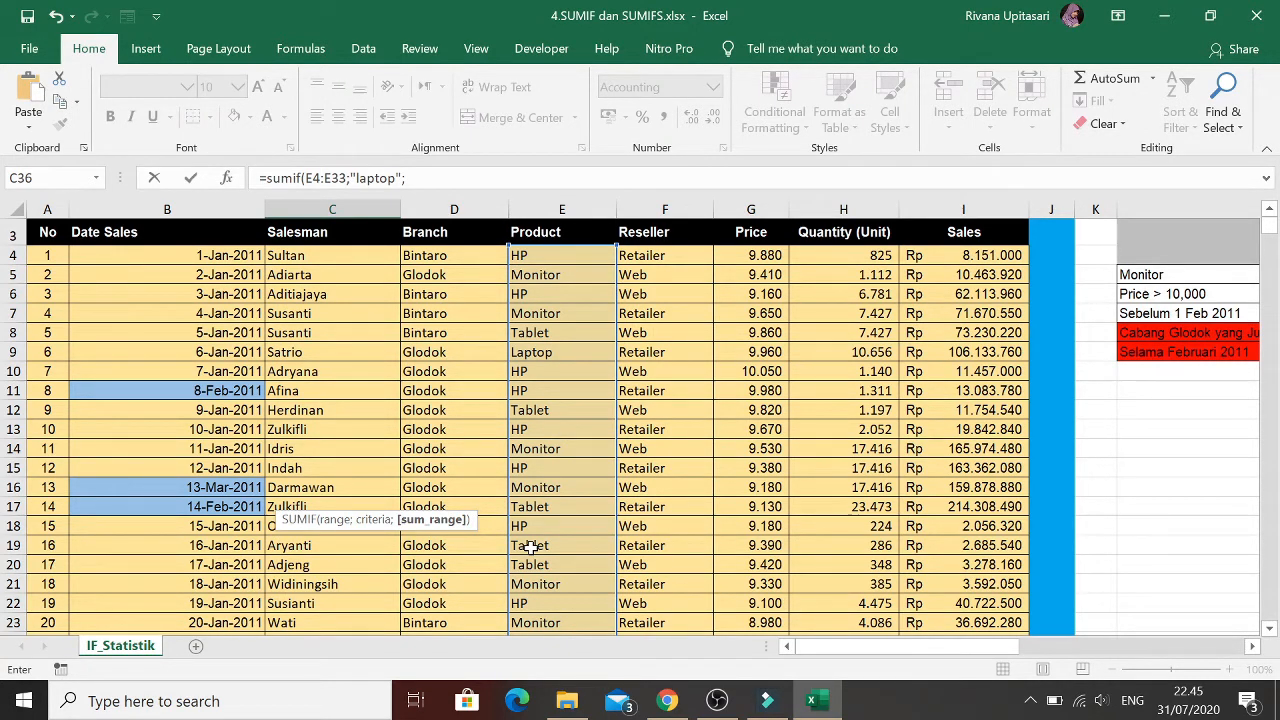
scroll(317, 551, "down", 6)
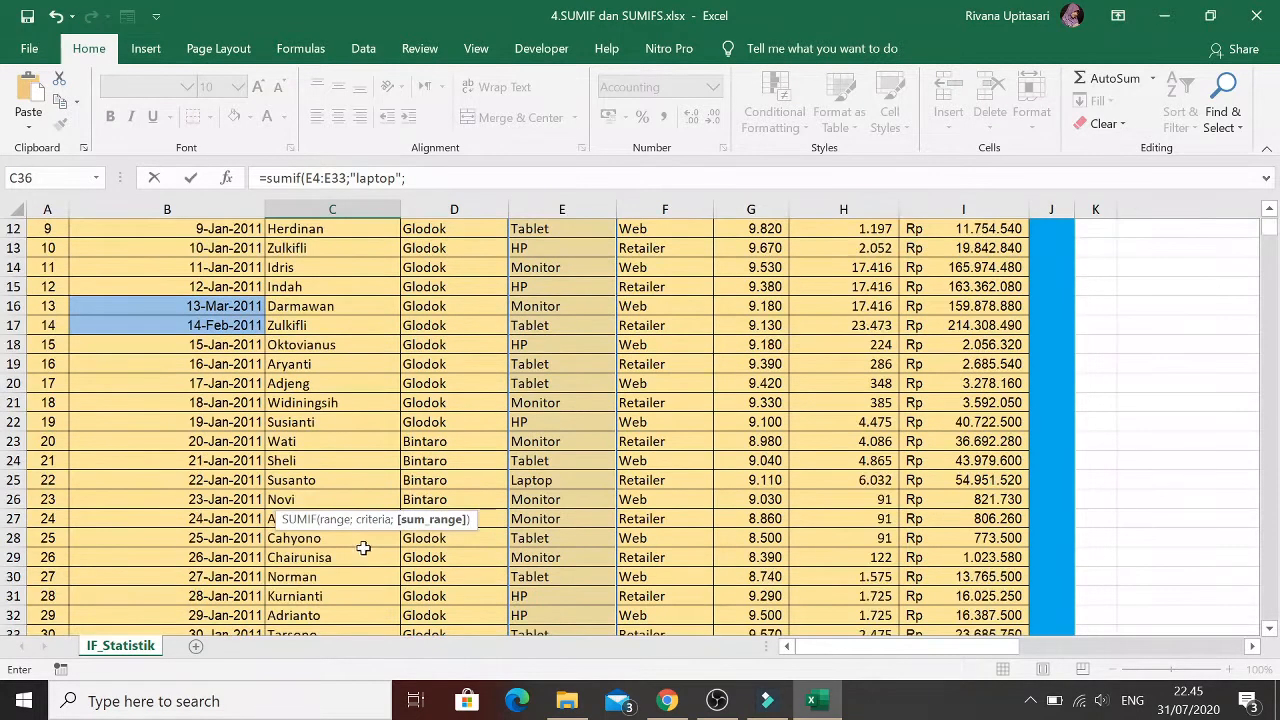
scroll(317, 551, "down", 1)
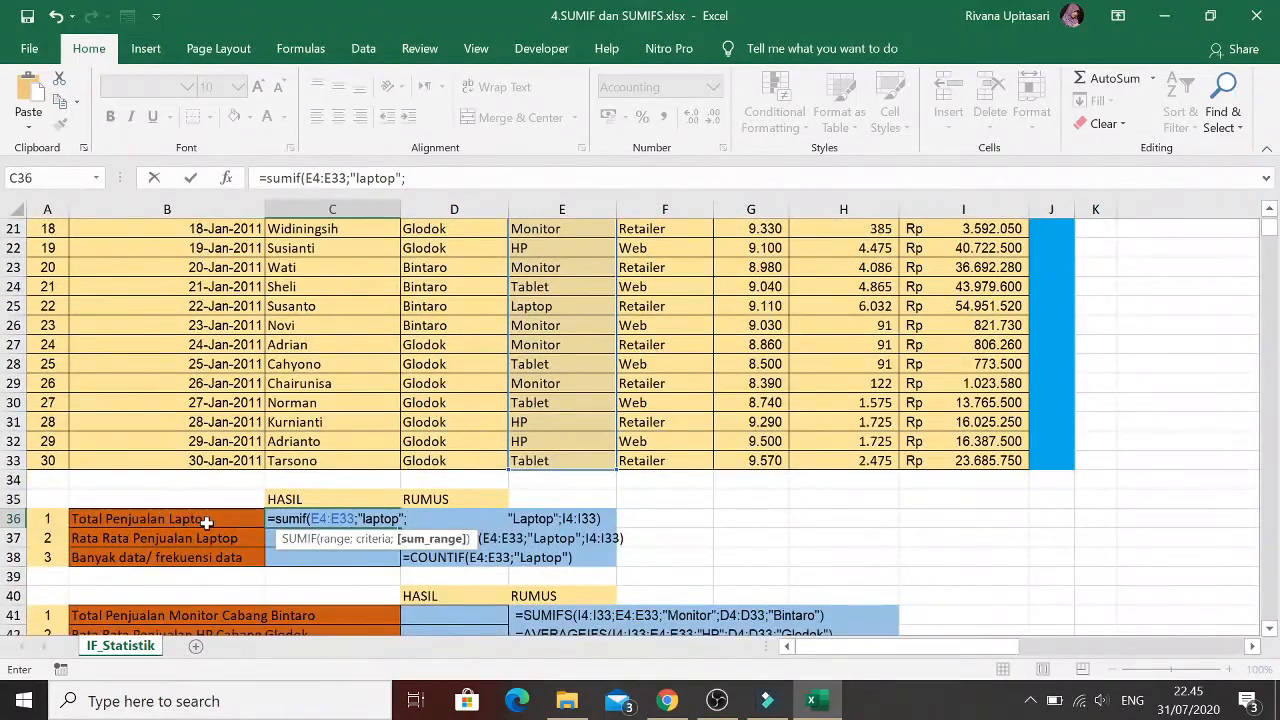
scroll(1000, 410, "up", 7)
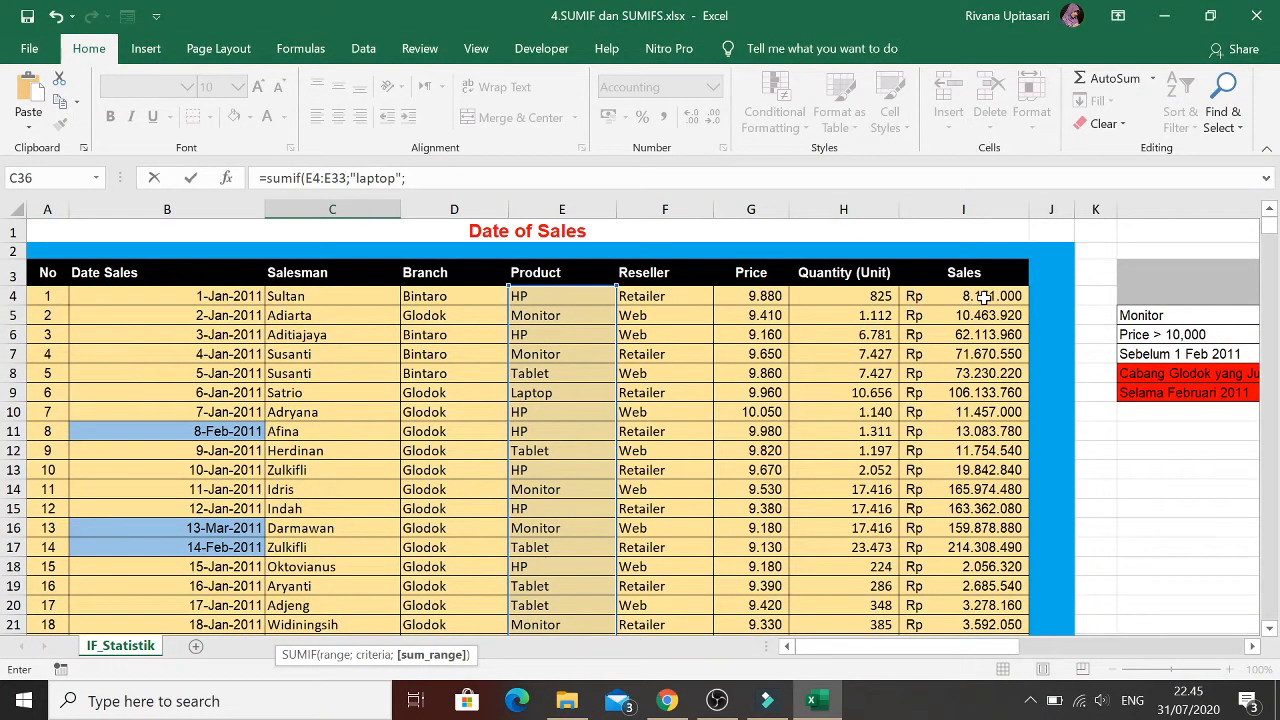
left_click_drag(985, 296, 960, 596)
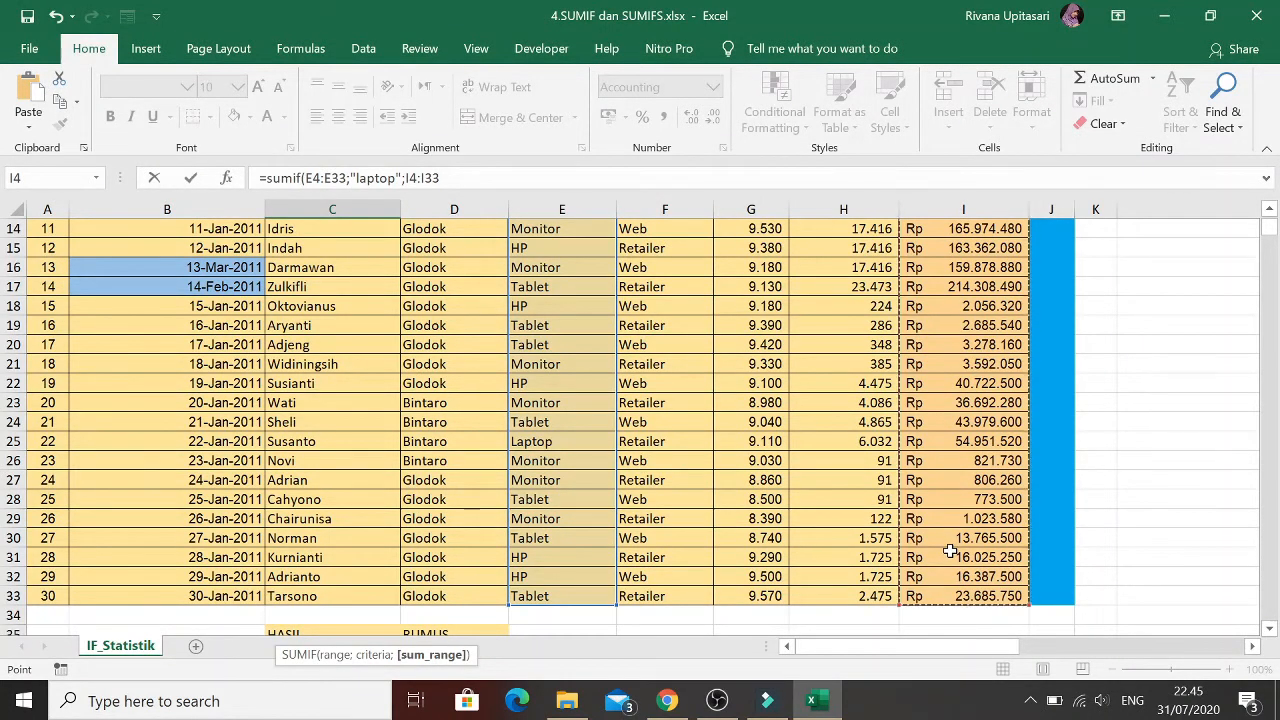
type(")")
key("Return")
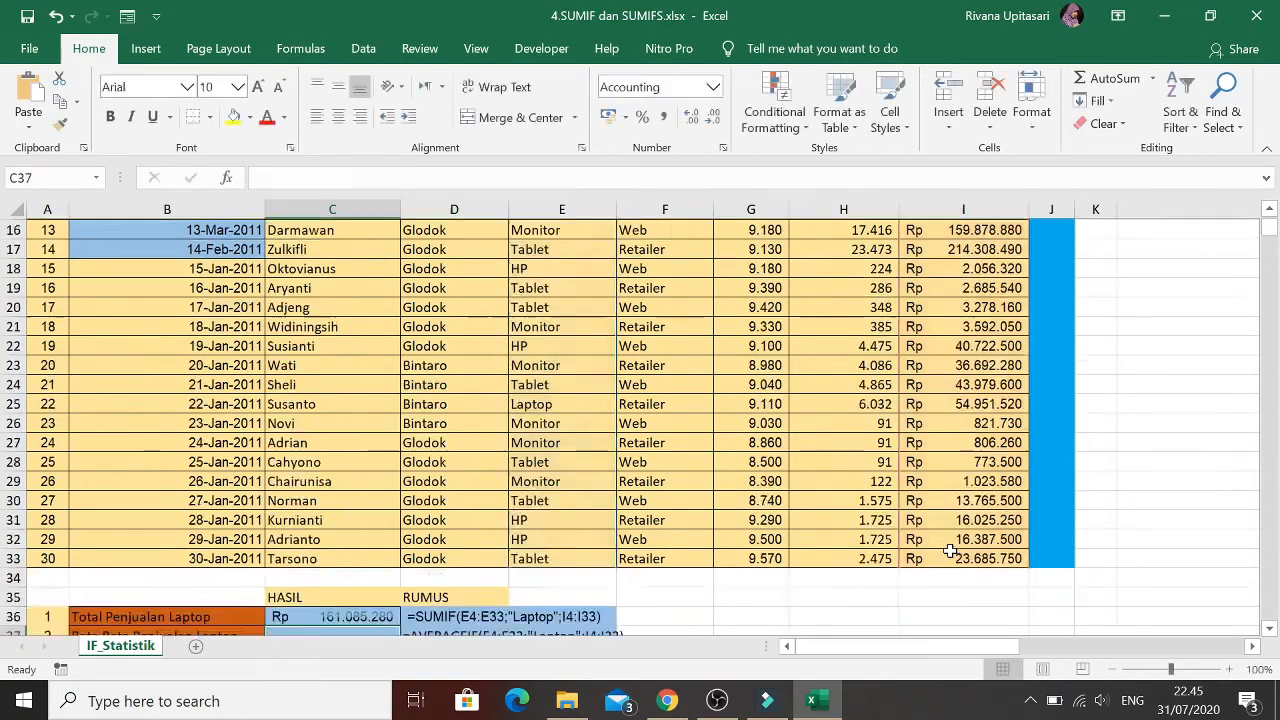
key("Up")
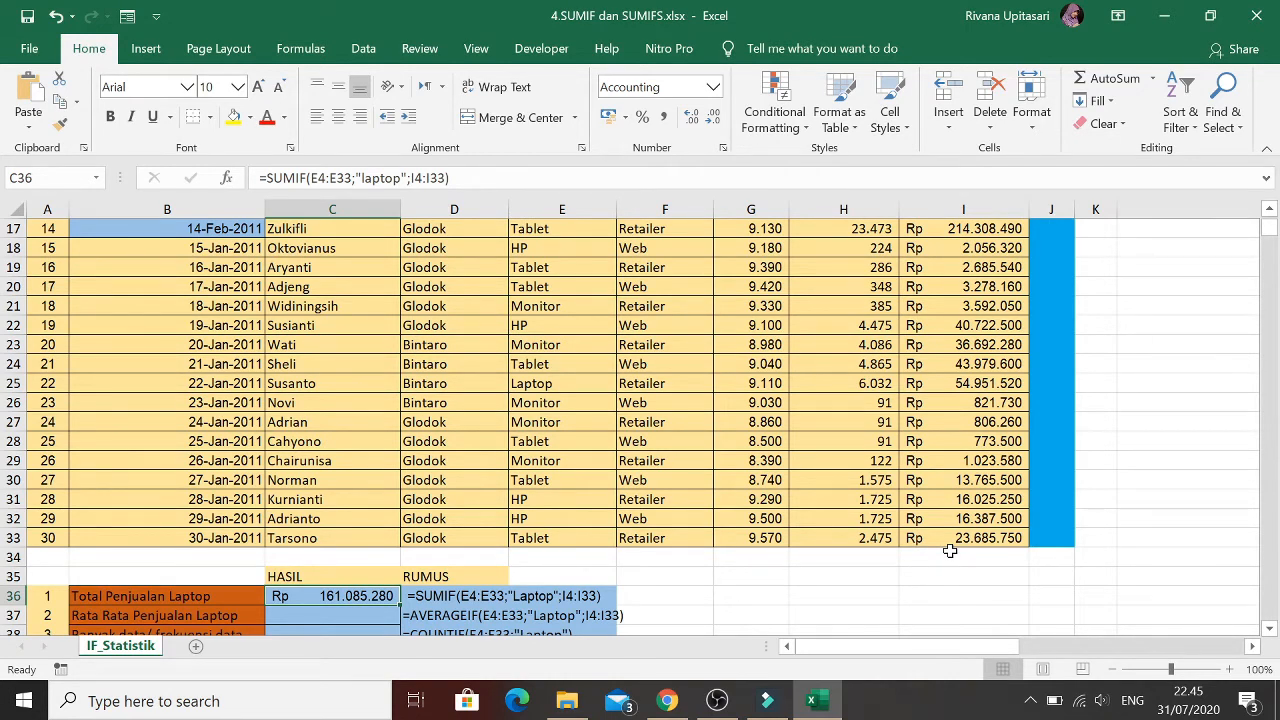
Start an AVERAGEIF formula in the Rata Rata Penjualan Laptop result cell C37, with the product column E4:E33 as range
key("Down")
scroll(950, 550, "down", 1)
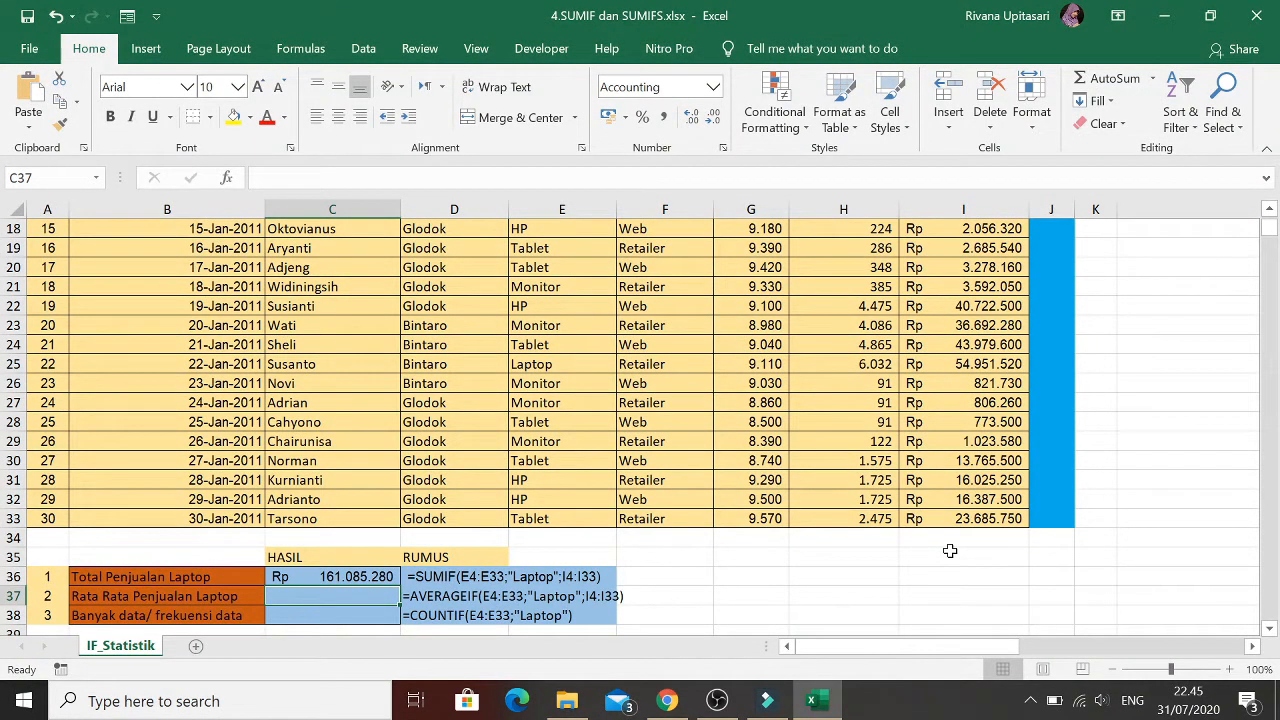
type("=avera")
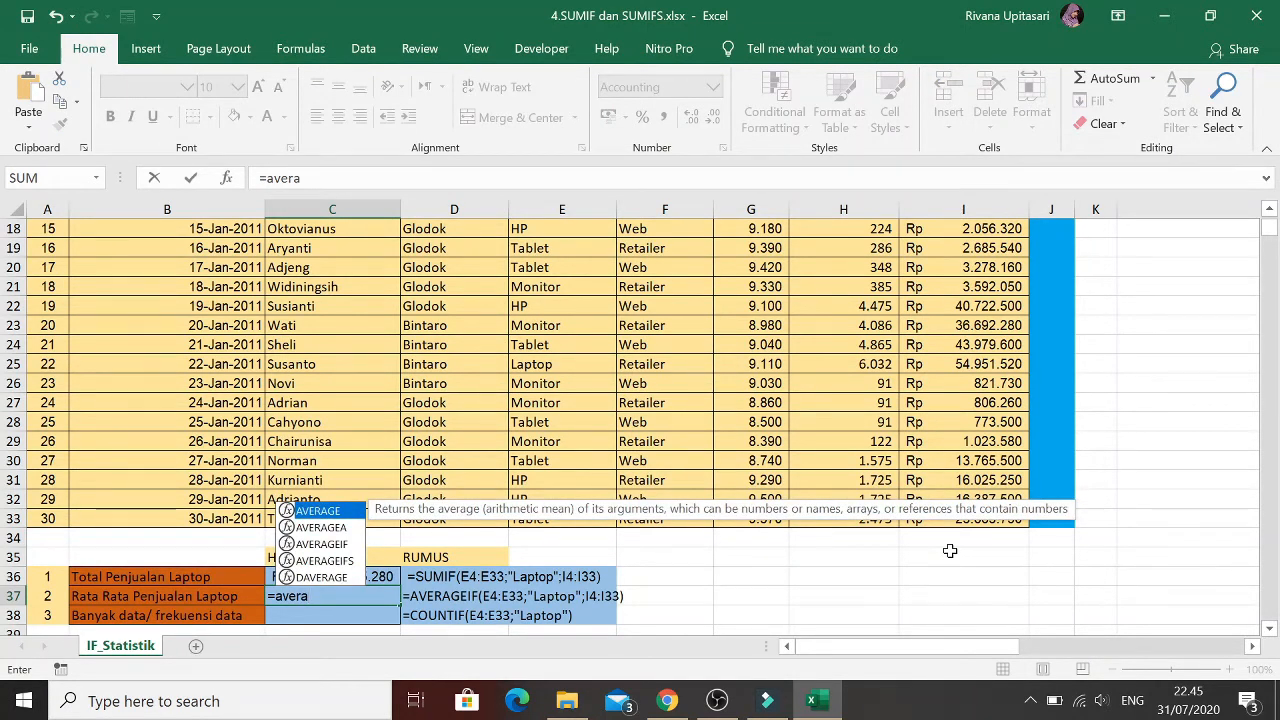
type("gei")
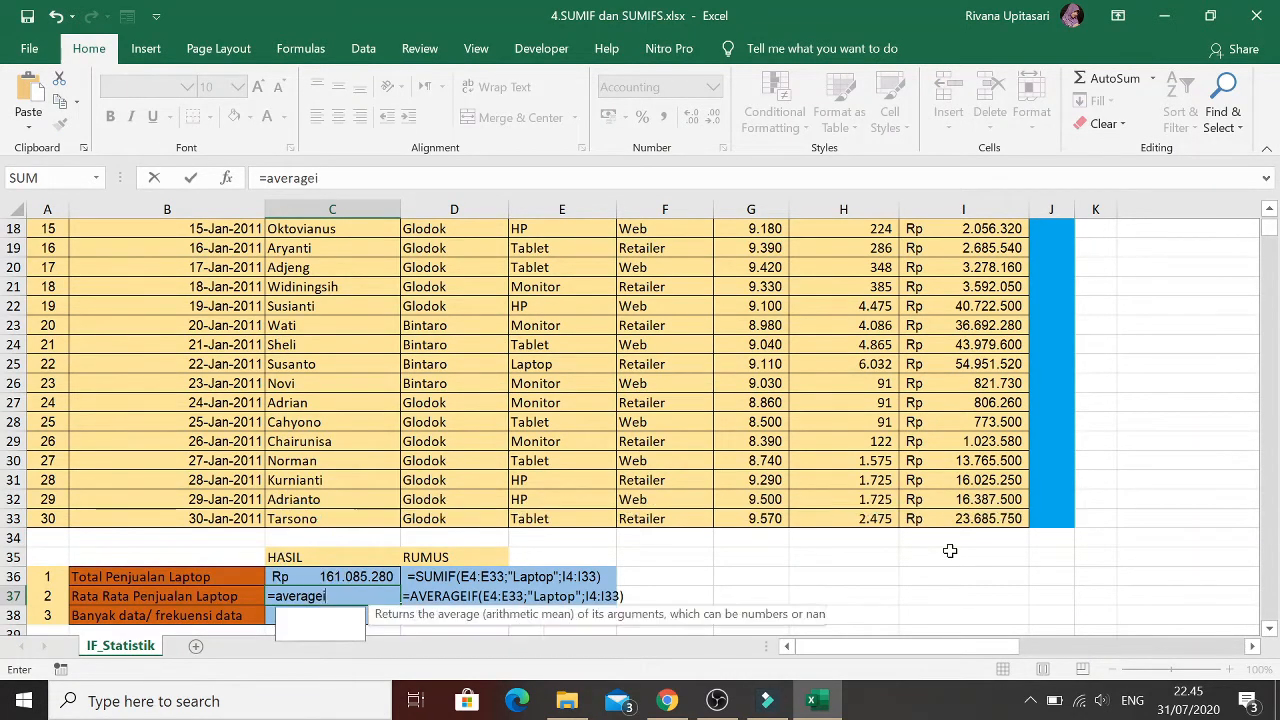
type("f(")
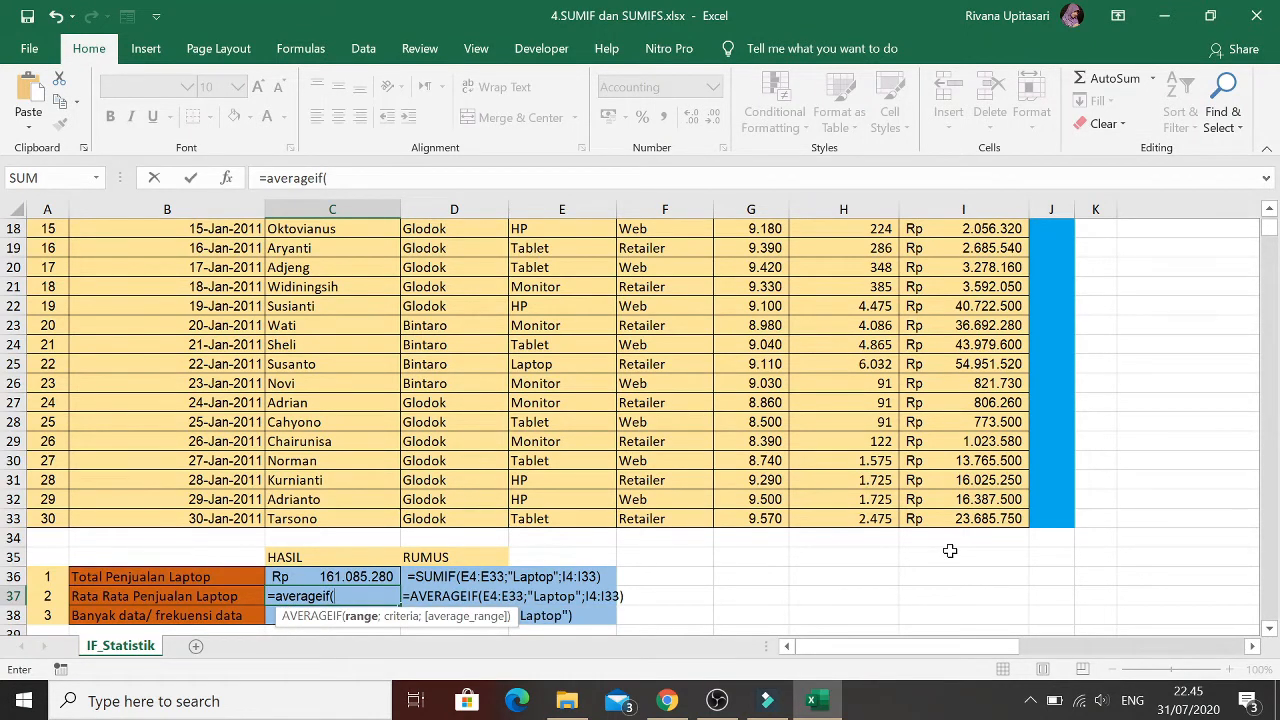
key("Up")
key("Up")
key("Up")
key("Up")
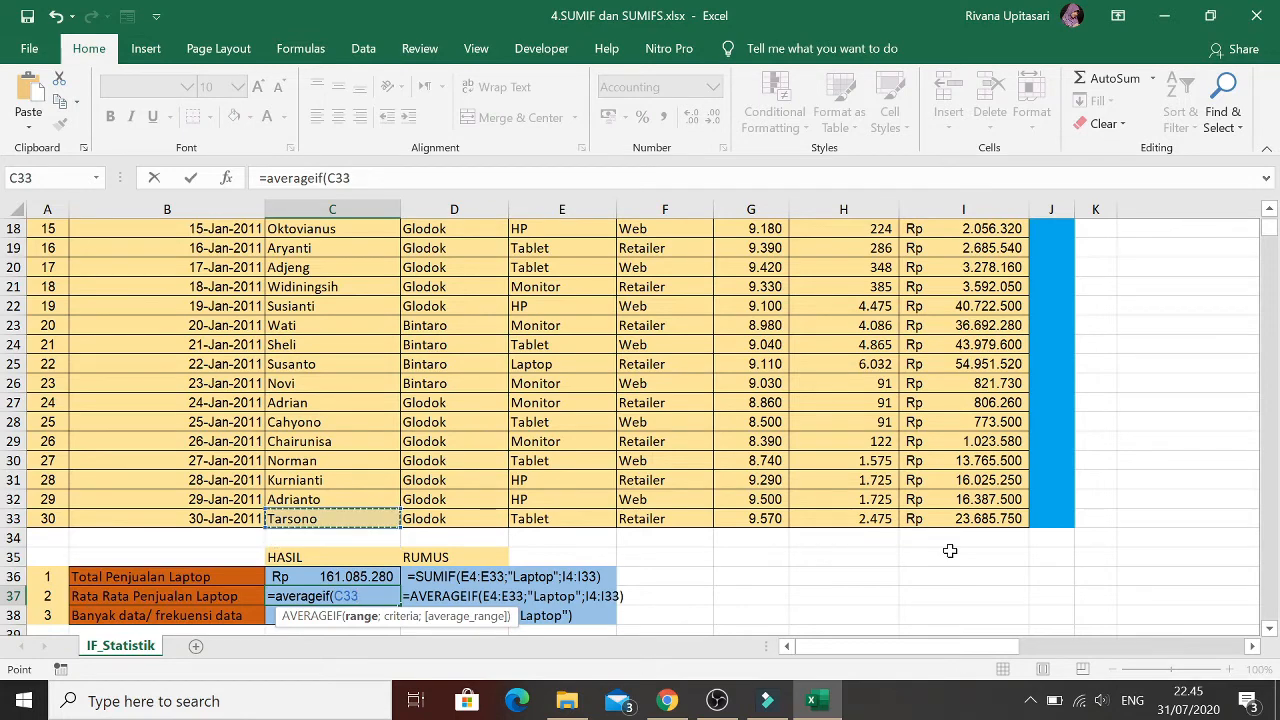
key("Right")
key("Right")
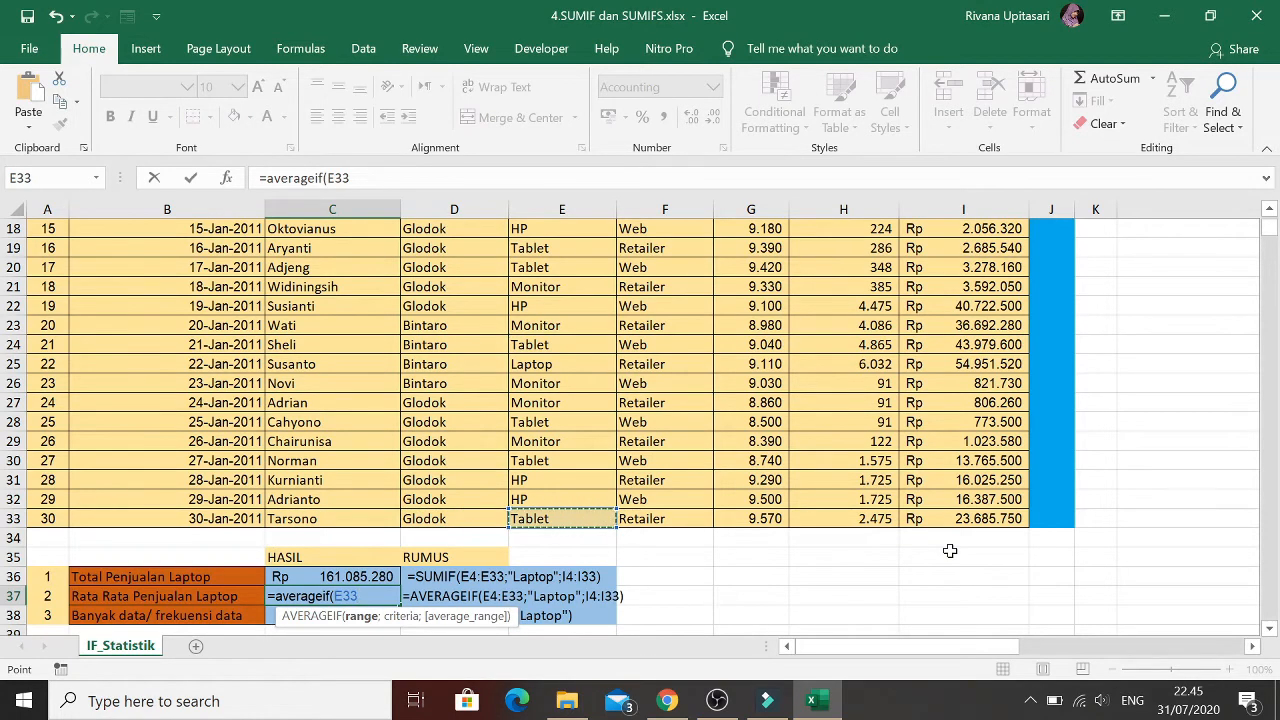
key("ctrl+shift+Up")
key("shift+Down")
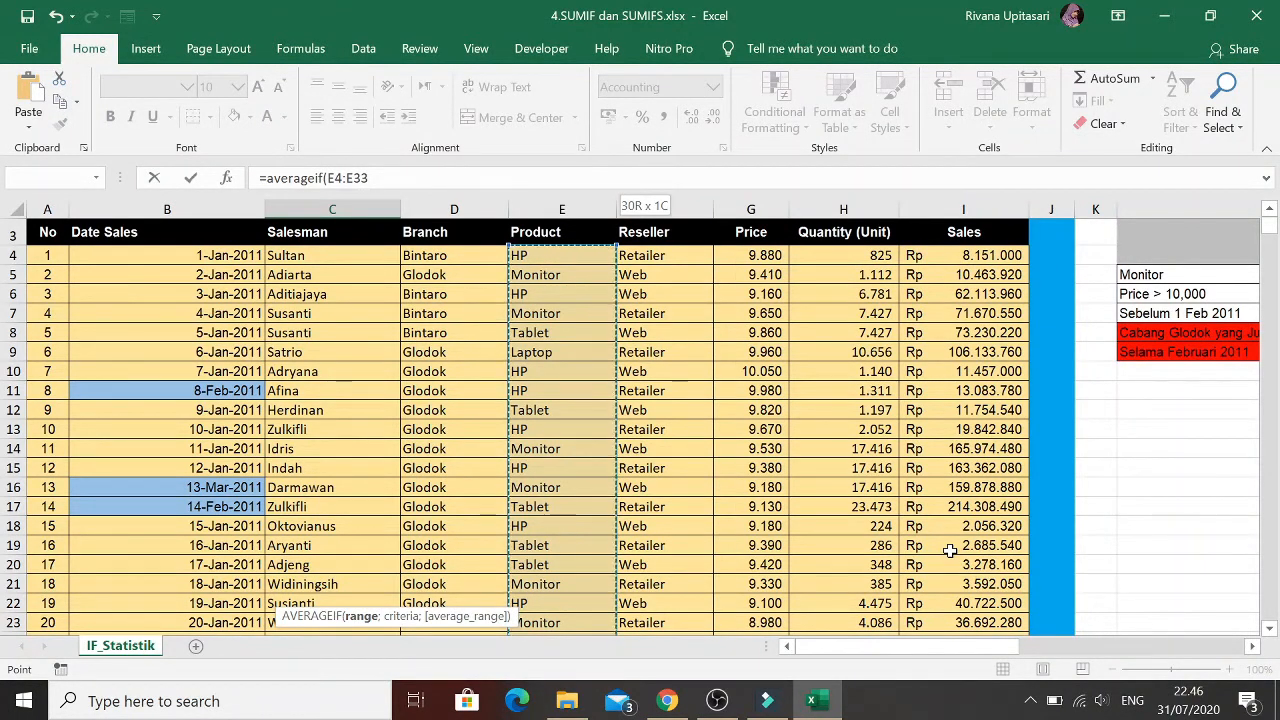
type(";")
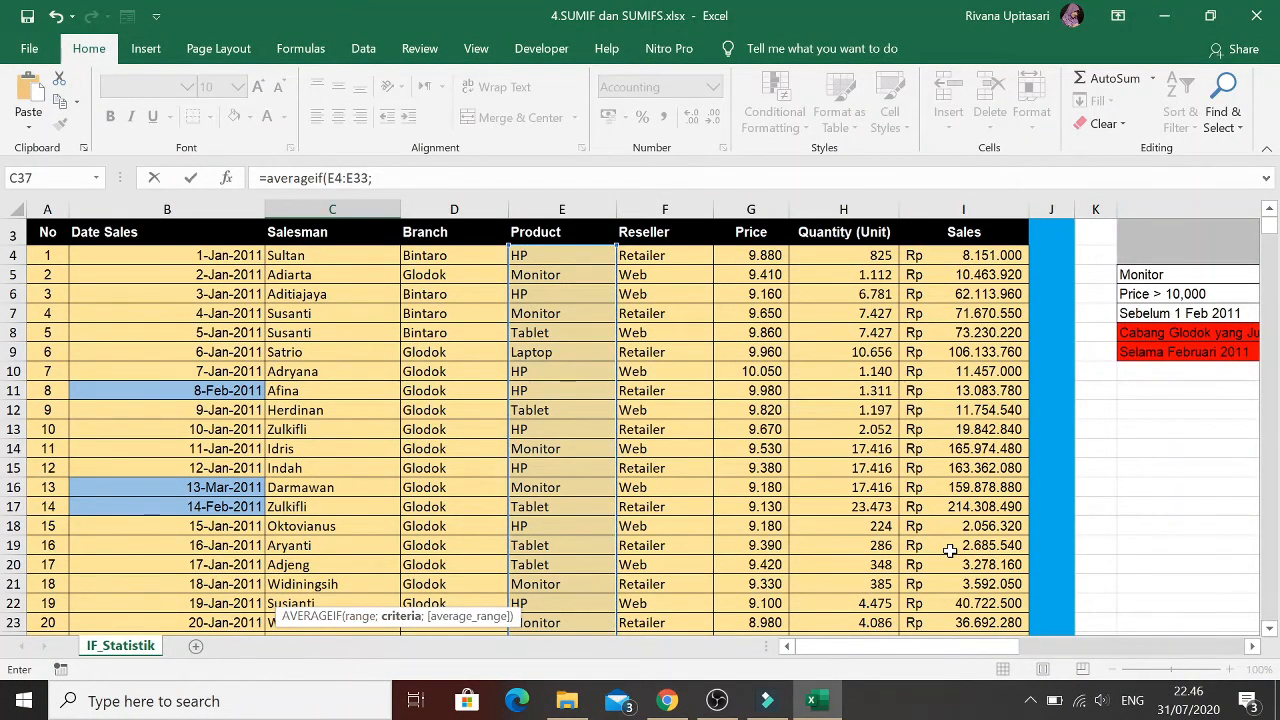
Complete the C37 AVERAGEIF formula with the criterion "Laptop" and the sales column I4:I33 as average range, and commit it
type("\"Laptop\";")
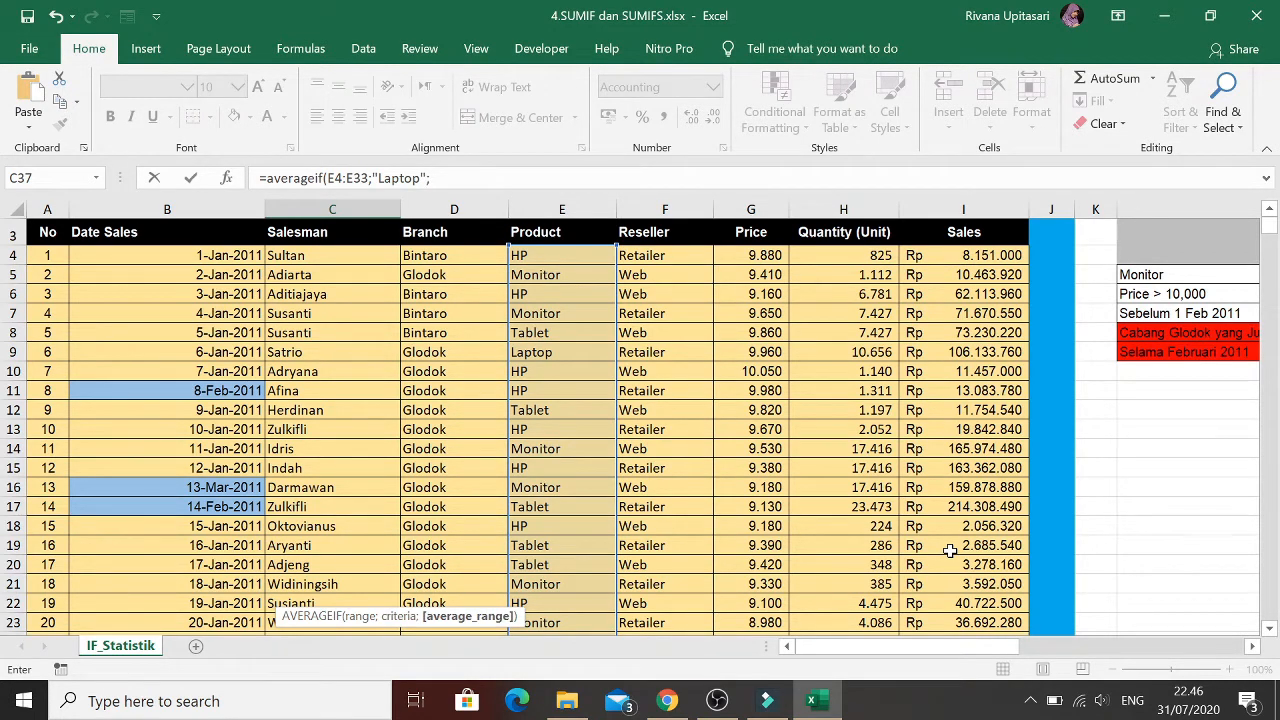
scroll(702, 615, "down", 6)
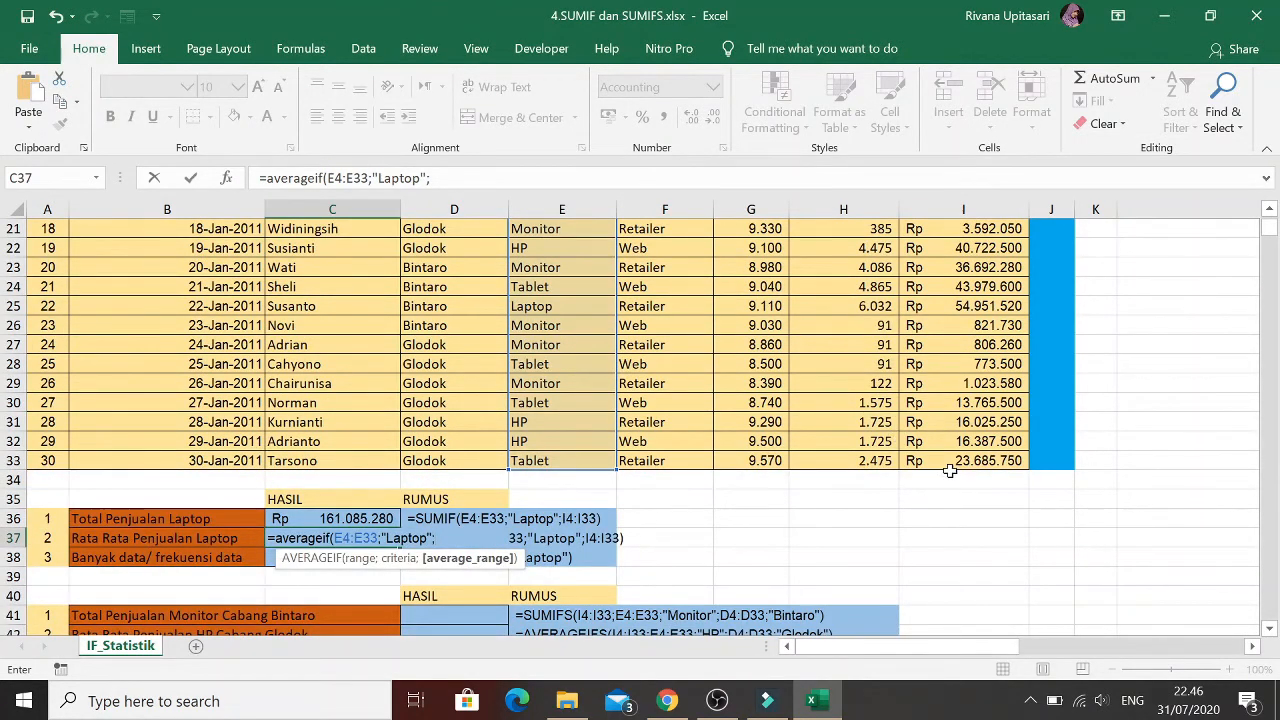
left_click_drag(961, 461, 957, 271)
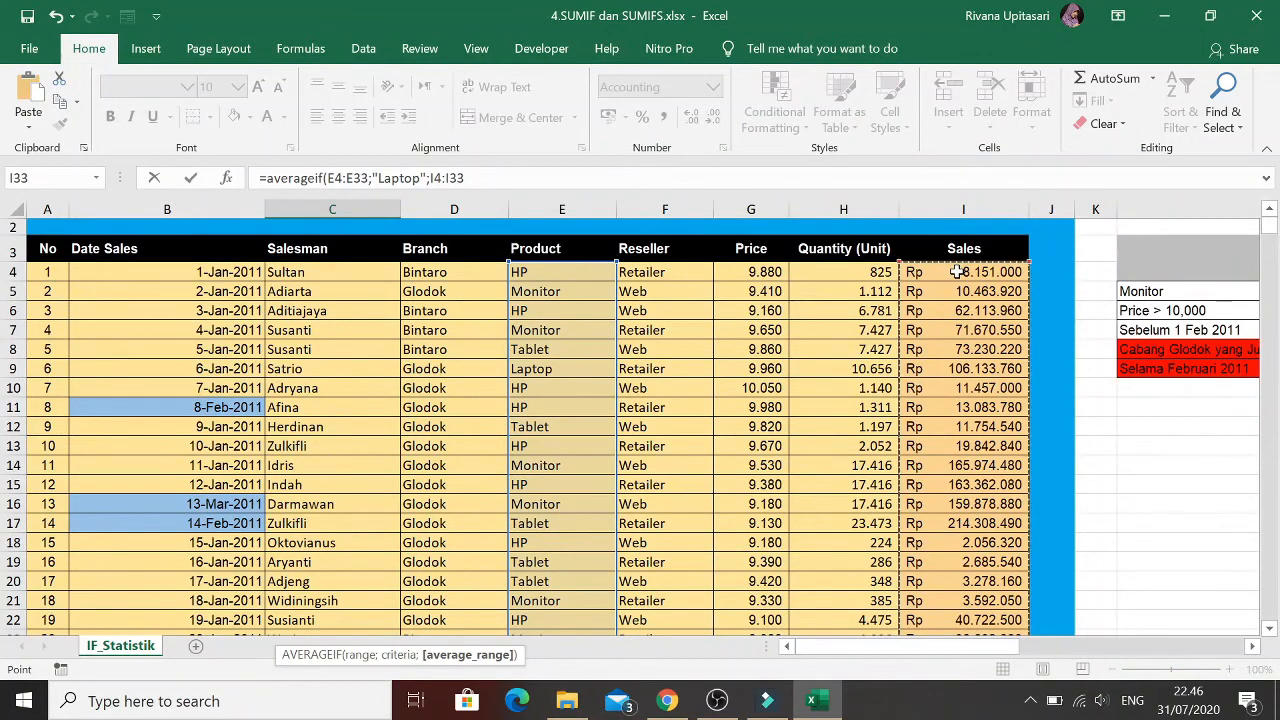
type(")")
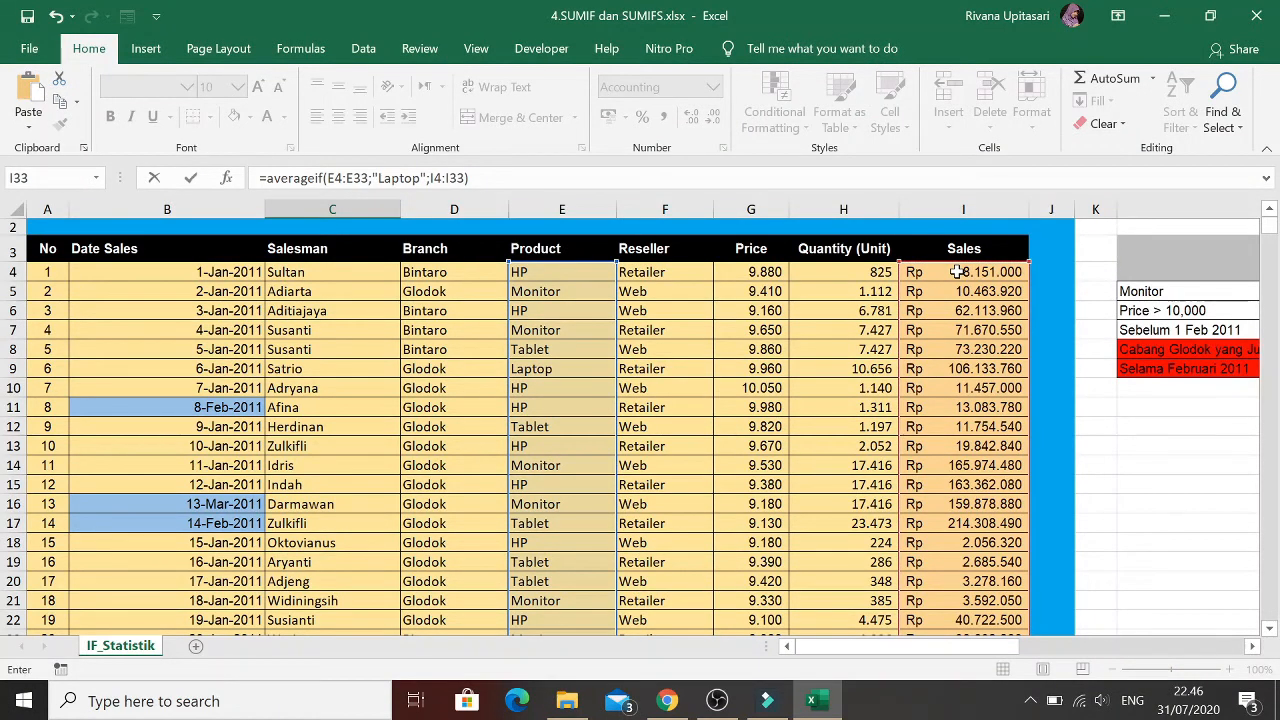
key("ctrl+Return")
key("Up")
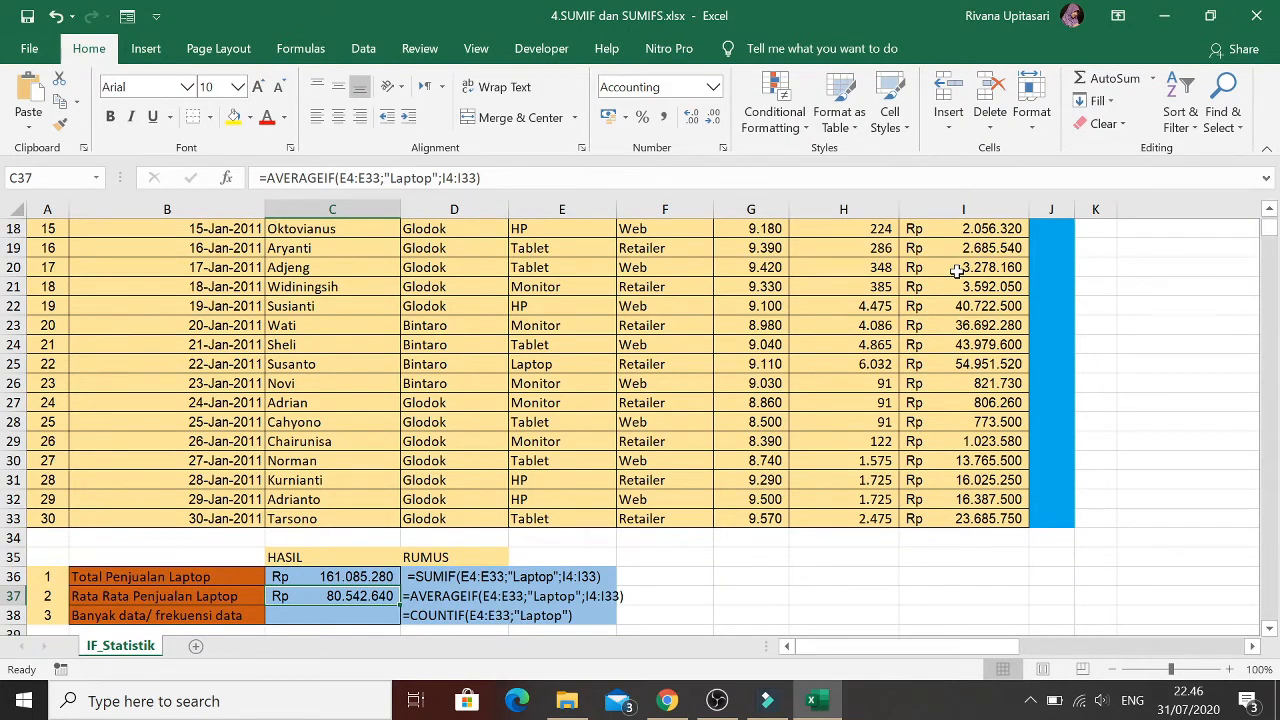
Start a COUNTIF formula in the Banyak data/ frekuensi data result cell C38, with the product column E4:E33 as range
key("Down")
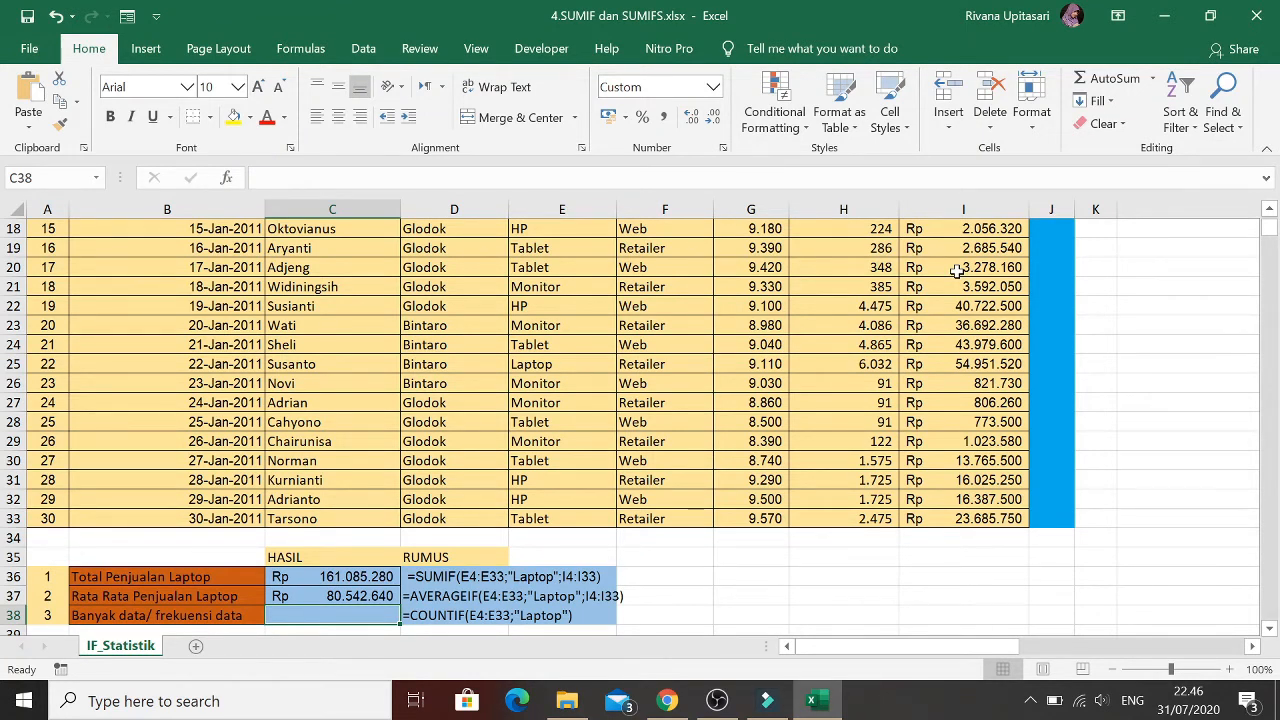
key("Left")
key("Right")
type("=c")
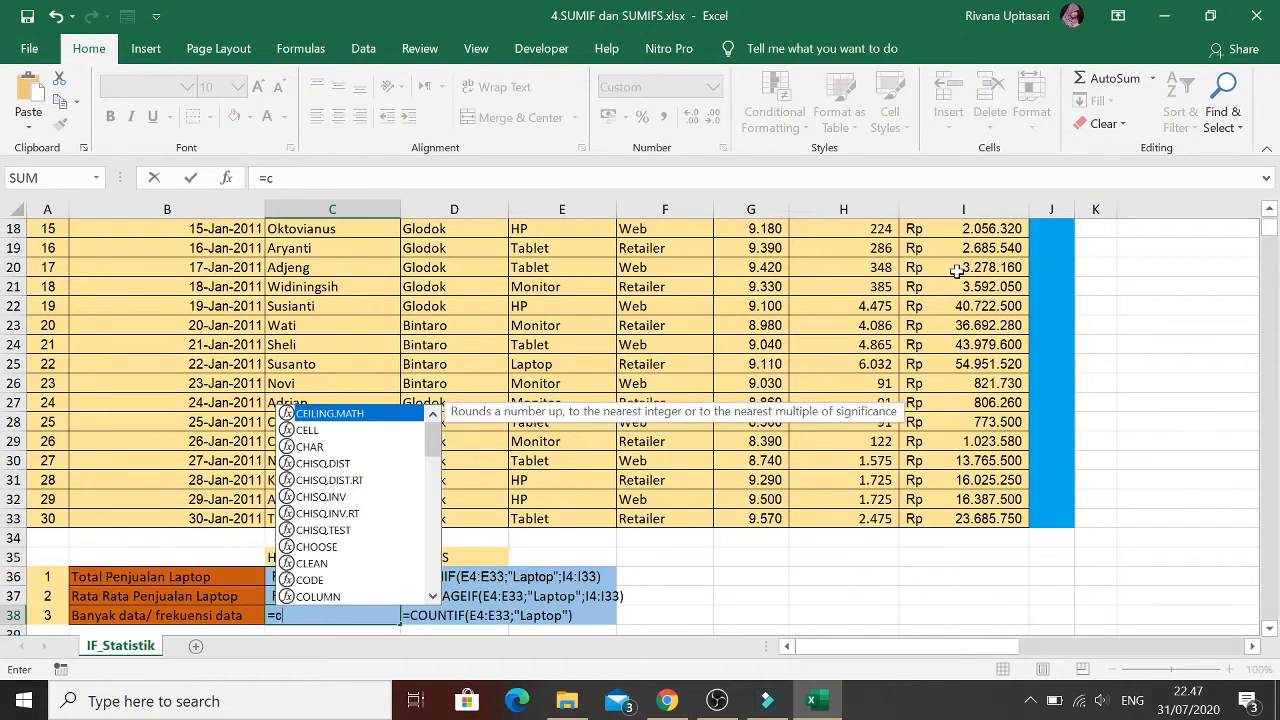
type("ount")
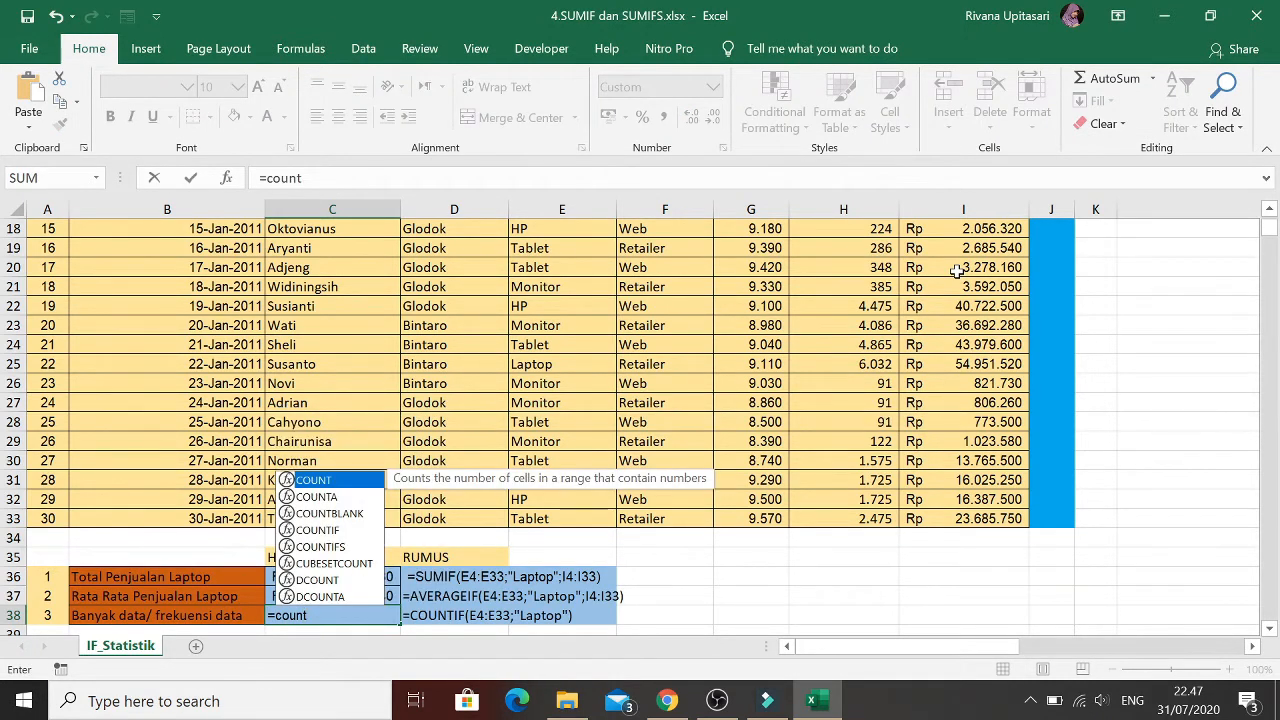
type("if(")
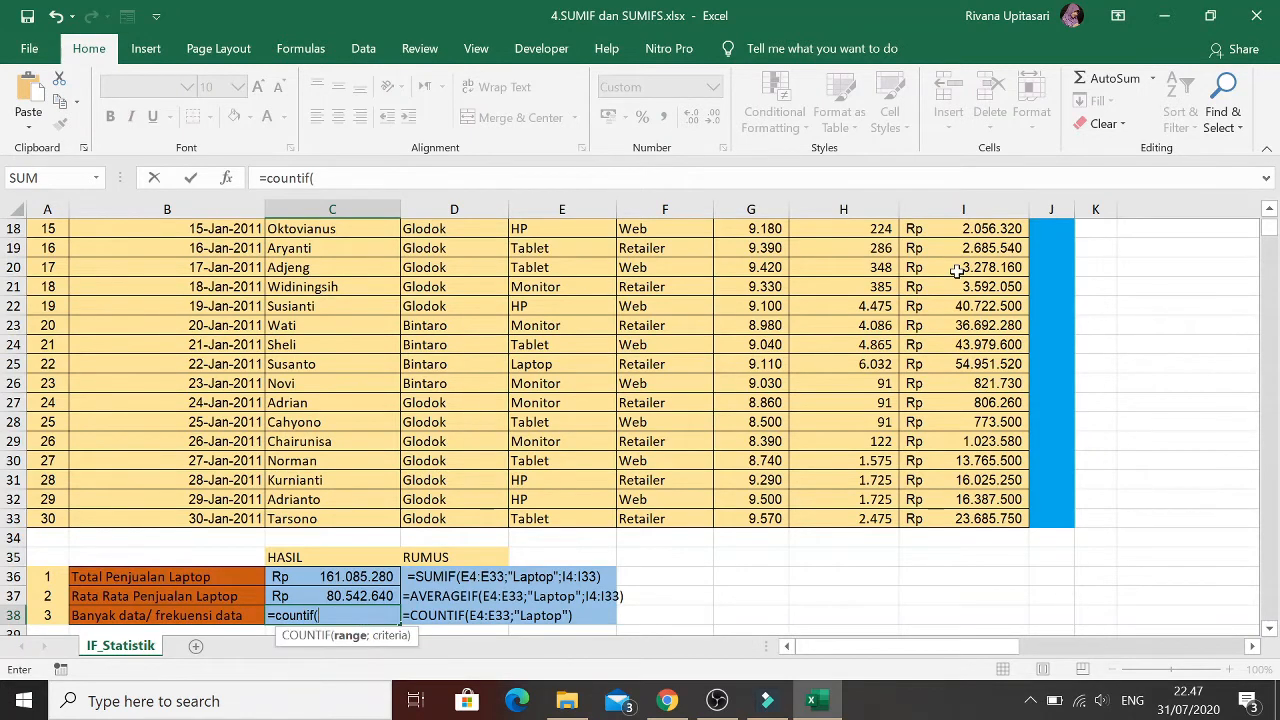
key("Right")
key("Right")
key("Up")
key("Up")
key("Up")
key("Up")
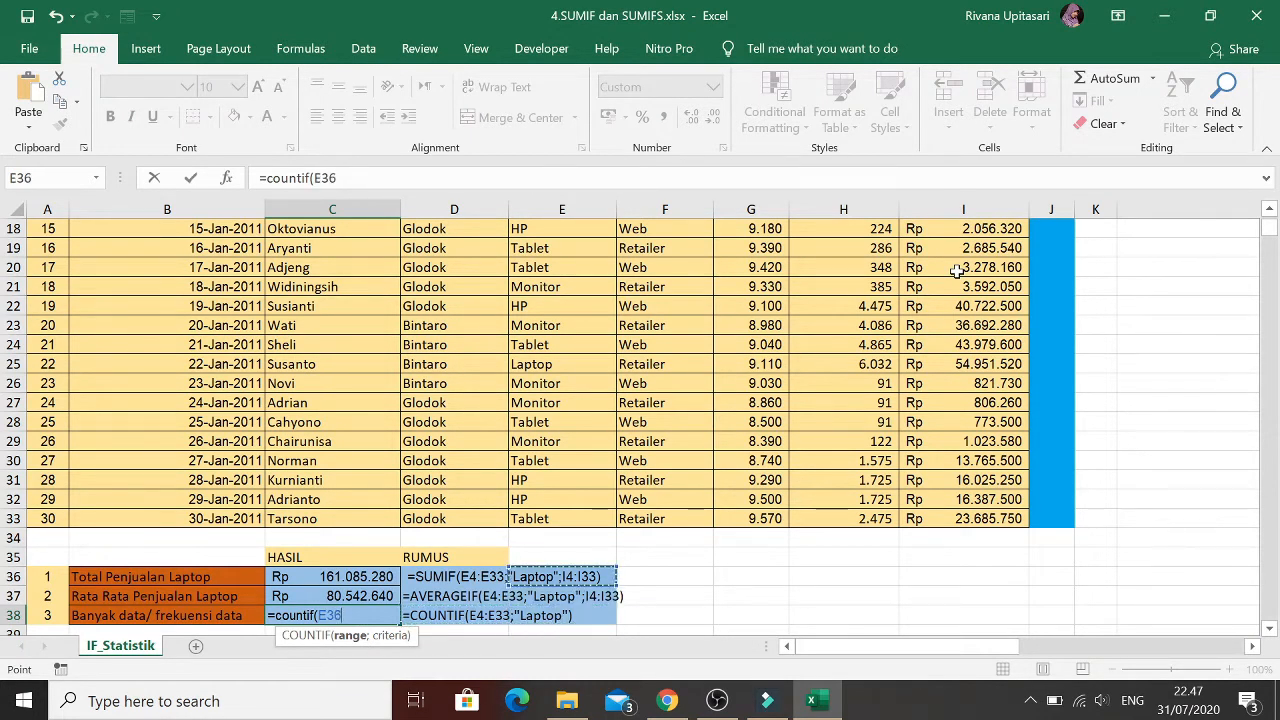
key("Up")
key("ctrl+shift+Up")
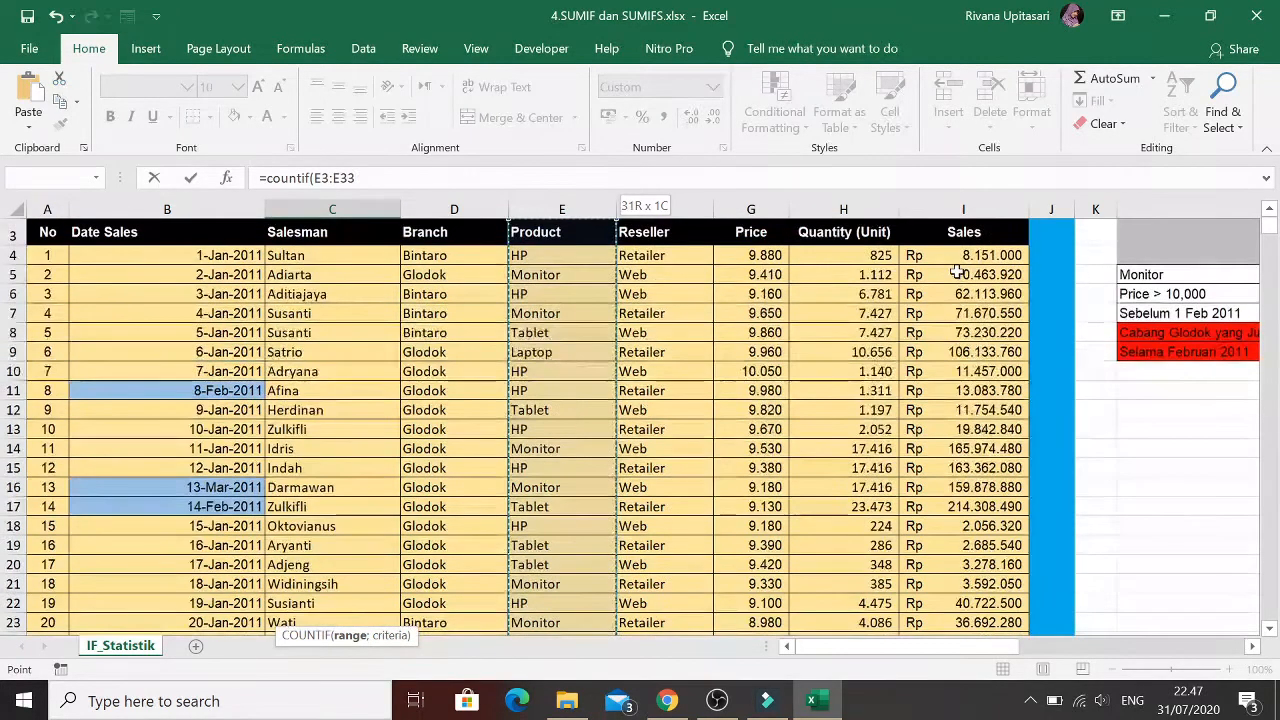
key("shift+Down")
type(";")
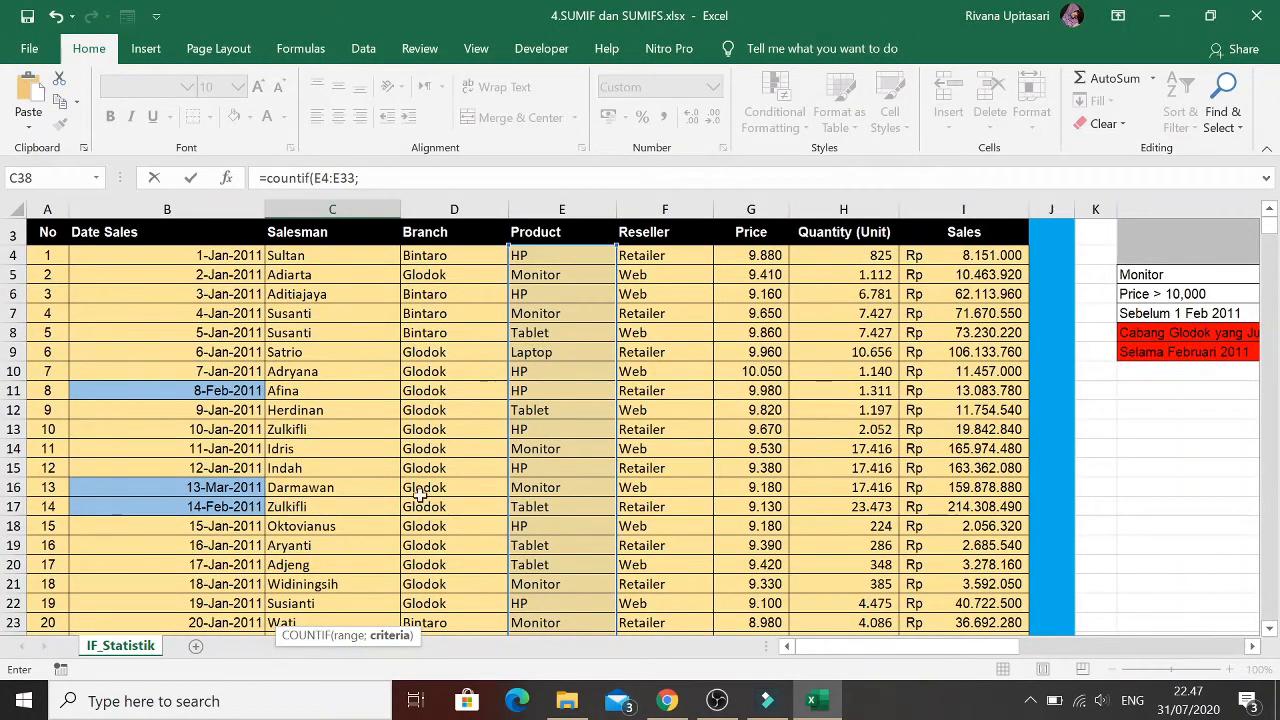
Complete the C38 COUNTIF formula with the criterion "Laptop" and commit it
scroll(362, 502, "down", 6)
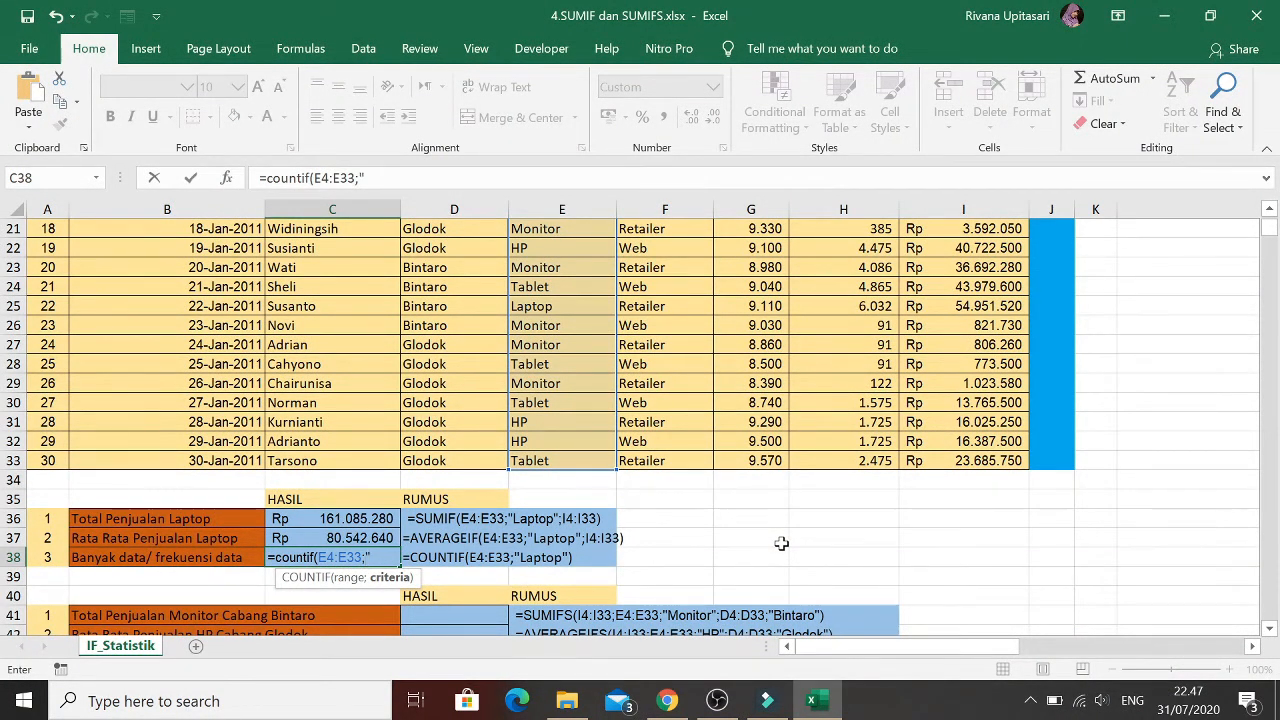
type("Laptop")
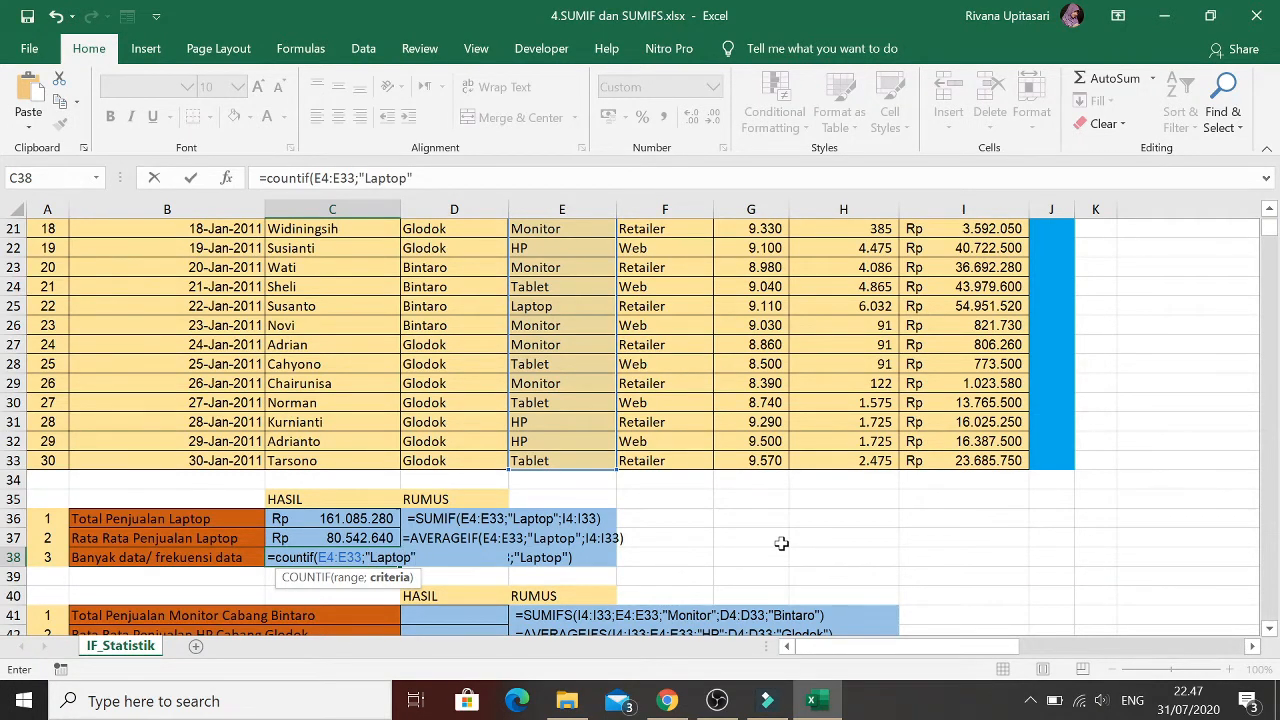
key("Return")
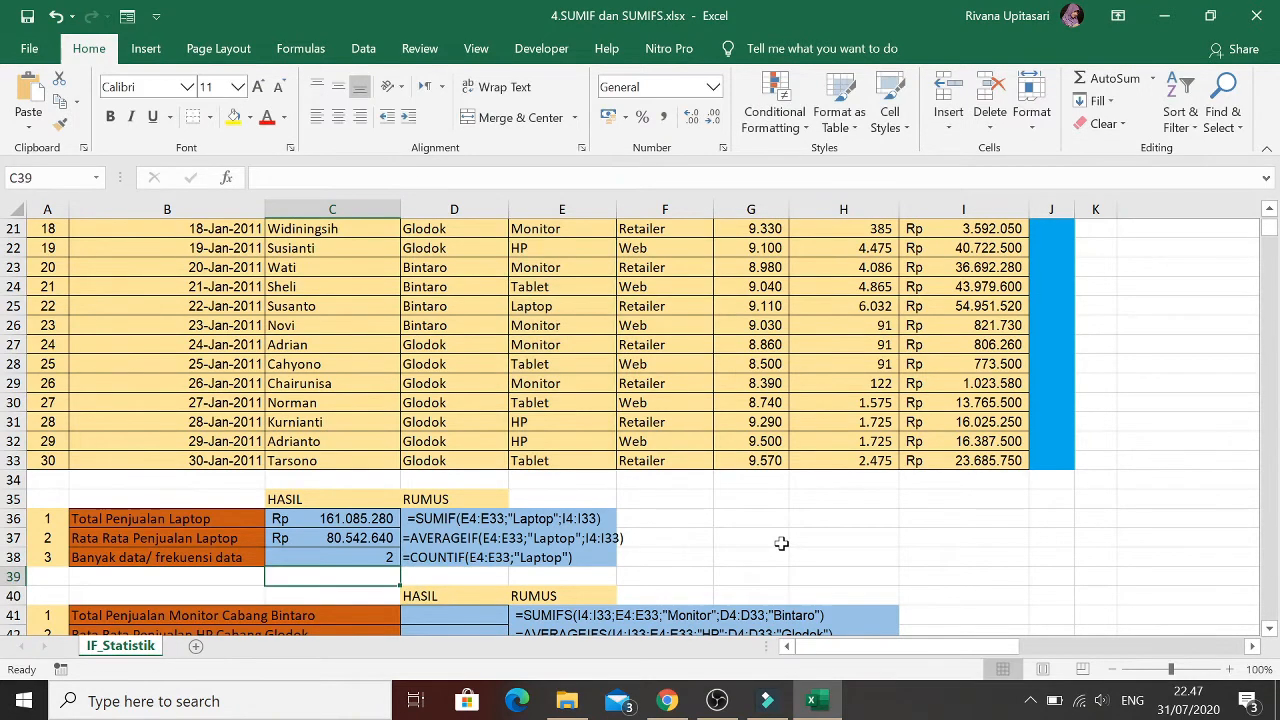
key("Up")
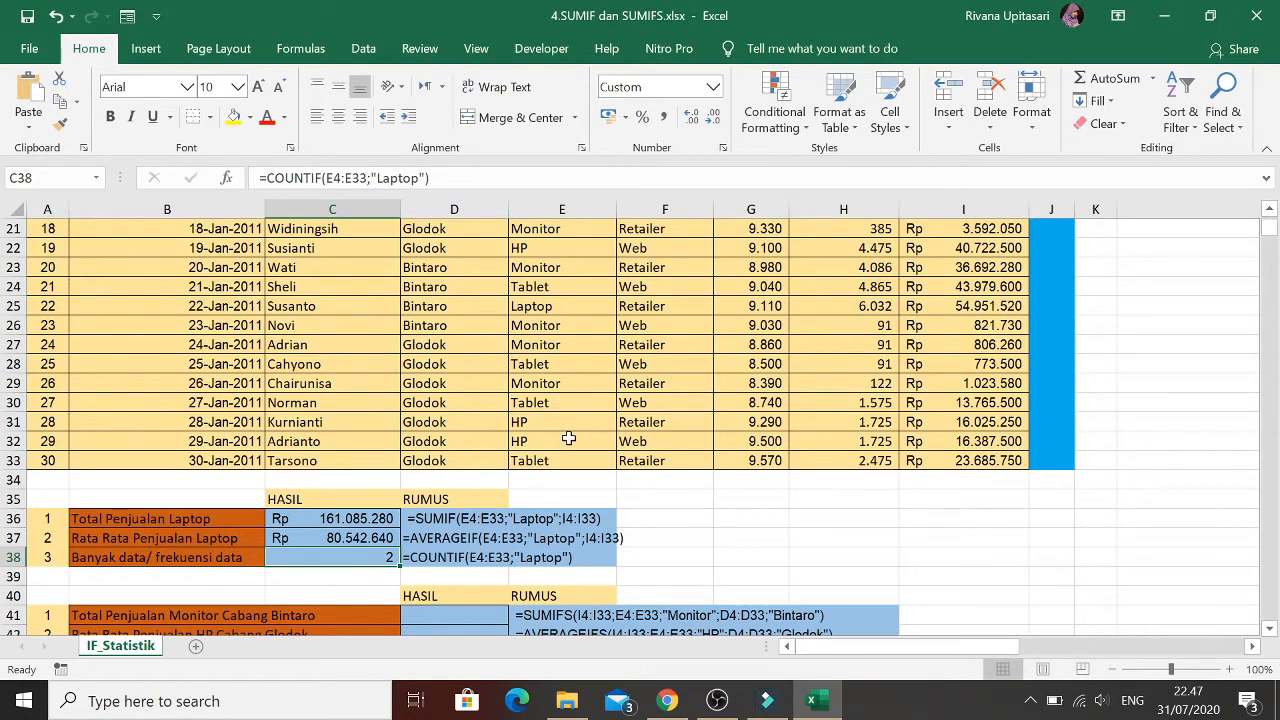
Start a SUMIFS formula in the Total Penjualan Monitor Cabang Bintaro result cell D41, with the sales column I4:I33 as sum range
scroll(573, 458, "up", 7)
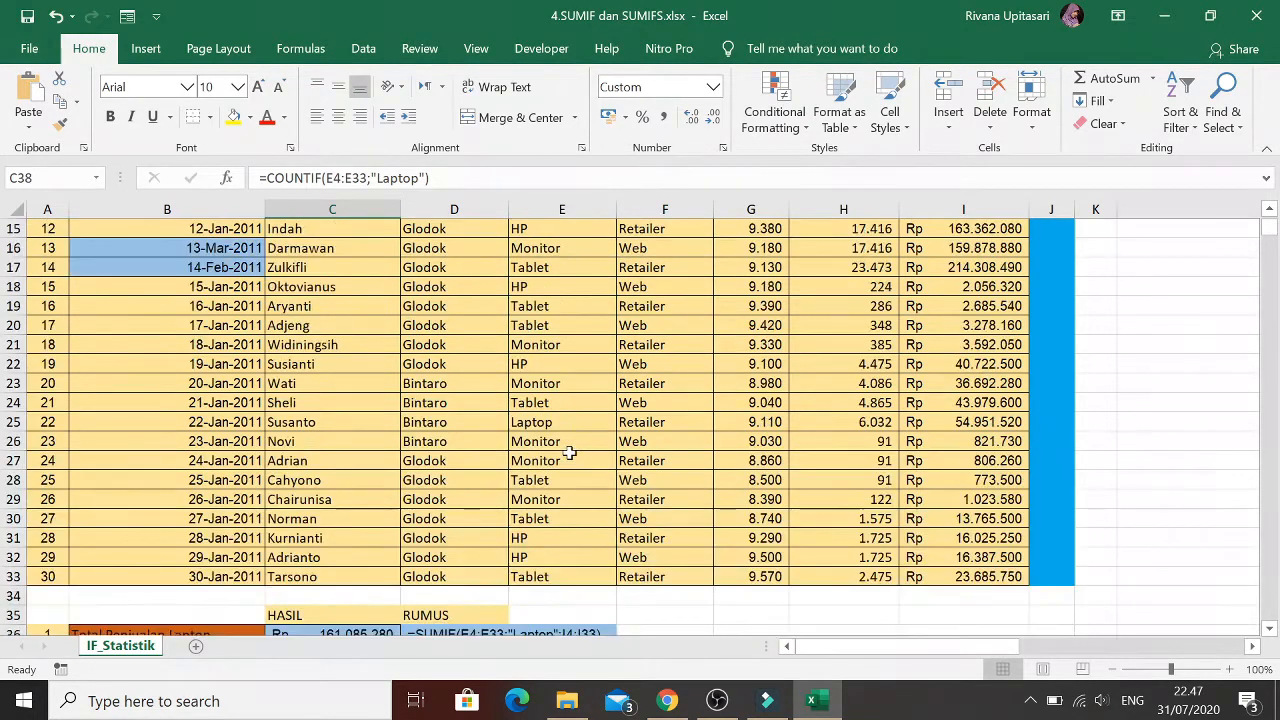
scroll(566, 446, "down", 9)
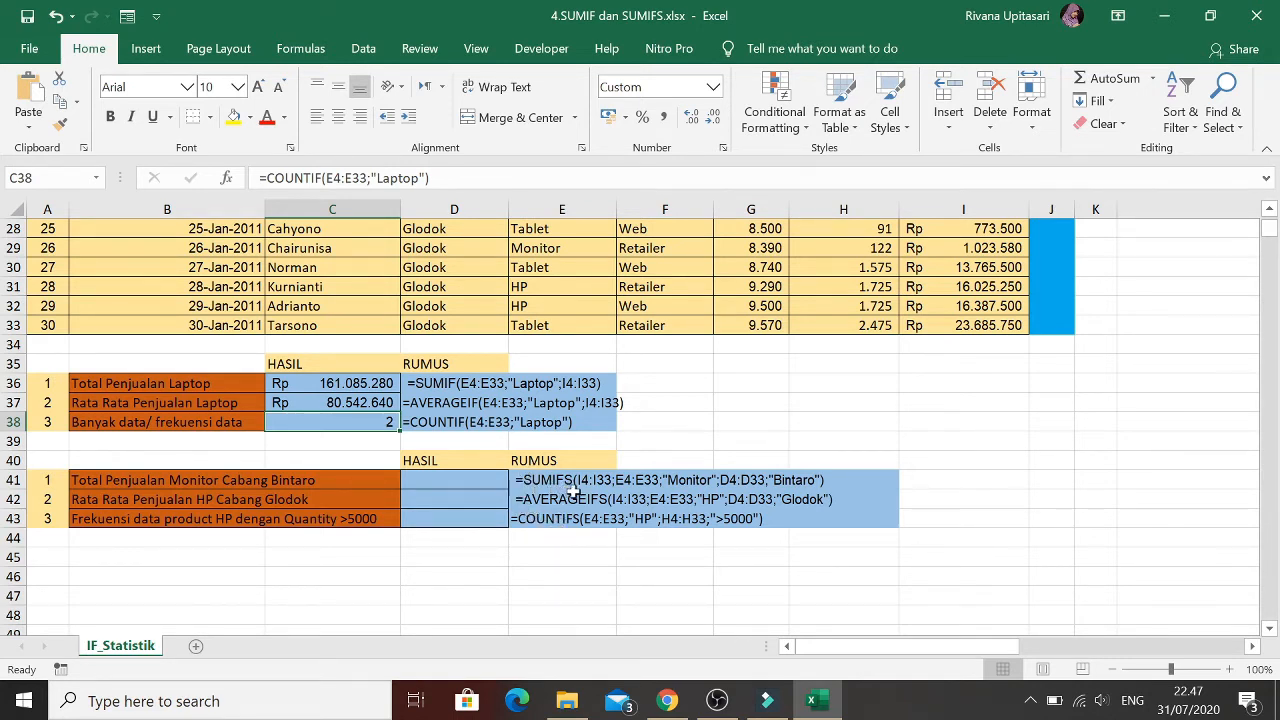
left_click(456, 487)
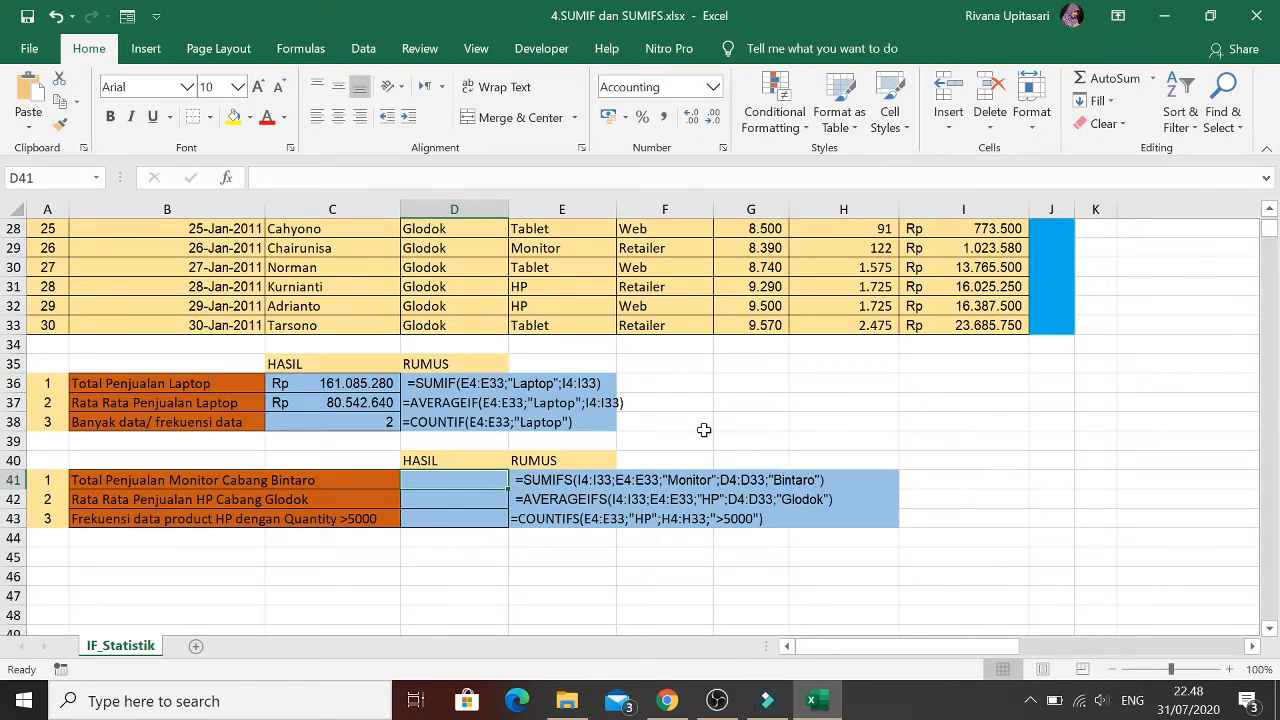
type("=sumifs")
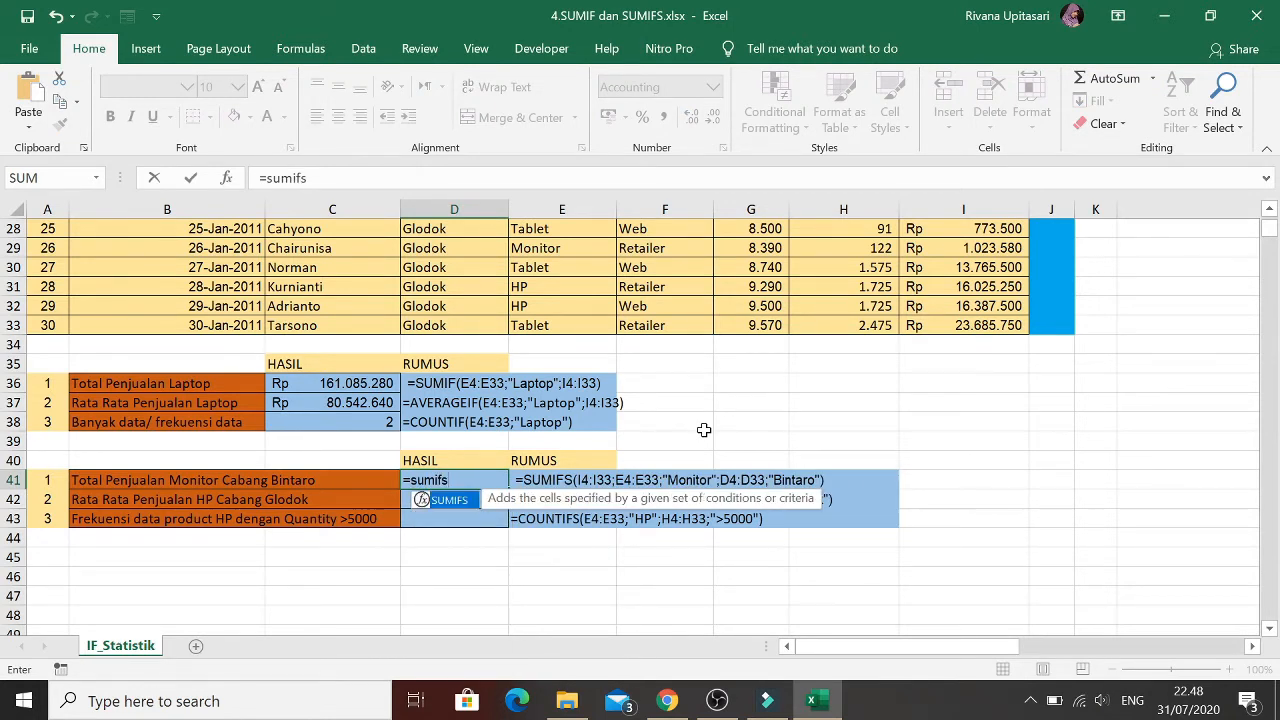
type("(")
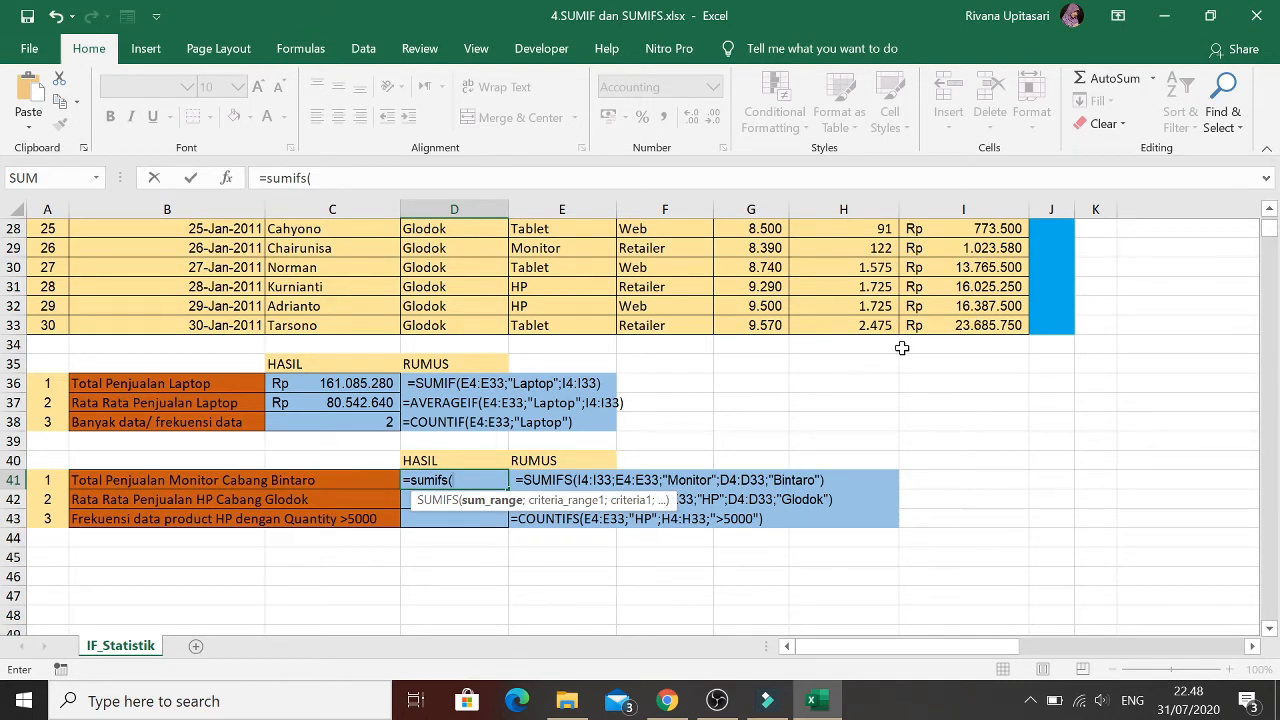
left_click(951, 329)
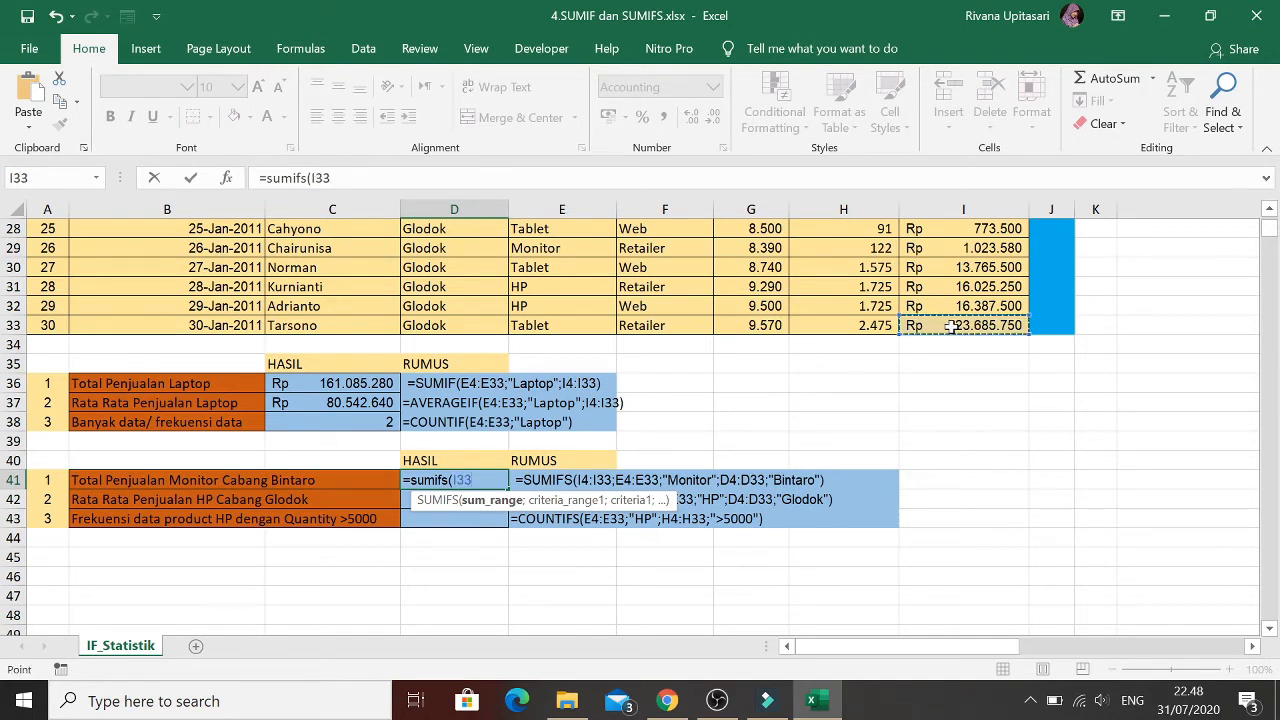
key("ctrl+shift+Up")
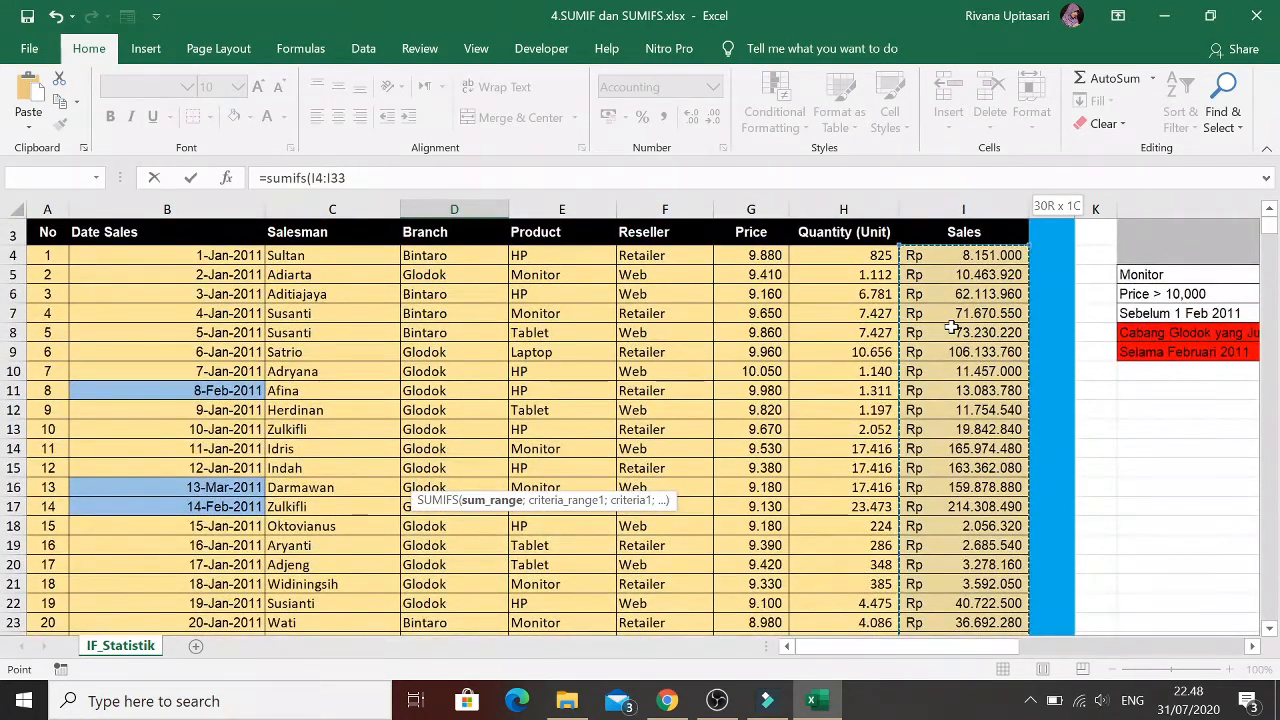
type(";")
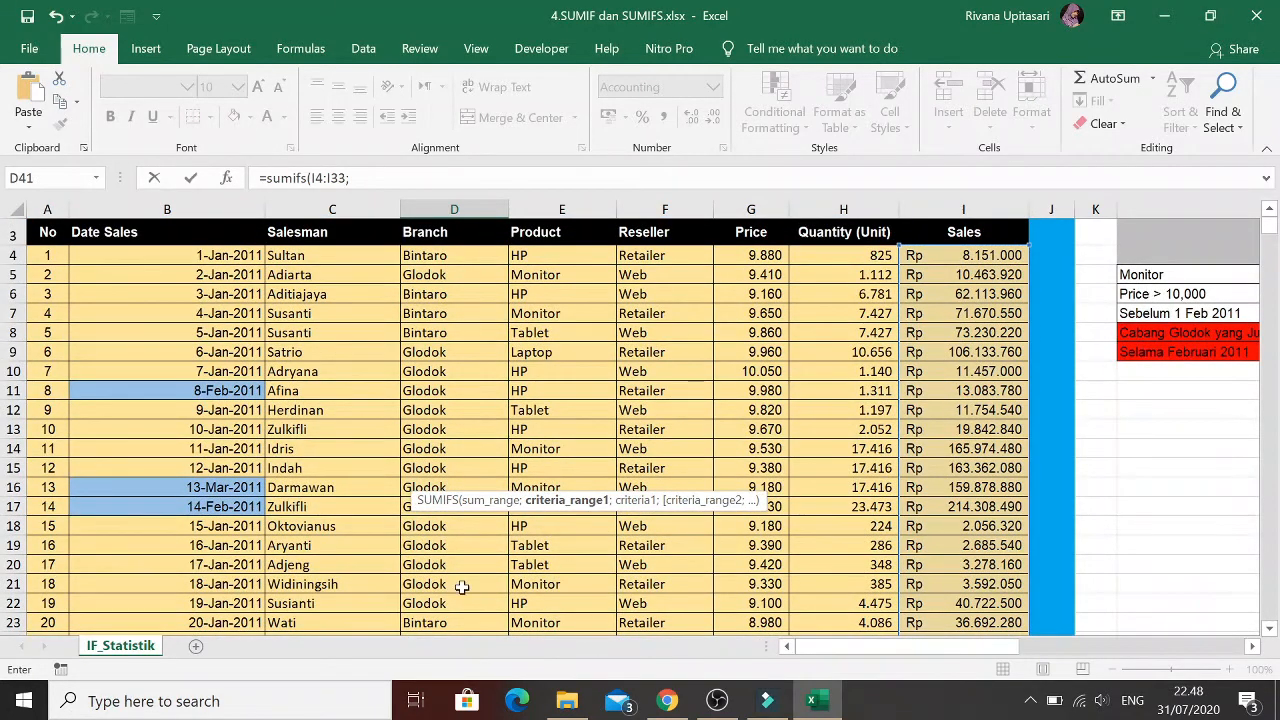
Add the product column E4:E33 with the criterion "Monitor" as the first condition of the D41 SUMIFS formula
scroll(380, 543, "down", 5)
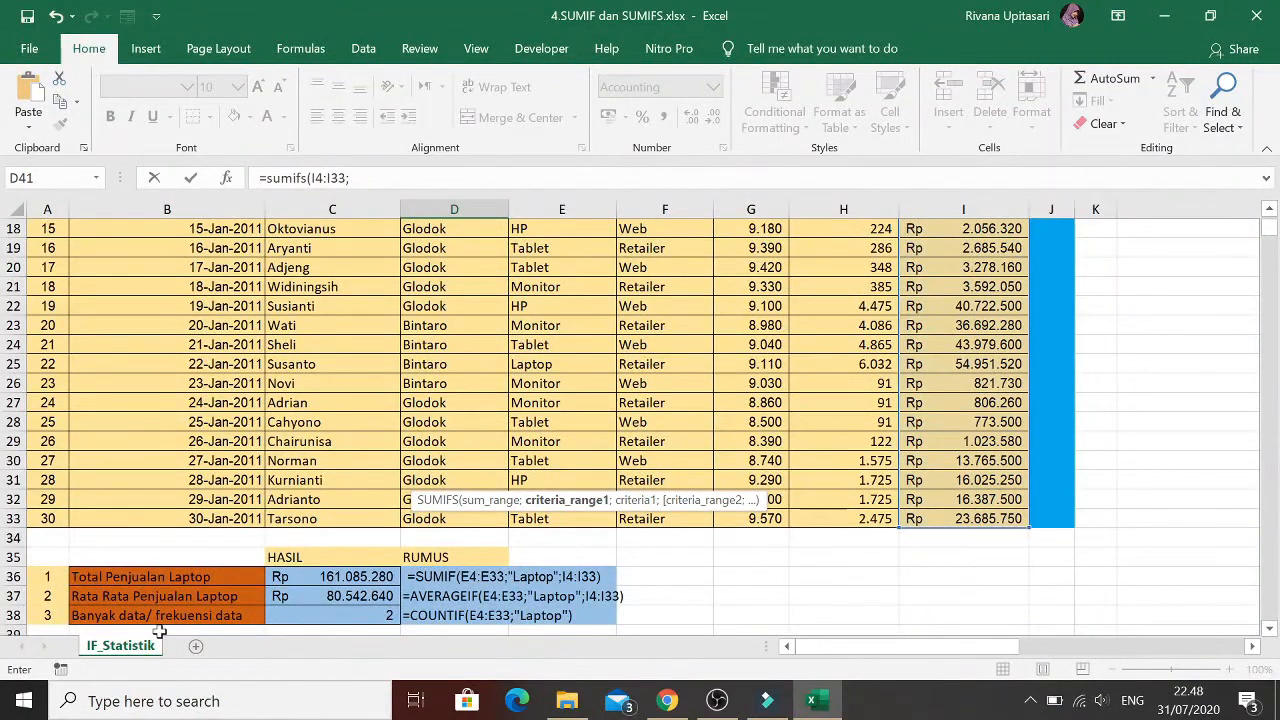
scroll(250, 620, "down", 3)
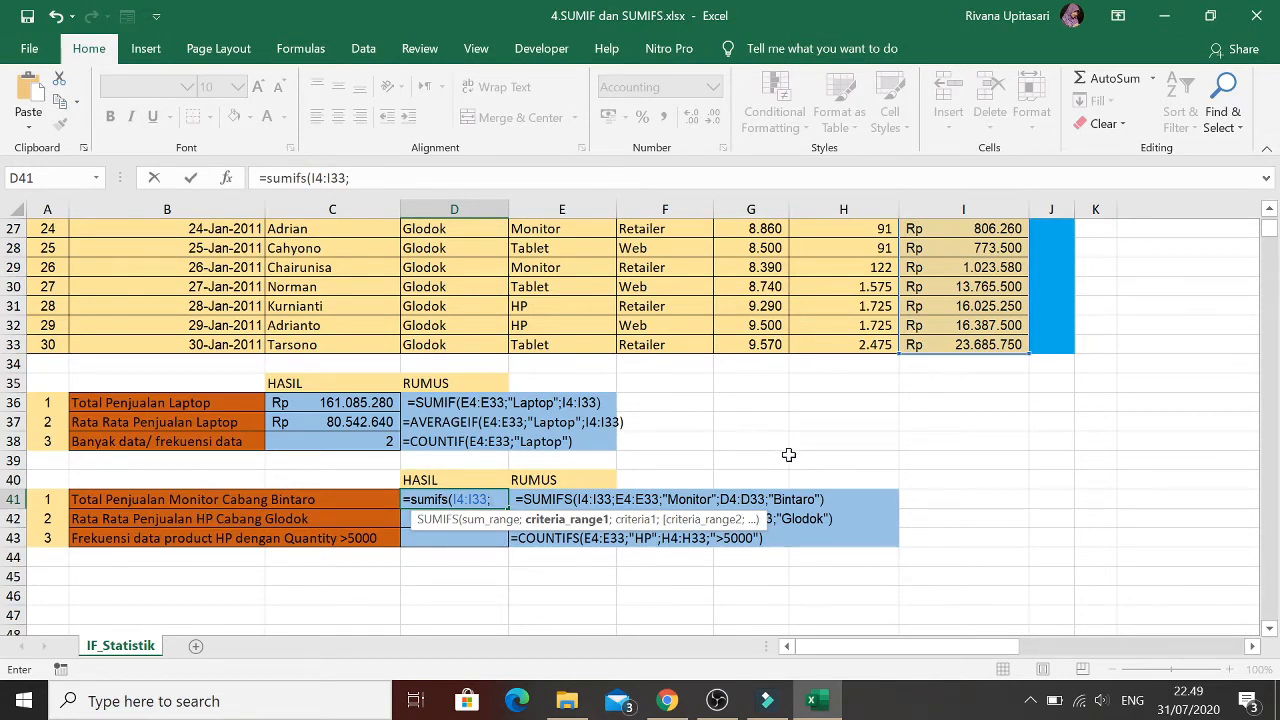
left_click(539, 345)
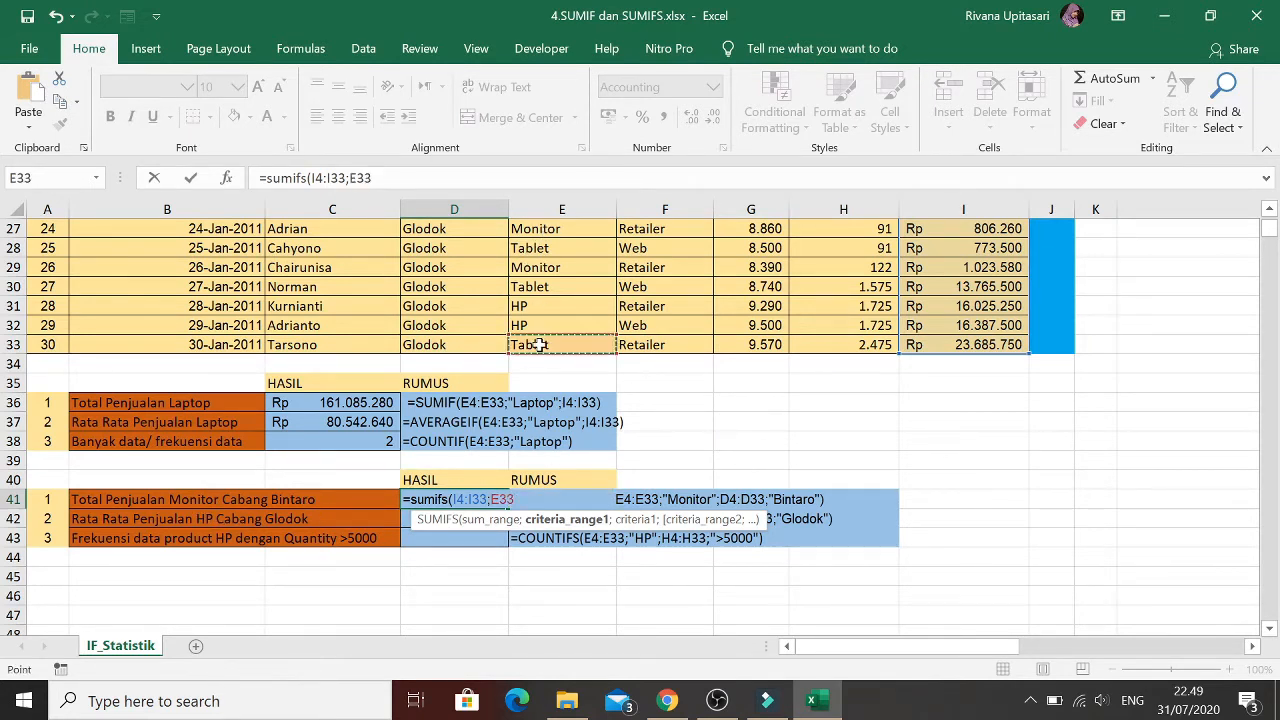
key("ctrl+shift+Up")
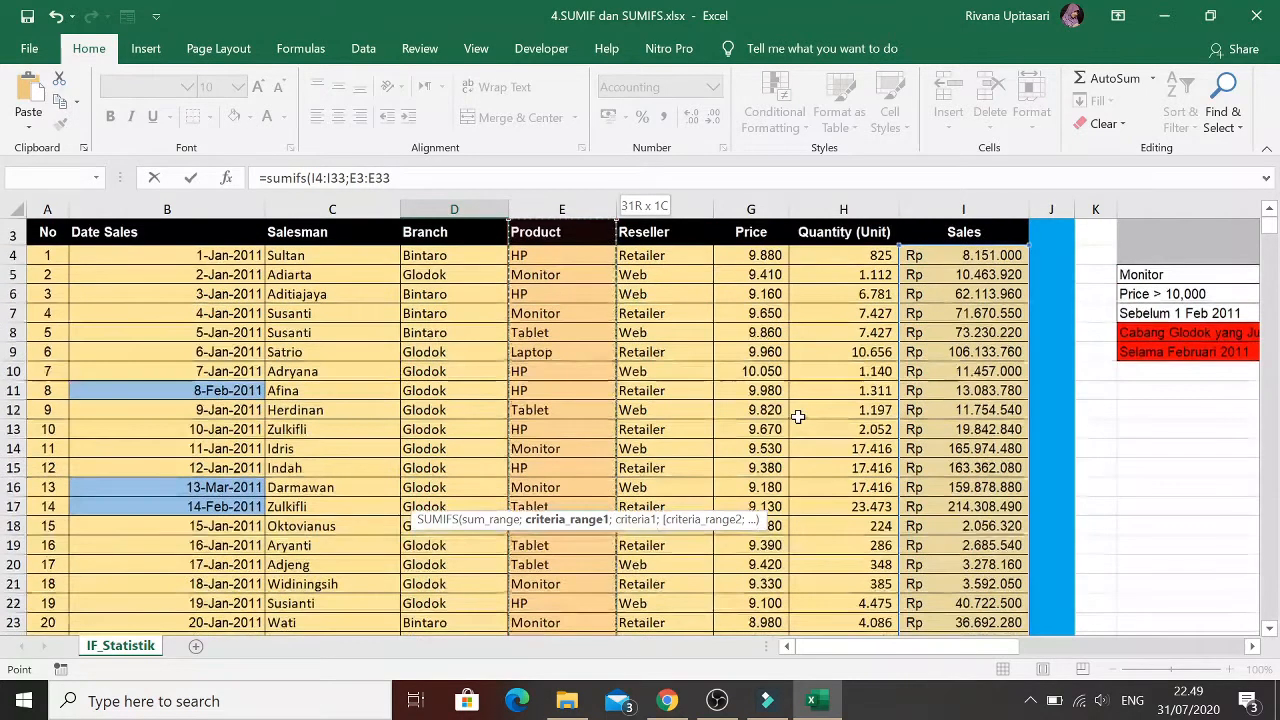
key("shift+Down")
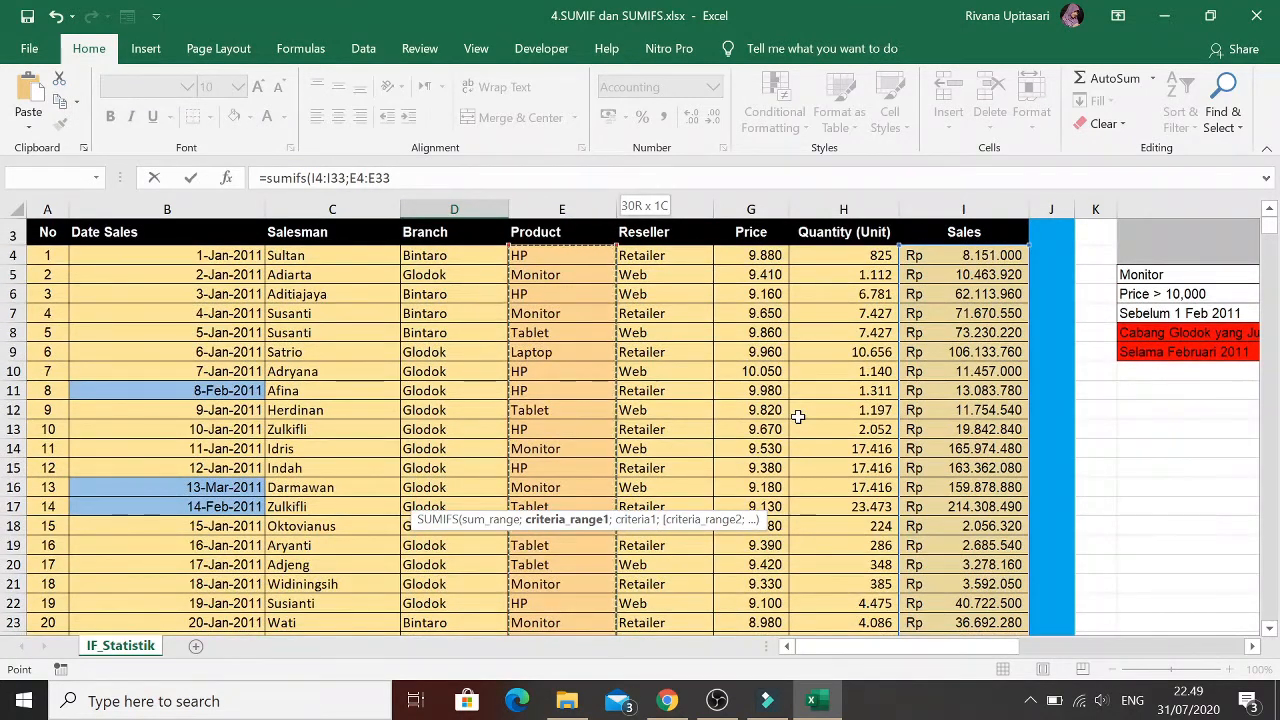
type(";")
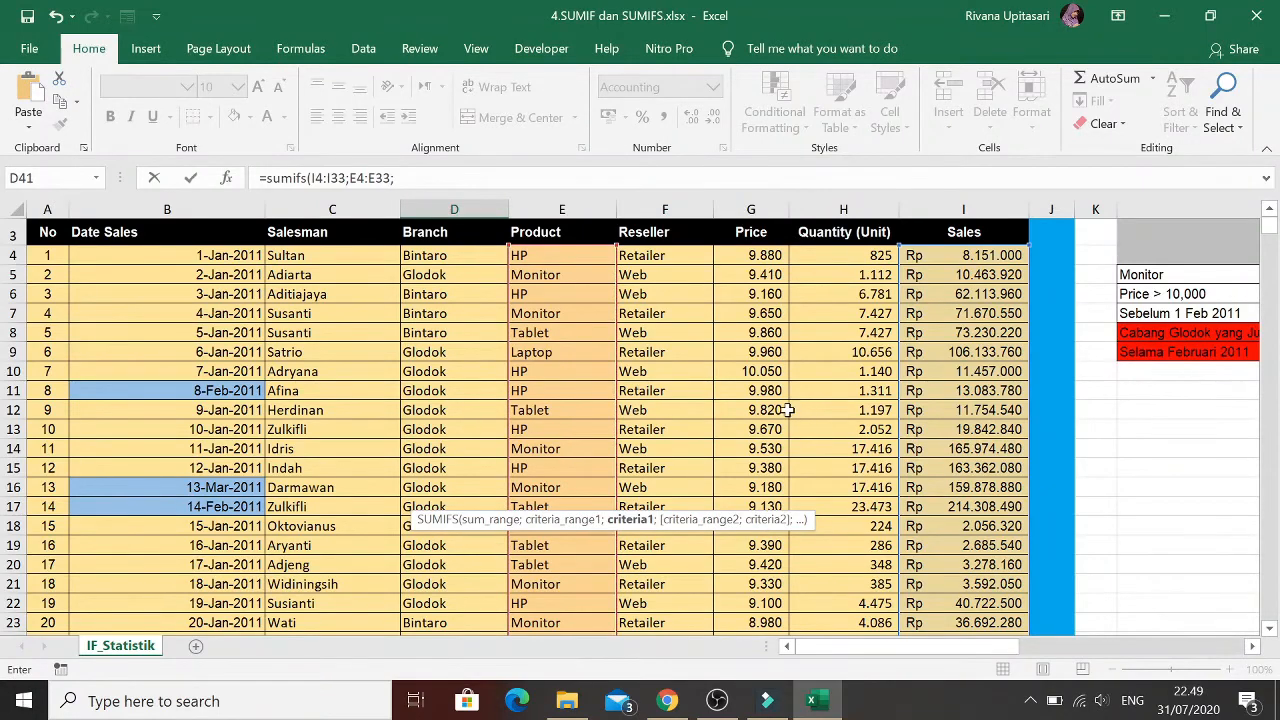
scroll(652, 420, "down", 5)
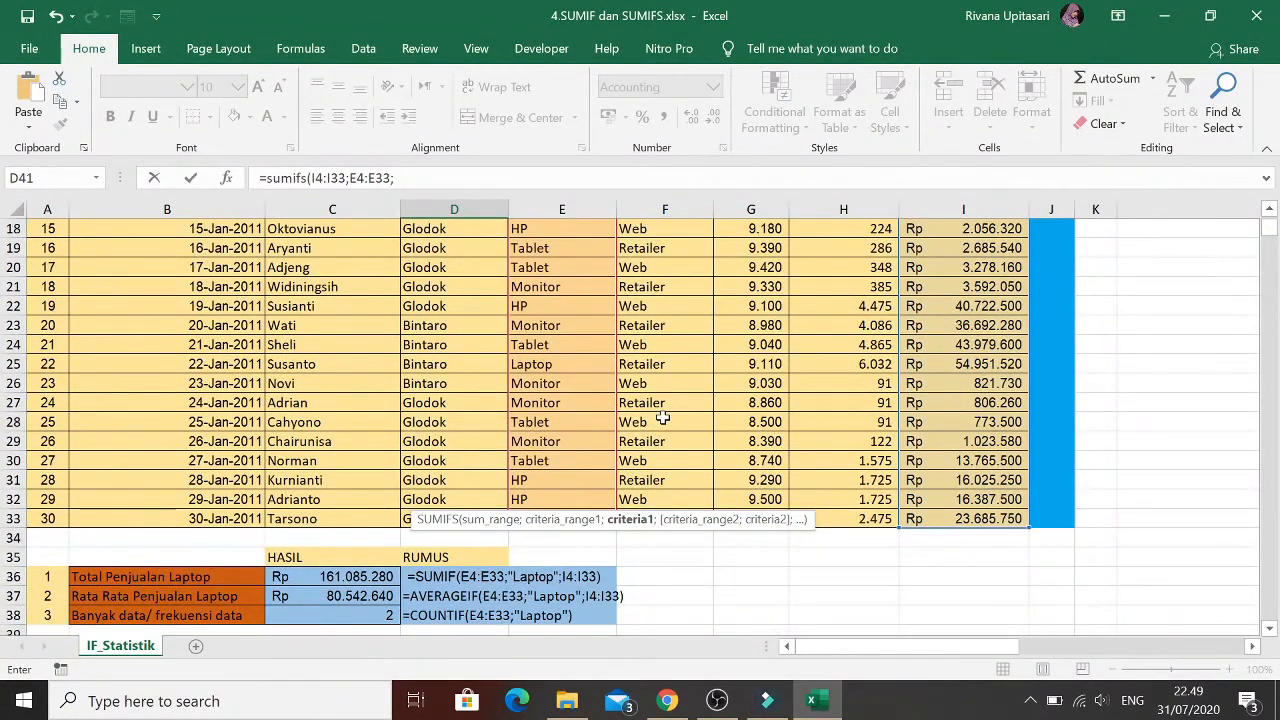
scroll(662, 420, "down", 2)
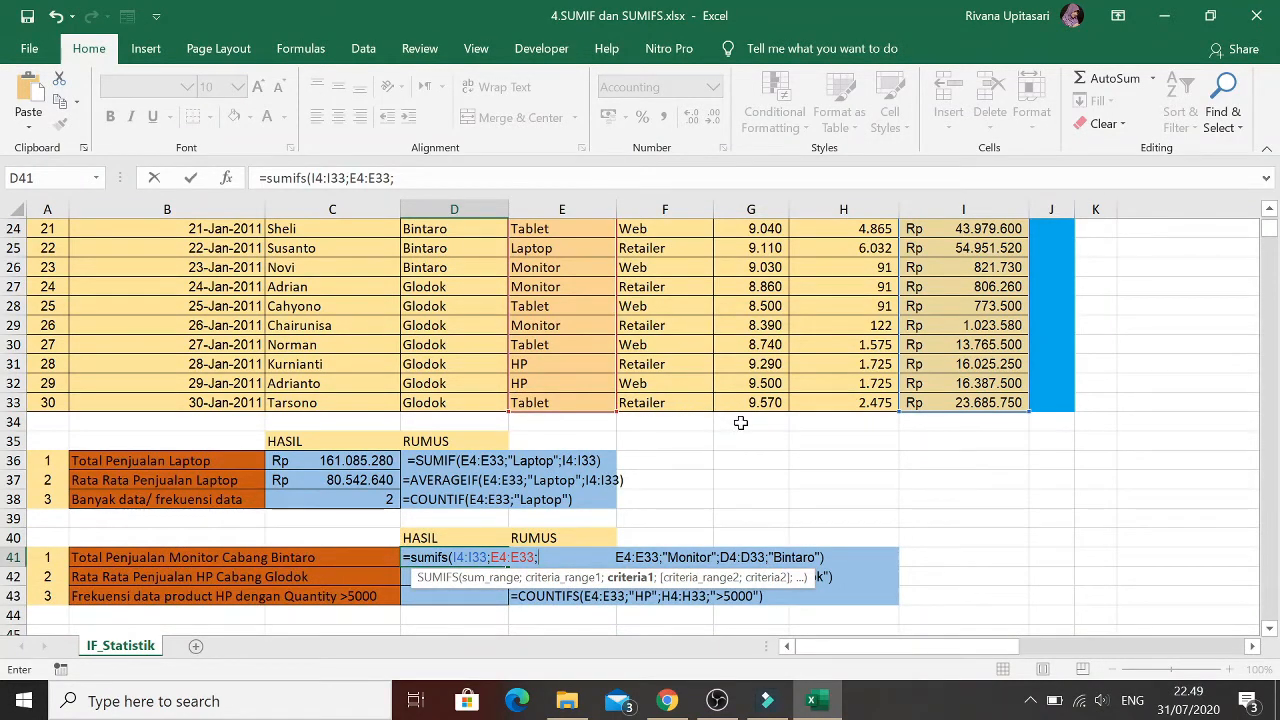
type("Monitor")
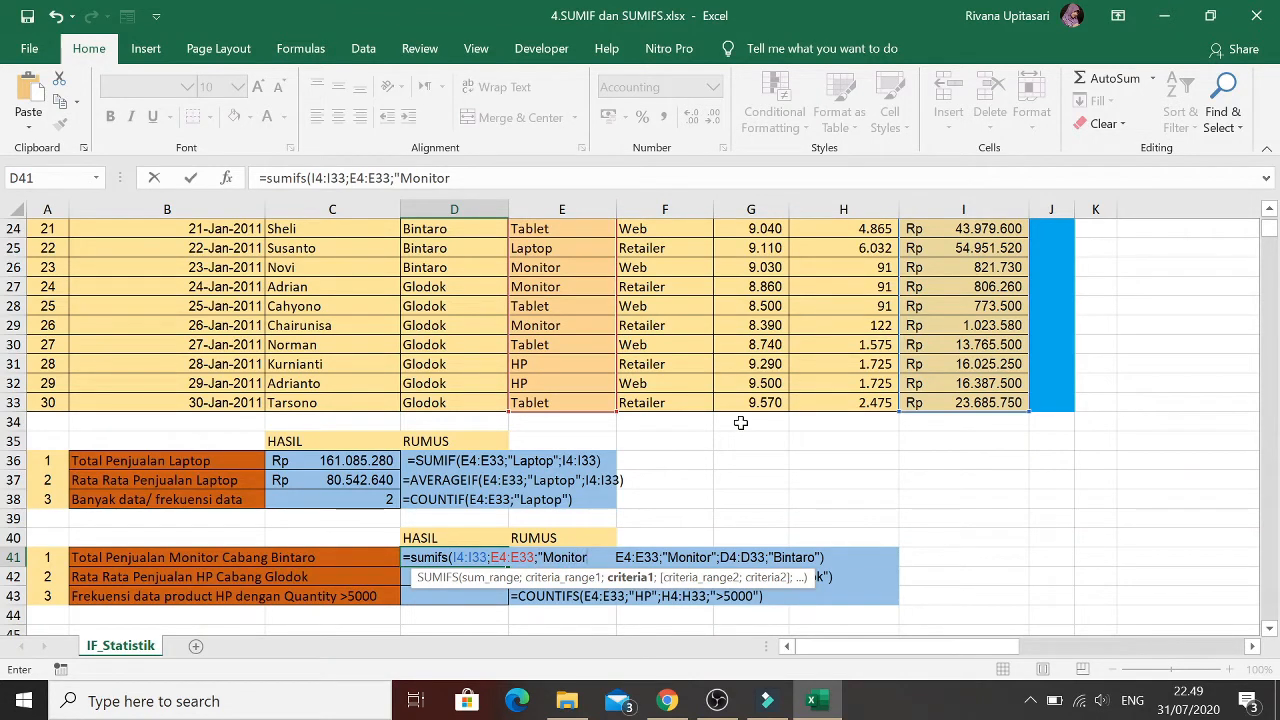
type("\";")
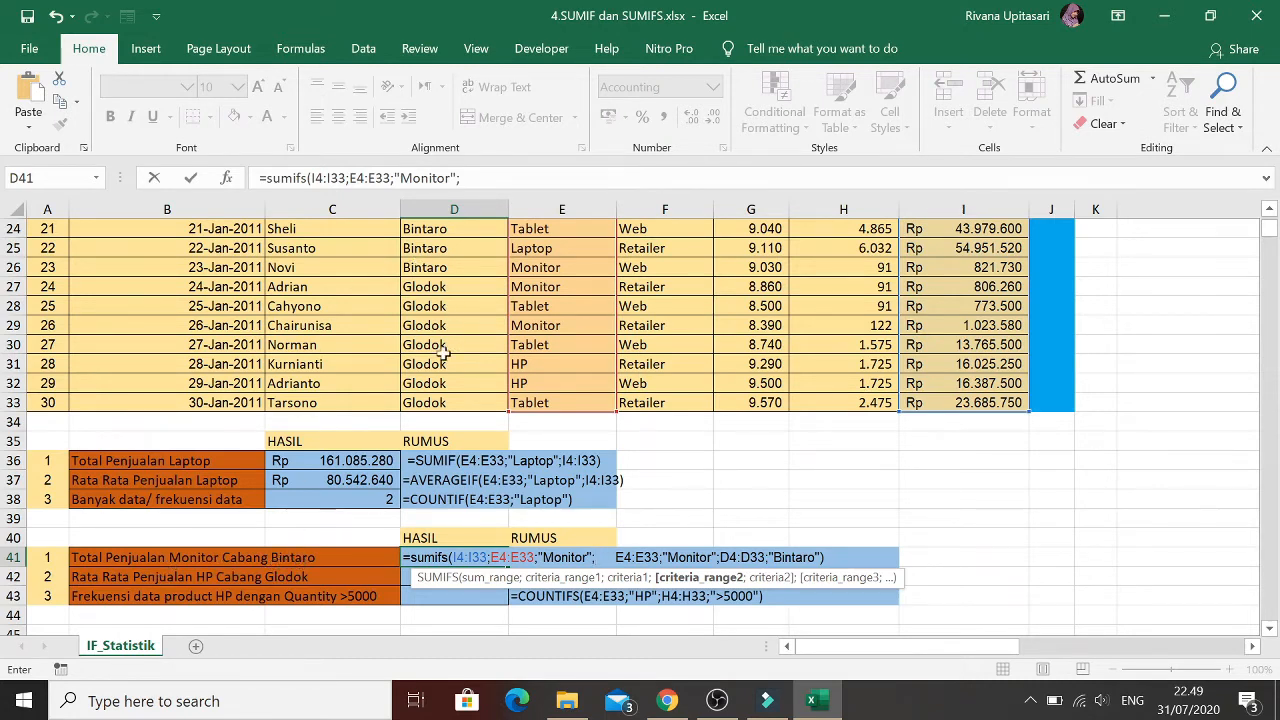
Complete the D41 SUMIFS formula with the branch column D4:D33 and the criterion "Bintaro" as second condition, and commit it
left_click(452, 404)
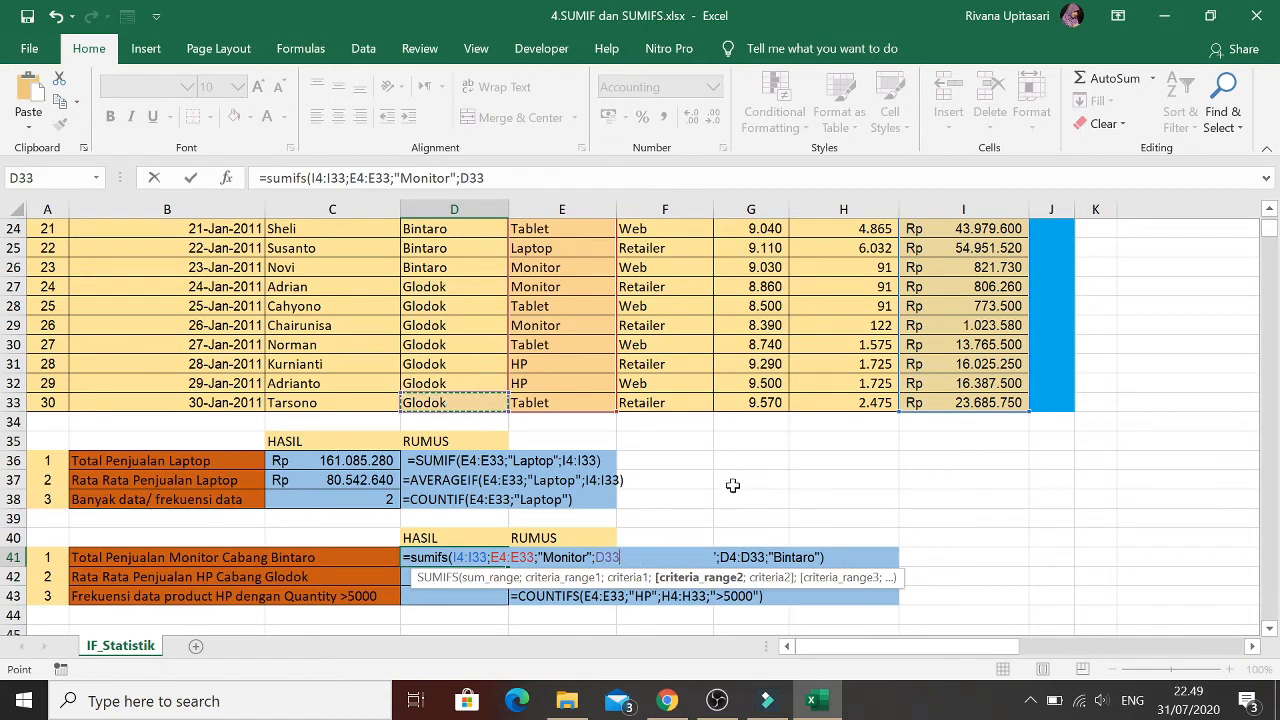
key("ctrl+shift+Up")
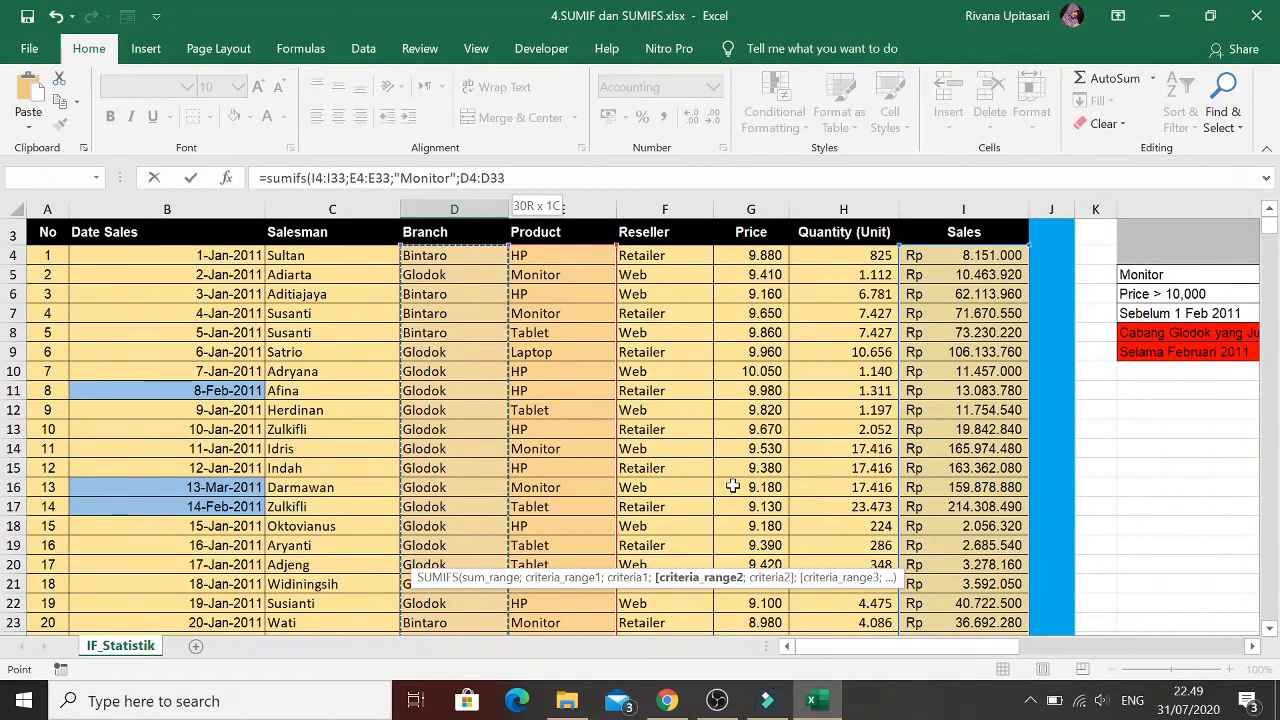
type(";")
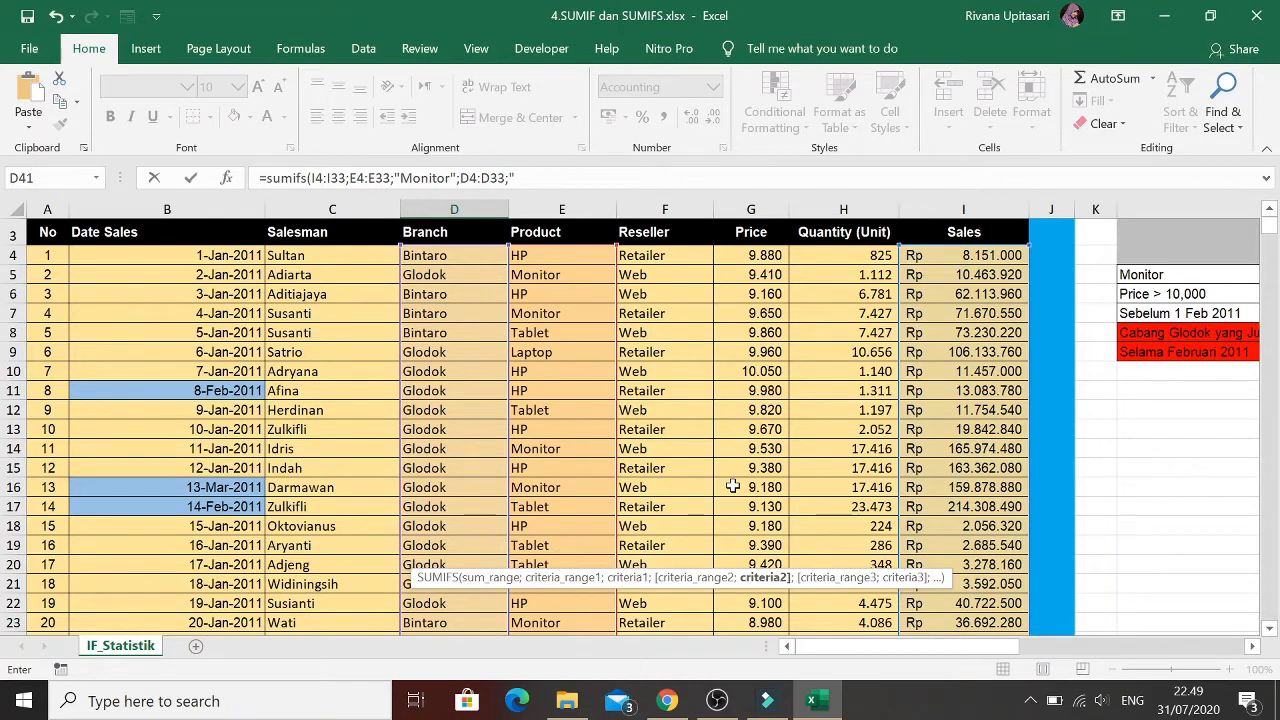
type("\"Bintaro)")
key("BackSpace")
key("BackSpace")
type("\")")
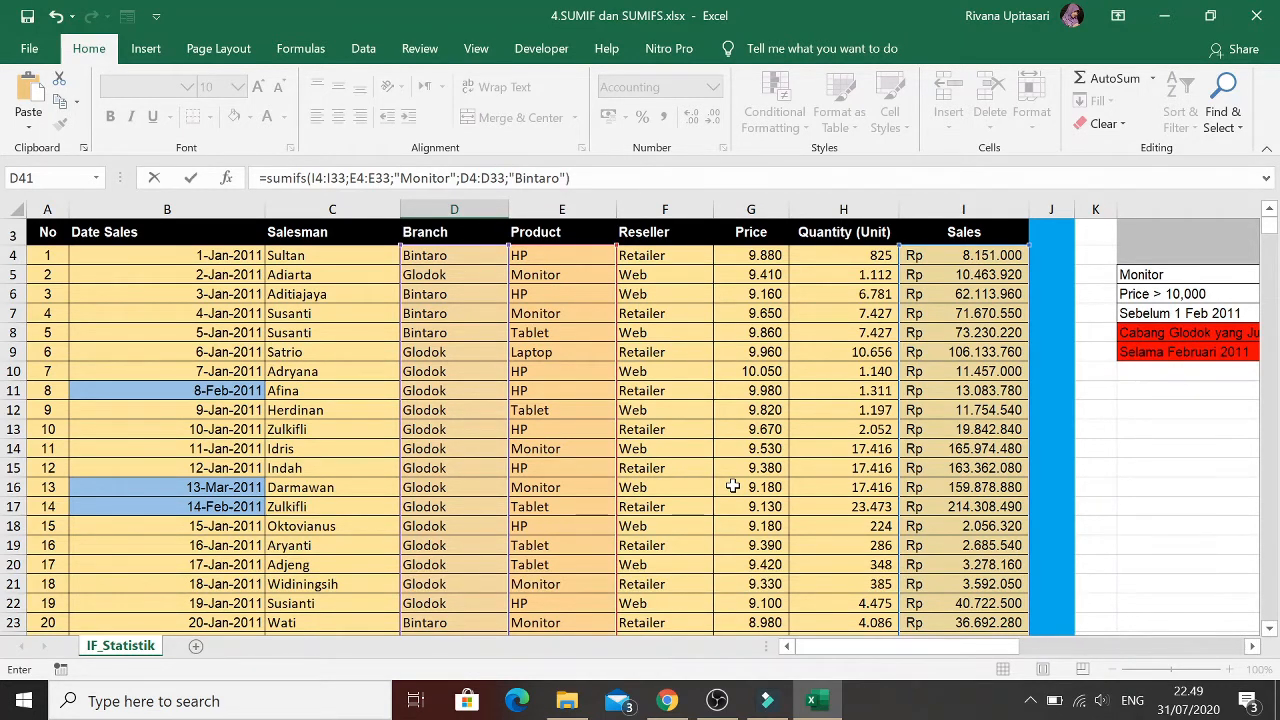
key("Return")
key("Up")
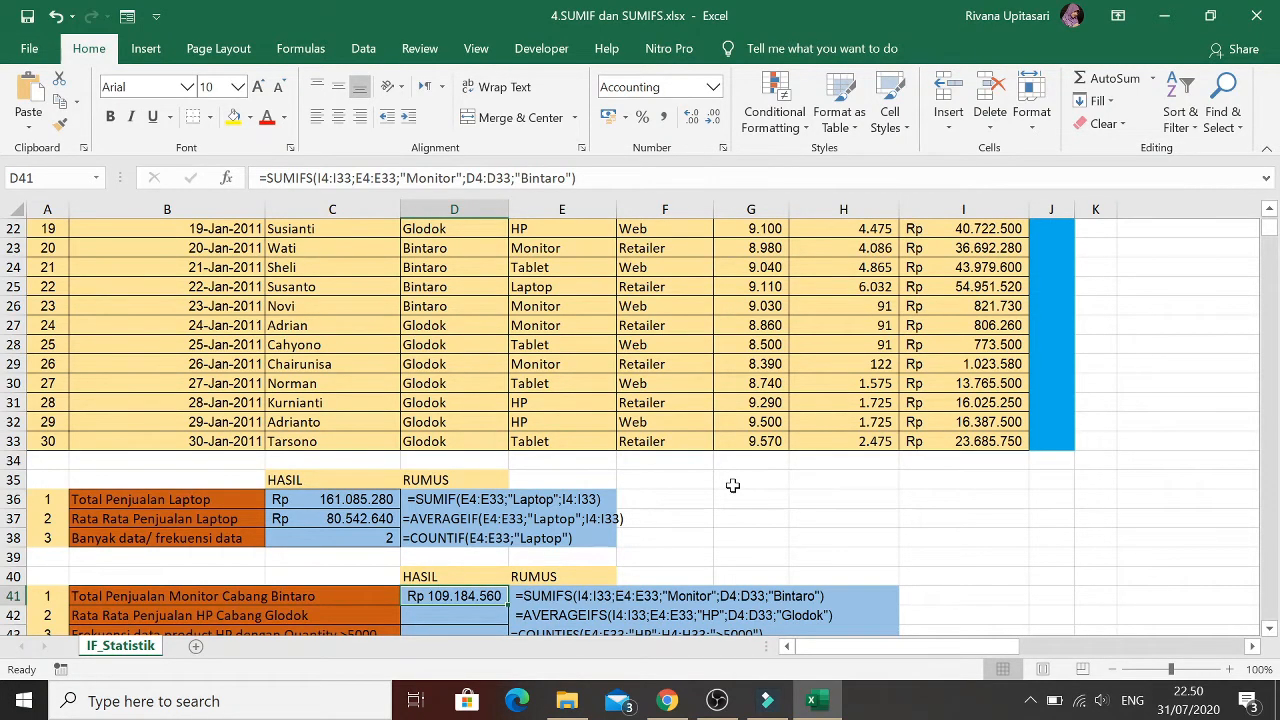
key("Down")
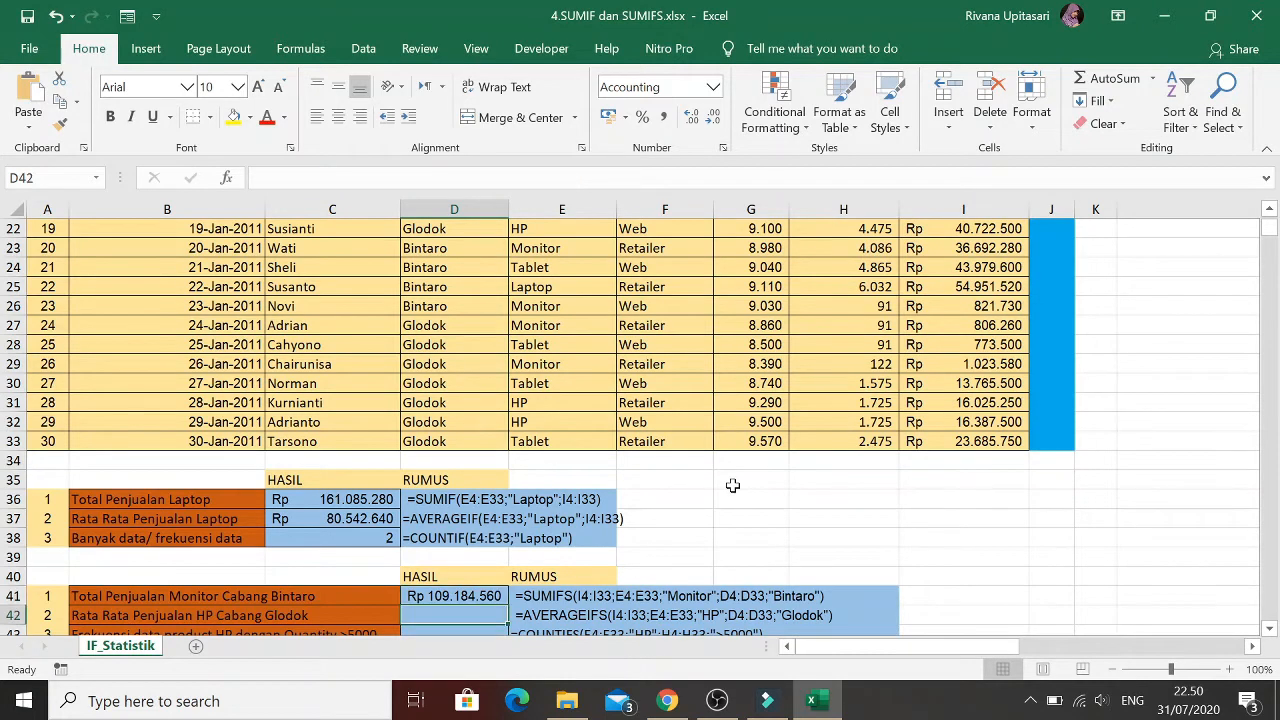
Start an AVERAGEIFS formula in the Rata Rata Penjualan HP Cabang Glodok result cell D42, with the sales column I4:I33 as average range
key("Up")
key("Down")
type("=averag")
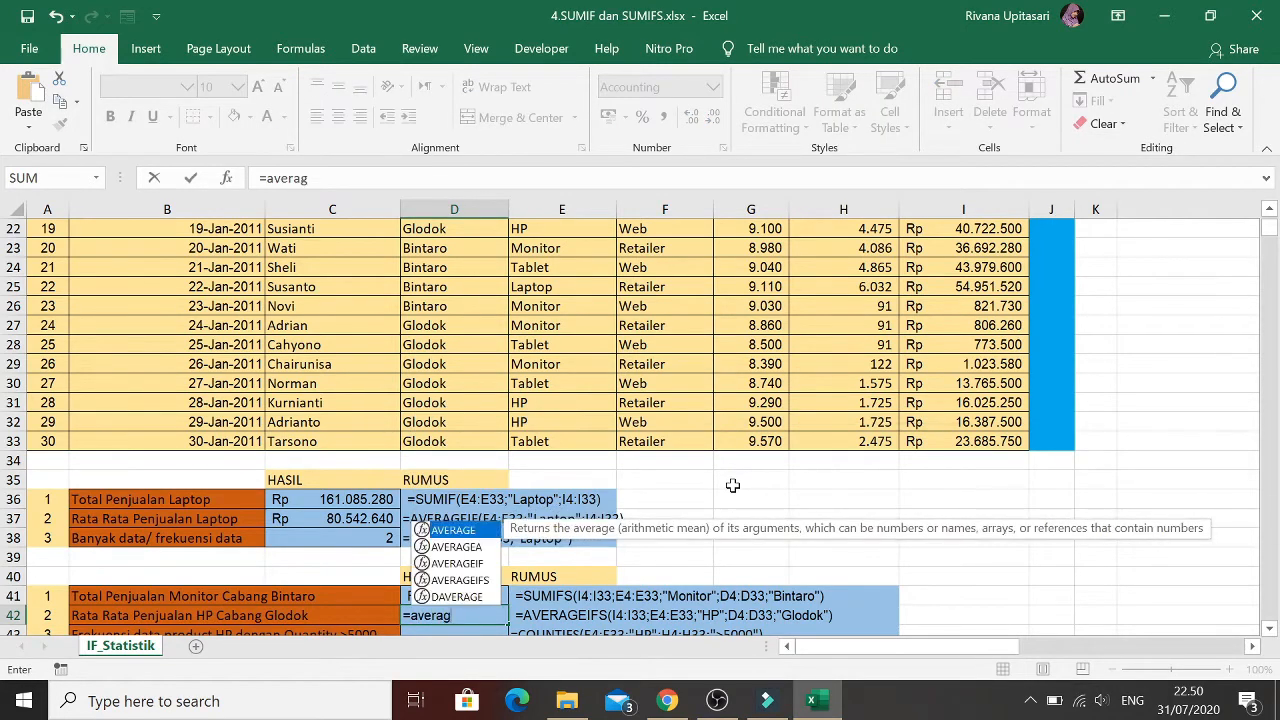
type("eif")
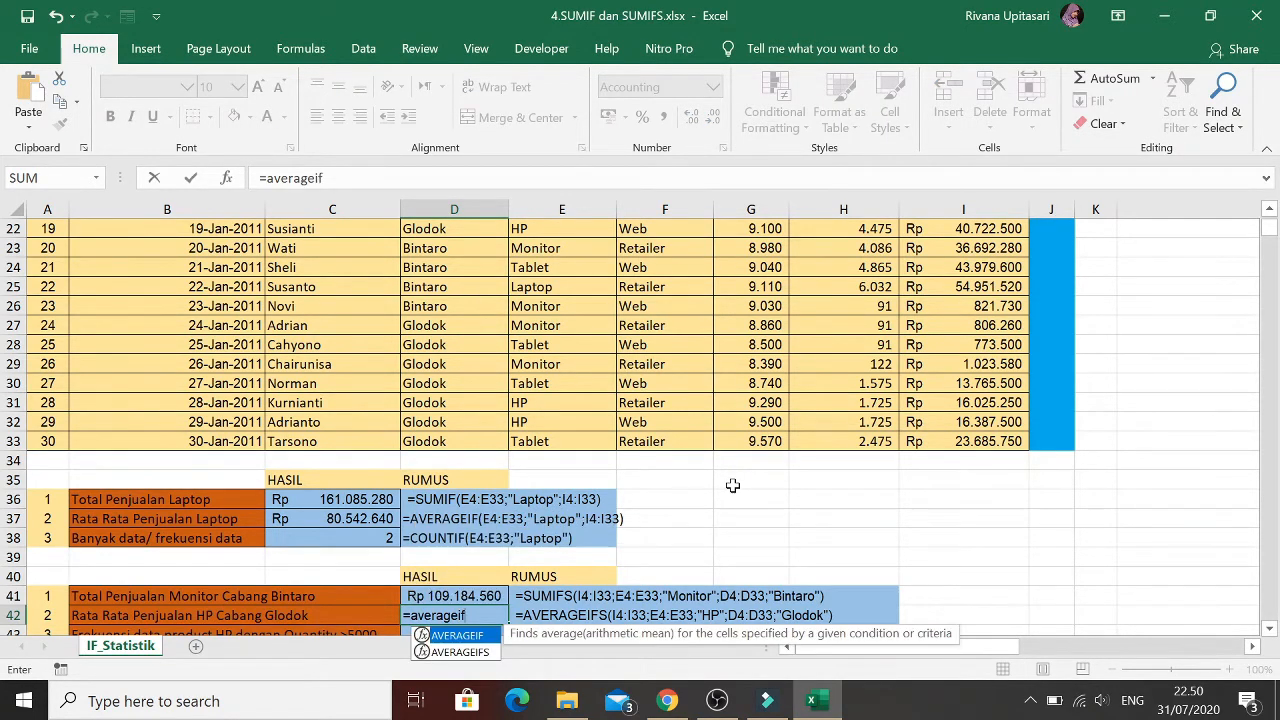
type("s(")
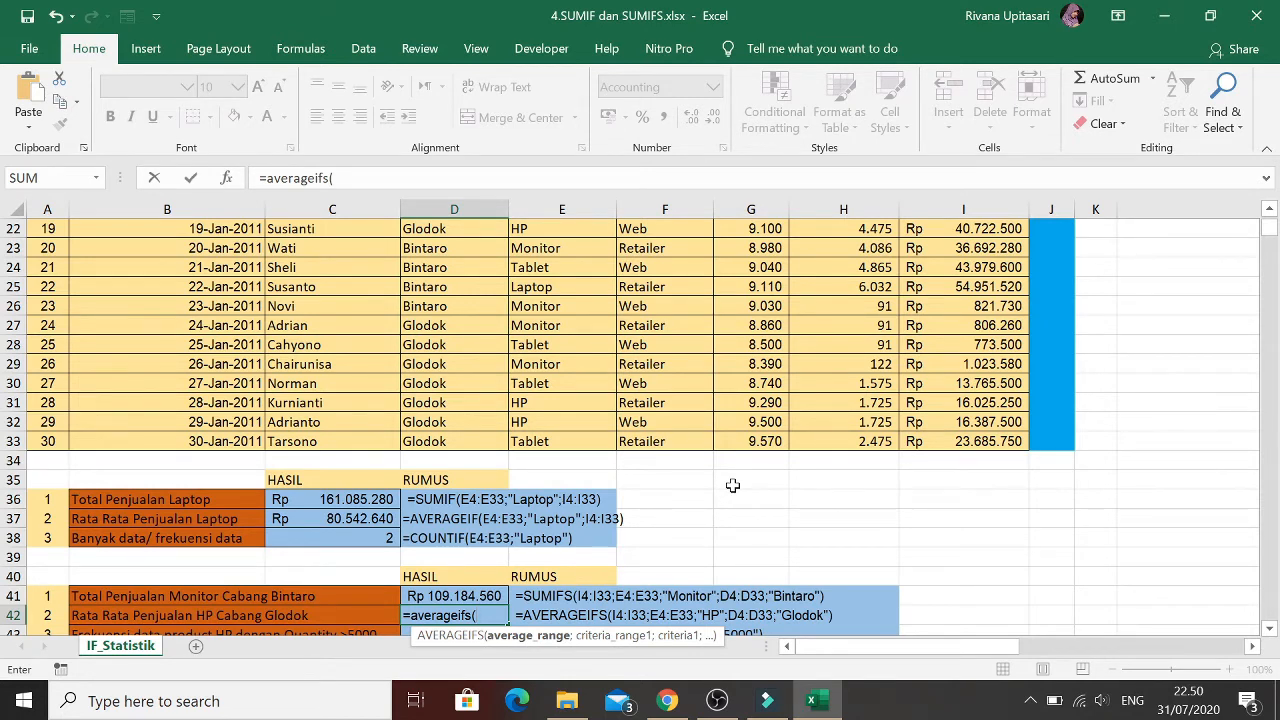
left_click(968, 440)
key("ctrl+shift+Up")
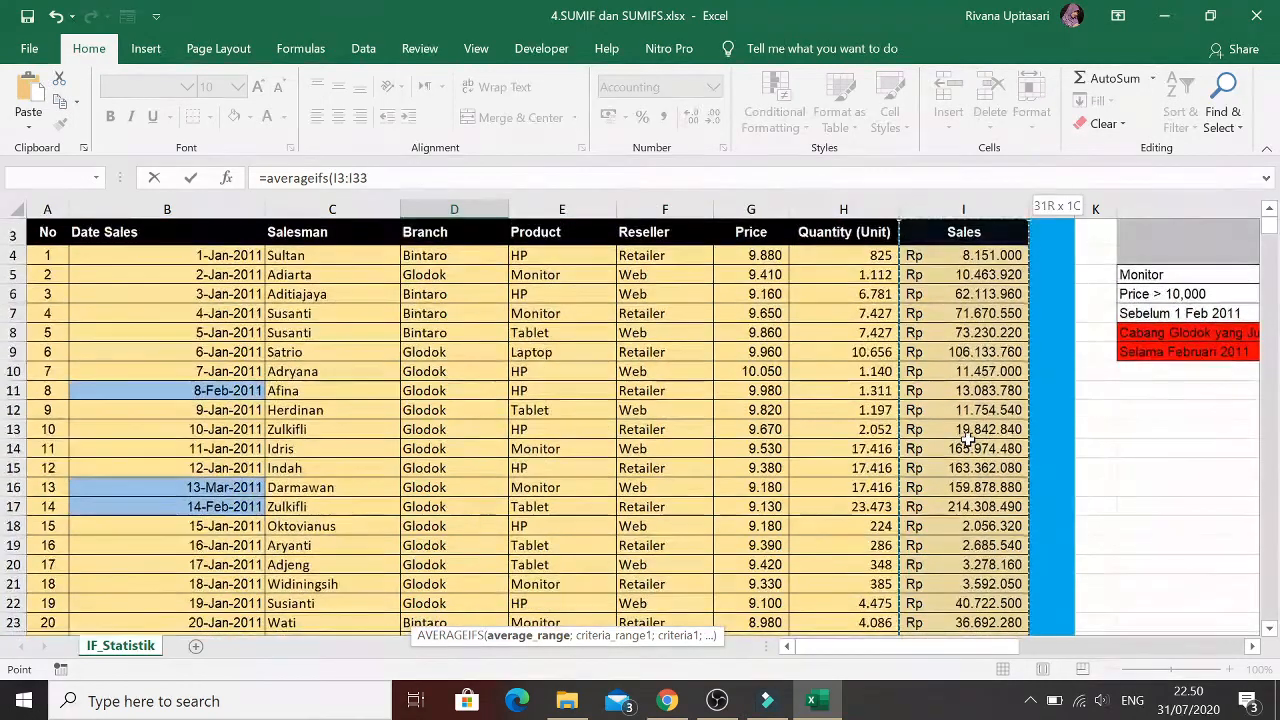
key("shift+Down")
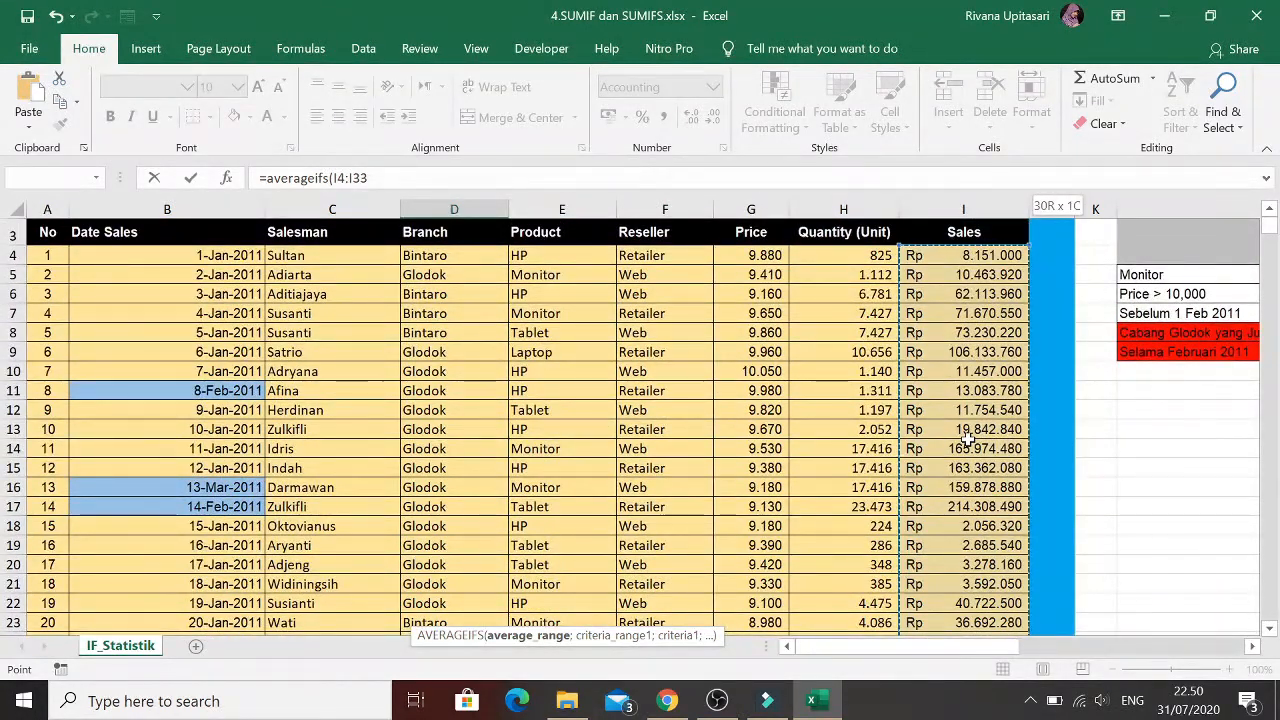
type(";")
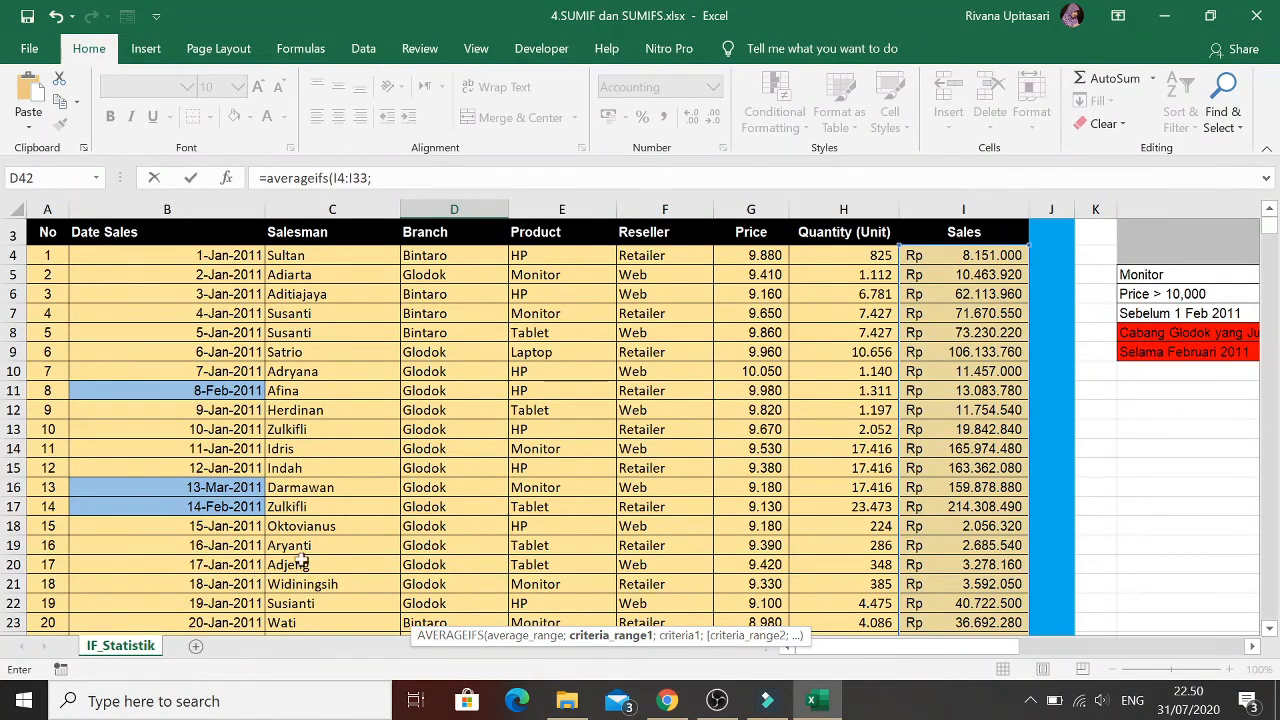
Add the product column E4:E33 with the criterion "HP" as the first condition of the D42 AVERAGEIFS formula
scroll(340, 532, "down", 8)
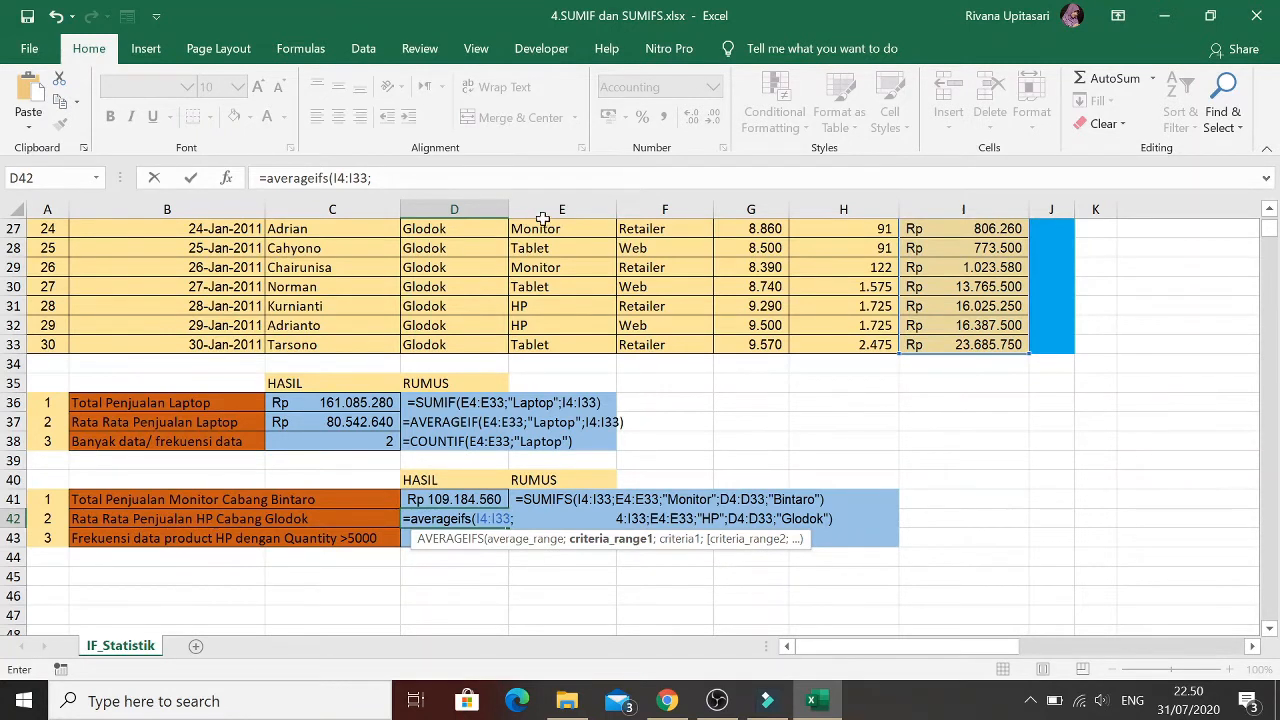
left_click(550, 340)
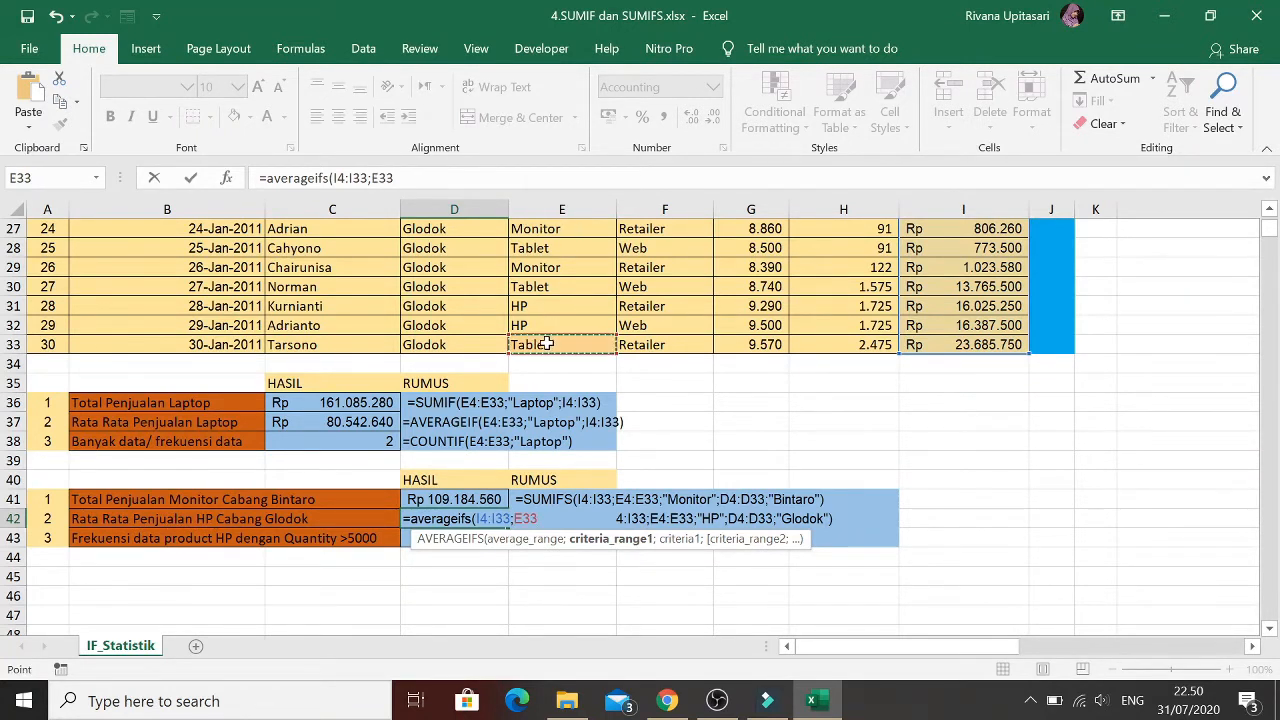
key("ctrl+shift+Up")
key("shift+Down")
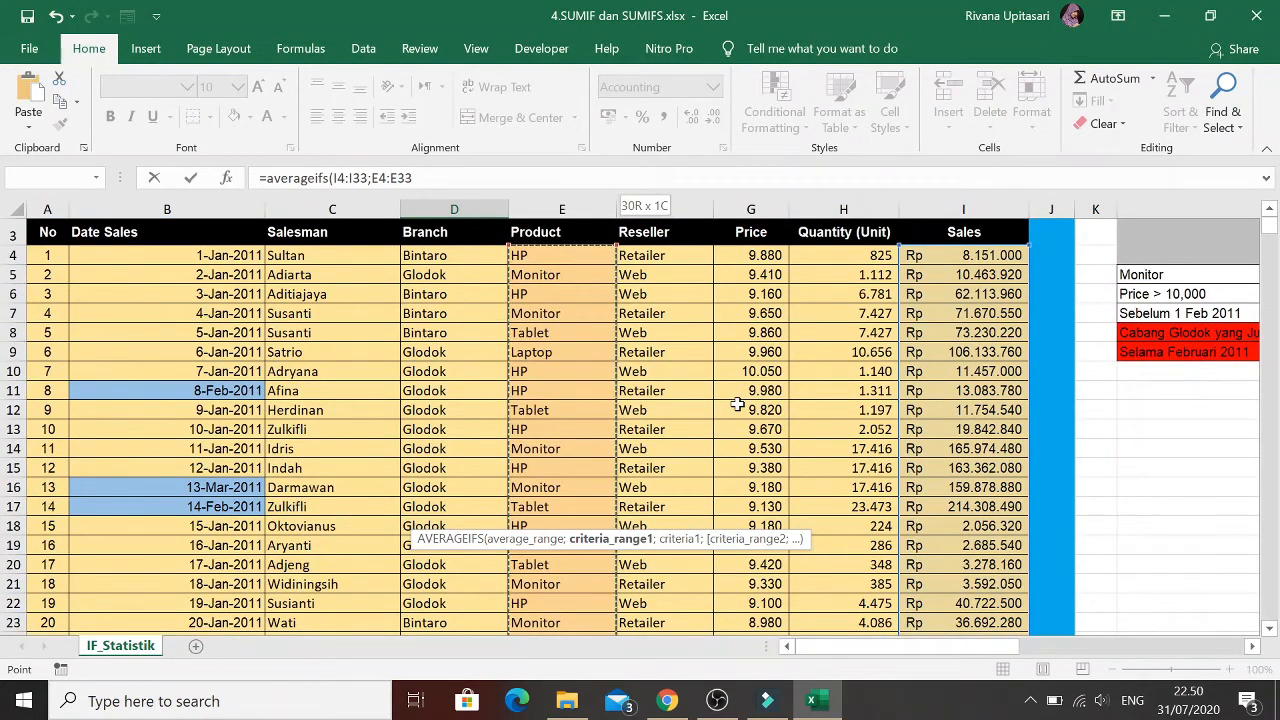
type(";")
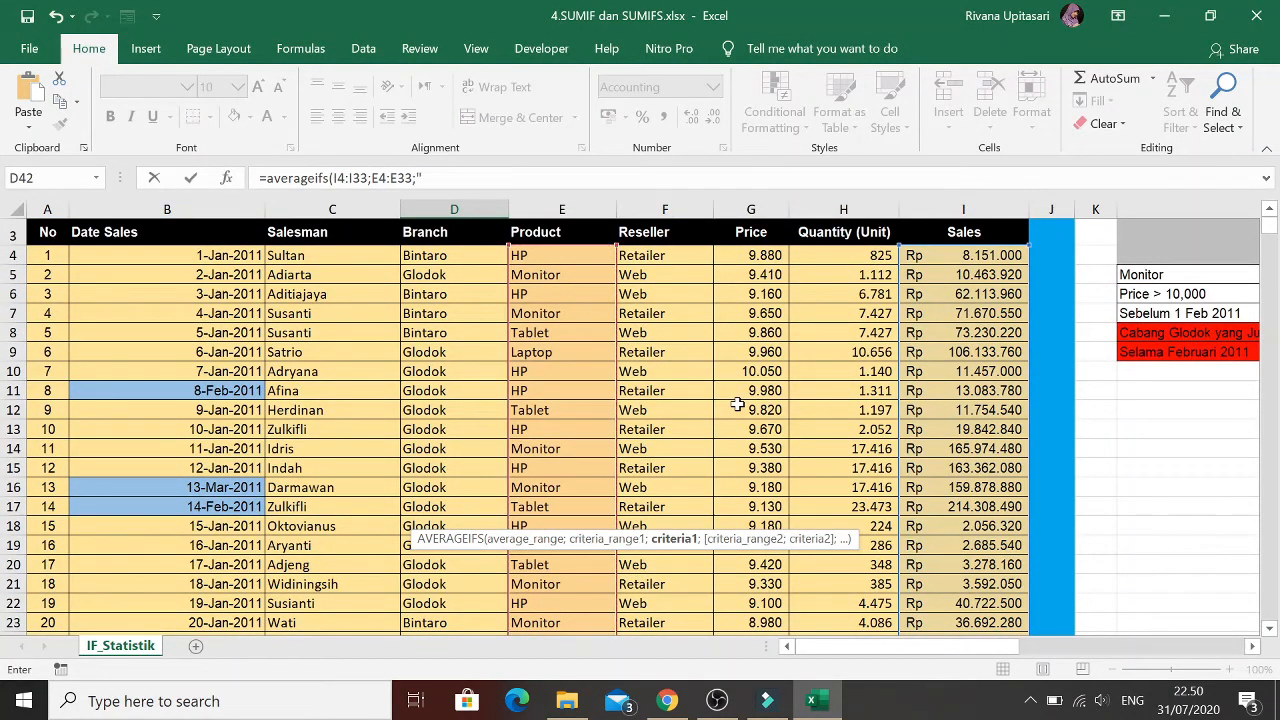
type("\"HP\";")
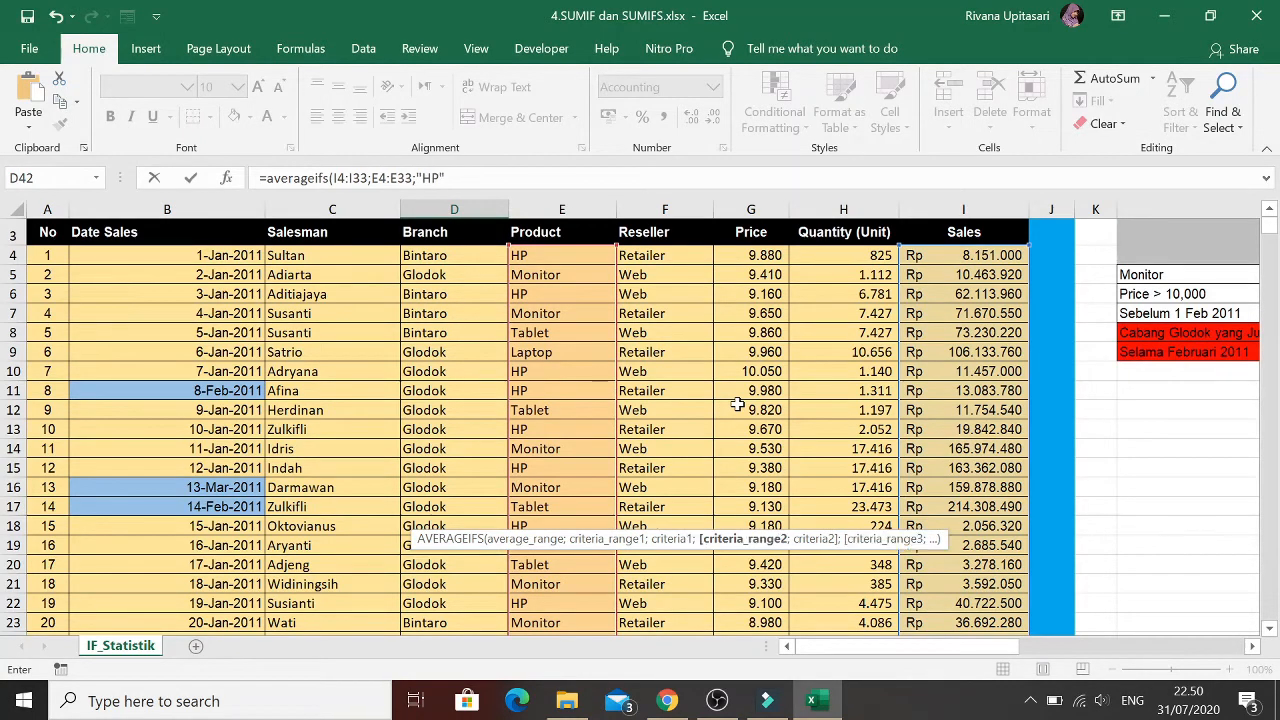
Complete the D42 AVERAGEIFS formula with the branch column D4:D33 and the criterion "Glodok" as second condition, and commit it
scroll(390, 438, "down", 1)
scroll(390, 438, "down", 7)
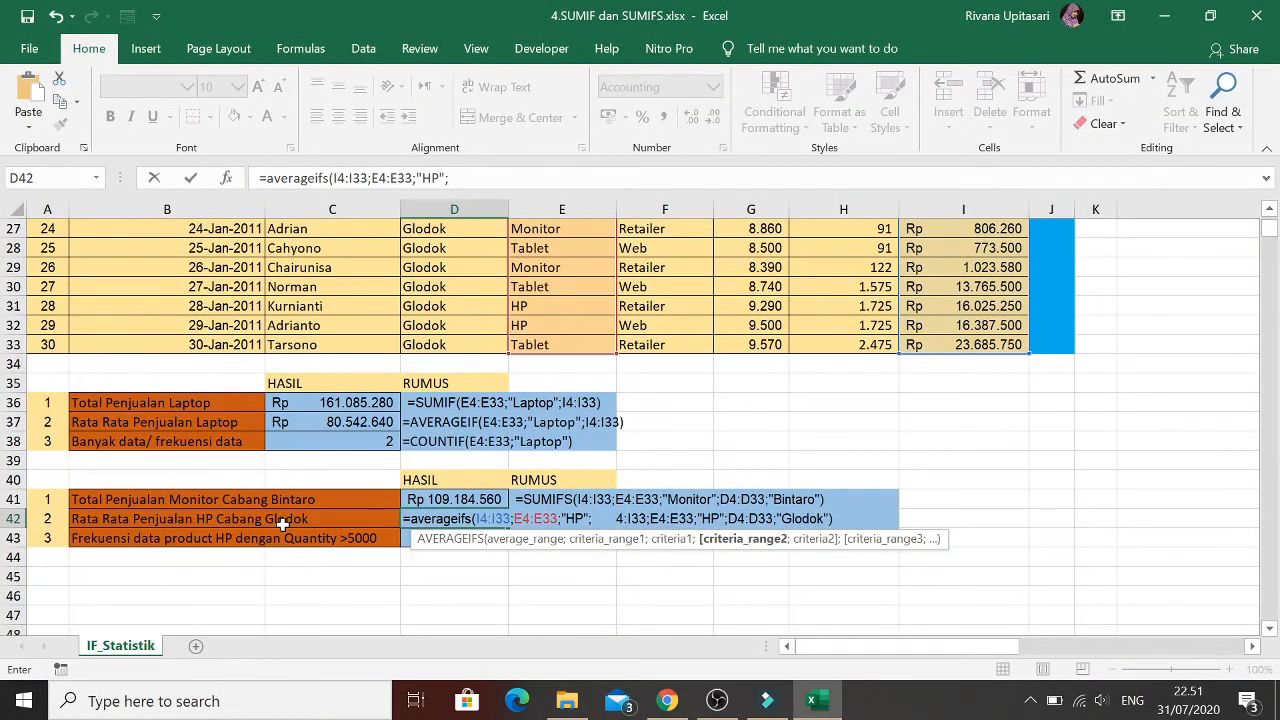
left_click(428, 344)
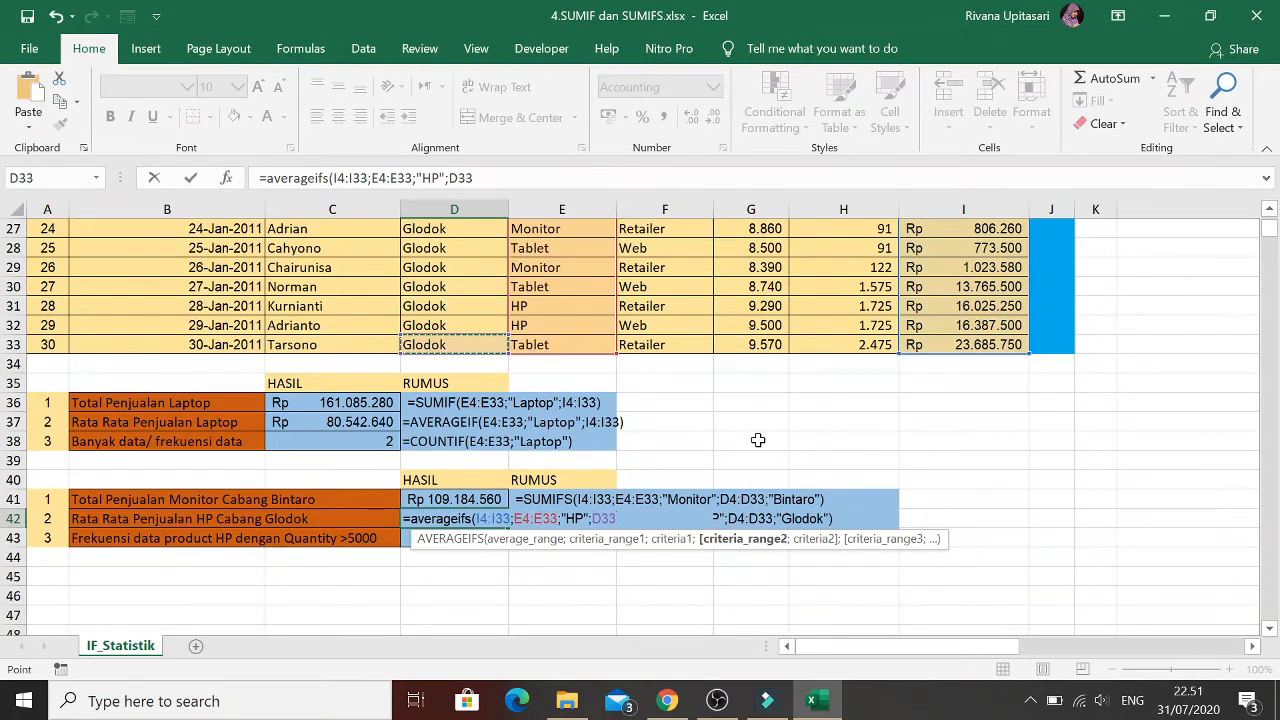
key("ctrl+shift+Up")
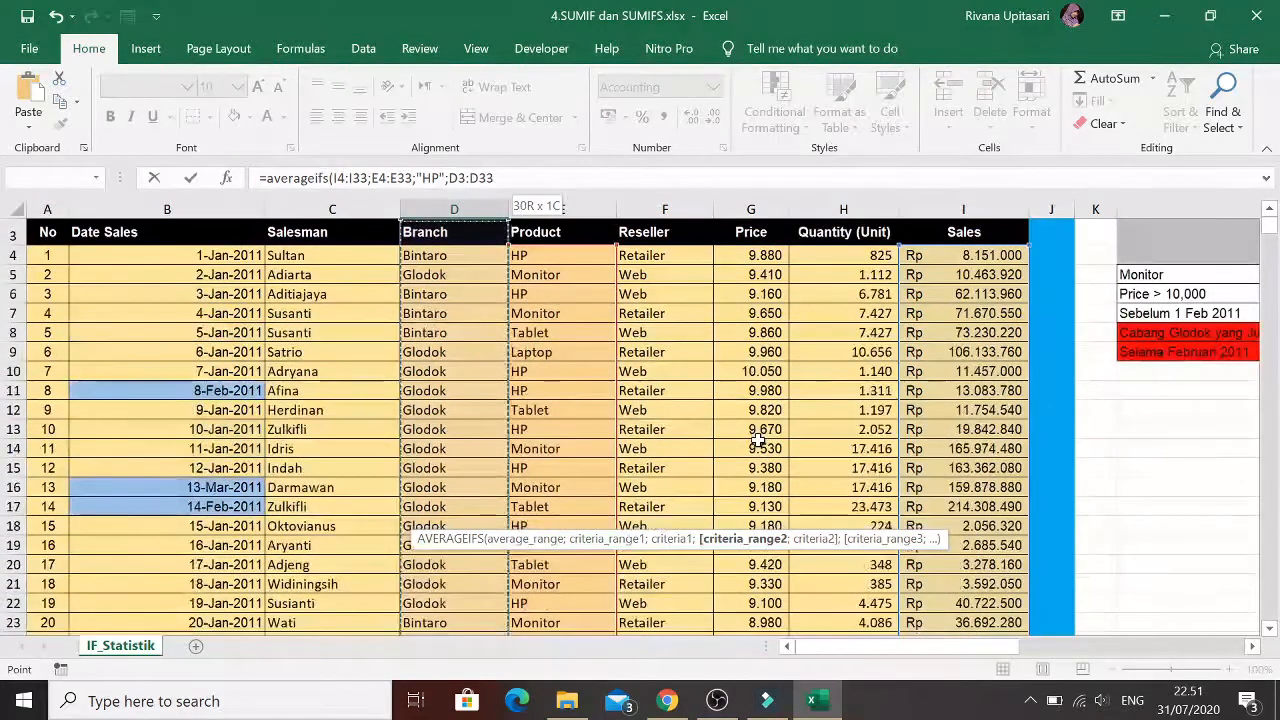
key("shift+Down")
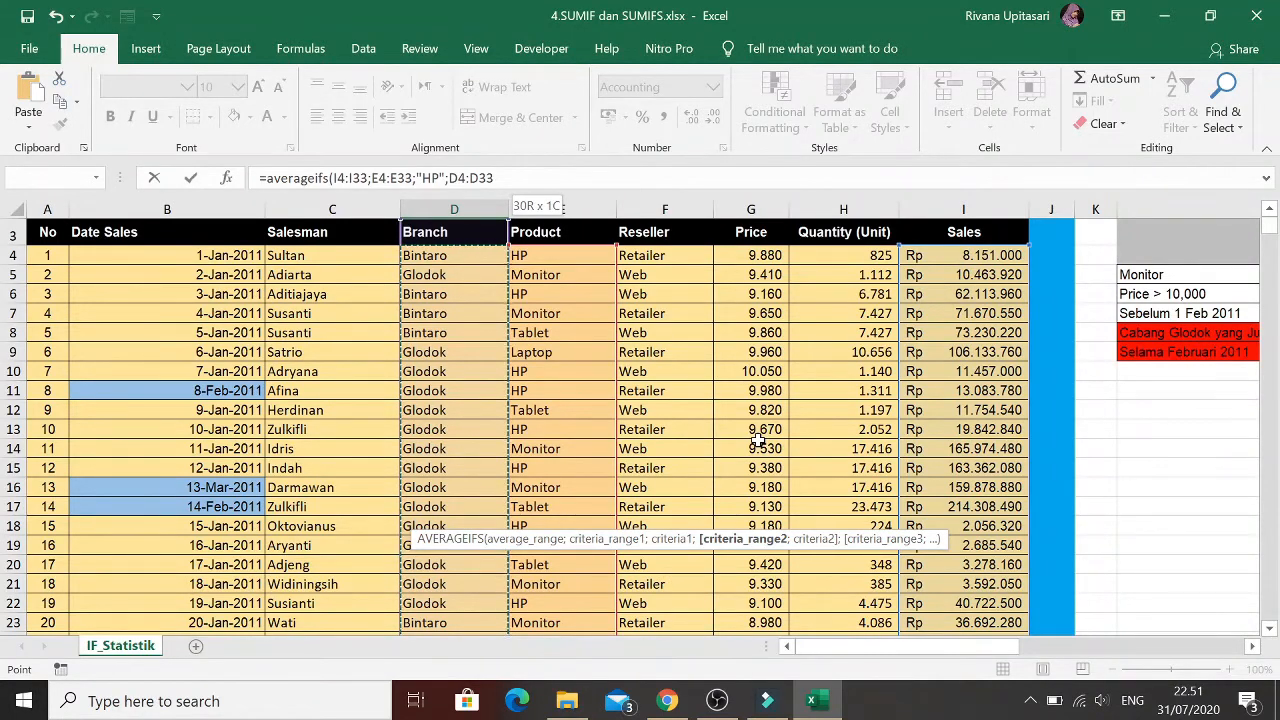
type(";")
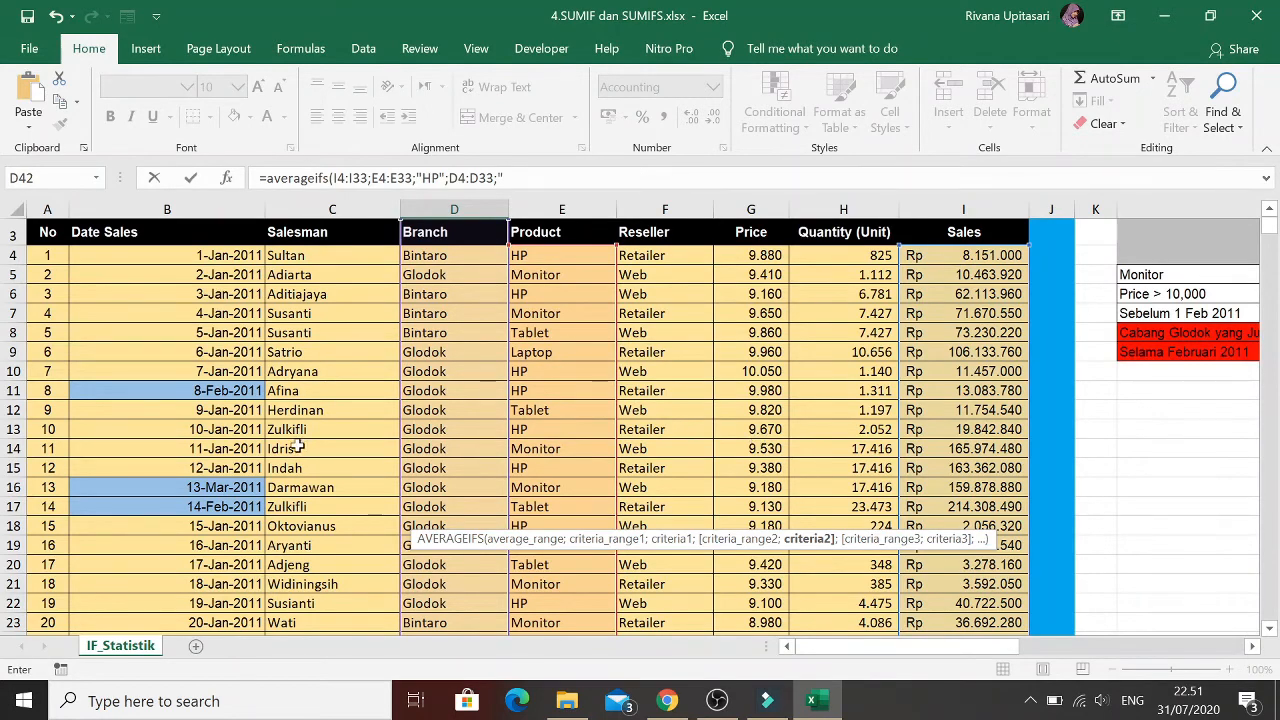
scroll(298, 450, "down", 6)
scroll(305, 462, "down", 1)
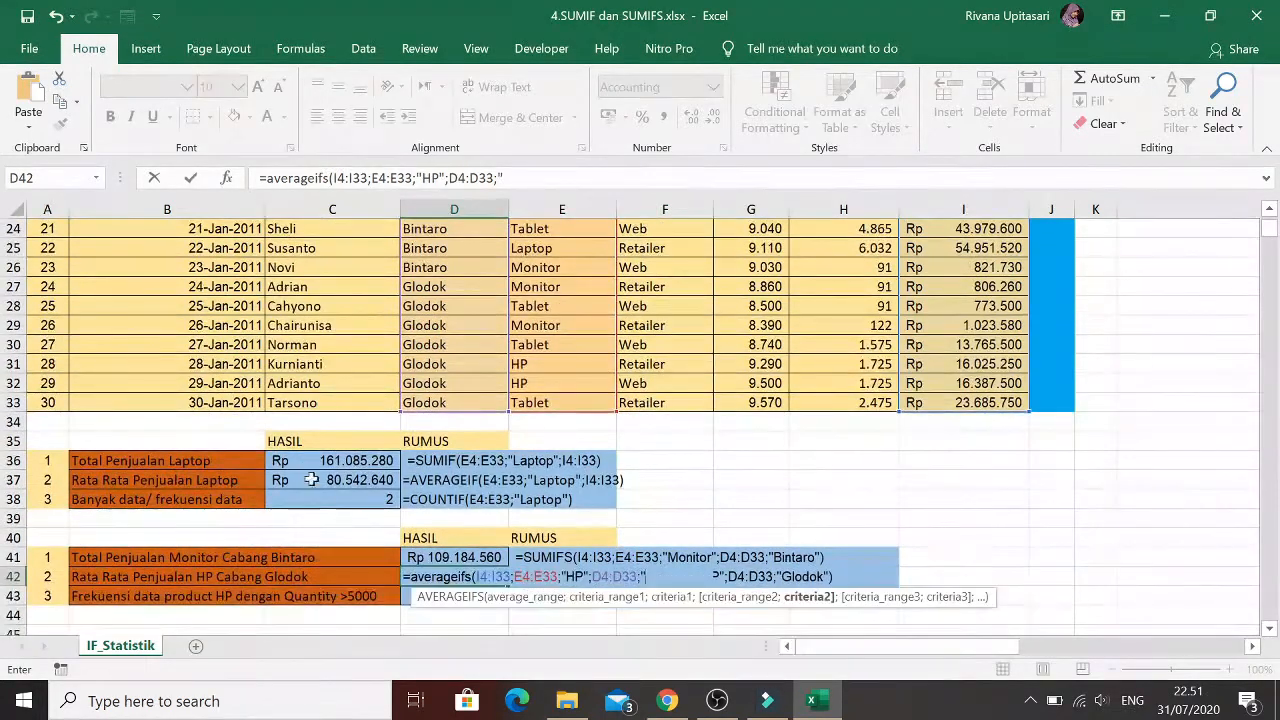
type("Glodok")
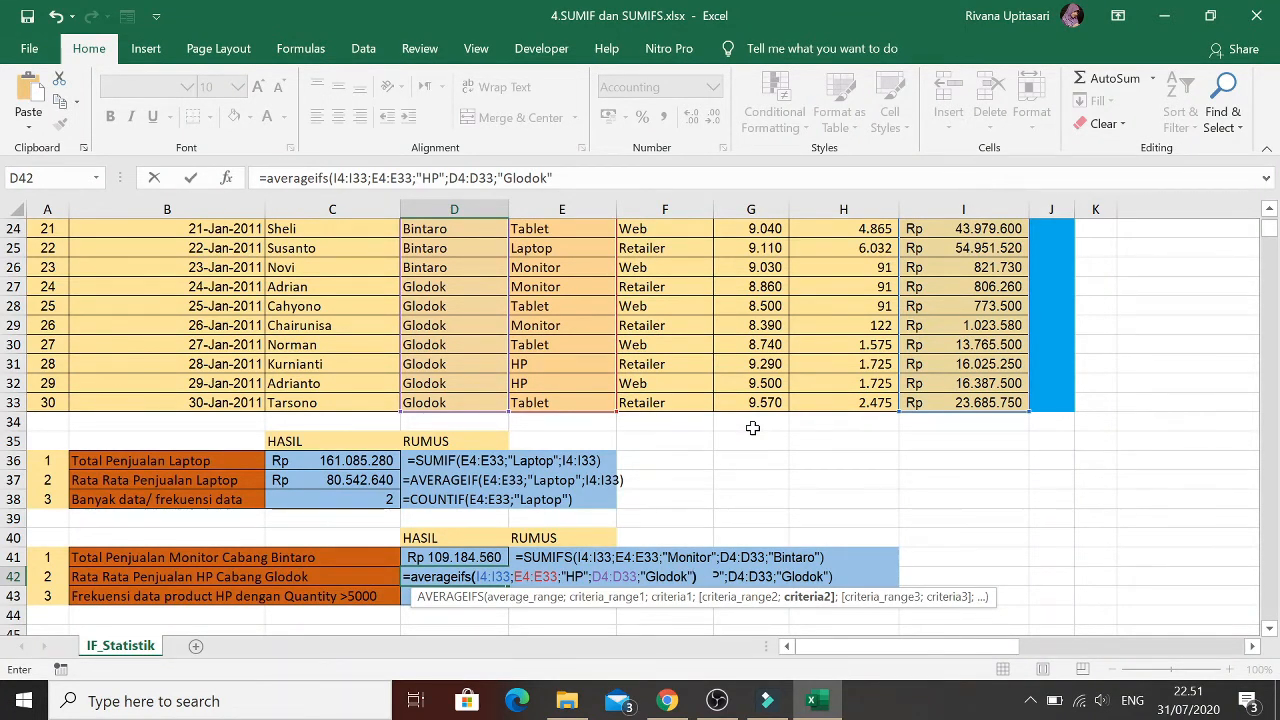
type(")")
key("Return")
key("Up")
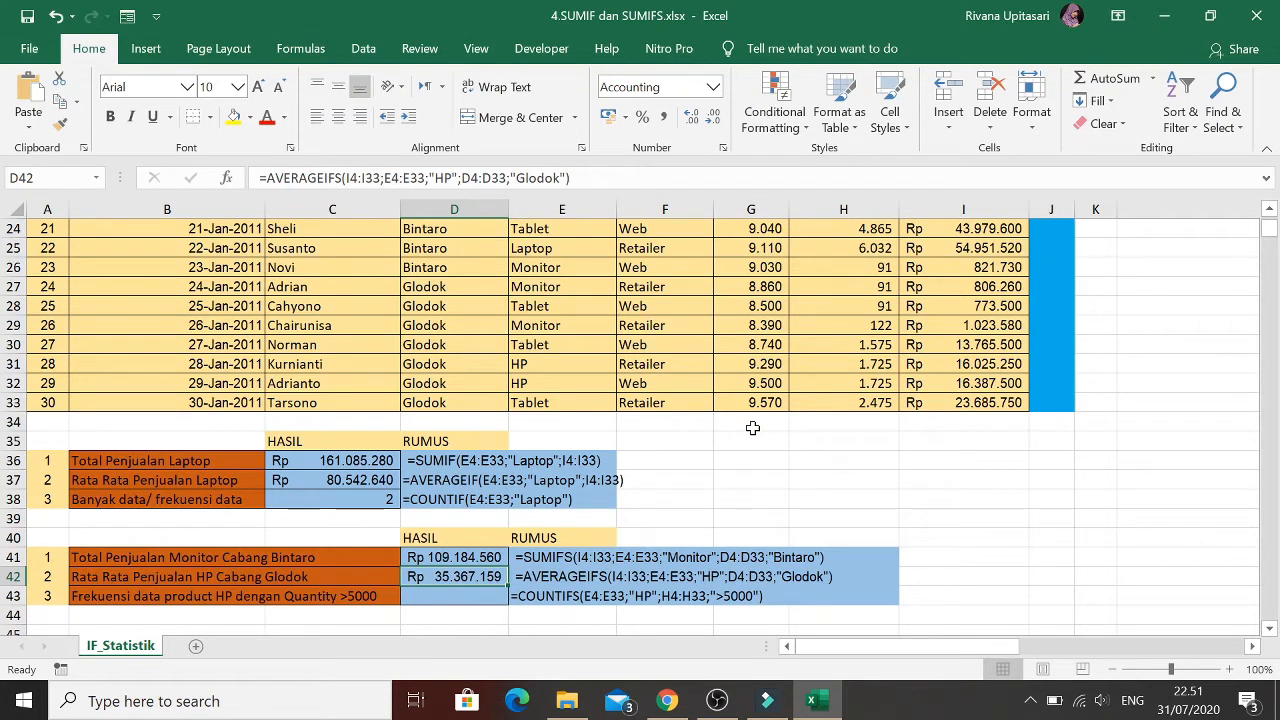
Start a COUNTIFS formula in result cell D43, with the product column E4:E33 and the criterion "HP" as first condition
key("Down")
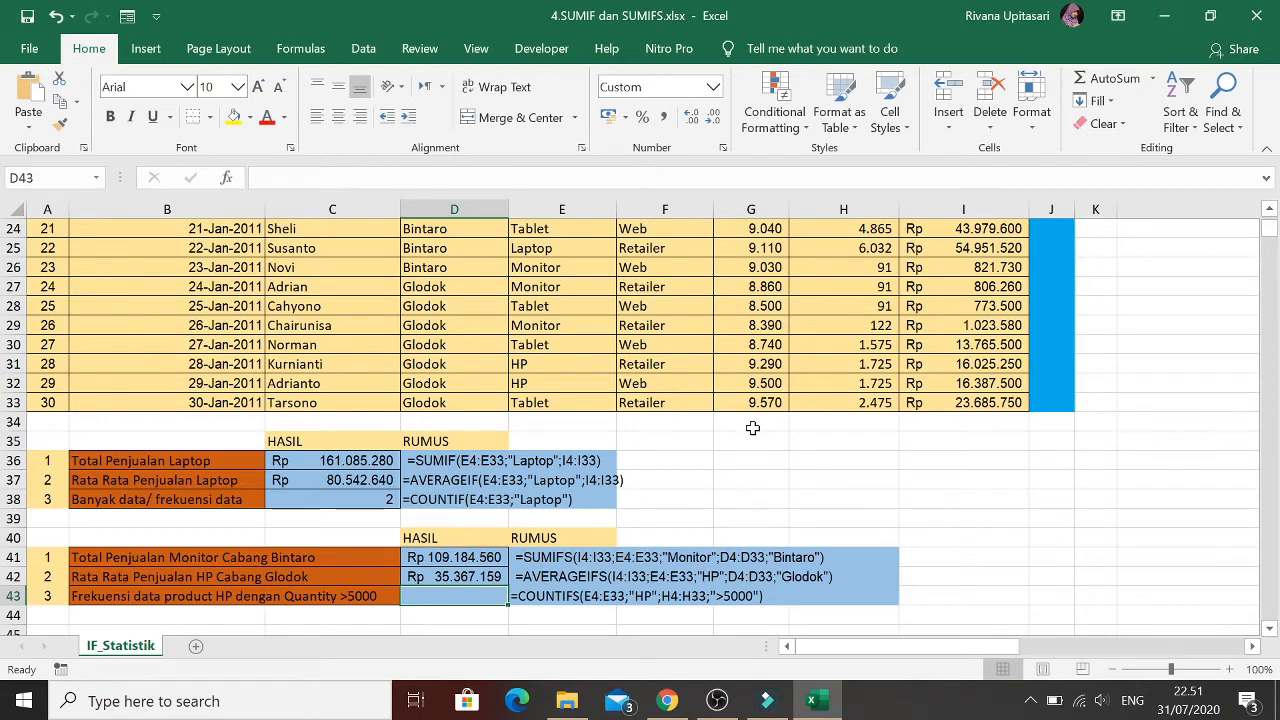
type("=")
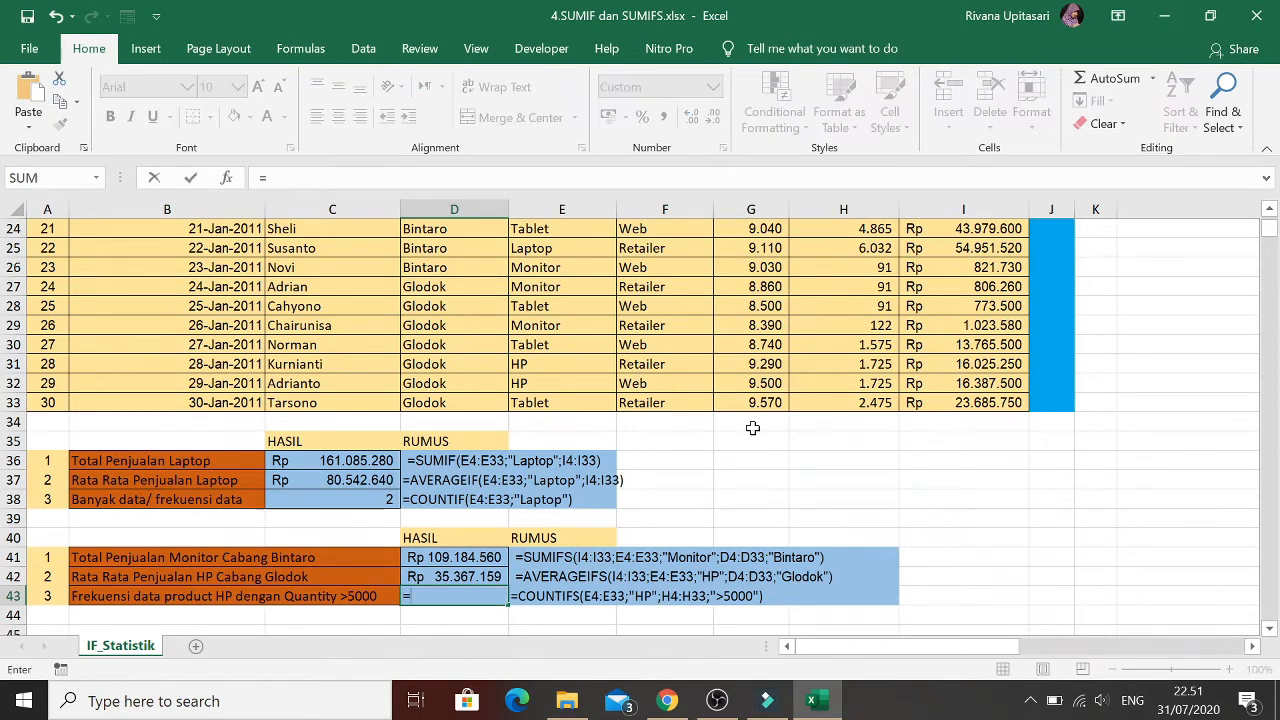
type("count")
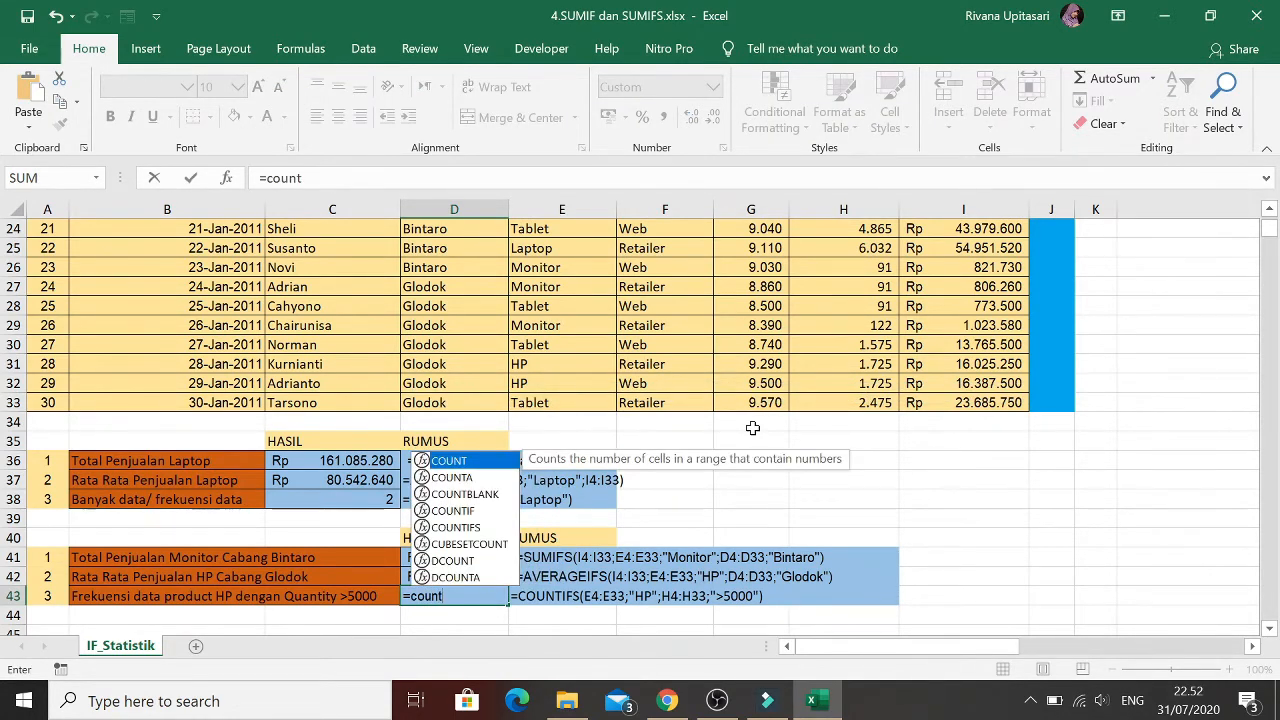
type("ifs")
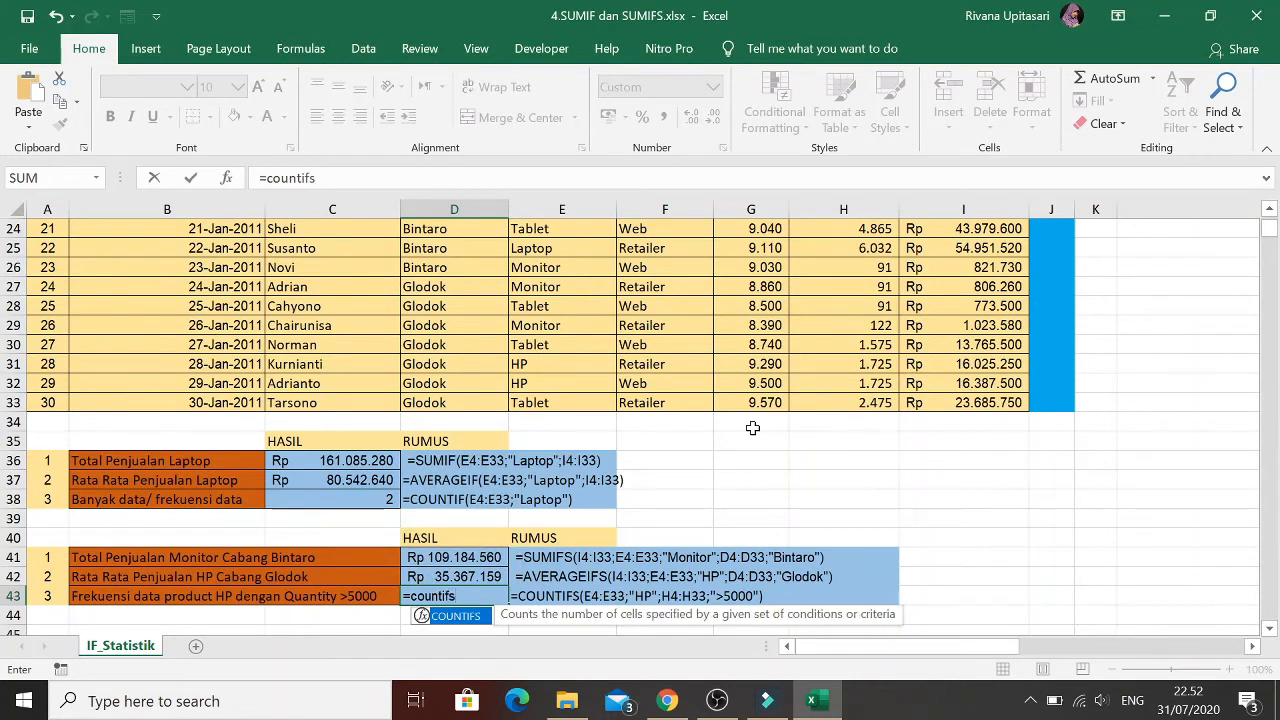
type("(")
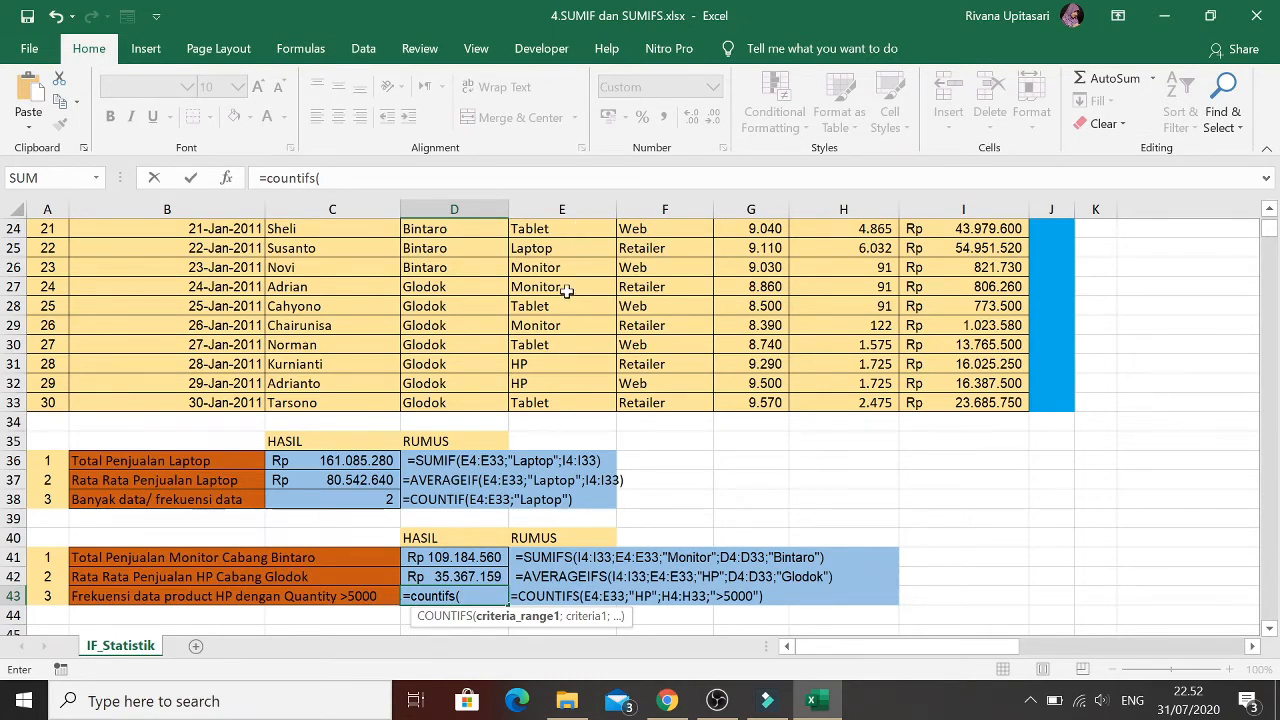
left_click(550, 403)
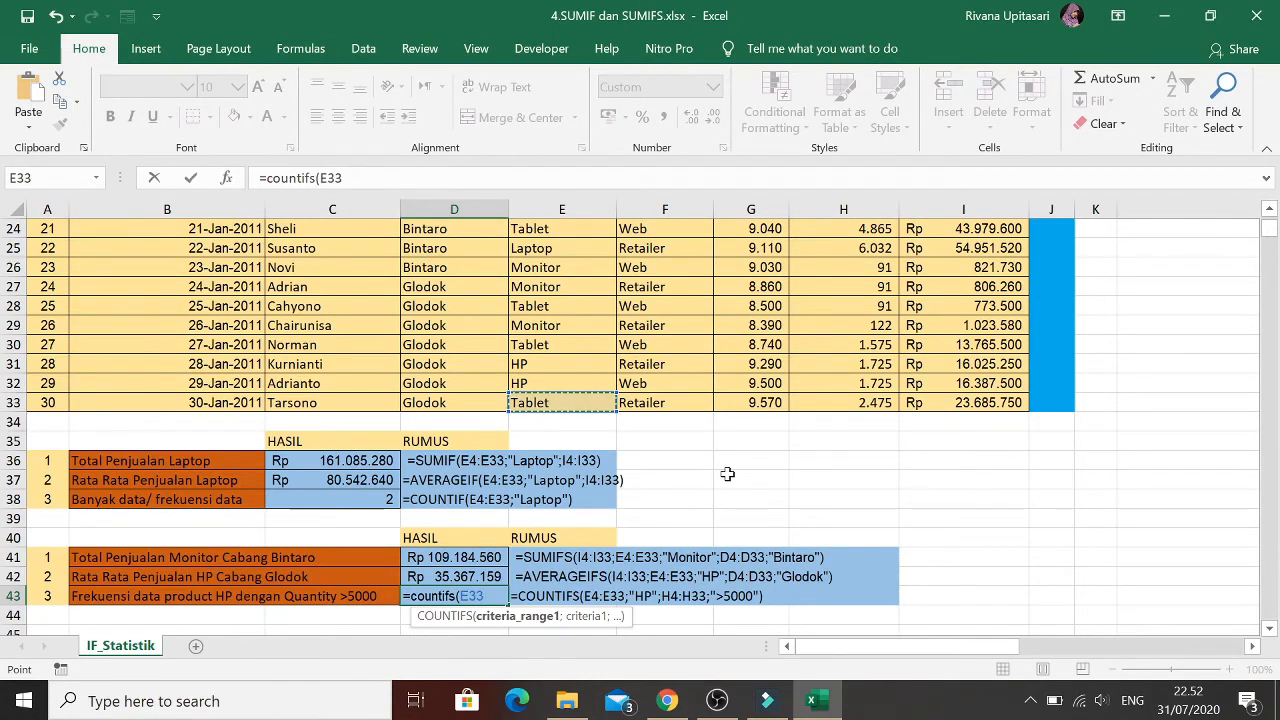
key("ctrl+shift+Up")
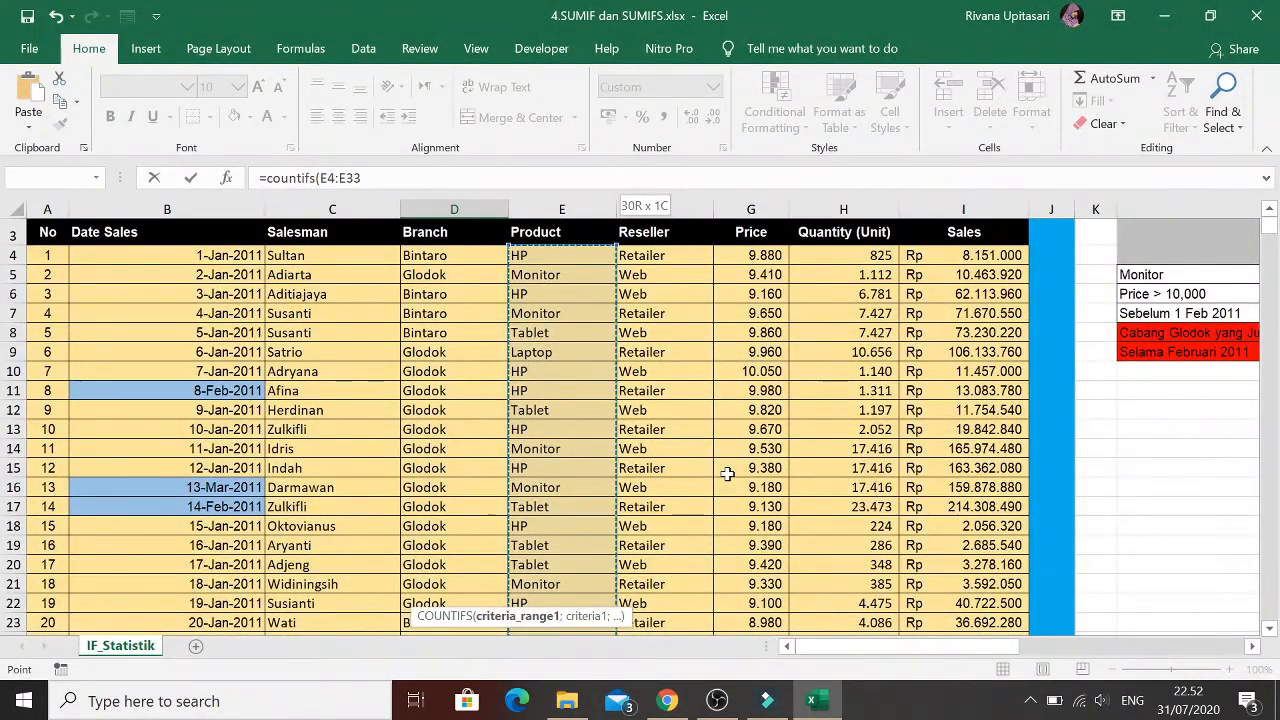
type(";")
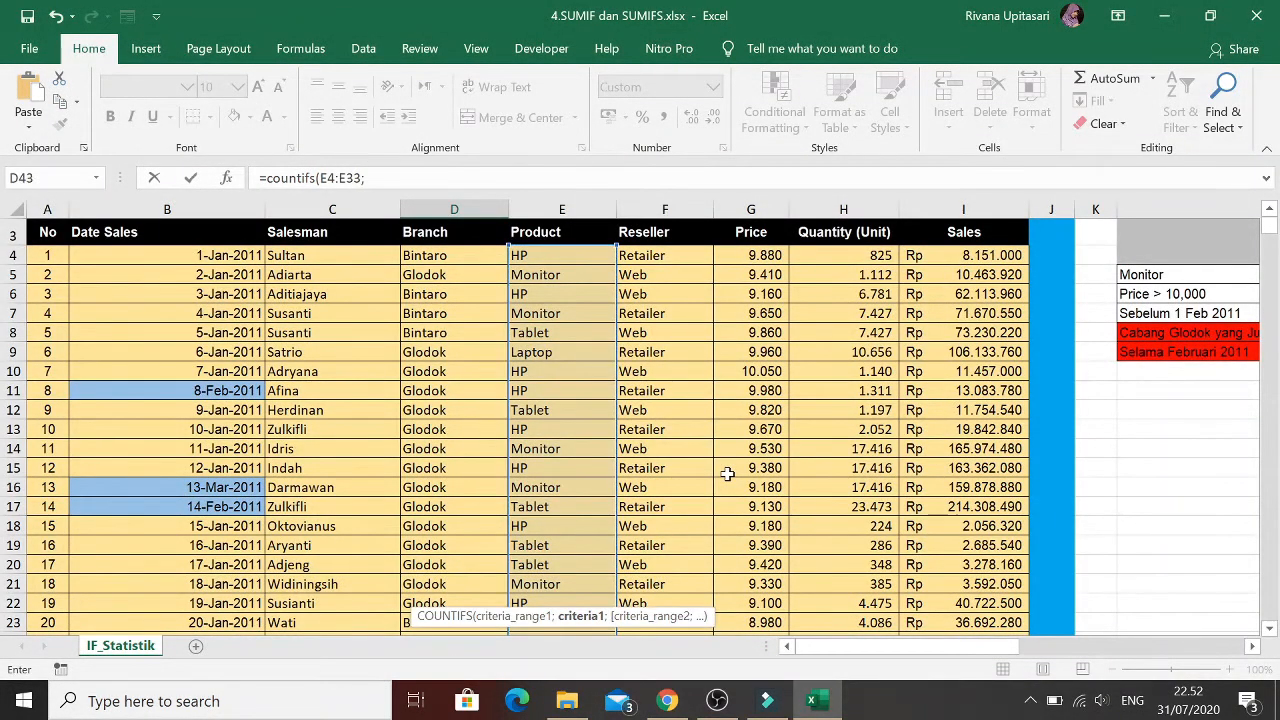
type("\"HP\";")
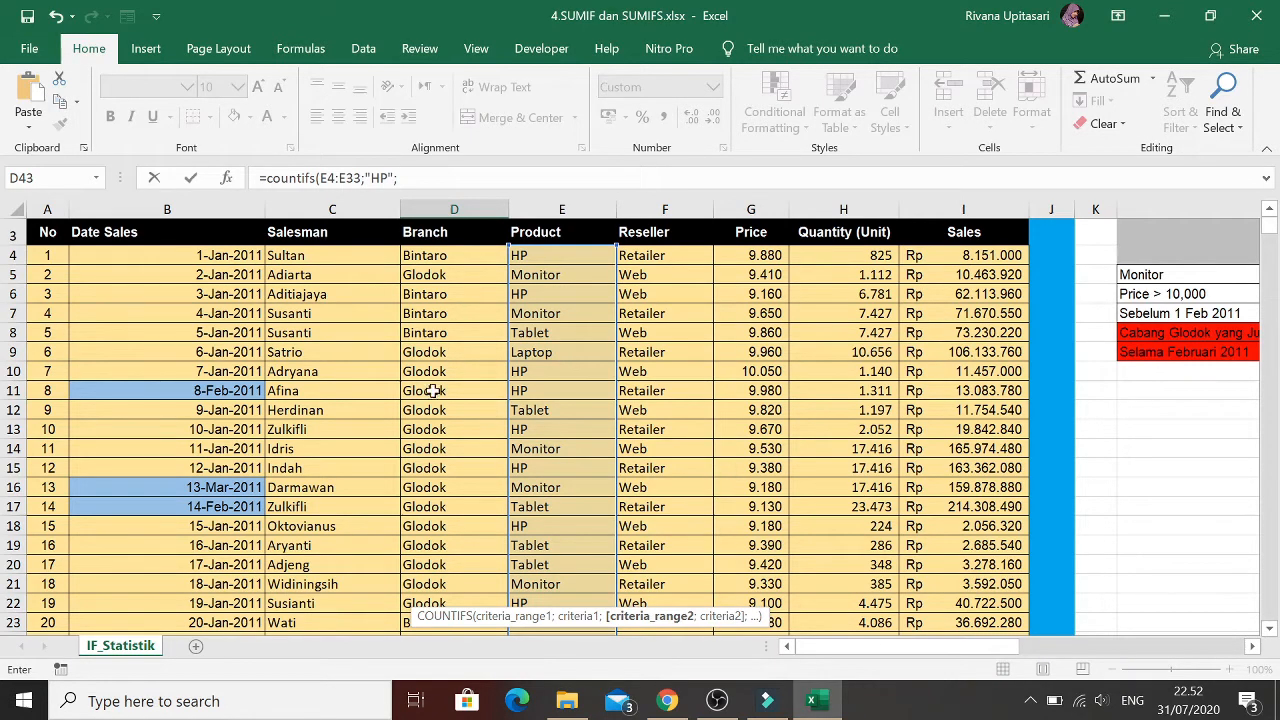
Add the Quantity (Unit) column H4:H33 as the second criteria range of the COUNTIFS formula in D43
scroll(496, 380, "down", 8)
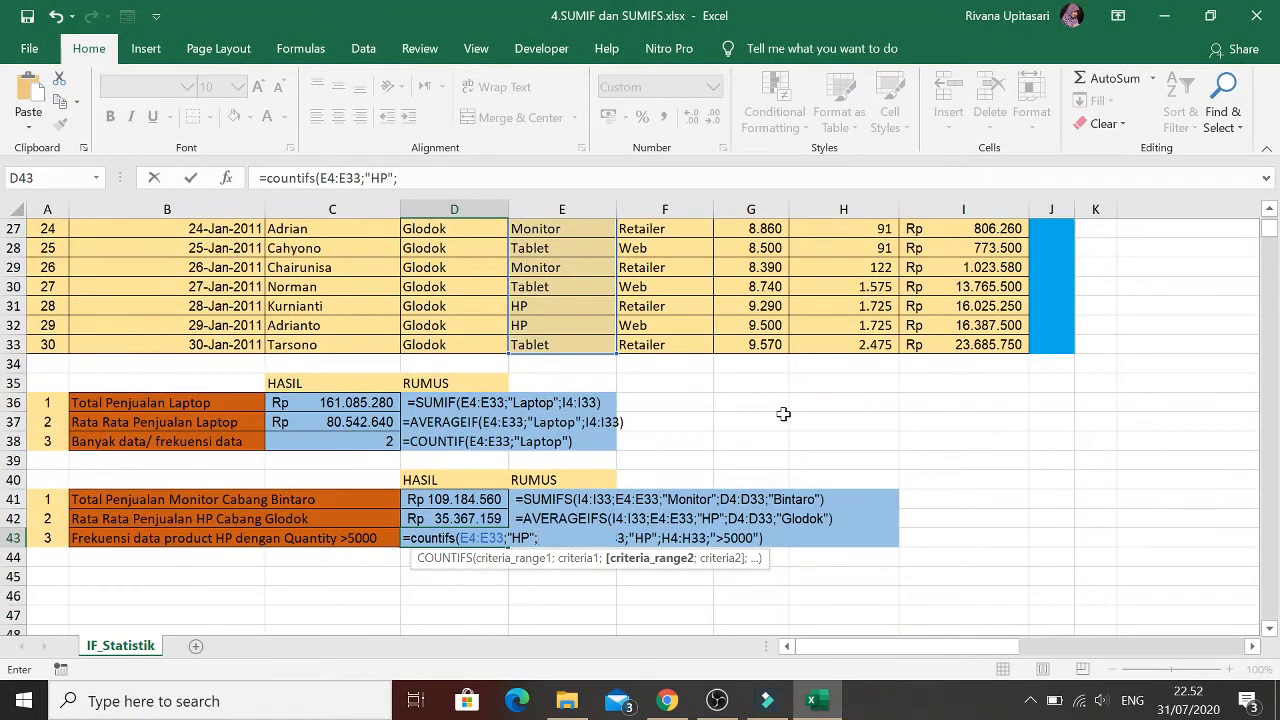
scroll(705, 370, "up", 8)
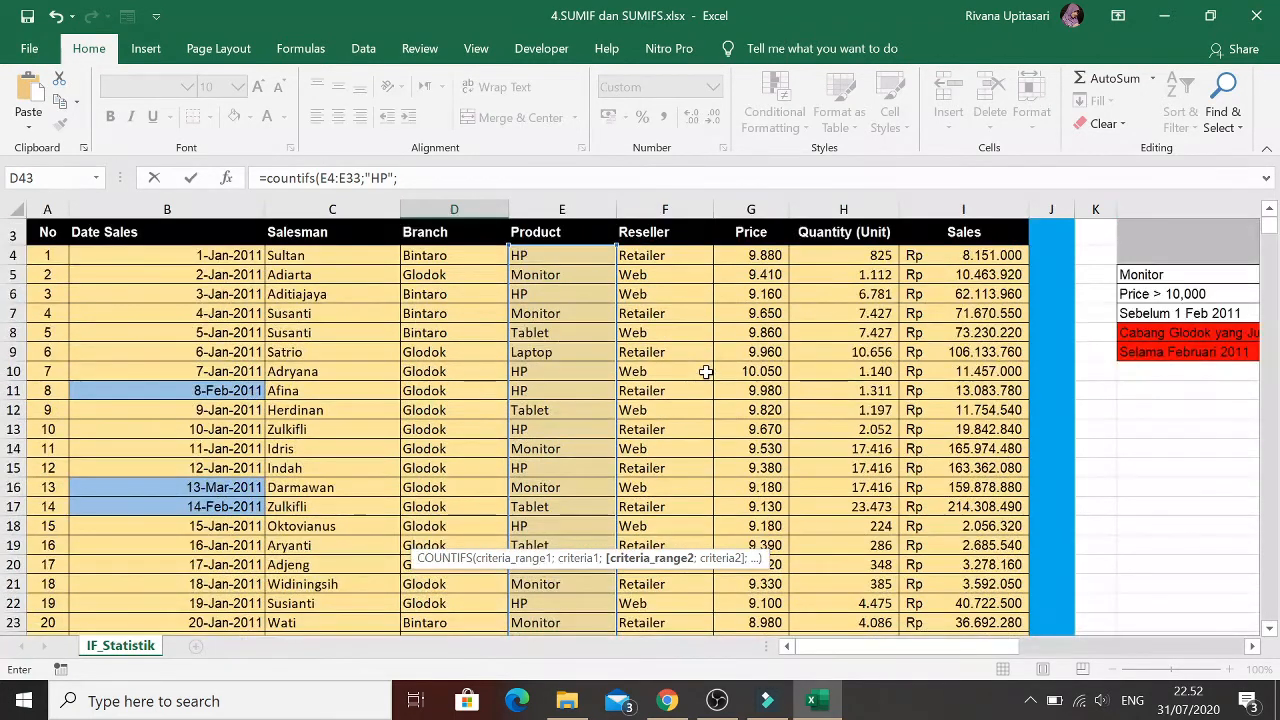
left_click(841, 255)
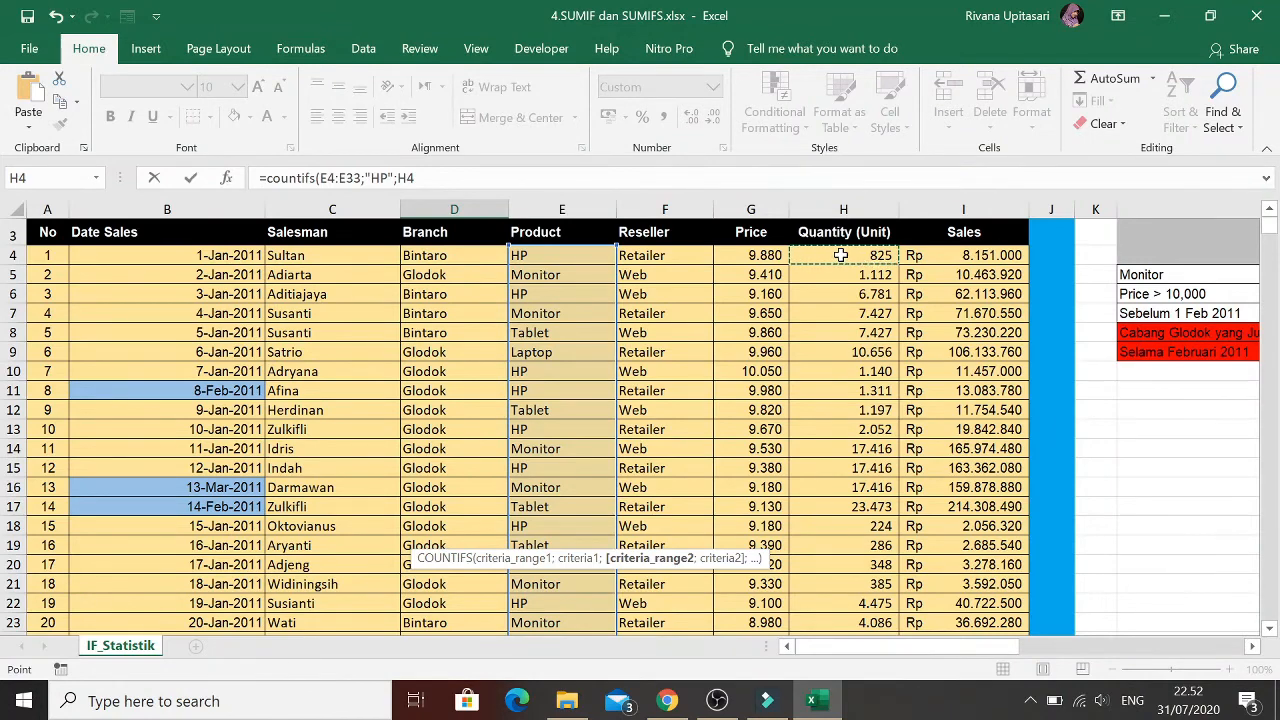
key("ctrl+shift+Down")
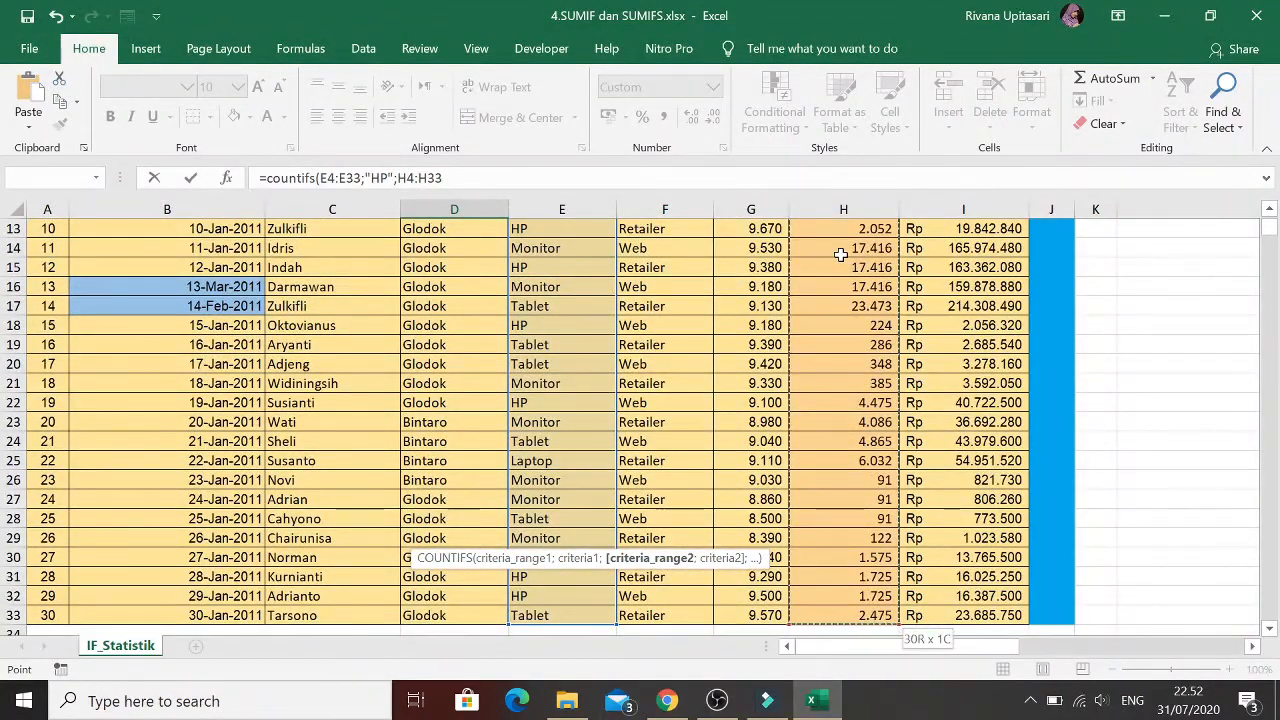
type(";")
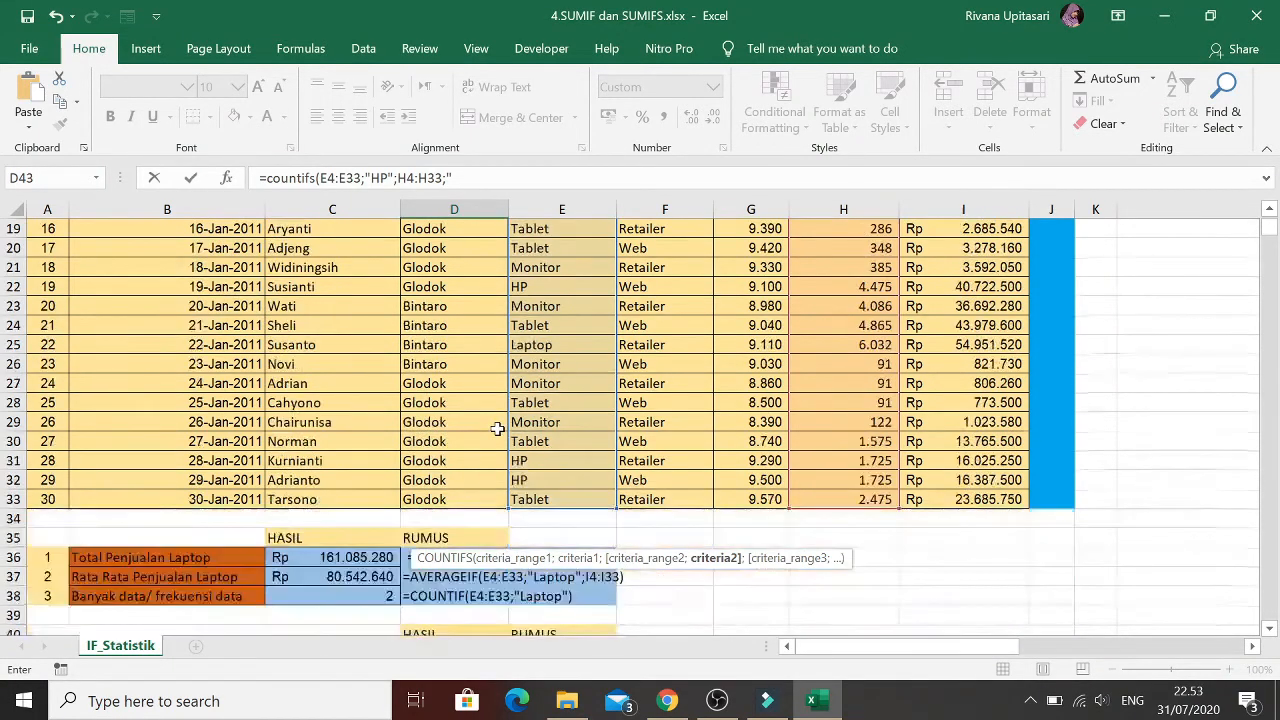
Complete the D43 COUNTIFS formula with ">5000" as the second criterion and commit it
scroll(497, 428, "down", 3)
scroll(497, 428, "down", 2)
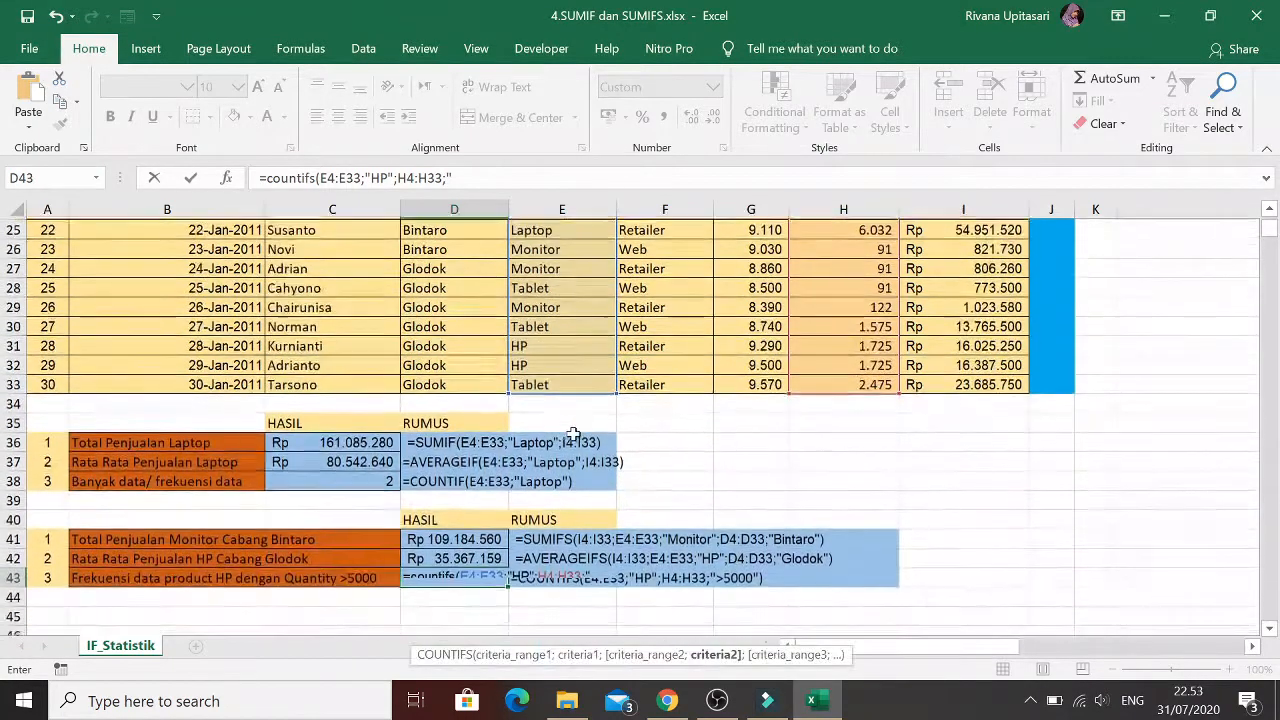
type("\"\"")
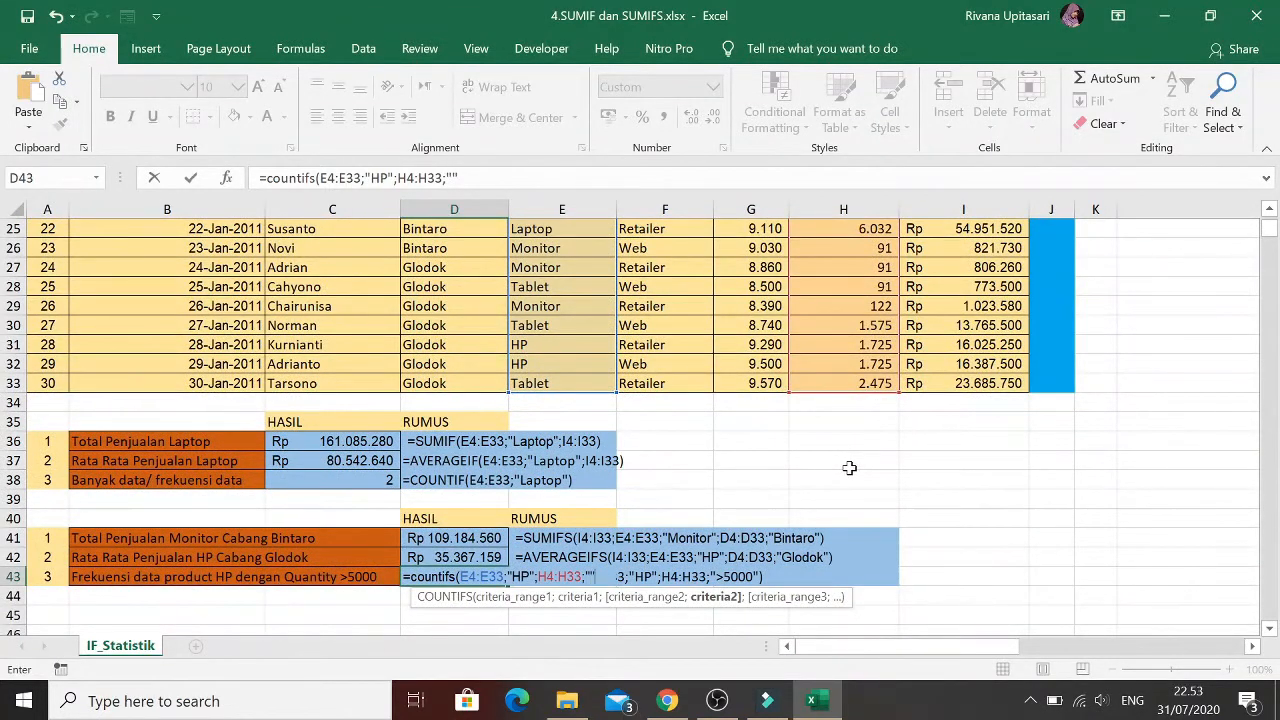
key("BackSpace")
type(">5000")
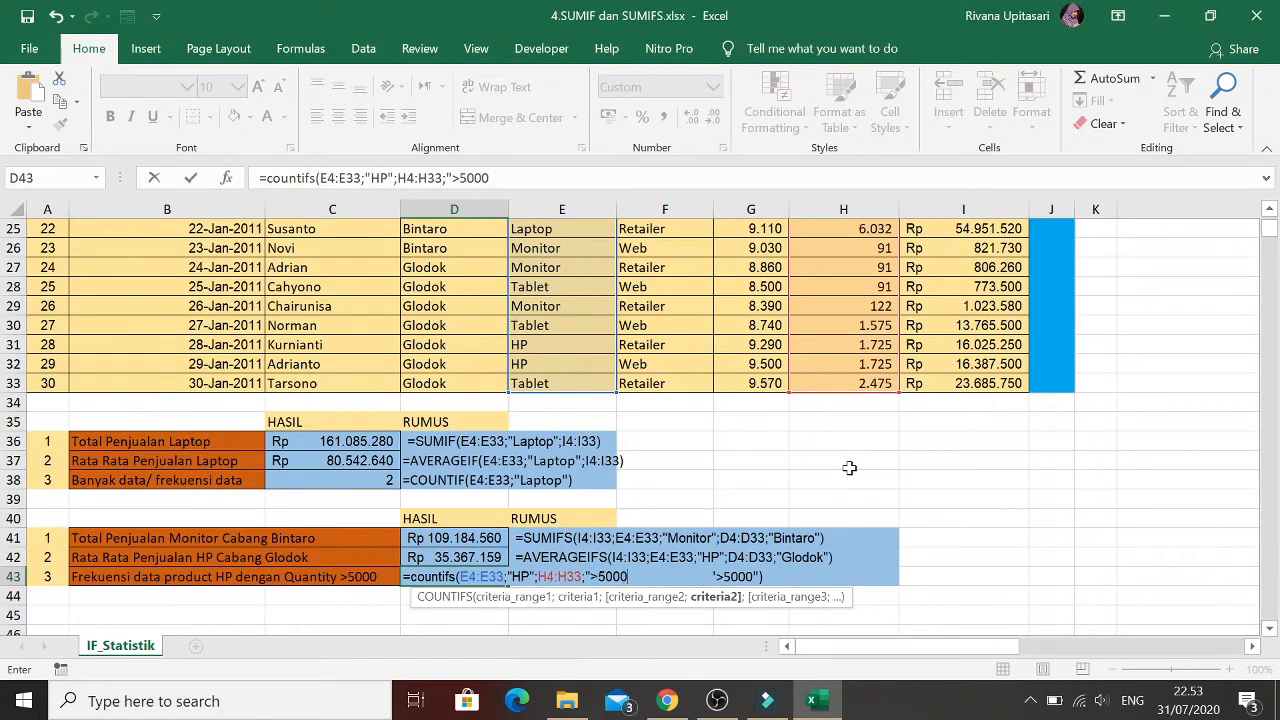
type("\"")
key("ctrl+Return")
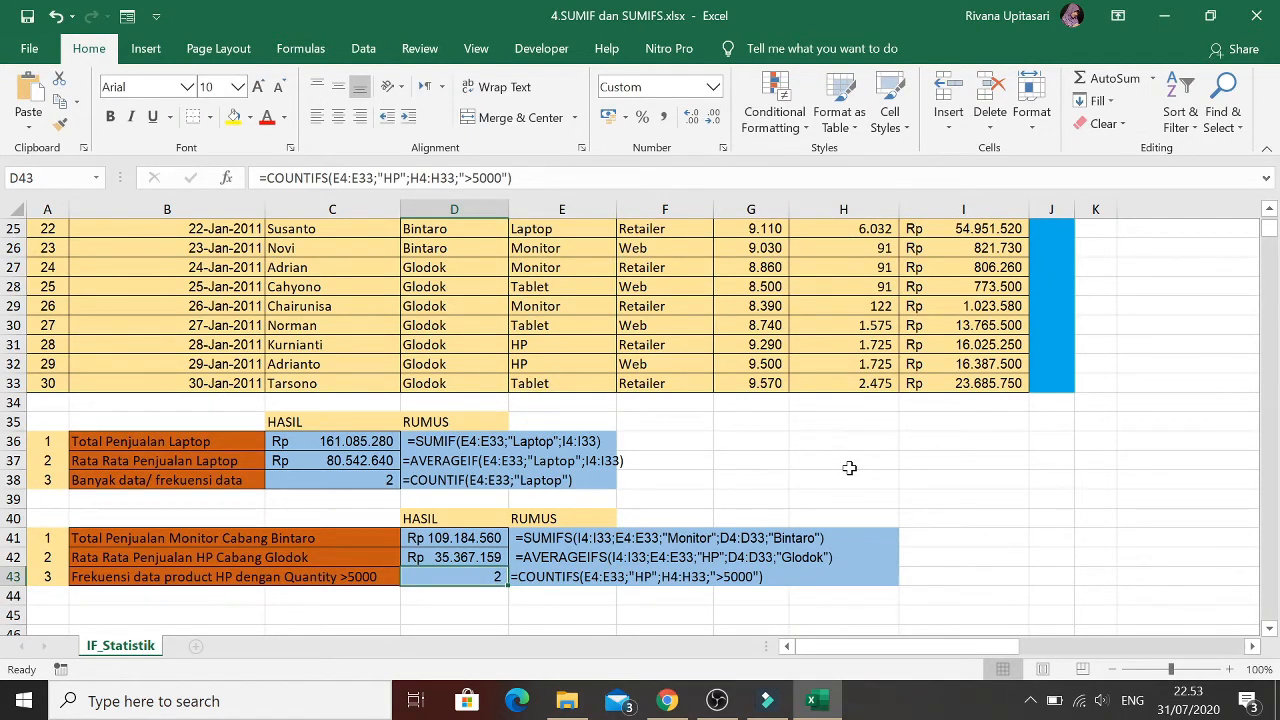
key("Up")
key("Down")
Look over the summary table beside the sales data, from Item to Frekuensi Data (COUNTIF), and select the Monitor Quantity cell M5
scroll(1174, 357, "up", 8)
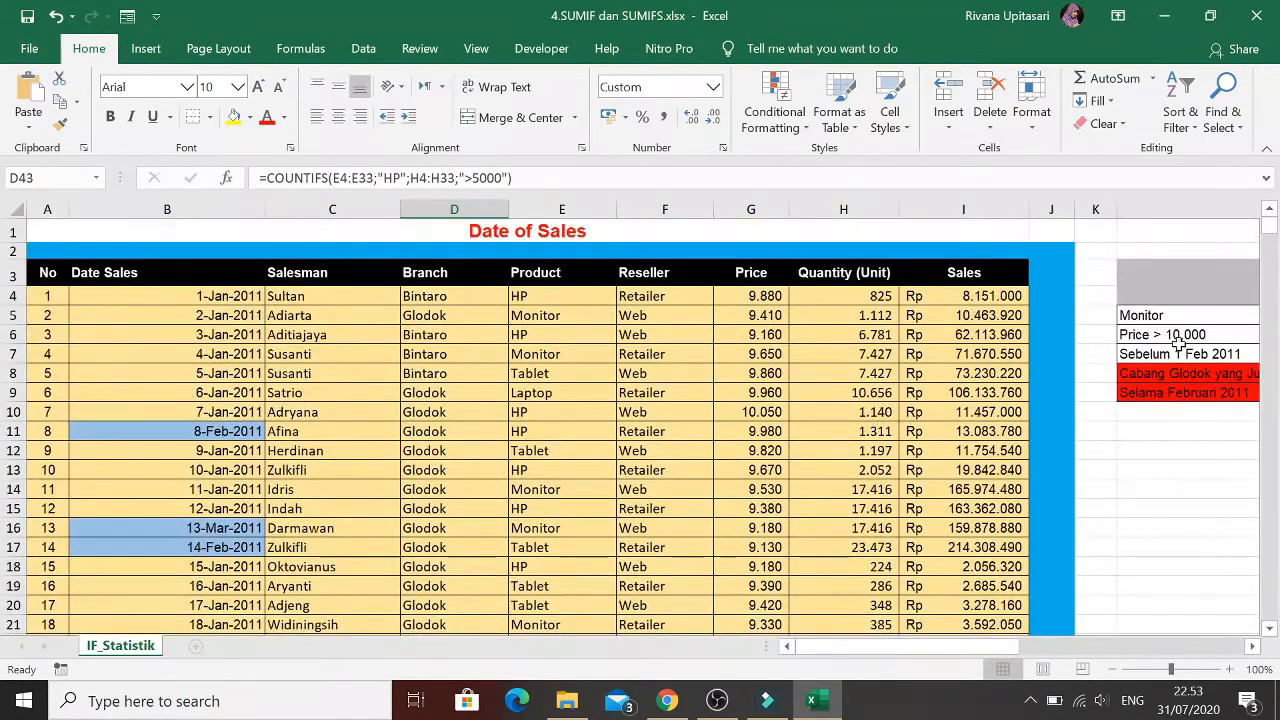
left_click(1186, 315)
key("Right")
key("Right")
key("Right")
key("Right")
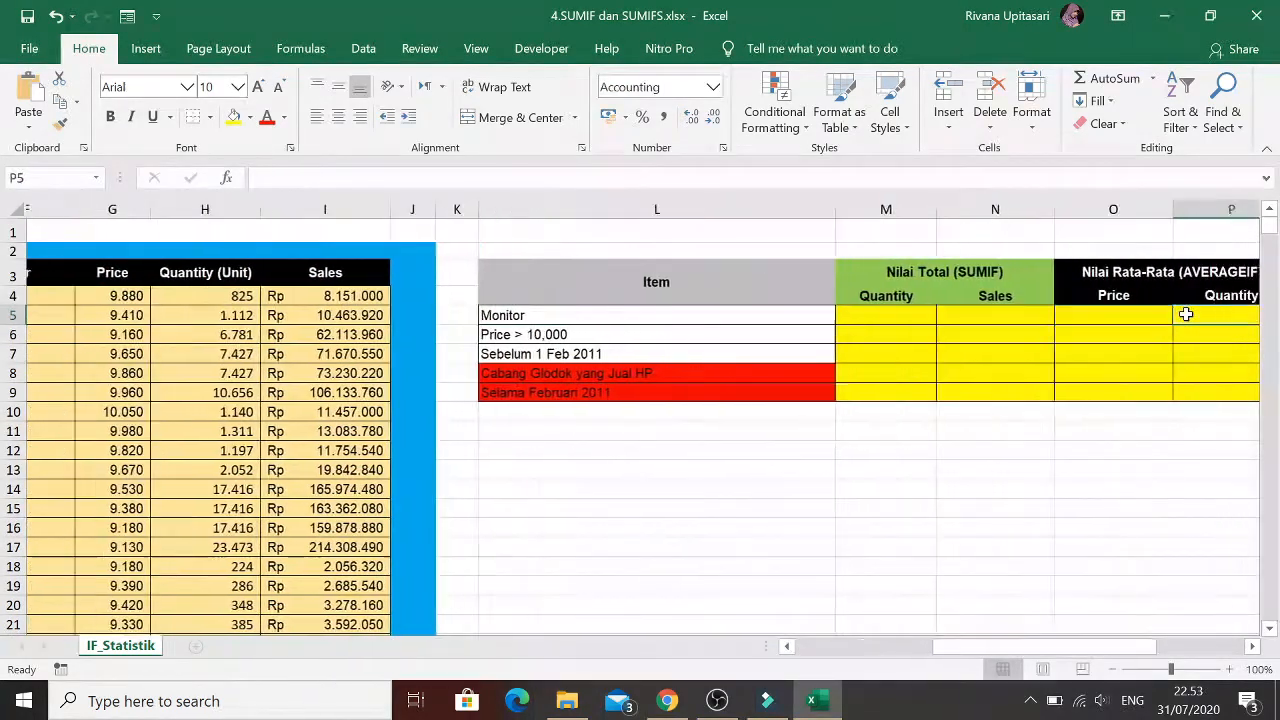
key("Right")
key("Right")
key("Left")
key("Left")
key("Left")
key("Left")
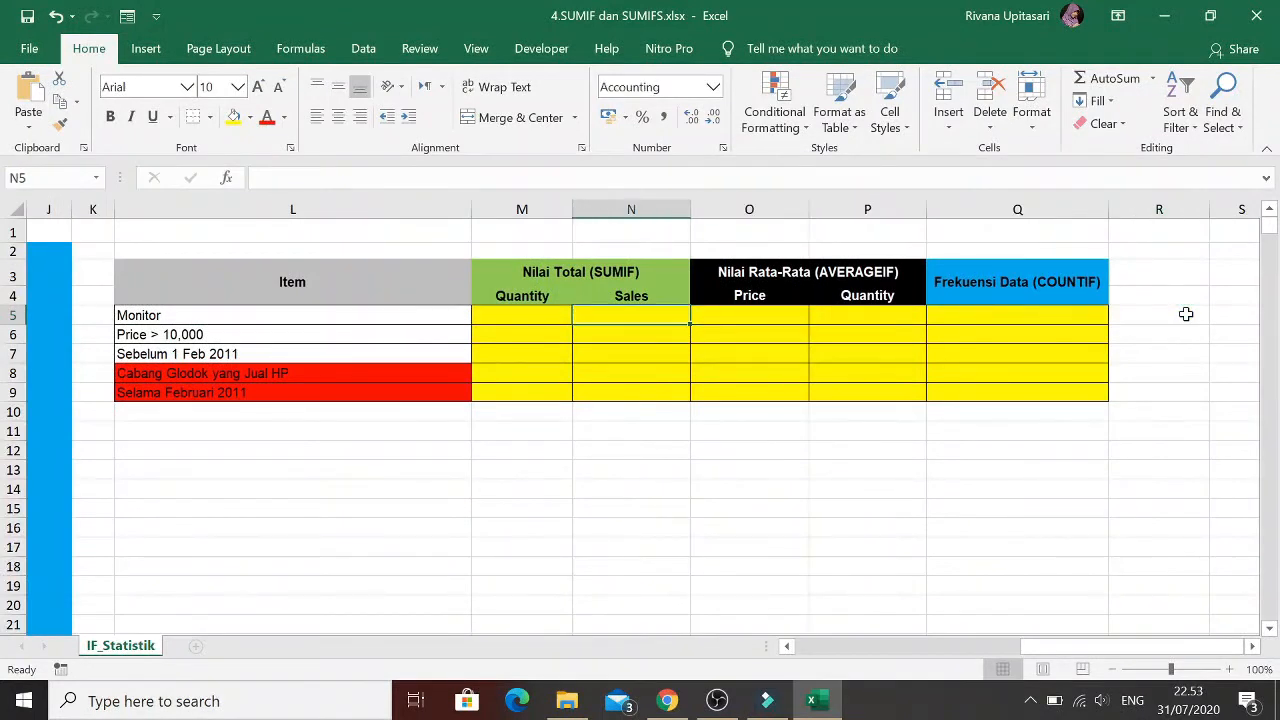
key("Left")
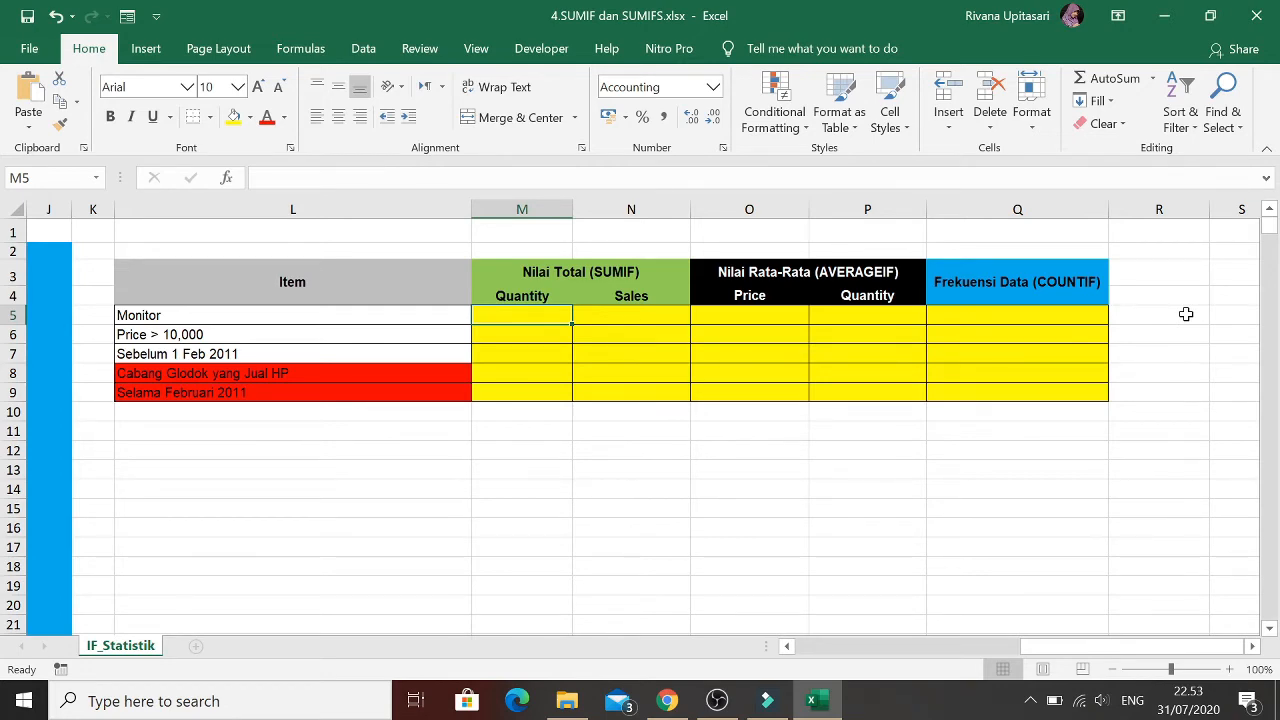
Start a SUMIF formula in the Monitor total Quantity cell M5, with the product column E4:E33 as range
type("=")
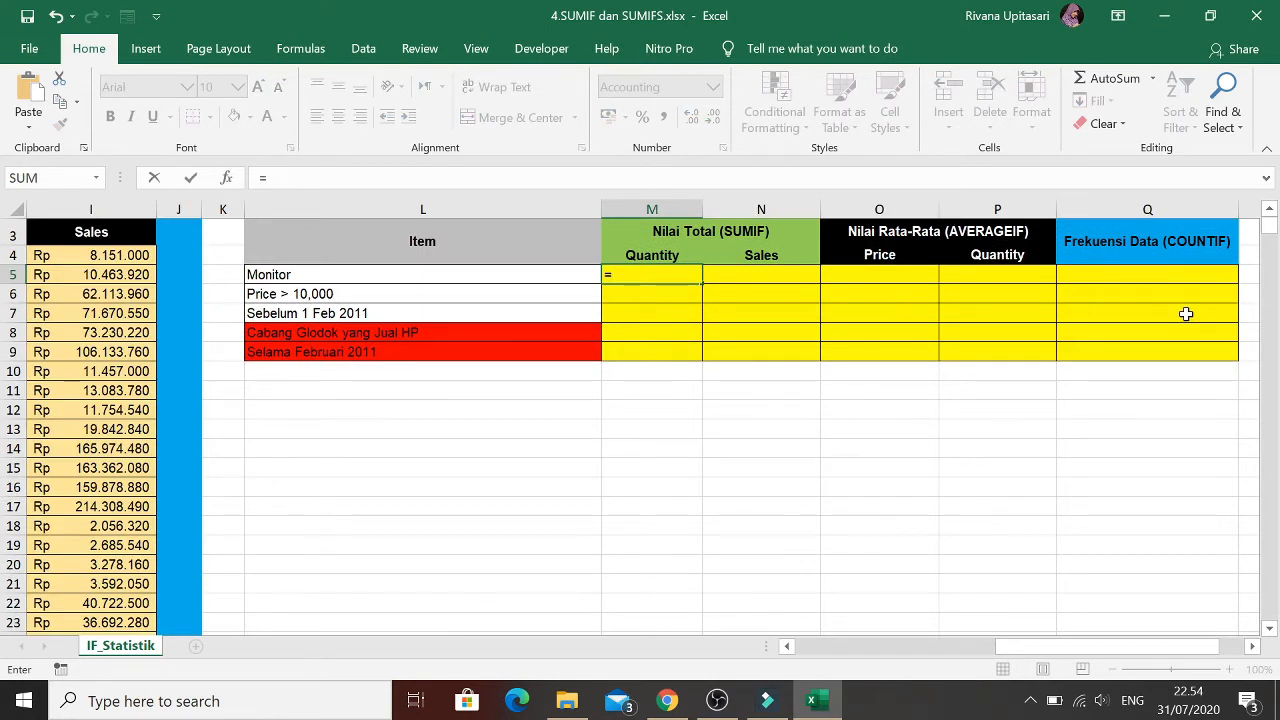
type("sump")
key("BackSpace")
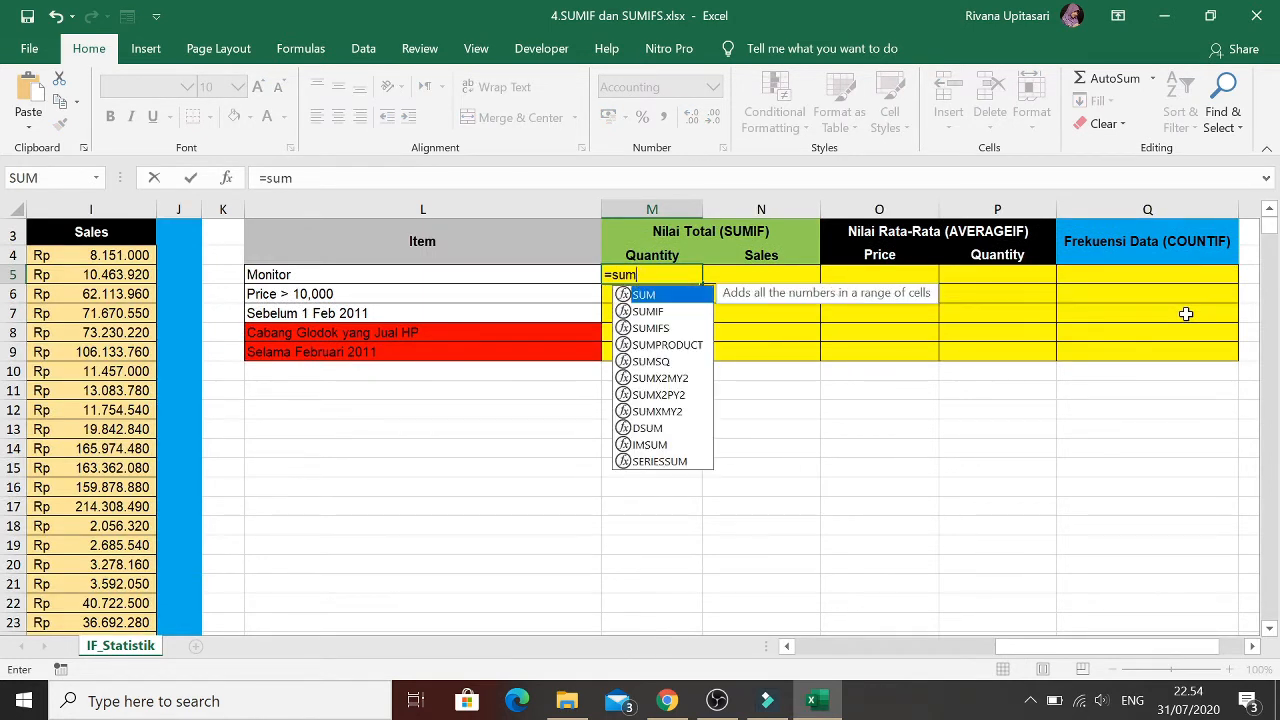
type("if(")
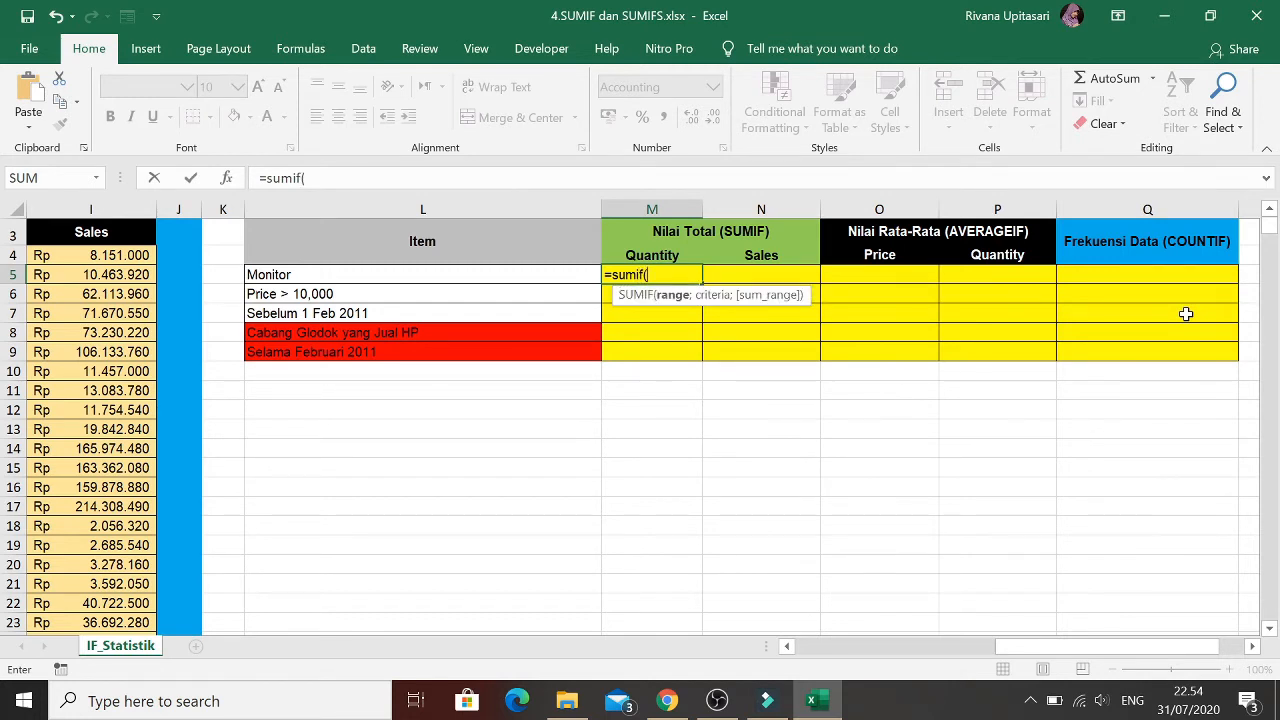
key("Left")
key("Left")
key("Left")
key("Left")
key("Left")
key("Left")
key("Left")
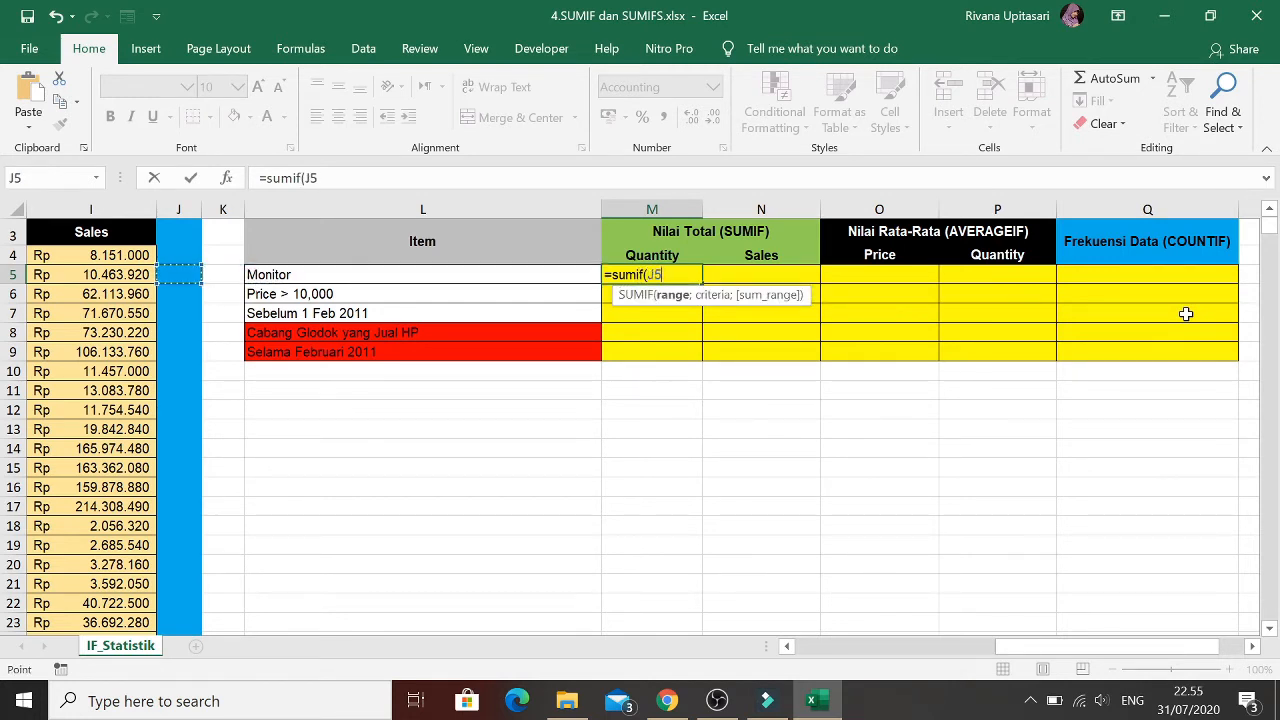
key("Left")
key("Left")
key("Left")
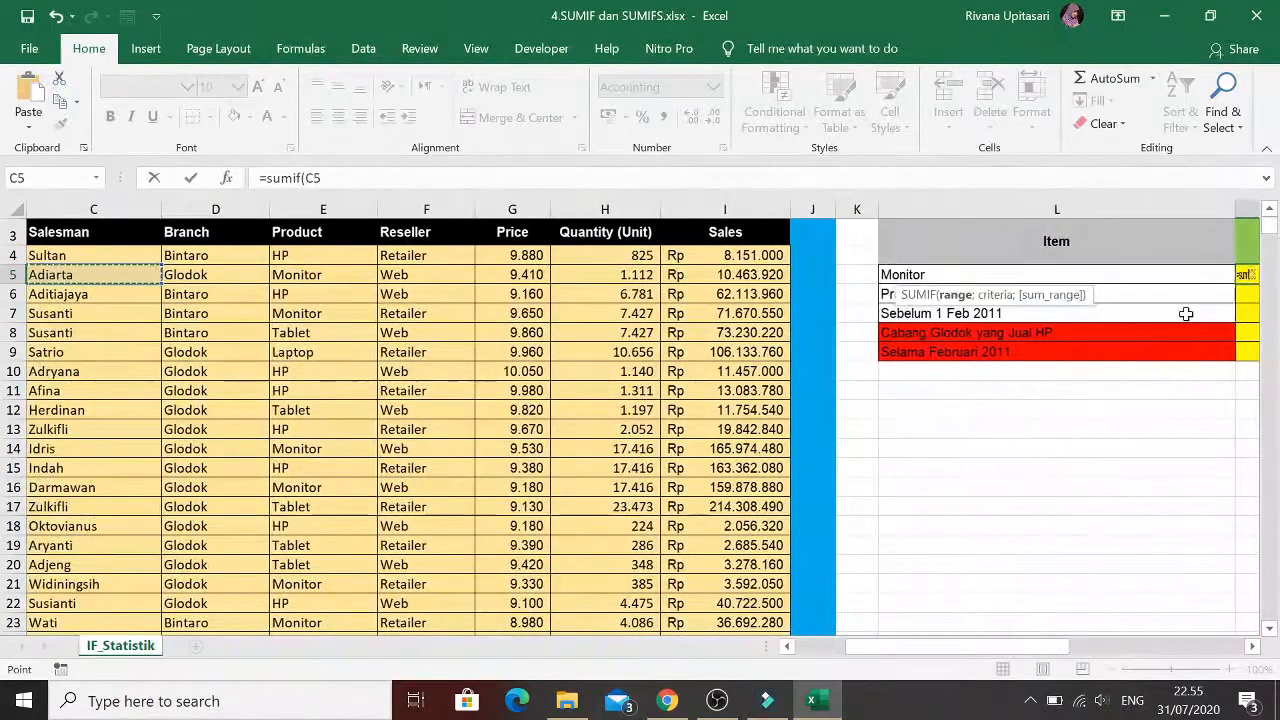
key("Right")
key("Right")
key("Up")
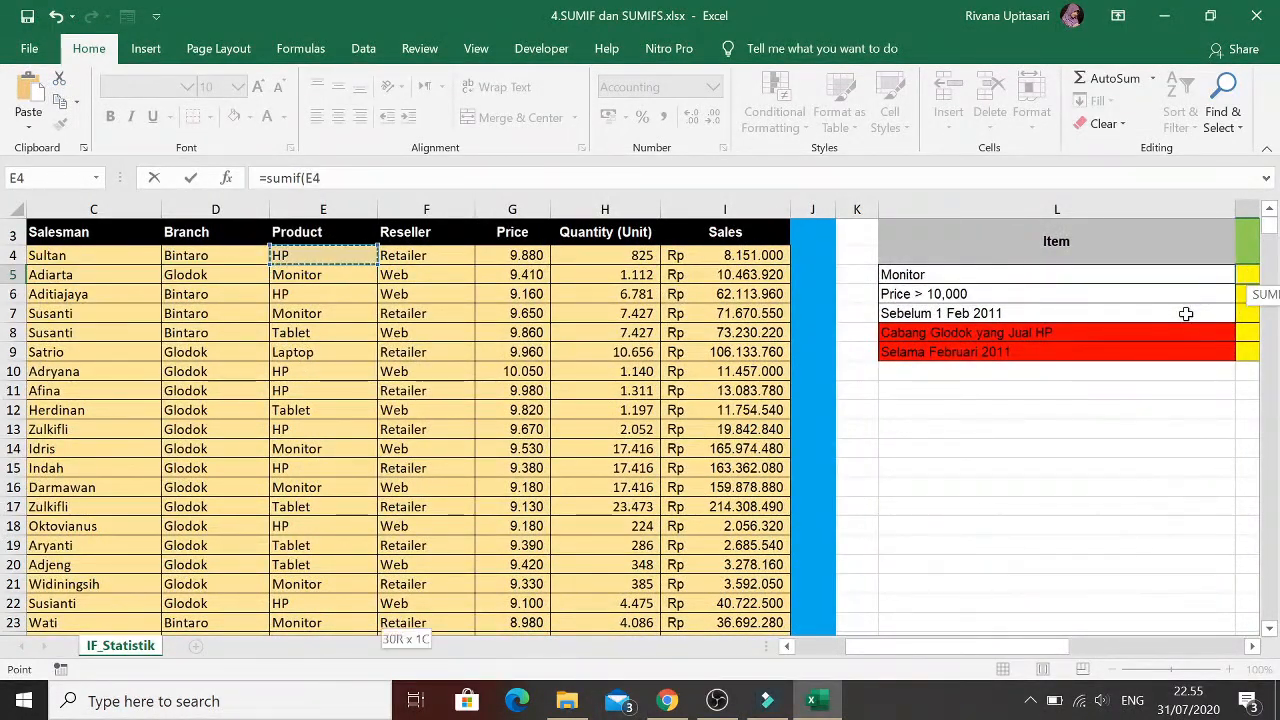
key("ctrl+shift+Down")
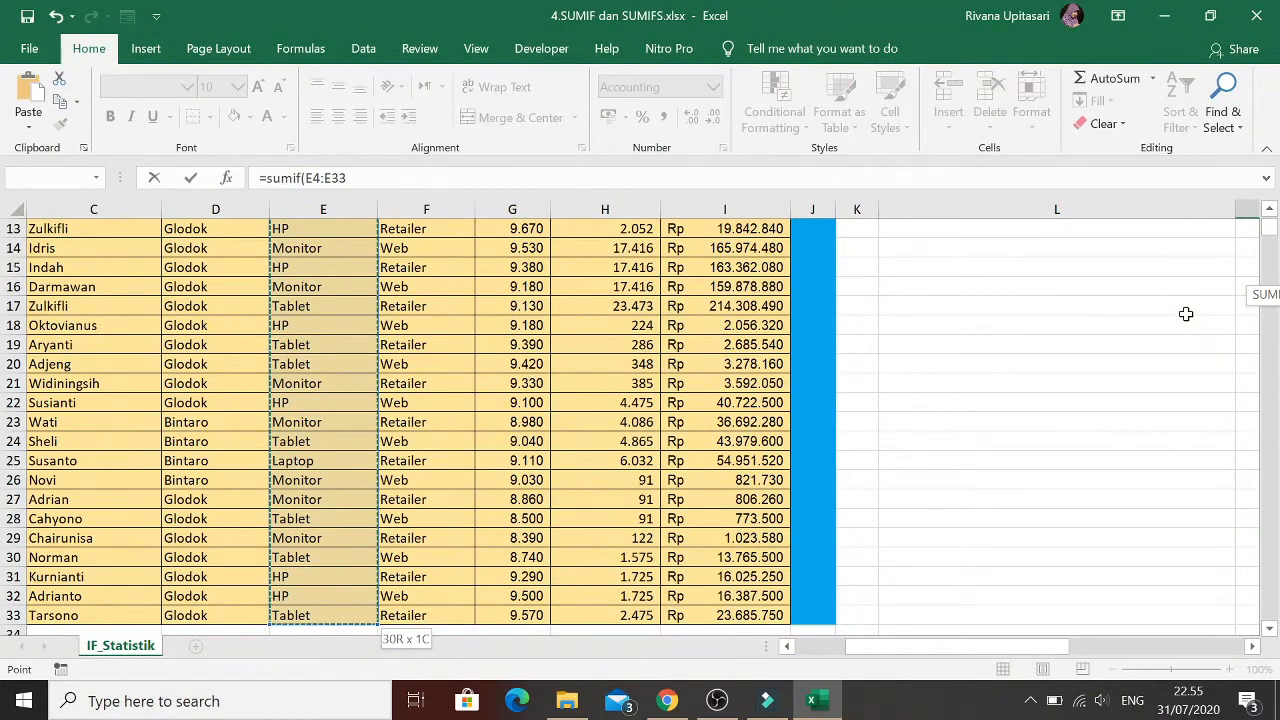
type(";")
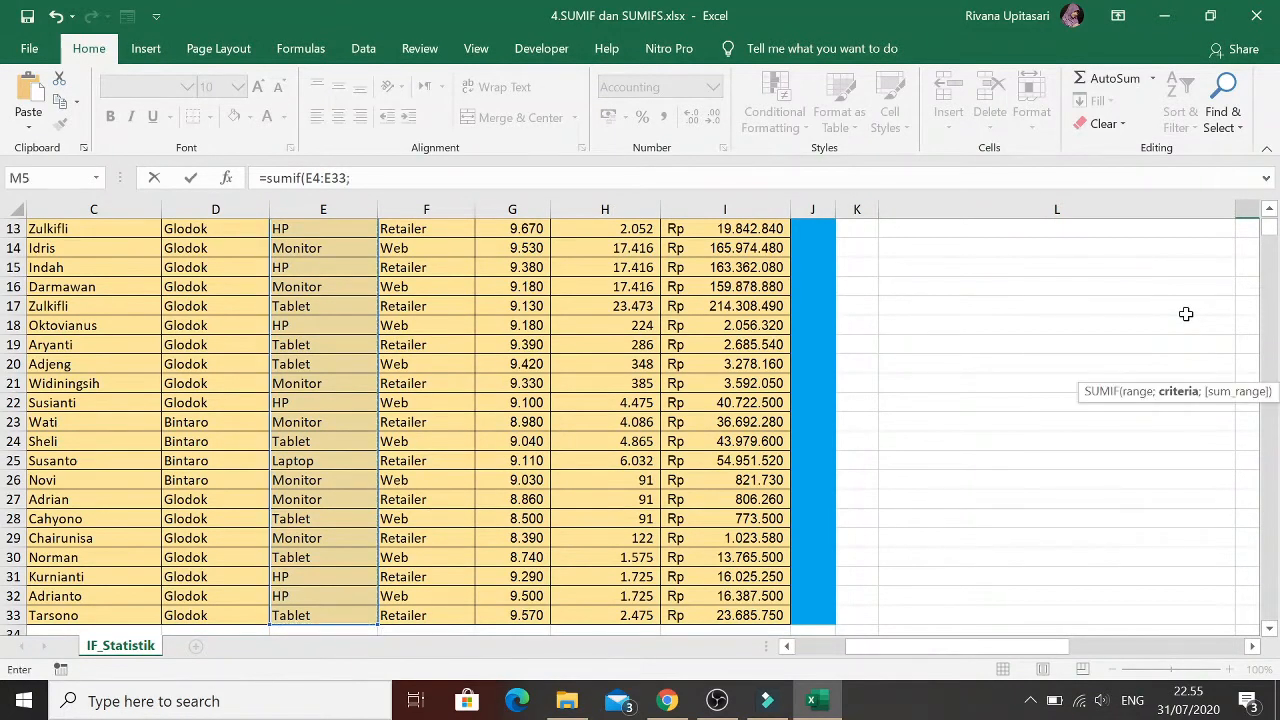
Complete the M5 SUMIF formula with item cell L5 as criterion and quantity column H4:H33 as sum range, and commit it
key("Left")
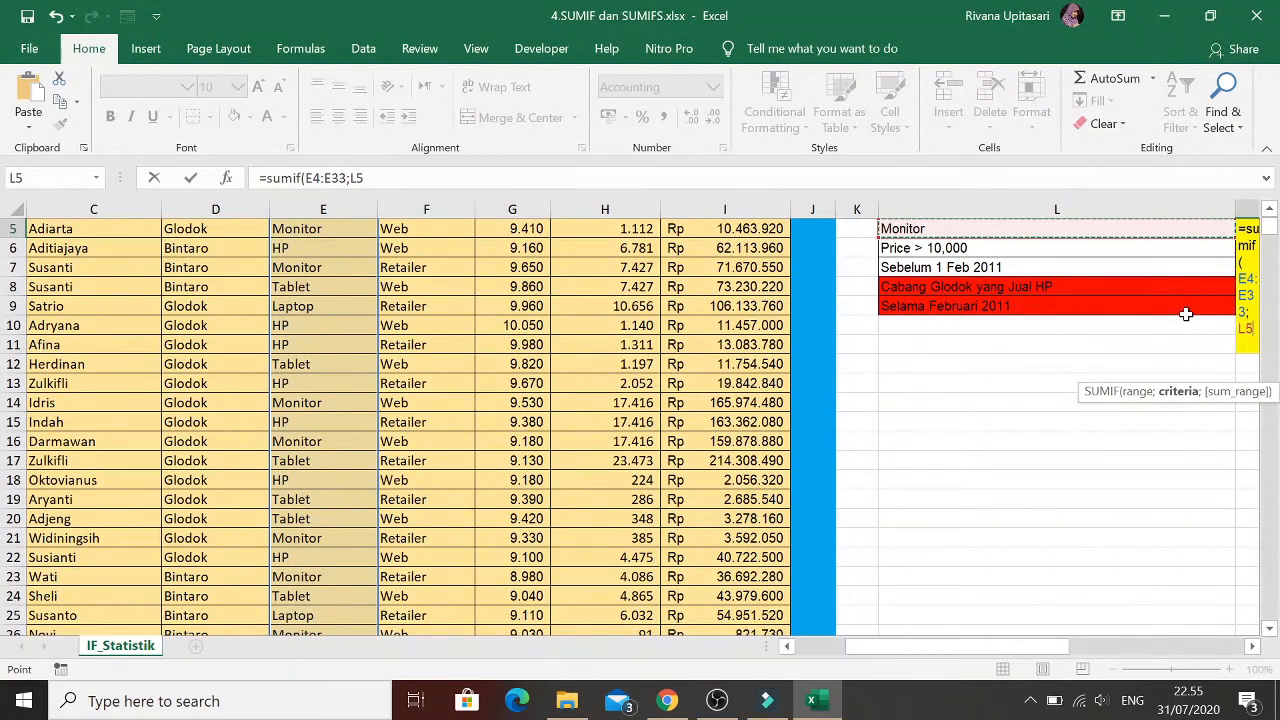
type(";")
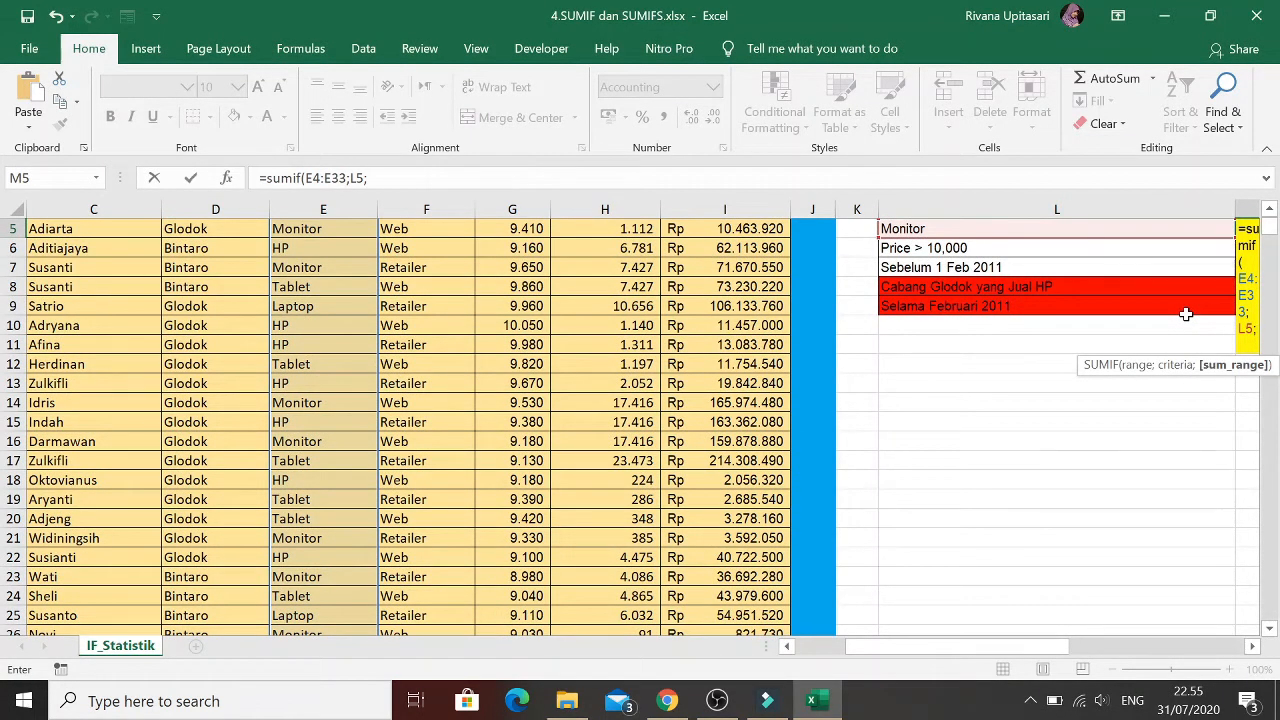
key("Left")
key("Left")
key("Left")
key("Left")
key("Left")
key("Up")
key("Up")
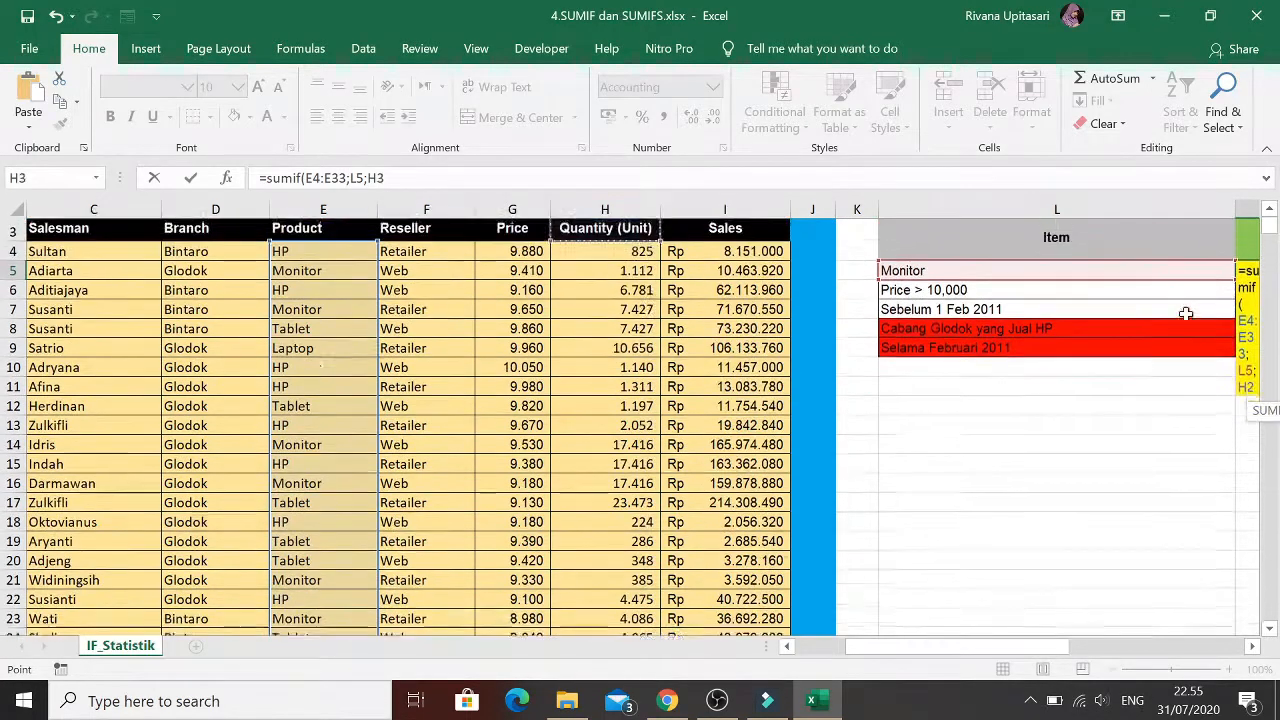
key("Down")
key("ctrl+shift+Down")
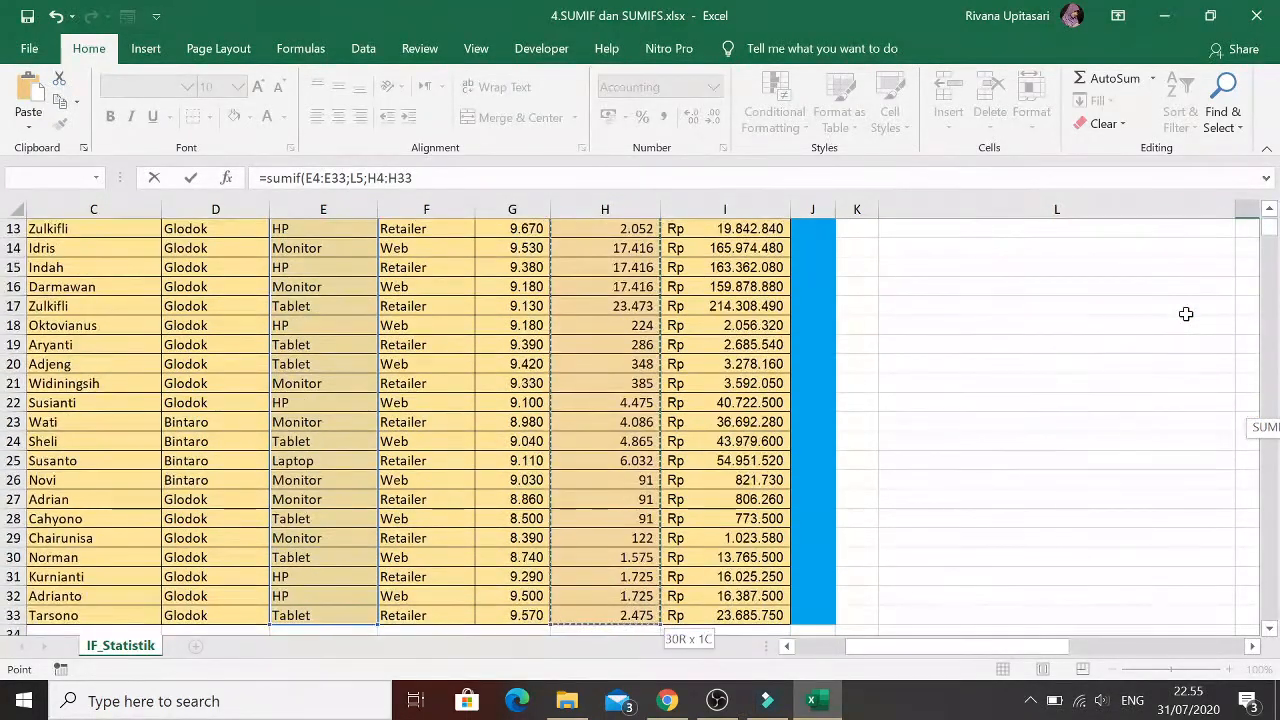
key("ctrl+Return")
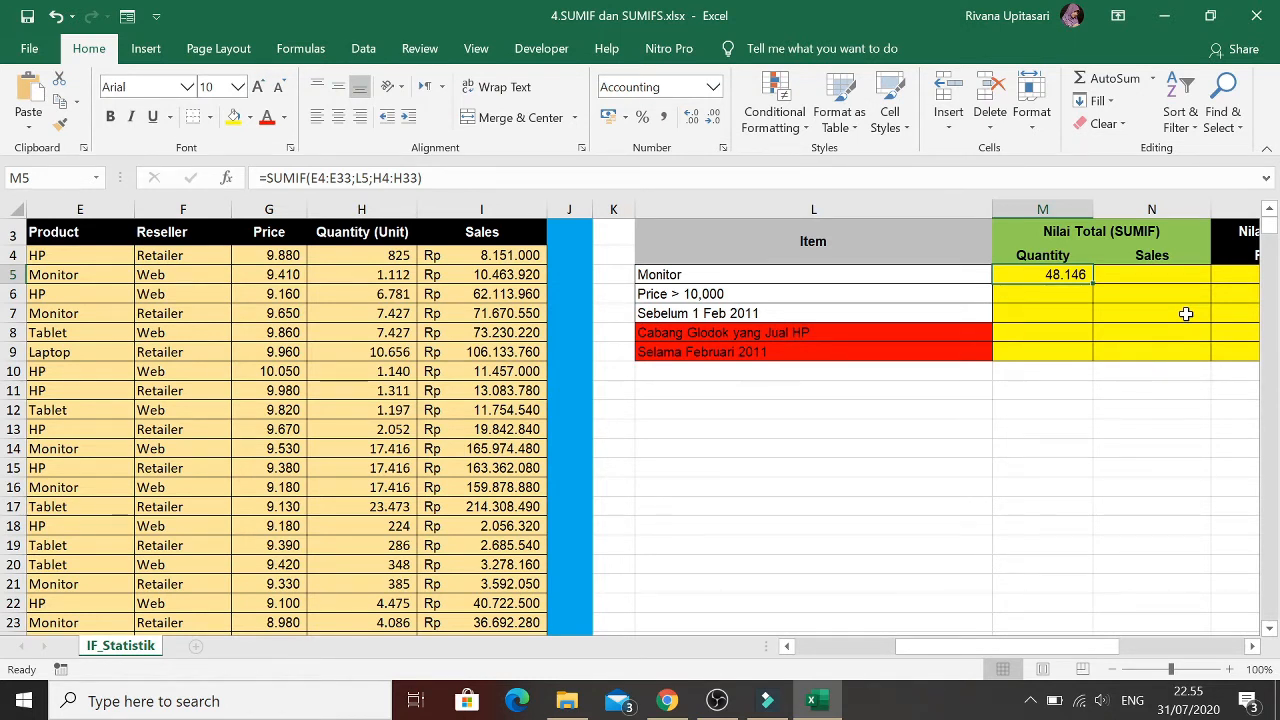
Start a SUMIF formula in the Monitor total Sales cell N5, with the product column E4:E33 as range
key("Down")
key("Right")
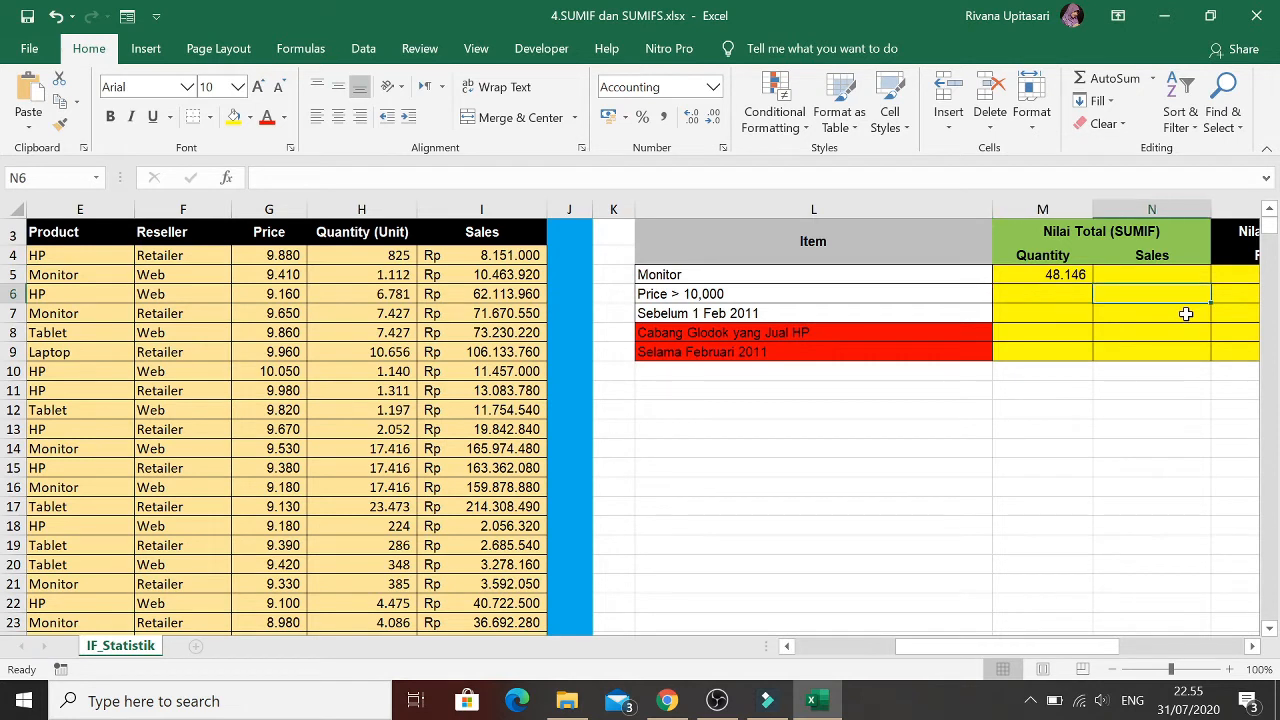
key("Up")
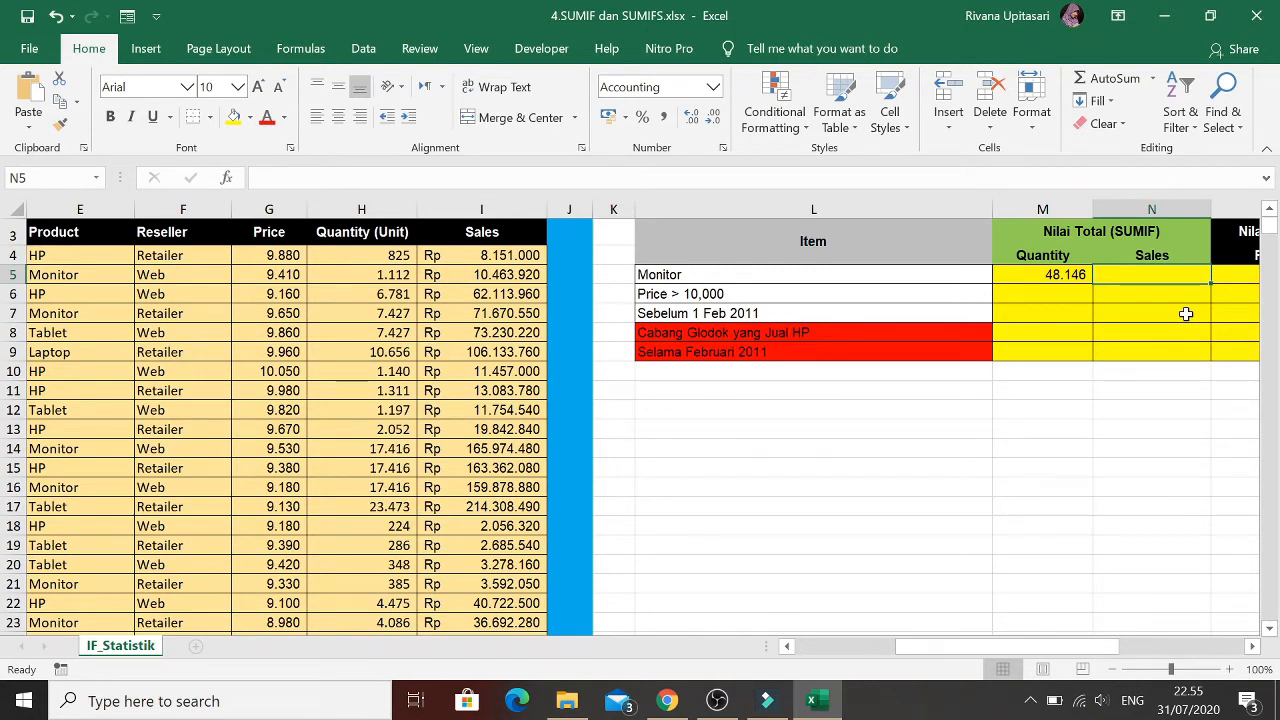
type("=")
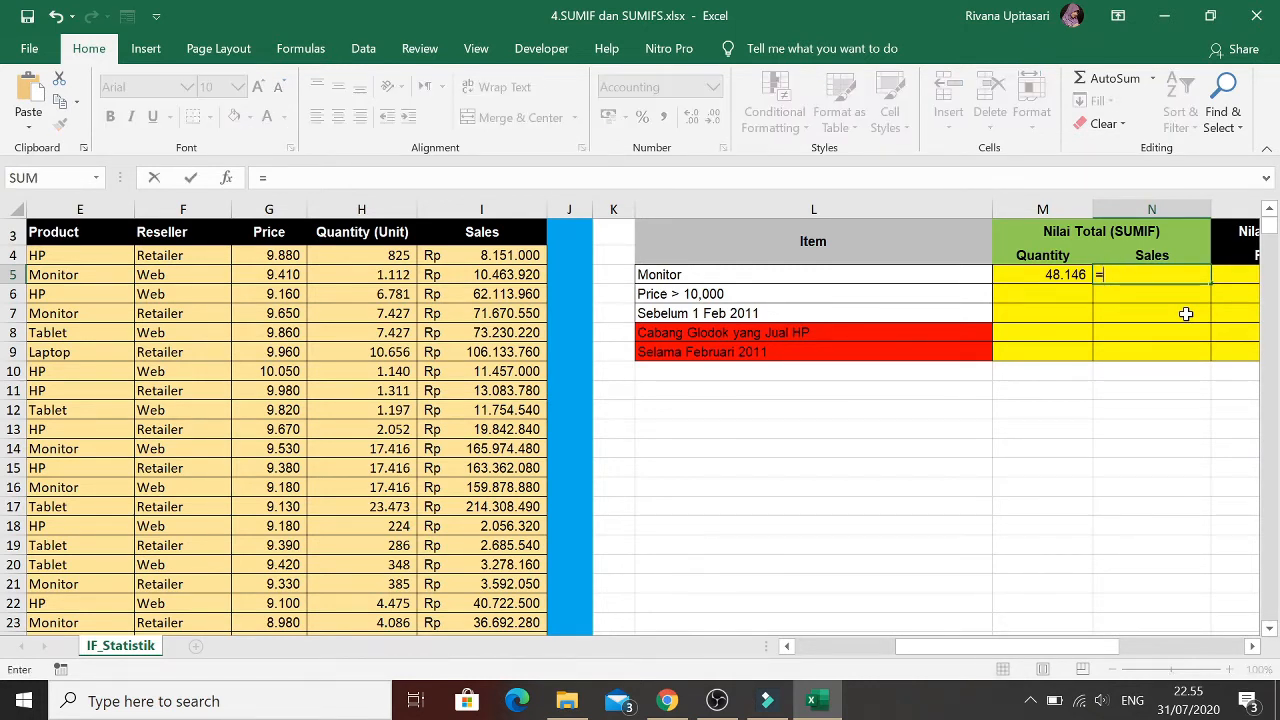
type("sumif(")
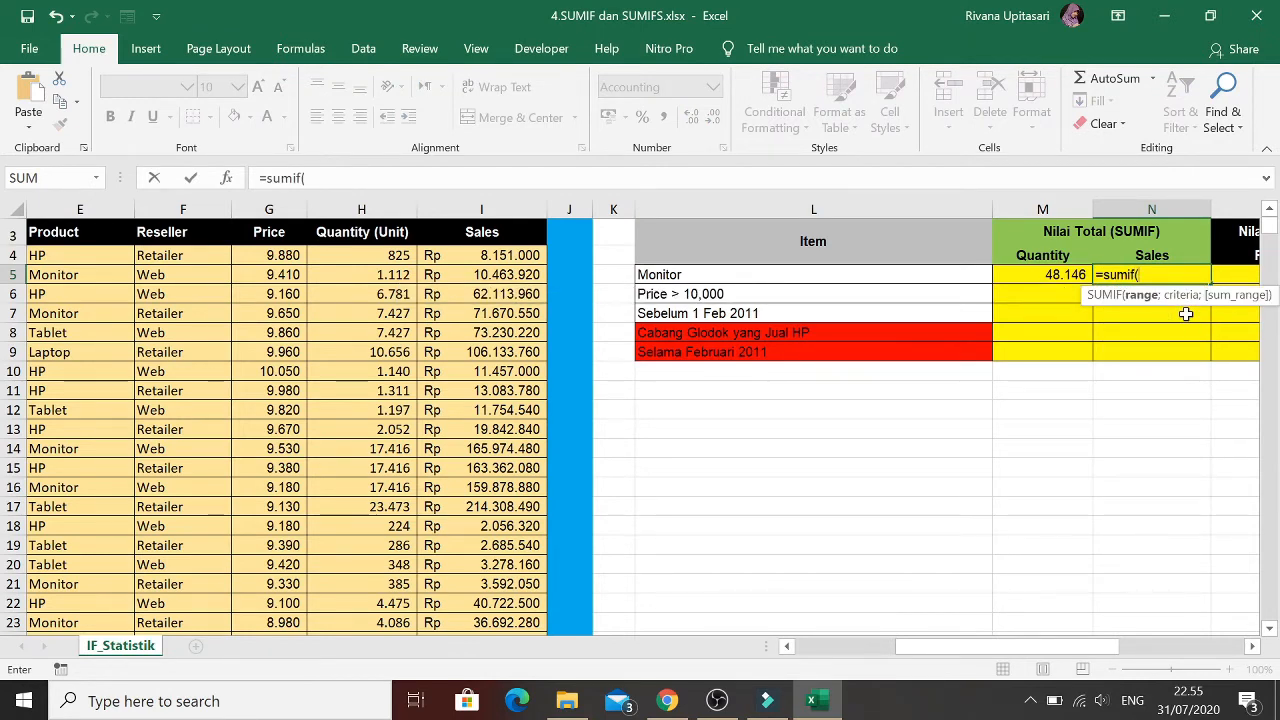
key("Left")
key("Left")
key("Left")
key("Left")
key("Left")
key("Left")
key("Left")
key("Left")
key("Left")
key("Left")
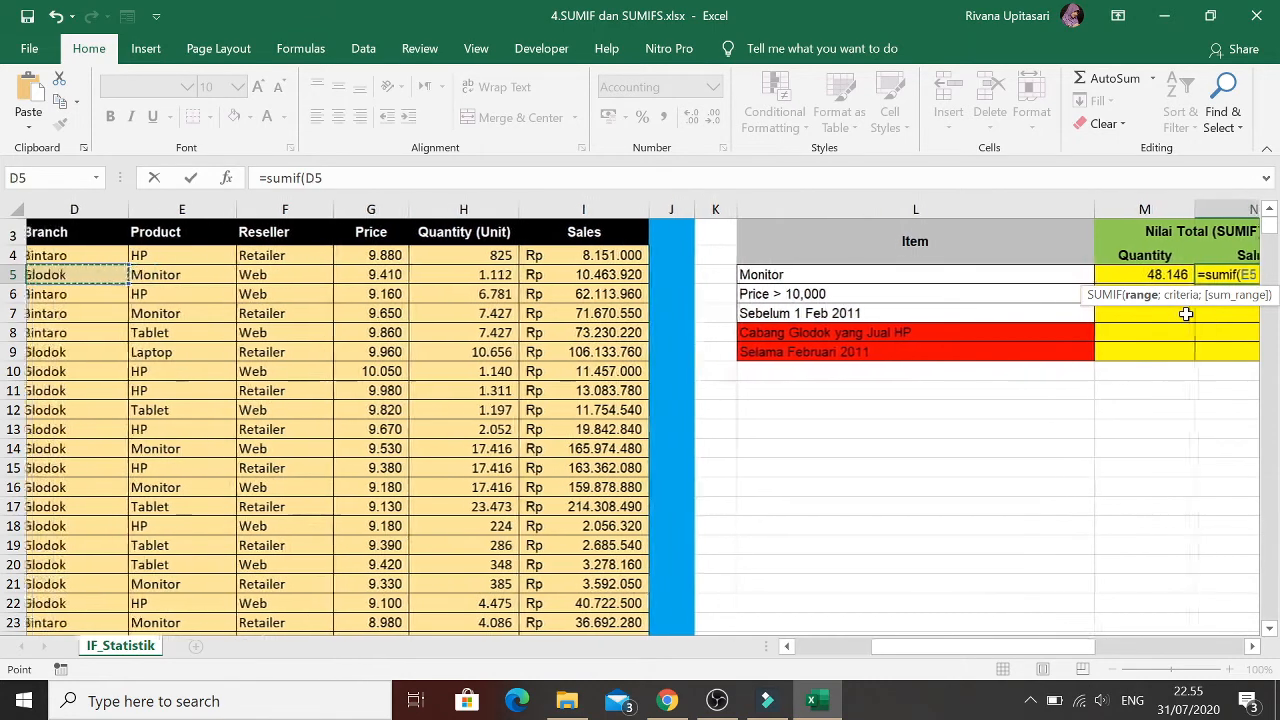
key("Right")
key("Up")
key("ctrl+shift+Down")
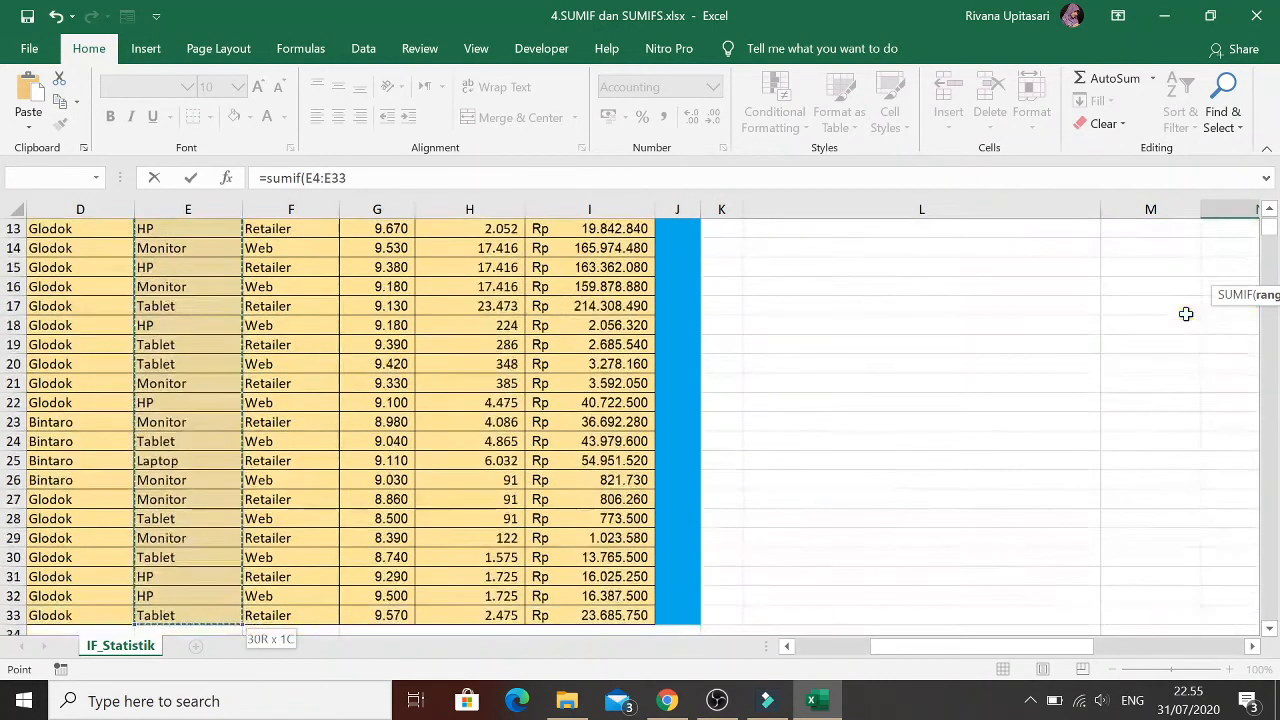
type(";")
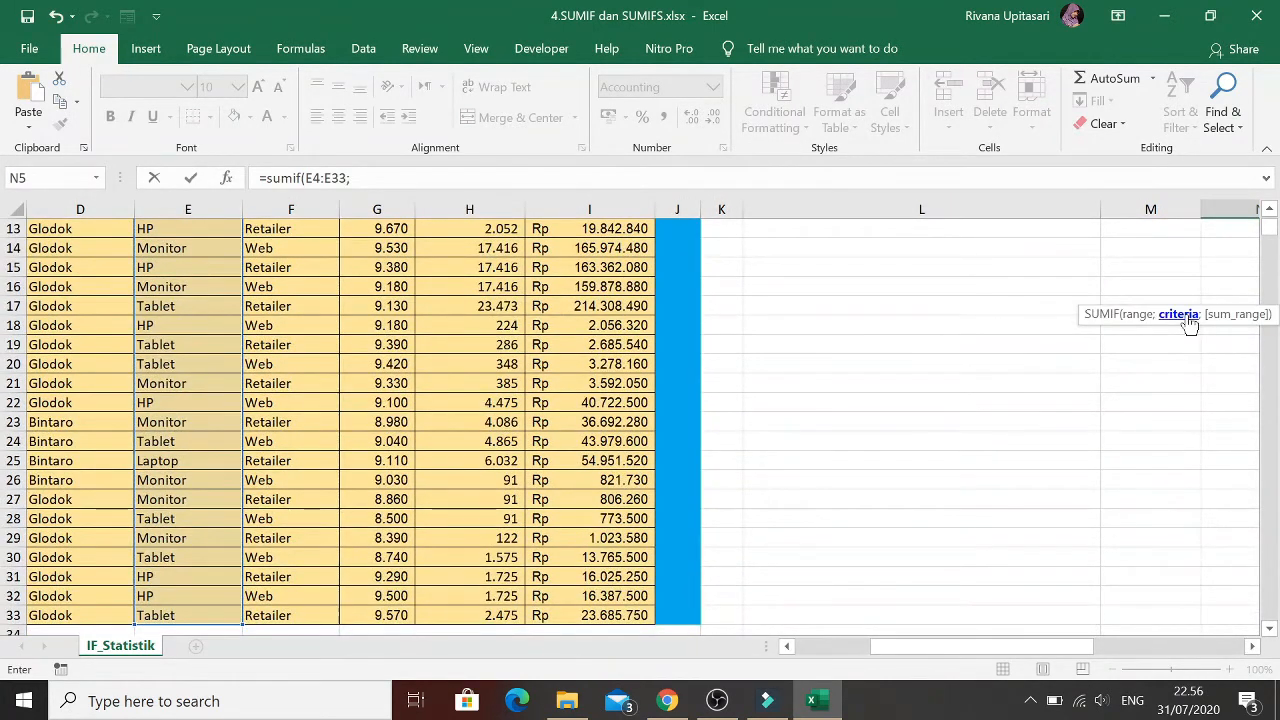
Add item cell L5 as the criterion of the SUMIF formula in N5
key("Left")
key("Left")
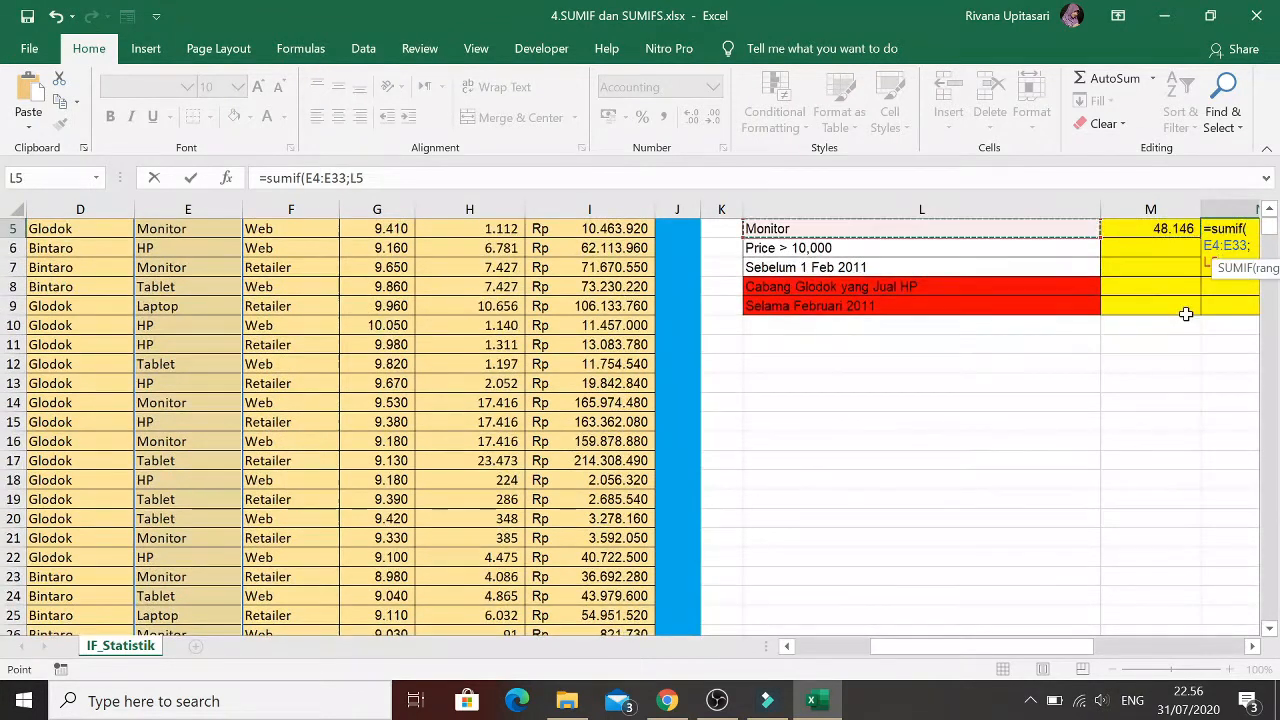
type(";")
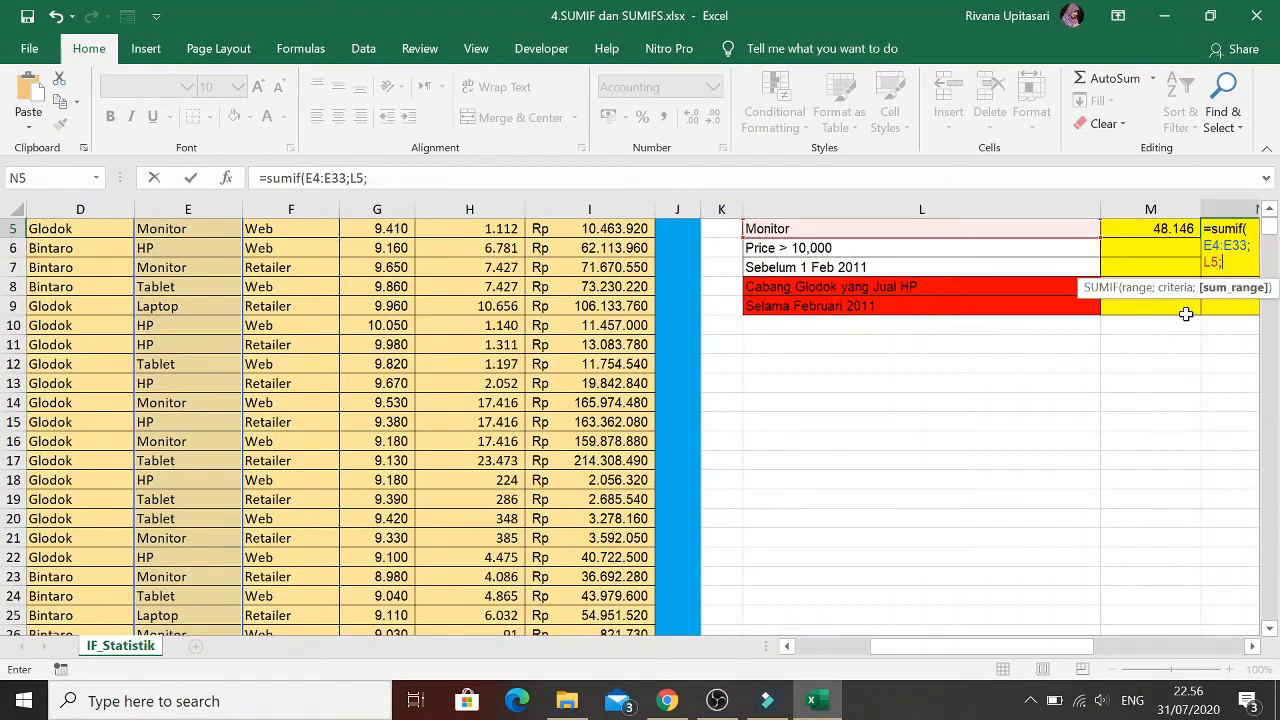
Complete the SUMIF formula in N5 with sales column I4:I33 as sum range, and commit it
key("Left")
key("Left")
key("Left")
key("Left")
key("Left")
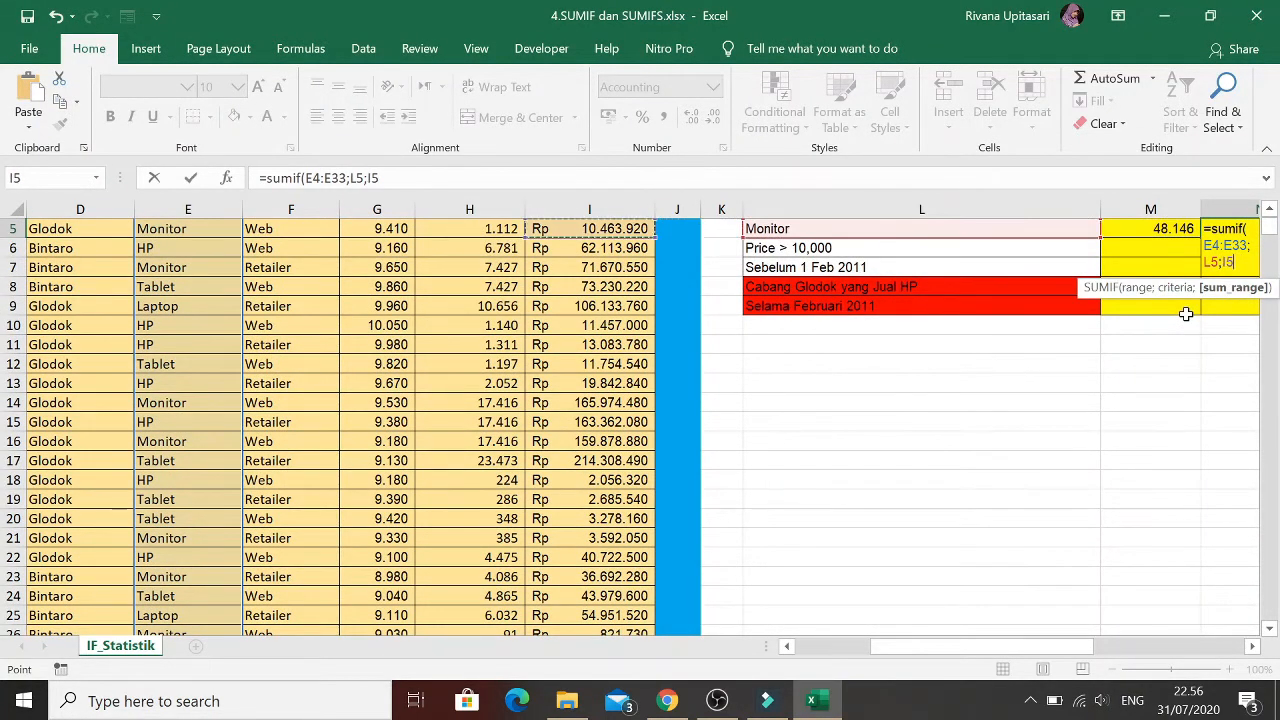
key("Up")
key("Up")
key("Down")
key("ctrl+shift+Down")
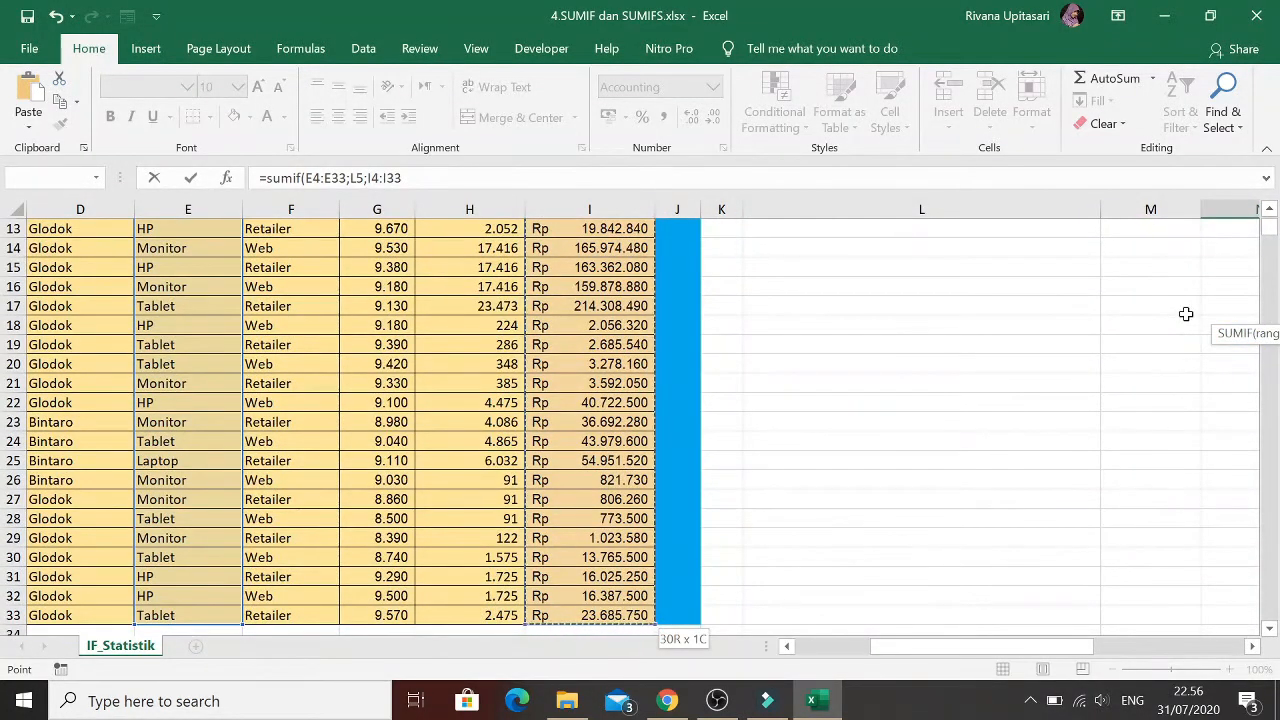
type(")")
key("ctrl+Return")
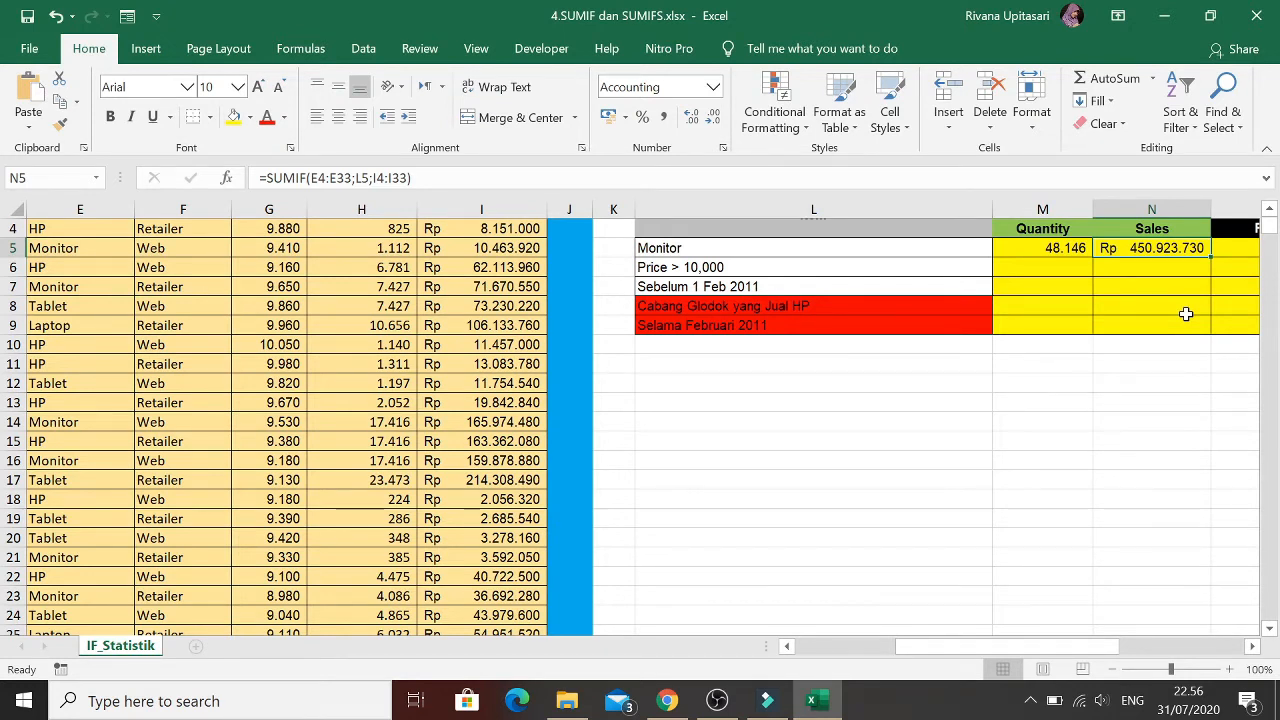
Review the Price > 10,000 item in L6 and the adjoining total Quantity and Sales cells
key("Down")
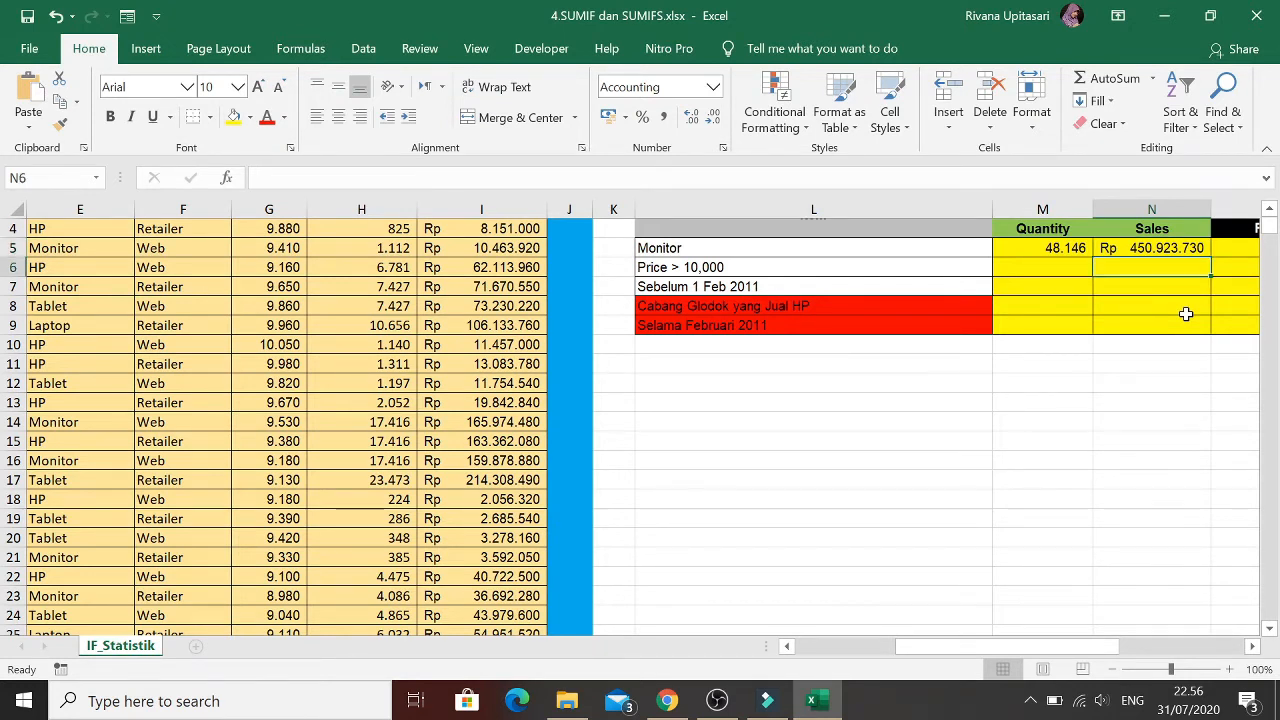
key("Left")
key("Left")
key("Right")
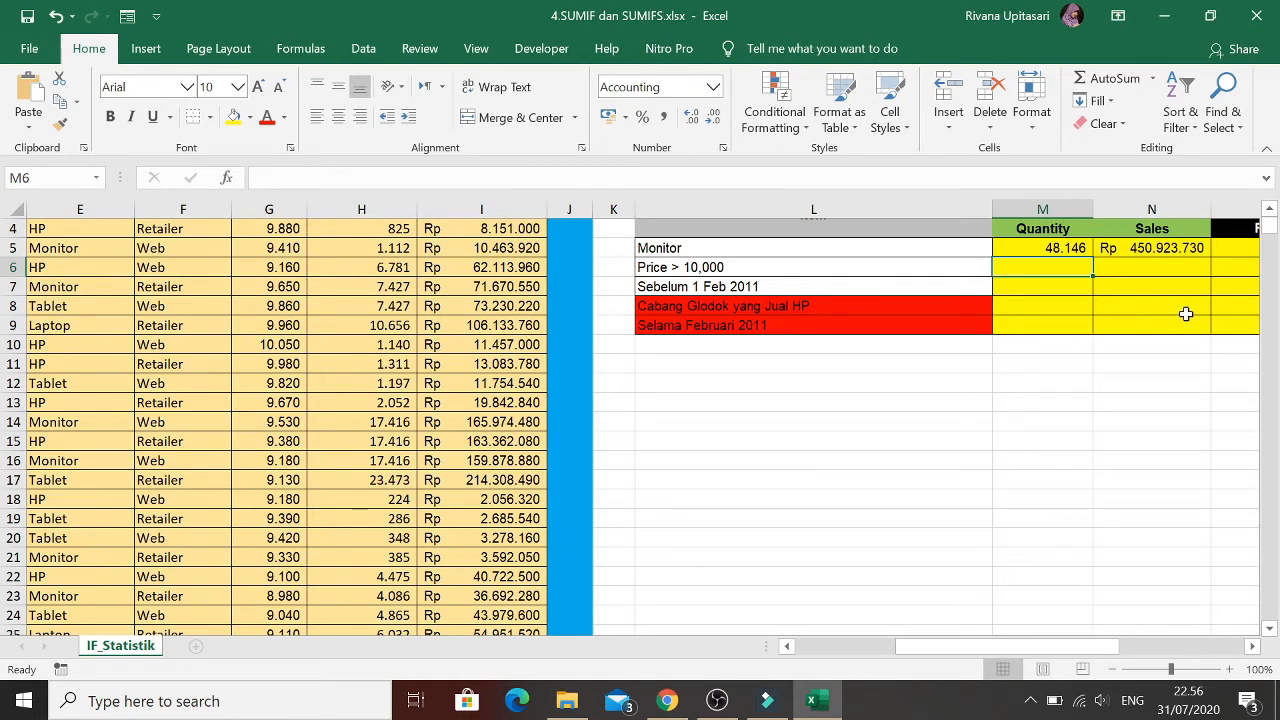
key("Left")
key("Up")
key("Up")
key("Down")
key("Down")
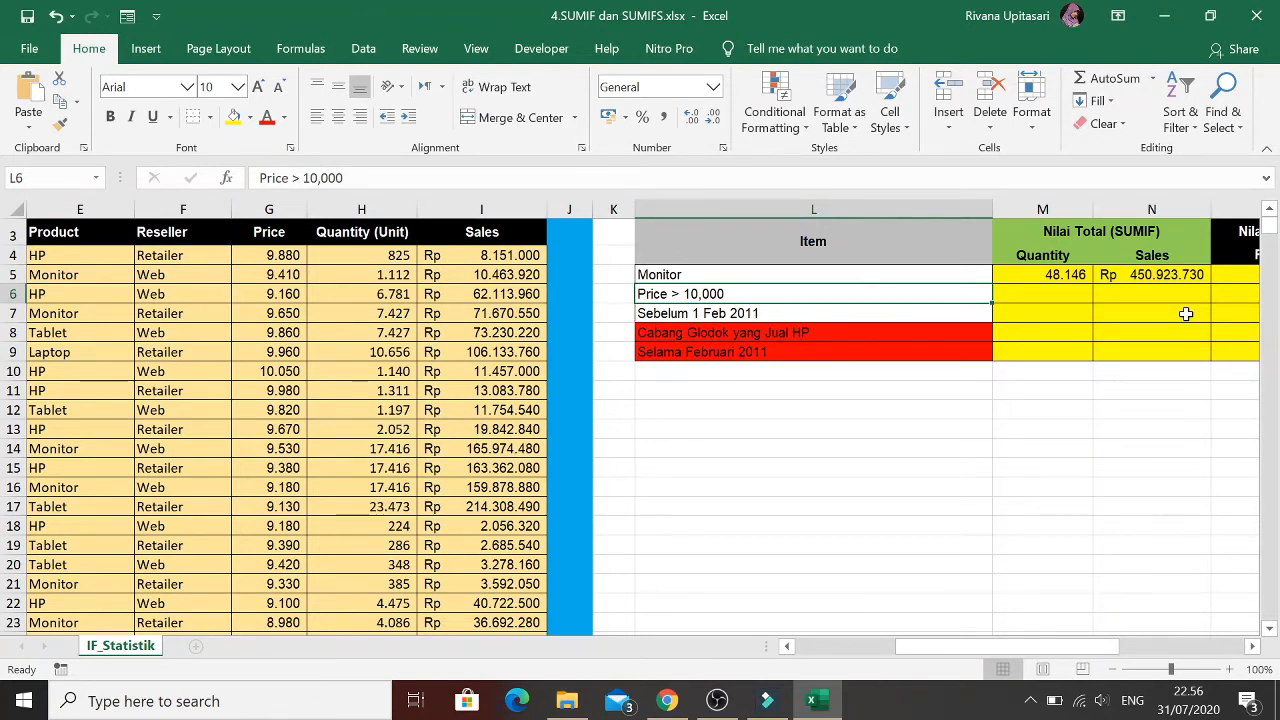
Start a SUMIF formula in the Price > 10,000 total Quantity cell M6, with the price column G4:G33 as range
key("Right")
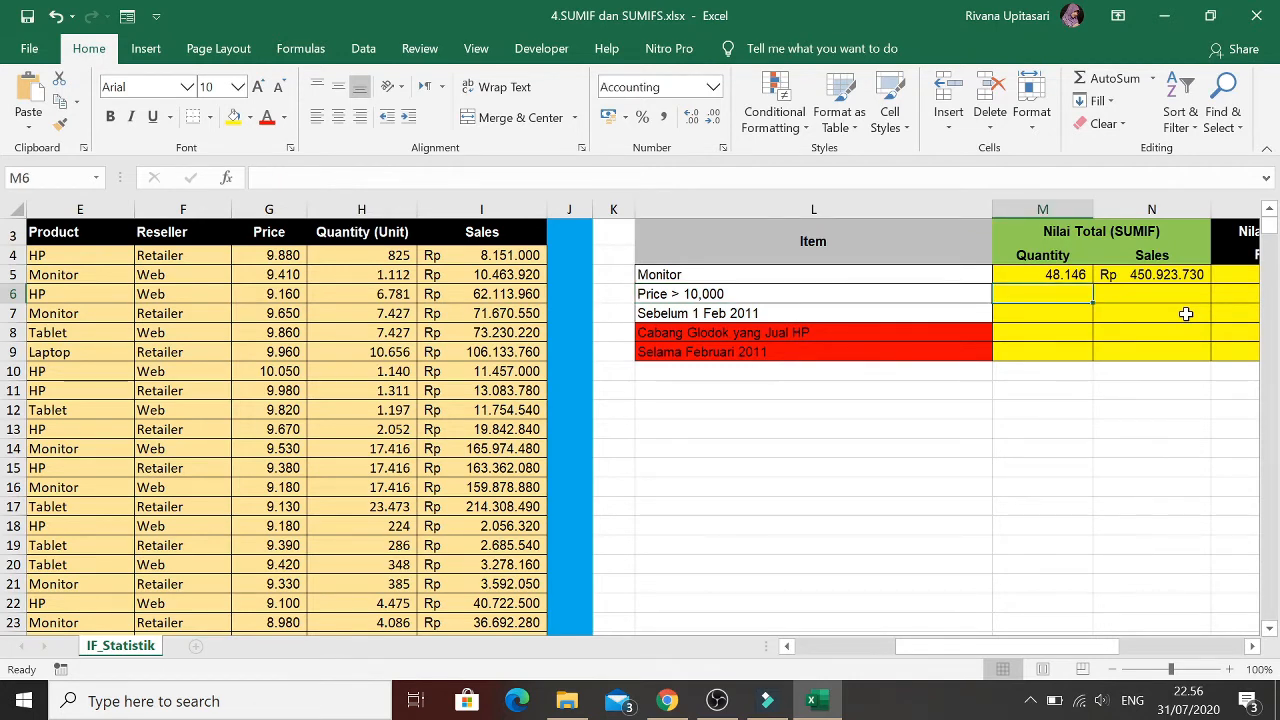
type("=")
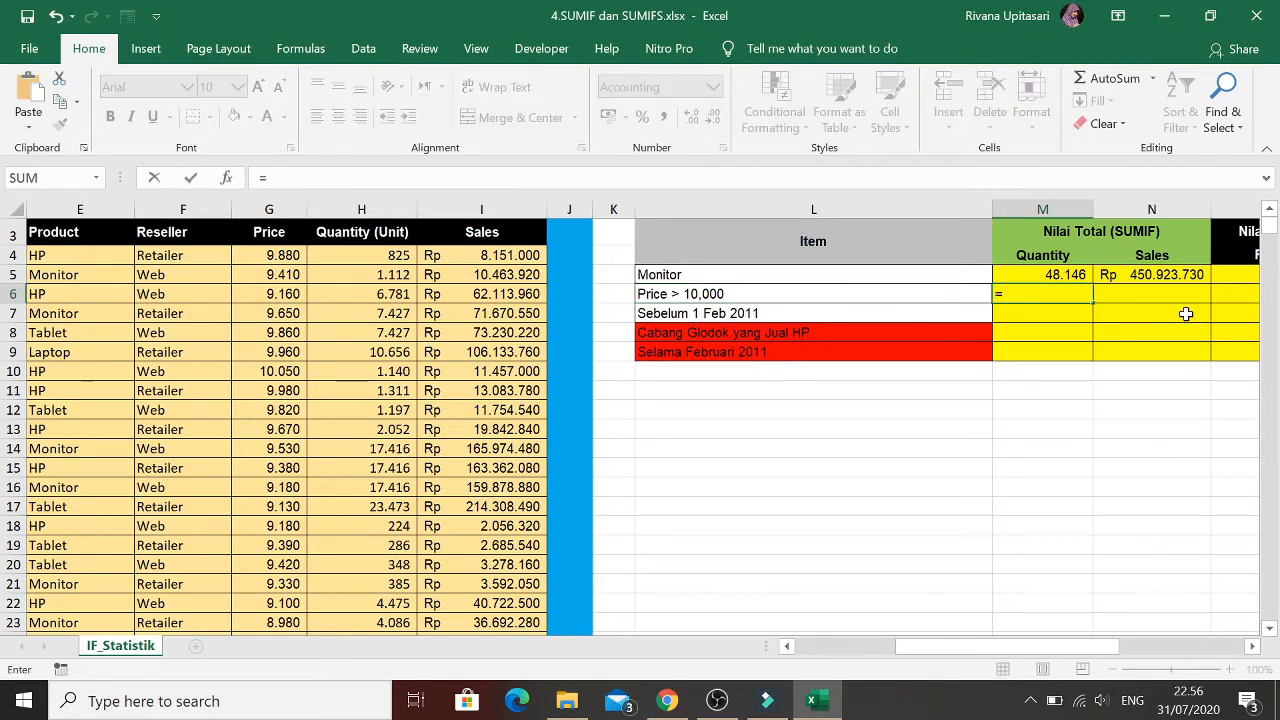
type("sumif")
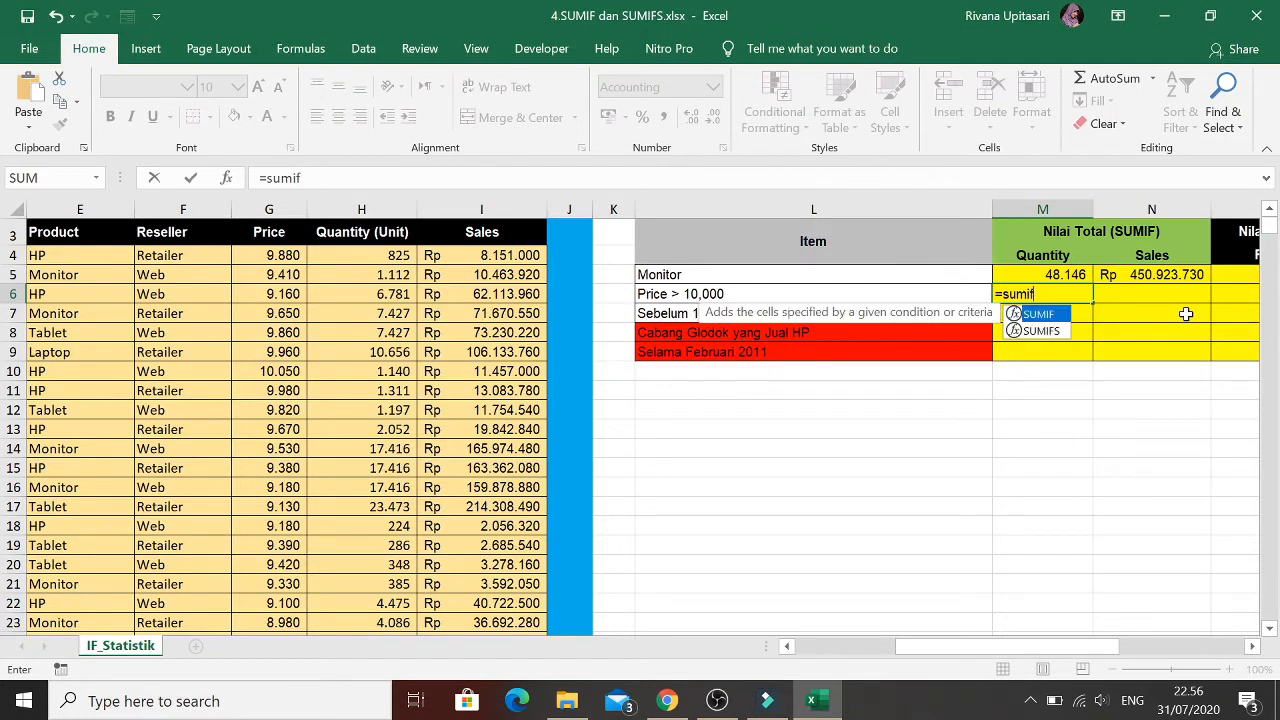
type("(")
key("Left")
key("Left")
key("Left")
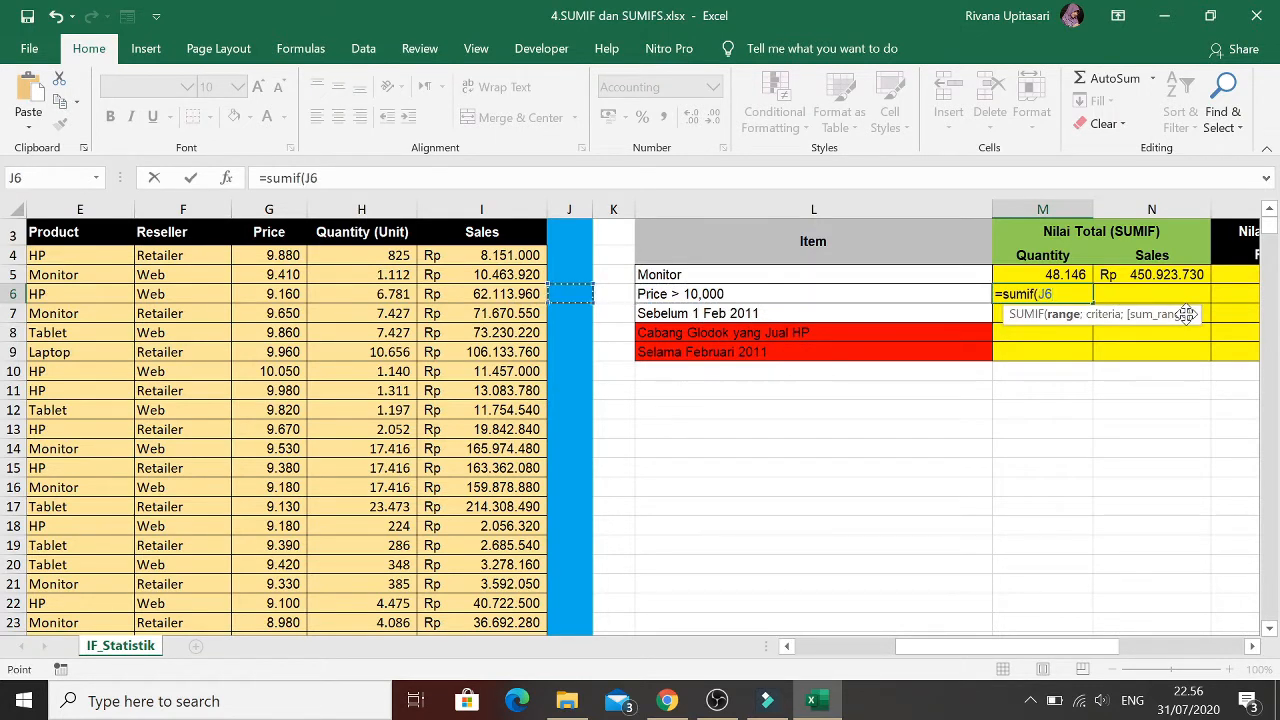
key("Left")
key("Left")
key("Left")
key("Up")
key("Up")
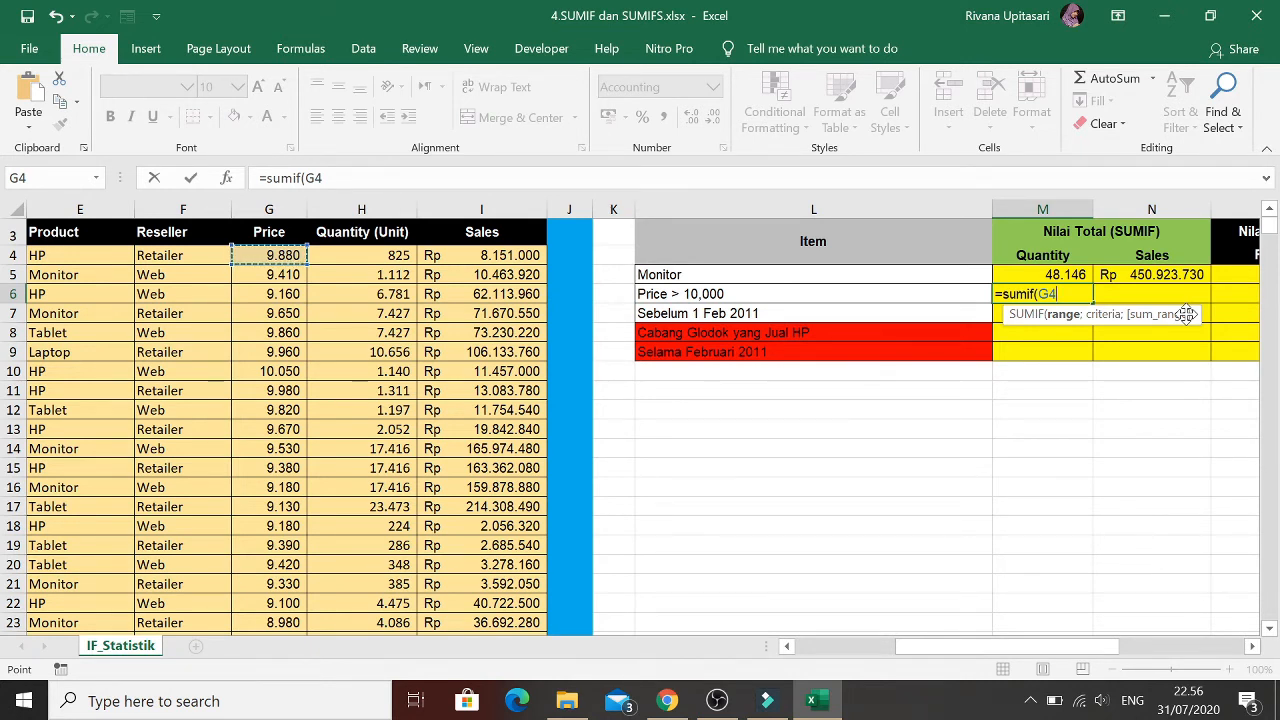
key("ctrl+shift+Down")
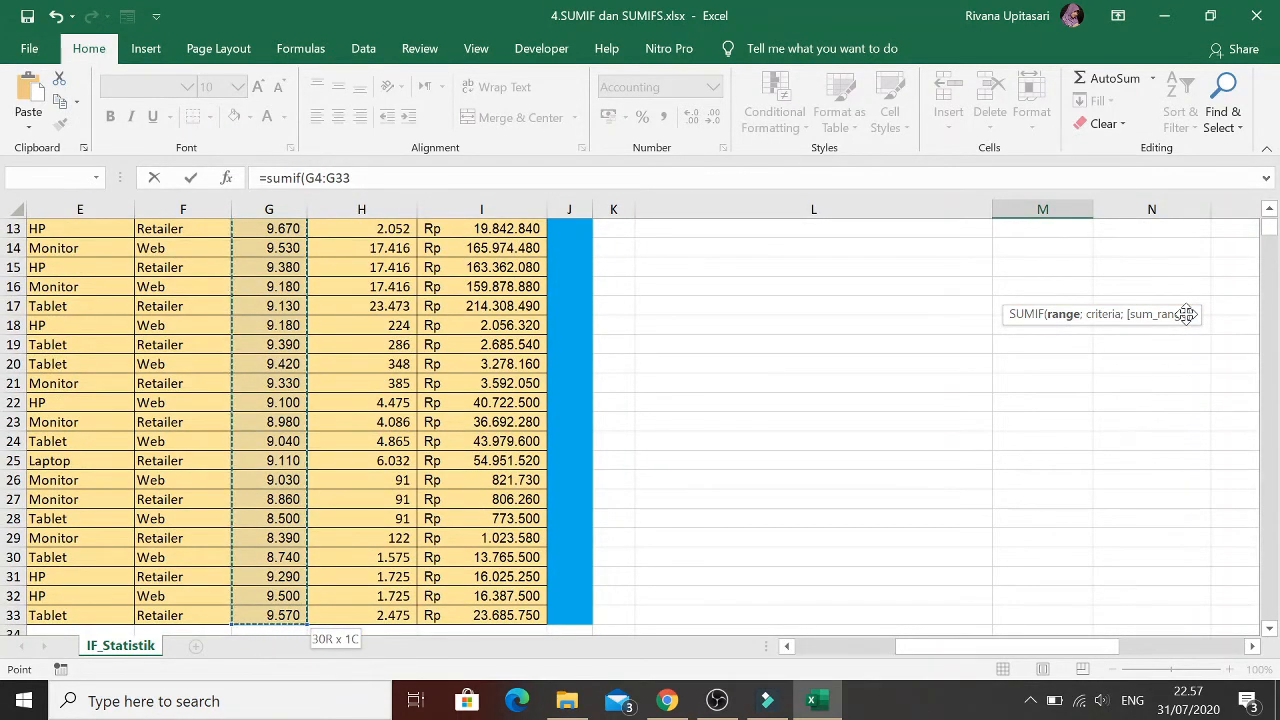
Complete the M6 SUMIF formula with criterion ">10000" and quantity column H4:H33 as sum range, and commit it
type(";")
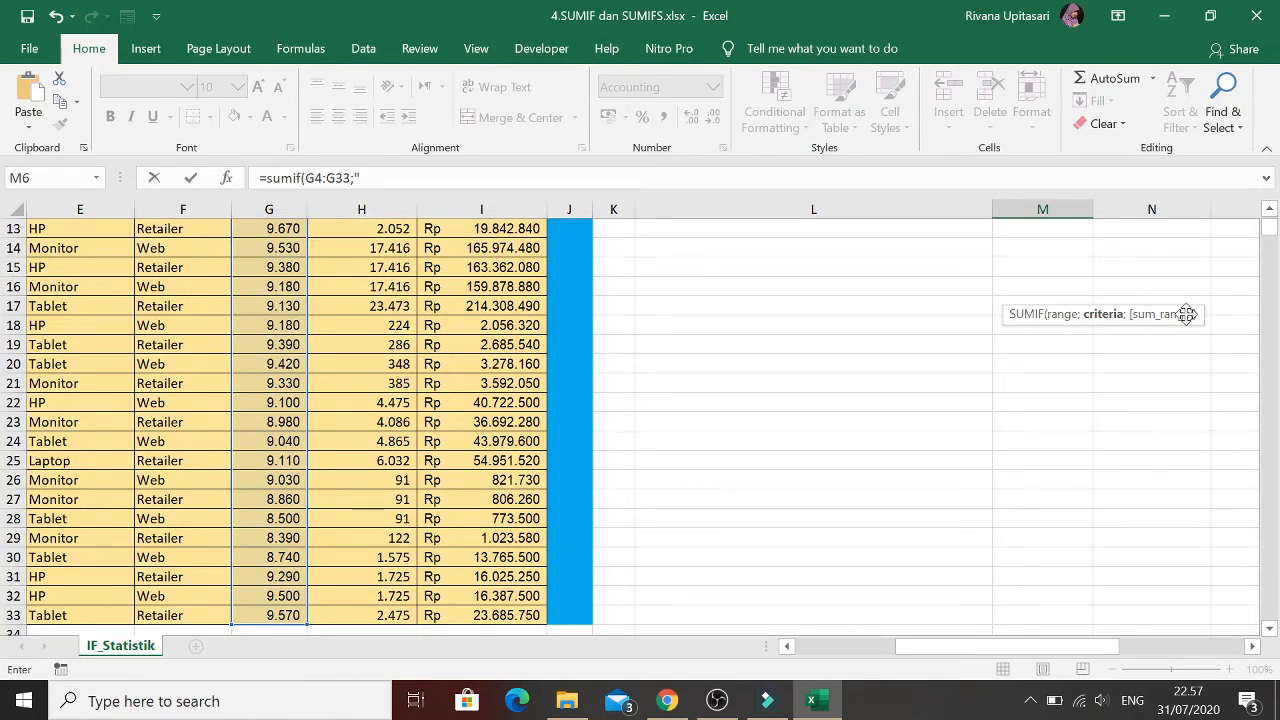
type("0000\";")
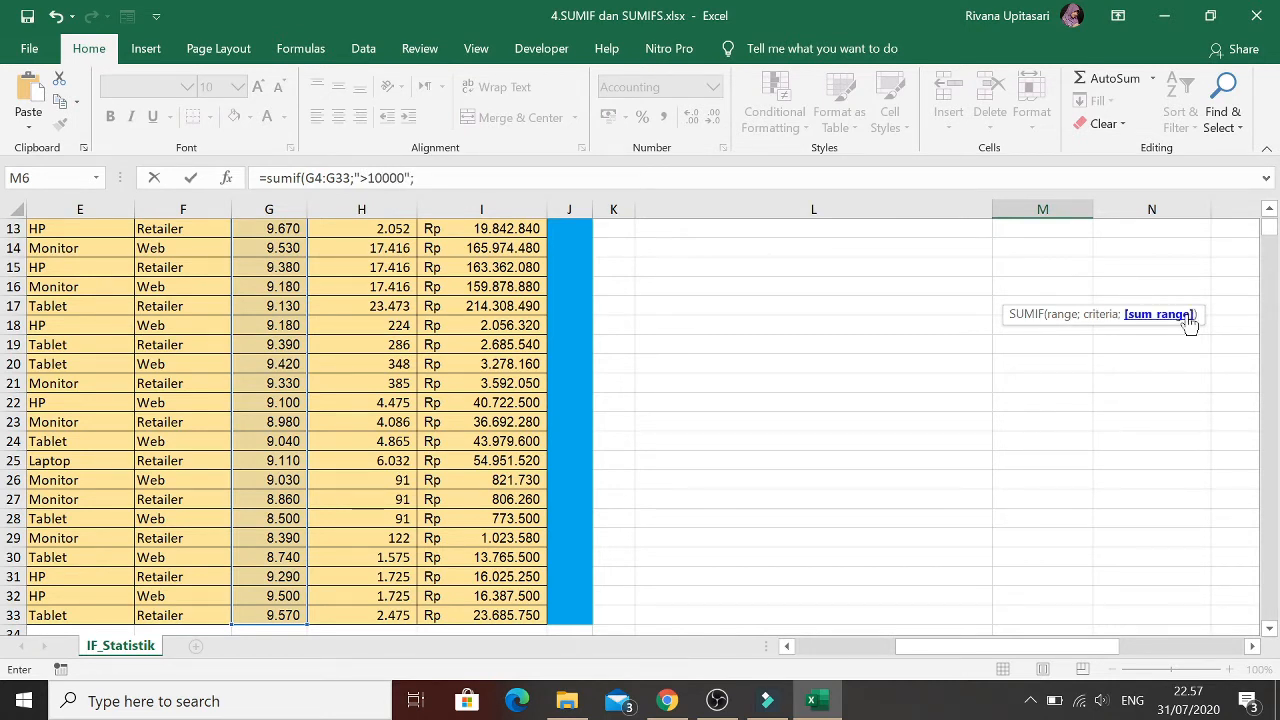
key("Left")
key("Left")
key("Left")
key("Left")
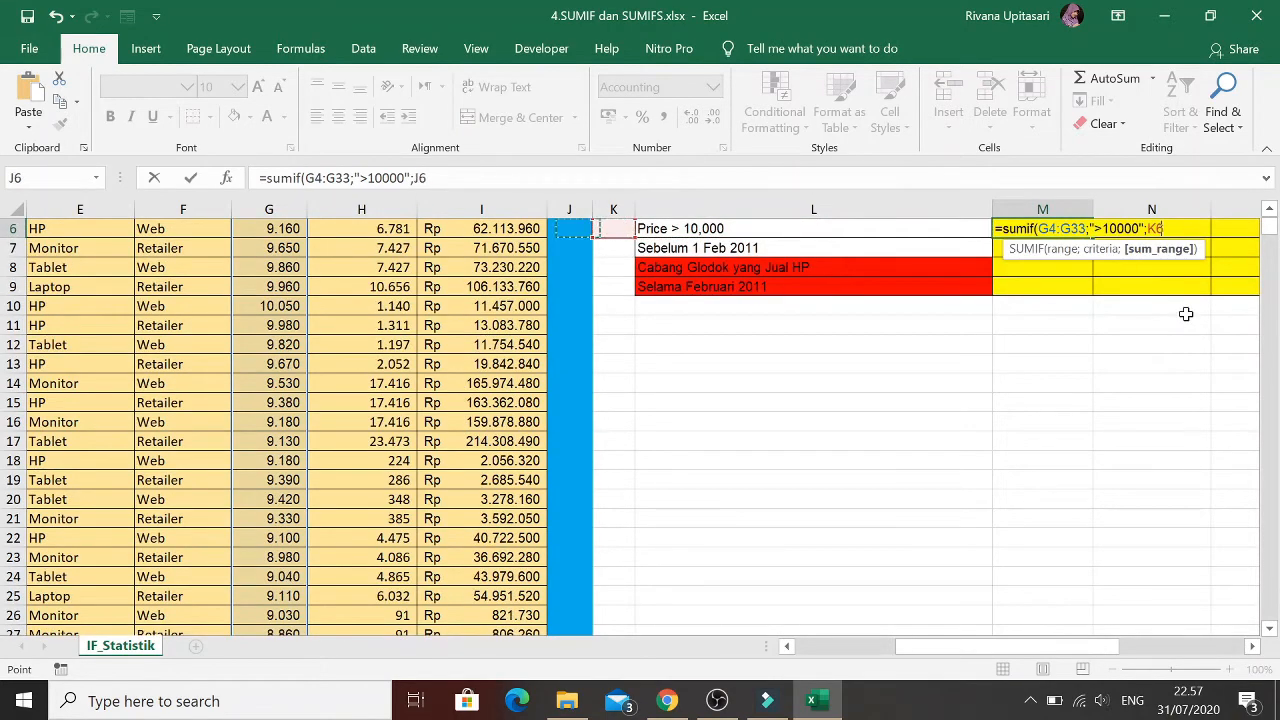
key("Left")
key("Up")
key("Up")
key("Up")
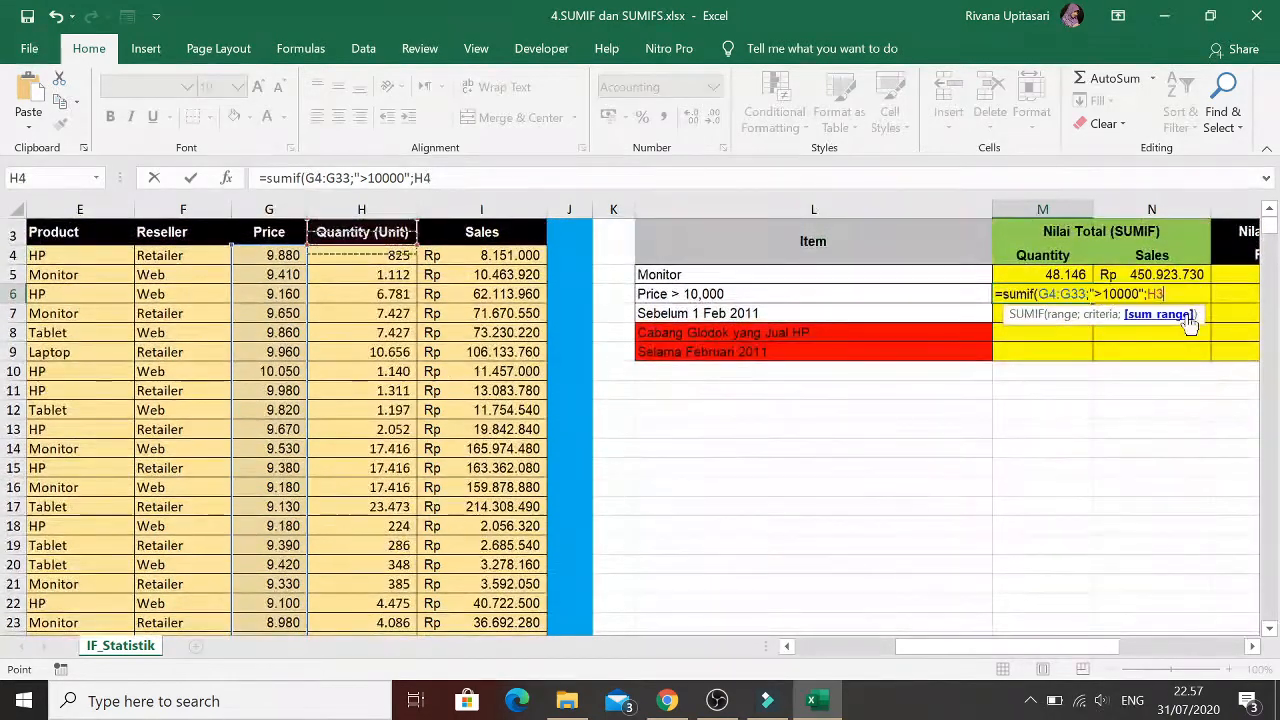
key("Down")
key("ctrl+shift+Down")
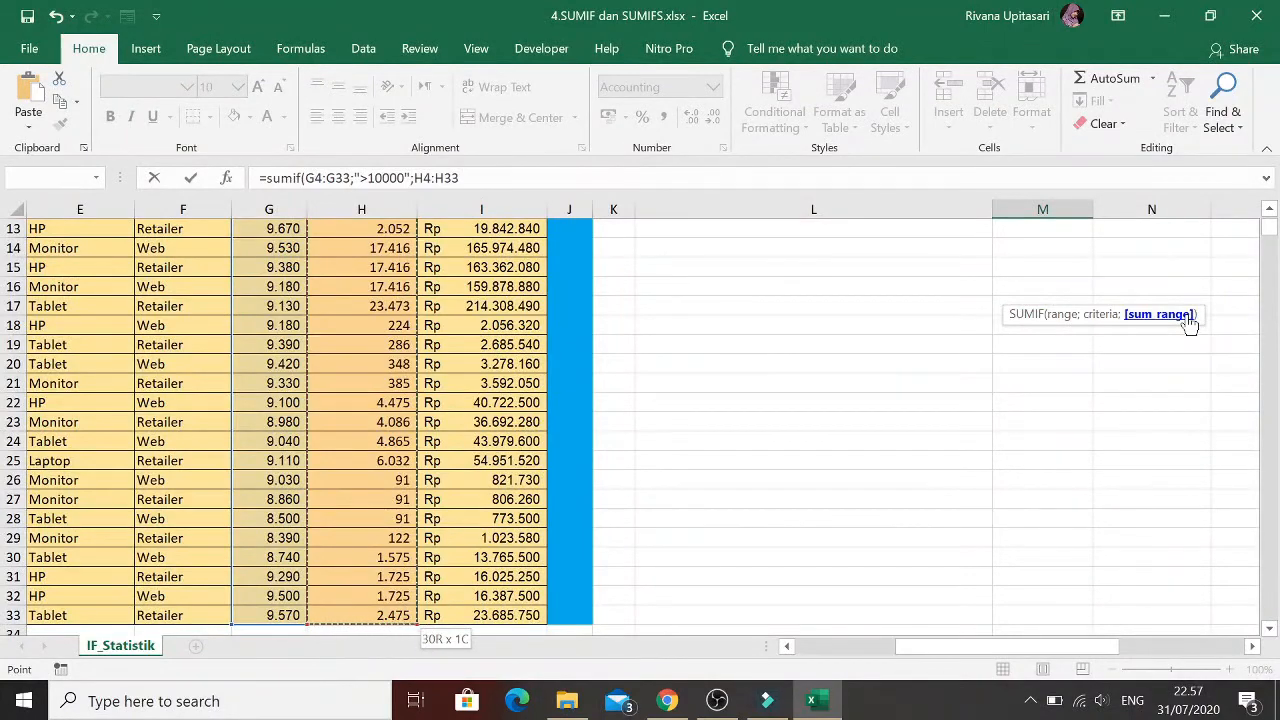
key("Return")
Review the M6 formula, and scan the Price column down to row 33 for values above 10,000
key("Up")
key("Up")
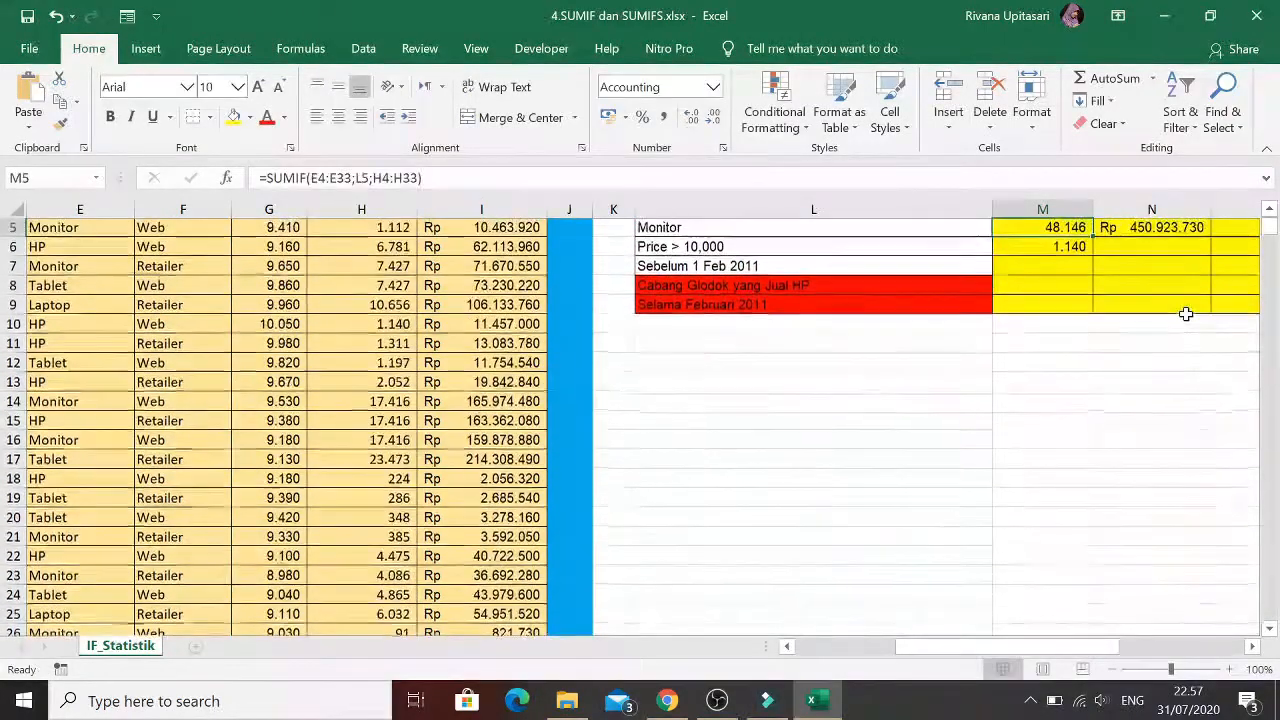
key("Down")
key("Up")
key("Down")
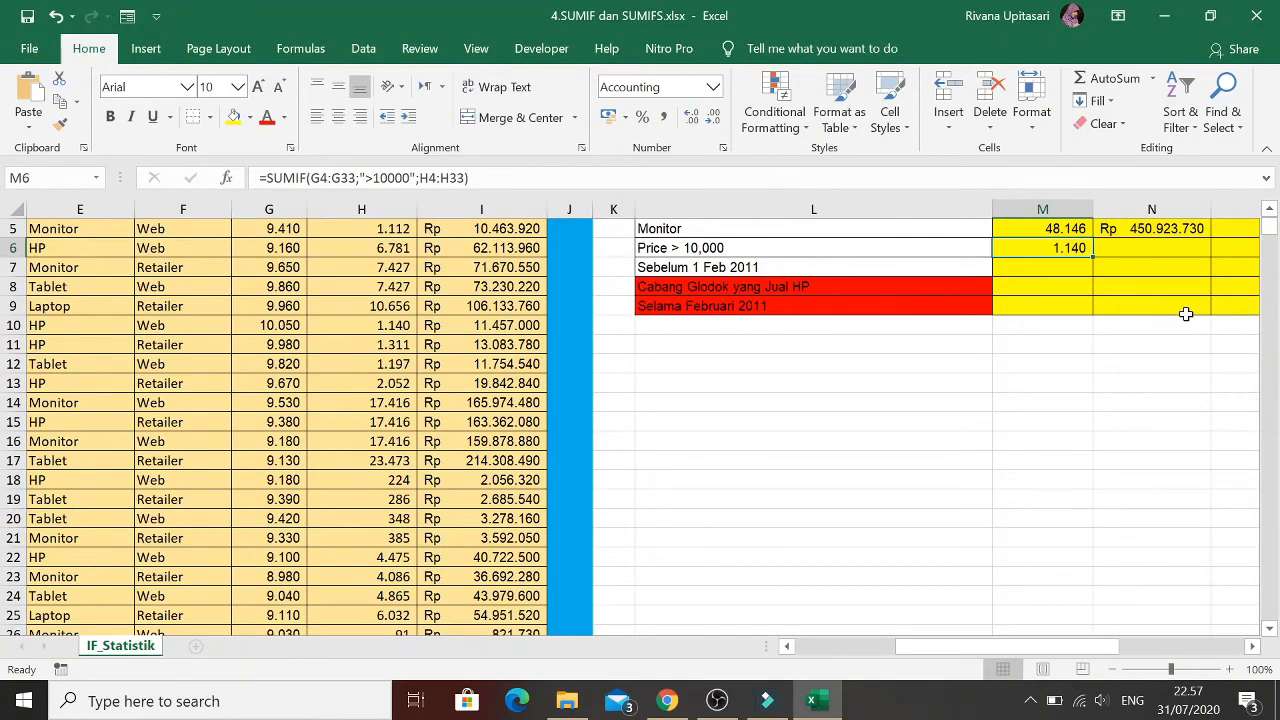
key("Left")
key("Left")
key("Left")
key("Left")
key("Left")
key("Left")
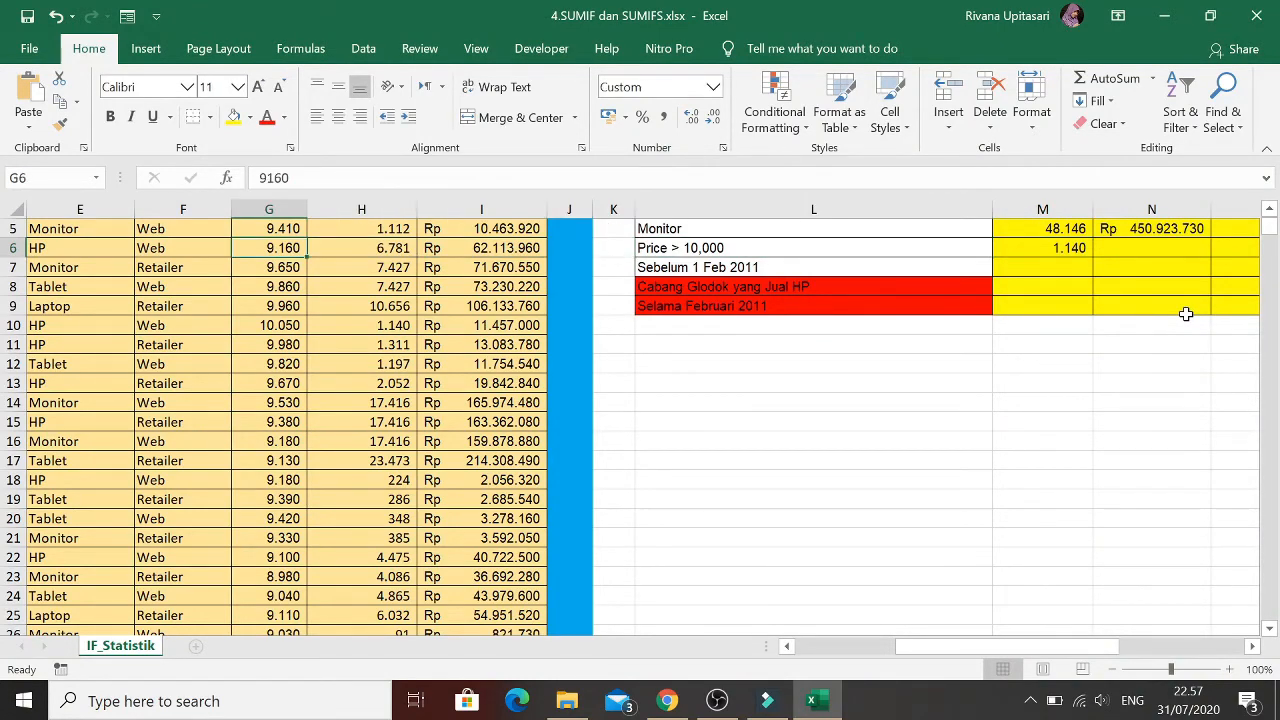
key("Up")
key("Up")
key("Up")
key("Down")
key("Down")
key("Down")
key("Down")
key("Down")
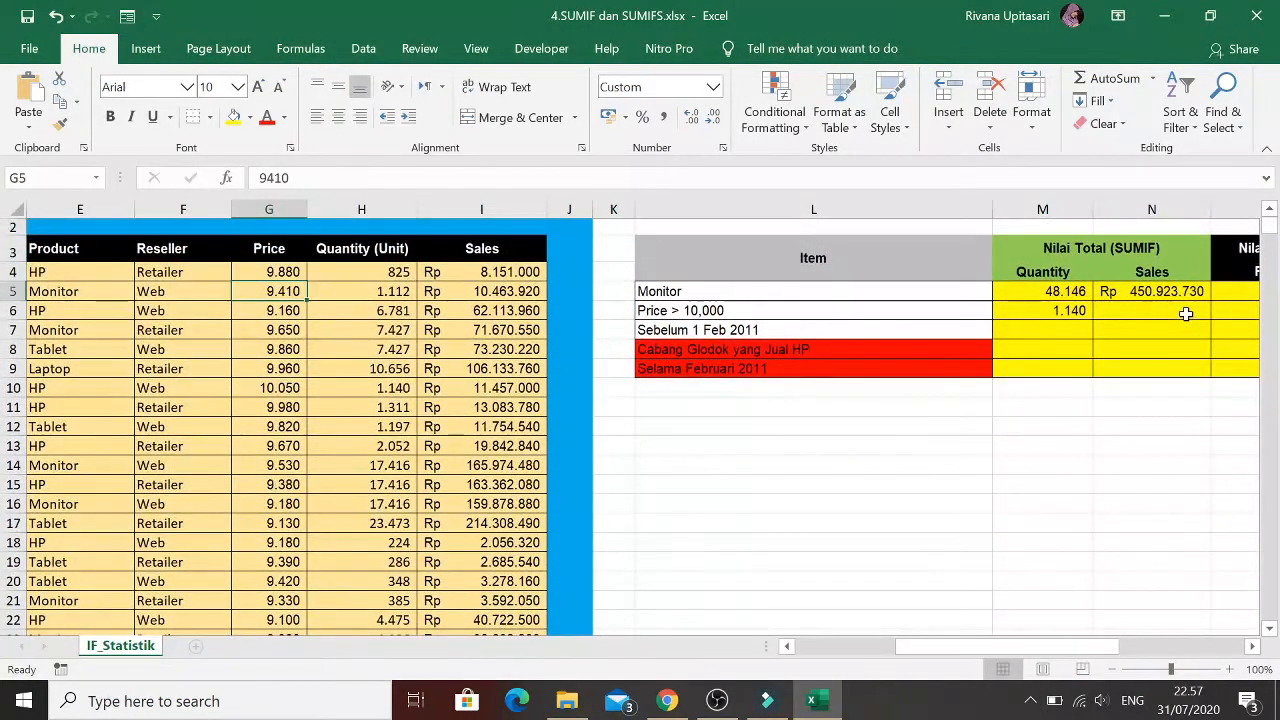
key("Down")
key("Down")
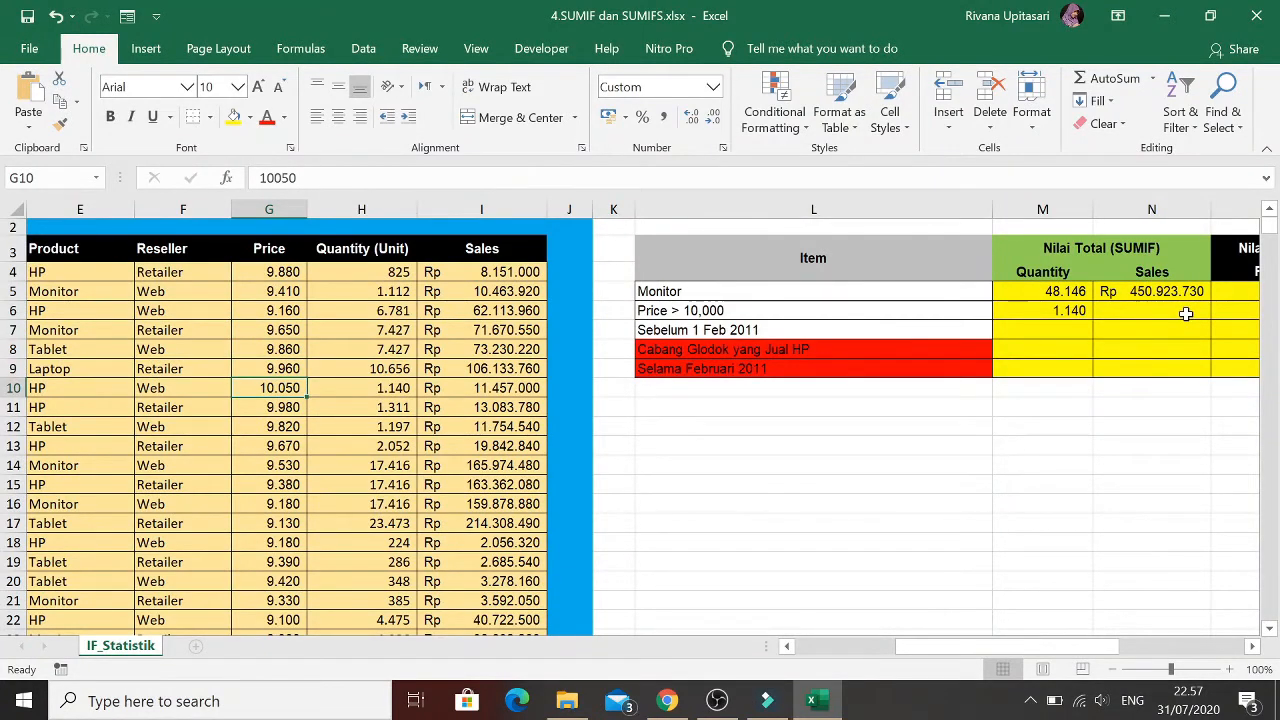
key("Down")
key("Down")
key("Down")
key("Down")
key("Down")
key("Down")
key("Down")
key("Down")
key("Down")
key("Down")
key("Down")
key("Down")
key("Down")
key("Down")
key("Down")
key("Down")
key("Down")
key("Down")
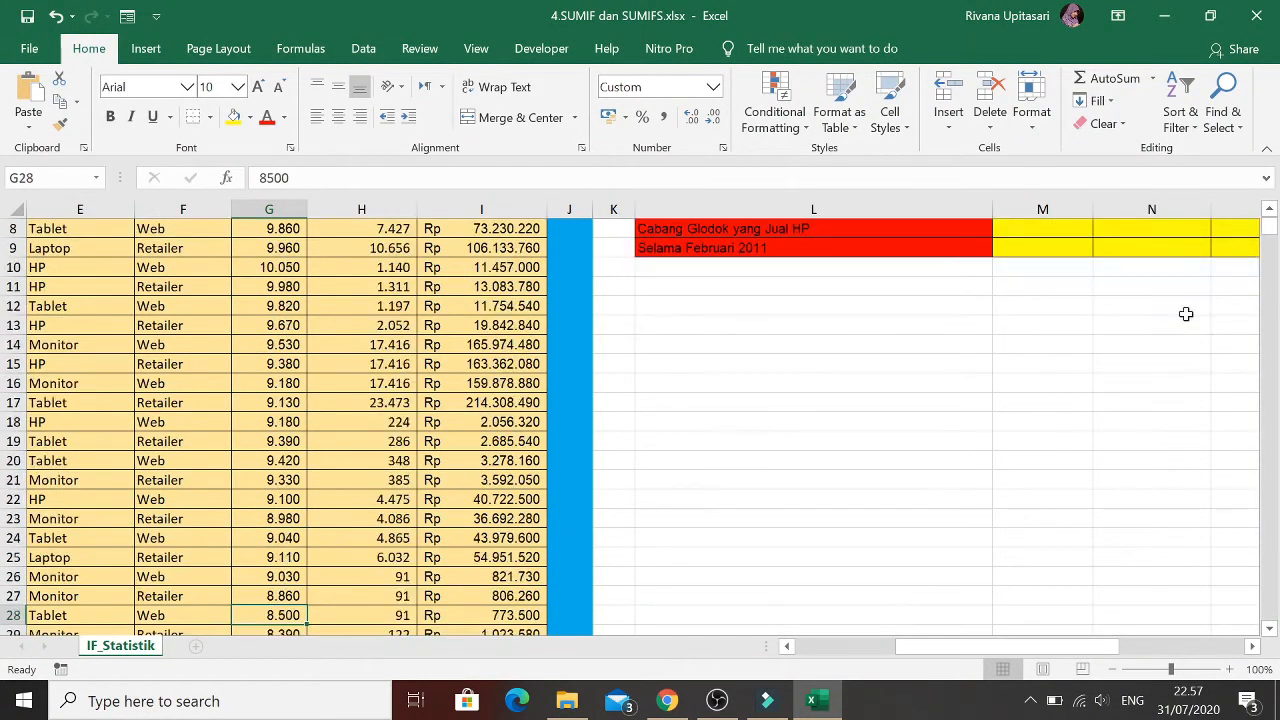
key("Down")
key("Down")
key("Down")
key("Down")
key("Down")
key("Down")
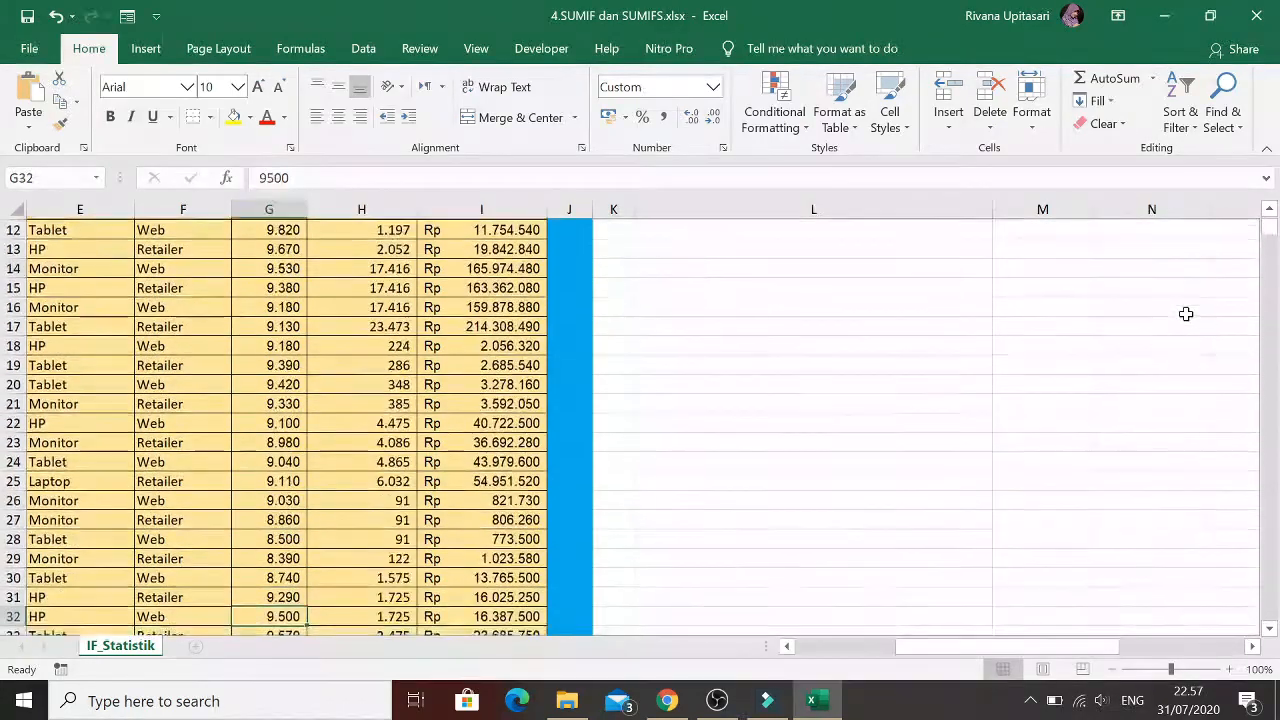
Return to the row priced above 10,000 and compare its quantity in column H with the M6 total
key("Up")
key("Up")
key("Up")
key("Up")
key("Up")
key("Up")
key("Up")
key("Up")
key("Up")
key("Up")
key("Up")
key("Up")
key("Up")
key("Up")
key("Up")
key("Up")
key("Up")
key("Up")
key("Up")
key("Up")
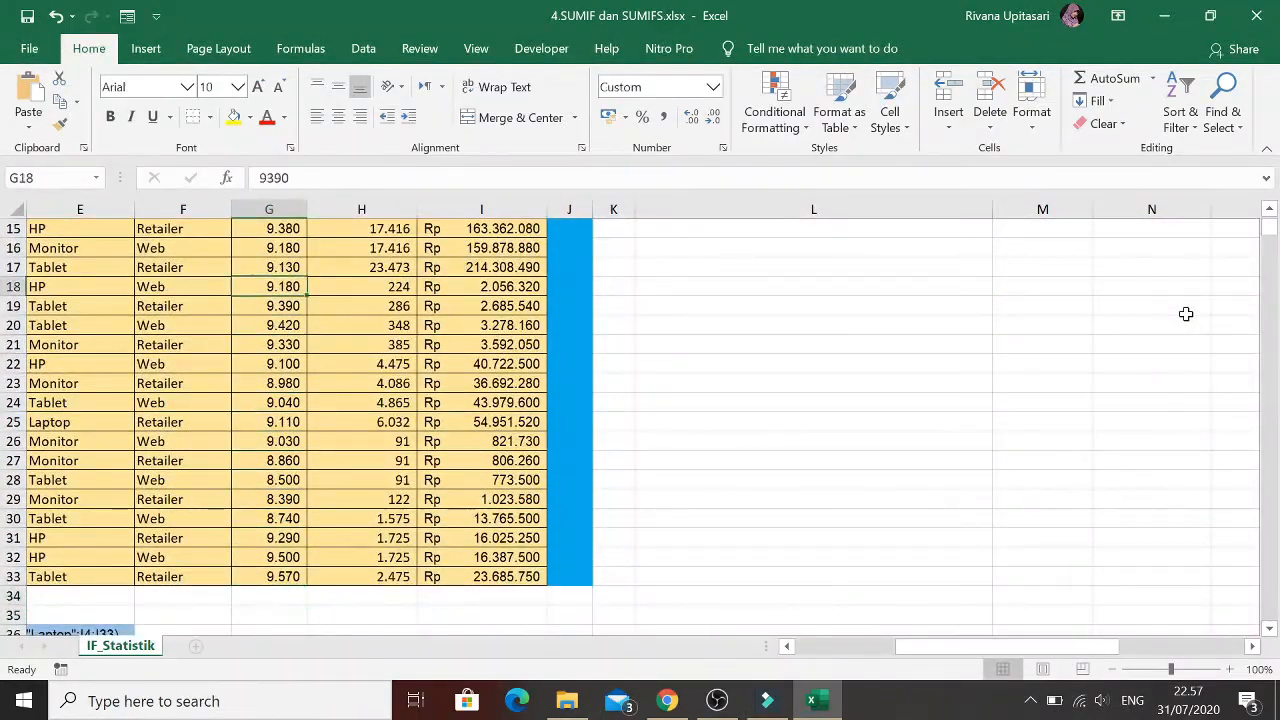
key("Up")
key("Down")
key("Down")
key("Down")
key("Down")
key("Down")
key("Down")
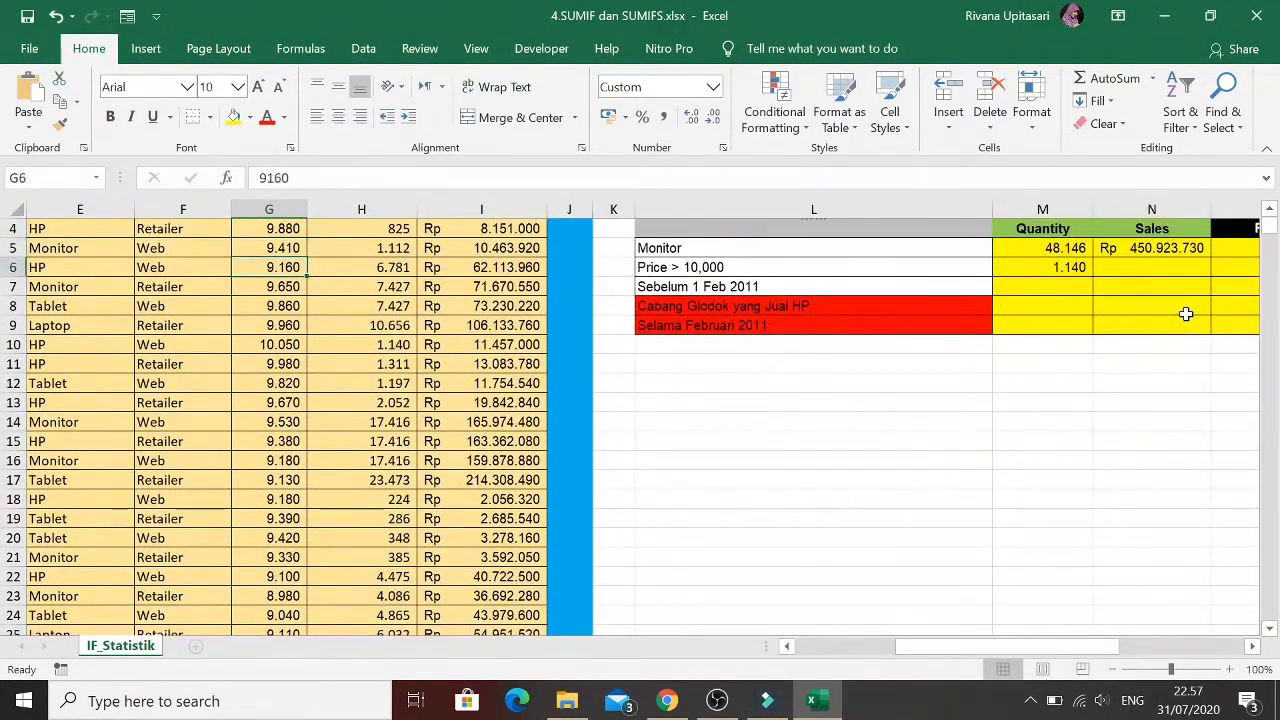
key("Right")
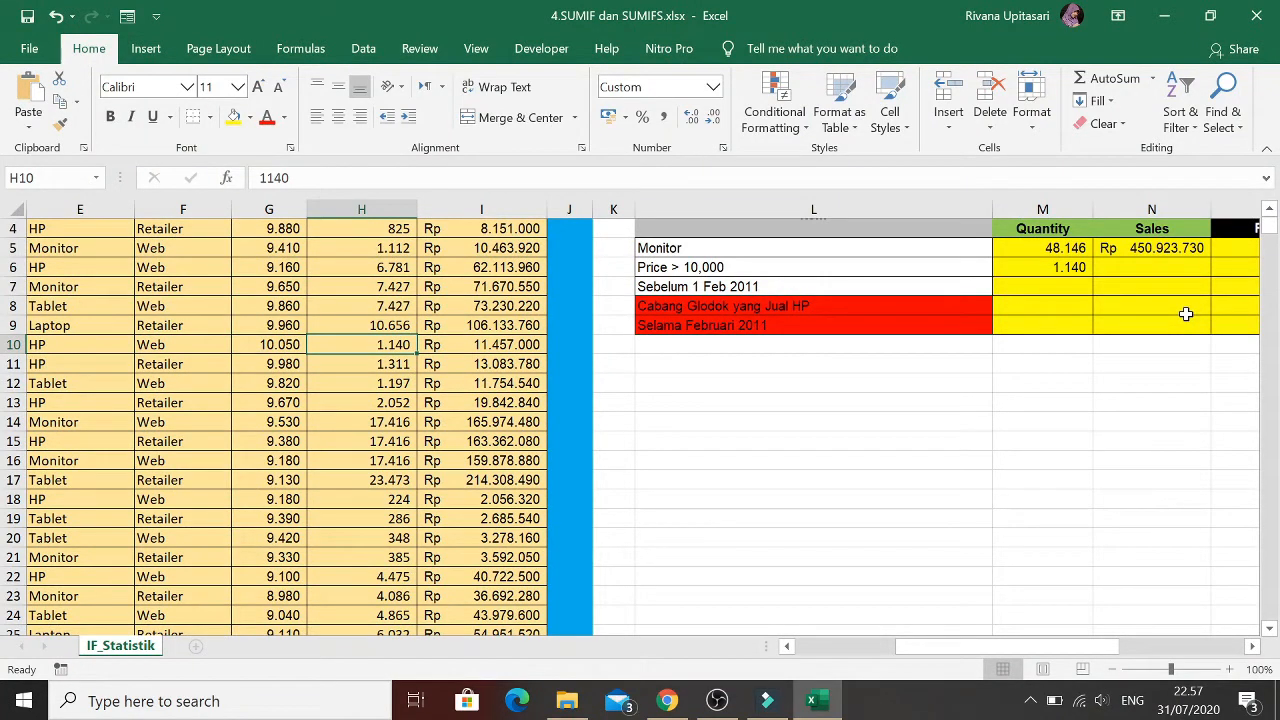
Start a SUMIF formula in the Price > 10,000 total Sales cell N6, with the price column G4:G33 as range
key("Right")
key("Right")
key("Right")
key("Right")
key("Right")
key("Right")
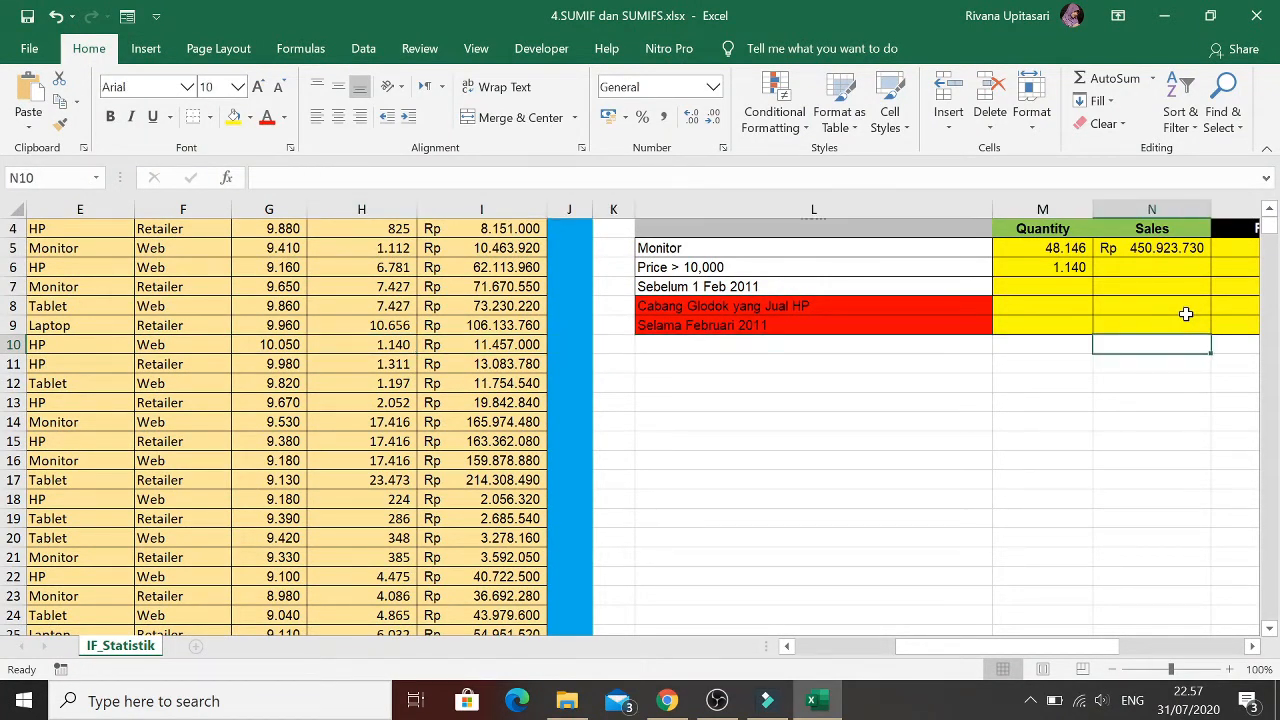
key("Up")
key("Up")
key("Up")
key("Up")
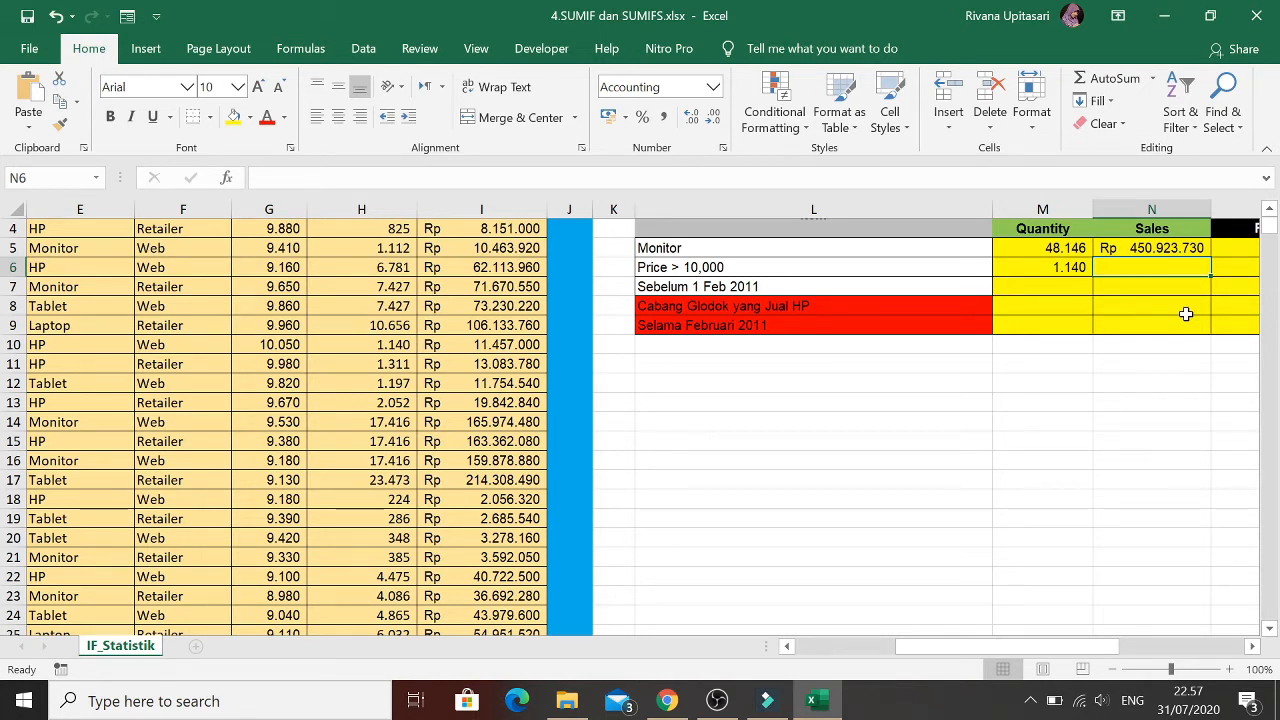
type("=")
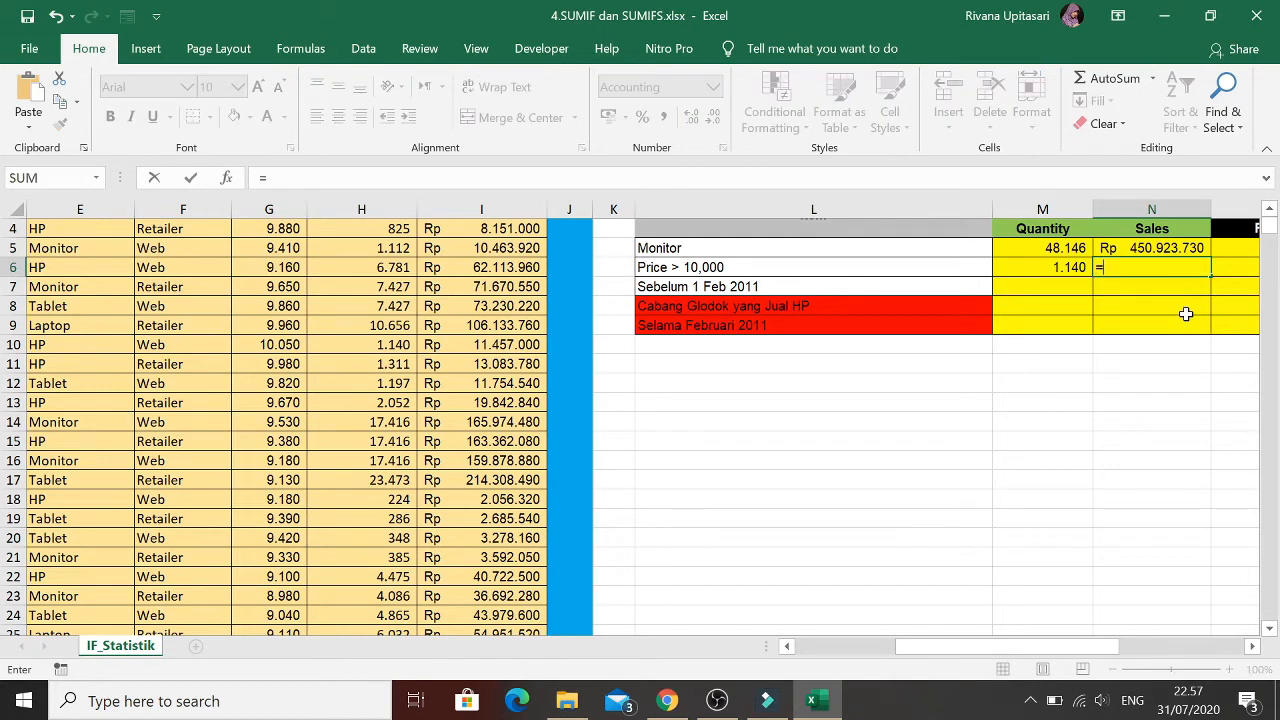
type("sum")
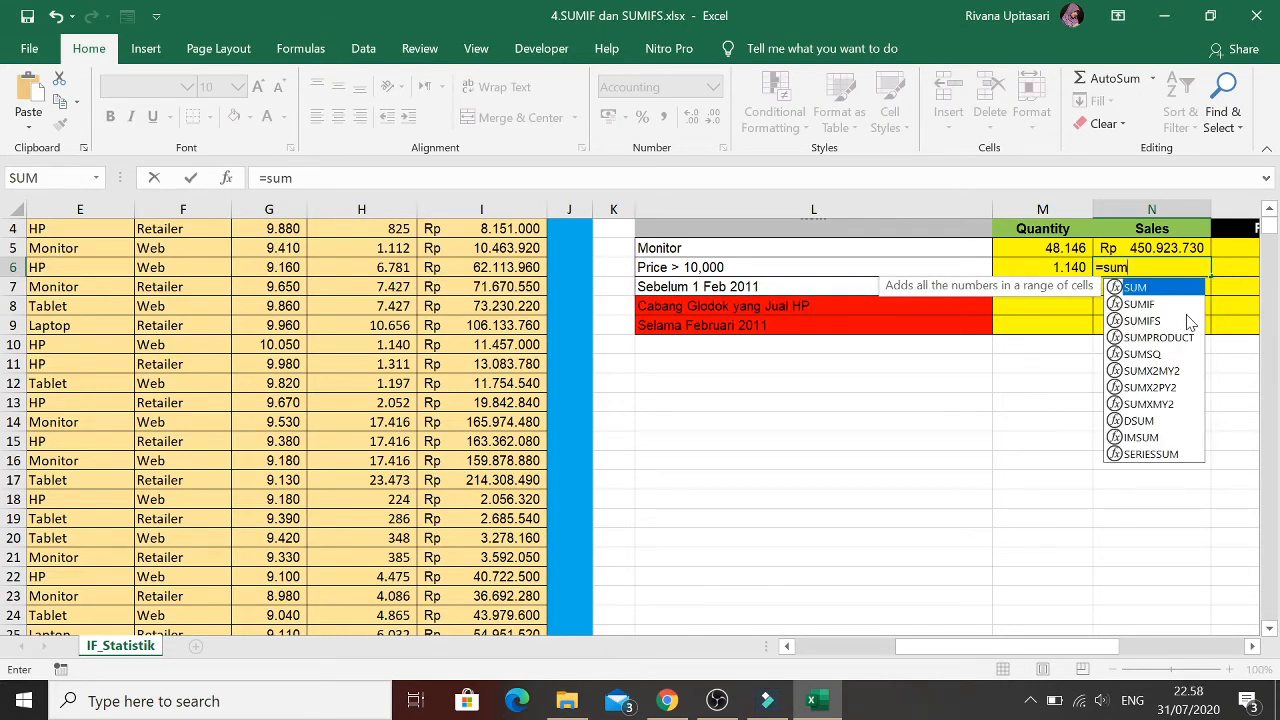
type("if(")
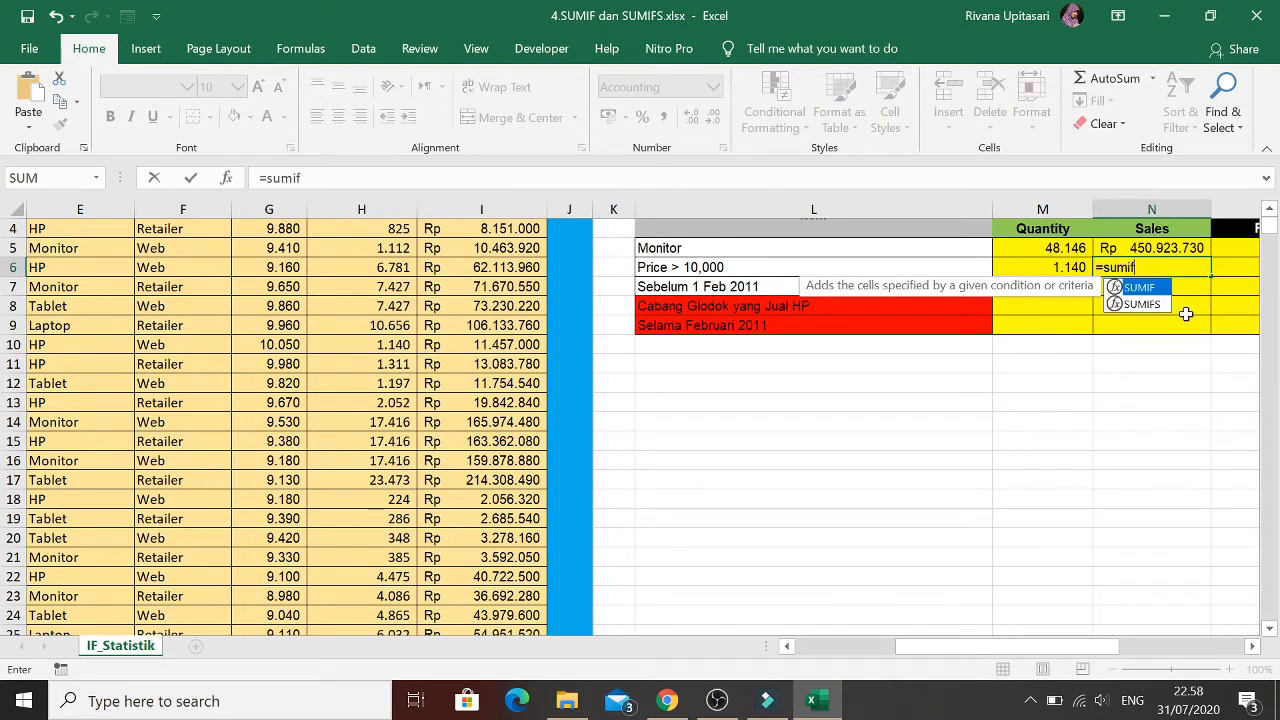
key("Left")
key("Left")
key("Left")
key("Left")
key("Left")
key("Left")
key("Left")
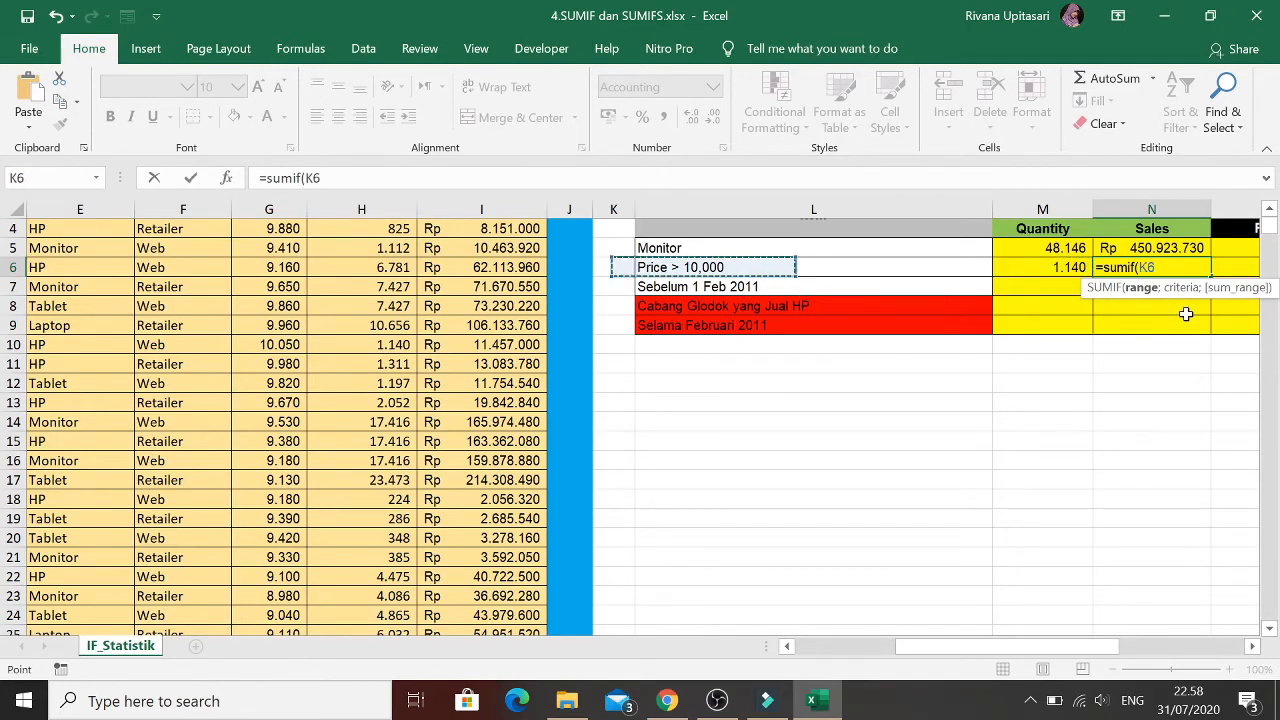
key("Up")
key("Up")
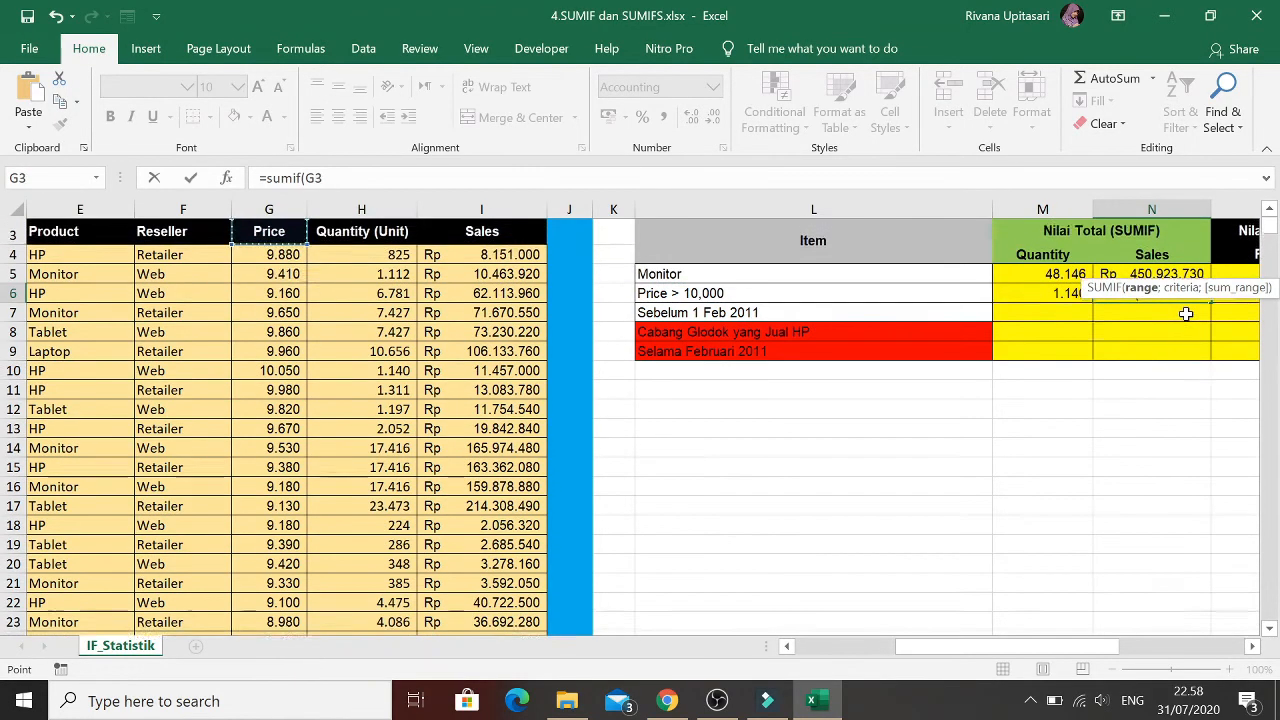
key("ctrl+shift+Down")
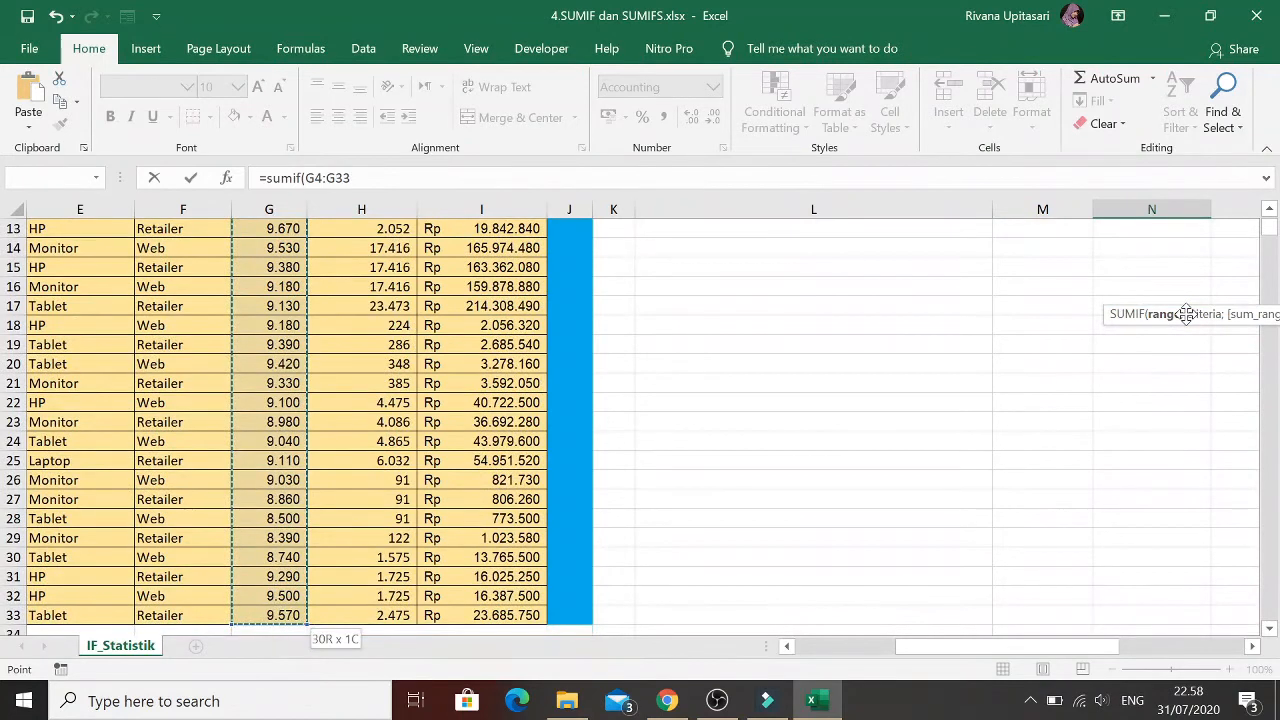
Complete the N6 SUMIF formula with criterion ">10000" and sales column I4:I33 as sum range, and commit it
type(";")
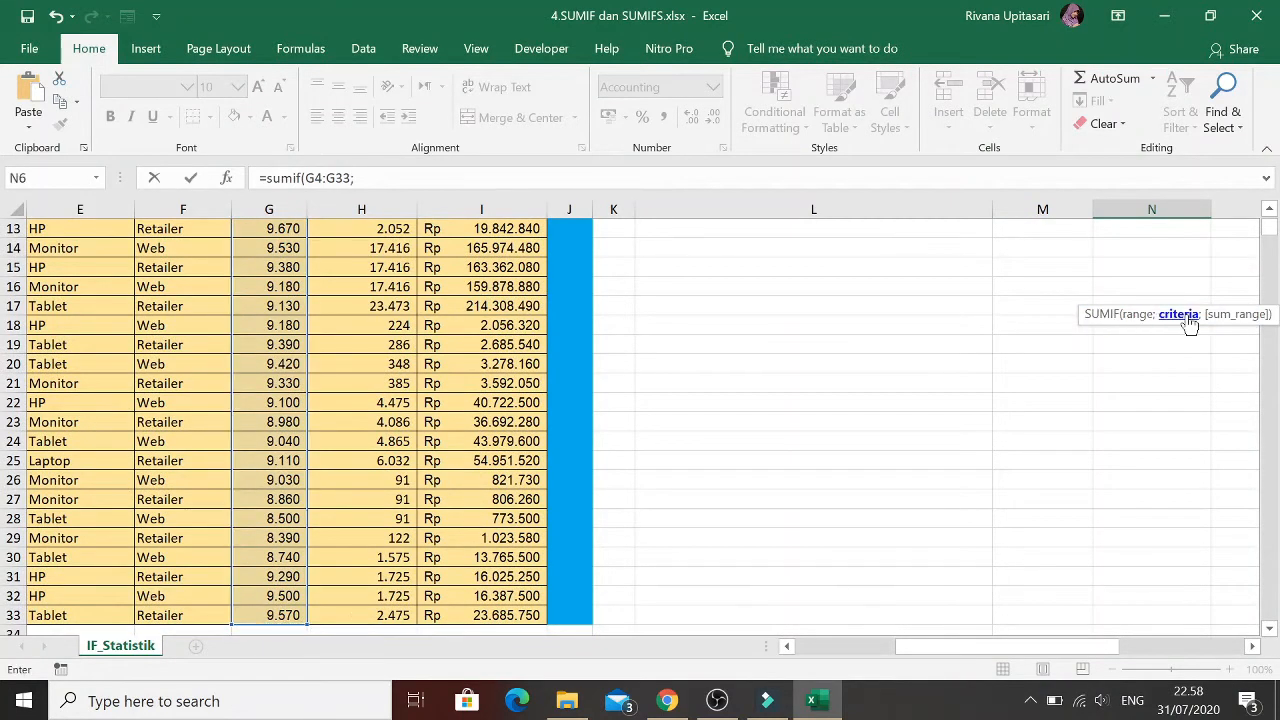
type("\">10000\";")
key("Up")
key("Left")
key("Left")
key("Left")
key("Left")
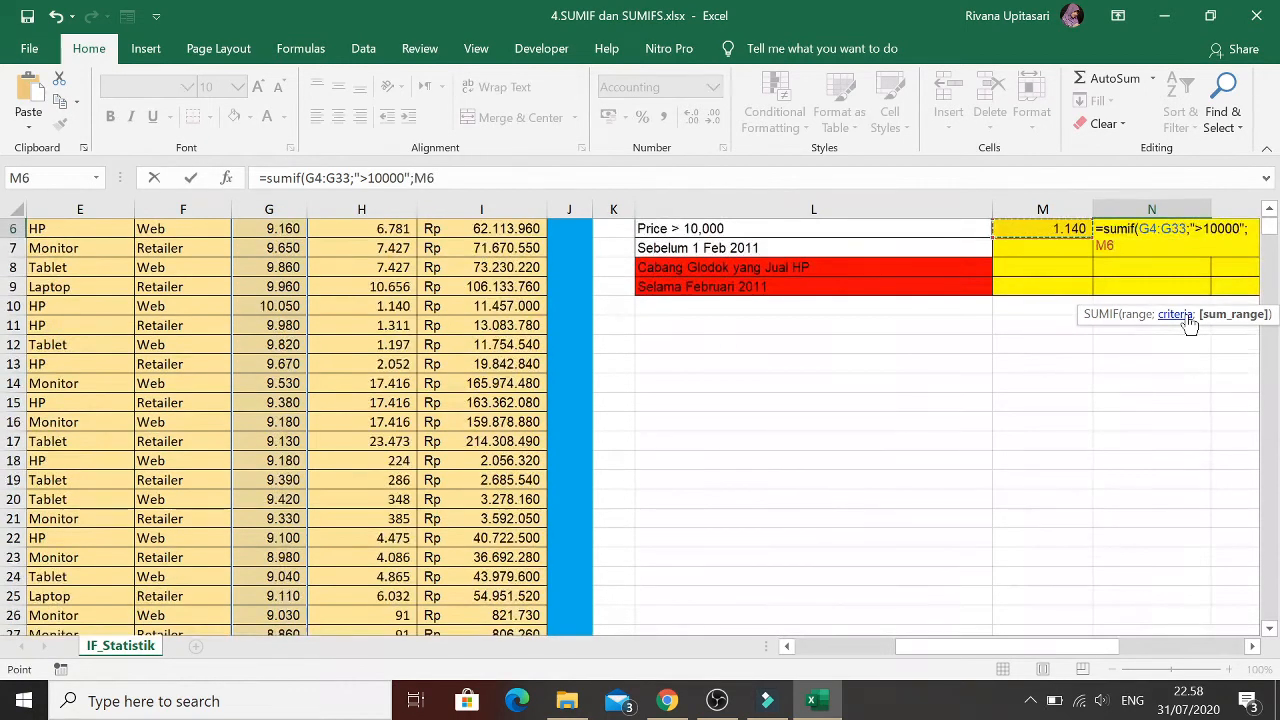
key("Left")
key("Up")
key("Up")
key("Up")
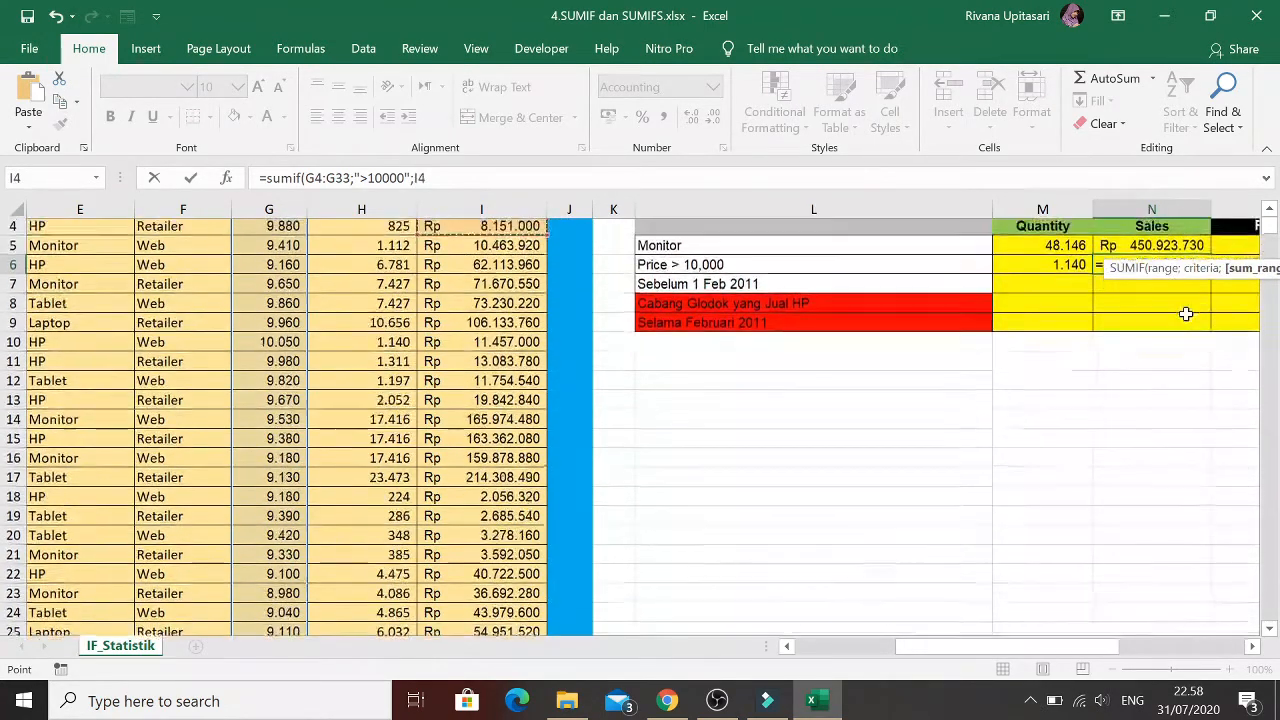
key("Down")
key("Down")
key("ctrl+shift+Down")
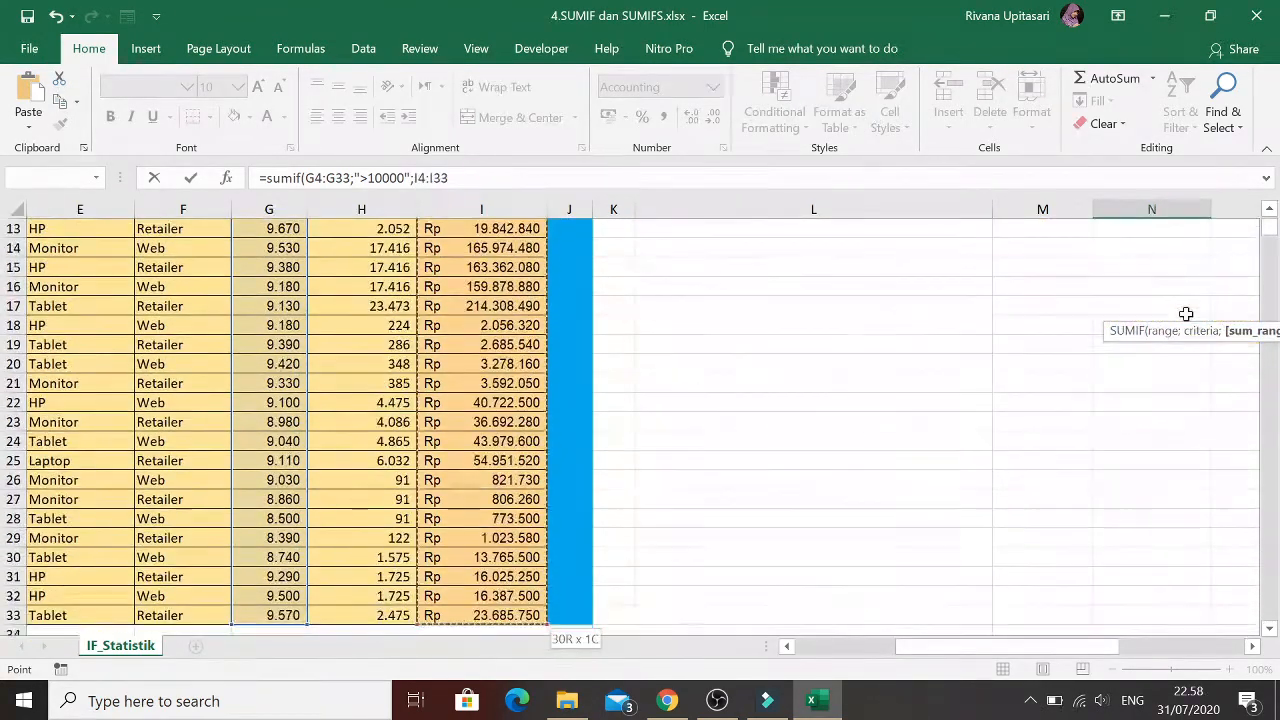
key("ctrl+Return")
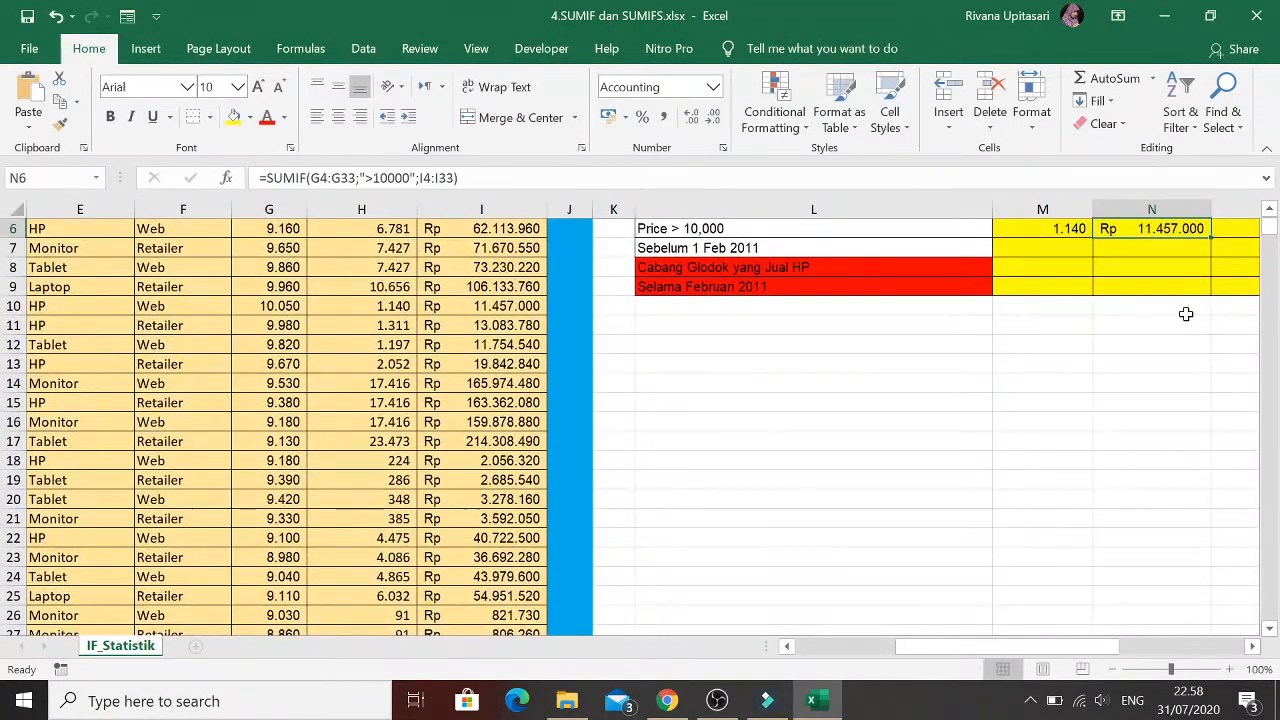
Compare the N6 total with the Sales value in column I of the row priced above 10,000
scroll(1186, 314, "up", 1)
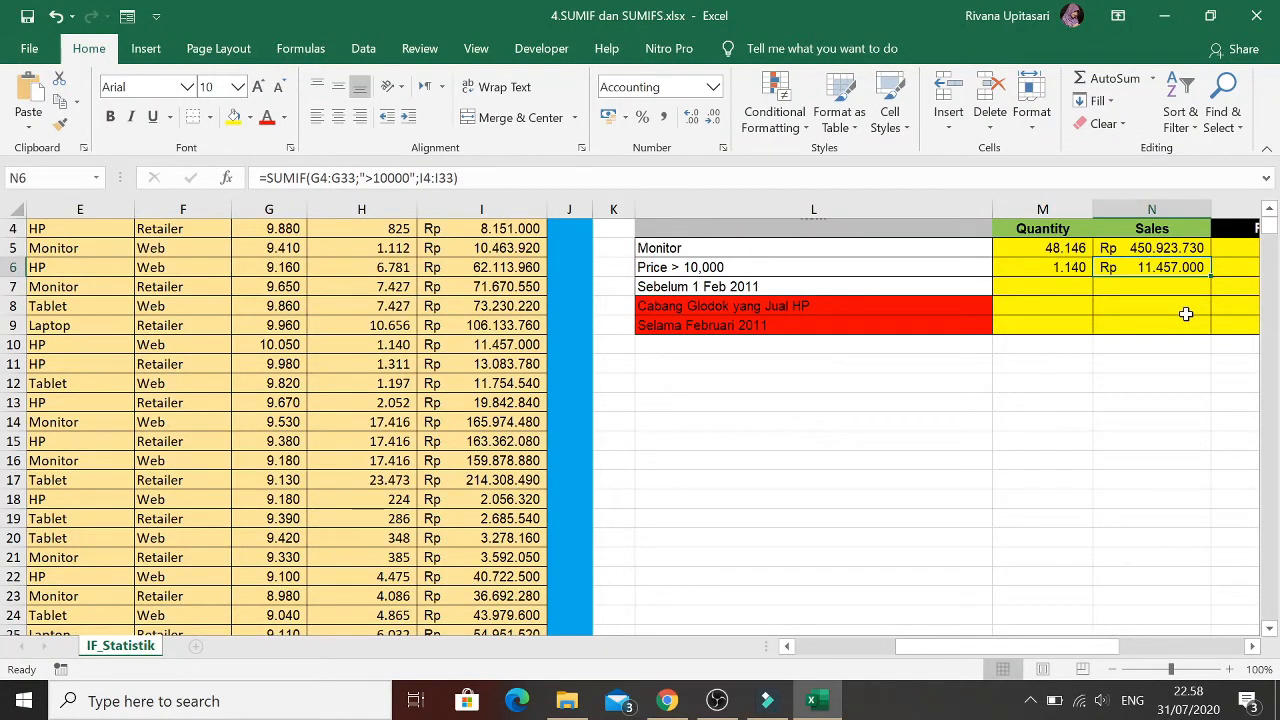
key("Left")
key("Left")
key("Left")
key("Left")
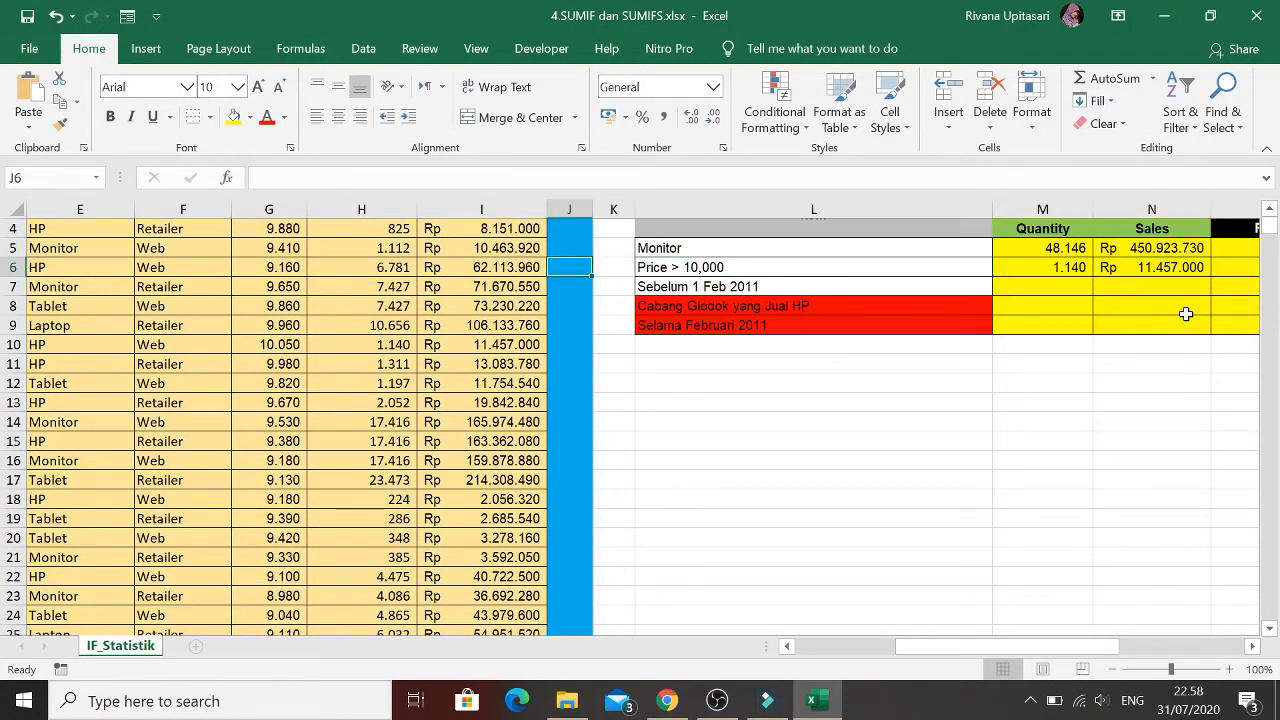
key("Left")
key("Down")
key("Down")
key("Down")
key("Down")
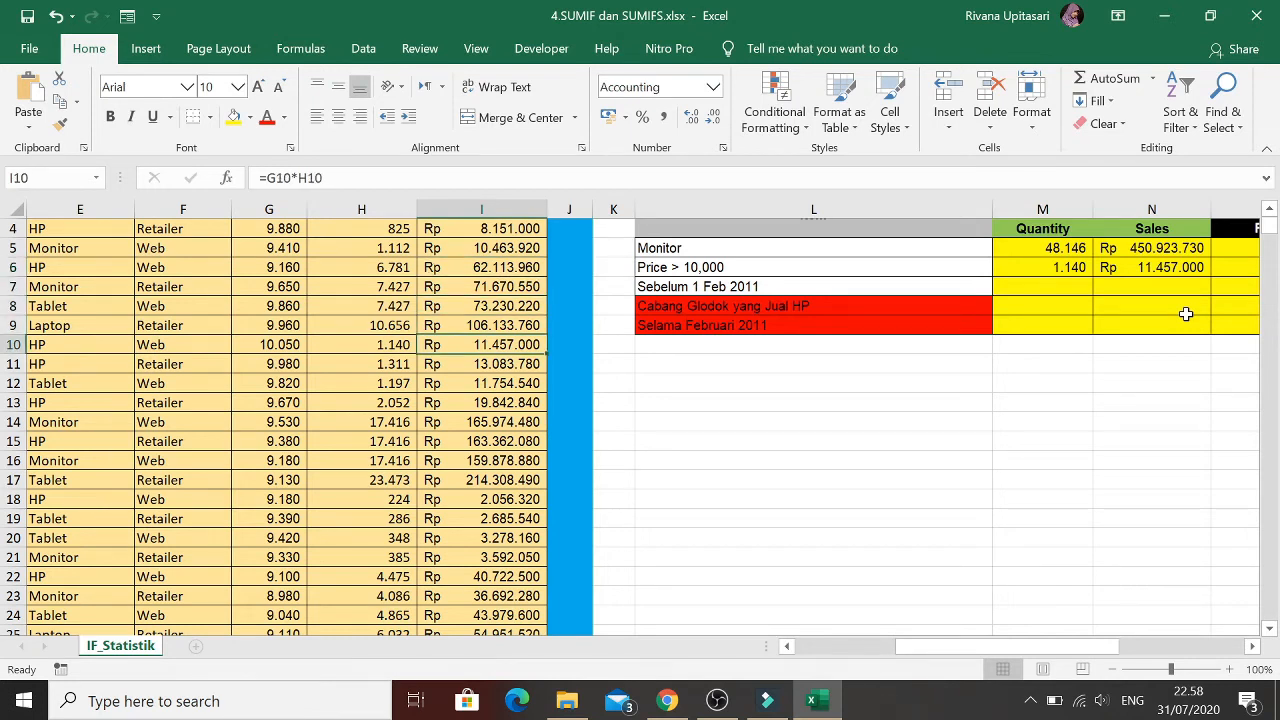
Return to the summary table and review the Nilai Total (SUMIF) heading and the Price > 10,000 quantity formula
key("Right")
key("Right")
key("Right")
key("Right")
key("Up")
key("Up")
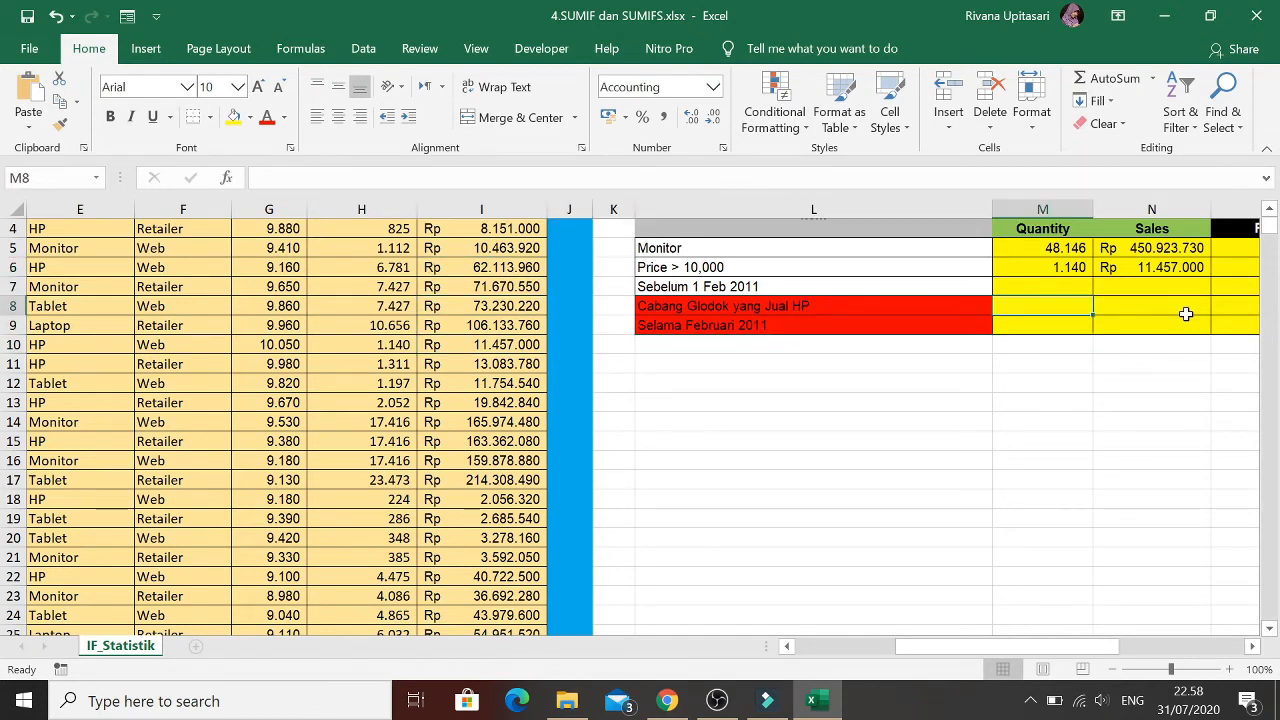
key("Up")
key("Up")
key("Up")
key("Up")
key("Down")
key("Down")
key("Down")
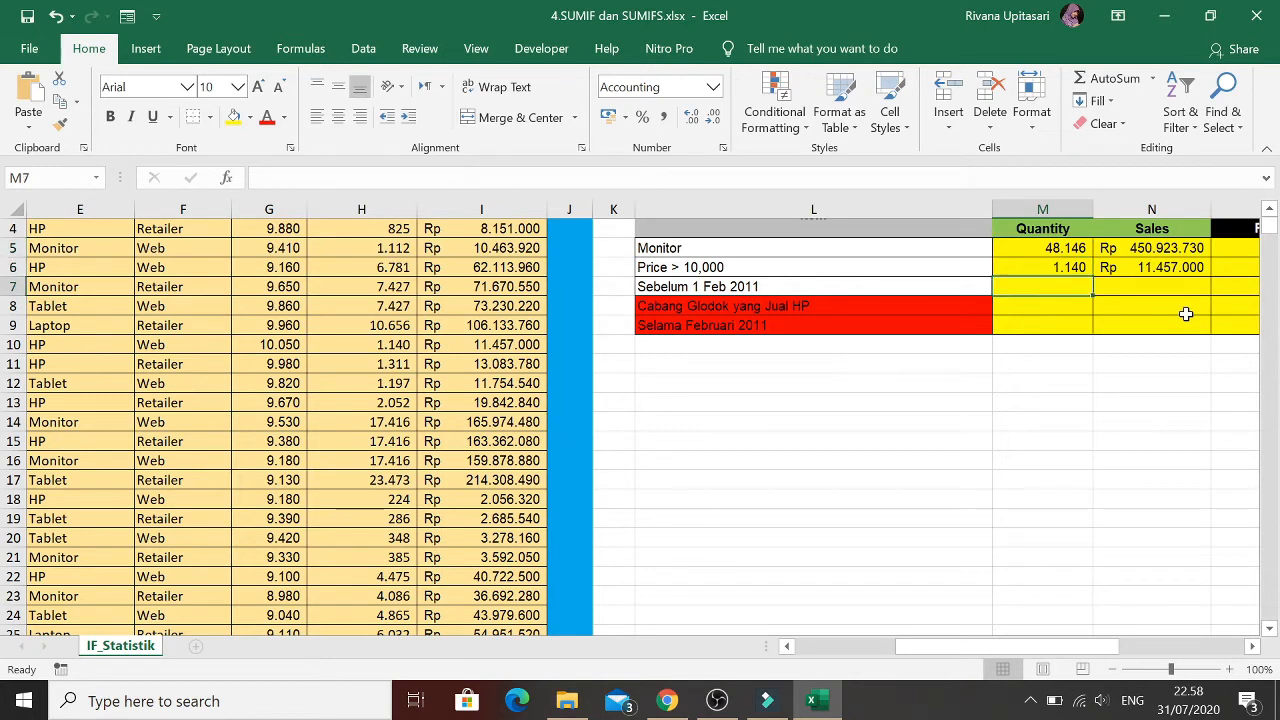
key("Up")
key("Up")
key("Up")
key("Up")
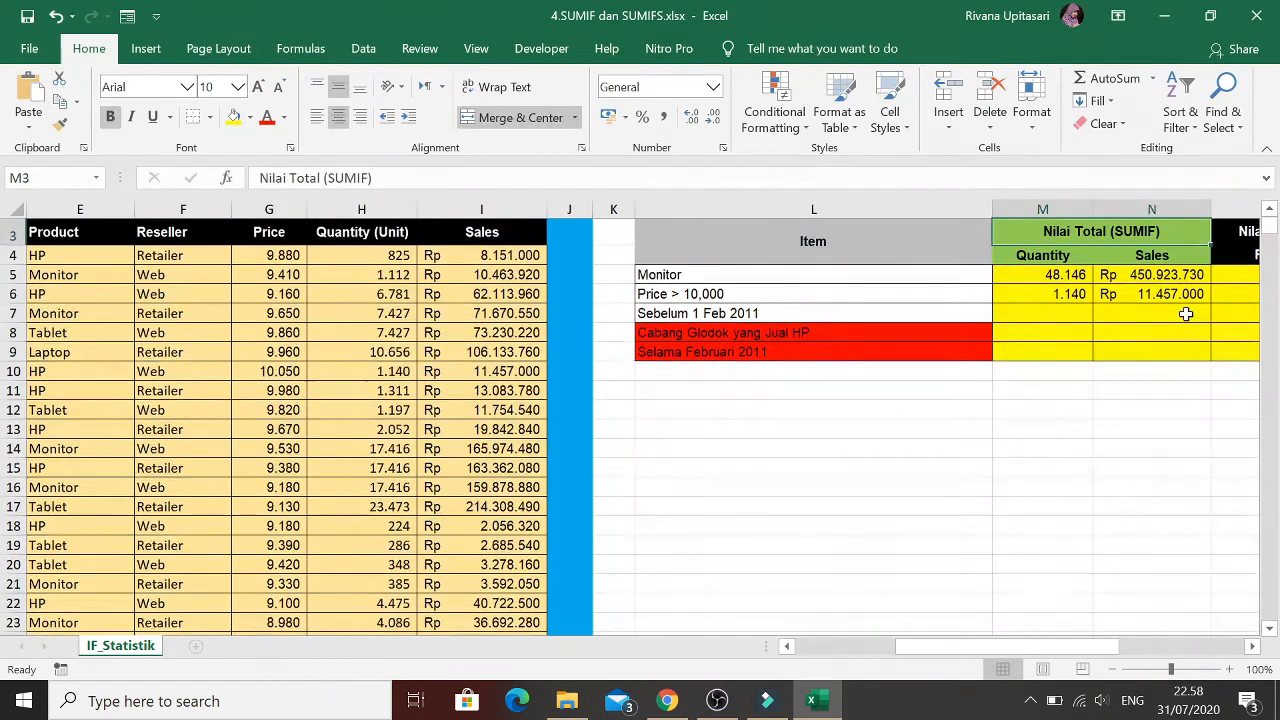
key("Down")
key("Down")
key("Down")
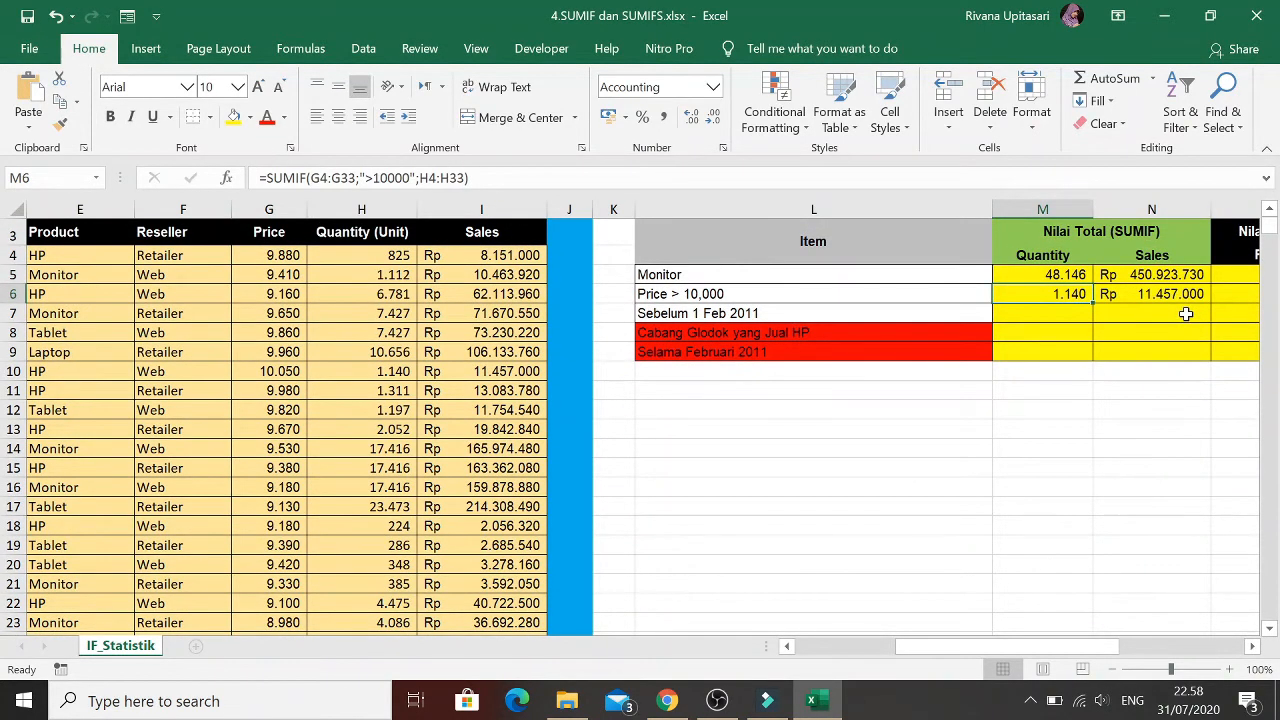
Start a SUMIF formula in the Sebelum 1 Feb 2011 total Quantity cell M7, with the date column B4:B33 as range
key("Down")
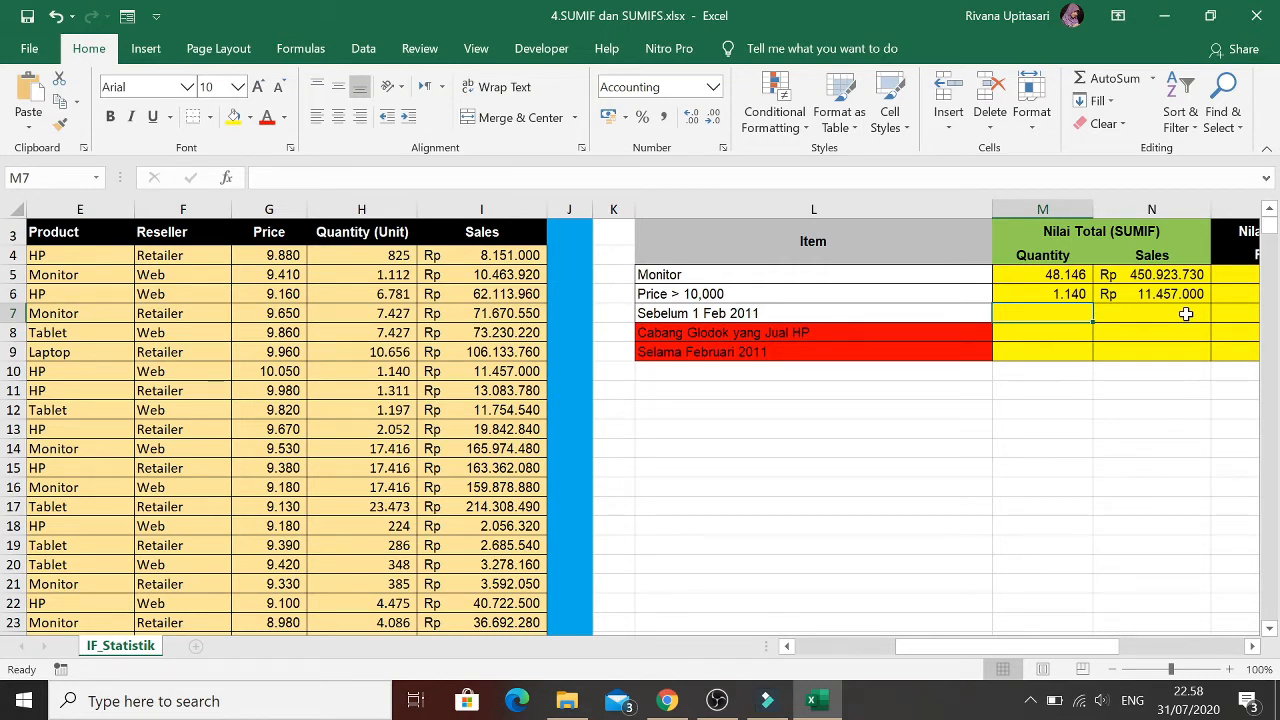
type("=sum")
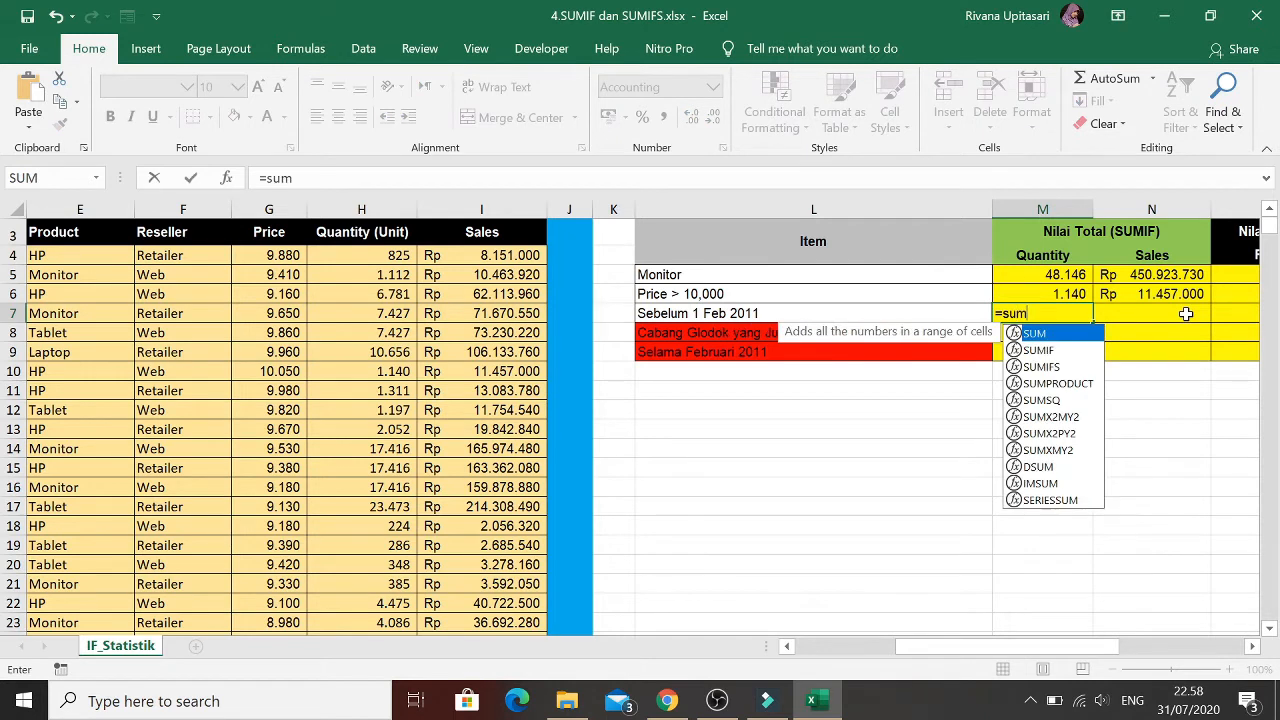
type("if(")
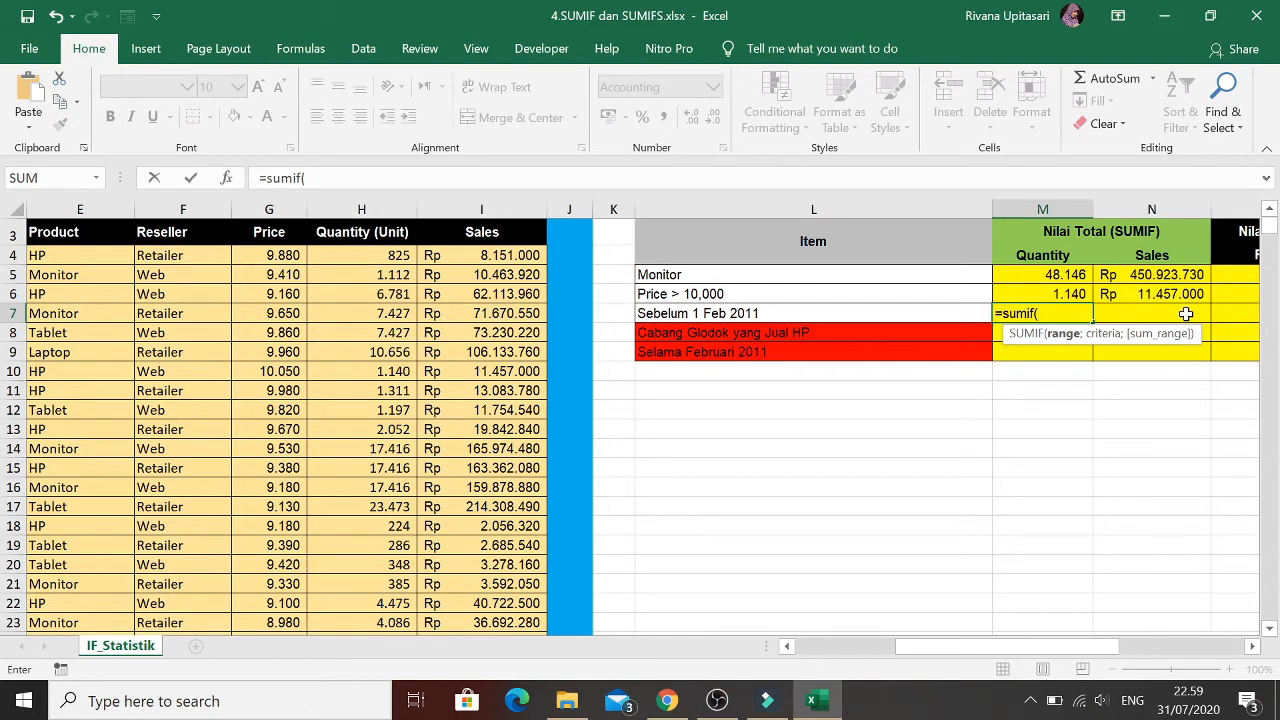
key("Left")
key("Left")
key("Left")
key("Left")
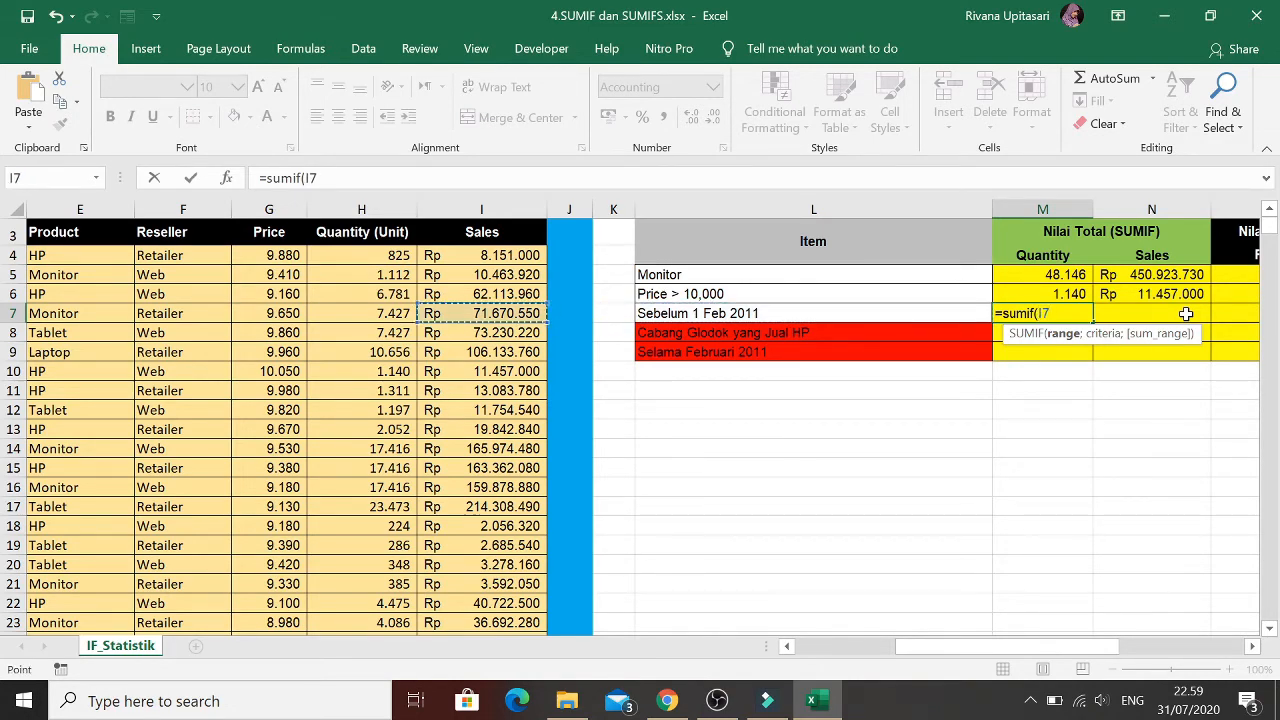
key("Left")
key("Left")
key("Left")
key("Left")
key("Left")
key("Left")
key("Left")
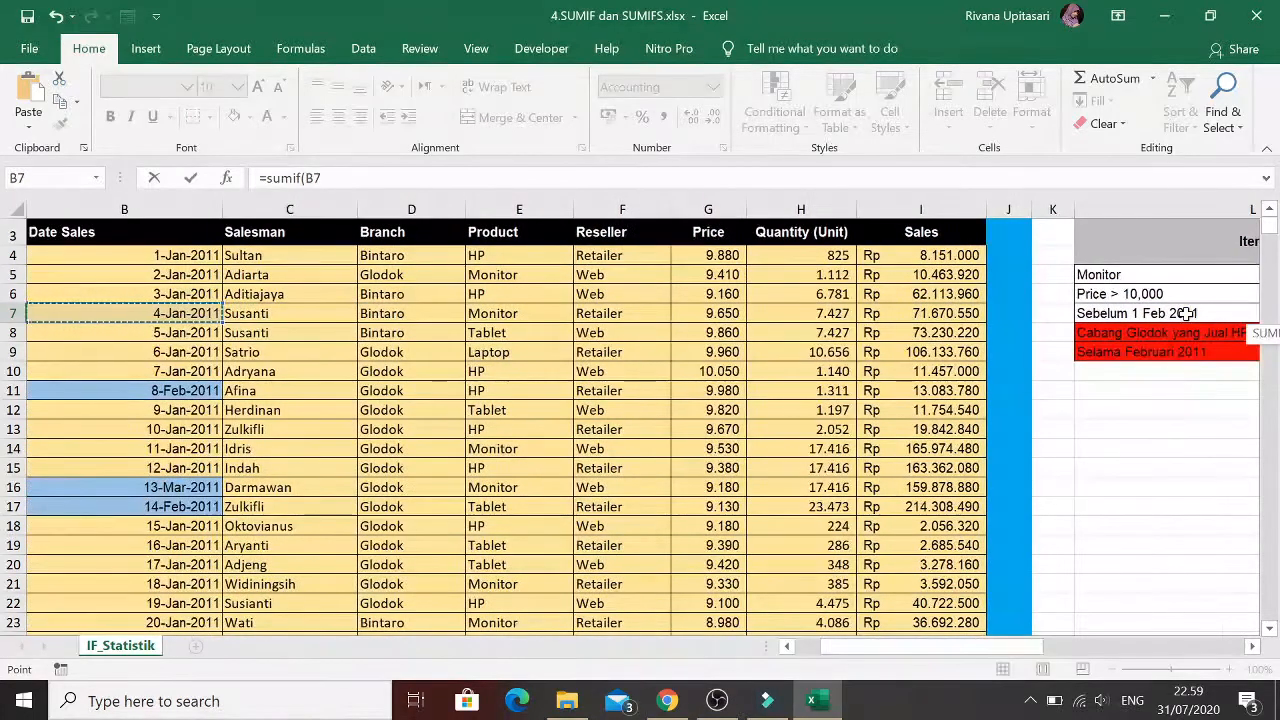
key("Up")
key("Up")
key("Up")
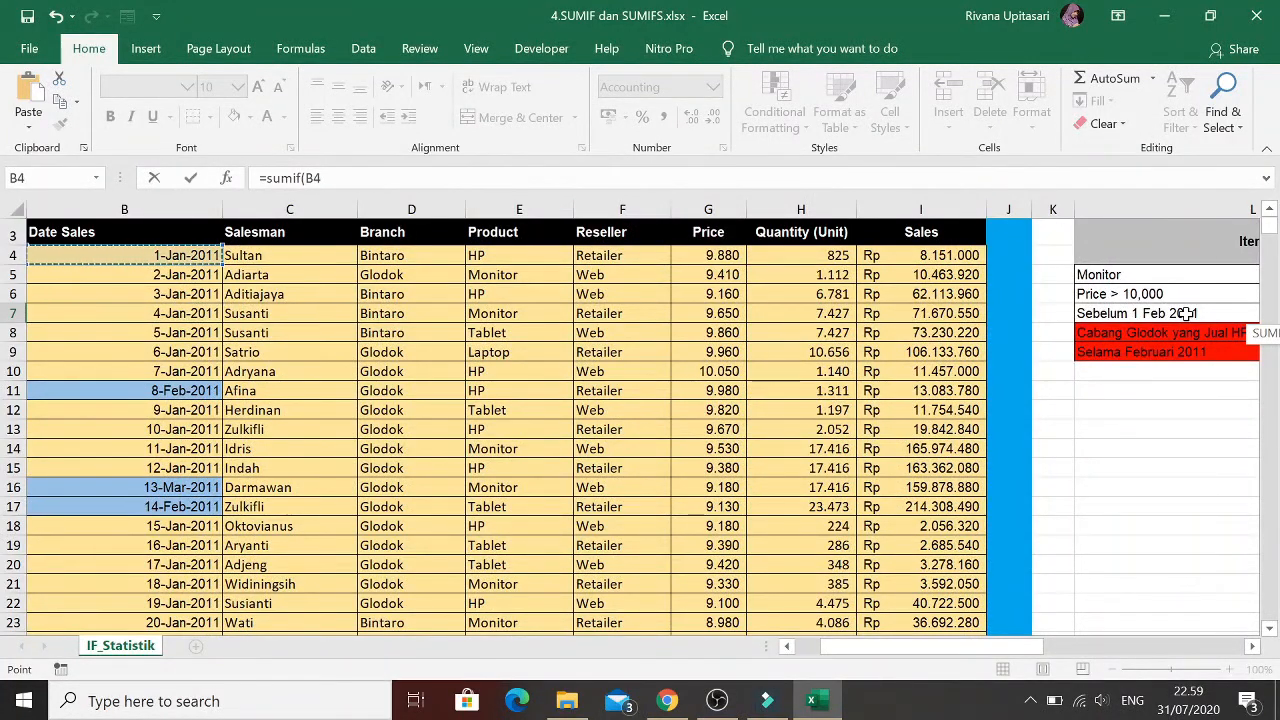
key("ctrl+shift+Down")
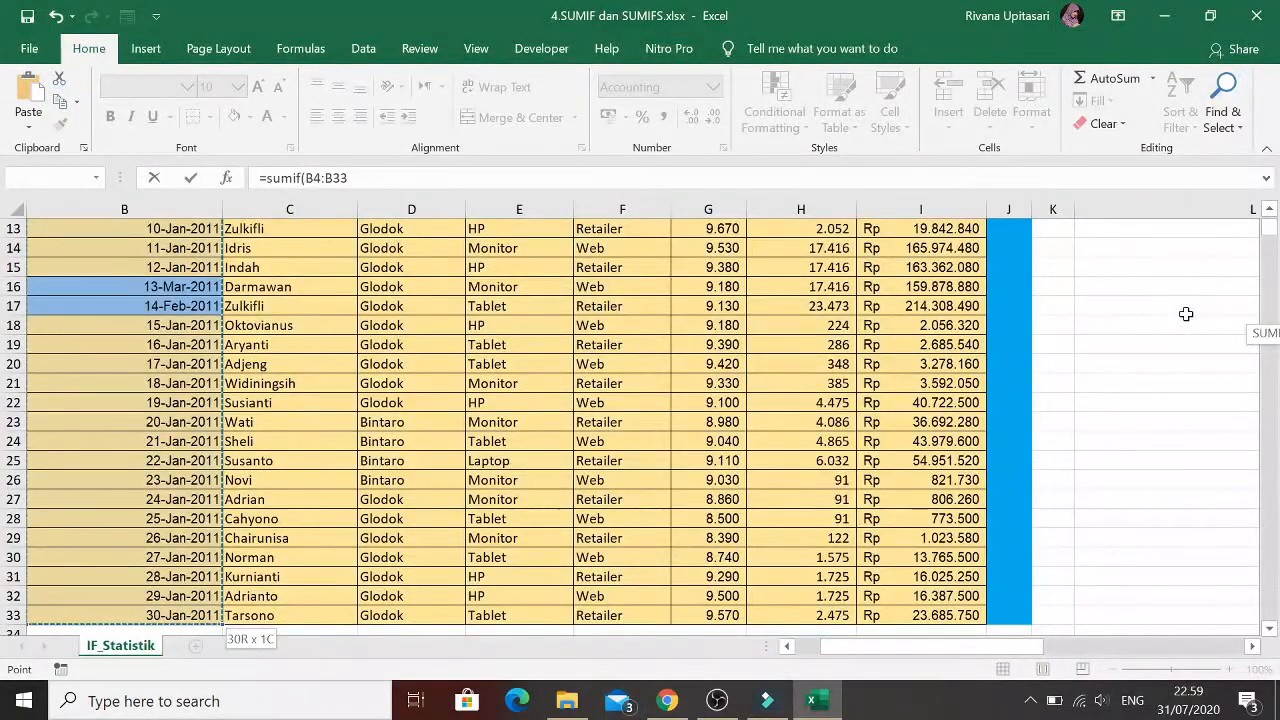
Complete the M7 SUMIF formula with criterion "<1/2/2011" and quantity column H4:H33 as sum range, and commit it
type(";\"<1/2/2011\";")
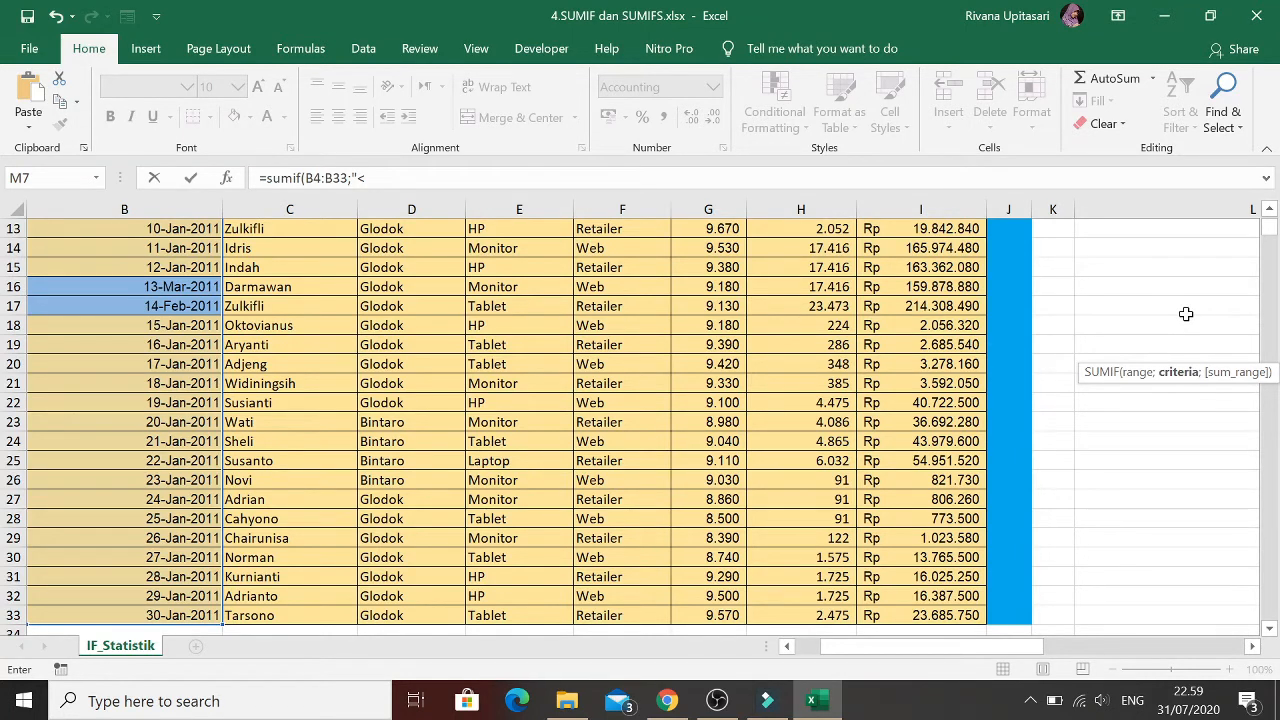
type("2/2011\";")
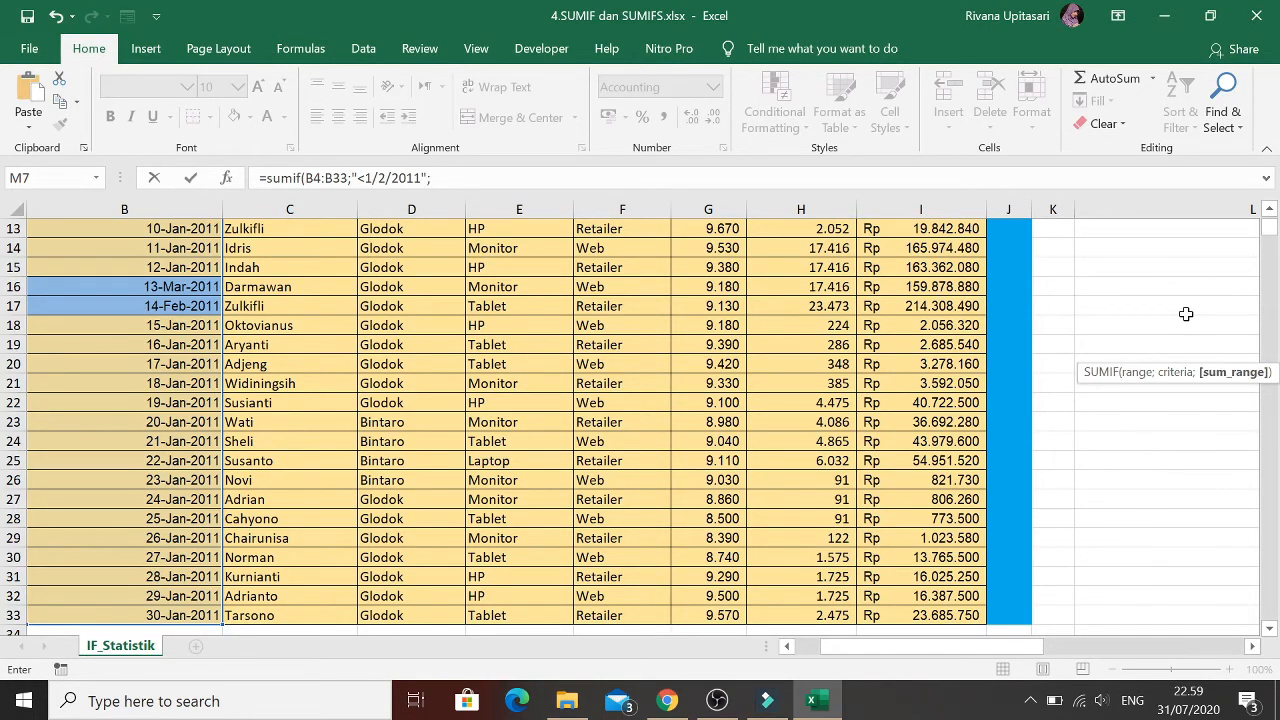
key("Left")
key("Left")
key("Left")
key("Left")
key("Left")
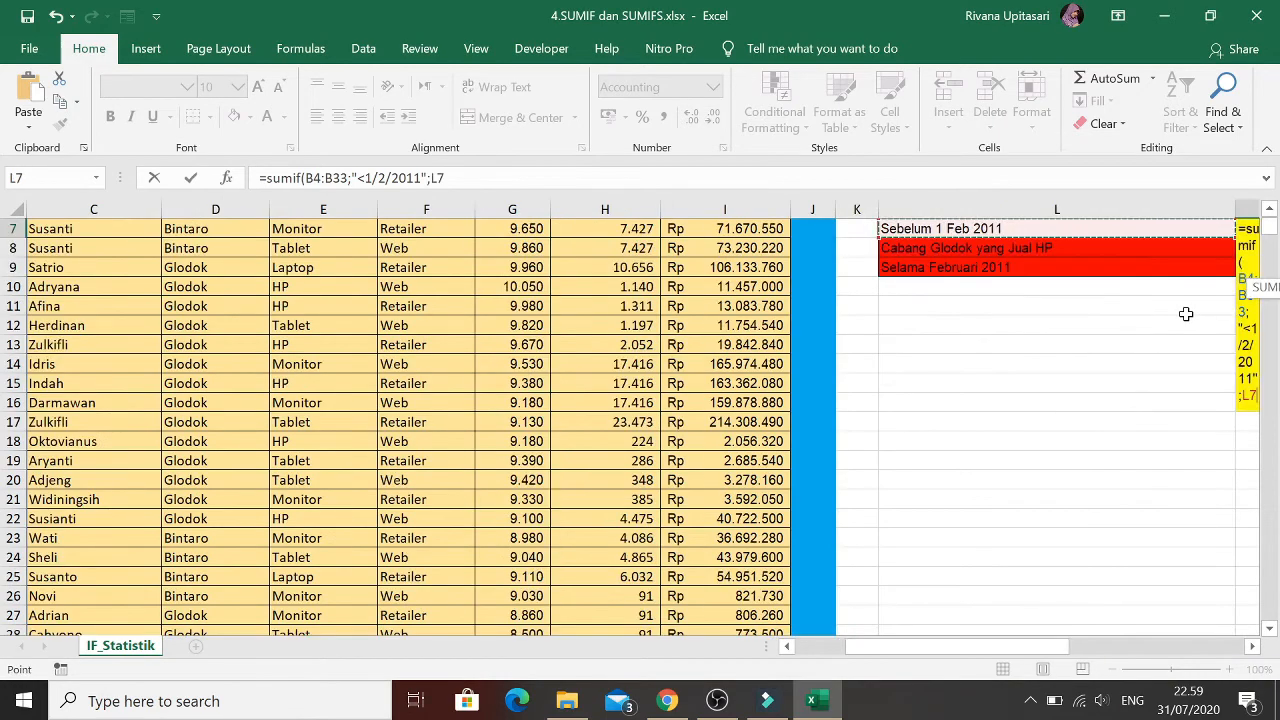
key("Up")
key("Up")
key("Up")
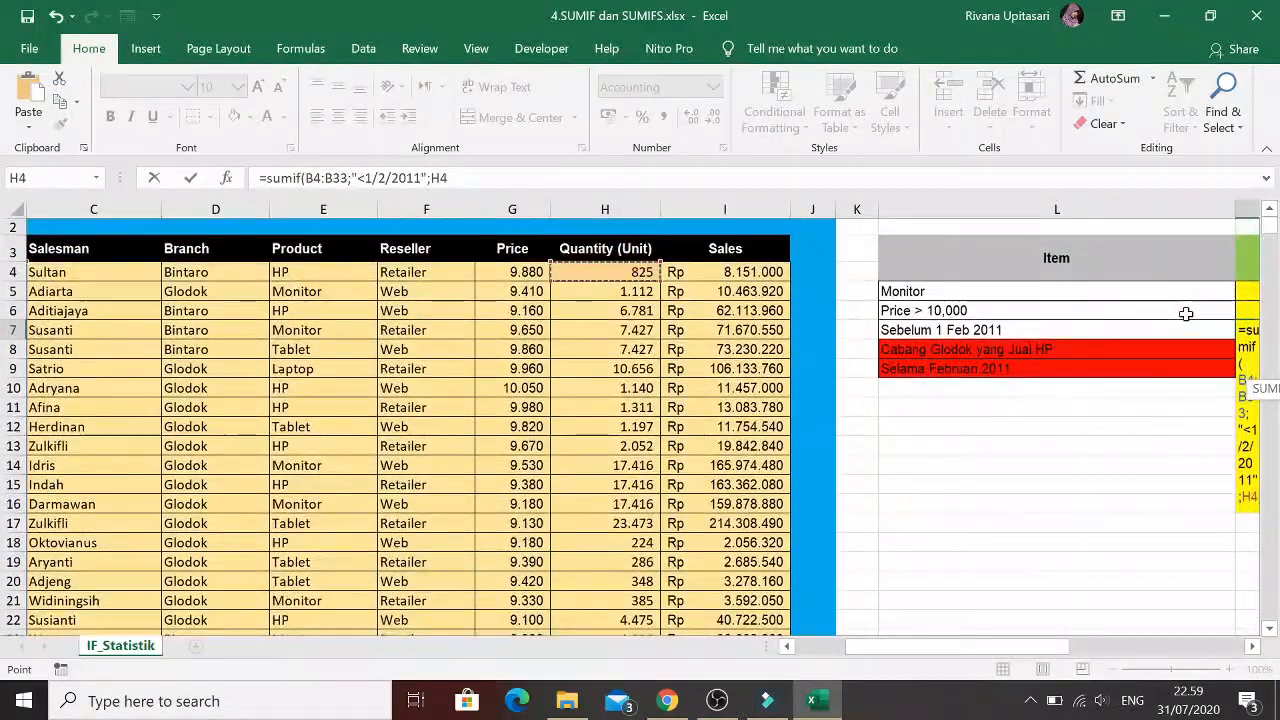
key("ctrl+shift+Down")
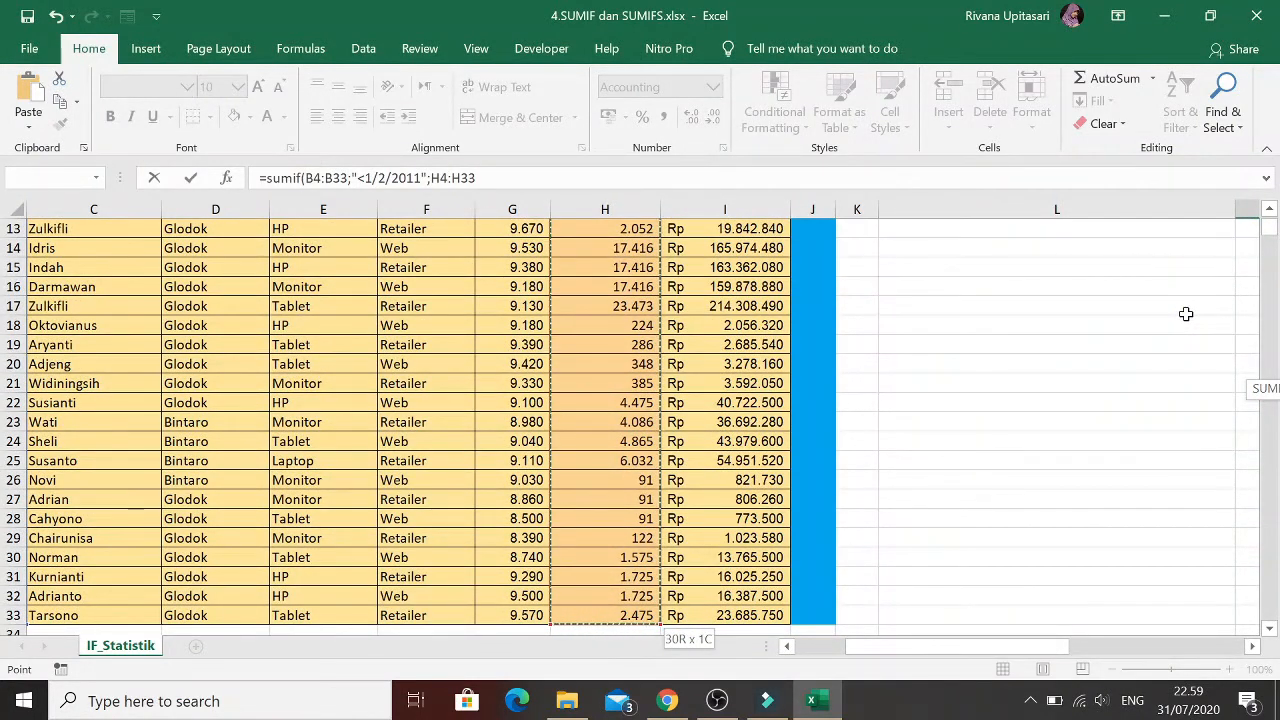
type(")")
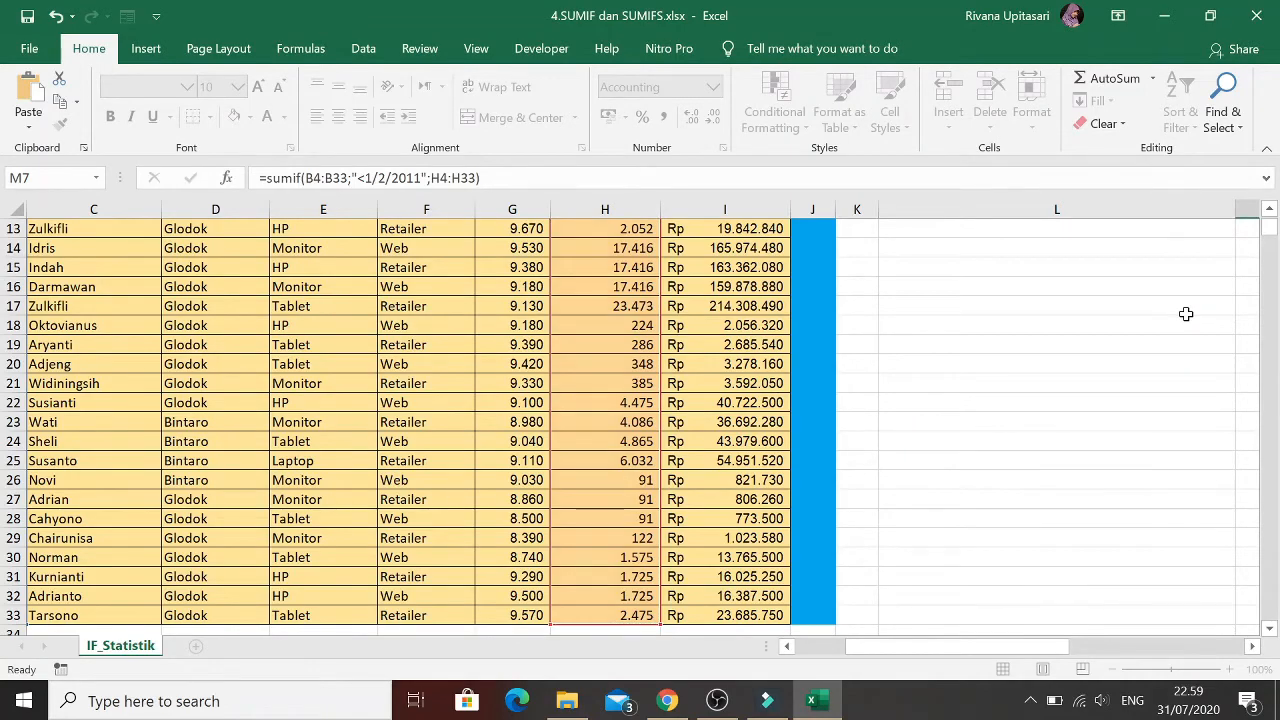
key("ctrl+Return")
Review the M7 formula against its Quantity heading and the Sebelum 1 Feb 2011 item label
key("Up")
key("Up")
key("Up")
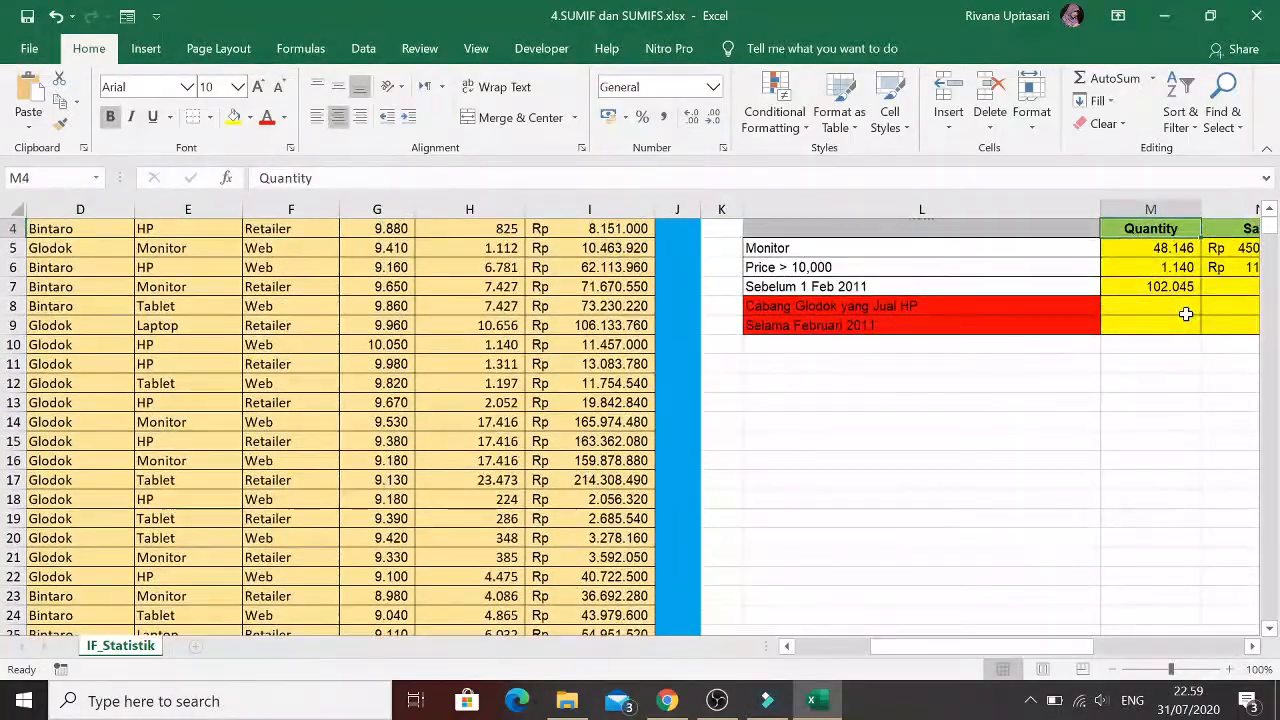
key("Down")
key("Down")
key("Down")
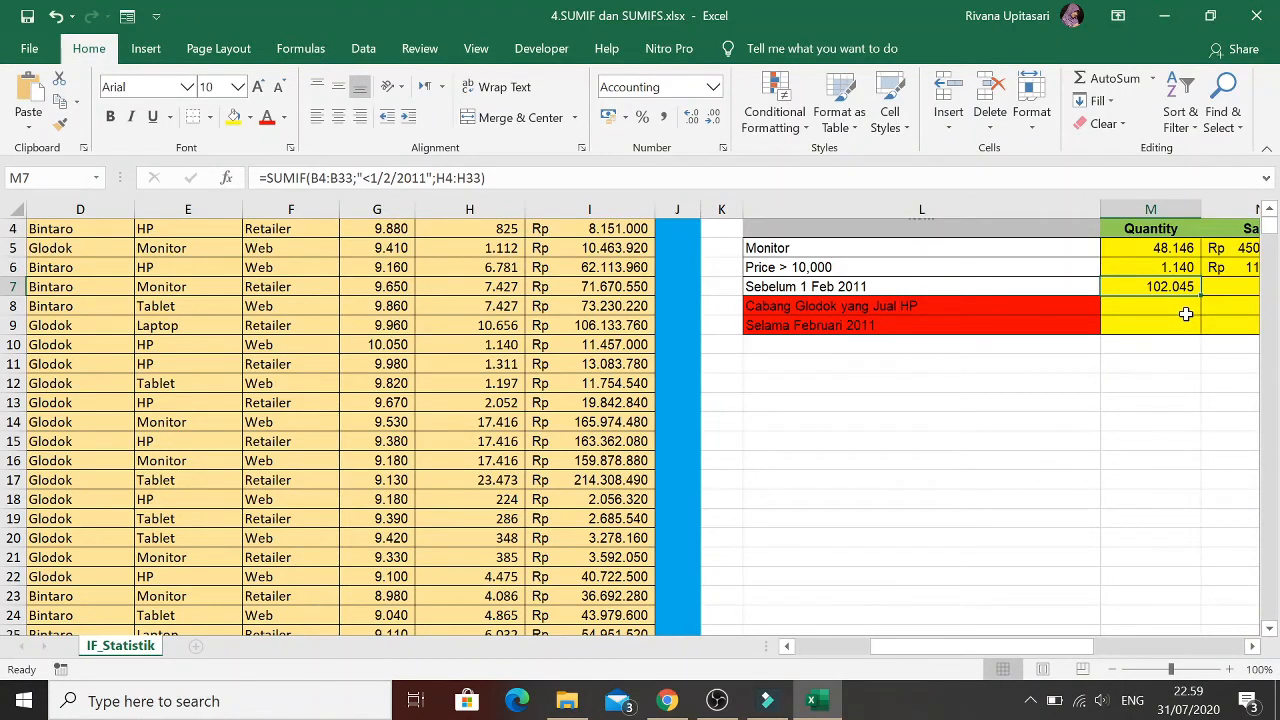
key("Left")
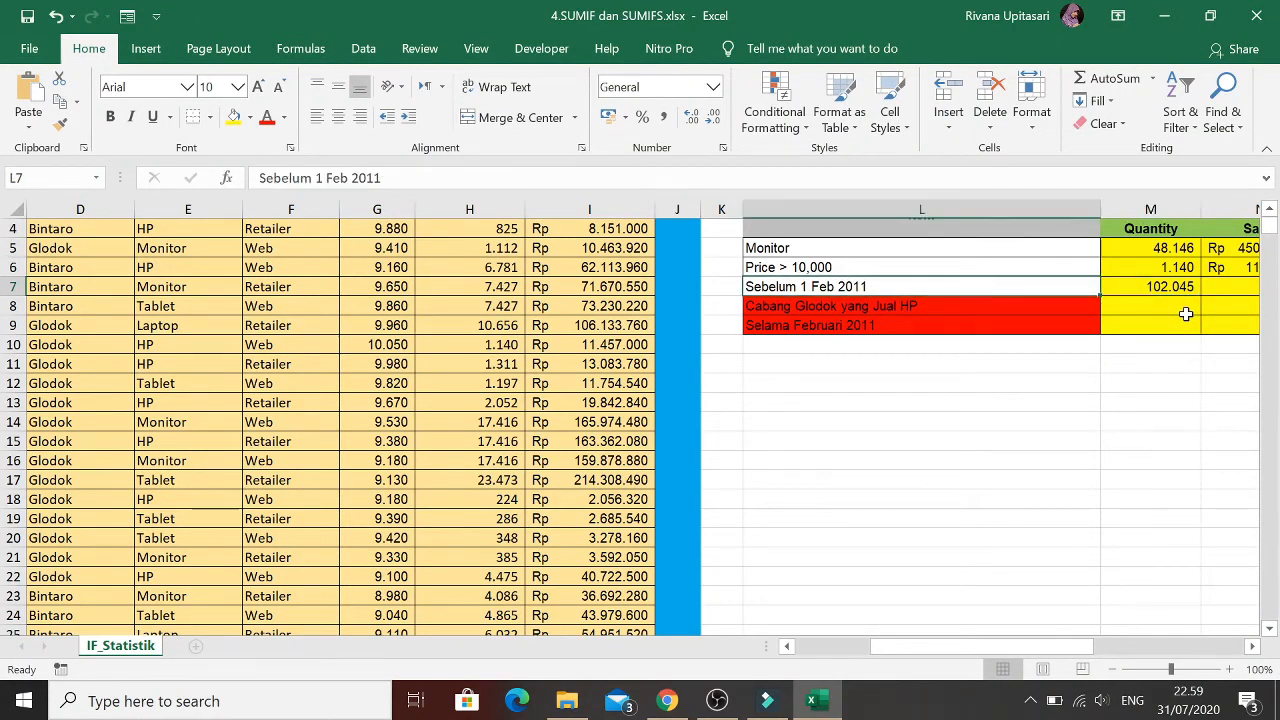
key("Right")
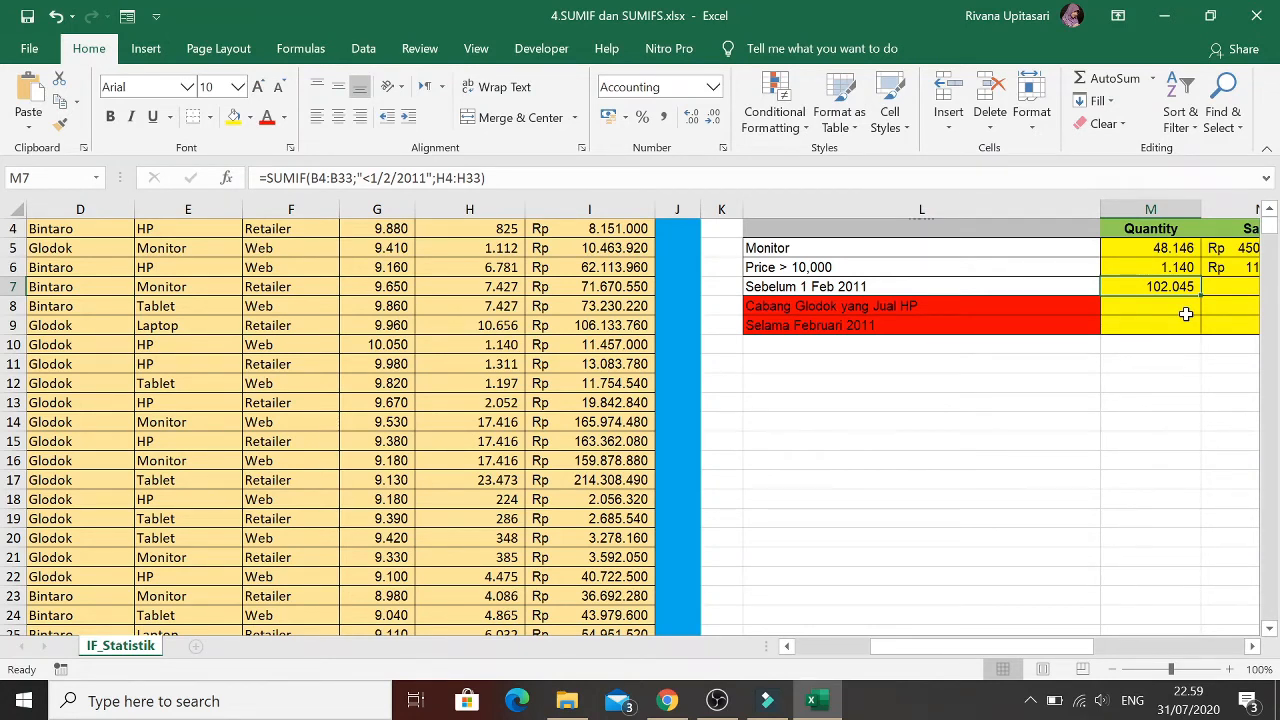
Start a SUMIF formula in the Sebelum 1 Feb 2011 total Sales cell N7, with the date column B4:B33 as range
left_click(1185, 314)
key("Up")
key("Right")
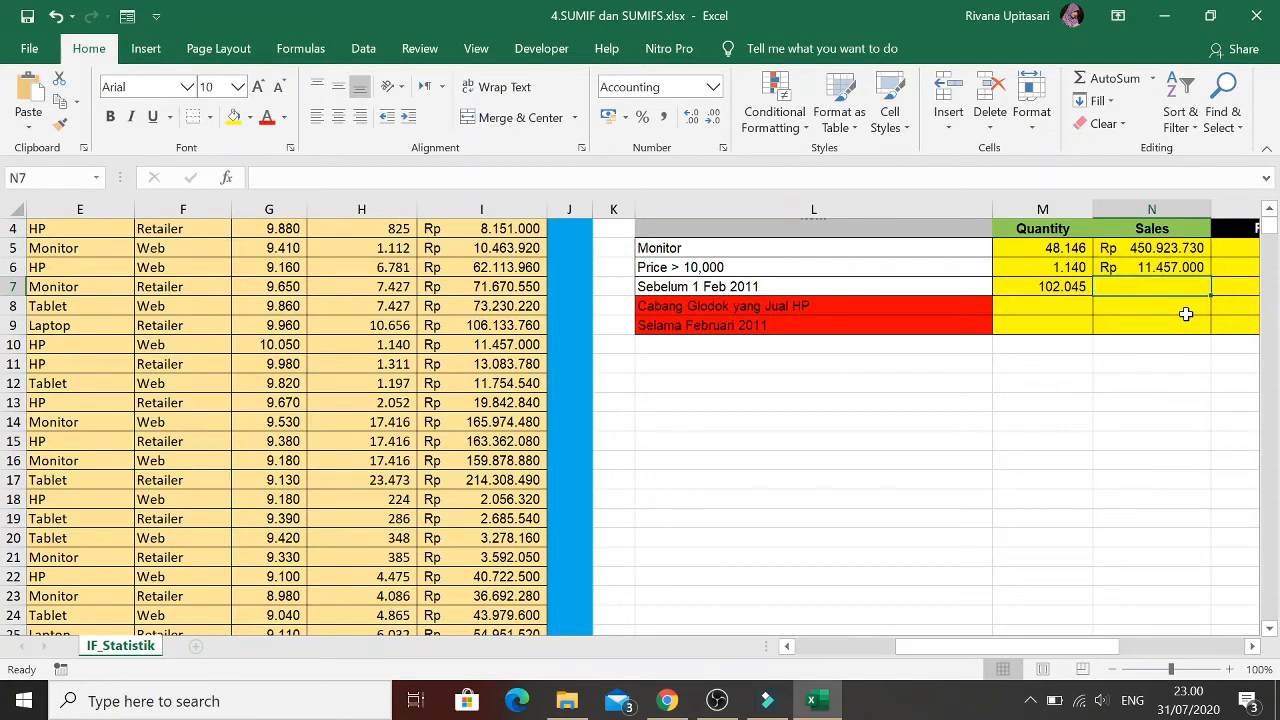
type("=")
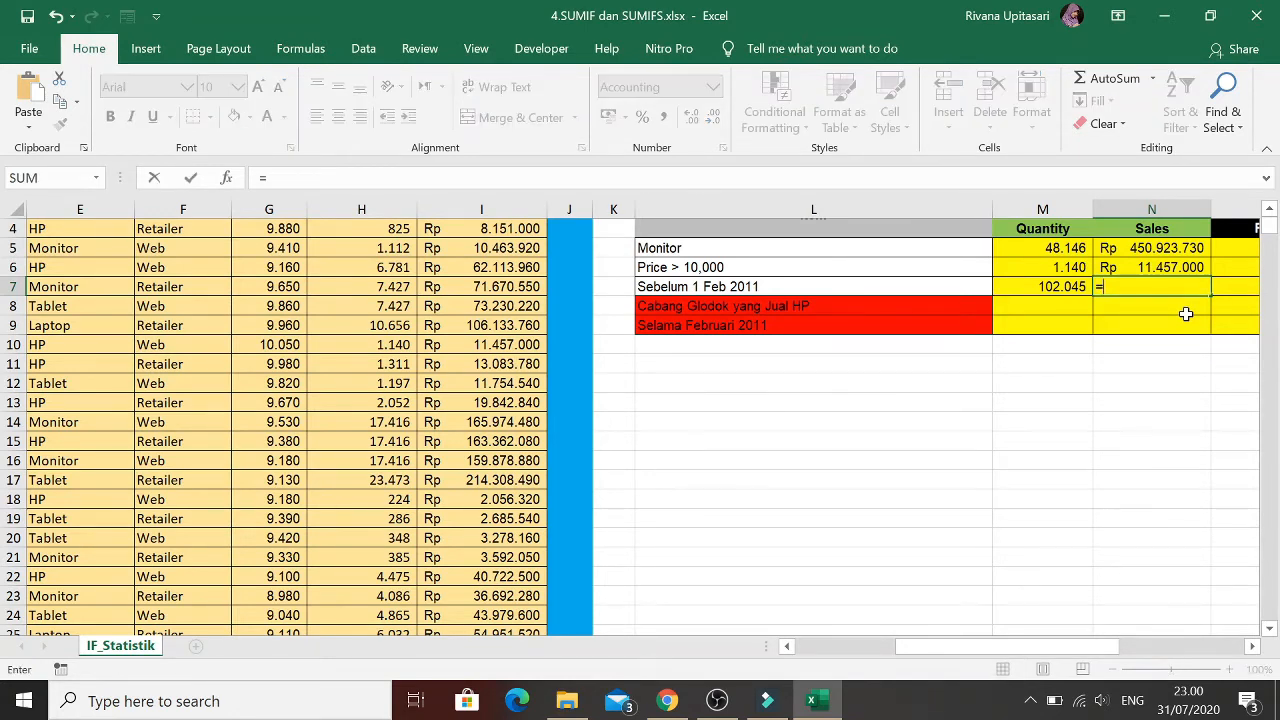
type("sumif")
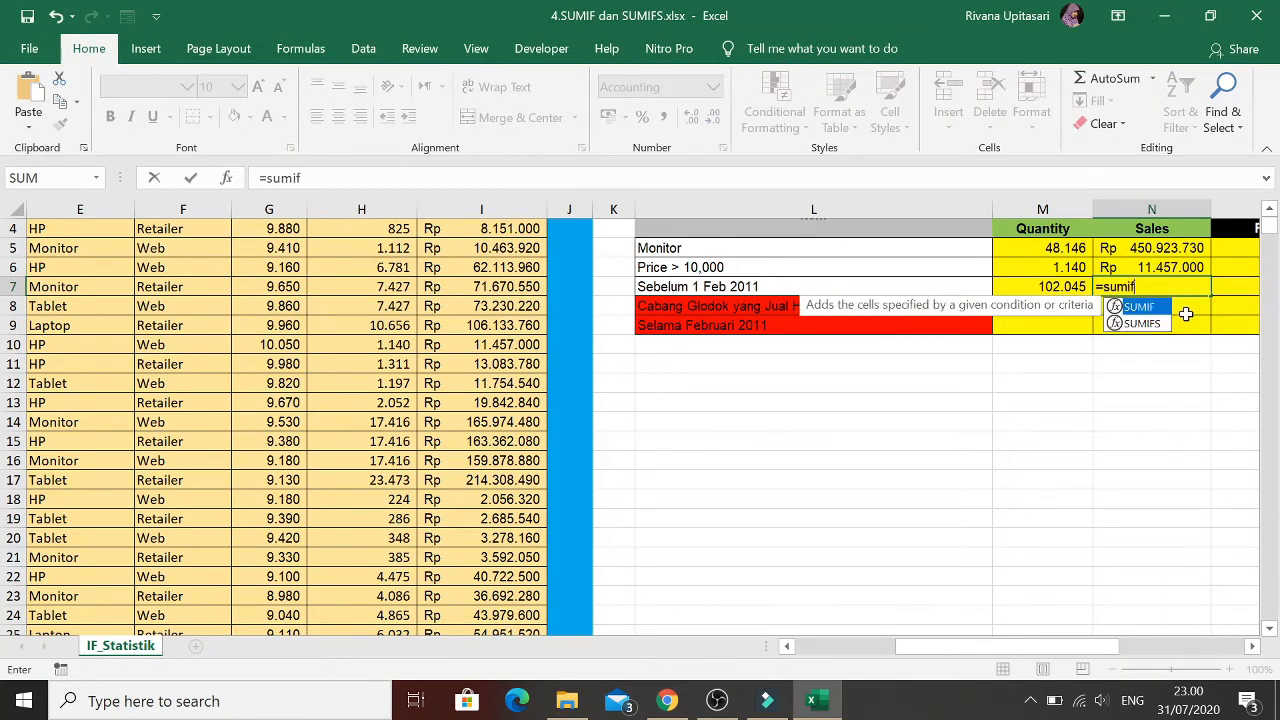
type("(")
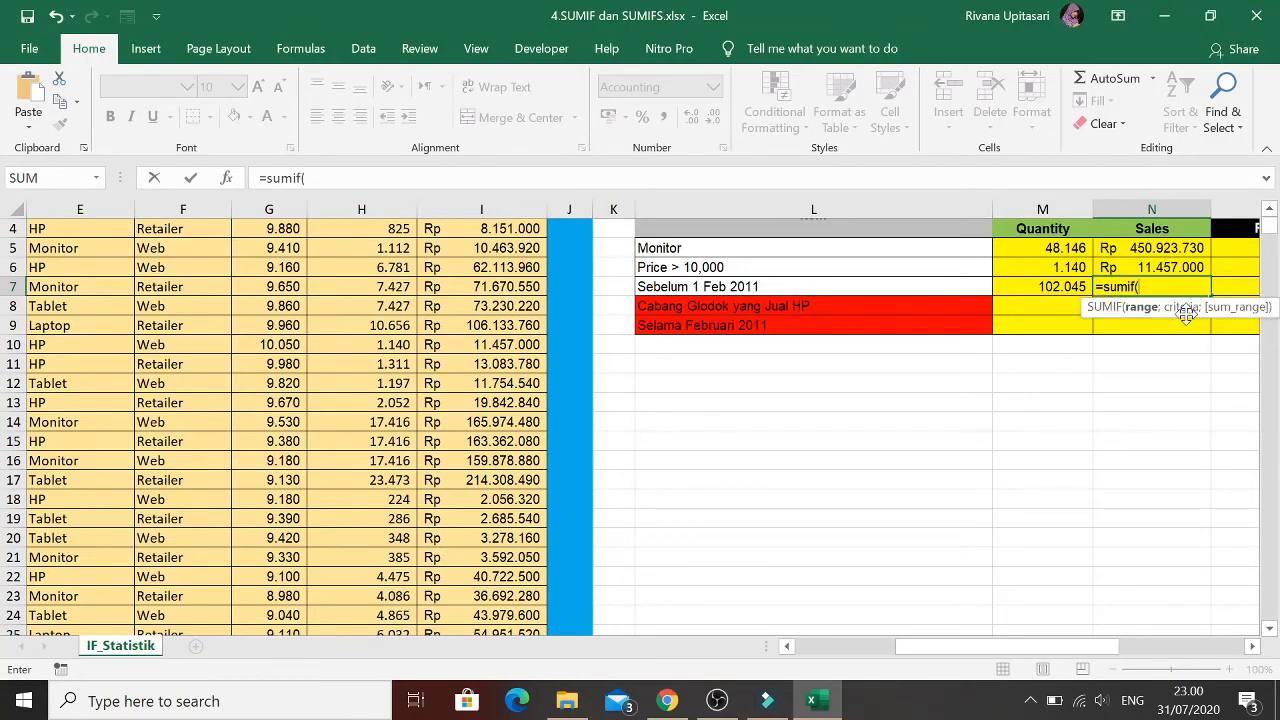
key("Left")
key("Left")
key("Left")
key("Left")
key("Left")
key("Left")
key("Left")
key("Left")
key("Left")
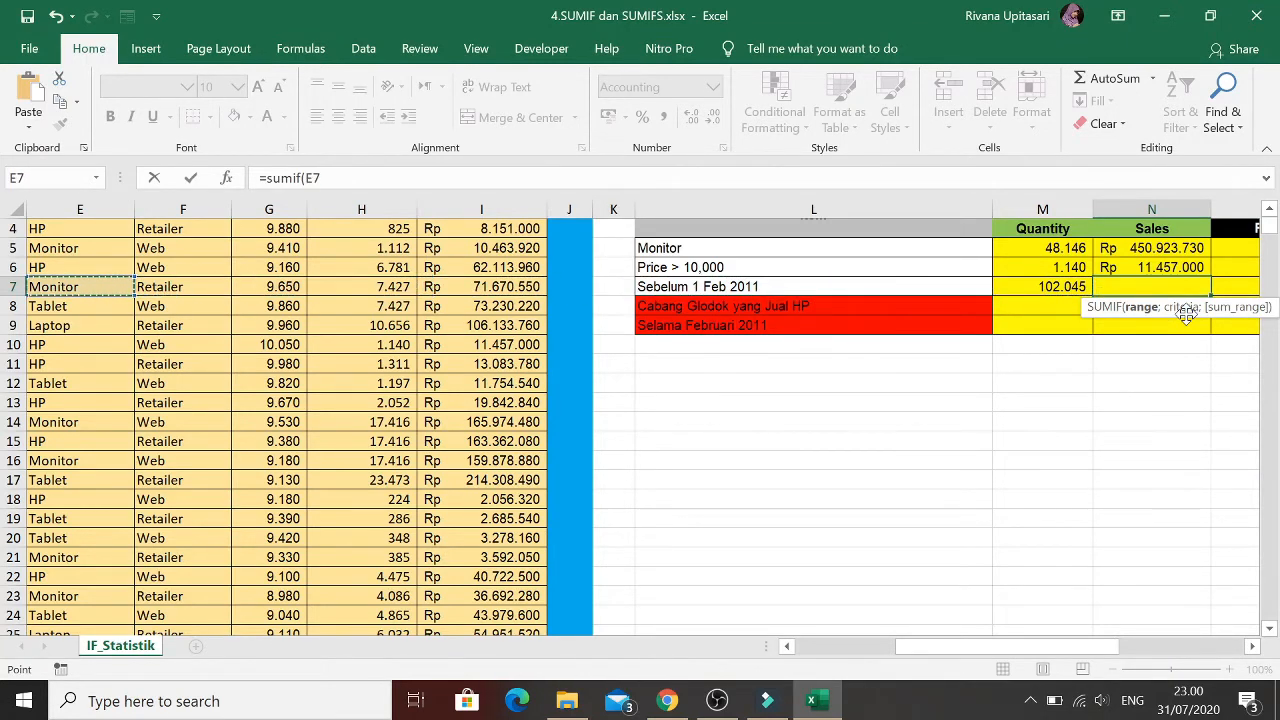
key("Left")
key("Left")
key("Left")
key("Up")
key("Up")
key("Up")
key("Up")
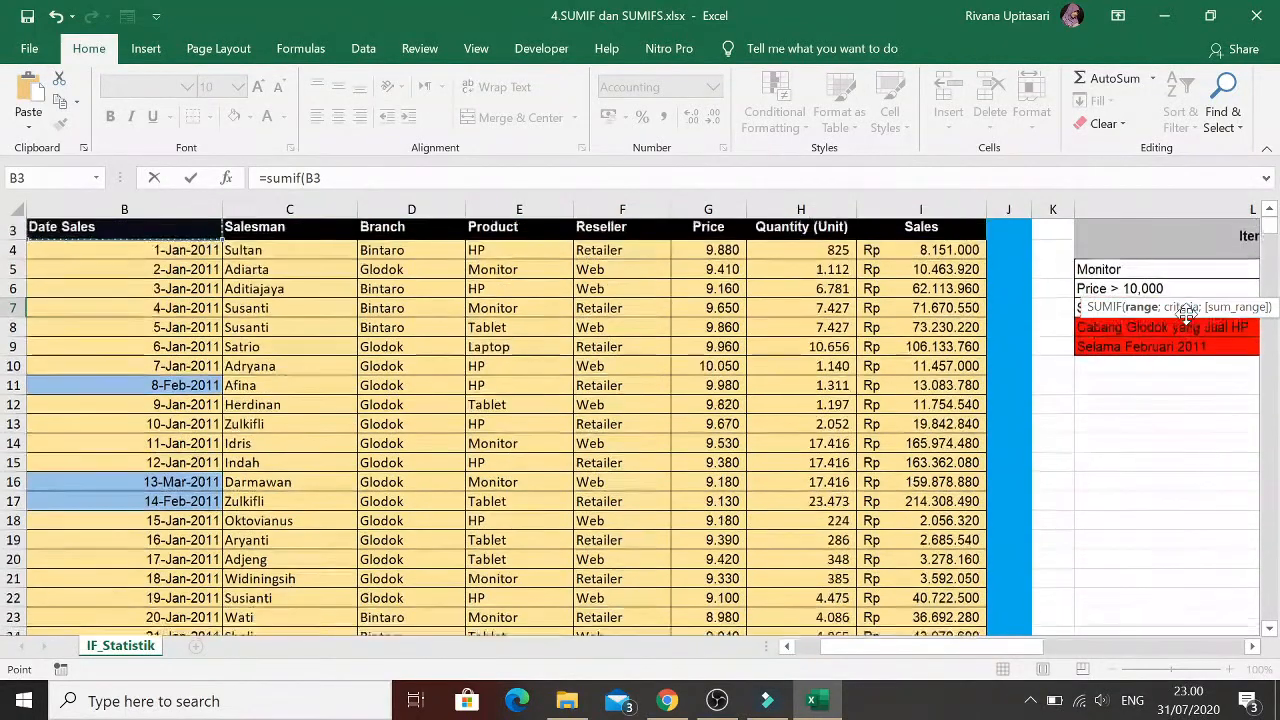
key("Up")
key("Down")
key("Down")
key("ctrl+shift+Down")
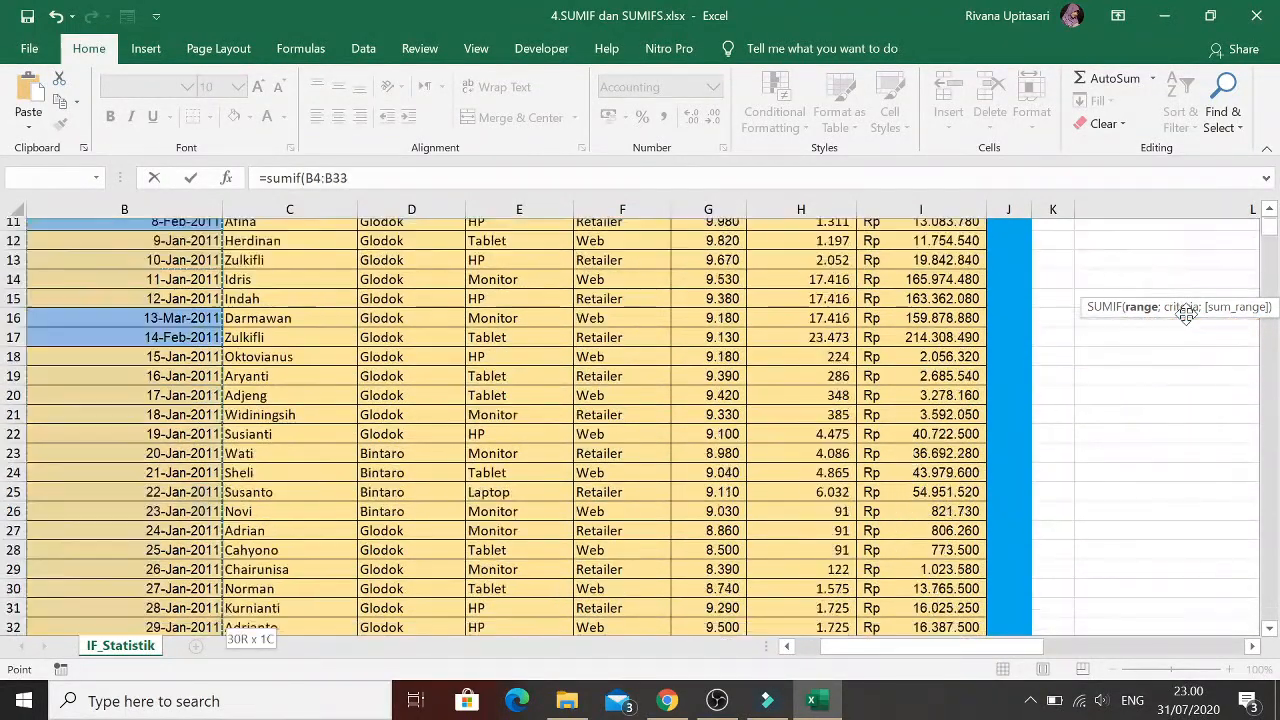
Complete the N7 SUMIF formula with criterion "<1/2/2011" and sales column I4:I33 as sum range, and commit it
type(";")
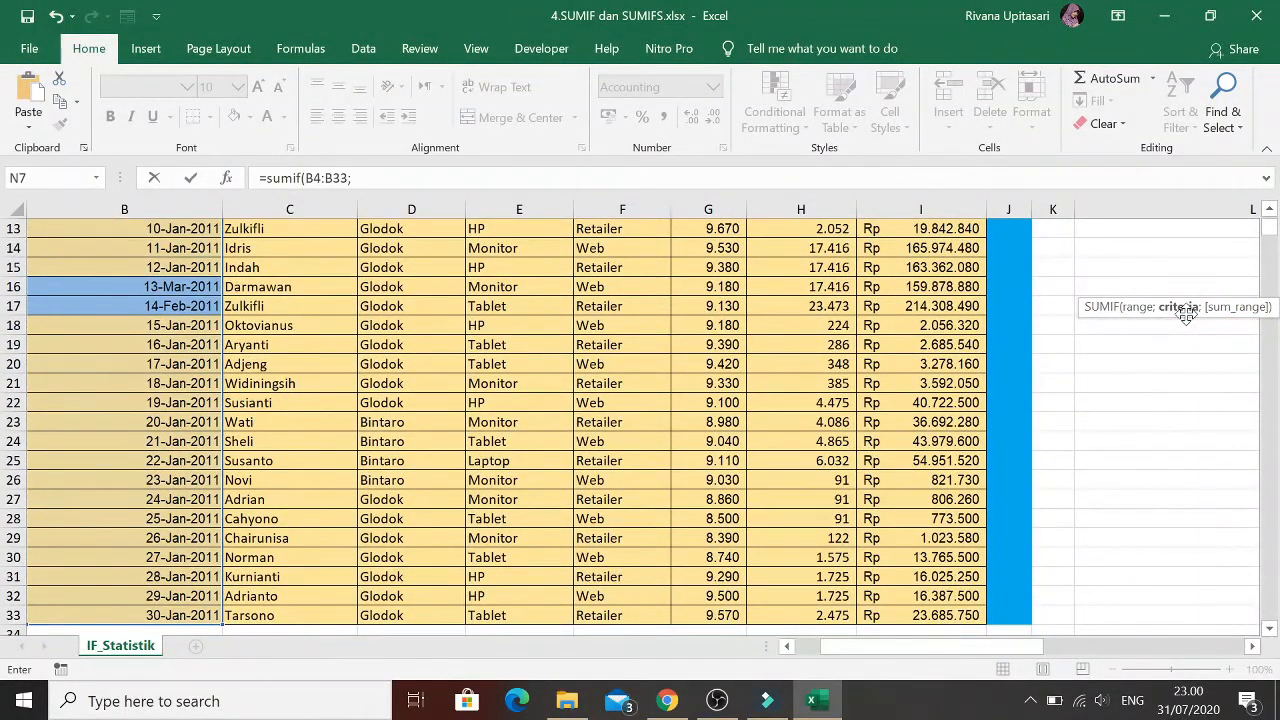
type("\"<1/2/")
type("2011\";")
key("Left")
key("Left")
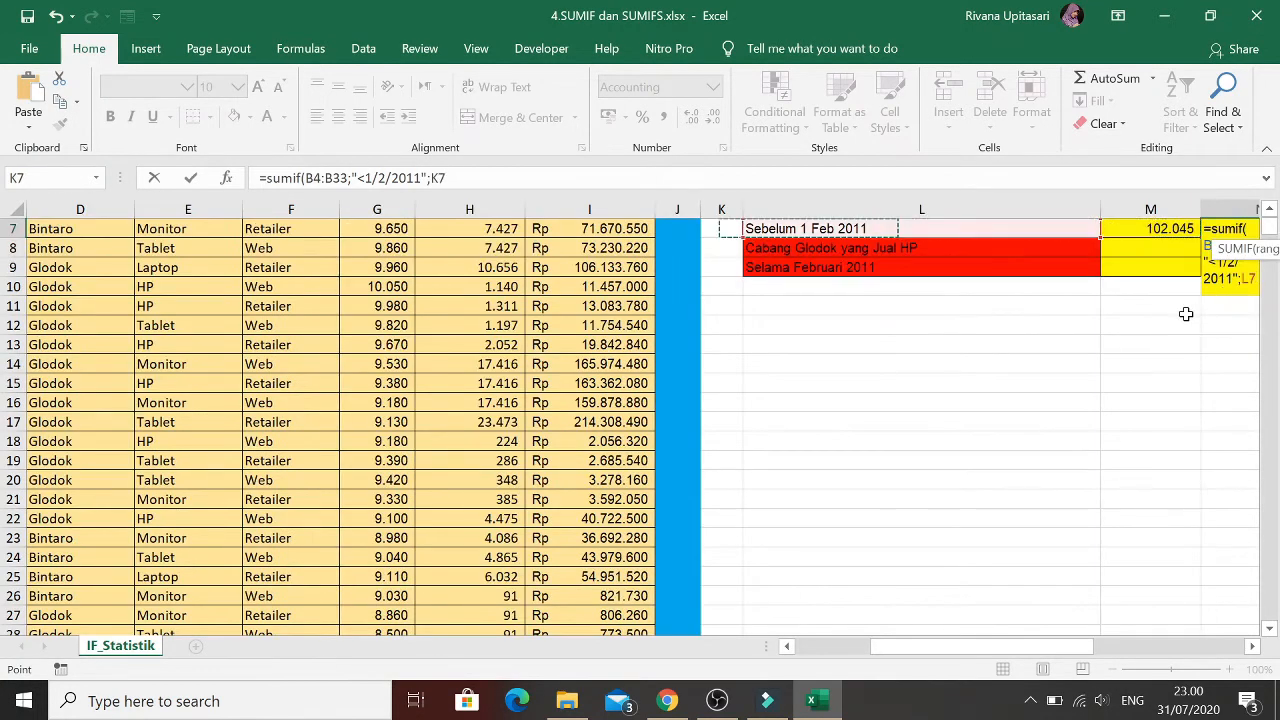
key("Left")
key("Left")
key("Up")
key("Up")
key("Up")
key("Up")
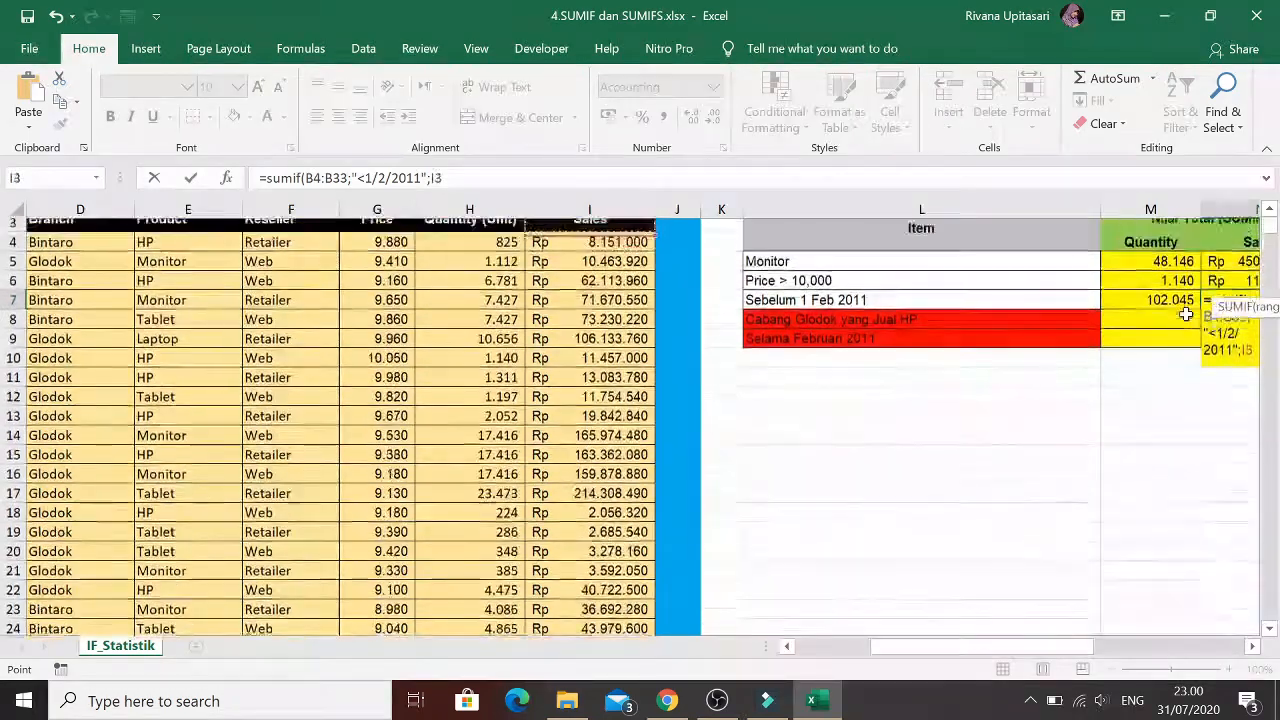
key("Down")
key("ctrl+shift+Down")
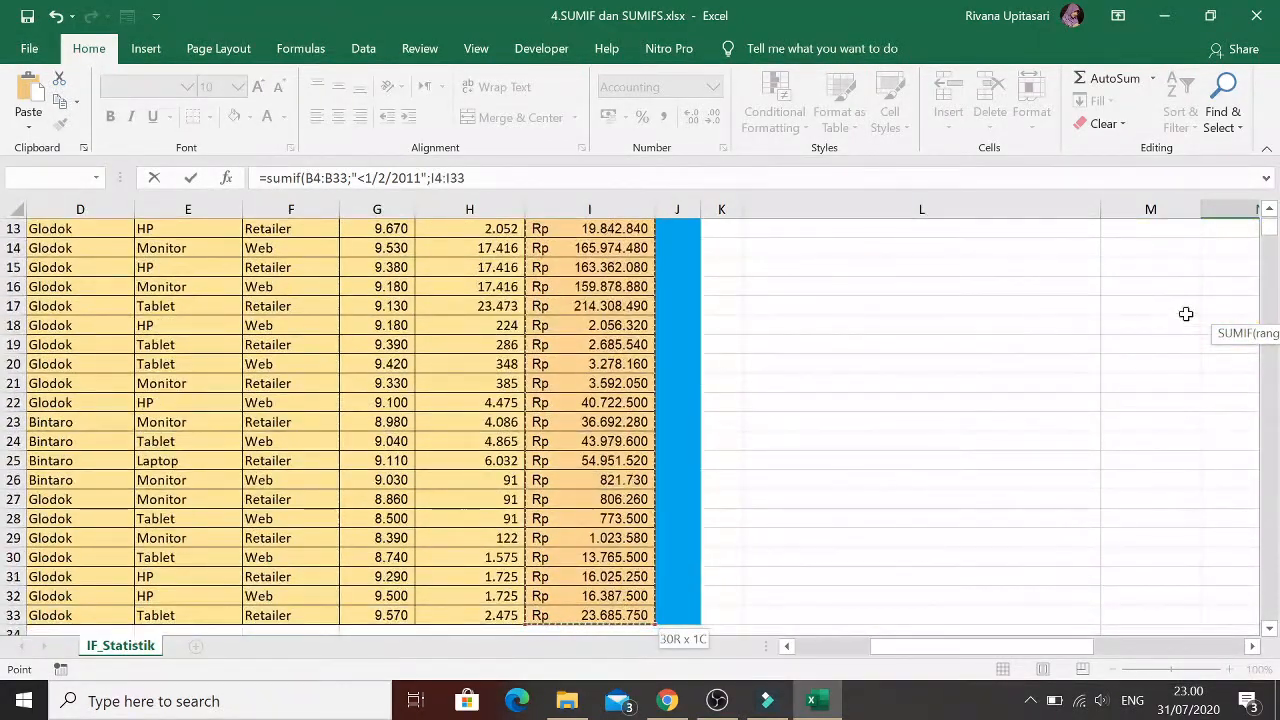
key("Return")
Review the total Sales formulas in N5:N7 against their heading and examine the Cabang Glodok yang Jual HP item label
key("Up")
key("Up")
key("Up")
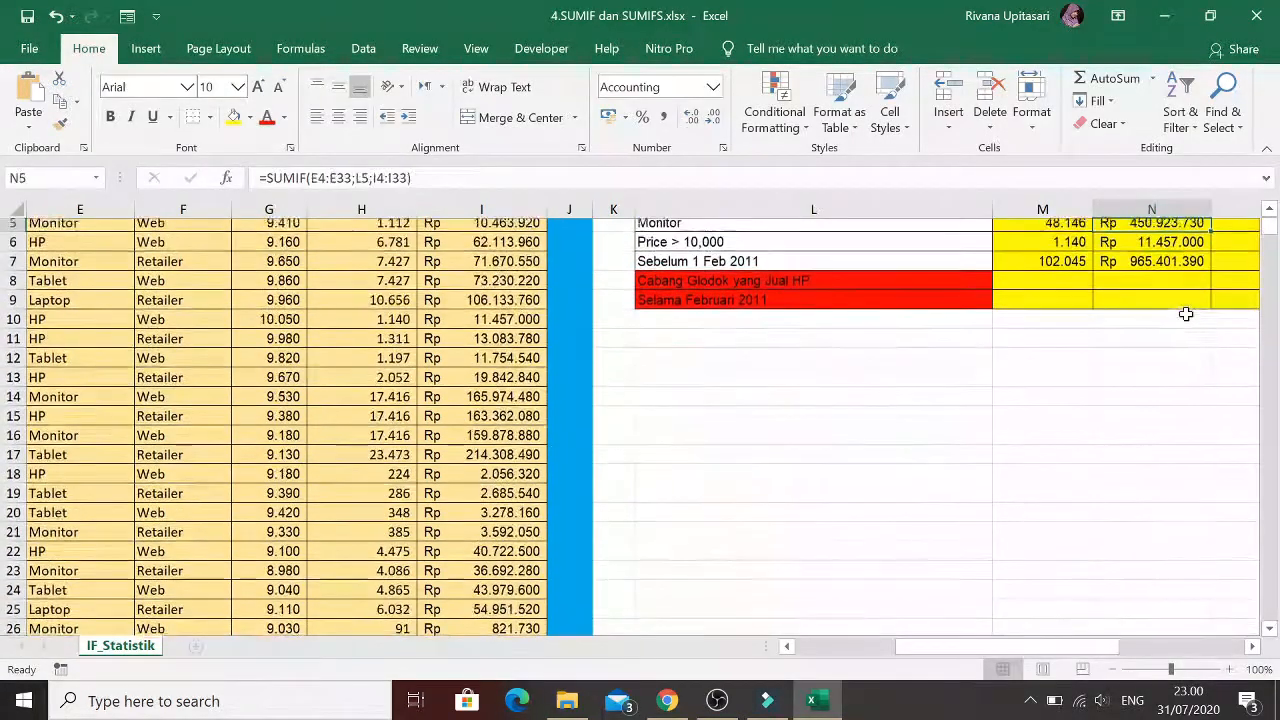
key("Down")
key("Down")
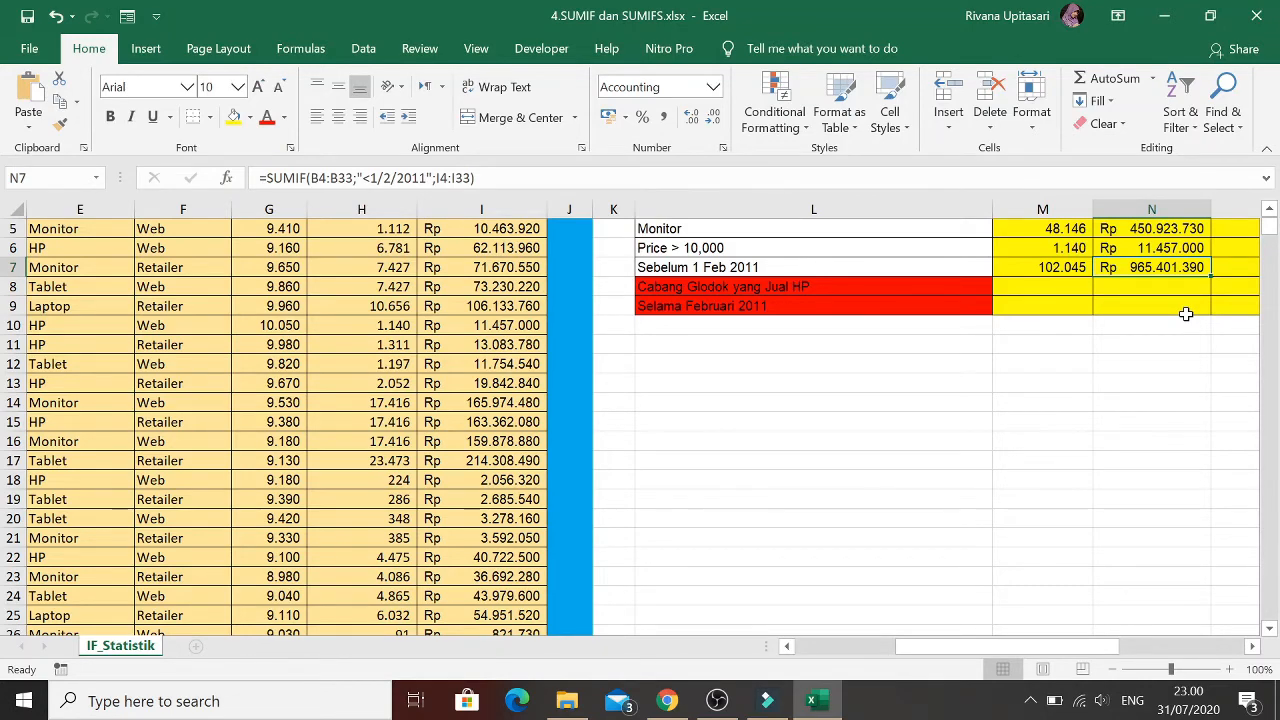
key("Up")
key("Up")
key("Up")
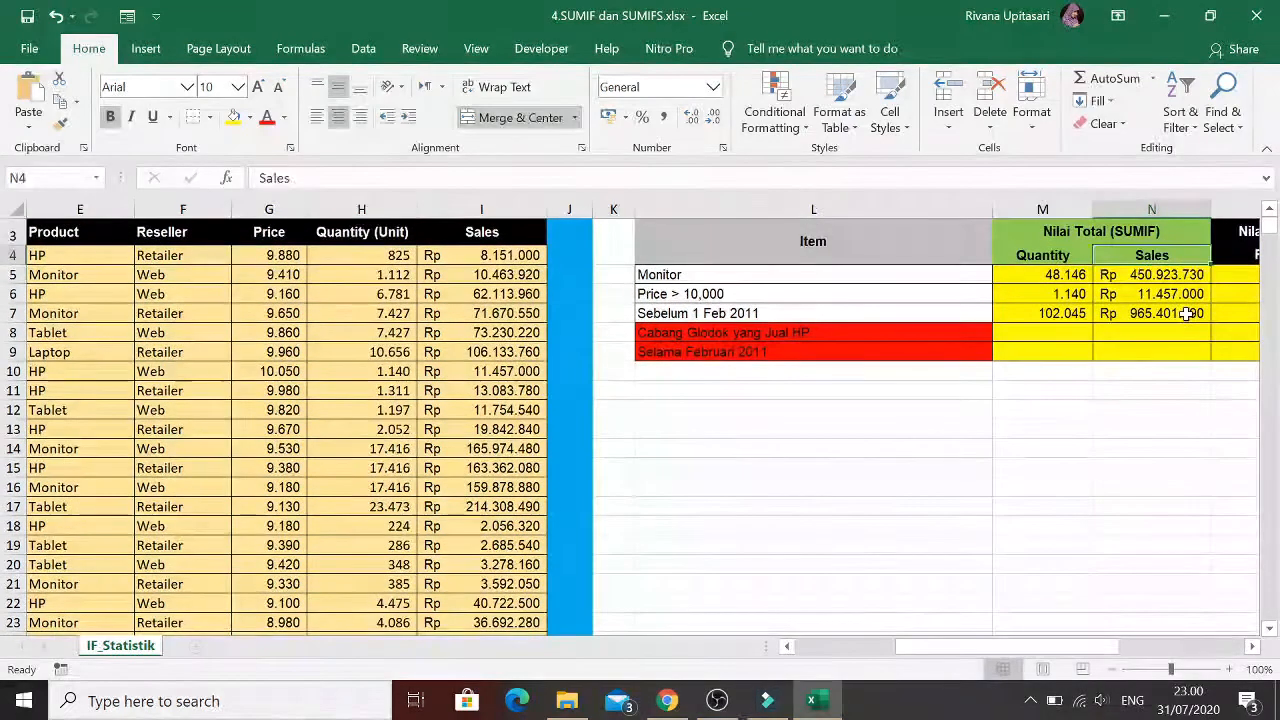
key("Down")
key("Down")
key("Down")
key("Down")
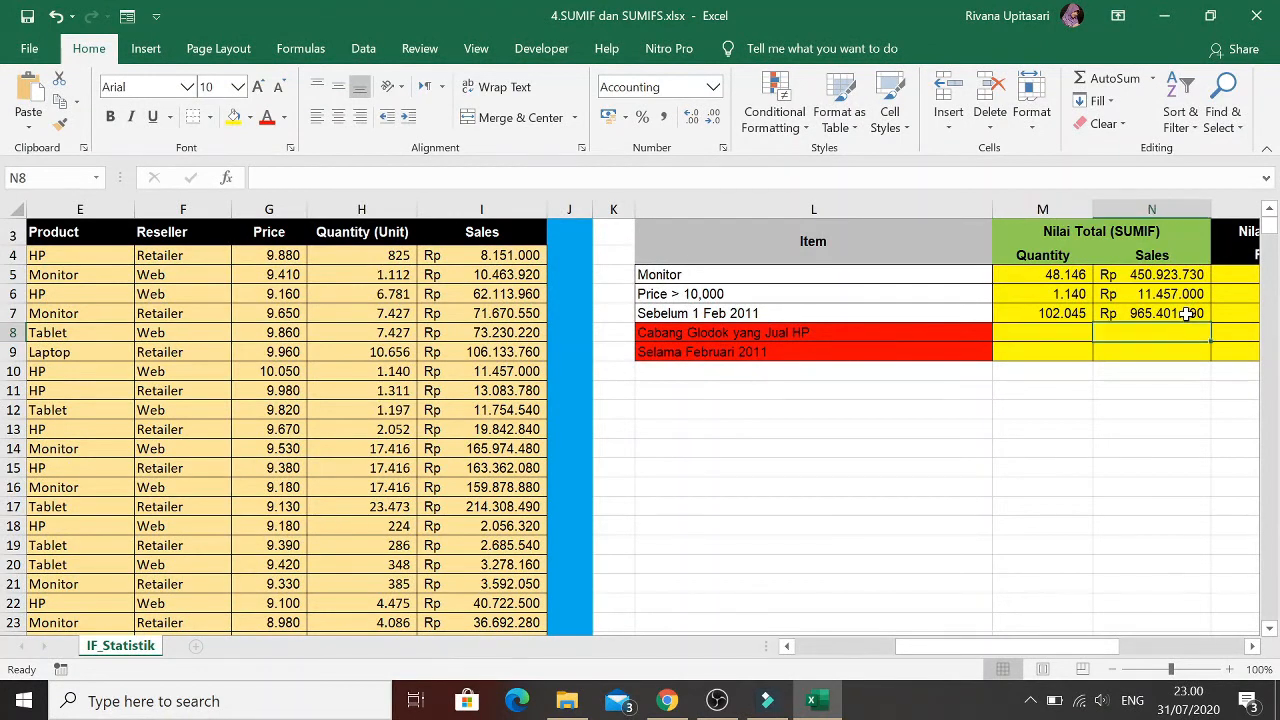
key("Left")
key("Left")
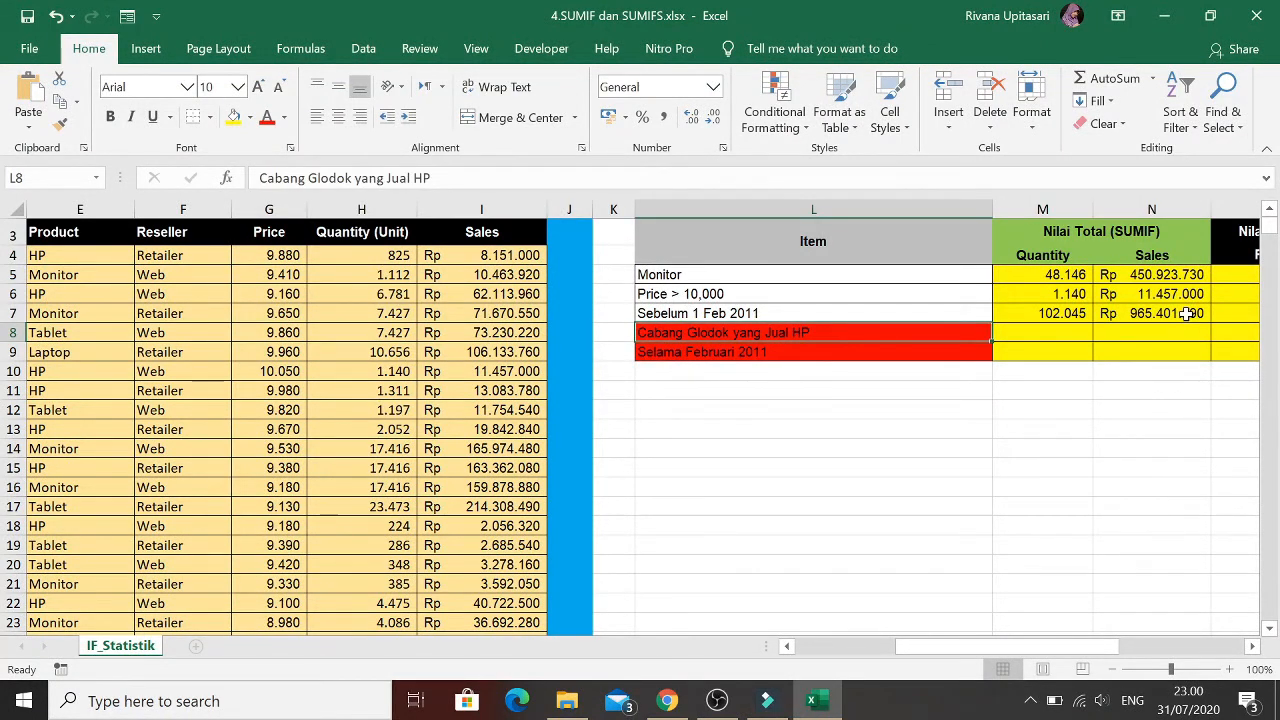
Review the "Cabang Glodok yang Jual HP" item in row 8 against the Quantity column header of the summary table
key("Right")
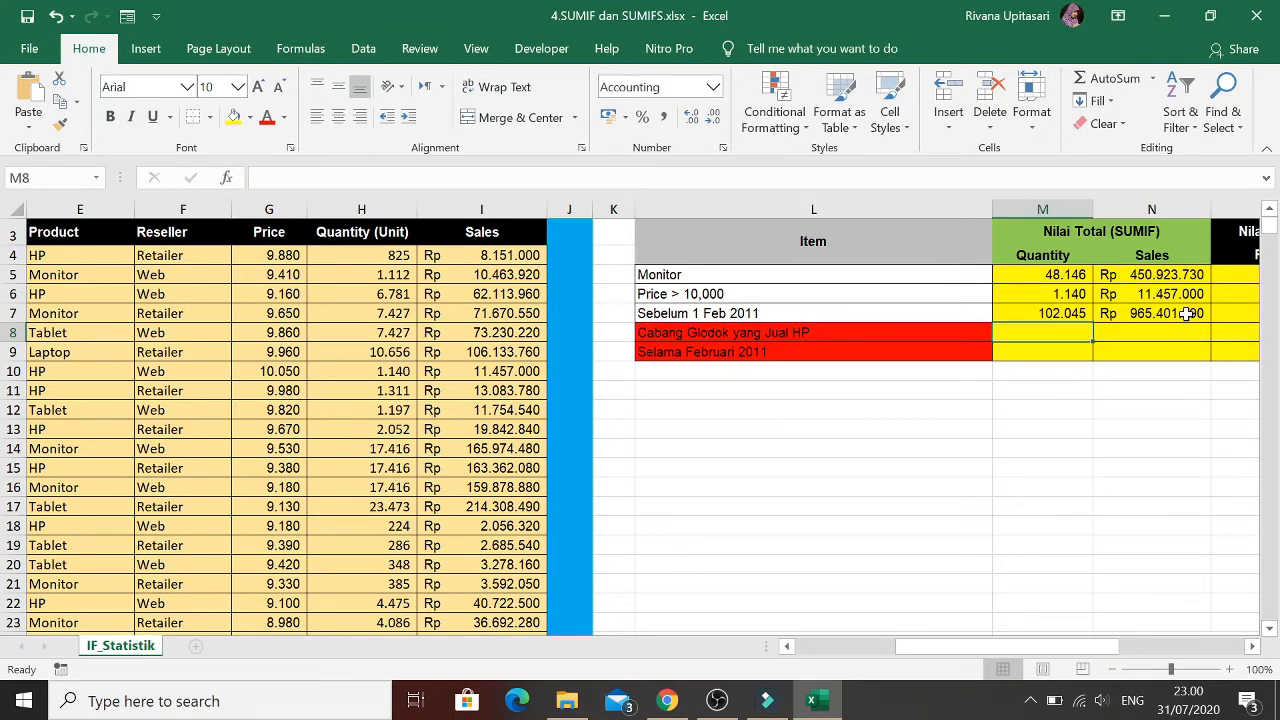
key("Up")
key("Up")
key("Up")
key("Up")
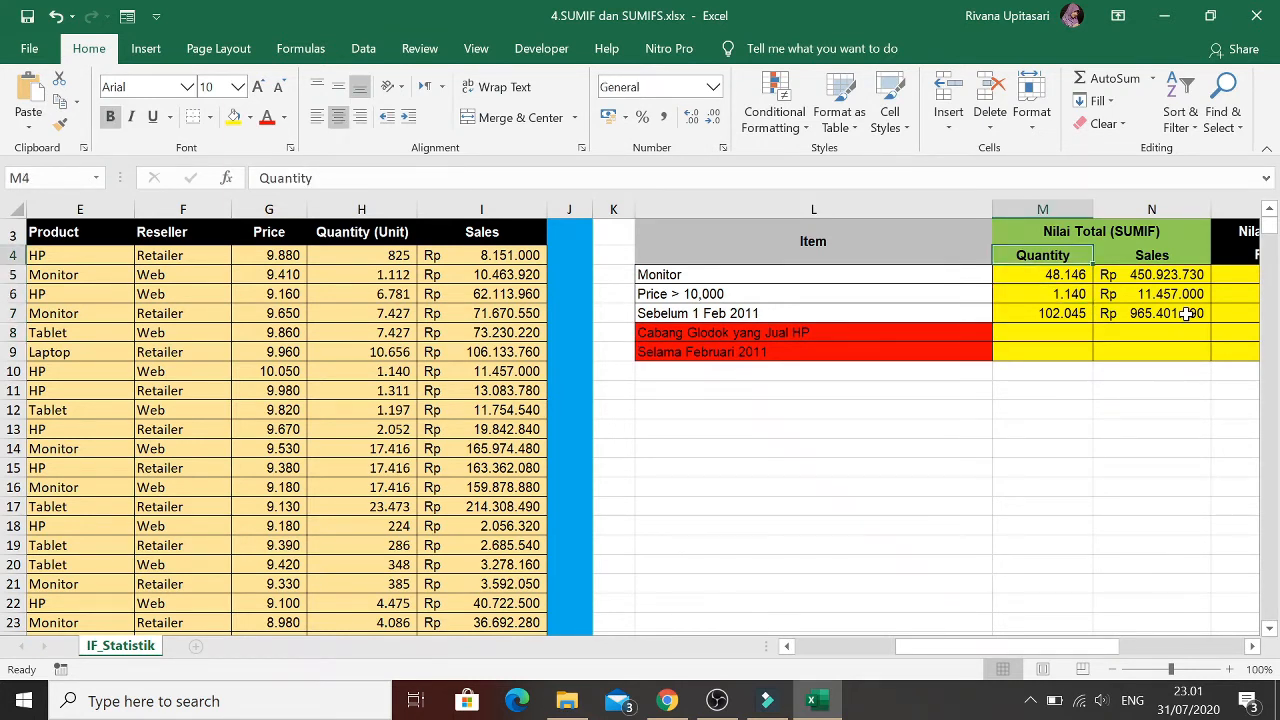
key("Down")
key("Down")
key("Down")
key("Down")
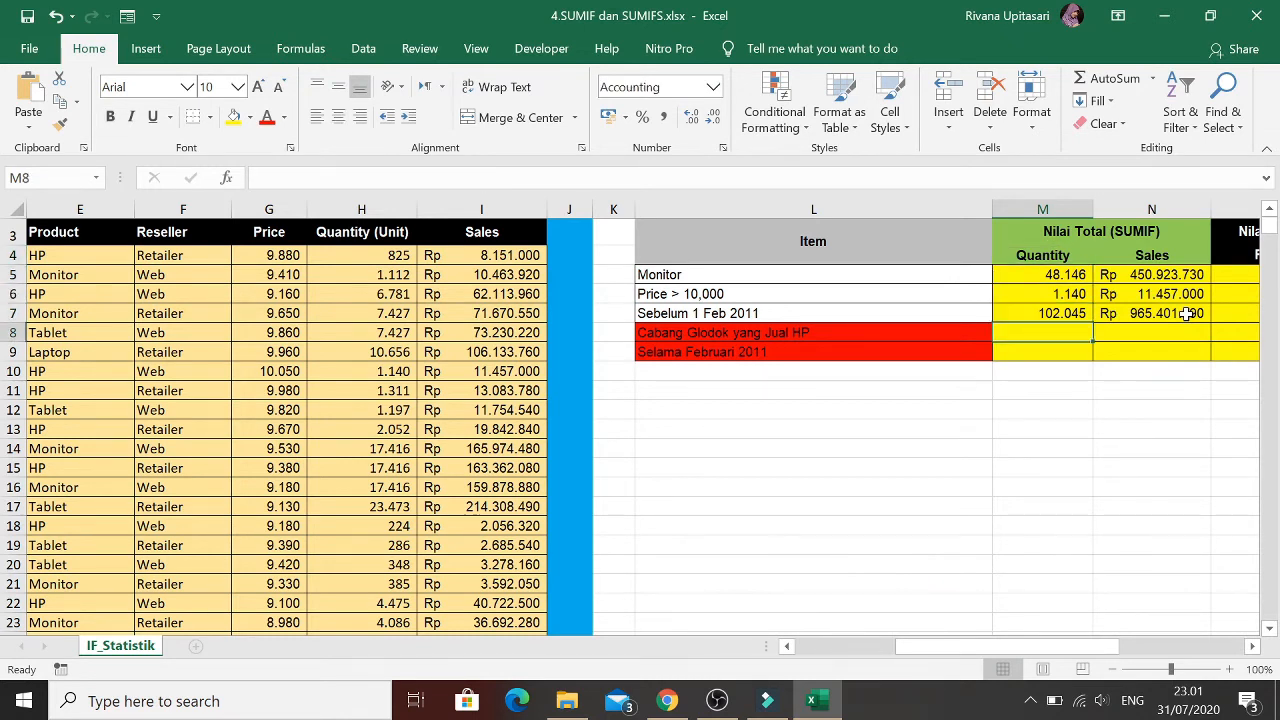
key("Left")
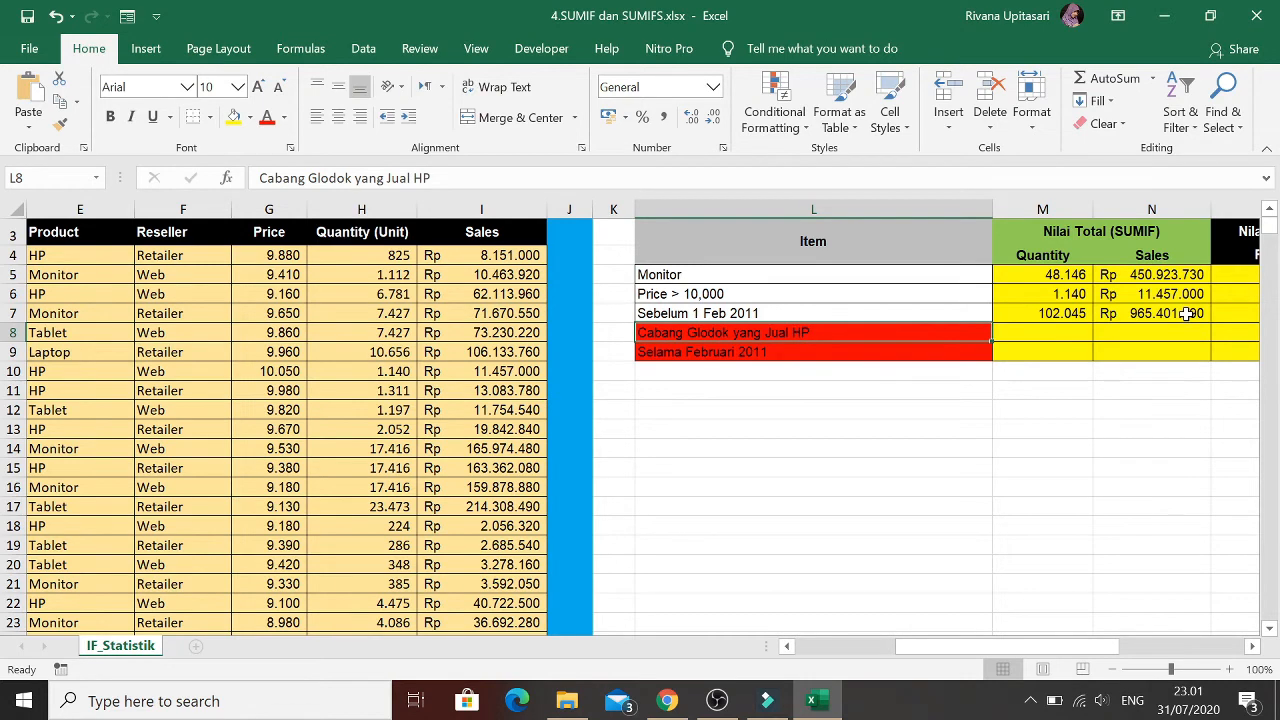
Start a SUMIFS formula in M8 with the Quantity (Unit) data H4:H33 as the sum range
key("Right")
type("=")
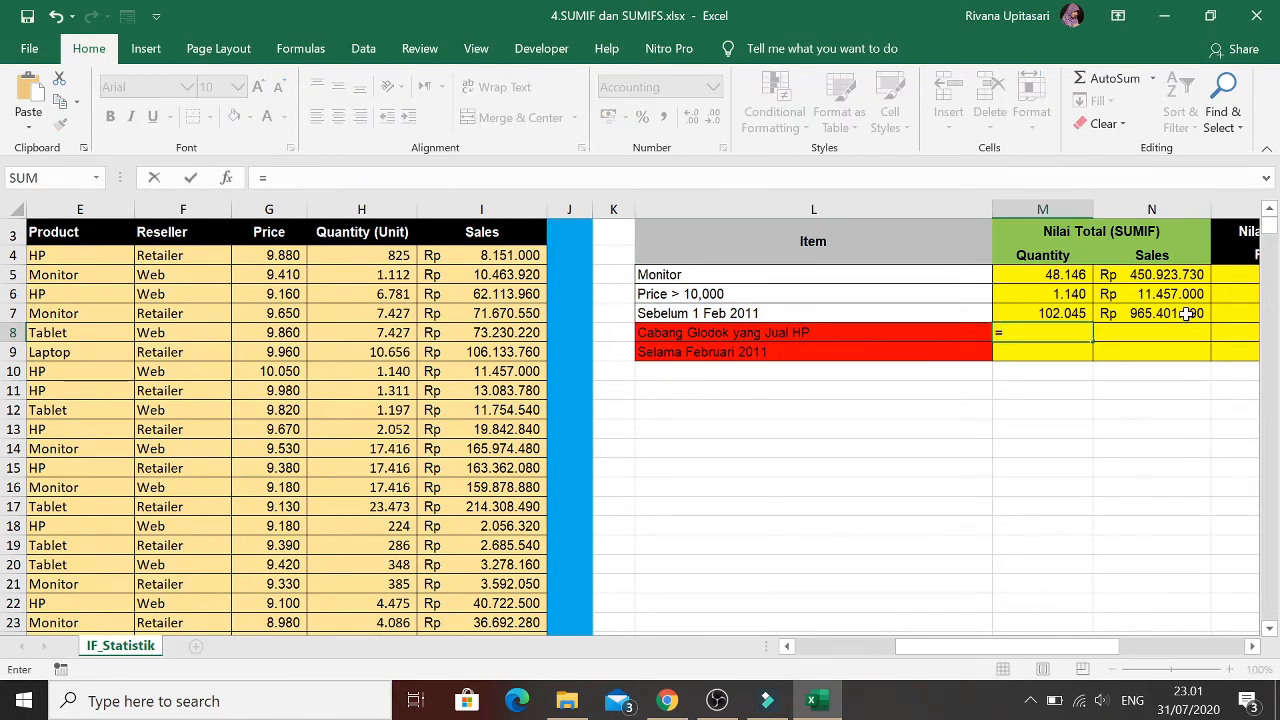
type("su")
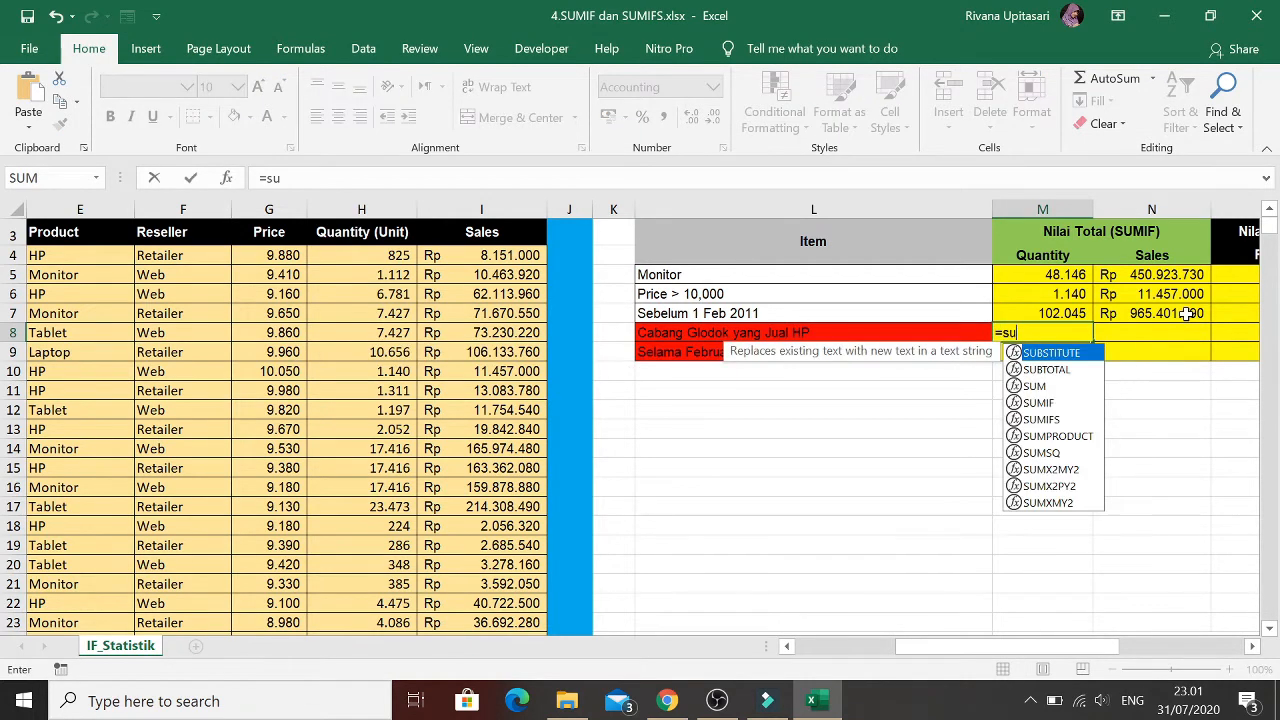
type("mifs")
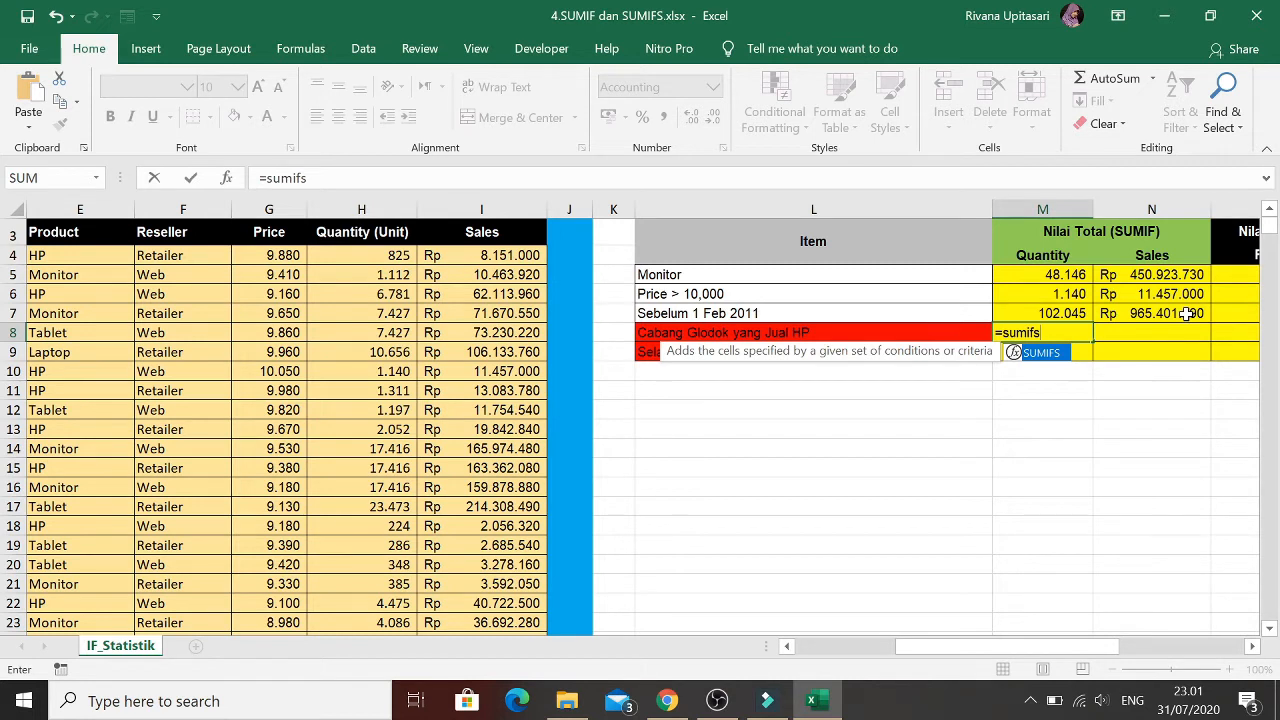
type("(")
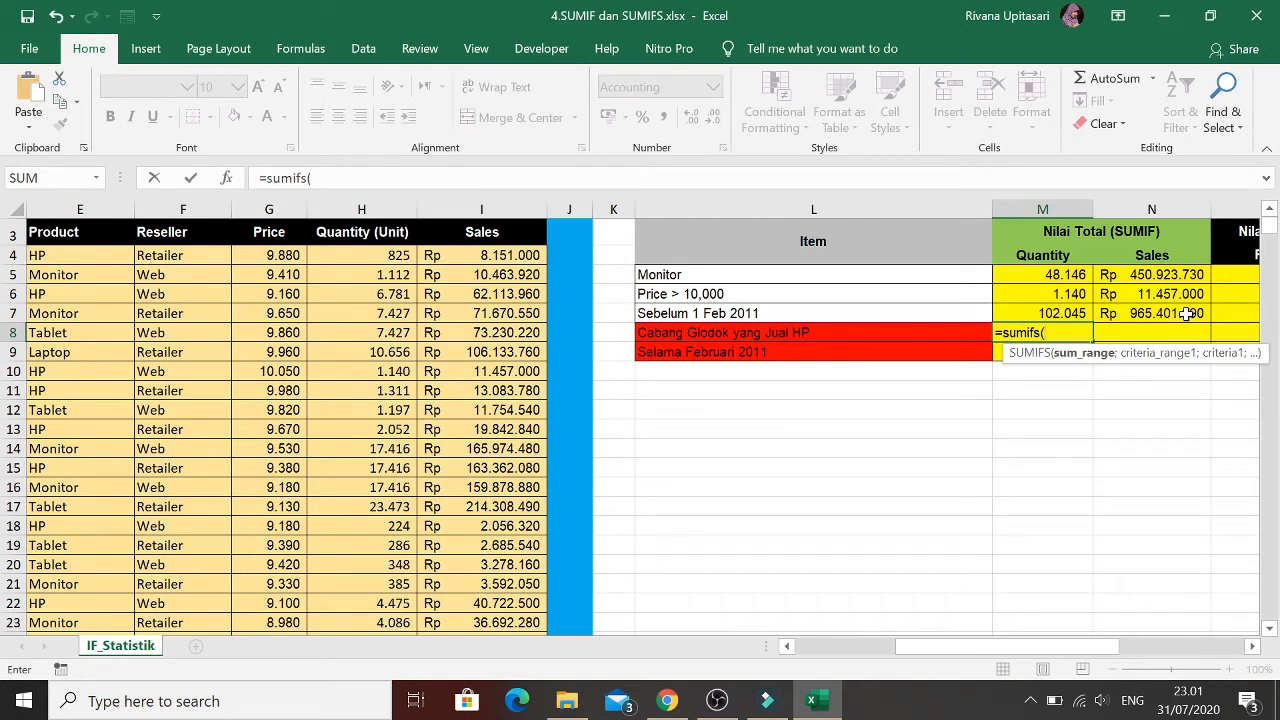
left_click(366, 256)
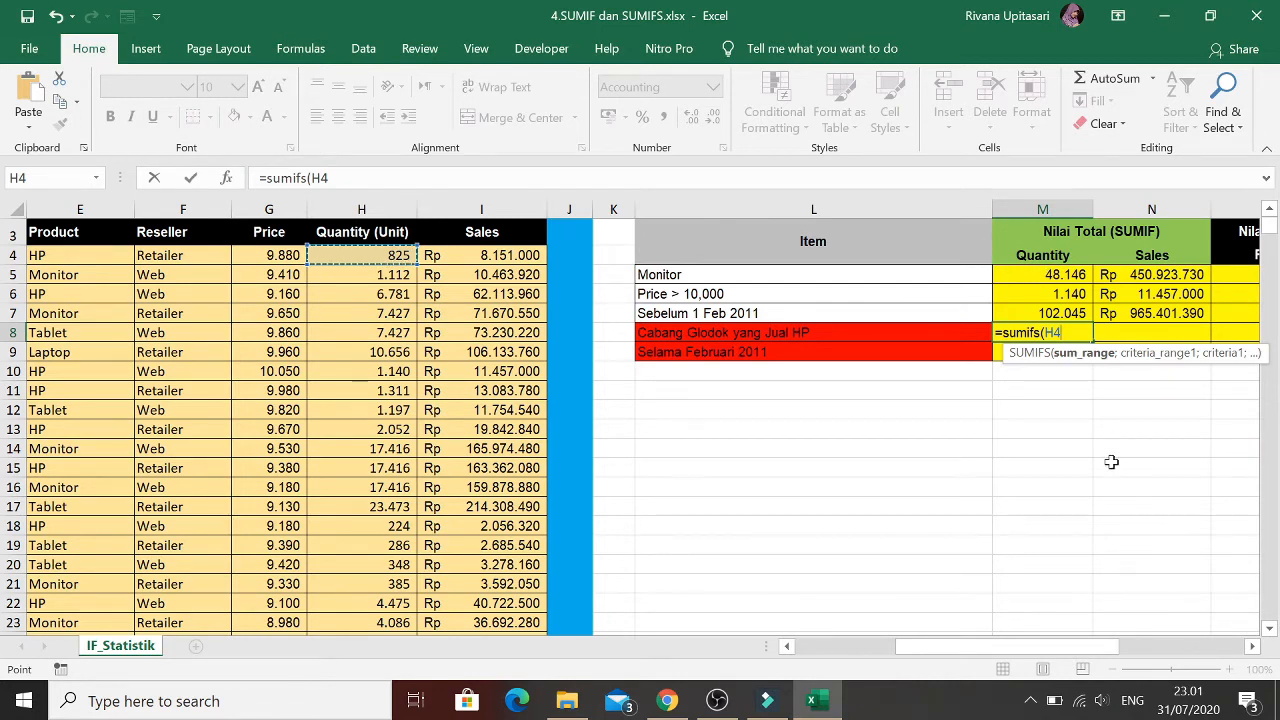
key("ctrl+shift+Down")
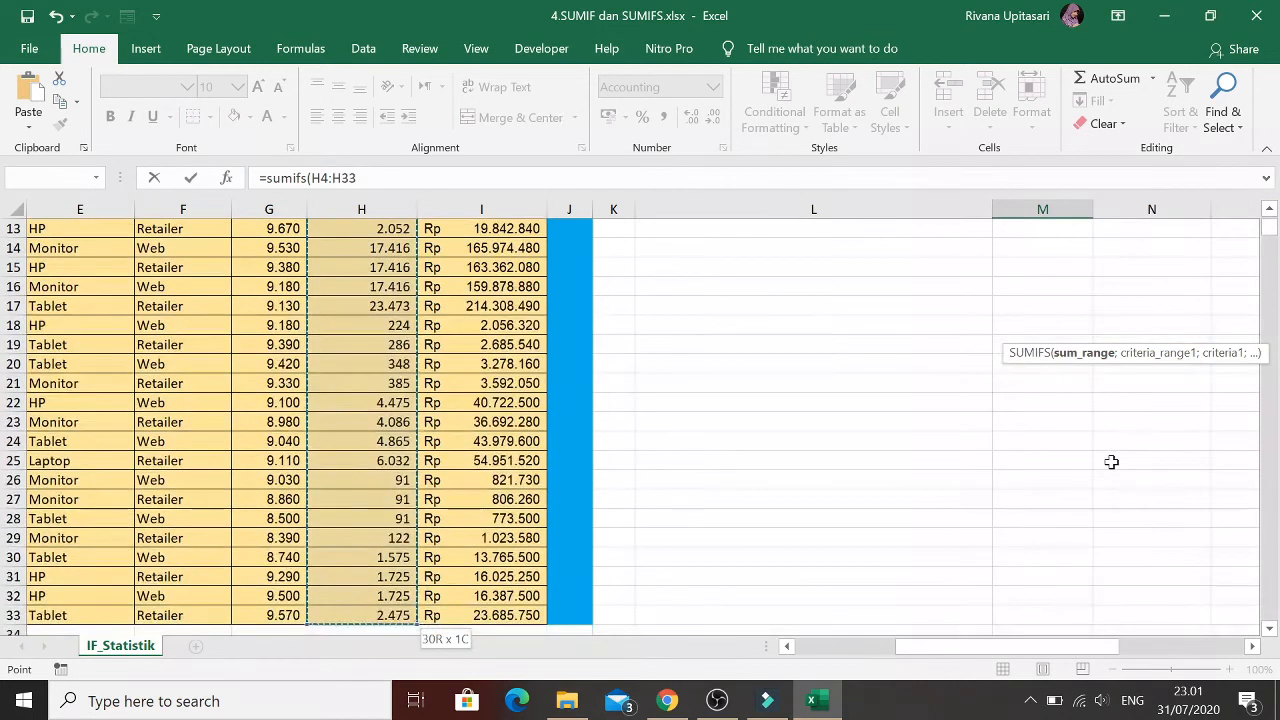
type(";")
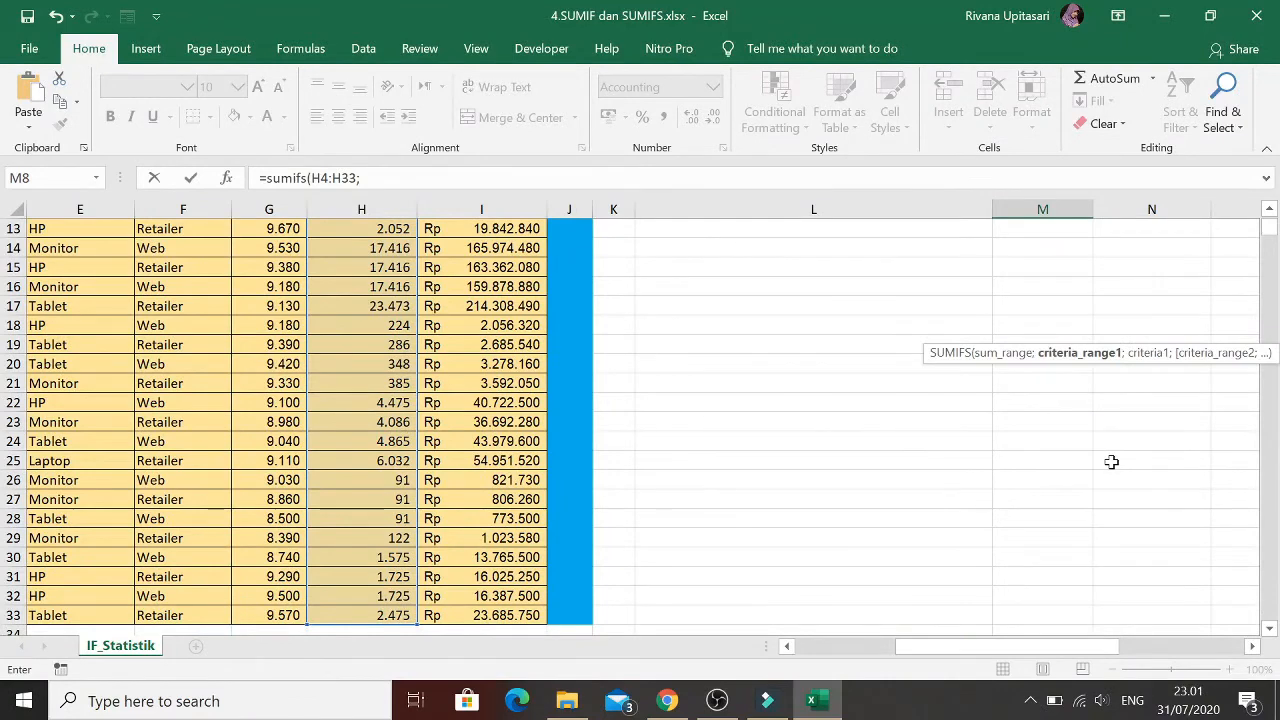
Add the Branch data D4:D33 as the first criteria range, with "Glodok" as its criterion
scroll(674, 386, "up", 2)
scroll(674, 386, "up", 1)
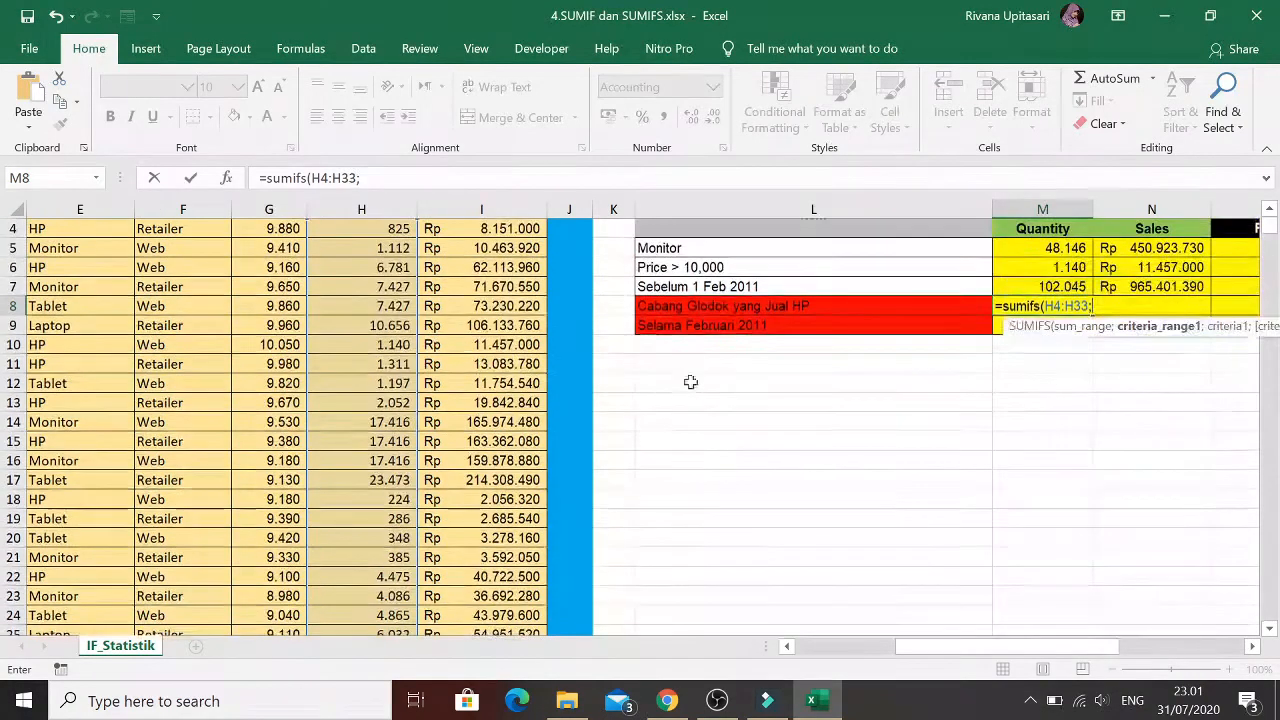
left_click(80, 232)
key("Left")
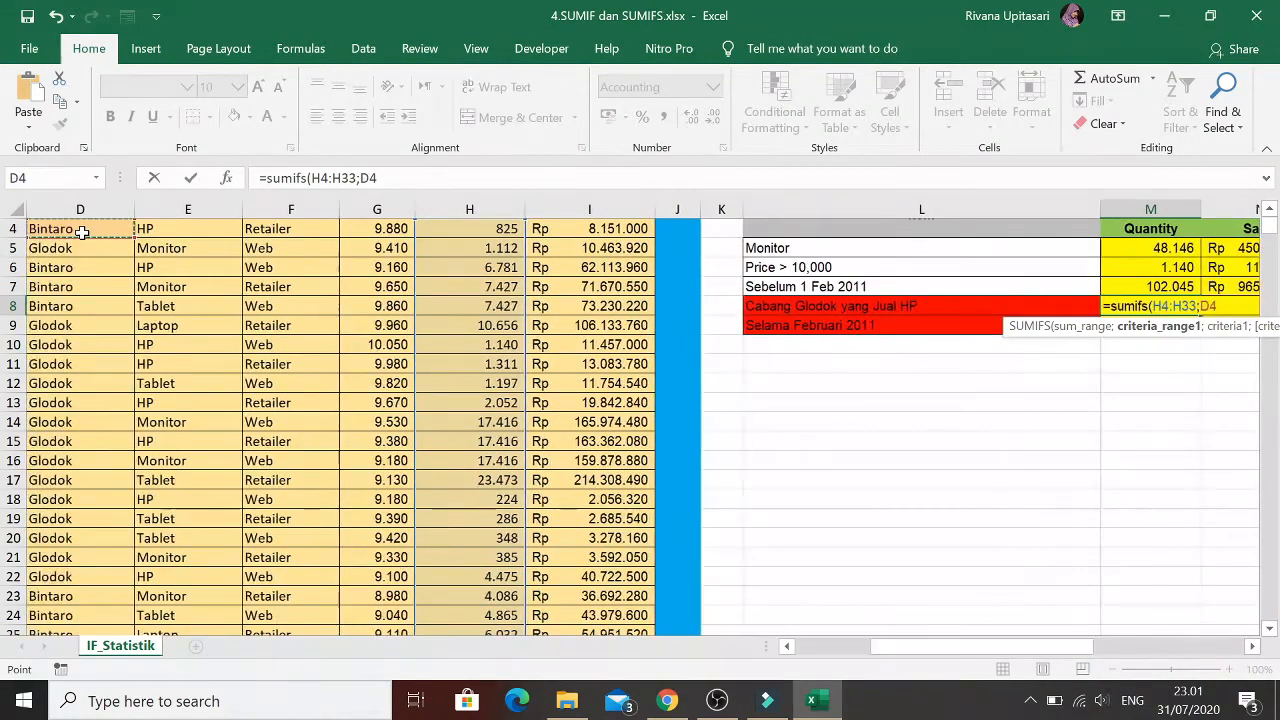
key("Left")
key("Right")
key("Up")
key("Up")
key("Up")
key("Down")
key("Down")
key("Down")
key("Down")
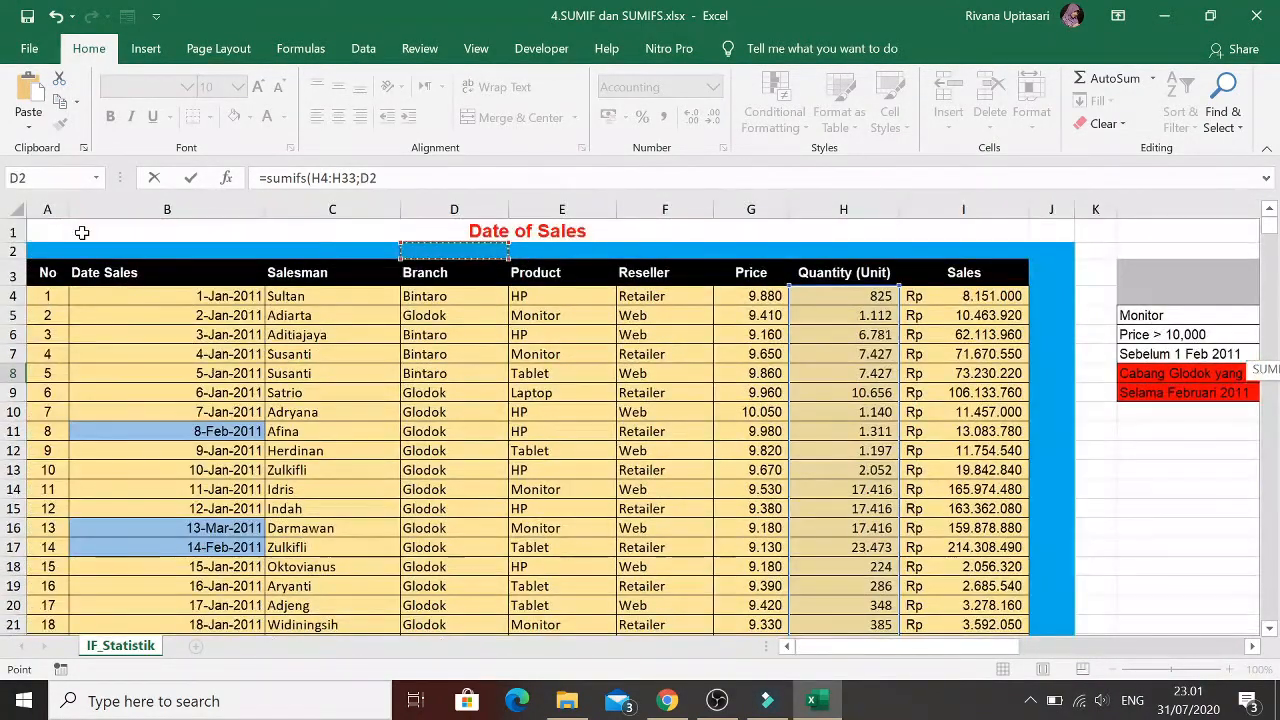
key("Up")
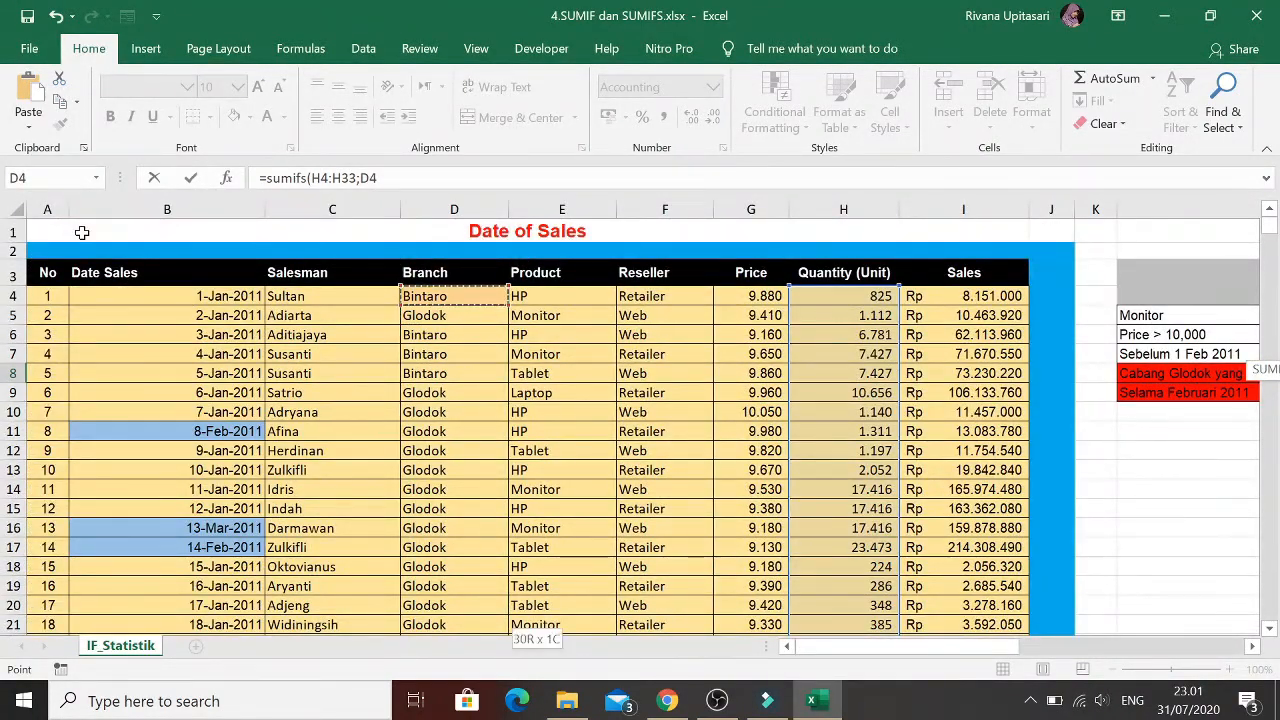
key("ctrl+shift+Down")
type(";")
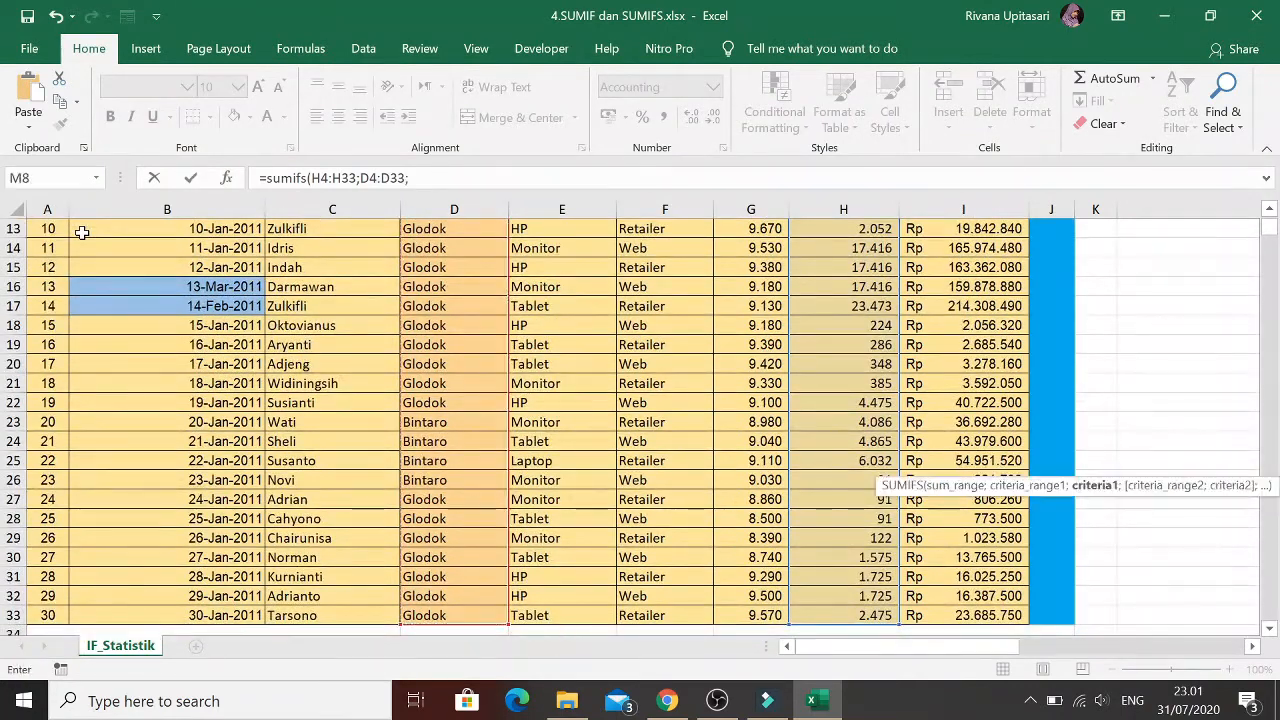
type("\"Glodok\";")
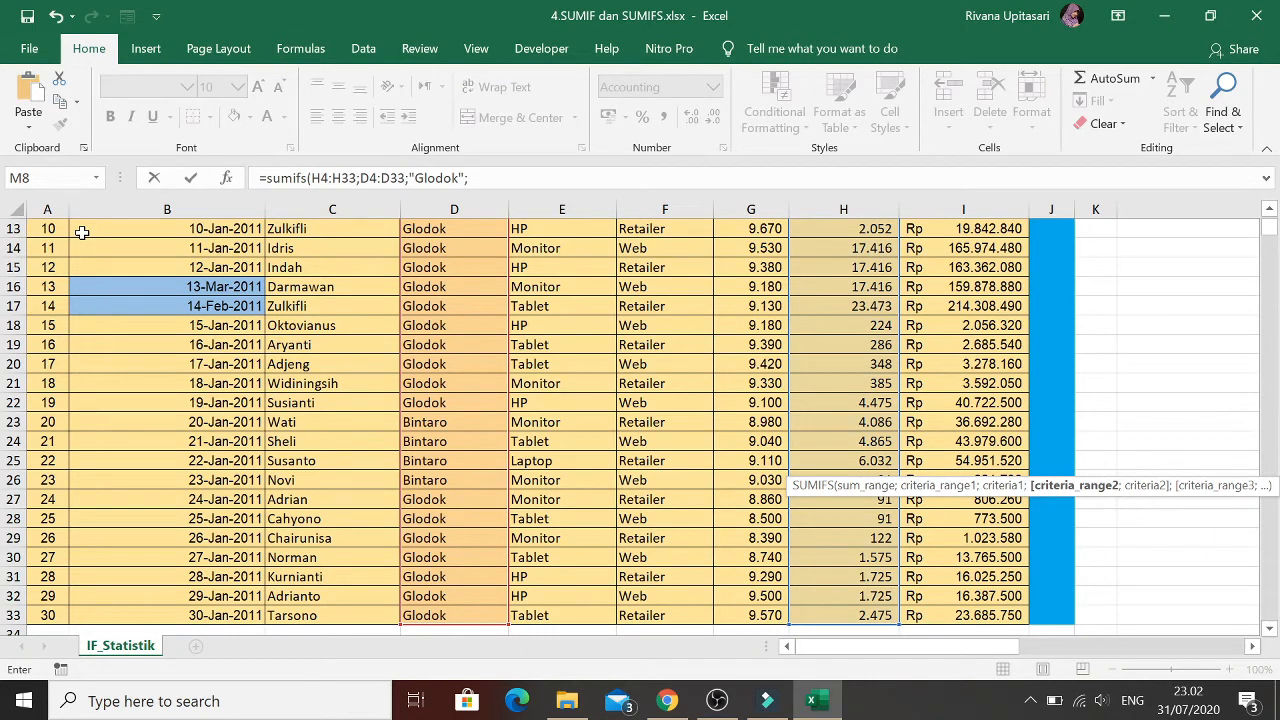
Add the Product data E4:E33 as the second criteria range with criterion "HP" and complete the M8 formula
key("Right")
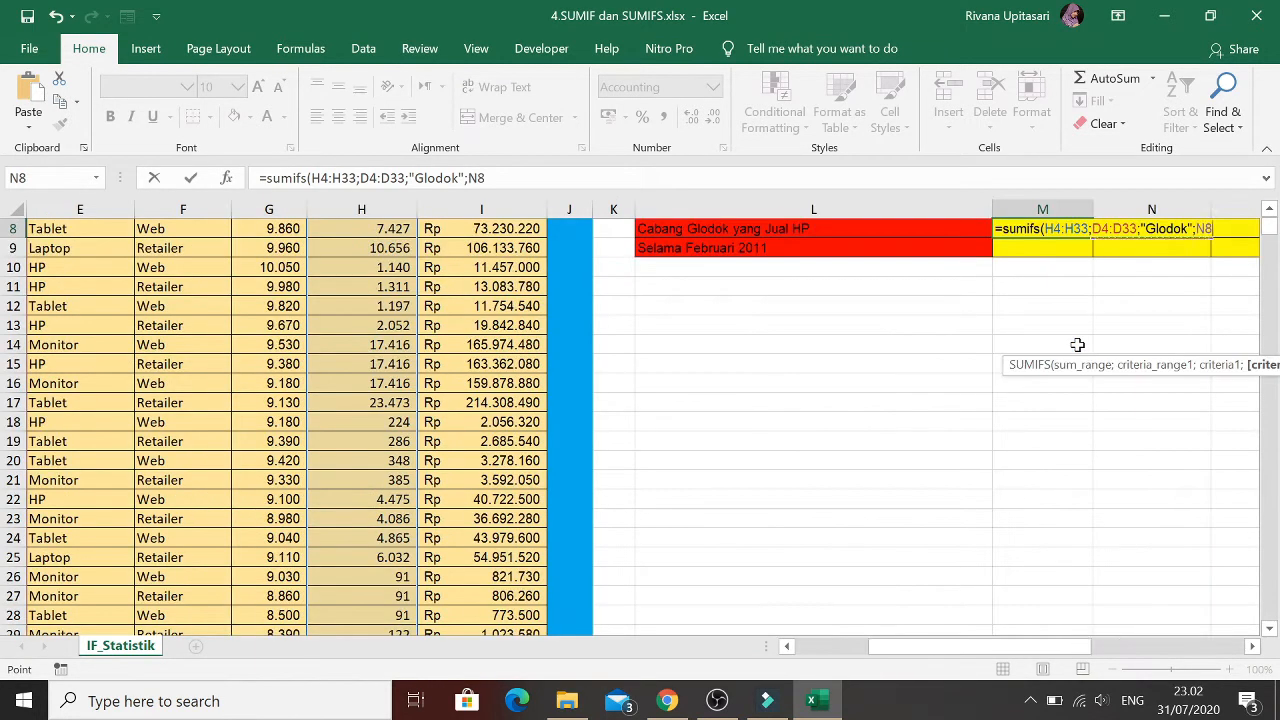
key("Left")
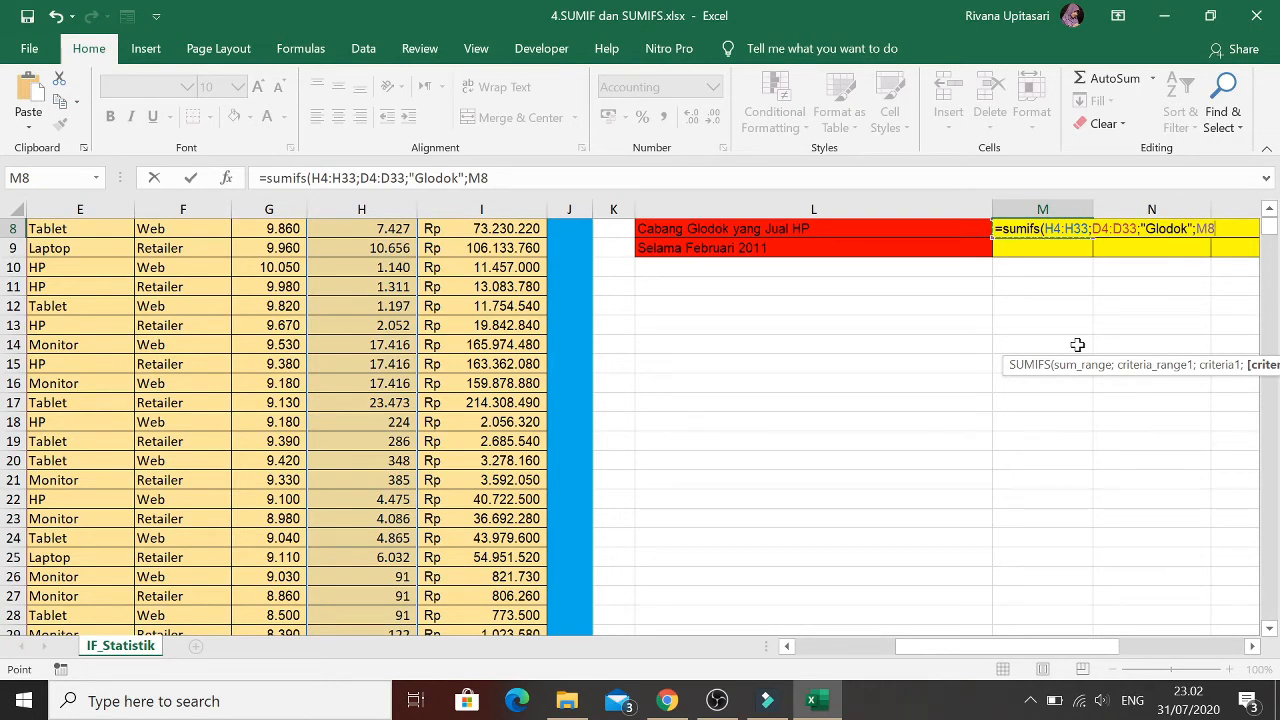
key("Left")
key("Left")
key("Left")
key("Left")
key("Left")
key("Left")
key("Left")
key("Left")
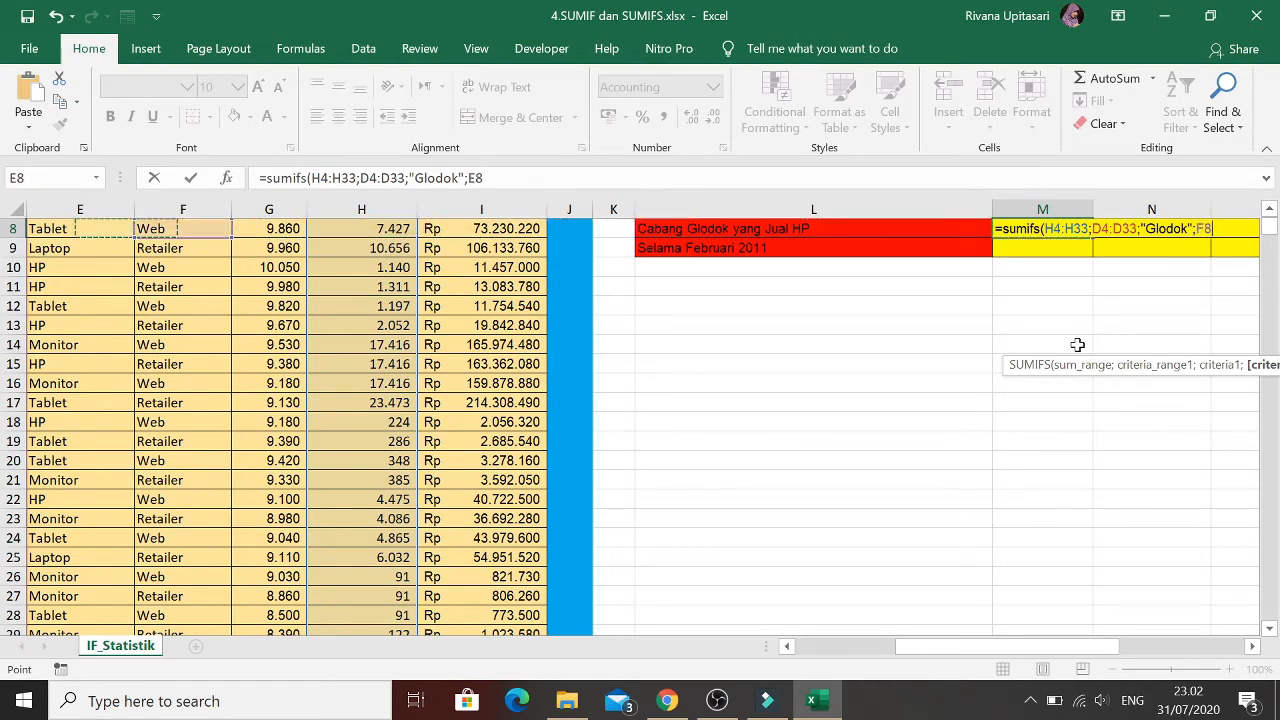
key("Left")
key("Right")
key("Up")
key("Up")
key("Up")
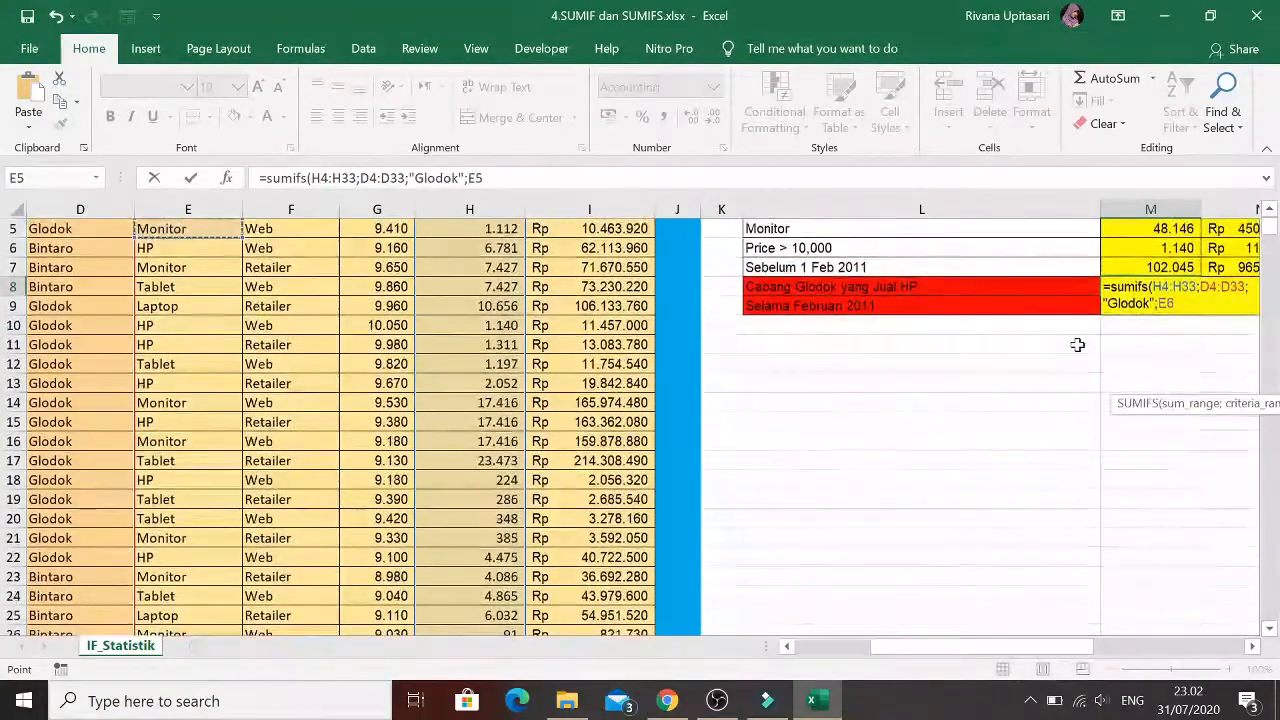
key("Up")
key("ctrl+shift+Down")
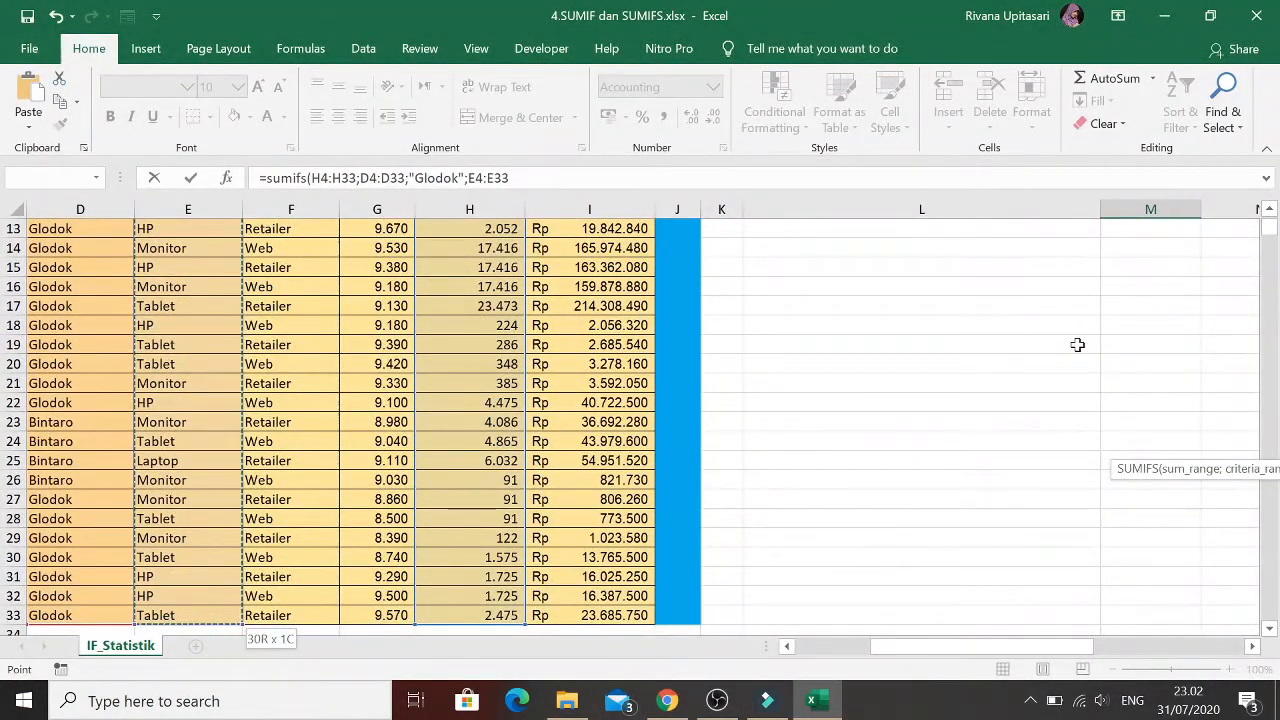
type(";\"")
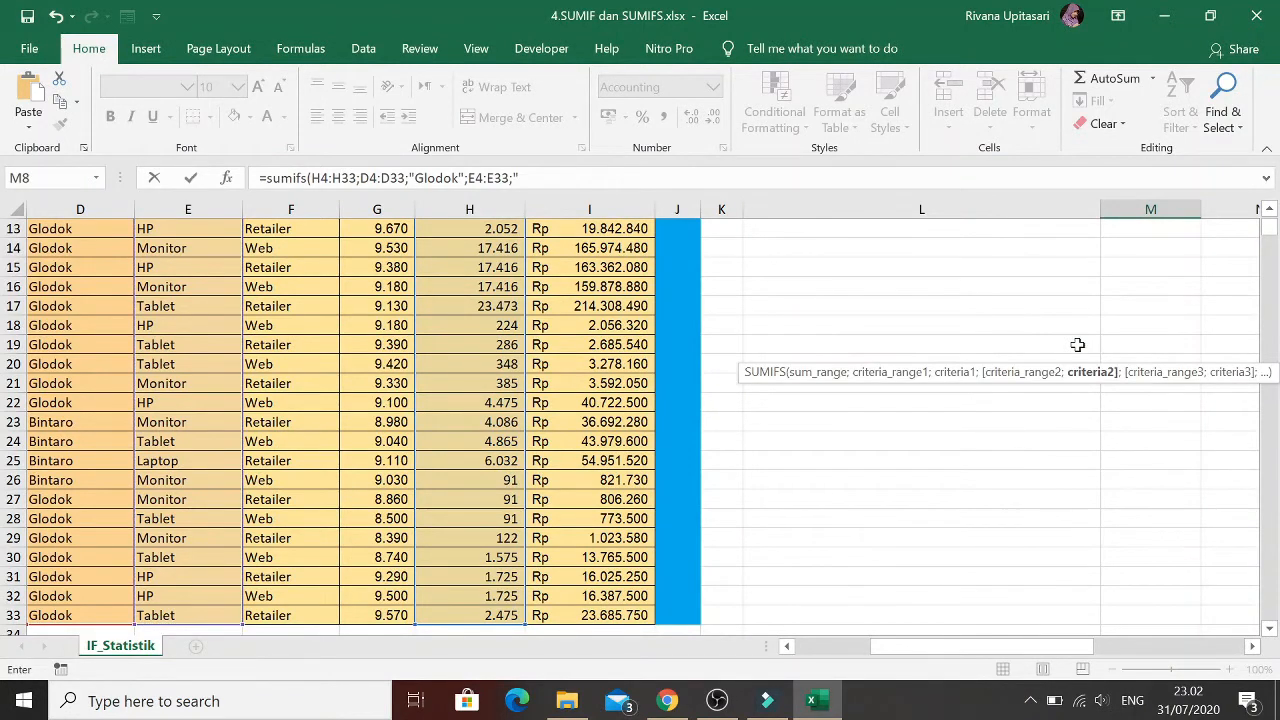
type("HP")
key("Return")
Check the formulas and results in the summary table's Quantity column, ending at M8
key("Up")
key("Up")
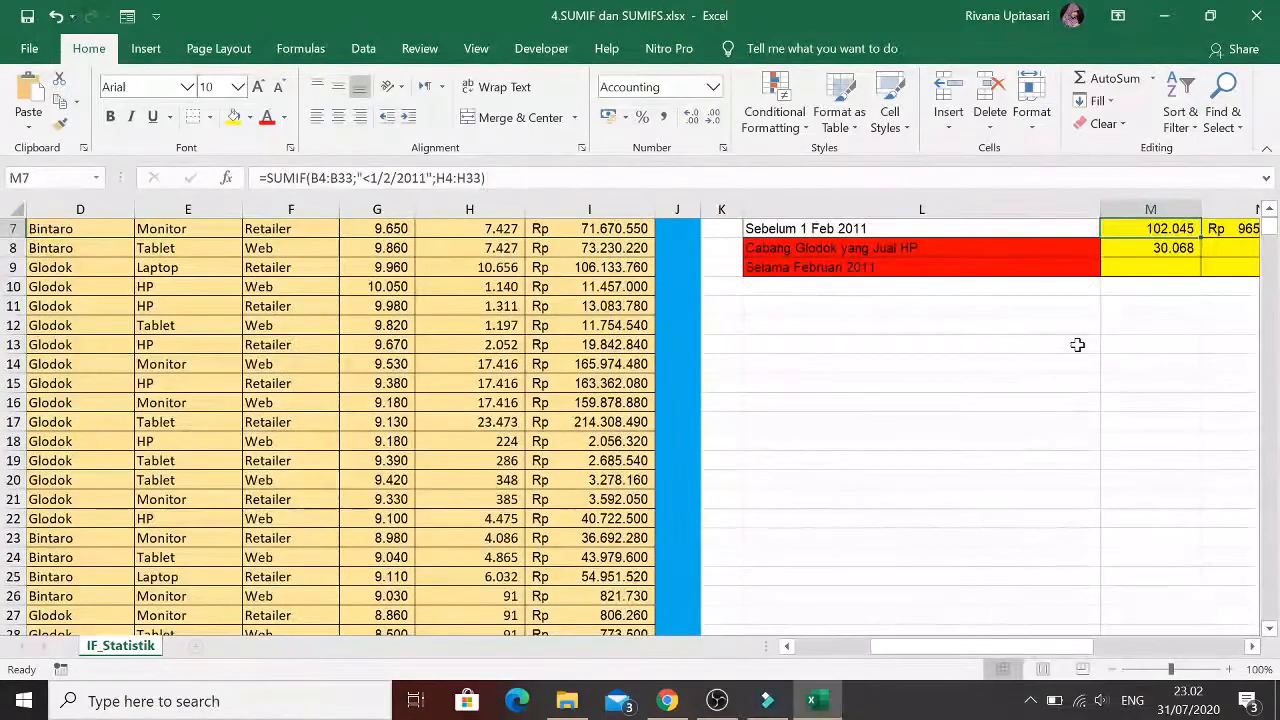
key("Down")
key("Down")
key("Up")
key("Up")
key("Up")
key("Up")
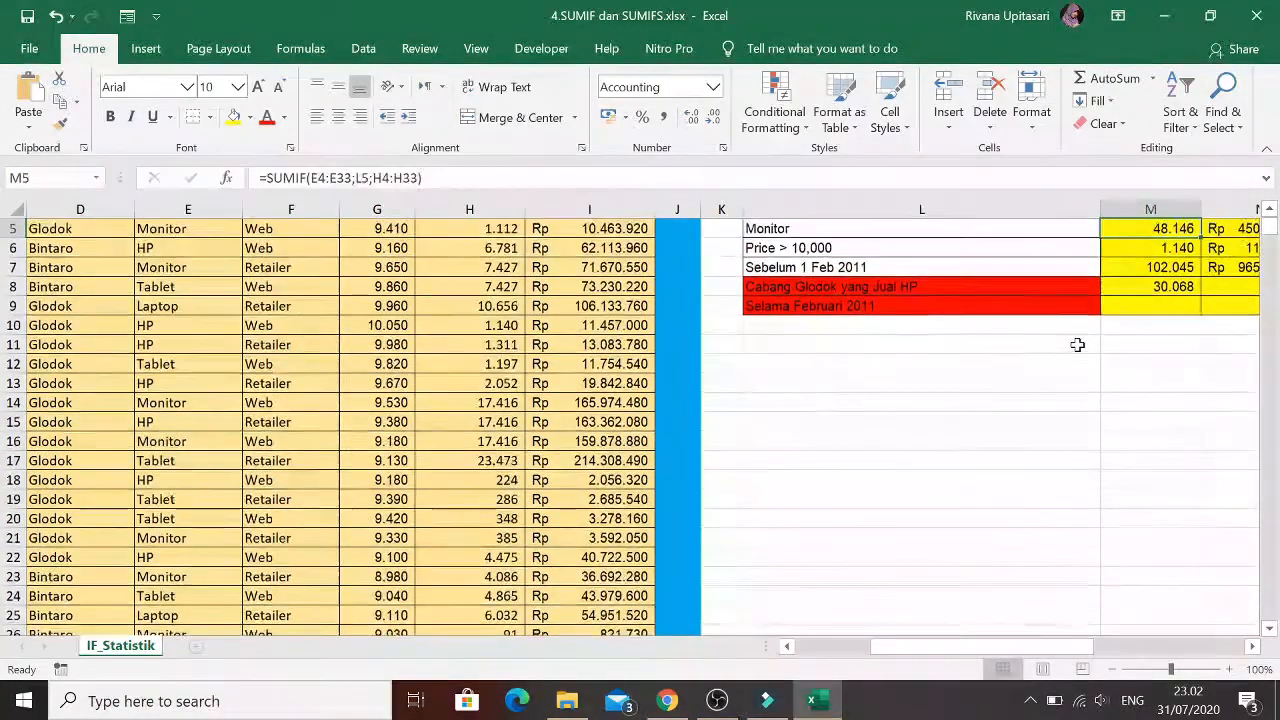
key("Up")
key("Up")
key("Down")
key("Down")
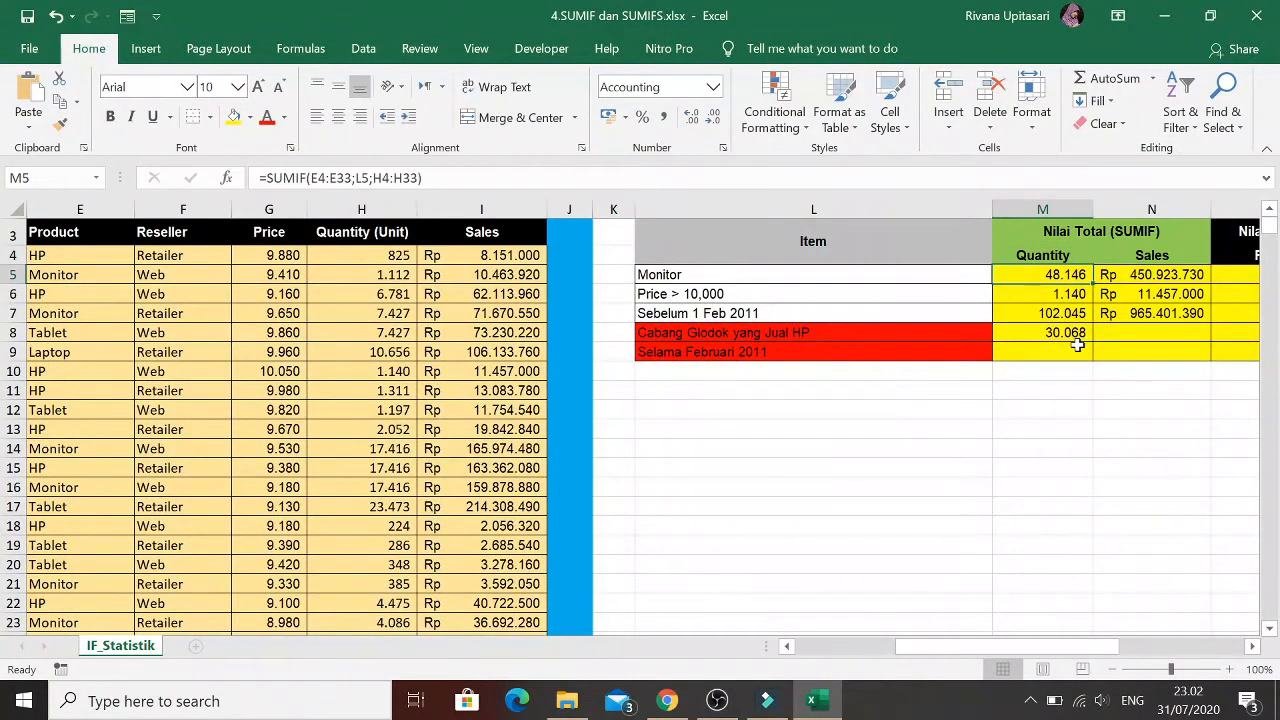
key("Down")
key("Down")
key("Down")
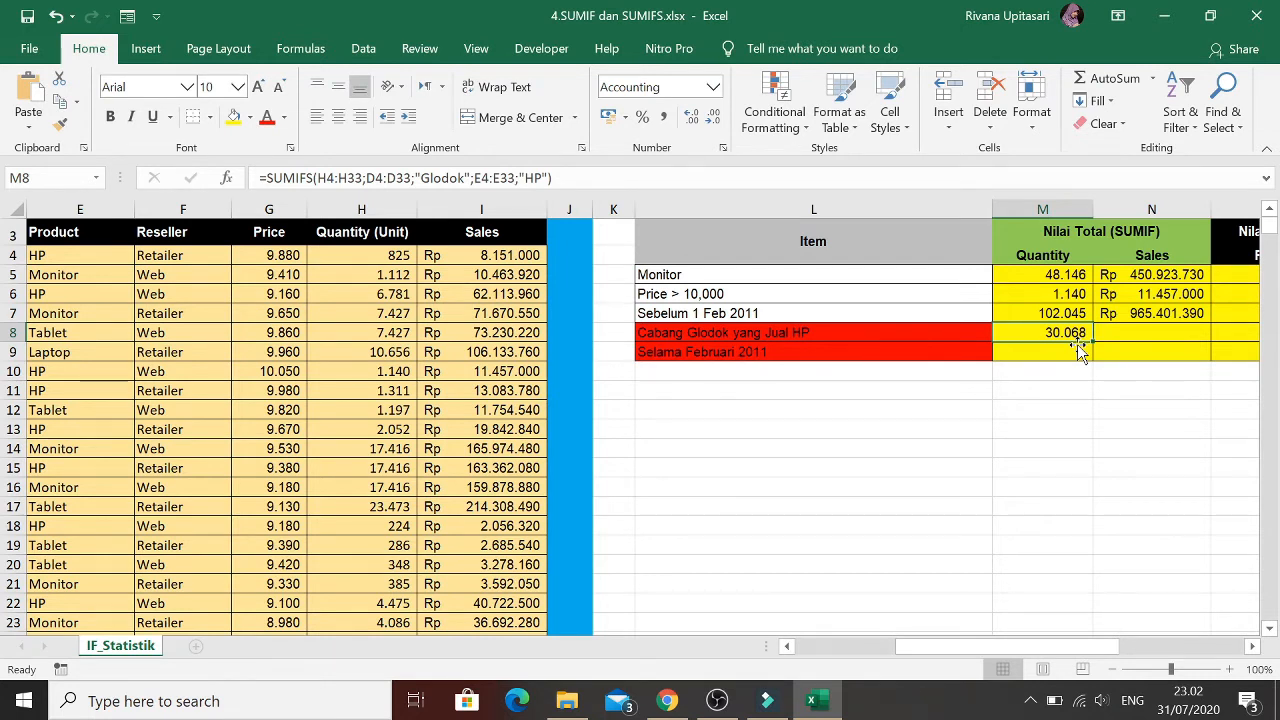
Start a SUMIFS formula in N8 with the Sales data I4:I33 as the sum range
key("Right")
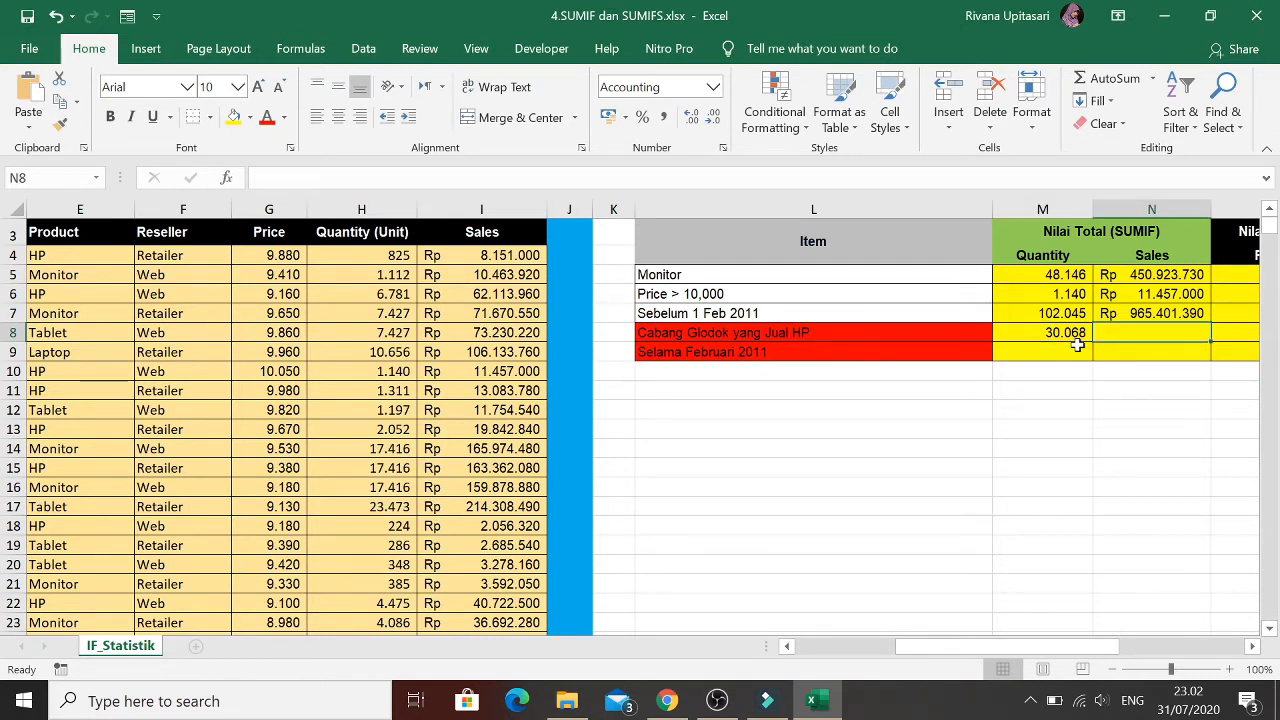
type("=s")
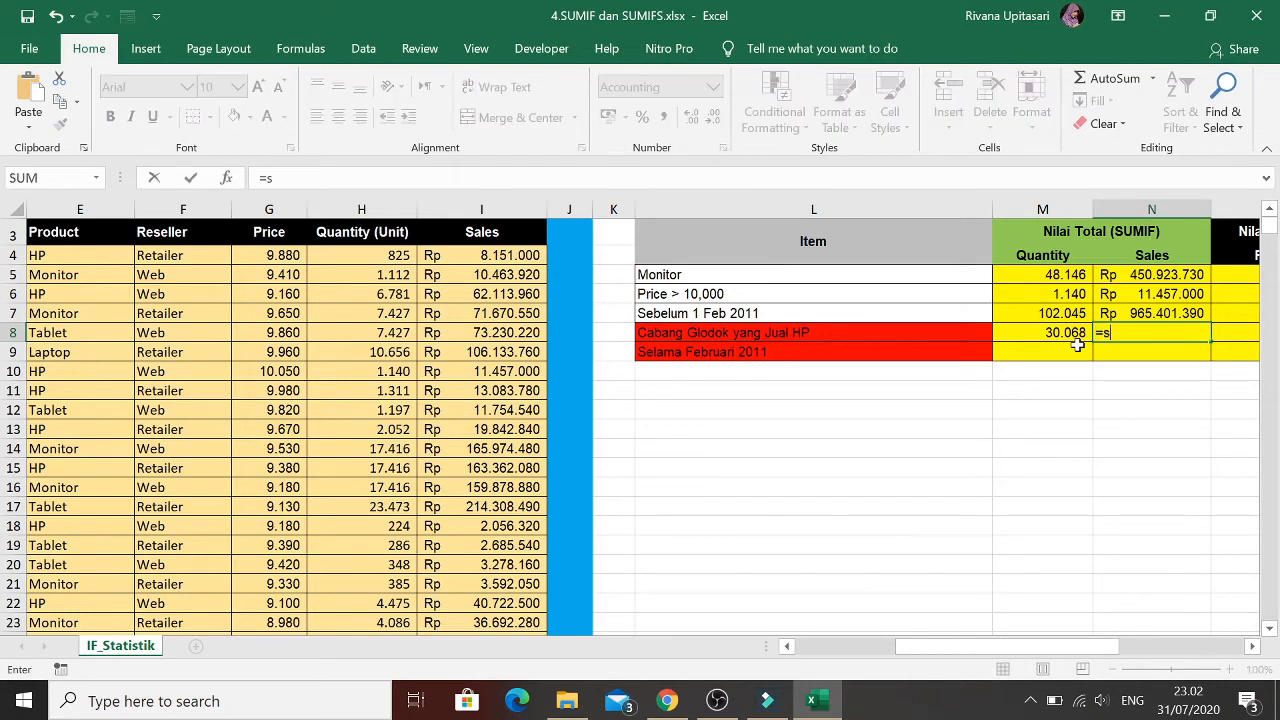
type("umifs")
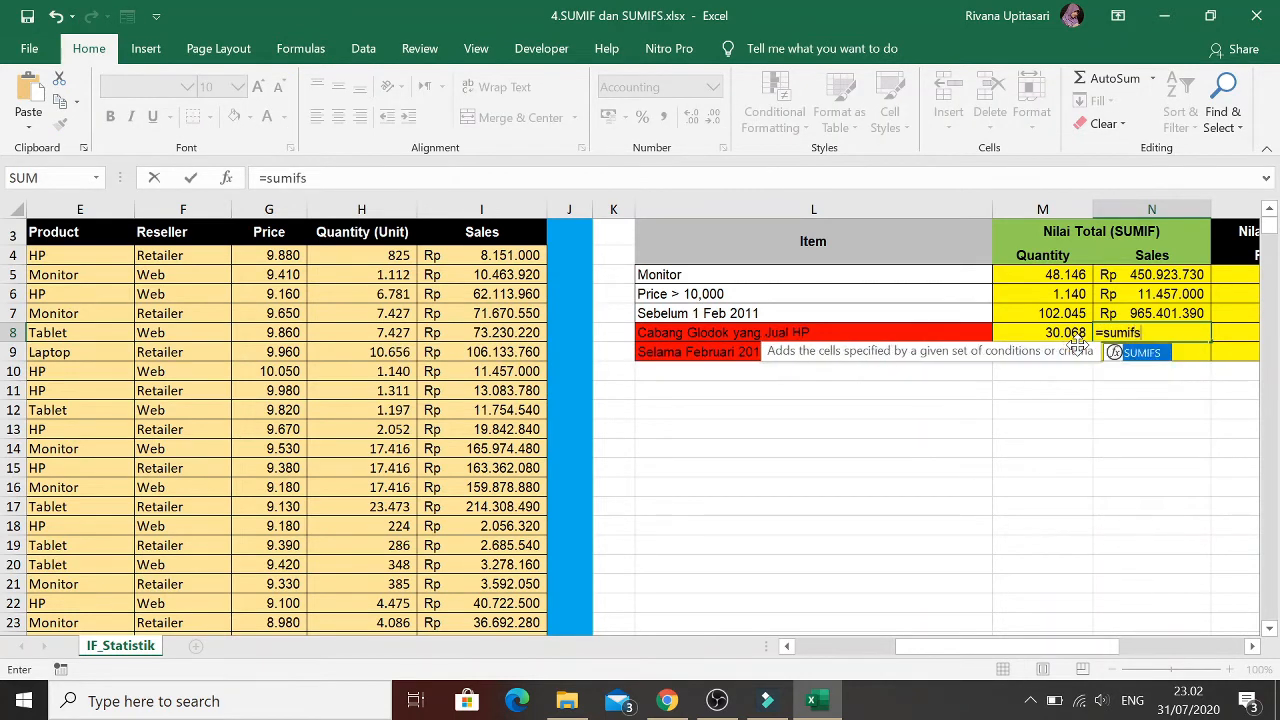
type("(")
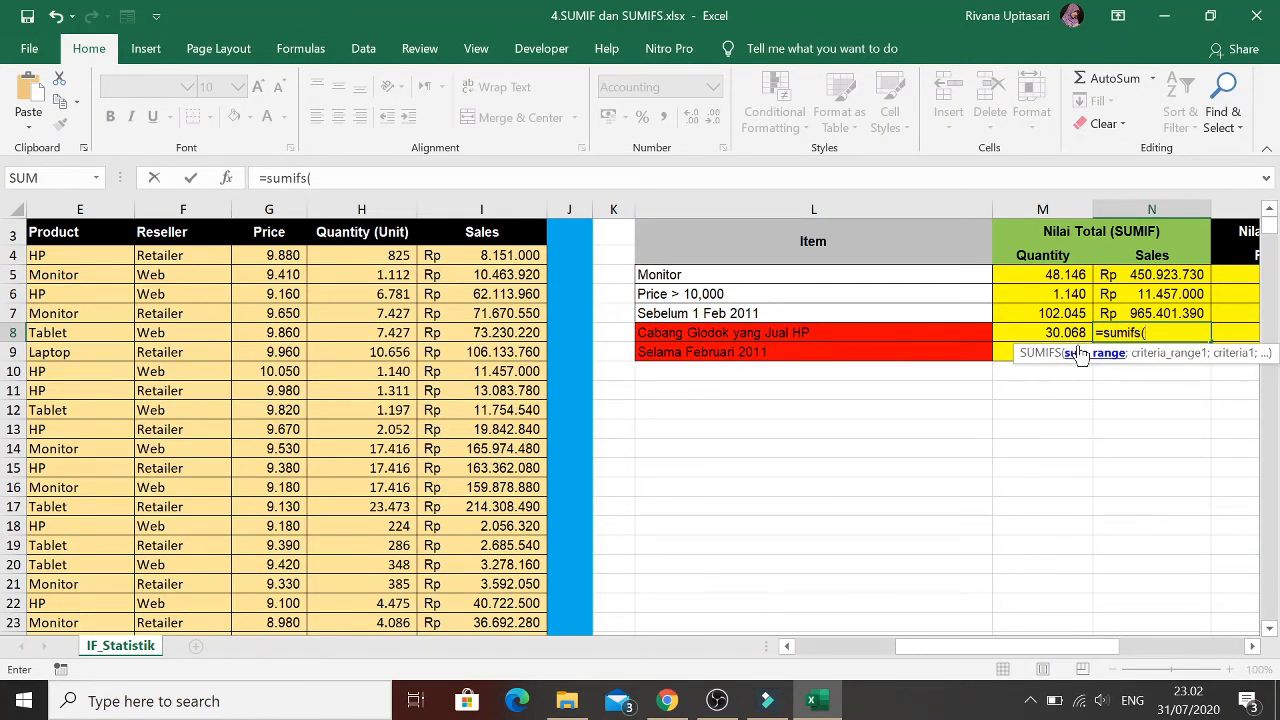
key("Left")
key("Left")
key("Left")
key("Left")
key("Left")
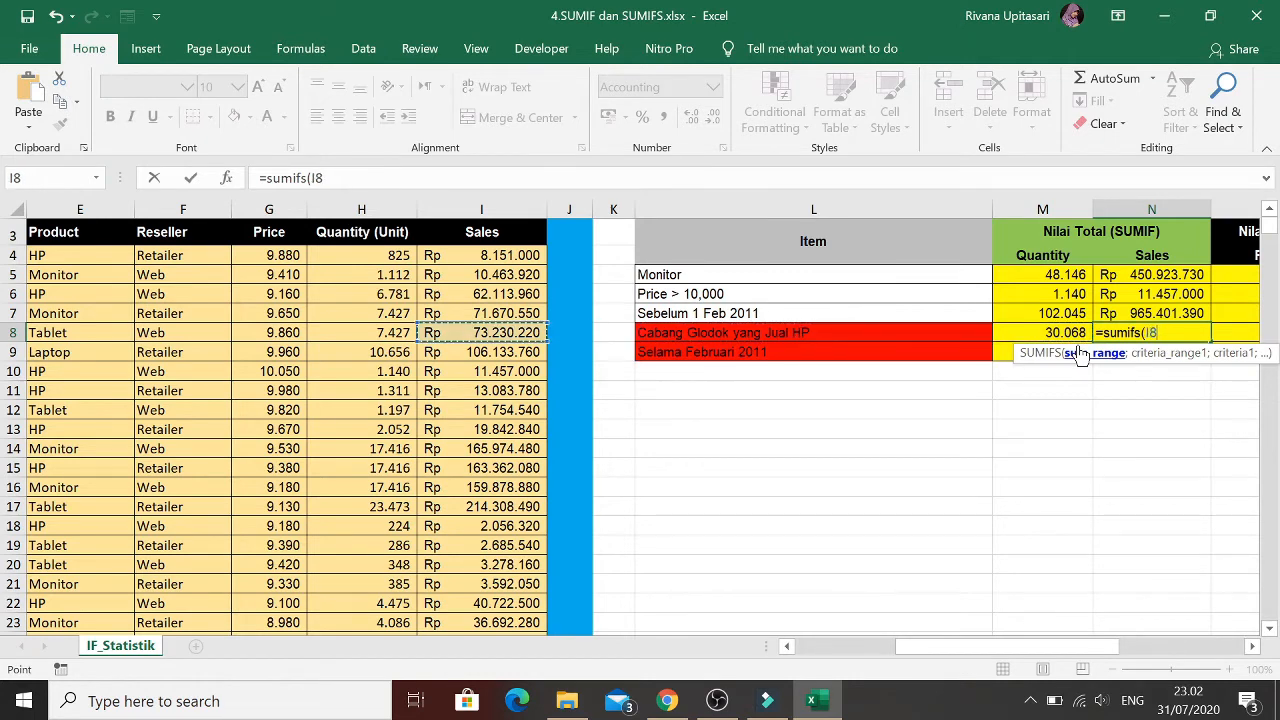
key("Up")
key("Up")
key("Up")
key("Up")
key("ctrl+shift+Down")
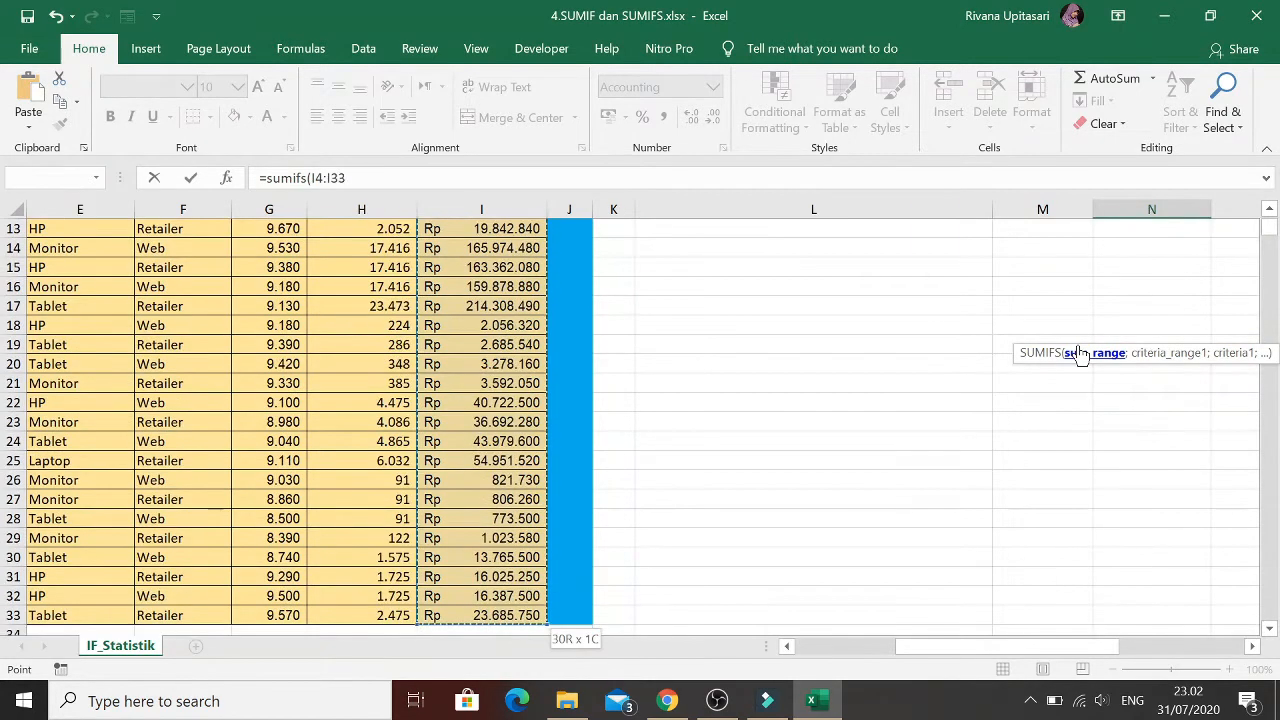
type(";")
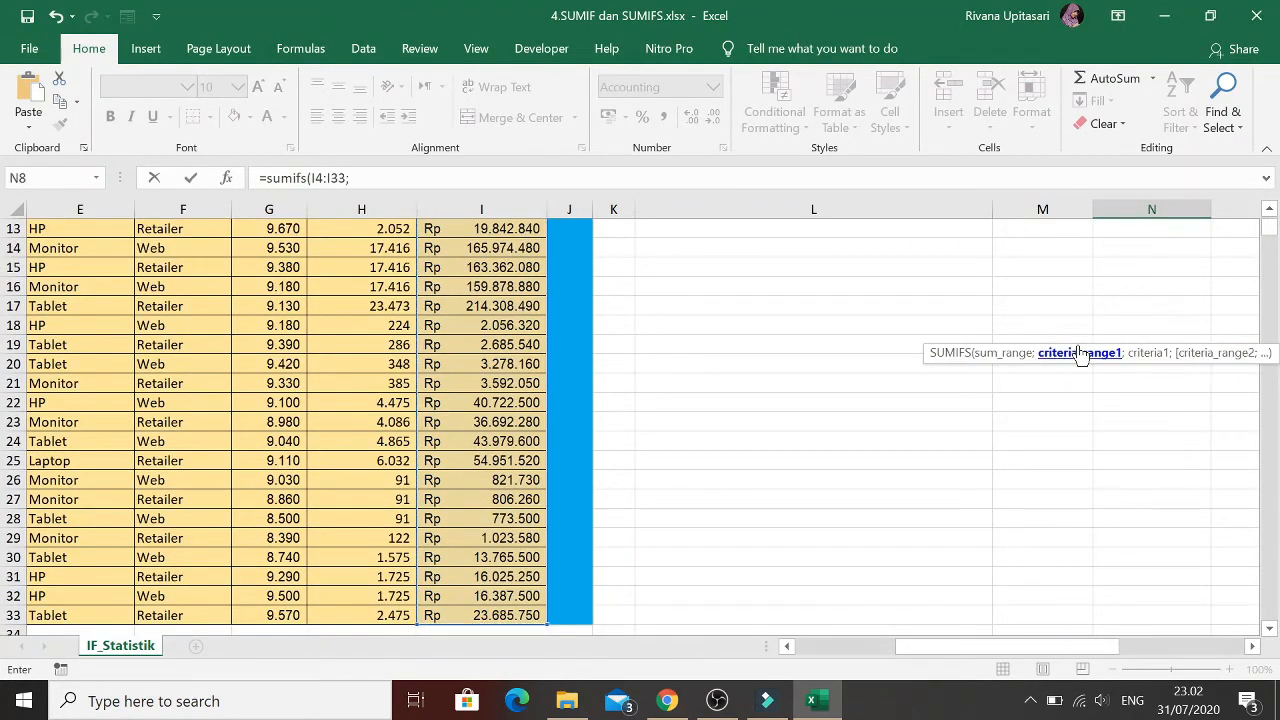
Add the Branch data D4:D33 as N8's first criteria range, with "Glodok" as its criterion
key("Left")
key("Left")
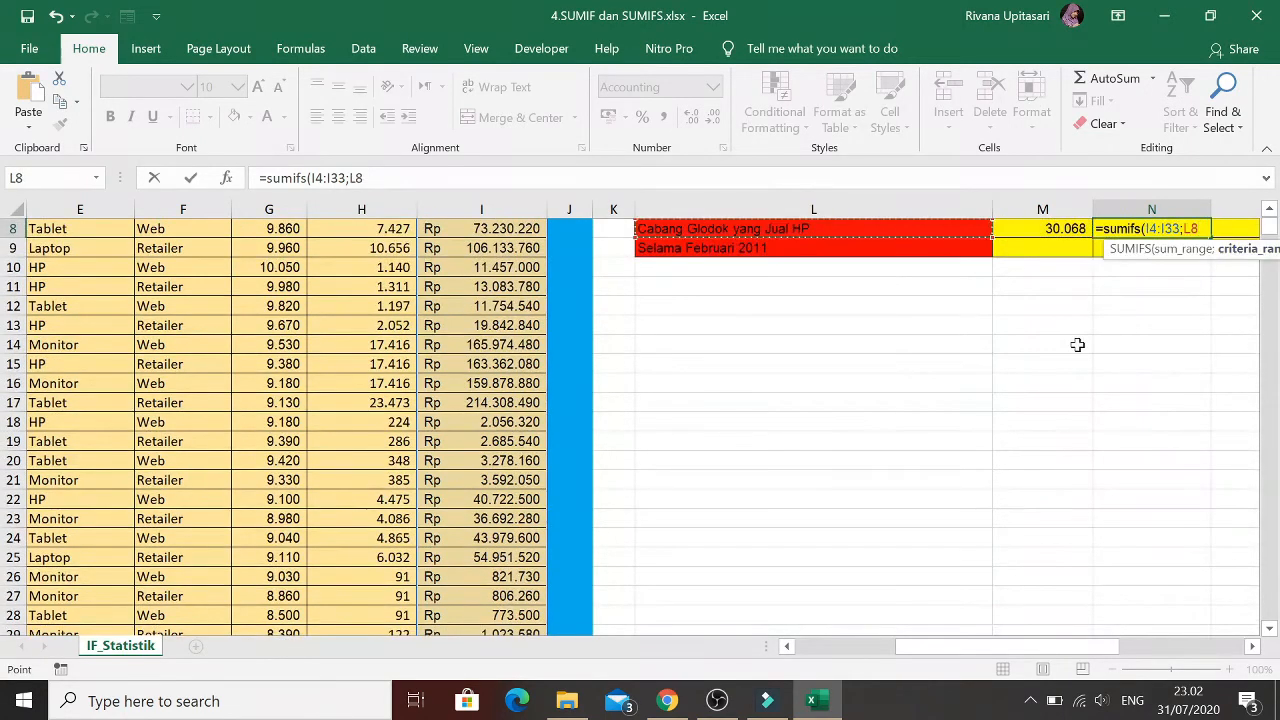
key("Left")
key("Left")
key("Left")
key("Left")
key("Left")
key("Left")
key("Left")
key("Left")
key("Left")
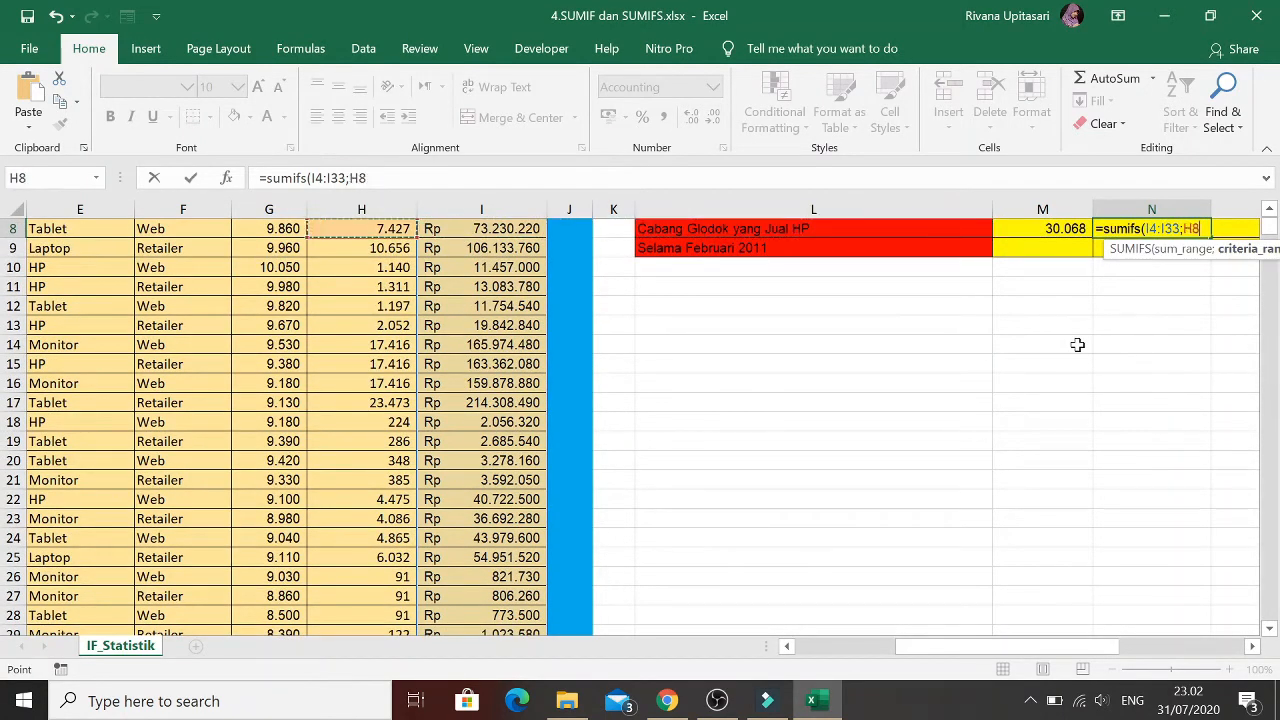
key("Right")
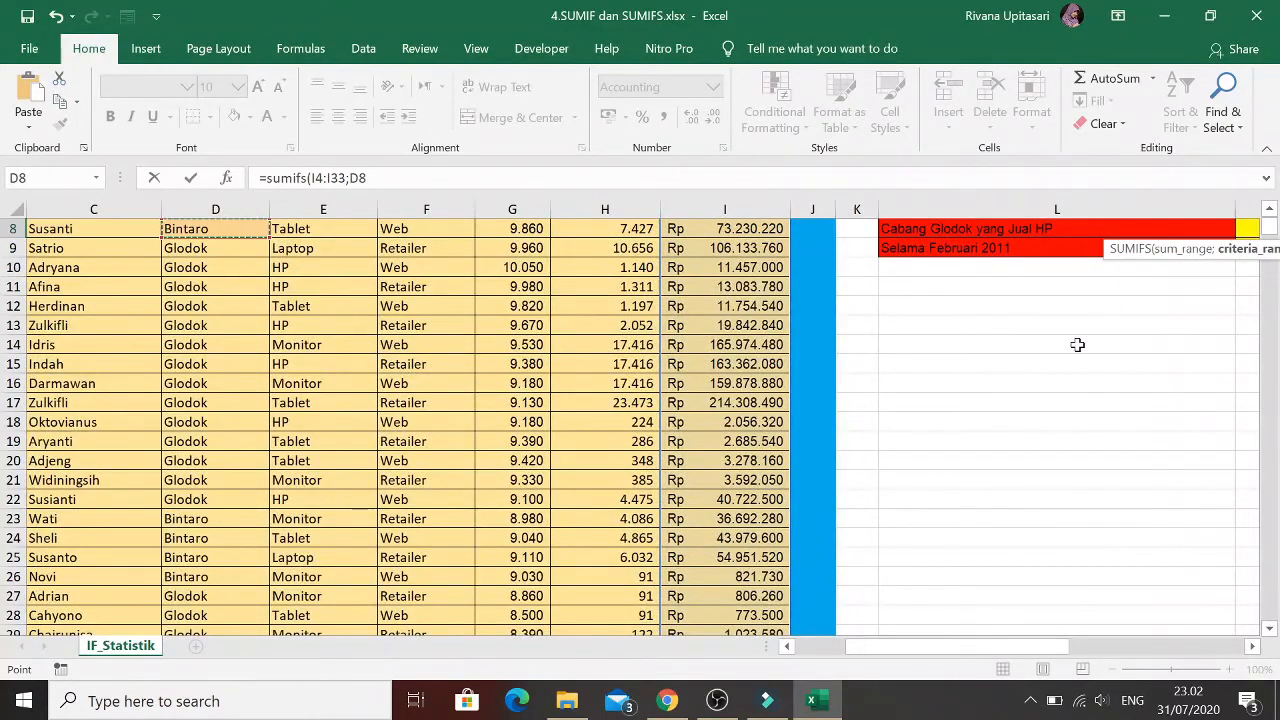
key("Up")
key("Up")
key("Up")
key("Up")
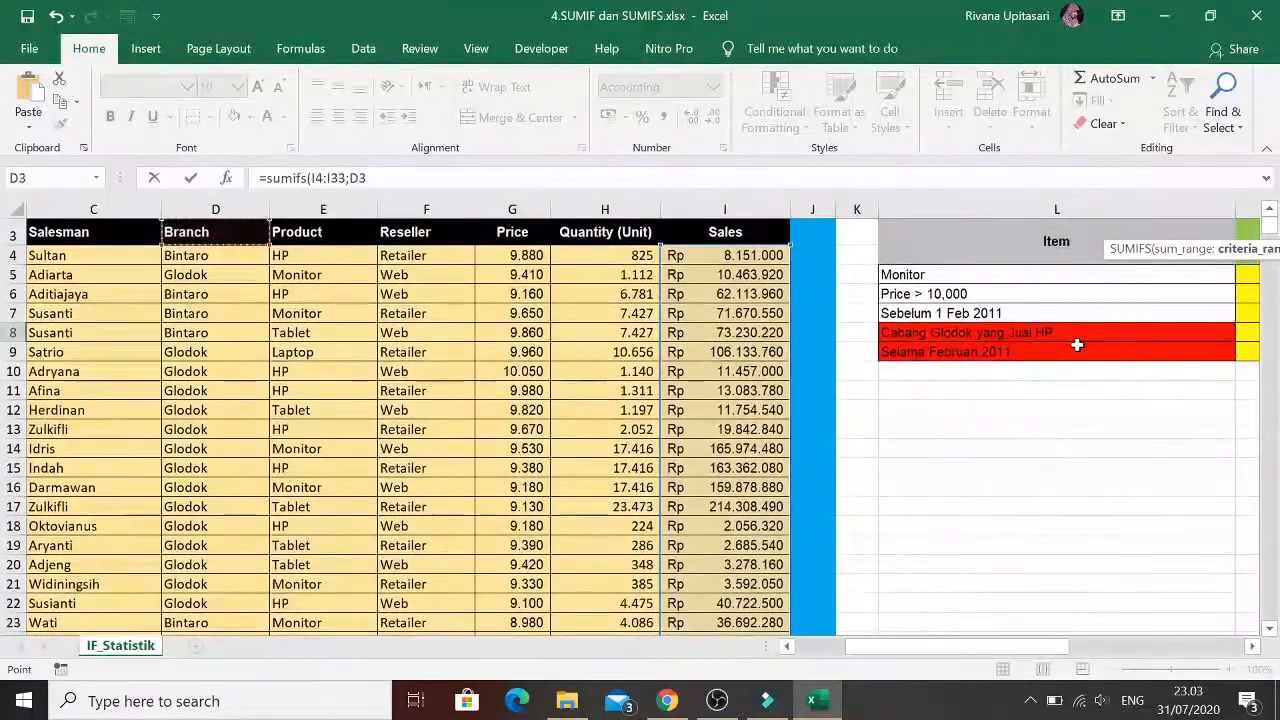
key("ctrl+shift+Down")
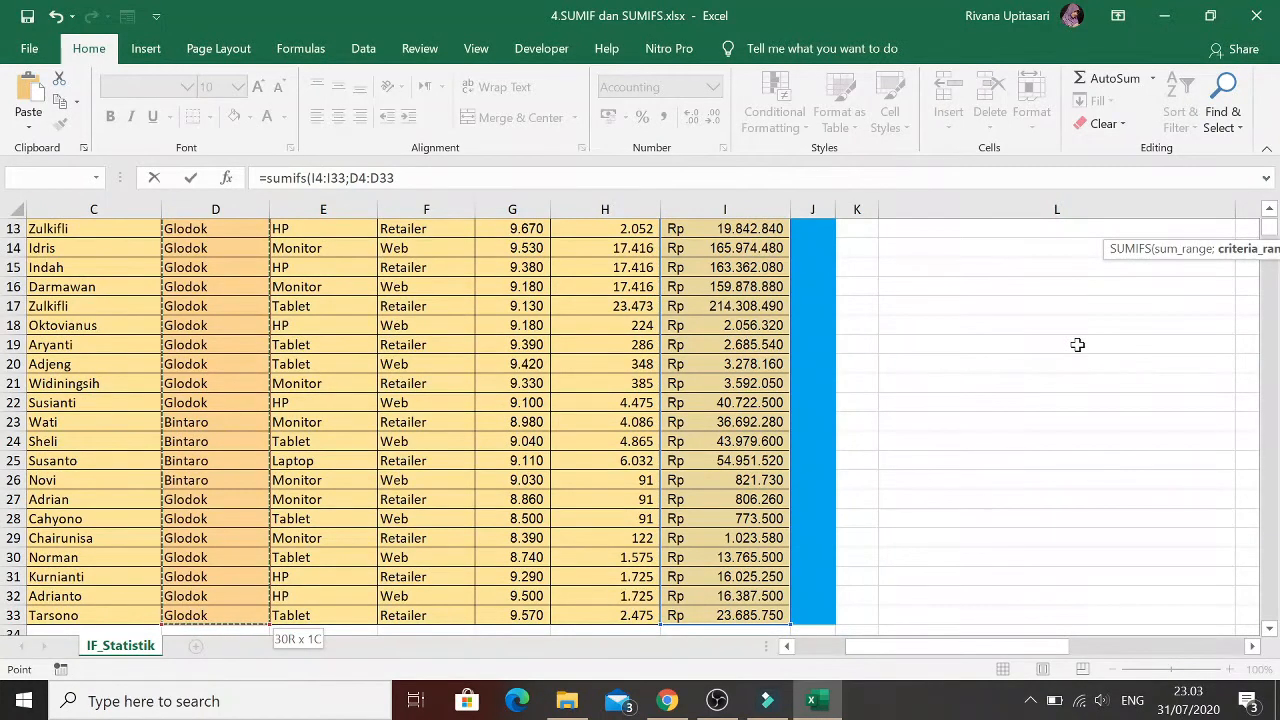
type(";\"Glo")
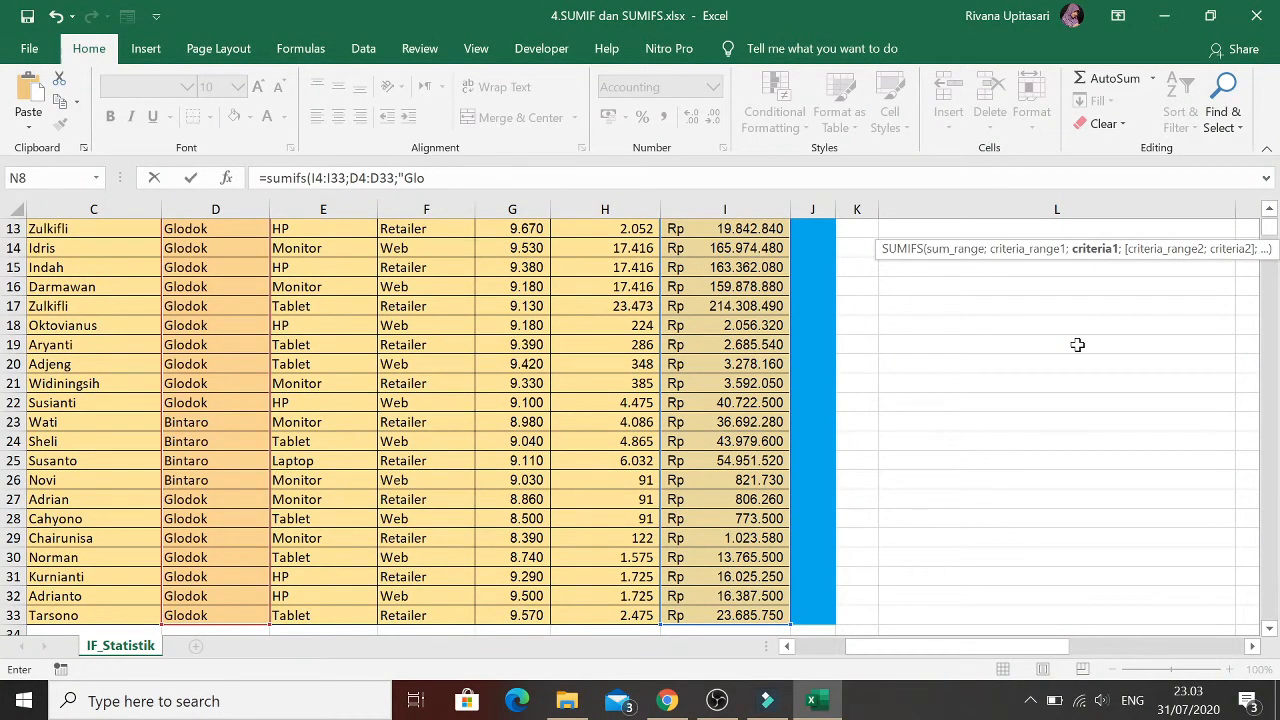
type("dok\";")
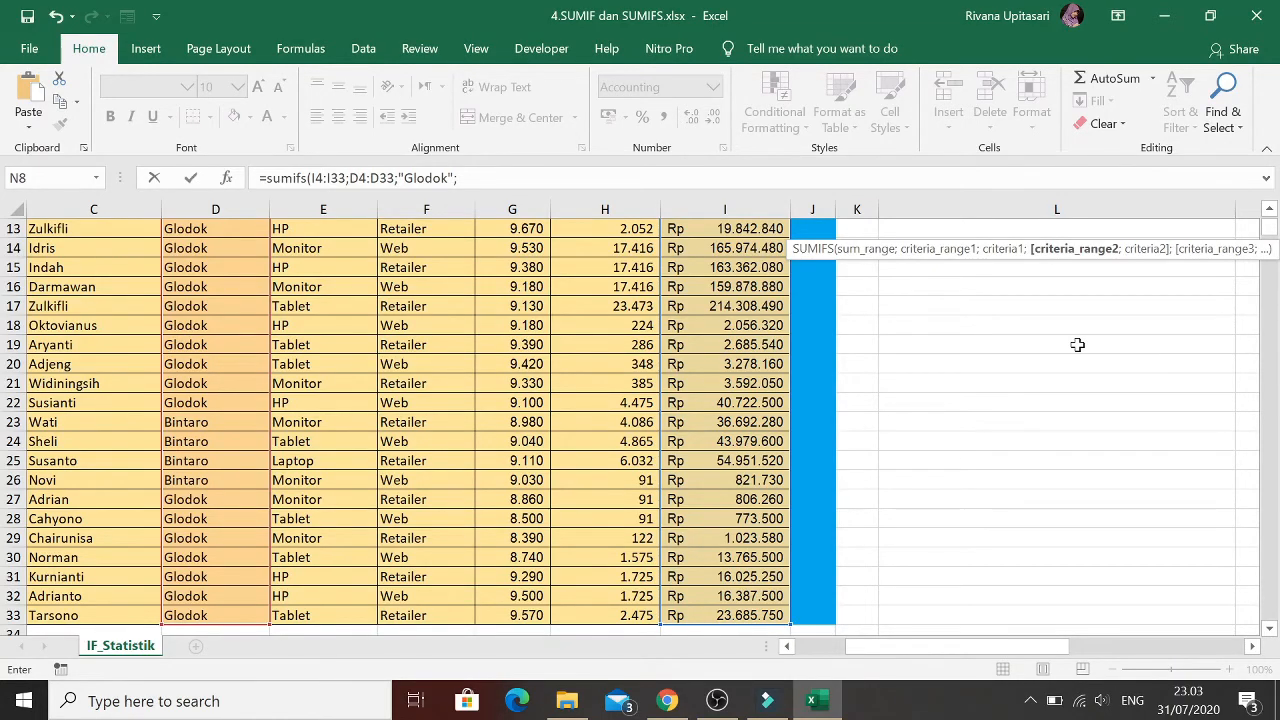
Add the Product data E4:E33 as the second criteria range with criterion "HP" and complete the N8 formula
key("Left")
key("Left")
key("Left")
key("Left")
key("Left")
key("Left")
key("Left")
key("Left")
key("Left")
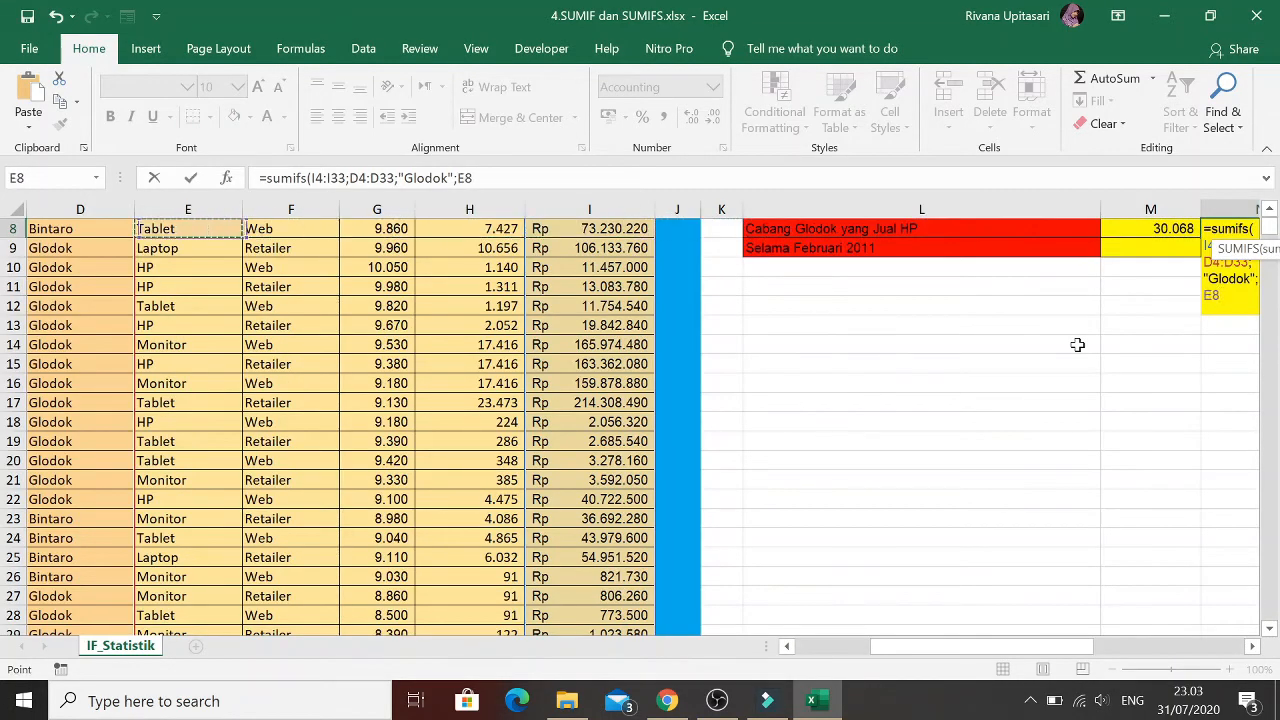
key("Up")
key("Up")
key("Up")
key("Up")
key("Up")
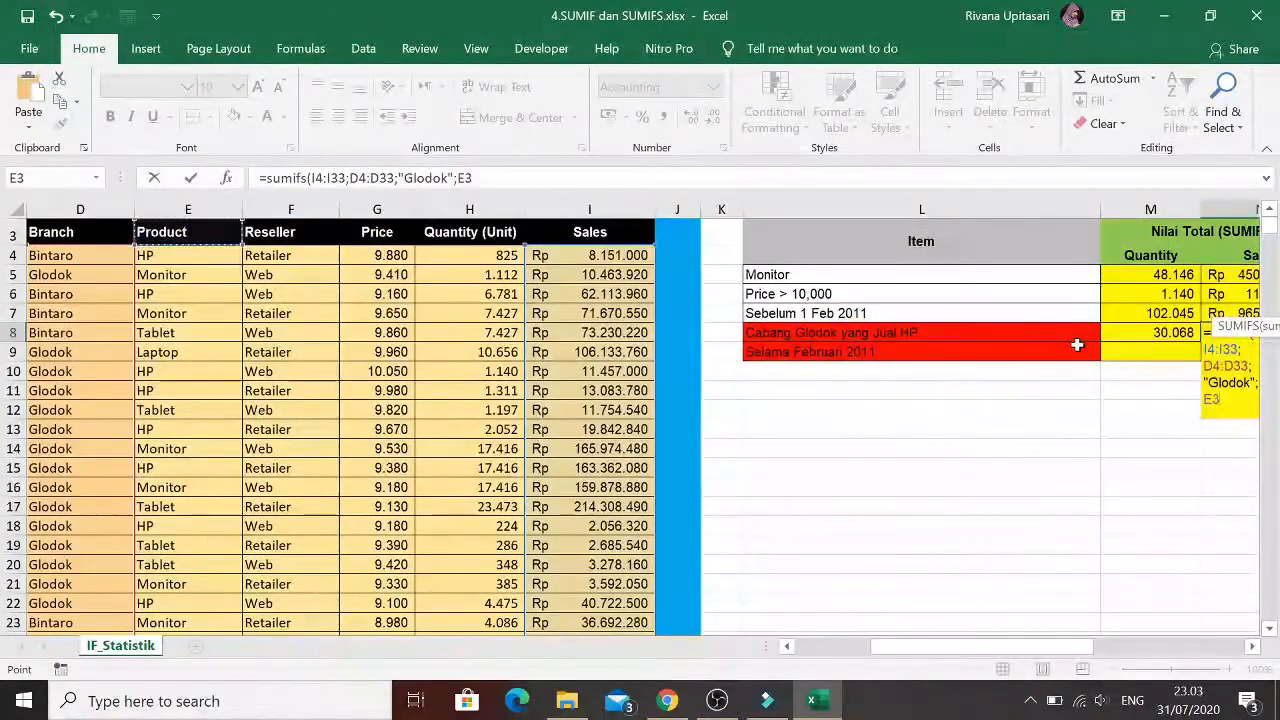
key("Down")
key("ctrl+shift+Down")
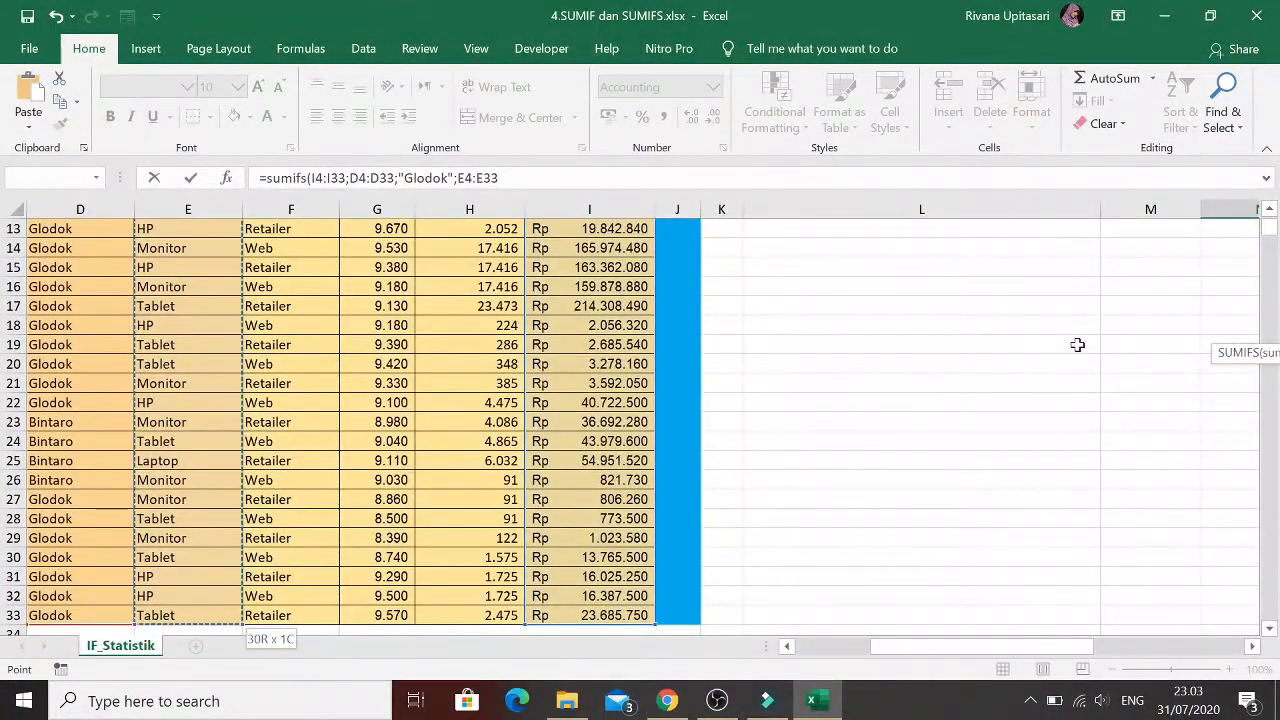
type(";")
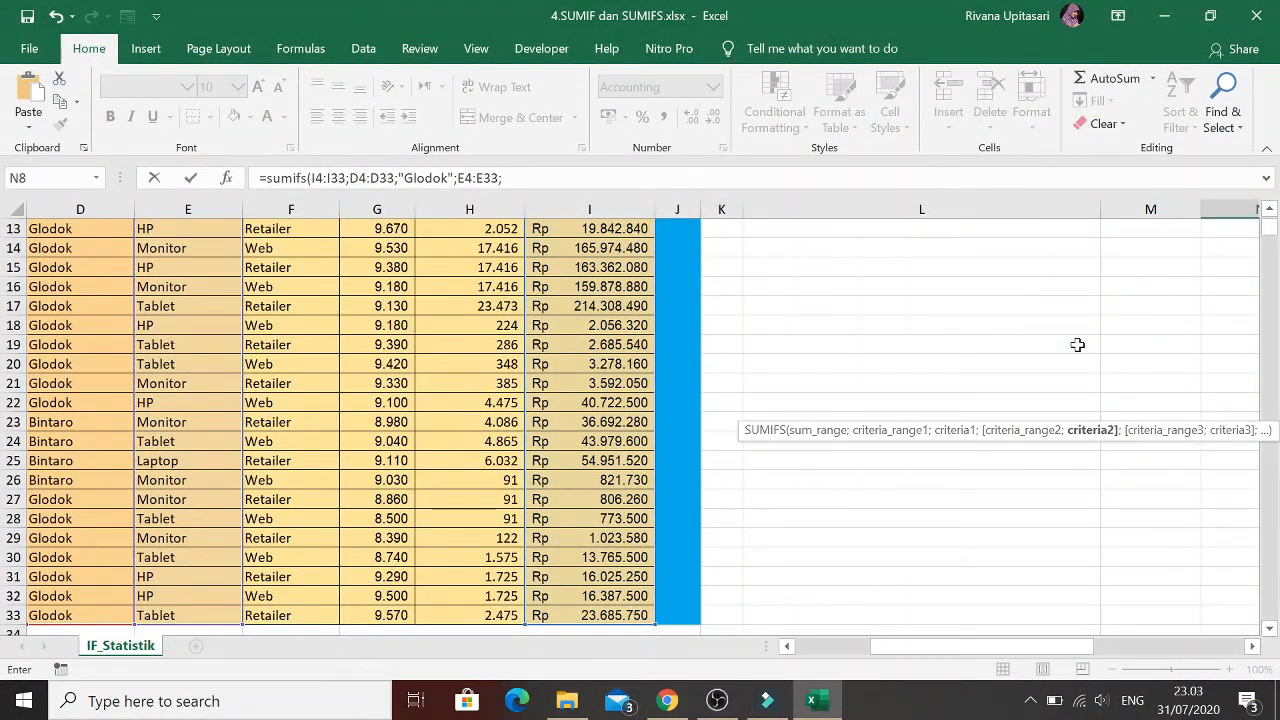
type("\"HP\")")
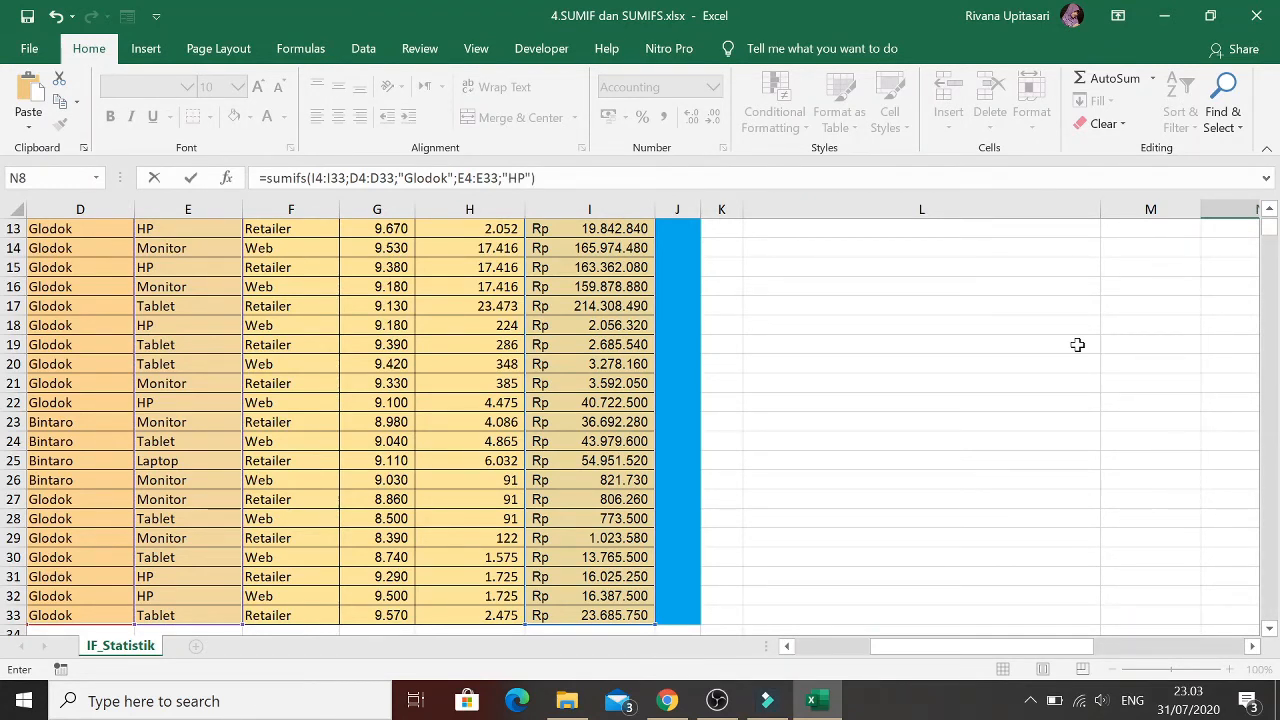
key("ctrl+Return")
Check the formulas and results in the summary table's Sales column and across the Glodok HP row
scroll(1077, 345, "up", 1)
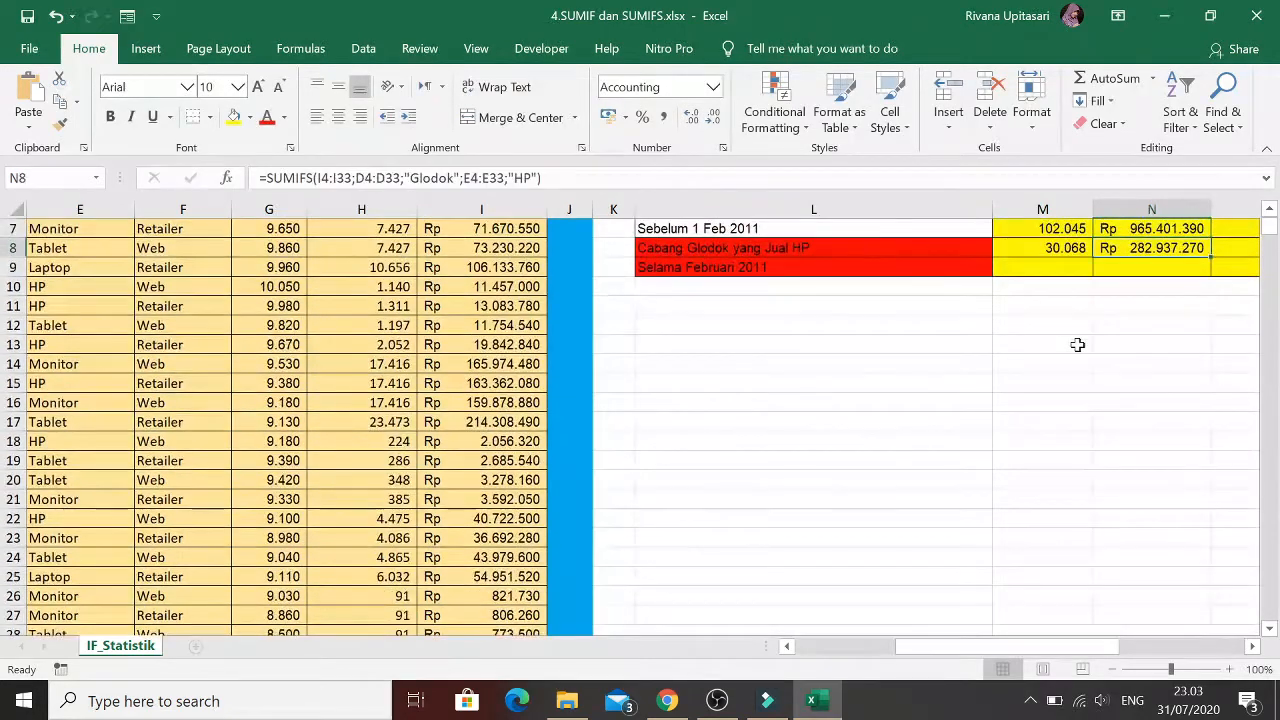
key("Up")
key("Up")
key("Up")
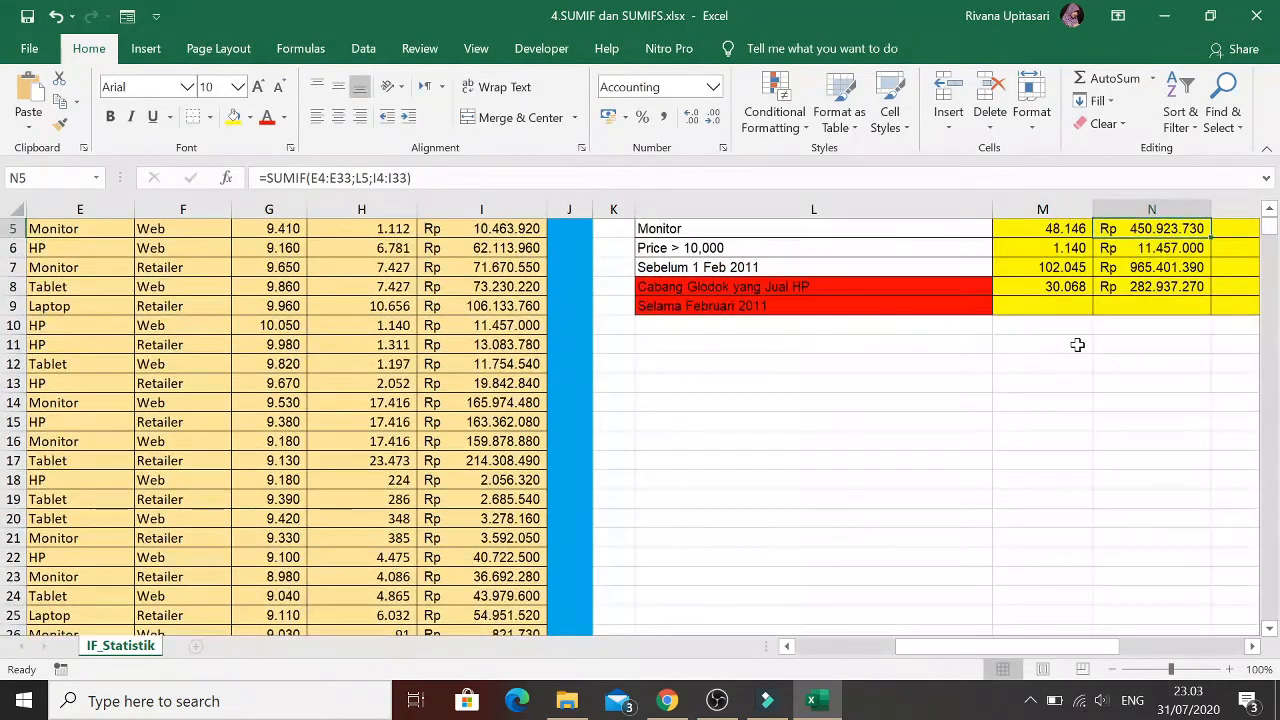
key("Down")
key("Down")
key("Down")
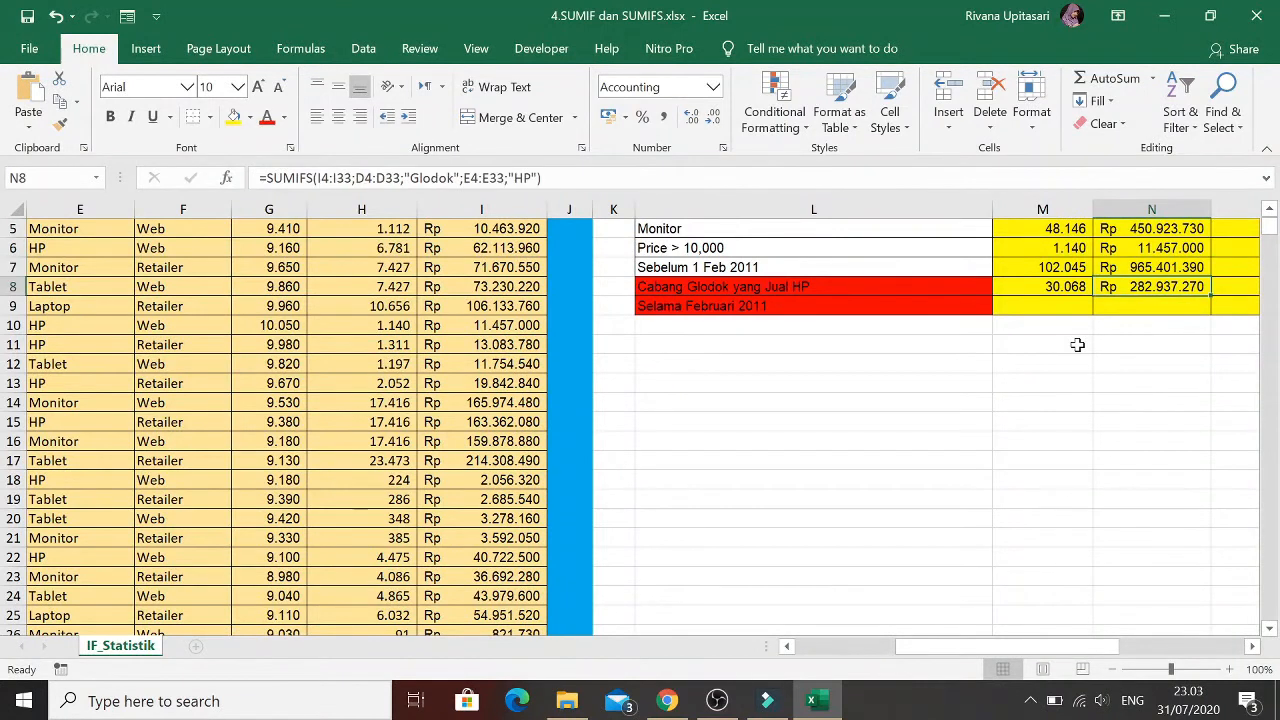
key("Left")
key("Left")
key("Right")
key("Right")
Review the Quantity column's formulas from M9 up to its heading, and the Glodok HP item's label
key("Down")
key("Left")
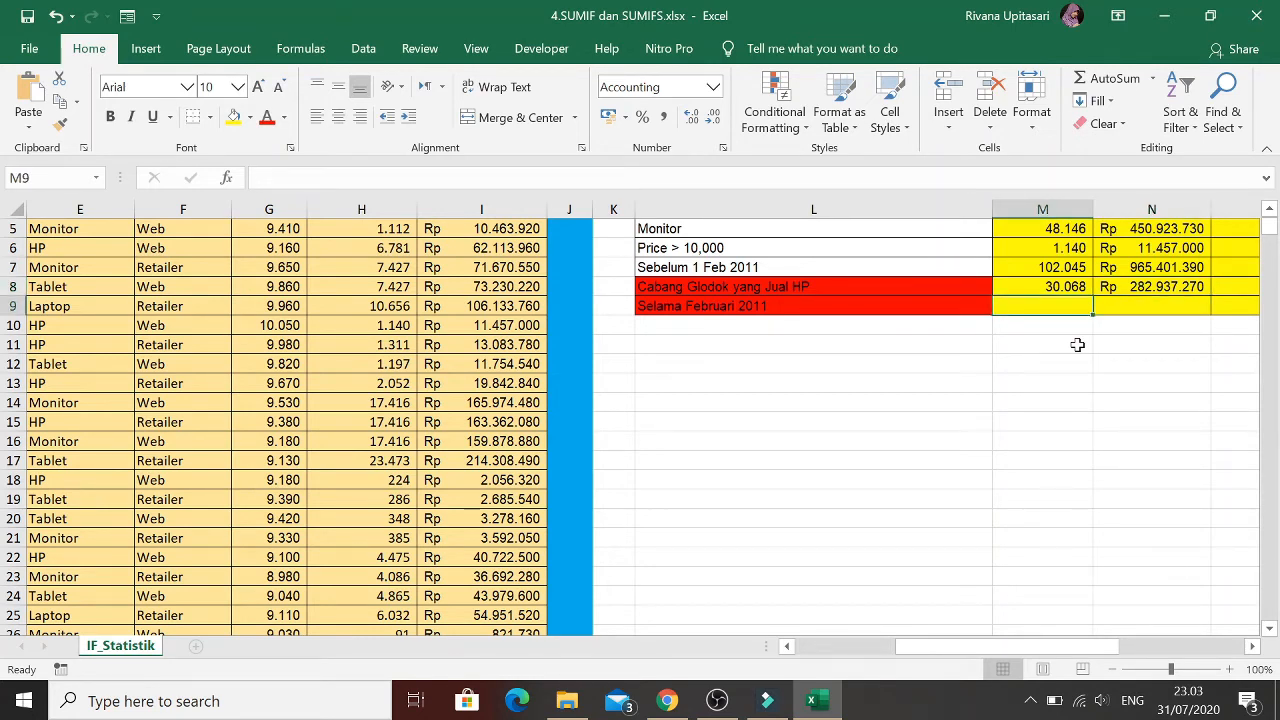
key("Up")
key("Up")
key("Up")
key("Up")
key("Up")
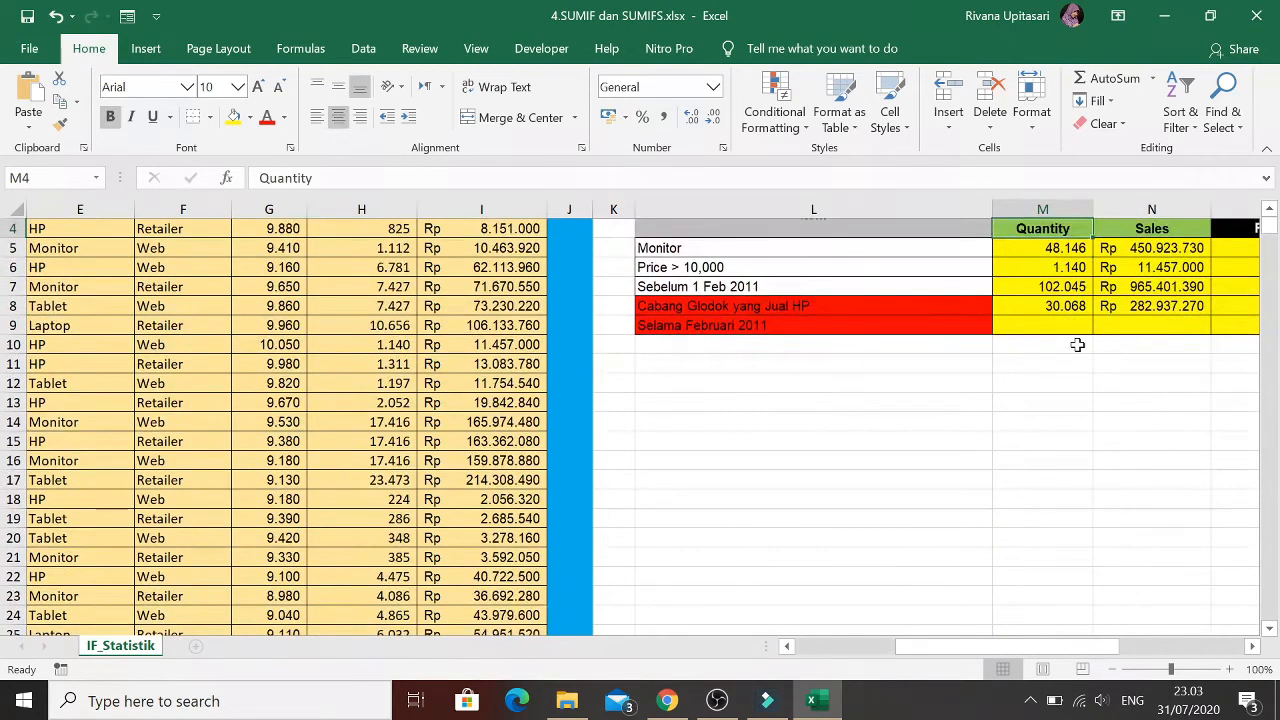
key("Down")
key("Down")
key("Down")
key("Down")
key("Down")
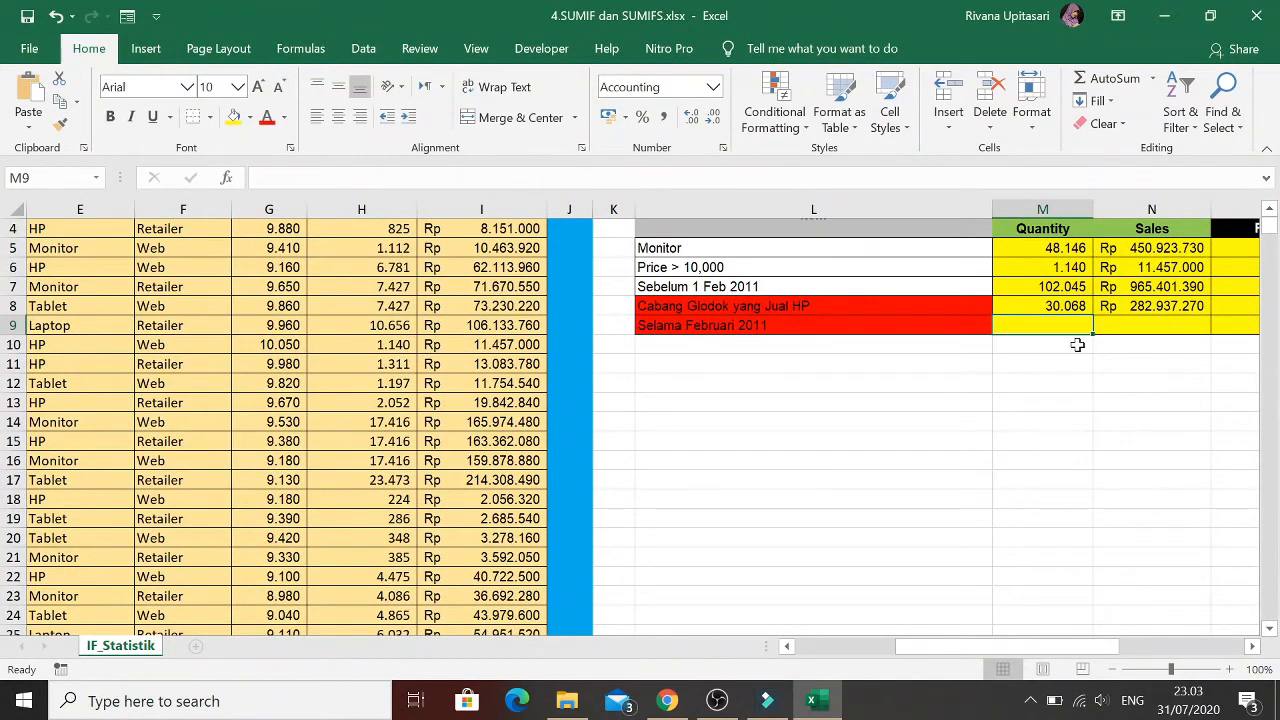
key("Up")
key("Up")
key("Up")
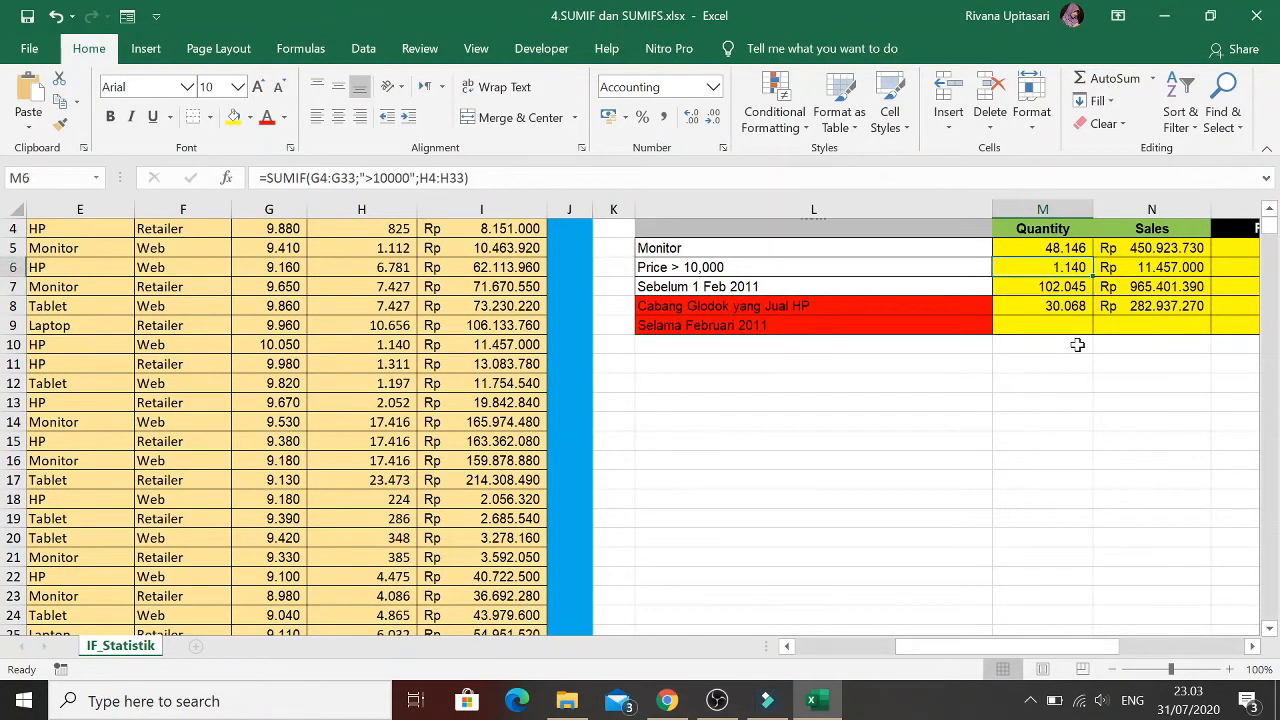
key("Down")
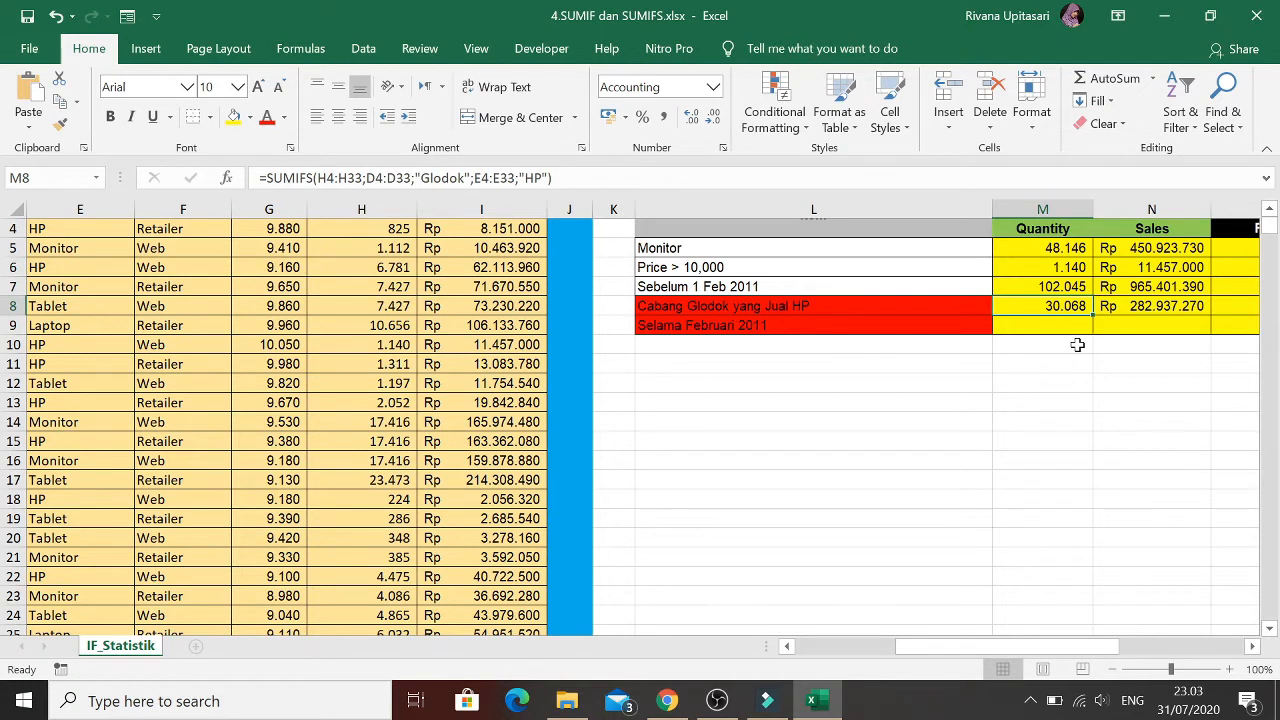
key("Left")
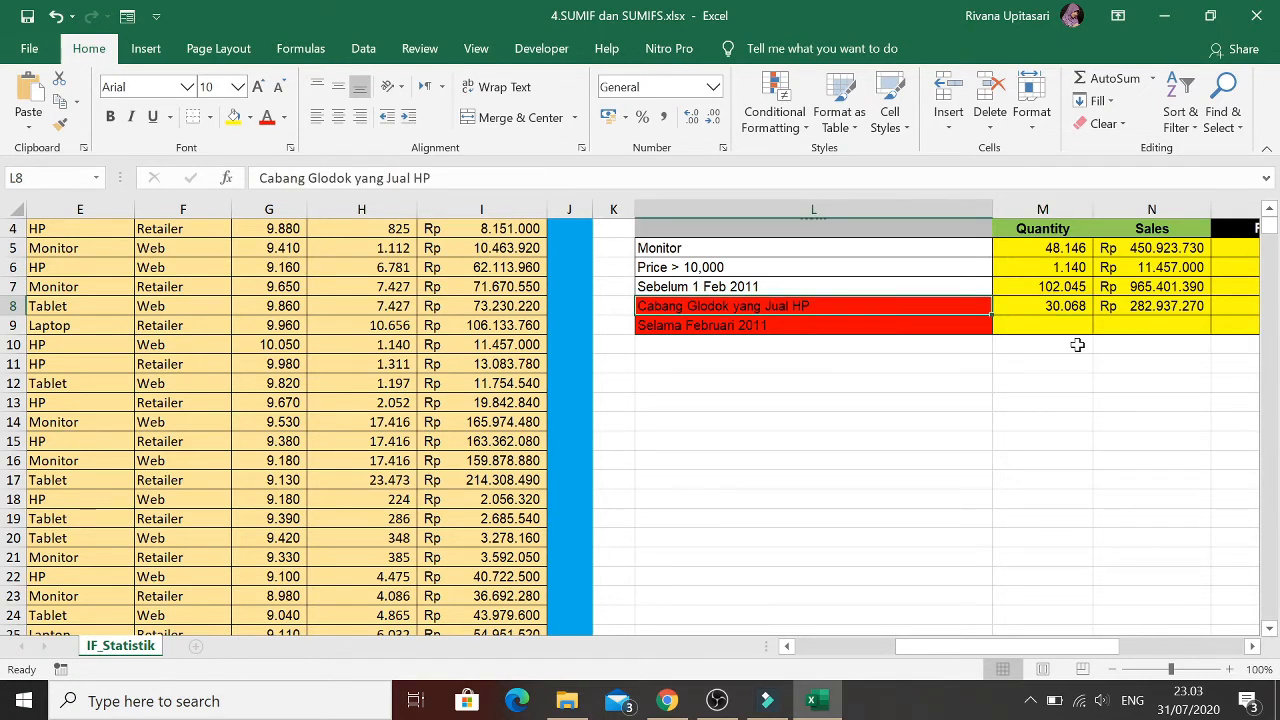
Start a SUMIFS formula in M9 for the February 2011 item with the Quantity data H4:H33 as the sum range
key("Down")
key("Right")
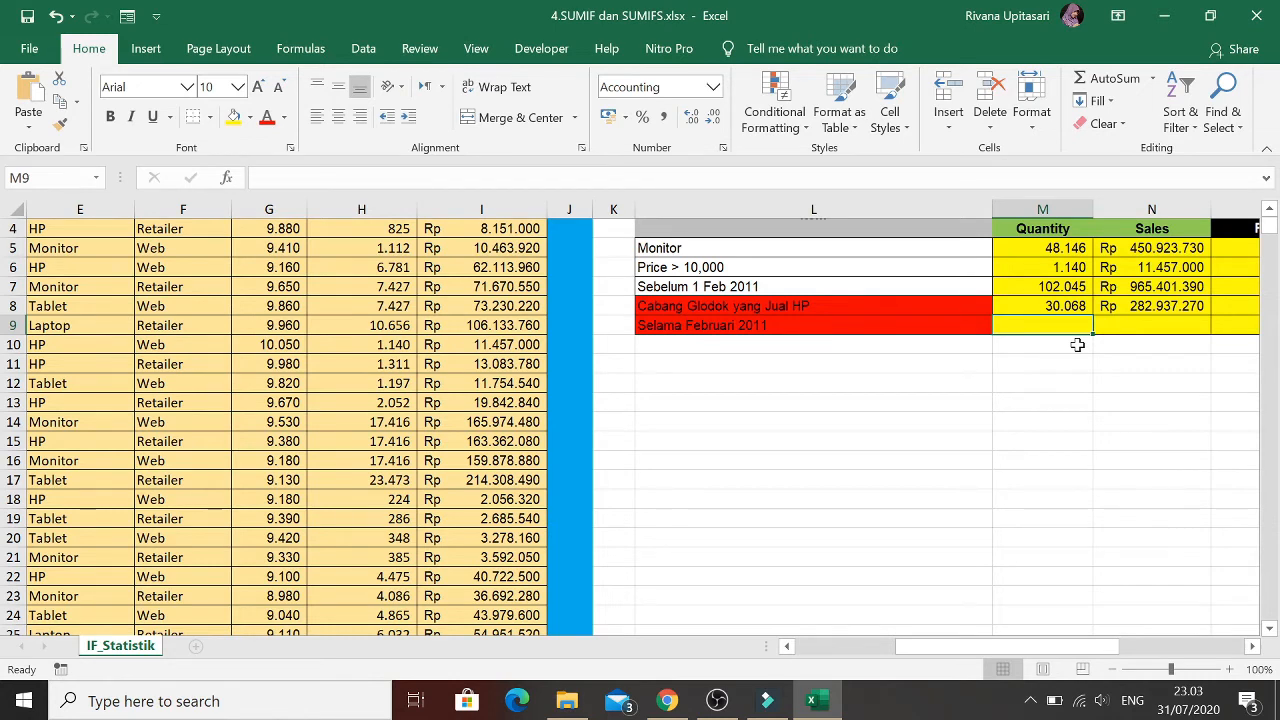
type("=sumi")
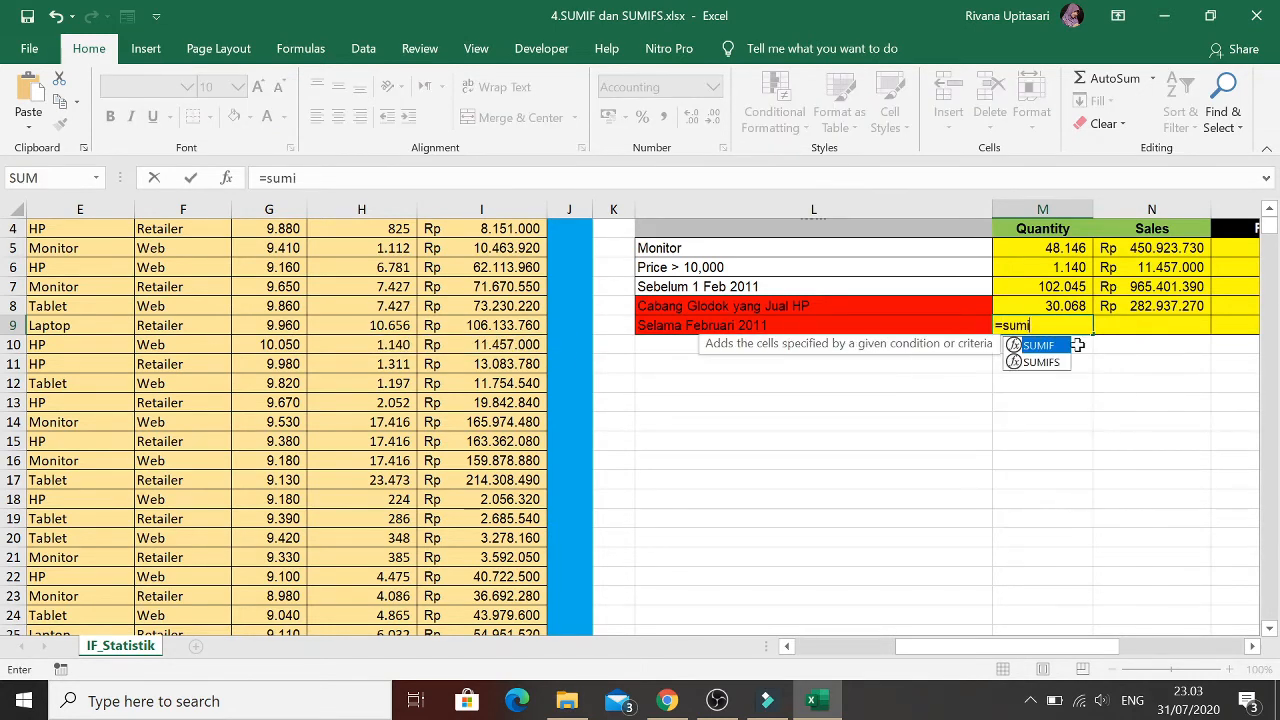
type("fs")
key("Tab")
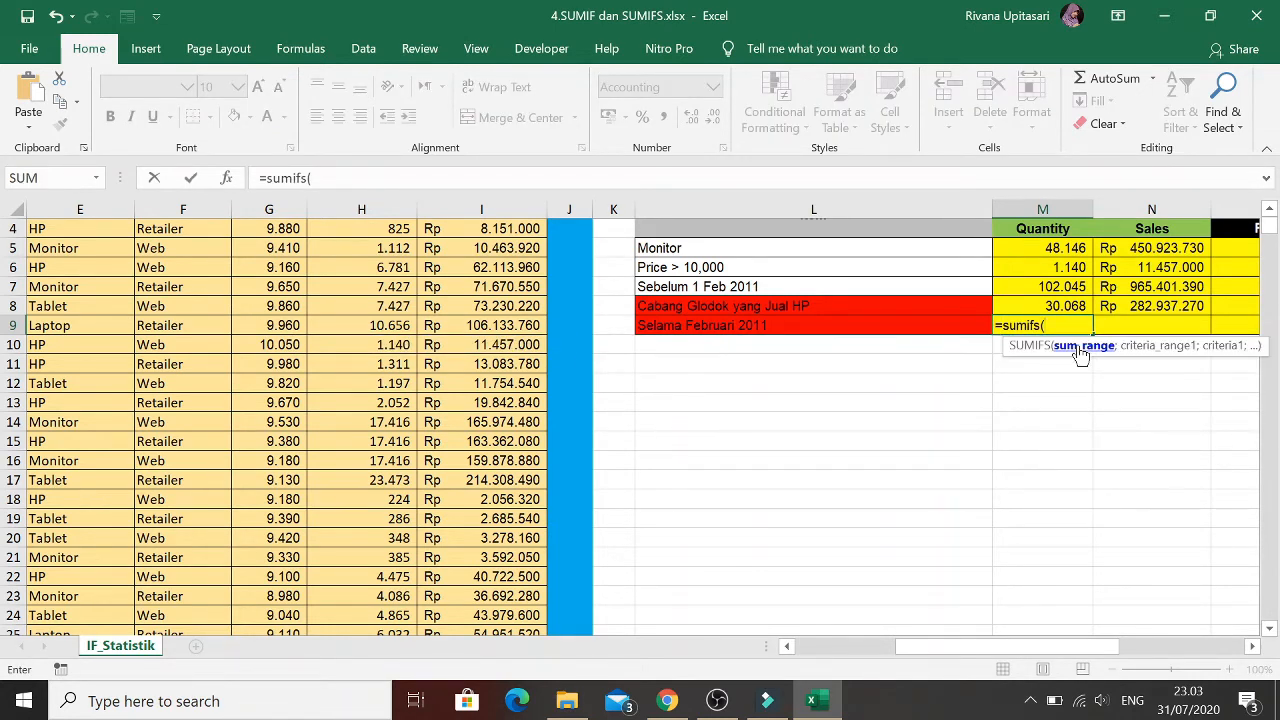
key("Left")
key("Left")
key("Left")
key("Left")
key("Left")
key("Up")
key("Up")
key("Up")
key("Up")
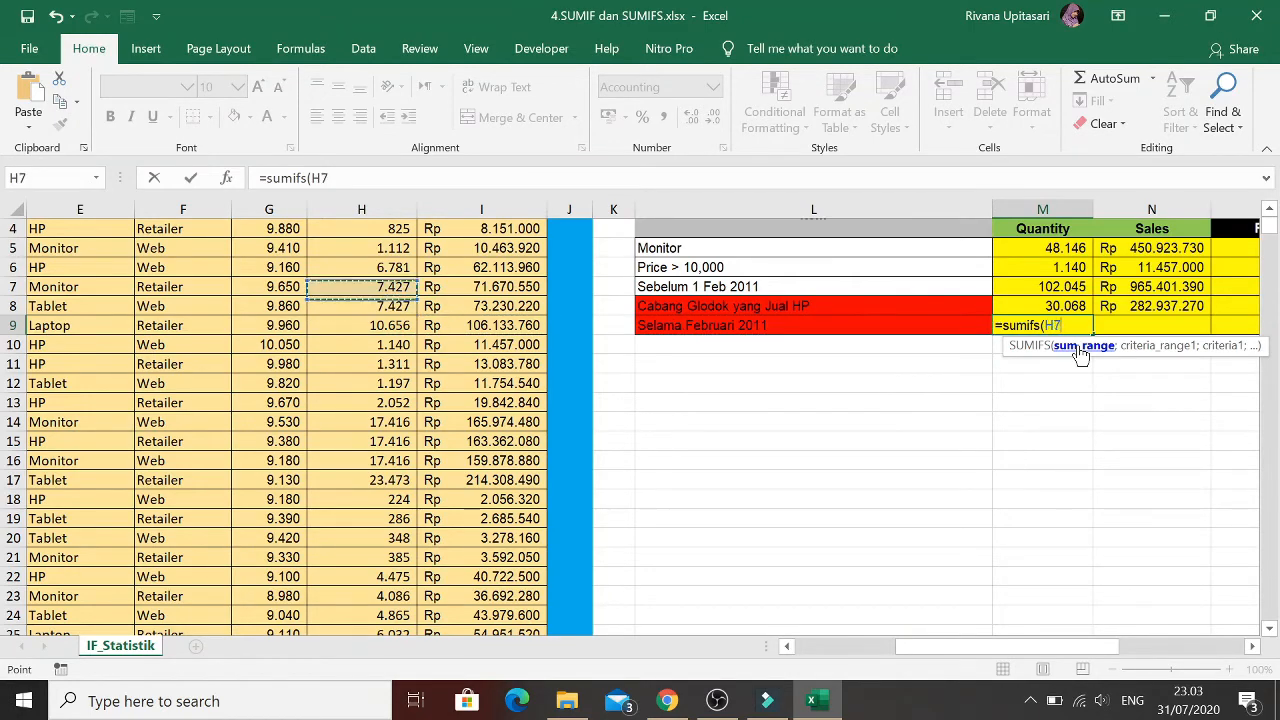
key("Up")
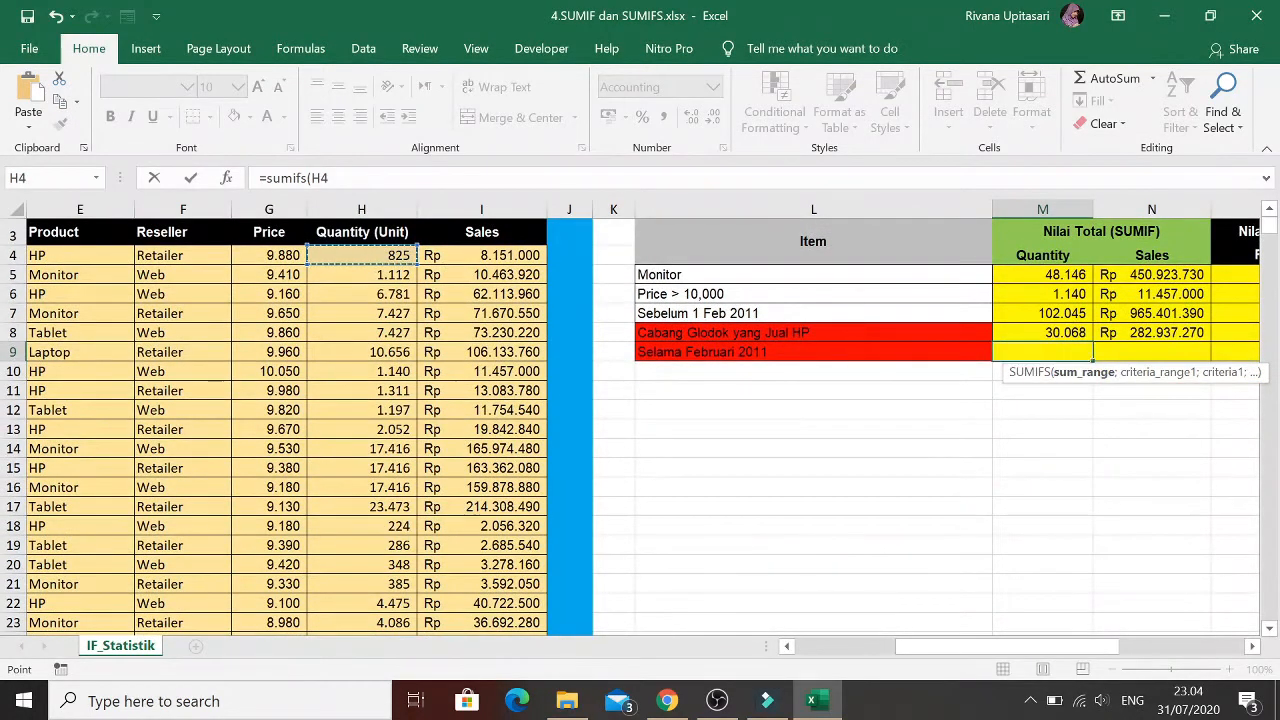
key("ctrl+shift+Down")
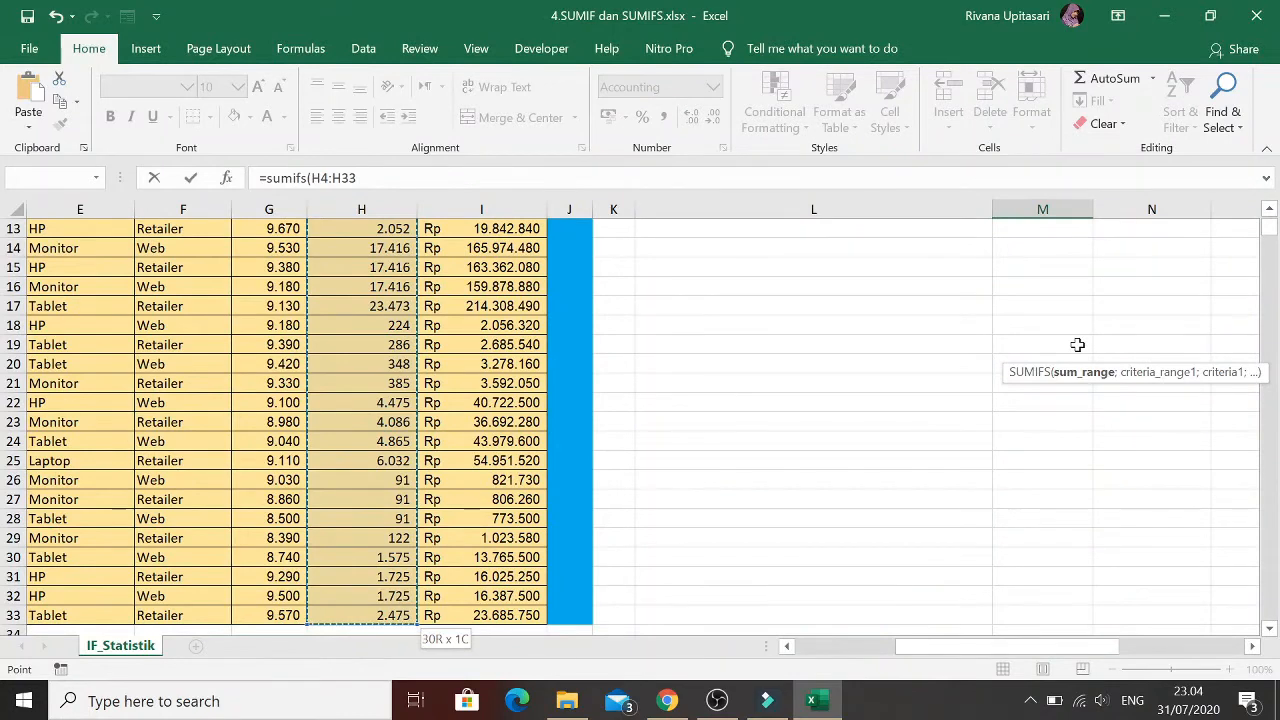
type(";")
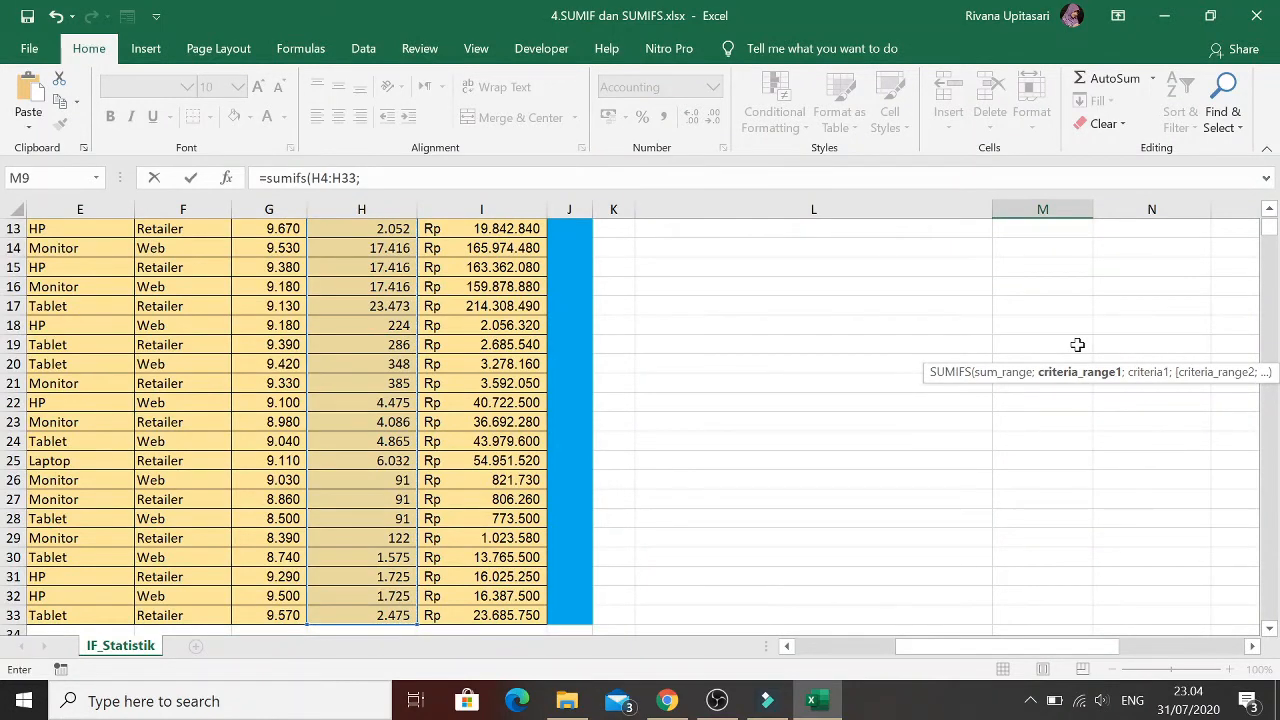
Add the Product data E4:E33 as M9's first criteria range, with "HP" as its criterion
key("Left")
key("Left")
key("Left")
key("Left")
key("Left")
key("Left")
key("Left")
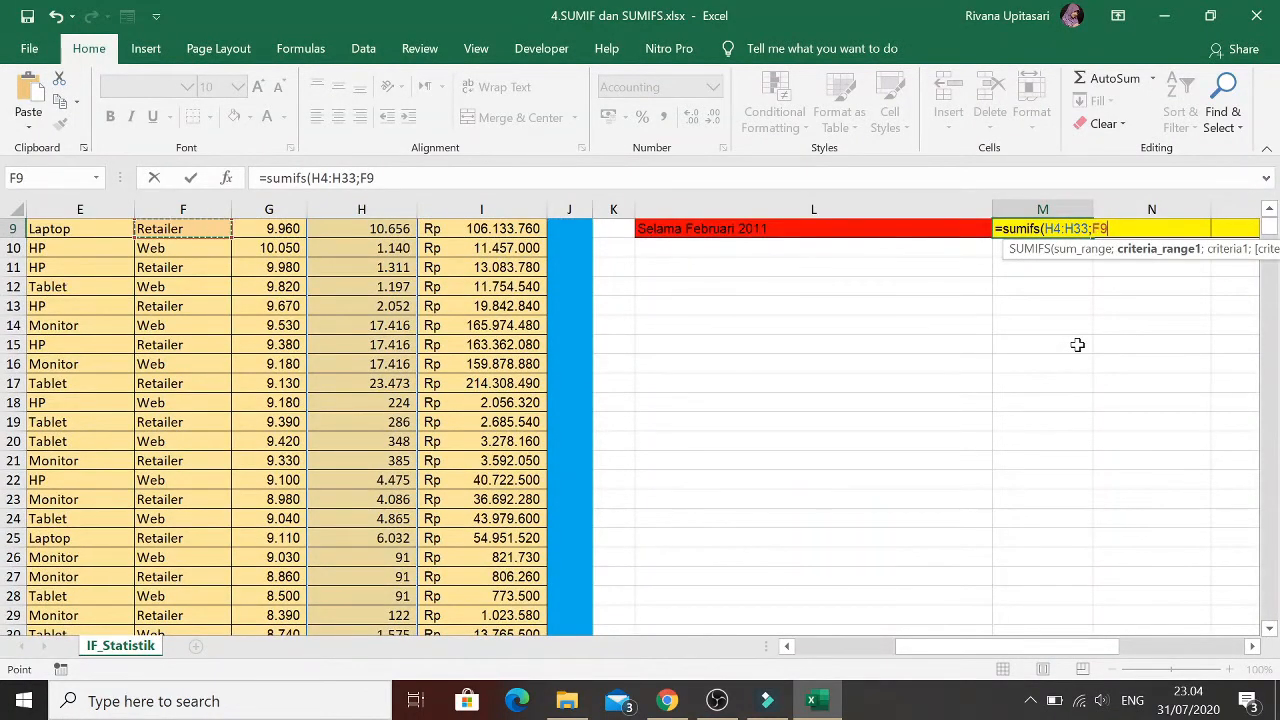
key("Left")
key("Up")
key("Up")
key("Up")
key("Up")
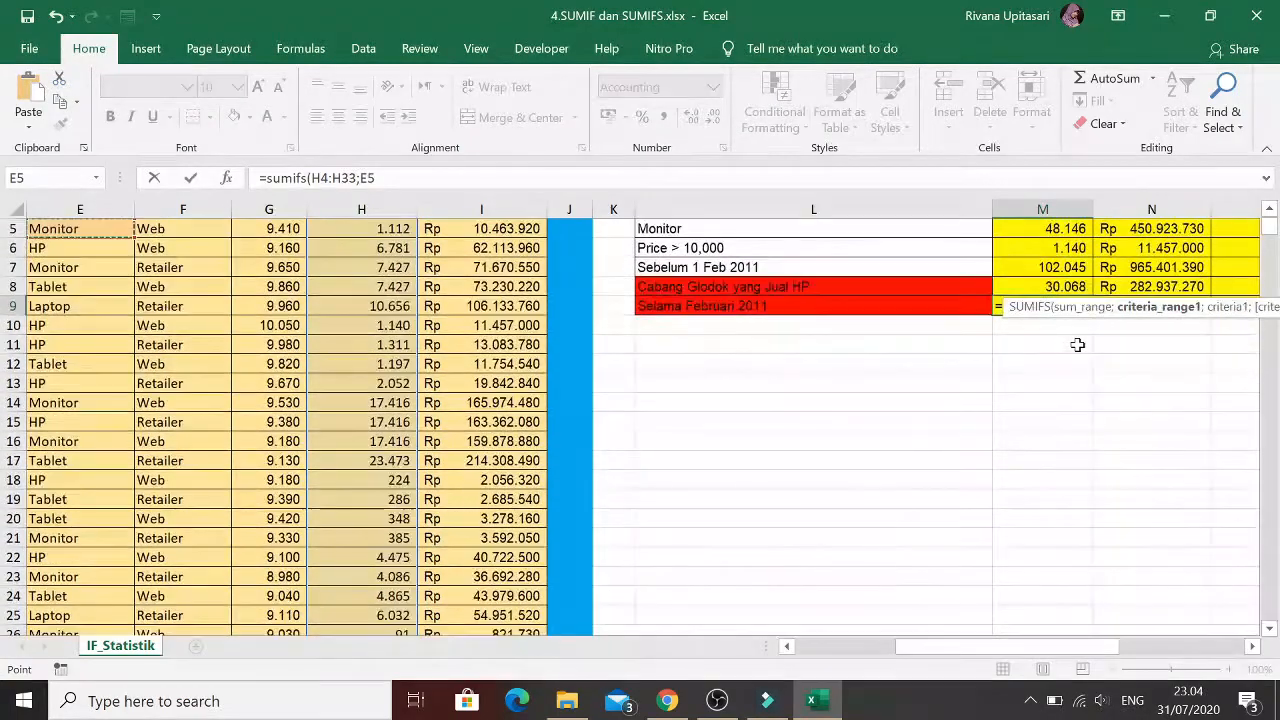
key("Up")
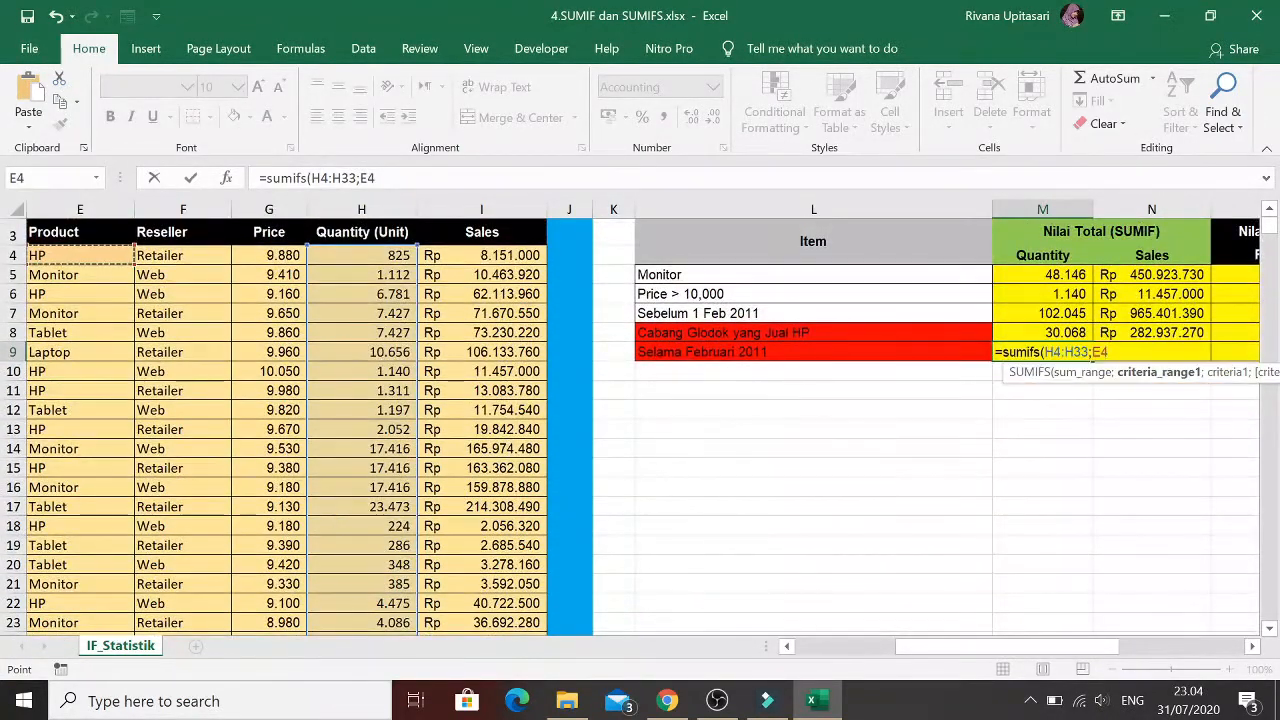
key("ctrl+shift+Down")
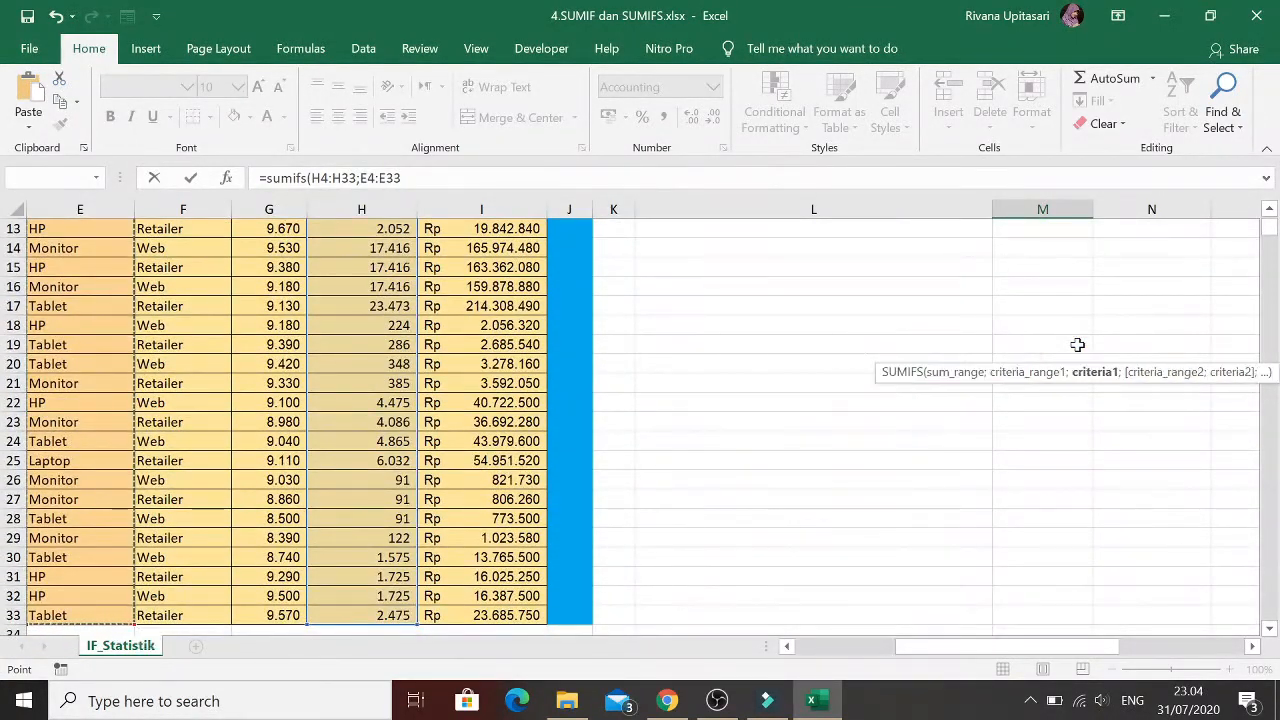
type(";\"")
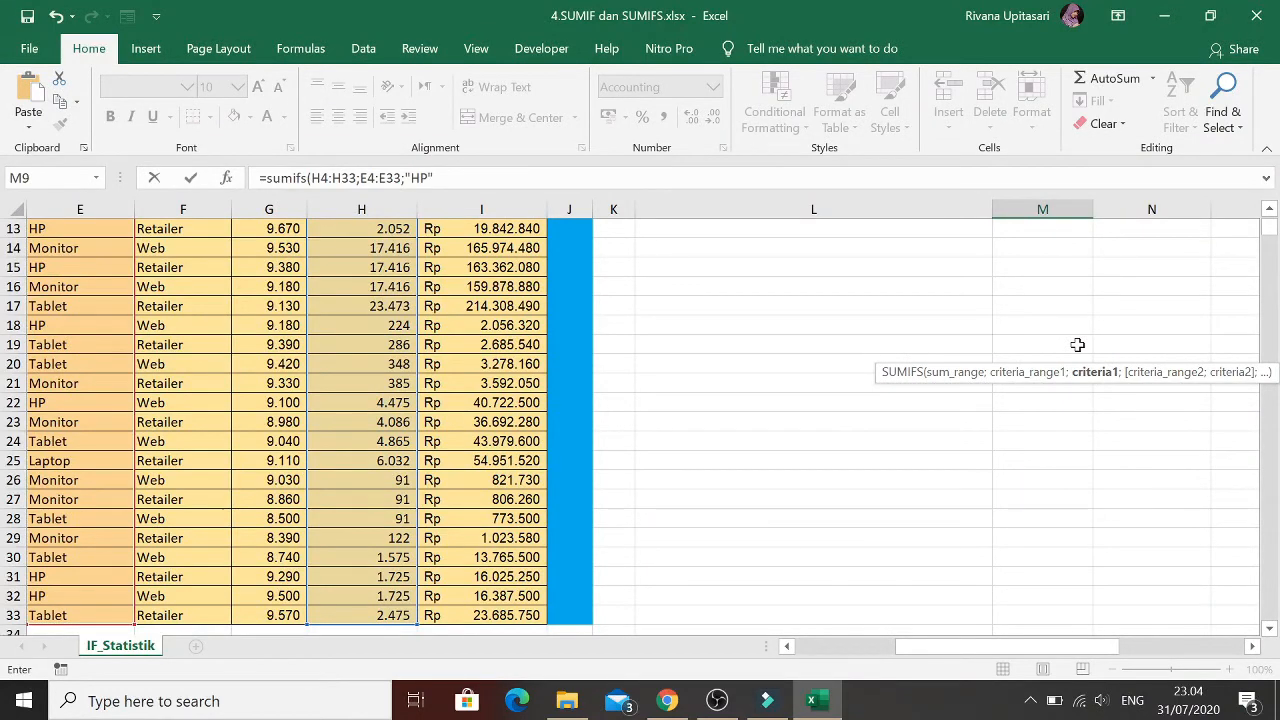
type("HP\";")
Add the Branch data D4:D33 as M9's second criteria range, with "Glodok" as its criterion
key("Left")
key("Left")
key("Left")
key("Left")
key("Left")
key("Left")
key("Left")
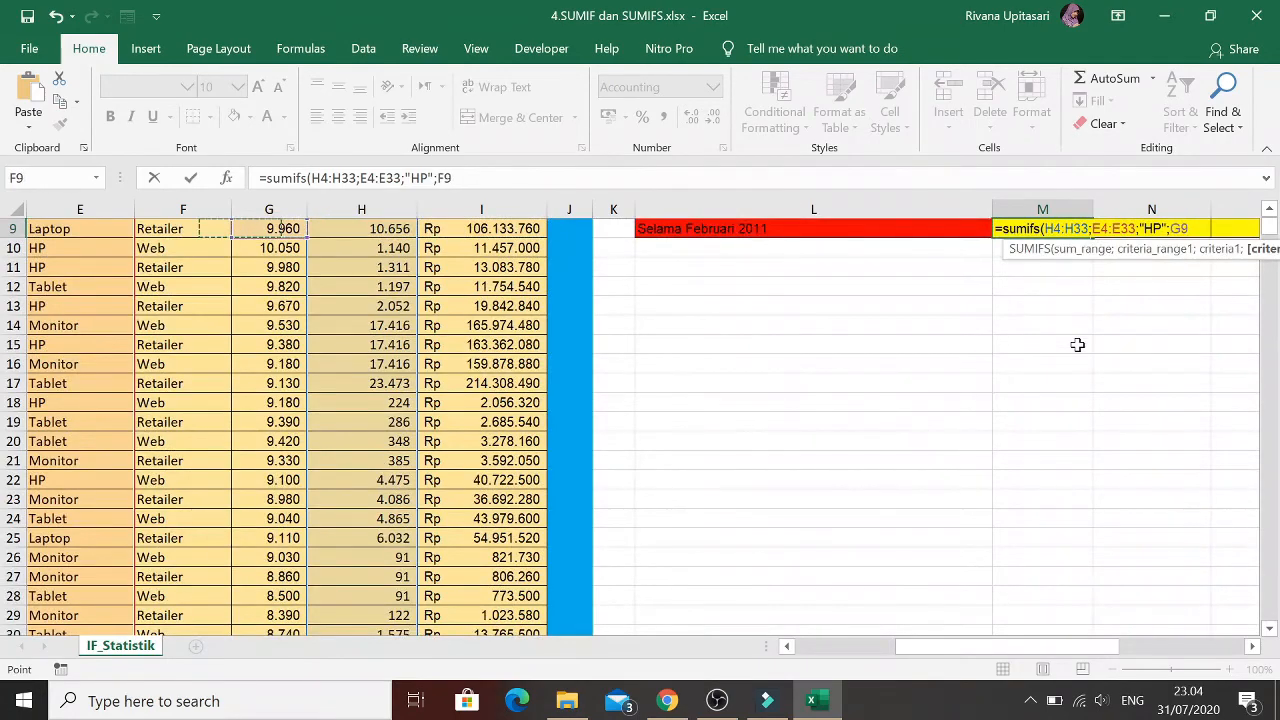
key("Left")
key("Left")
key("Up")
key("Up")
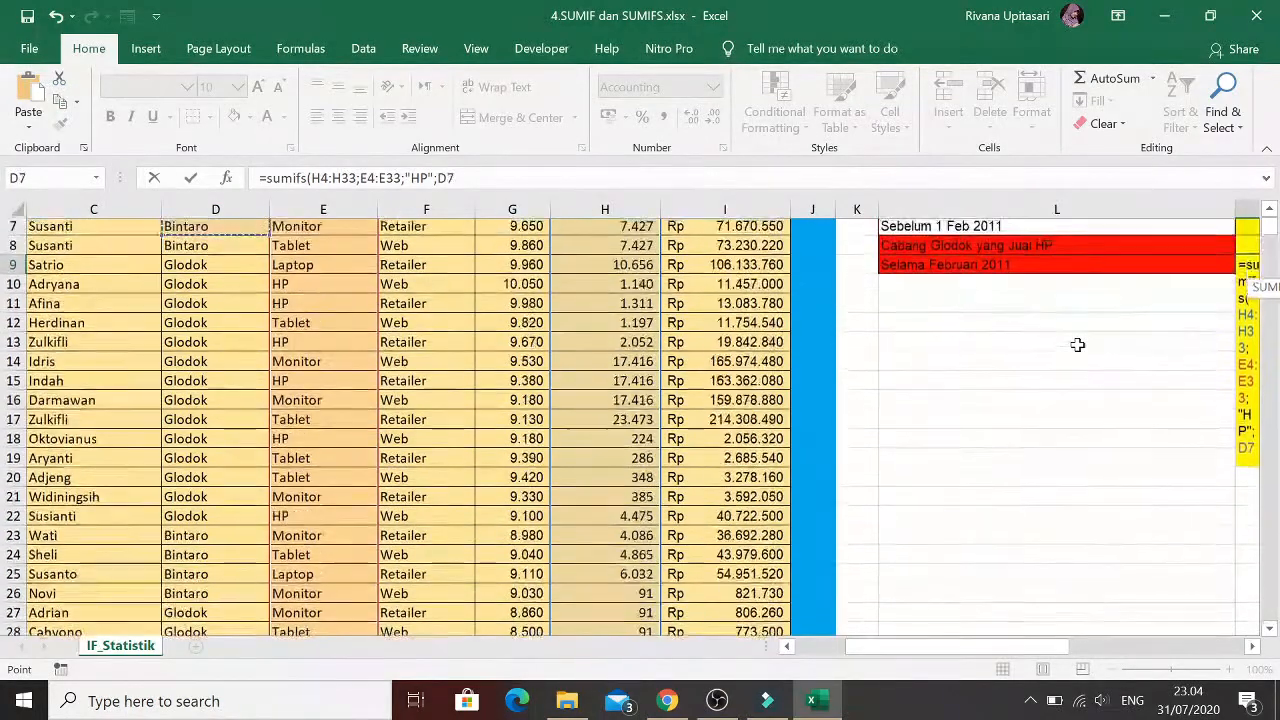
key("Up")
key("Up")
key("Up")
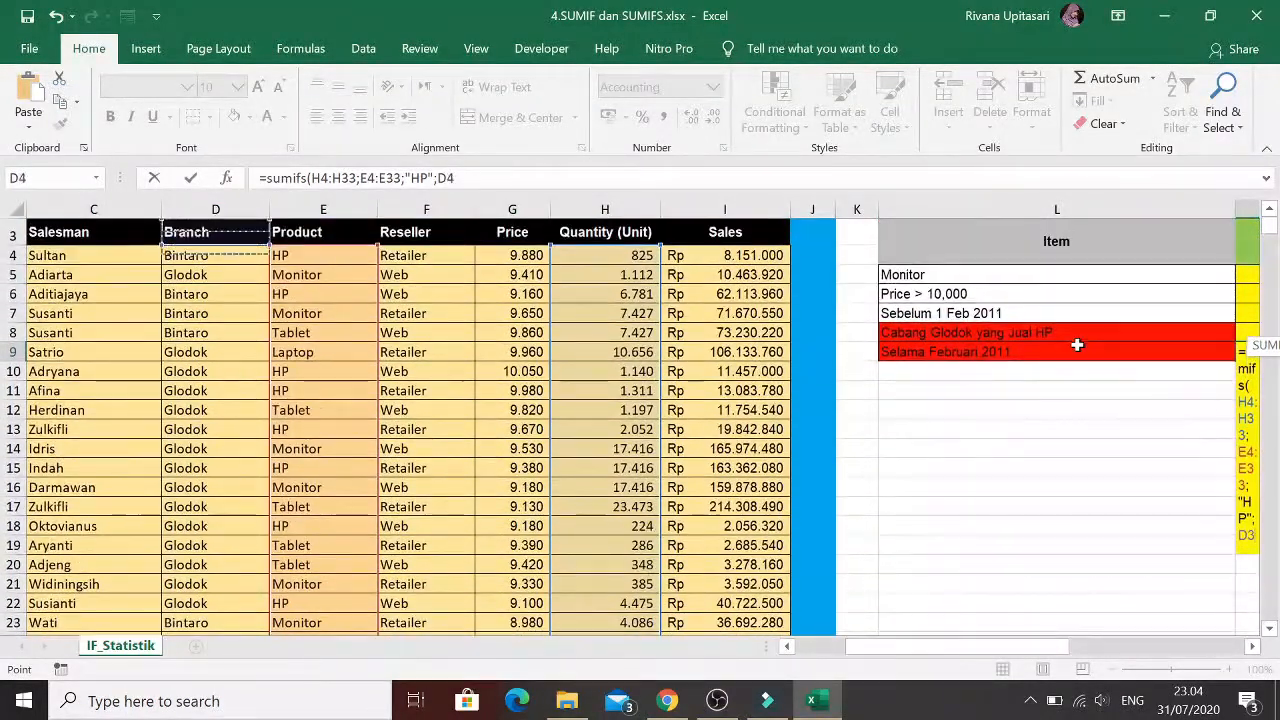
key("ctrl+shift+Down")
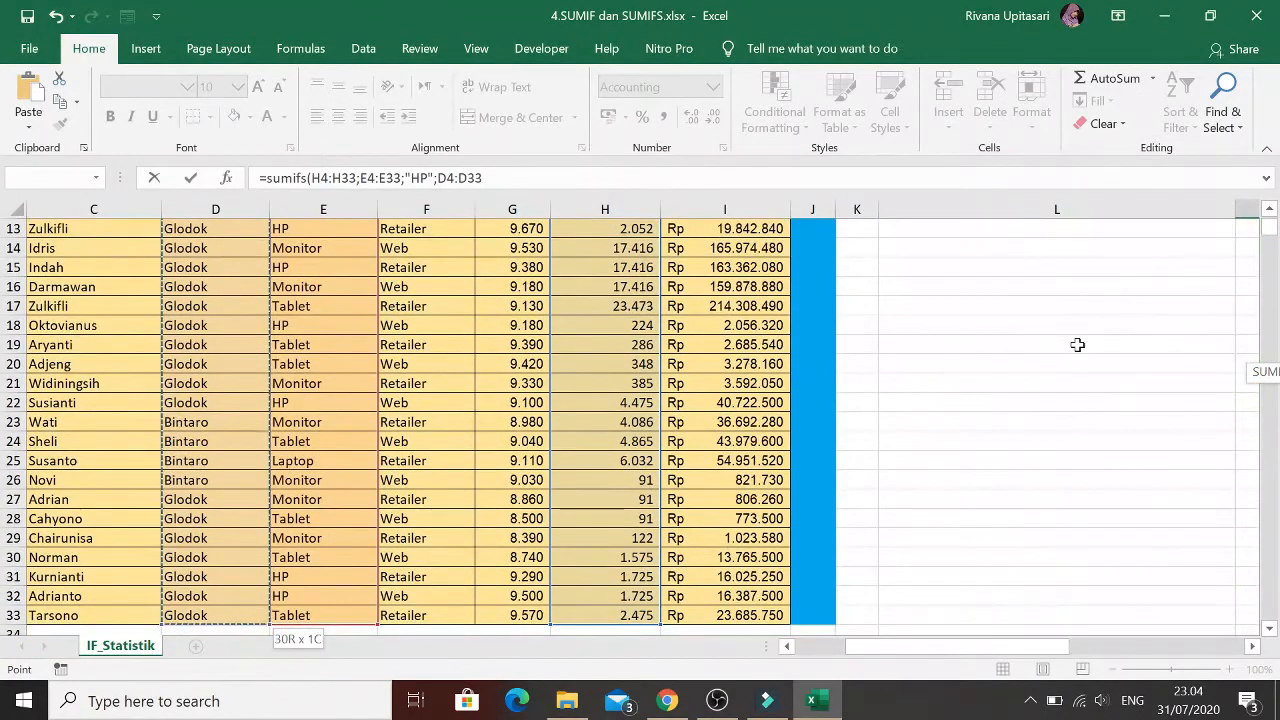
type(";")
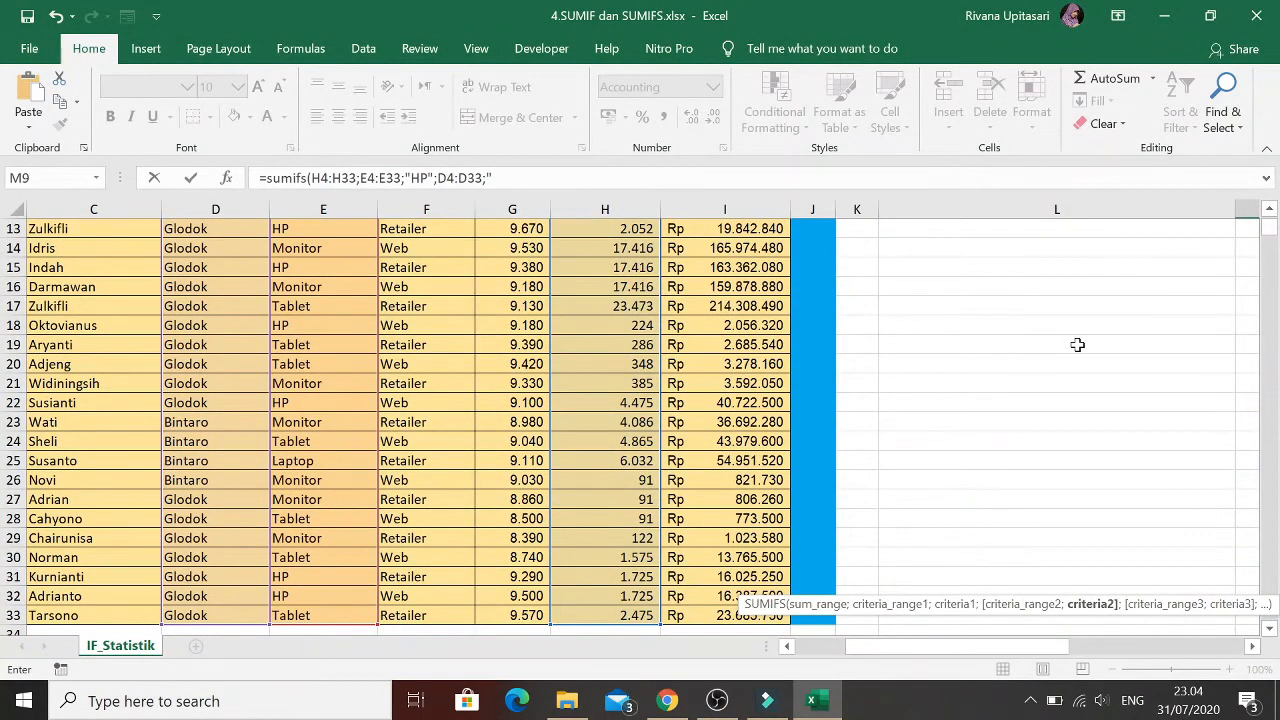
type("\"Glodok\";")
Add the Date Sales data B4:B33 as M9's third criteria range, with ">=1/2/2011" as its criterion
key("Up")
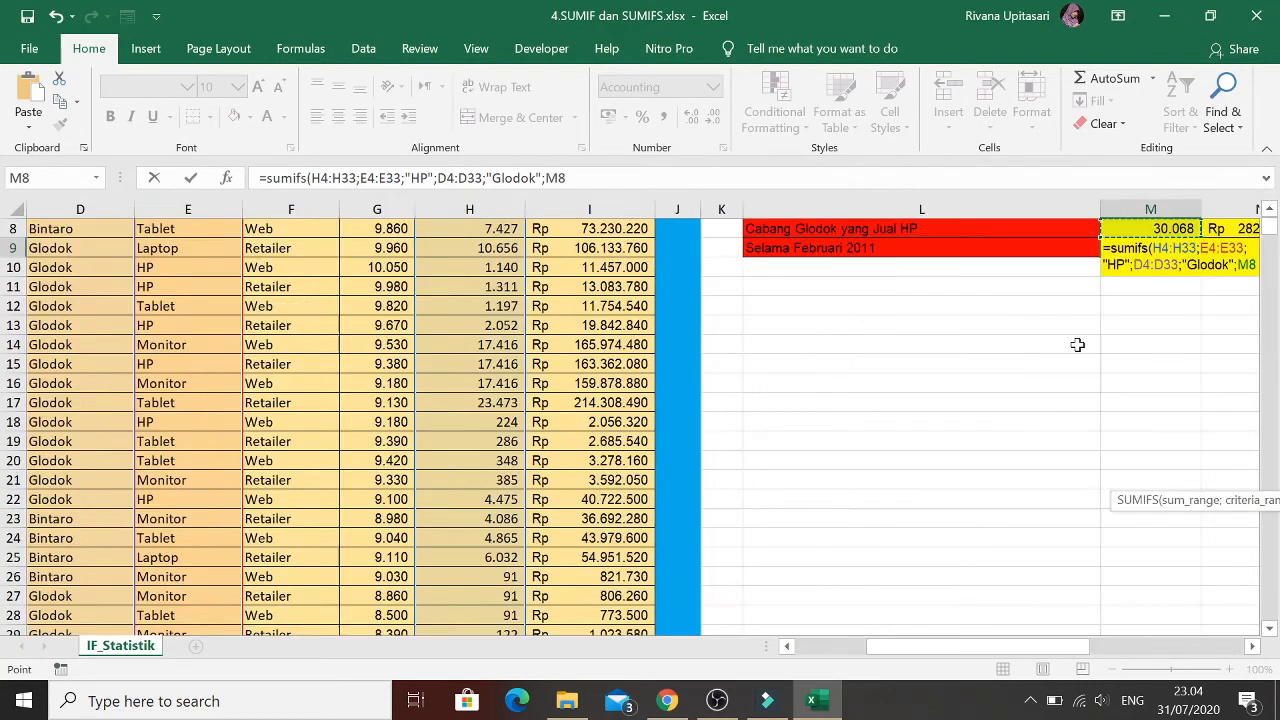
key("Down")
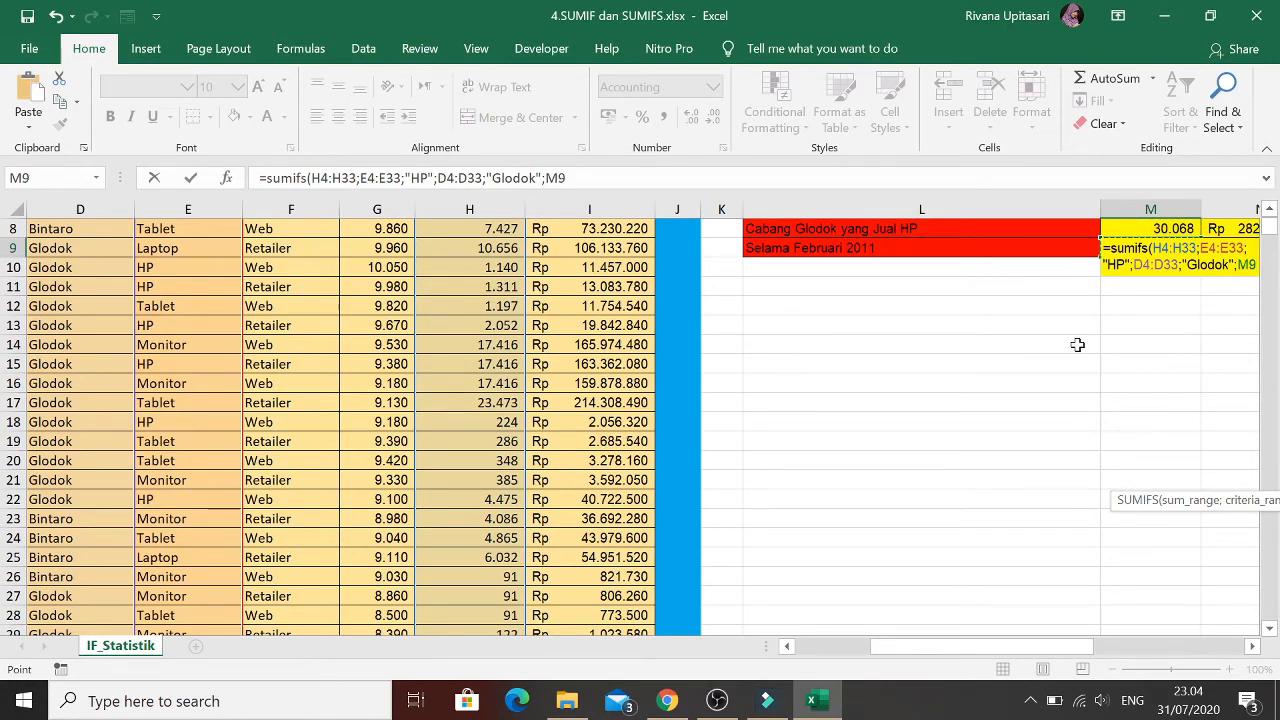
key("Left")
key("Left")
key("Left")
key("Left")
key("Left")
key("Left")
key("Left")
key("Left")
key("Left")
key("Left")
key("Left")
key("Left")
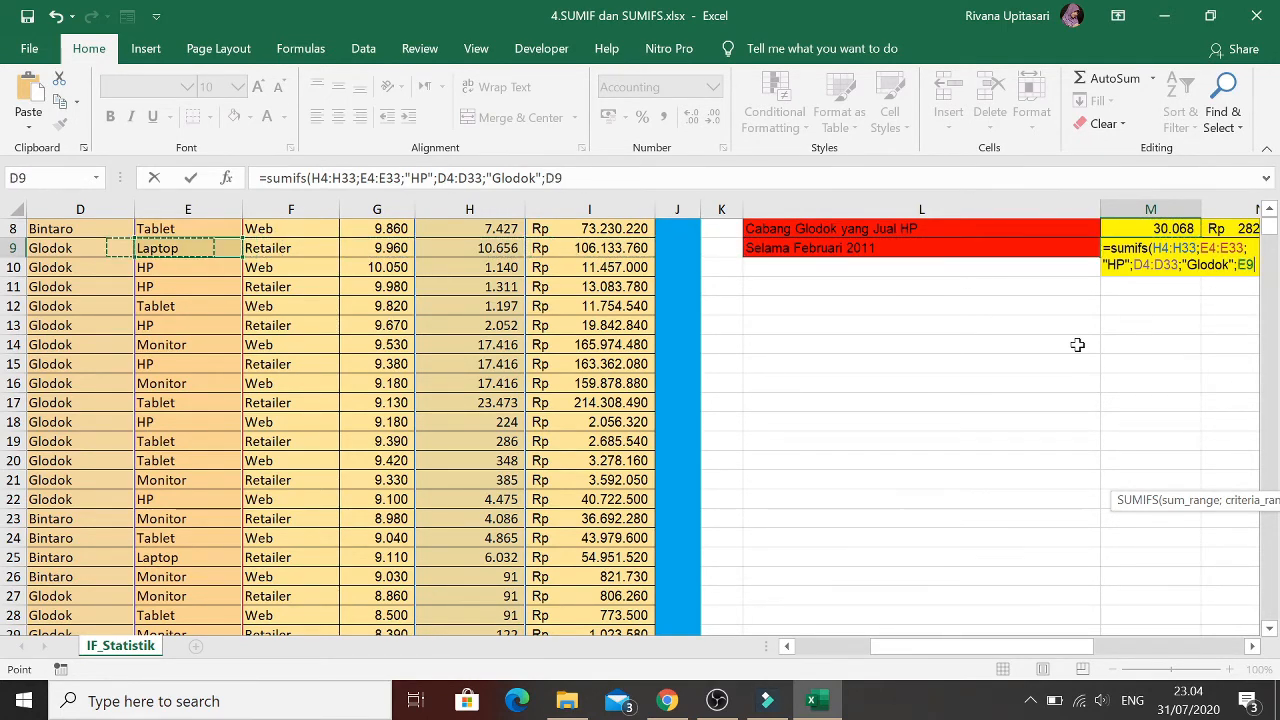
key("Right")
key("Up")
key("Up")
key("Up")
key("Up")
key("Up")
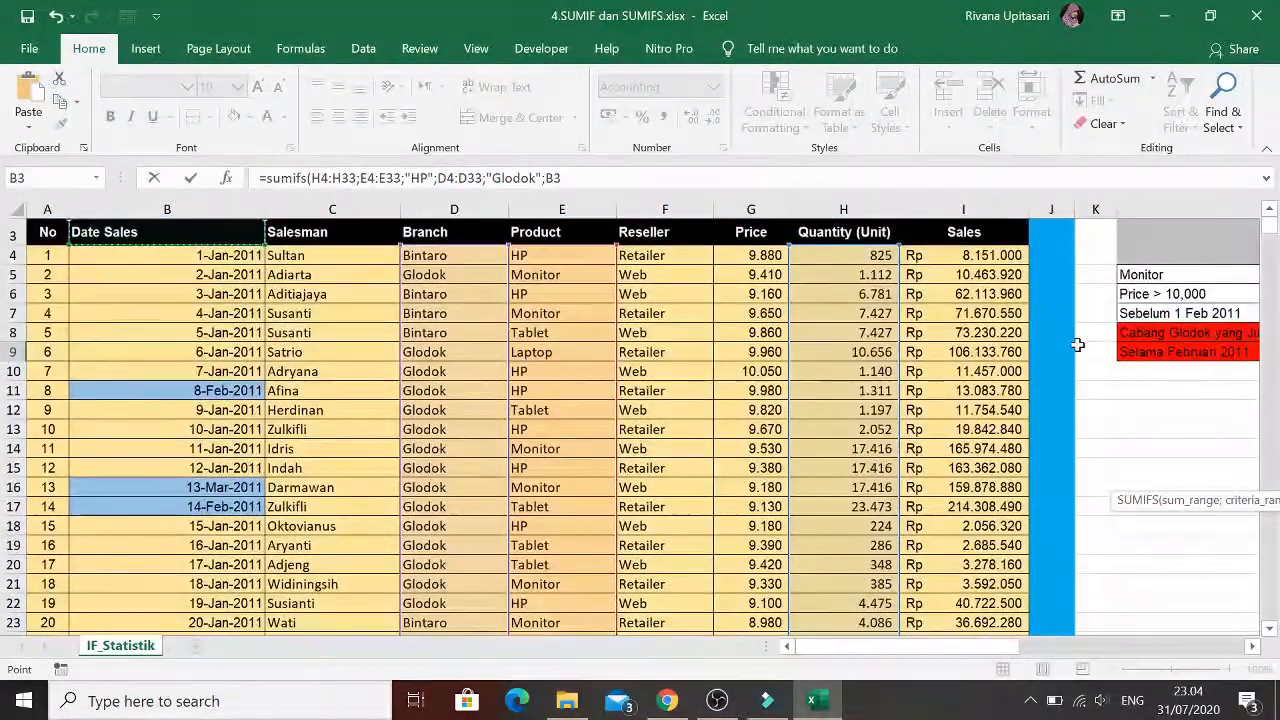
key("ctrl+shift+Down")
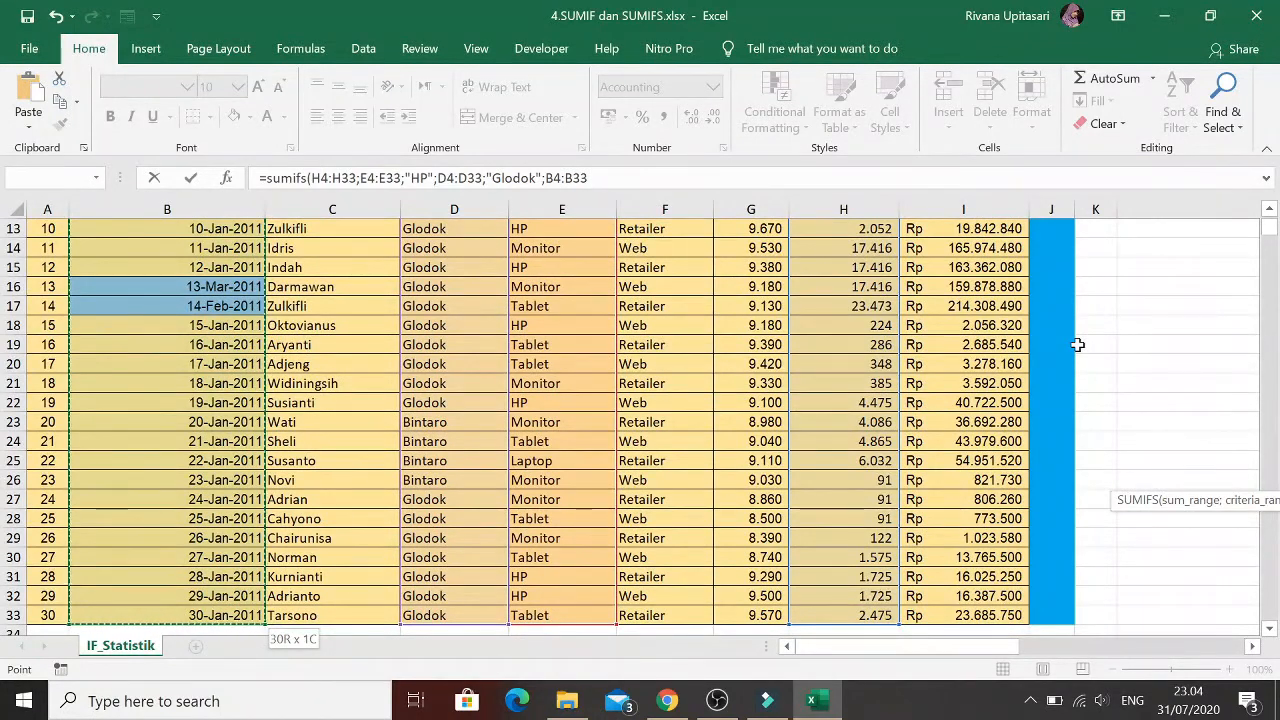
type(";\">=1/2/20")
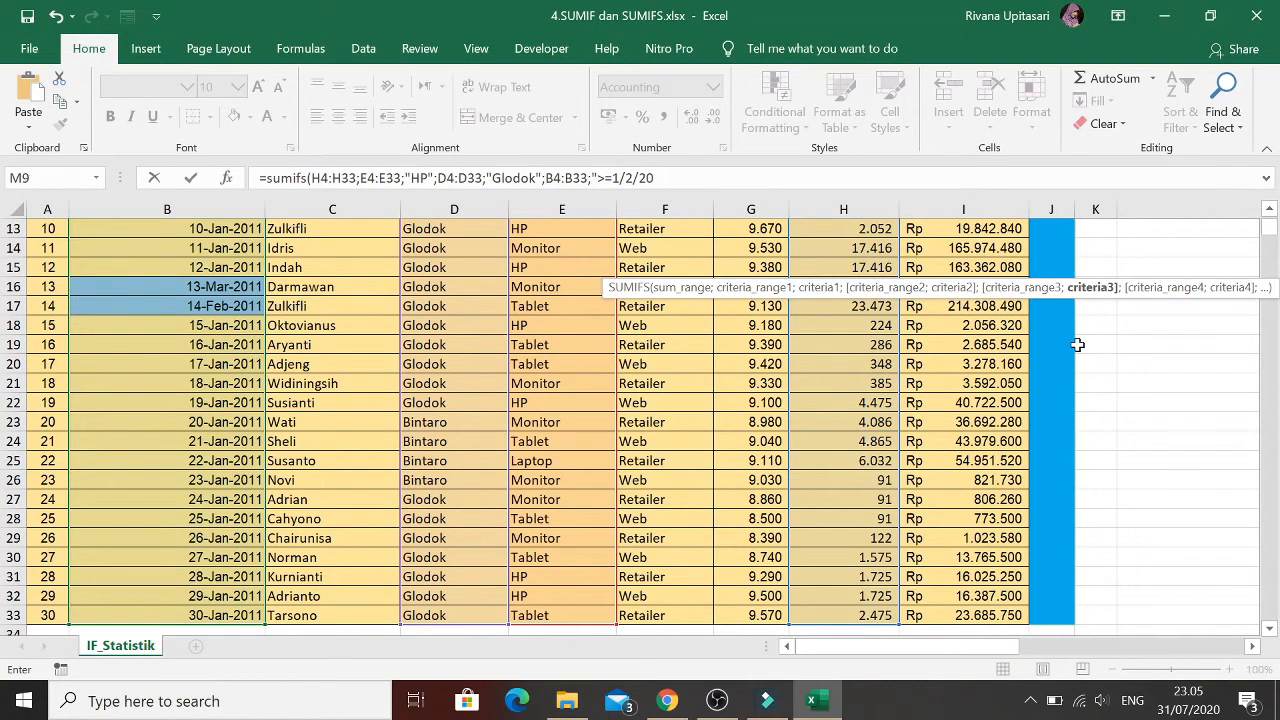
type("\";")
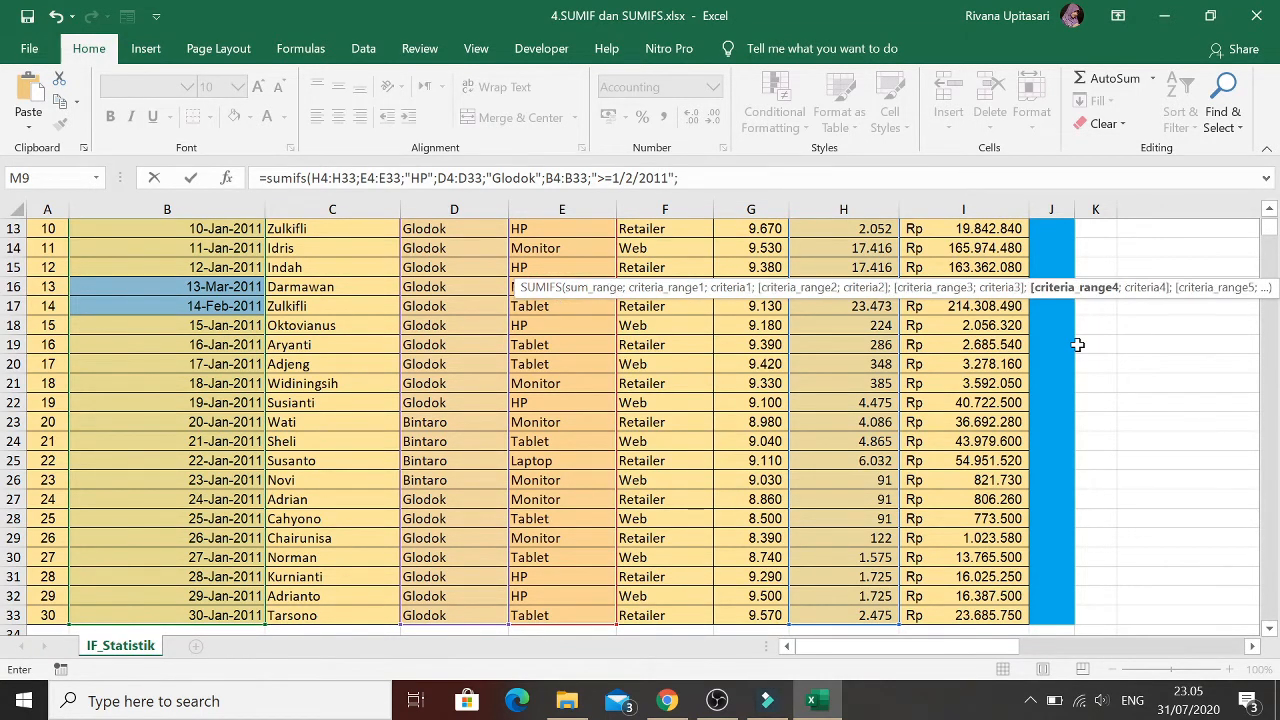
Add B4:B33 again as M9's fourth criteria range with the criterion "<=28/2/2011", and complete the formula
key("Left")
key("Left")
key("Left")
key("Left")
key("Left")
key("Left")
key("Left")
key("Left")
key("Left")
key("Left")
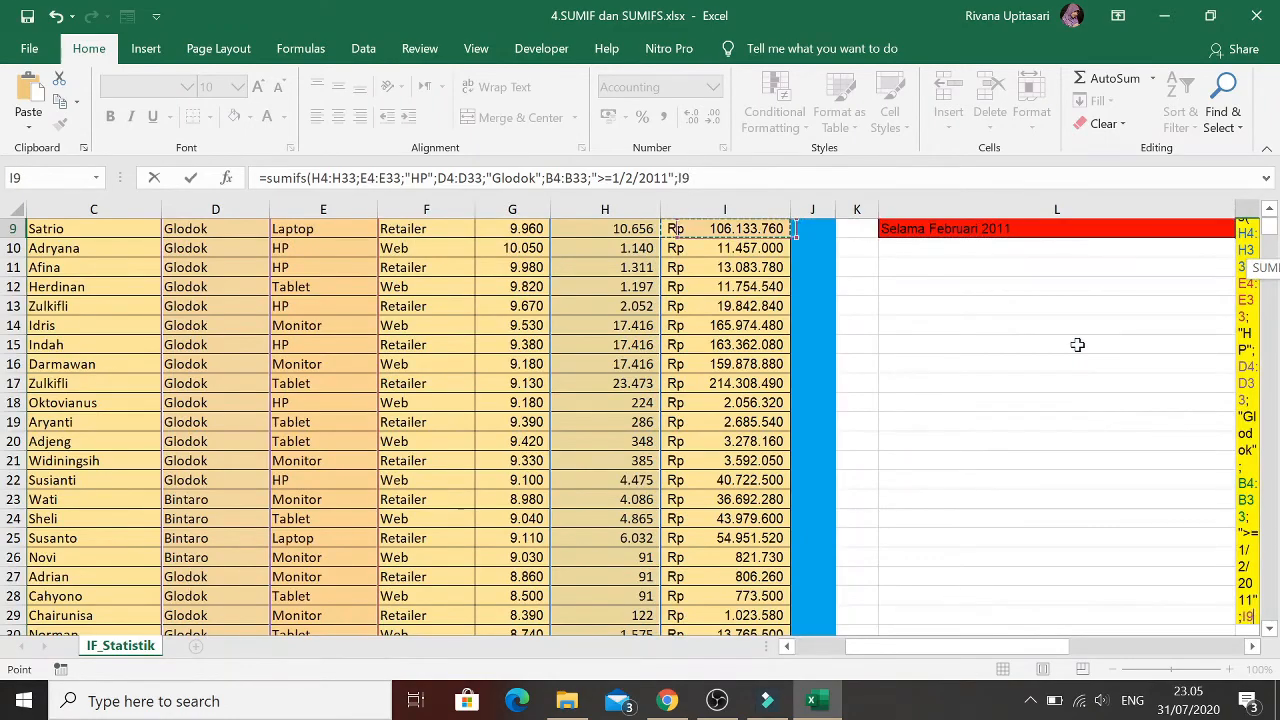
key("Left")
key("Left")
key("Right")
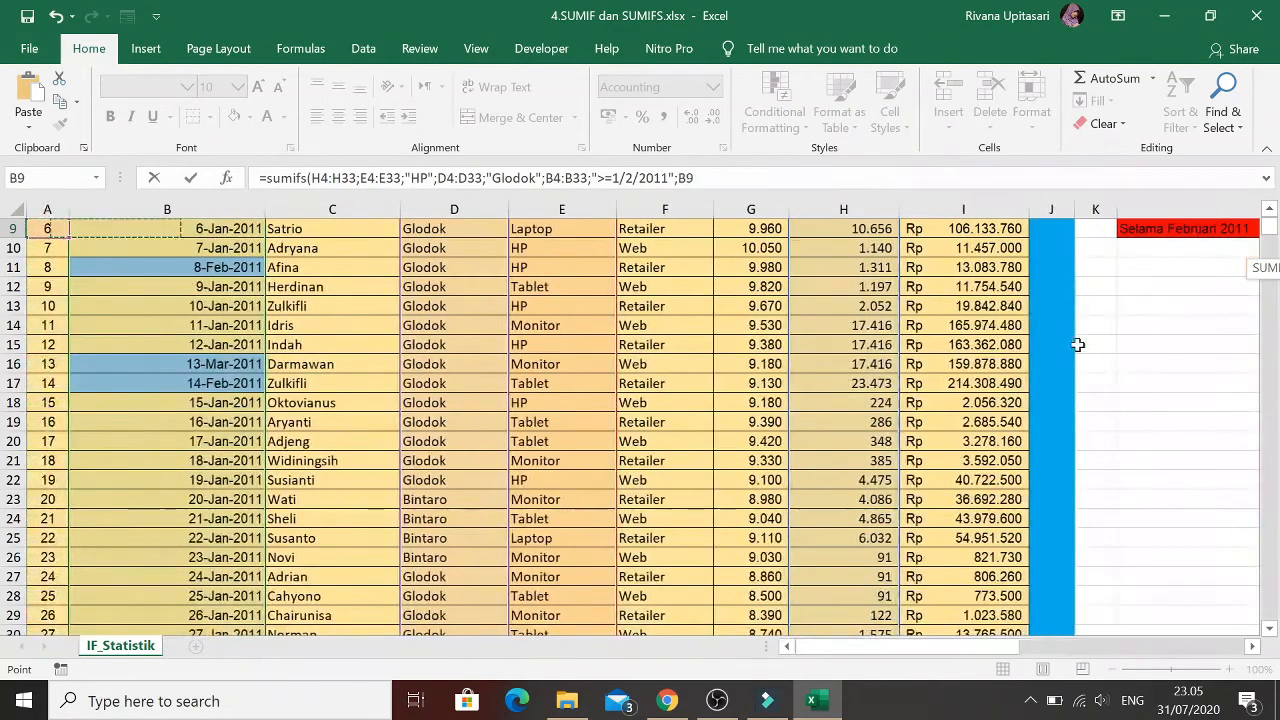
key("Up")
key("Up")
key("Up")
key("Up")
key("Up")
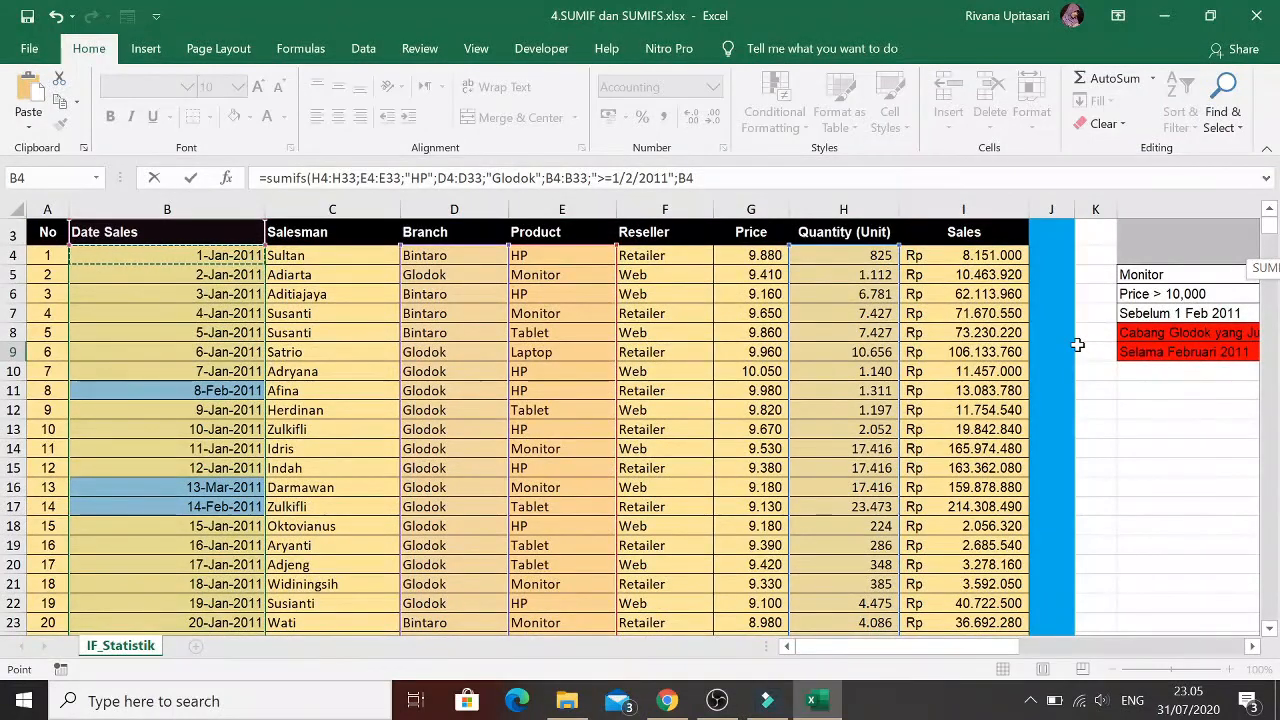
key("ctrl+shift+Down")
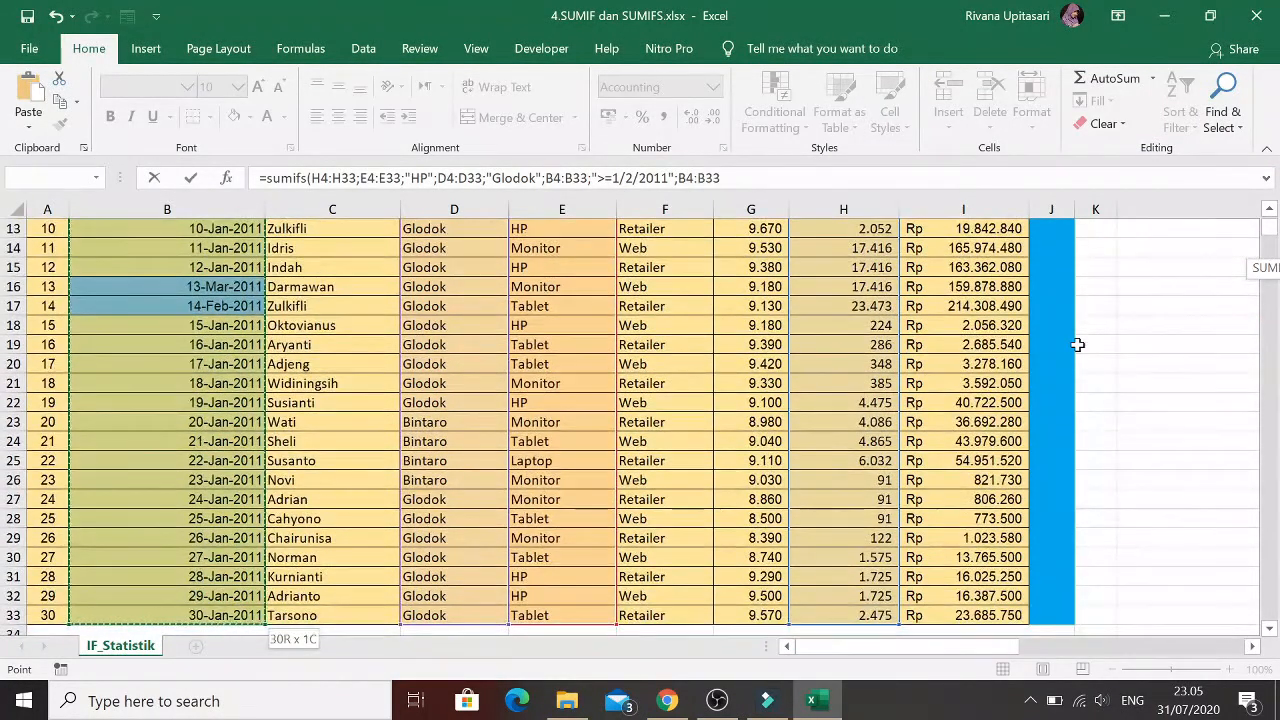
type(";\"<=28/")
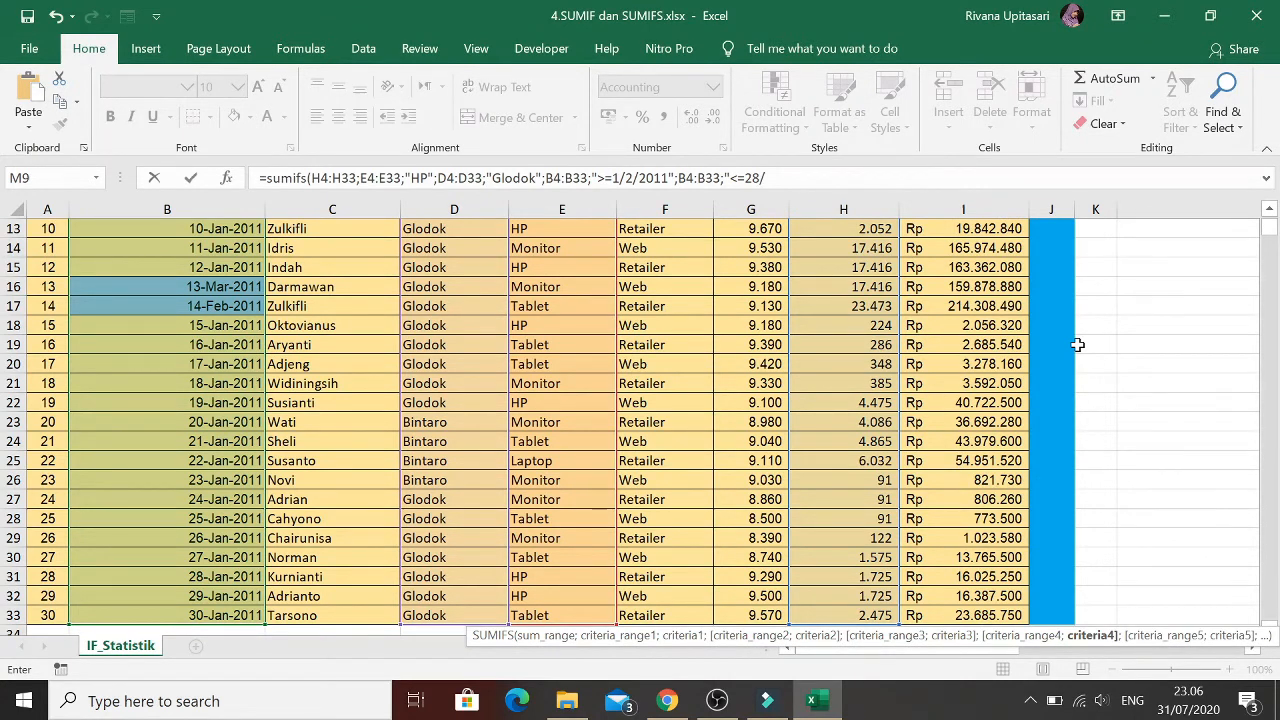
type("2011\"")
key("Return")
key("Up")
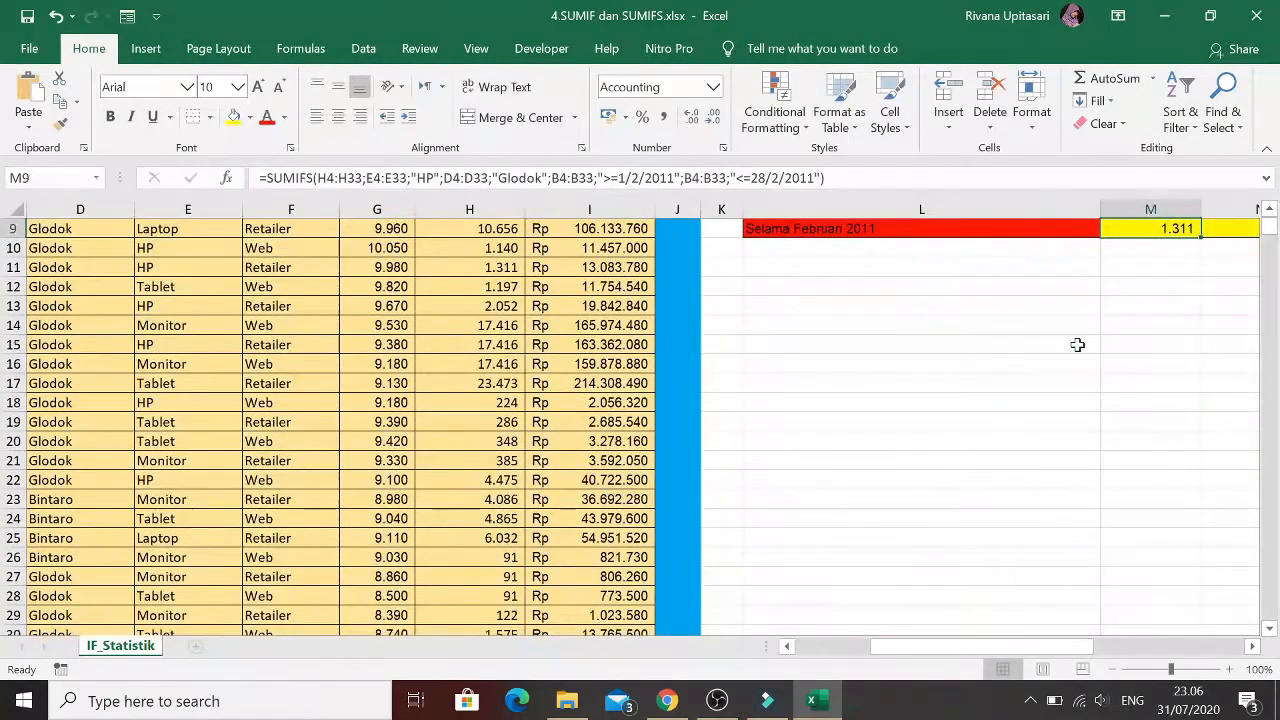
Review the Quantity formulas in M7 to M9 and the February 2011 item's Sales cell
key("Up")
key("Up")
key("Down")
key("Up")
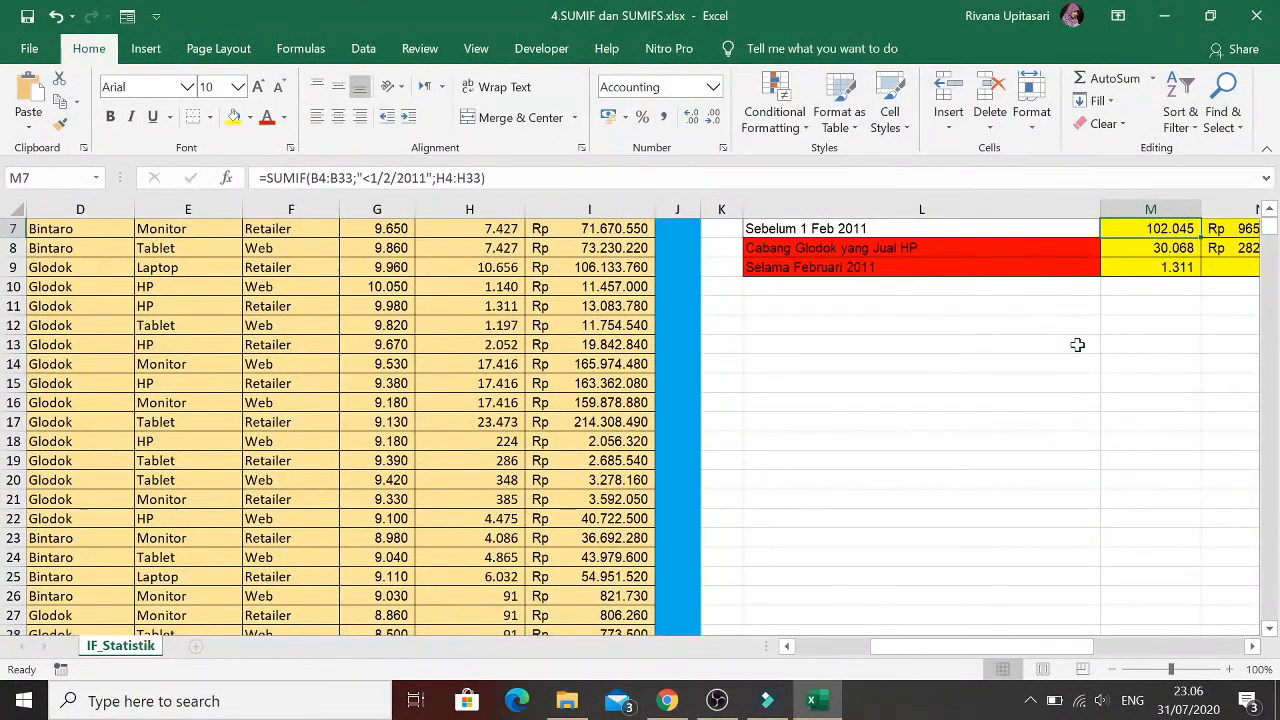
key("Down")
key("Down")
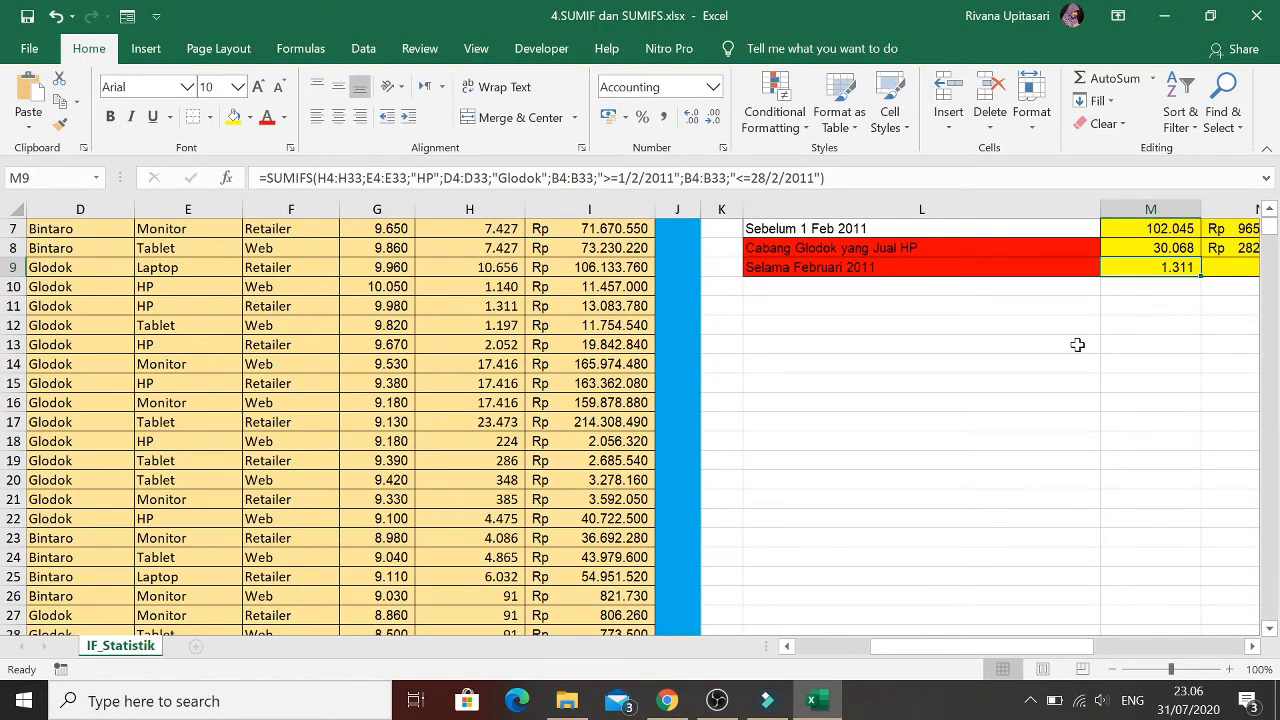
key("Right")
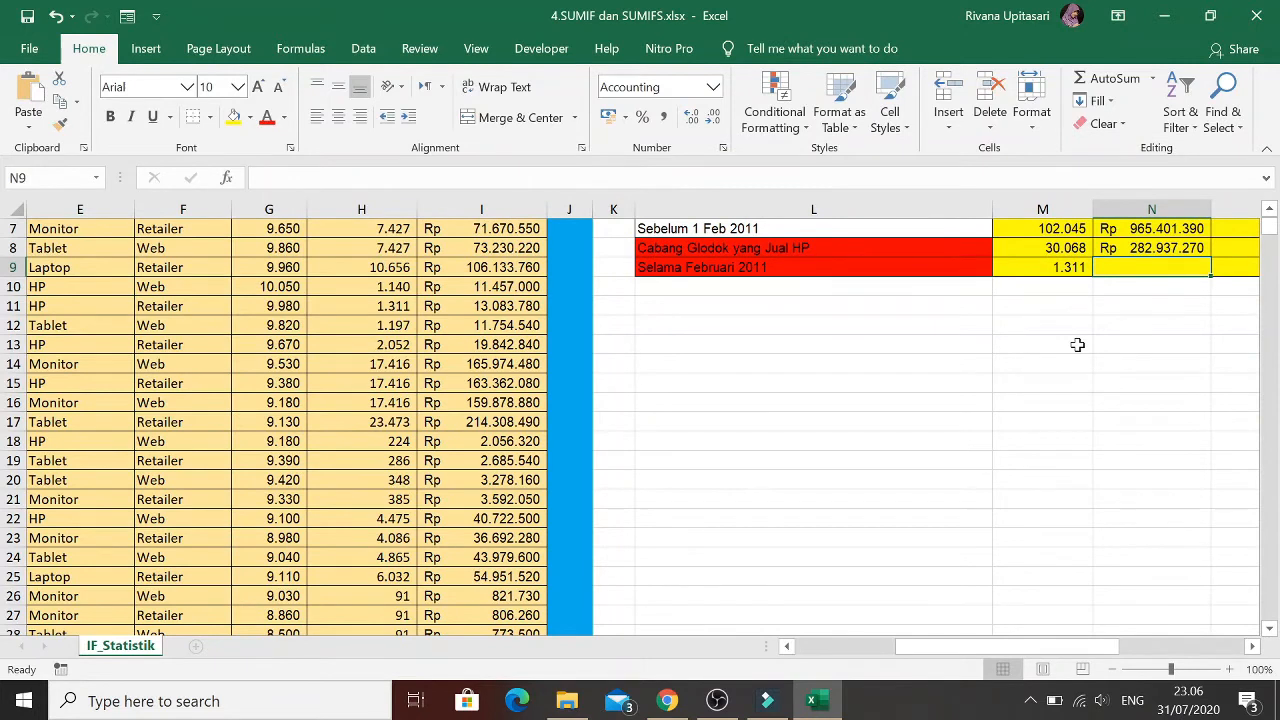
key("Left")
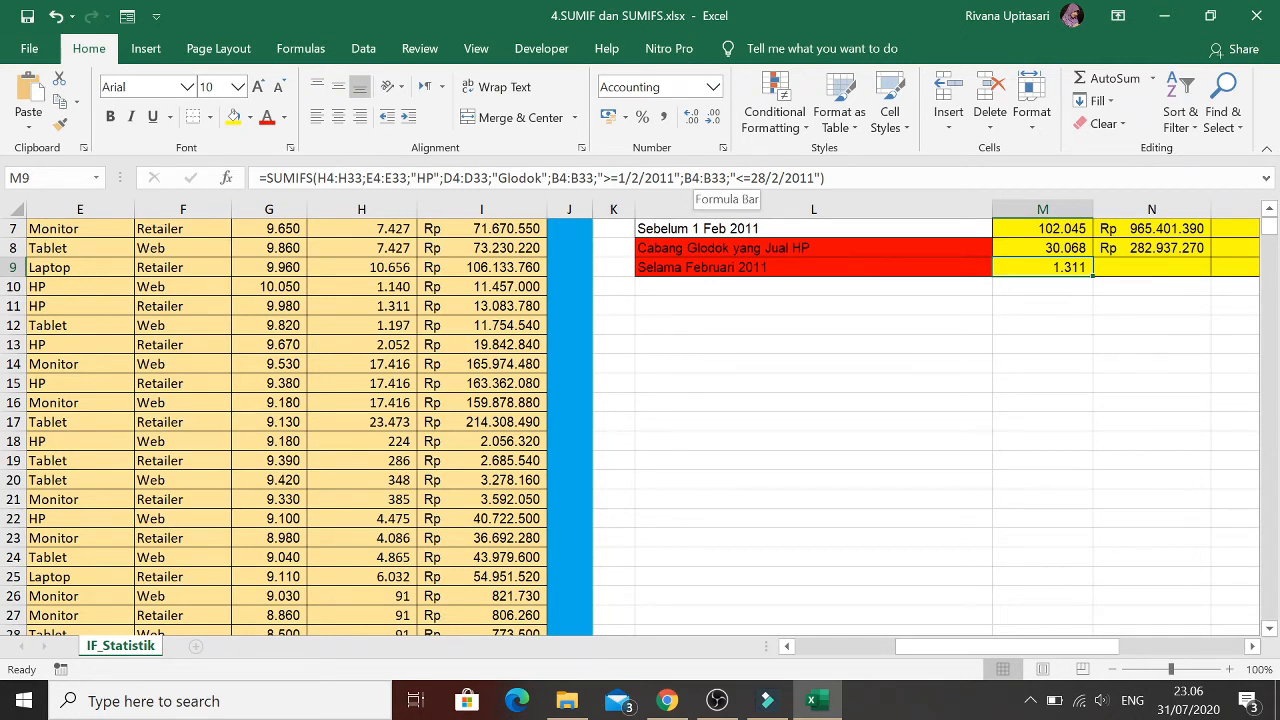
Copy the full text of M9's SUMIFS formula into N9, the February 2011 item's Sales cell
left_click_drag(318, 178, 362, 178)
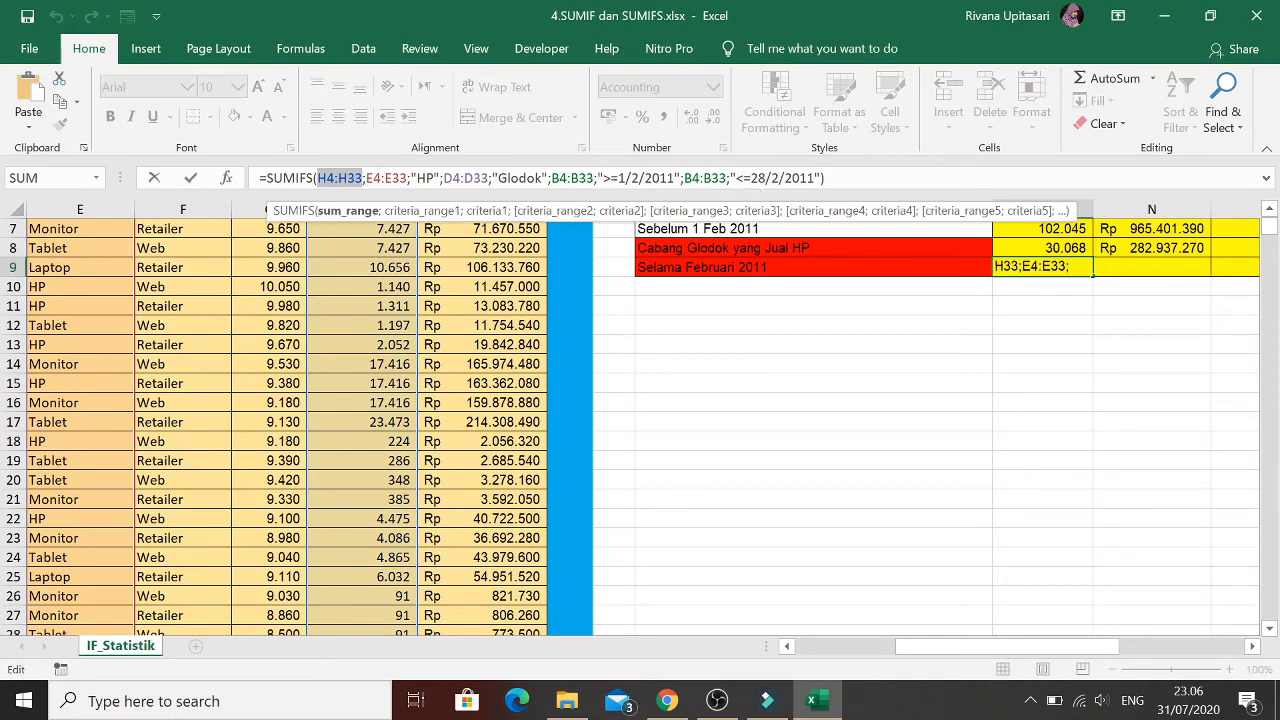
left_click_drag(827, 178, 259, 178)
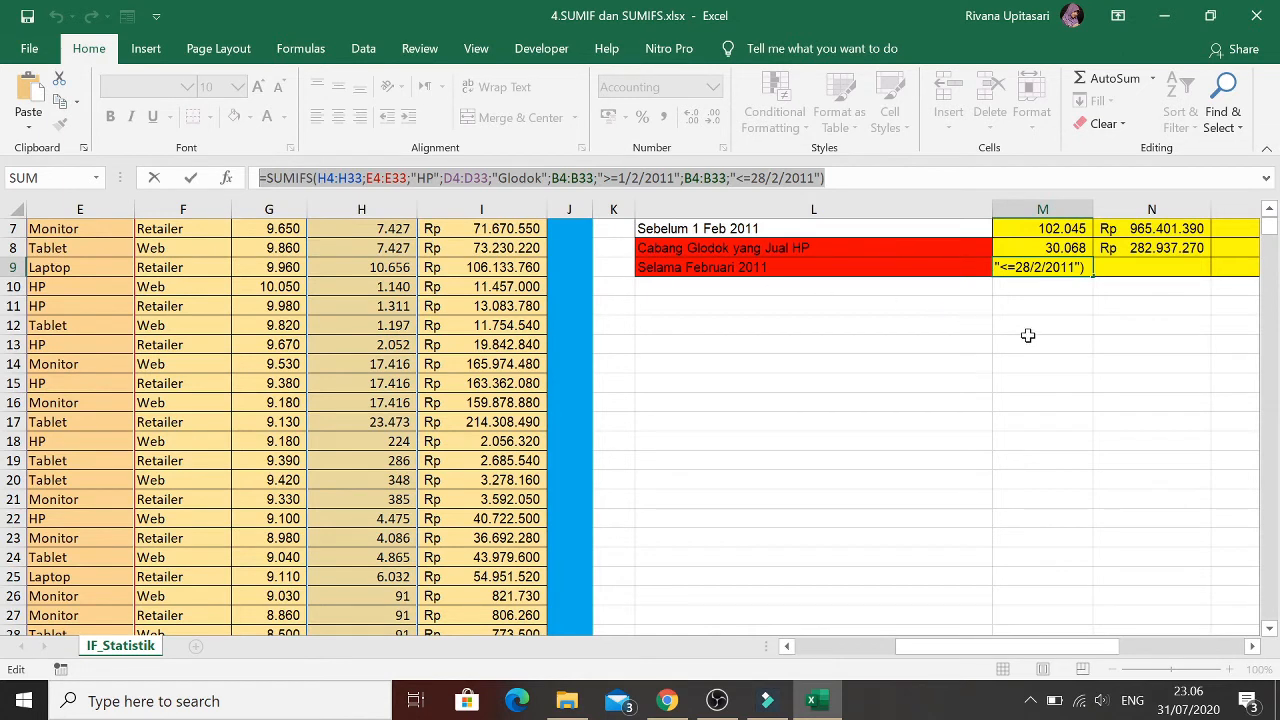
left_click_drag(826, 178, 259, 178)
key("ctrl+c")
key("Escape")
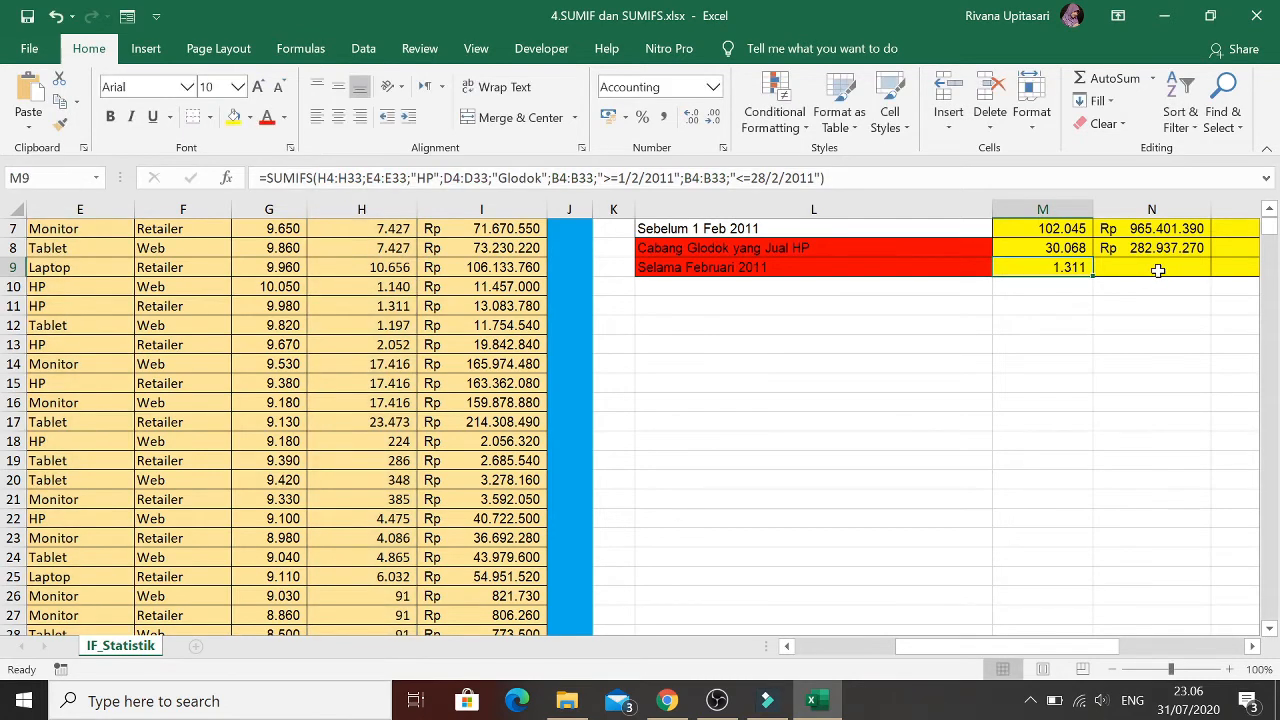
left_click(1157, 270)
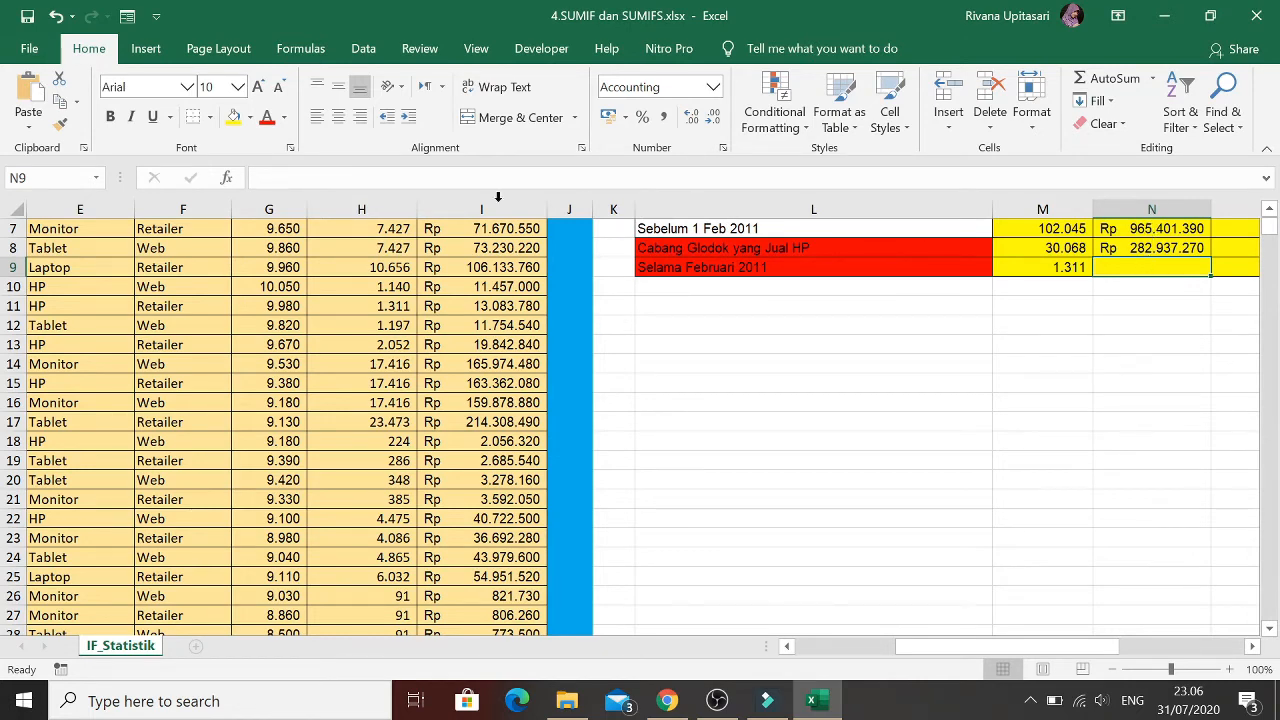
key("F2")
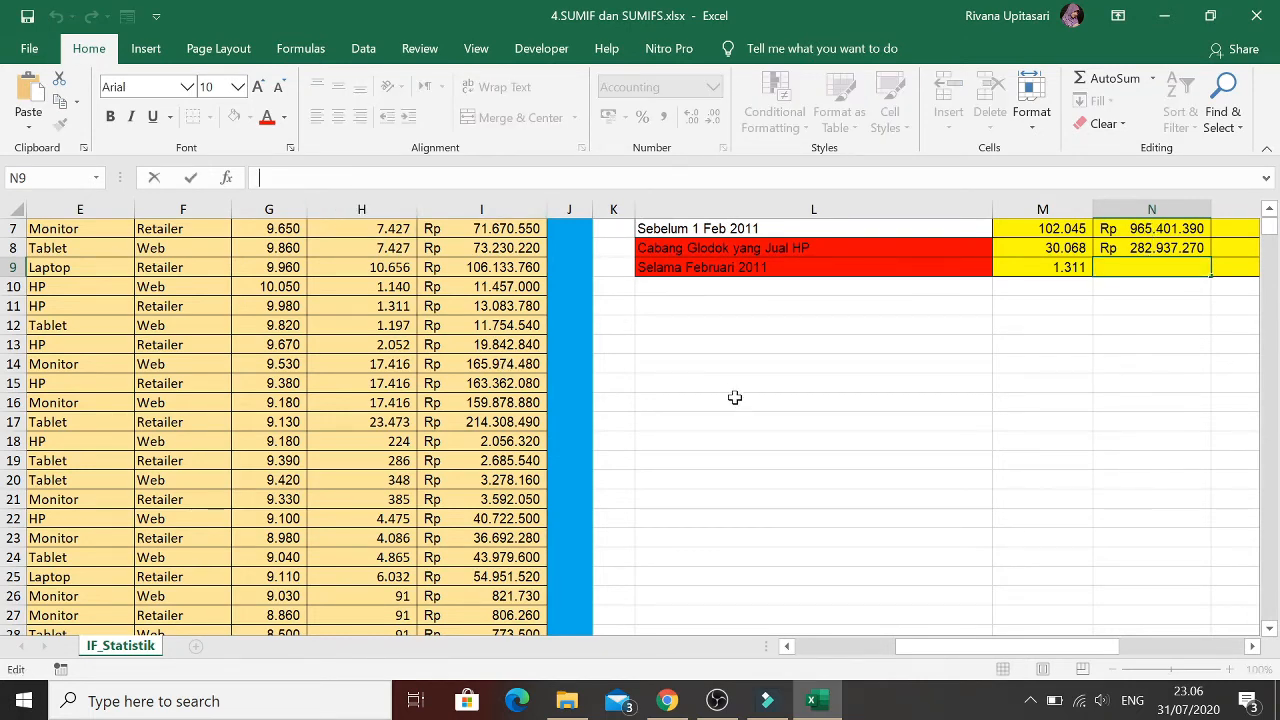
key("ctrl+v")
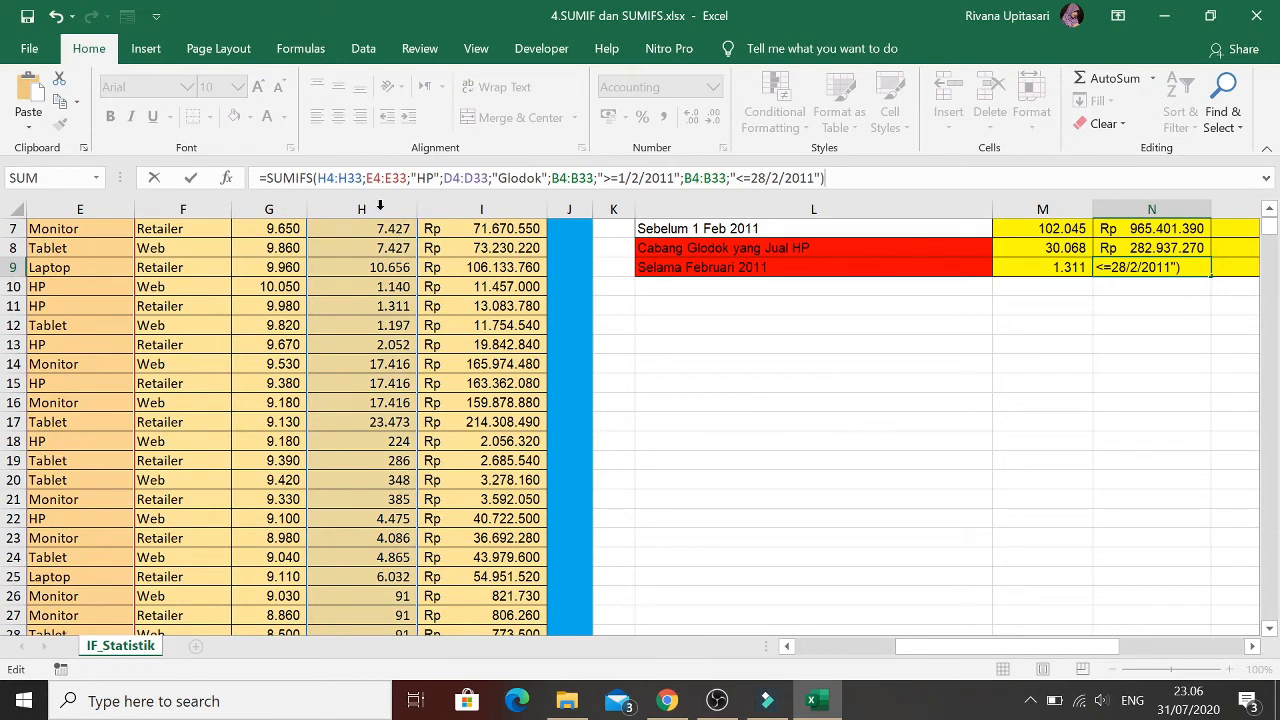
Replace the sum range in N9's SUMIFS formula with the Sales data I4:I33
left_click(362, 178)
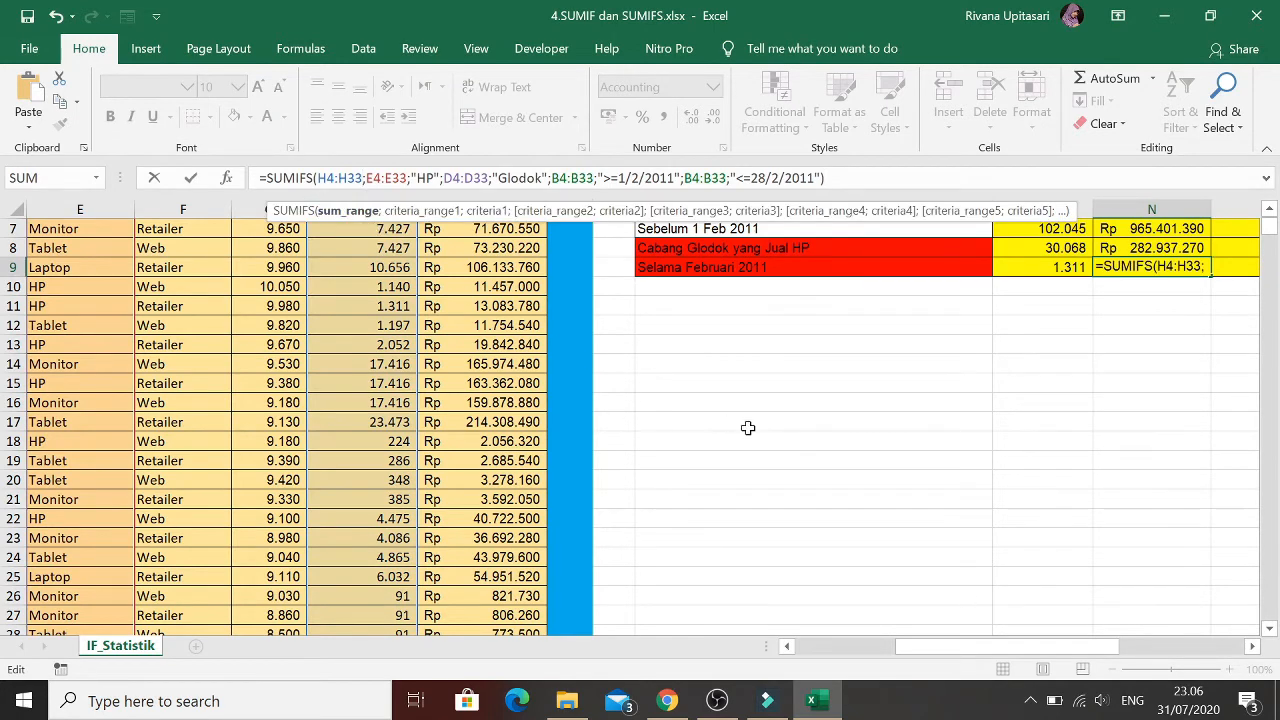
key("BackSpace")
key("BackSpace")
key("BackSpace")
key("BackSpace")
key("BackSpace")
key("BackSpace")
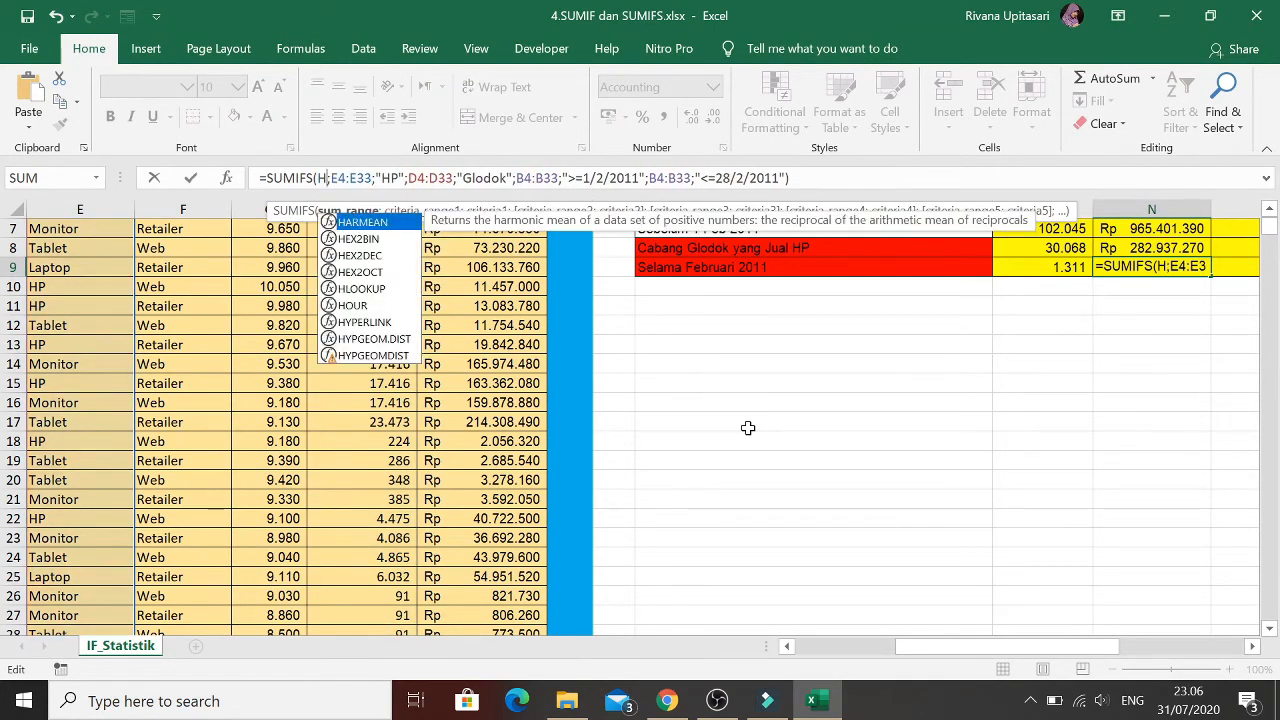
scroll(495, 313, "up", 2)
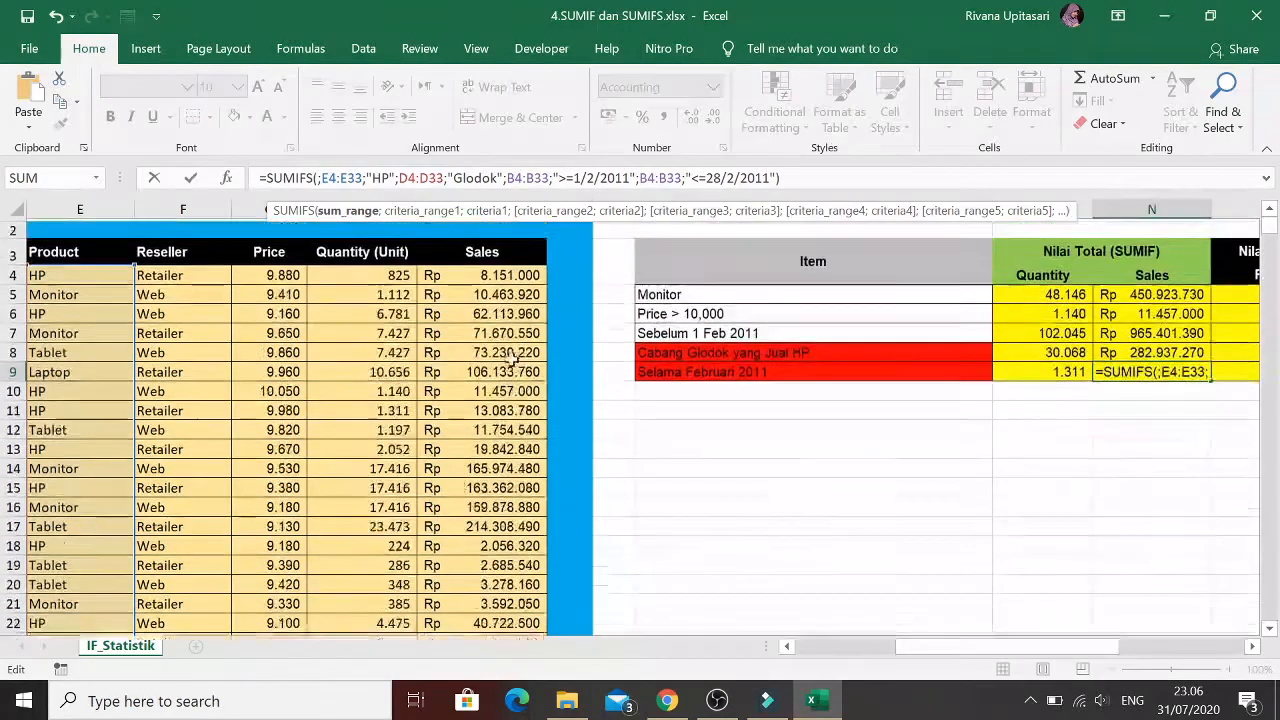
left_click(495, 297)
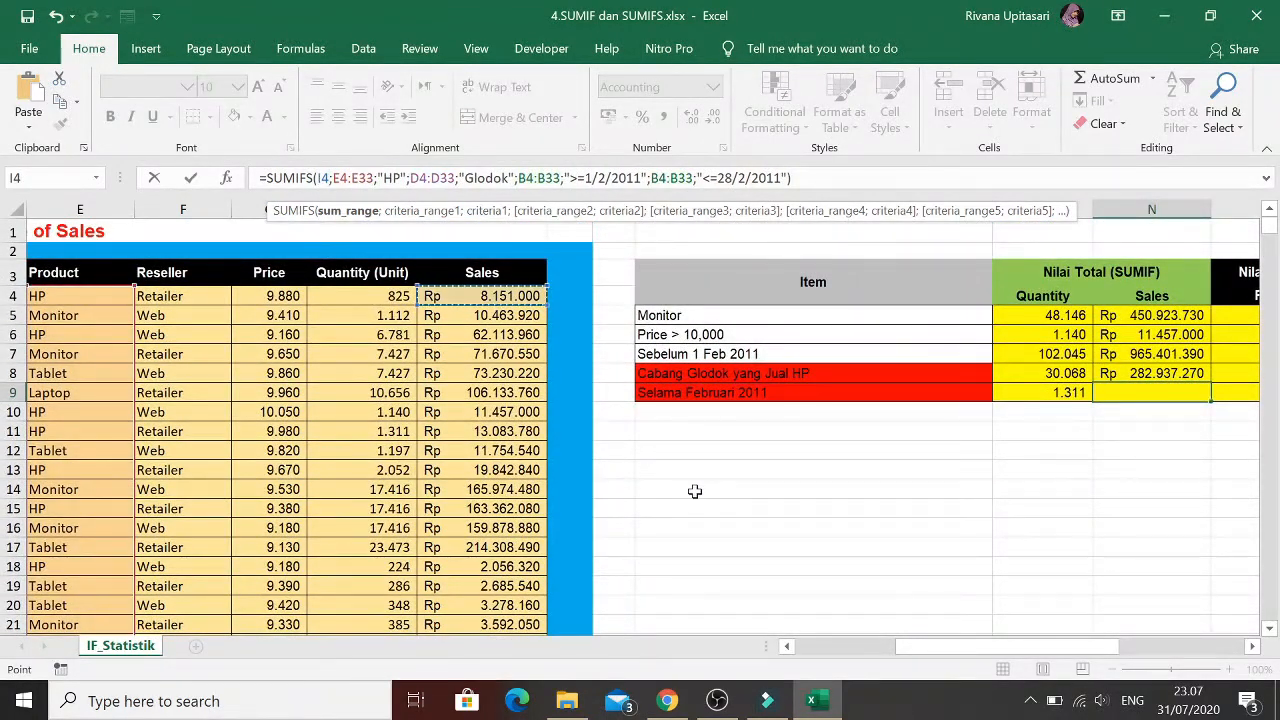
key("ctrl+shift+Down")
key("Return")
key("Up")
Review the formulas and results in the summary table's Sales column from N5 to N9
key("Up")
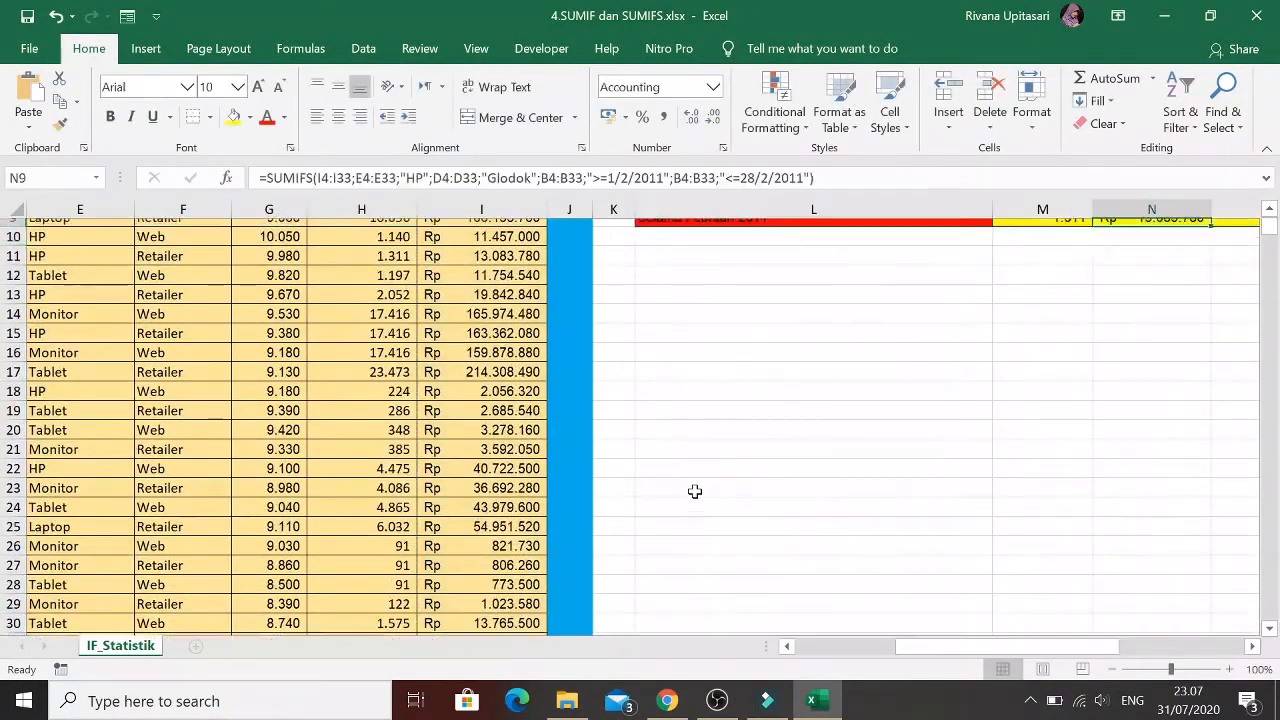
key("Down")
key("Up")
key("Up")
key("Up")
key("Up")
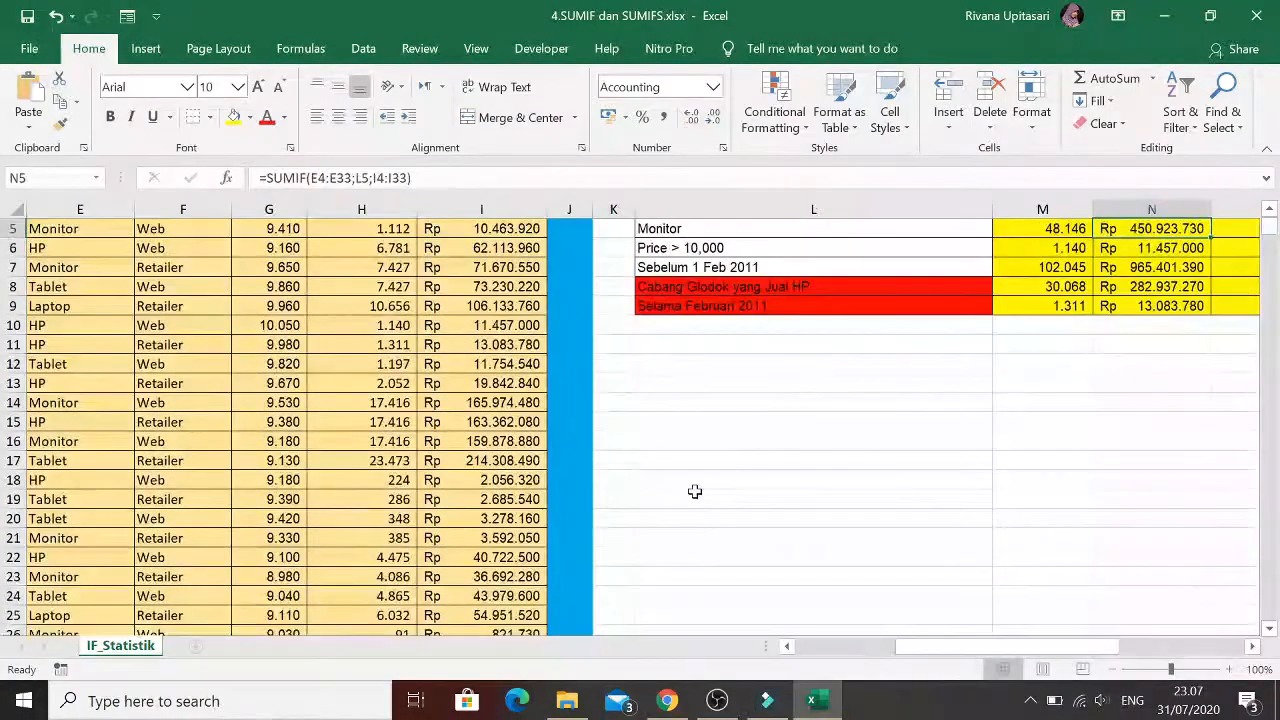
key("Down")
key("Down")
key("Down")
key("Up")
key("Up")
key("Down")
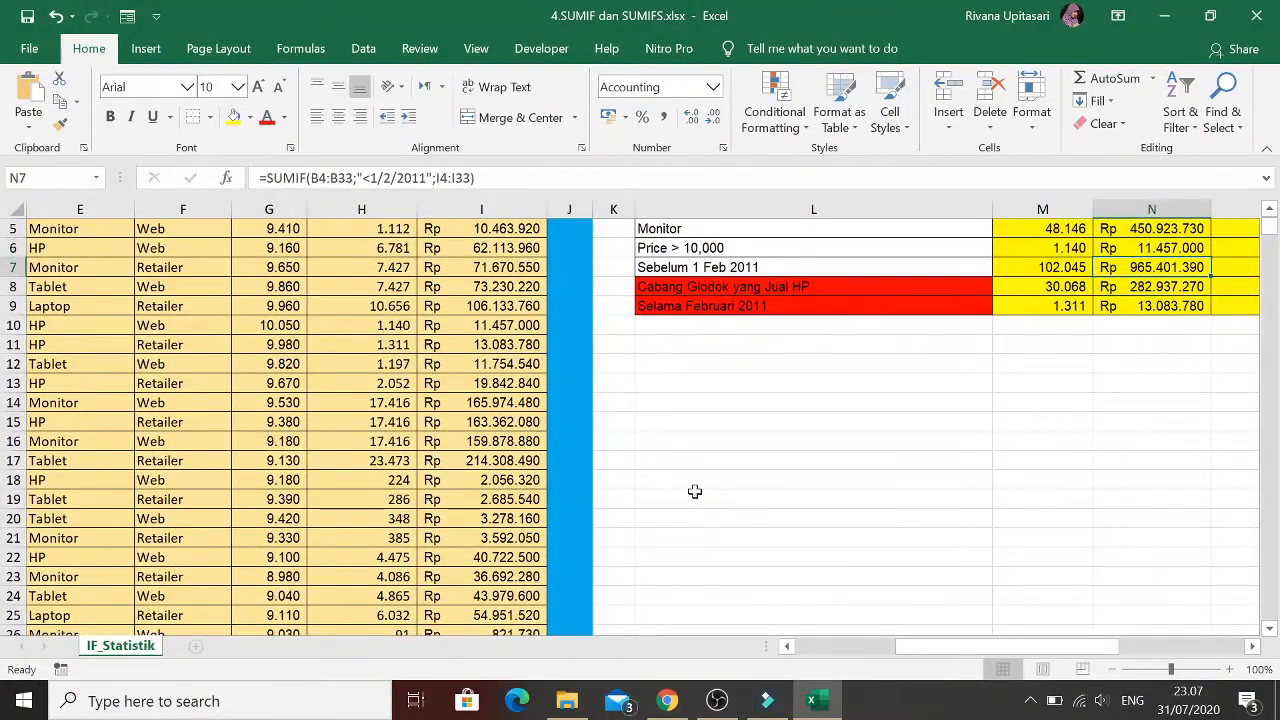
Review the SUMIFS formula in N9 and the heading of the summary table's AVERAGEIF section
key("Down")
key("Down")
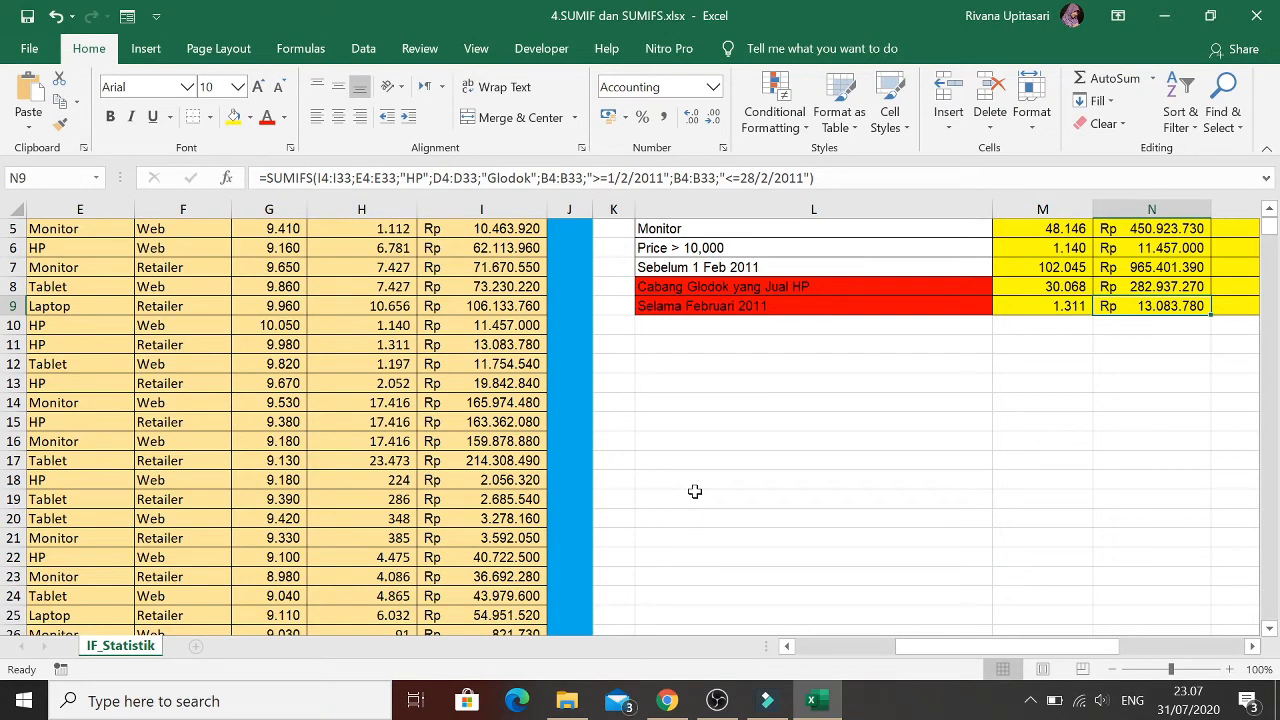
scroll(695, 491, "right", 4)
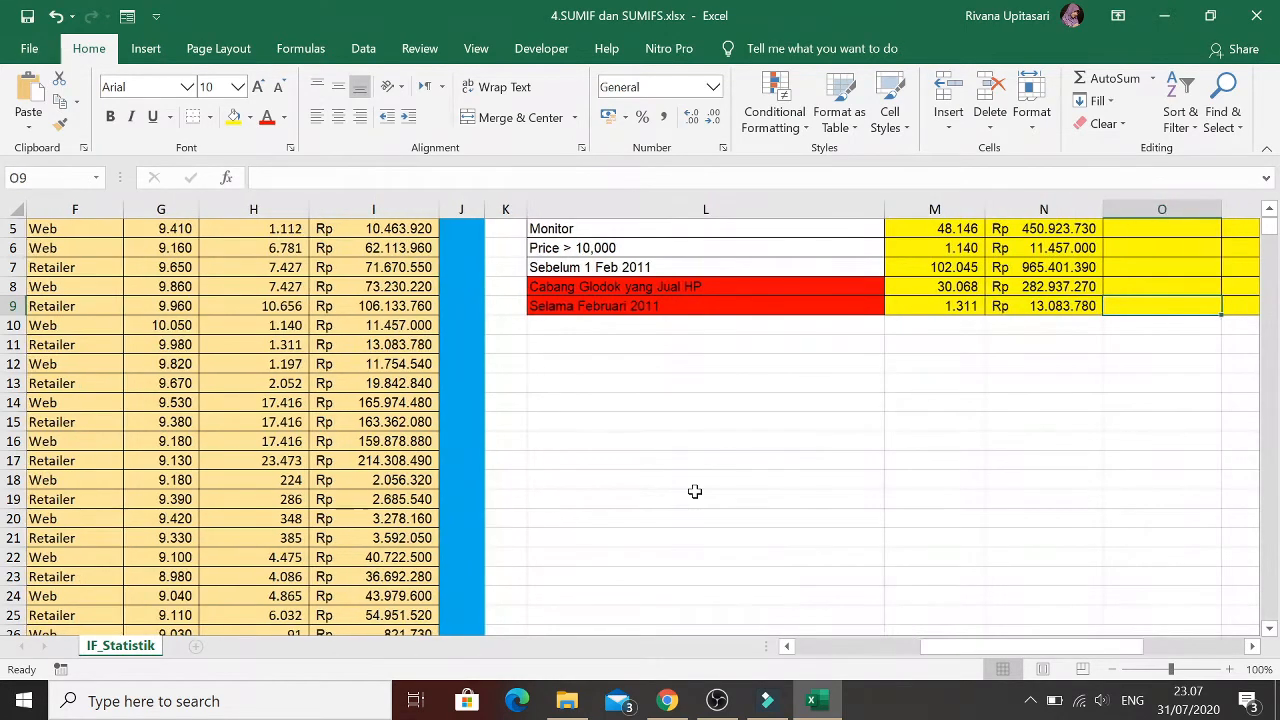
key("Right")
key("Up")
key("Up")
key("Up")
key("Up")
key("Up")
key("Up")
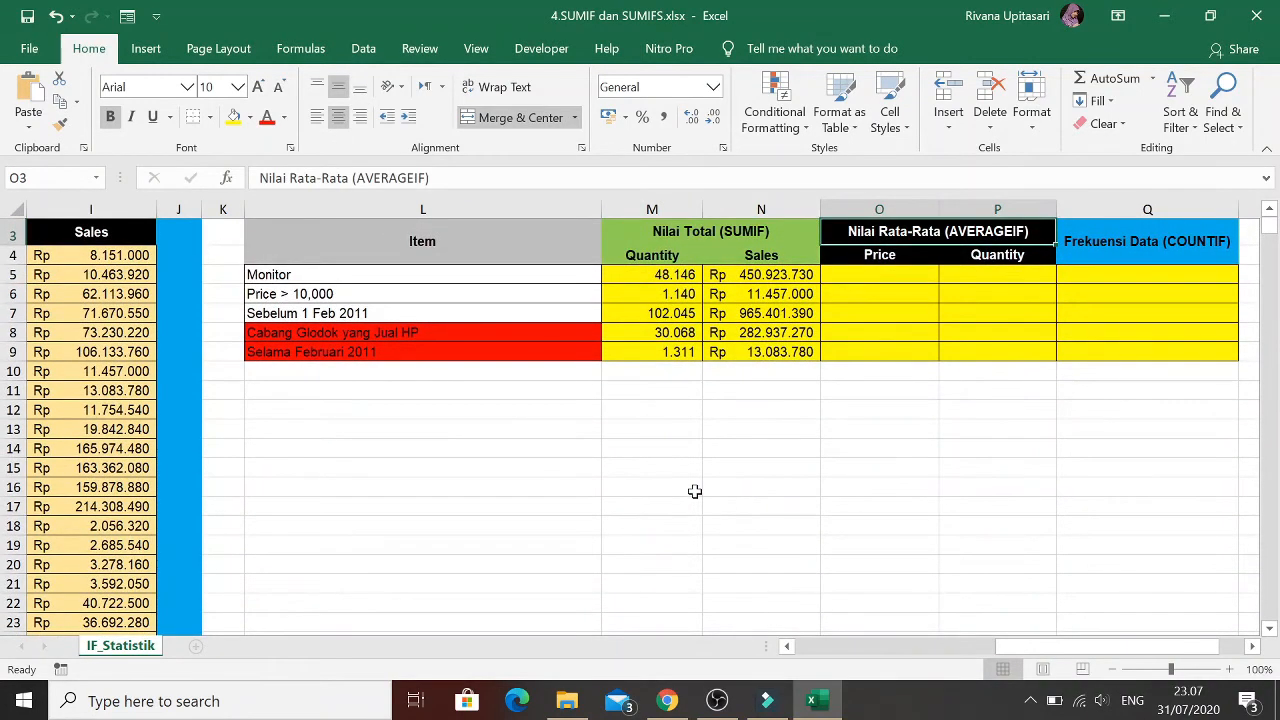
Begin an AVERAGEIF formula in O5, the Monitor item's average Price cell
key("Down")
key("Down")
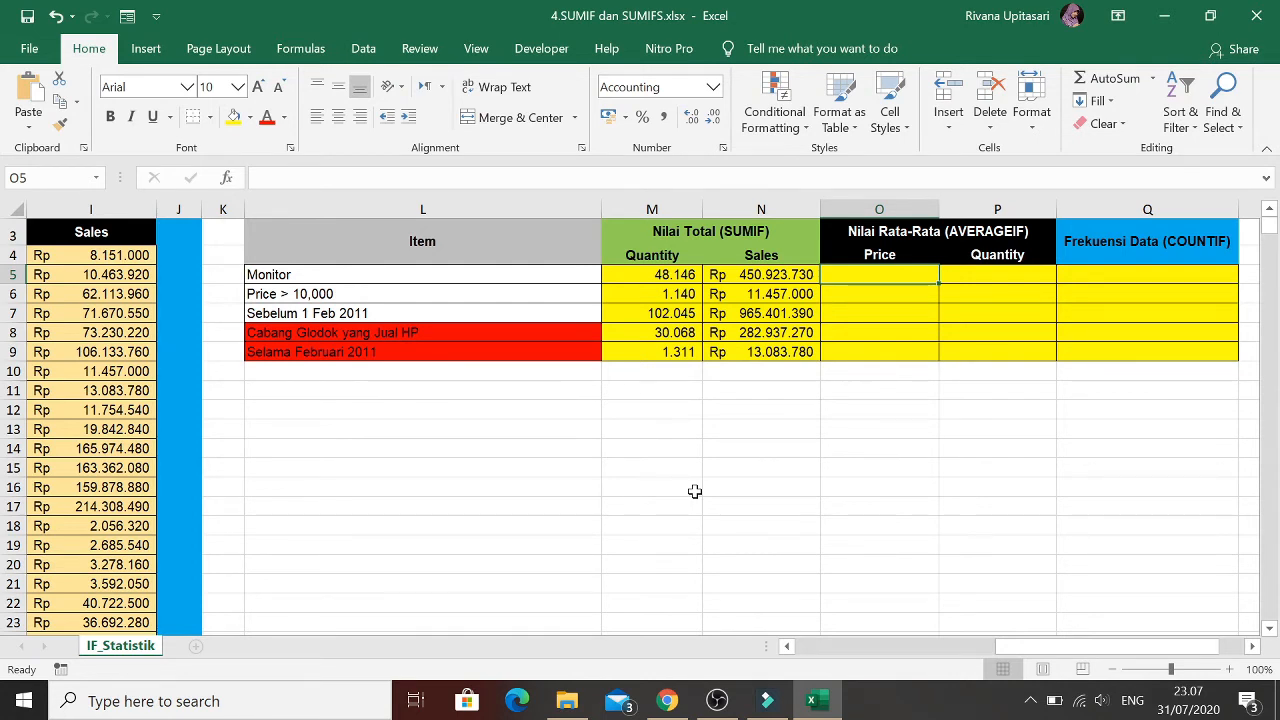
type("=")
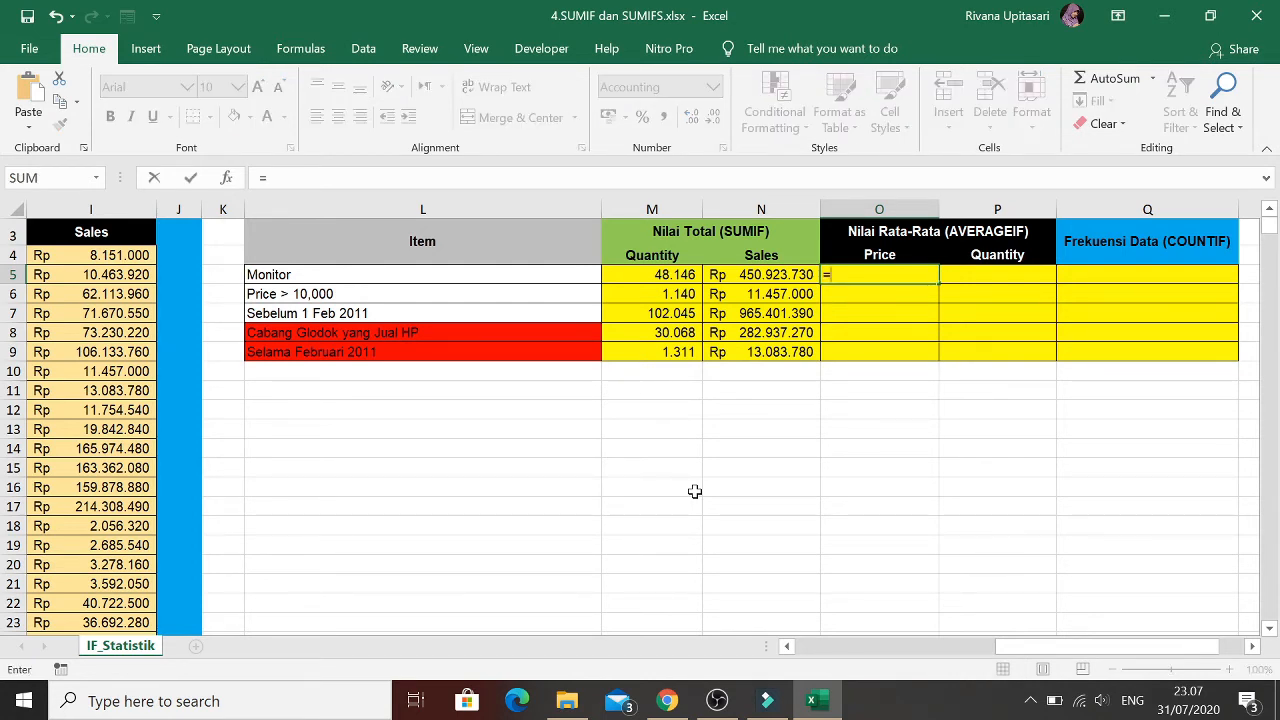
type("average")
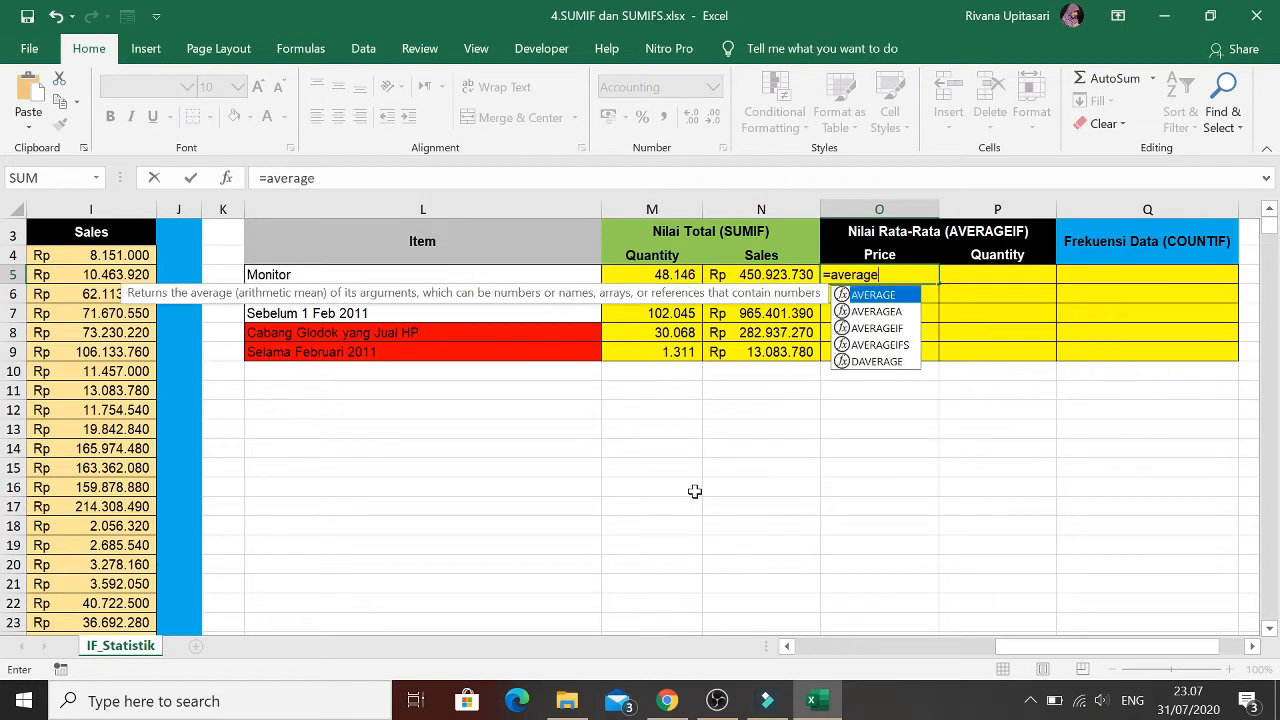
type("if")
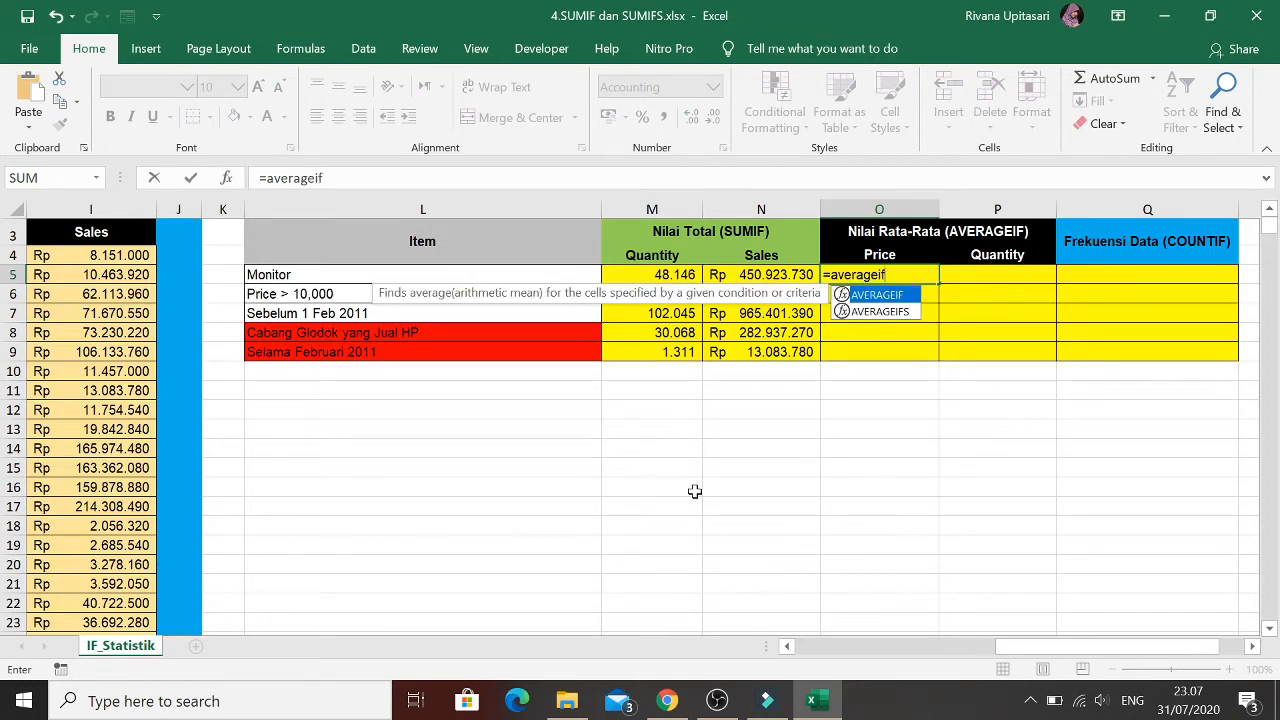
type("(")
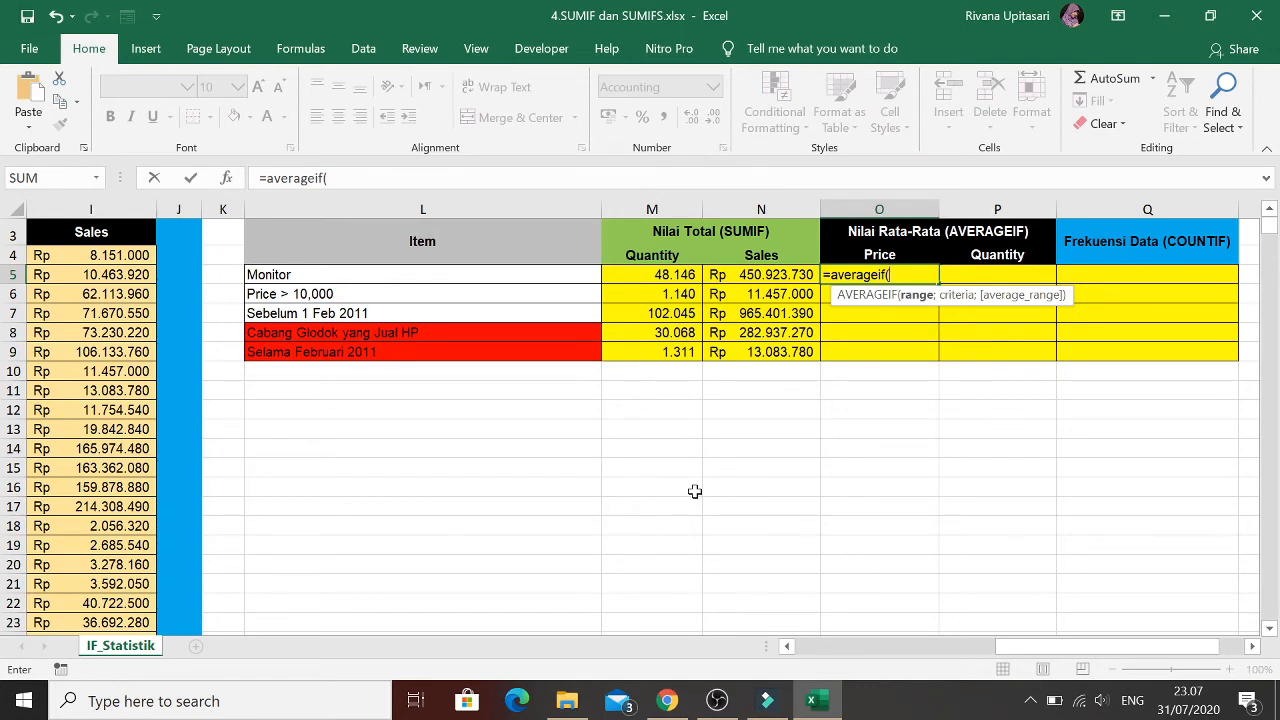
Set the criteria range of O5's AVERAGEIF formula to the Product data E4:E33
key("Left")
key("Left")
key("Left")
key("Left")
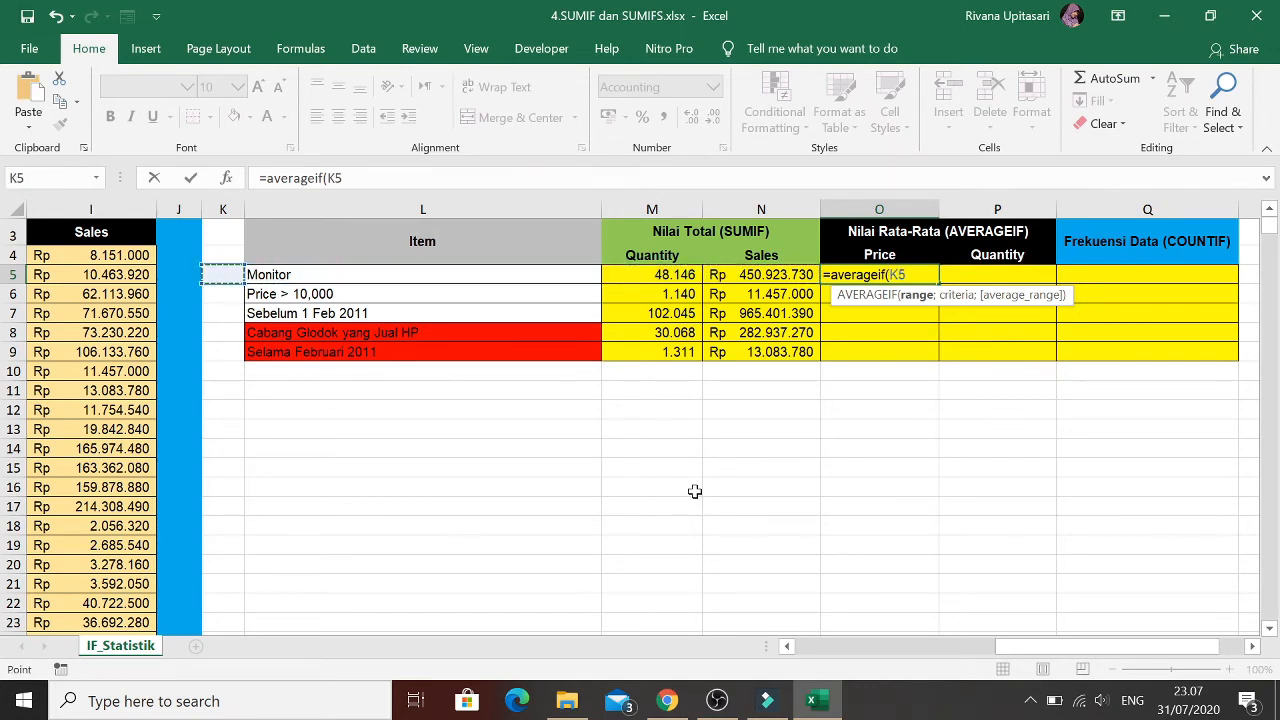
key("Left")
key("Left")
key("Left")
key("Left")
key("Left")
key("Left")
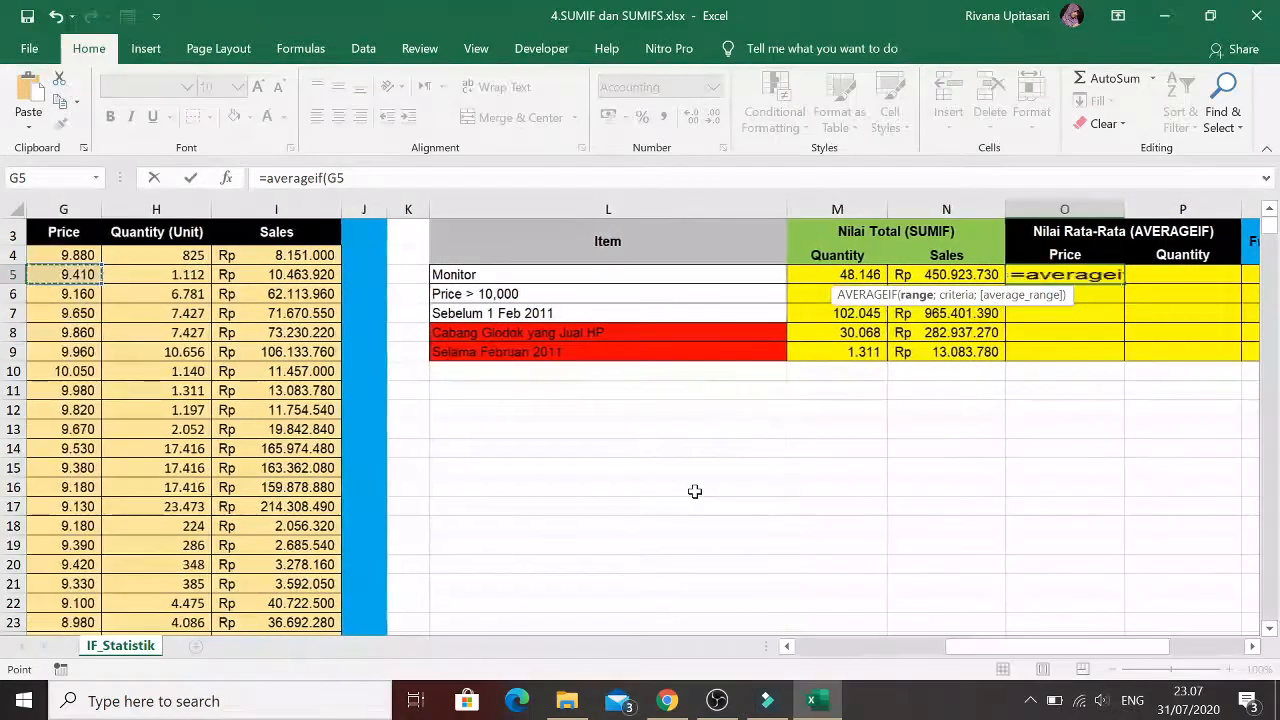
key("Left")
key("Right")
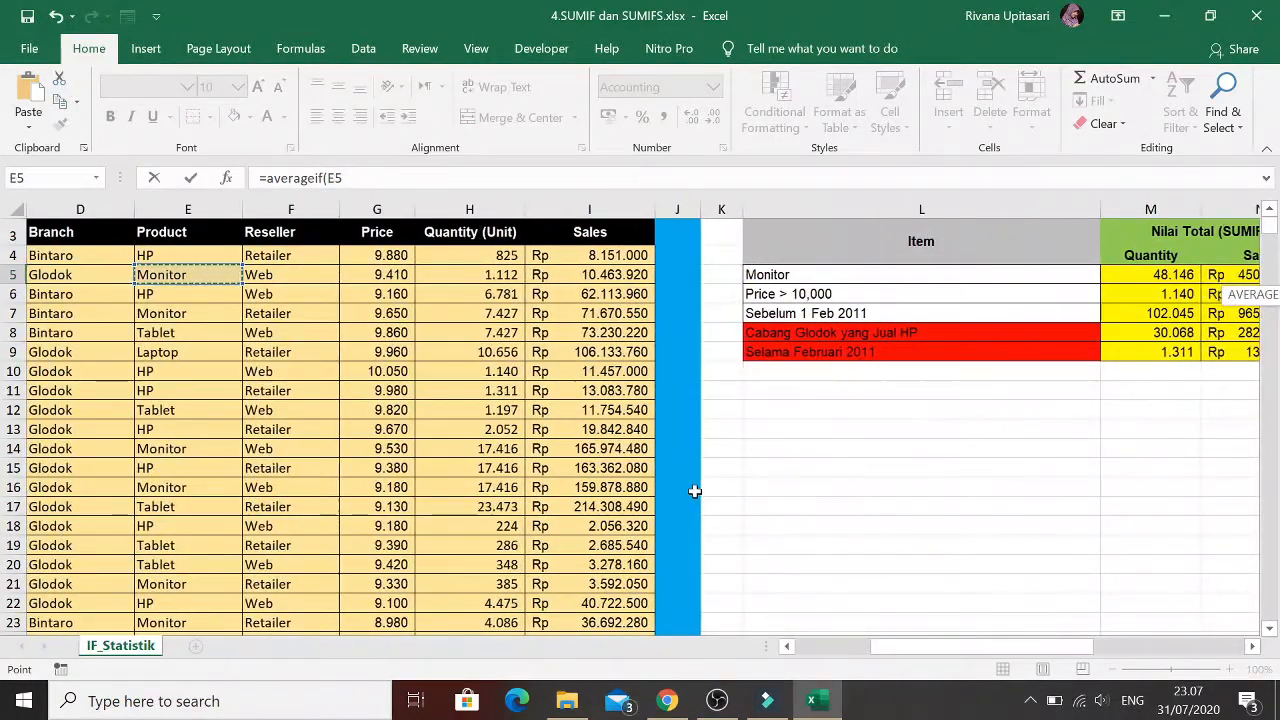
key("Up")
key("ctrl+shift+Down")
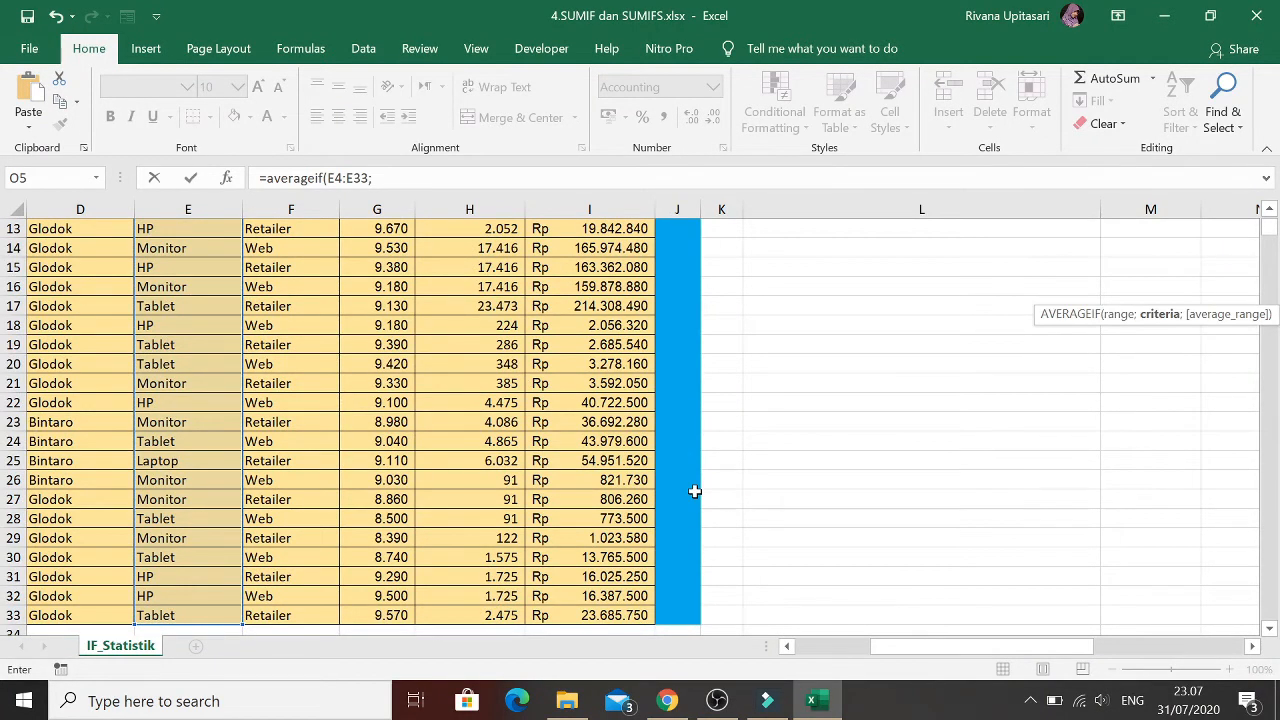
Use the Monitor item in L5 as the criteria of O5's AVERAGEIF formula
key("Up")
key("Left")
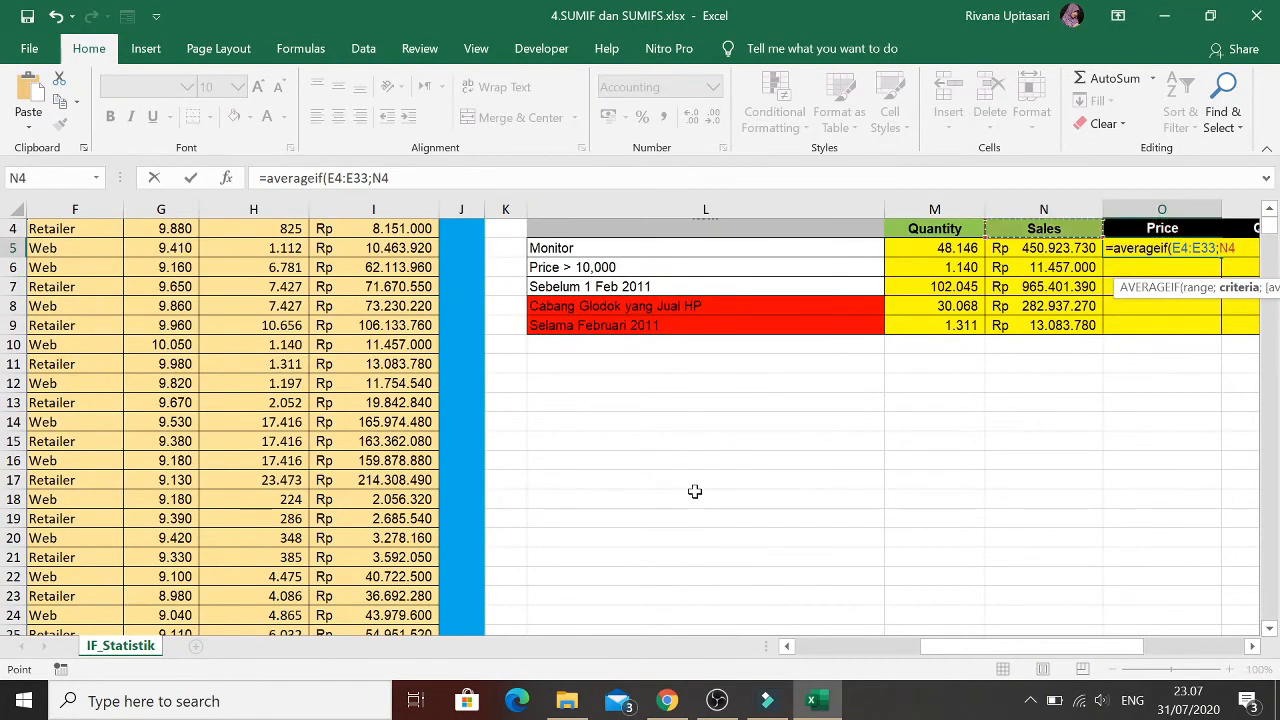
key("Left")
key("Left")
key("Down")
key("Down")
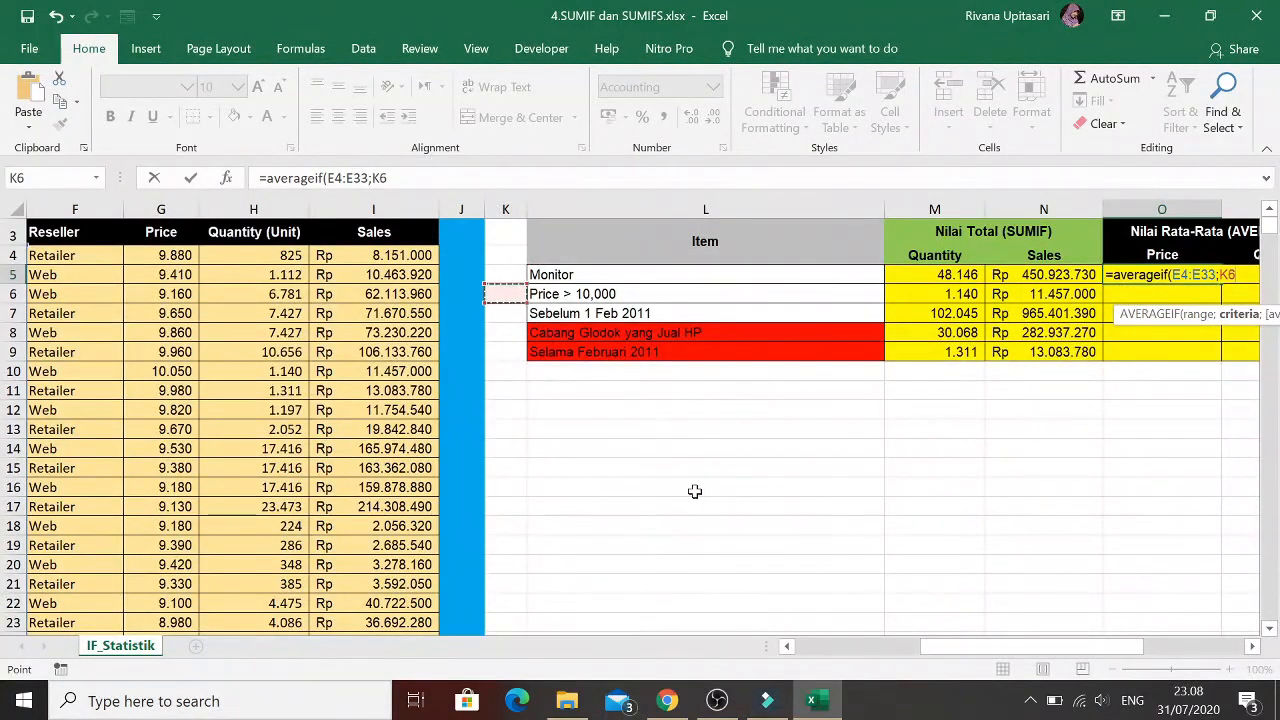
key("Up")
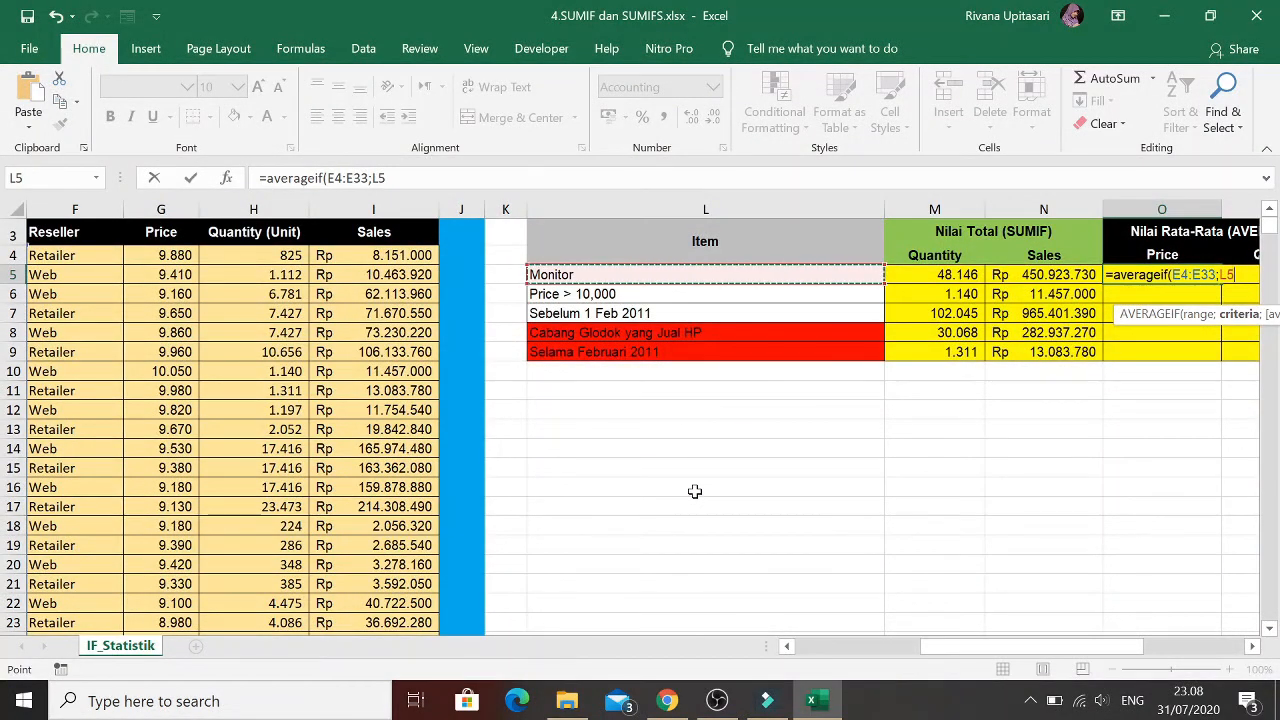
type(";")
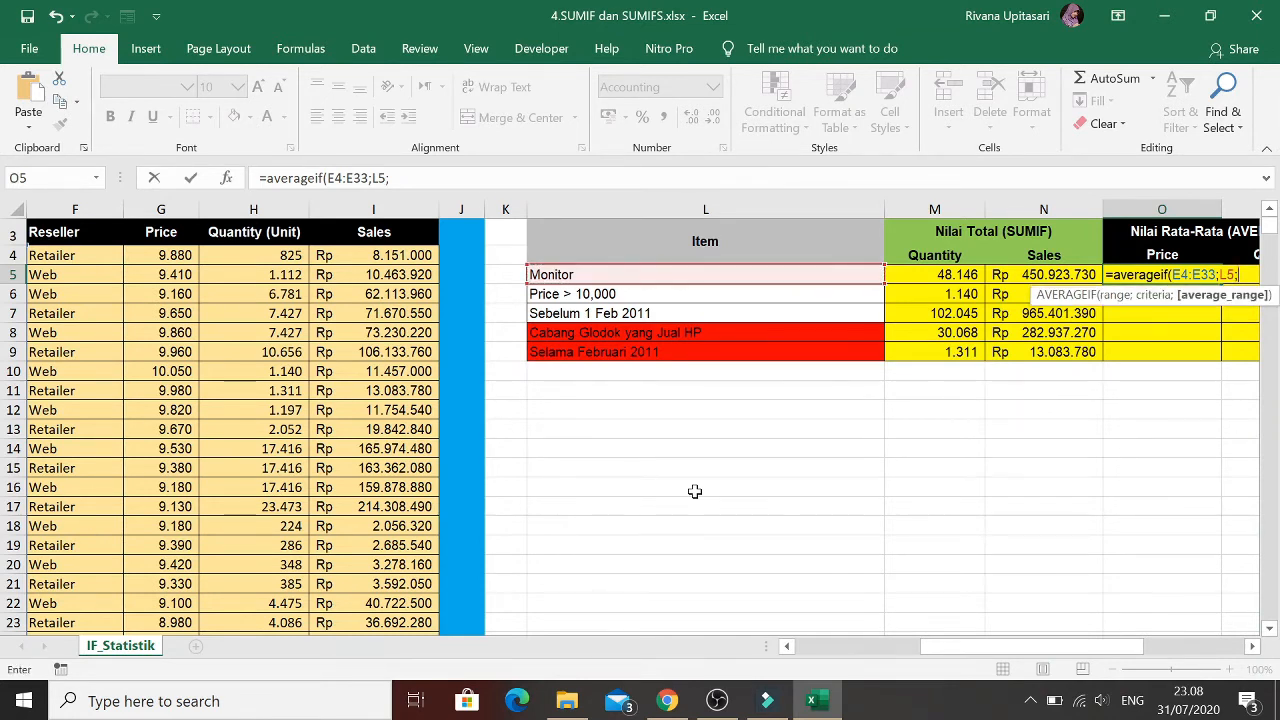
Set the average range of O5's AVERAGEIF formula to the Price data G4:G33 and complete the formula
key("Left")
key("Left")
key("Left")
key("Left")
key("Left")
key("Left")
key("Left")
key("Left")
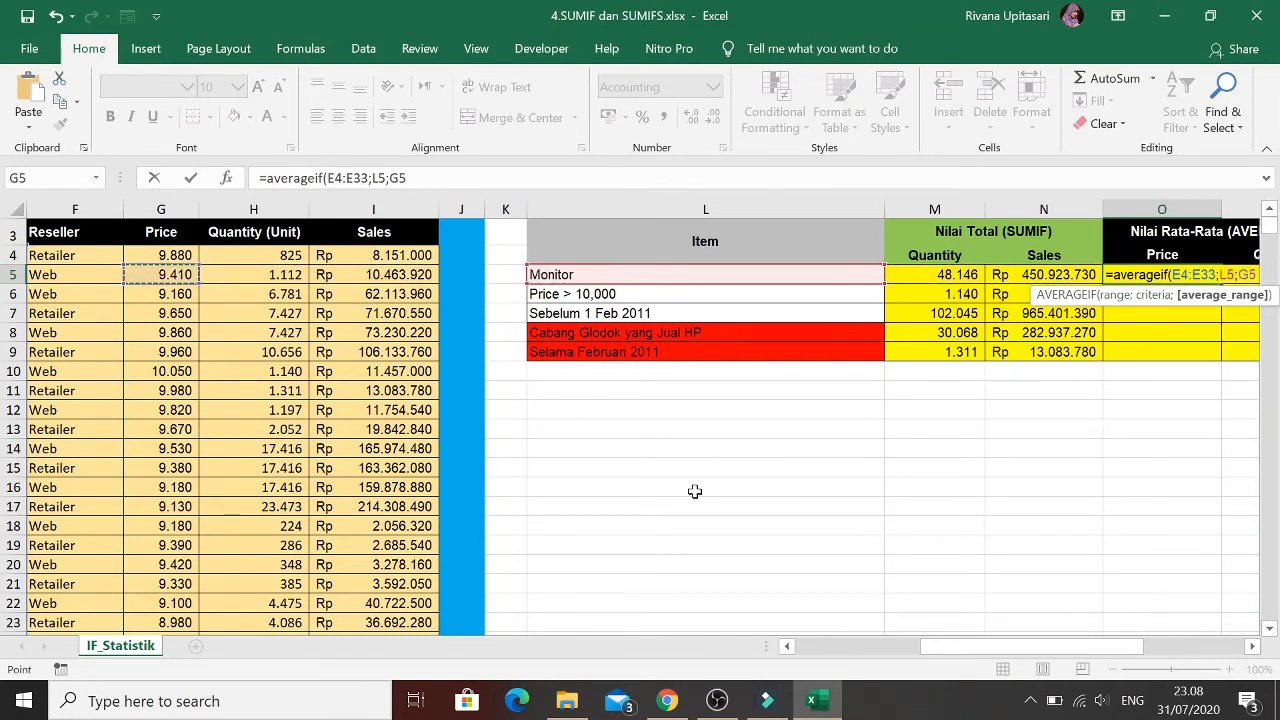
key("Up")
key("ctrl+shift+Down")
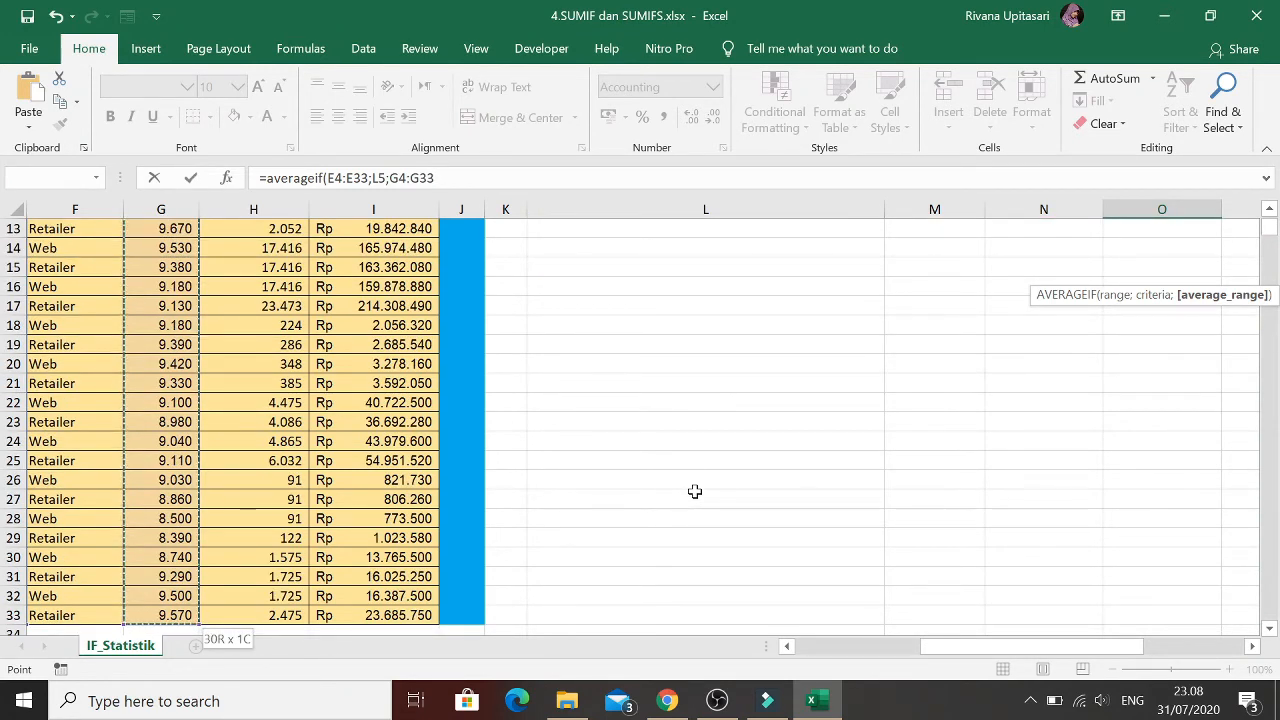
key("ctrl+Return")
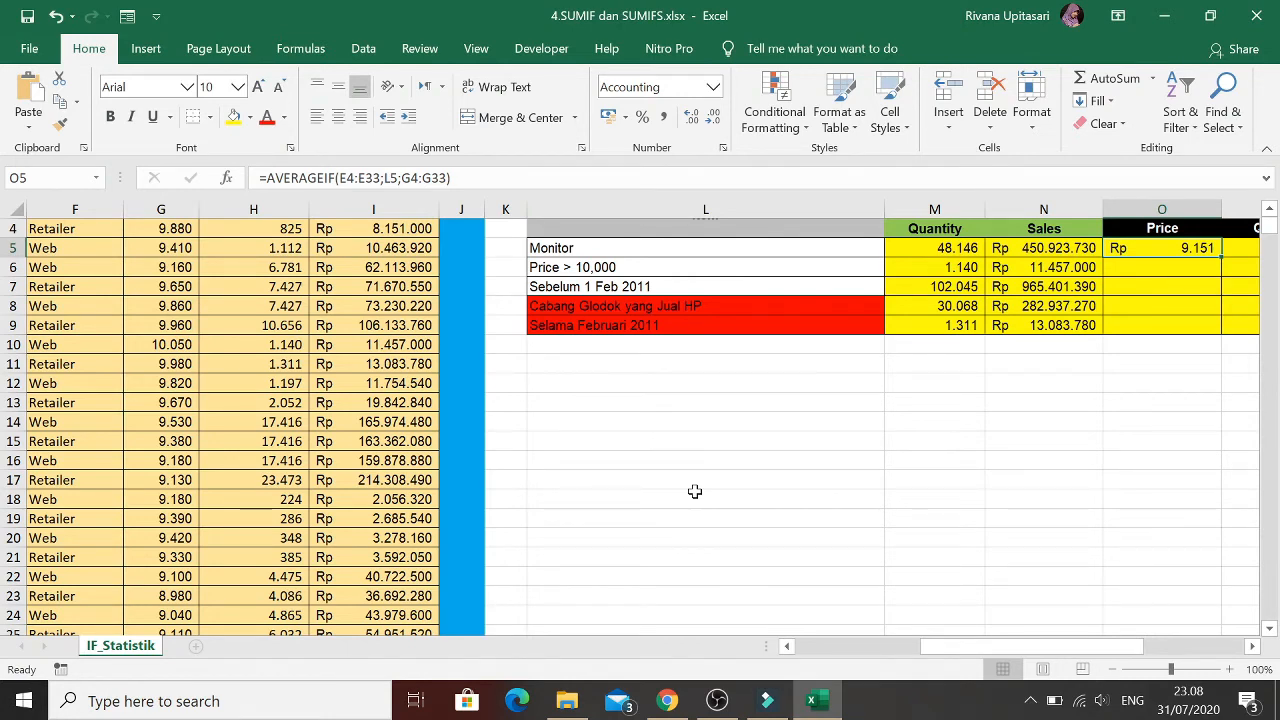
Begin an AVERAGEIF formula in P5, the Monitor item's average Quantity cell
key("Right")
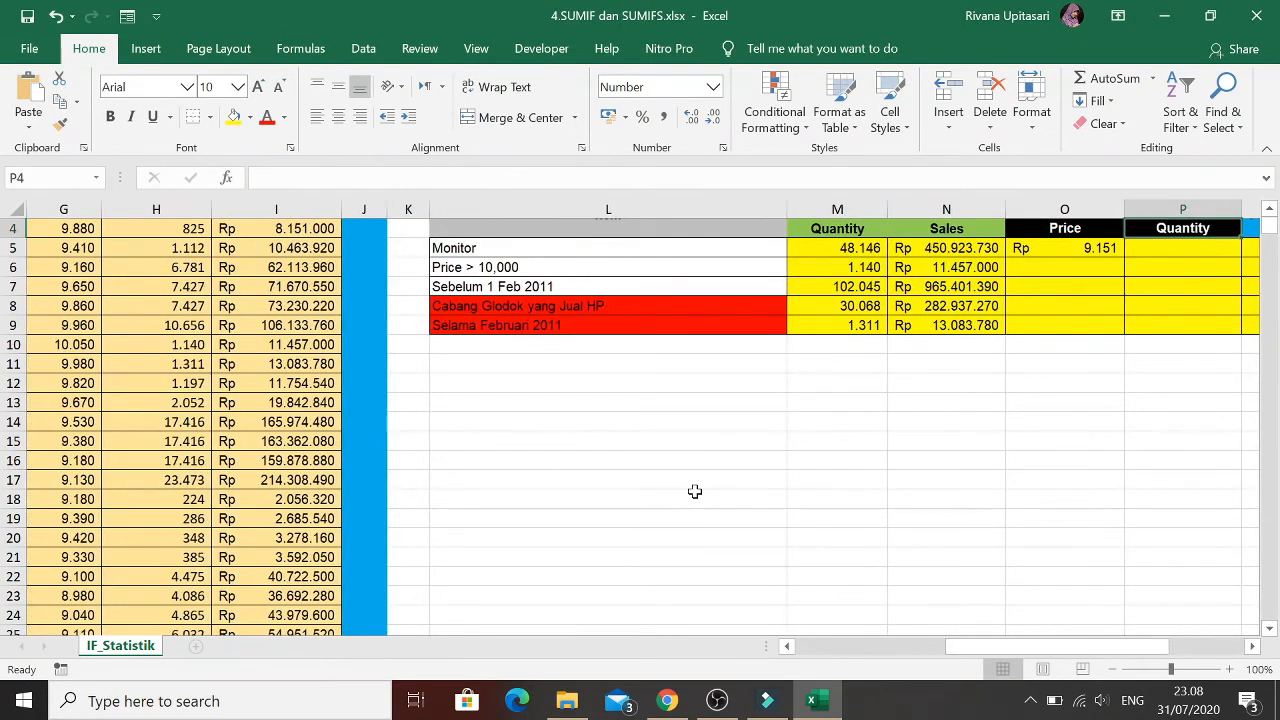
key("Up")
key("Down")
key("BackSpace")
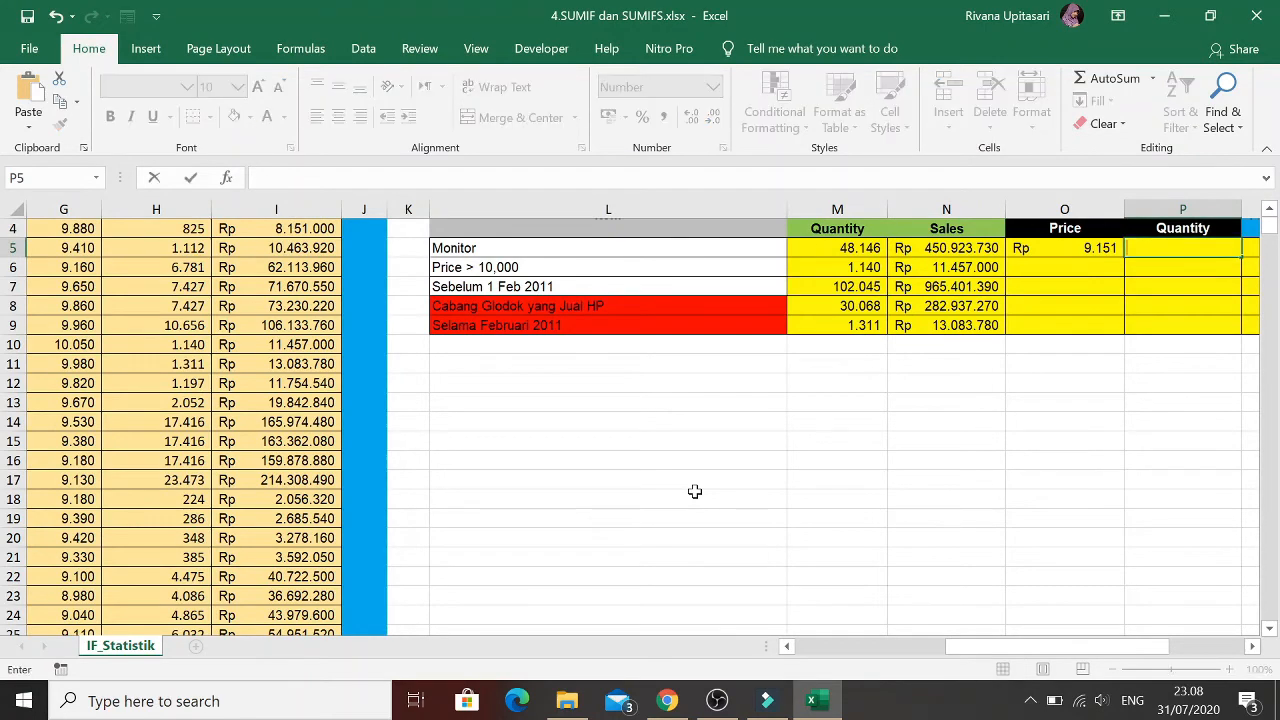
type("=avera")
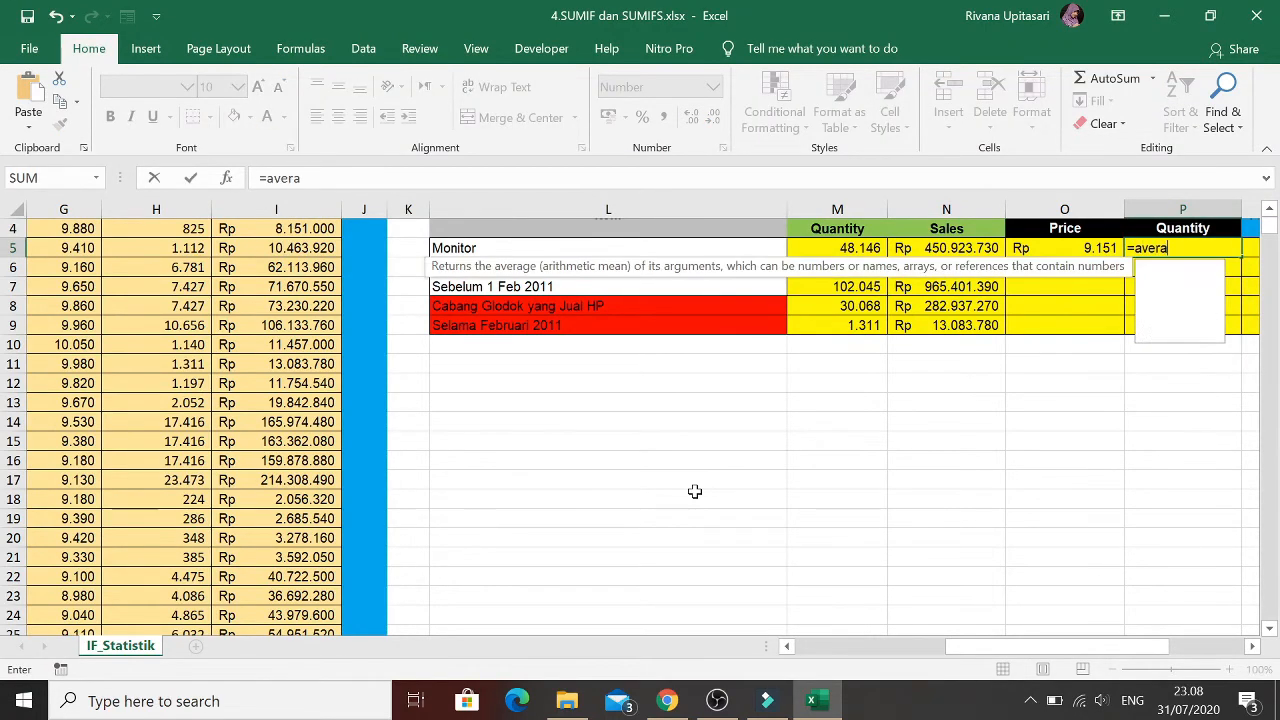
type("ger")
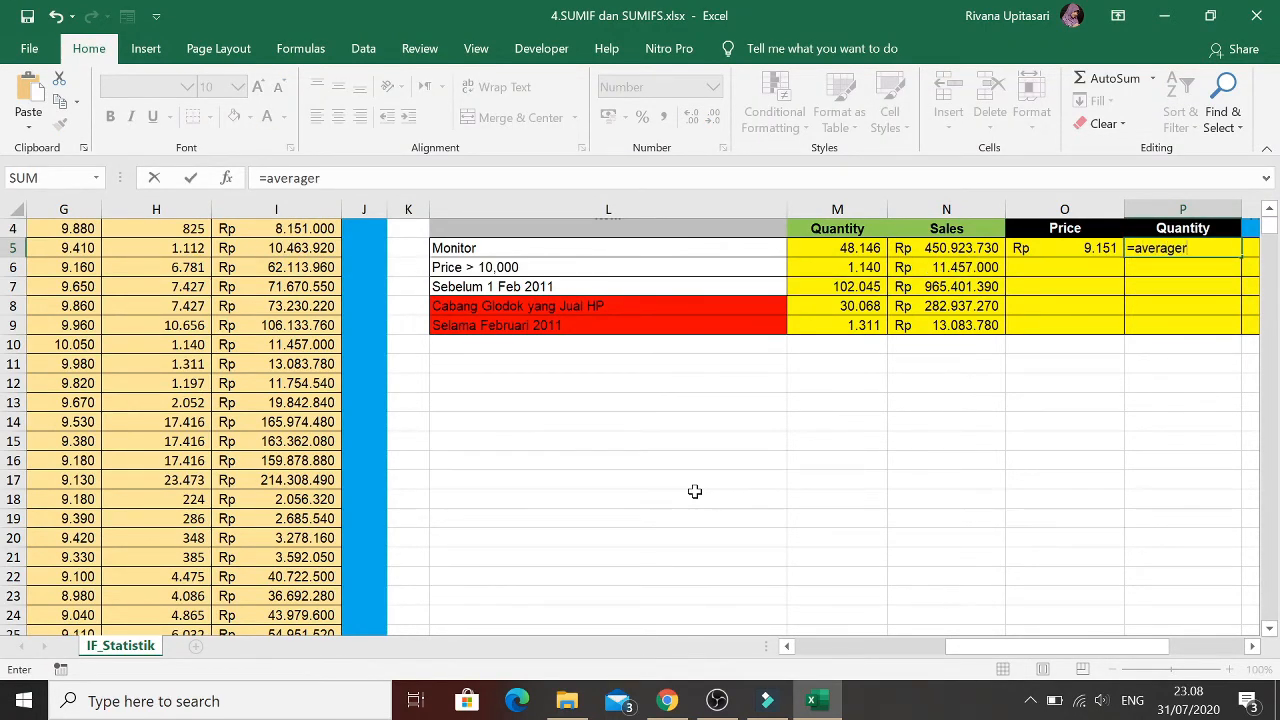
key("BackSpace")
type("if")
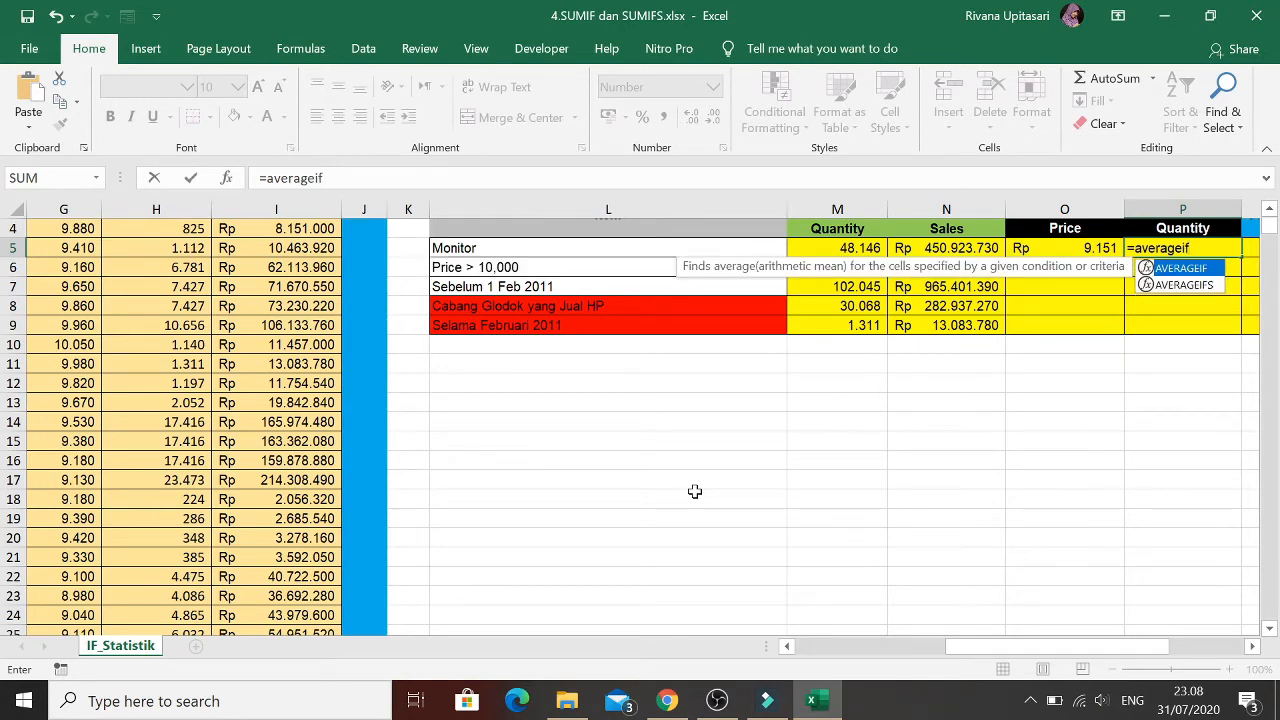
type("(")
Set the criteria range of P5's AVERAGEIF formula to the Product data E4:E33
key("Left")
key("Left")
key("Left")
key("Left")
key("Left")
key("Left")
key("Left")
key("Left")
key("Left")
key("Left")
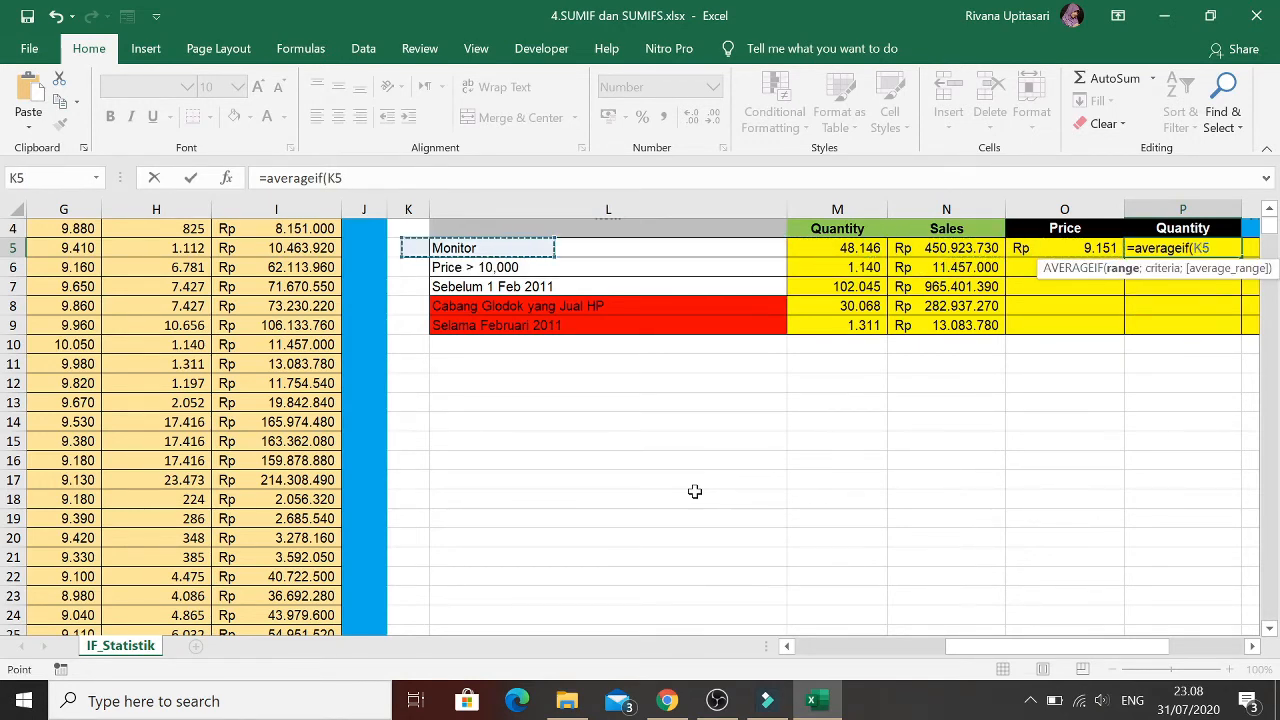
key("Left")
key("Left")
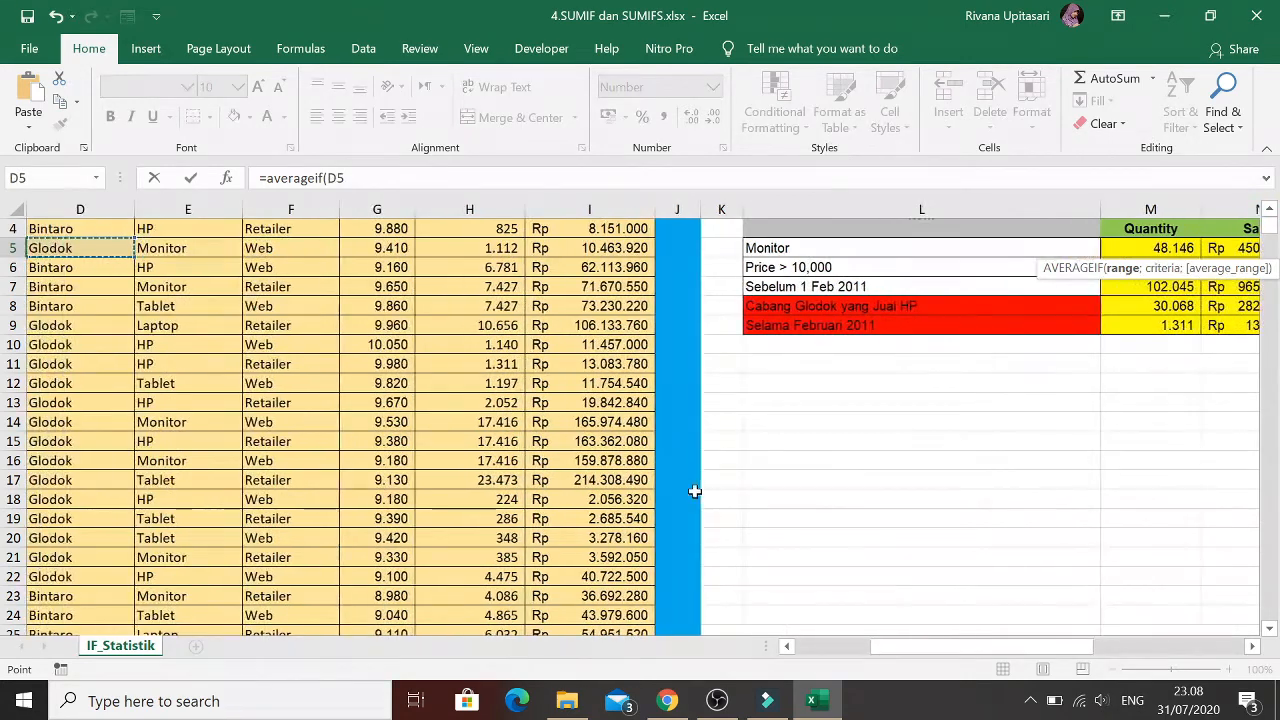
key("Right")
key("Up")
key("Up")
key("Up")
key("Down")
key("Down")
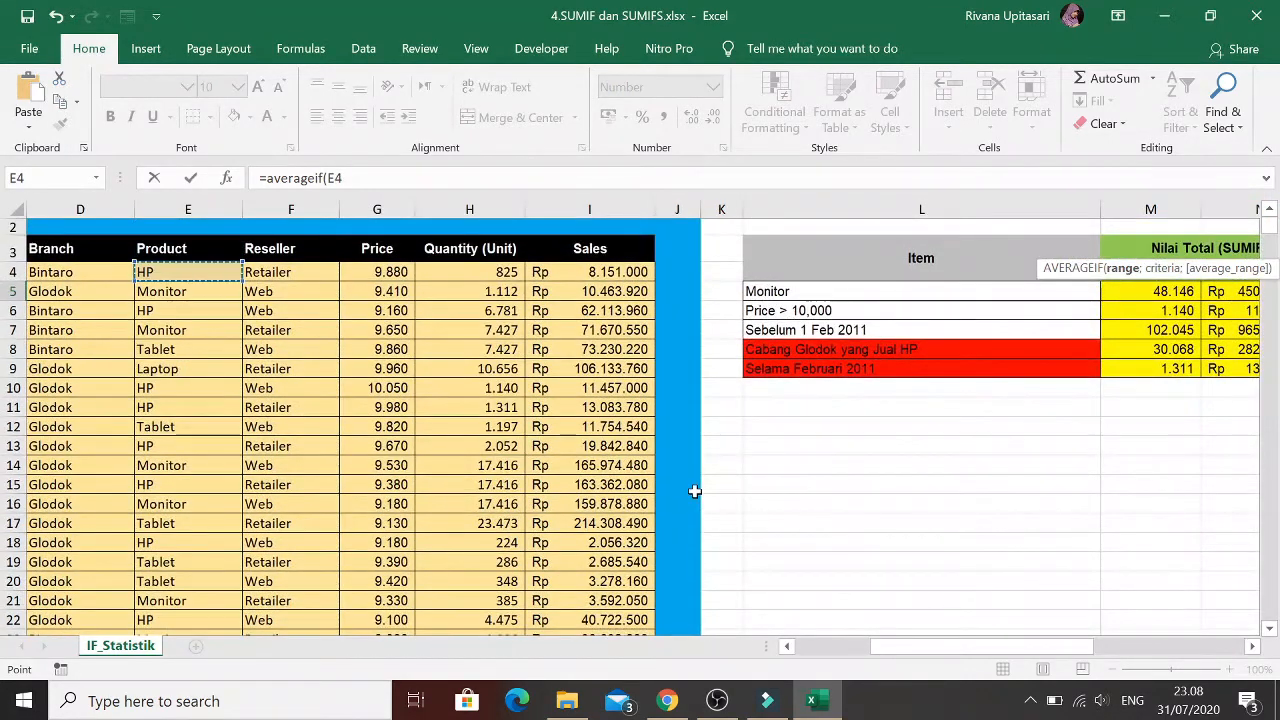
key("ctrl+shift+Down")
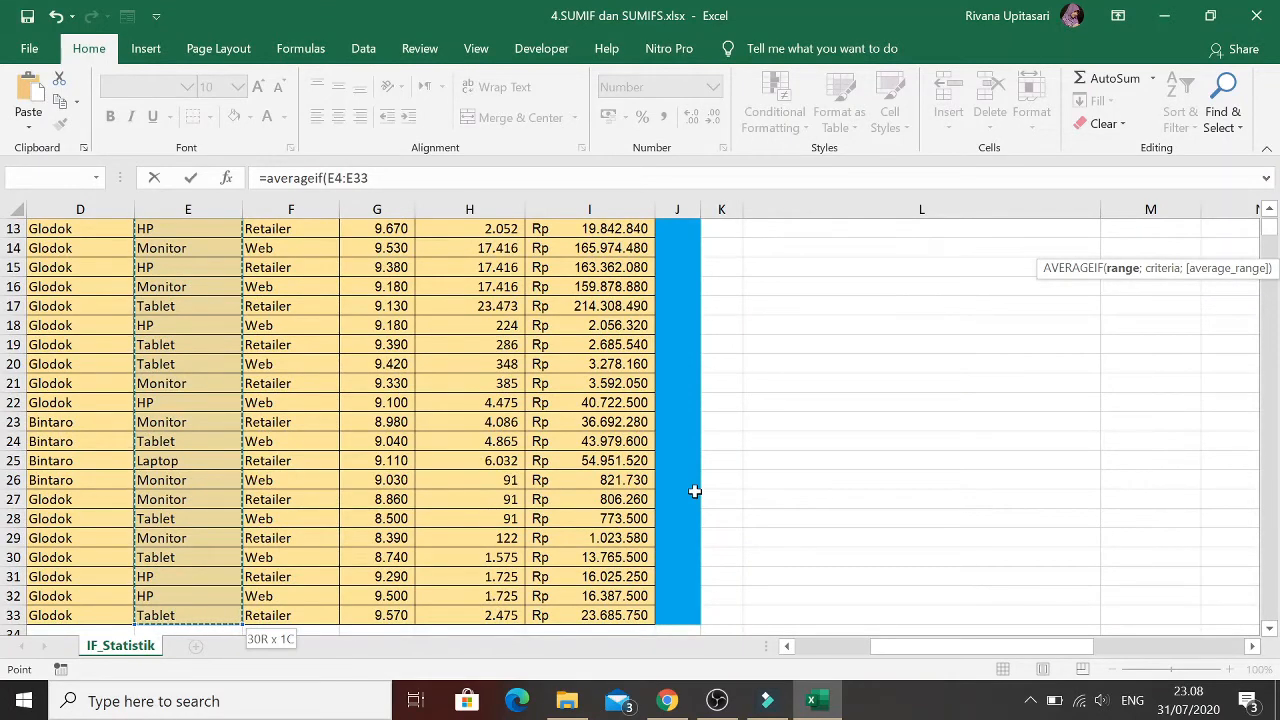
Use the Monitor item in L5 as the criteria of P5's AVERAGEIF formula
type(";")
key("Left")
key("Left")
key("Left")
key("Left")
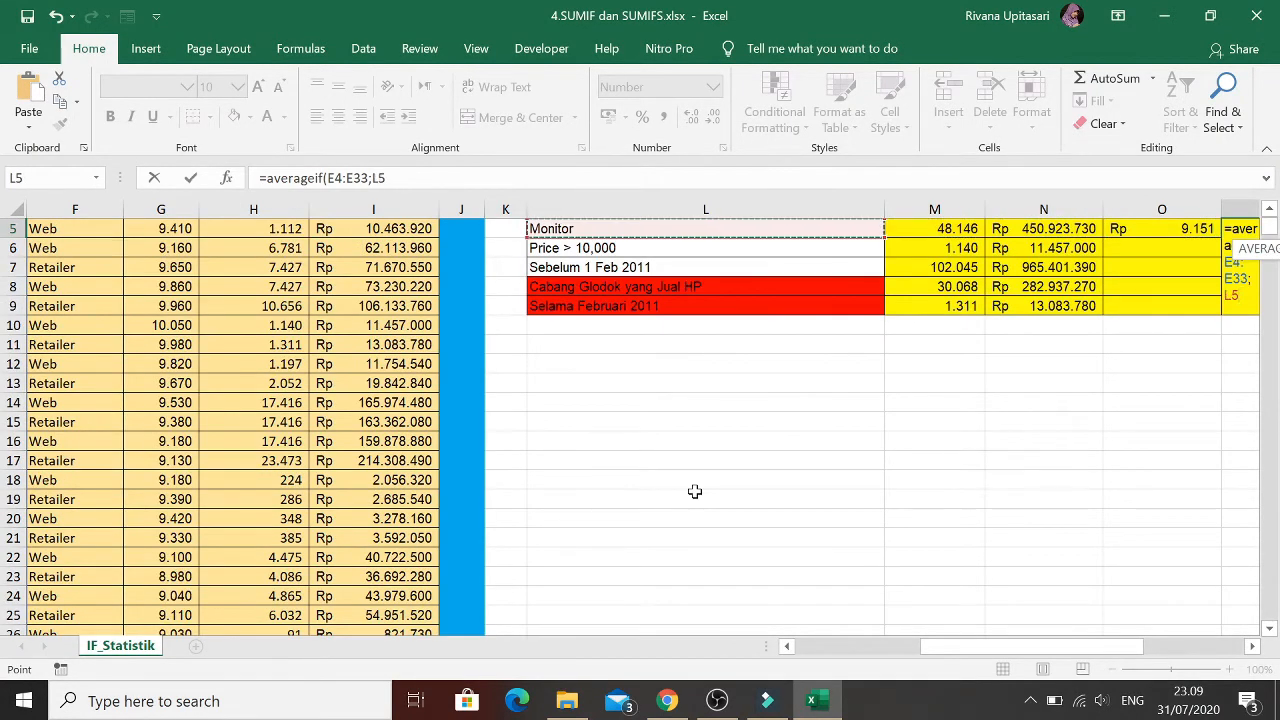
type(";")
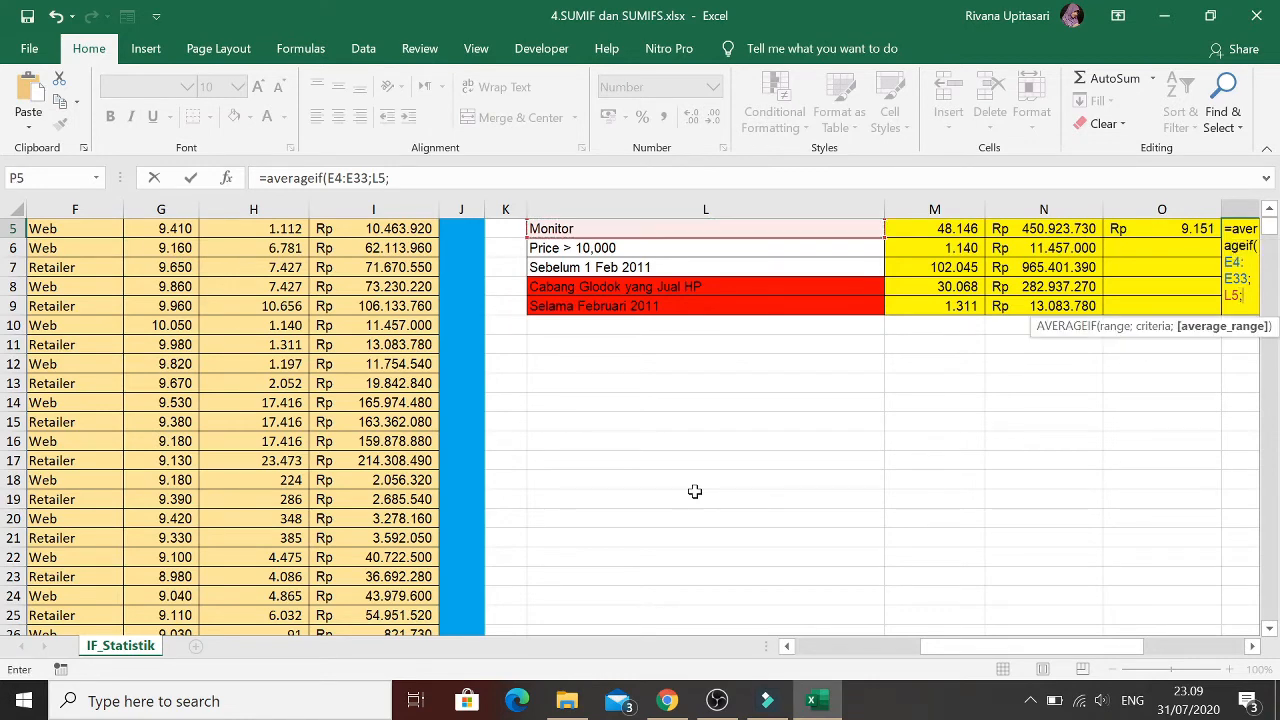
Set the average range of P5's AVERAGEIF formula to the Quantity data H4:H33 and complete the formula
key("Right")
key("Left")
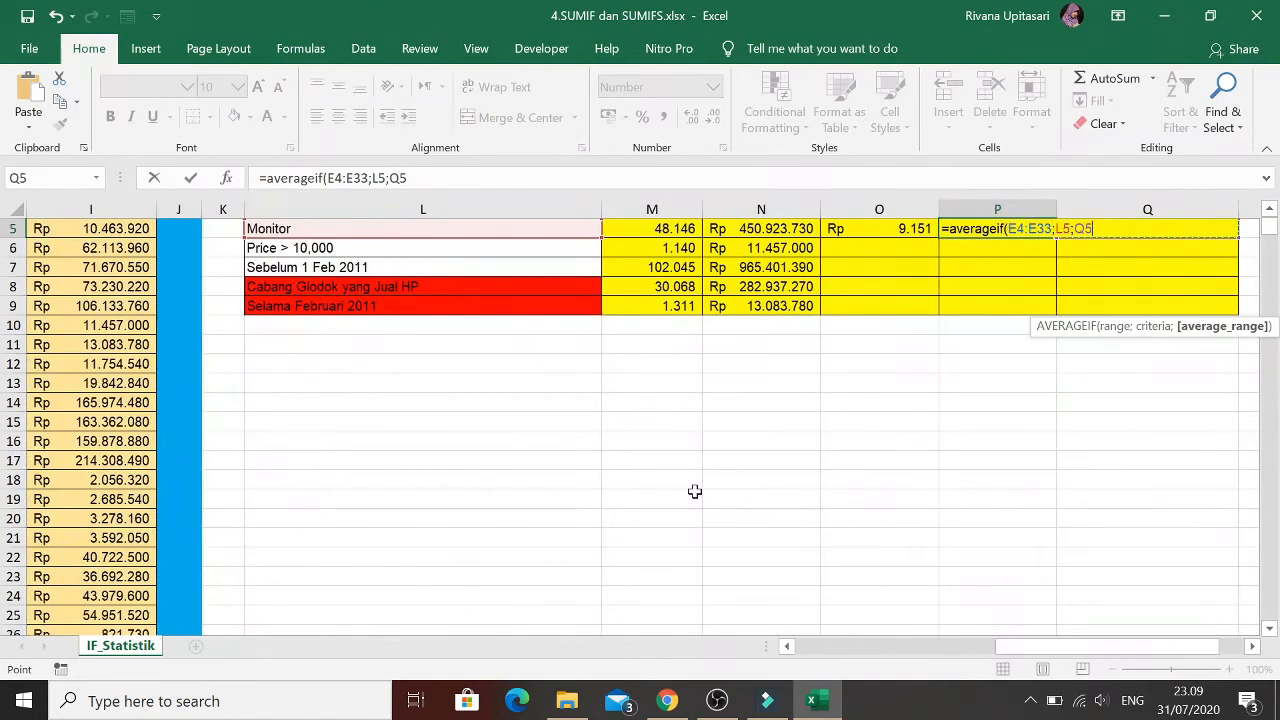
key("Up")
key("Down")
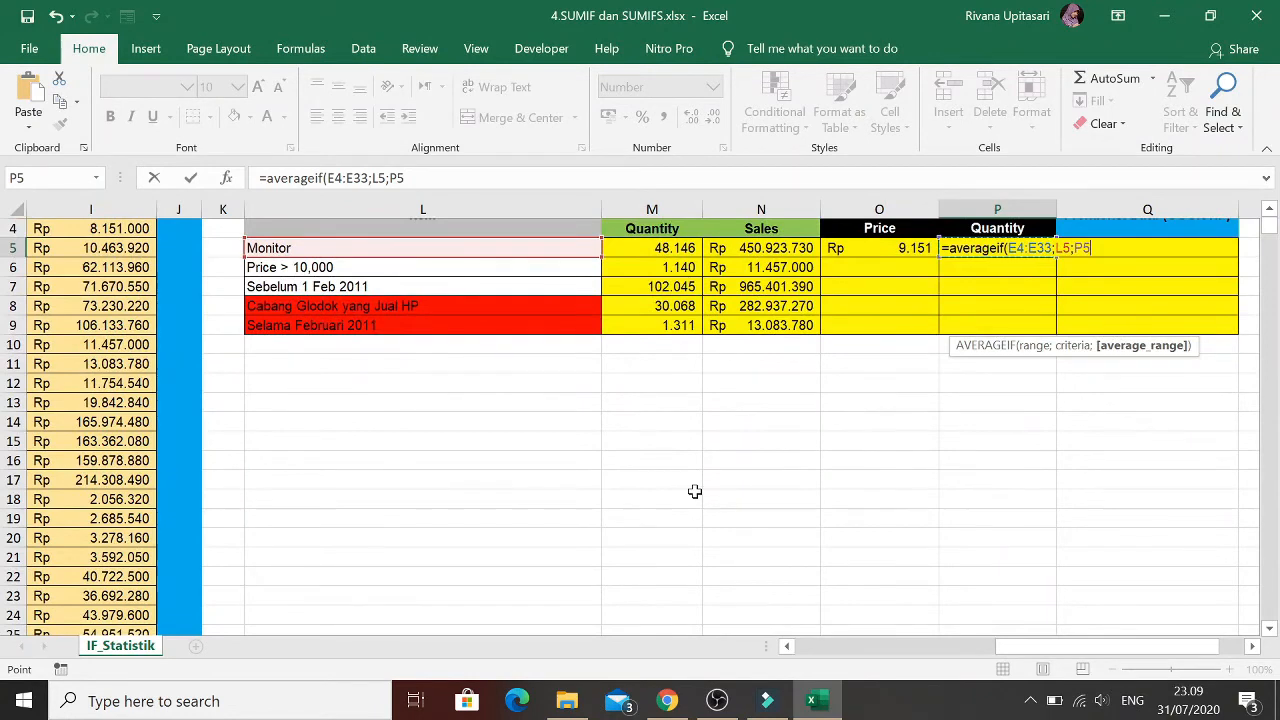
key("Left")
key("Left")
key("Left")
key("Left")
key("Left")
key("Left")
key("Left")
key("Left")
key("Left")
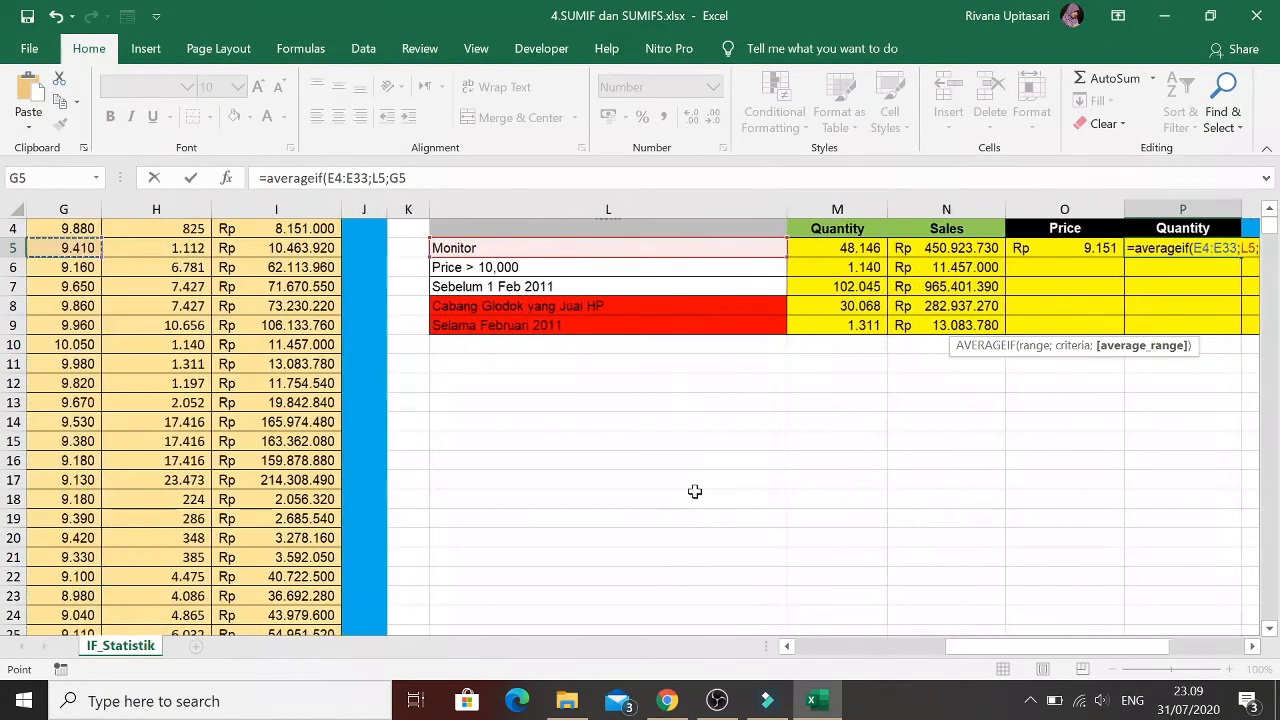
key("Up")
key("Up")
key("Right")
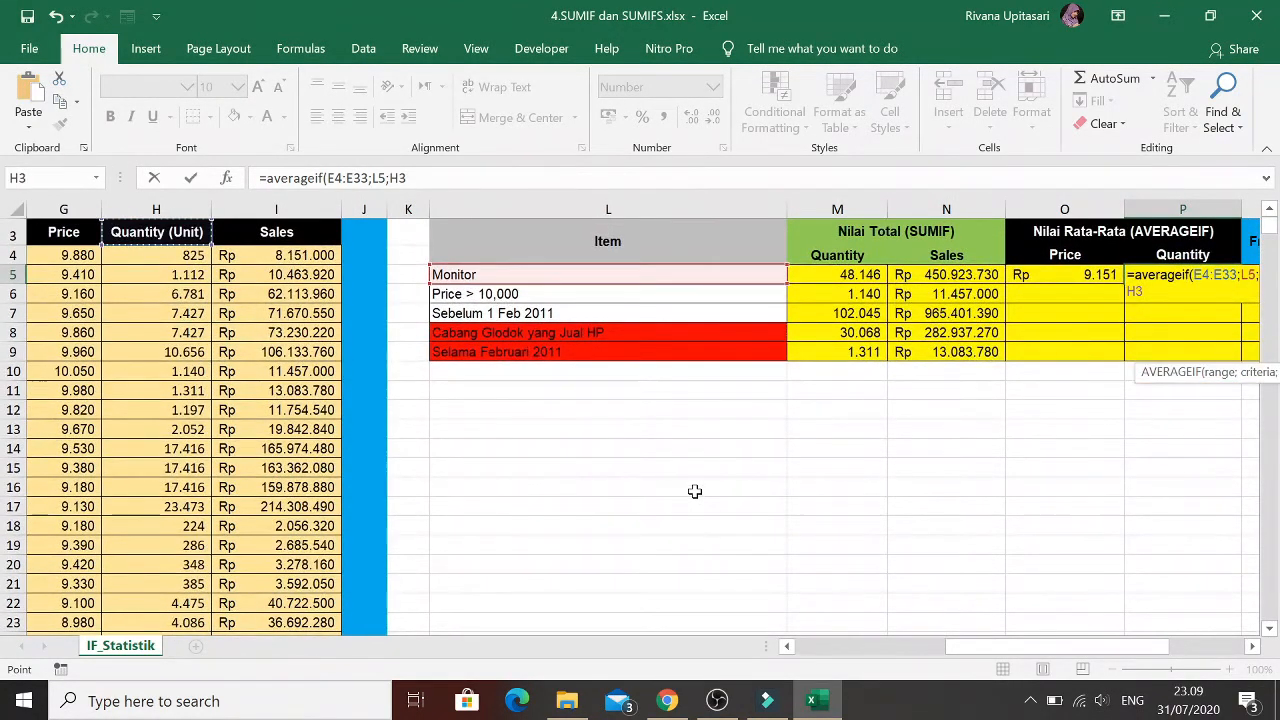
key("Down")
key("ctrl+shift+Down")
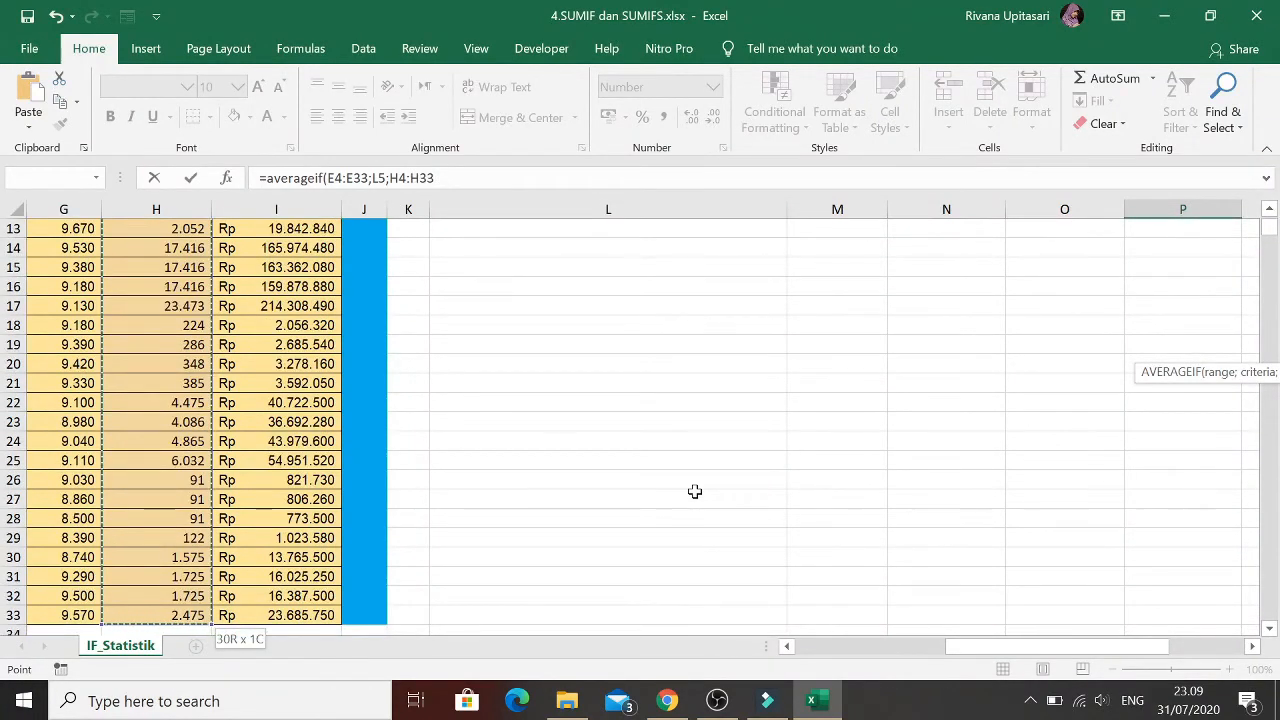
key("Return")
key("Up")
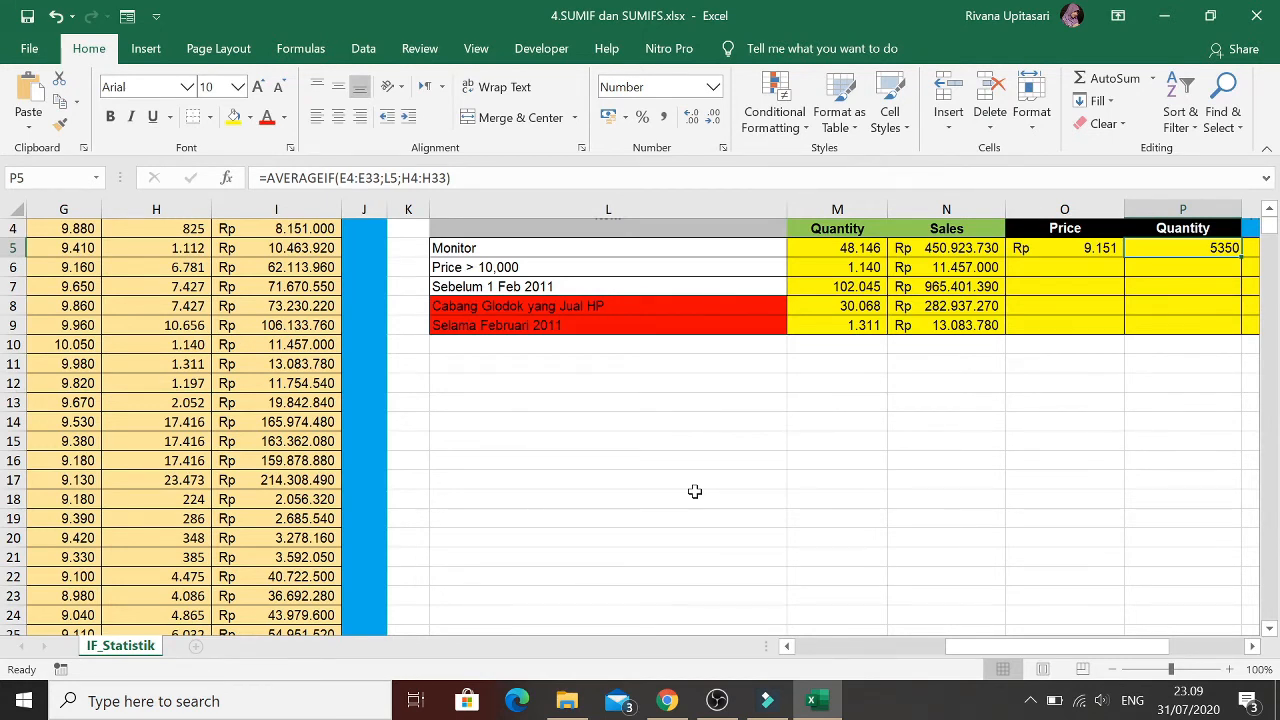
Begin an AVERAGEIF formula in O6, the average Price cell of the Price > 10,000 item
key("Down")
key("Left")
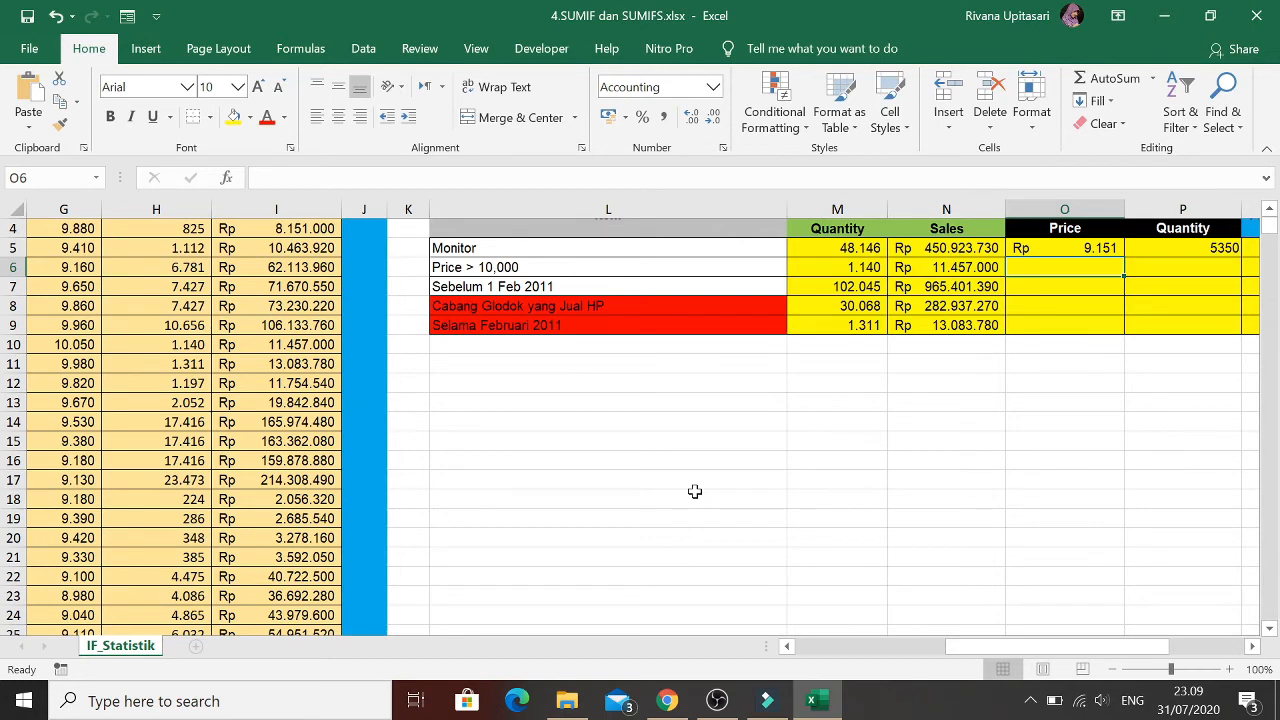
scroll(695, 491, "up", 1)
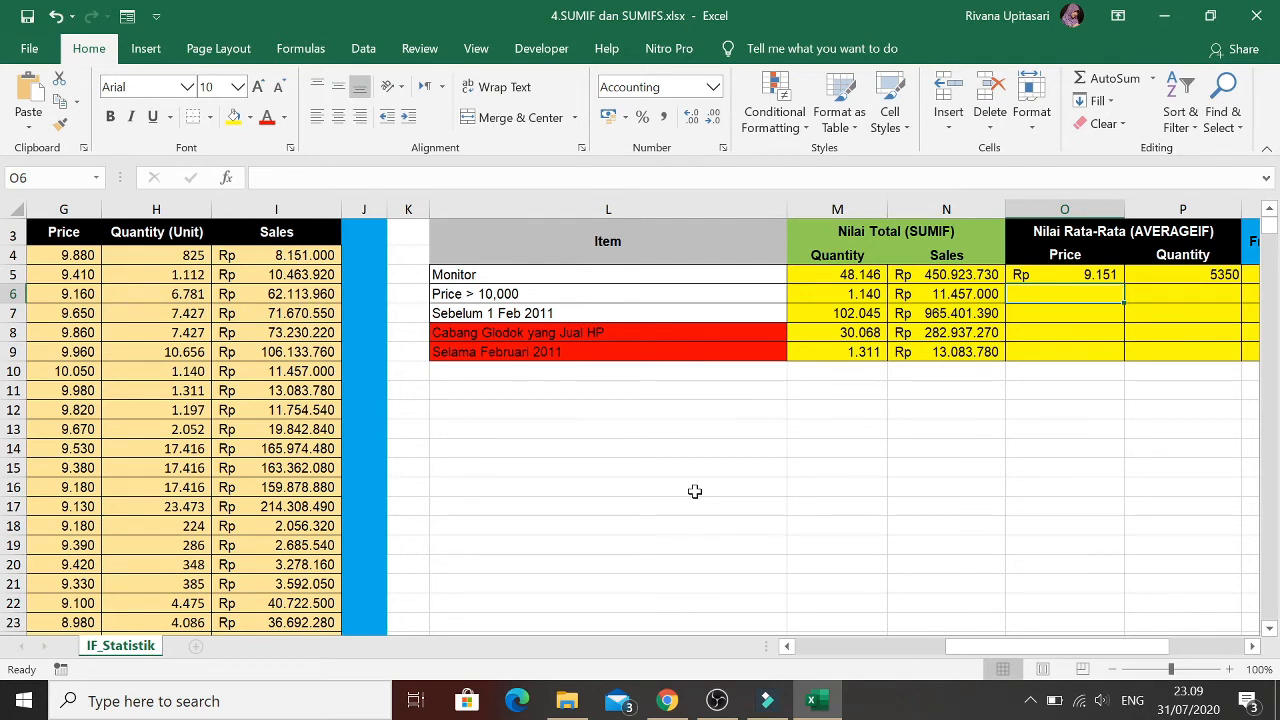
type("=")
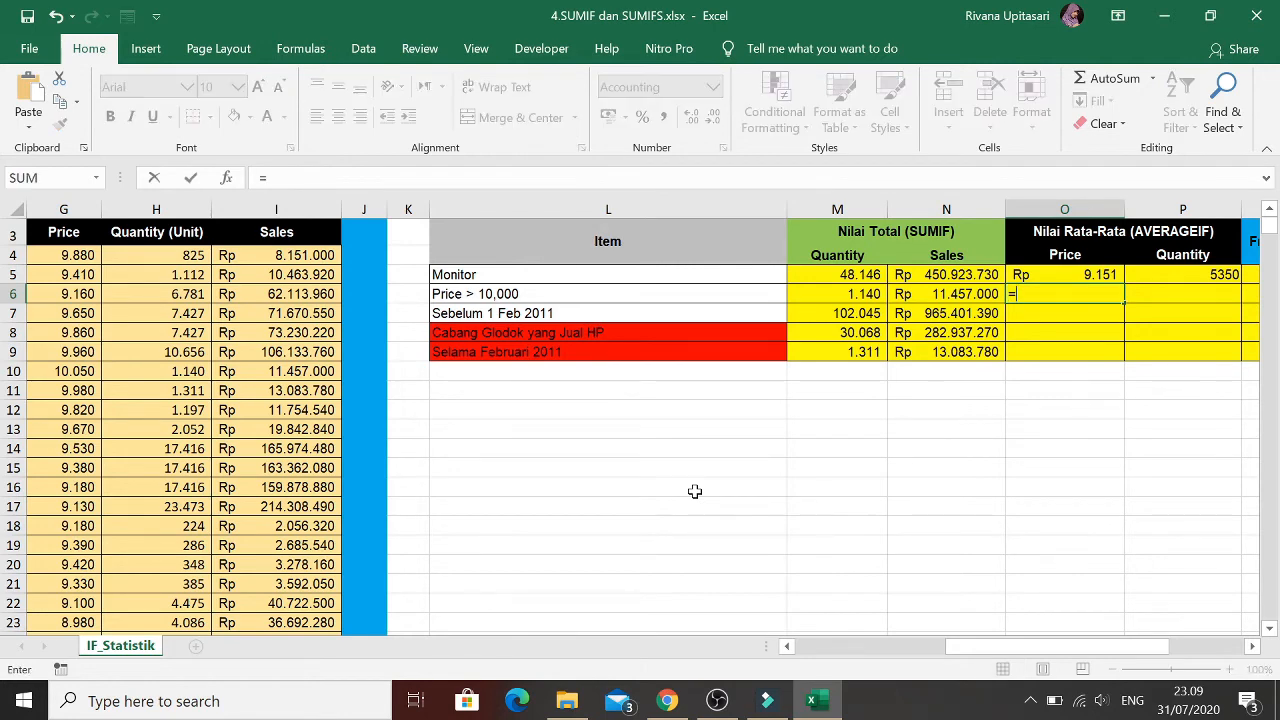
type("a")
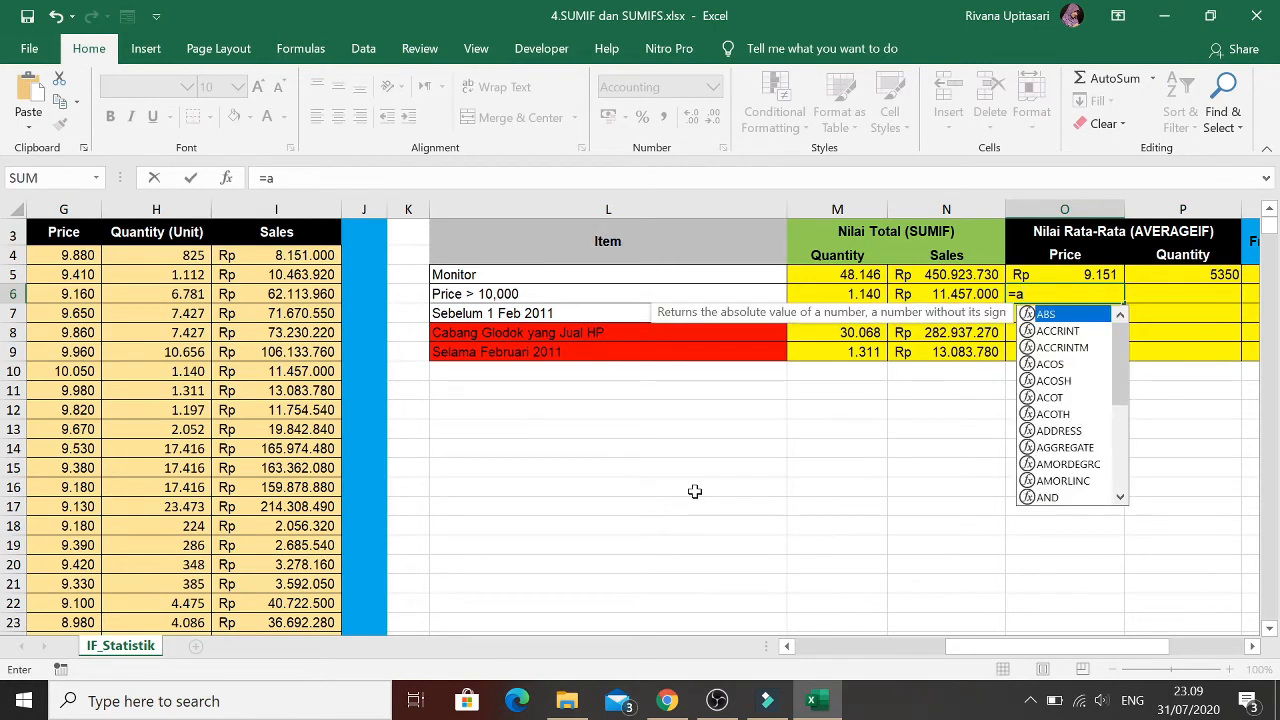
type("verage")
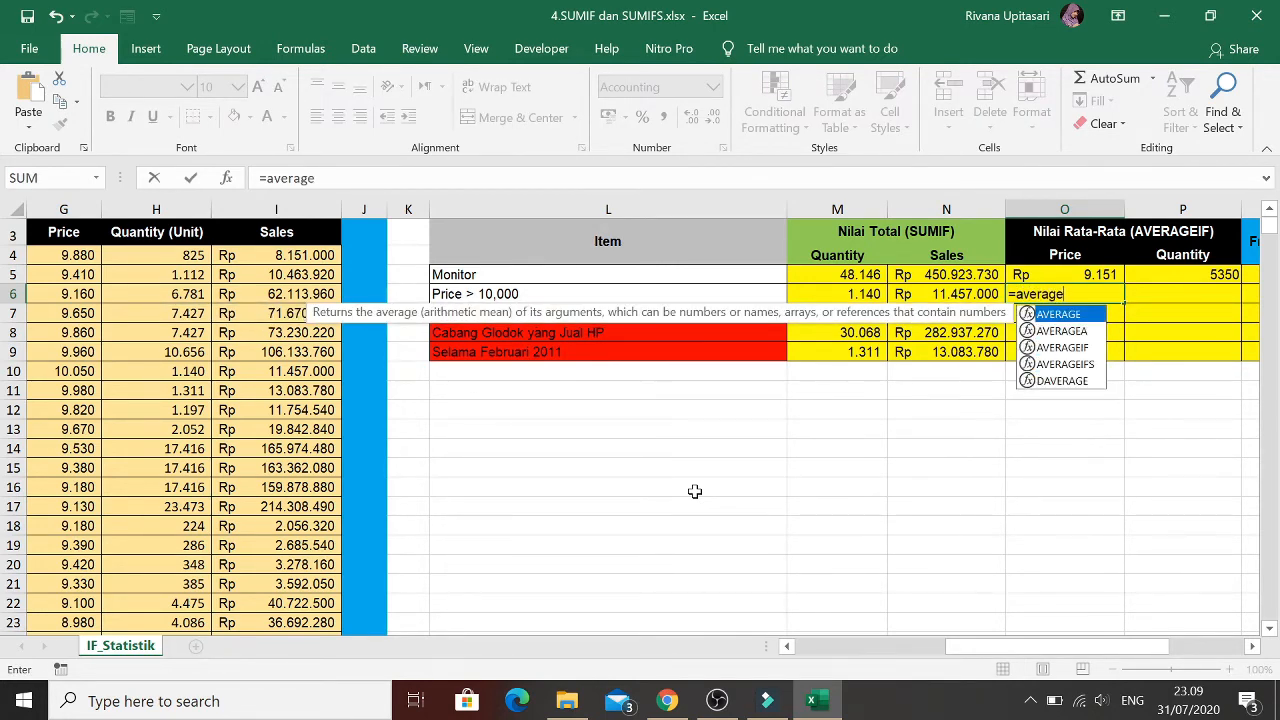
type("if(")
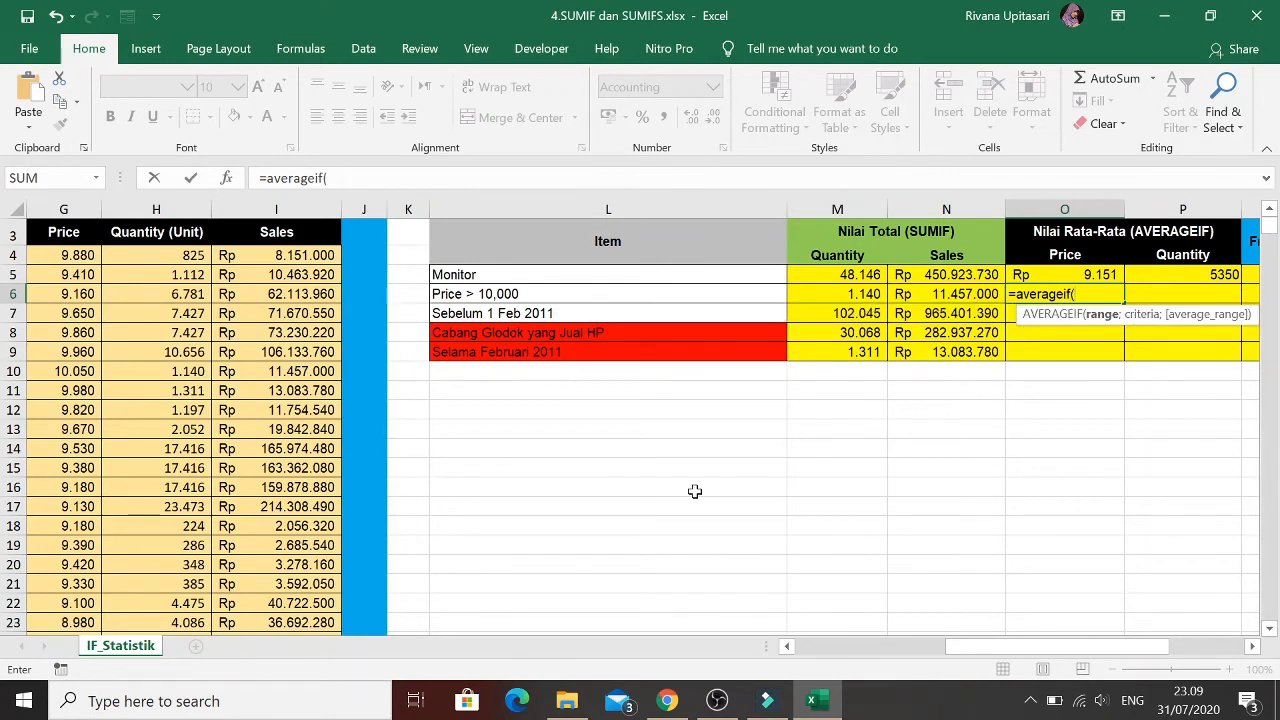
Set the criteria range of O6's AVERAGEIF formula to the Price data G4:G33, with ">10000" as the criteria
key("Left")
key("Left")
key("Left")
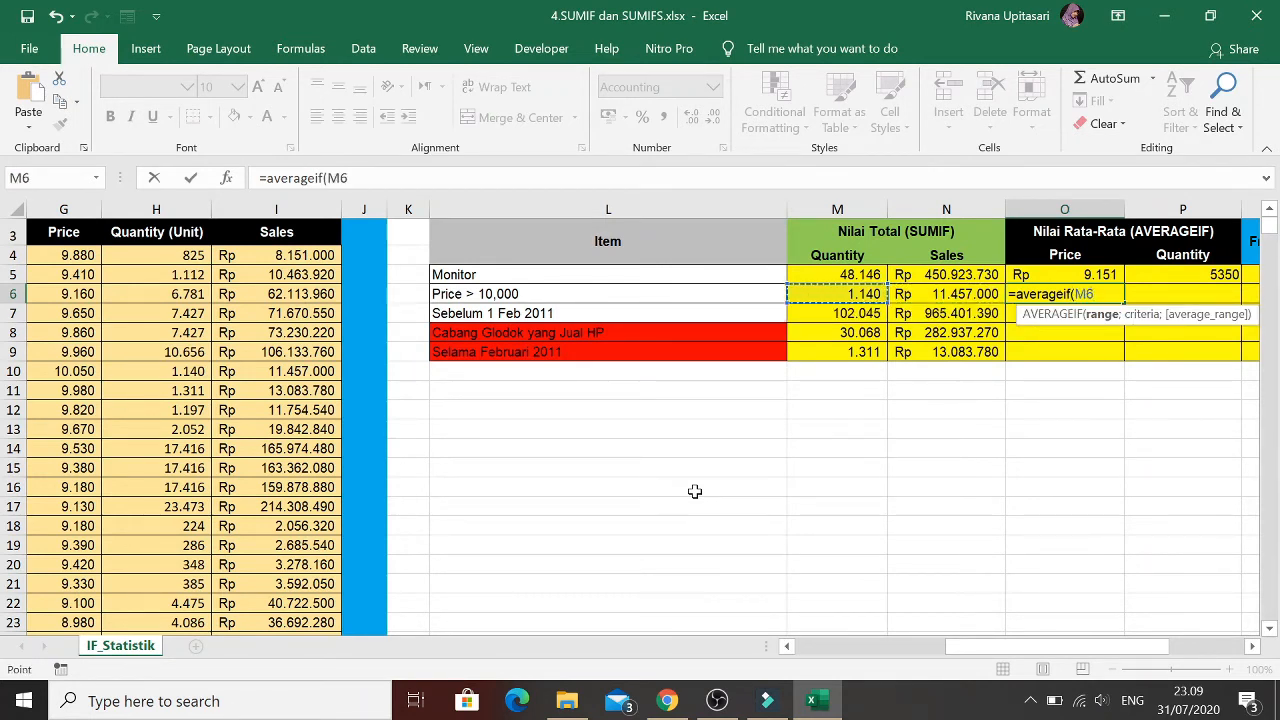
key("Left")
key("Left")
key("Left")
key("Left")
key("Left")
key("Left")
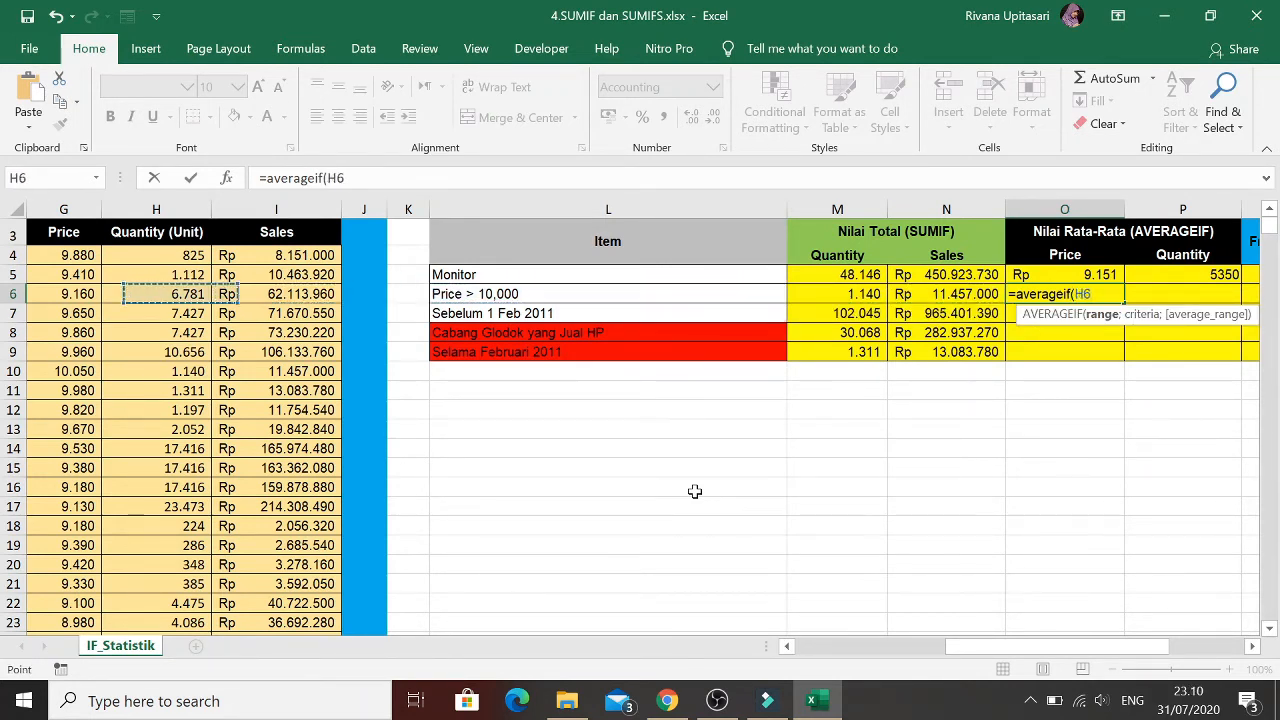
key("Right")
key("Up")
key("Up")
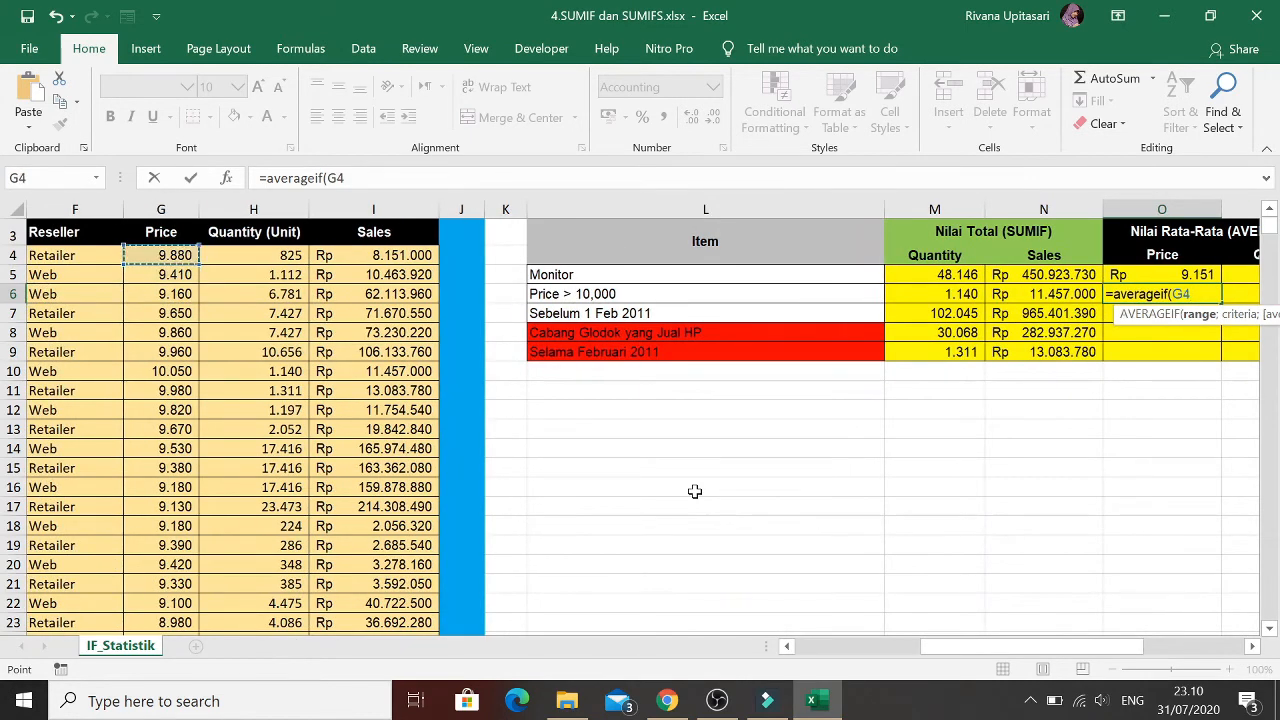
key("ctrl+shift+Down")
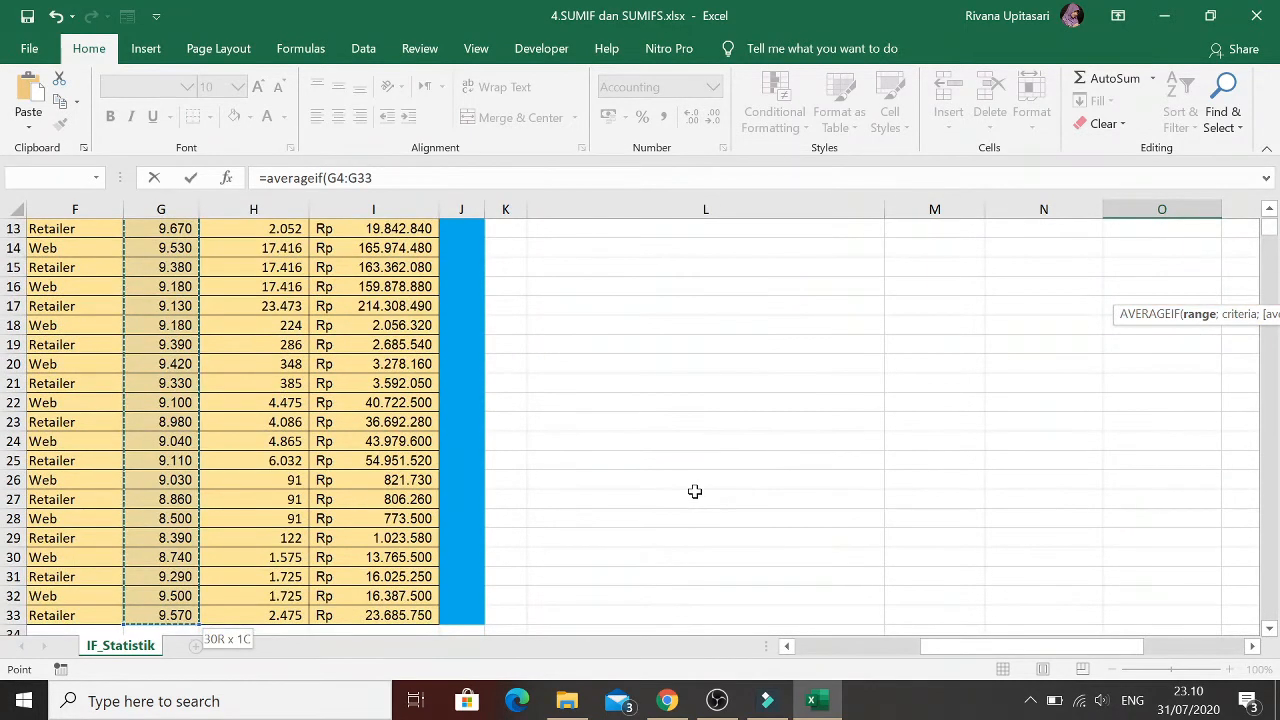
type(";\">")
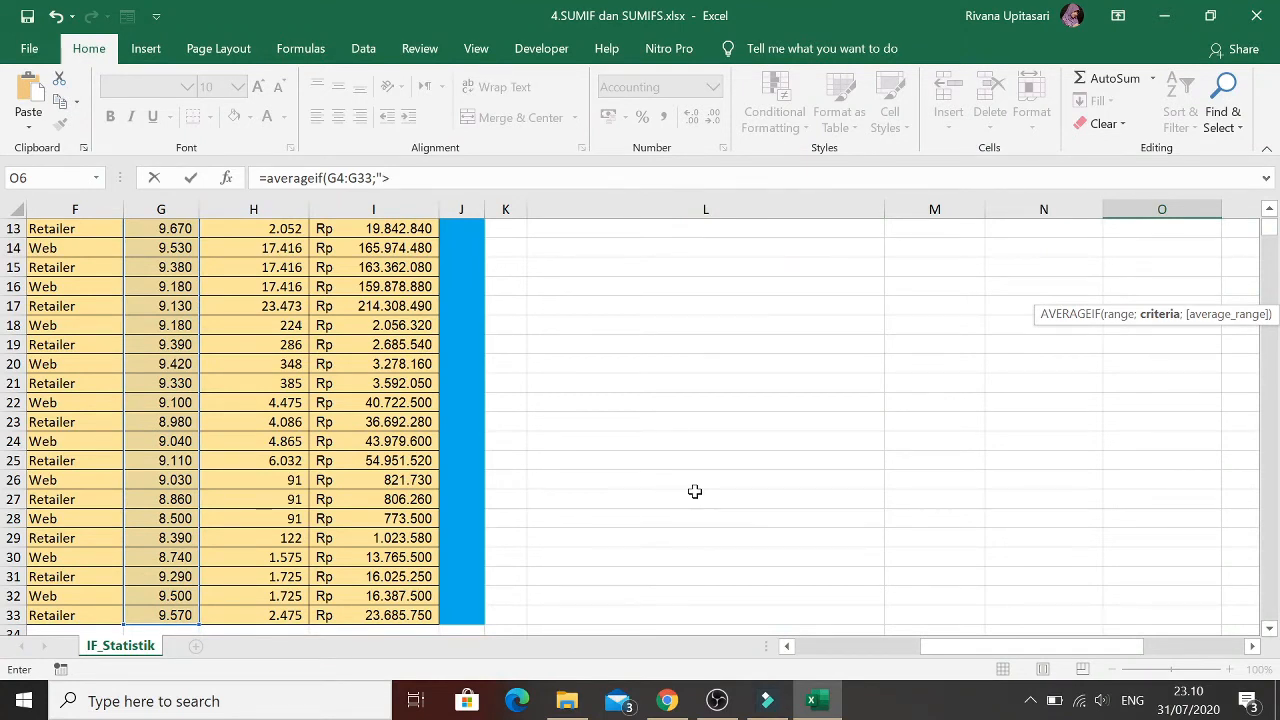
type("10000\";")
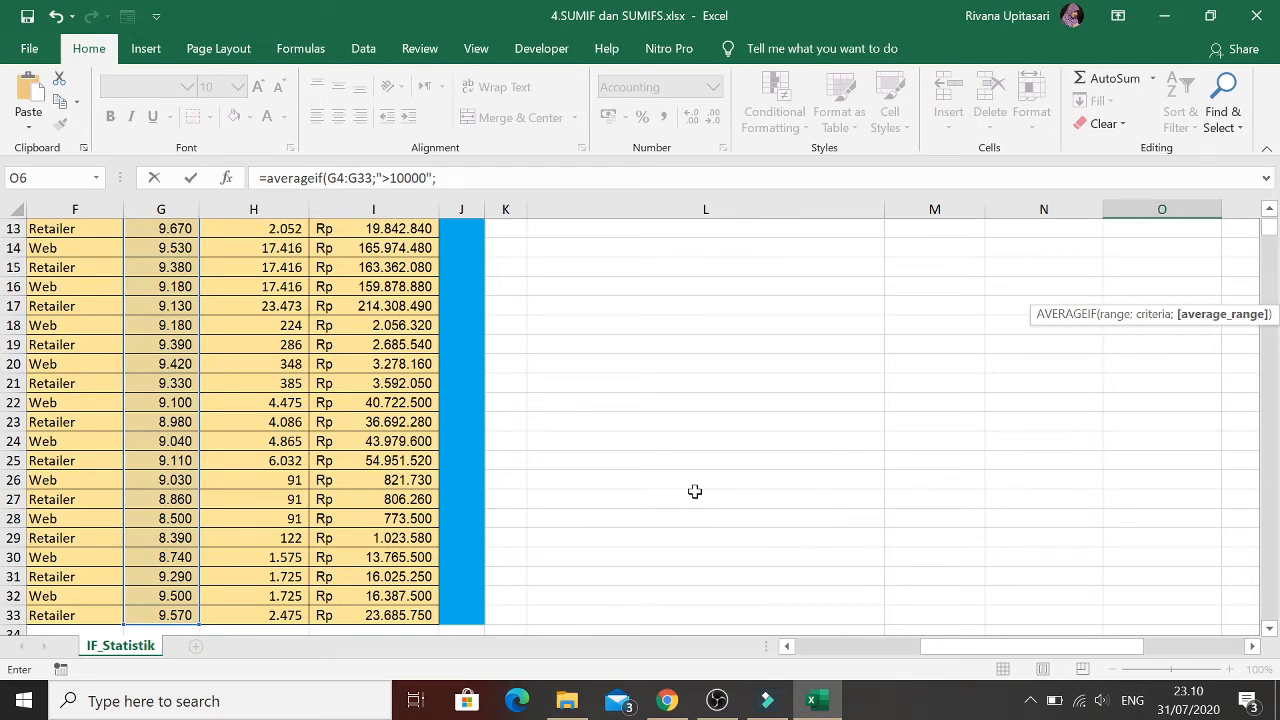
Set the average range of O6's AVERAGEIF formula to the Price data G4:G33 and complete the formula
key("Left")
key("Left")
key("Left")
key("Left")
key("Left")
key("Left")
key("Left")
key("Left")
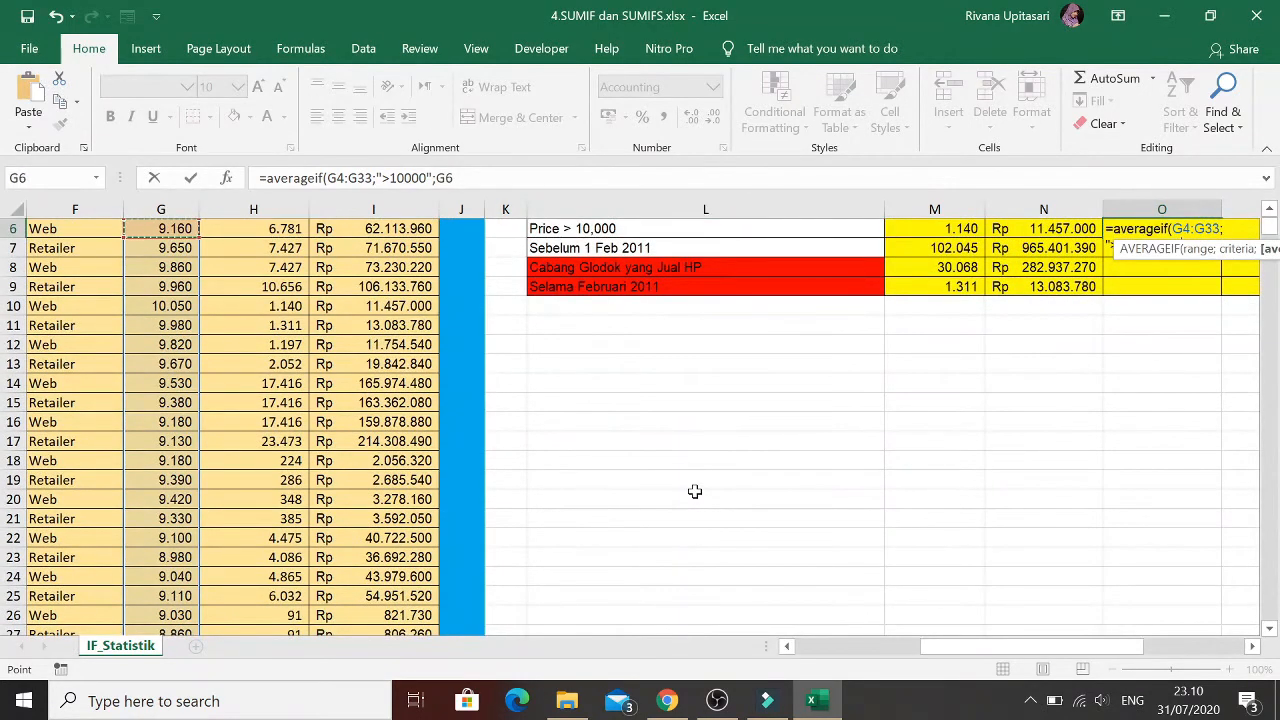
key("Up")
key("Up")
key("Up")
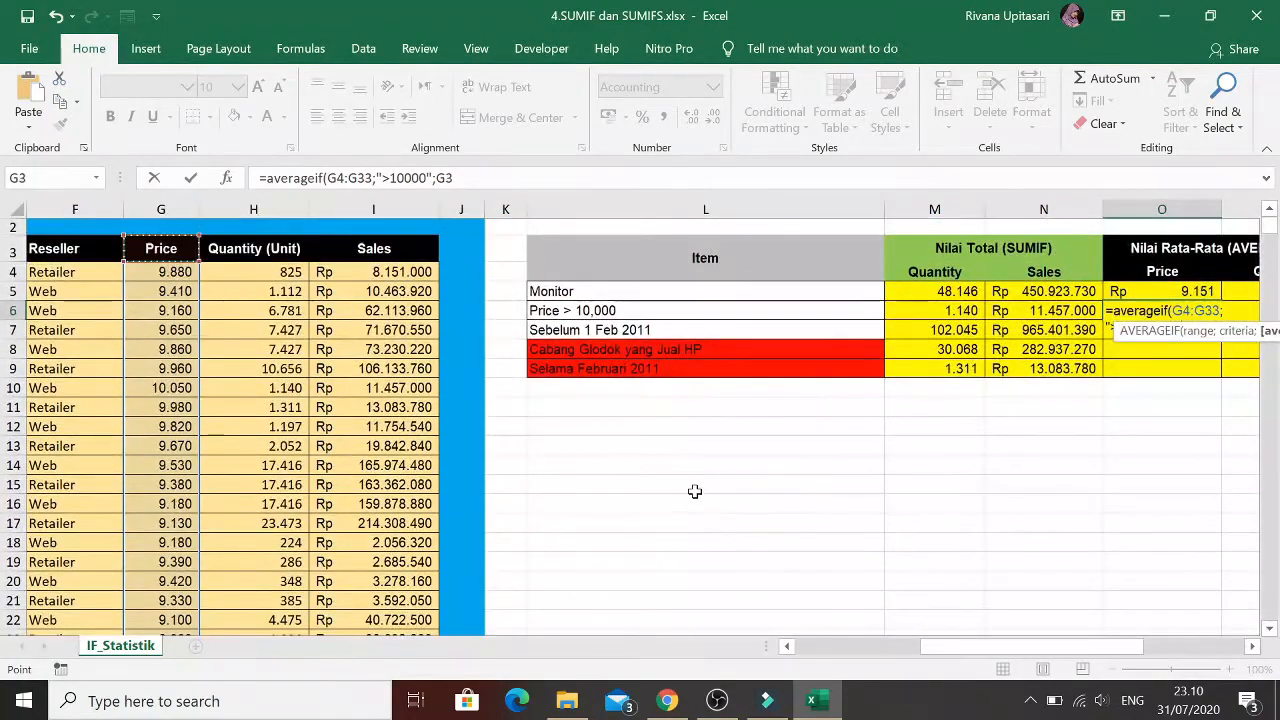
key("Down")
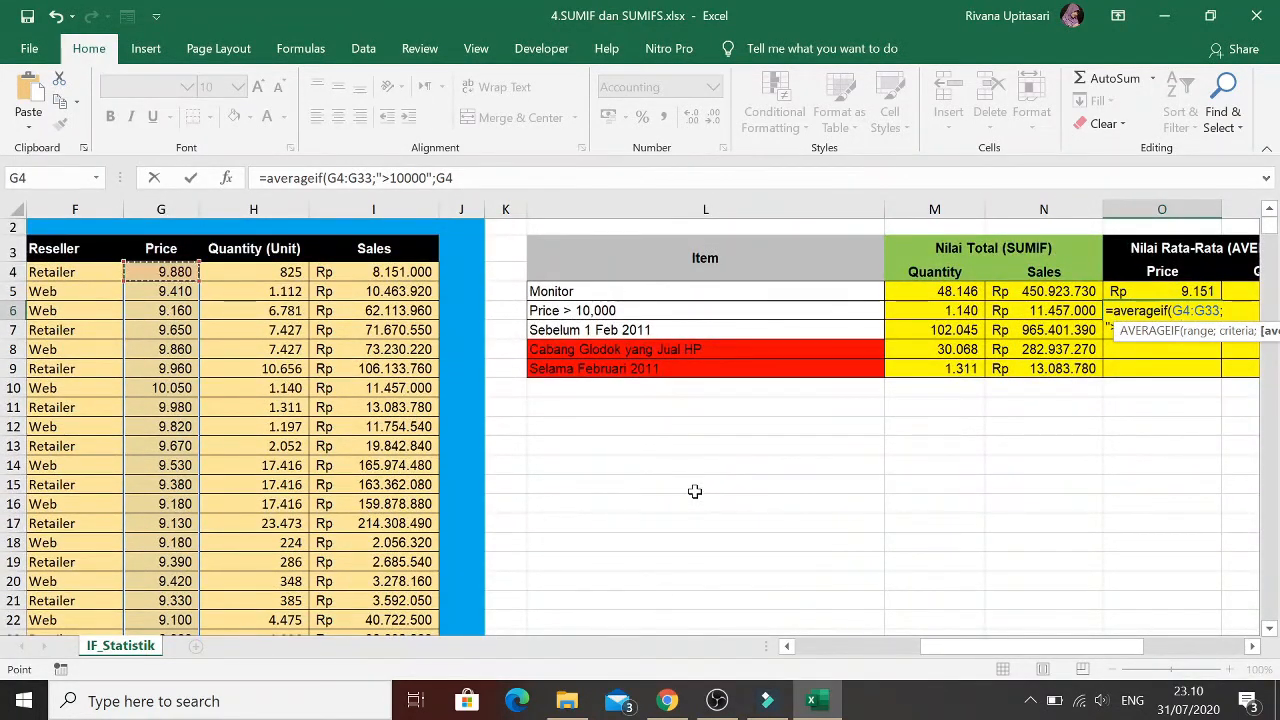
key("ctrl+shift+Down")
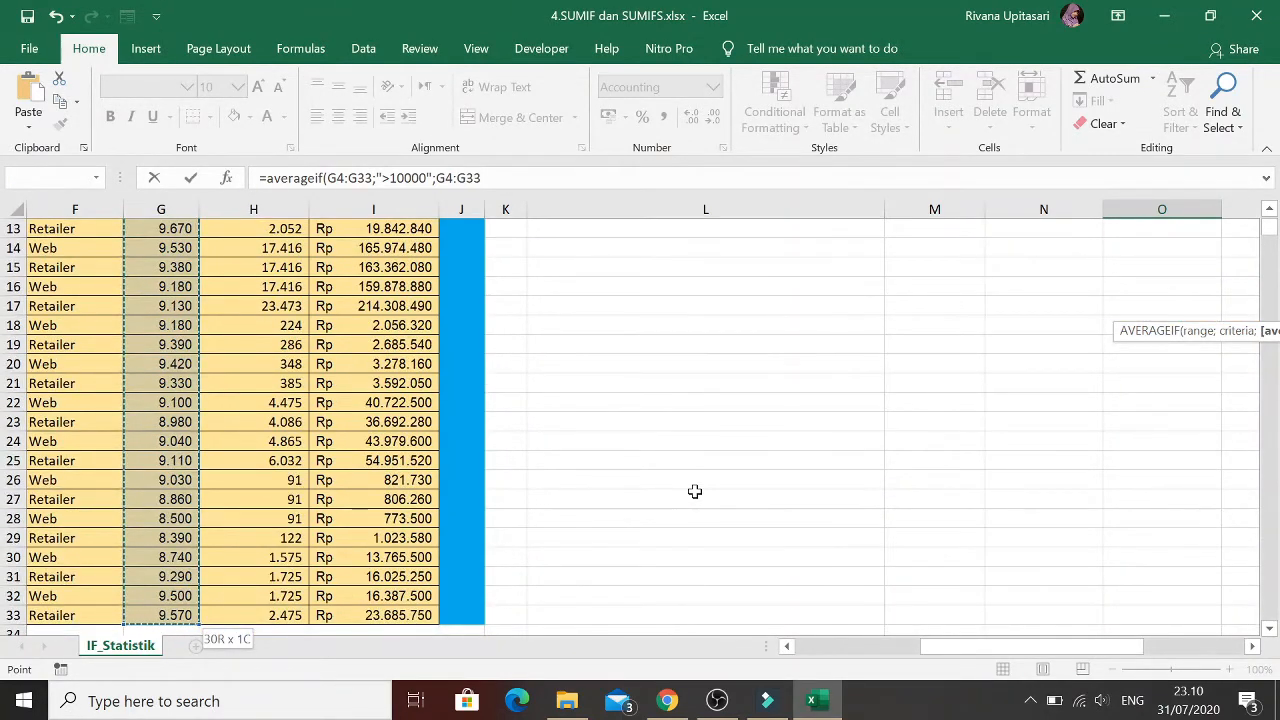
key("Return")
Begin an AVERAGEIF formula in P6, the average Quantity cell of the Price > 10,000 item
key("Up")
key("Up")
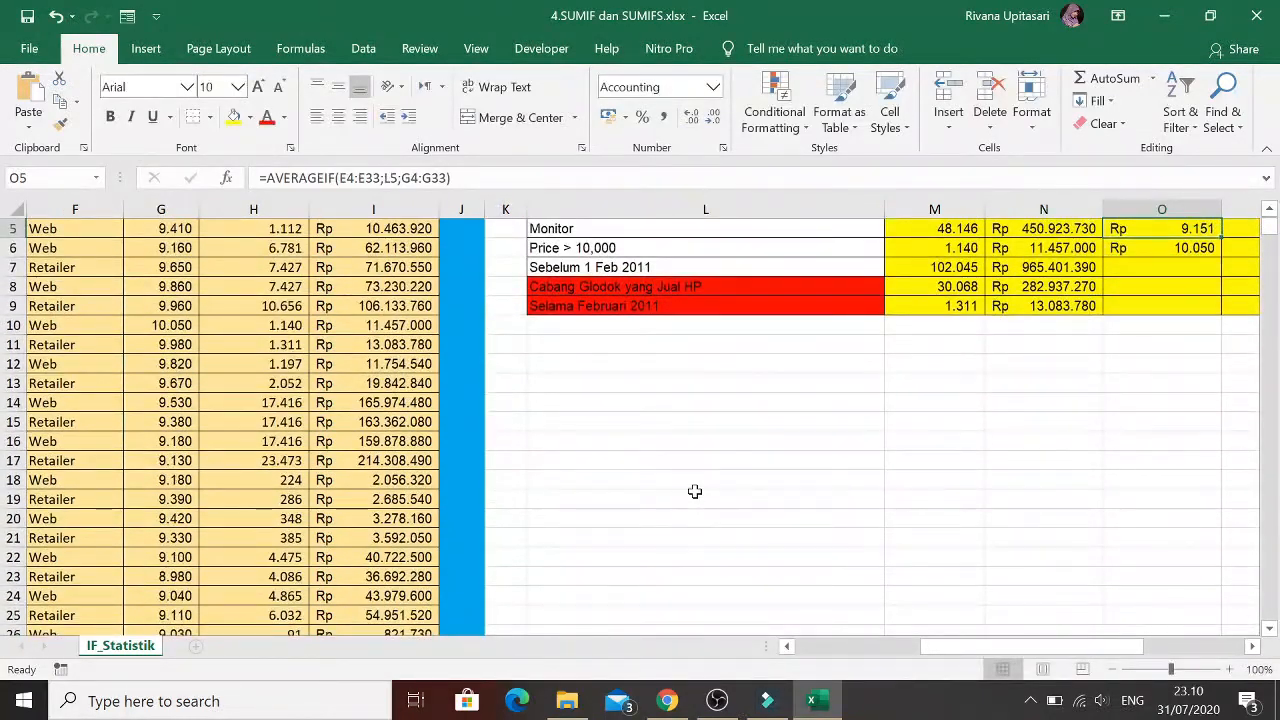
key("Up")
key("Up")
key("Down")
key("Down")
key("Down")
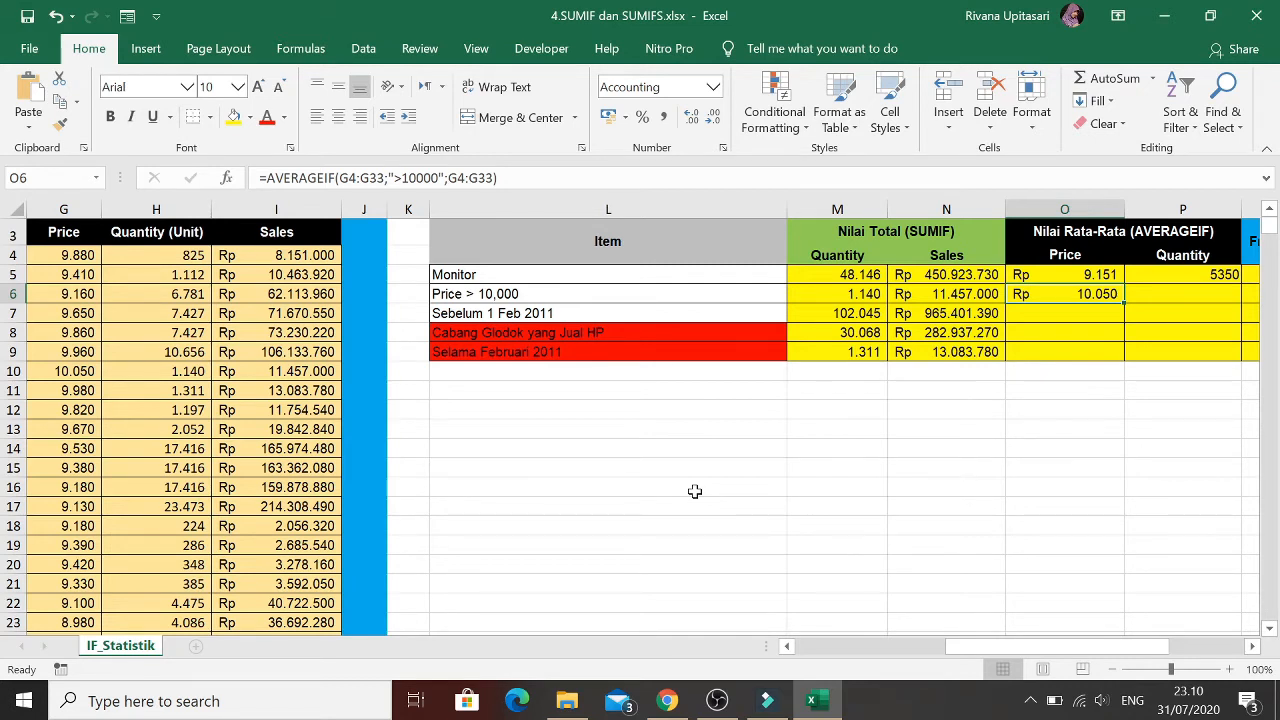
key("Right")
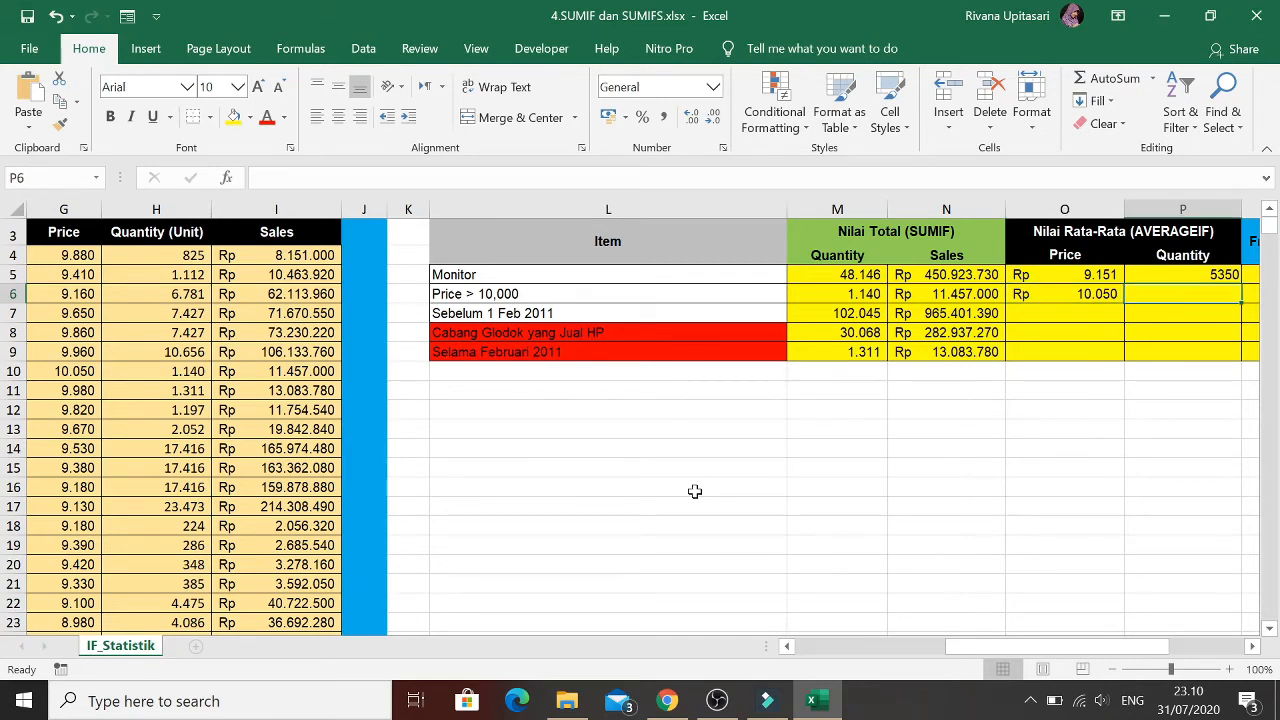
type("=")
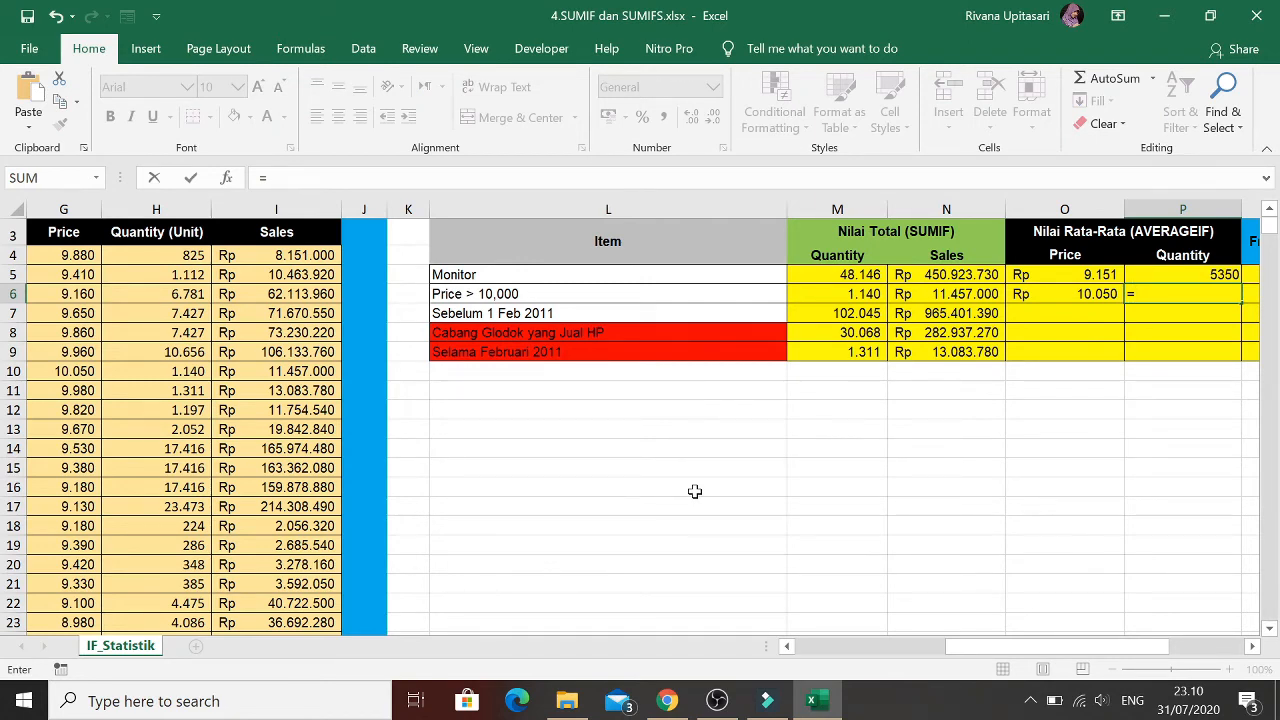
type("a")
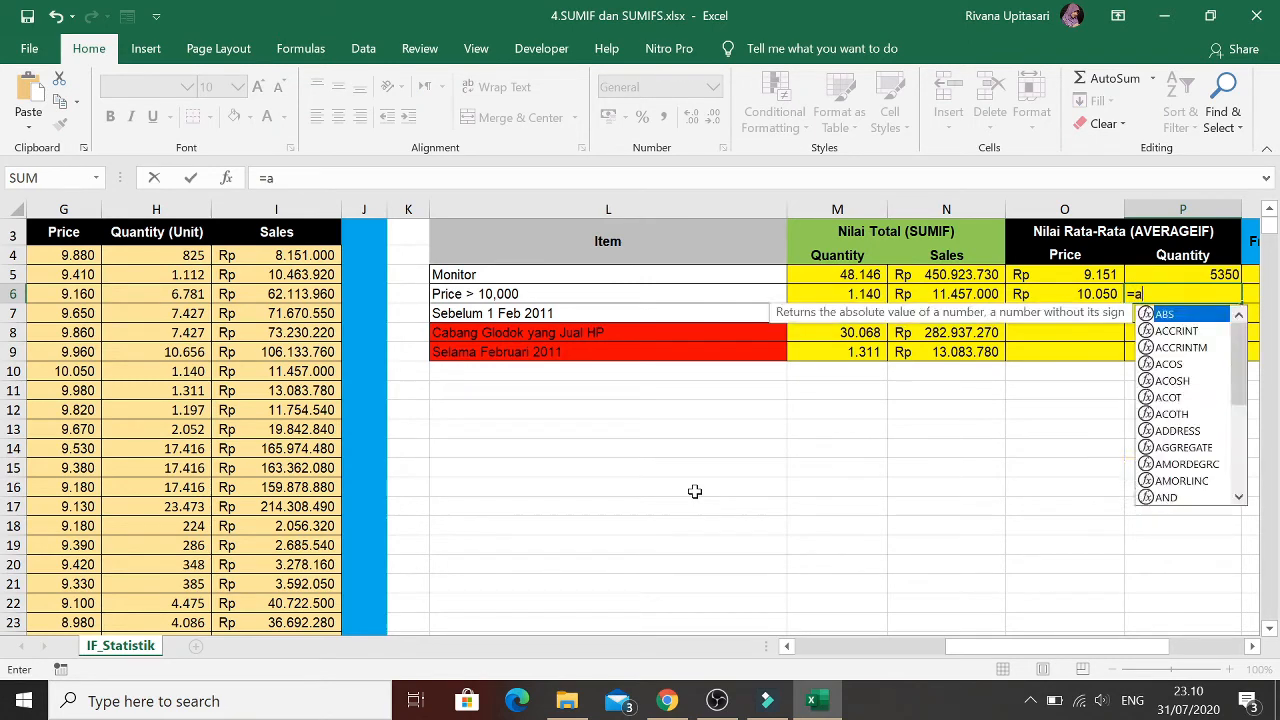
type("verageif(")
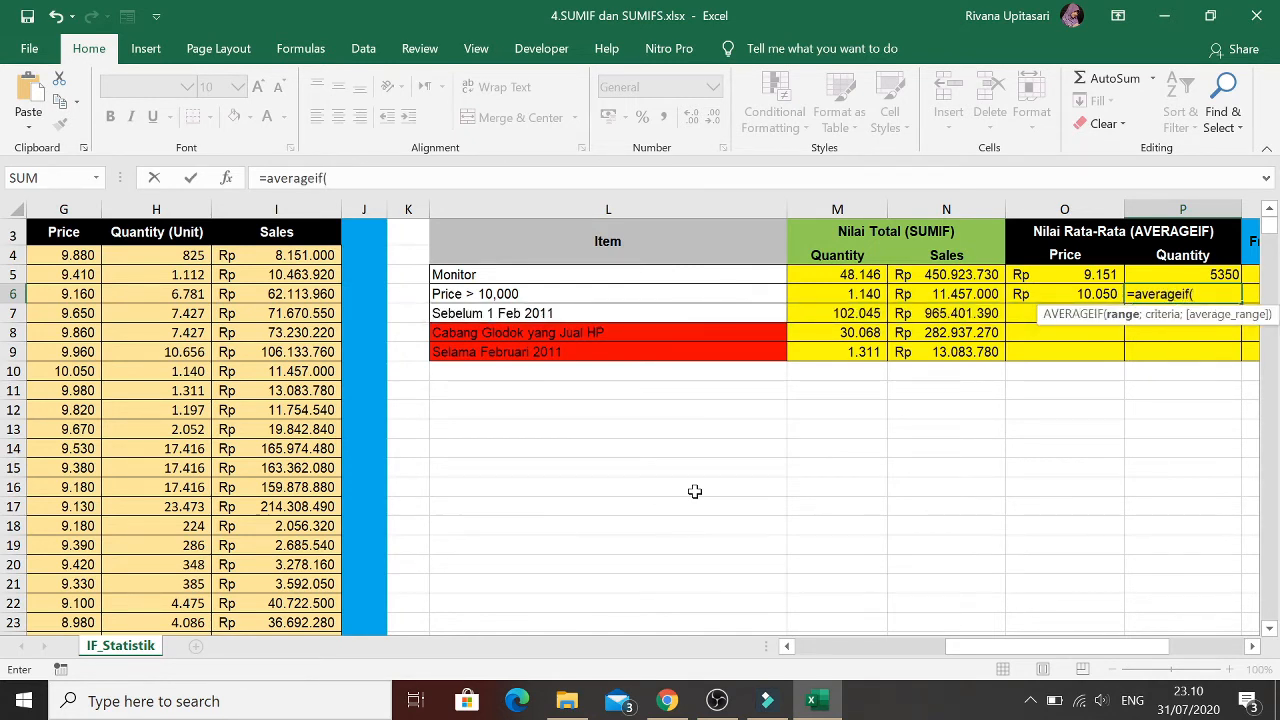
Set the criteria range of P6's AVERAGEIF formula to the Price data G4:G33, with ">10000" as the criteria
key("Left")
key("Left")
key("Left")
key("Left")
key("Left")
key("Left")
key("Left")
key("Left")
key("Left")
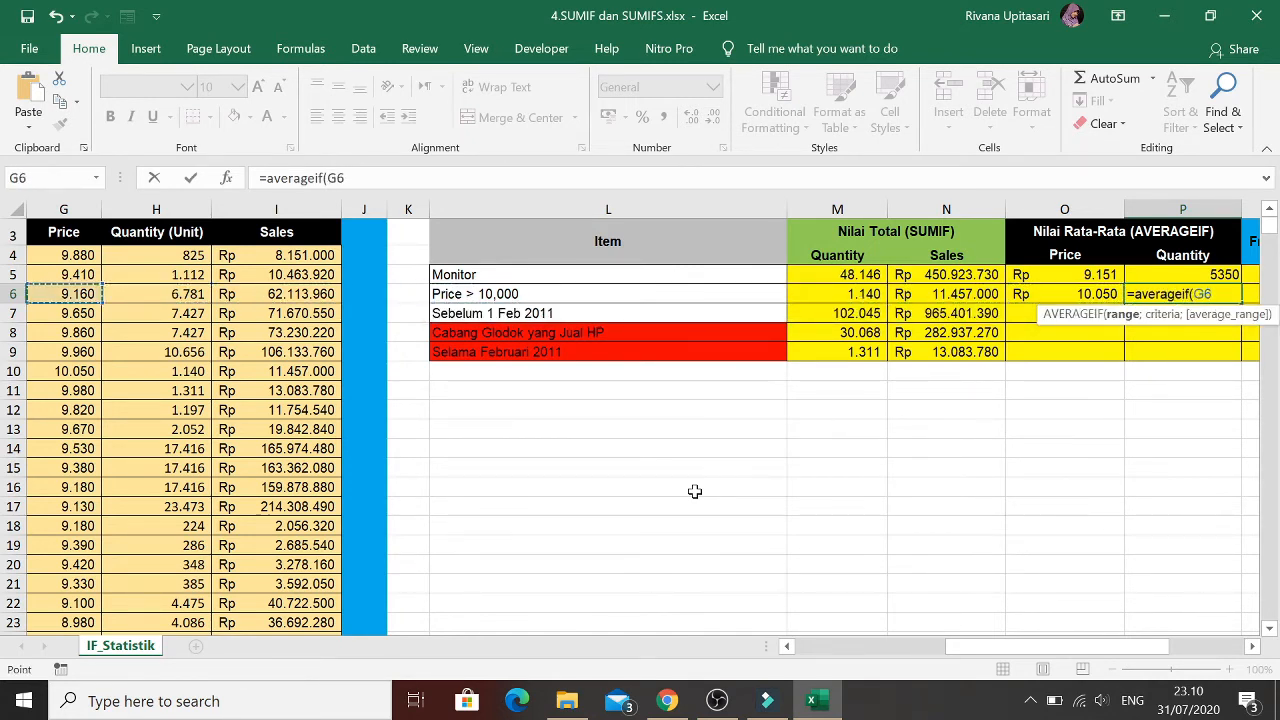
key("Up")
key("Up")
key("Up")
key("Down")
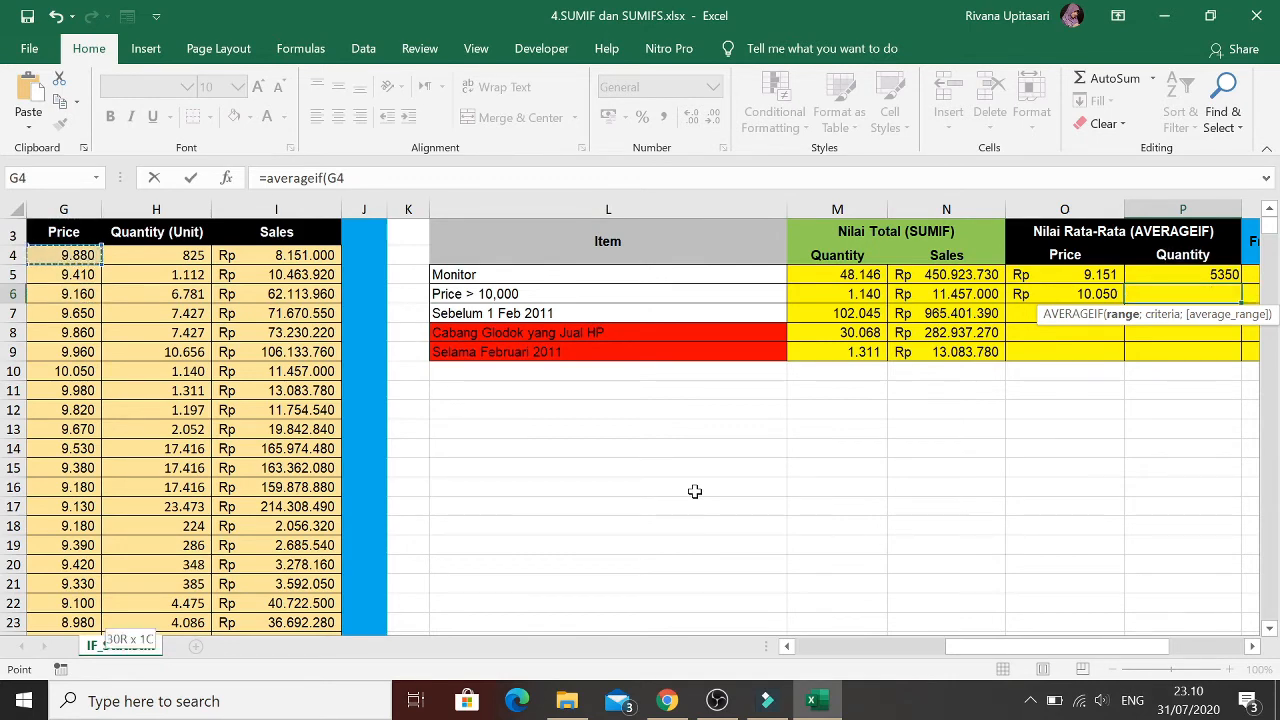
key("ctrl+shift+Down")
type(";")
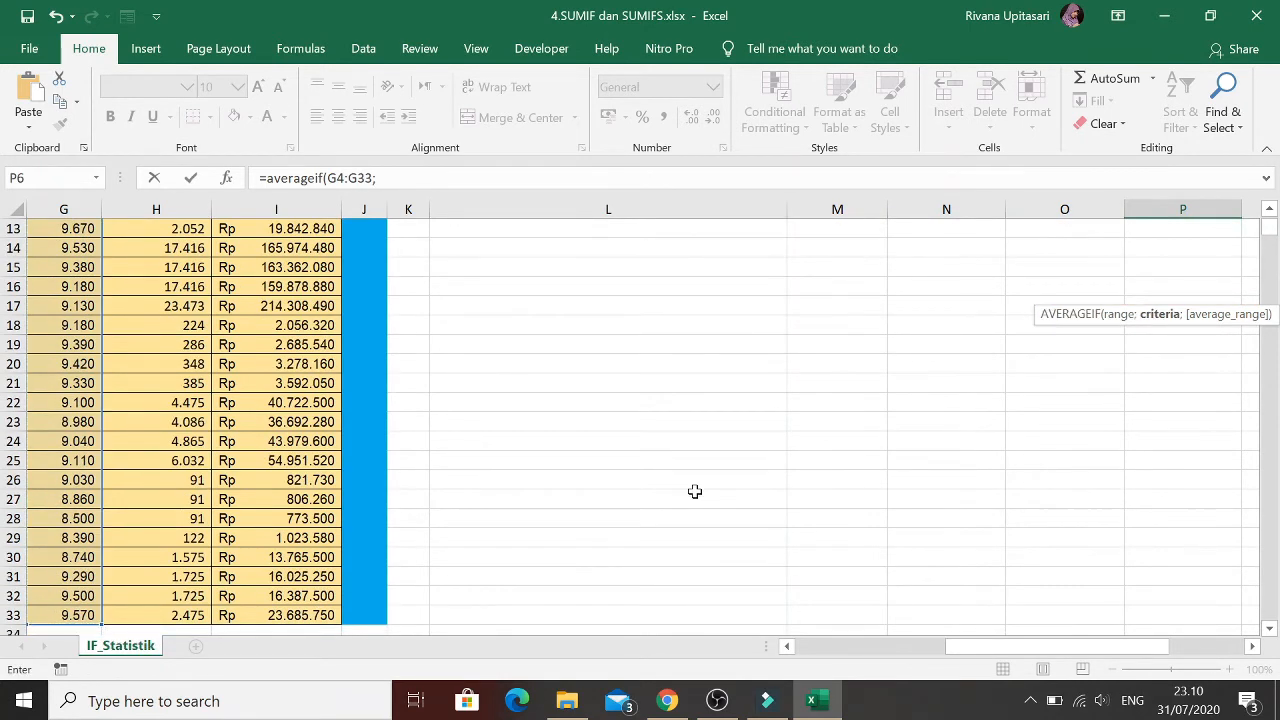
type("\">10000\";")
Set the average range of P6's AVERAGEIF formula to the Quantity data H4:H33 and complete the formula
key("Up")
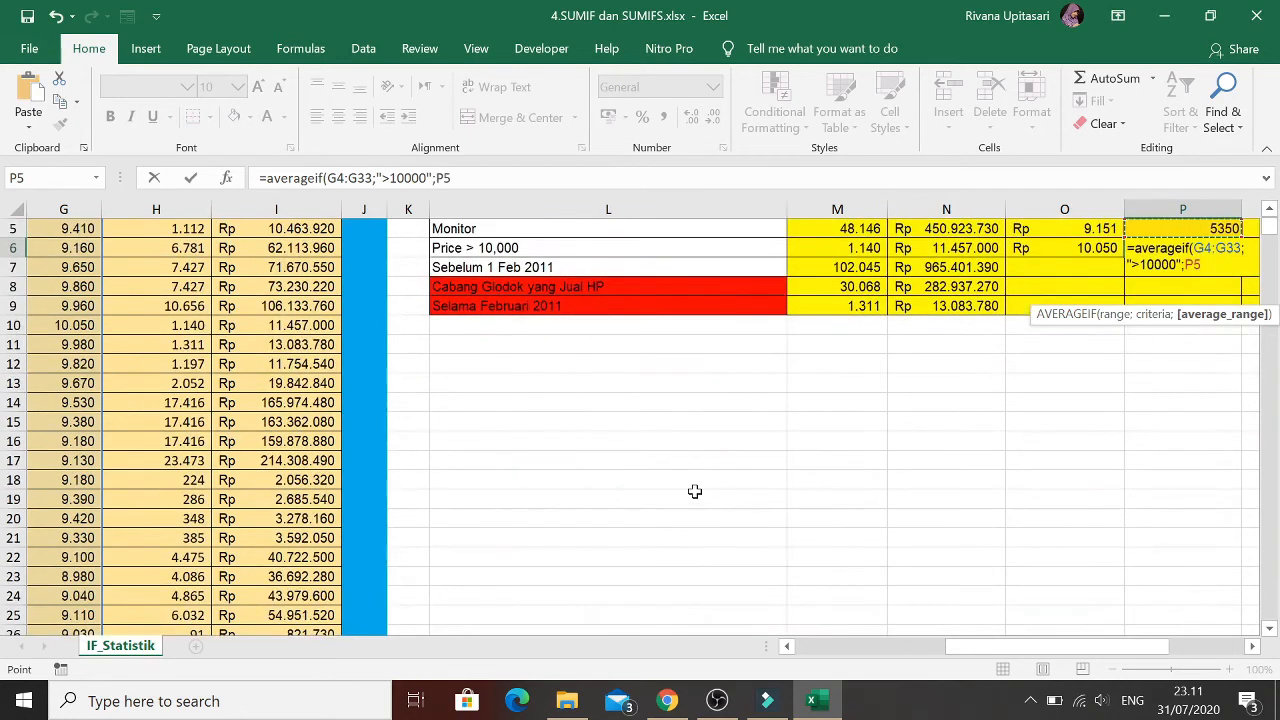
key("Up")
key("Down")
key("Down")
key("Left")
key("Left")
key("Left")
key("Left")
key("Left")
key("Left")
key("Left")
key("Left")
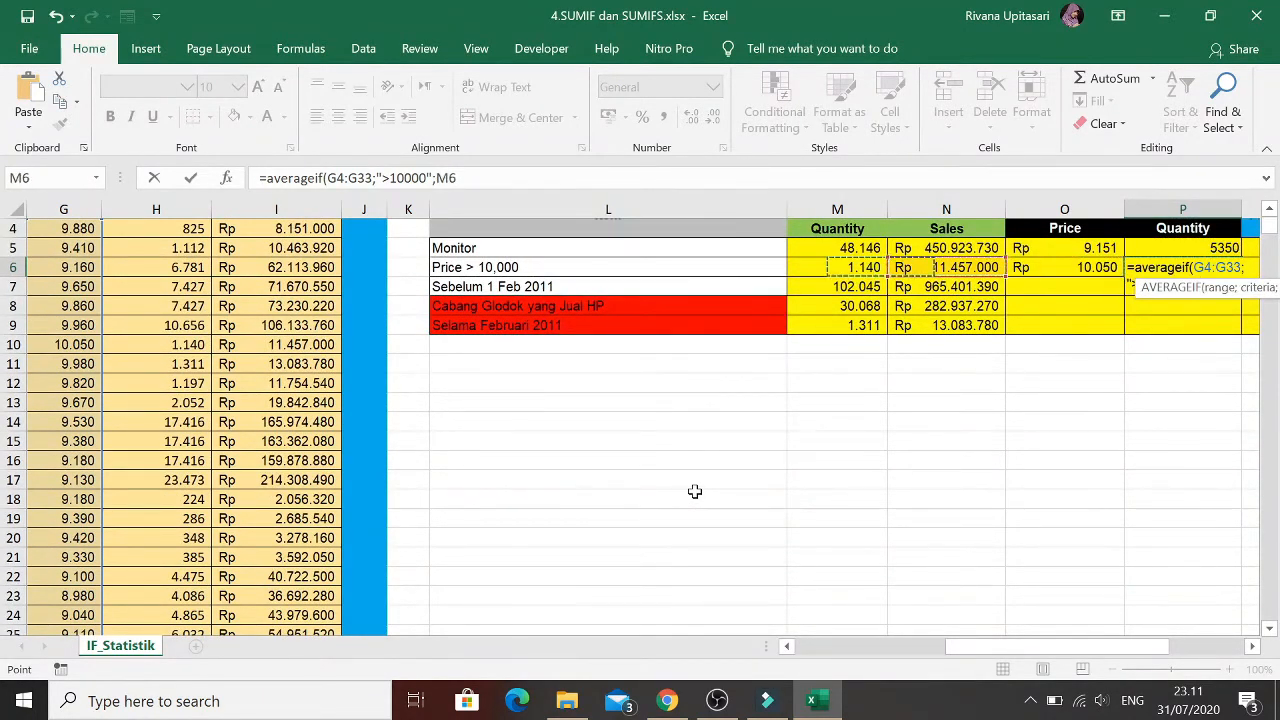
key("Up")
key("Up")
key("Up")
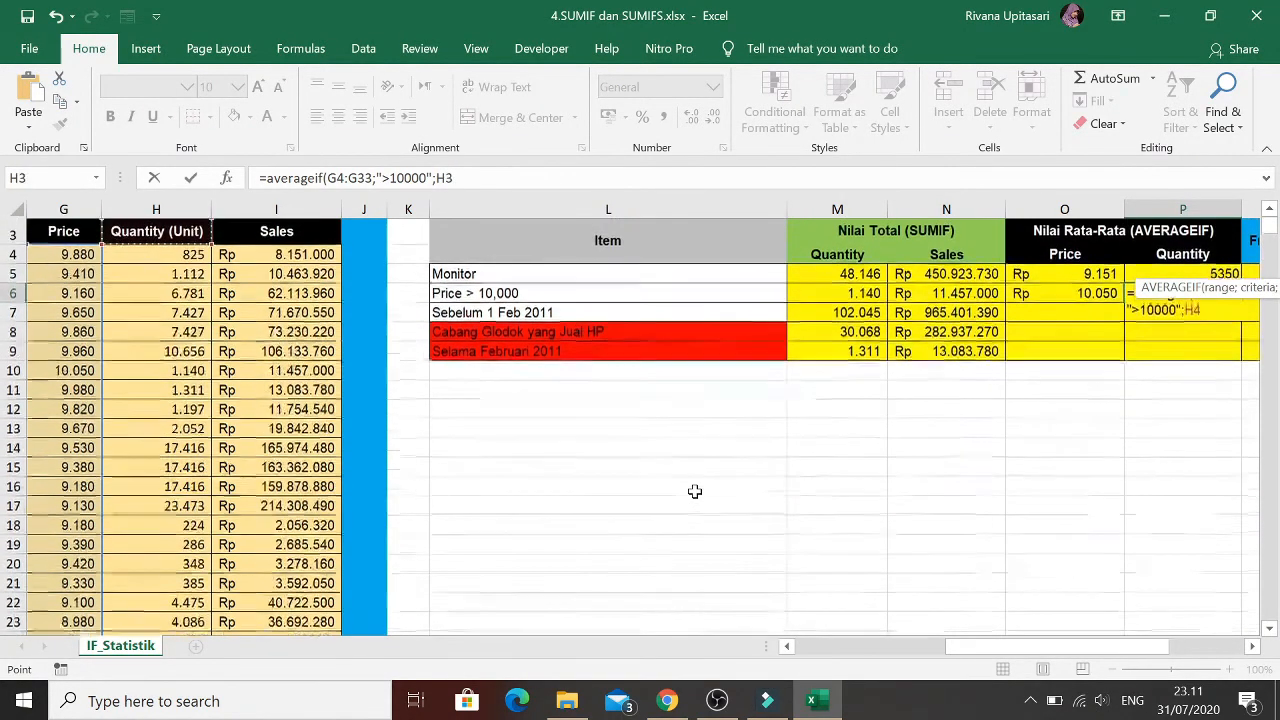
key("Down")
key("ctrl+shift+Down")
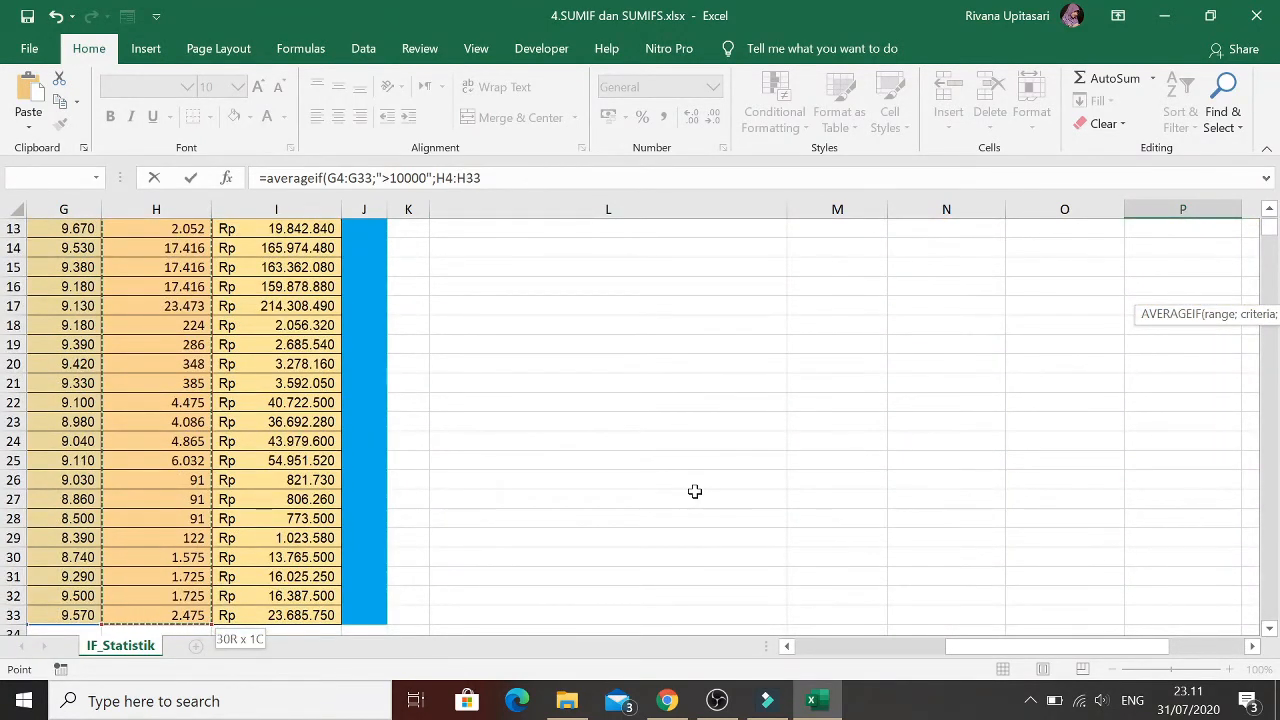
key("Return")
key("Up")
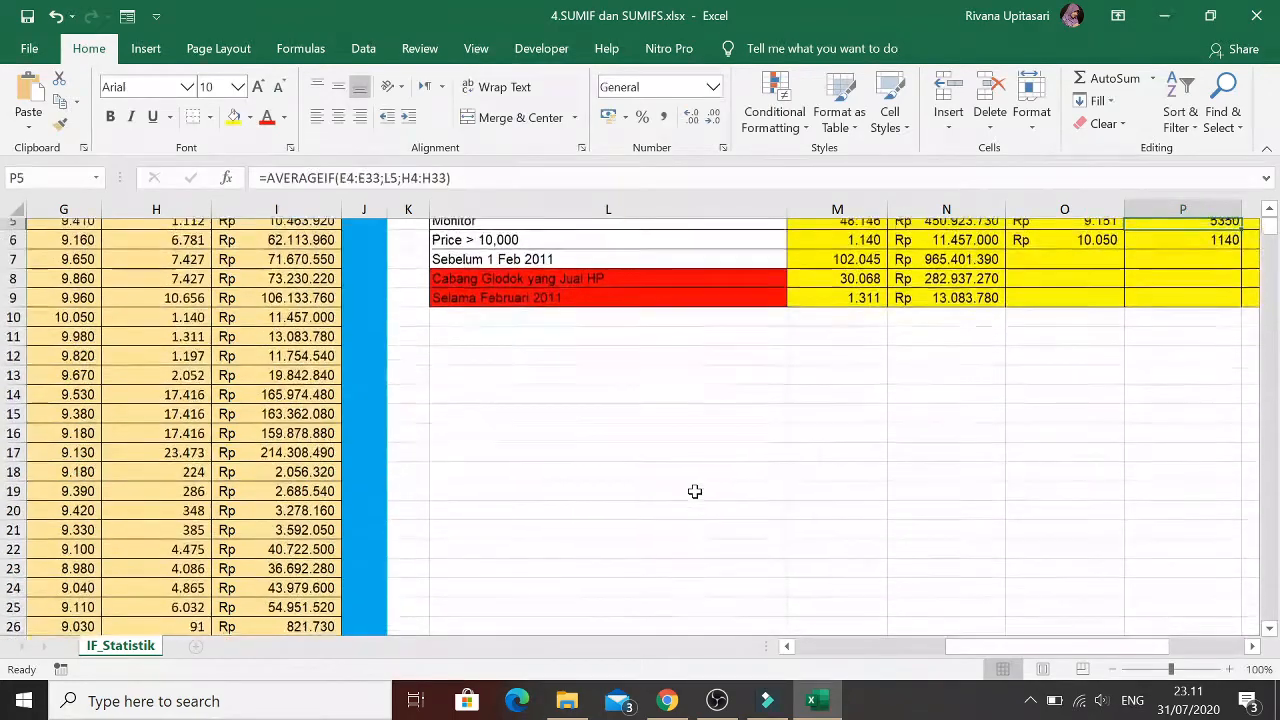
key("Up")
key("Up")
key("Up")
key("Down")
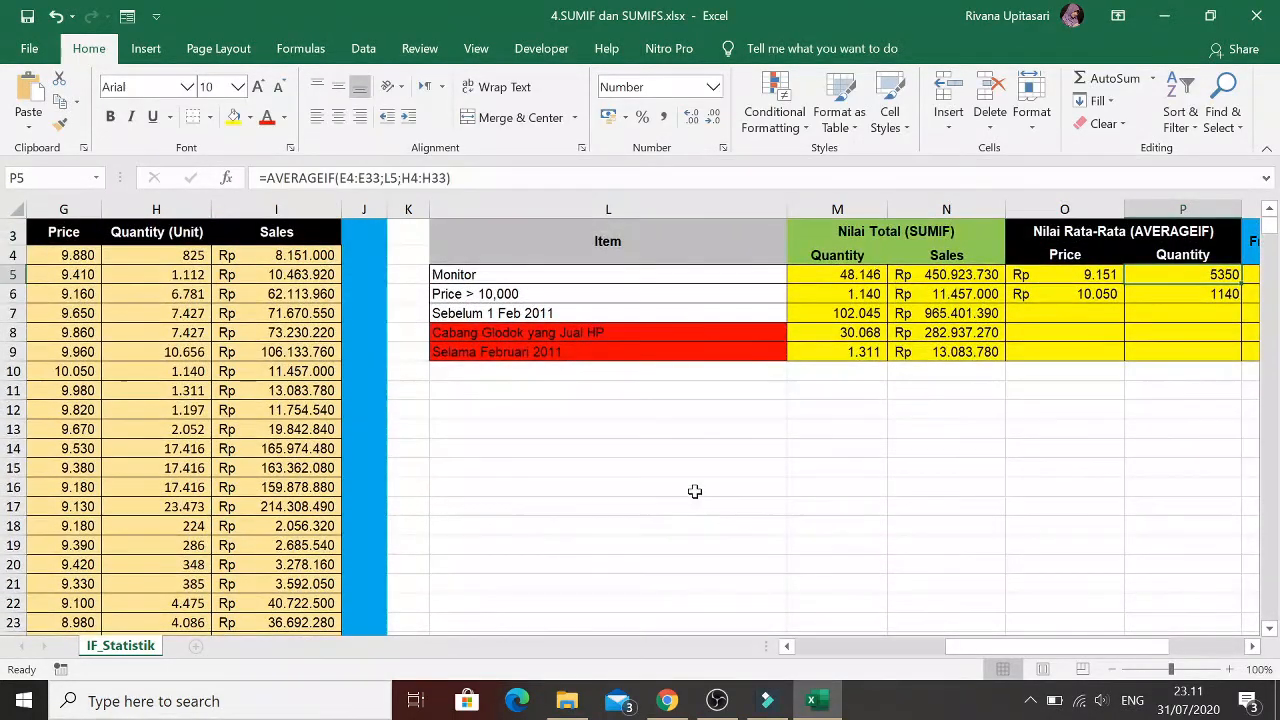
key("Down")
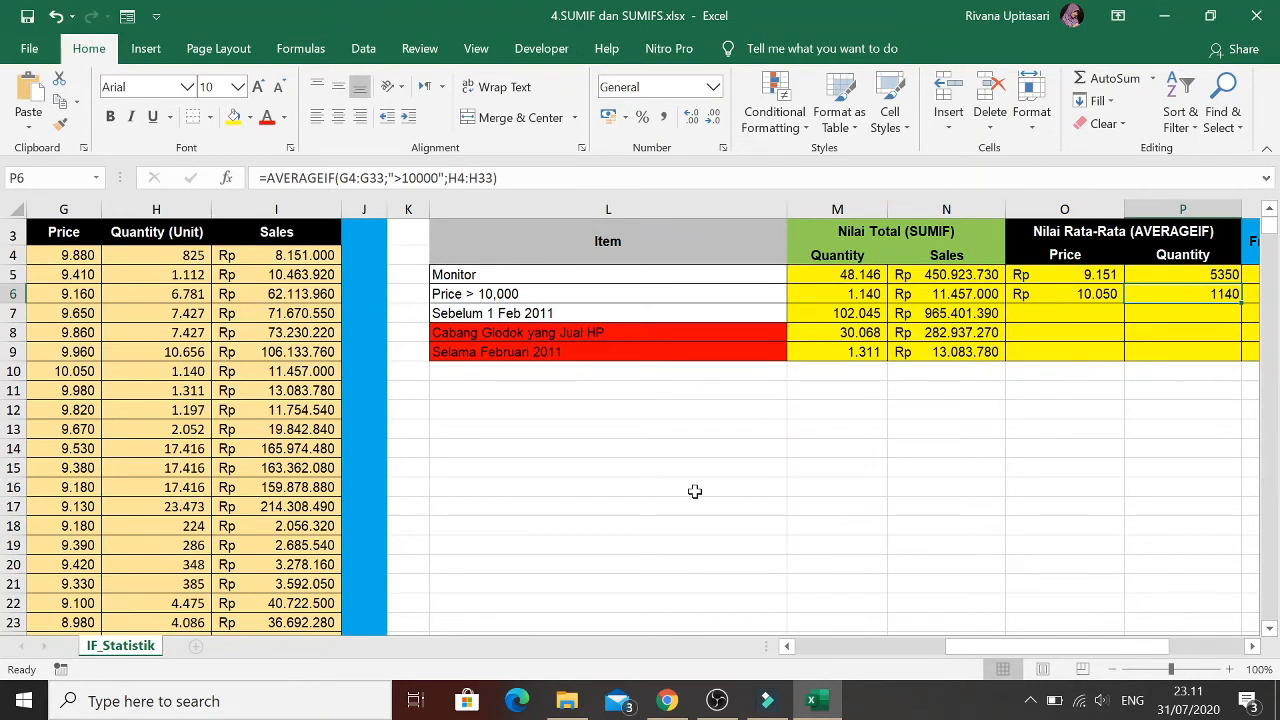
Begin an AVERAGEIF formula in O7, the average Price cell of the Sebelum 1 Feb 2011 item
key("Down")
key("Left")
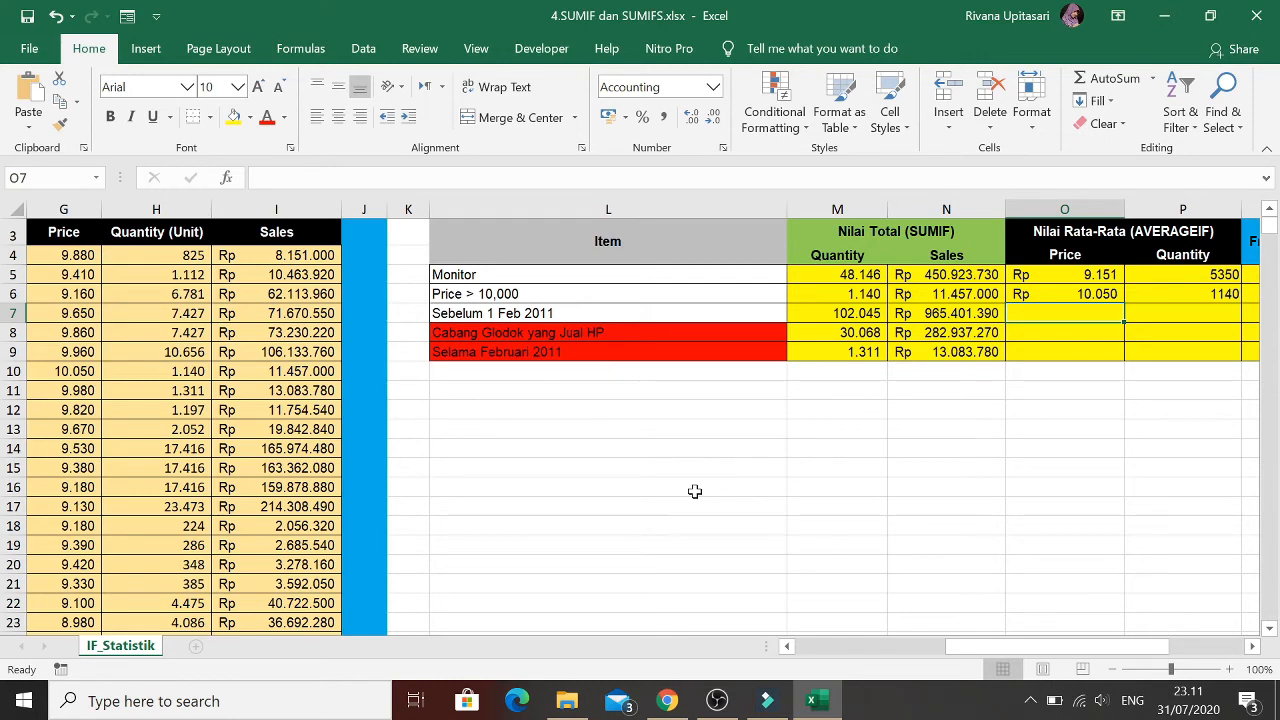
type("=")
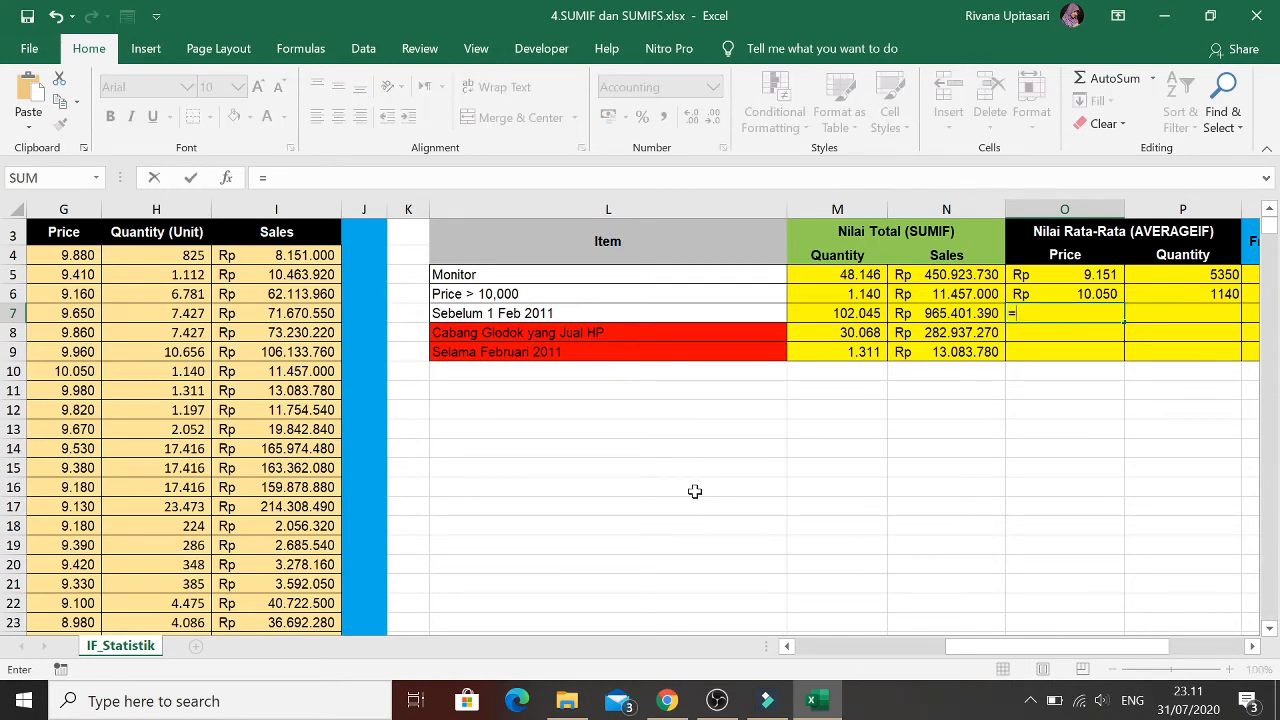
type("averageif(")
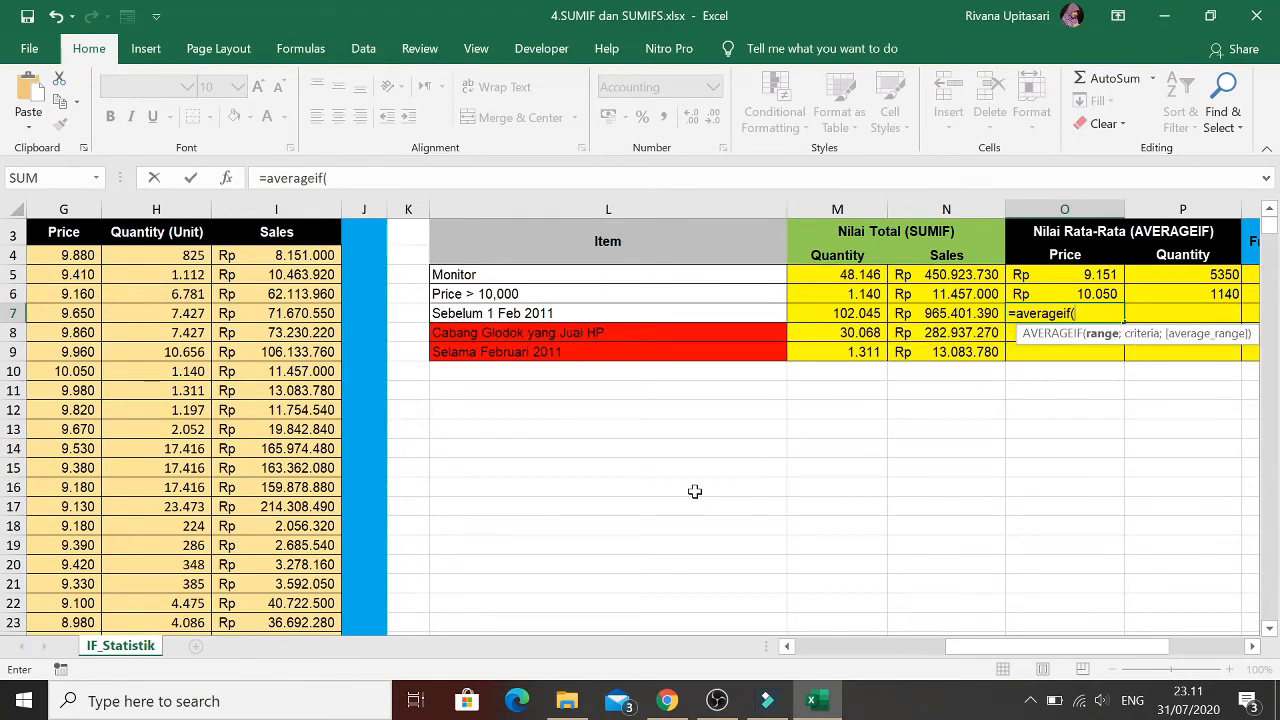
Set the criteria range of O7's AVERAGEIF formula to the Date Sales data B4:B33, with "<1/2/2011" as the criteria
key("Left")
key("Left")
key("Left")
key("Left")
key("Left")
key("Left")
key("Left")
key("Left")
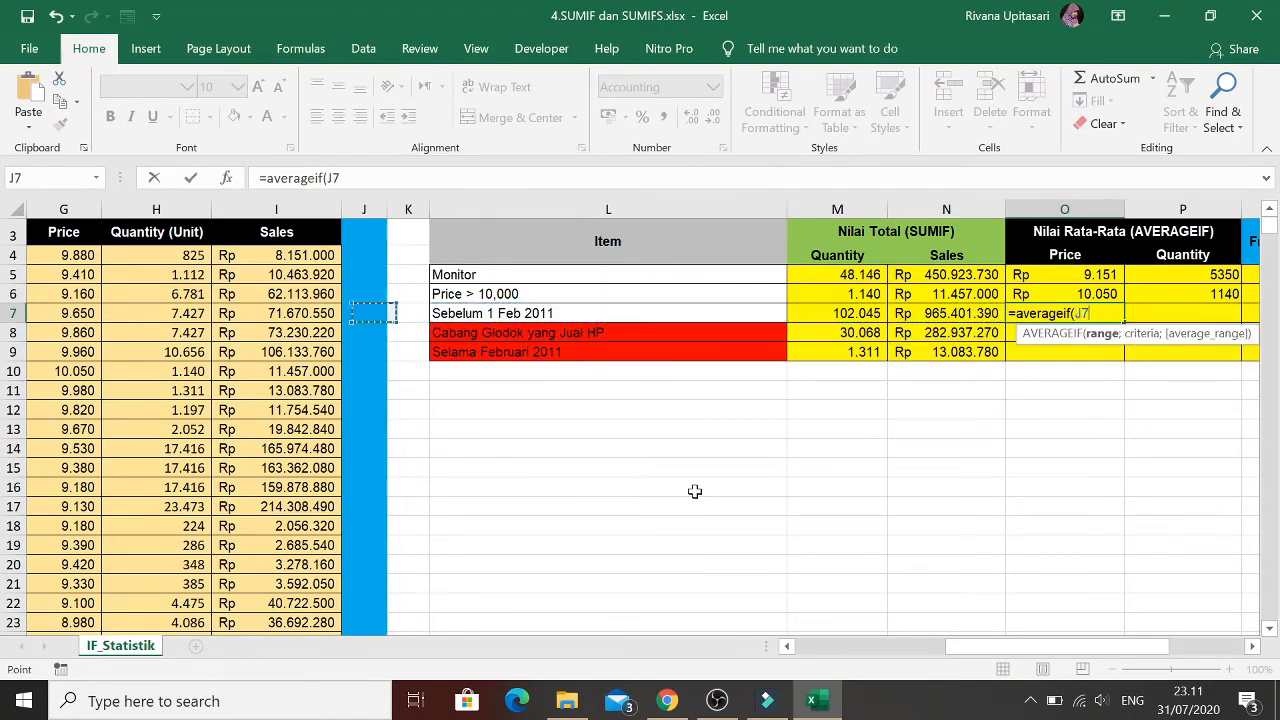
key("Left")
key("Left")
key("Left")
key("Left")
key("Left")
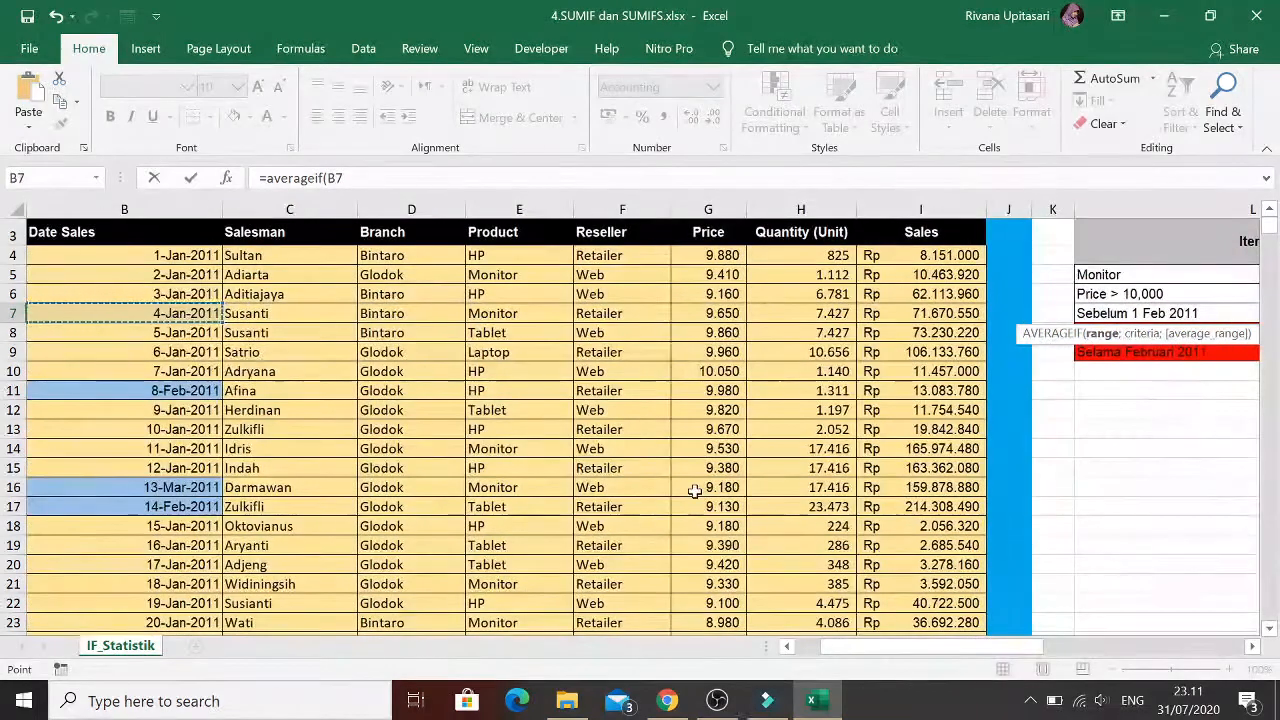
key("Up")
key("Up")
key("Up")
key("ctrl+shift+Down")
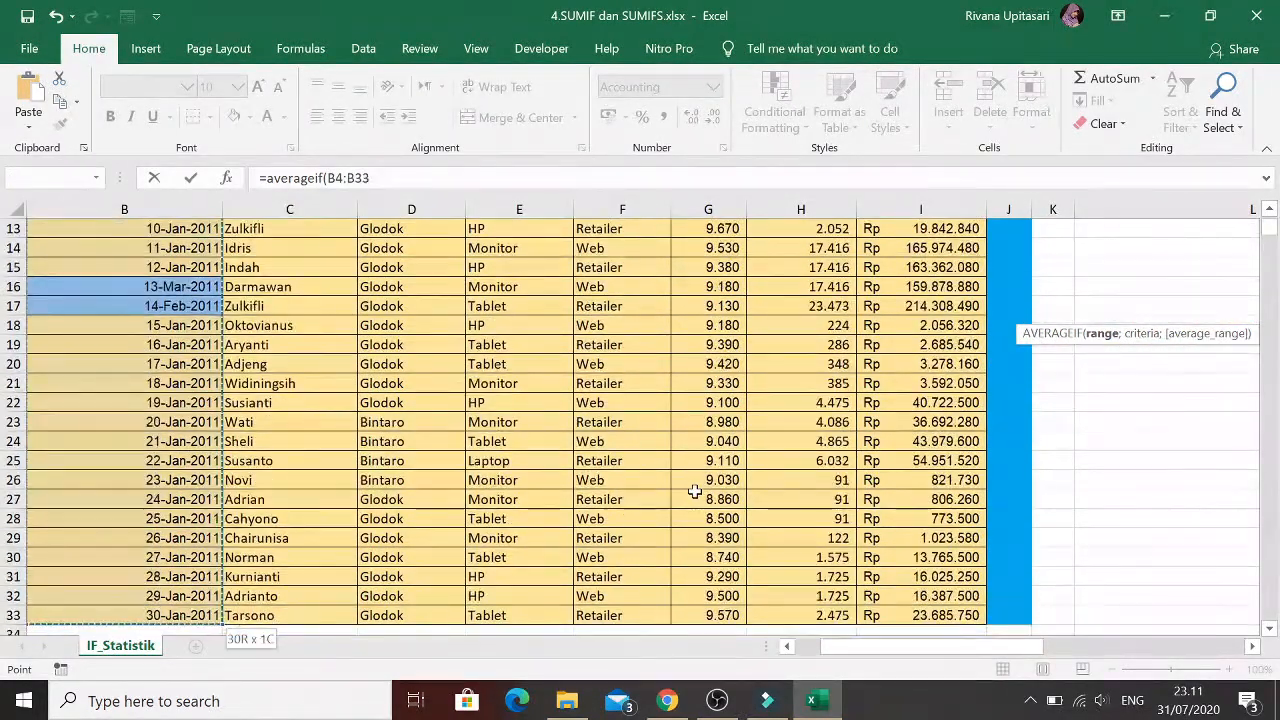
type(";\"<1/2/")
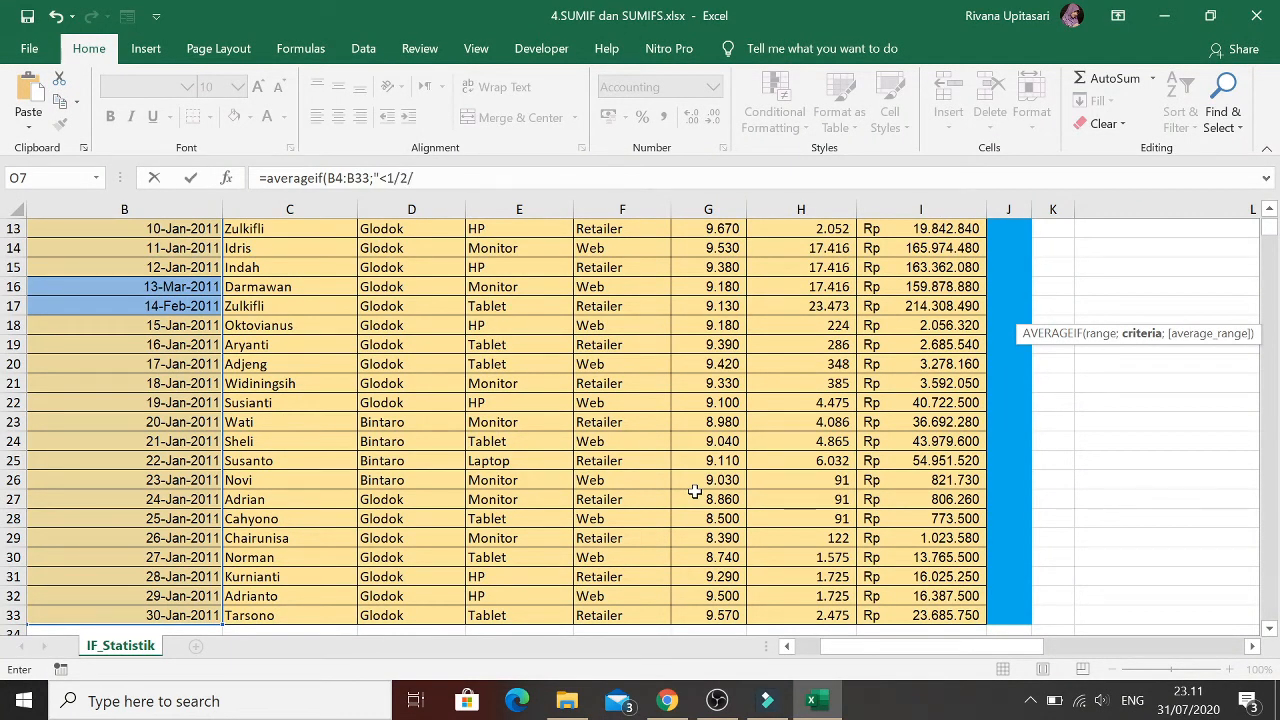
type("2011\";")
Set the average range of O7's AVERAGEIF formula to the Price data G4:G33 and complete the formula
key("Right")
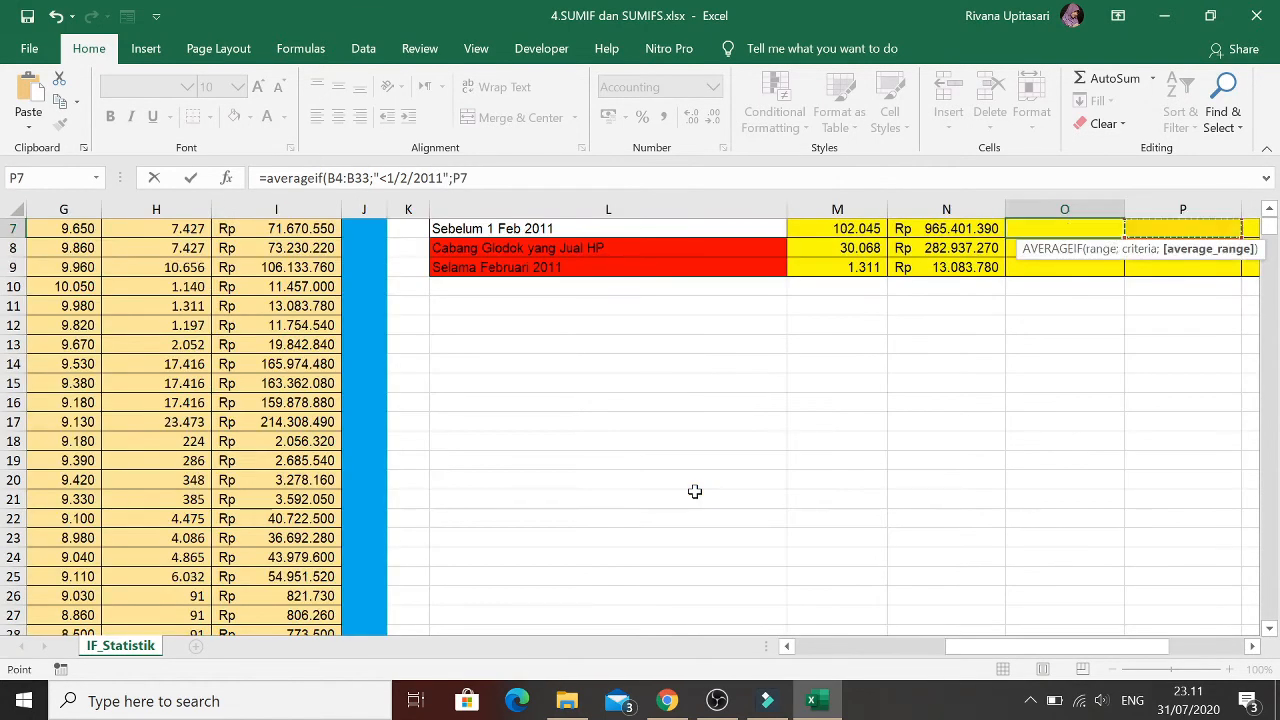
key("Up")
key("Up")
key("Up")
key("Down")
key("Down")
key("Down")
key("Left")
key("Left")
key("Left")
key("Left")
key("Left")
key("Left")
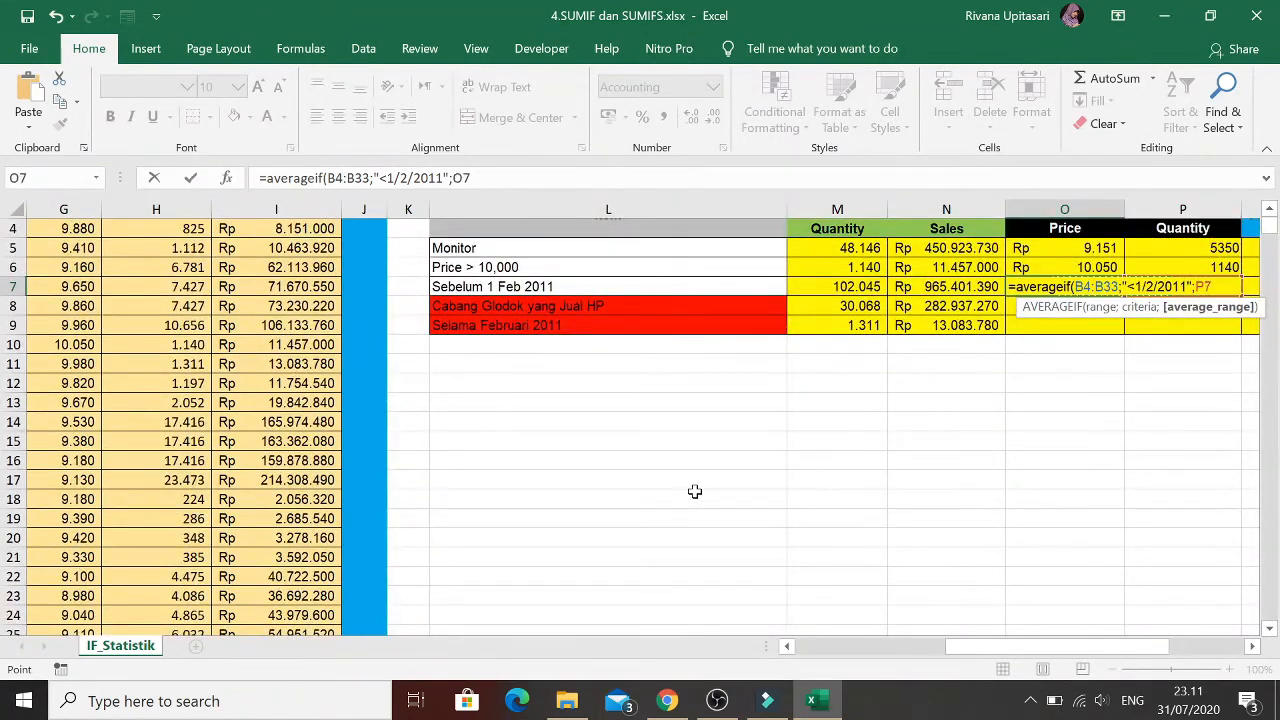
key("Left")
key("Left")
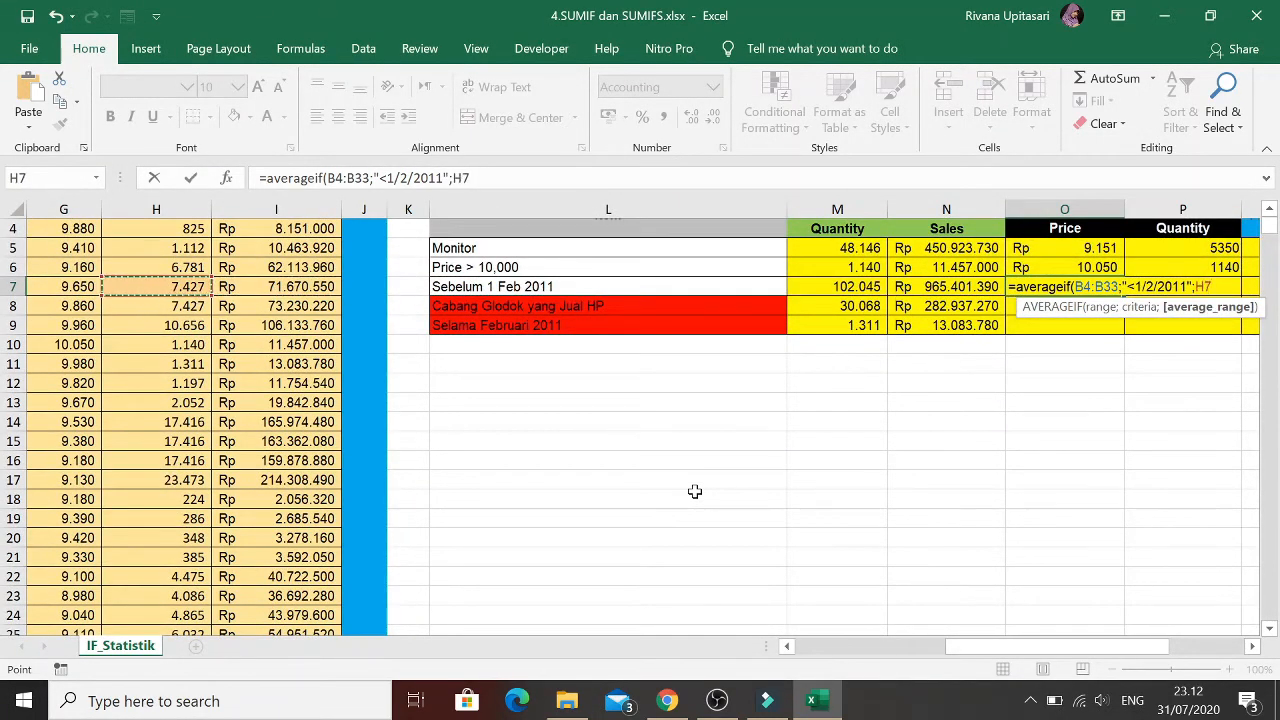
key("Up")
key("Up")
key("Up")
key("Up")
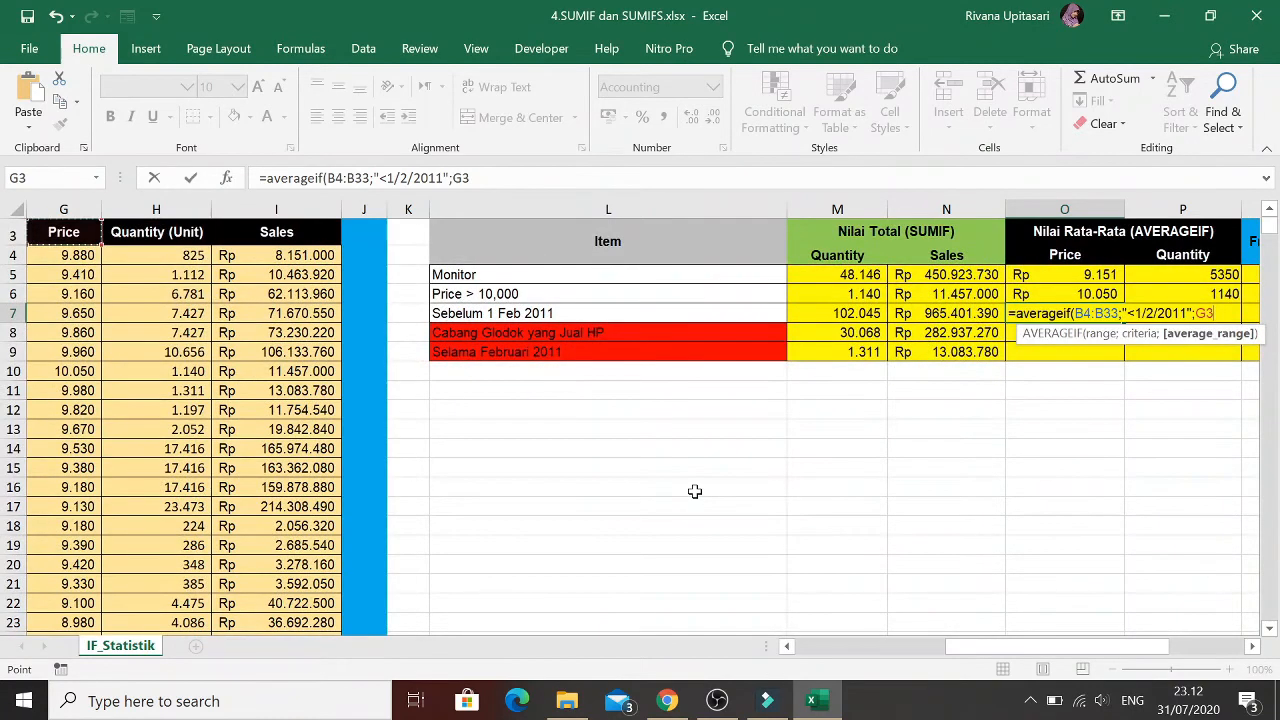
key("Left")
key("Down")
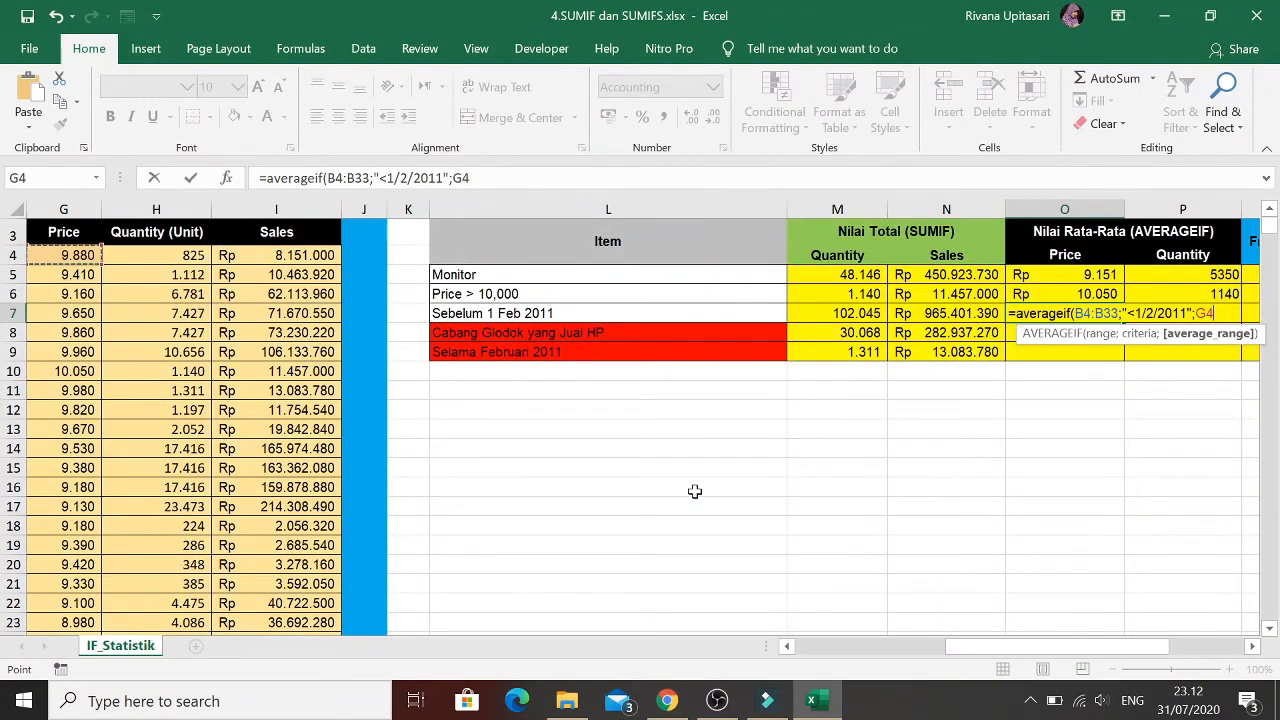
key("ctrl+shift+Down")
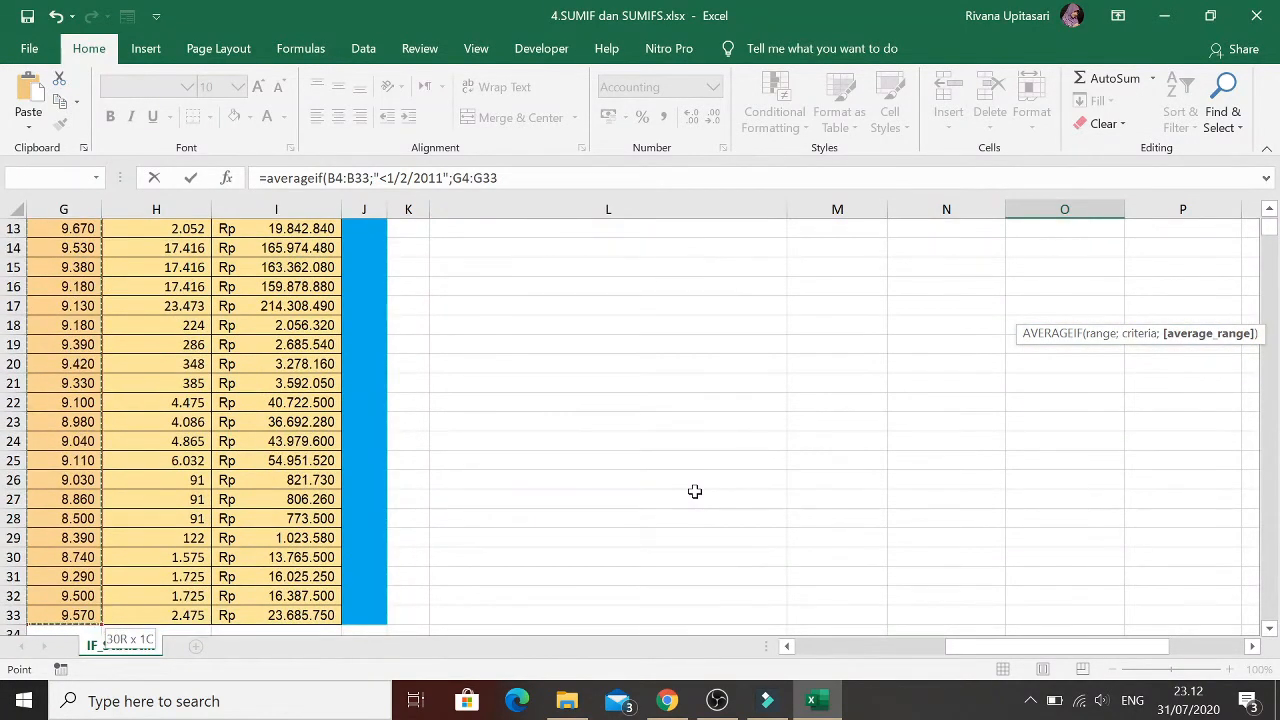
key("Return")
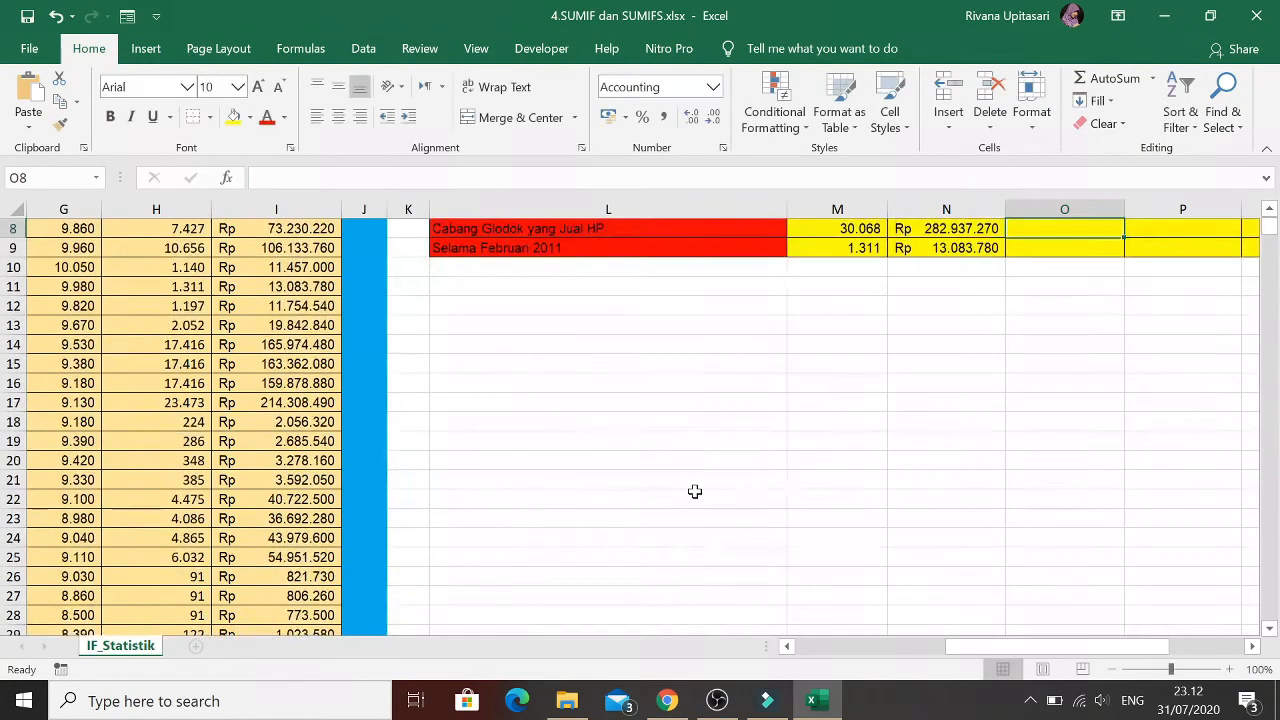
key("Up")
key("Up")
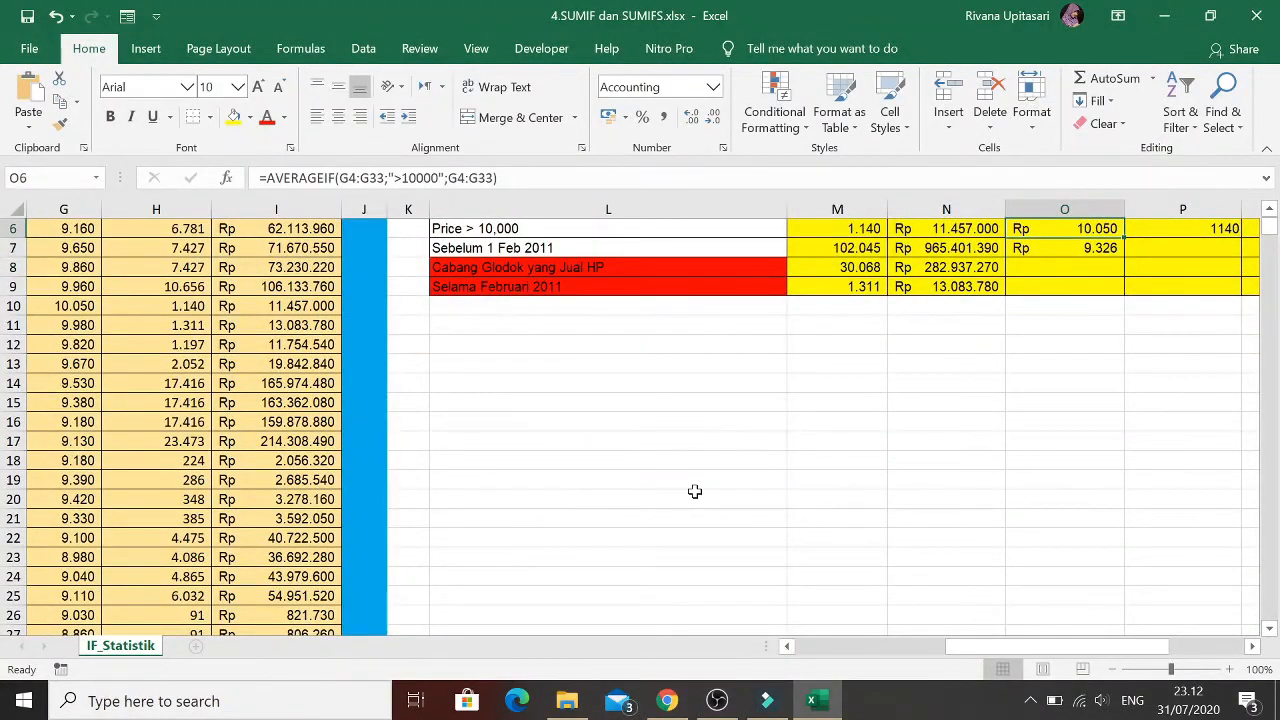
key("Down")
key("Down")
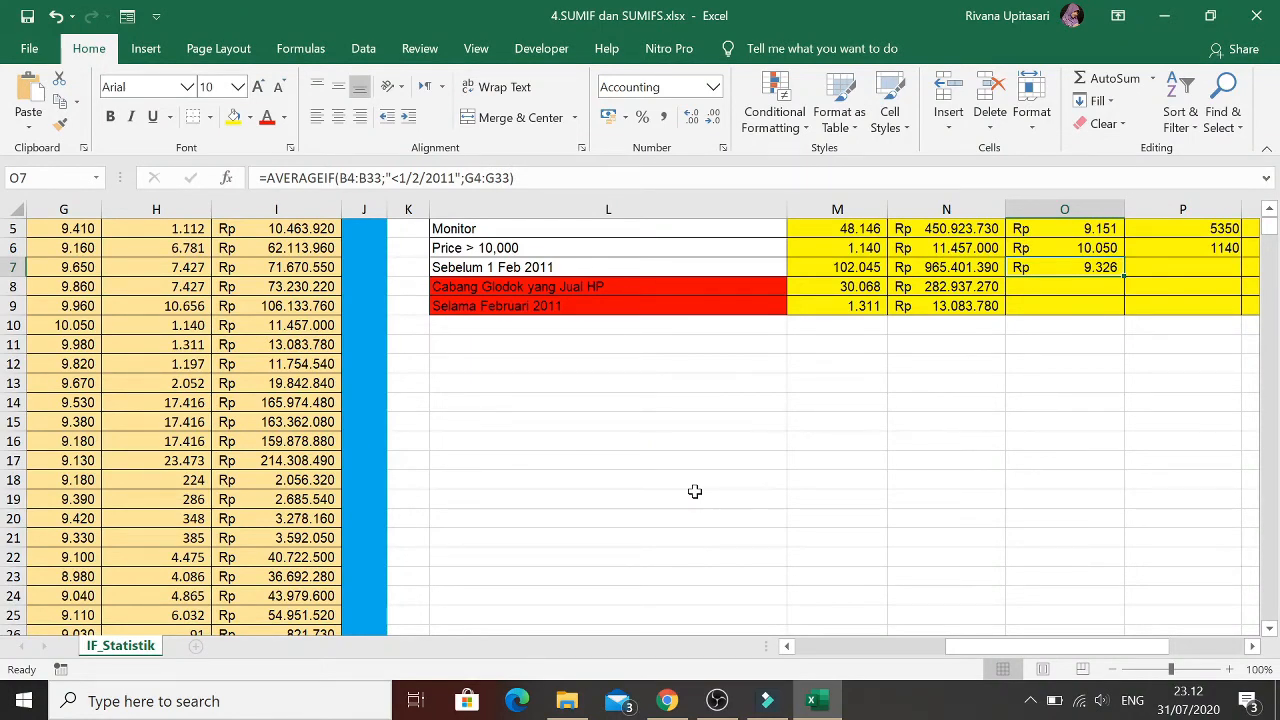
Begin an AVERAGEIF formula in P7, the average Quantity cell of the Sebelum 1 Feb 2011 item
key("Right")
key("Up")
key("Up")
key("Up")
key("Down")
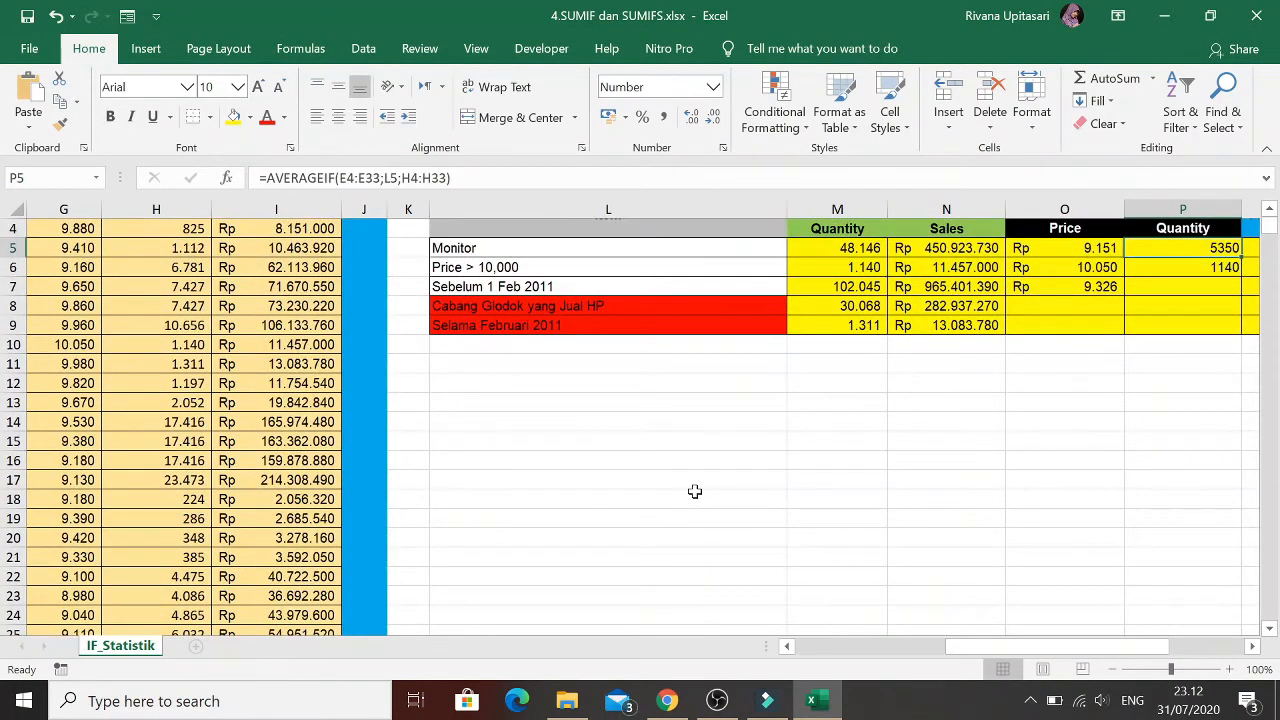
key("Down")
key("Down")
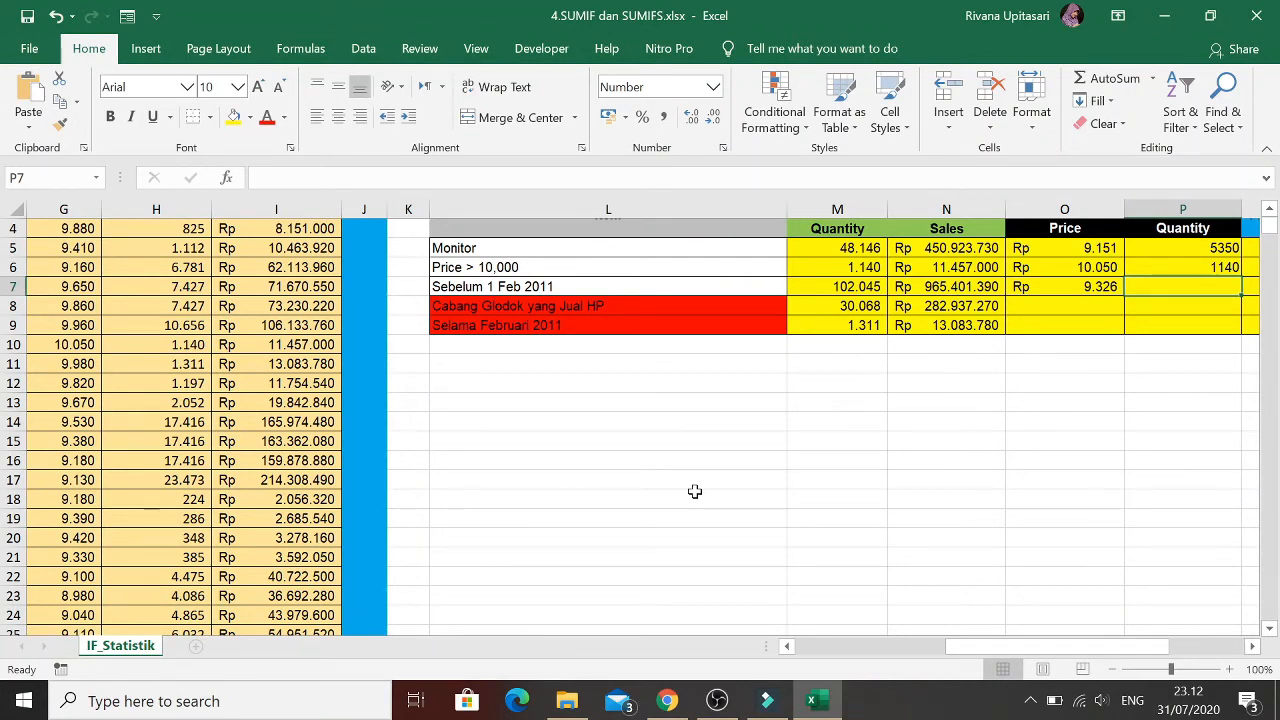
type("=averag")
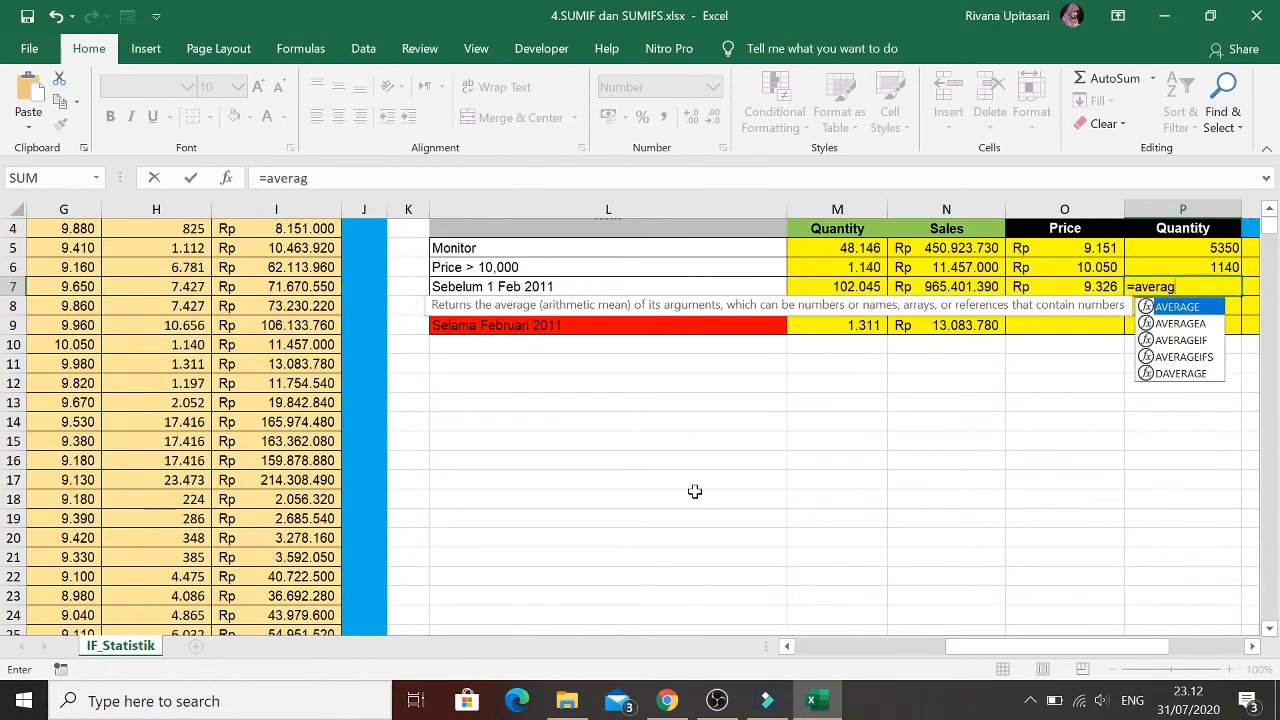
type("eif(")
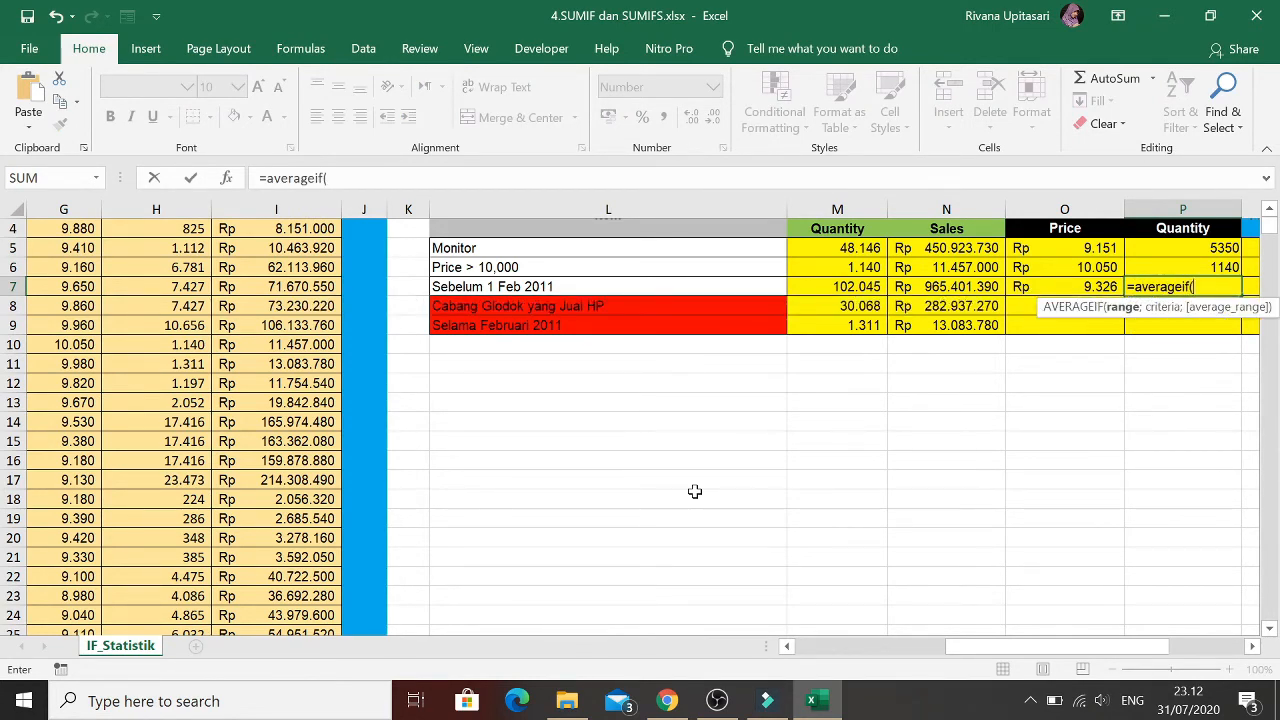
Set the criteria range of P7's AVERAGEIF formula to the Date Sales data B4:B33, with "<1/2/2011" as the criteria
key("Left")
key("Left")
key("Left")
key("Left")
key("Left")
key("Left")
key("Left")
key("Left")
key("Left")
key("Left")
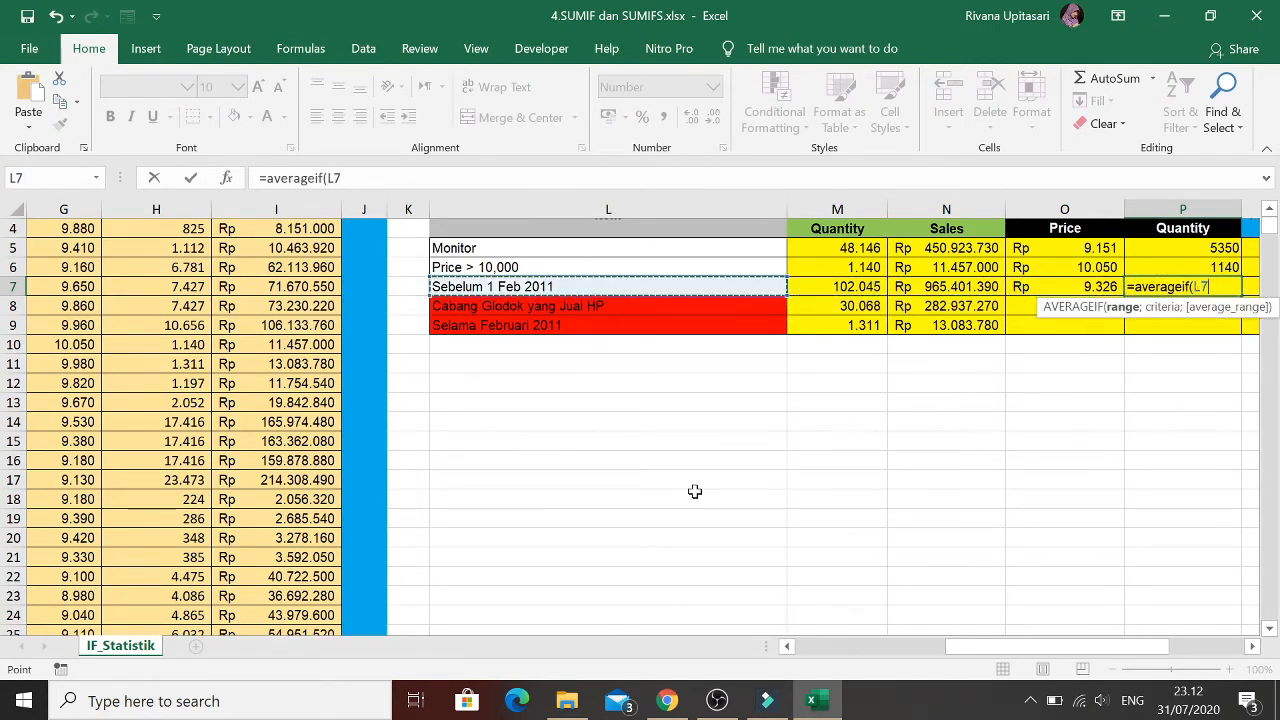
key("Left")
key("Left")
key("Left")
key("Left")
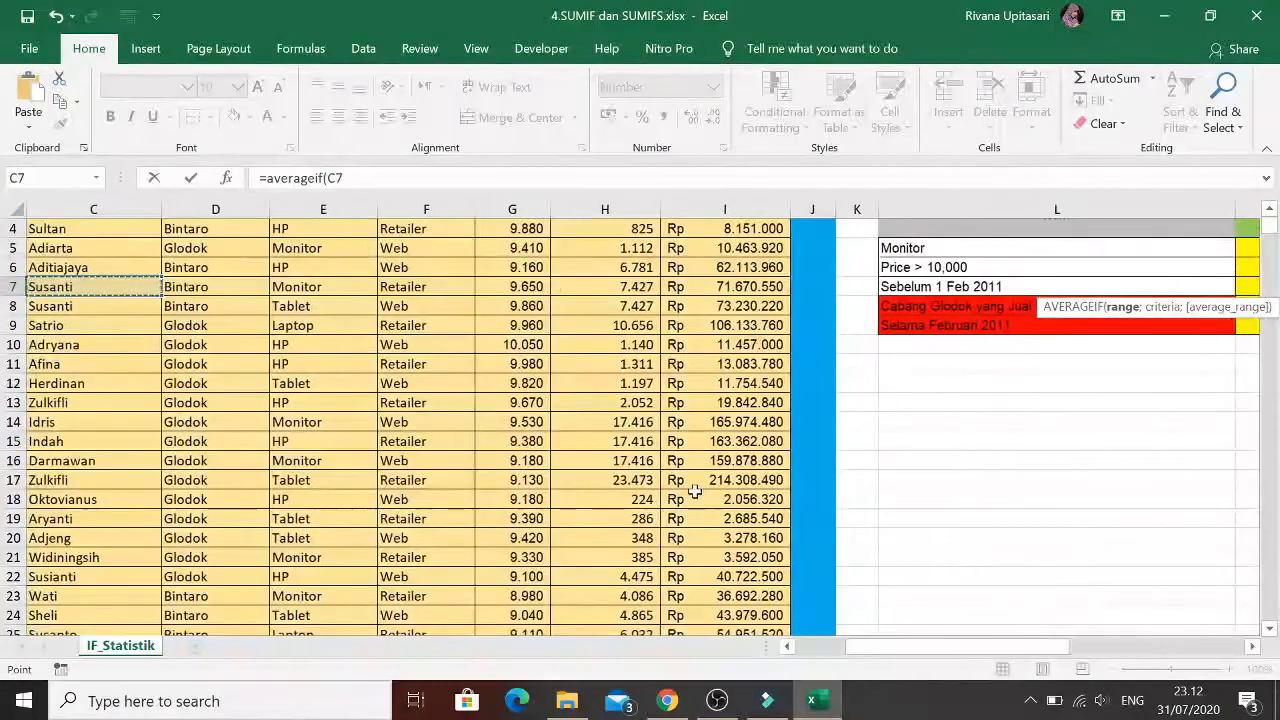
key("Up")
key("Up")
key("Up")
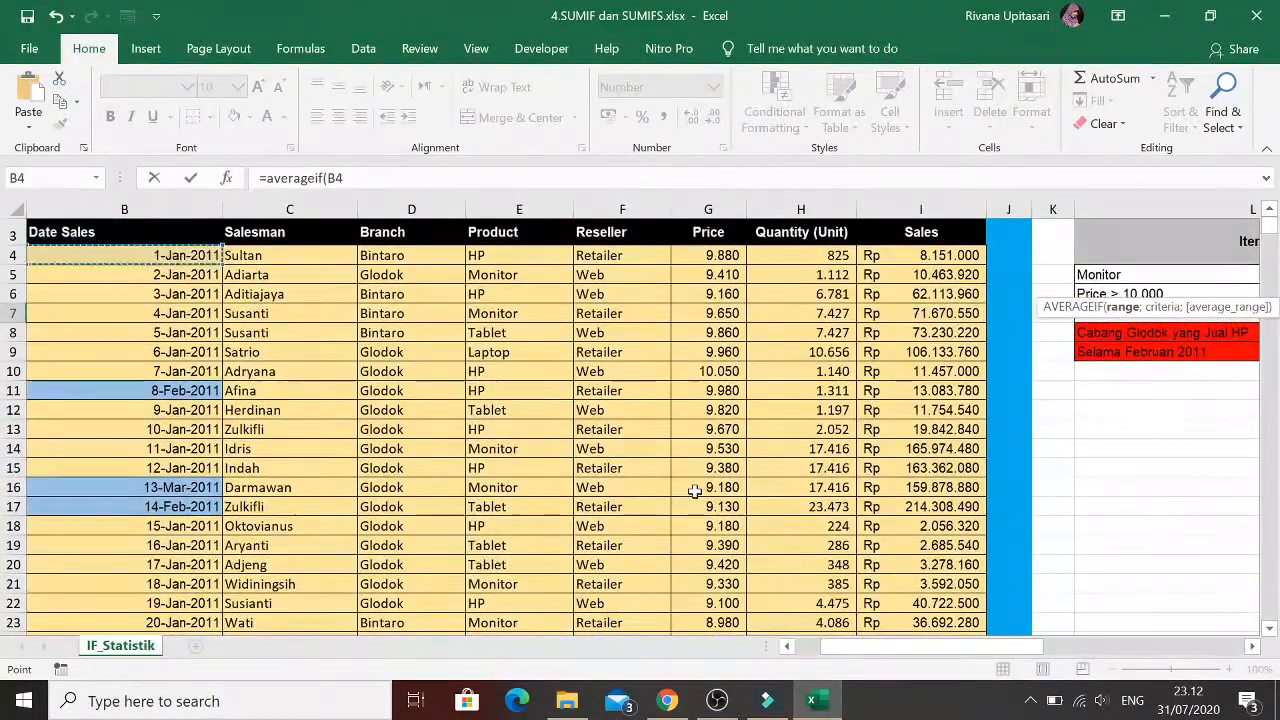
key("ctrl+shift+Down")
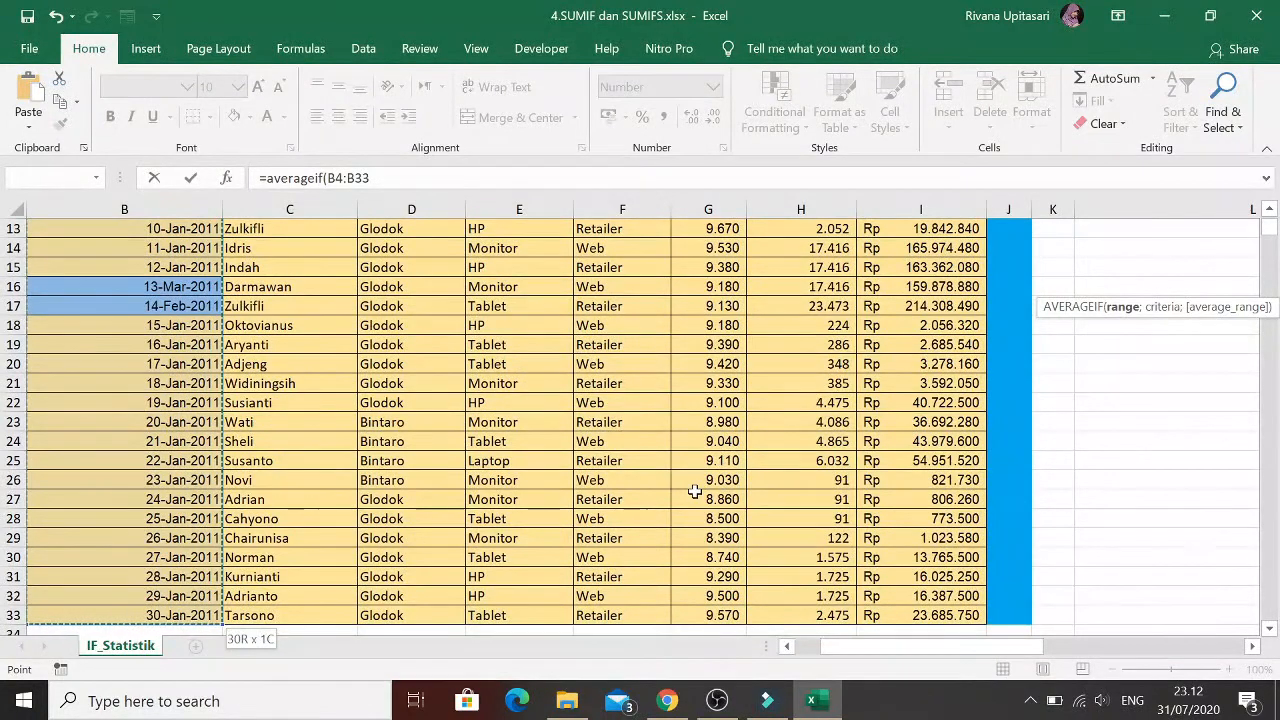
type(";\"<1/2/2011")
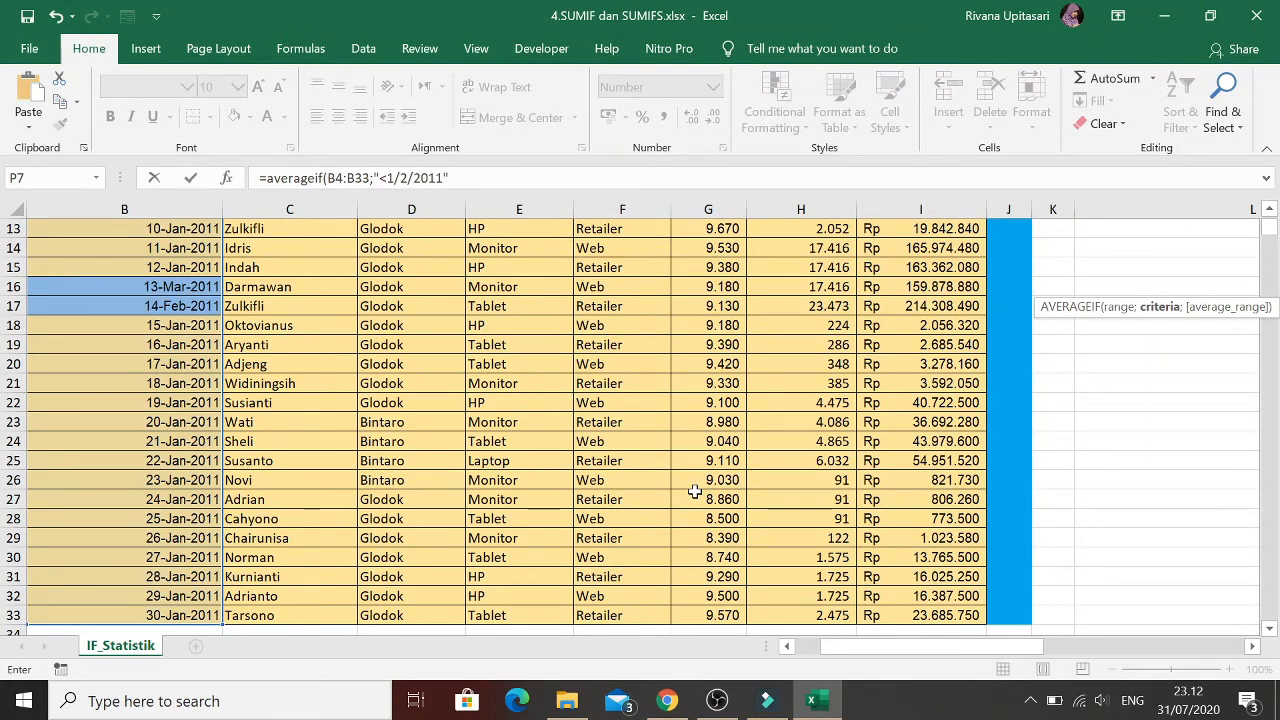
type(";")
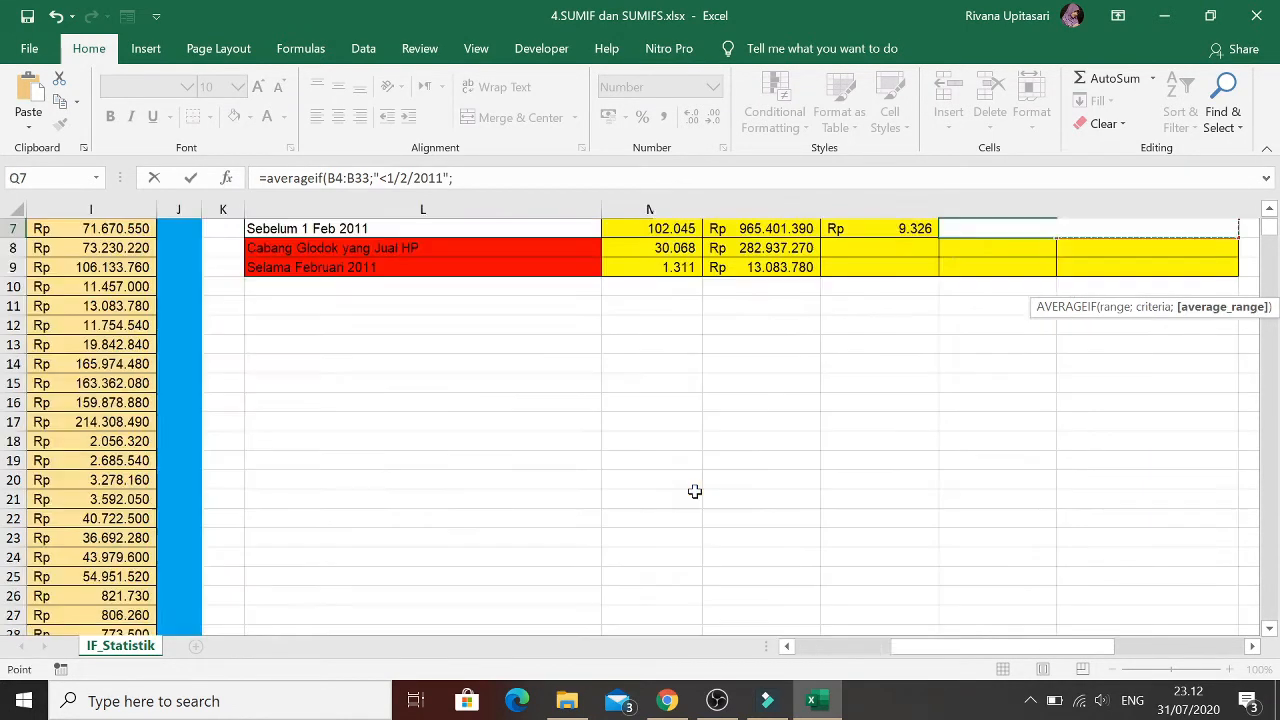
Set the average range of P7's AVERAGEIF formula to the Quantity (Unit) data H4:H33 and complete the formula
key("Right")
key("Up")
key("Up")
scroll(695, 491, "up", 1)
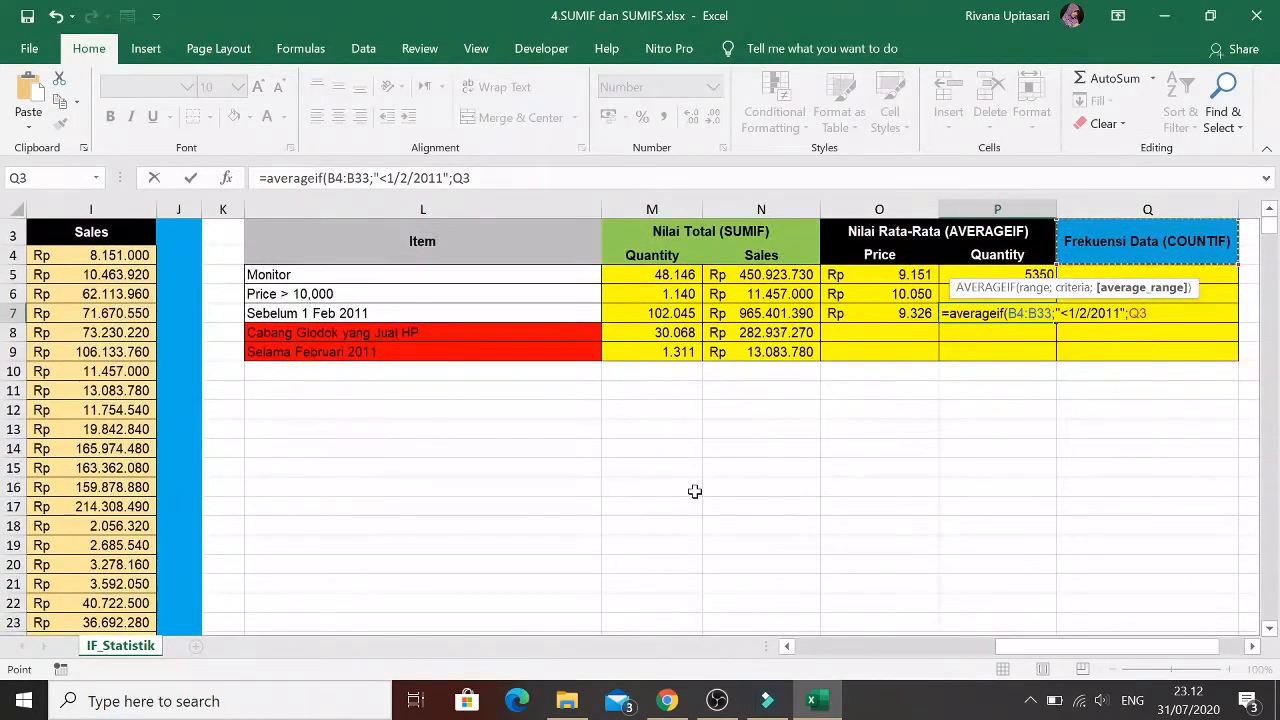
key("Down")
key("Down")
key("Left")
key("Left")
key("Left")
key("Left")
key("Left")
key("Left")
key("Left")
key("Left")
key("Left")
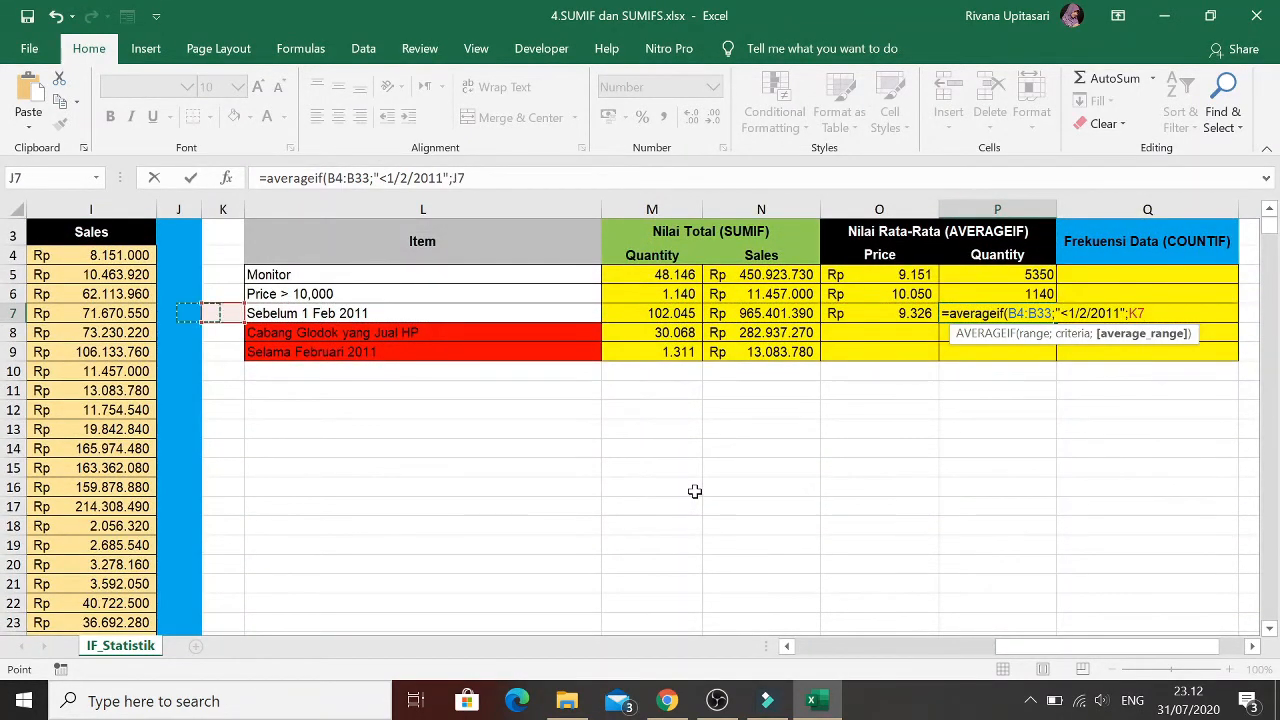
key("Up")
key("Up")
key("Up")
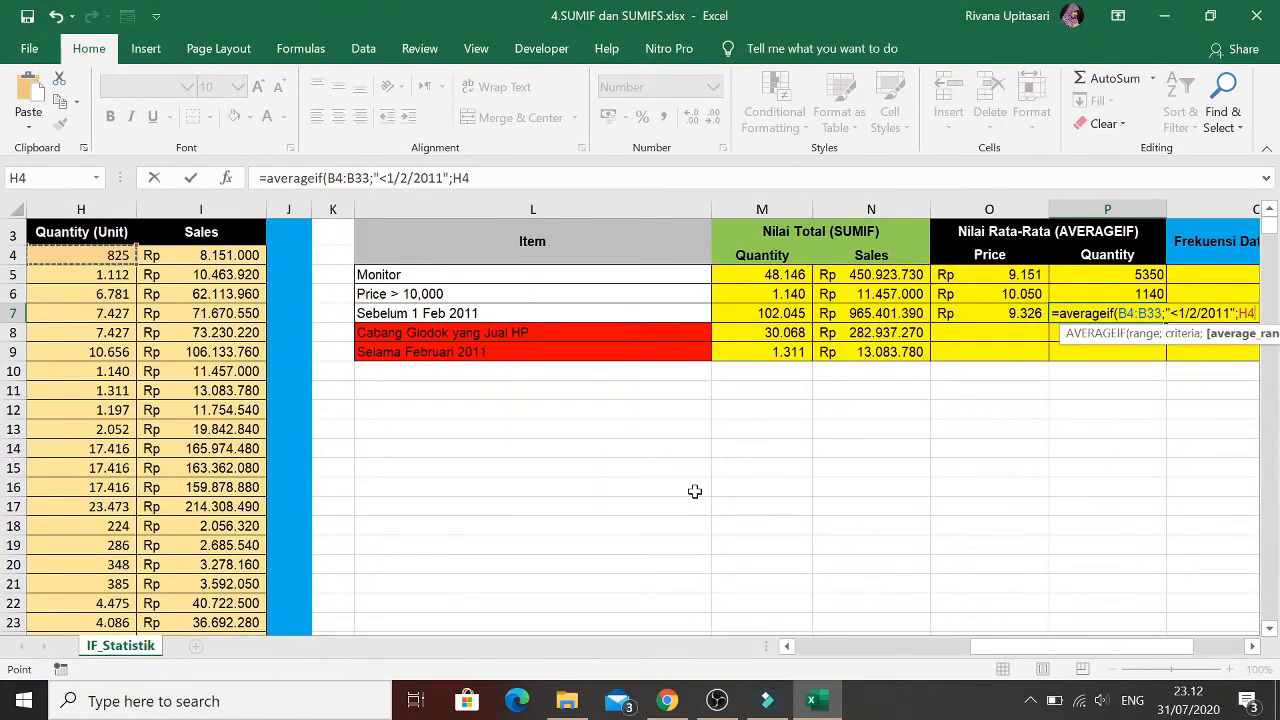
key("ctrl+shift+Down")
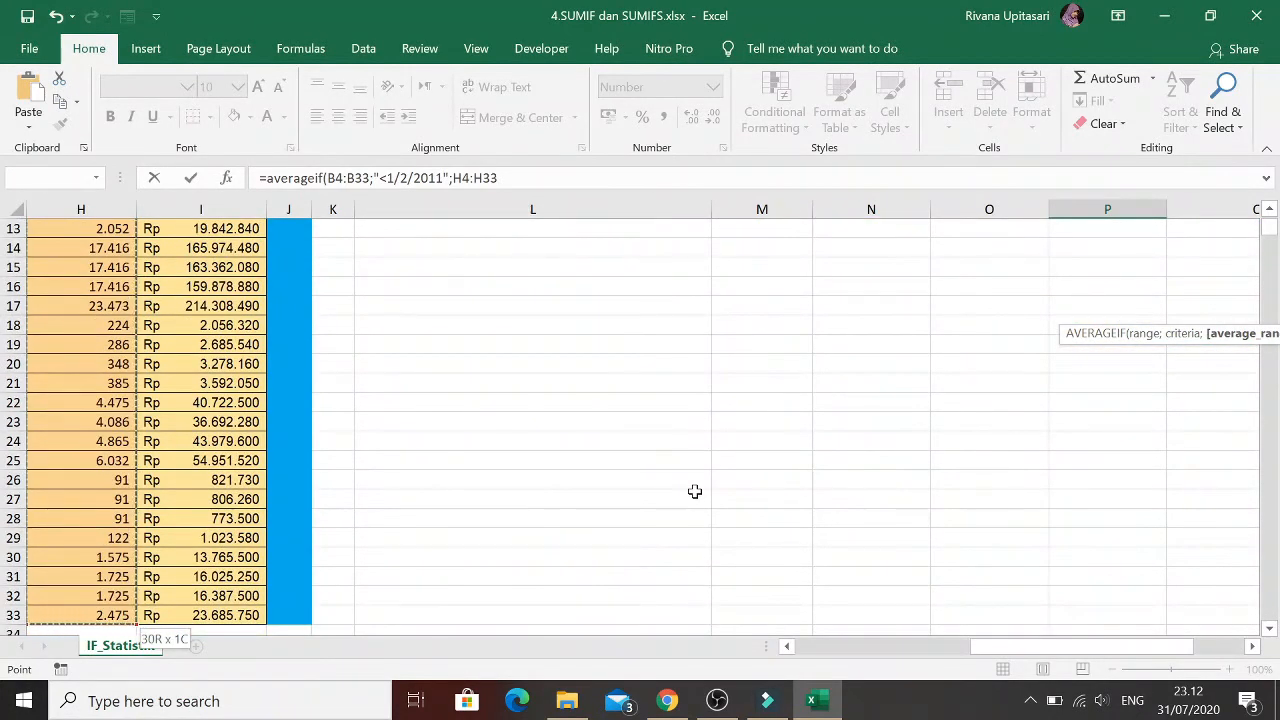
key("Return")
Begin an AVERAGEIFS formula in O8, the average Price cell of the Cabang Glodok yang Jual HP item
key("Up")
key("Up")
key("Up")
key("Up")
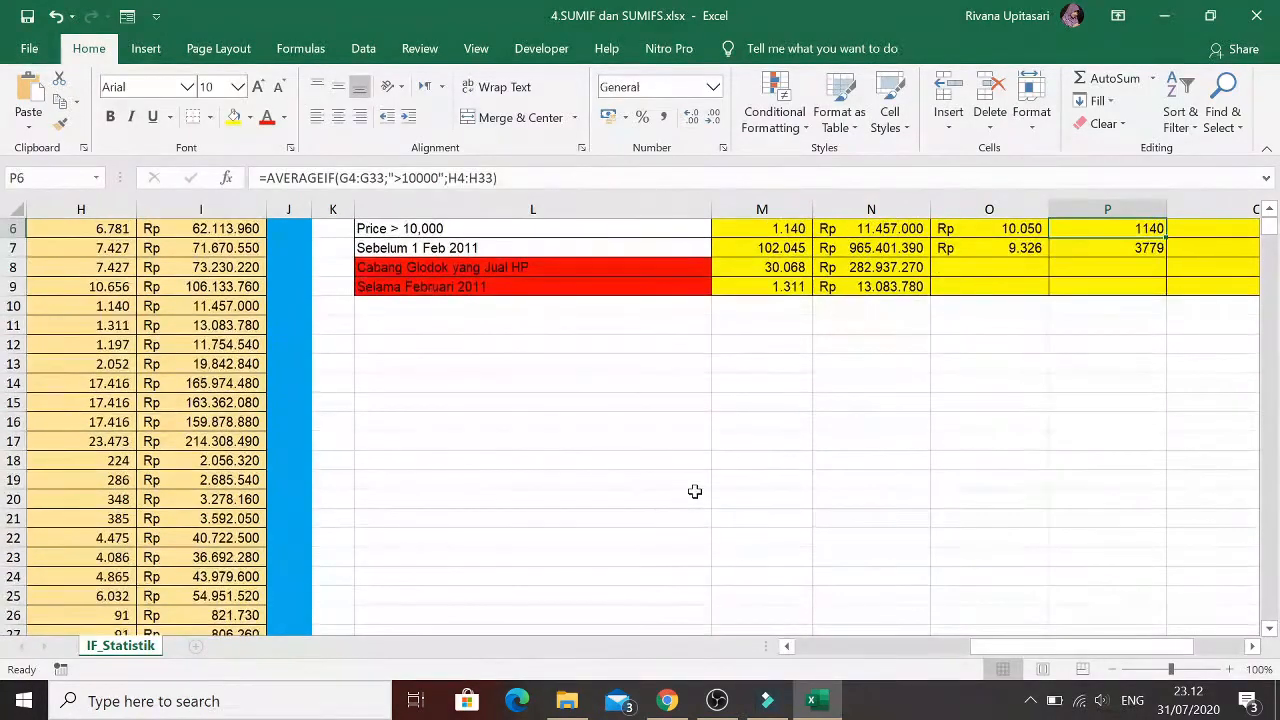
key("Down")
key("Down")
key("Down")
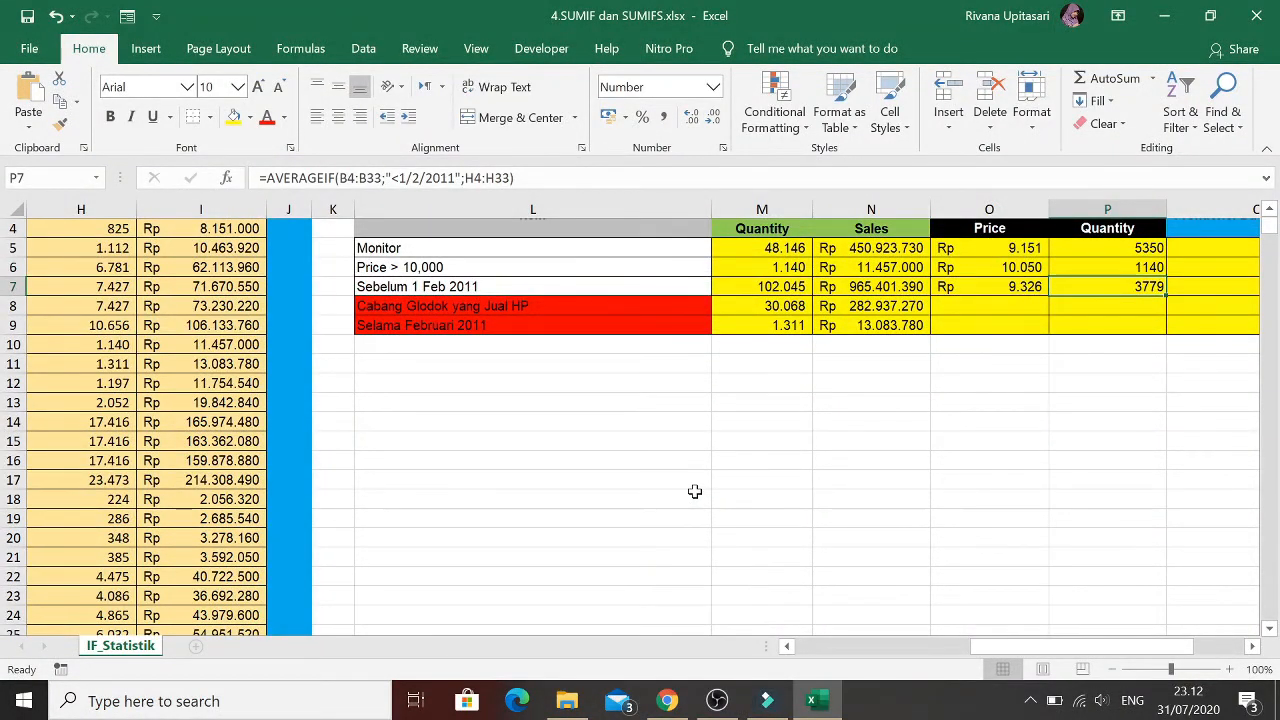
key("Down")
key("Left")
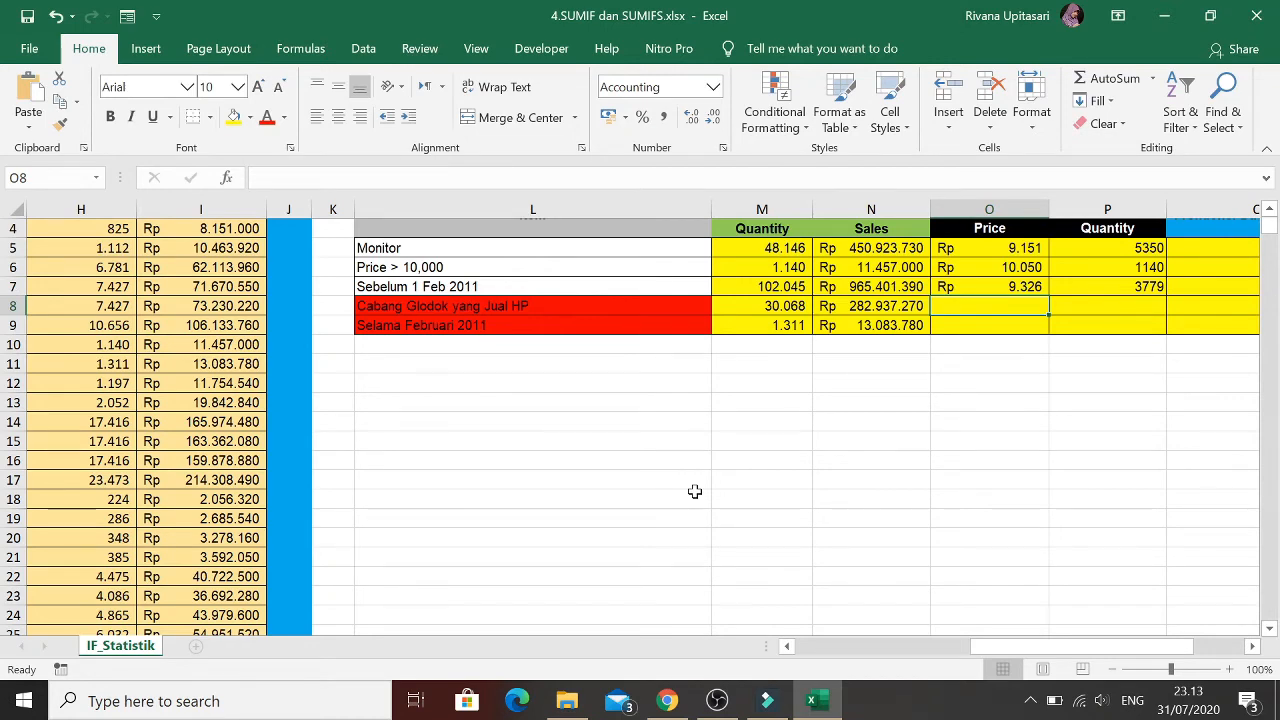
scroll(695, 492, "up", 1)
type("=")
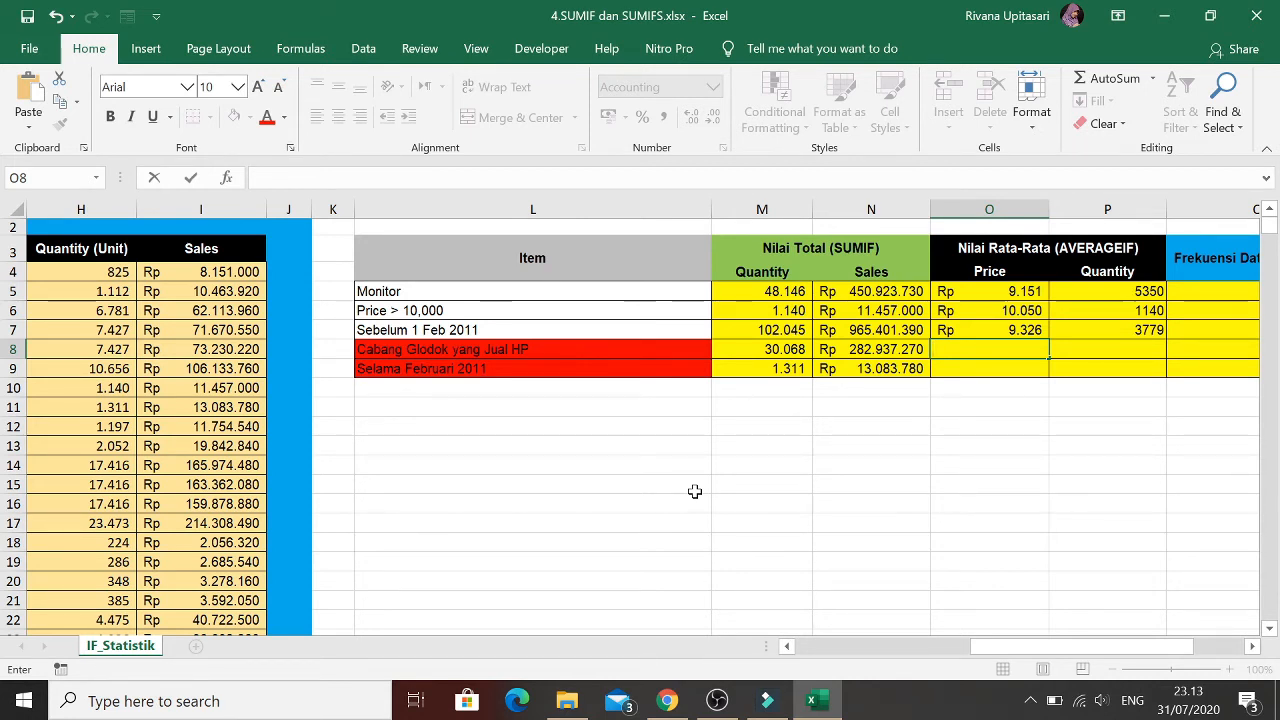
type("=a")
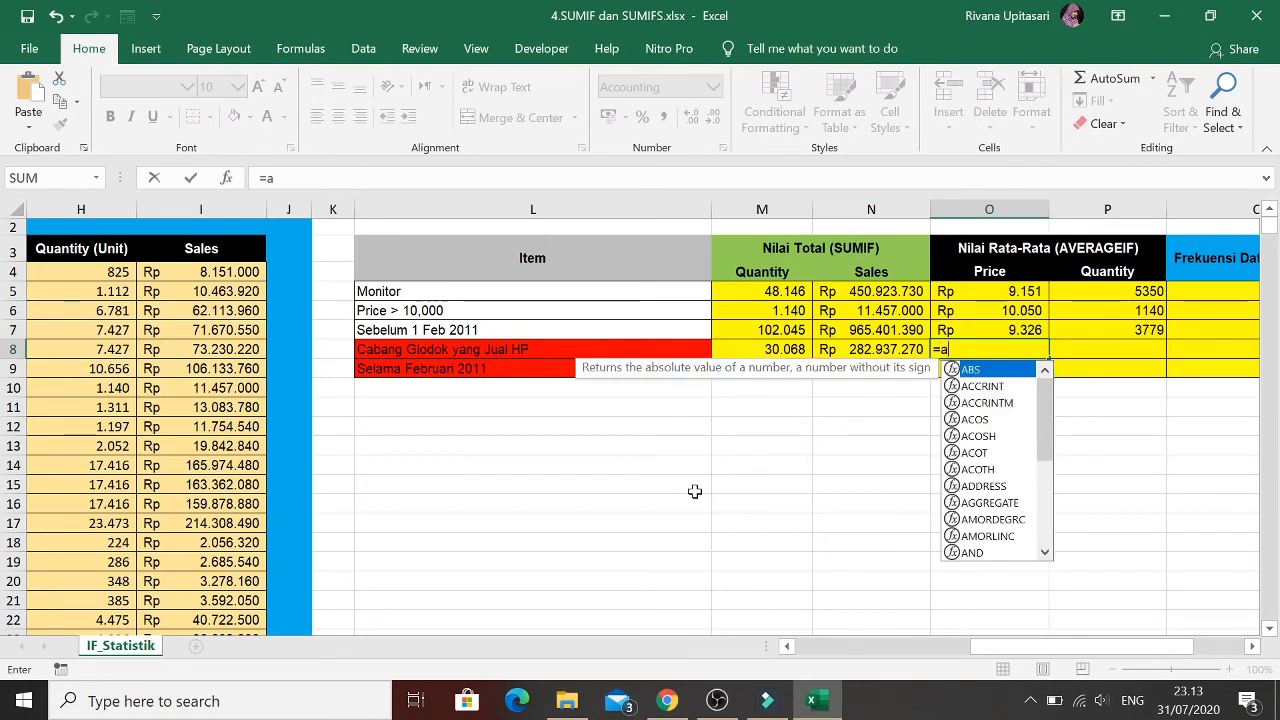
type("verageifs(")
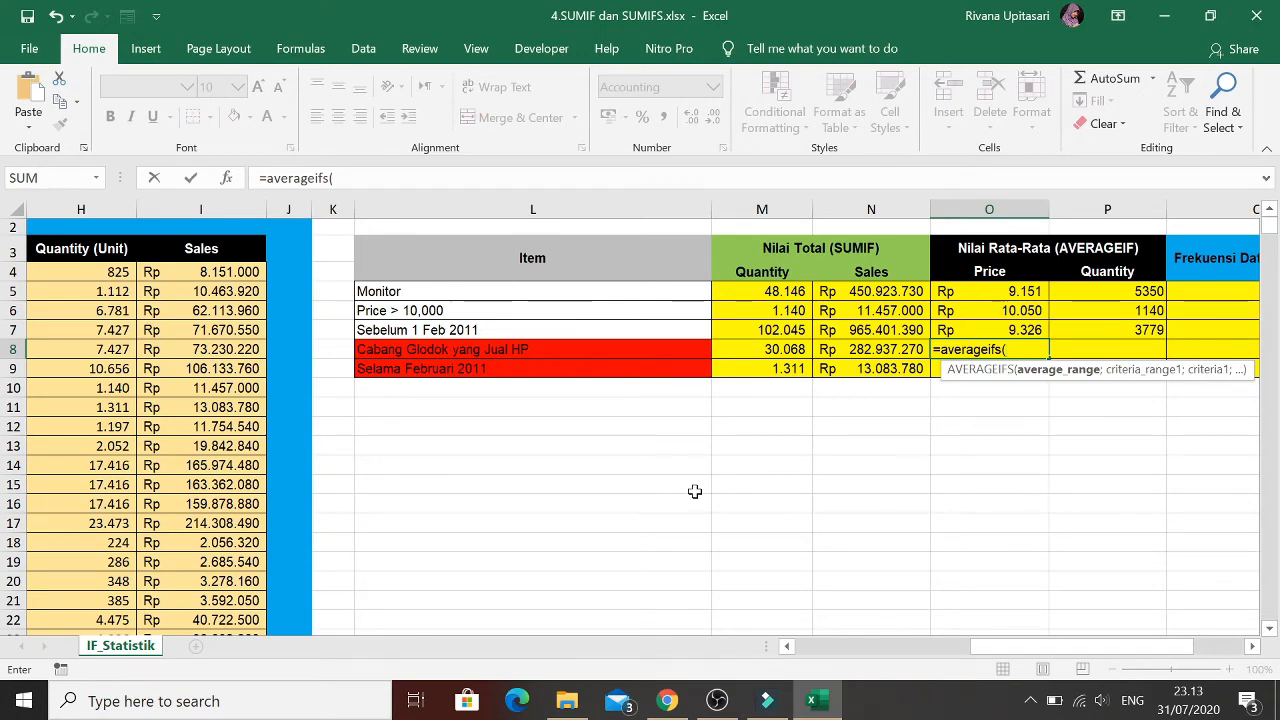
Set the average range of O8's AVERAGEIFS formula to the Price data G4:G33
key("Left")
key("Left")
key("Left")
key("Left")
key("Left")
key("Left")
key("Left")
key("Left")
key("Left")
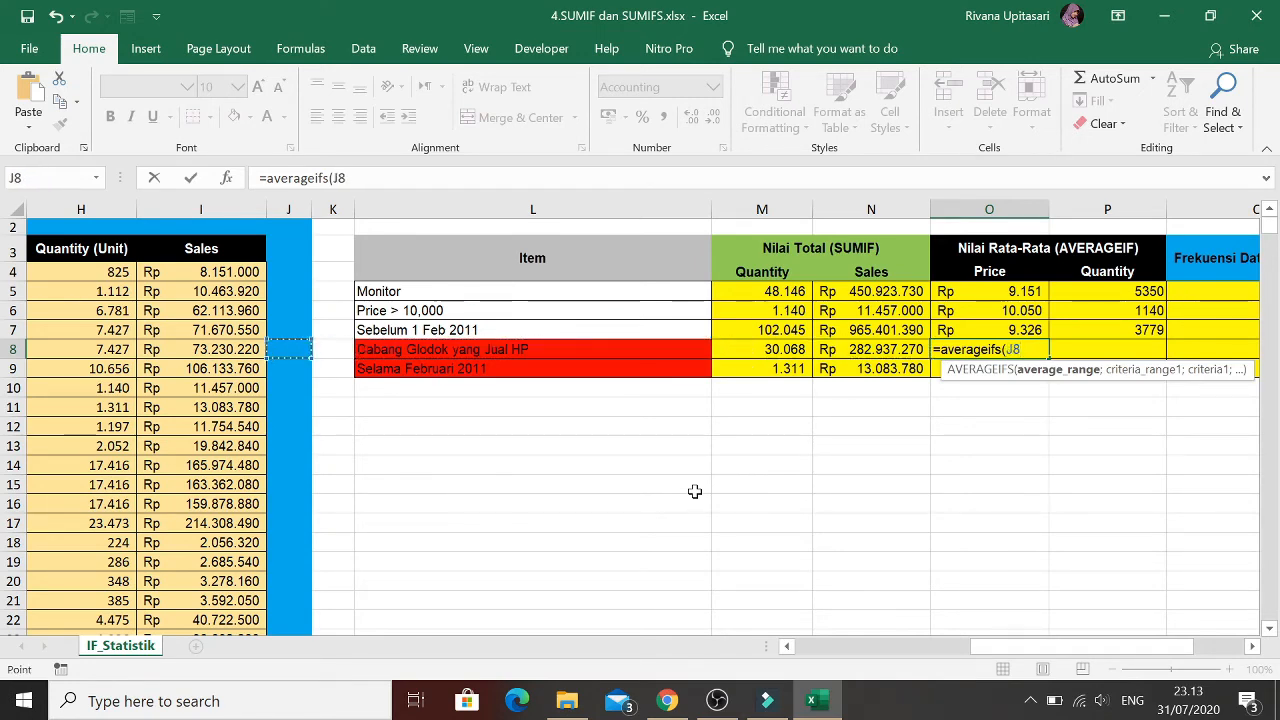
key("Right")
key("Up")
key("Up")
key("Up")
key("Up")
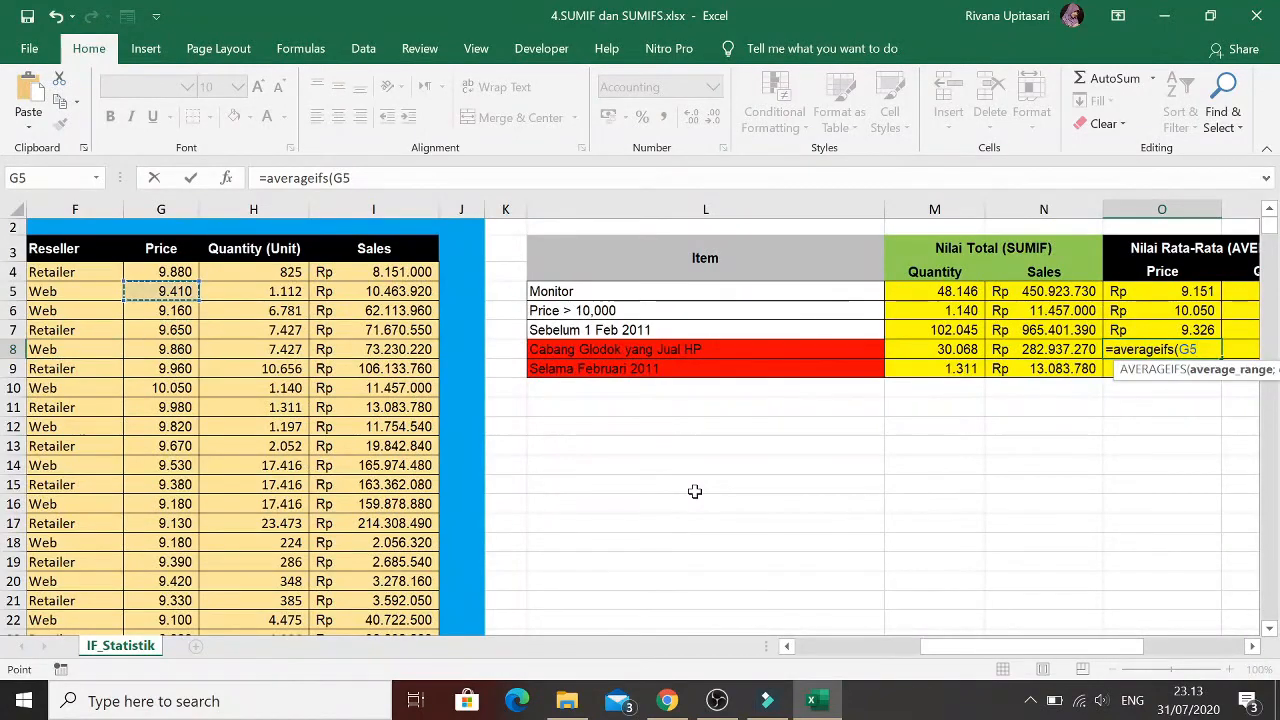
key("ctrl+shift+Down")
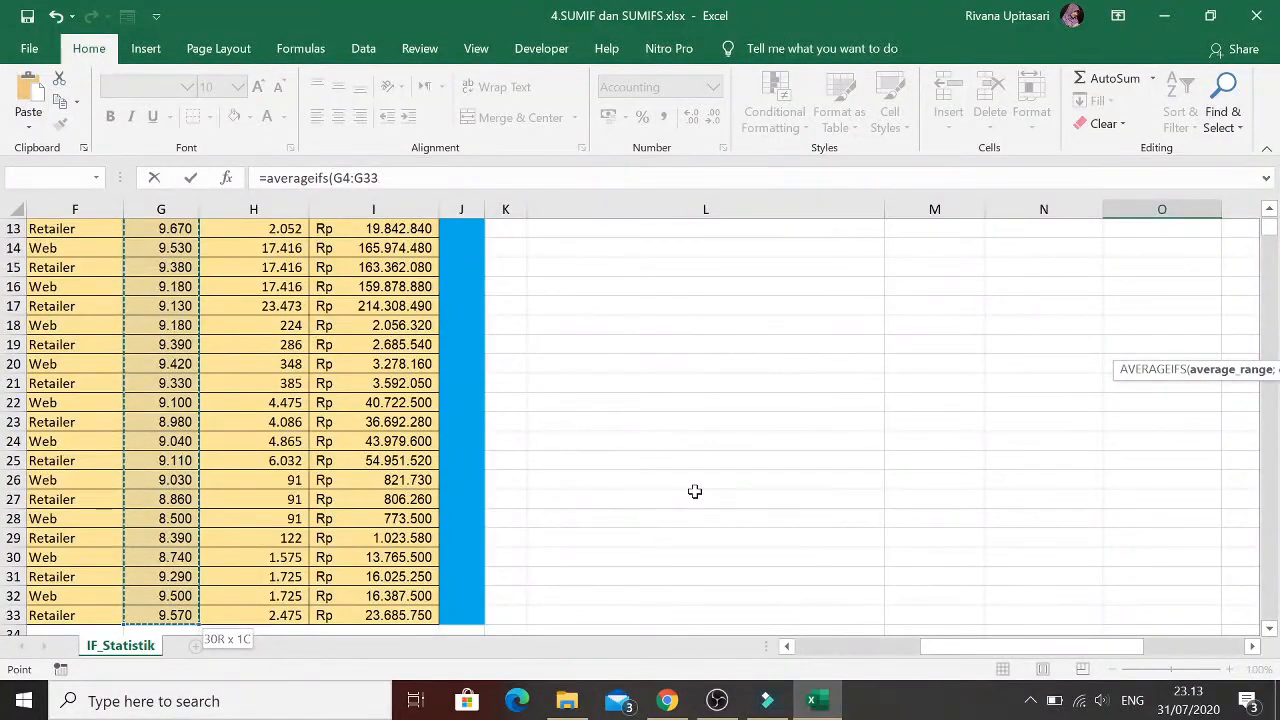
type(";")
Set the first criteria range of O8's AVERAGEIFS formula to the Branch data D4:D33, with "Glodok" as the criteria
key("Up")
key("Up")
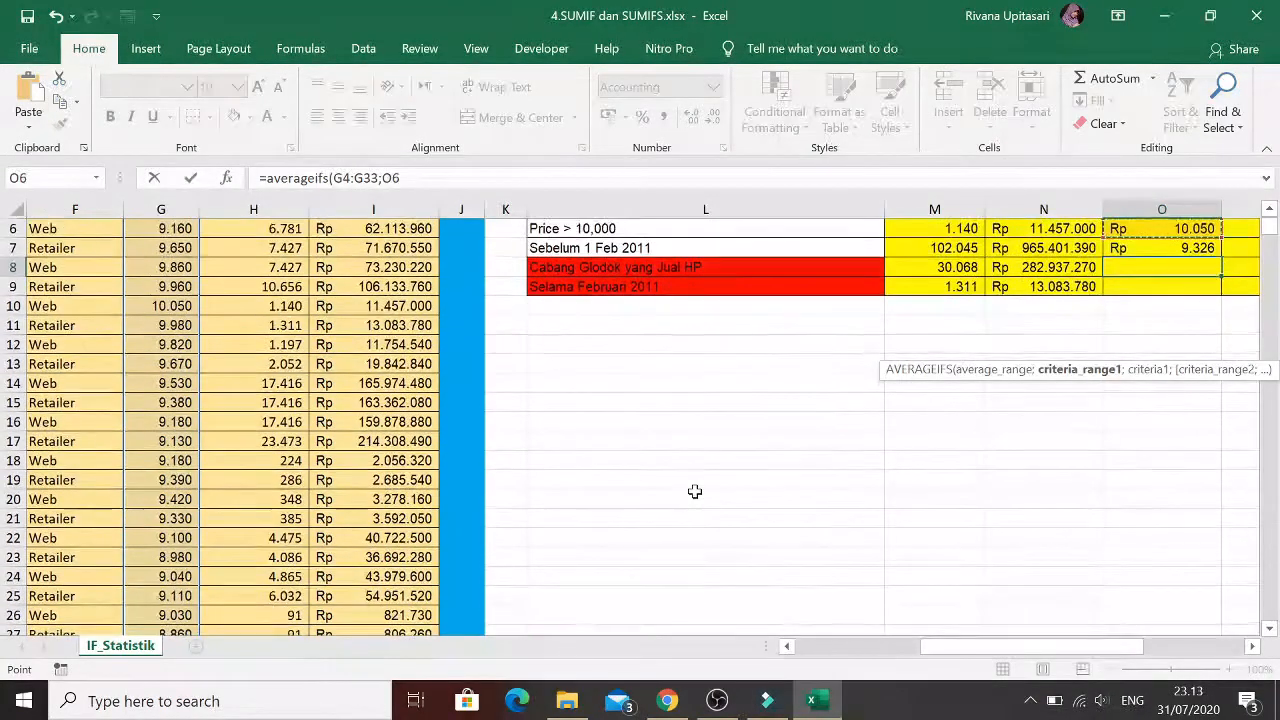
key("Down")
key("Left")
key("Left")
key("Left")
key("Left")
key("Left")
key("Left")
key("Left")
key("Left")
key("Left")
key("Left")
key("Left")
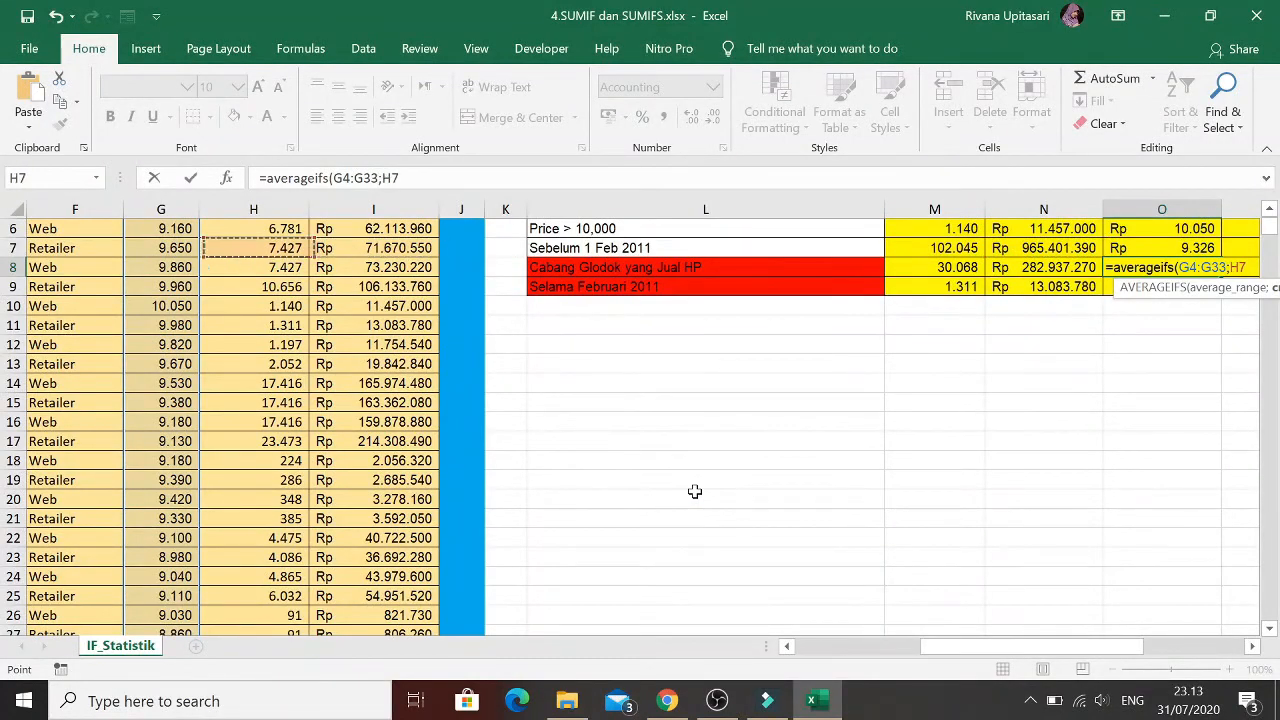
key("Up")
key("Up")
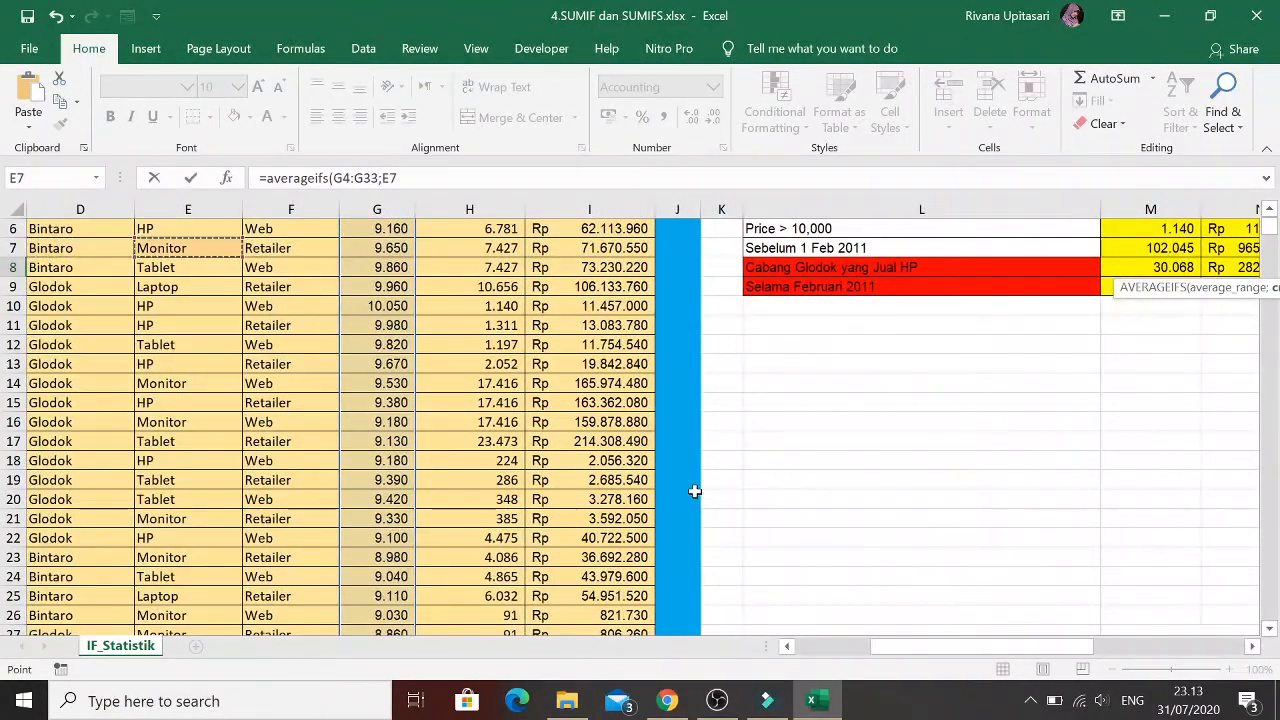
key("Up")
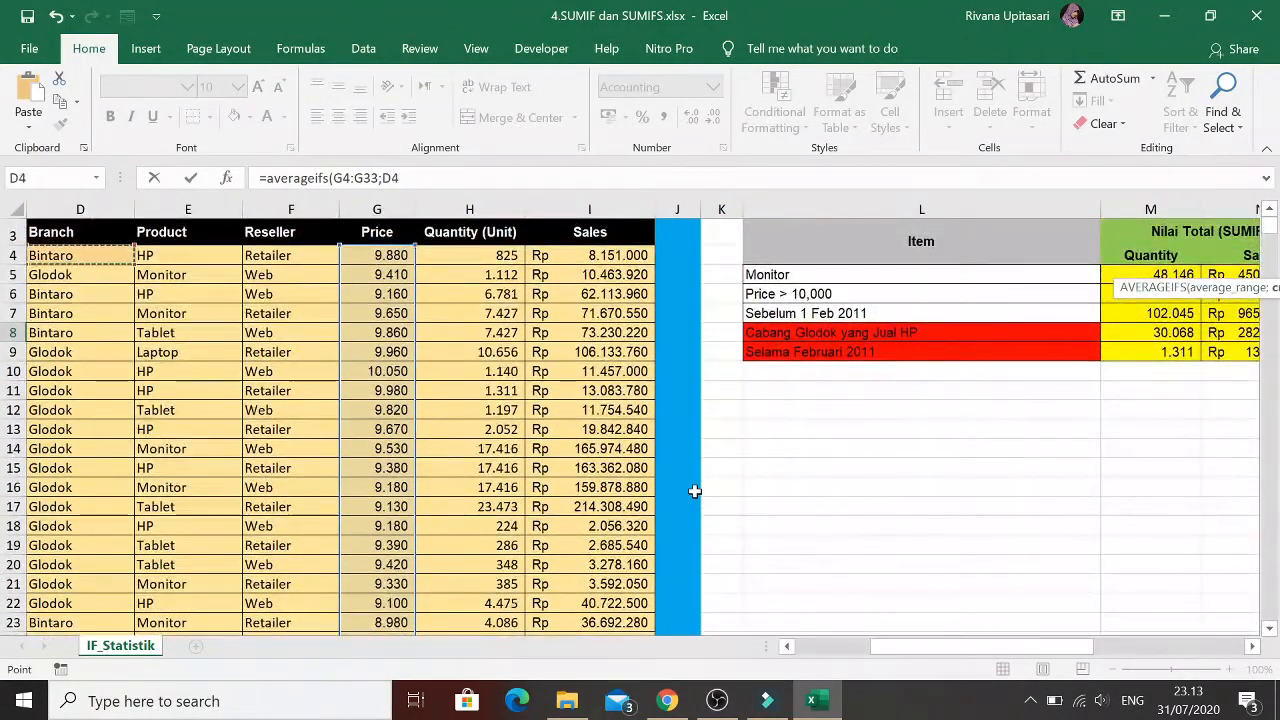
key("ctrl+shift+Down")
type(";\"Glodo")
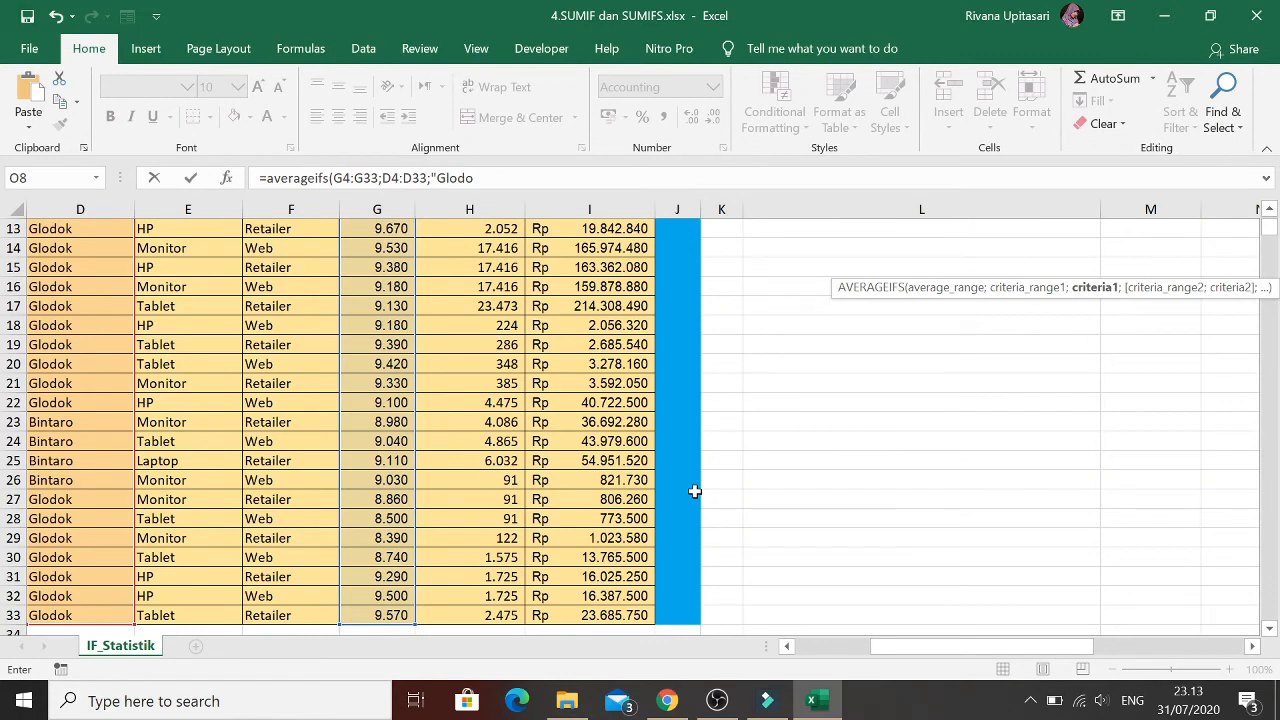
type("k\";")
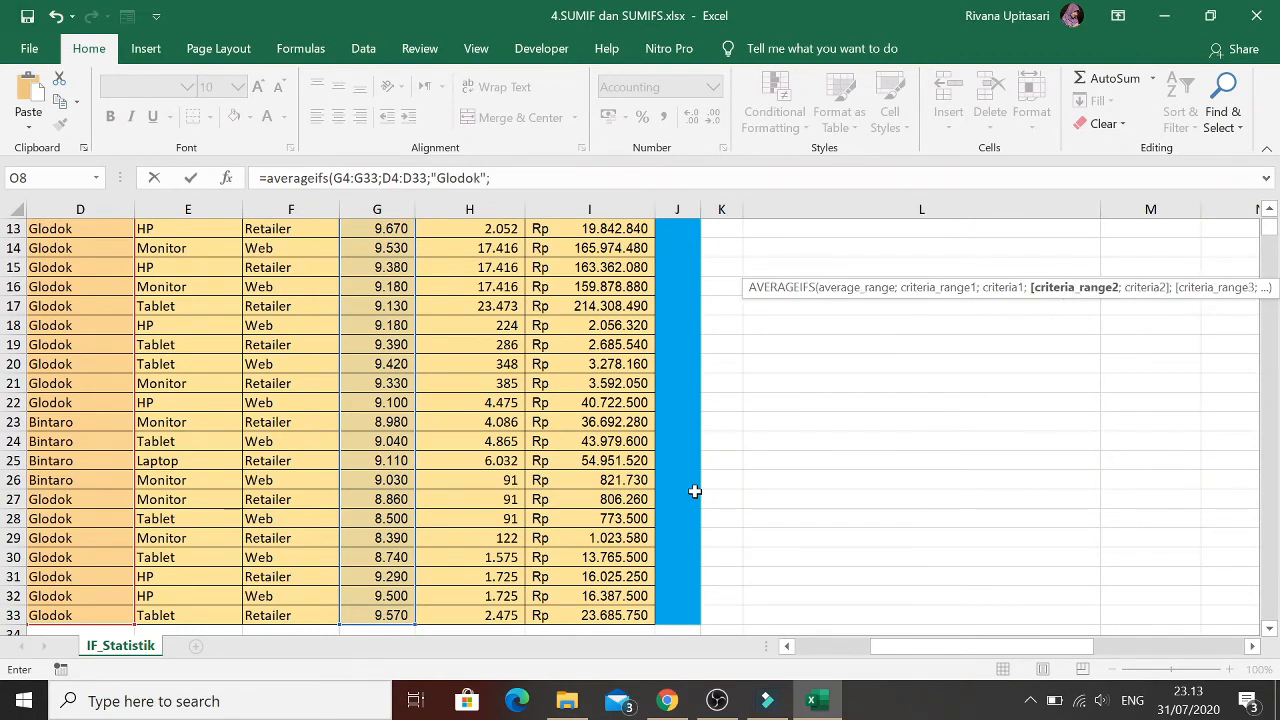
Add the Product data E4:E33 with criteria "HP" as O8's second condition and complete the AVERAGEIFS formula
key("Left")
key("Left")
key("Left")
key("Left")
key("Left")
key("Left")
key("Left")
key("Left")
key("Left")
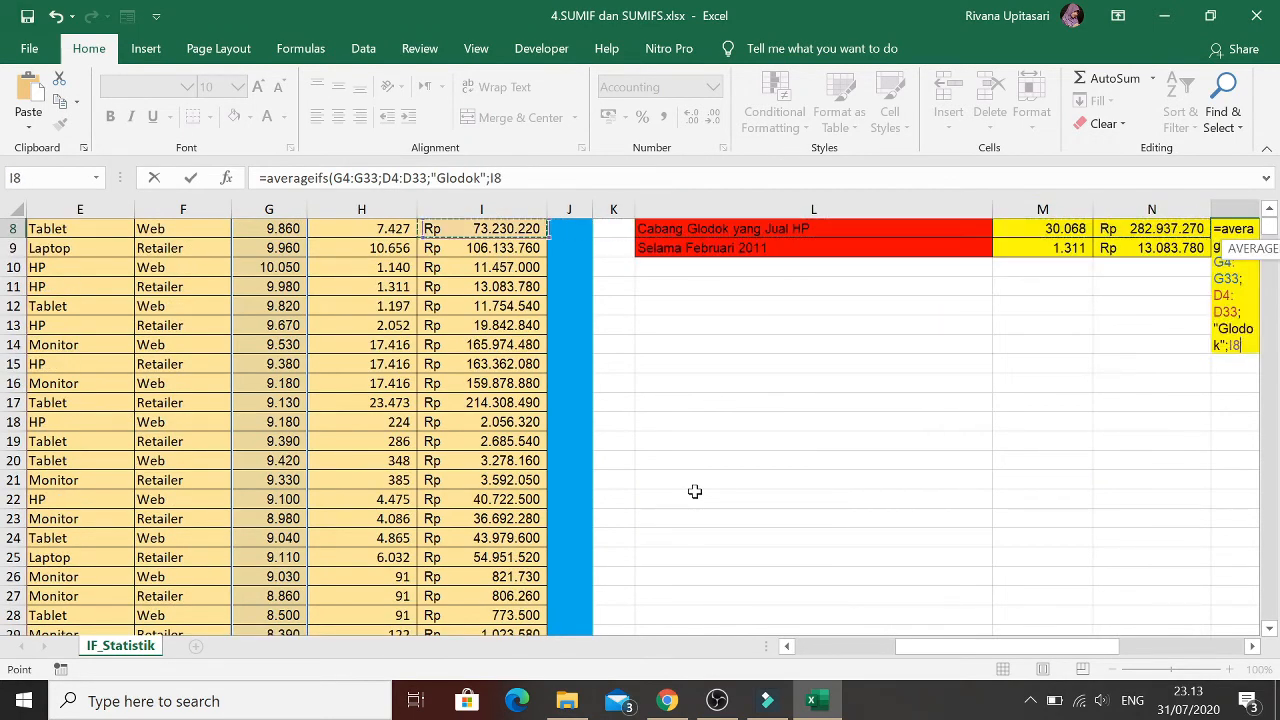
key("Left")
key("Left")
key("Right")
key("Up")
key("Up")
key("Up")
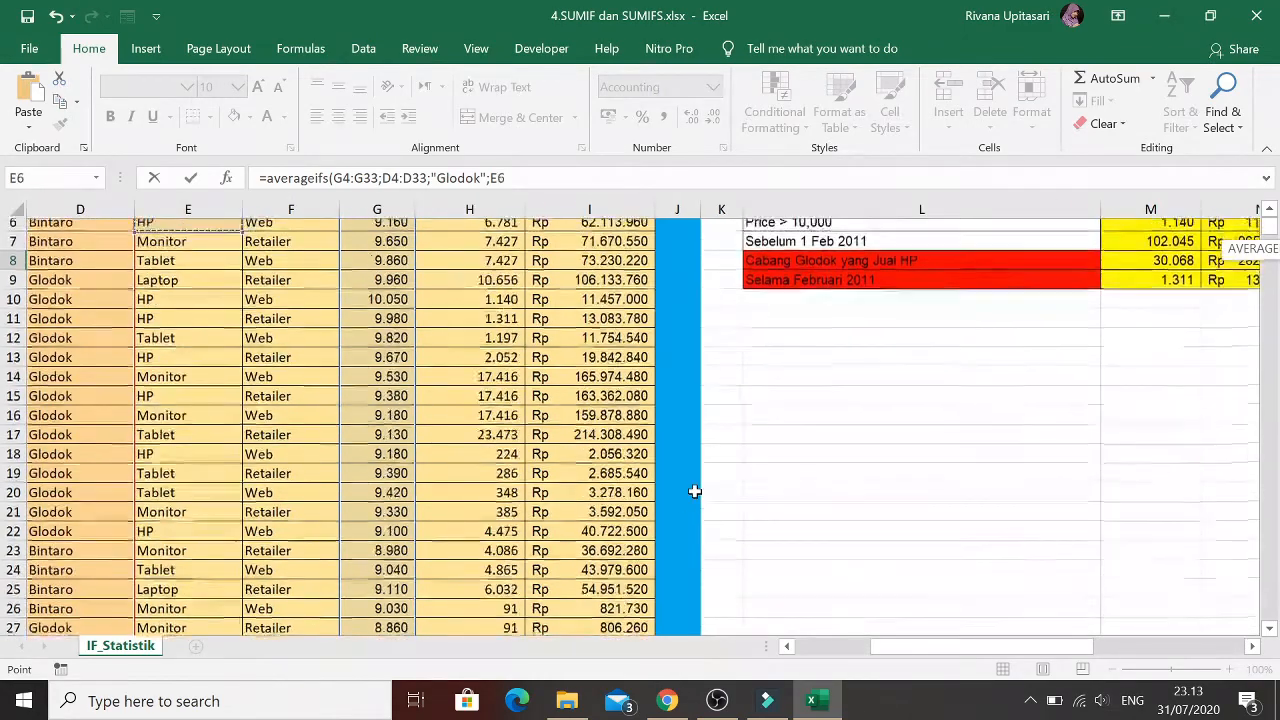
key("Up")
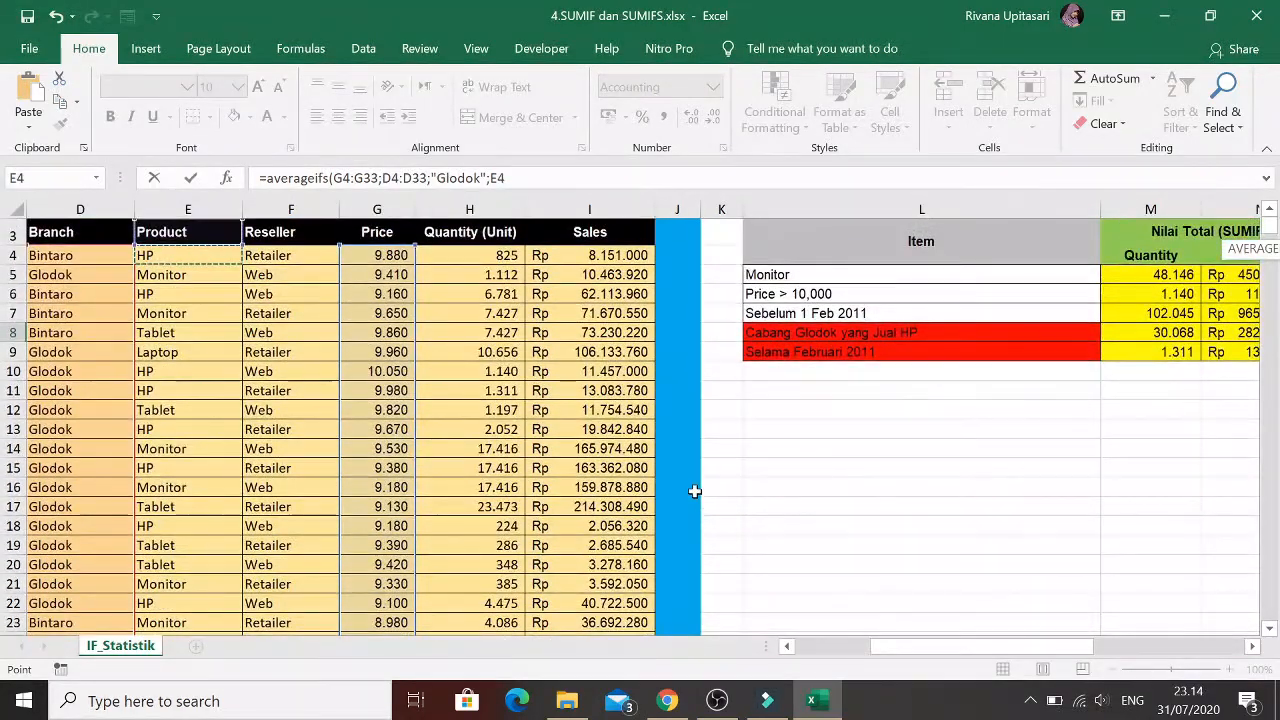
key("ctrl+shift+Down")
type(";\"")
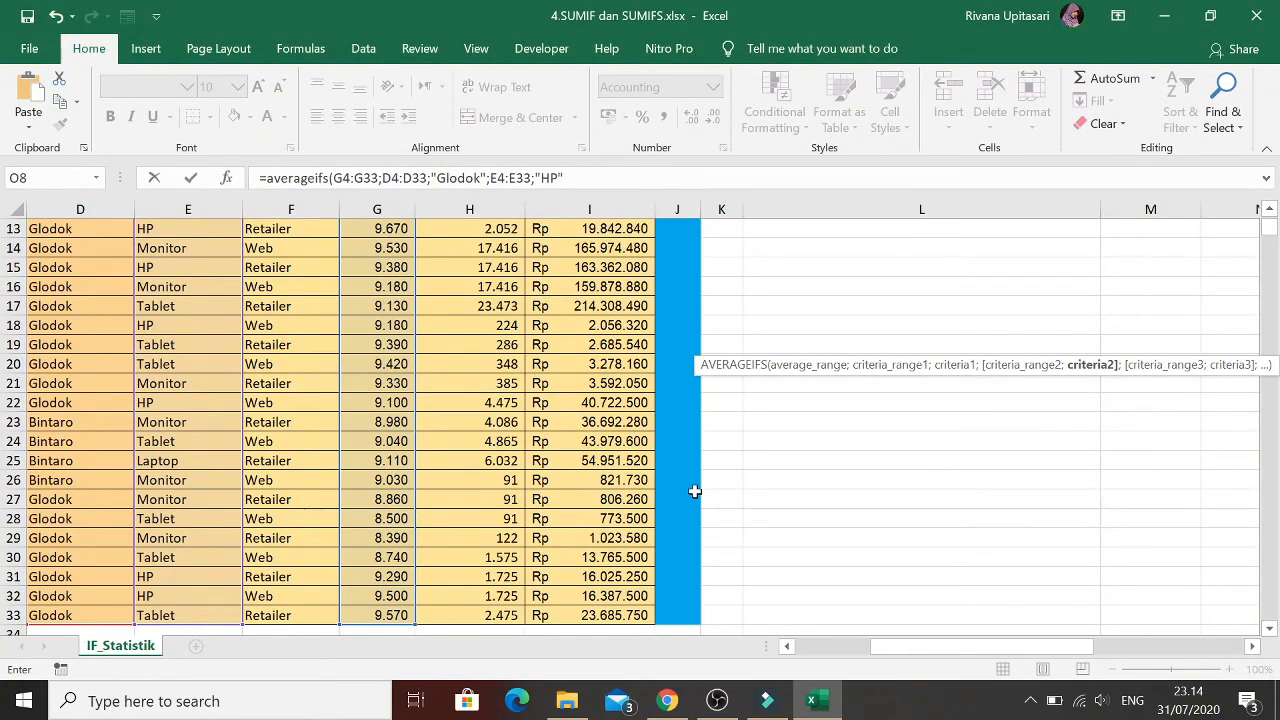
type("HP\"")
key("Return")
key("Up")
scroll(694, 491, "up", 1)
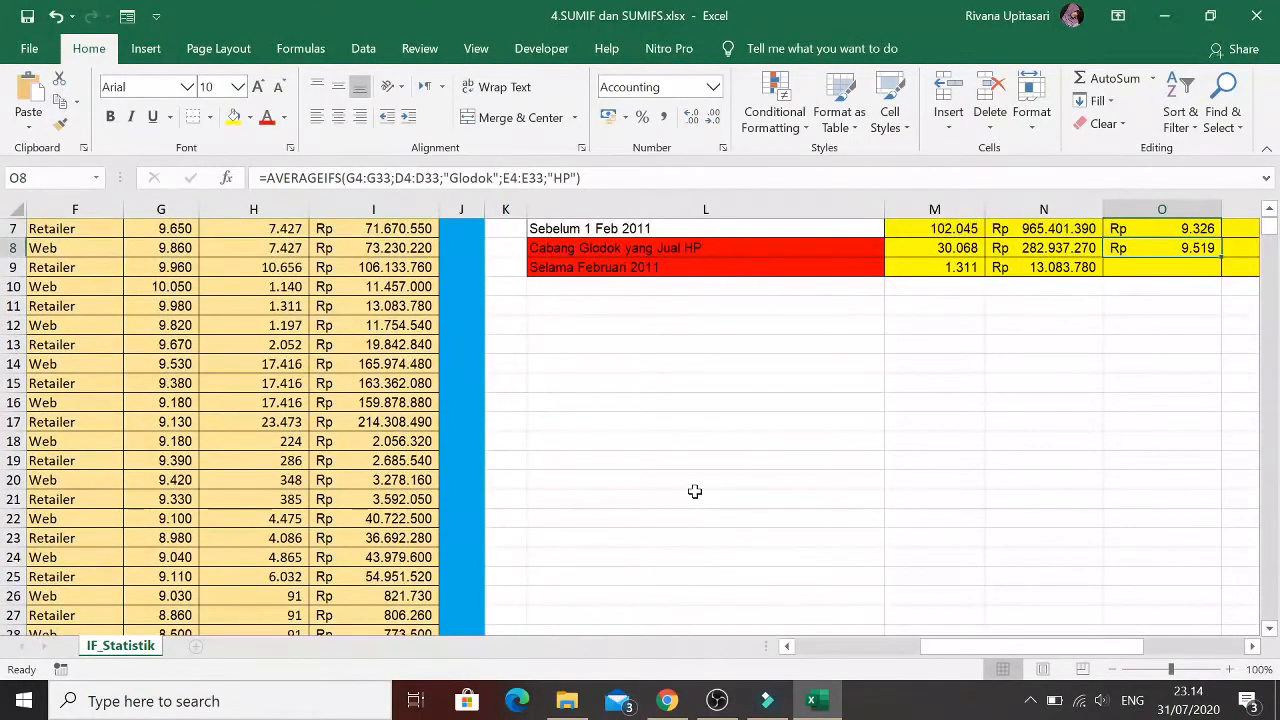
Review the average Price formulas in column O of the summary table, ending on O8
key("Right")
key("Right")
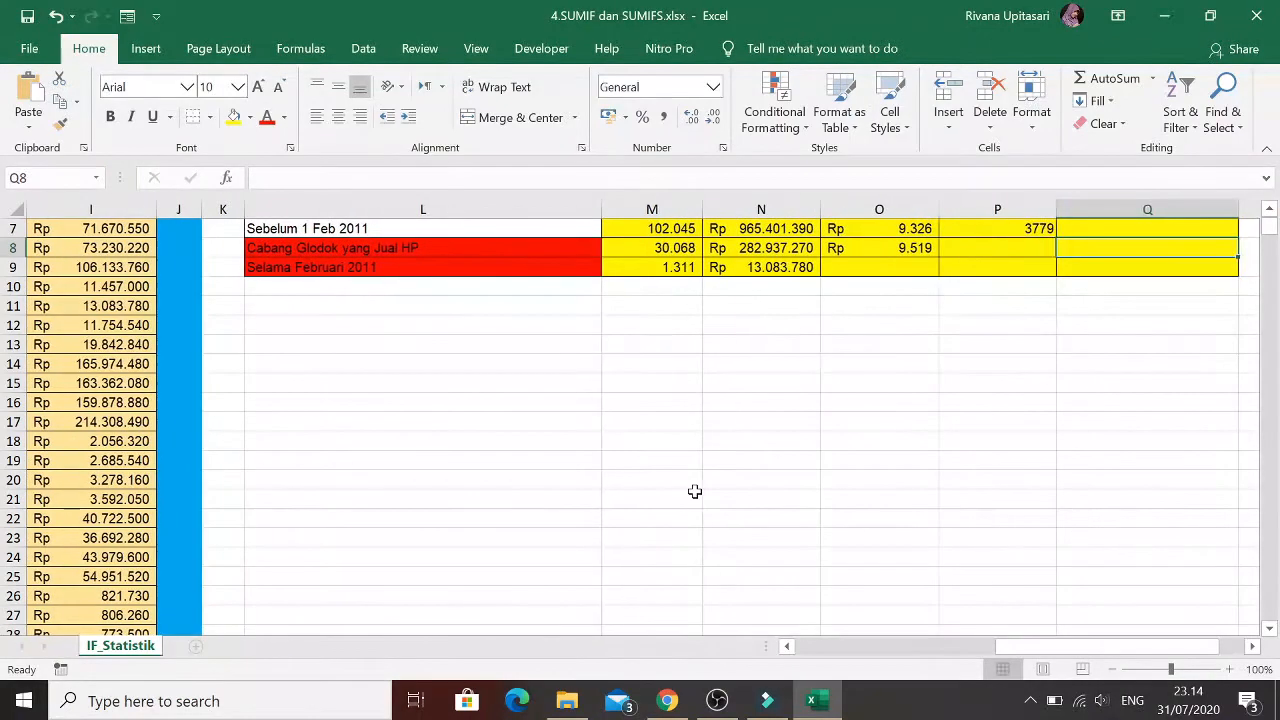
key("Left")
key("Left")
key("Up")
key("Up")
key("Up")
key("Up")
key("Up")
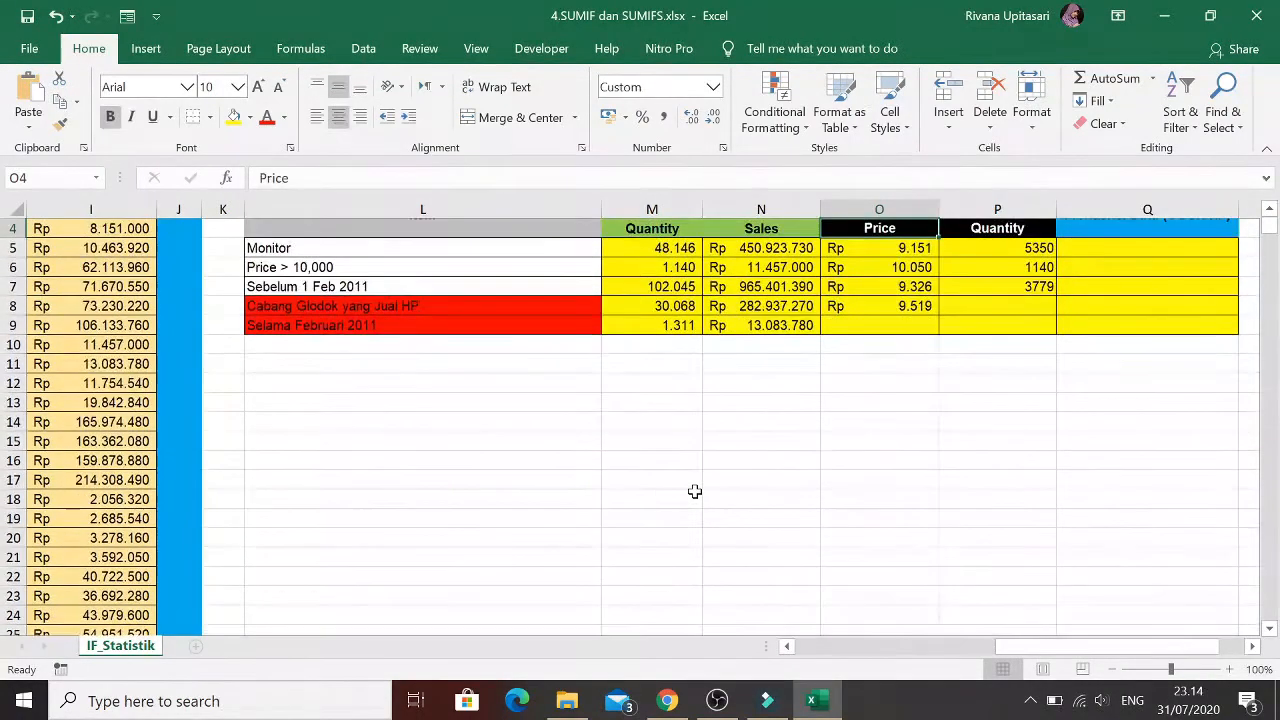
key("Down")
key("Down")
key("Down")
key("Down")
key("Down")
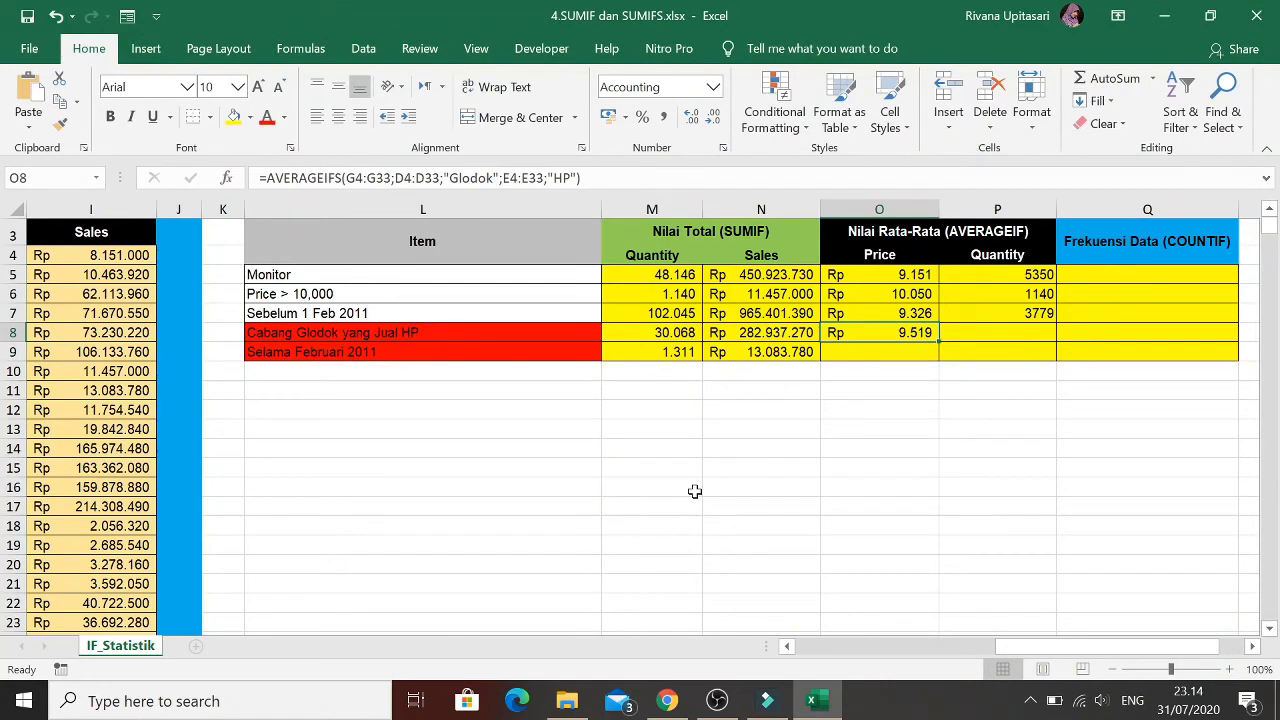
key("Right")
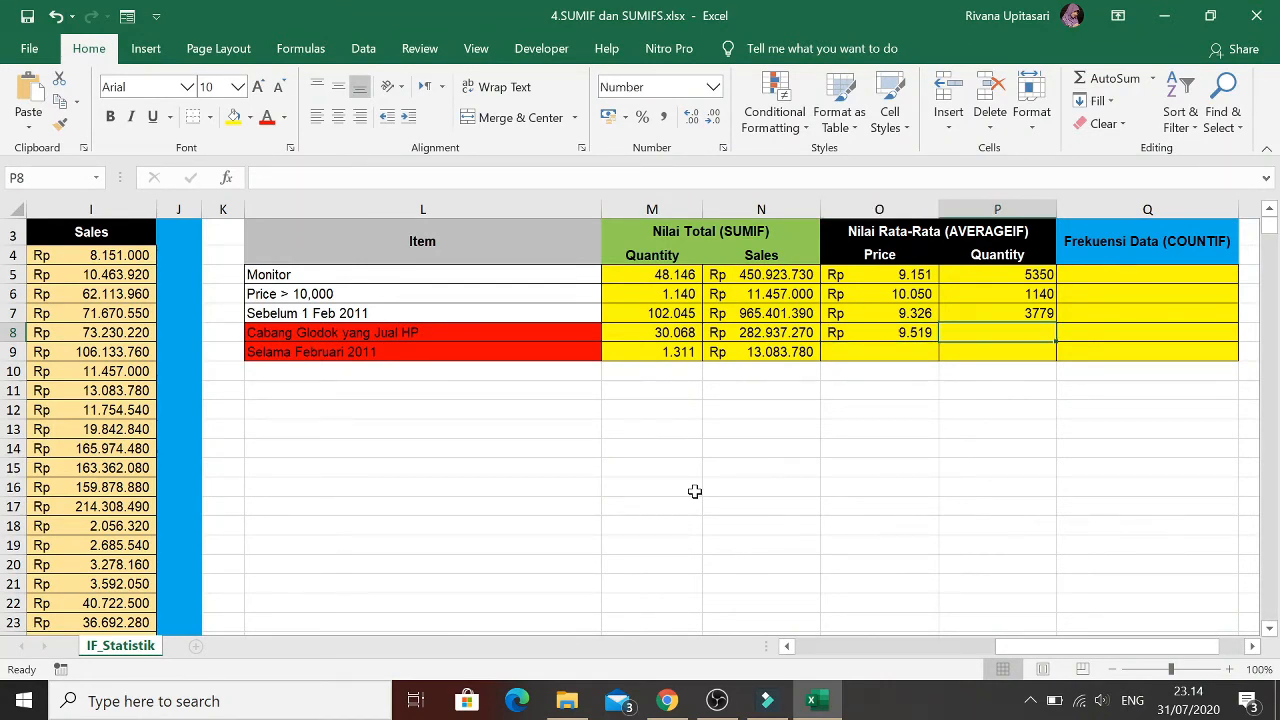
key("Left")
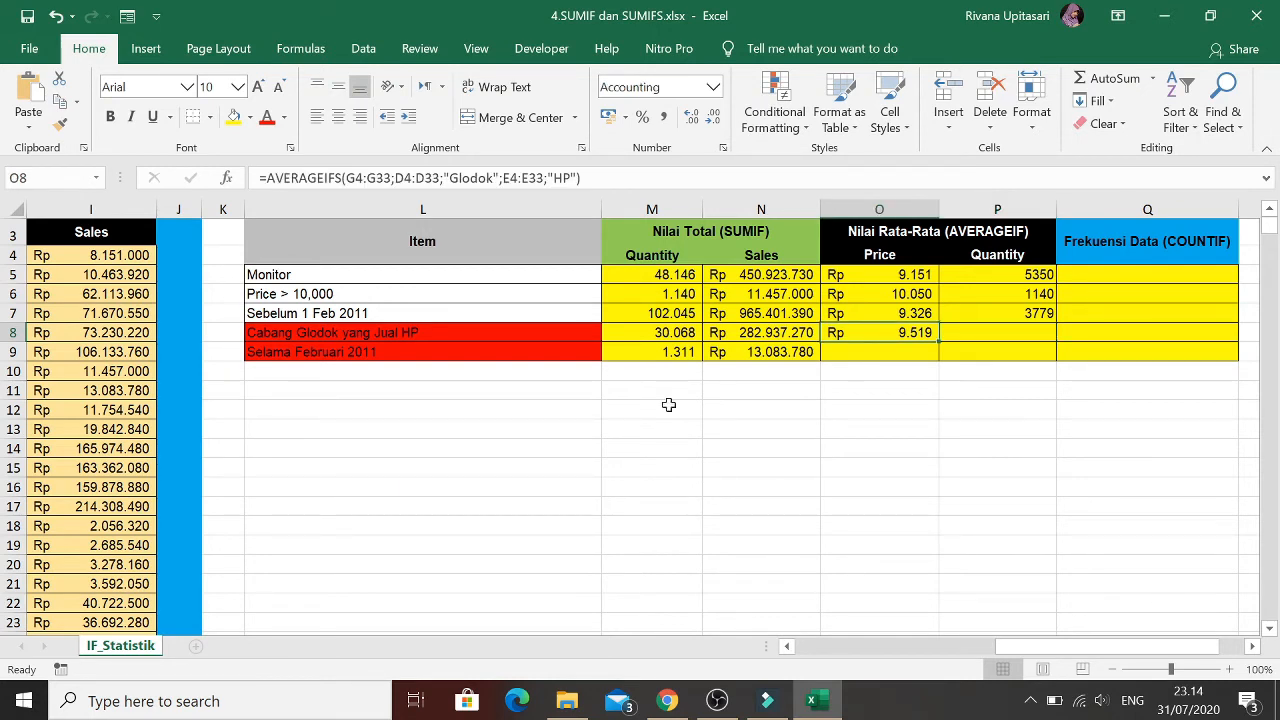
Copy O8's AVERAGEIFS formula text into P8, the average Quantity cell of the Cabang Glodok yang Jual HP item
left_click_drag(582, 178, 258, 178)
key("ctrl+c")
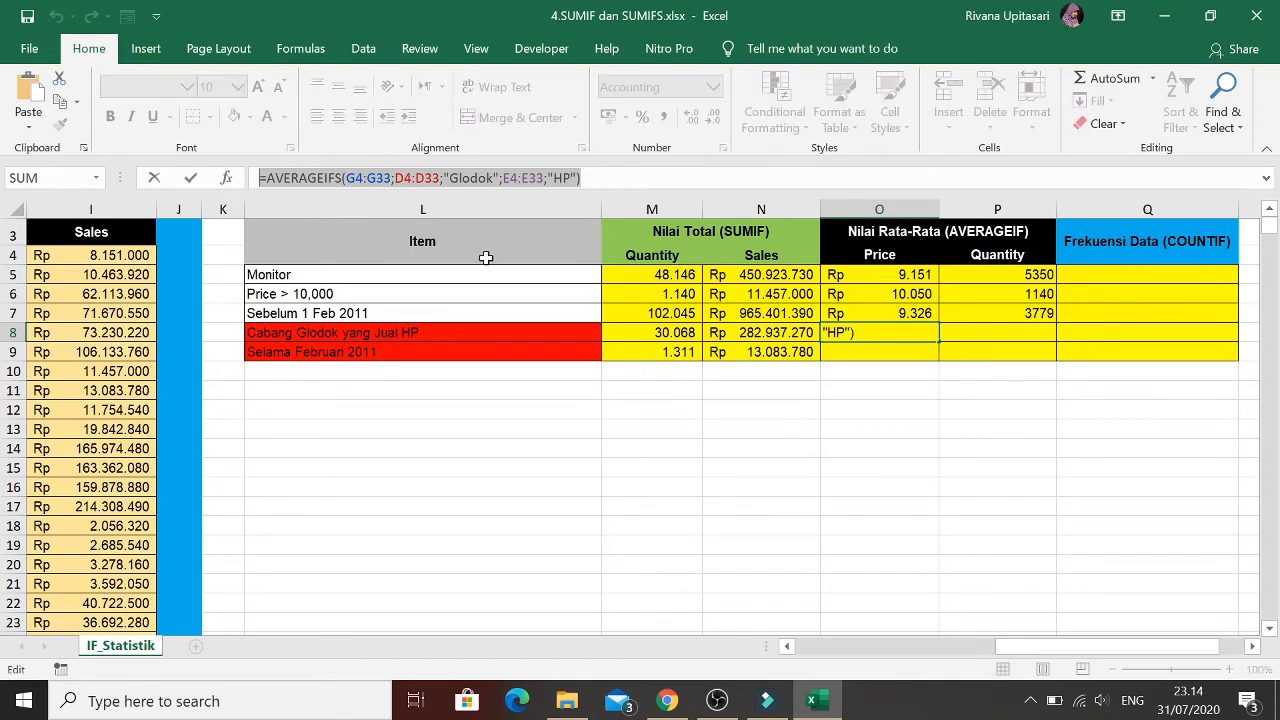
key("Escape")
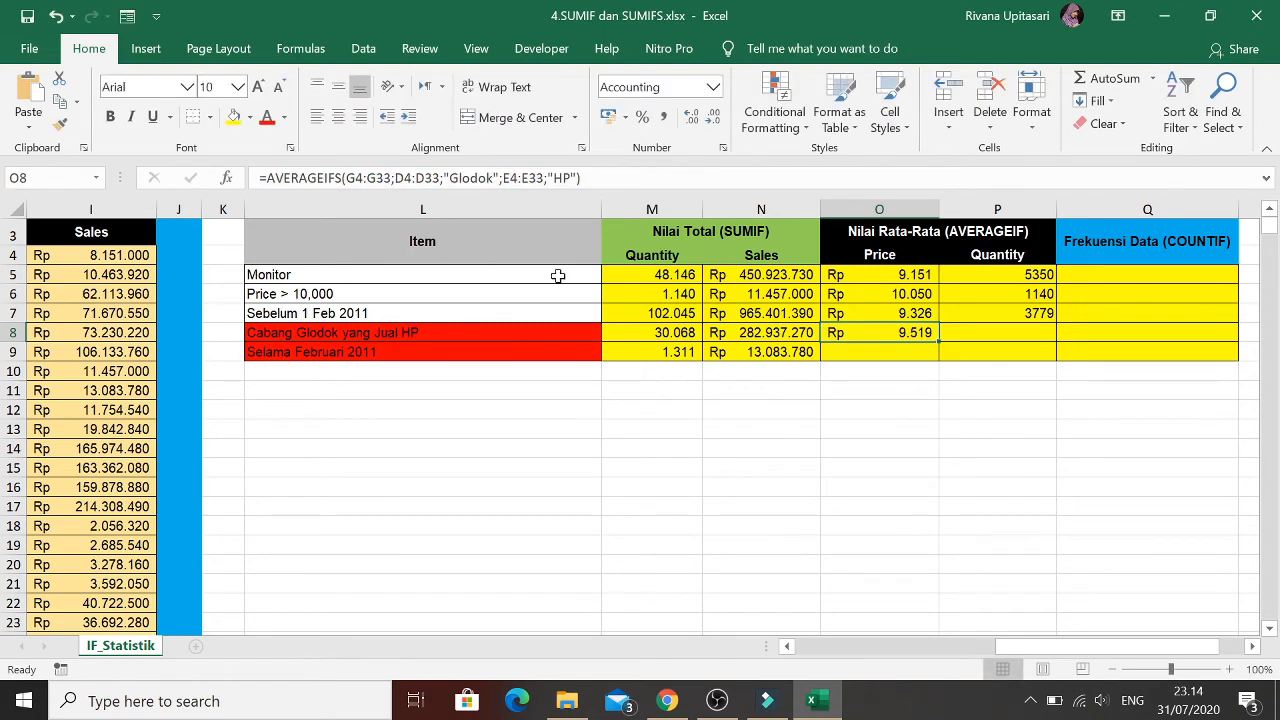
left_click(1005, 333)
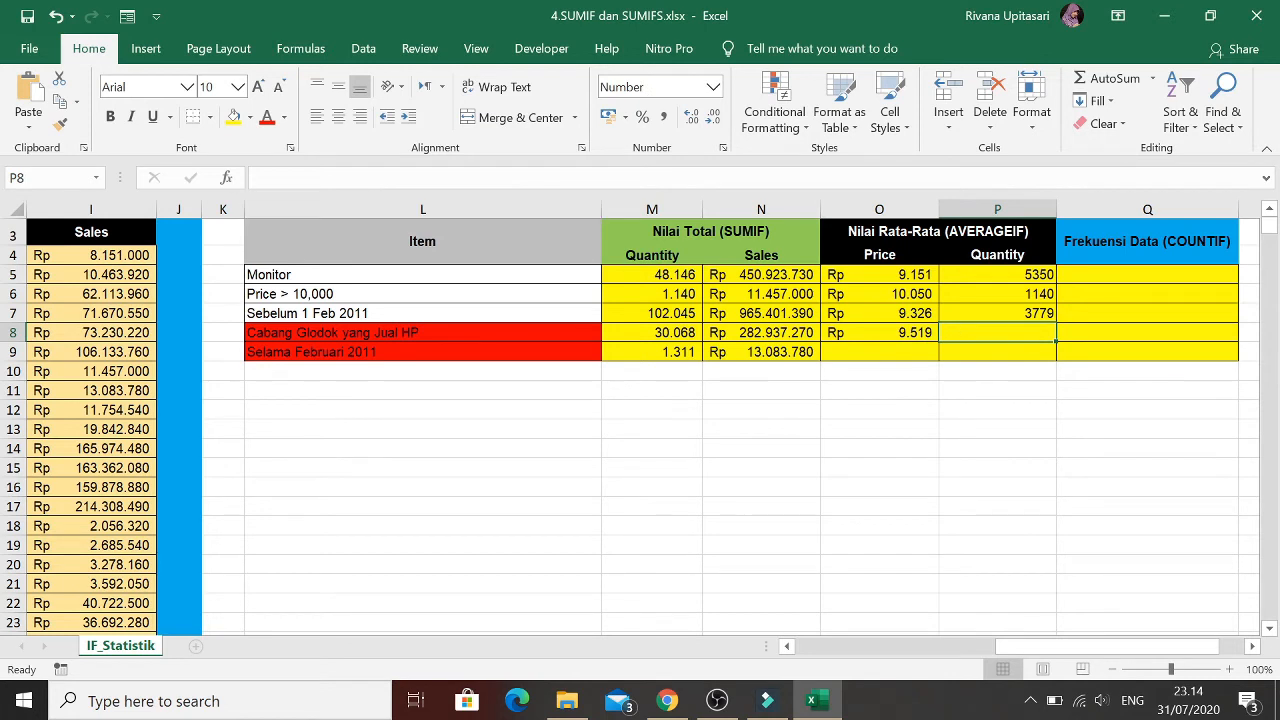
left_click(320, 178)
key("ctrl+v")
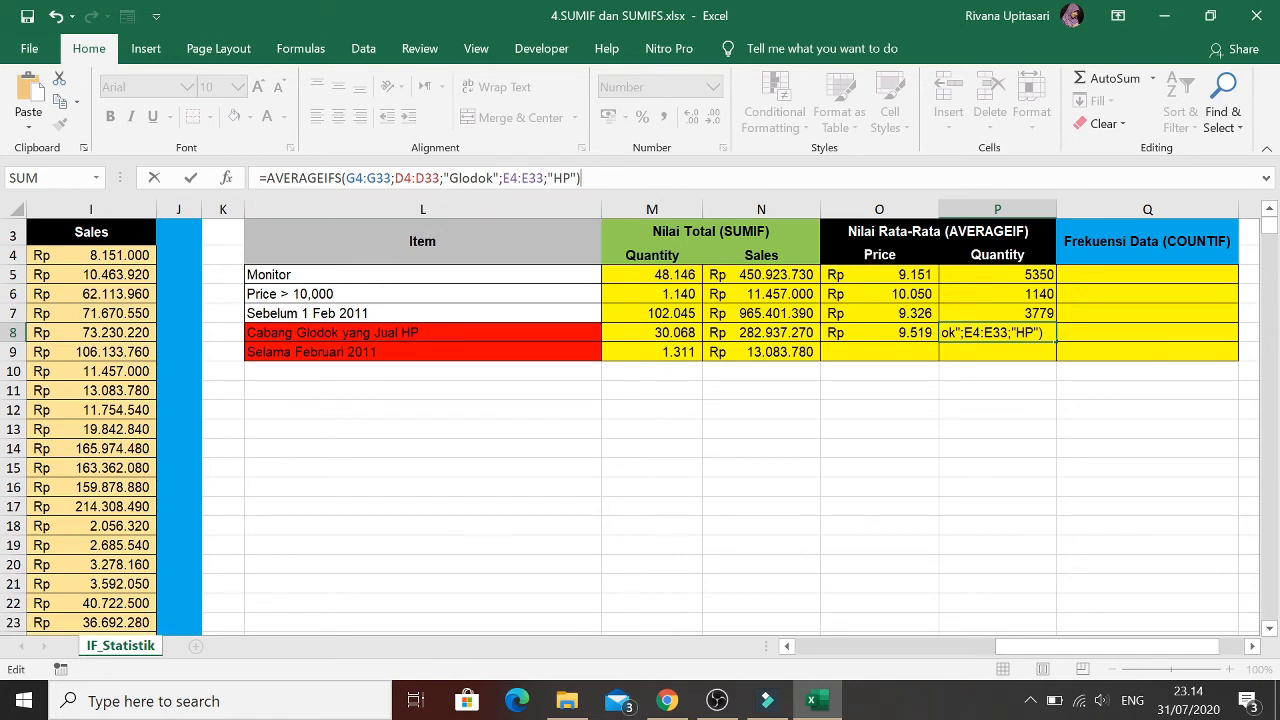
Replace the average range in P8's AVERAGEIFS formula with the Quantity data H4:H33 and complete the formula
left_click(389, 178)
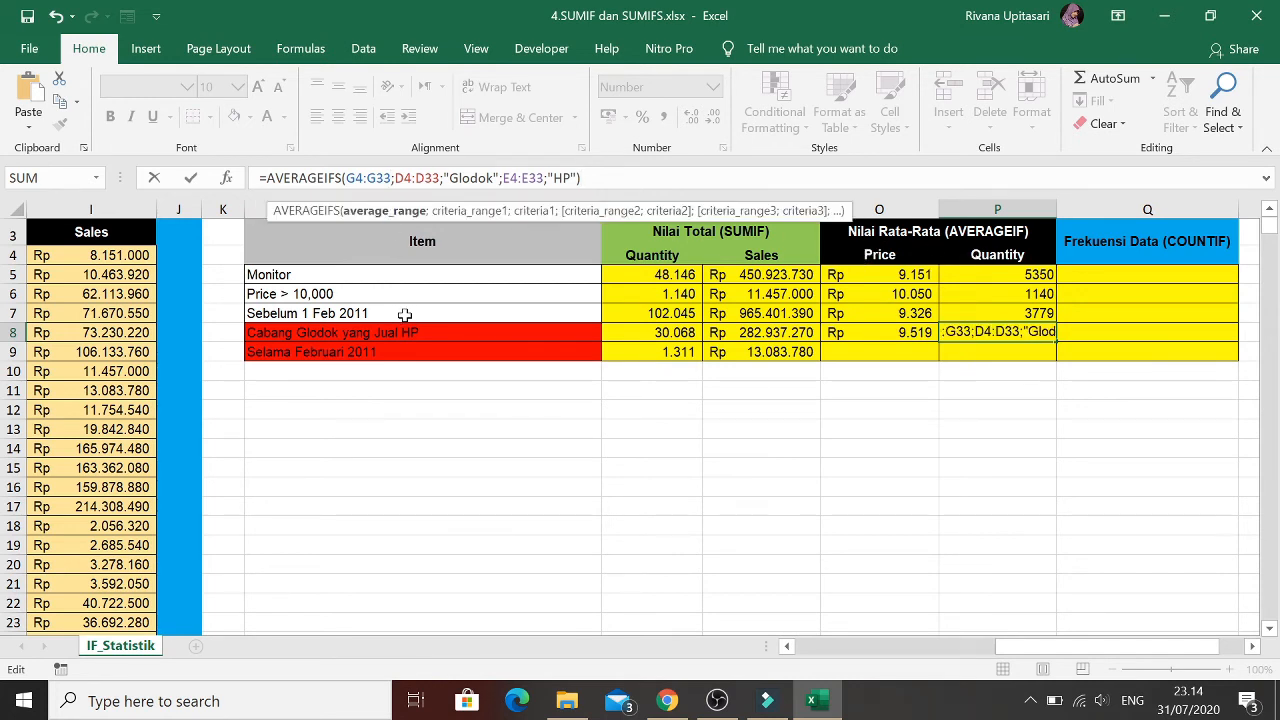
key("BackSpace")
key("BackSpace")
key("BackSpace")
key("BackSpace")
key("BackSpace")
key("BackSpace")
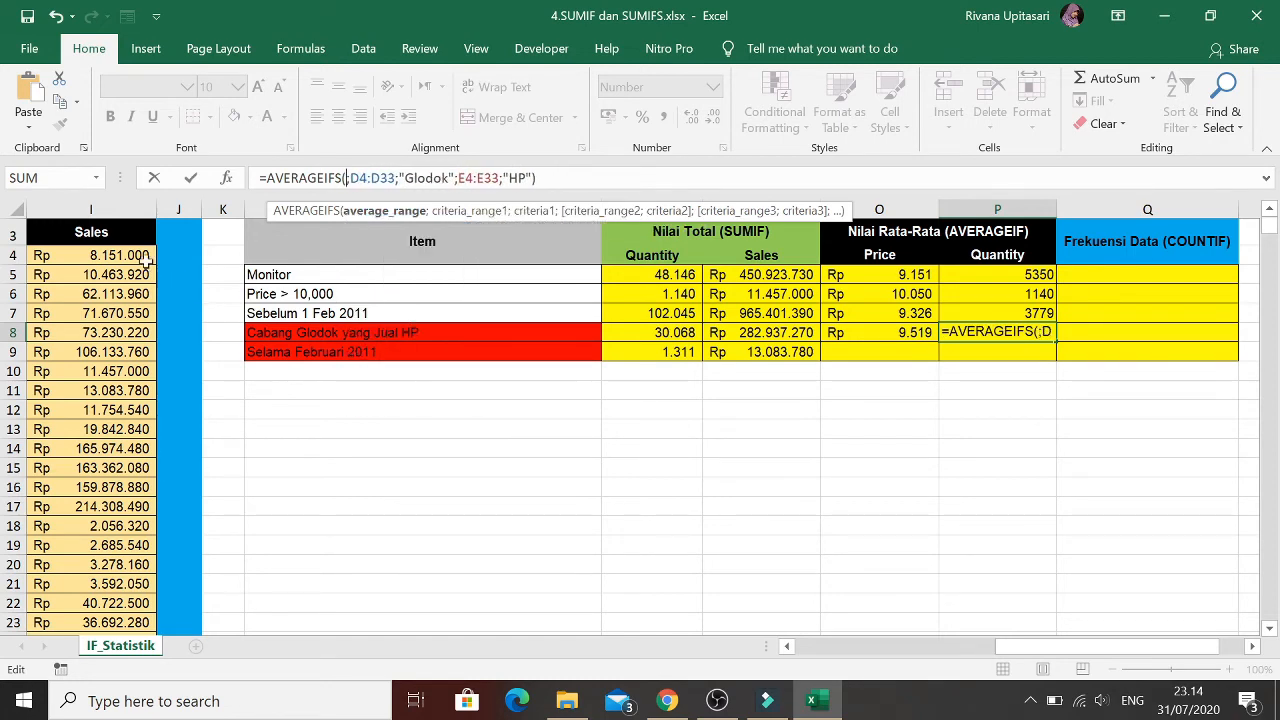
left_click(84, 255)
key("Left")
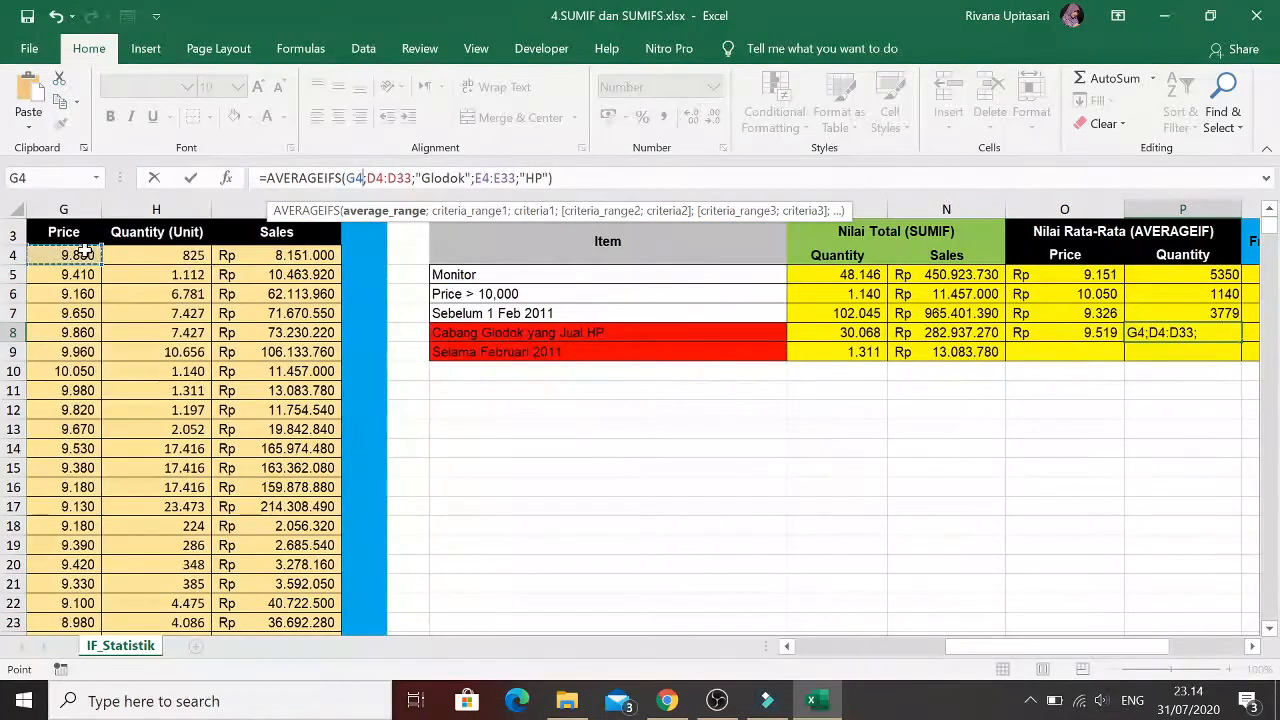
key("ctrl+shift+Down")
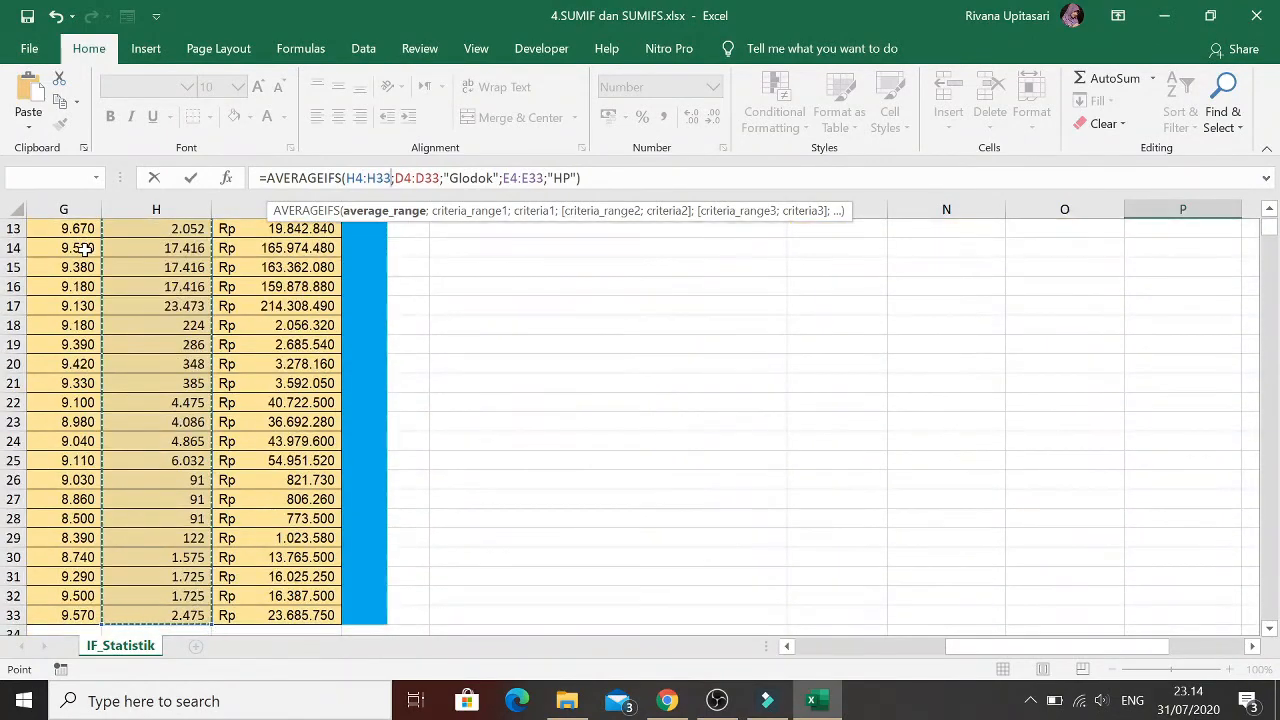
key("Return")
Review the average Quantity column of the summary table from its heading down to P8
key("Up")
key("Up")
key("Up")
key("Up")
key("Up")
key("Up")
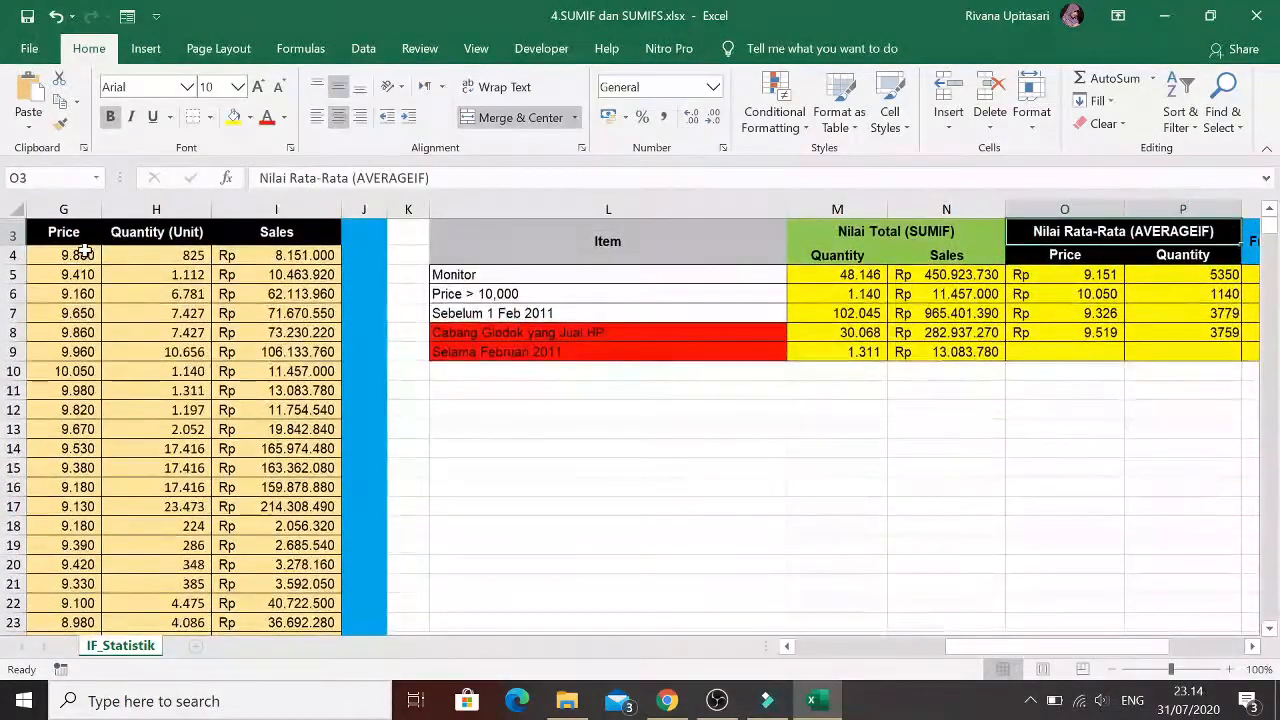
key("Down")
key("Down")
key("Down")
key("Down")
key("Down")
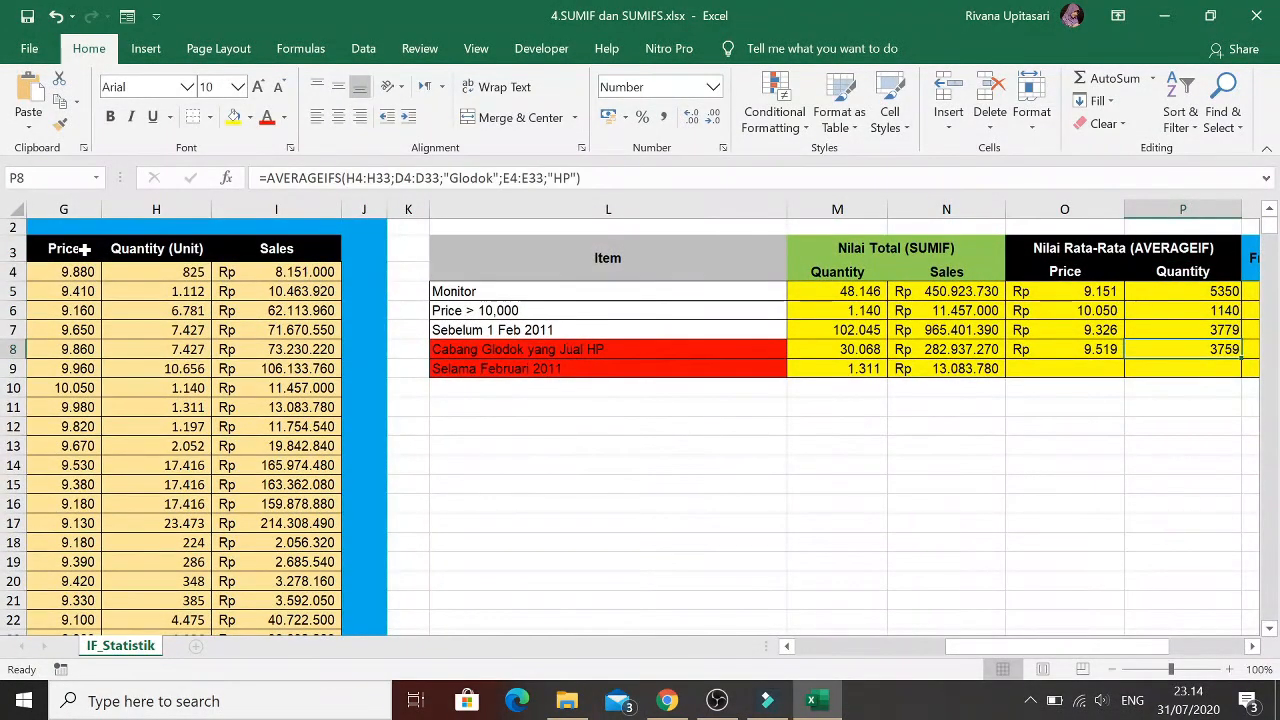
Copy O8's AVERAGEIFS formula text into O9, the average Price cell of the Selama Februari 2011 item
key("Left")
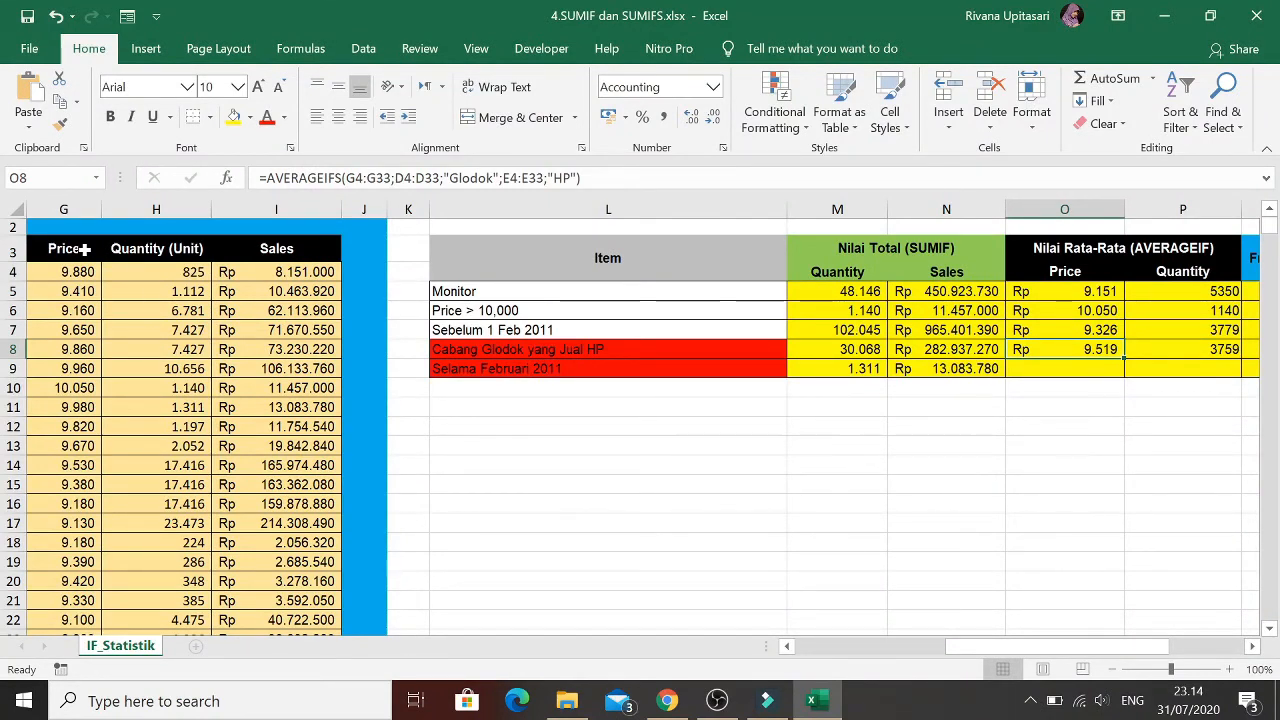
key("Down")
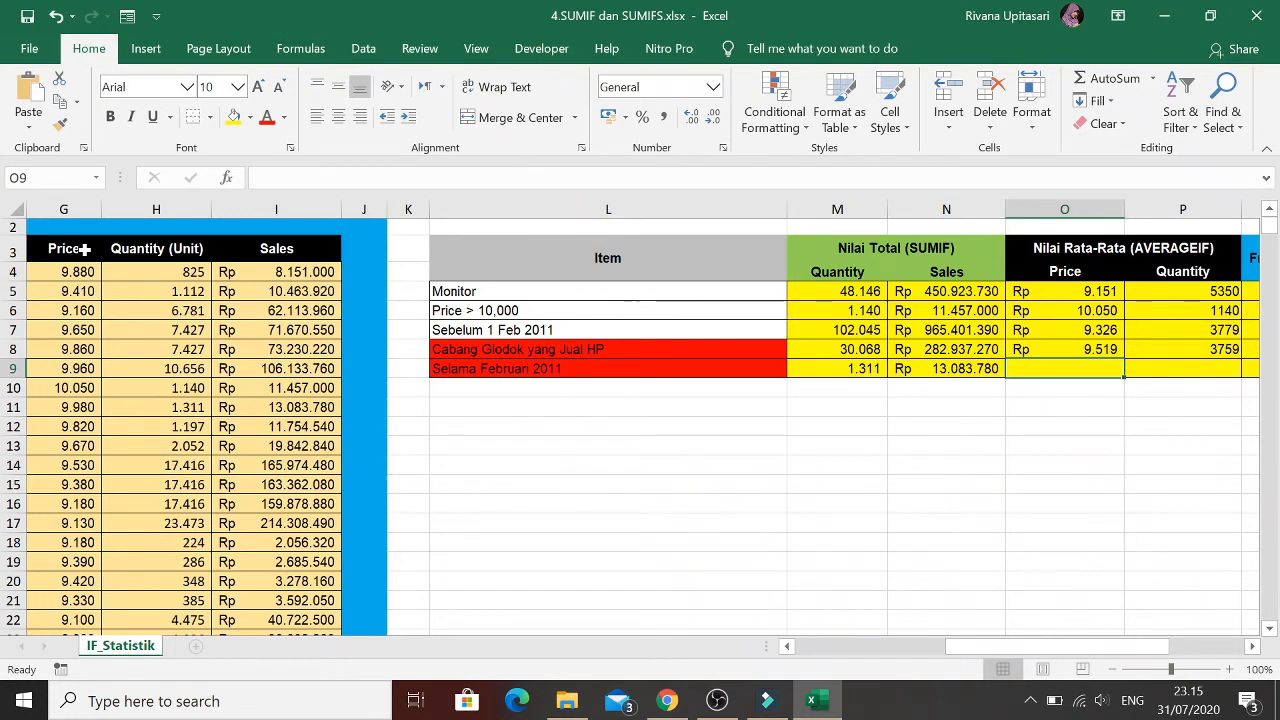
key("Up")
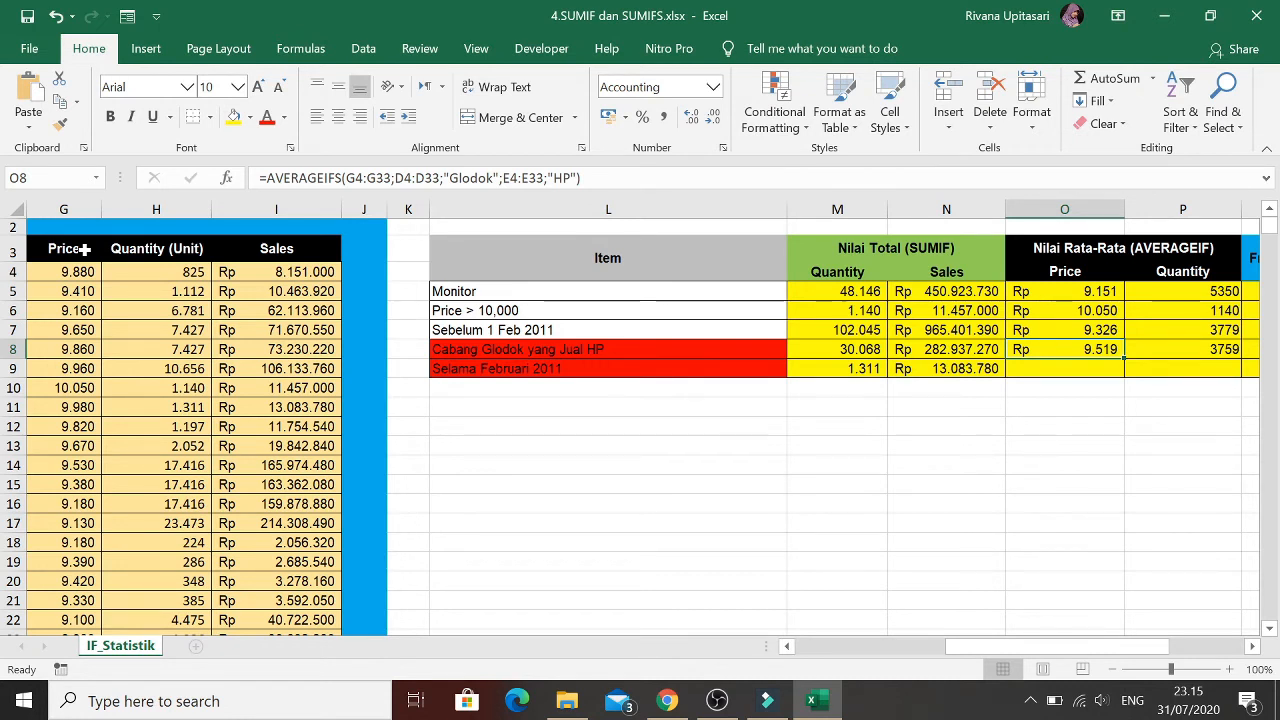
key("Down")
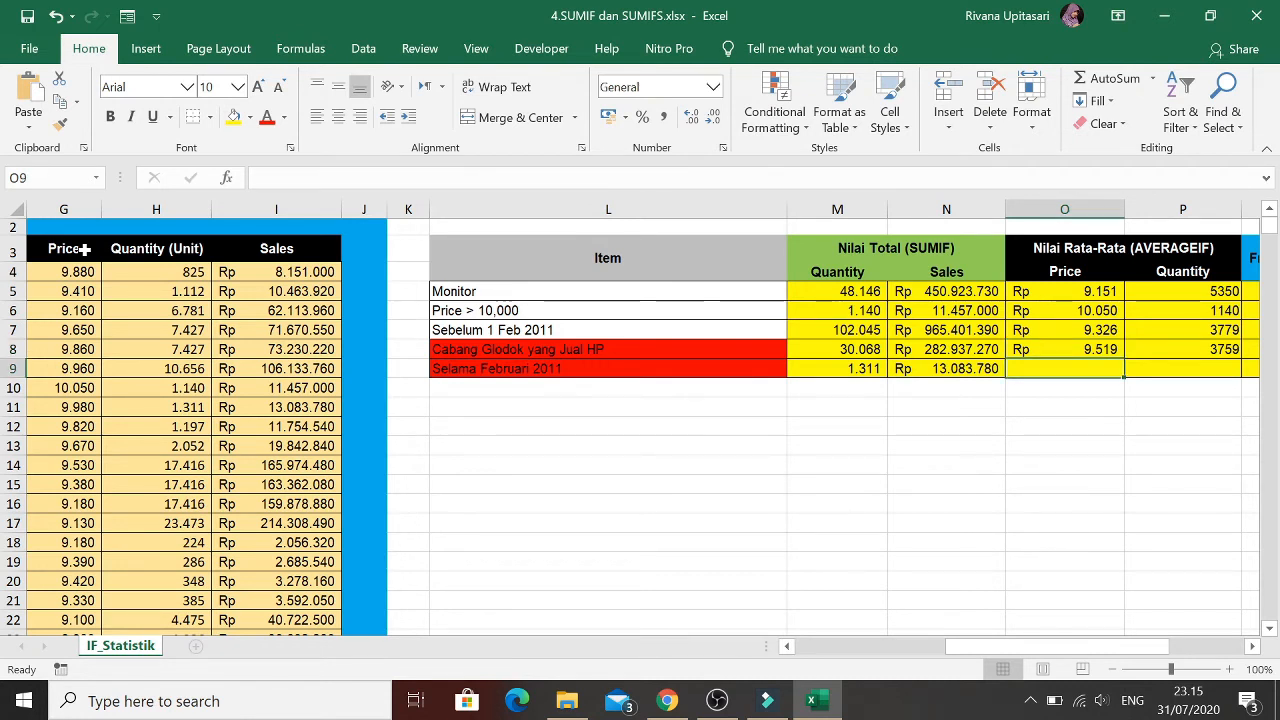
key("Up")
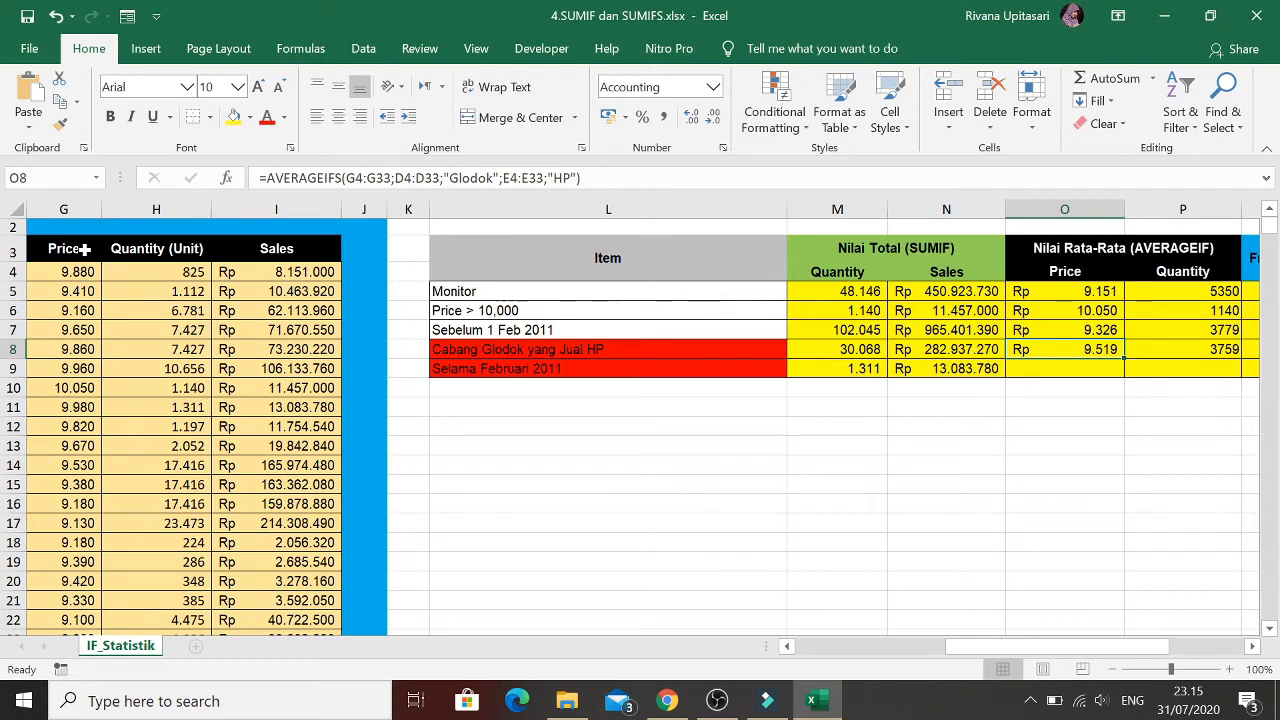
key("Down")
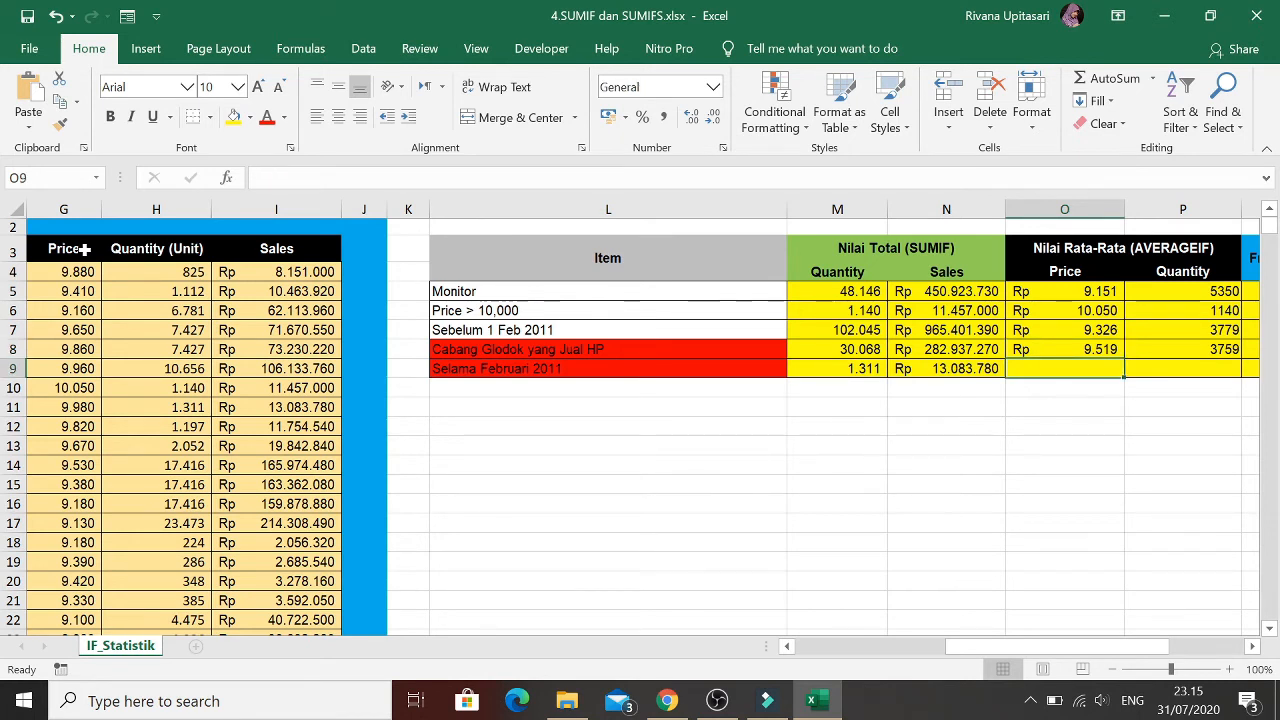
key("F2")
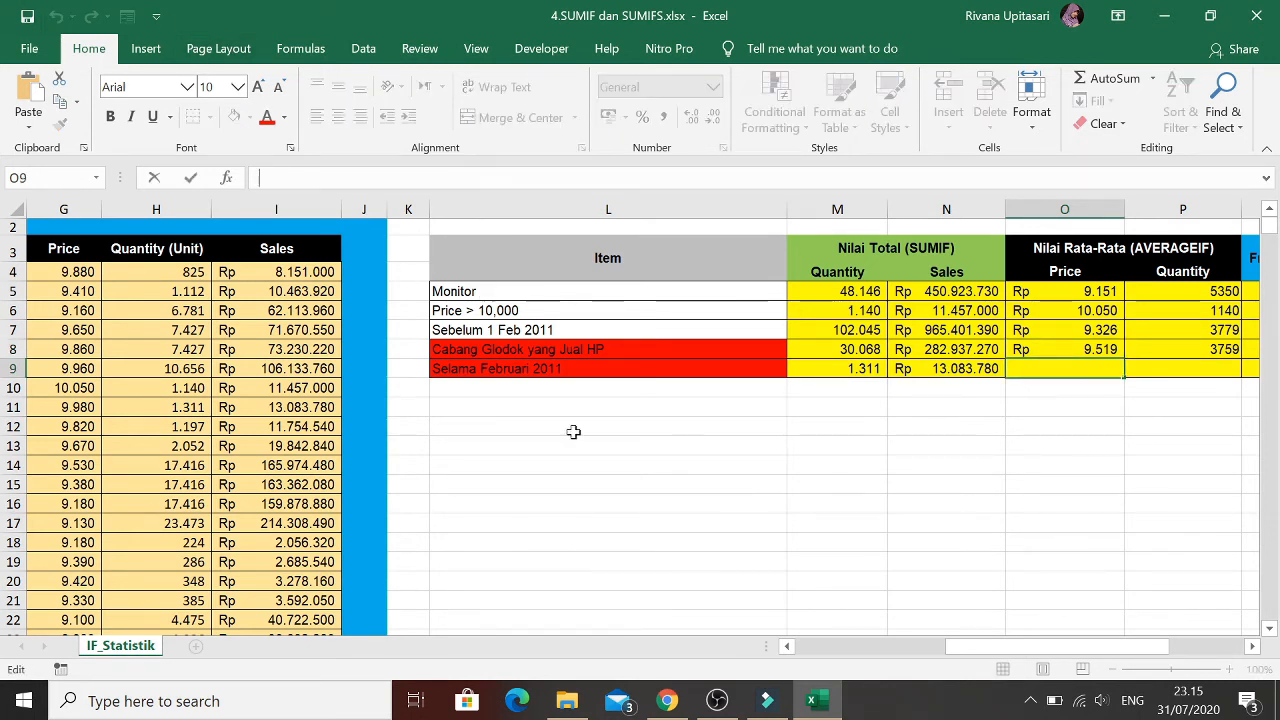
type("=AVERAGEIFS(G4:G33;D4:D33;\"Glodok\";E4:E33;\"HP\")")
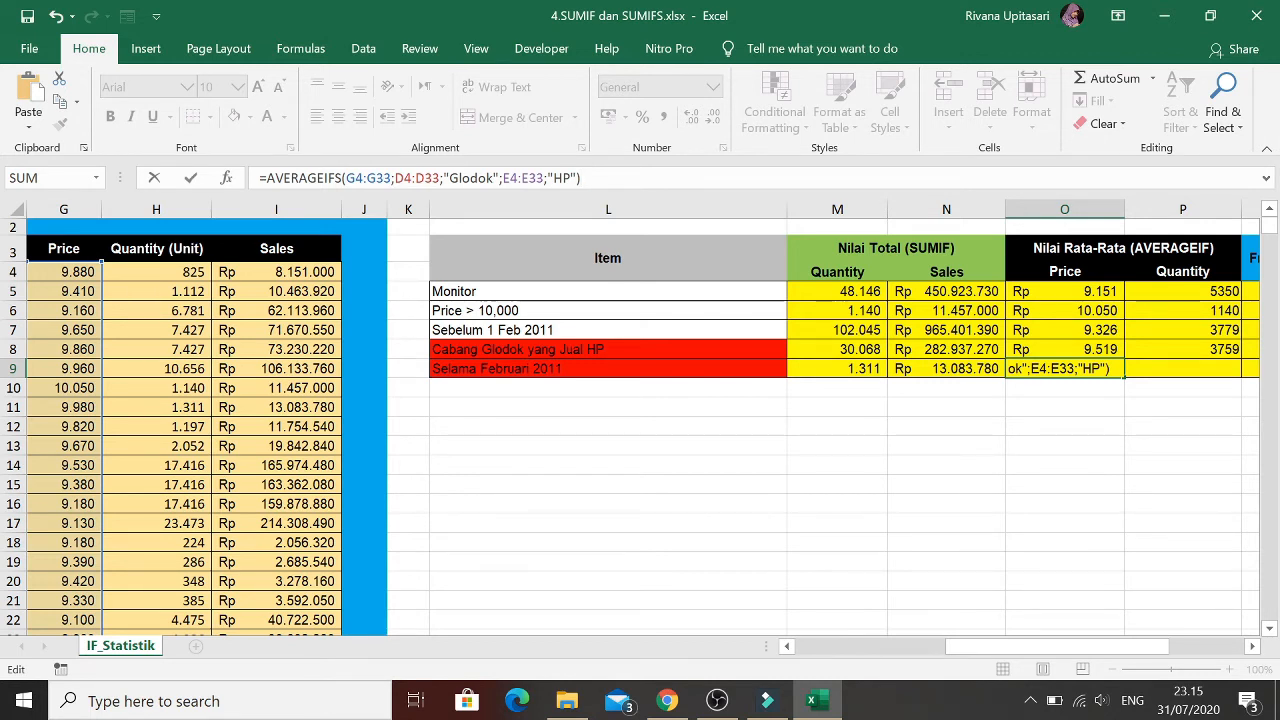
Add the Date Sales data B4:B33 with criteria ">=1/2/2011" as the third condition of O9's AVERAGEIFS formula
left_click(574, 178)
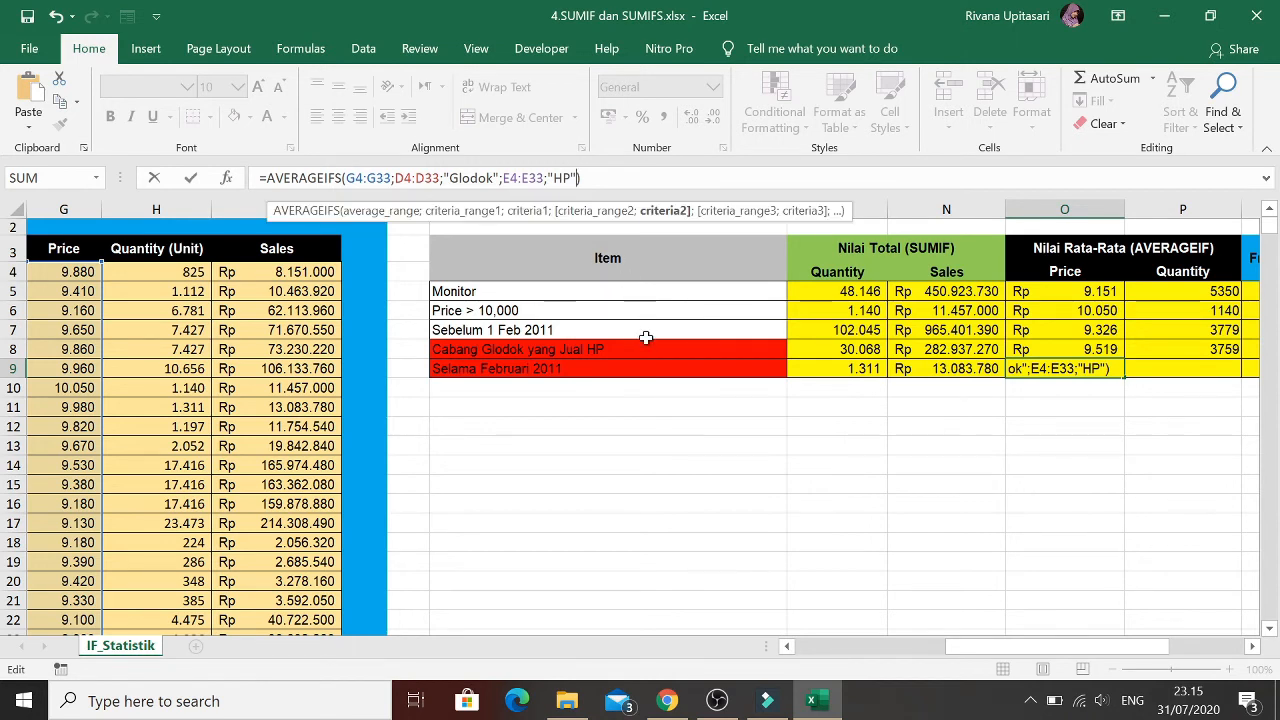
type(";")
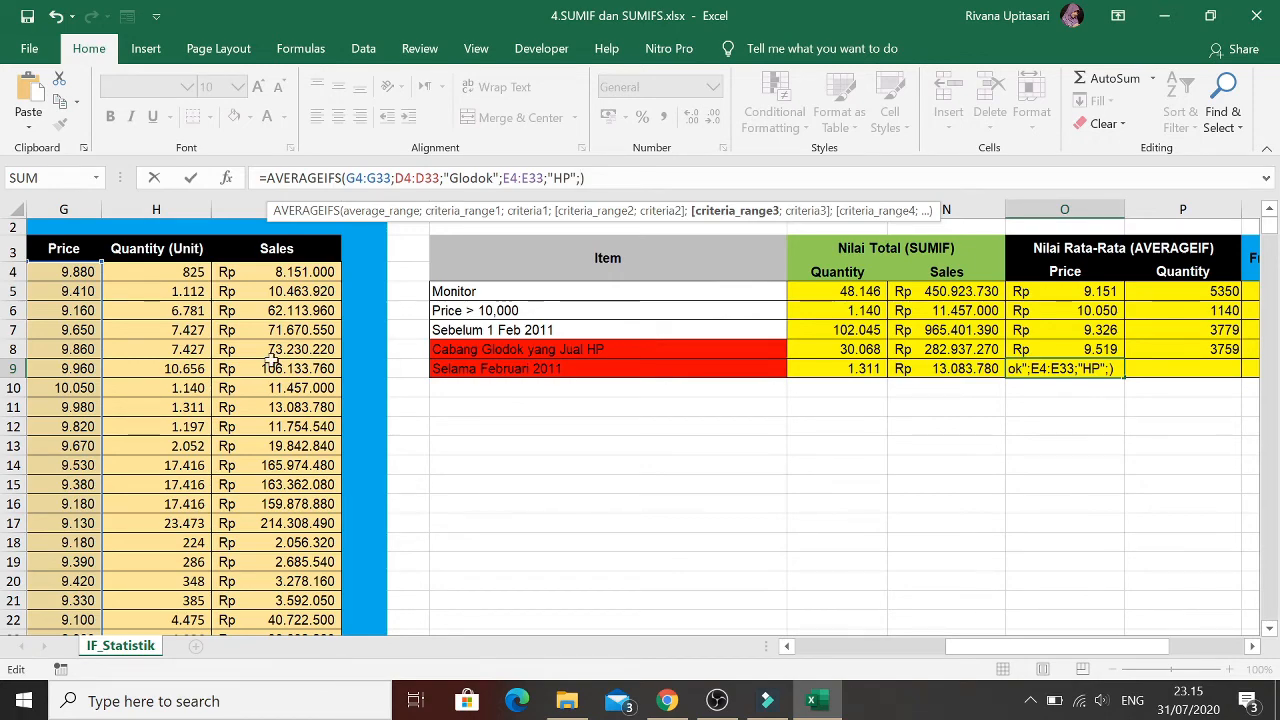
left_click(87, 273)
key("Left")
key("Left")
key("Left")
key("Left")
key("Left")
key("Left")
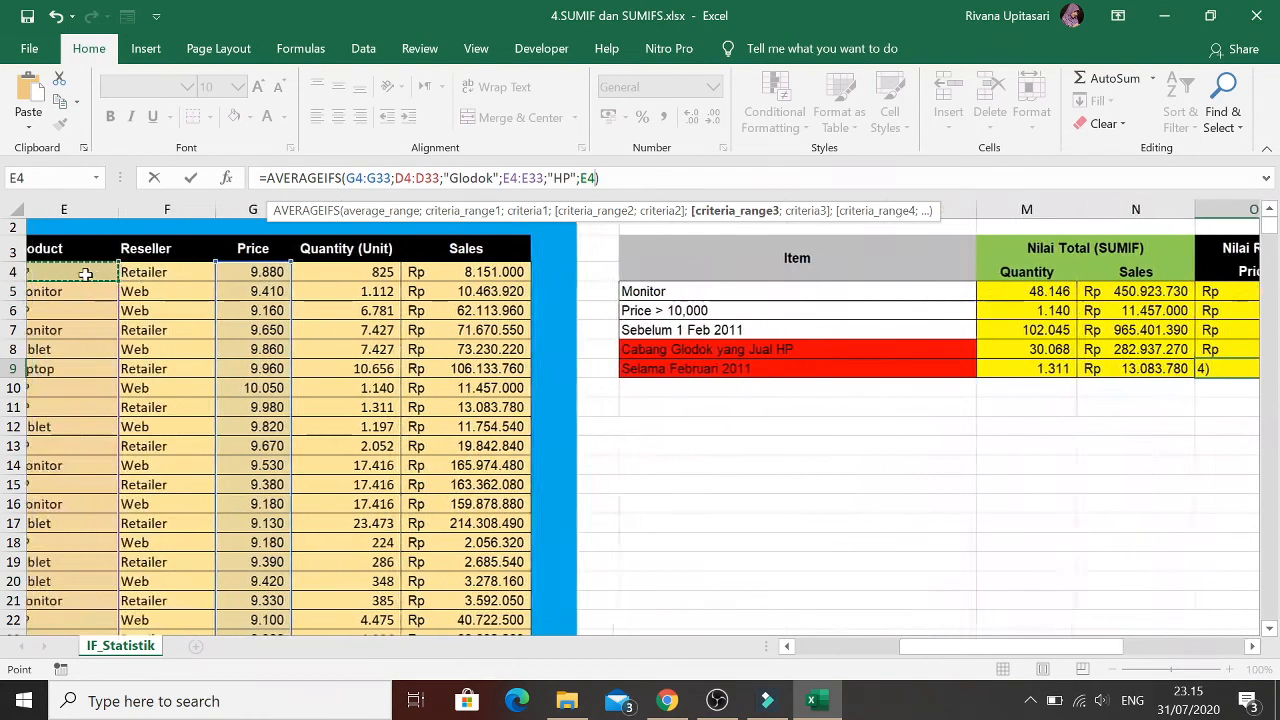
key("Right")
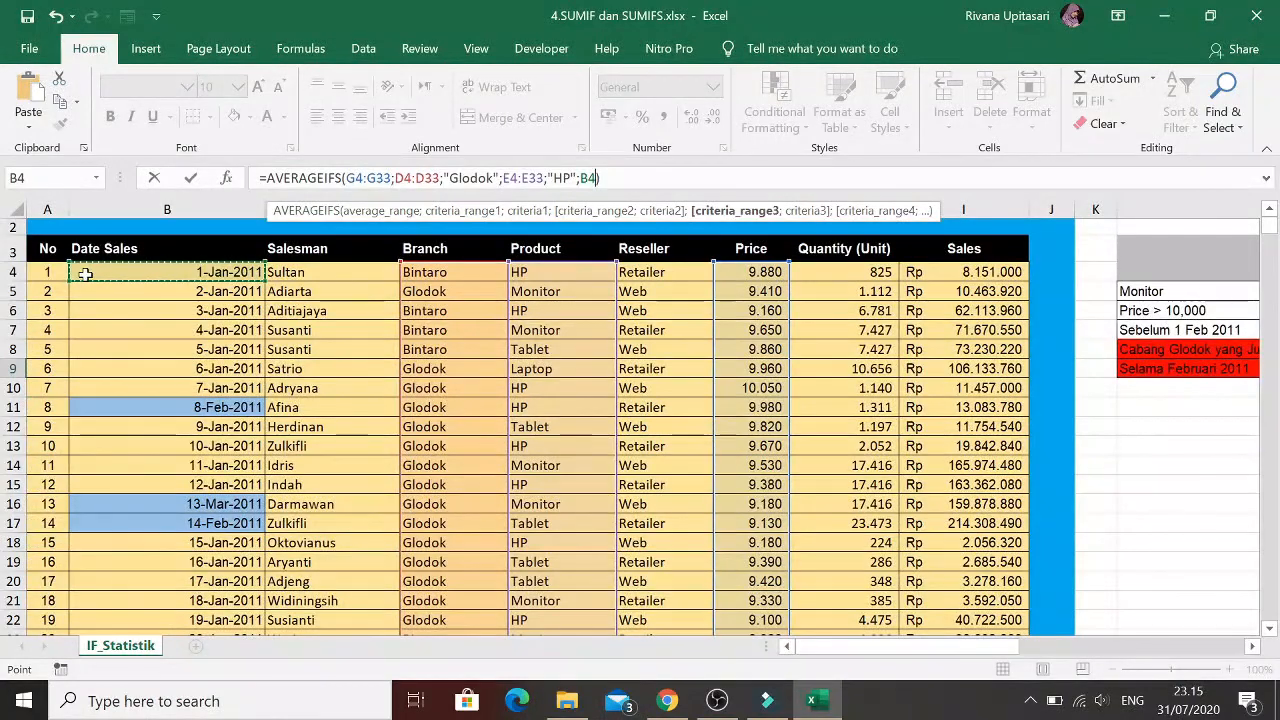
key("ctrl+shift+Down")
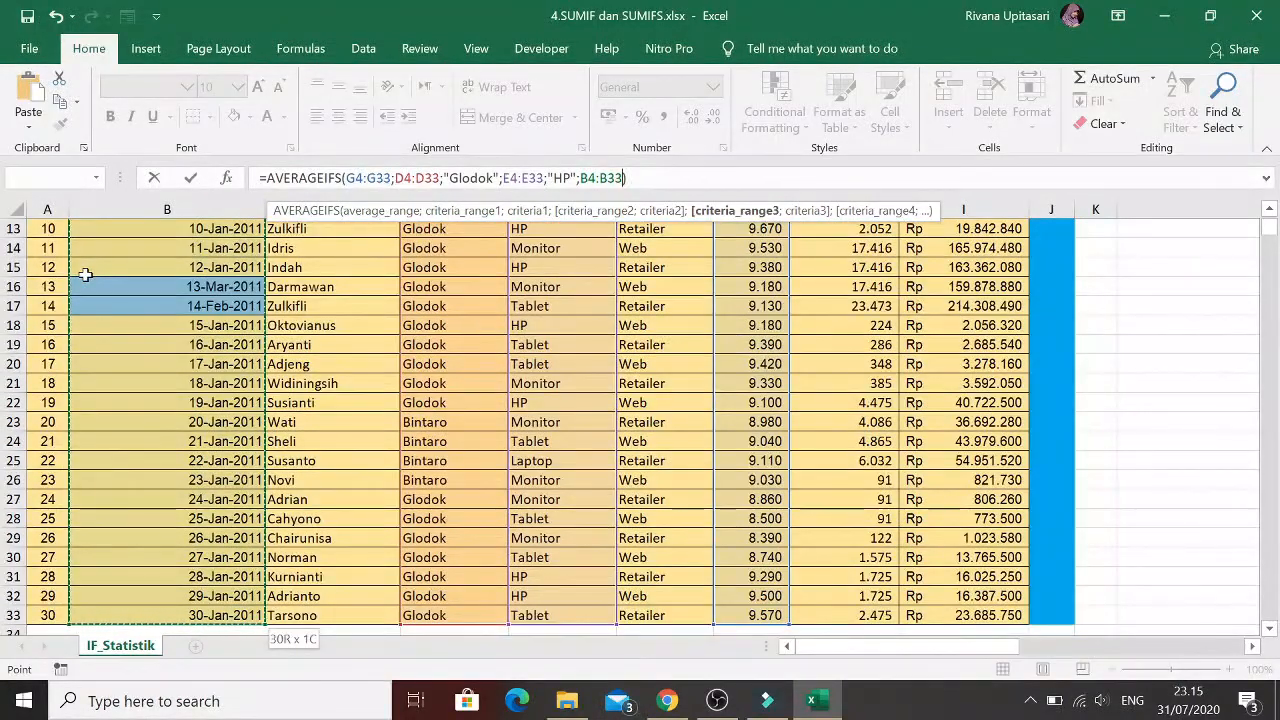
type(";\"")
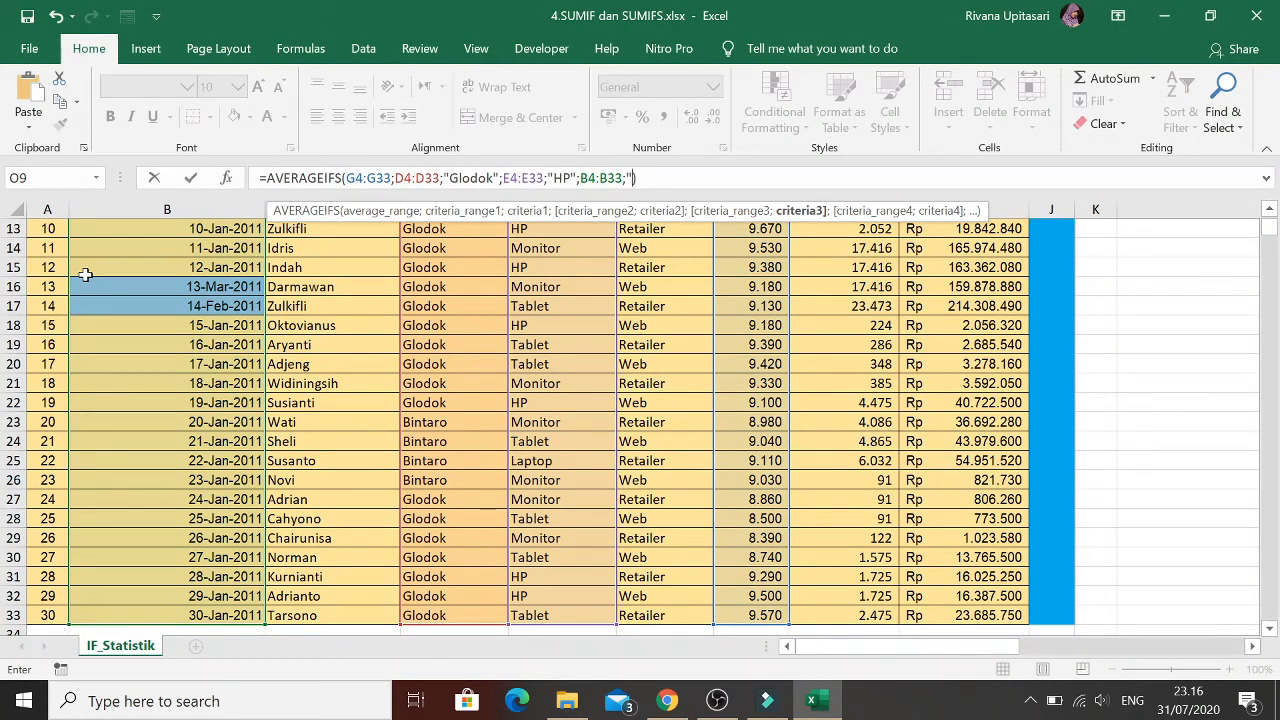
type(">=1/2/2011\";")
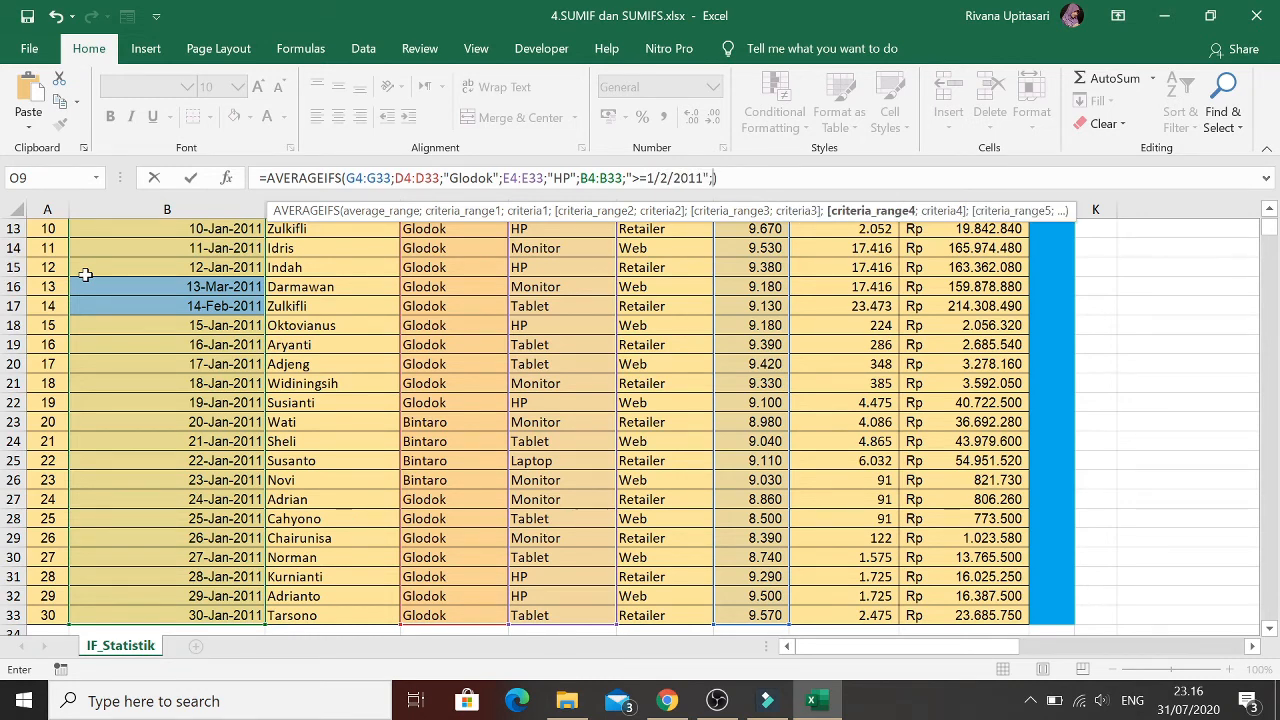
Add the Date Sales data B4:B33 with criteria "<=28/2/2011" as O9's fourth condition and complete the formula
left_click(188, 230)
scroll(204, 264, "up", 2)
scroll(190, 248, "up", 2)
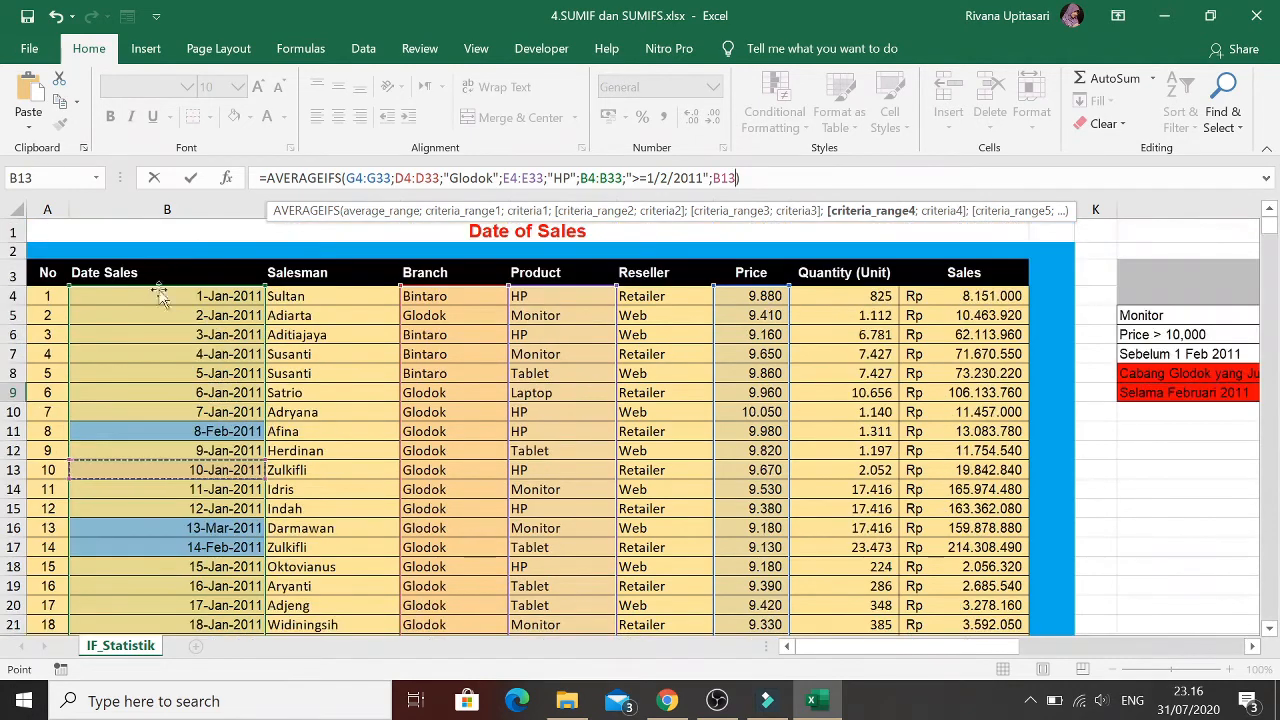
left_click(157, 293)
key("ctrl+shift+Down")
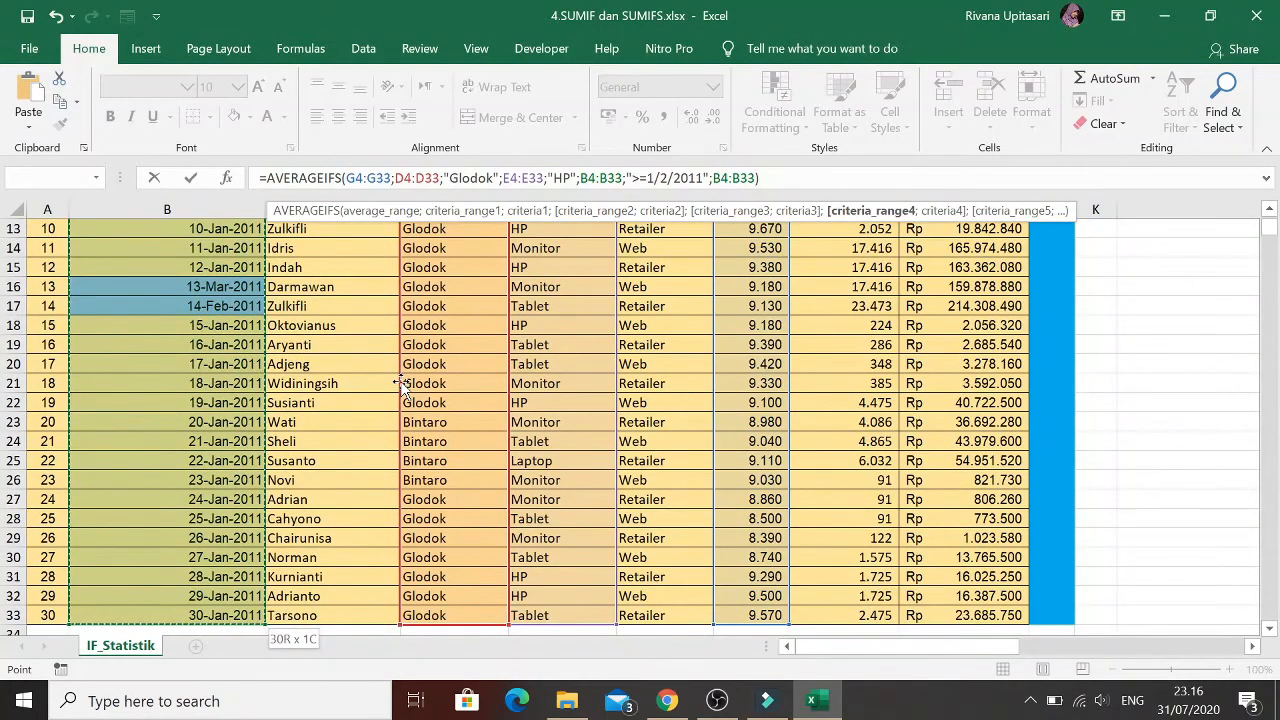
type(";\"")
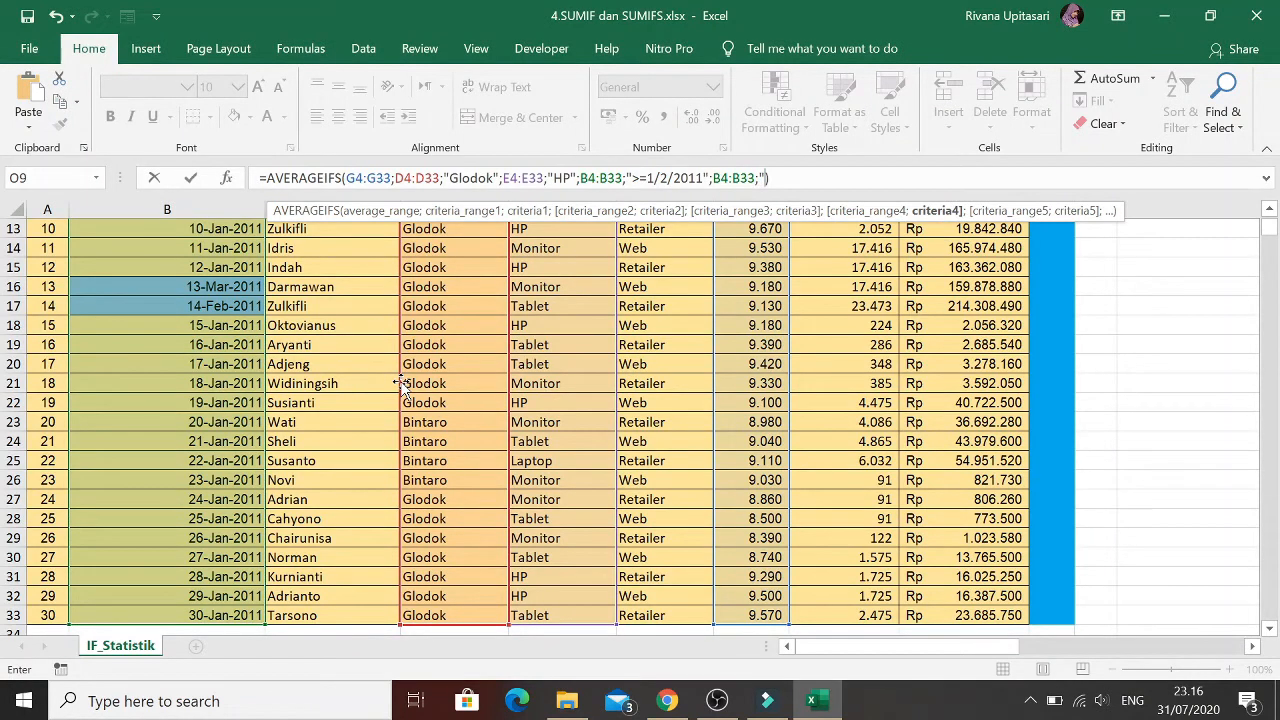
type("<=28/2/2011")
key("Return")
Review the average Price column of the summary table, ending on O9 in the Selama Februari 2011 row
key("Up")
key("Up")
key("Up")
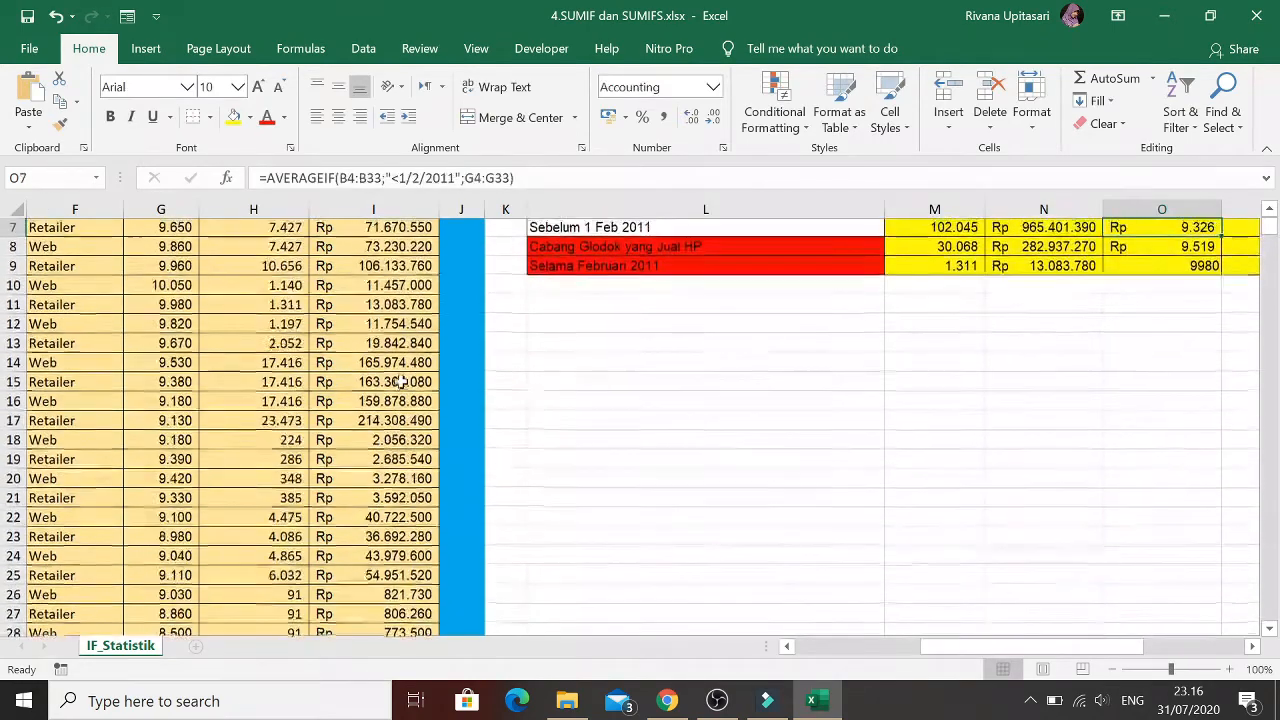
key("Down")
key("Down")
key("Up")
key("Up")
key("Up")
key("Up")
key("Up")
key("Up")
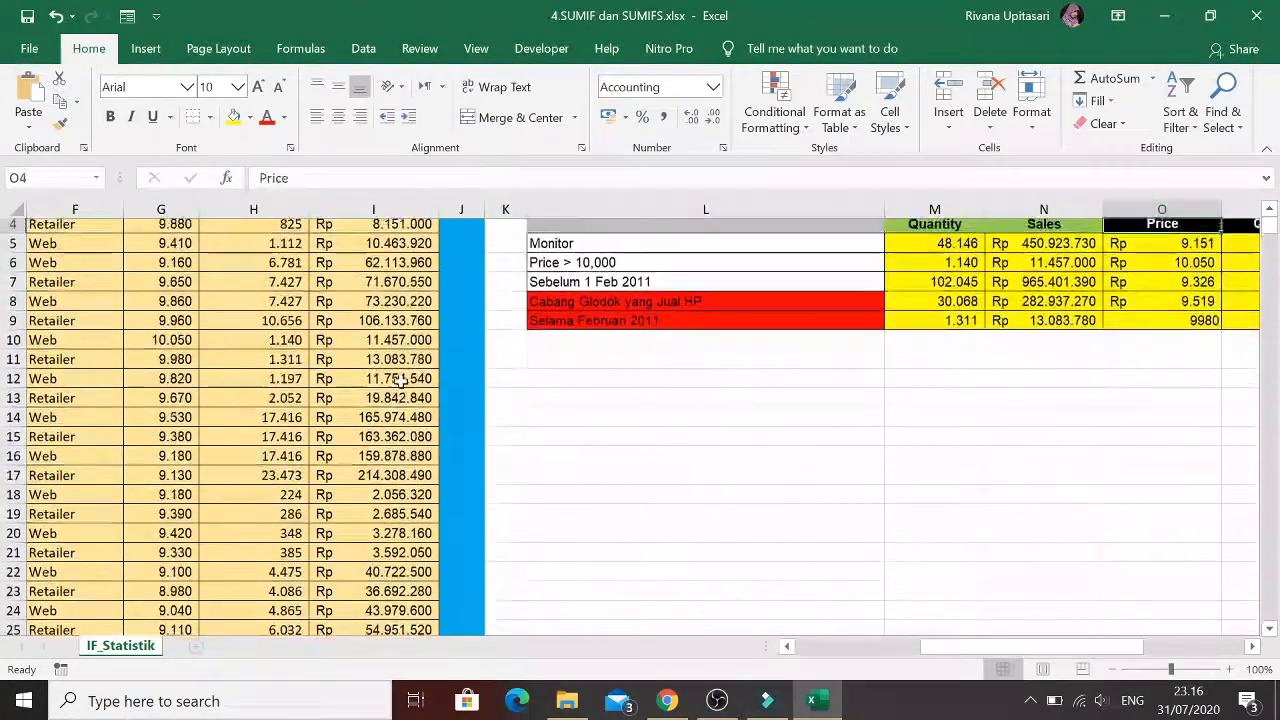
key("Down")
key("Down")
key("Down")
key("Down")
key("Down")
key("Down")
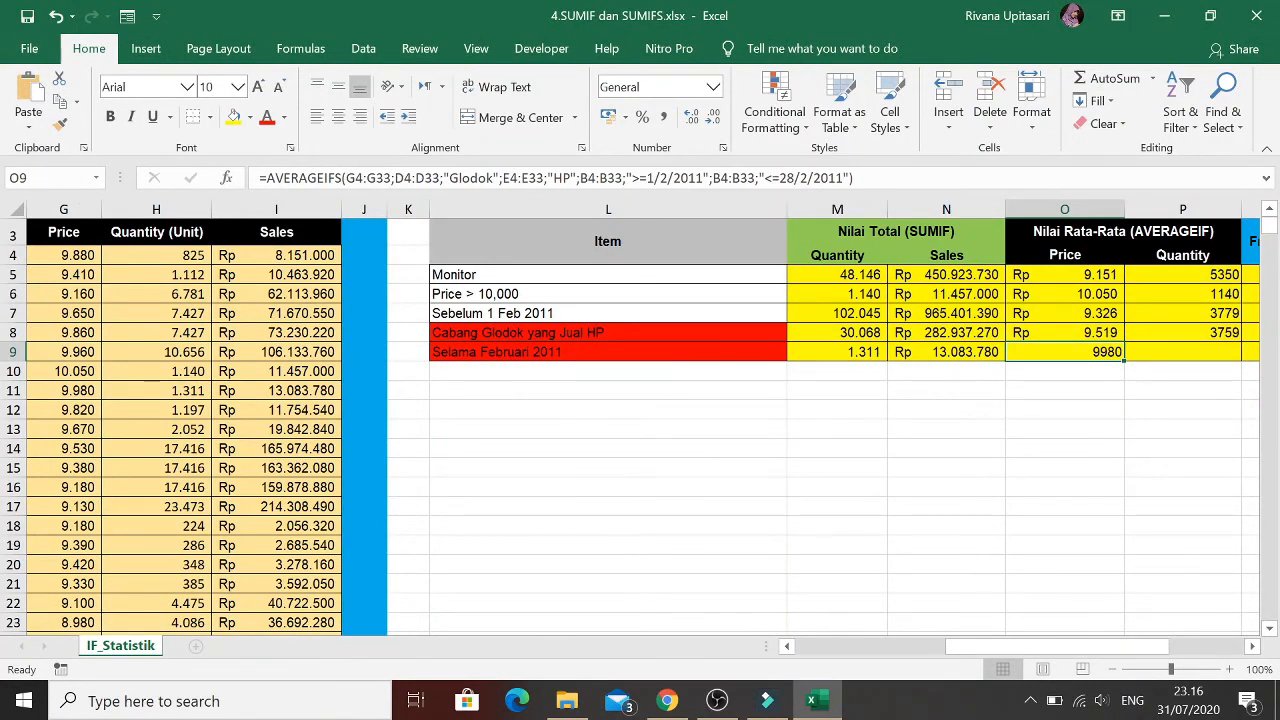
Format O9 in the Indonesian Rp accounting format with no decimal places
left_click(623, 120)
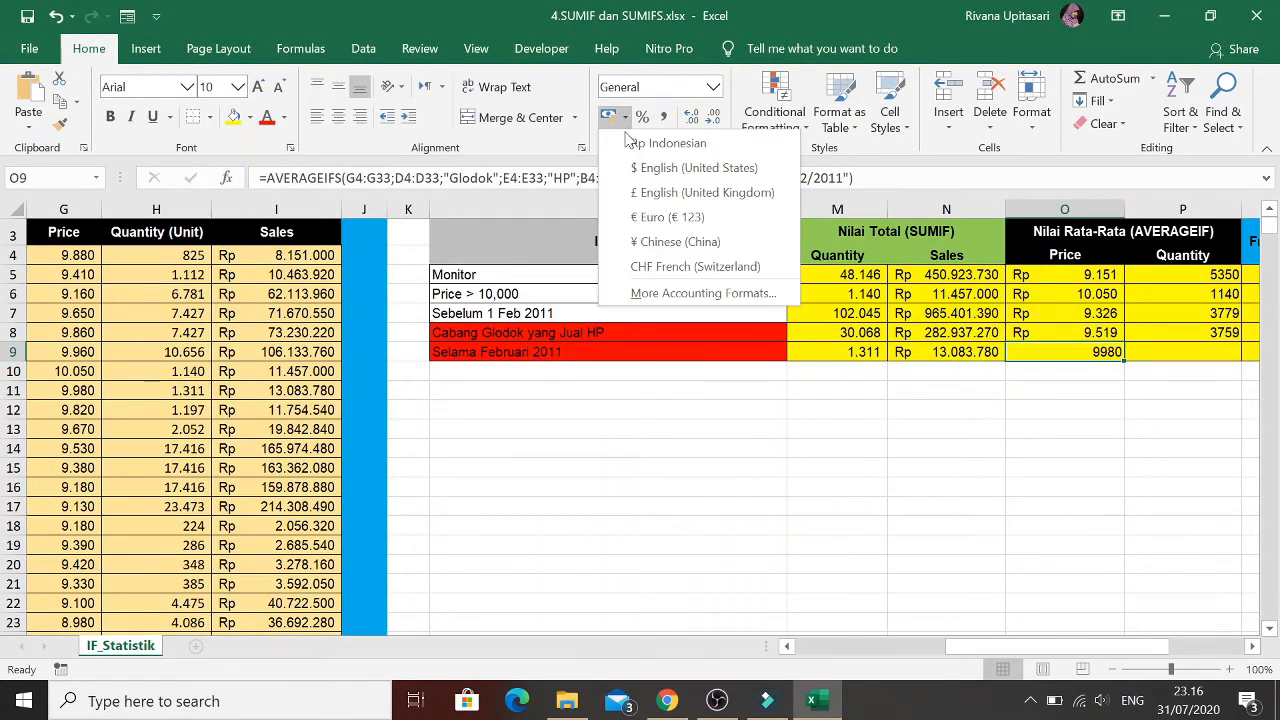
left_click(636, 136)
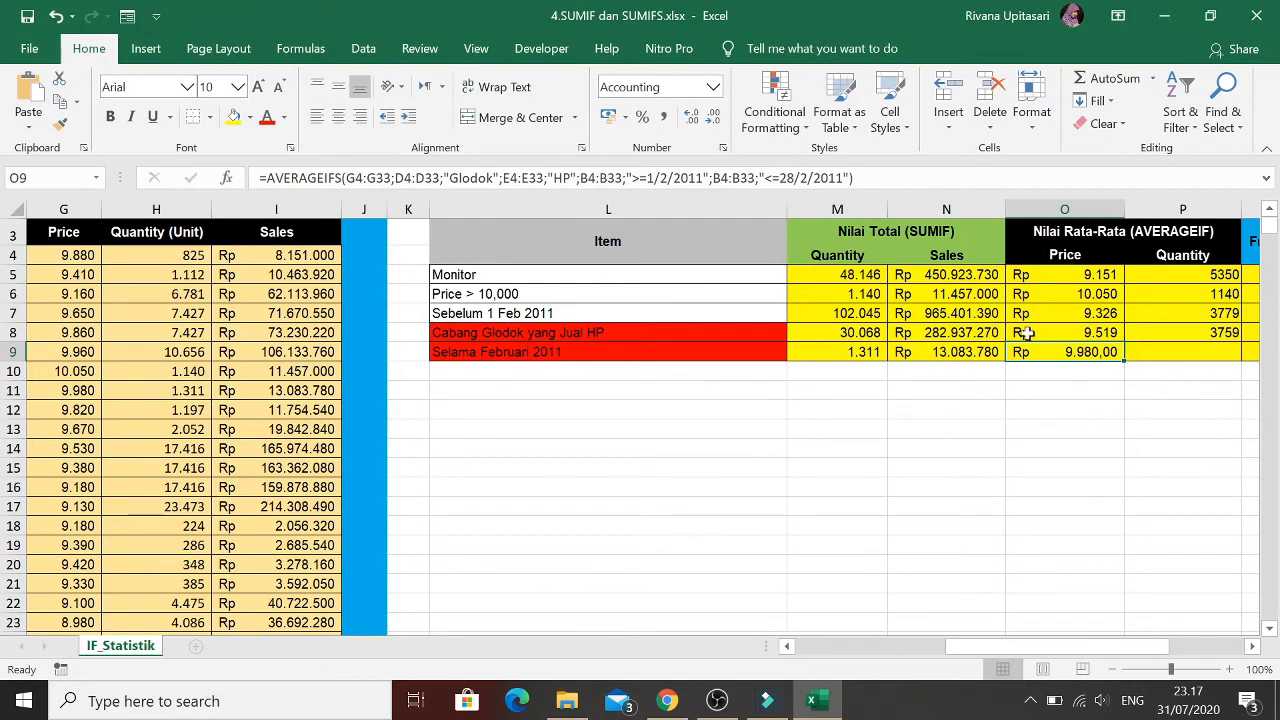
left_click(713, 116)
left_click(713, 116)
Copy O9's AVERAGEIFS formula text into P9, the average Quantity cell of the Selama Februari 2011 item
left_click_drag(853, 178, 270, 193)
key("ctrl+c")
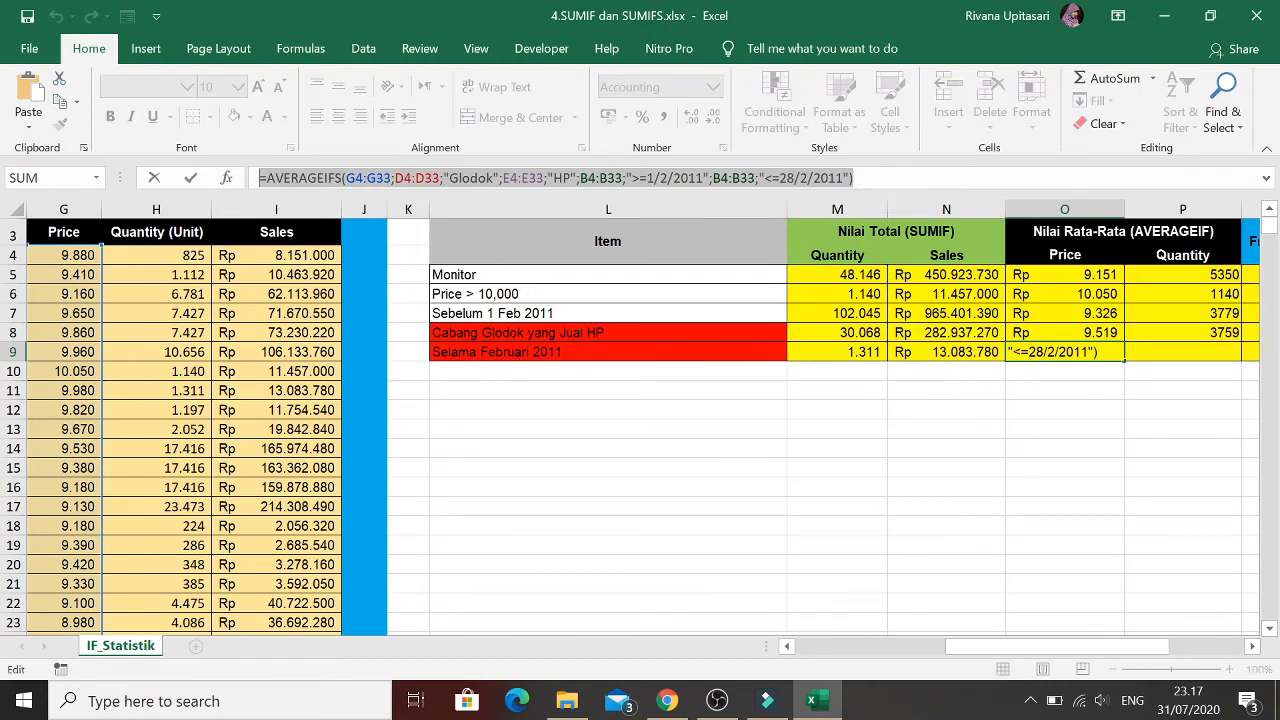
key("Return")
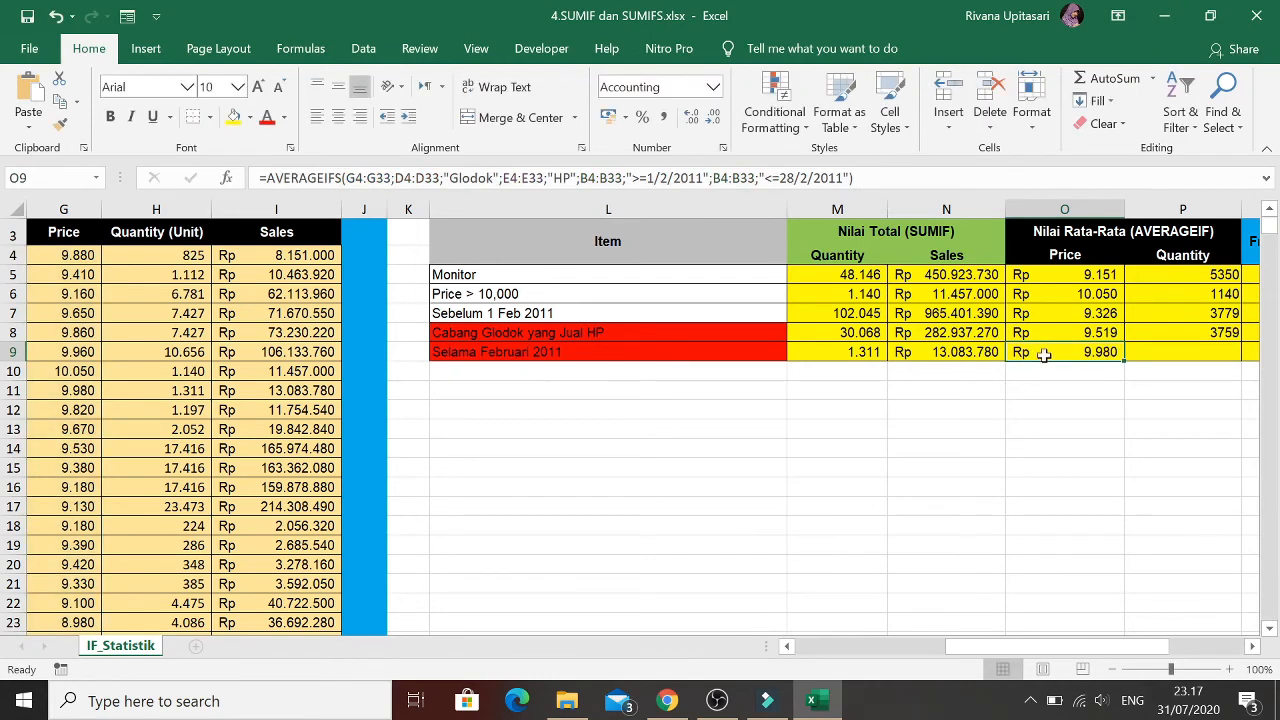
left_click(1188, 355)
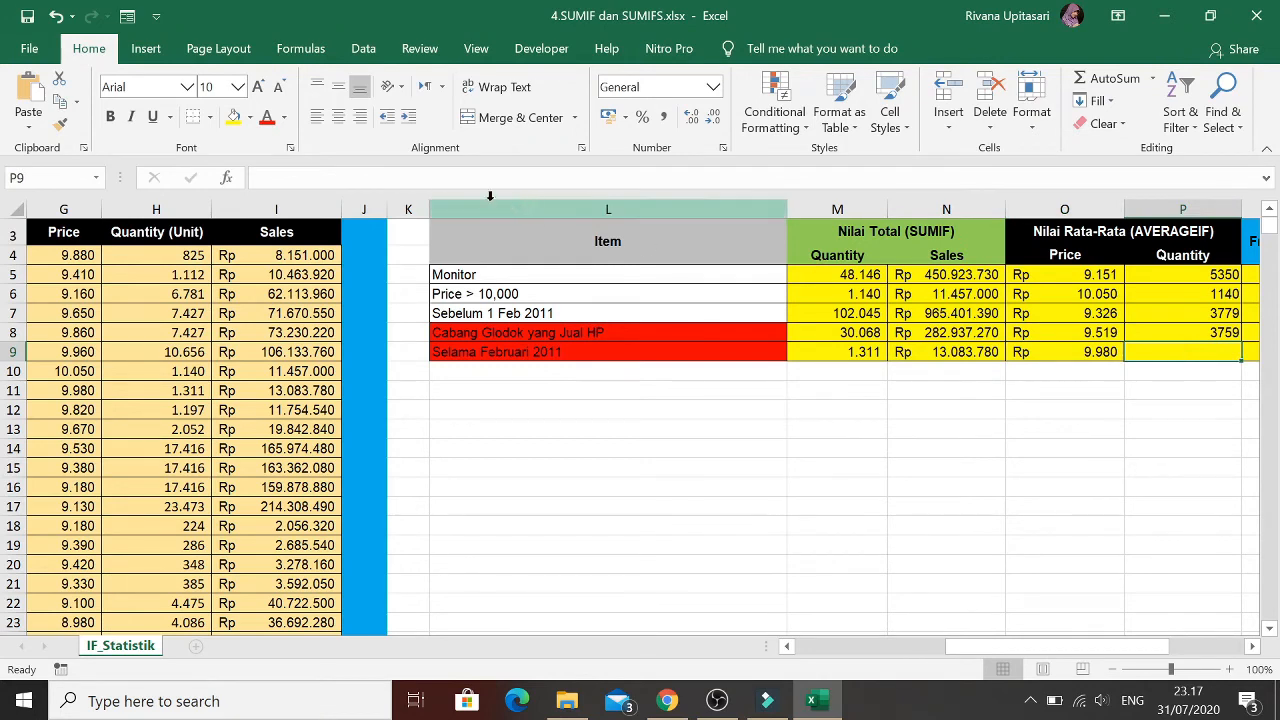
left_click(259, 178)
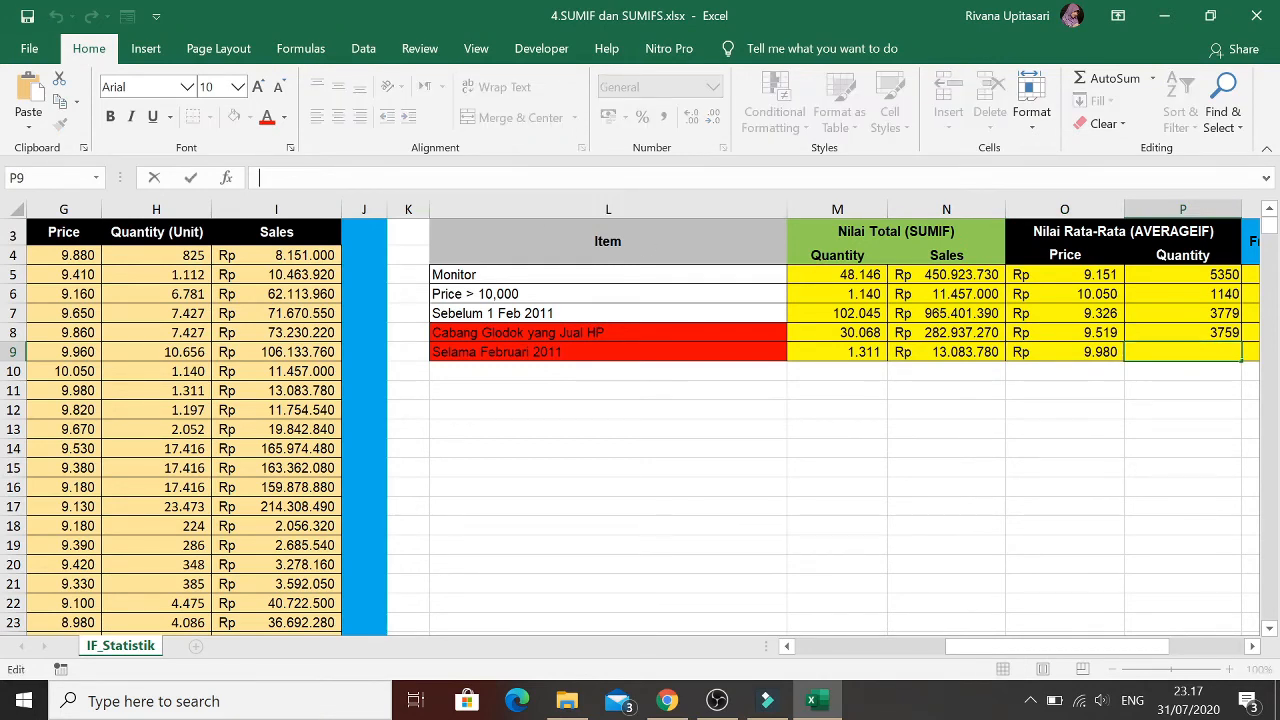
key("ctrl+v")
Replace the average range in P9's AVERAGEIFS formula with the Quantity data H4:H33 and complete the formula
left_click(391, 178)
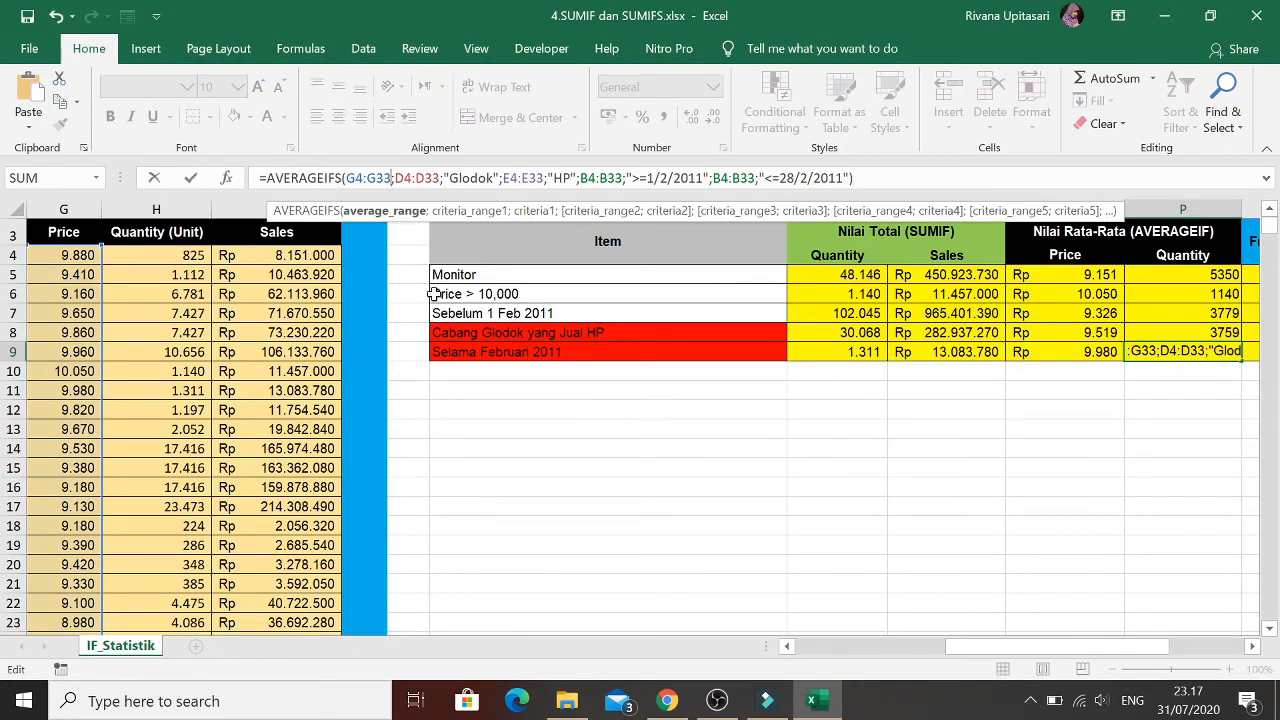
key("BackSpace")
key("BackSpace")
key("BackSpace")
key("BackSpace")
key("BackSpace")
key("BackSpace")
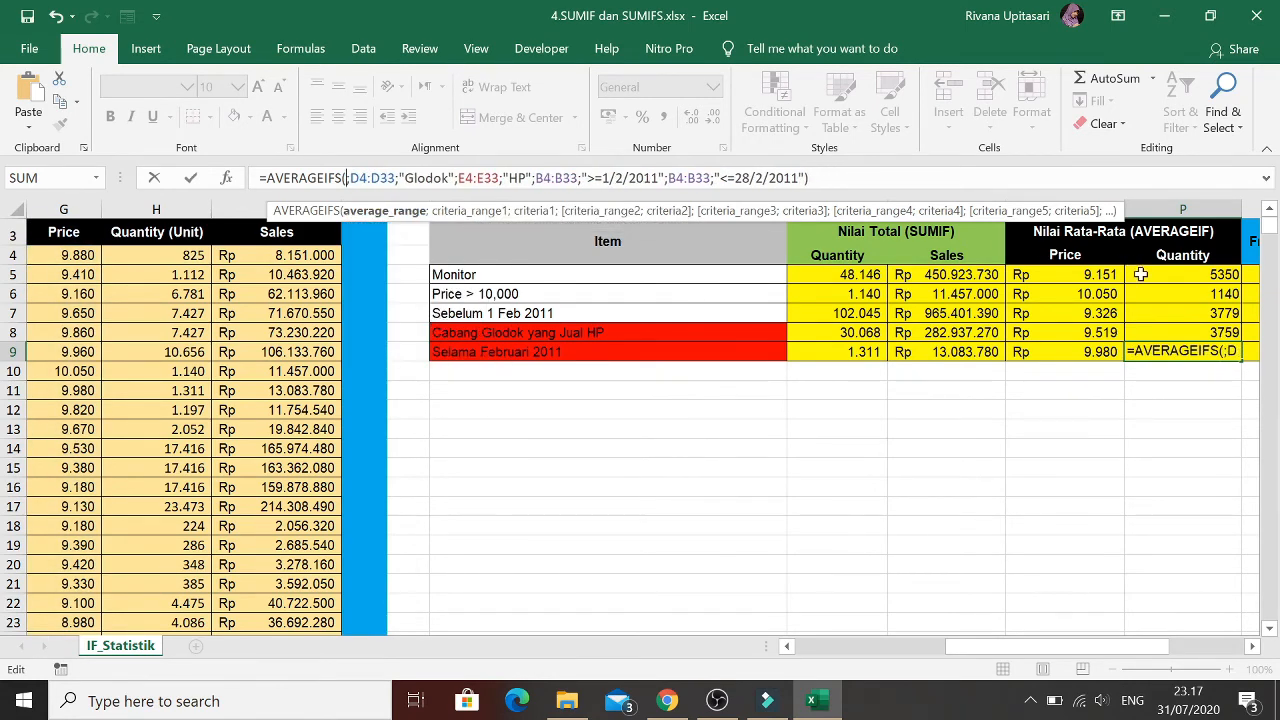
left_click(141, 257)
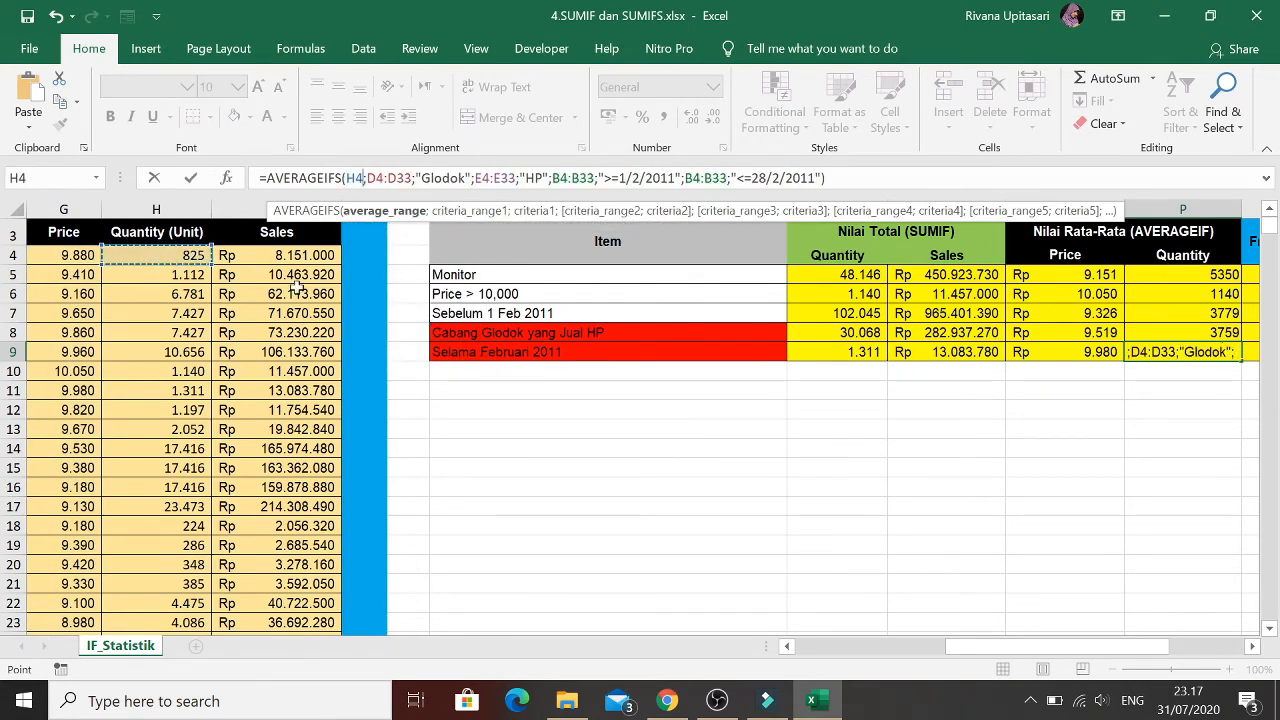
key("ctrl+shift+Down")
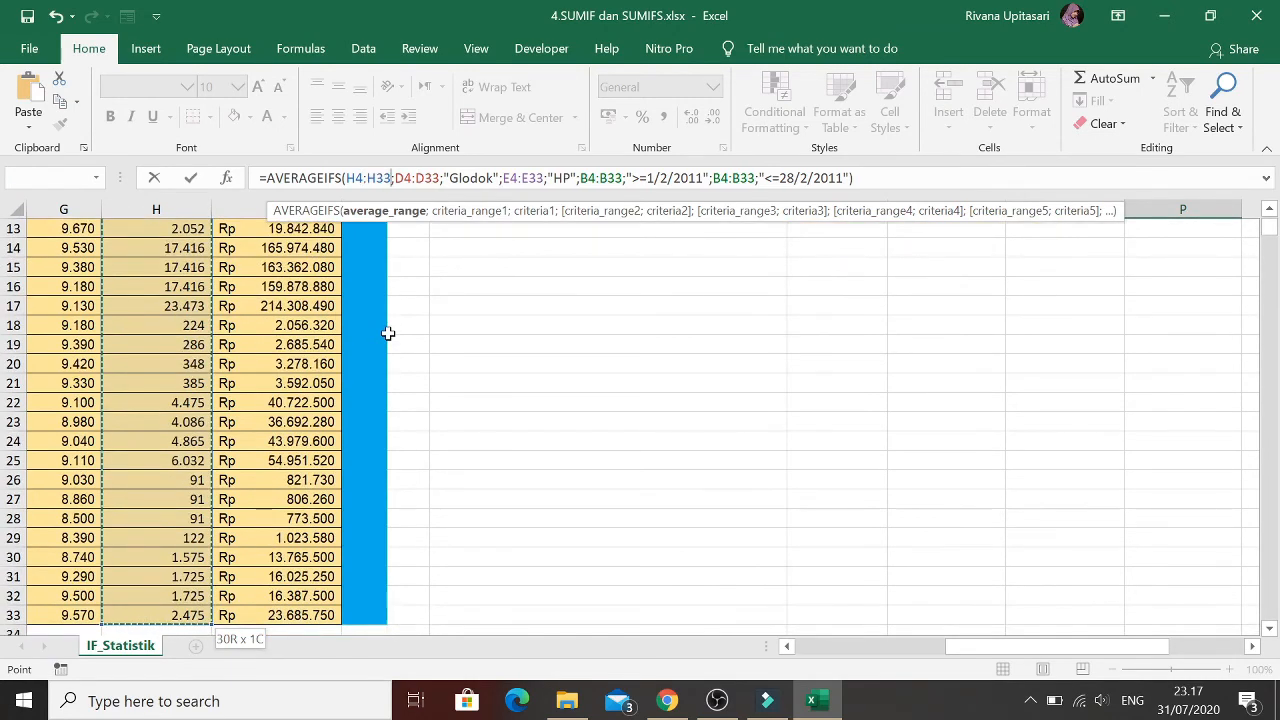
key("Return")
Start a COUNTIF formula in Q5, the Frekuensi Data cell of the Monitor item
key("Up")
key("Up")
key("Up")
key("Up")
key("Up")
key("Up")
key("Up")
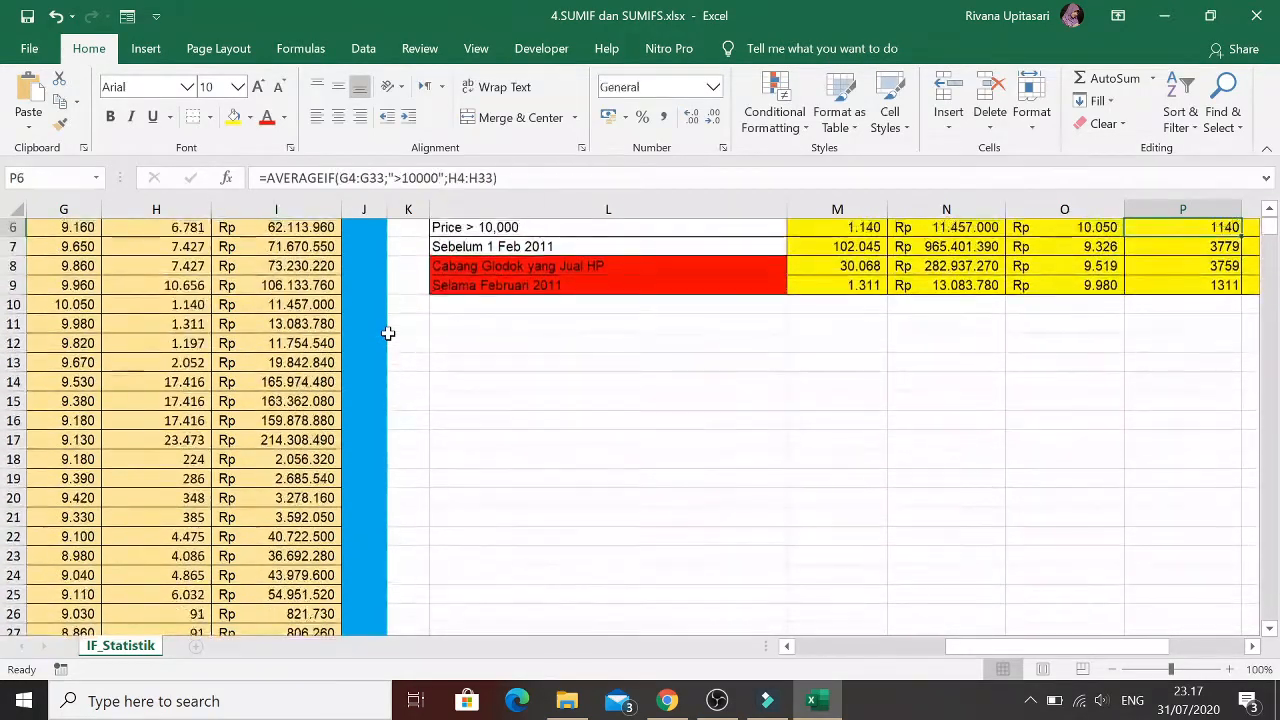
key("Down")
key("Down")
key("Right")
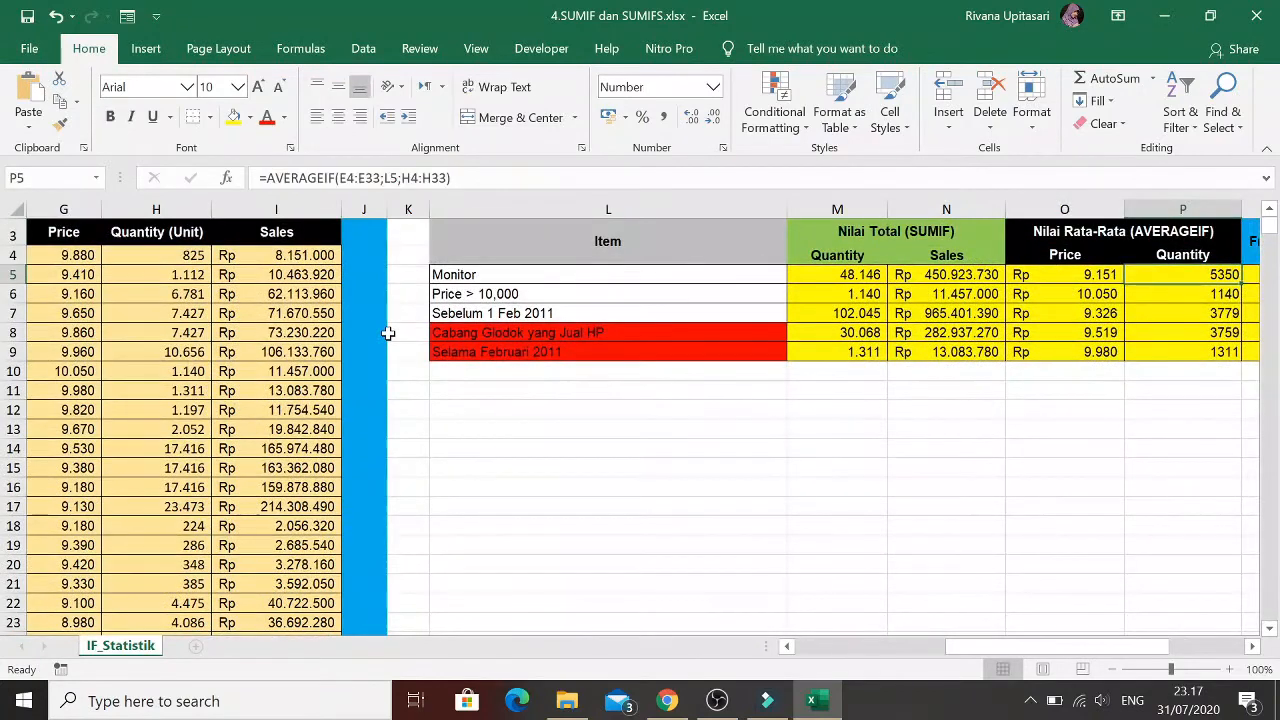
key("Right")
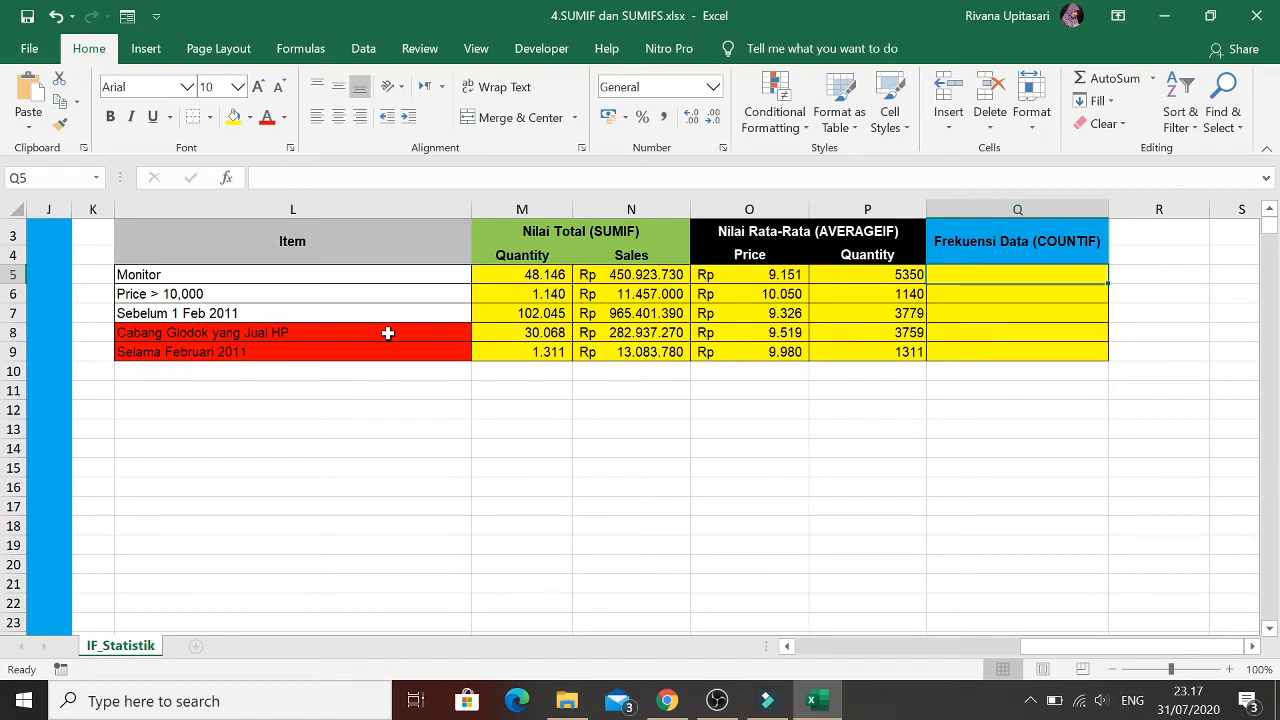
type("=cou")
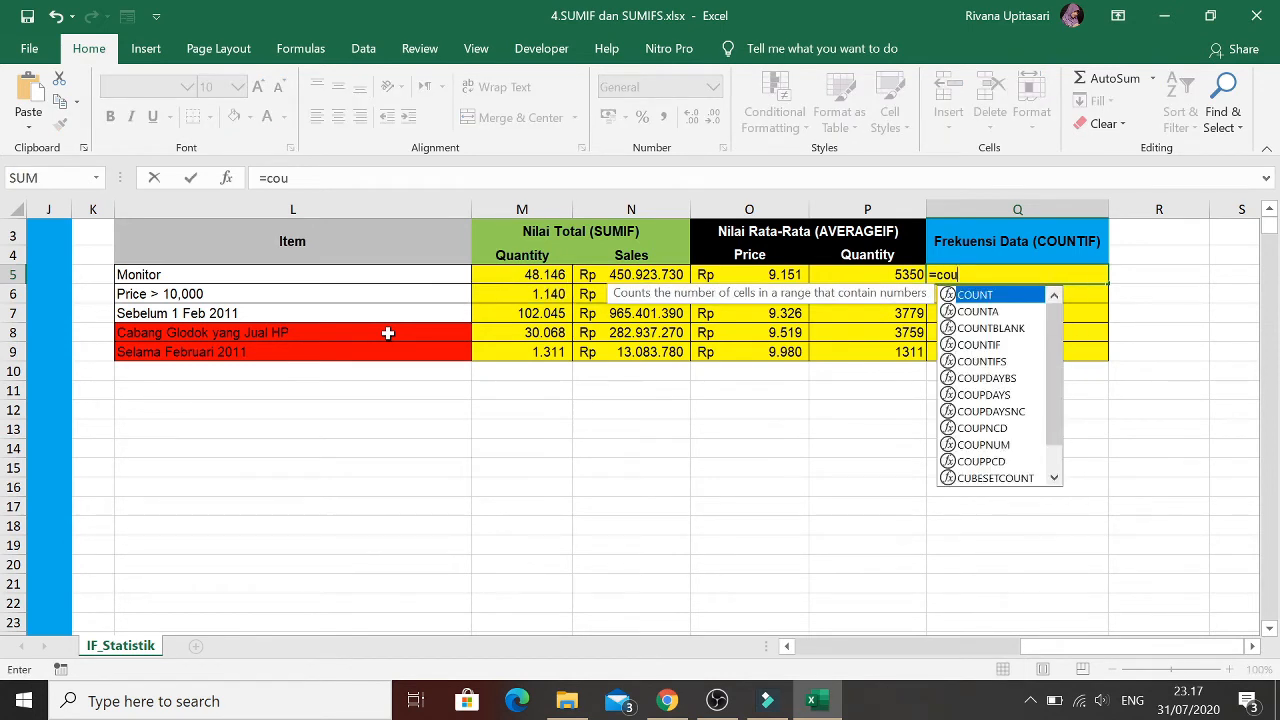
type("ntif")
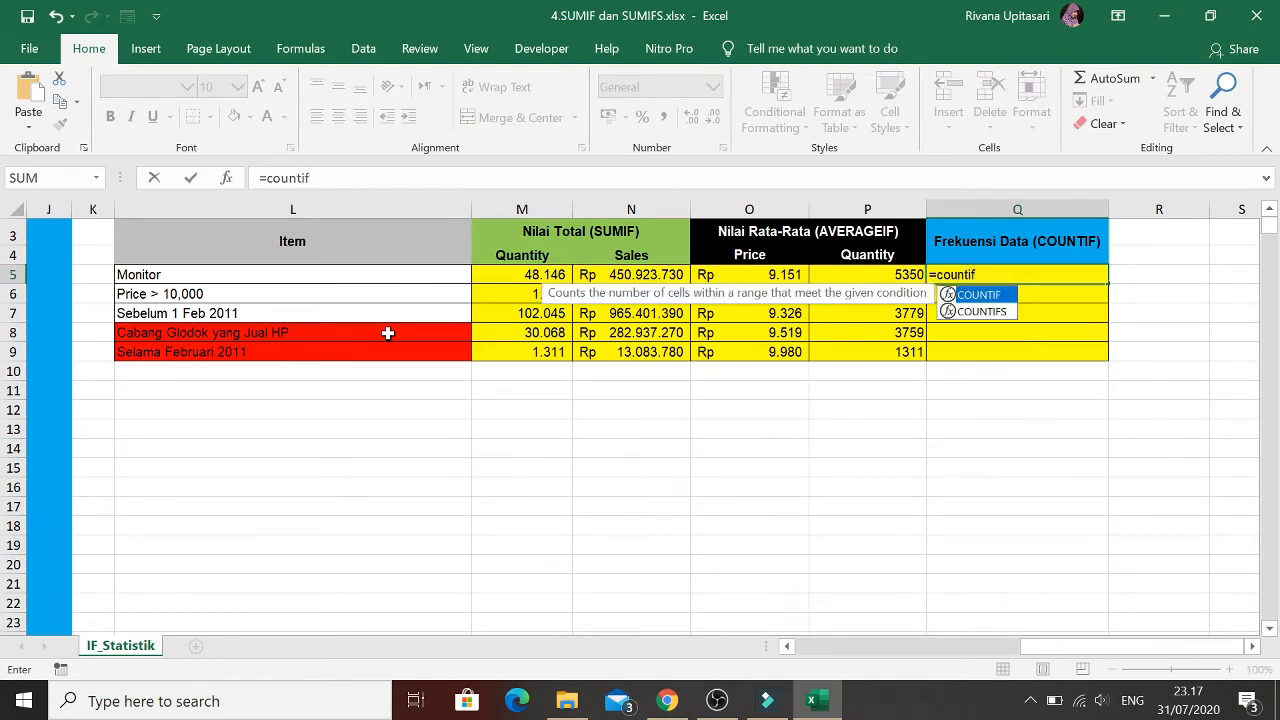
type("(")
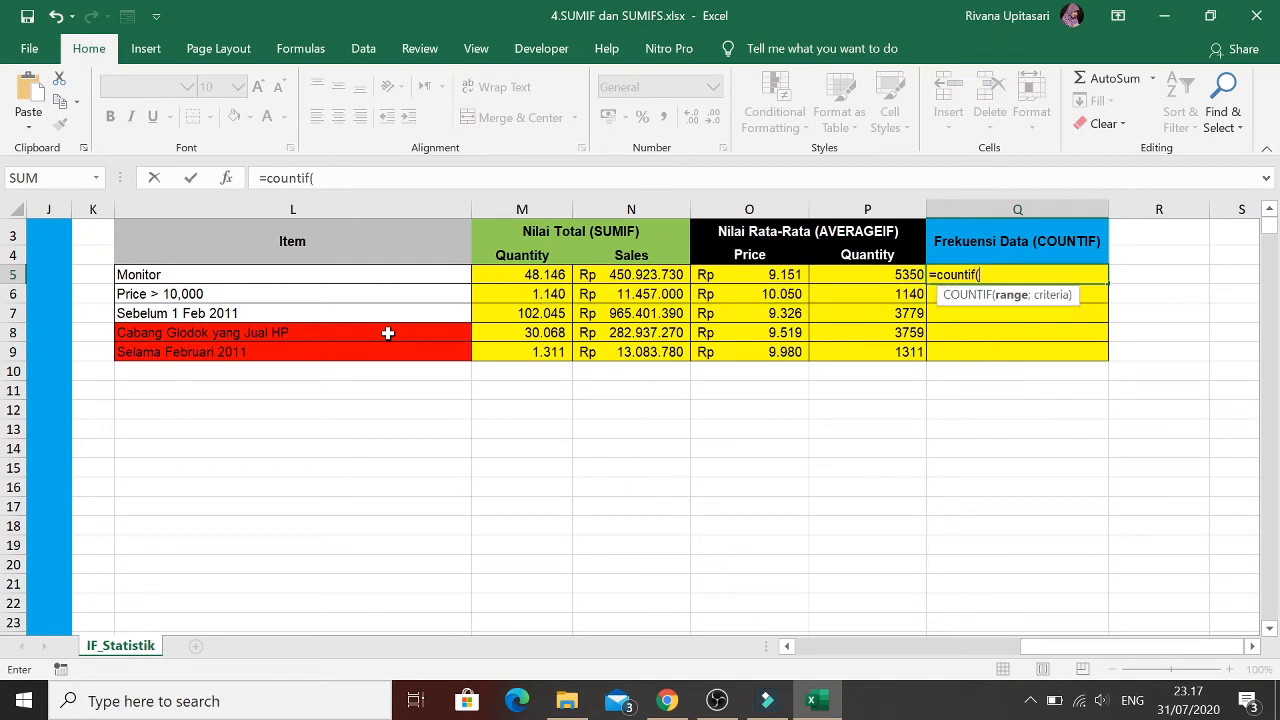
Set the range of Q5's COUNTIF formula to the Product data E4:E33
key("Left")
key("Left")
key("Left")
key("Left")
key("Left")
key("Left")
key("Left")
key("Left")
key("Left")
key("Left")
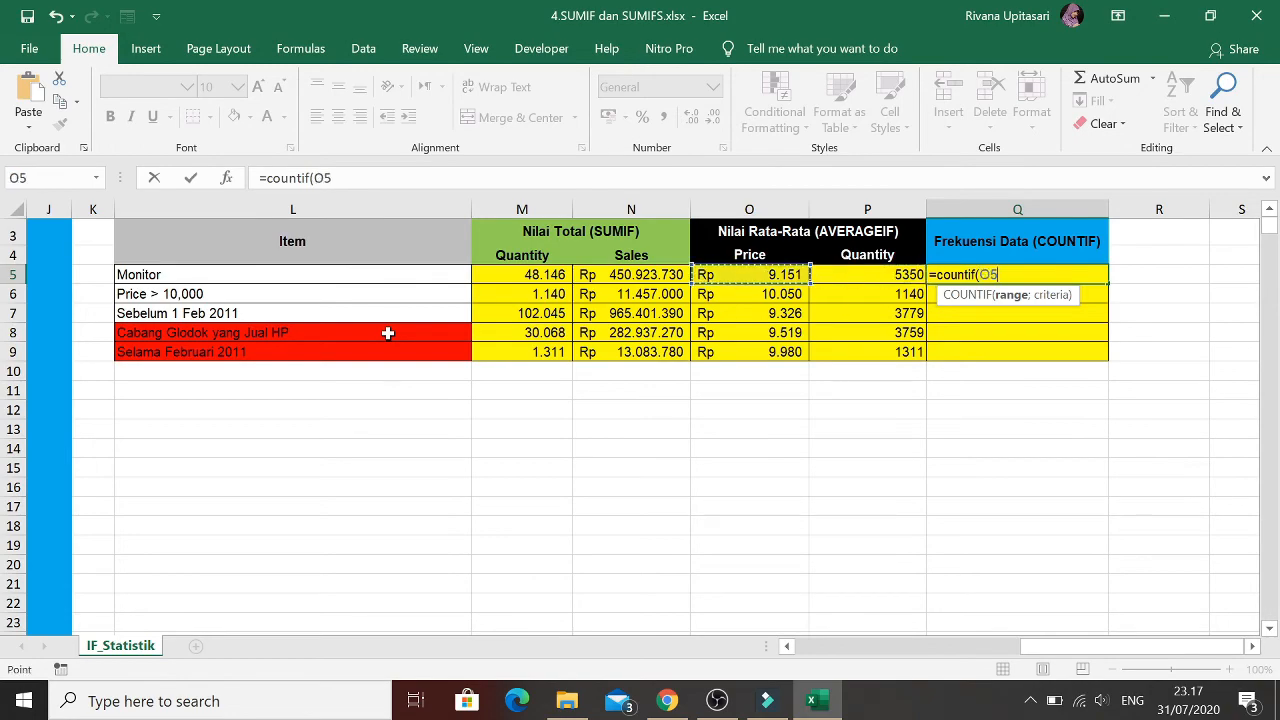
key("Left")
key("Left")
key("Left")
key("Left")
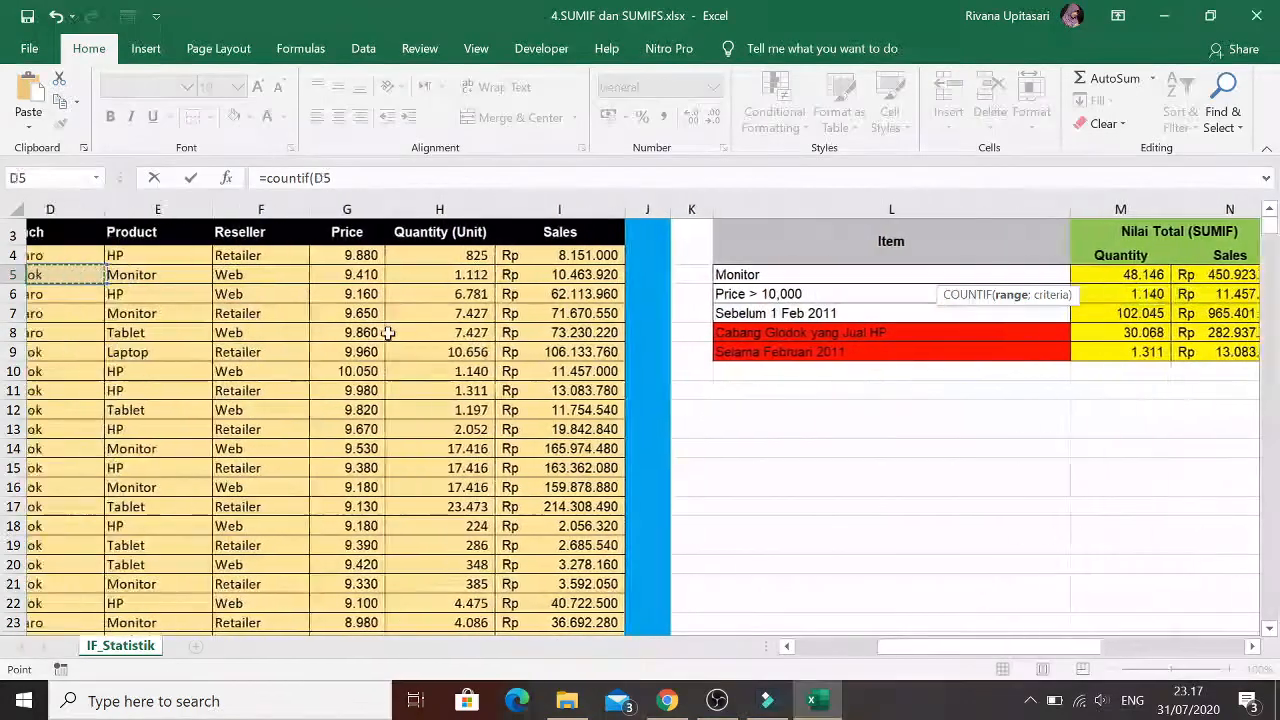
key("Right")
key("Right")
key("Up")
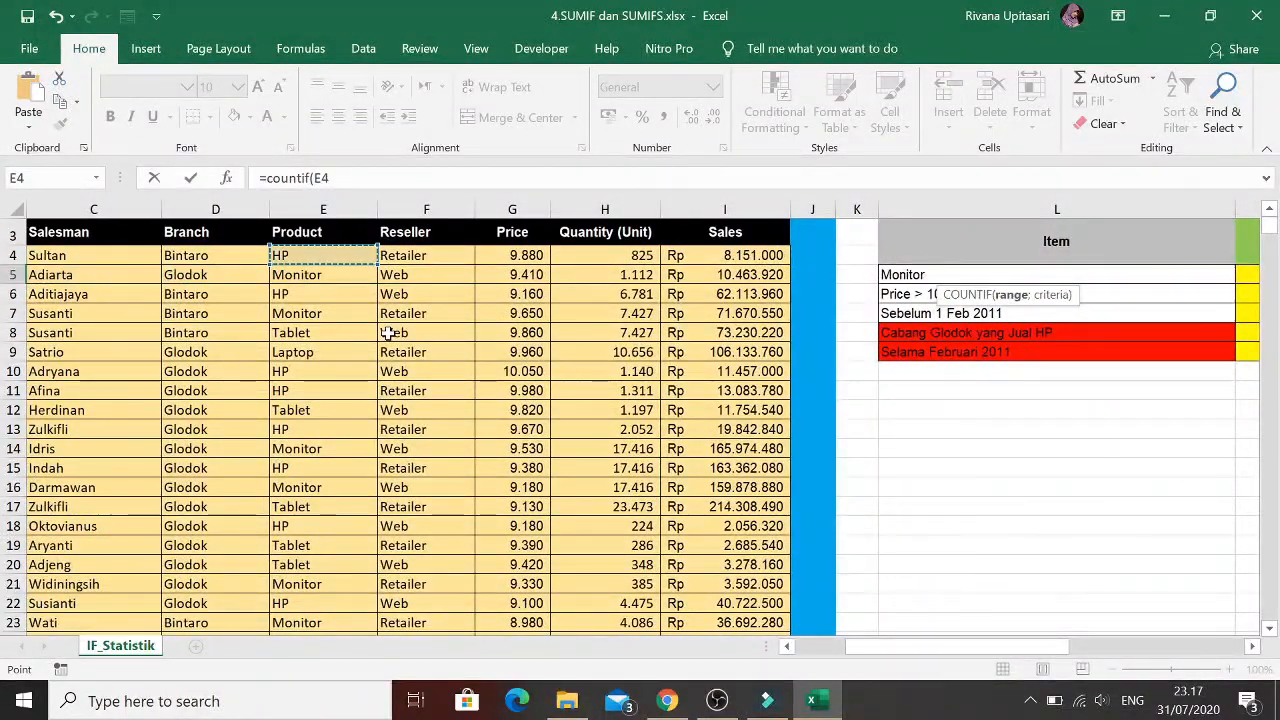
key("ctrl+shift+Down")
type(";")
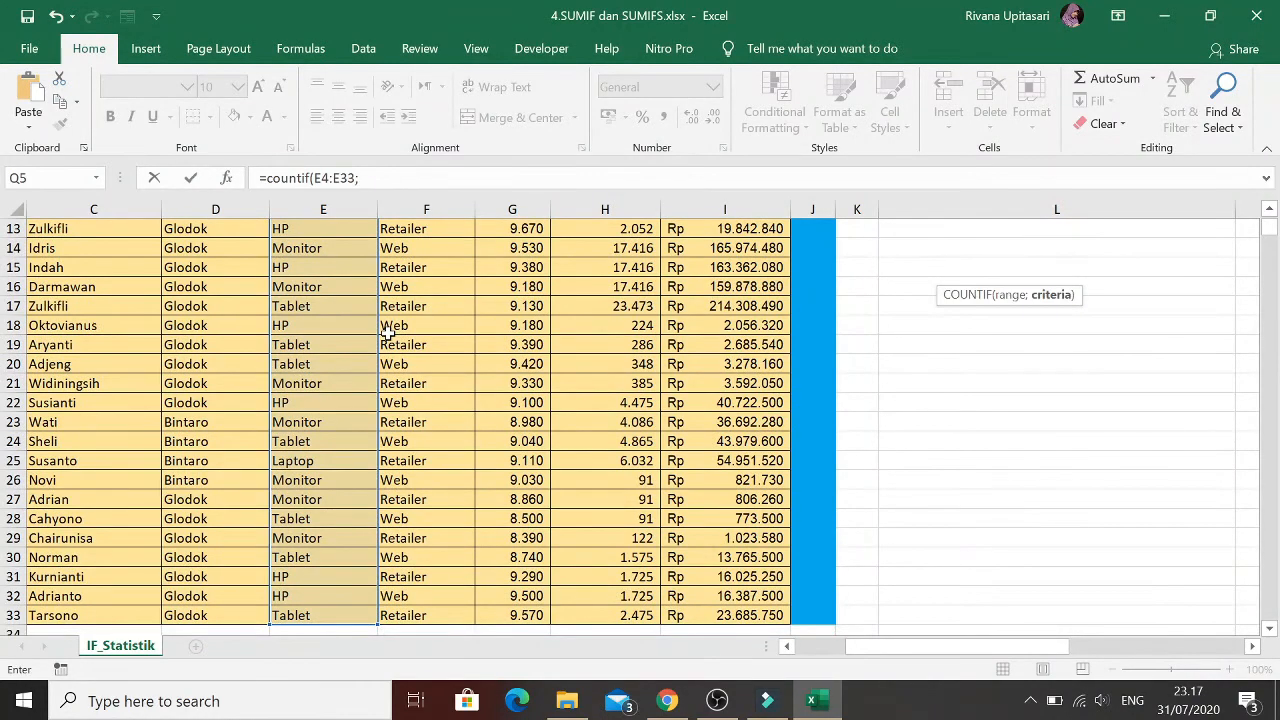
Use the Monitor label in L5 as the criteria of Q5's COUNTIF and complete the formula
key("Left")
key("Left")
key("Left")
key("Left")
key("Left")
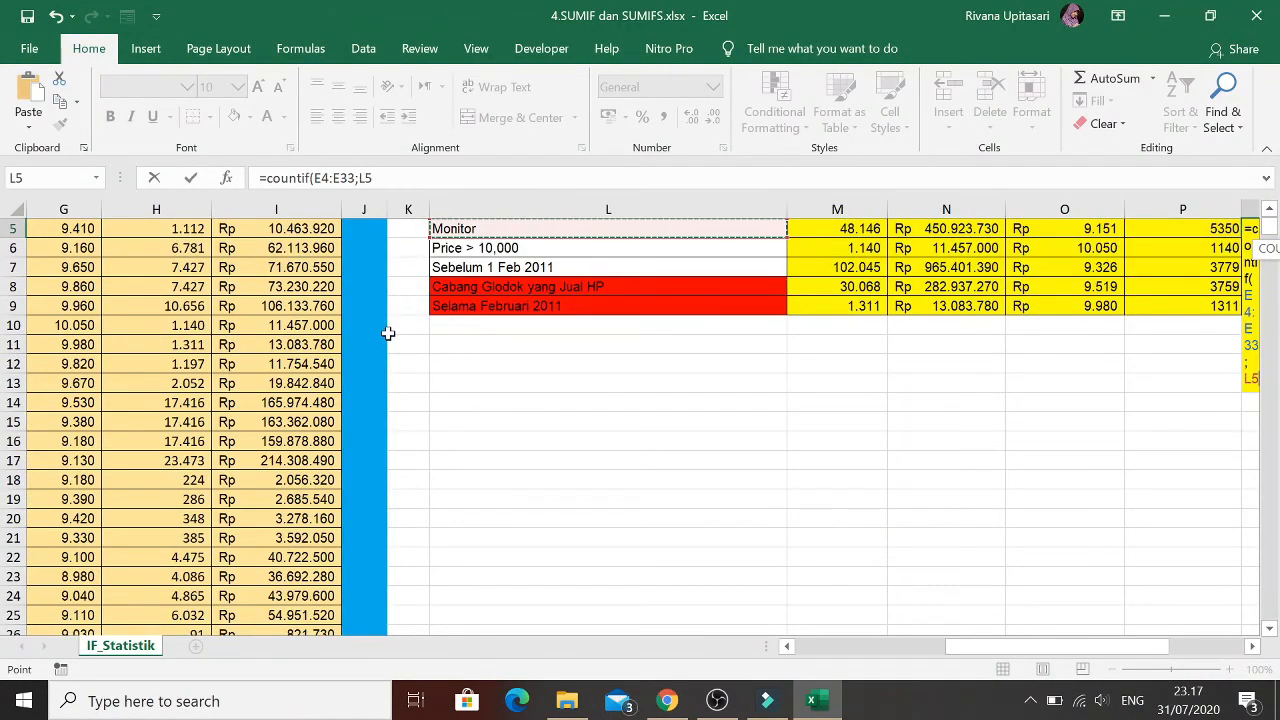
key("Return")
key("Up")
key("Up")
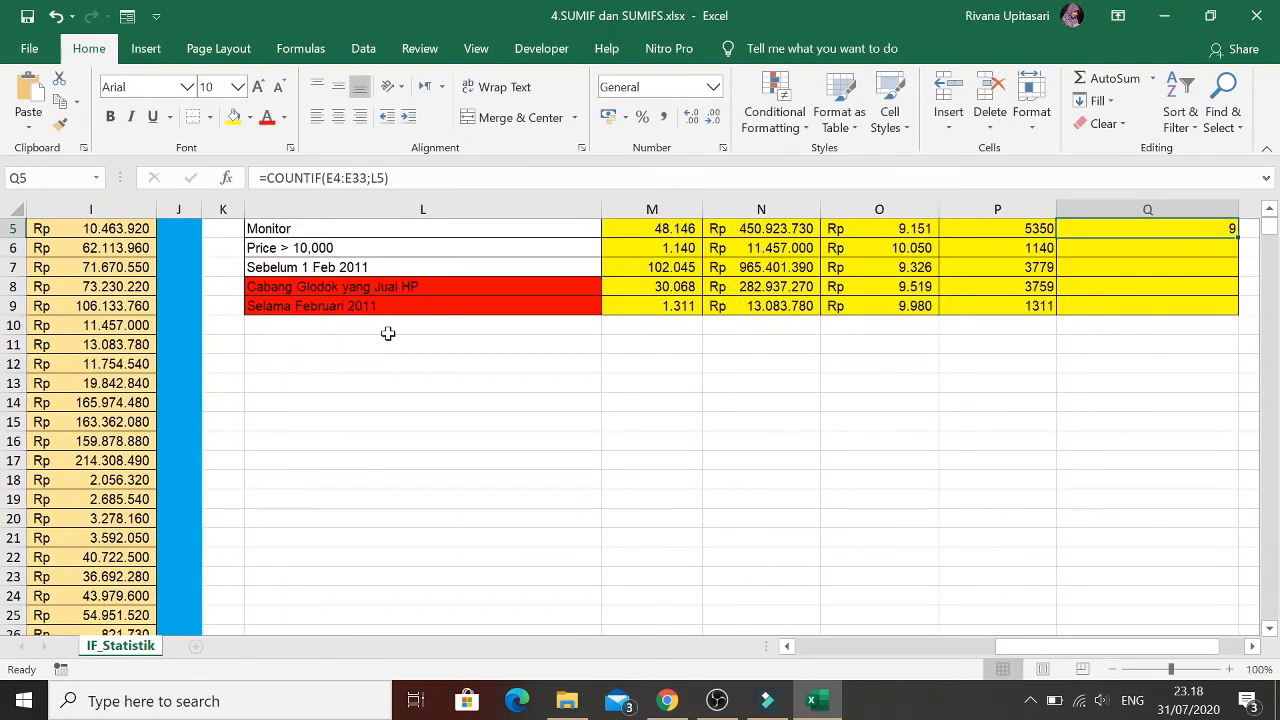
key("Down")
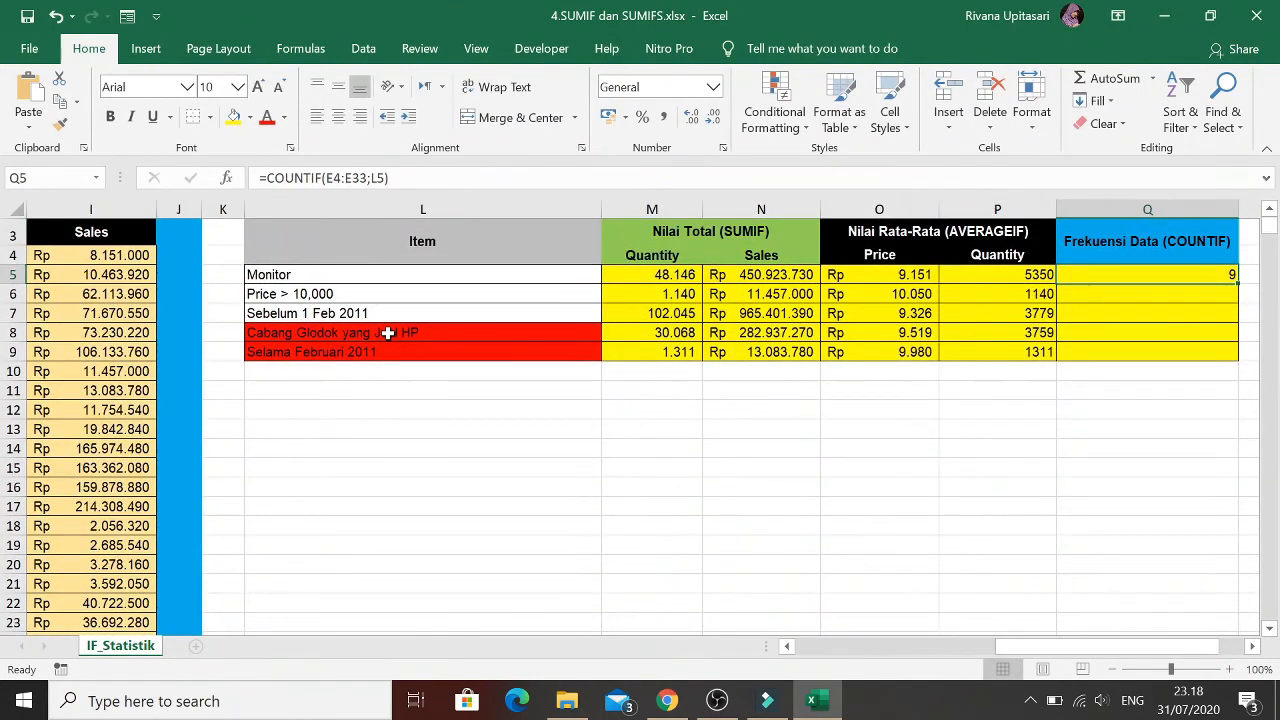
Start a COUNTIF formula in Q6 for the Price > 10,000 item, using the Price data G4:G33 as its range
key("Down")
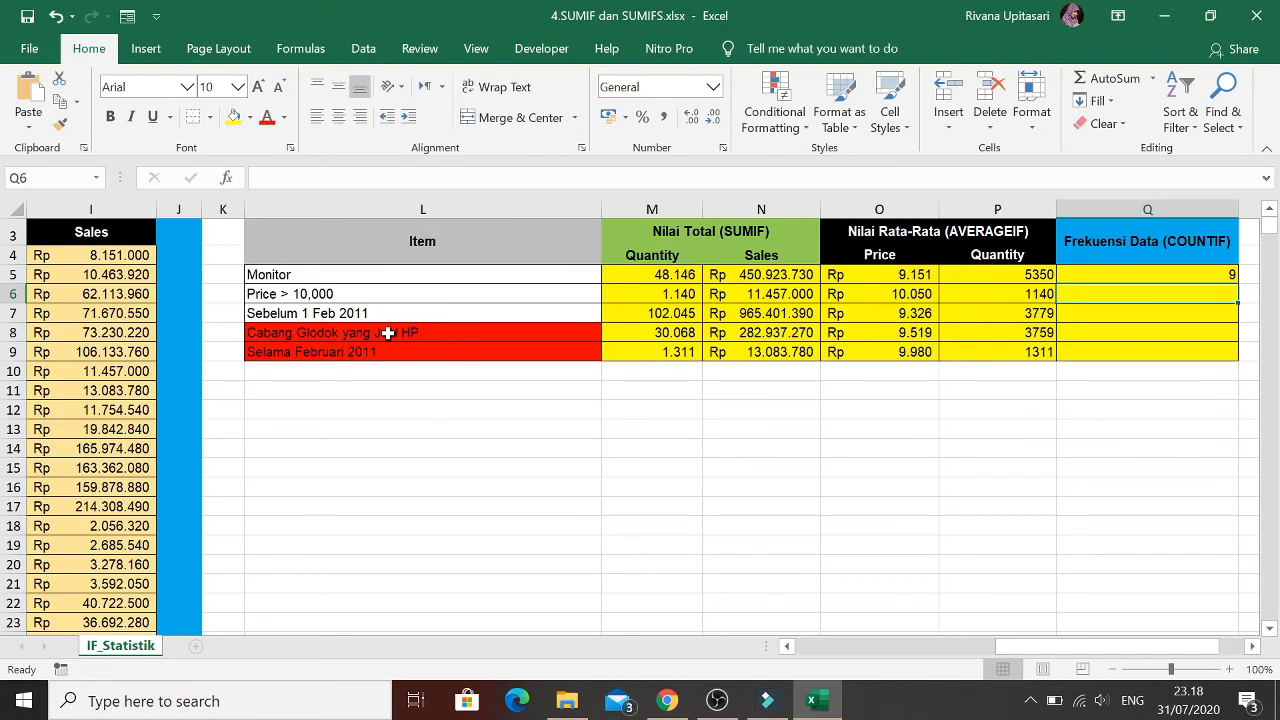
type("=")
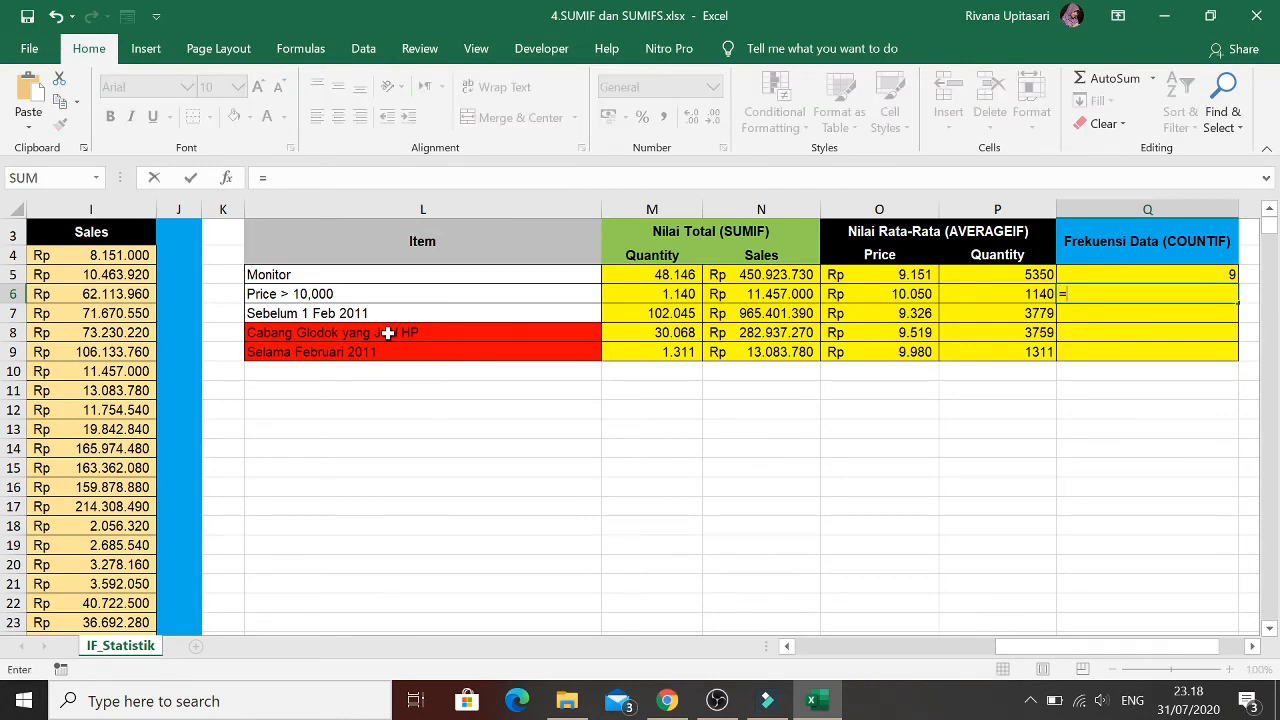
type("count")
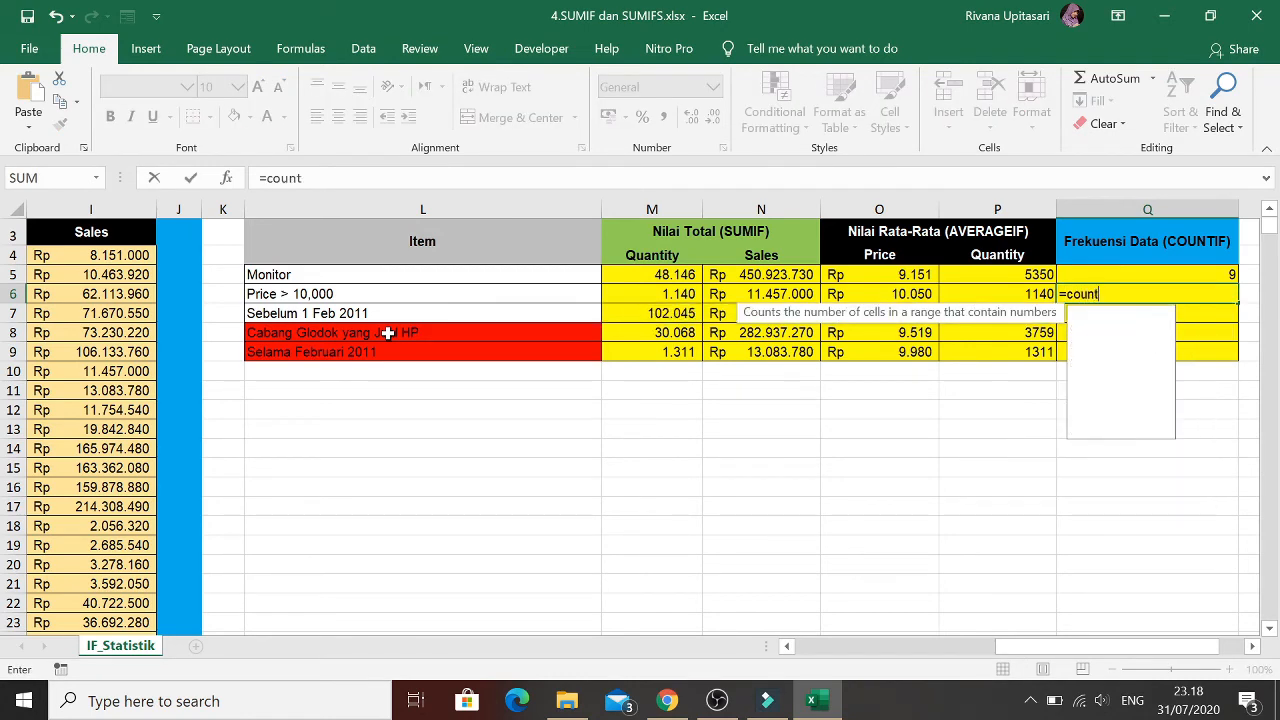
type("if(")
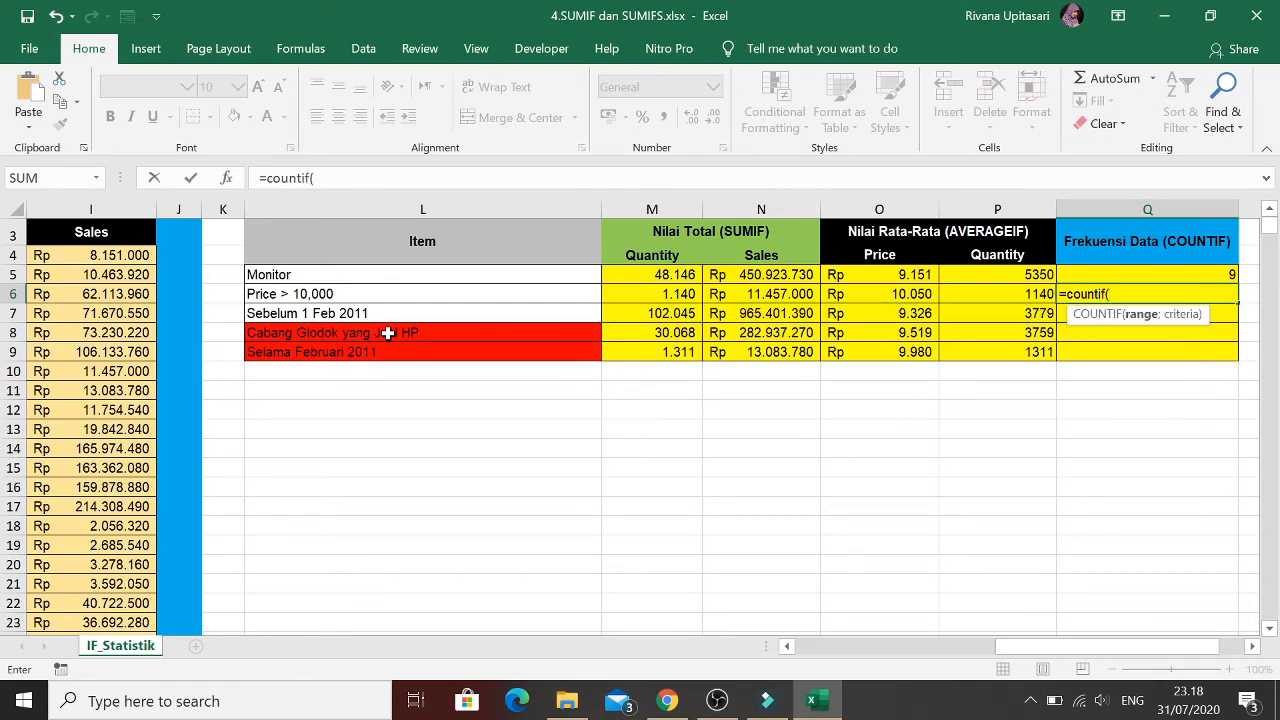
key("Left")
key("Left")
key("Left")
key("Left")
key("Left")
key("Left")
key("Left")
key("Left")
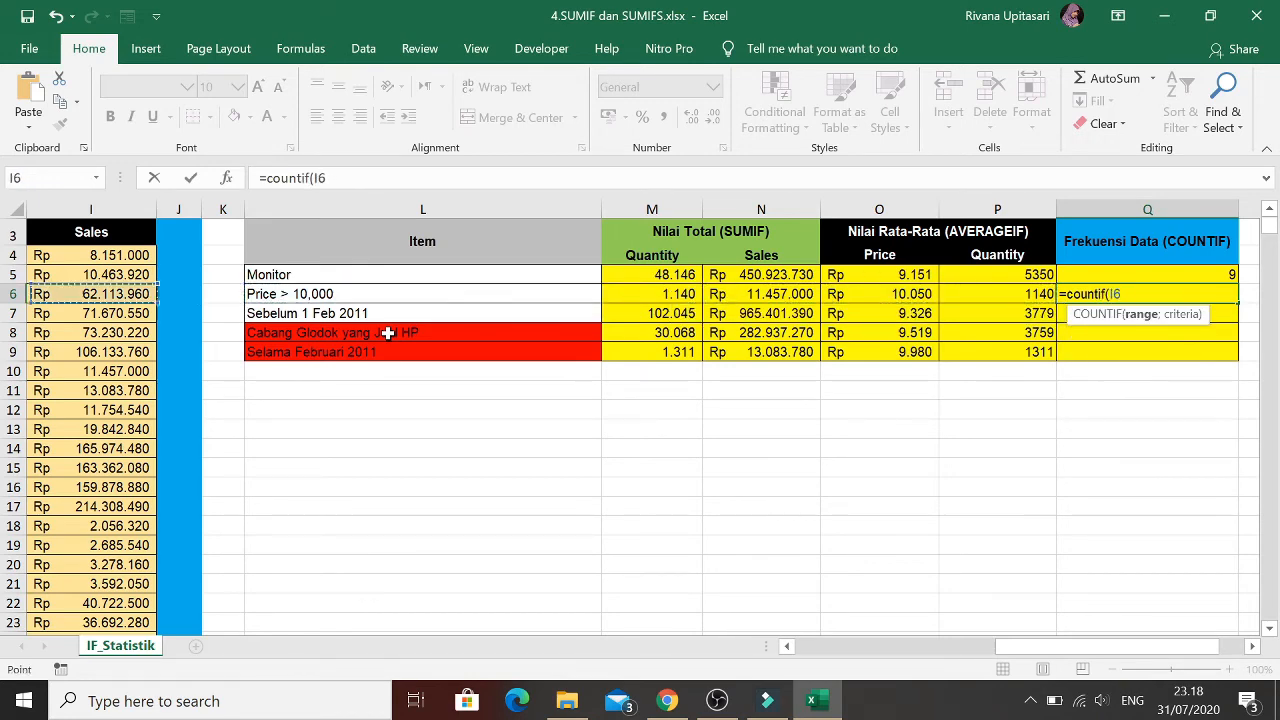
key("Left")
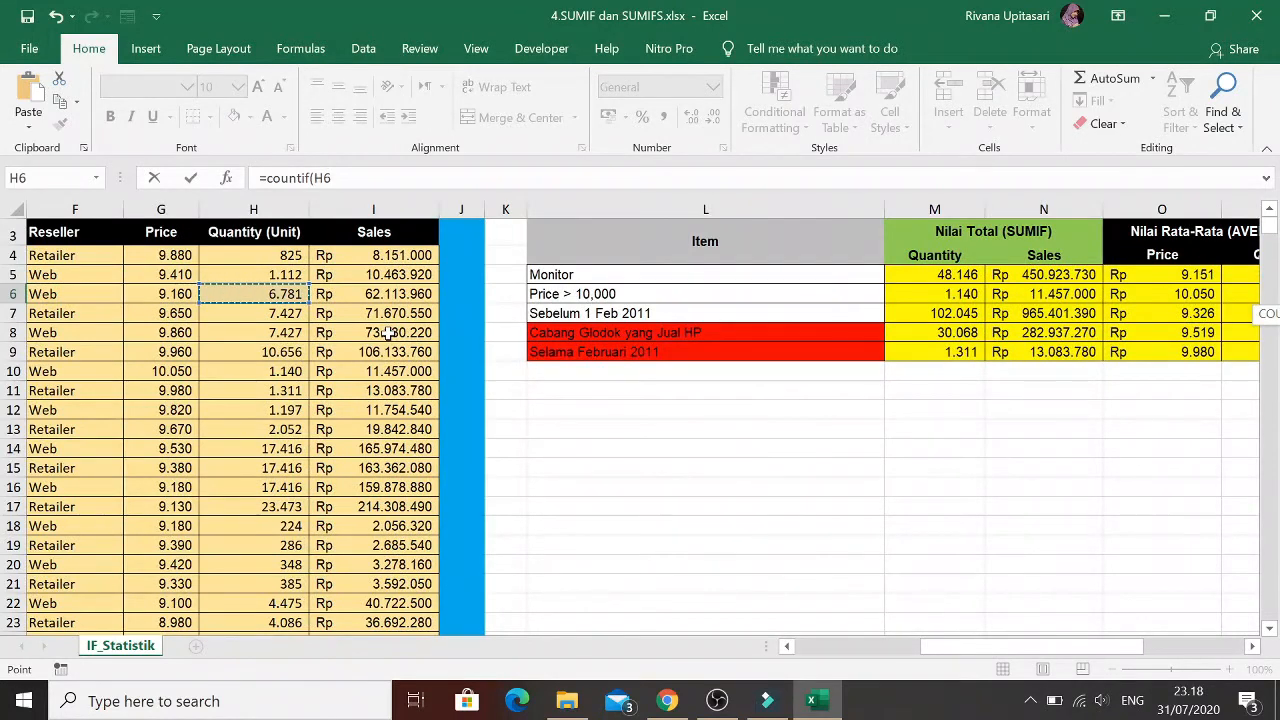
key("Left")
key("Up")
key("Up")
key("ctrl+shift+Down")
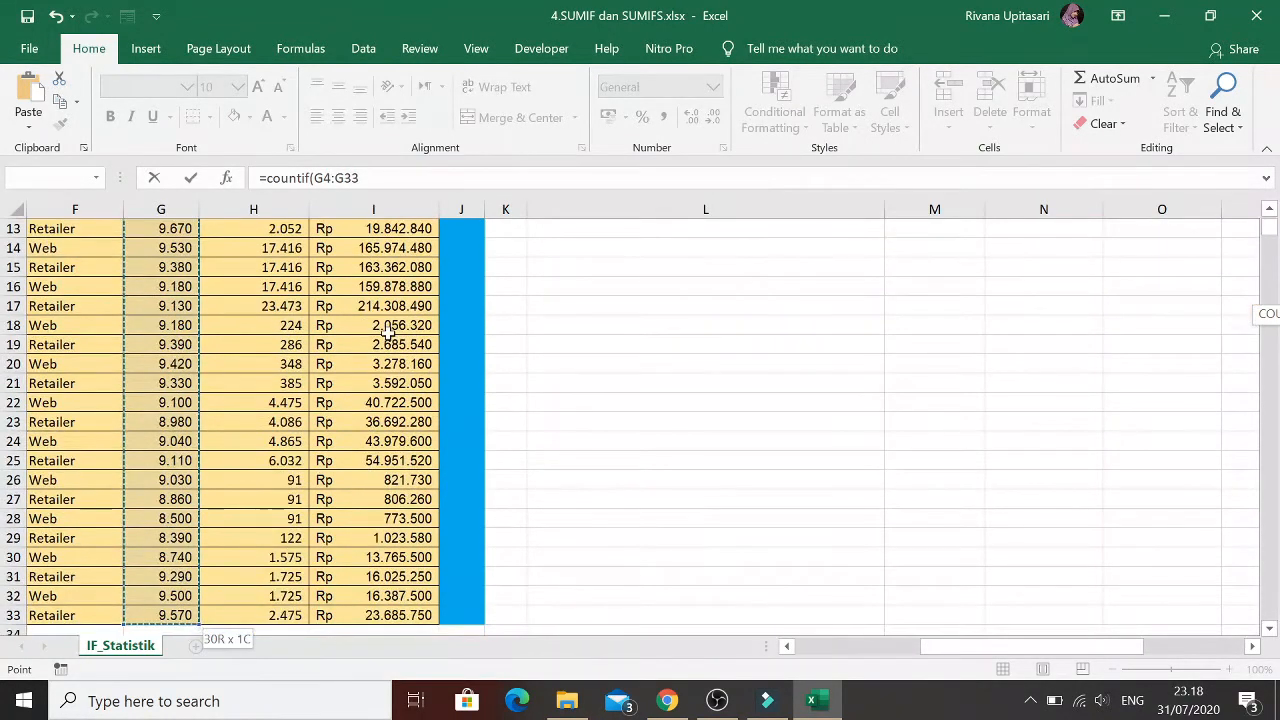
Add the criteria ">10000" to Q6's COUNTIF and complete the formula
type(";\">1")
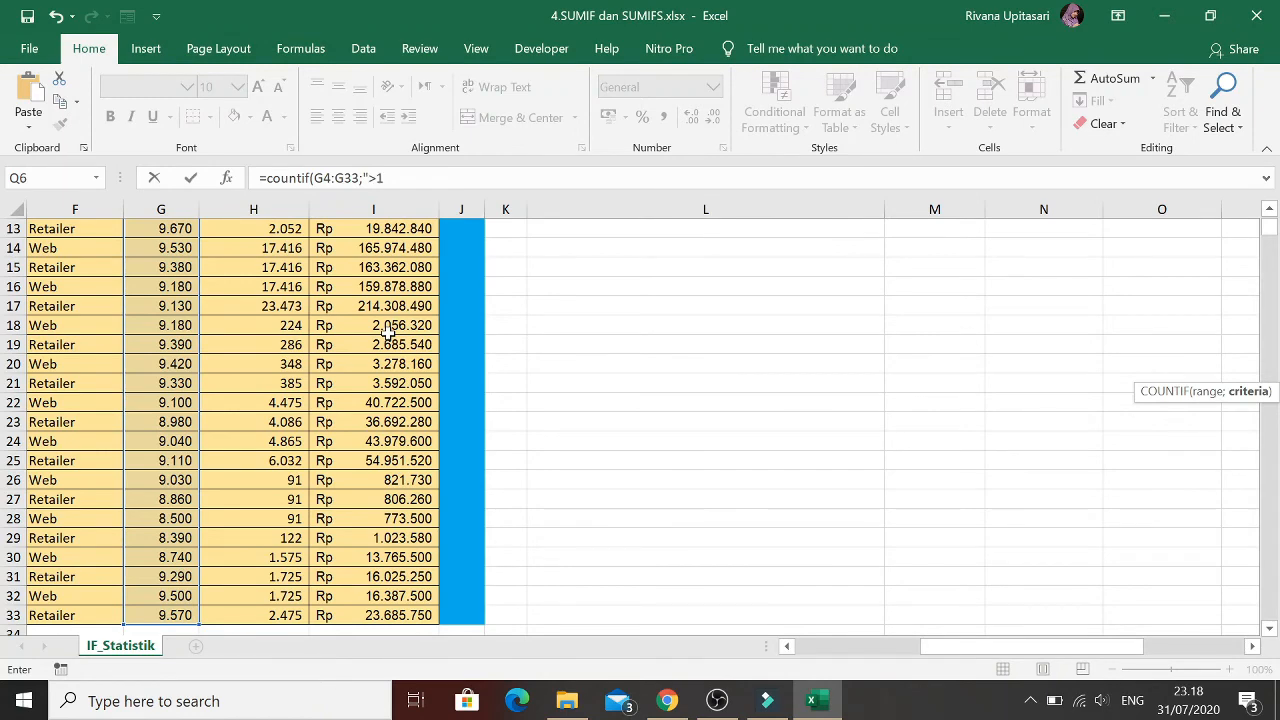
type("0000\")")
key("ctrl+Return")
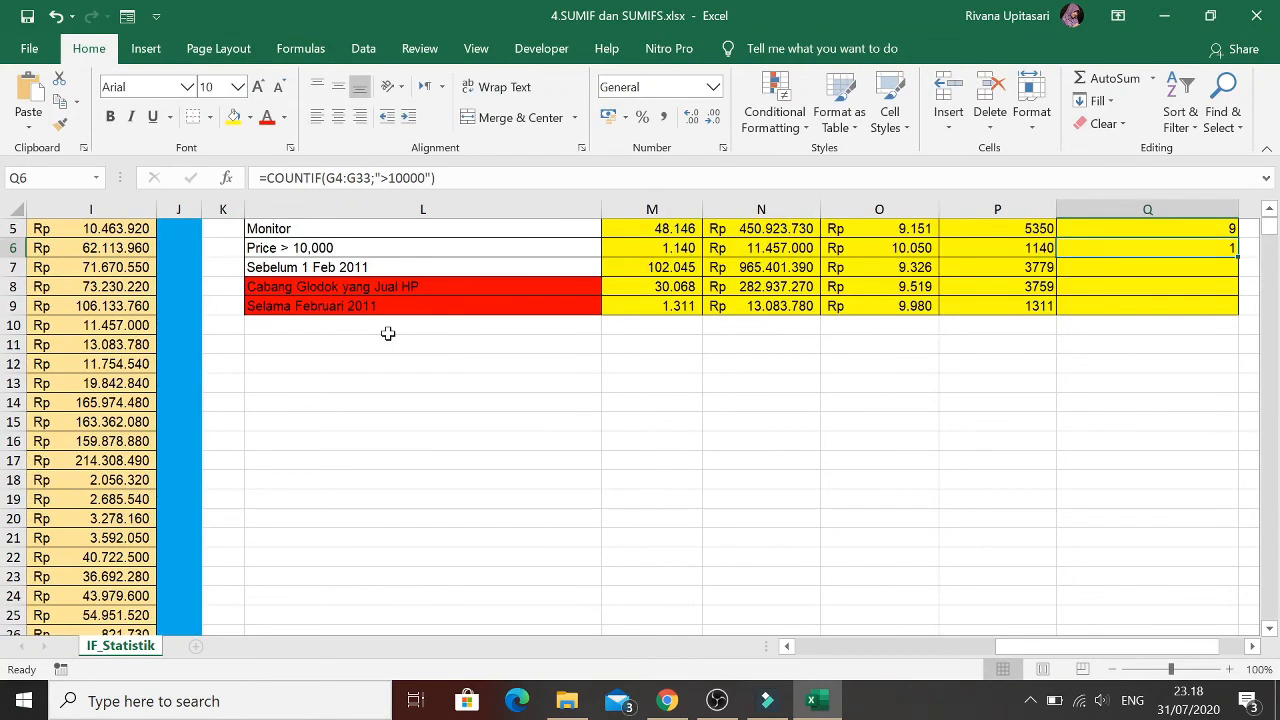
Start a COUNTIF formula in Q7 for the Sebelum 1 Feb 2011 item, with the Date Sales data B4:B33 as its range
key("Down")
type("=")
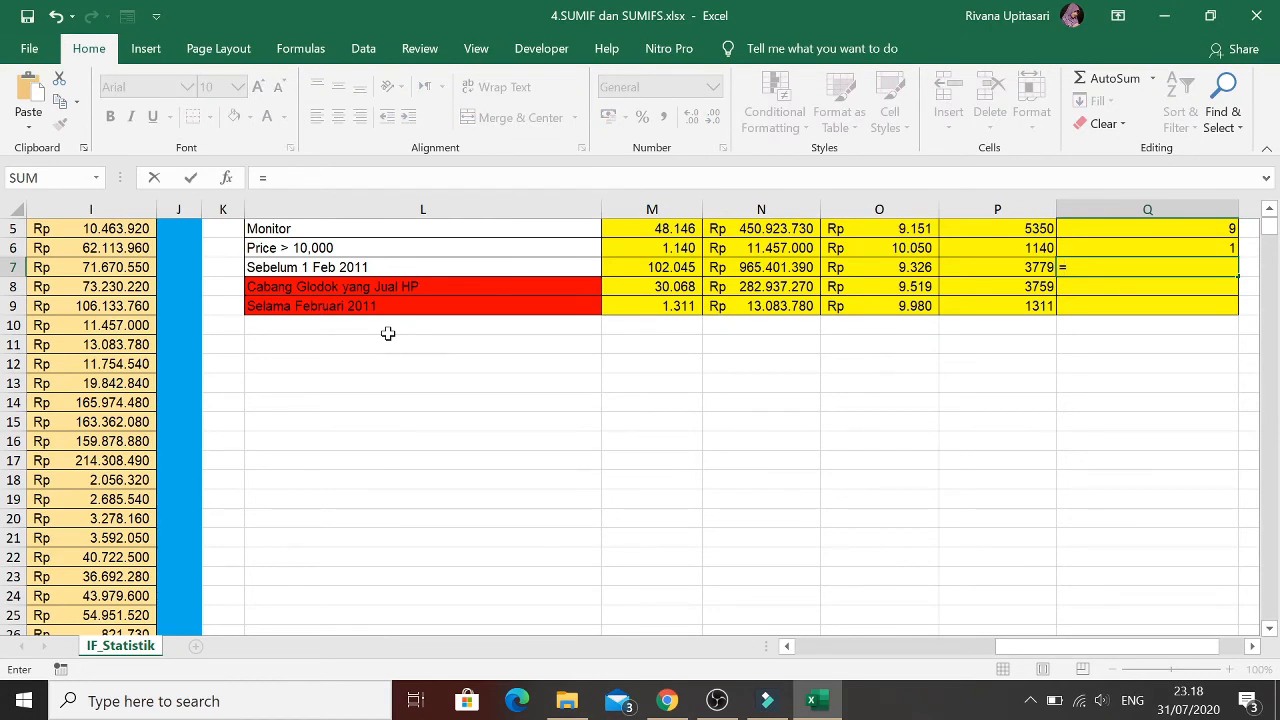
type("coun")
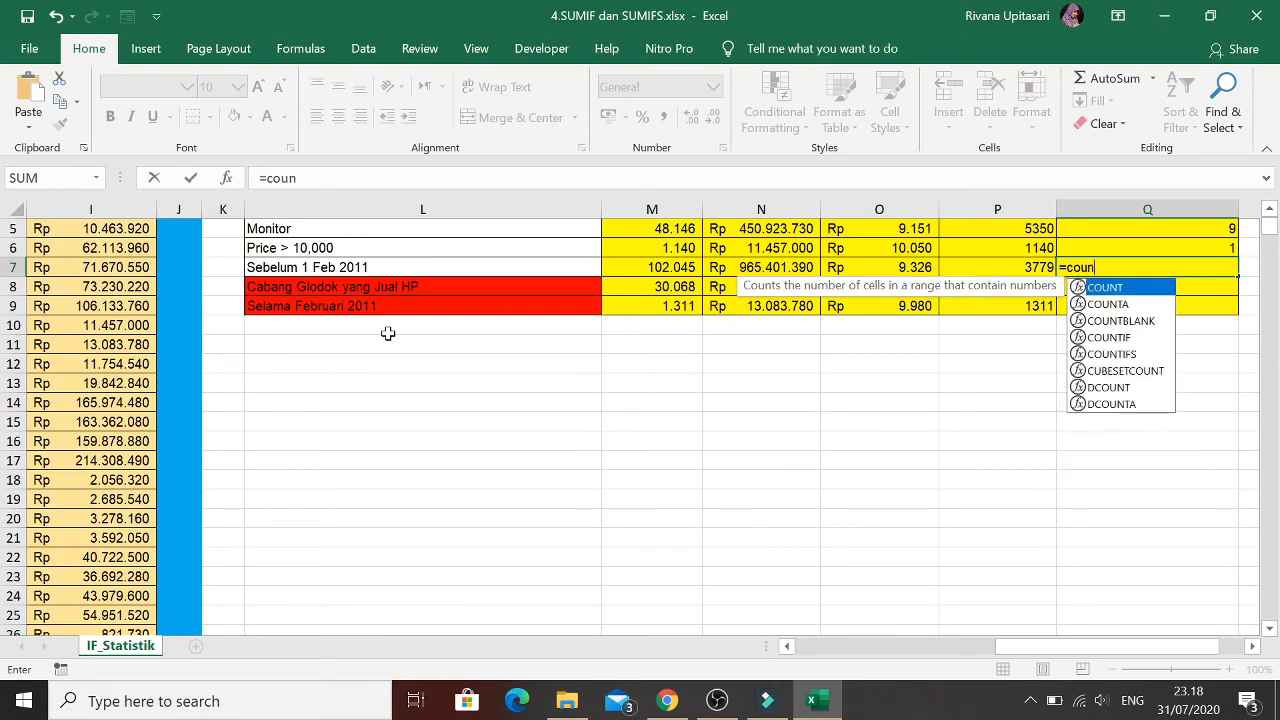
type("tif(")
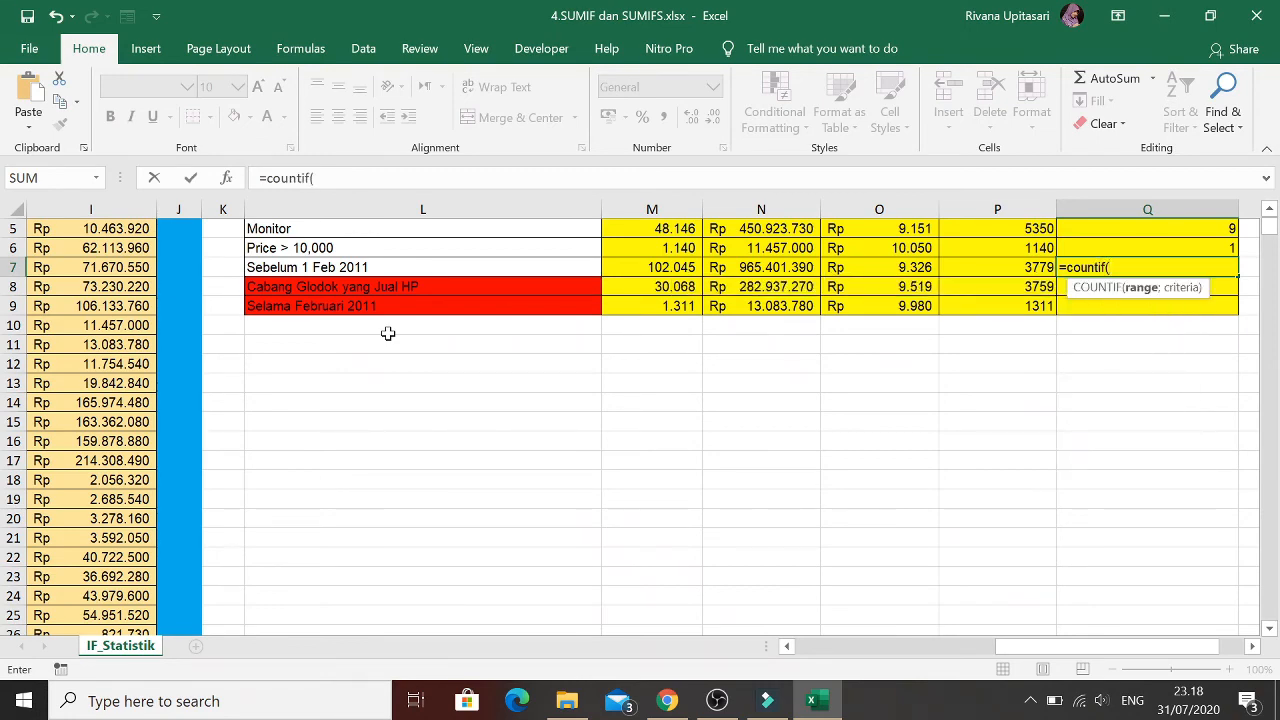
key("Left")
key("Left")
key("Left")
key("Left")
key("Left")
key("Left")
key("ctrl+Left")
key("ctrl+Left")
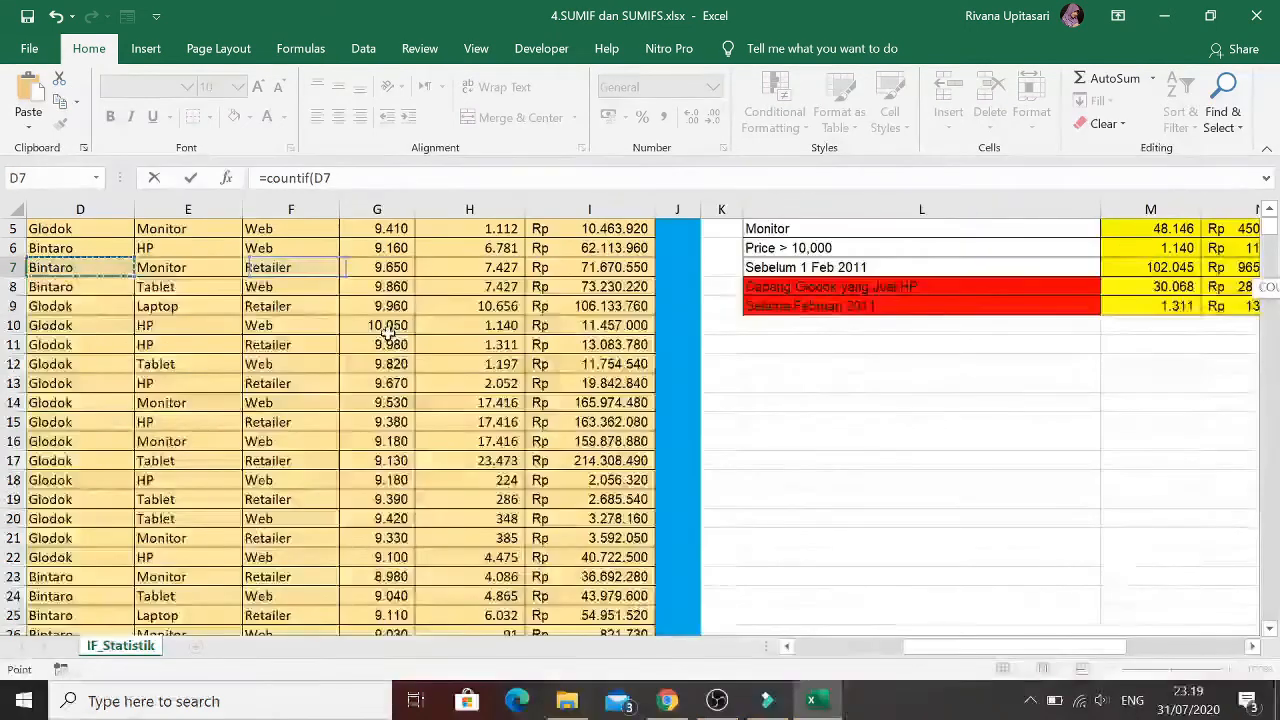
key("Left")
key("Left")
key("Left")
key("Right")
key("Up")
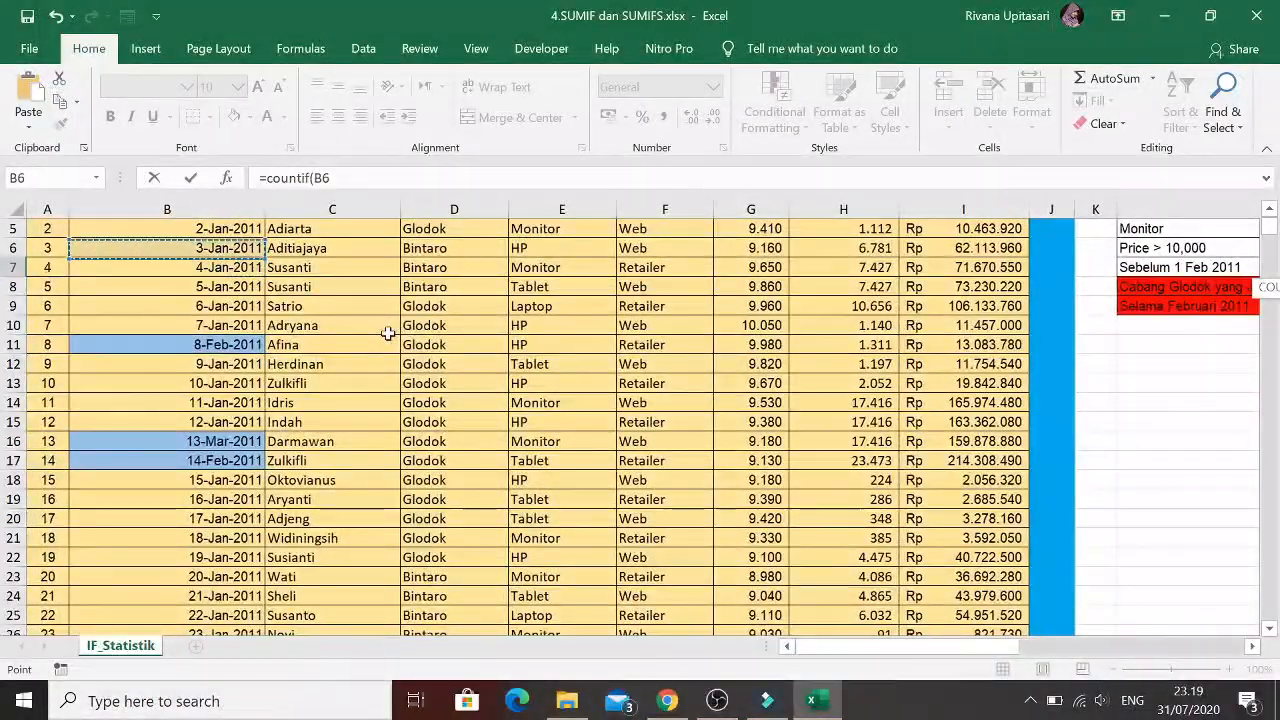
key("Up")
key("Up")
key("ctrl+shift+Down")
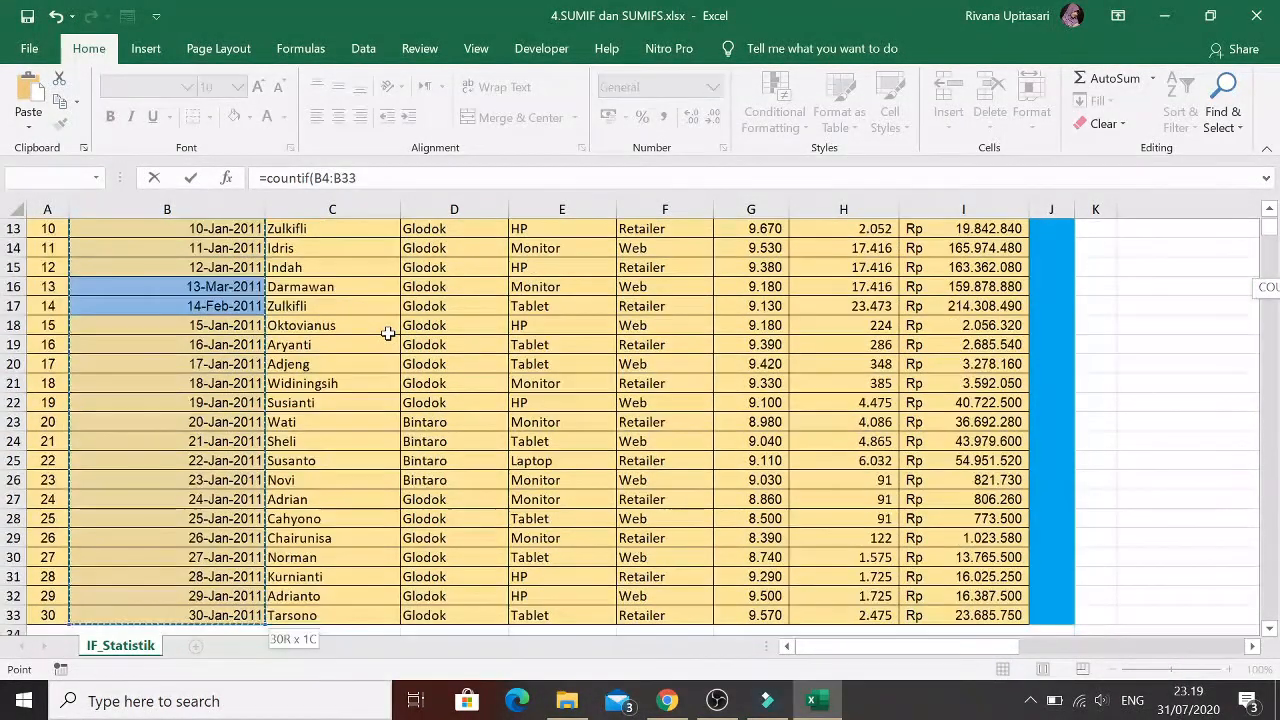
Add the criteria "<1/2/2011" to Q7's COUNTIF and complete the formula
type(";")
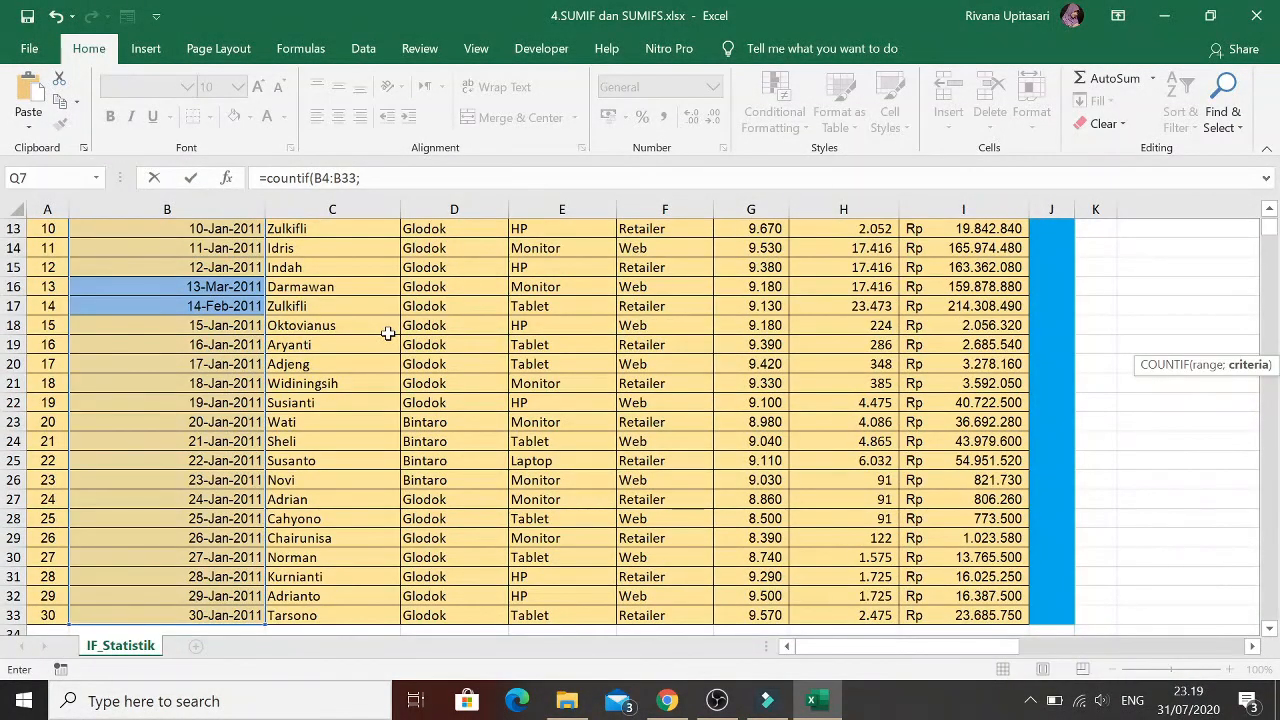
type("\"<1/2/2011")
key("Return")
Review the COUNTIF formulas and counts in Q5 to Q7 of the Frekuensi Data column
key("Up")
key("Up")
key("Up")
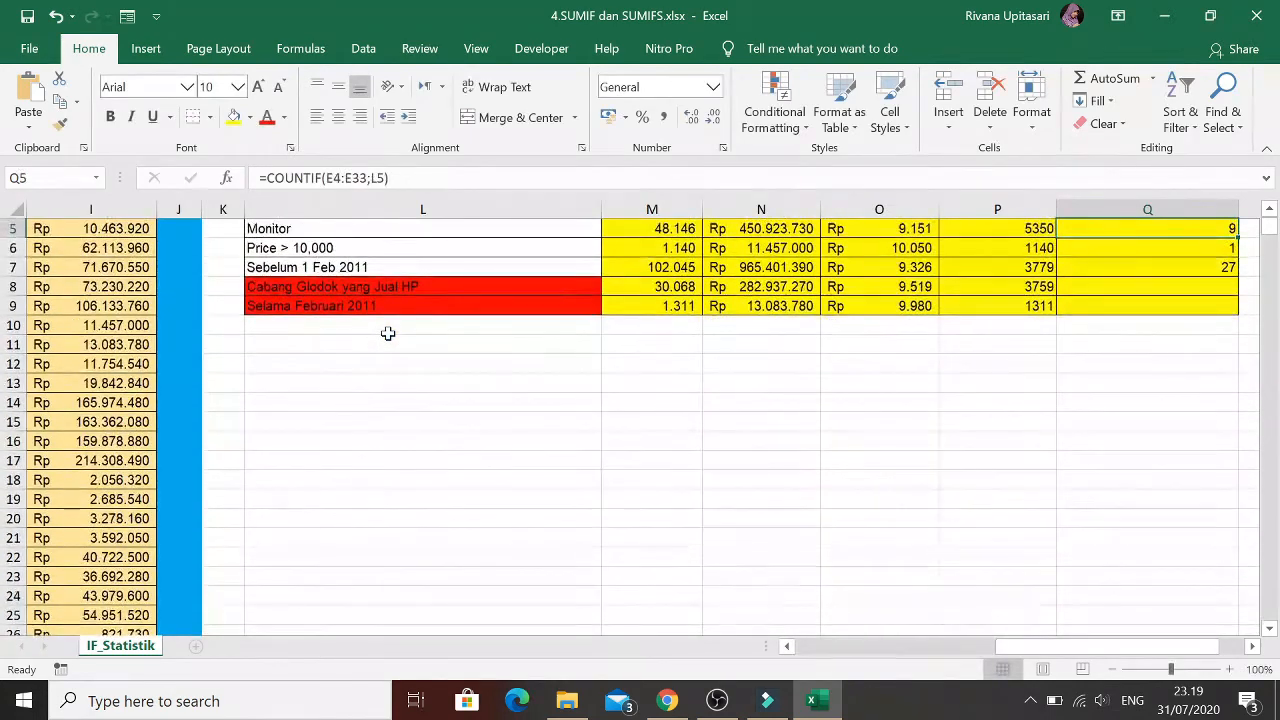
key("Down")
key("Down")
key("Up")
key("Up")
key("Up")
key("Down")
key("Down")
key("Down")
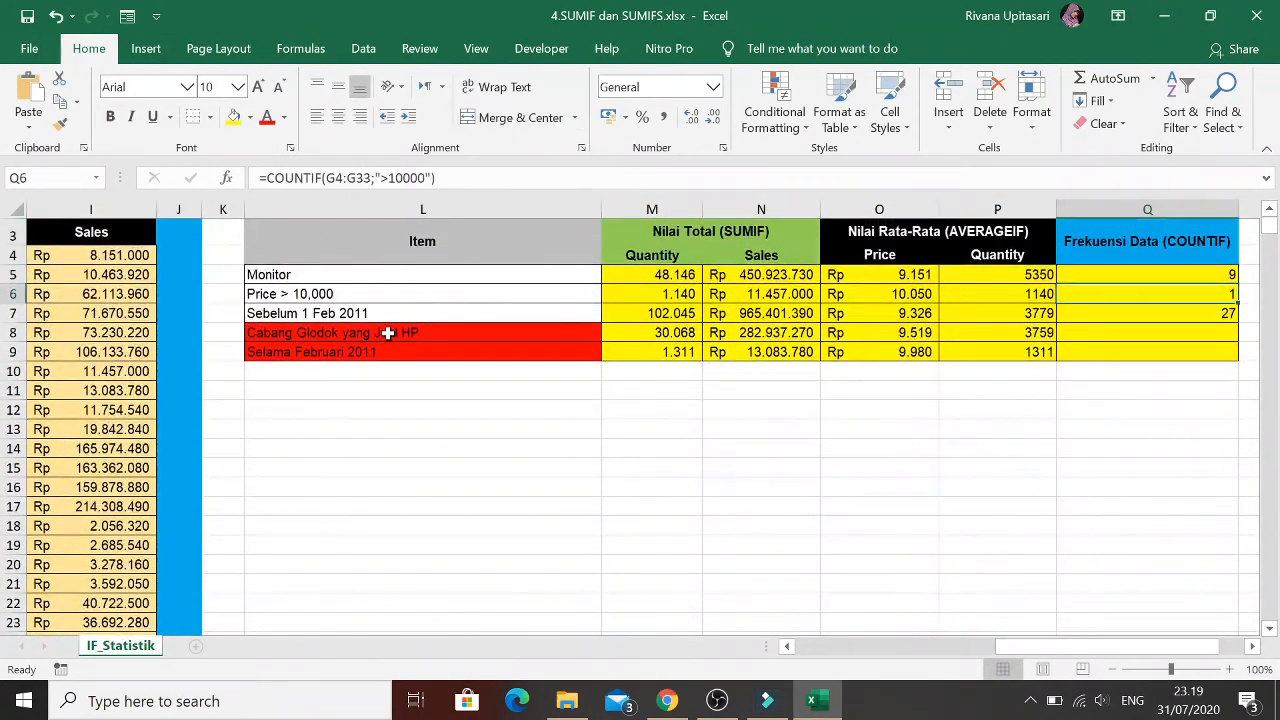
Start a COUNTIFS formula in Q8 for the Cabang Glodok yang Jual HP item, matching the Branch data D4:D33 to "Glodok"
key("Down")
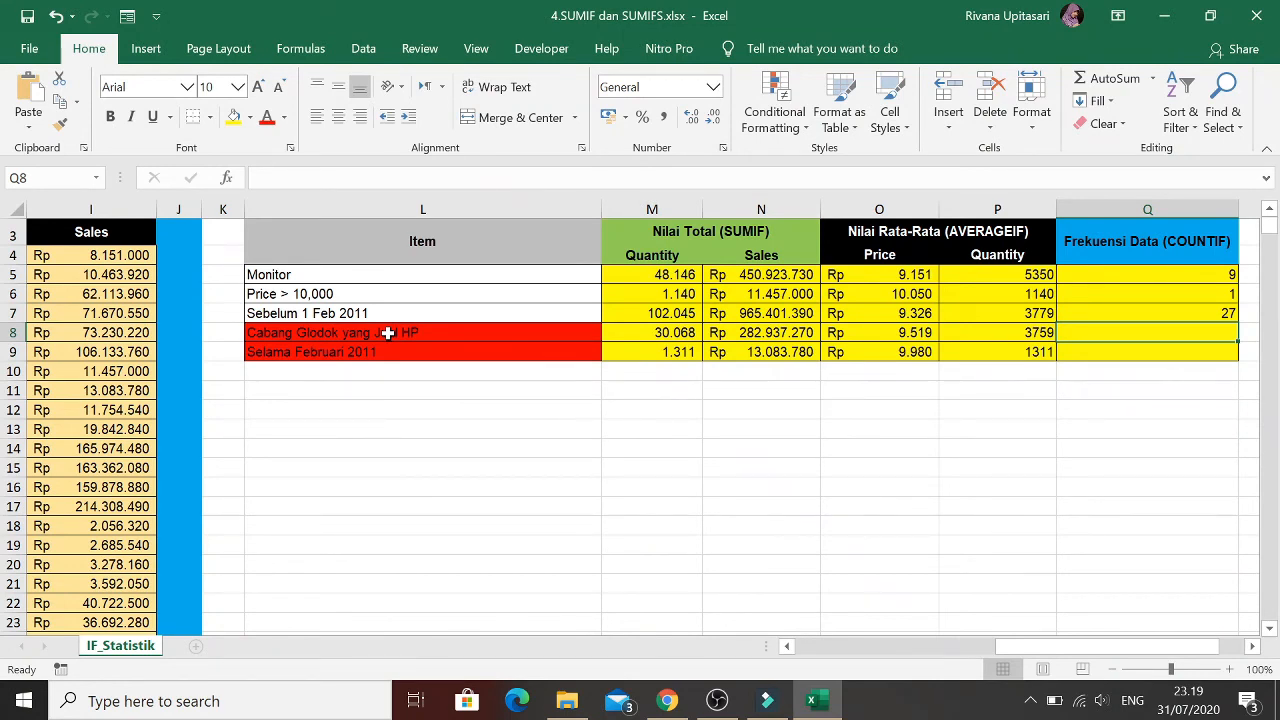
type("=")
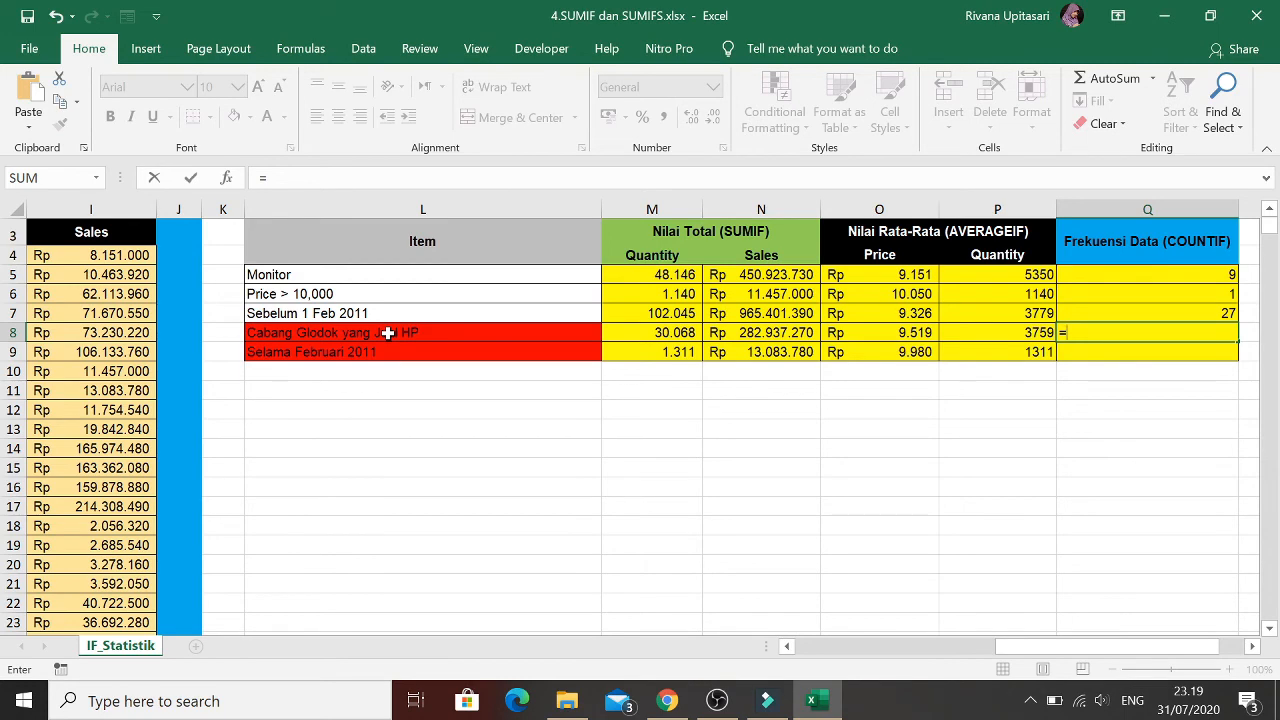
type("coun")
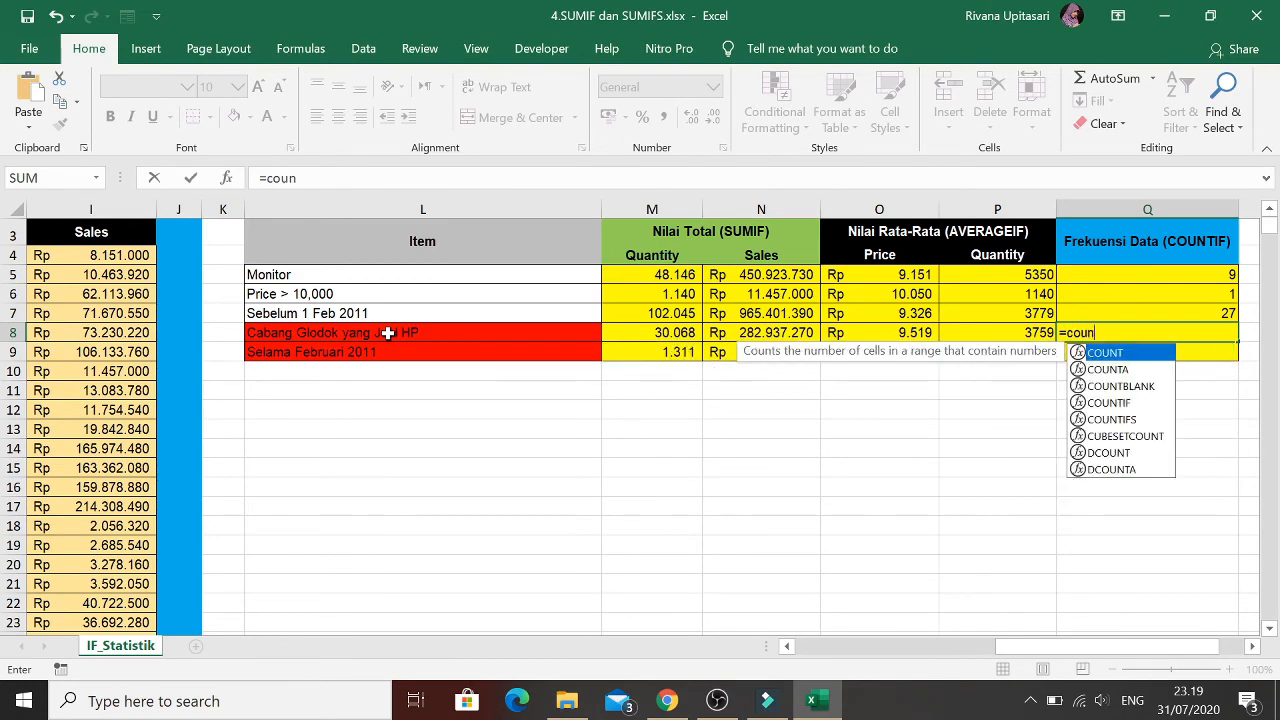
type("tif")
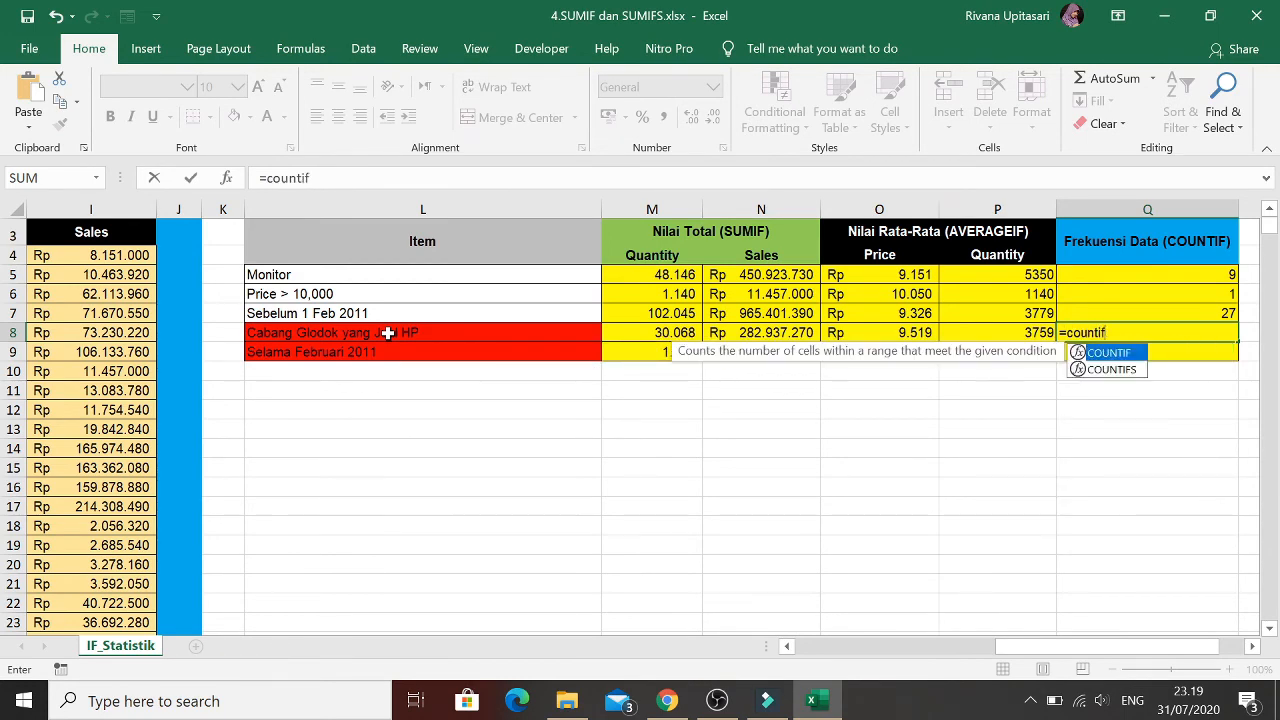
type("s(")
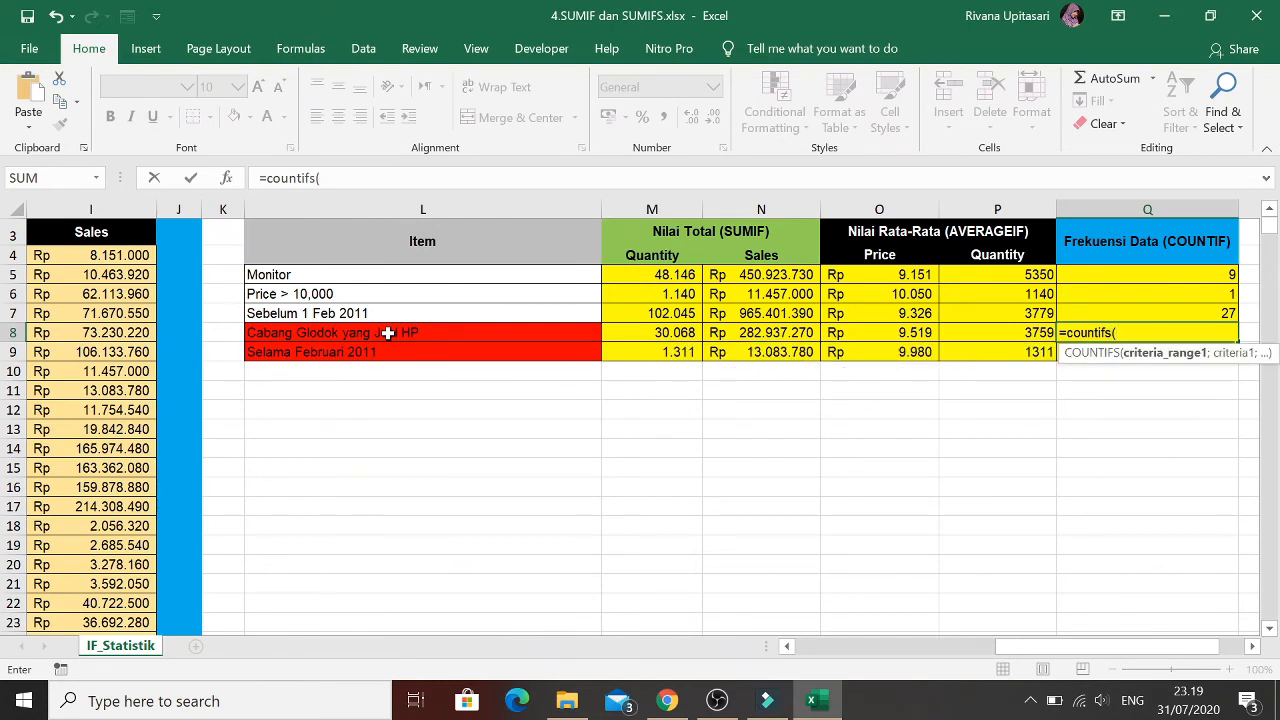
key("Left")
key("Left")
key("Left")
key("Left")
key("Left")
key("Left")
key("Left")
key("Left")
key("Left")
key("Left")
key("Left")
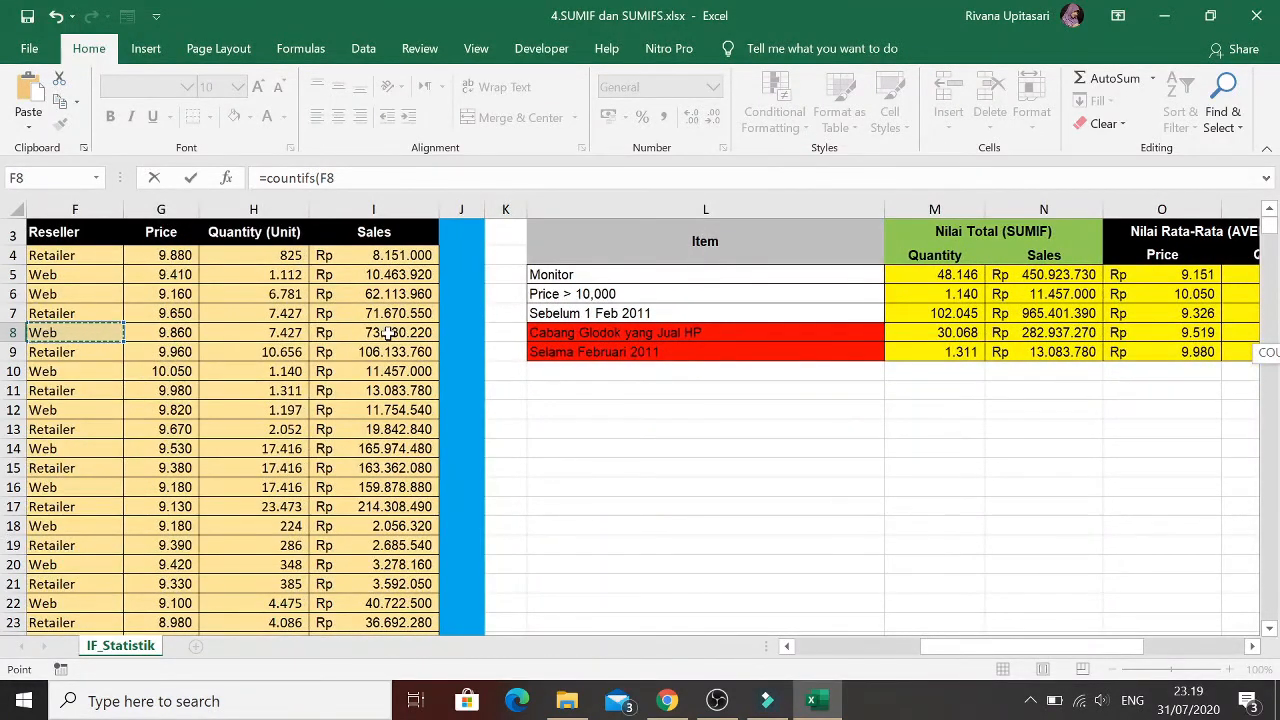
key("Left")
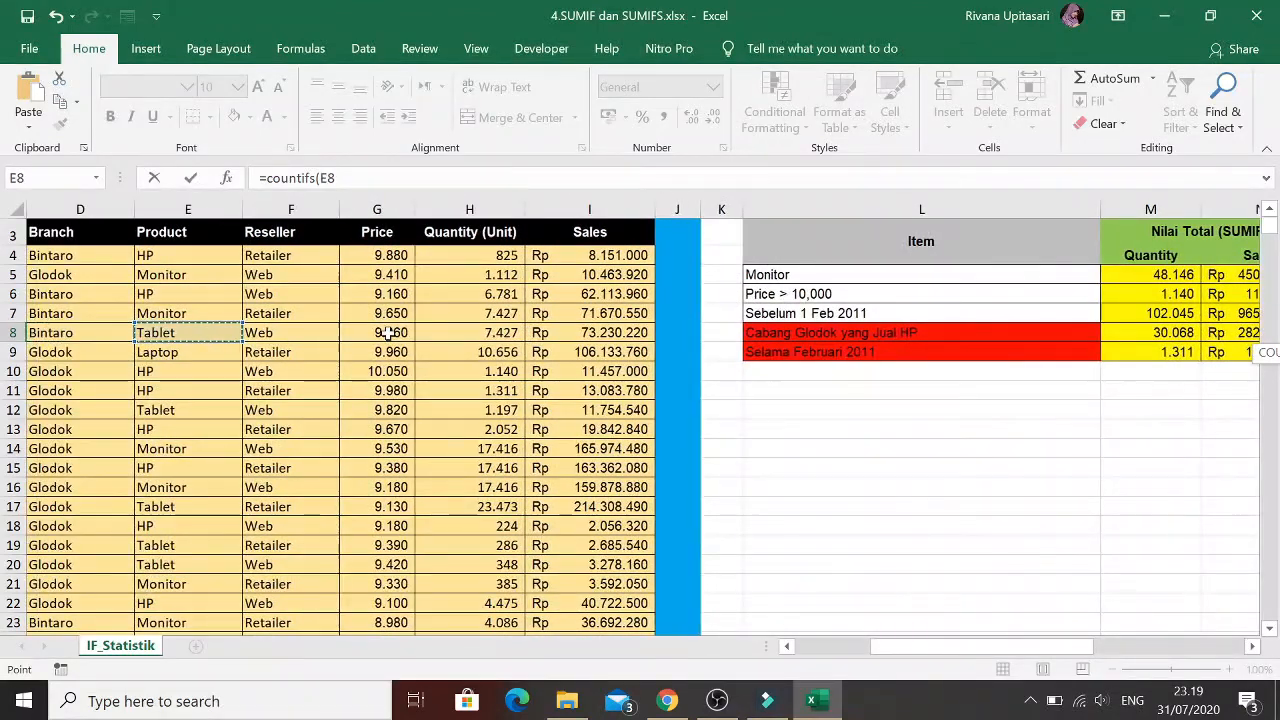
key("Up")
key("Up")
key("Up")
key("Left")
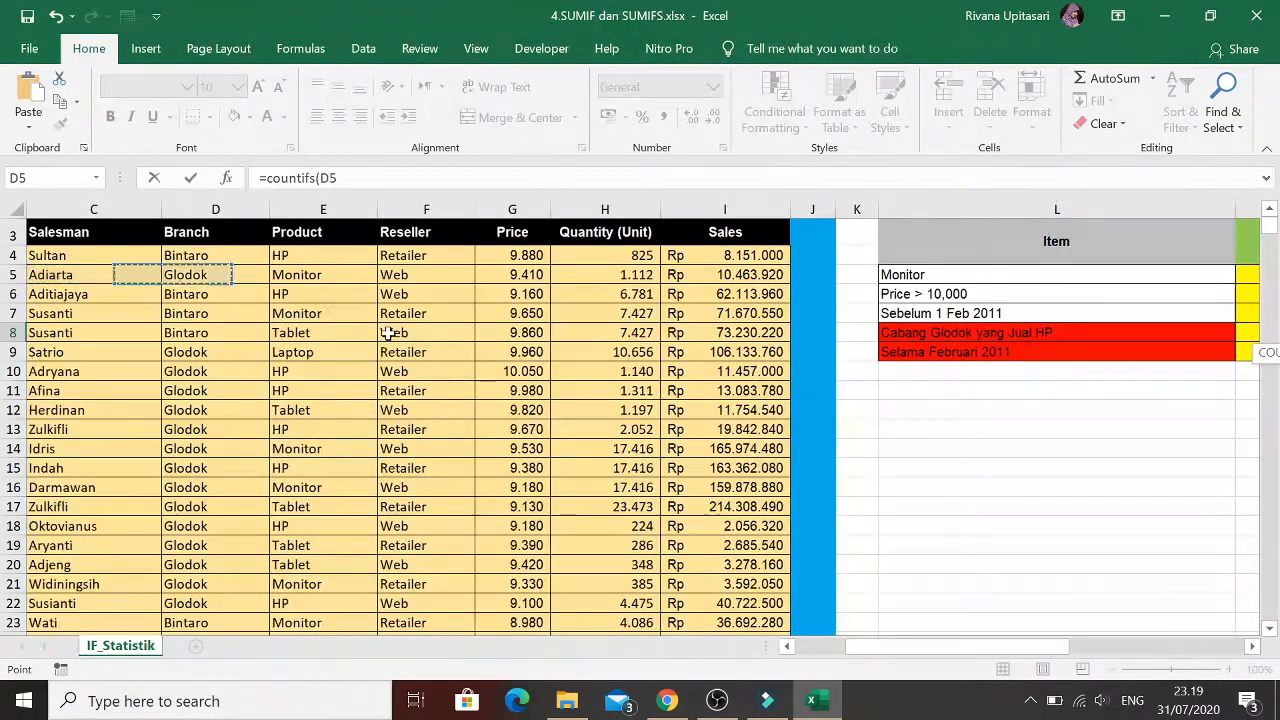
key("Up")
key("ctrl+shift+Down")
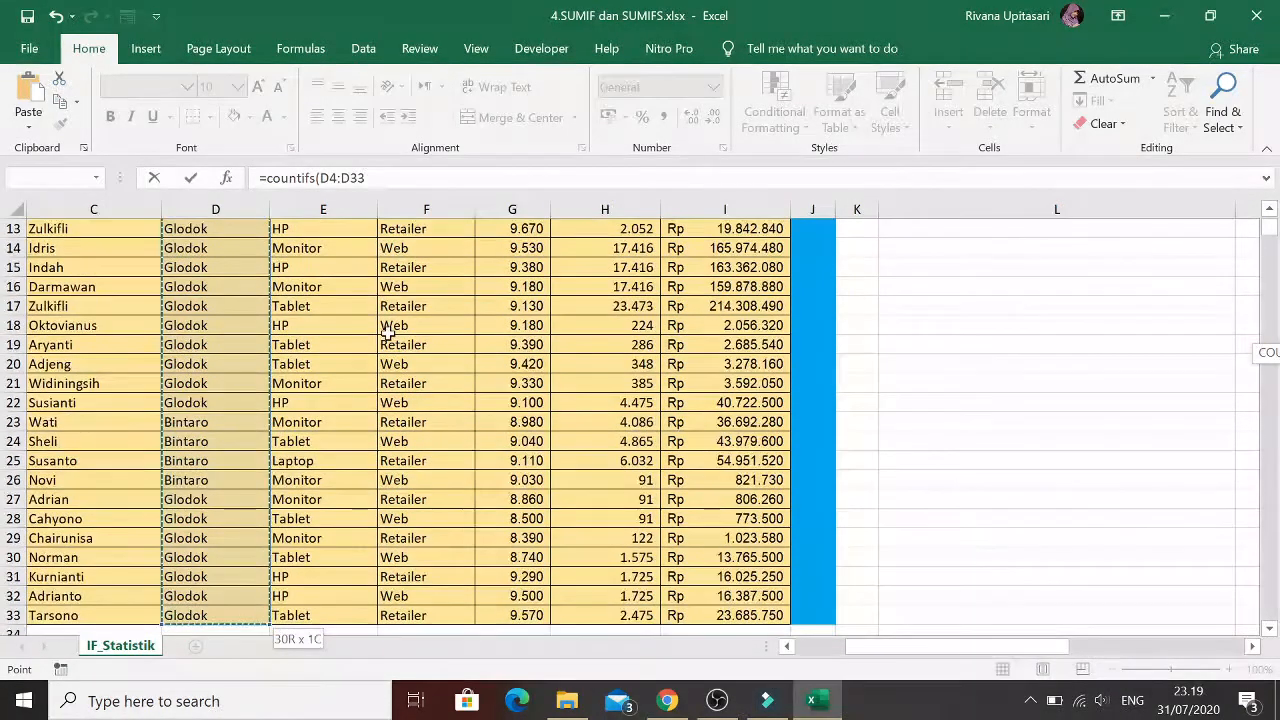
type(";")
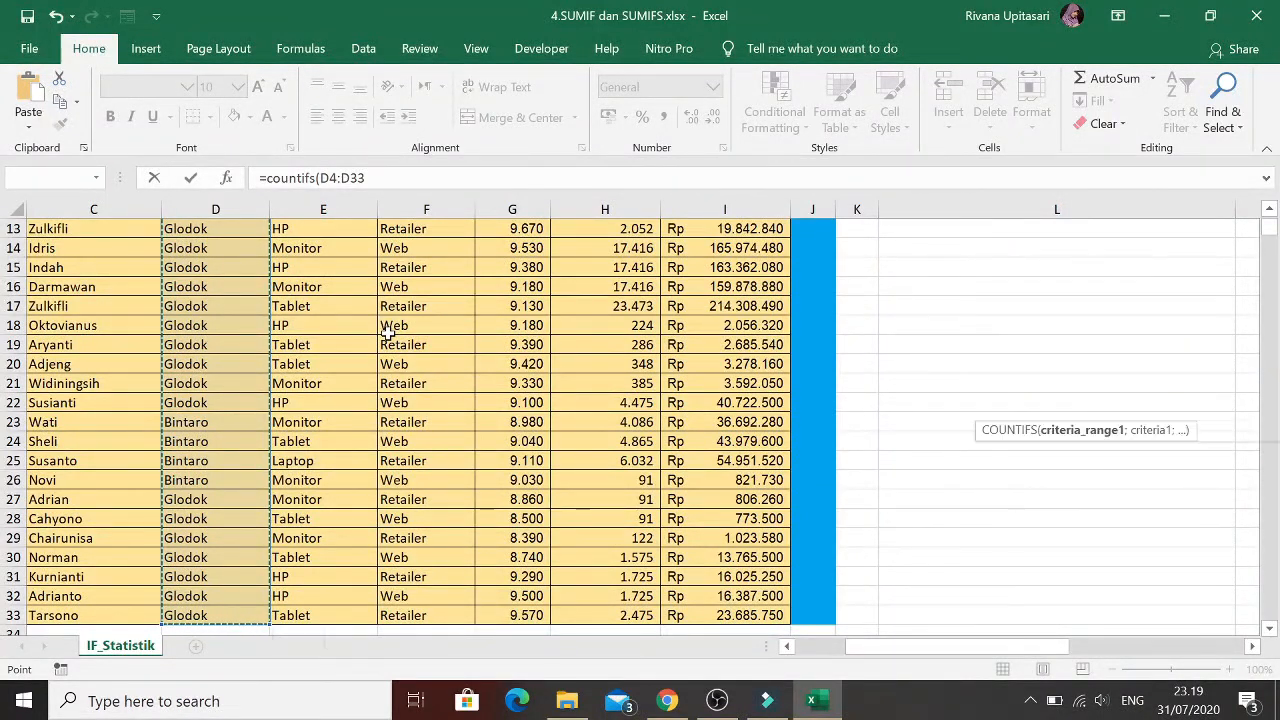
type("\"")
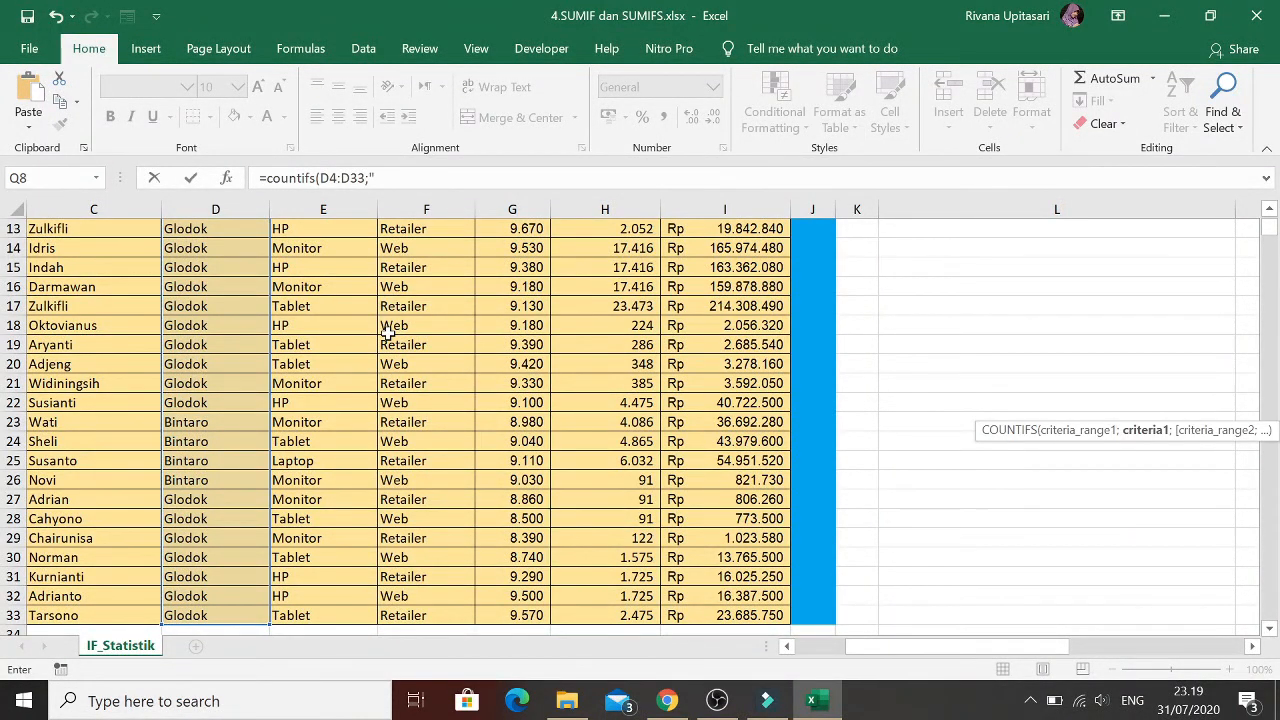
type("Glodok\";")
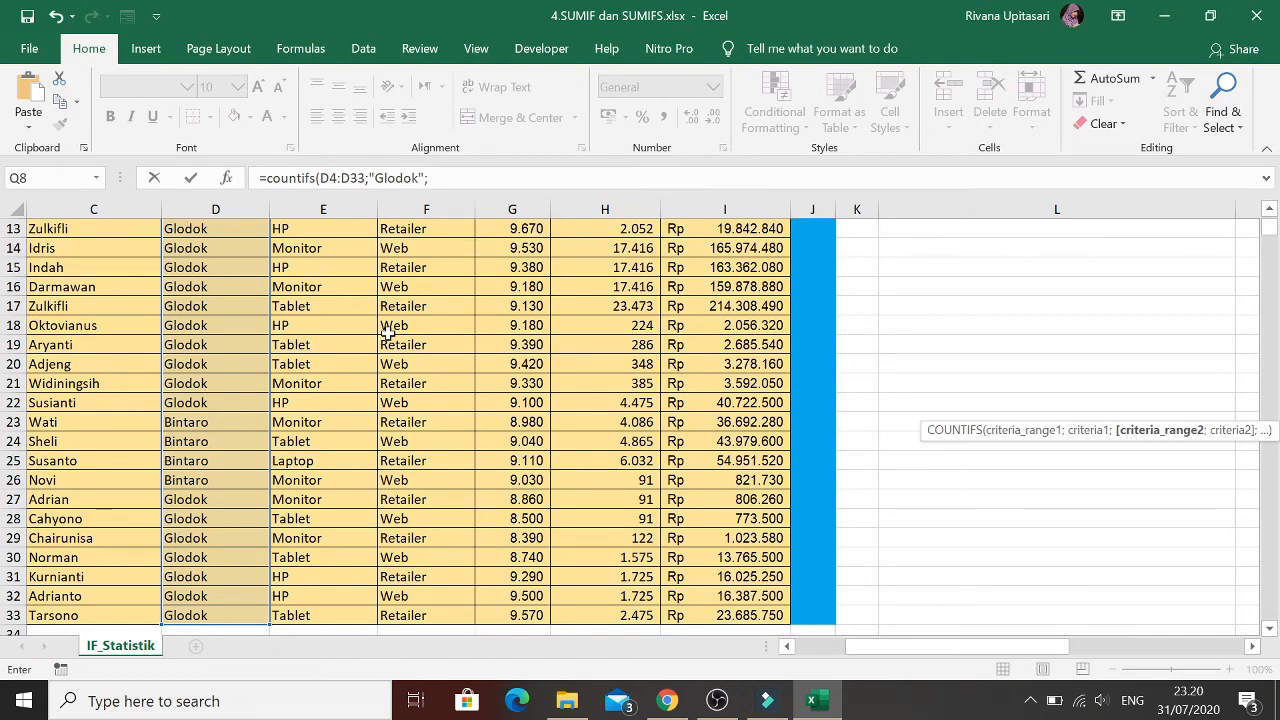
Add the Product data E4:E33 with the criteria "HP" to Q8's COUNTIFS and complete the formula
key("Left")
key("Left")
key("Left")
key("Left")
key("Left")
key("Left")
key("Left")
key("Left")
key("Left")
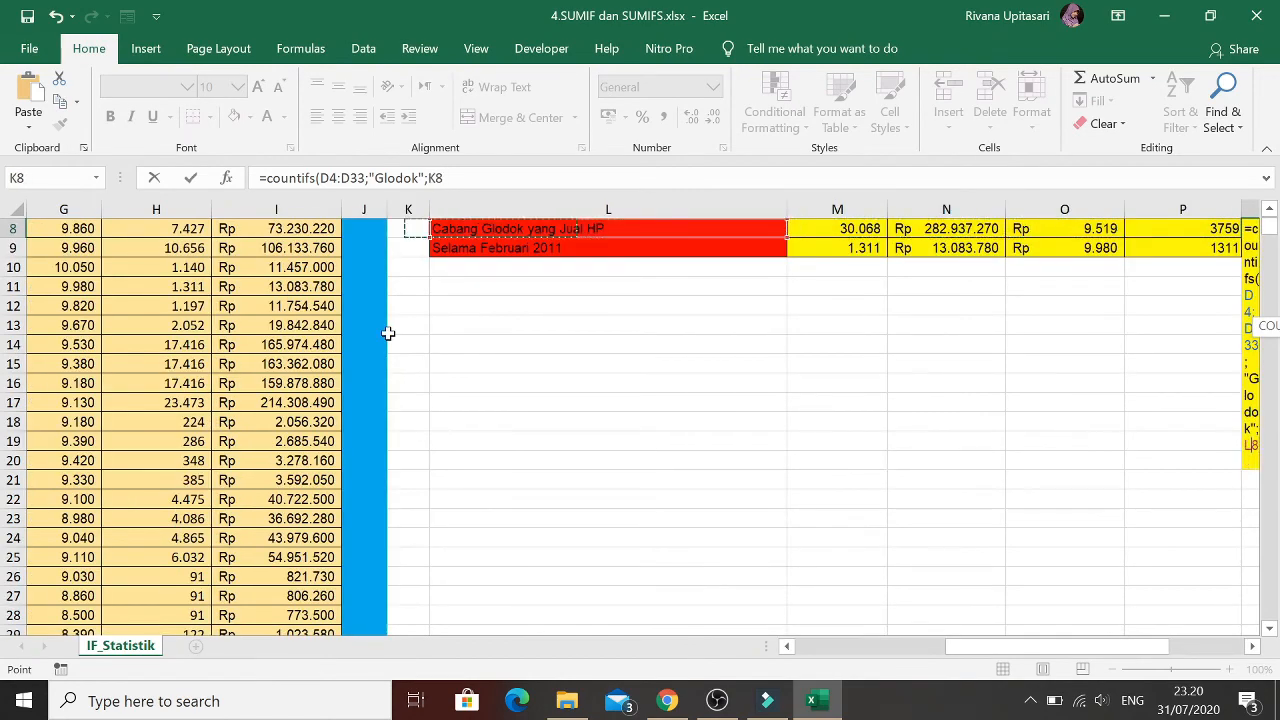
key("Left")
key("Left")
key("Left")
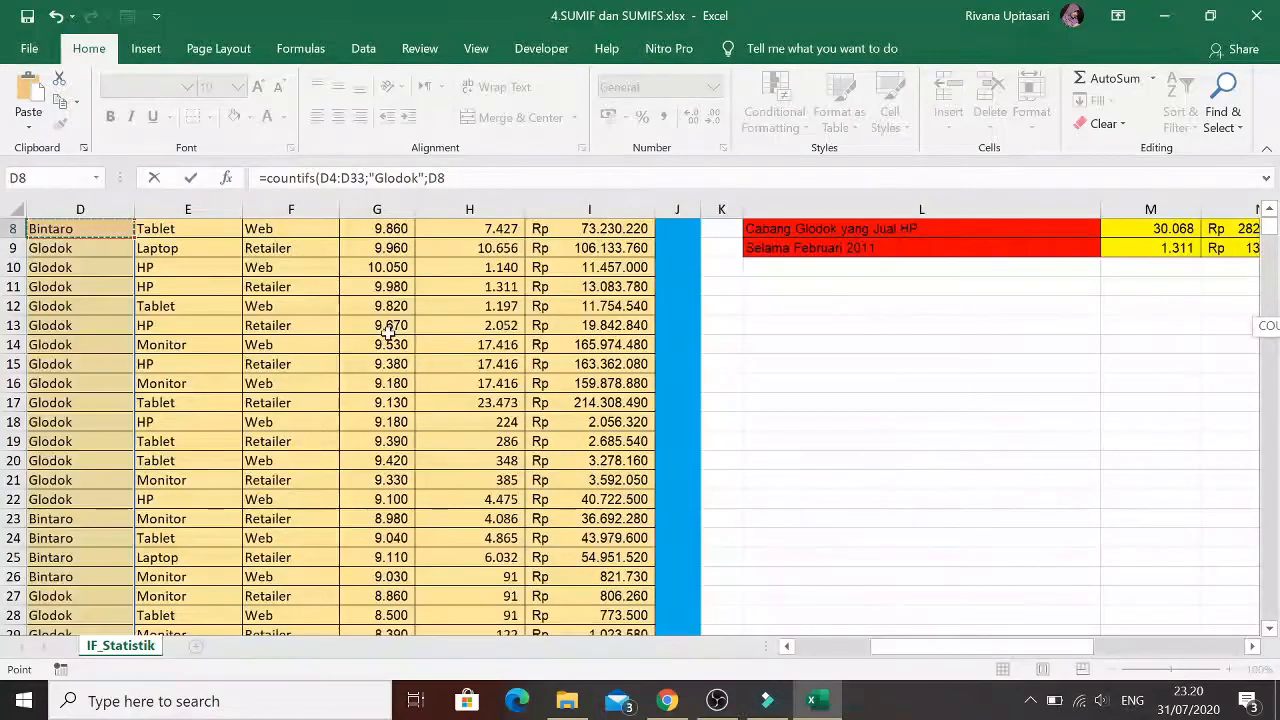
key("Up")
key("Up")
key("Up")
key("Up")
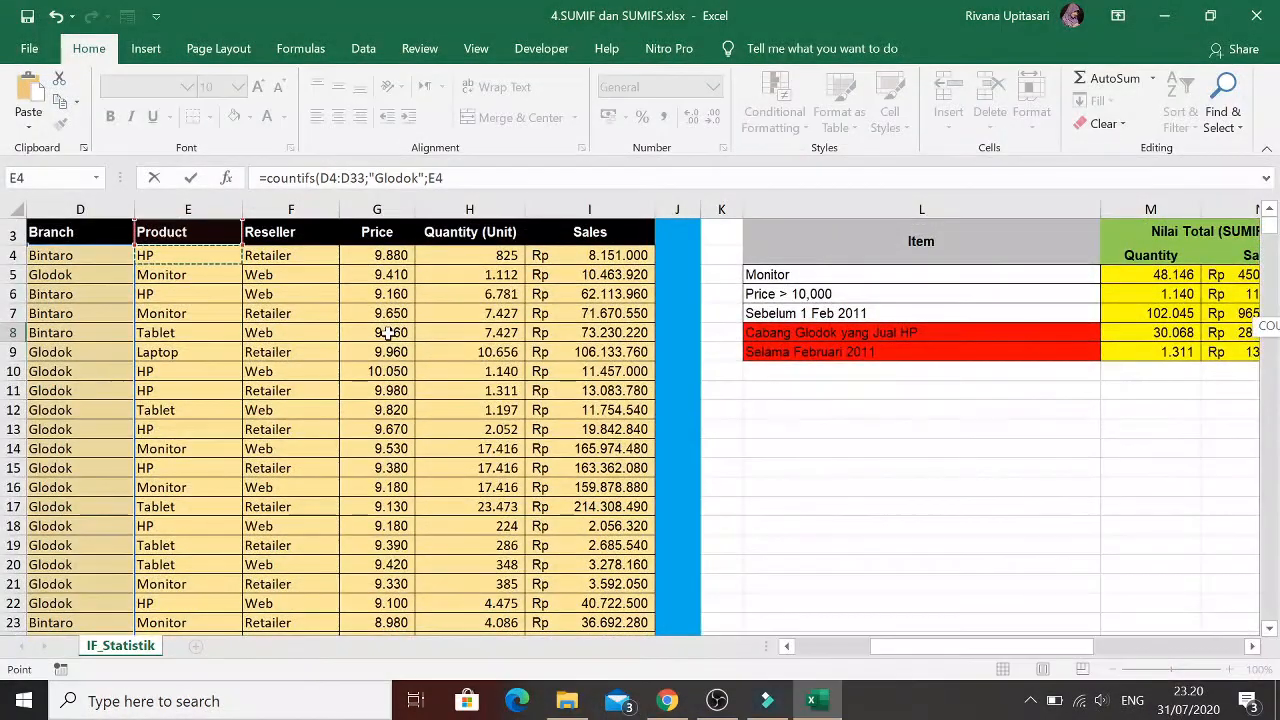
key("ctrl+shift+Down")
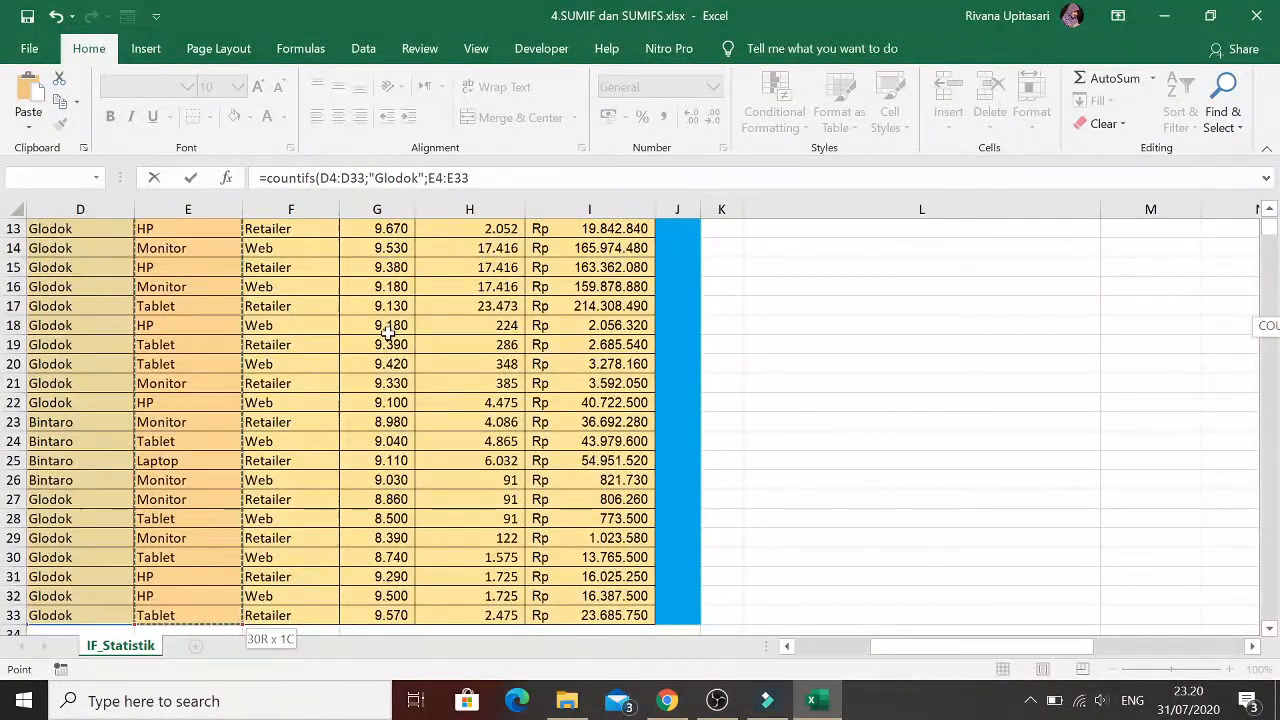
type(";\"HP")
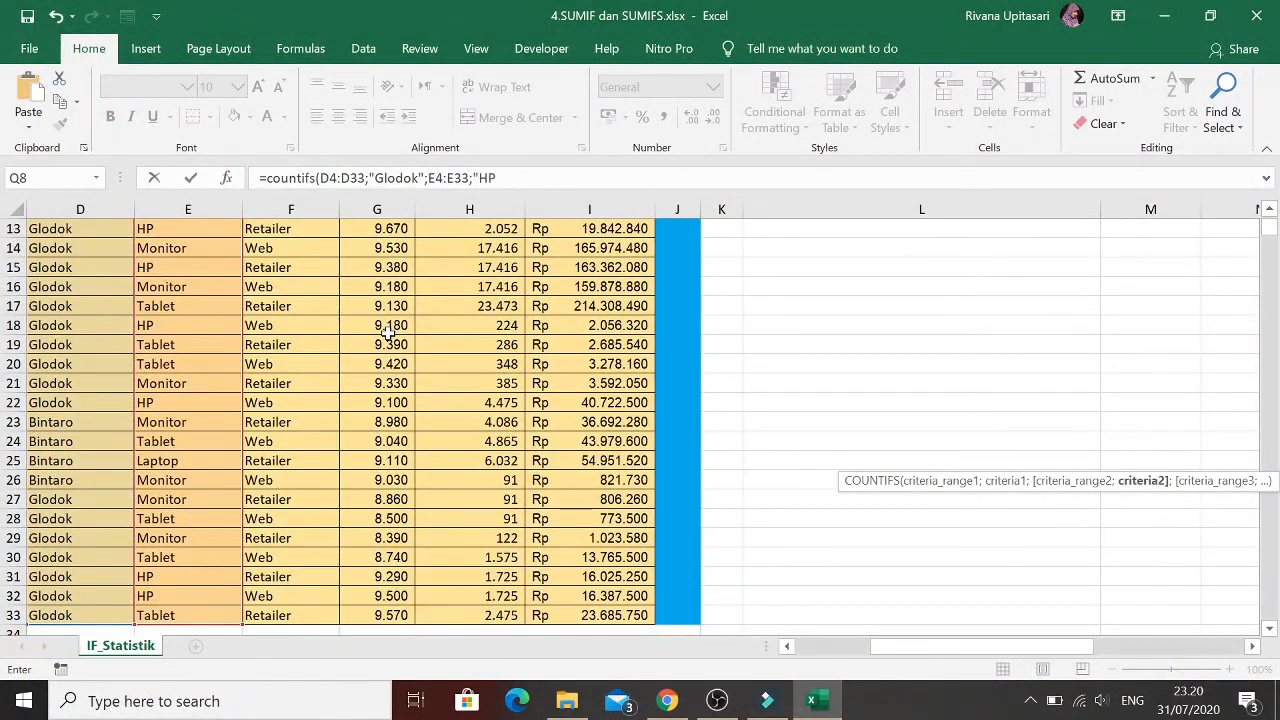
type("\"")
key("Return")
key("Up")
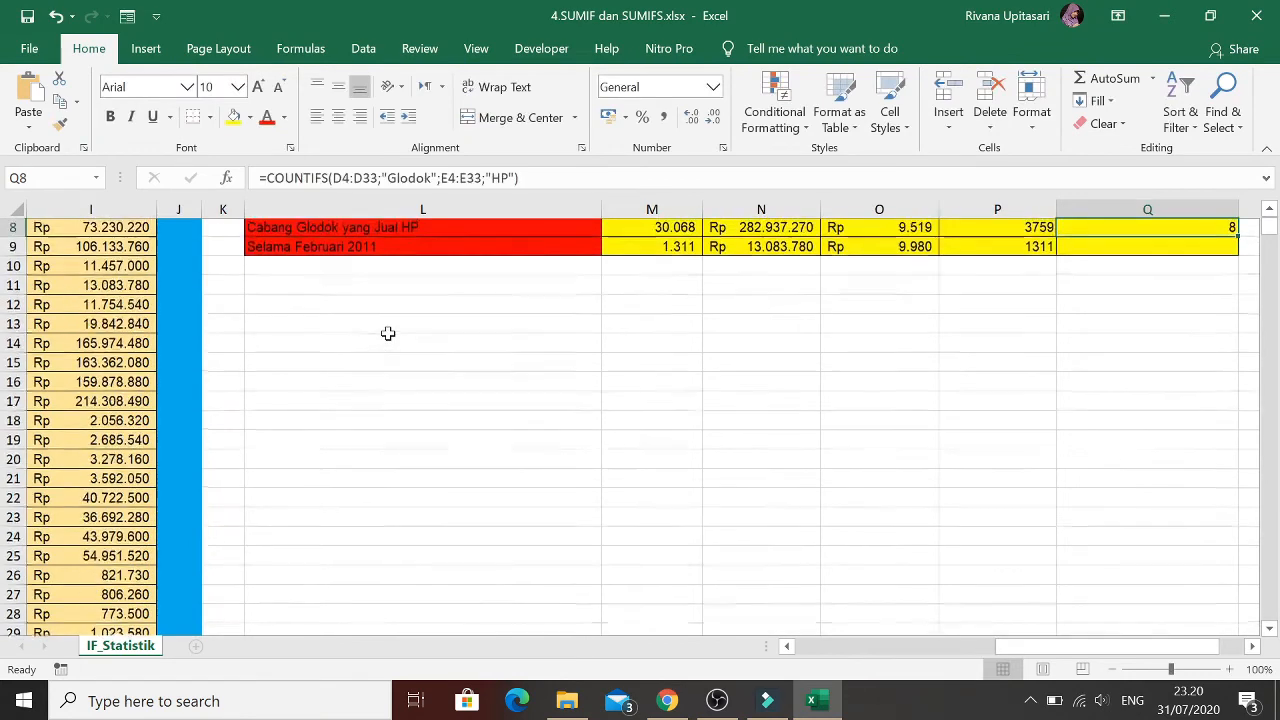
Start a COUNTIFS formula in Q9 for the Selama Februari 2011 item, matching the Branch data D4:D33 to "Glodok"
key("Up")
key("Down")
key("Down")
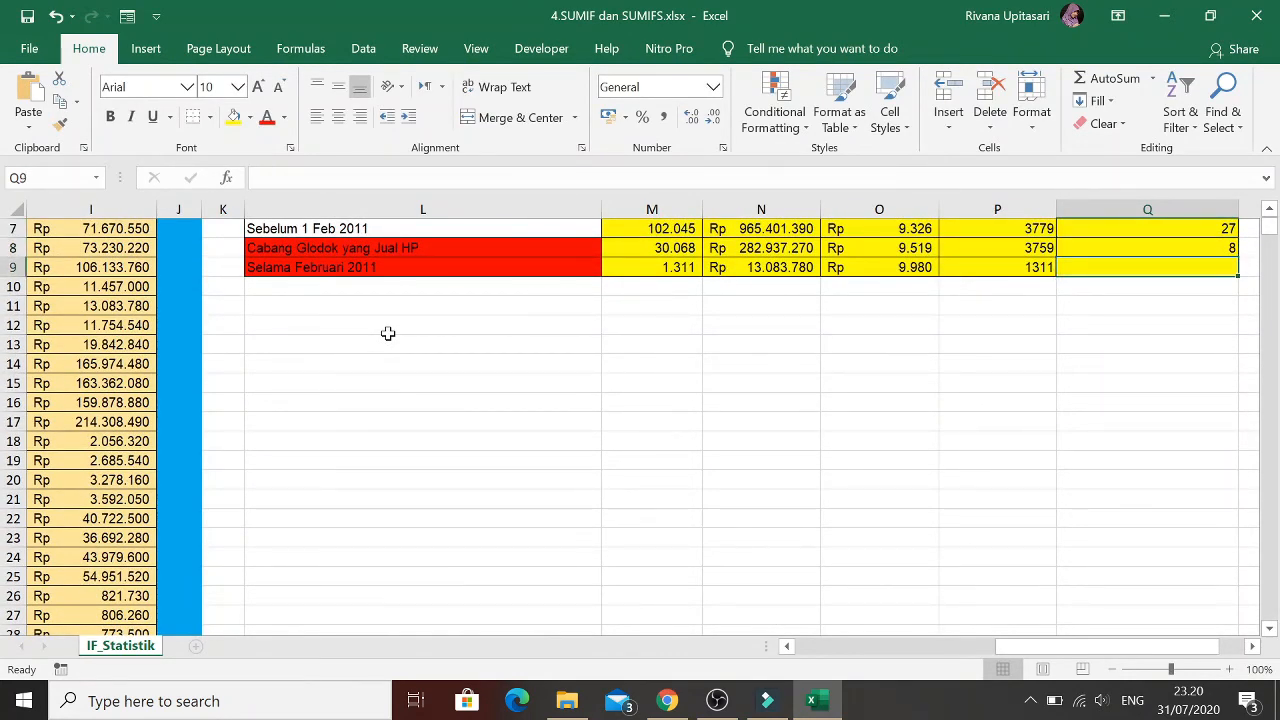
type("=")
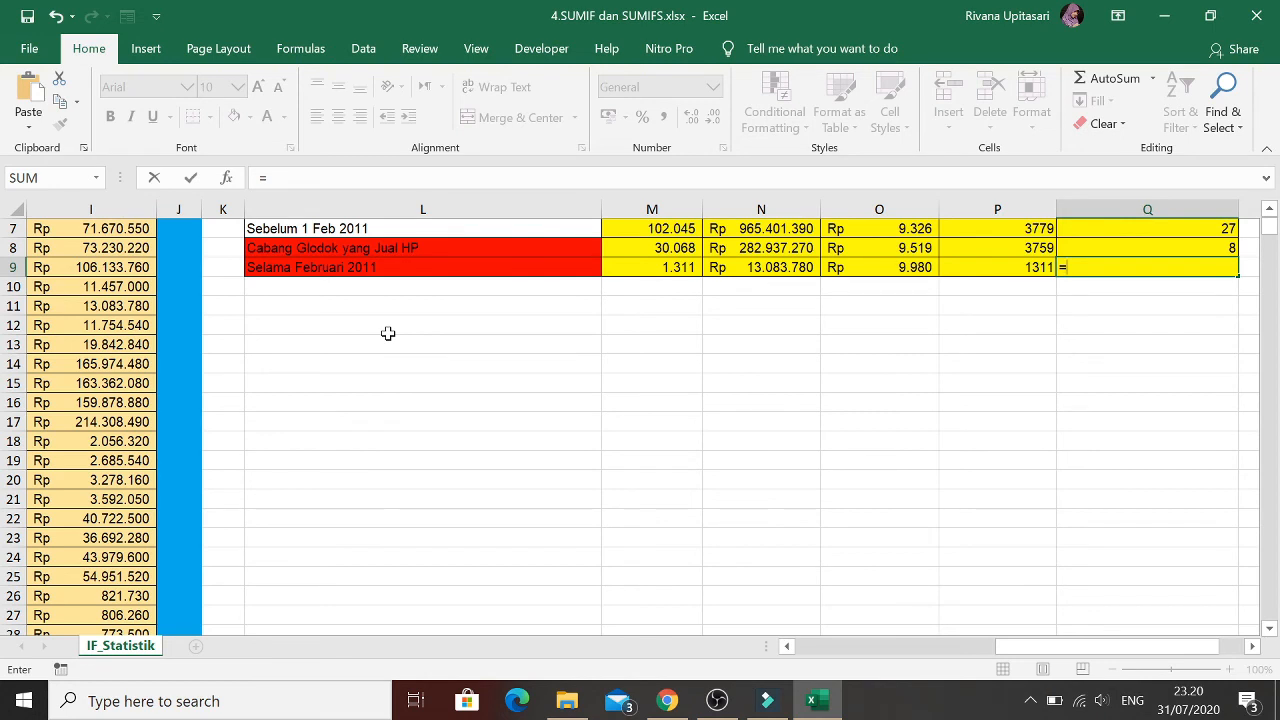
type("counti")
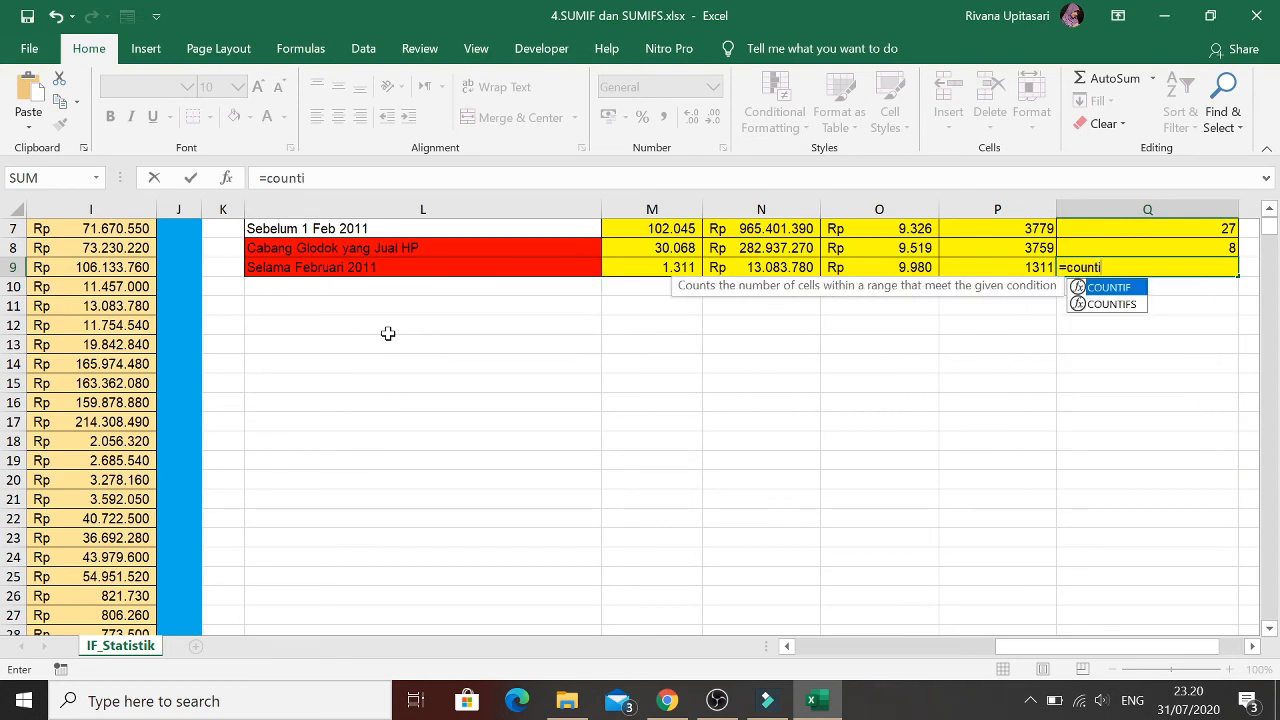
type("fs(")
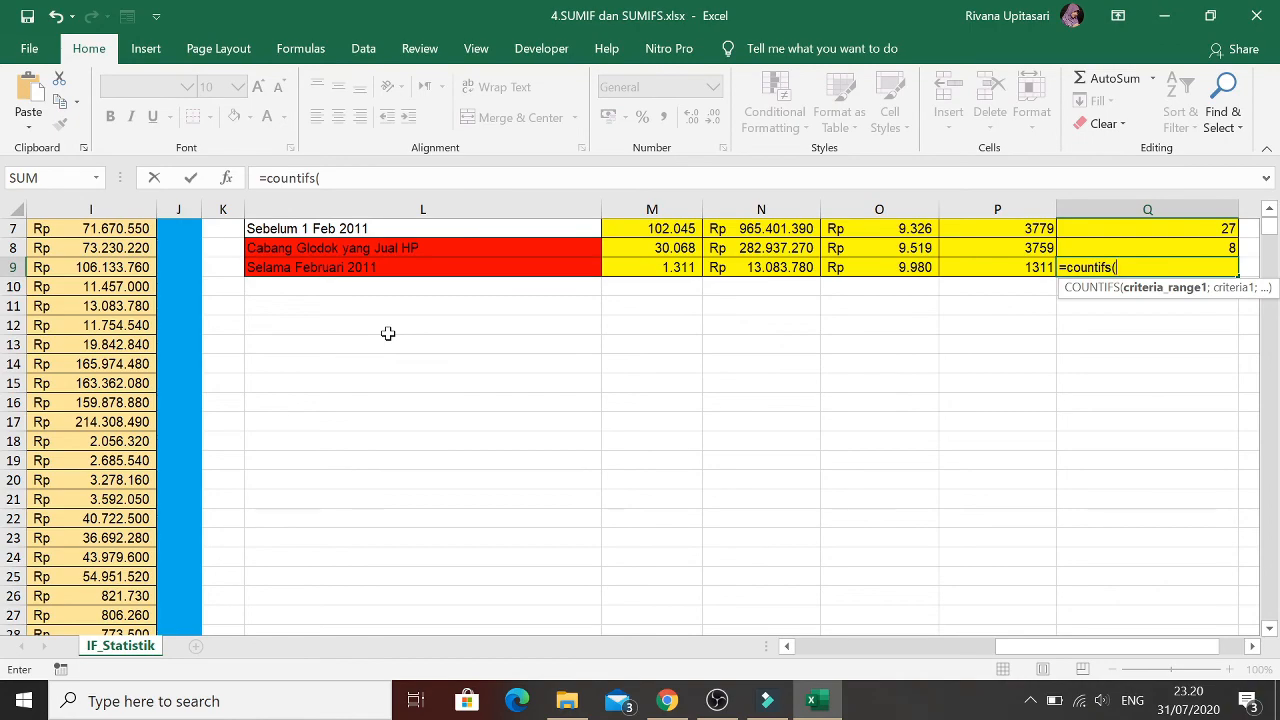
key("Left")
key("Left")
key("Left")
key("Left")
key("Left")
key("Left")
key("Left")
key("Left")
key("Left")
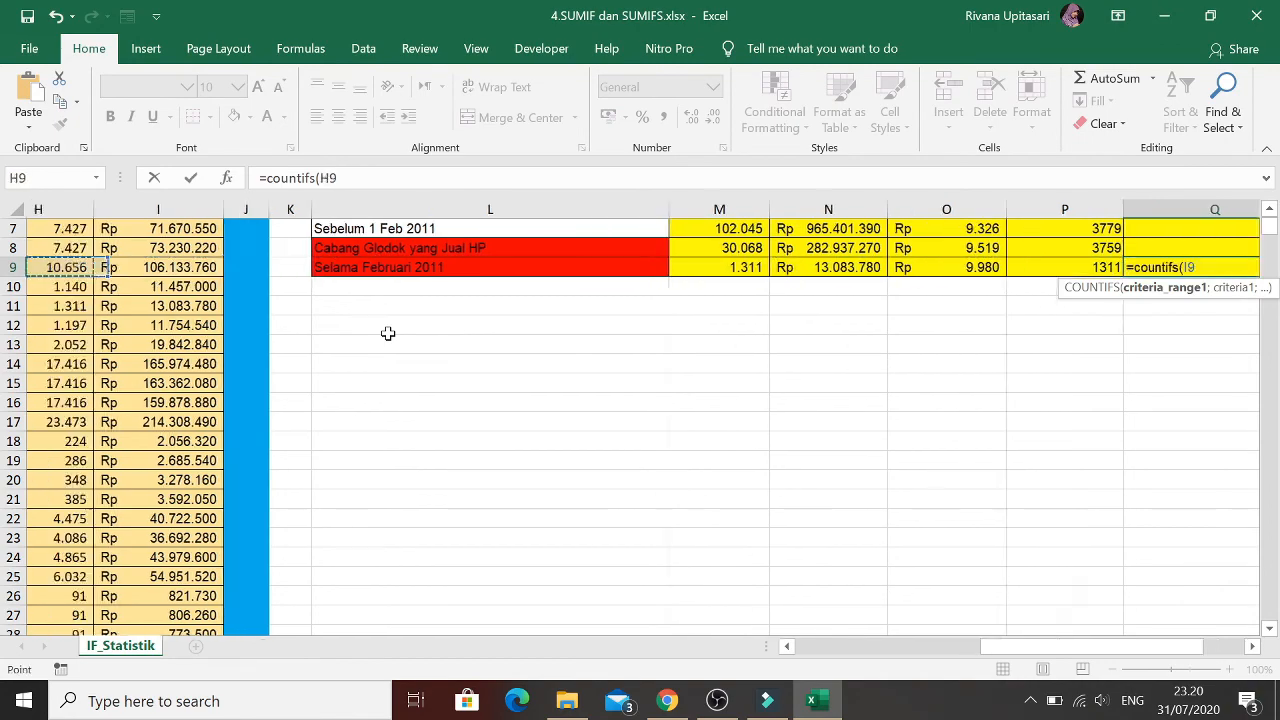
key("Left")
key("Left")
key("Left")
key("Left")
key("Right")
key("Up")
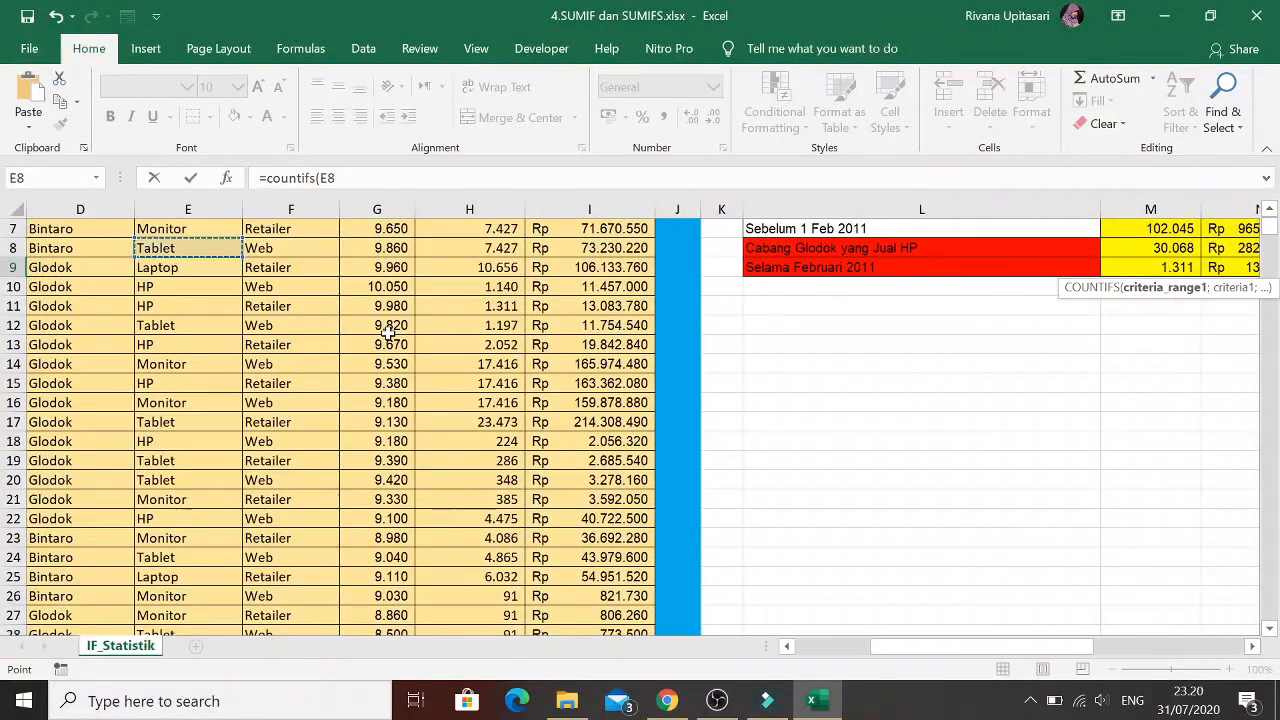
key("Up")
key("Up")
key("Left")
key("Up")
key("Up")
key("Up")
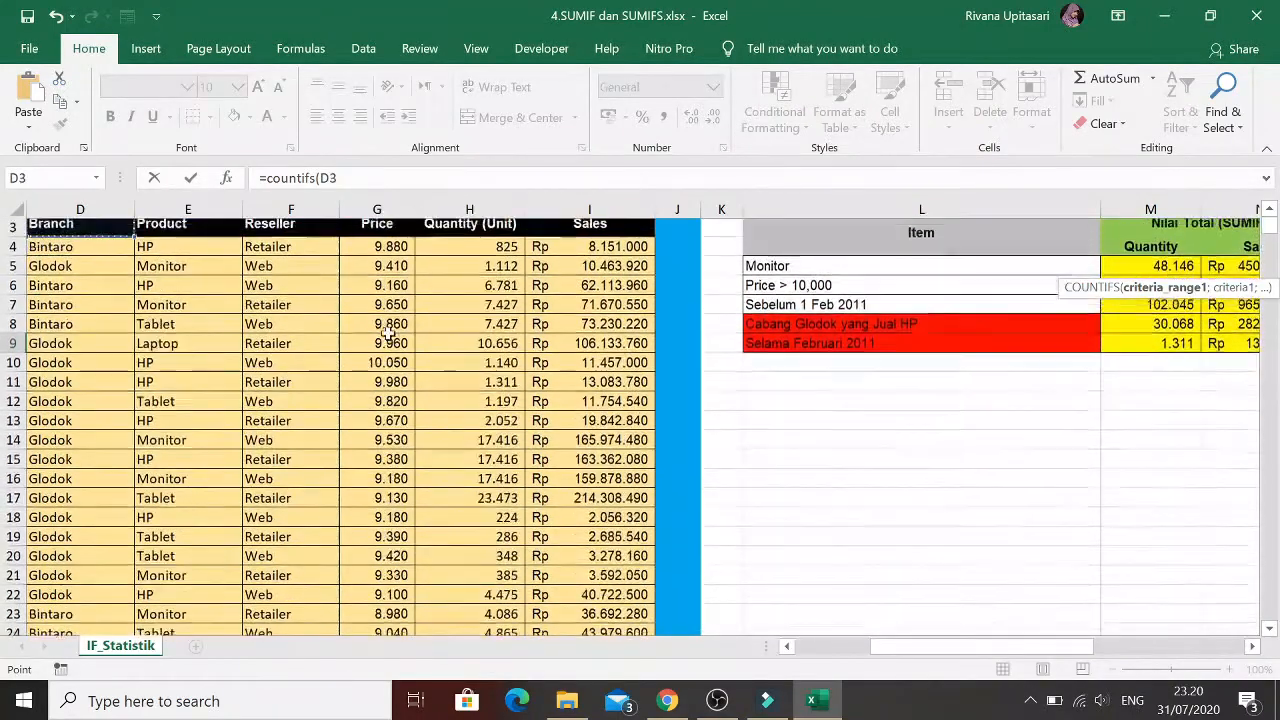
key("Down")
key("ctrl+shift+Down")
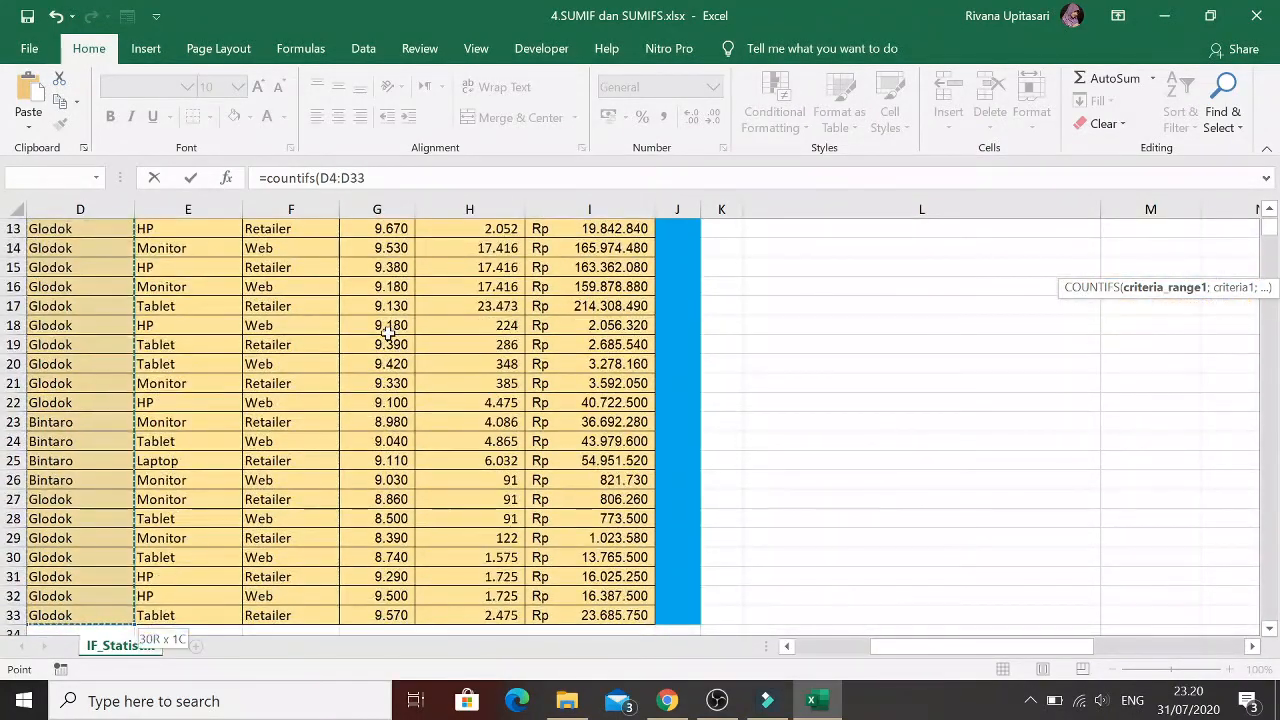
type(";\"G")
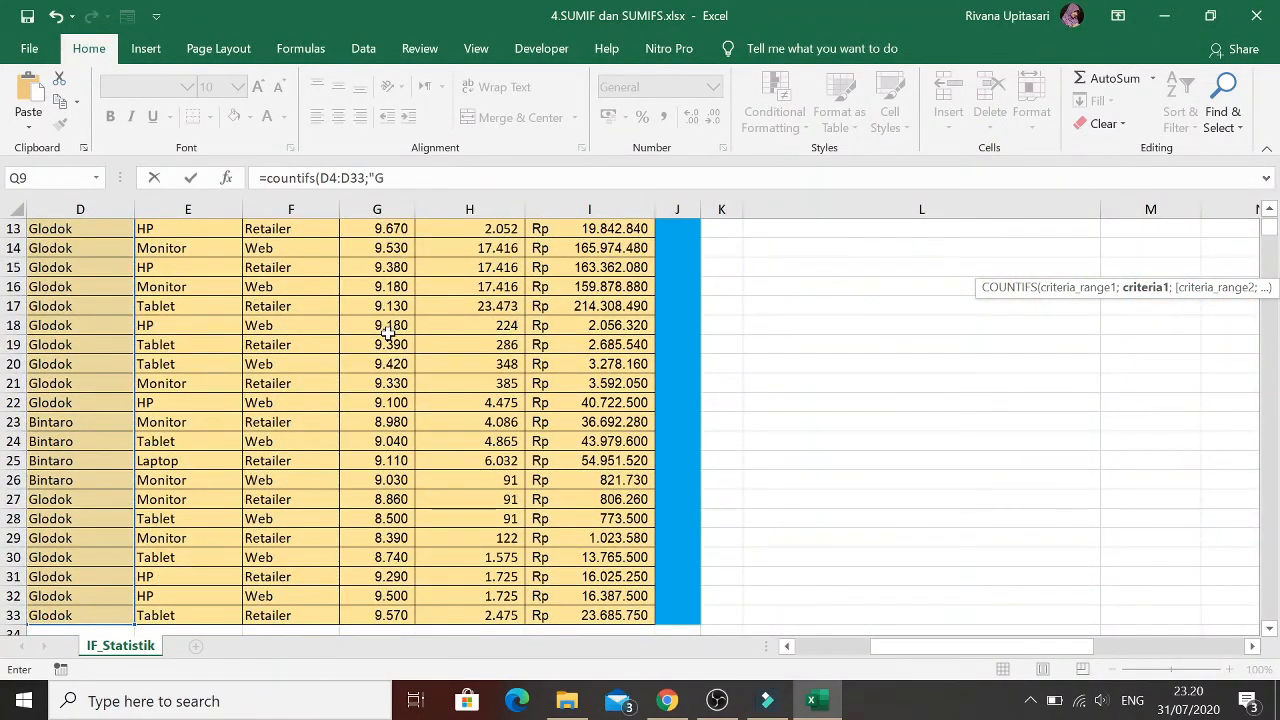
type("lodok\";")
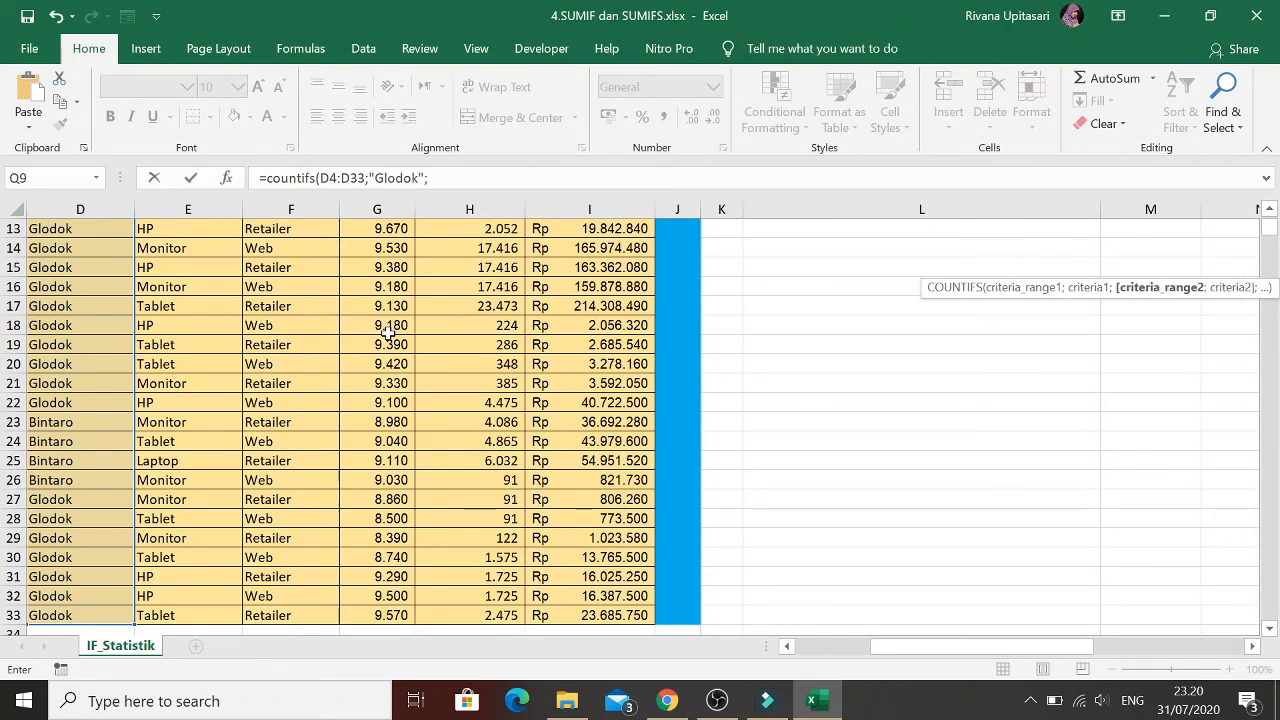
Add the Product data E4:E33 with the criteria "HP" as the second condition of Q9's COUNTIFS
key("Left")
key("Left")
key("Left")
key("Left")
key("Left")
key("Left")
key("Left")
key("Left")
key("Left")
key("Left")
key("Left")
key("Left")
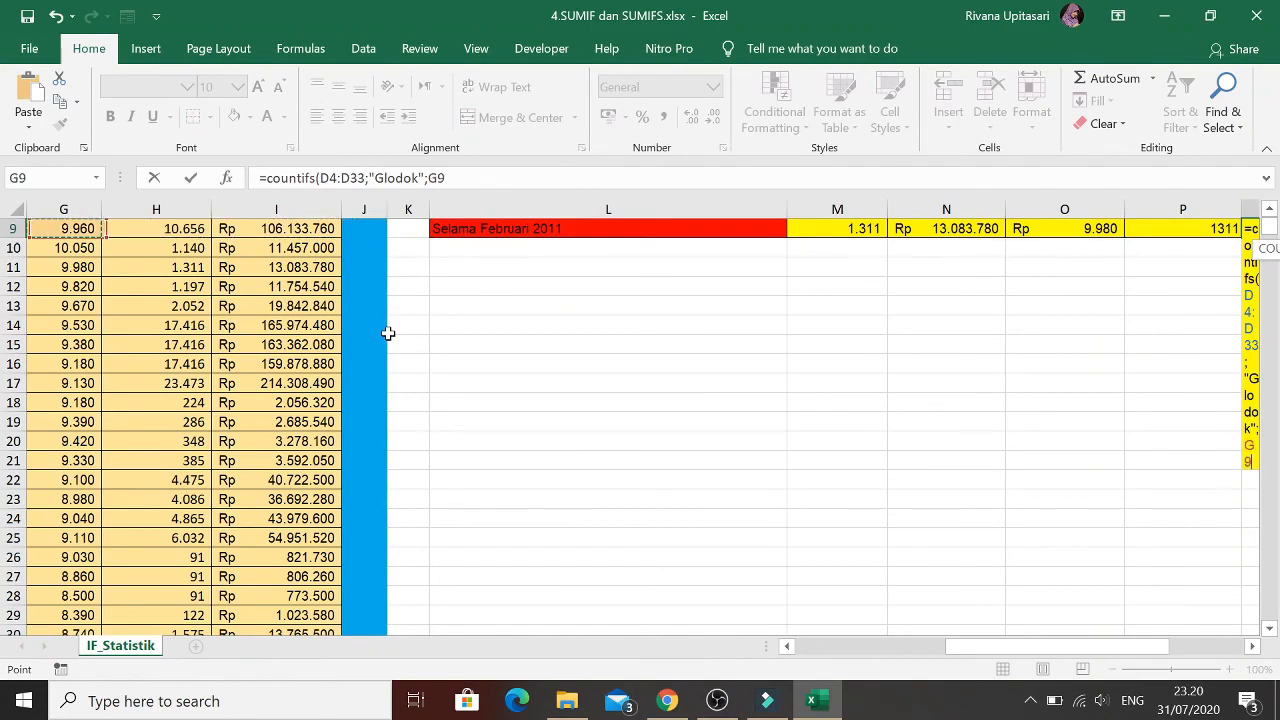
key("Up")
key("Up")
key("Up")
key("Up")
key("Up")
key("Up")
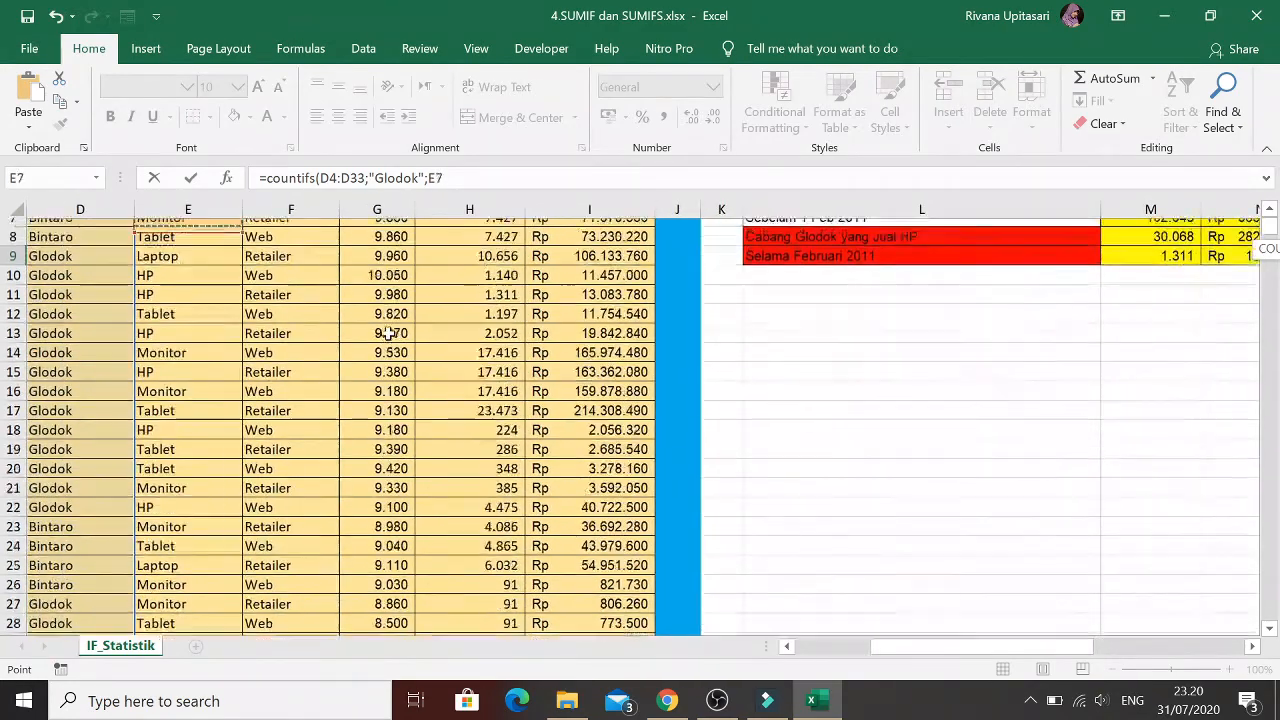
key("Down")
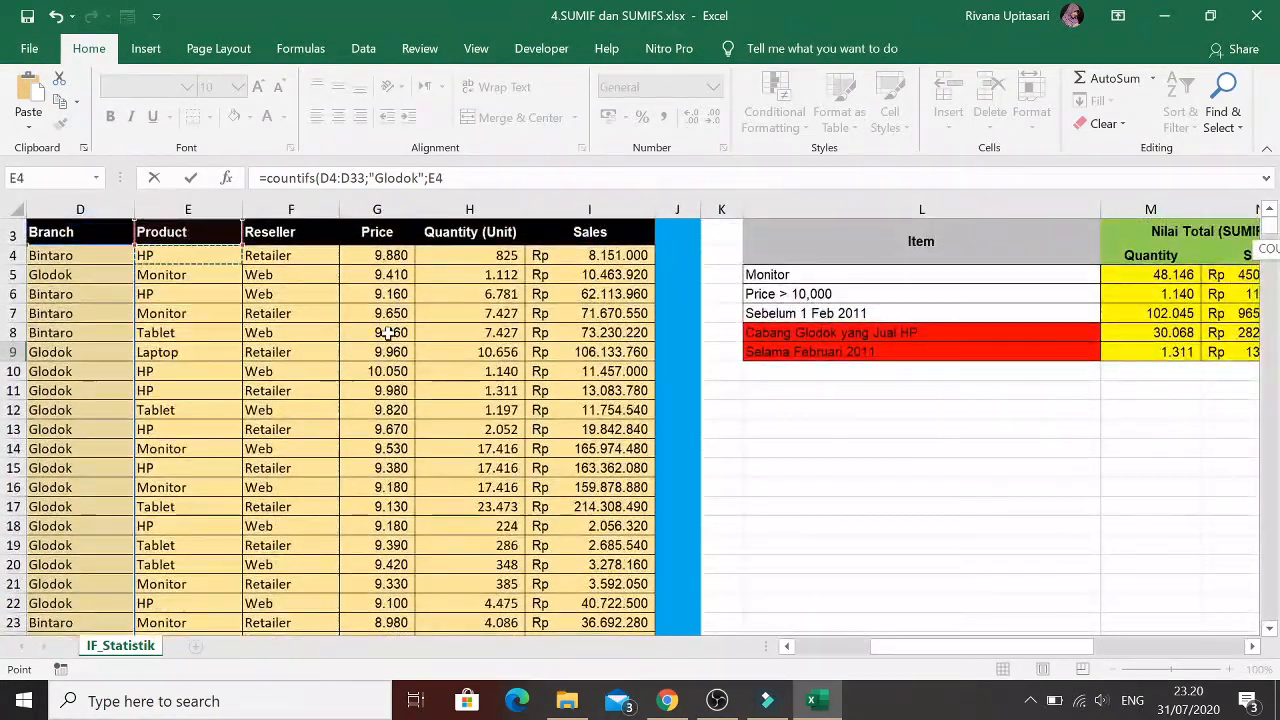
key("ctrl+shift+Down")
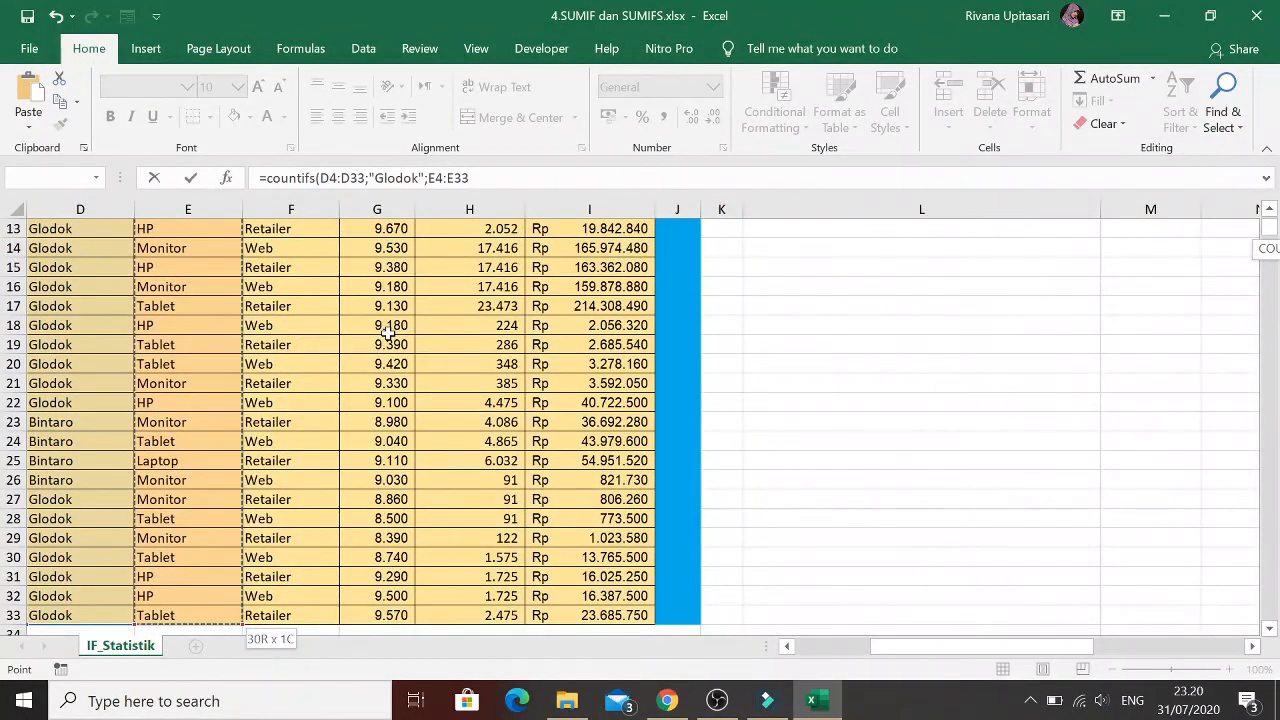
type(";\"HP")
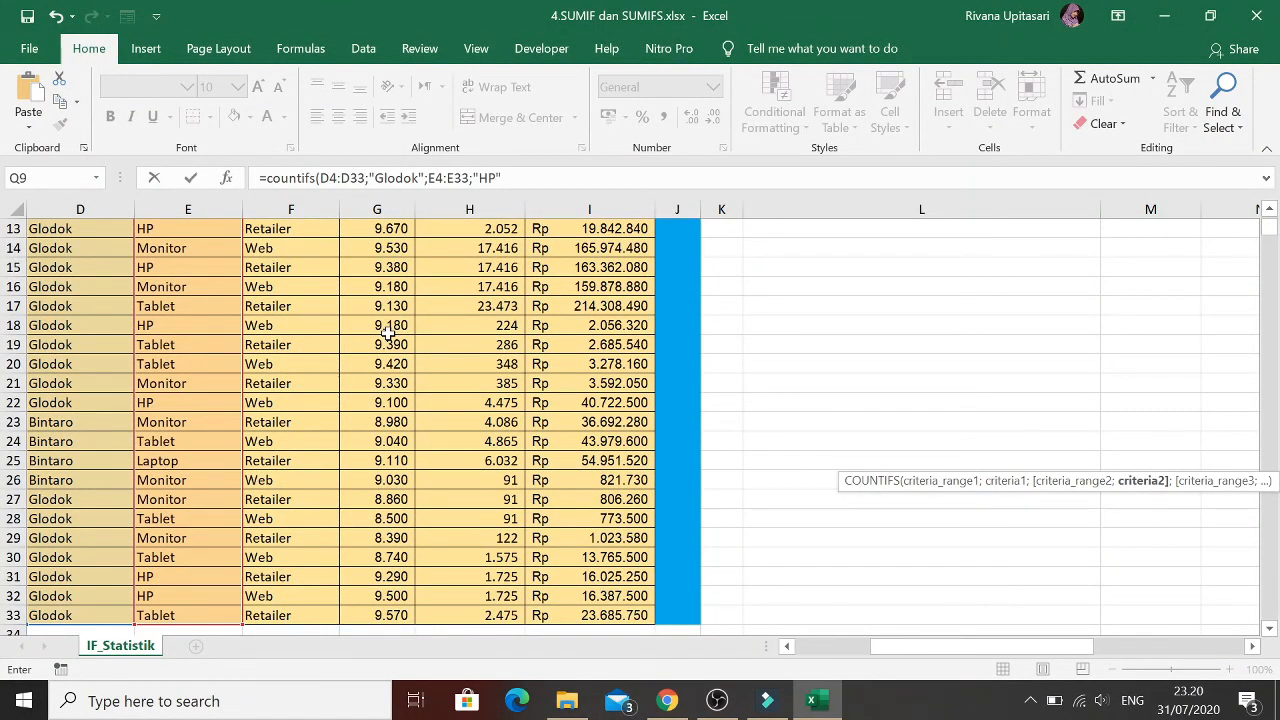
type("\";")
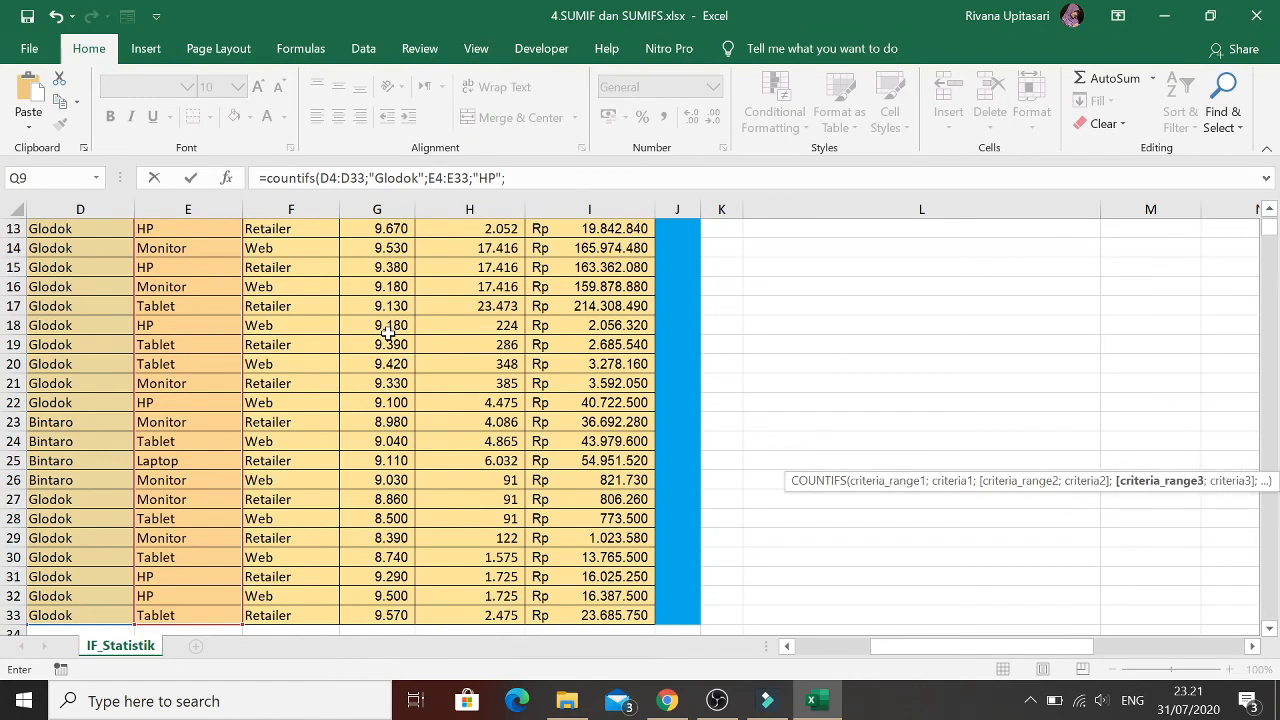
Add the Date Sales data B4:B33 with the criteria >=1/2/2011 as the third condition of Q9's COUNTIFS
key("Left")
key("Left")
key("Left")
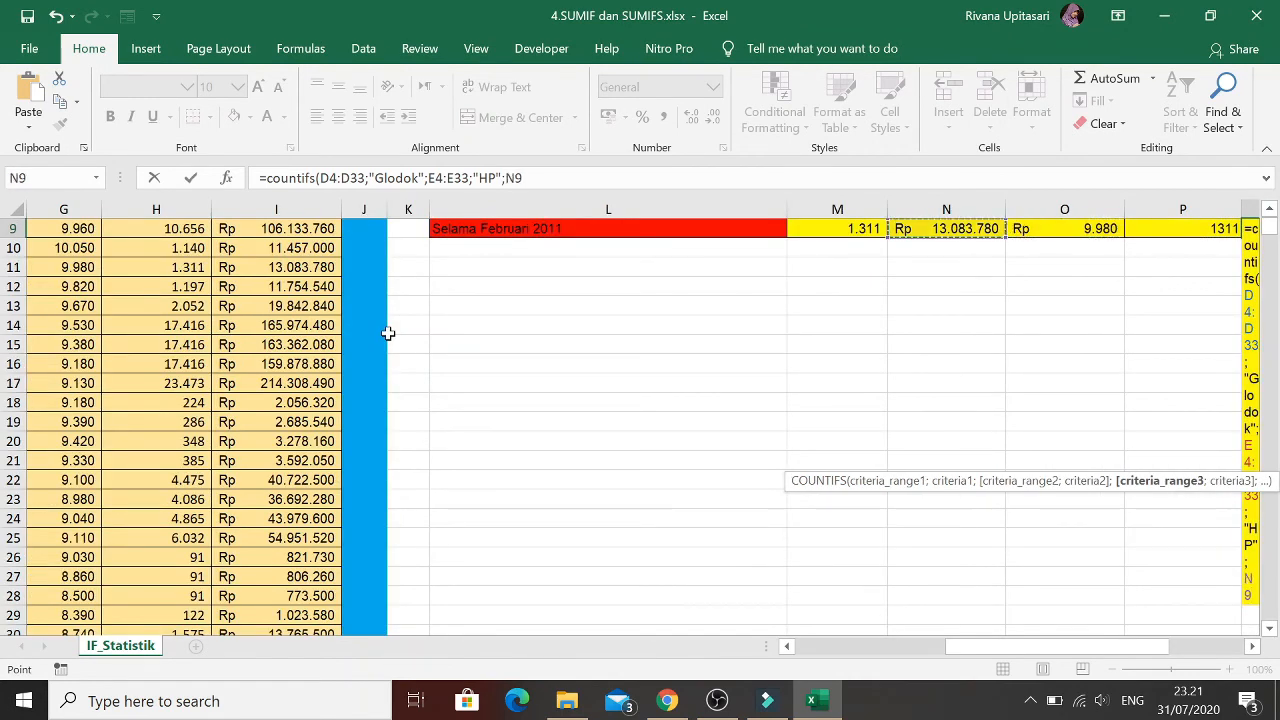
key("Left")
key("Left")
key("Left")
key("Left")
key("Left")
key("Left")
key("Left")
key("Left")
key("Left")
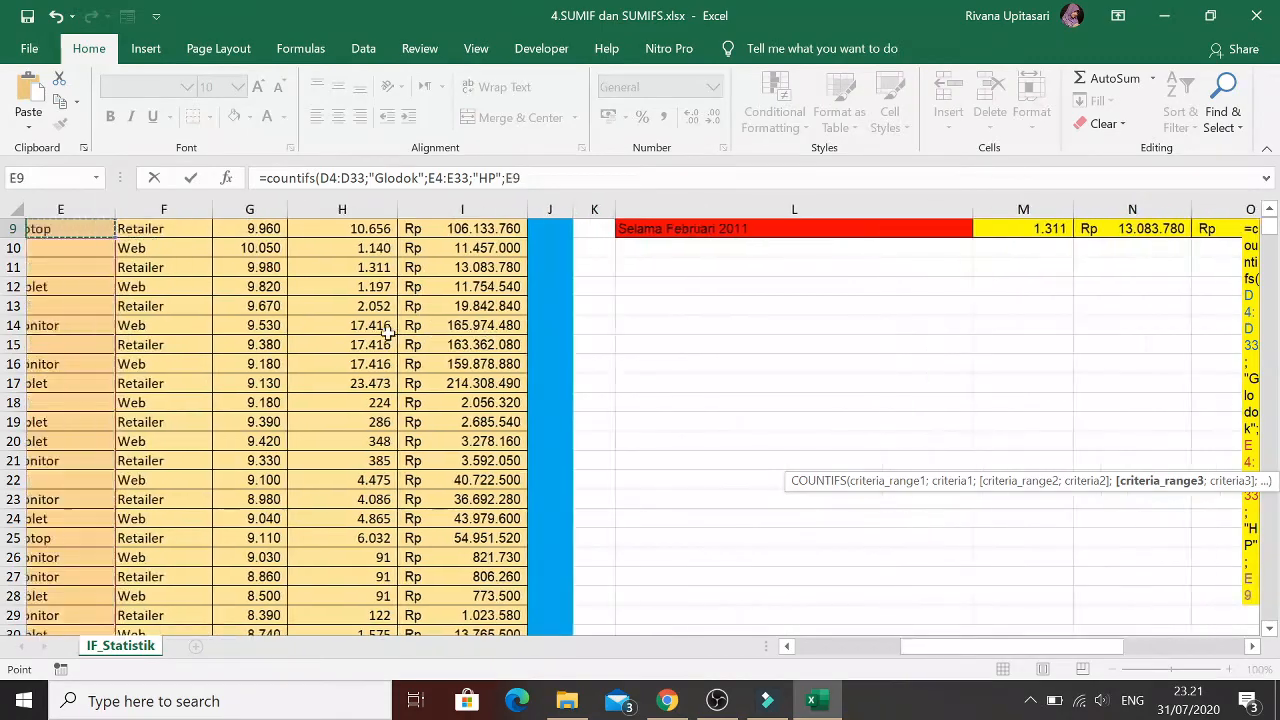
key("Left")
key("Left")
key("Left")
key("Left")
key("Right")
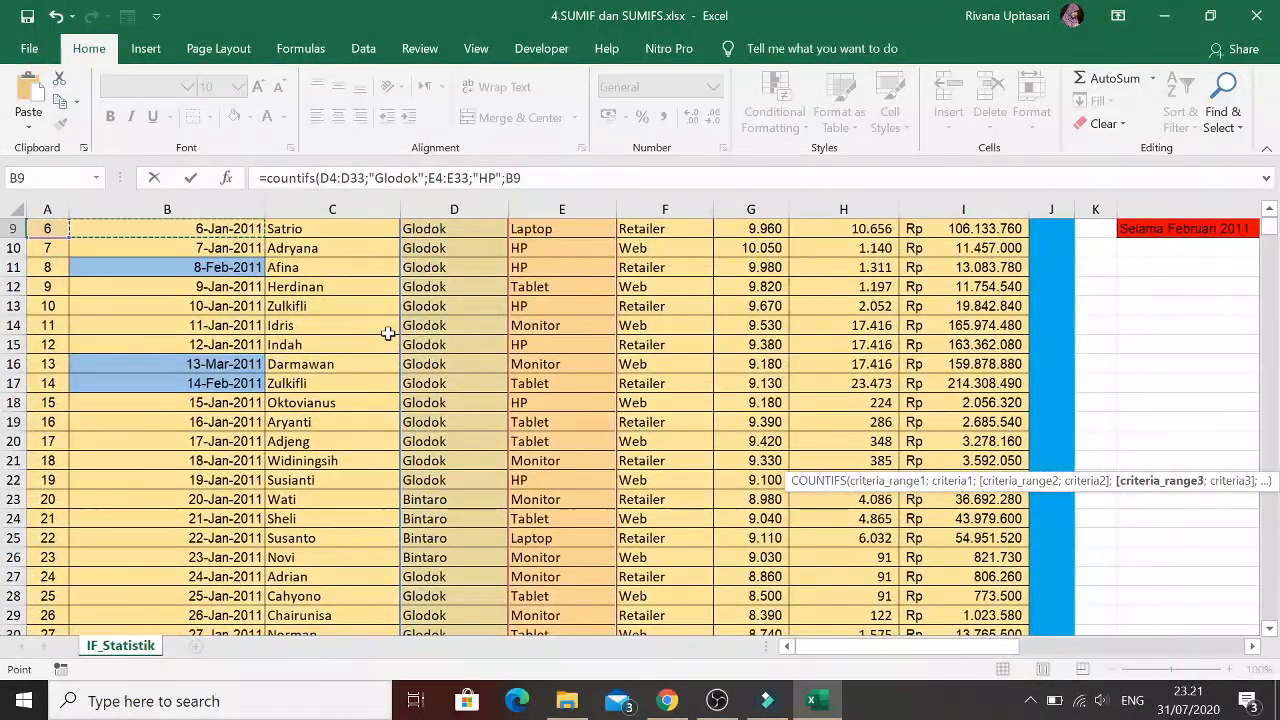
key("Up")
key("Up")
key("Up")
key("Up")
key("Up")
key("Up")
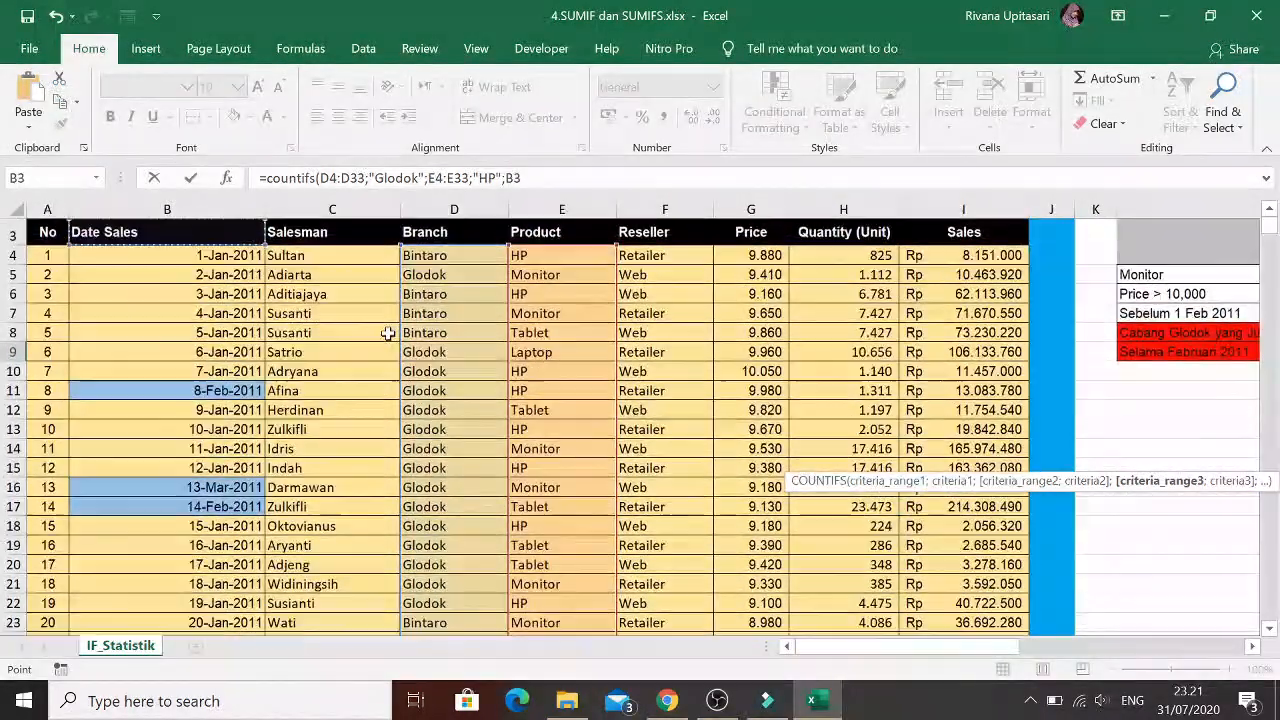
key("Down")
key("ctrl+shift+Down")
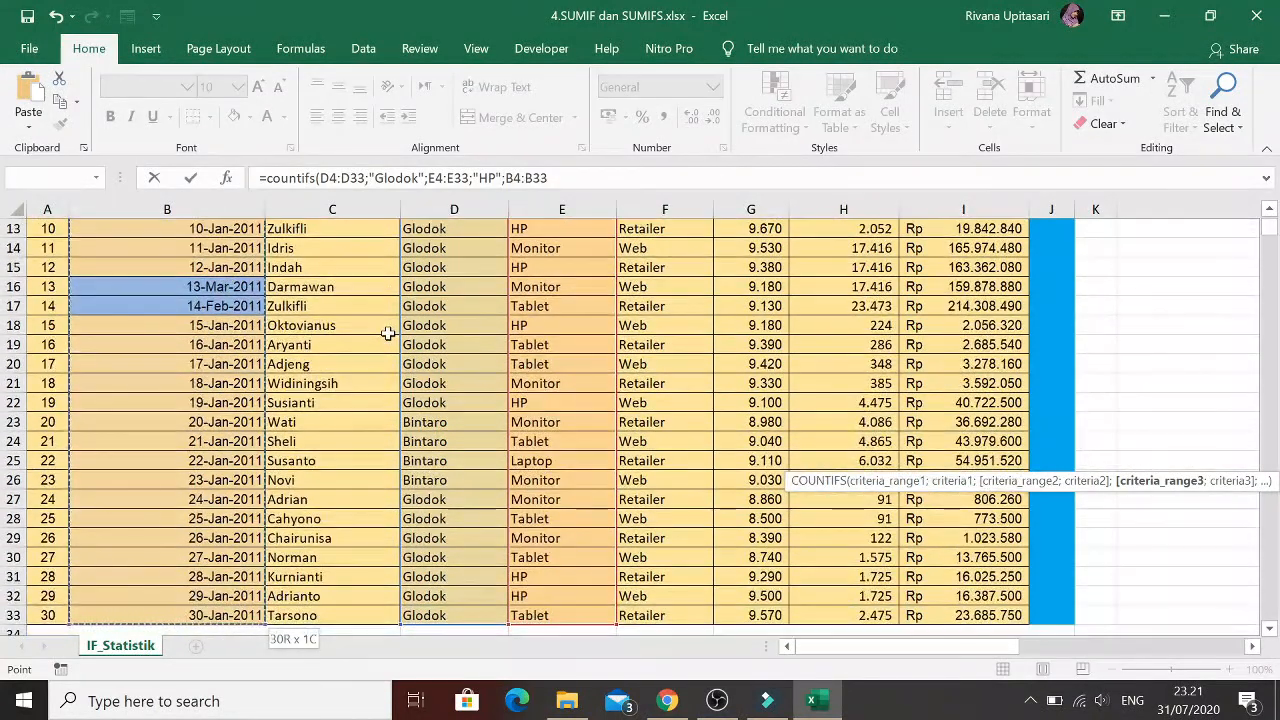
type(";\">=1")
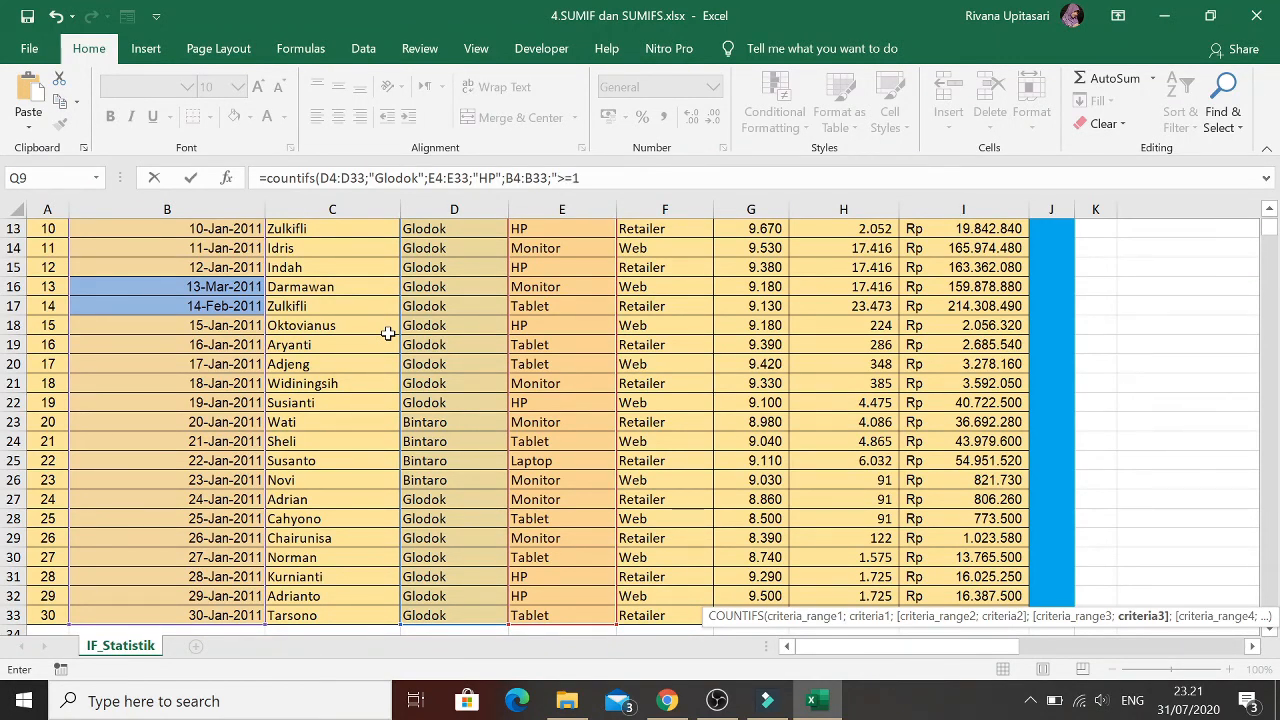
type("/2/2011\";")
Add the Date Sales data B4:B33 again with the criteria <=28/2/2011 as Q9's fourth condition and complete the COUNTIFS formula
key("Left")
key("Left")
key("Left")
key("Left")
key("Left")
key("Left")
key("Left")
key("Left")
key("Left")
key("Left")
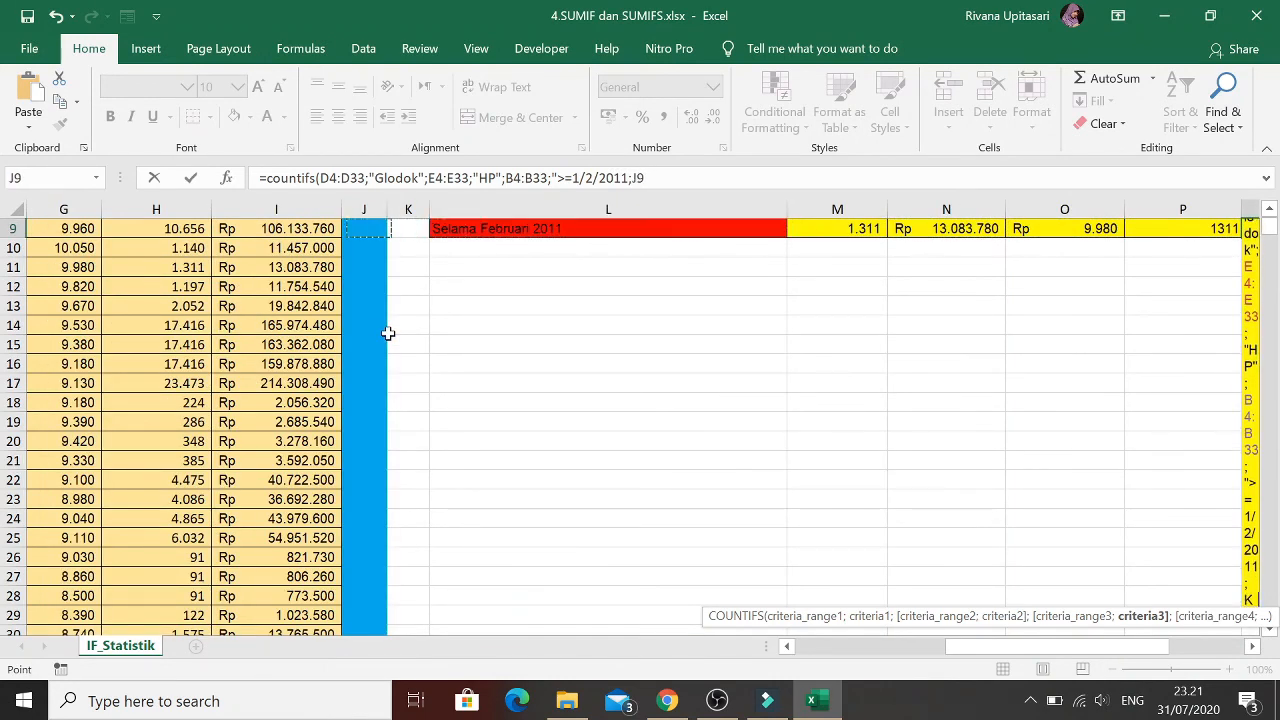
key("Left")
key("Left")
key("Left")
key("Left")
key("Left")
key("Left")
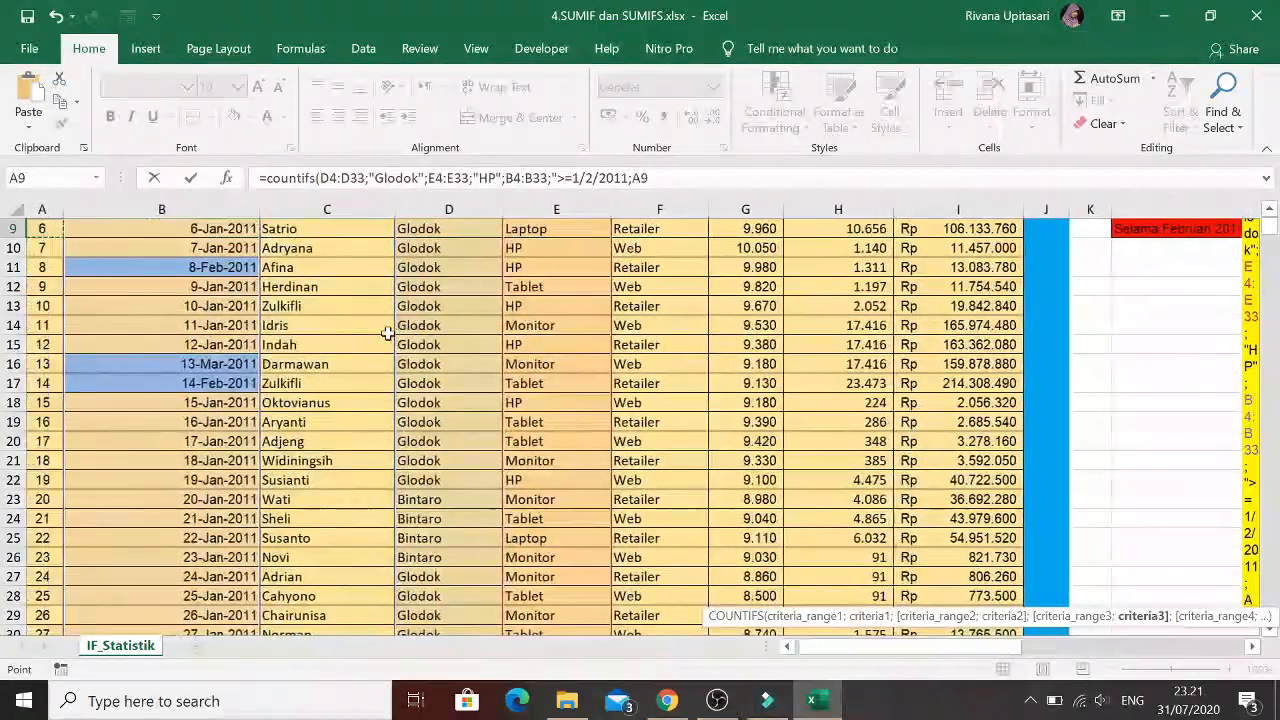
key("Right")
key("Up")
key("Up")
key("Up")
key("Up")
key("Up")
key("Up")
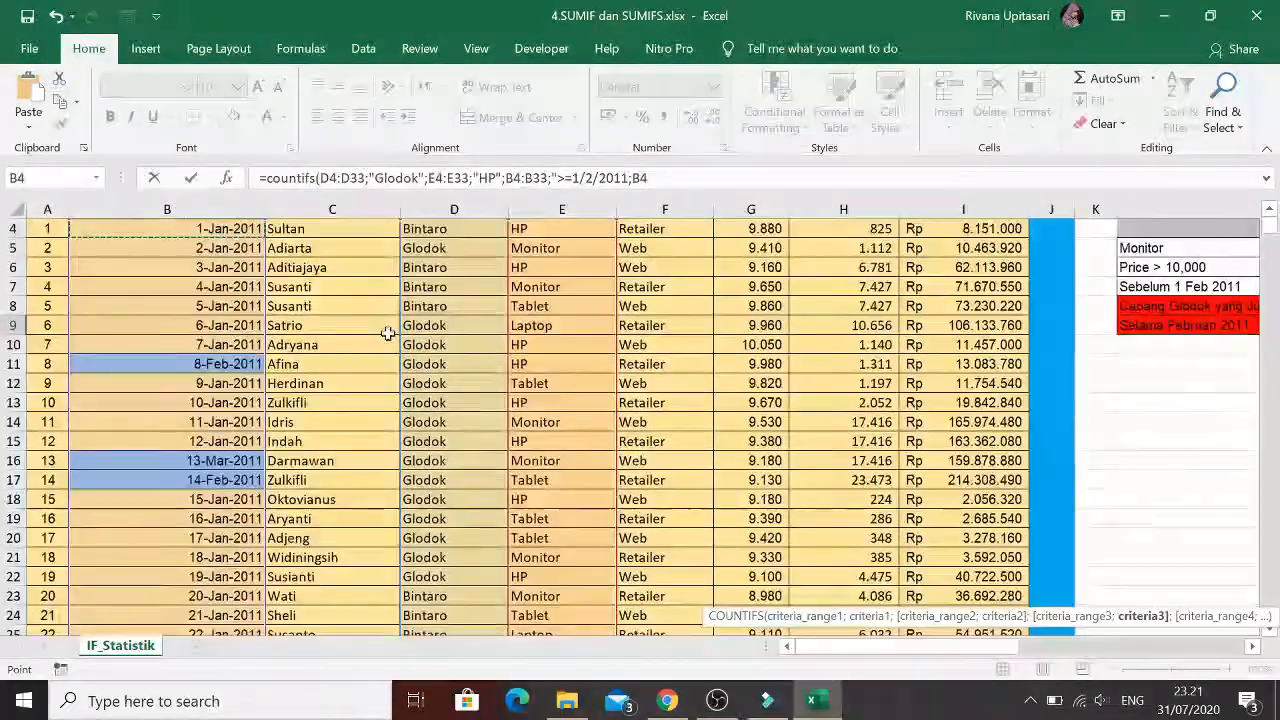
key("Down")
key("ctrl+shift+Down")
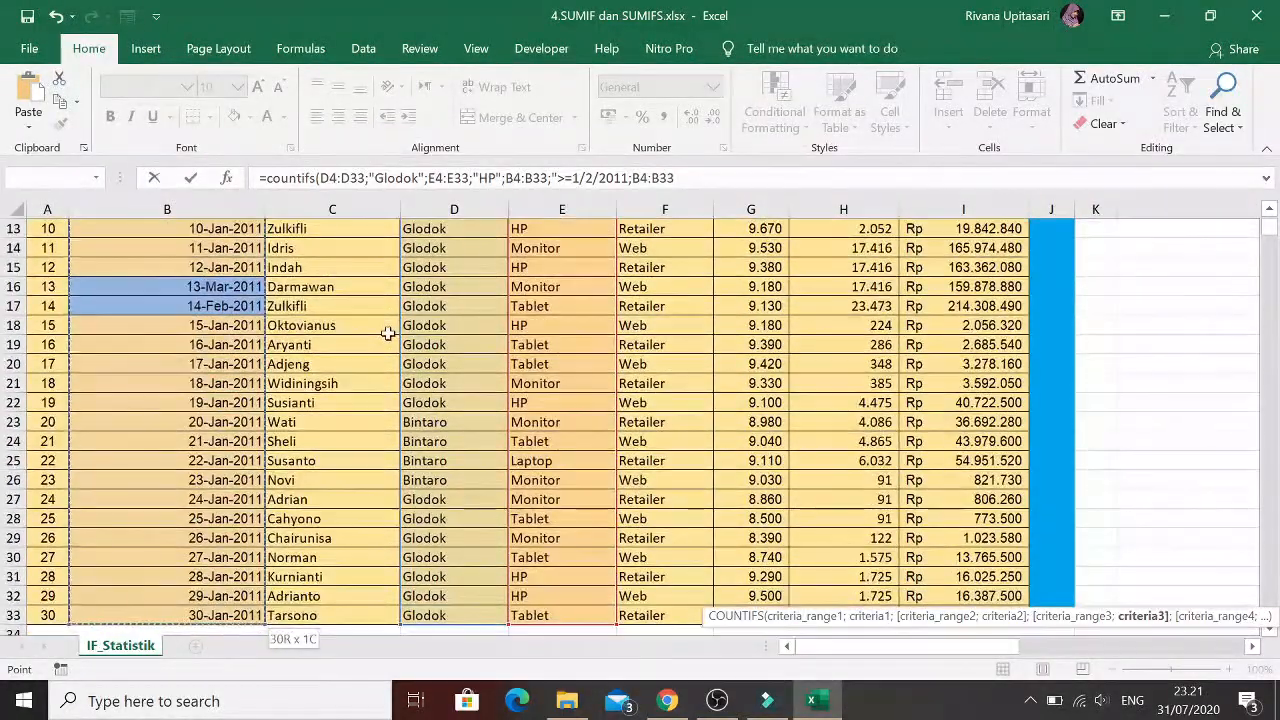
type(";")
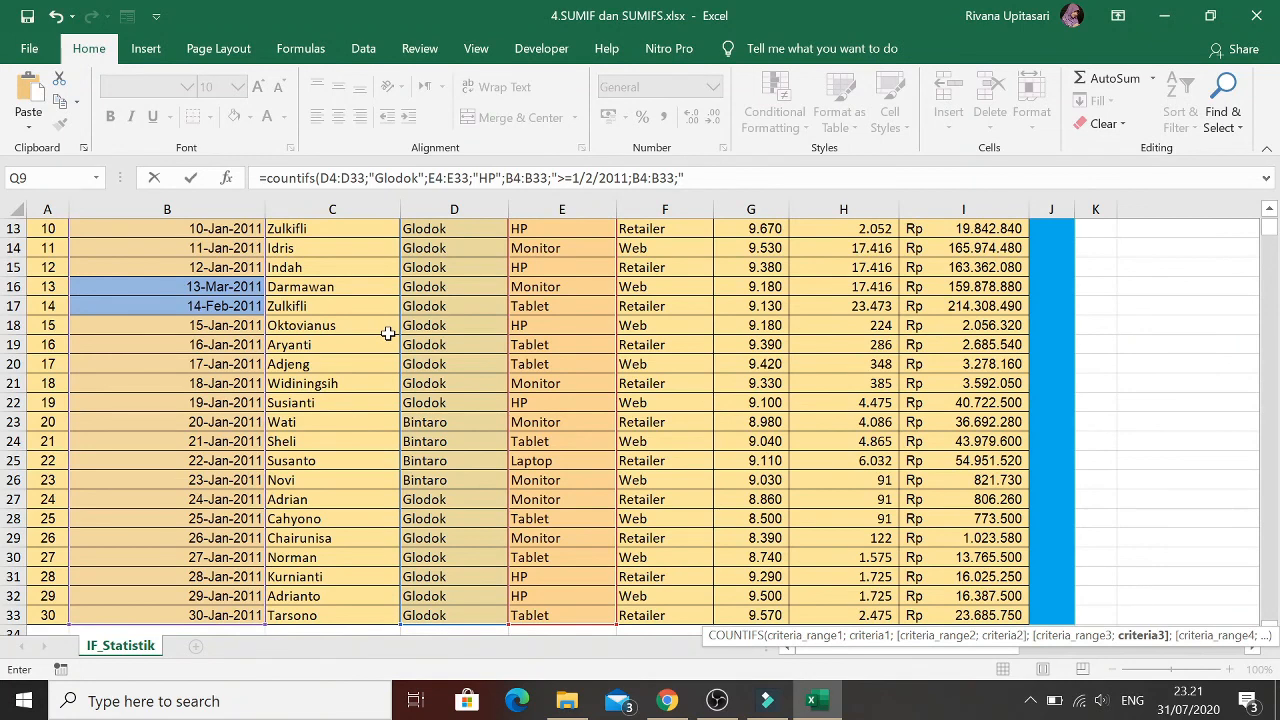
type("\"<=28/2/2011\")")
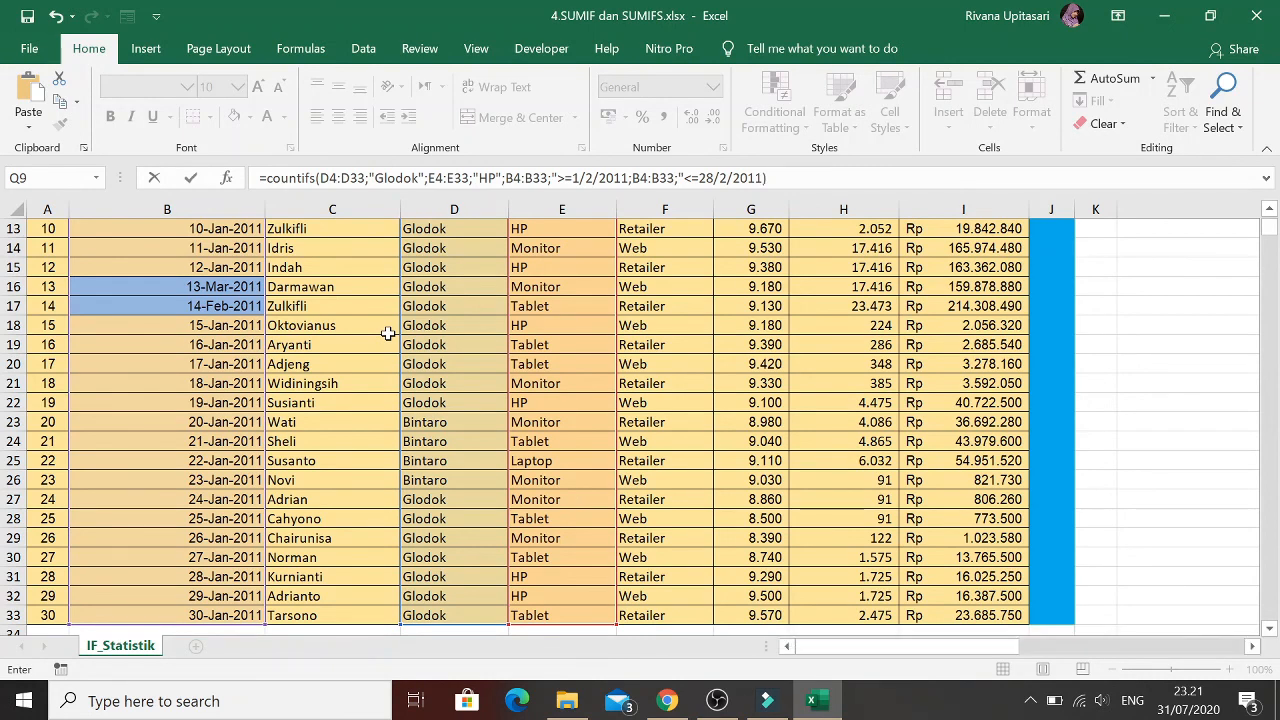
key("BackSpace")
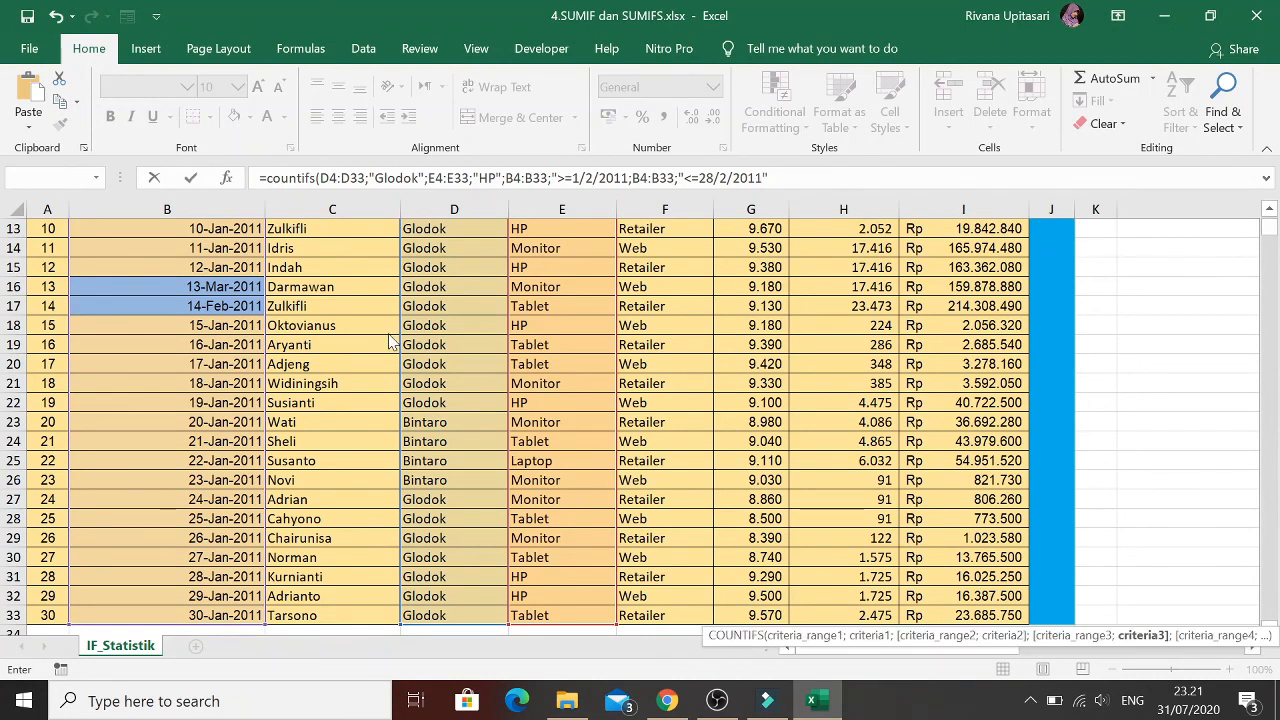
key("Return")
key("Return")
Insert the missing closing quotation mark after >=1/2/2011 in Q9's COUNTIFS formula
key("Up")
key("Up")
key("Up")
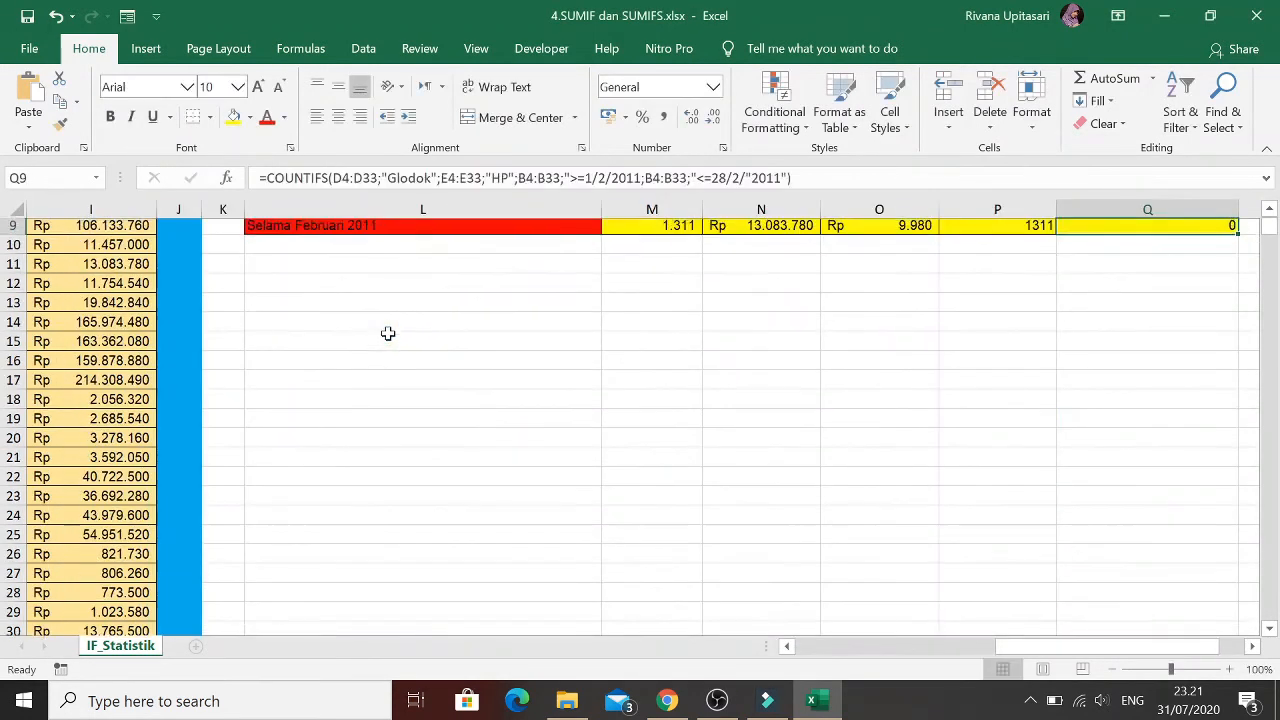
key("Down")
key("Down")
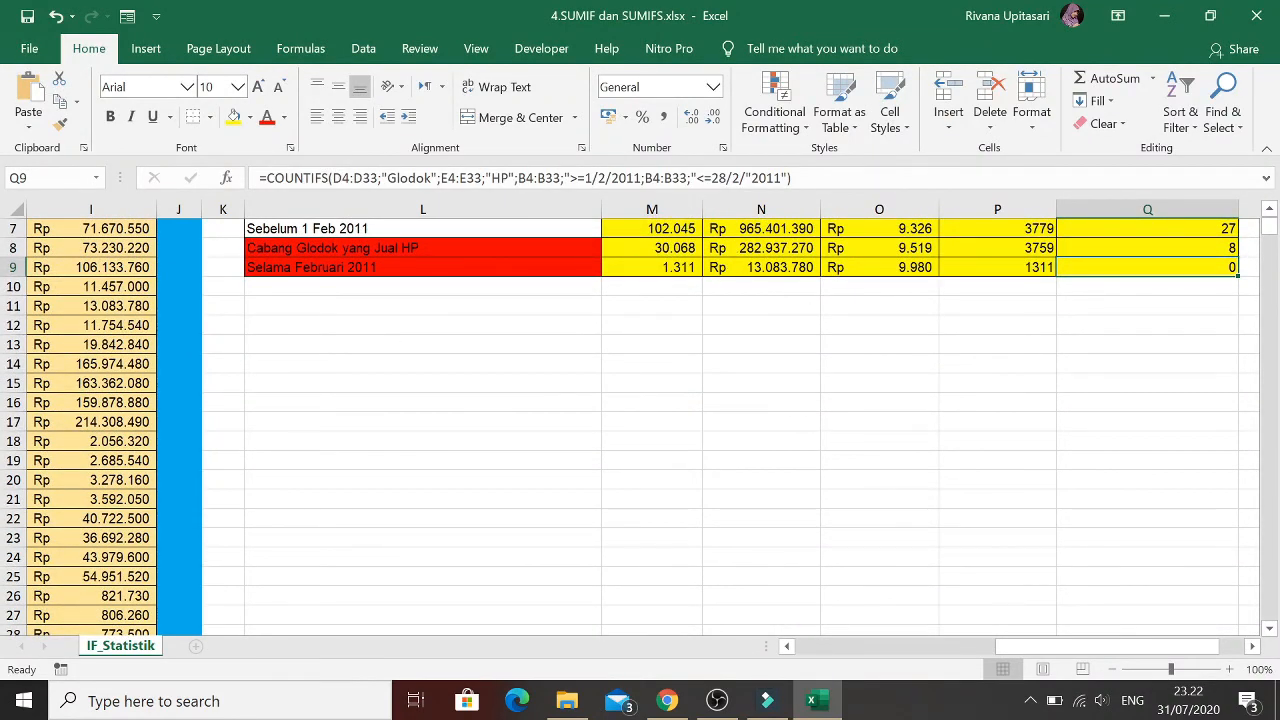
left_click(620, 182)
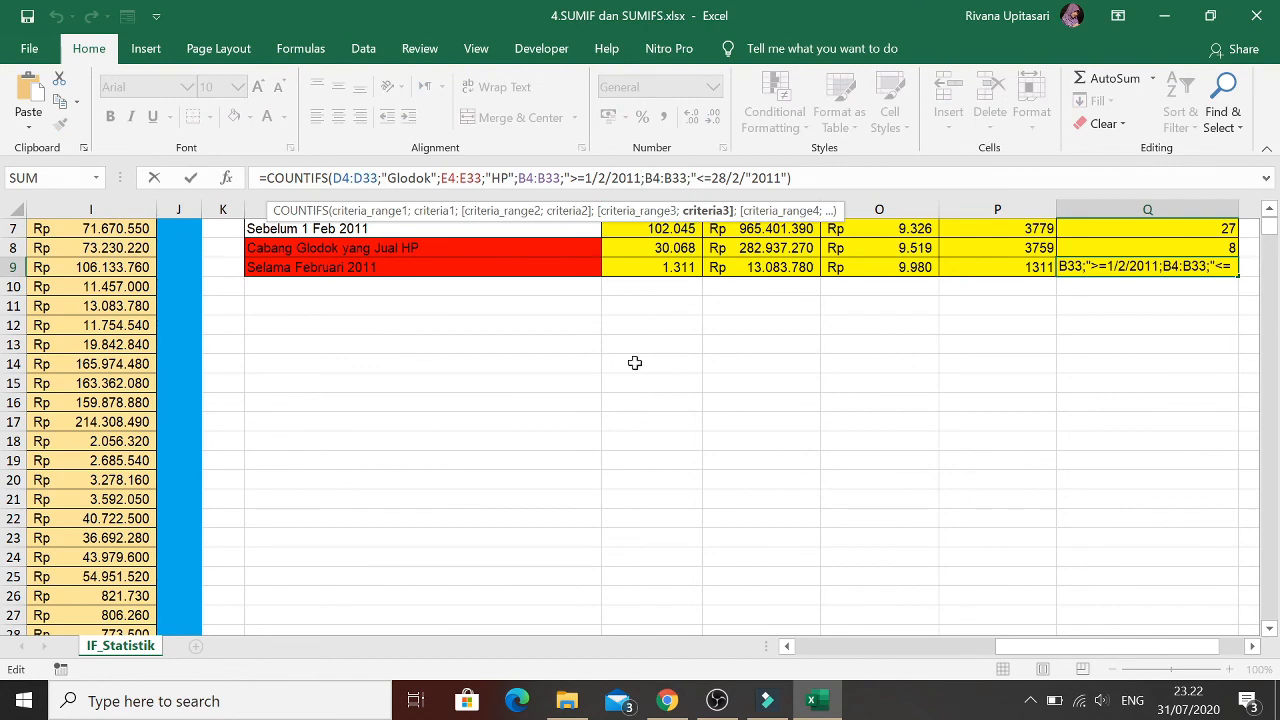
type("\"")
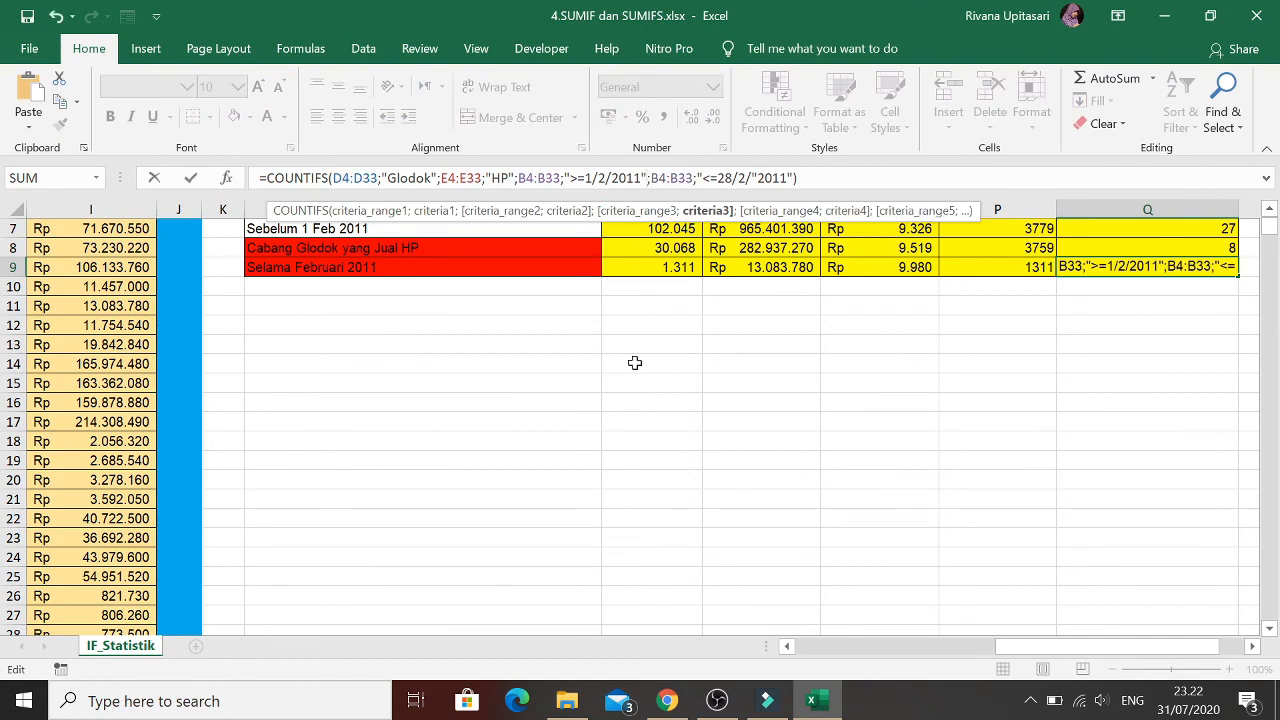
key("Return")
key("Return")
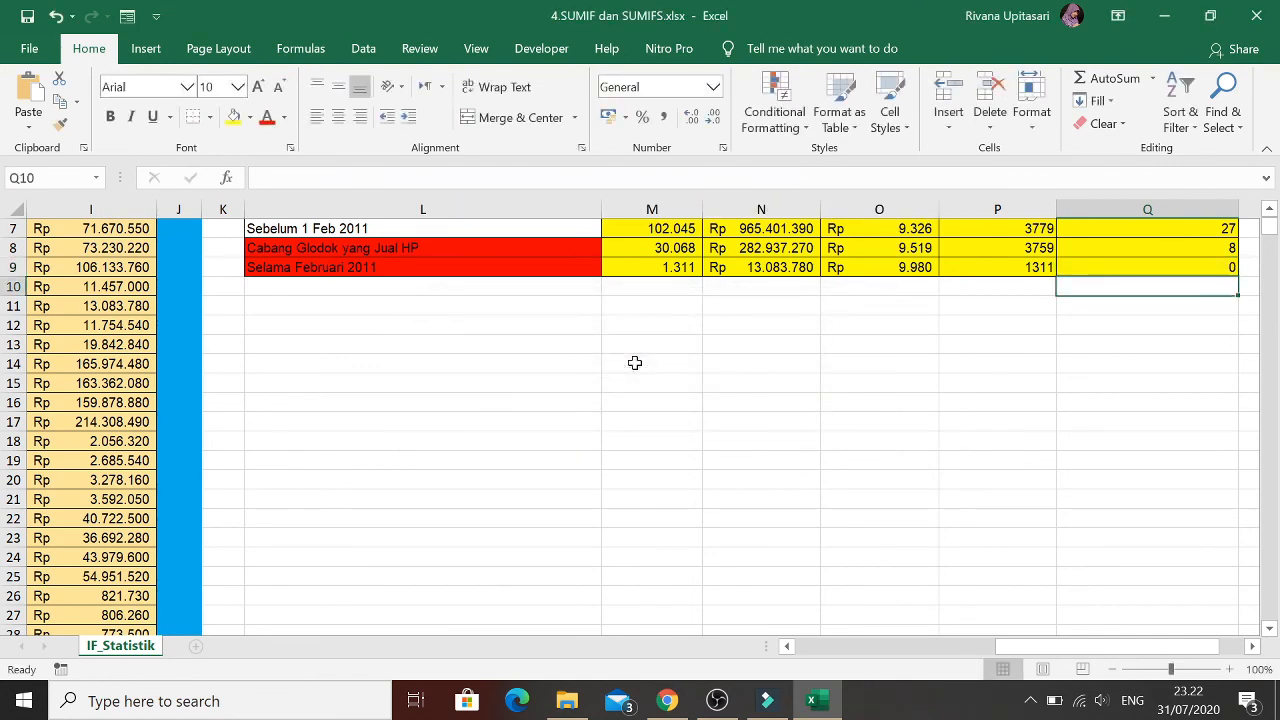
Remove the stray quotation marks before 2011 in Q9's last criteria so that it reads "<=28/2/2011"
key("Up")
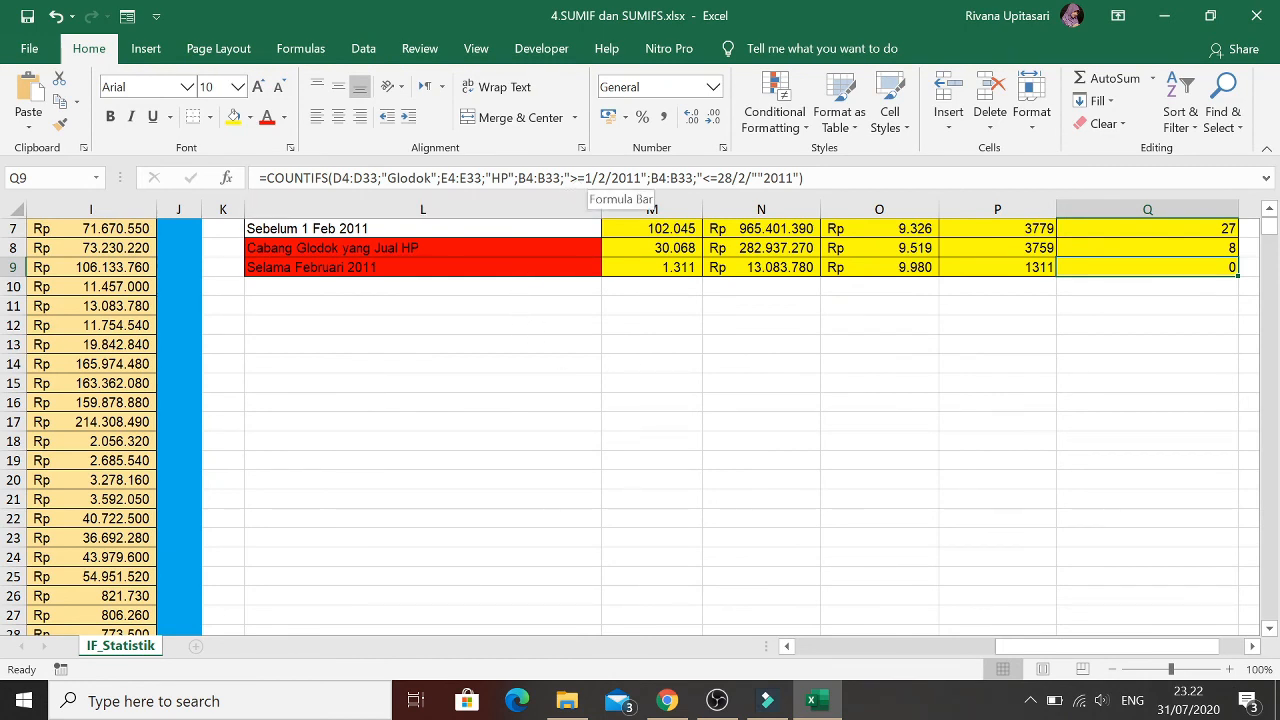
left_click(760, 178)
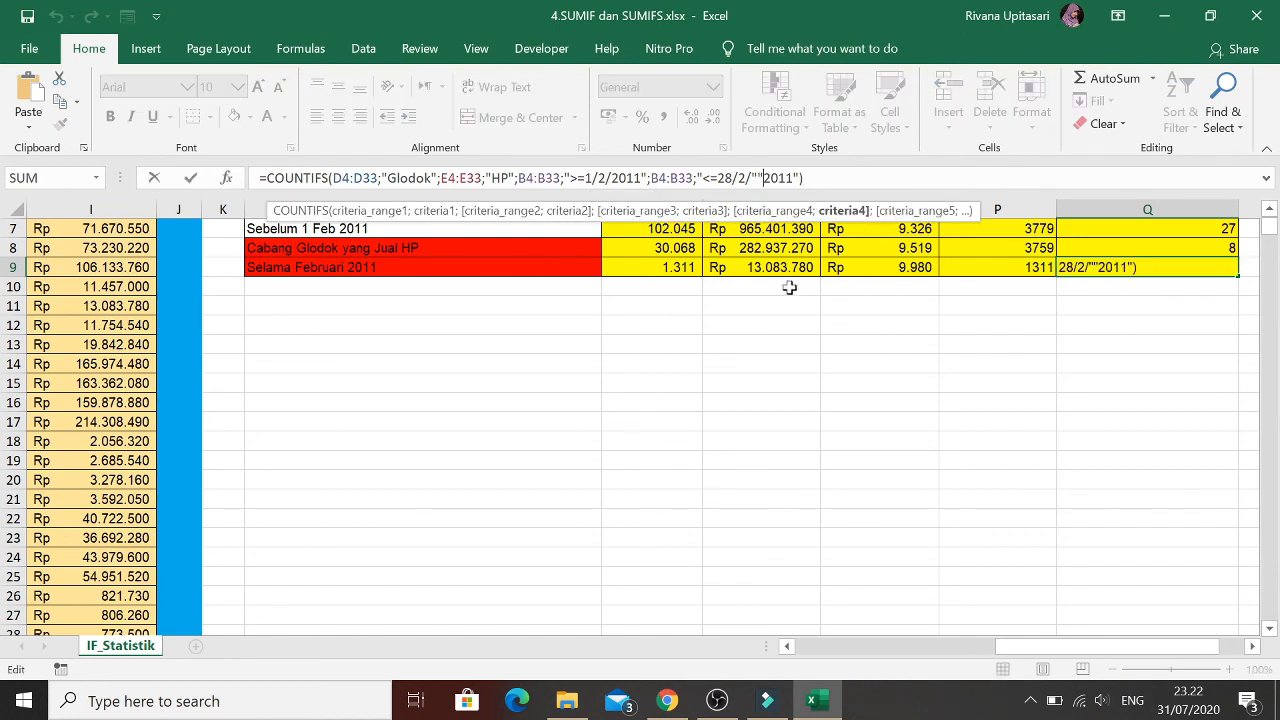
key("BackSpace")
key("BackSpace")
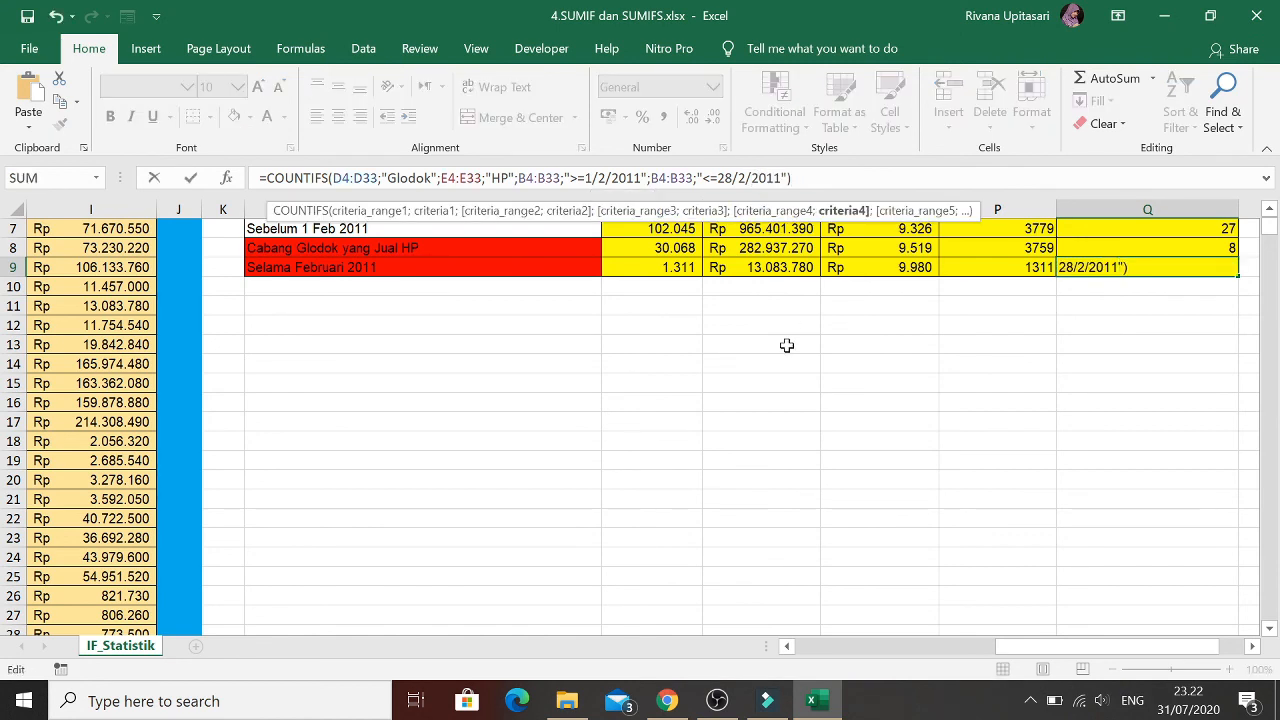
key("Return")
key("Up")
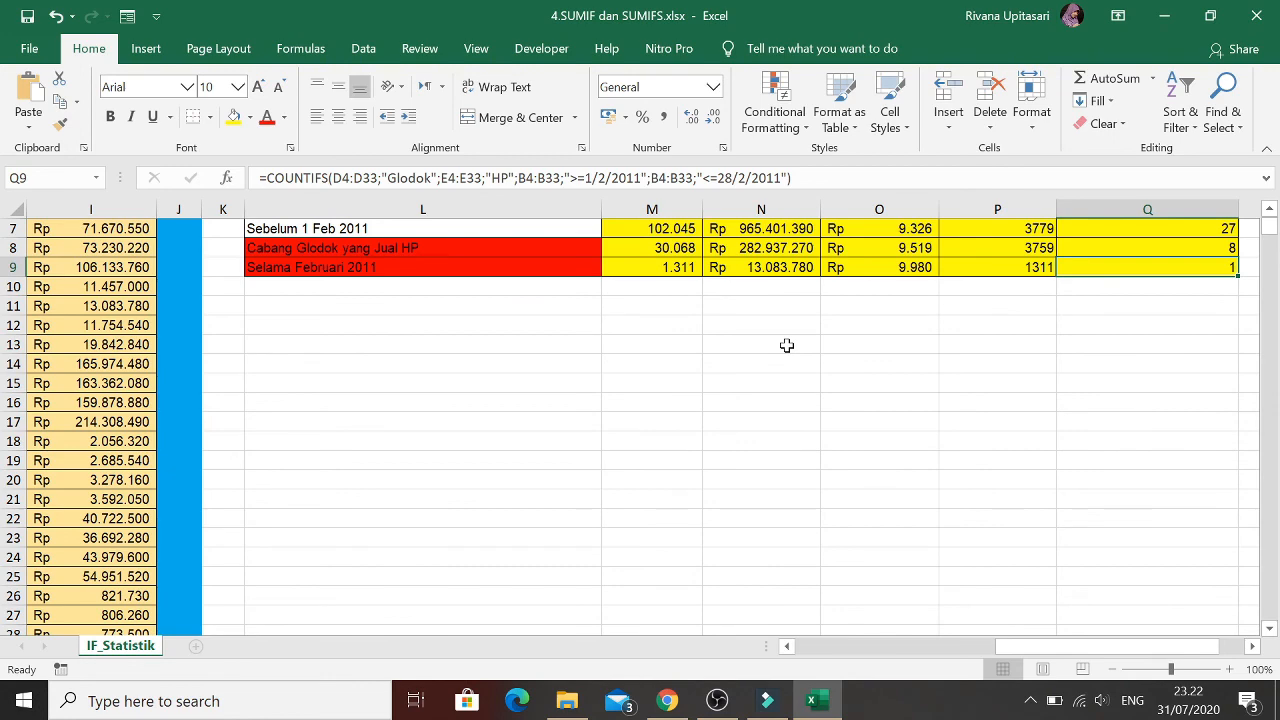
Review the completed summary table, checking the Frekuensi Data formulas and the AVERAGEIFS formula in P9
key("Up")
key("Up")
key("Up")
key("Up")
scroll(787, 345, "up", 1)
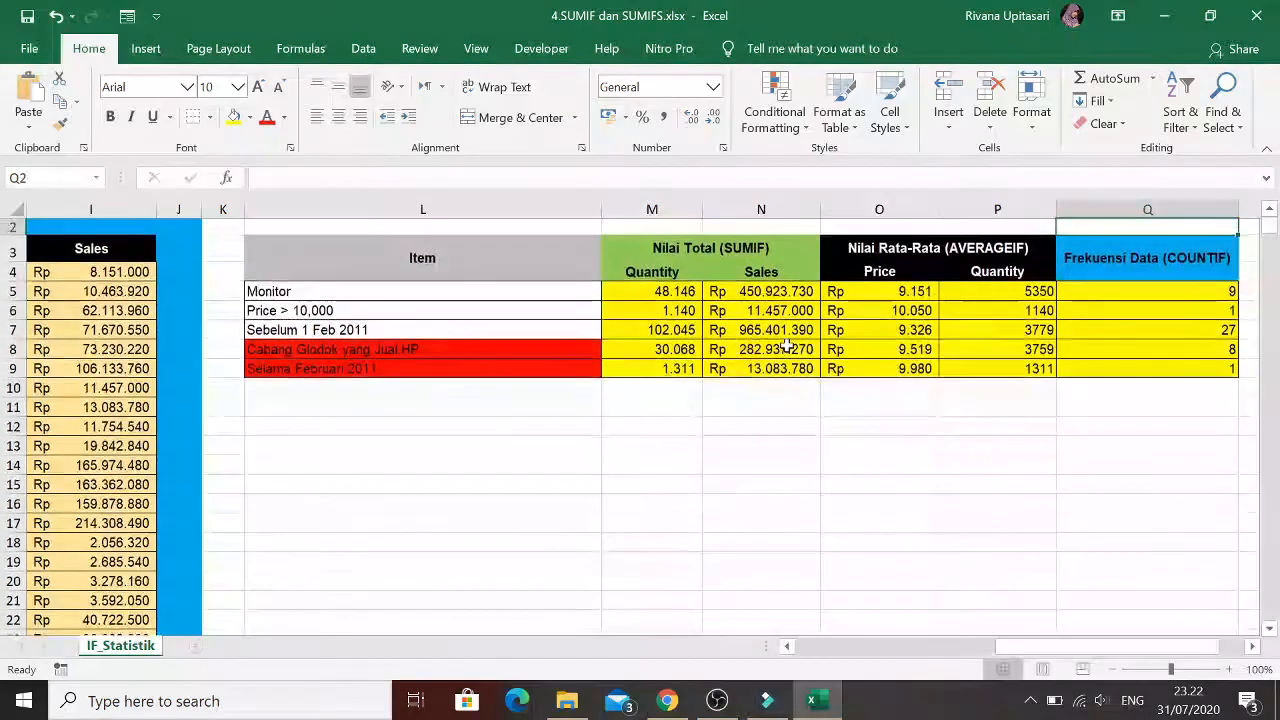
key("Down")
key("Up")
key("Down")
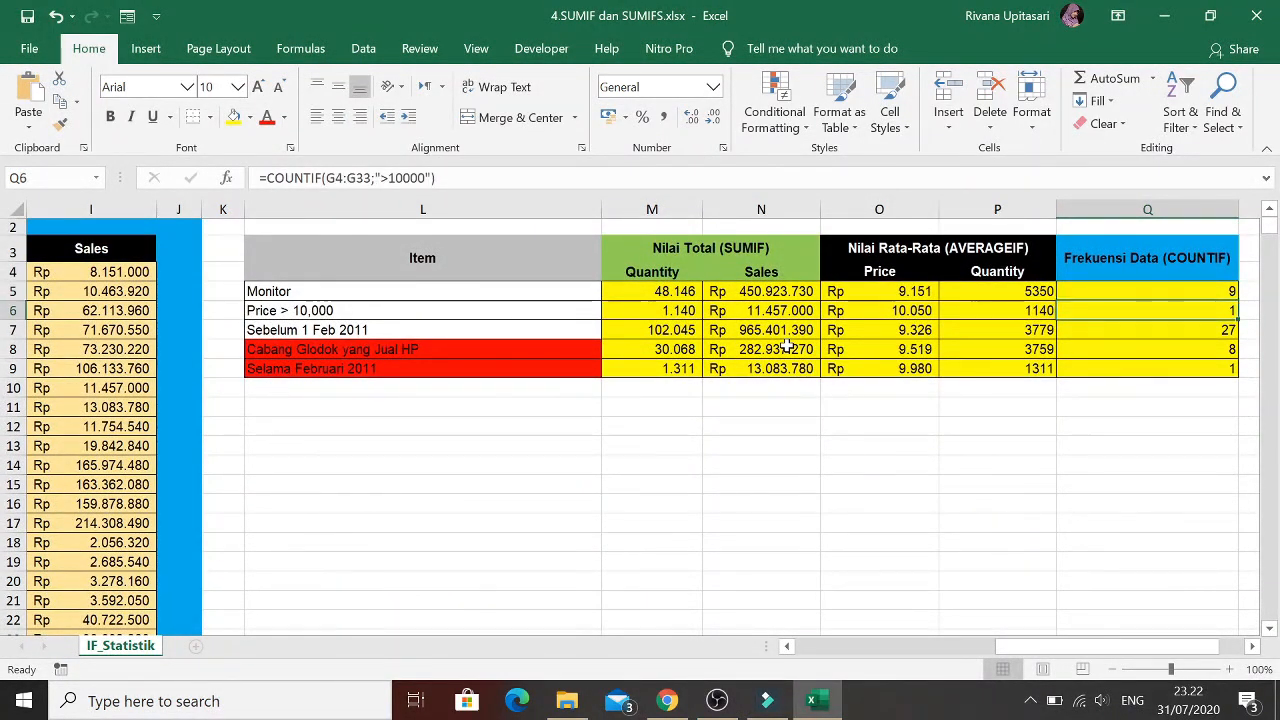
key("Down")
key("Down")
key("Down")
key("Left")
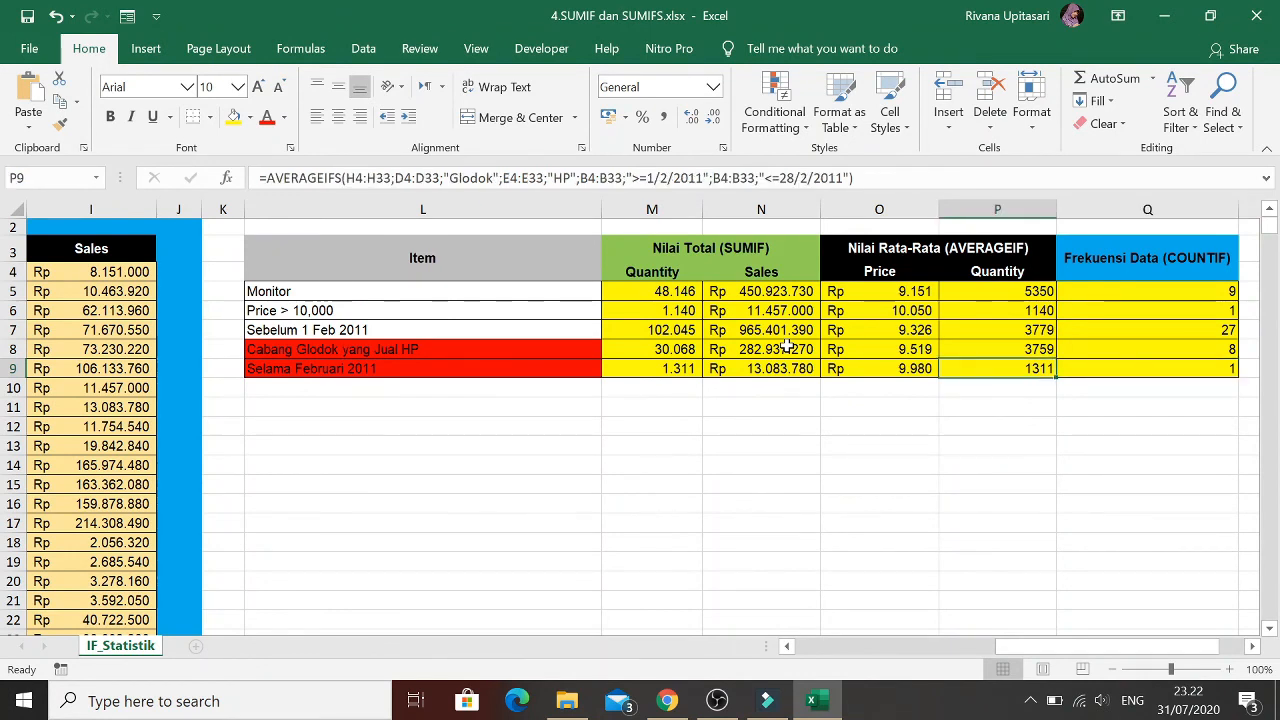
key("Right")
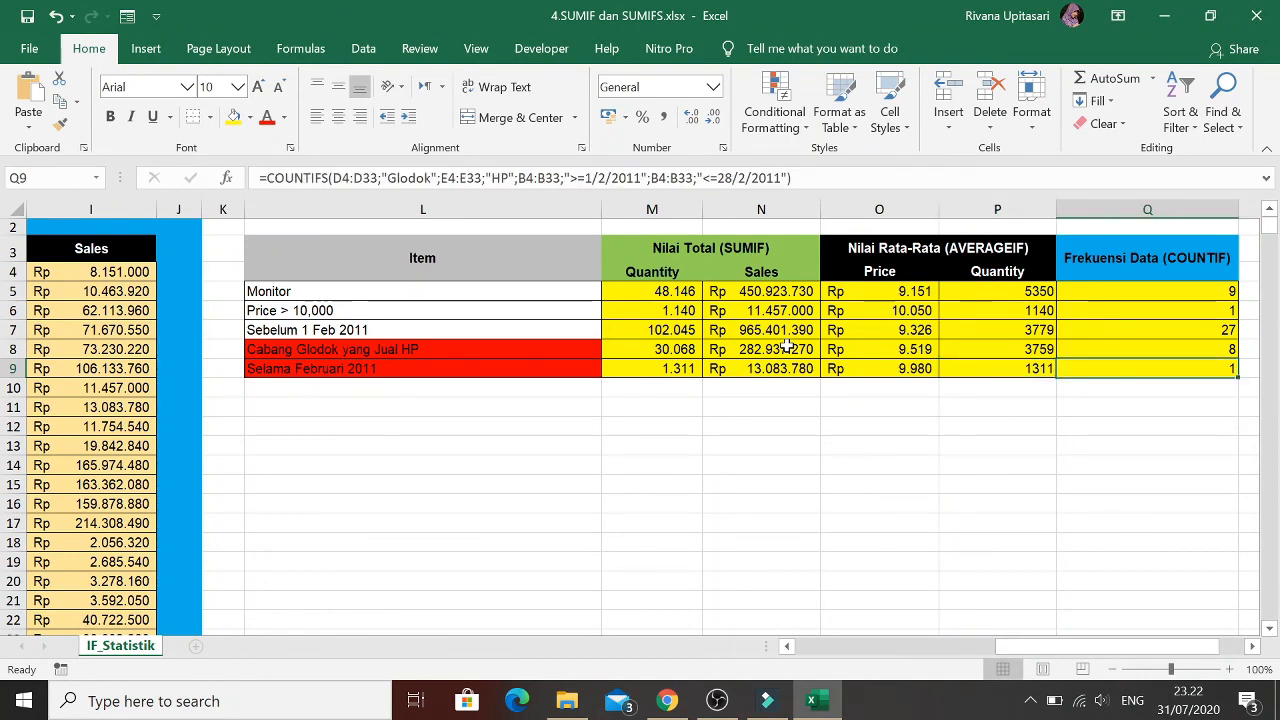